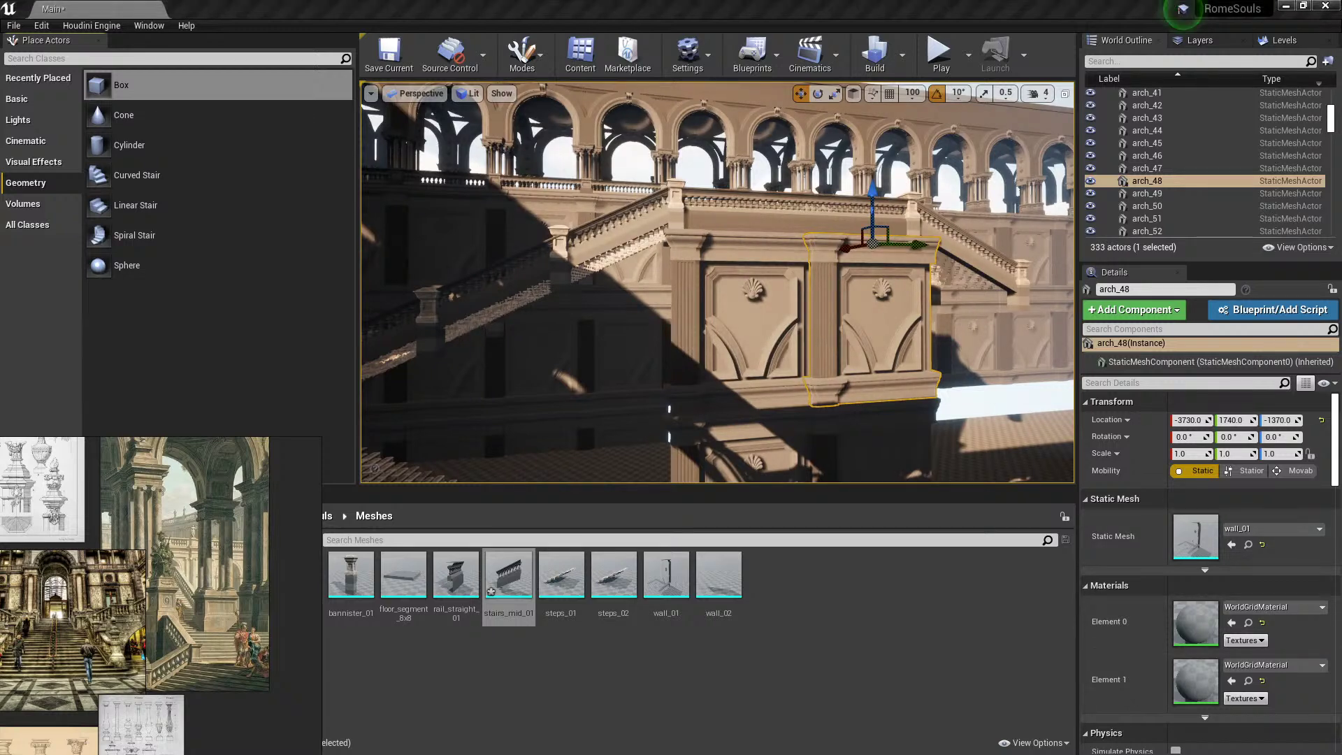
# Delete the stray stair piece sticking out of the dark courtyard wall beneath the upper arcade.
pyautogui.moveTo(800, 352)
pyautogui.mouseDown(button='right')
pyautogui.moveTo(856, 353)
pyautogui.moveTo(798, 353)
pyautogui.mouseUp(button='right')
pyautogui.click(789, 302)
pyautogui.moveTo(789, 302); pyautogui.dragTo(741, 297, button='right')
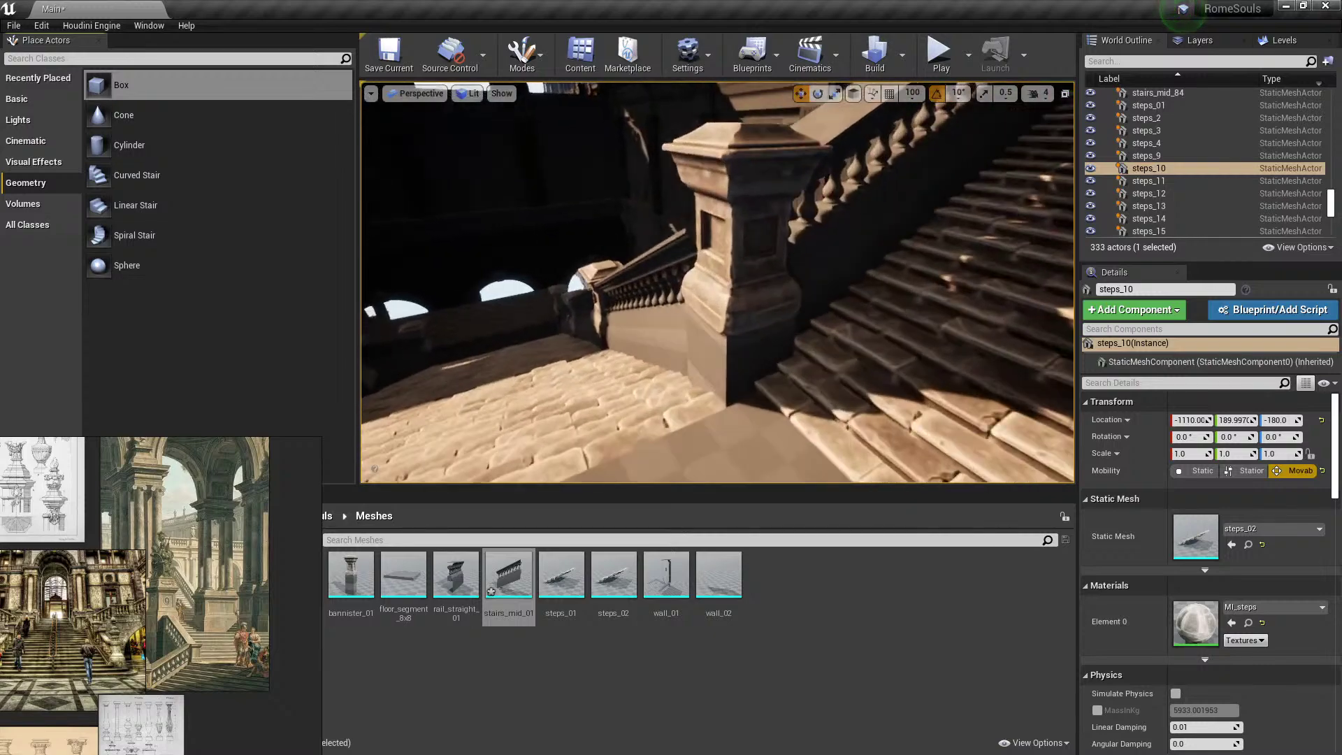
pyautogui.click(755, 287)
pyautogui.moveTo(755, 286); pyautogui.dragTo(622, 290, button='right')
pyautogui.moveTo(717, 283); pyautogui.dragTo(804, 258, button='right')
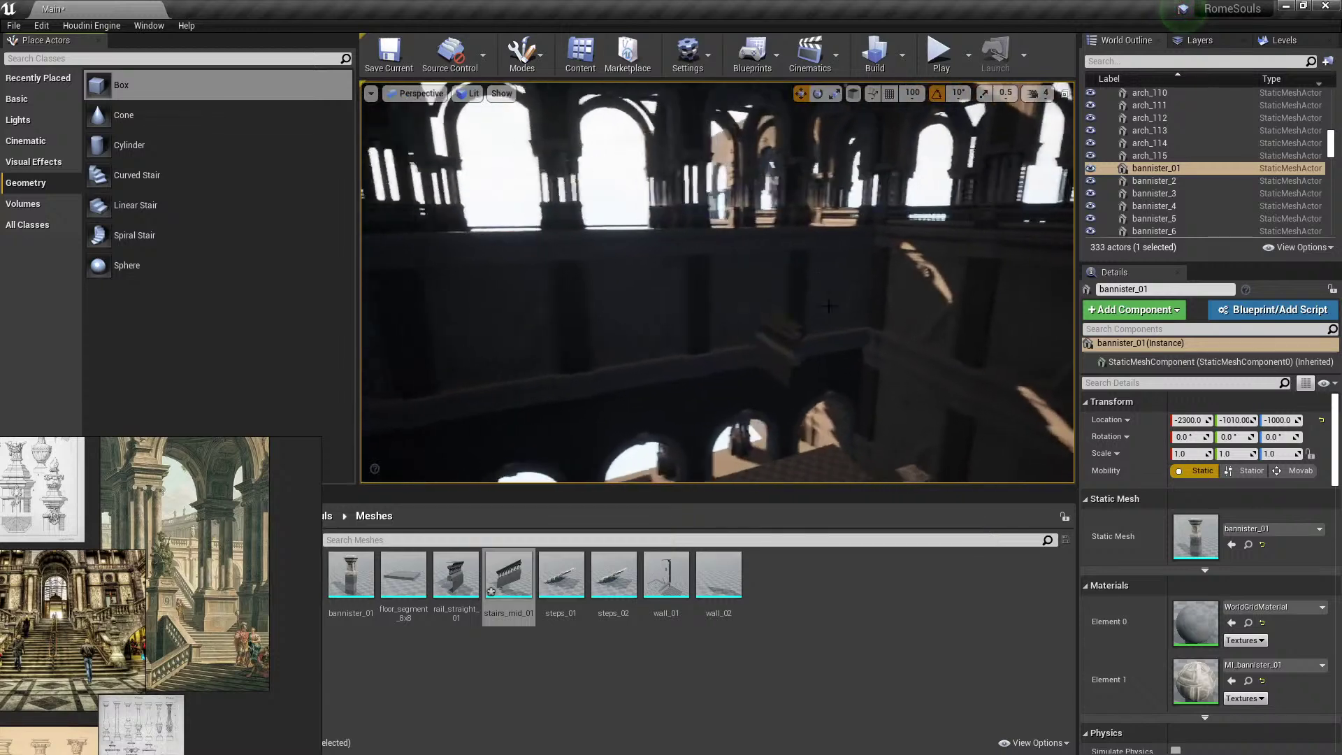
pyautogui.moveTo(828, 306); pyautogui.dragTo(829, 307, button='right')
pyautogui.click(804, 335)
pyautogui.press('Delete')
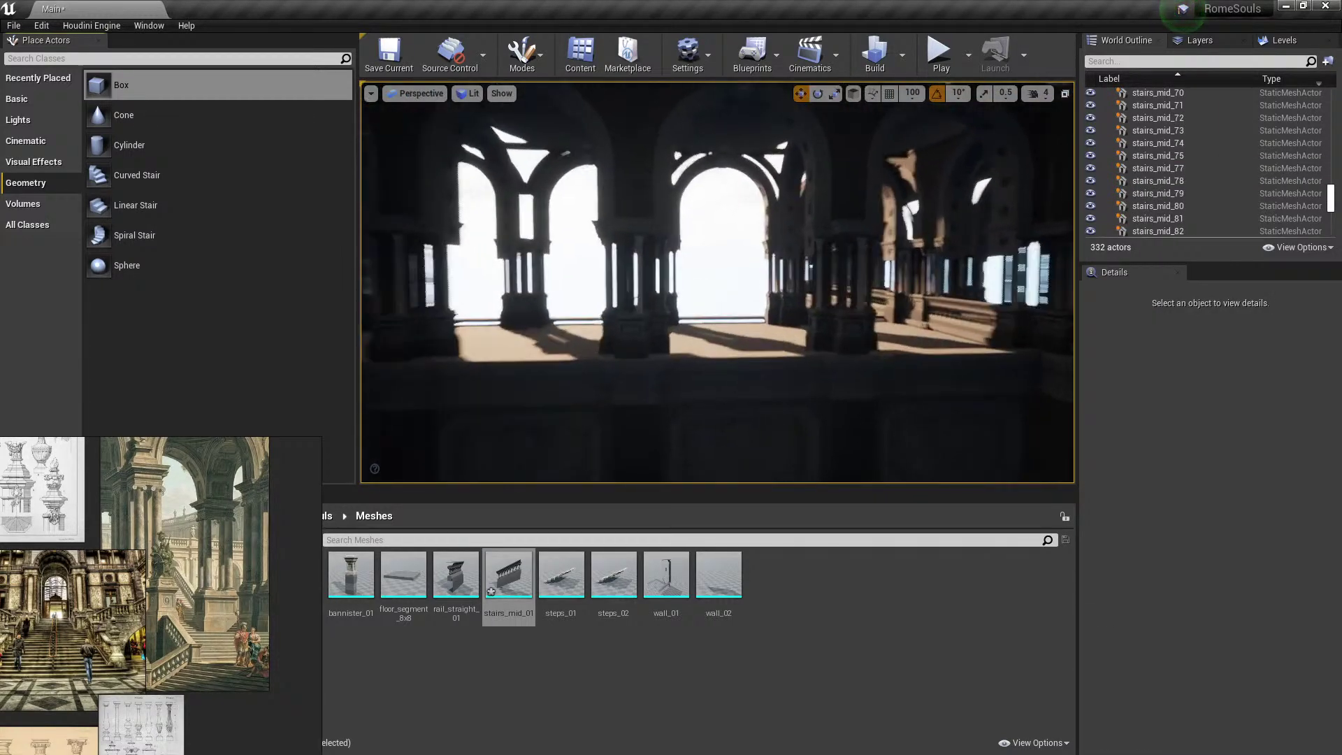
# Examine the courtyard walls, the stair flights and the box brush beneath the stairs for places that need filling.
pyautogui.moveTo(804, 336); pyautogui.dragTo(790, 350, button='right')
pyautogui.click(790, 395)
pyautogui.moveTo(790, 395); pyautogui.dragTo(727, 402, button='right')
pyautogui.keyDown('ctrl'); pyautogui.click(832, 374); pyautogui.keyUp('ctrl')
pyautogui.moveTo(776, 363); pyautogui.dragTo(758, 363, button='right')
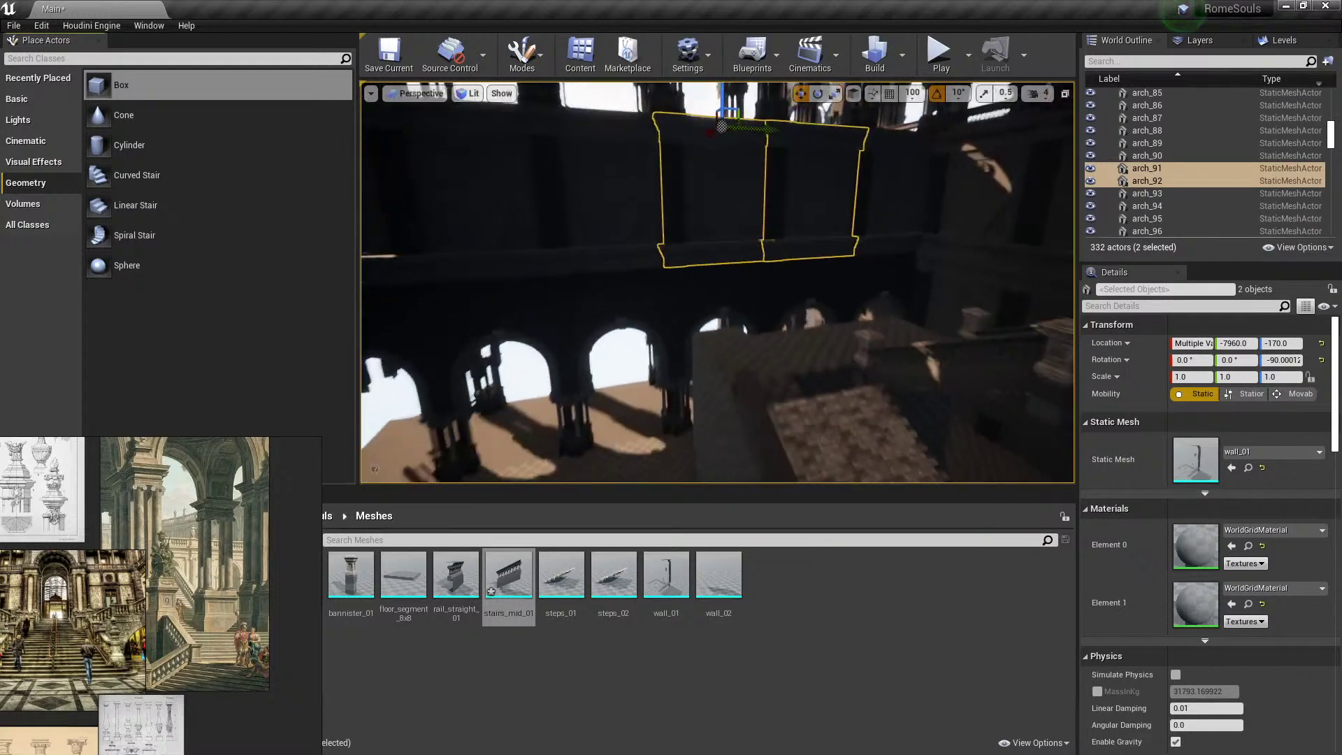
pyautogui.click(767, 378)
pyautogui.moveTo(767, 378); pyautogui.dragTo(767, 378, button='right')
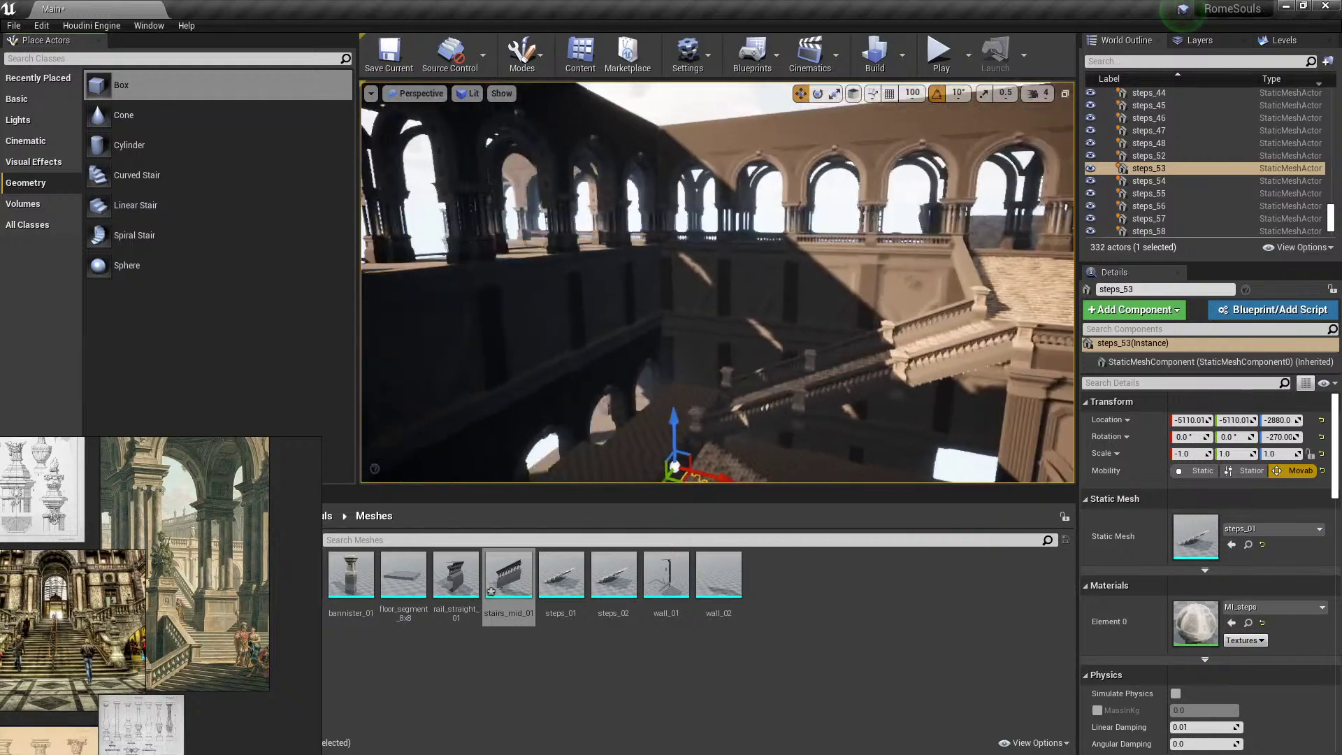
pyautogui.moveTo(795, 363); pyautogui.dragTo(796, 363, button='right')
pyautogui.click(795, 364)
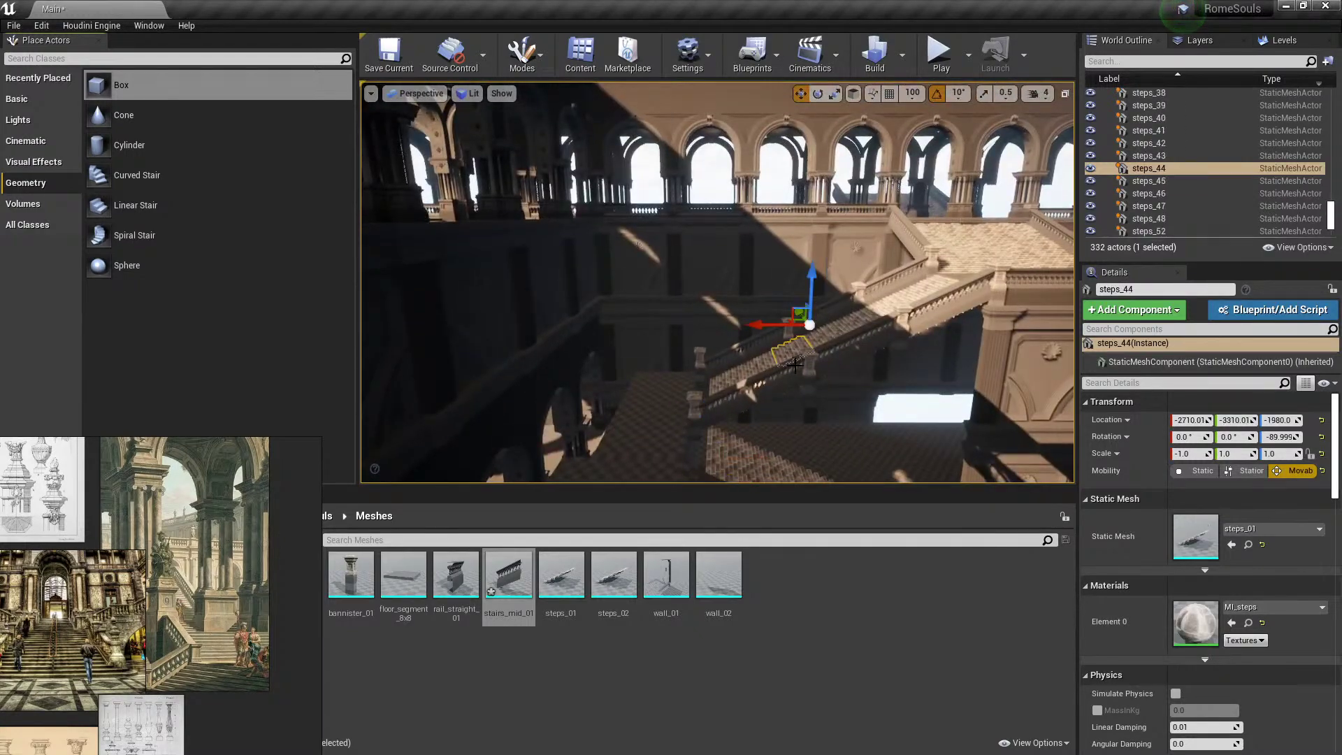
pyautogui.click(573, 364)
pyautogui.moveTo(574, 364); pyautogui.dragTo(570, 381, button='right')
pyautogui.moveTo(740, 343); pyautogui.dragTo(741, 344, button='right')
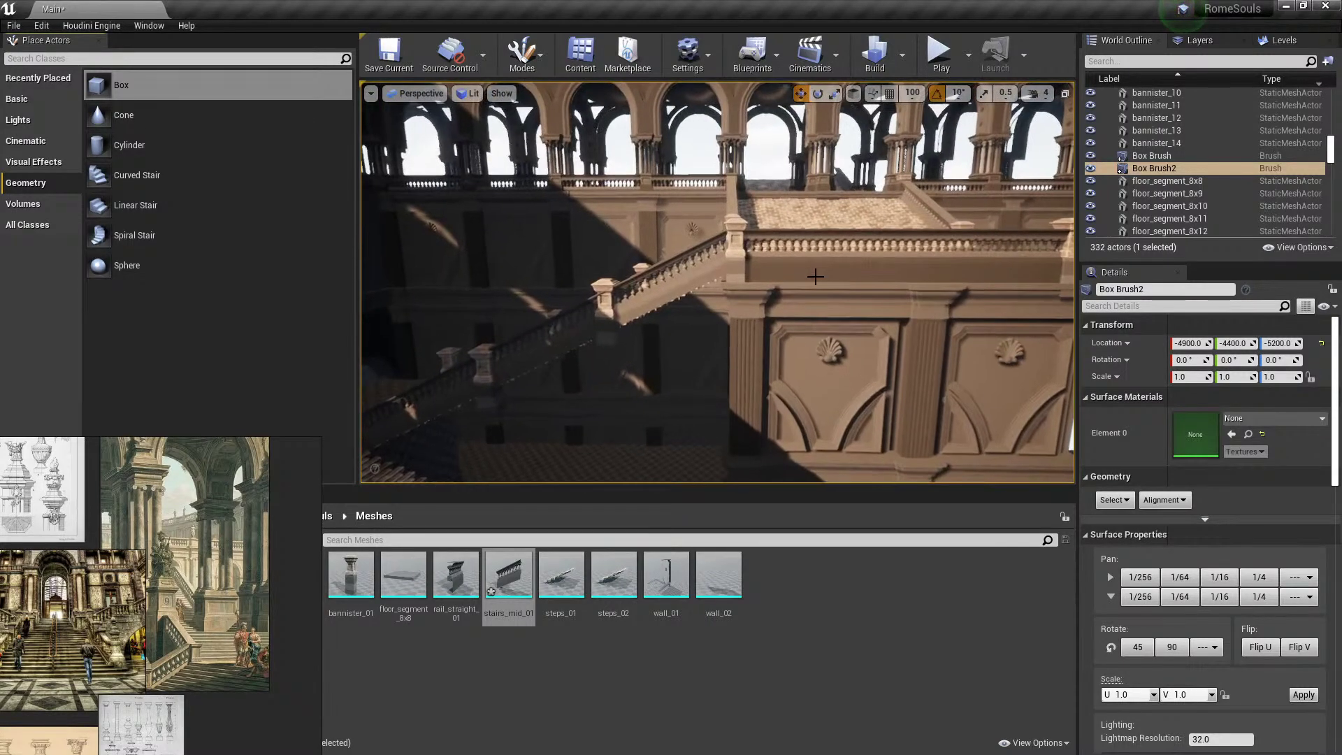
pyautogui.click(815, 276)
pyautogui.moveTo(815, 276); pyautogui.dragTo(815, 276, button='right')
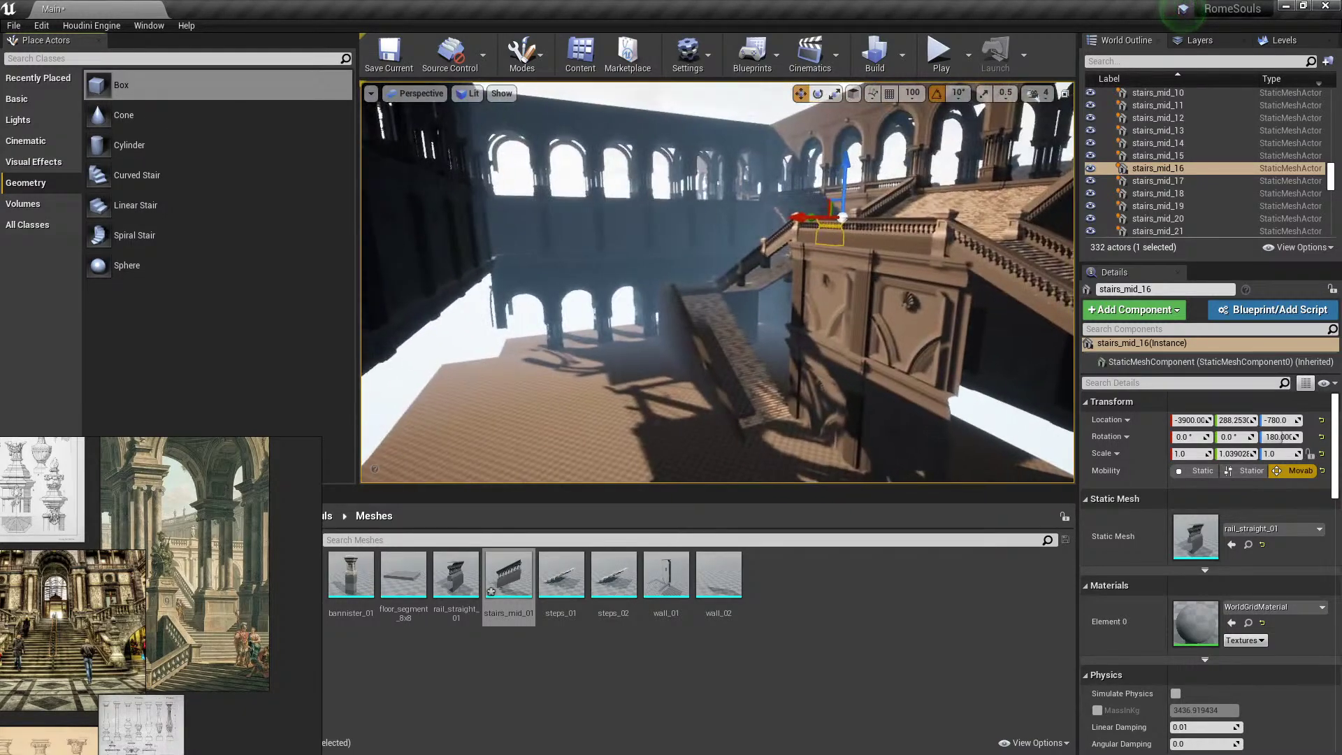
pyautogui.click(814, 280)
pyautogui.moveTo(814, 280)
pyautogui.mouseDown(button='right')
pyautogui.moveTo(843, 302)
pyautogui.moveTo(706, 322)
pyautogui.moveTo(735, 246)
pyautogui.mouseUp(button='right')
pyautogui.click(734, 323)
pyautogui.click(706, 322)
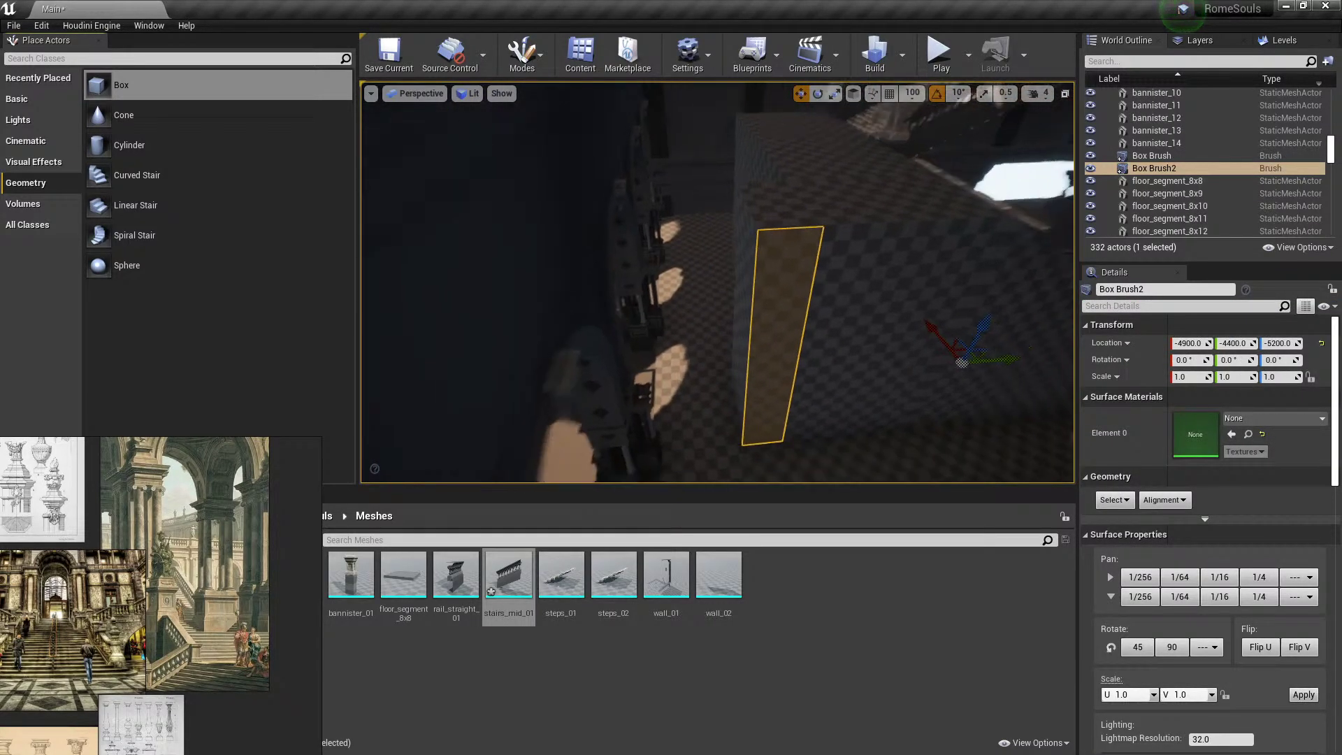
pyautogui.hotkey('shift', '5')
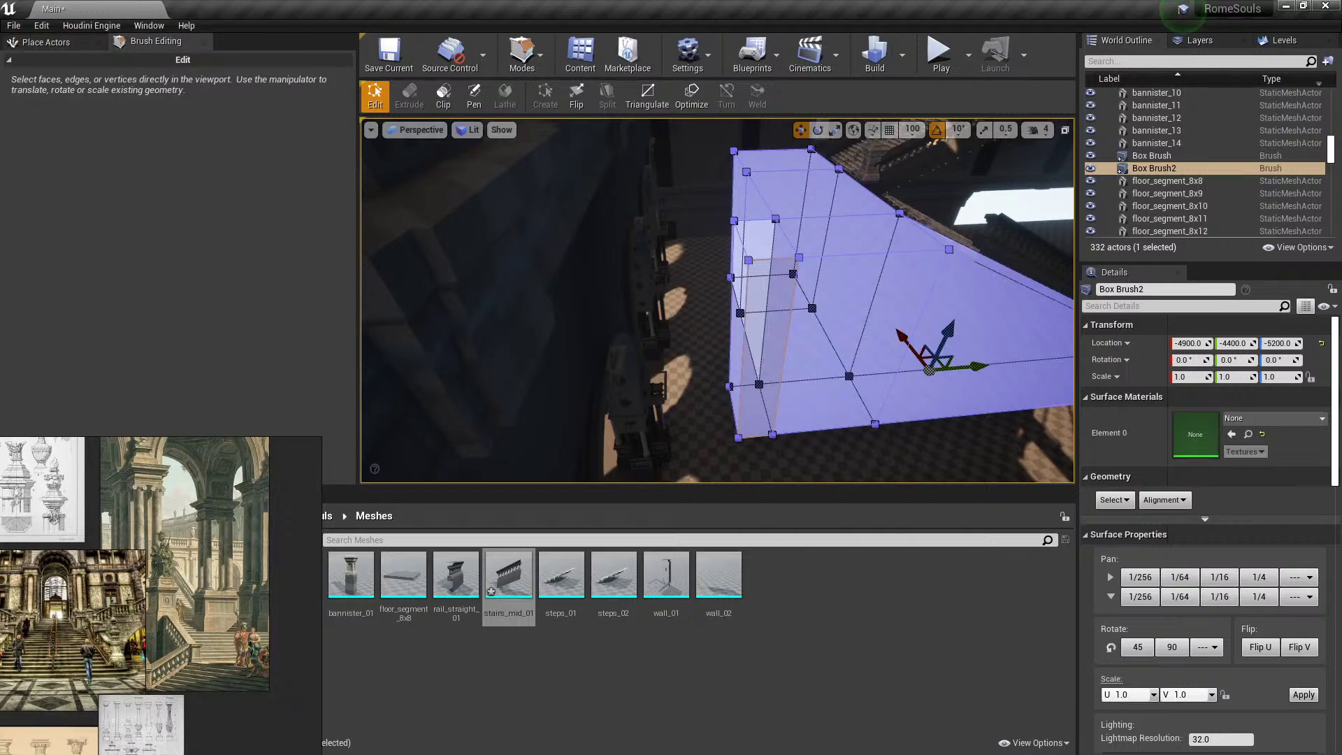
pyautogui.moveTo(731, 329)
pyautogui.mouseDown(button='right')
pyautogui.moveTo(738, 343)
pyautogui.moveTo(713, 300)
pyautogui.moveTo(735, 269)
pyautogui.moveTo(720, 276)
pyautogui.mouseUp(button='right')
pyautogui.hotkey('shift', '1')
pyautogui.click(741, 280)
pyautogui.click(590, 326)
pyautogui.moveTo(590, 327); pyautogui.dragTo(570, 325, button='right')
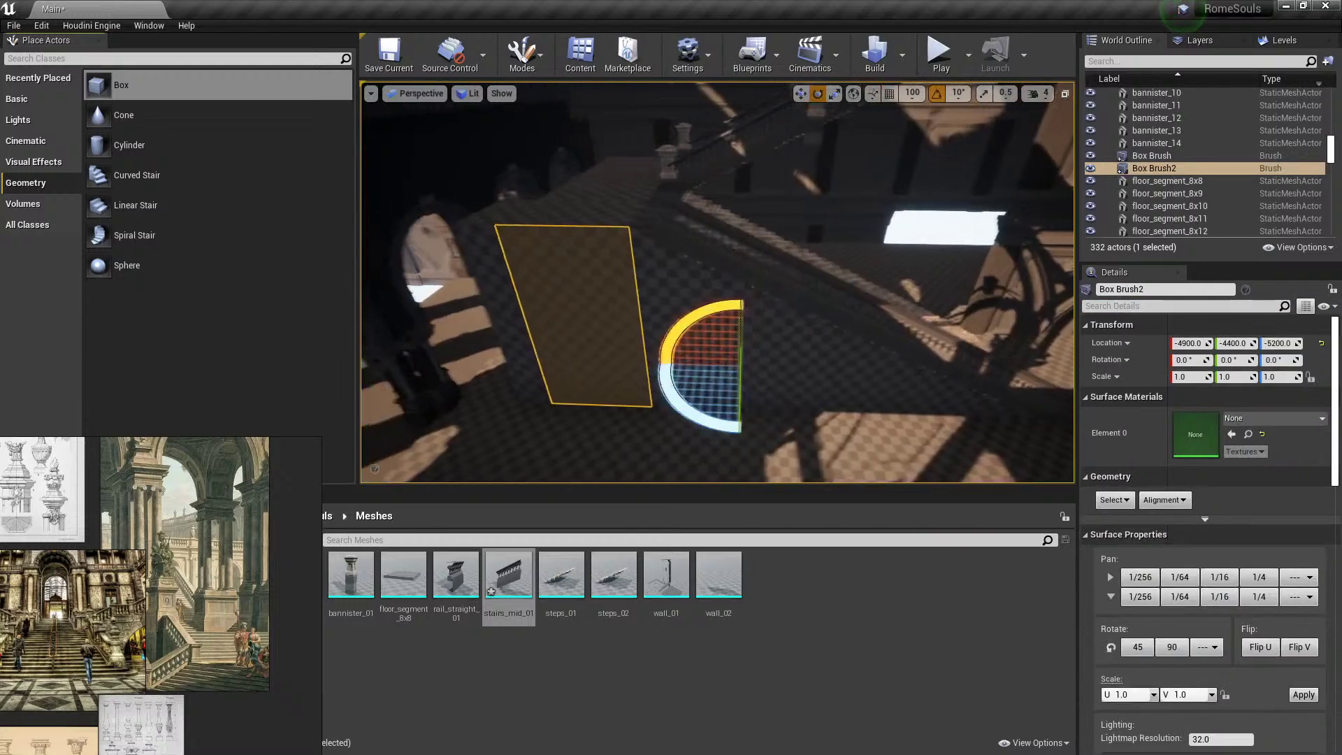
# Add an additive box brush beside the lower stair flight and position it at about X -3661, Y -3267, Z -4306.
pyautogui.moveTo(119, 85); pyautogui.dragTo(762, 292)
pyautogui.moveTo(762, 292)
pyautogui.mouseDown(button='right')
pyautogui.moveTo(726, 283)
pyautogui.moveTo(751, 287)
pyautogui.mouseUp(button='right')
pyautogui.press('w')
pyautogui.moveTo(847, 288); pyautogui.dragTo(657, 253)
pyautogui.moveTo(658, 253); pyautogui.dragTo(619, 244, button='right')
pyautogui.moveTo(742, 271); pyautogui.dragTo(715, 296)
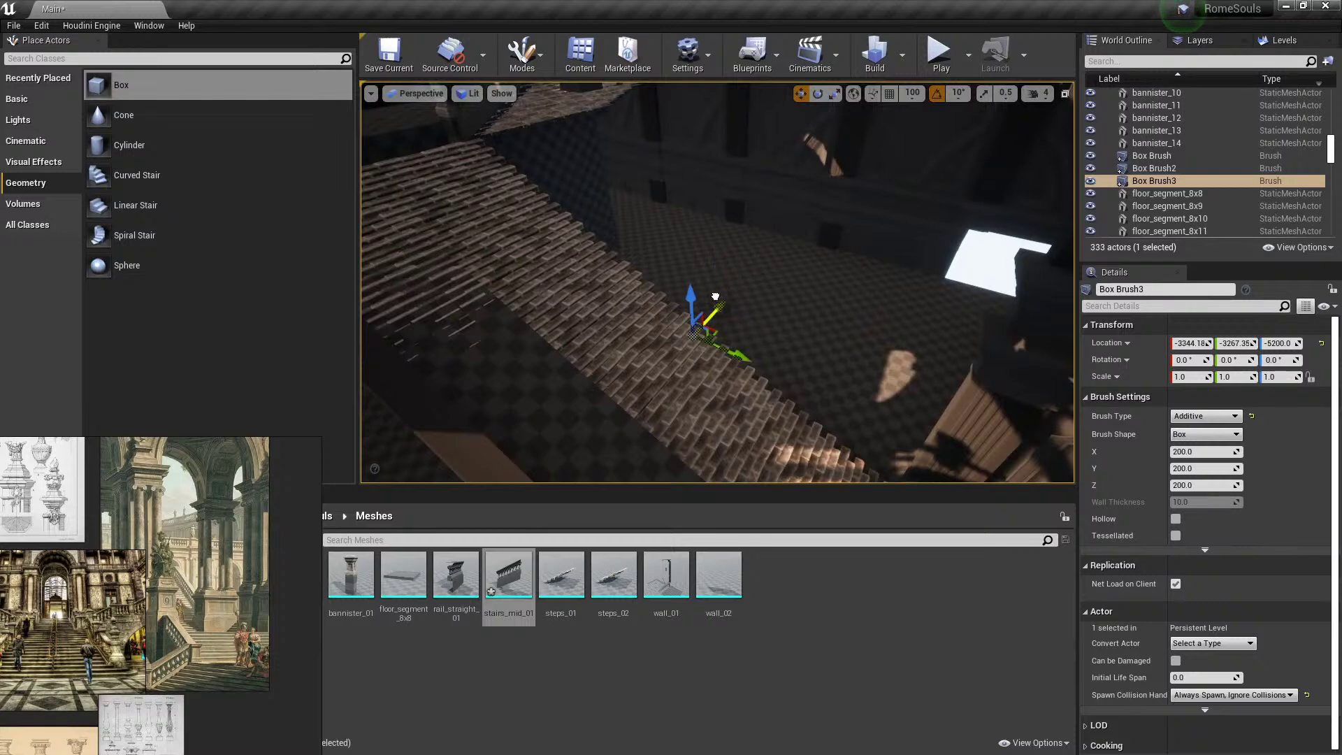
pyautogui.moveTo(713, 255); pyautogui.dragTo(674, 231, button='right')
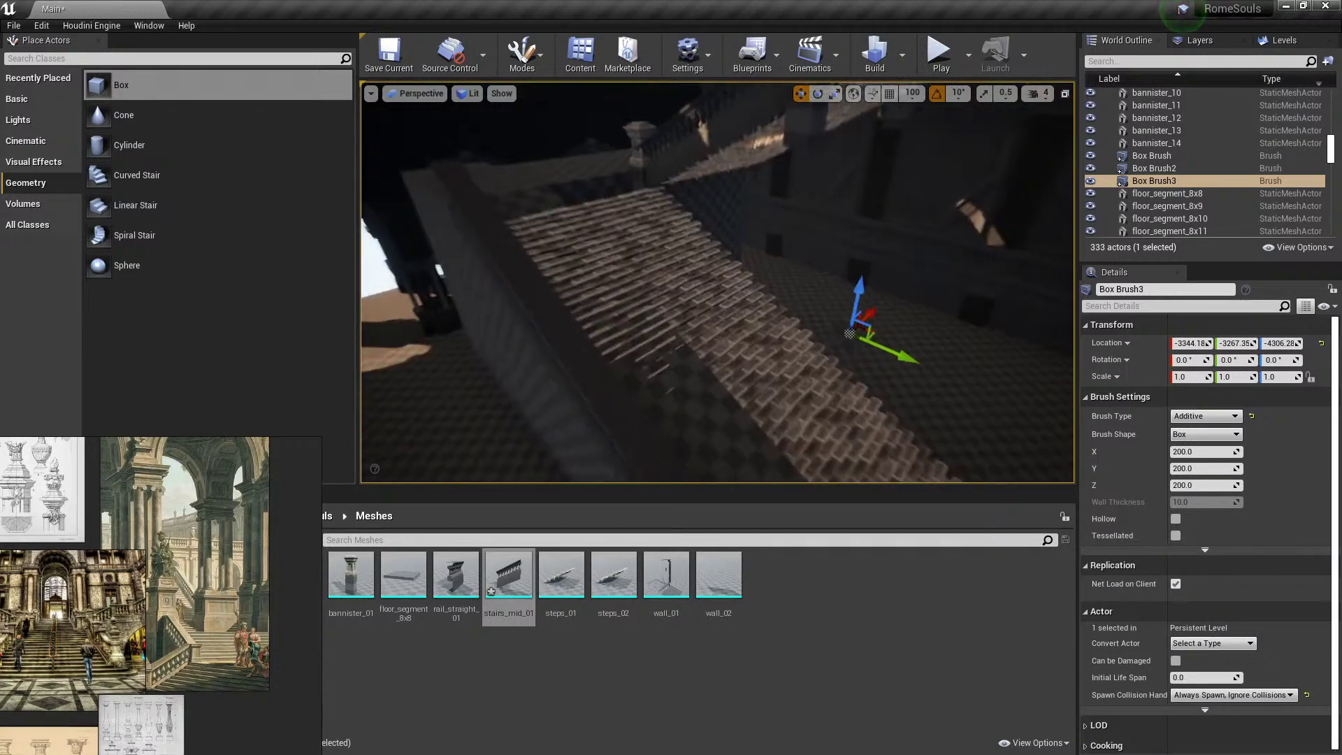
pyautogui.moveTo(713, 279)
pyautogui.mouseDown(button='right')
pyautogui.moveTo(675, 286)
pyautogui.moveTo(699, 315)
pyautogui.moveTo(682, 307)
pyautogui.moveTo(731, 277)
pyautogui.moveTo(664, 293)
pyautogui.moveTo(832, 286)
pyautogui.mouseUp(button='right')
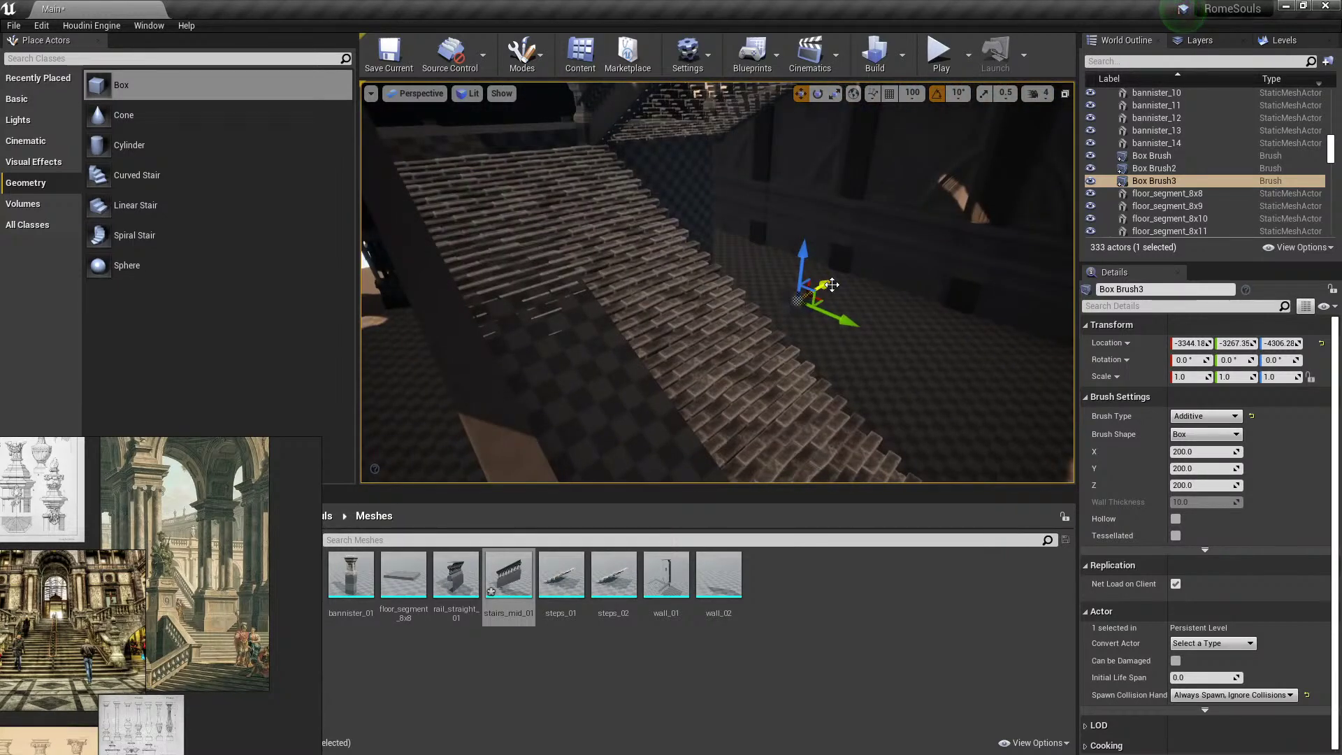
pyautogui.moveTo(827, 285)
pyautogui.mouseDown()
pyautogui.moveTo(773, 321)
pyautogui.moveTo(808, 300)
pyautogui.mouseUp()
pyautogui.moveTo(808, 300); pyautogui.dragTo(831, 315, button='right')
pyautogui.moveTo(478, 142); pyautogui.dragTo(472, 154, button='right')
# Raise the top face of the new box brush in brush editing to make it a tall block beside the stairs.
pyautogui.hotkey('shift', '4')
pyautogui.keyDown('ctrl'); pyautogui.keyDown('shift'); pyautogui.click(704, 299); pyautogui.keyUp('shift'); pyautogui.keyUp('ctrl')
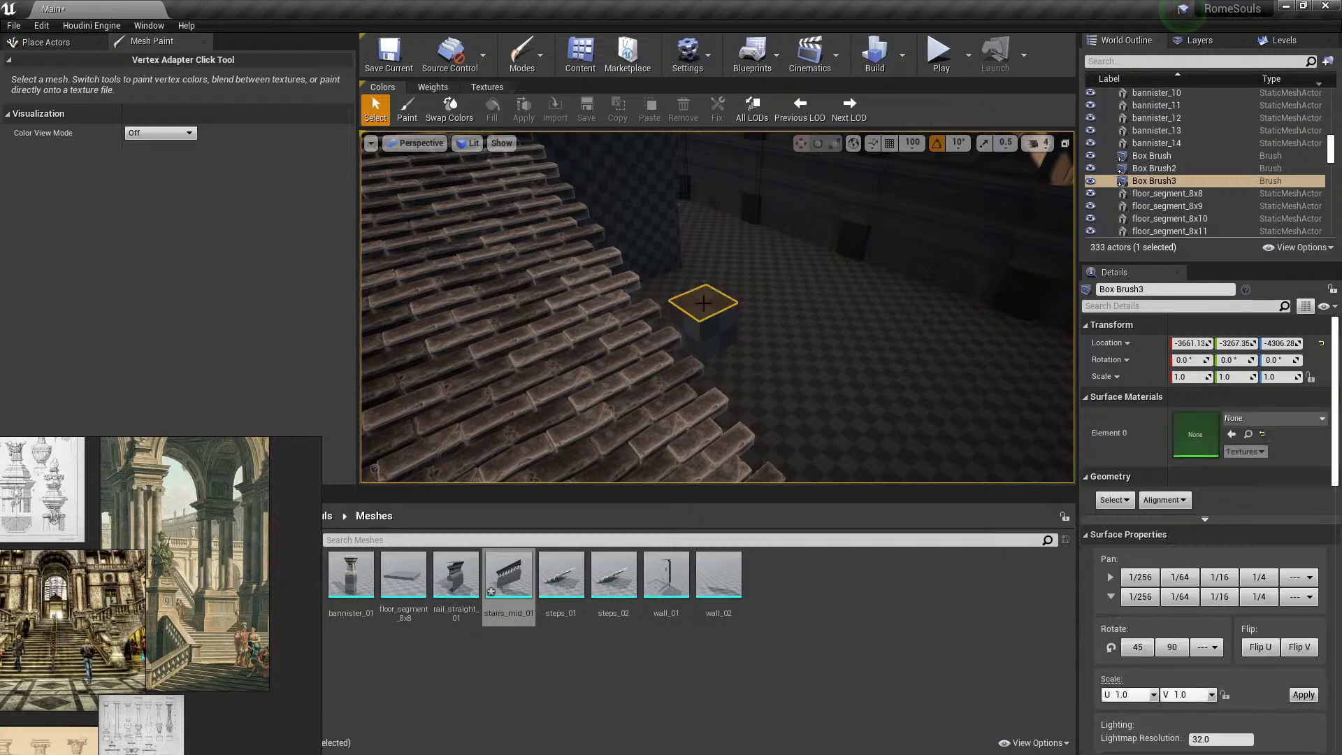
pyautogui.moveTo(704, 300)
pyautogui.mouseDown(button='right')
pyautogui.moveTo(535, 181)
pyautogui.moveTo(783, 280)
pyautogui.mouseUp(button='right')
pyautogui.hotkey('shift', '5')
pyautogui.click(718, 292)
pyautogui.moveTo(715, 249); pyautogui.dragTo(714, 165)
pyautogui.moveTo(714, 165); pyautogui.dragTo(813, 351, button='right')
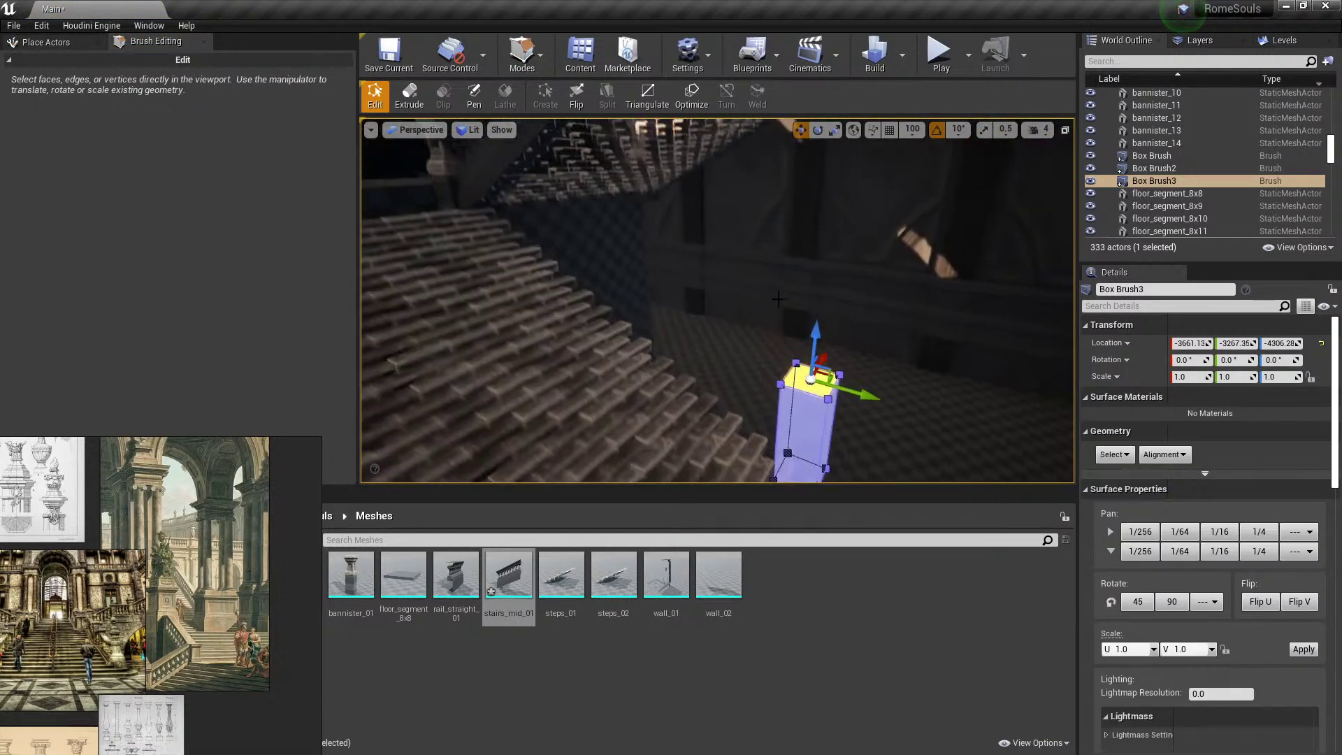
pyautogui.moveTo(823, 231)
pyautogui.mouseDown(button='right')
pyautogui.moveTo(803, 227)
pyautogui.moveTo(881, 202)
pyautogui.mouseUp(button='right')
pyautogui.press('s')
pyautogui.moveTo(711, 222); pyautogui.dragTo(713, 215)
pyautogui.press('w')
pyautogui.moveTo(720, 220); pyautogui.dragTo(740, 231, button='right')
# Extend the box brush's end face along the Y axis toward the panelled wall of the landing.
pyautogui.click(669, 334)
pyautogui.moveTo(910, 422); pyautogui.dragTo(917, 424)
pyautogui.moveTo(917, 425); pyautogui.dragTo(972, 413, button='right')
pyautogui.press('s')
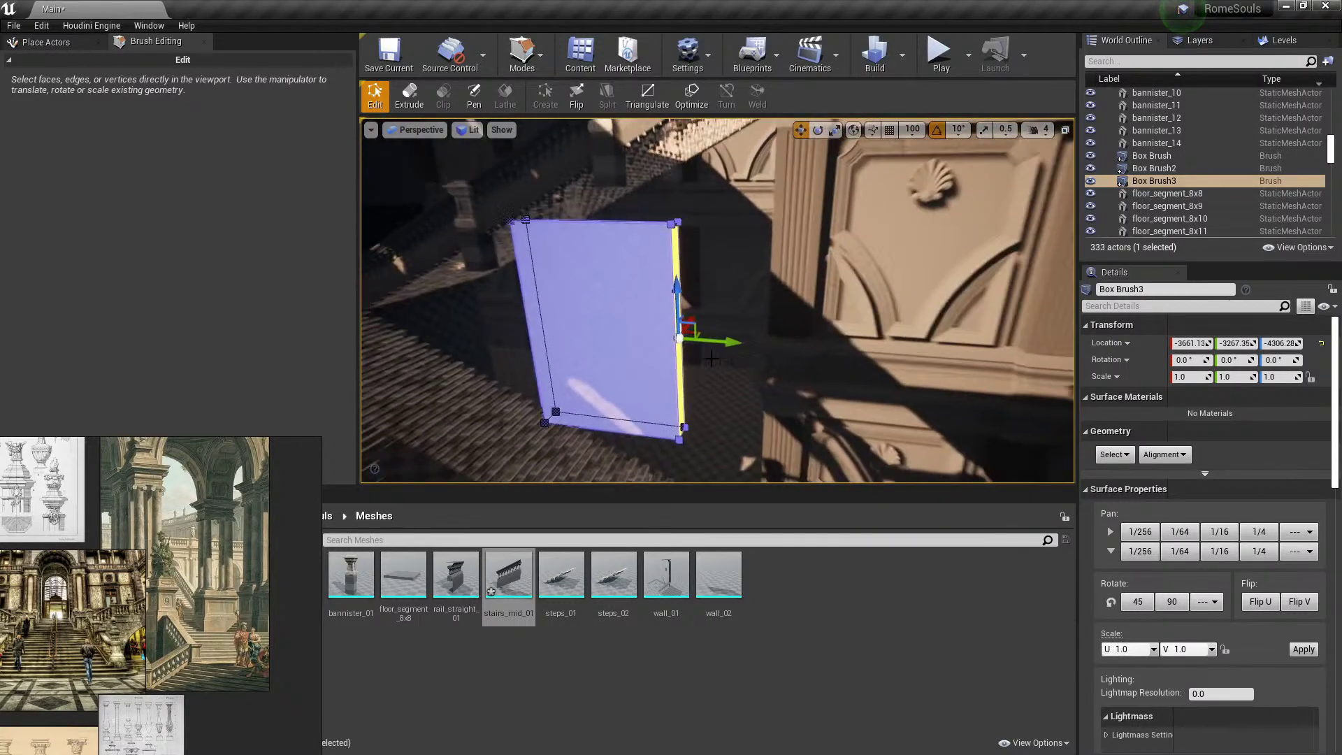
pyautogui.moveTo(735, 341); pyautogui.dragTo(800, 351)
pyautogui.press('a')
pyautogui.moveTo(800, 350)
pyautogui.mouseDown(button='right')
pyautogui.moveTo(965, 346)
pyautogui.moveTo(769, 364)
pyautogui.mouseUp(button='right')
pyautogui.press('w')
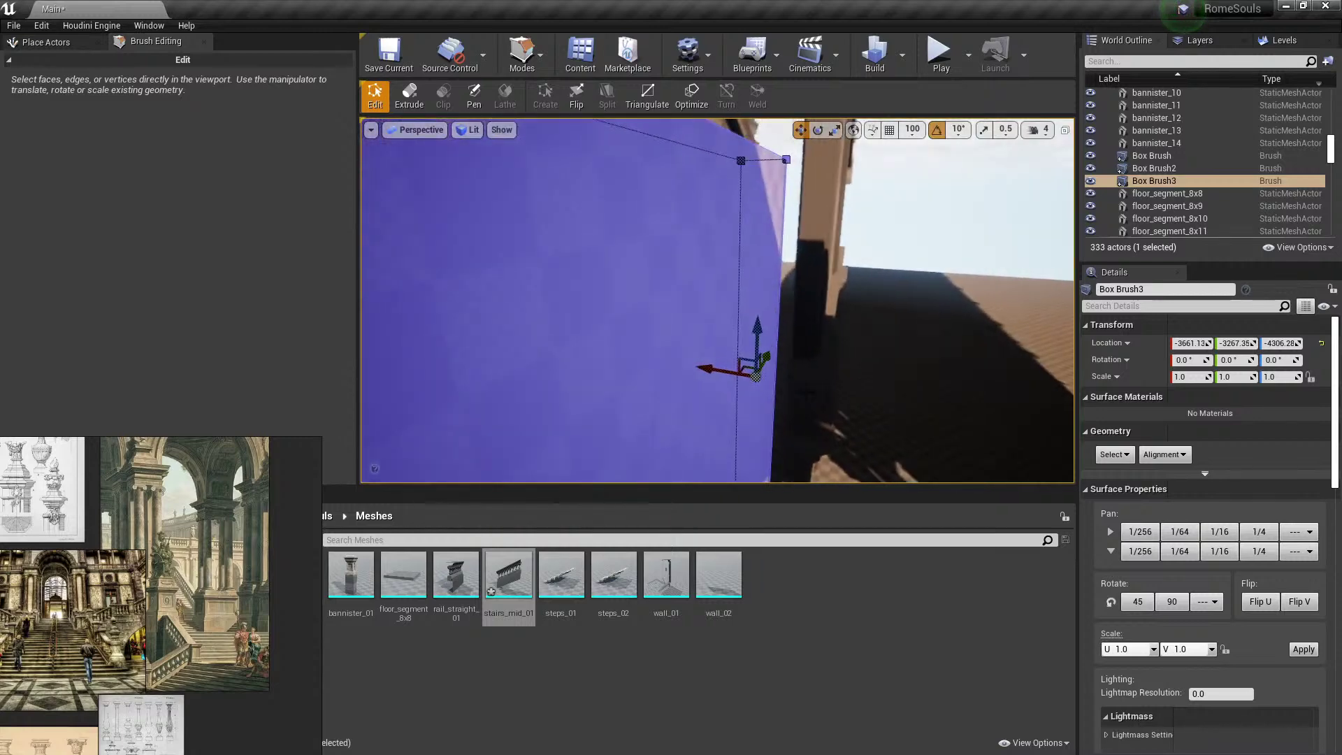
# Move the brush's broad side face along the X axis to adjust the wall's thickness.
pyautogui.click(618, 404)
pyautogui.moveTo(618, 405); pyautogui.dragTo(740, 347, button='right')
pyautogui.press('s')
pyautogui.moveTo(666, 423); pyautogui.dragTo(683, 428)
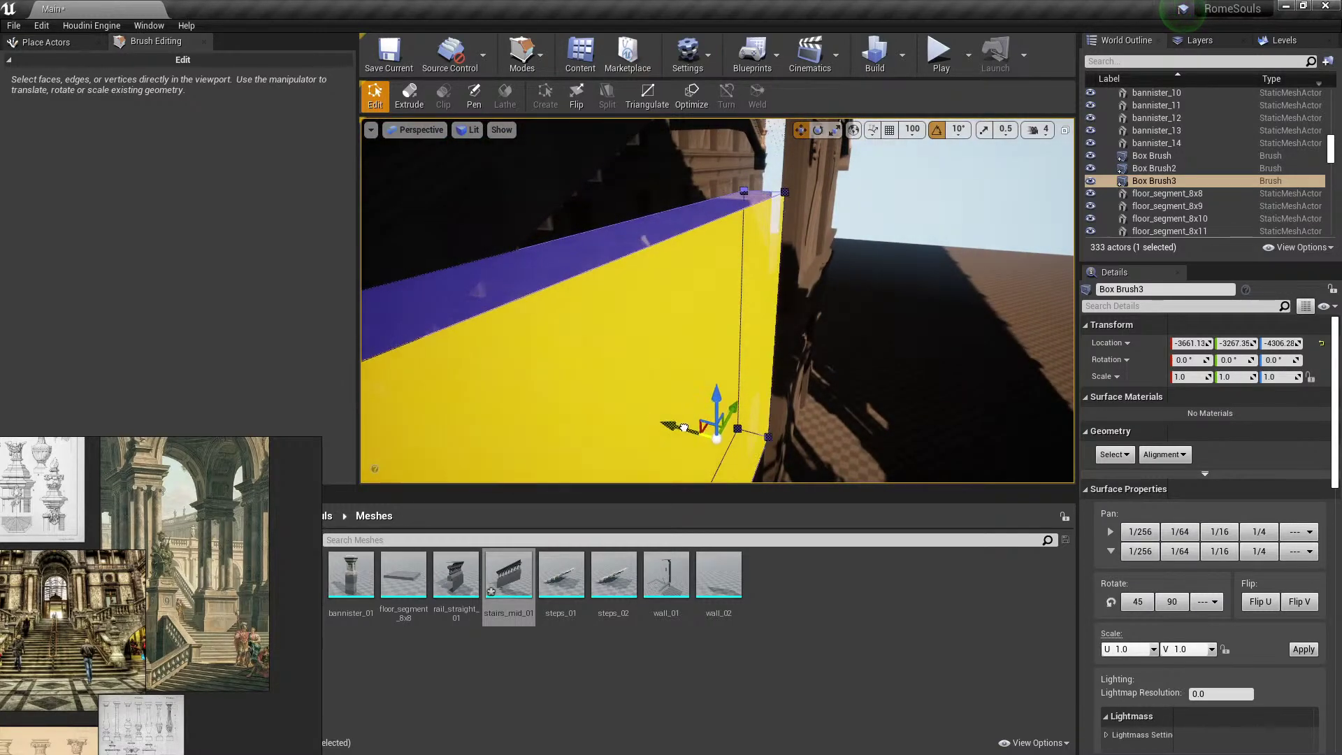
pyautogui.moveTo(692, 431); pyautogui.dragTo(619, 447, button='right')
# Raise the two top corner vertices at the panelled-wall end of the brush toward the upper part of the stair flight.
pyautogui.click(832, 291)
pyautogui.moveTo(885, 234); pyautogui.dragTo(922, 238, button='right')
pyautogui.click(776, 253)
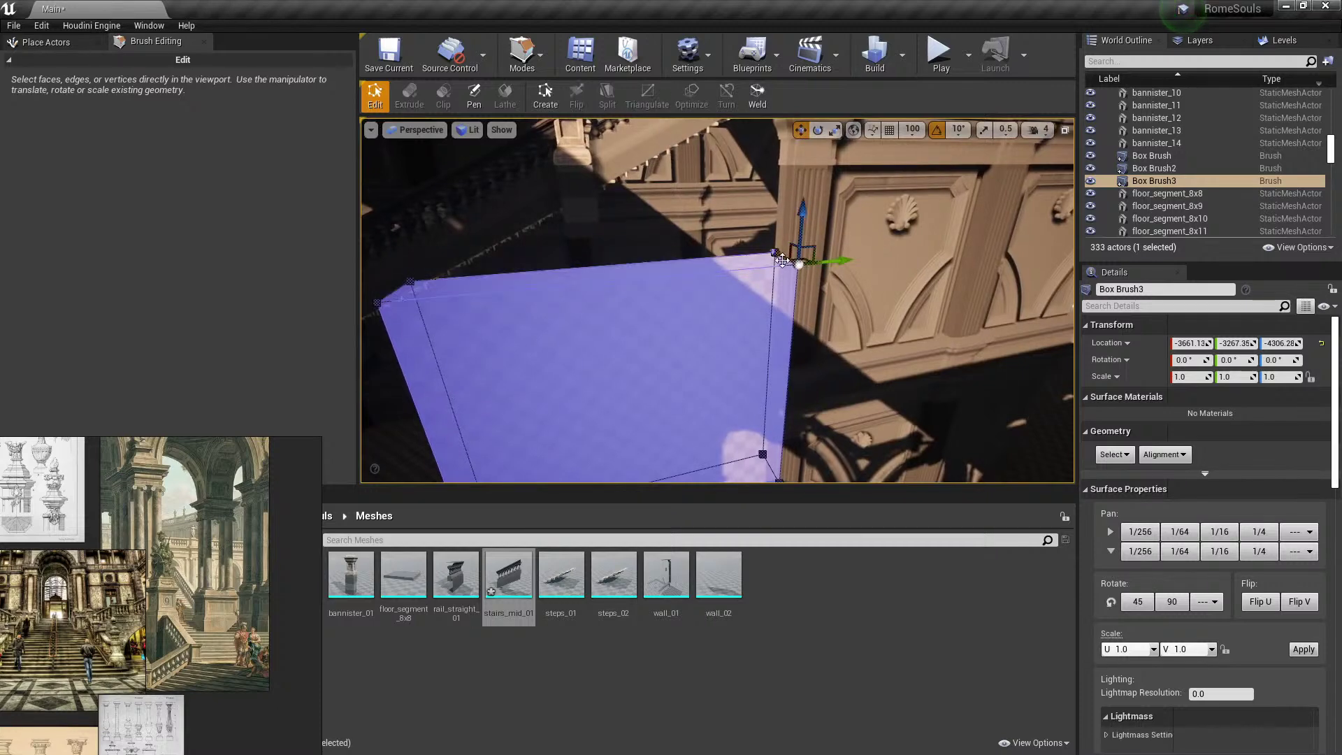
pyautogui.moveTo(774, 288); pyautogui.dragTo(766, 274, button='right')
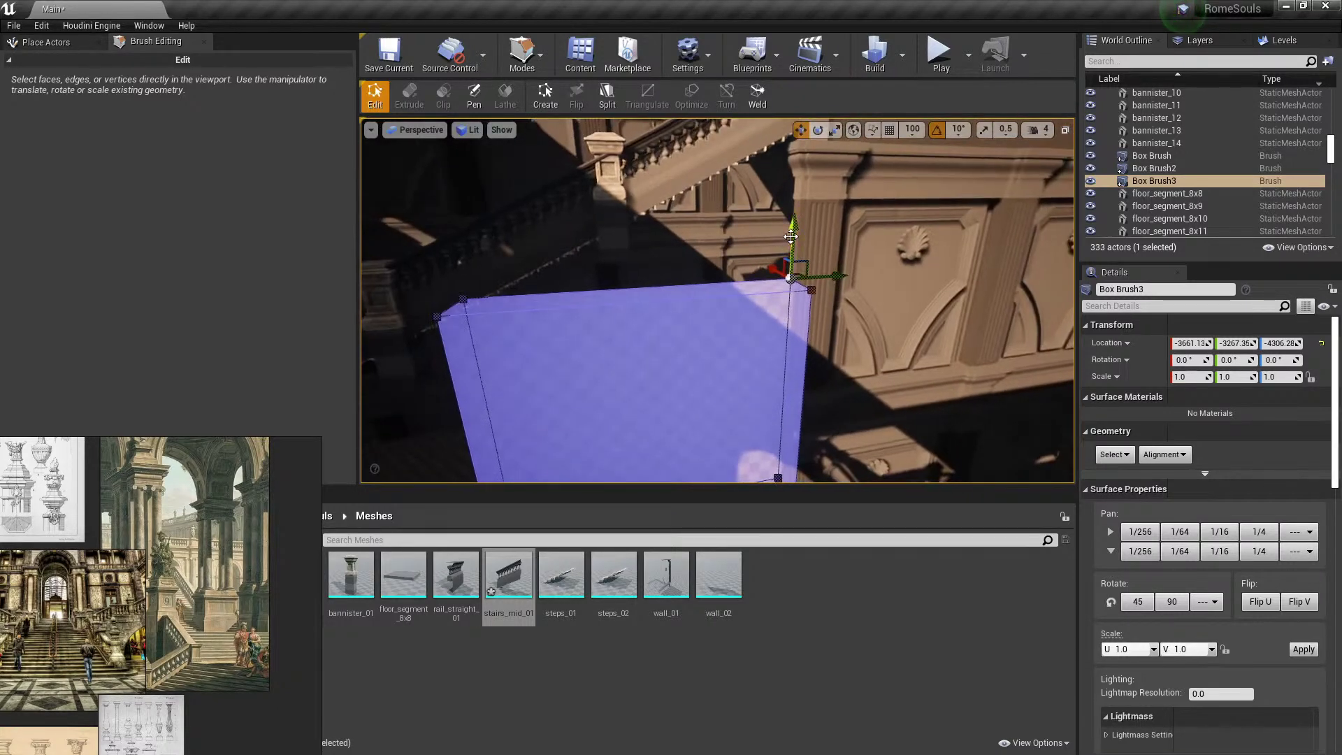
pyautogui.moveTo(798, 223); pyautogui.dragTo(799, 148)
pyautogui.moveTo(799, 148); pyautogui.dragTo(787, 209, button='right')
pyautogui.moveTo(785, 210); pyautogui.dragTo(785, 168)
pyautogui.moveTo(785, 169)
pyautogui.mouseDown(button='right')
pyautogui.moveTo(768, 249)
pyautogui.moveTo(871, 299)
pyautogui.moveTo(816, 308)
pyautogui.mouseUp(button='right')
# Lower the two top corner vertices at the brush's far end so the top edge follows the stair slope.
pyautogui.click(847, 285)
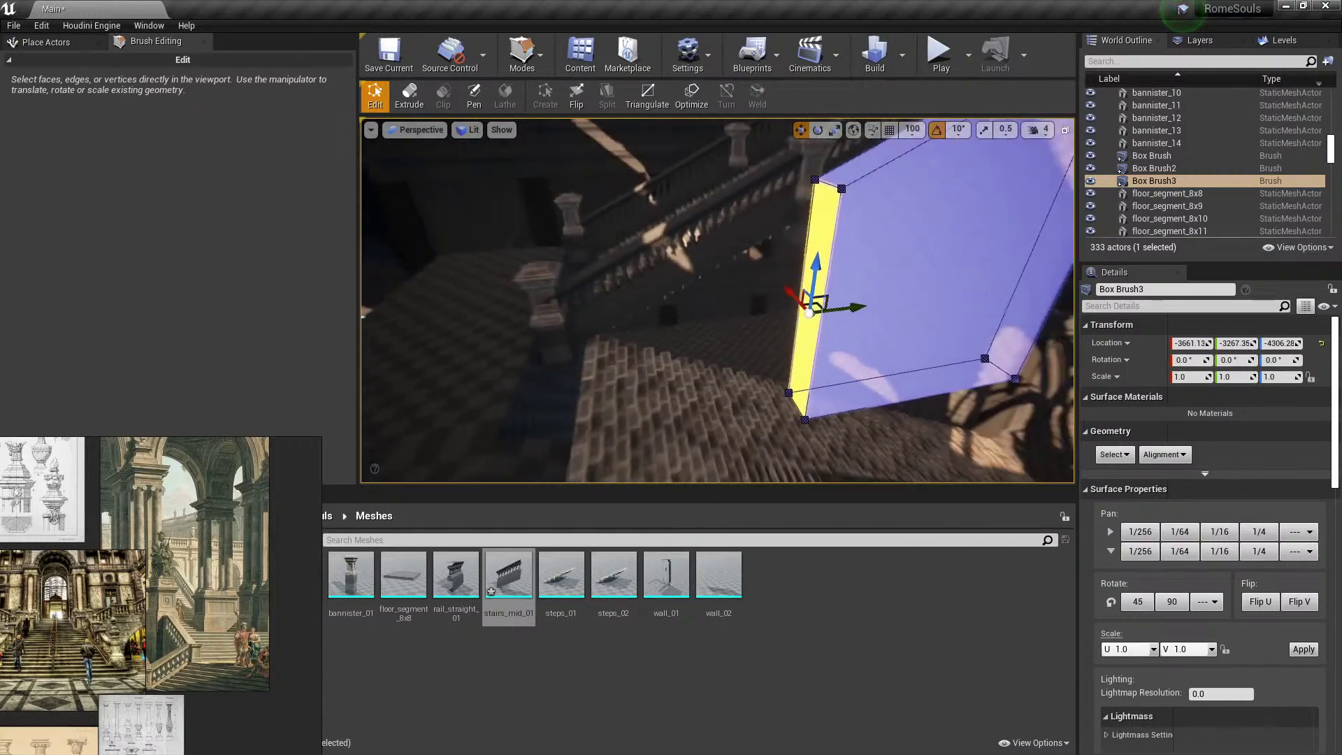
pyautogui.moveTo(632, 329); pyautogui.dragTo(612, 301, button='right')
pyautogui.press('e')
pyautogui.click(605, 257)
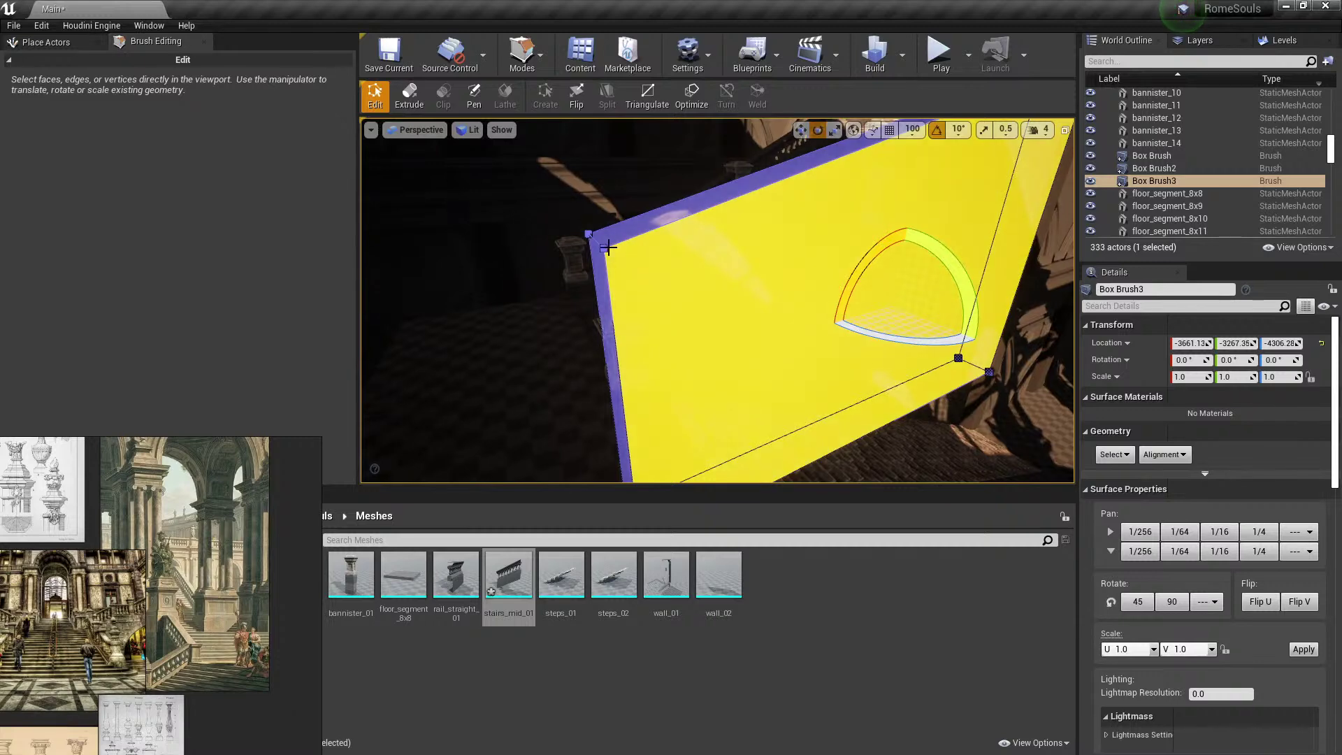
pyautogui.click(605, 247)
pyautogui.keyDown('ctrl'); pyautogui.click(588, 234); pyautogui.keyUp('ctrl')
pyautogui.moveTo(588, 235); pyautogui.dragTo(570, 228, button='right')
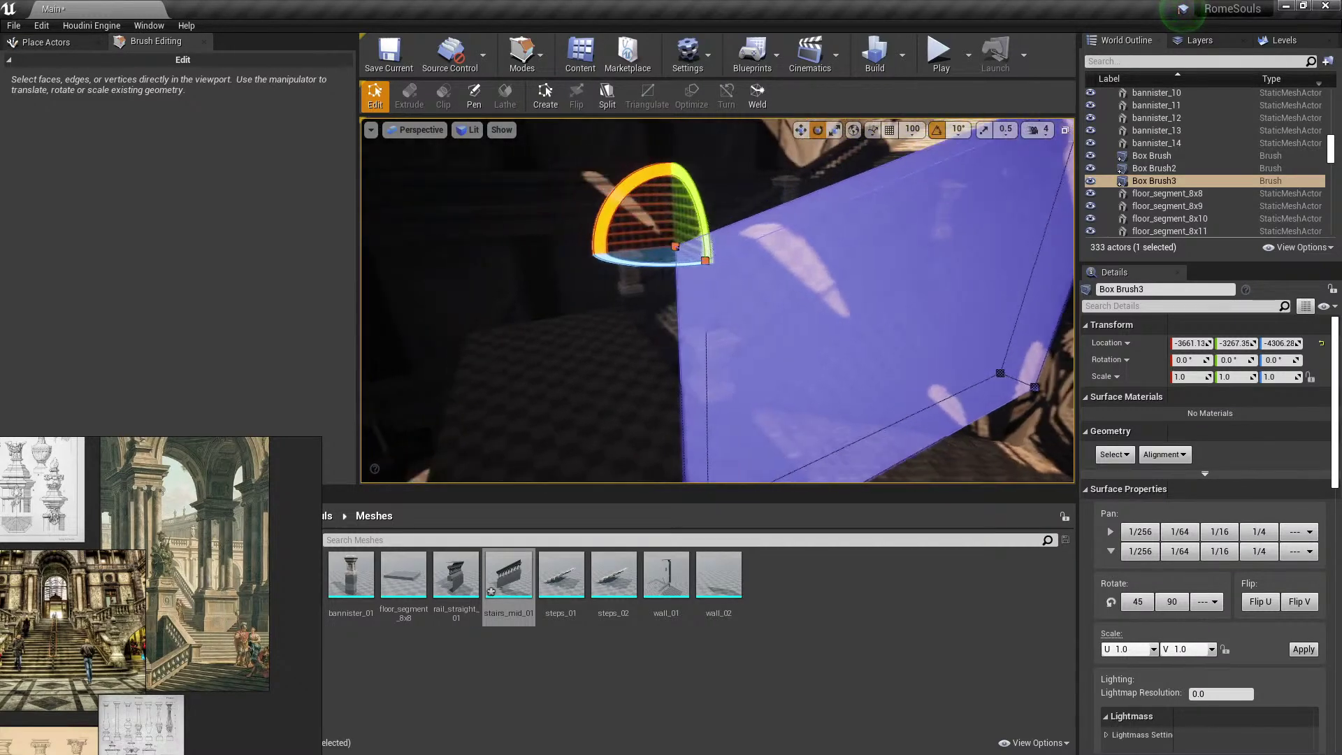
pyautogui.moveTo(697, 307); pyautogui.dragTo(698, 324)
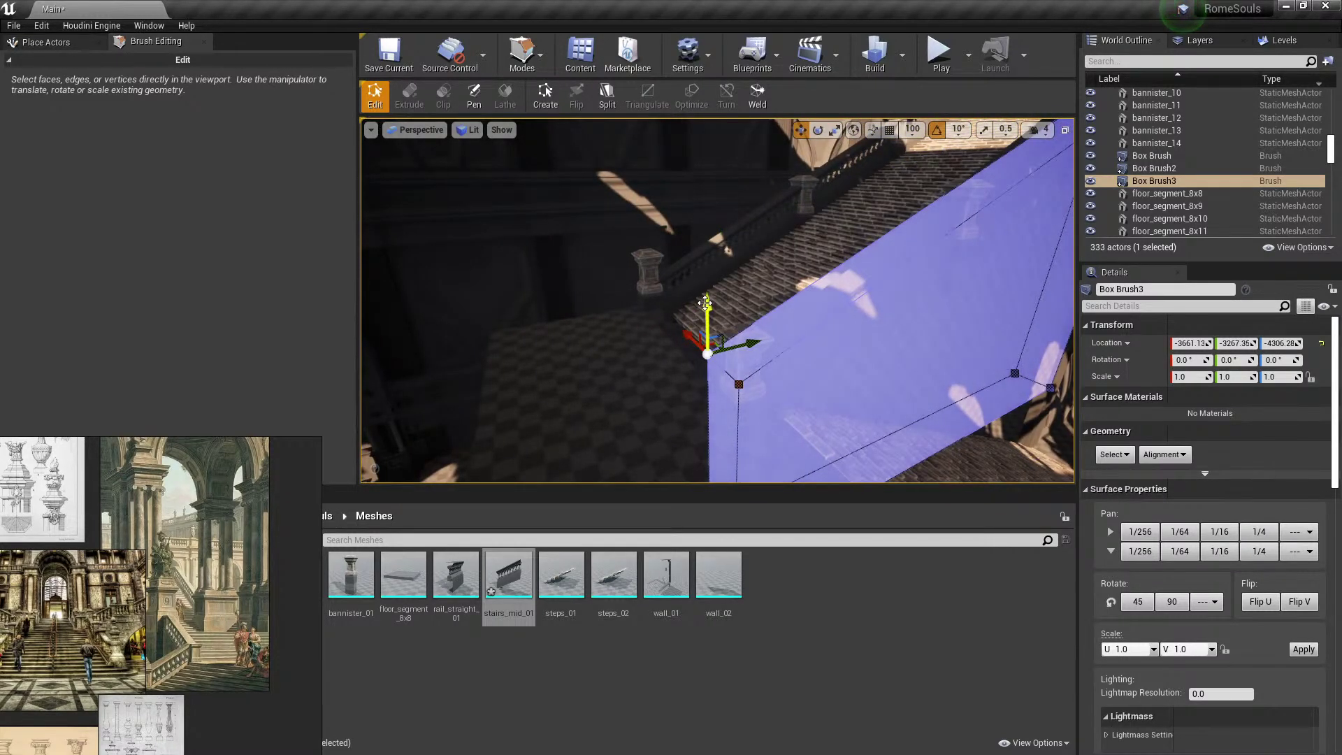
pyautogui.moveTo(667, 336); pyautogui.dragTo(667, 336, button='right')
# Lower the bottom face of the brush into the steps below to close the gap beneath the wall.
pyautogui.moveTo(769, 387)
pyautogui.mouseDown(button='right')
pyautogui.moveTo(734, 374)
pyautogui.moveTo(821, 392)
pyautogui.moveTo(820, 378)
pyautogui.mouseUp(button='right')
pyautogui.click(821, 321)
pyautogui.moveTo(821, 321); pyautogui.dragTo(732, 284, button='right')
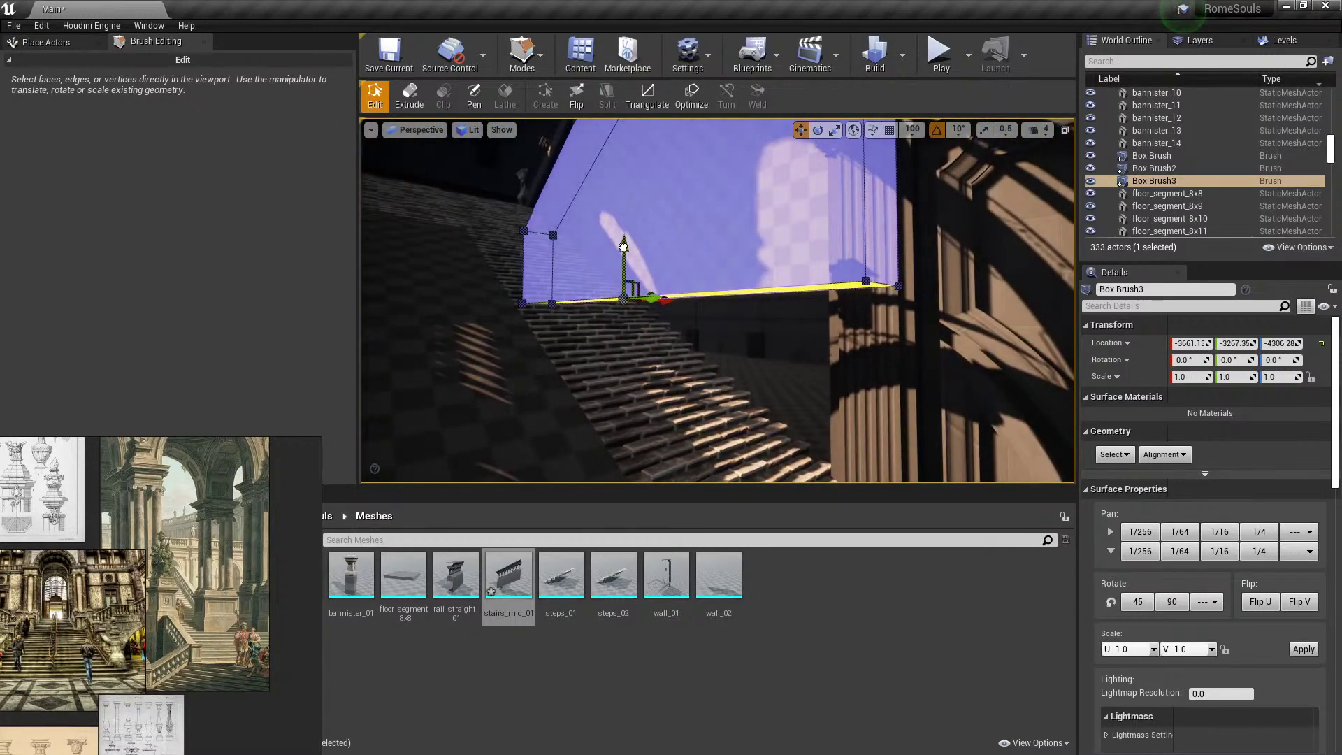
pyautogui.moveTo(623, 248); pyautogui.dragTo(624, 288)
pyautogui.moveTo(625, 288); pyautogui.dragTo(642, 293, button='right')
pyautogui.moveTo(641, 293); pyautogui.dragTo(642, 324)
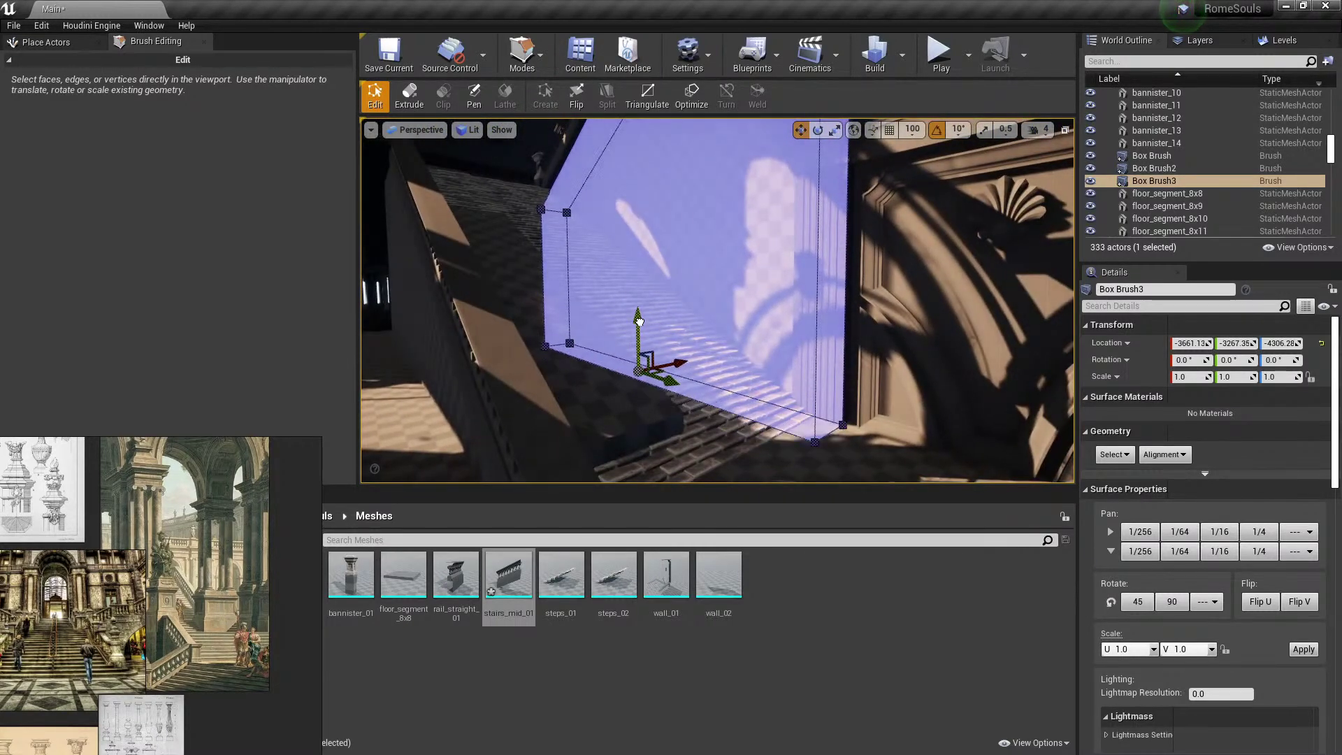
pyautogui.moveTo(642, 324); pyautogui.dragTo(643, 307, button='right')
# Shift the brush's broad side face along the X axis to line it up with the upper stair flight.
pyautogui.click(643, 308)
pyautogui.moveTo(710, 263); pyautogui.dragTo(650, 231, button='right')
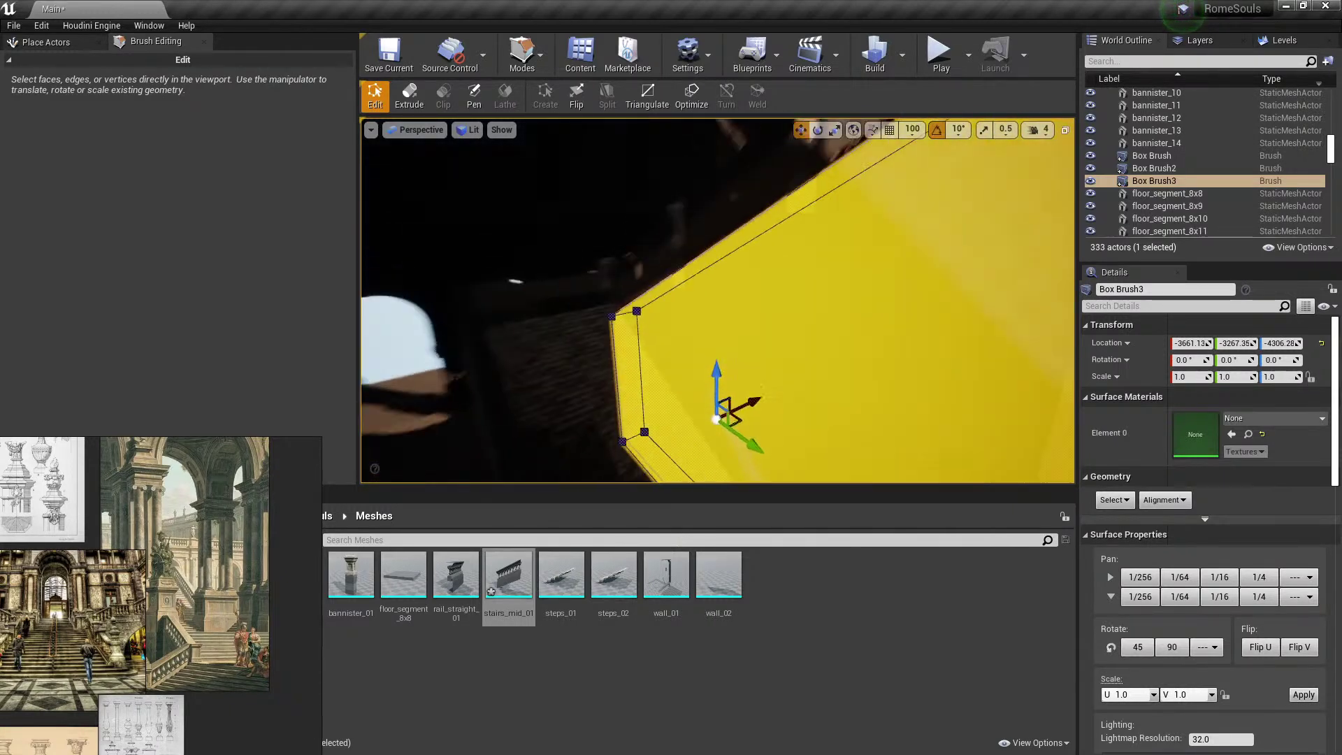
pyautogui.moveTo(752, 311)
pyautogui.mouseDown(button='right')
pyautogui.moveTo(727, 329)
pyautogui.moveTo(752, 312)
pyautogui.mouseUp(button='right')
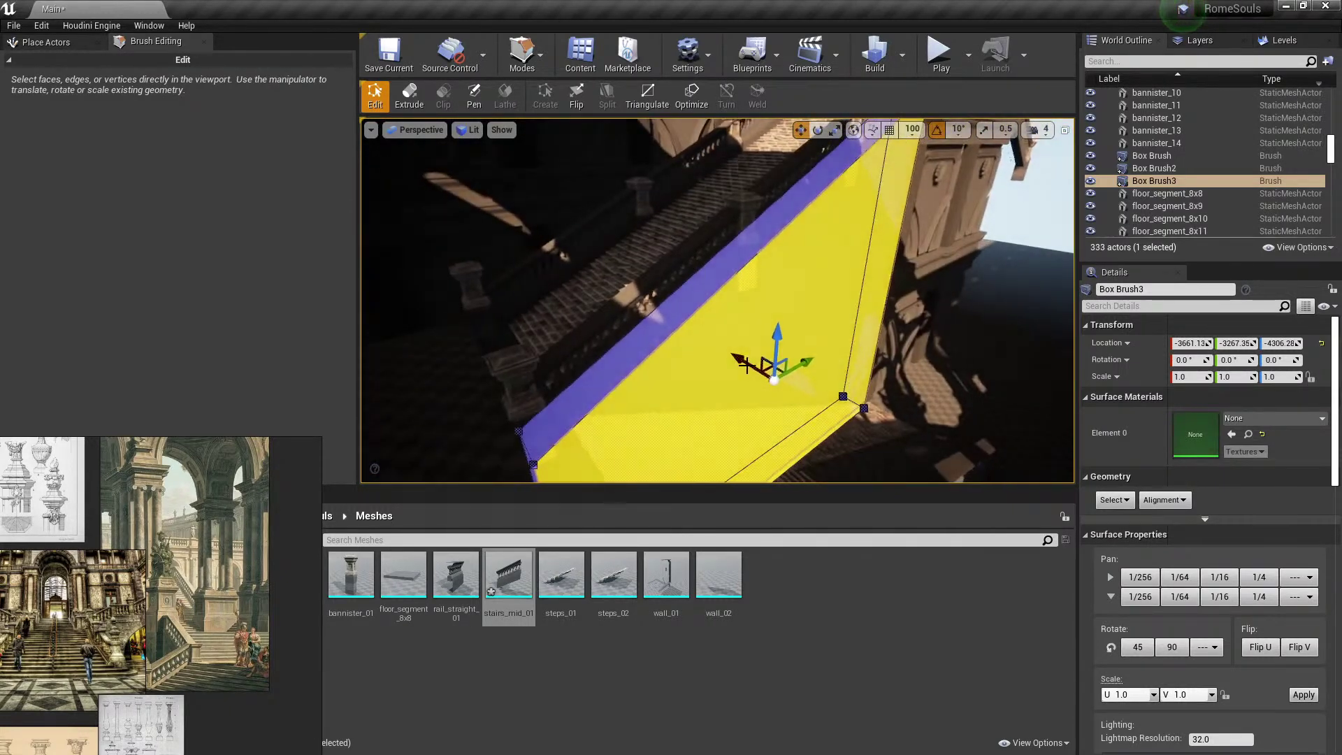
pyautogui.moveTo(767, 376); pyautogui.dragTo(767, 373)
pyautogui.moveTo(766, 373); pyautogui.dragTo(759, 374, button='right')
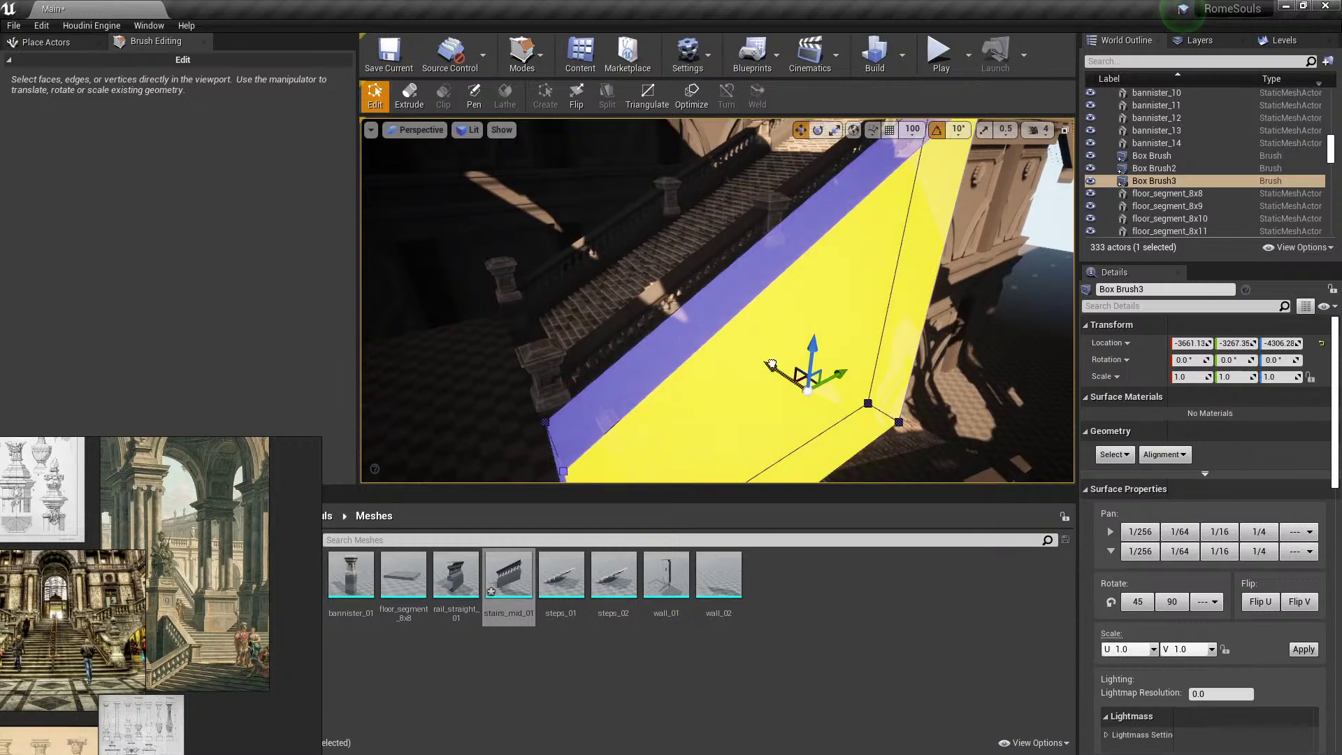
# Leave brush editing and inspect how the new sloped wall meets the stairs, balustrade and panelled wall.
pyautogui.click(936, 329)
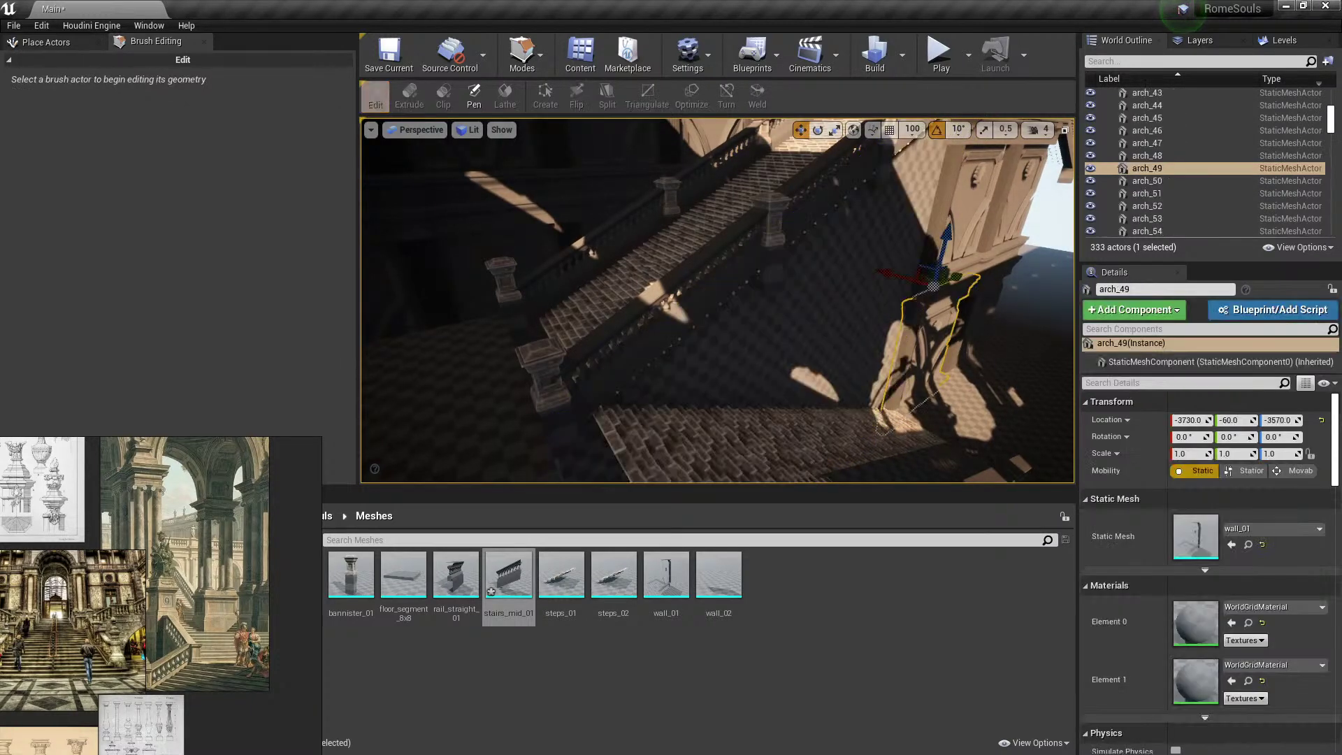
pyautogui.moveTo(936, 328)
pyautogui.mouseDown(button='right')
pyautogui.moveTo(916, 357)
pyautogui.moveTo(895, 332)
pyautogui.moveTo(909, 325)
pyautogui.mouseUp(button='right')
pyautogui.click(902, 322)
pyautogui.click(882, 306)
pyautogui.hotkey('shift', '1')
pyautogui.click(940, 314)
pyautogui.click(769, 308)
pyautogui.moveTo(769, 308)
pyautogui.mouseDown(button='right')
pyautogui.moveTo(780, 314)
pyautogui.moveTo(846, 269)
pyautogui.moveTo(832, 259)
pyautogui.moveTo(769, 332)
pyautogui.mouseUp(button='right')
pyautogui.click(853, 287)
pyautogui.click(776, 318)
pyautogui.moveTo(860, 318); pyautogui.dragTo(909, 326, button='right')
pyautogui.click(887, 327)
pyautogui.click(685, 279)
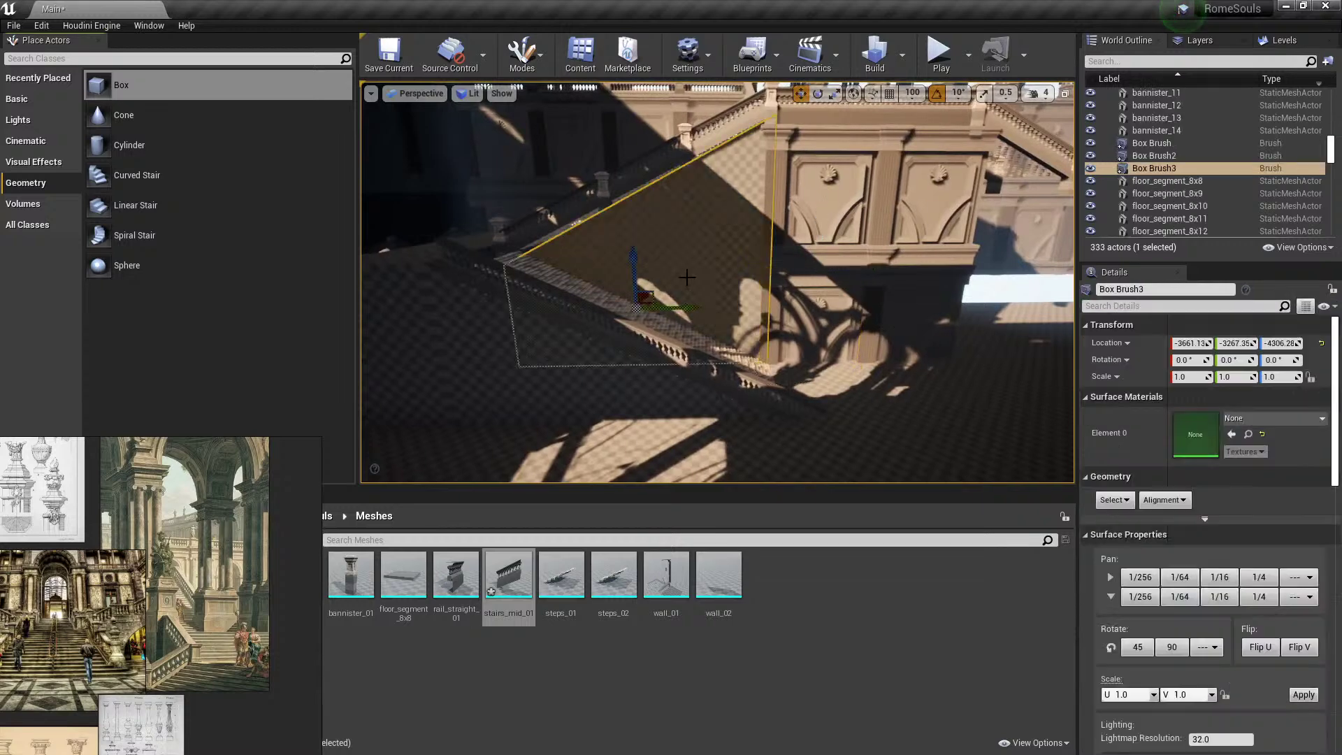
pyautogui.moveTo(686, 278); pyautogui.dragTo(638, 292, button='right')
pyautogui.moveTo(873, 337); pyautogui.dragTo(861, 348, button='right')
pyautogui.moveTo(769, 308); pyautogui.dragTo(770, 315, button='right')
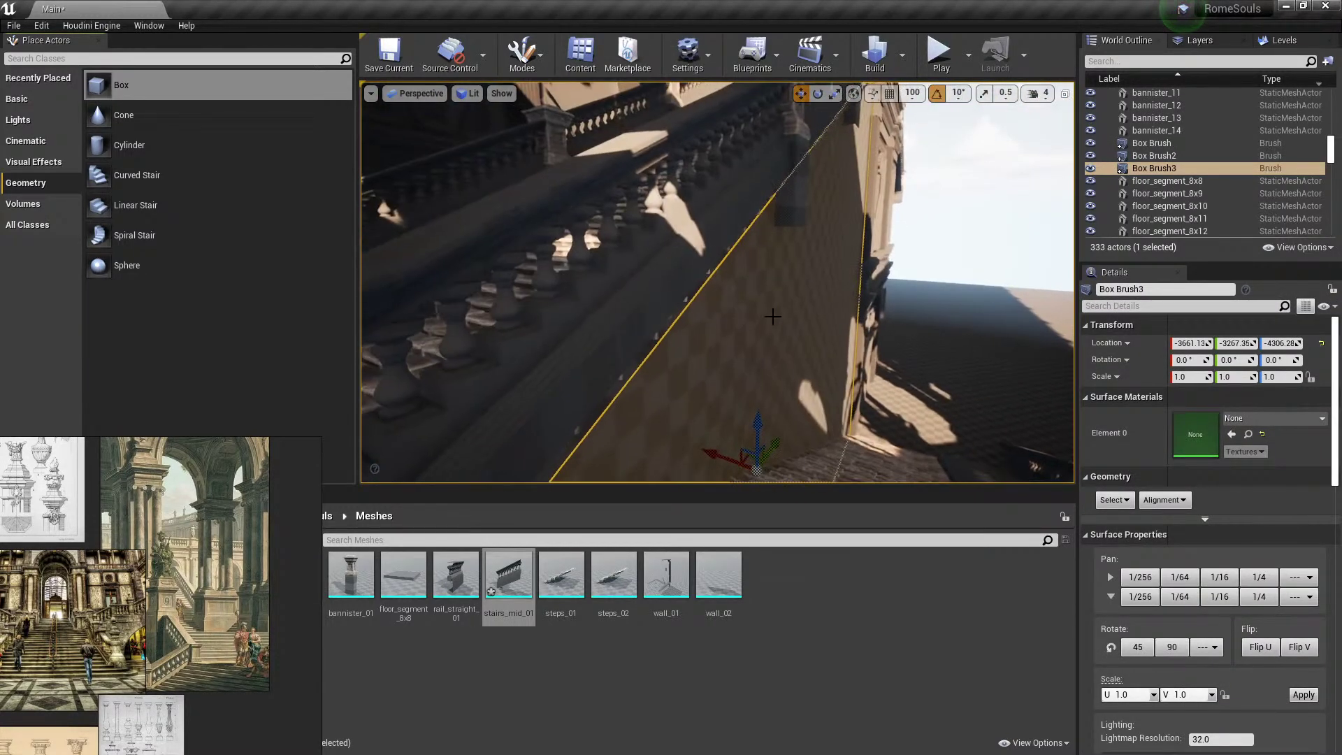
# Nudge up the two top vertices at the lower end of the sloped wall brush, beside the pillar.
pyautogui.hotkey('shift', '5')
pyautogui.click(779, 295)
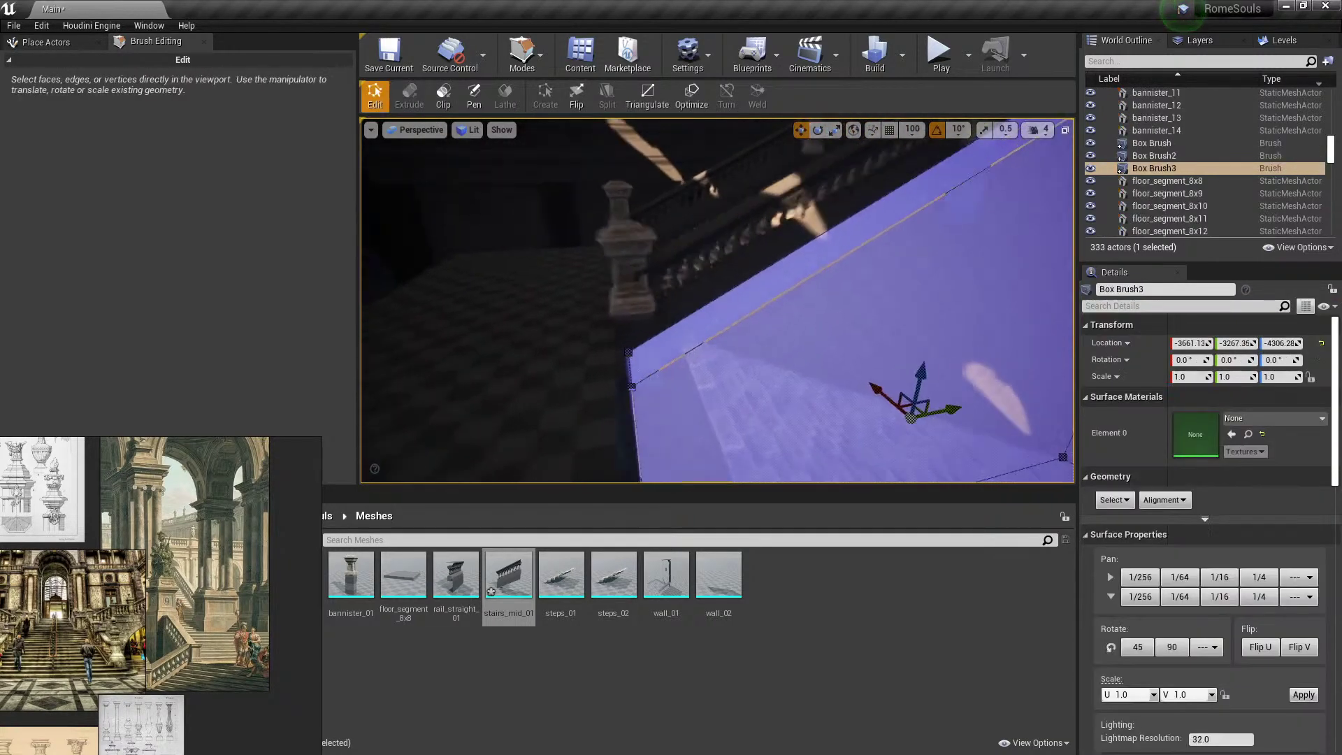
pyautogui.moveTo(755, 323); pyautogui.dragTo(839, 345, button='right')
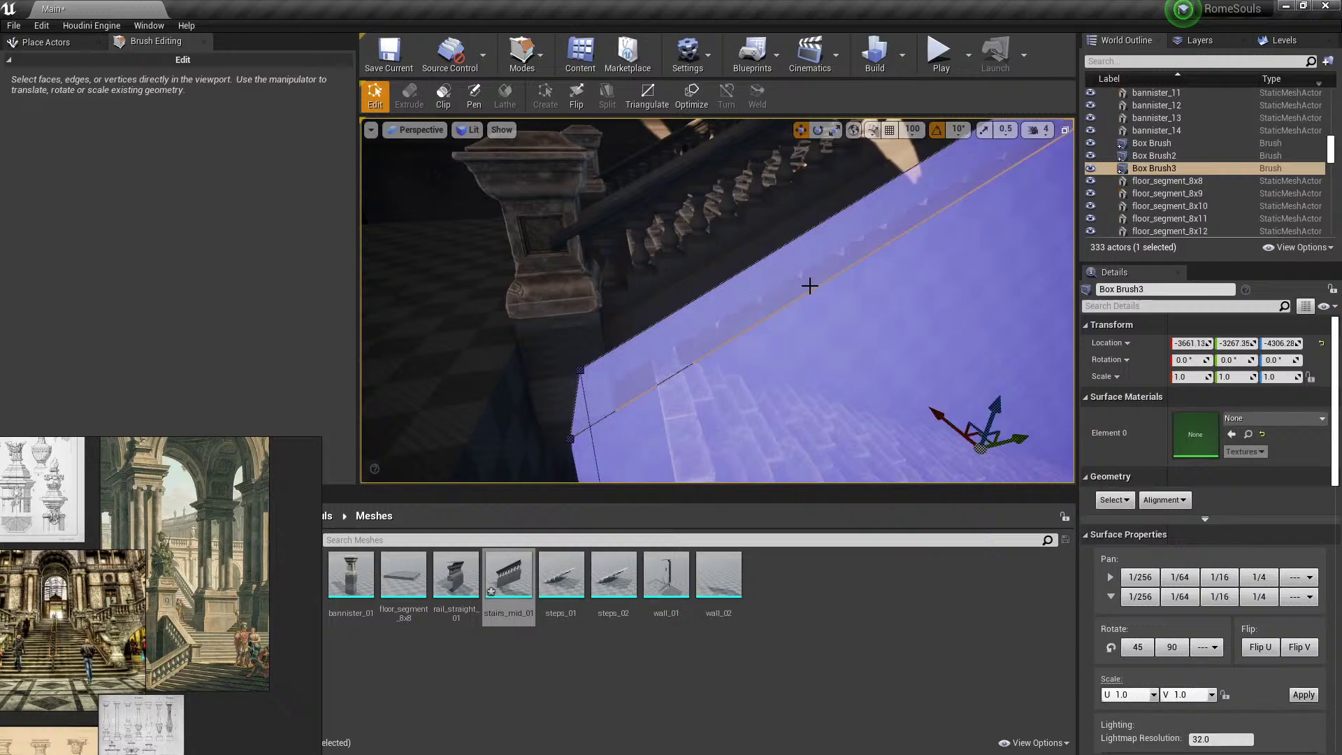
pyautogui.moveTo(893, 284); pyautogui.dragTo(727, 279, button='right')
pyautogui.click(797, 270)
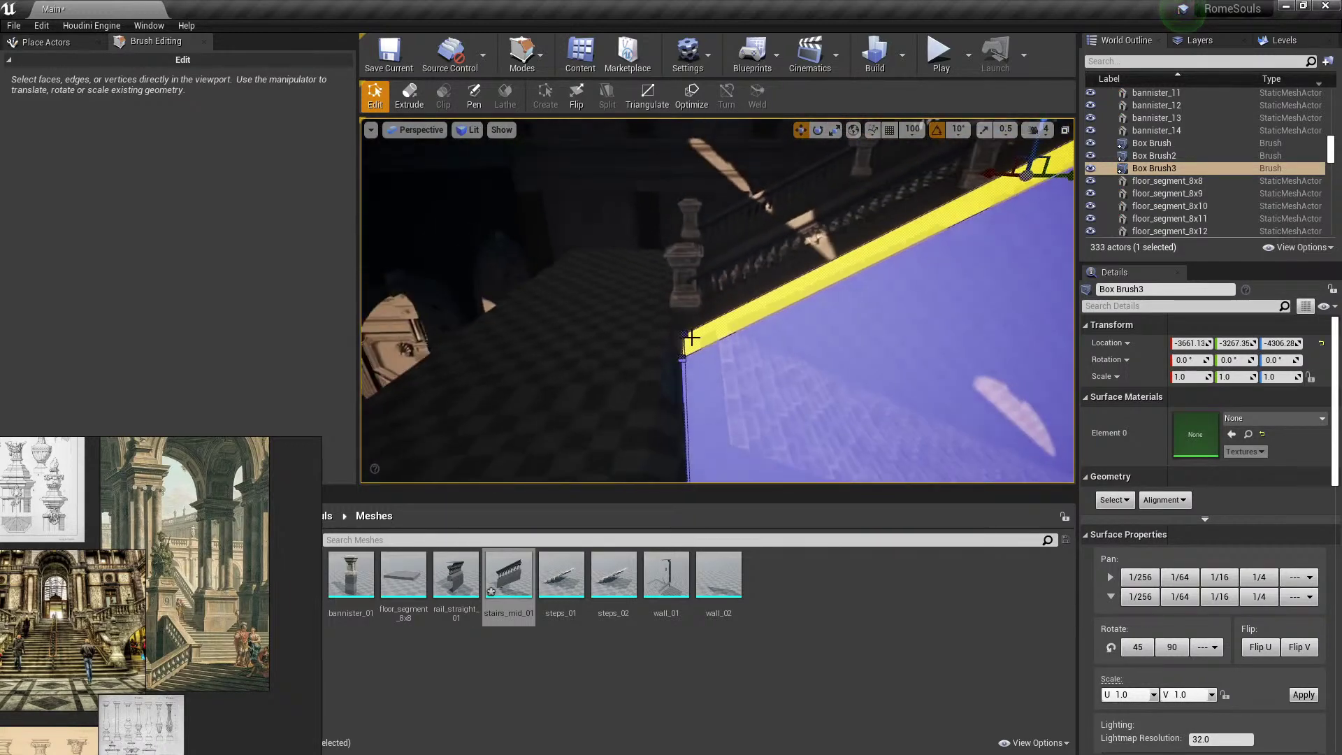
pyautogui.click(682, 358)
pyautogui.moveTo(683, 358); pyautogui.dragTo(640, 325, button='right')
pyautogui.keyDown('ctrl'); pyautogui.click(681, 306); pyautogui.keyUp('ctrl')
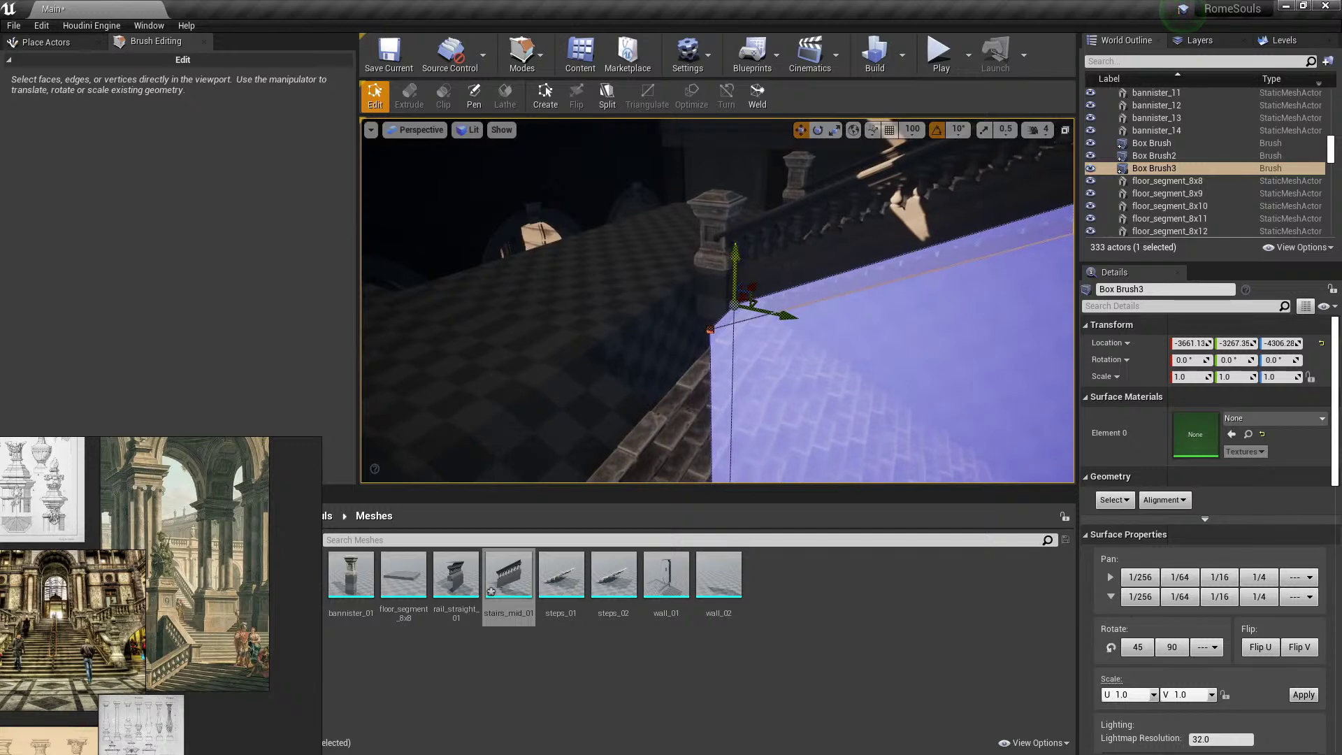
pyautogui.moveTo(736, 235); pyautogui.dragTo(735, 230)
# Leave brush editing and save the level.
pyautogui.moveTo(825, 308)
pyautogui.mouseDown(button='right')
pyautogui.moveTo(827, 324)
pyautogui.moveTo(818, 311)
pyautogui.moveTo(804, 332)
pyautogui.moveTo(901, 364)
pyautogui.moveTo(860, 357)
pyautogui.mouseUp(button='right')
pyautogui.hotkey('shift', '1')
pyautogui.hotkey('ctrl', 's')
pyautogui.click(833, 269)
pyautogui.click(802, 261)
pyautogui.moveTo(803, 261); pyautogui.dragTo(873, 306, button='right')
pyautogui.click(494, 286)
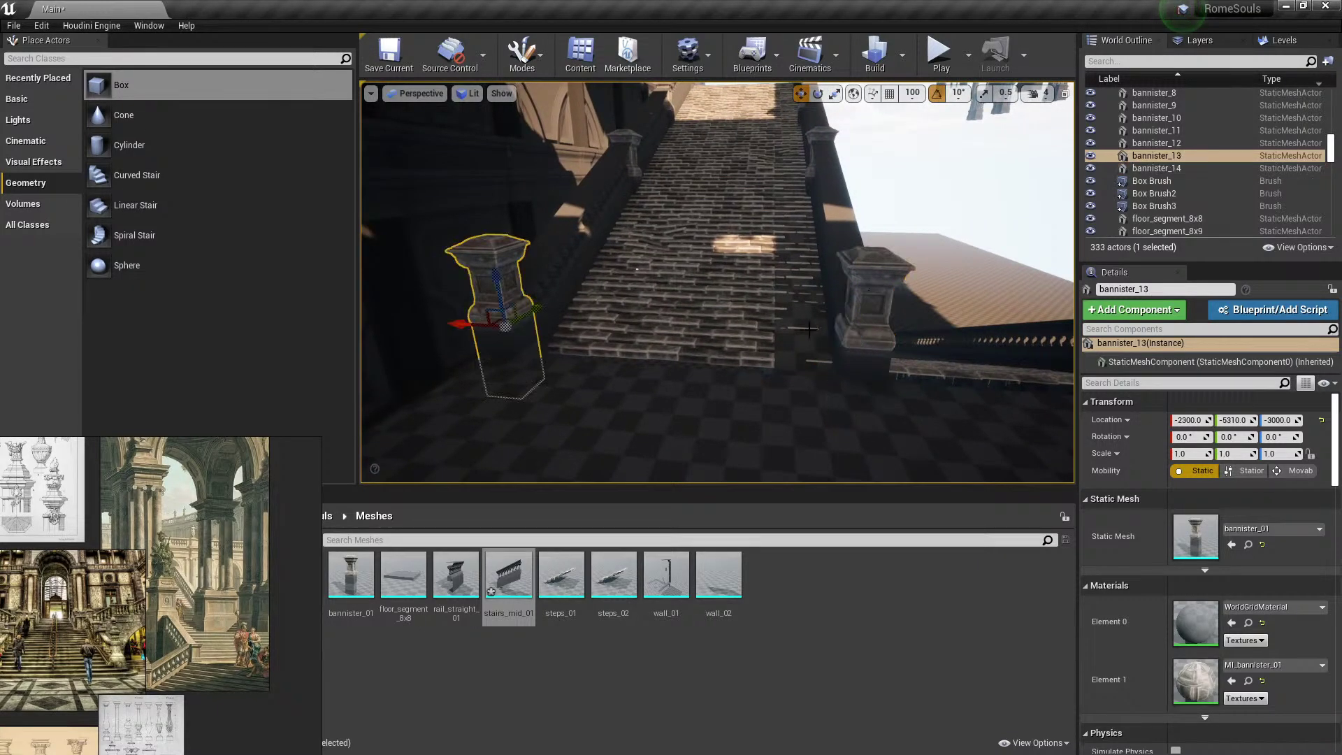
pyautogui.hotkey('ctrl', 'z')
pyautogui.hotkey('ctrl', 'z')
# Duplicate the two pillars at the foot of the wide stair flight along the X axis across the landing.
pyautogui.moveTo(668, 308); pyautogui.dragTo(624, 307, button='right')
pyautogui.click(667, 308)
pyautogui.click(667, 307)
pyautogui.moveTo(720, 290); pyautogui.dragTo(776, 297, button='right')
pyautogui.click(776, 297)
pyautogui.click(860, 297)
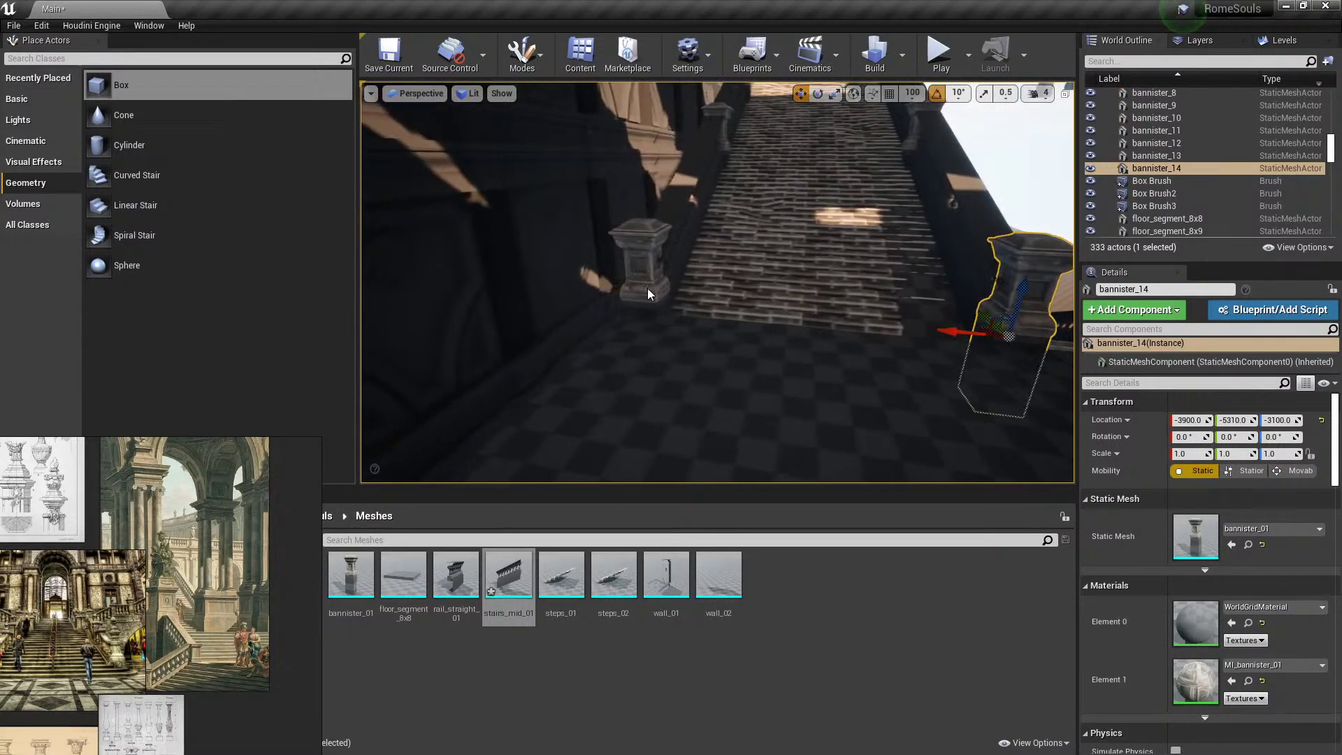
pyautogui.keyDown('ctrl'); pyautogui.click(649, 293); pyautogui.keyUp('ctrl')
pyautogui.moveTo(649, 293); pyautogui.dragTo(545, 300, button='right')
pyautogui.moveTo(689, 280); pyautogui.dragTo(629, 262, button='right')
pyautogui.click(691, 270)
pyautogui.keyDown('ctrl'); pyautogui.click(703, 203); pyautogui.keyUp('ctrl')
pyautogui.moveTo(702, 203); pyautogui.dragTo(727, 206, button='right')
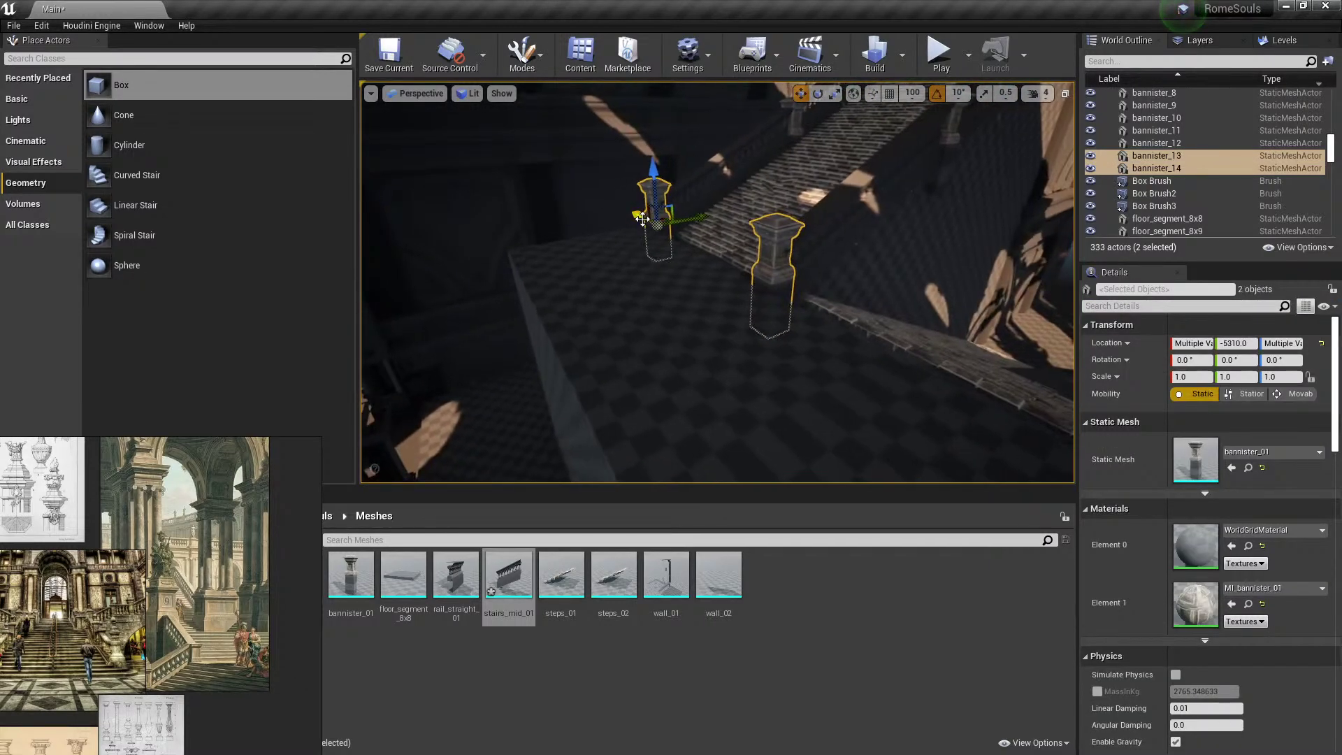
pyautogui.keyDown('alt'); pyautogui.moveTo(671, 225); pyautogui.dragTo(741, 266); pyautogui.keyUp('alt')
# Duplicate the outer pillar copy along the Y axis to about -6525 and delete the surplus copy beside the stair foot.
pyautogui.moveTo(936, 343); pyautogui.dragTo(968, 349, button='right')
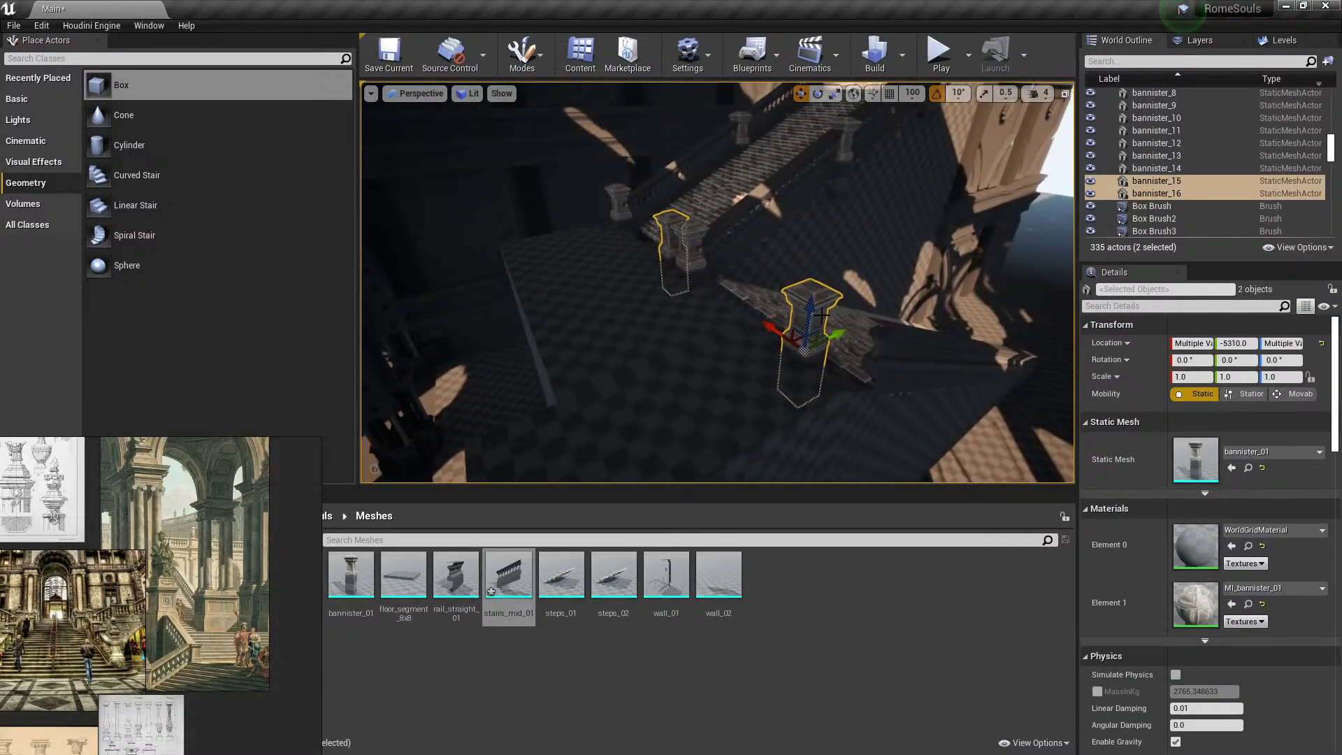
pyautogui.click(819, 347)
pyautogui.moveTo(820, 346); pyautogui.dragTo(818, 353, button='right')
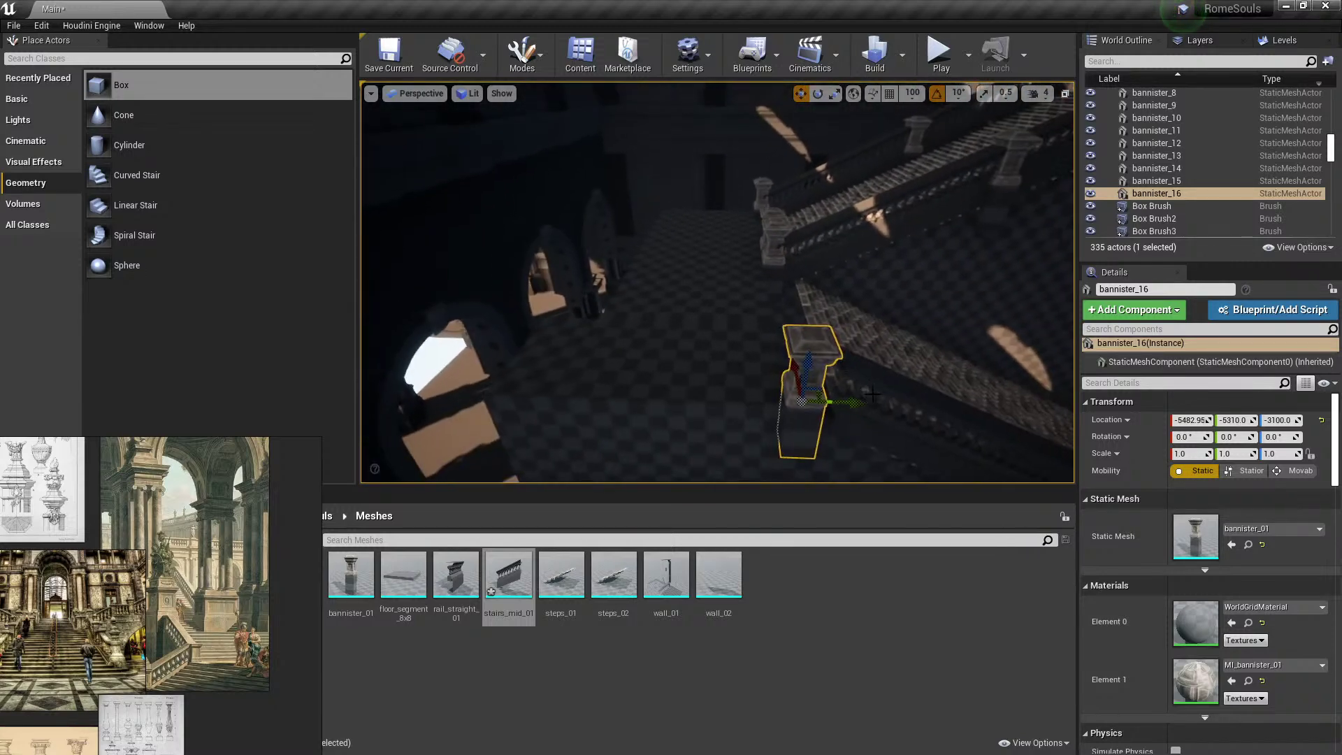
pyautogui.keyDown('alt'); pyautogui.moveTo(848, 406); pyautogui.dragTo(683, 394); pyautogui.keyUp('alt')
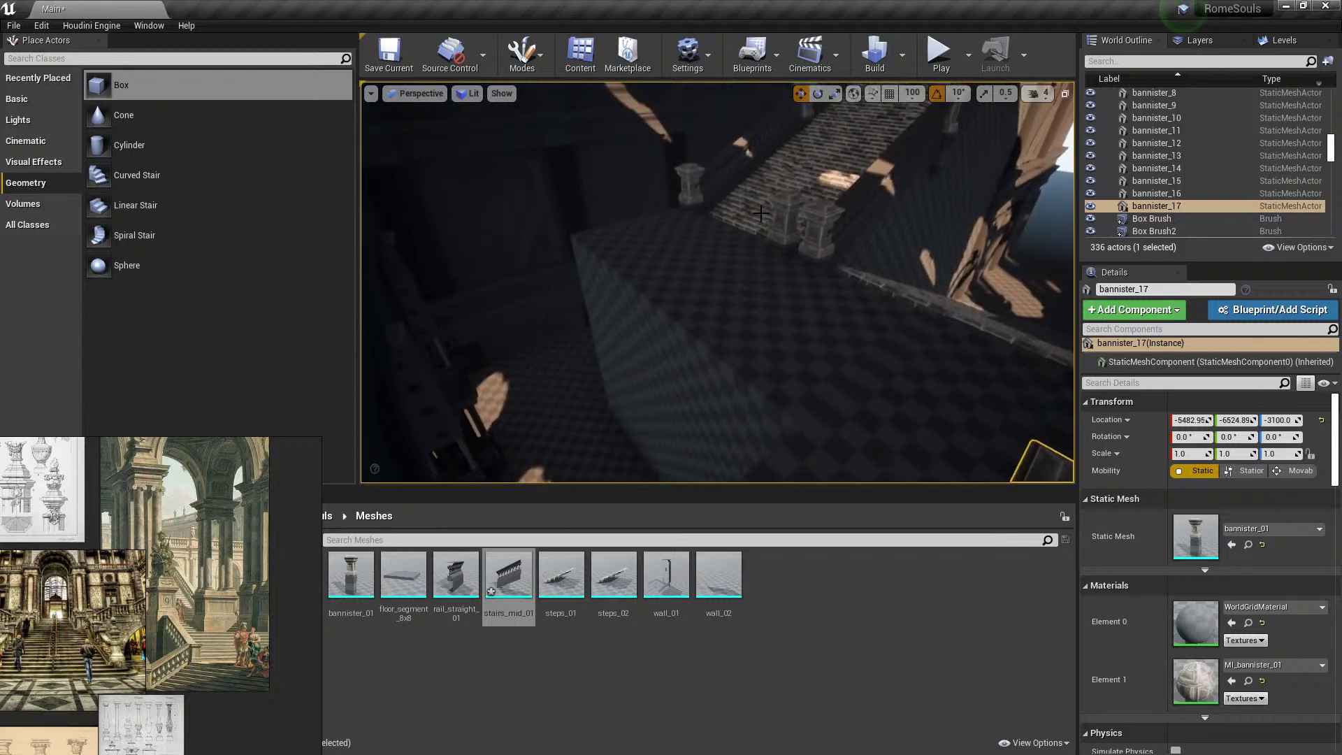
pyautogui.click(782, 222)
pyautogui.press('Delete')
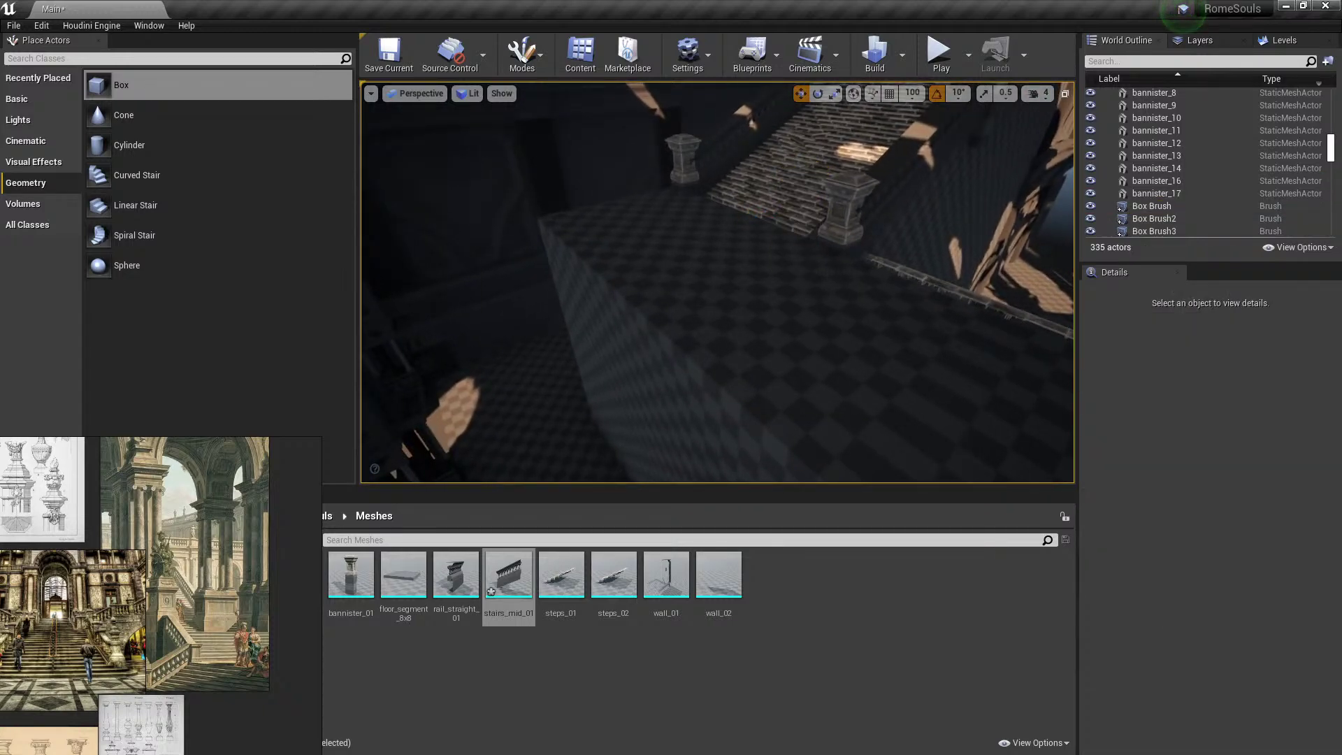
# Open the landing block, Box Brush2, for brush editing.
pyautogui.click(720, 335)
pyautogui.moveTo(720, 336)
pyautogui.mouseDown(button='right')
pyautogui.moveTo(692, 314)
pyautogui.moveTo(762, 319)
pyautogui.moveTo(853, 297)
pyautogui.moveTo(818, 300)
pyautogui.mouseUp(button='right')
pyautogui.moveTo(727, 404)
pyautogui.mouseDown(button='right')
pyautogui.moveTo(787, 325)
pyautogui.moveTo(822, 328)
pyautogui.moveTo(850, 364)
pyautogui.moveTo(920, 378)
pyautogui.moveTo(1004, 364)
pyautogui.mouseUp(button='right')
pyautogui.moveTo(744, 329)
pyautogui.mouseDown(button='right')
pyautogui.moveTo(681, 245)
pyautogui.moveTo(852, 274)
pyautogui.mouseUp(button='right')
pyautogui.hotkey('shift', '5')
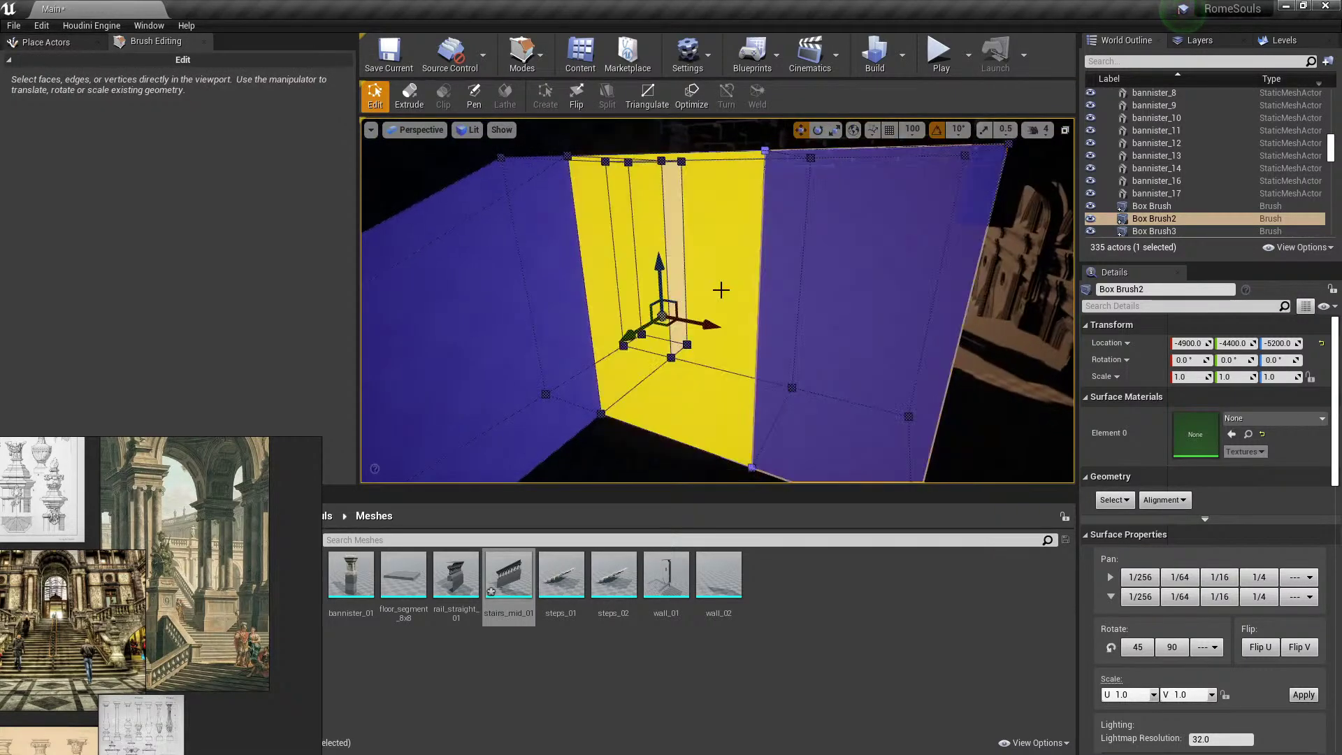
# Try to delete the vertical faces at the inner corner of the landing brush.
pyautogui.press('Delete')
pyautogui.hotkey('ctrl', 'z')
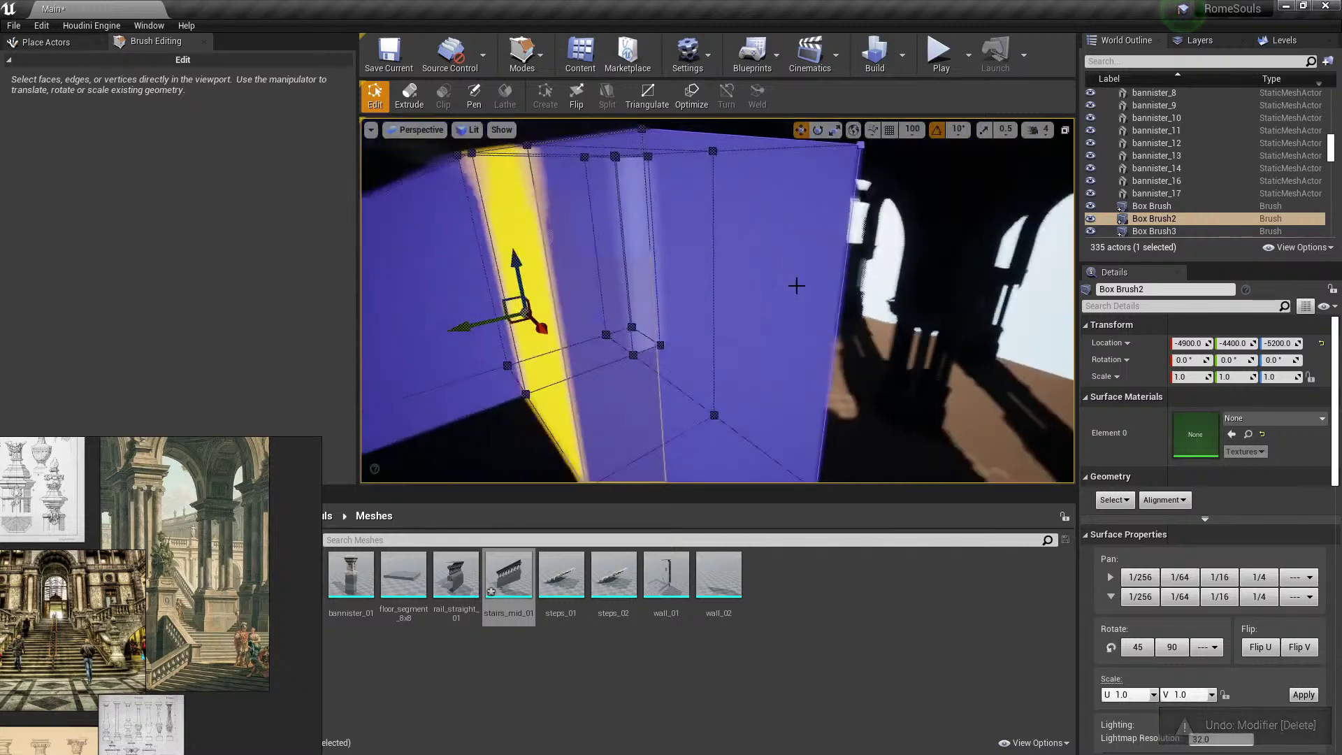
pyautogui.press('Delete')
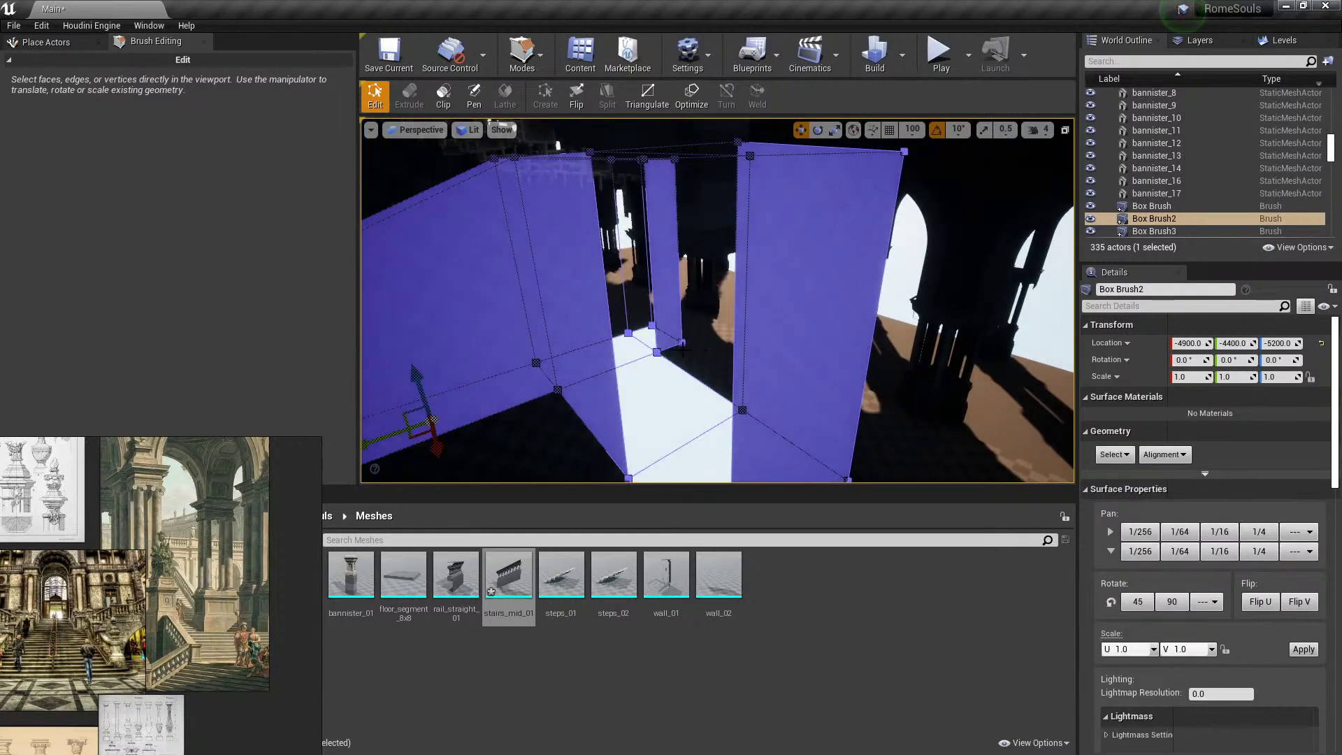
pyautogui.hotkey('ctrl', 'z')
# Try again to delete a vertical side face of the landing brush, viewed from below.
pyautogui.moveTo(682, 349)
pyautogui.mouseDown(button='right')
pyautogui.moveTo(711, 348)
pyautogui.moveTo(689, 313)
pyautogui.moveTo(706, 327)
pyautogui.moveTo(689, 338)
pyautogui.mouseUp(button='right')
pyautogui.click(689, 313)
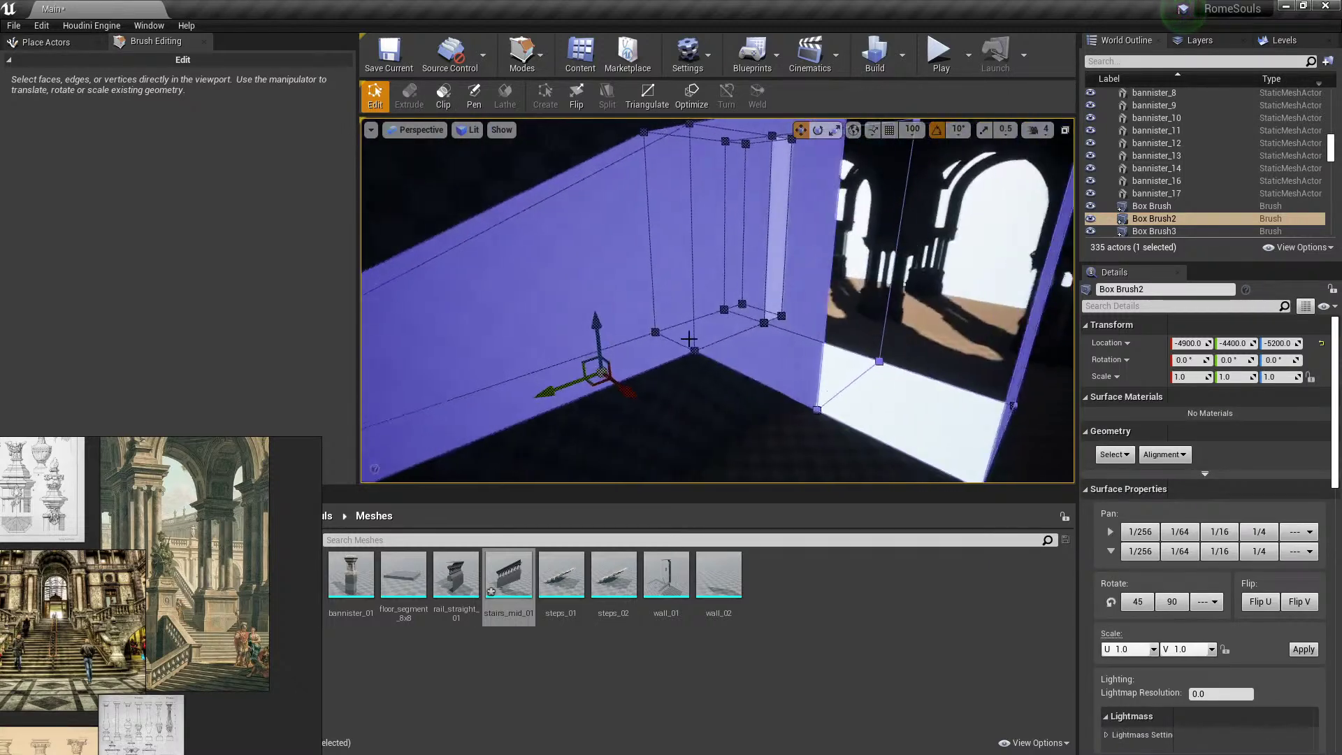
pyautogui.click(783, 285)
pyautogui.scroll(-3, 823, 294)
pyautogui.click(818, 328)
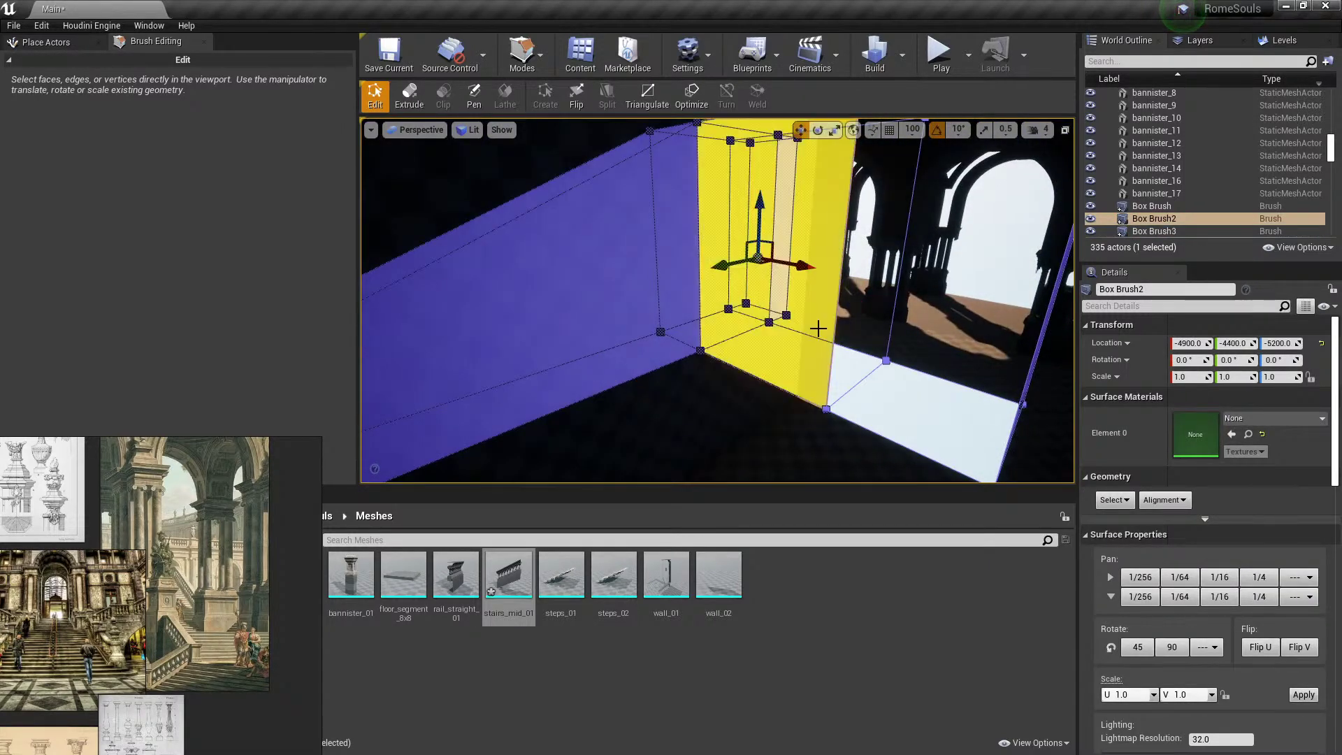
pyautogui.press('Delete')
pyautogui.hotkey('ctrl', 'z')
pyautogui.moveTo(818, 320); pyautogui.dragTo(841, 317, button='right')
pyautogui.click(848, 312)
pyautogui.moveTo(749, 309)
pyautogui.mouseDown(button='right')
pyautogui.moveTo(674, 322)
pyautogui.moveTo(764, 309)
pyautogui.moveTo(776, 325)
pyautogui.moveTo(804, 310)
pyautogui.mouseUp(button='right')
pyautogui.click(764, 309)
# Undo the face deletions and recent edits on the landing brush until its side faces are restored.
pyautogui.hotkey('ctrl', 'z')
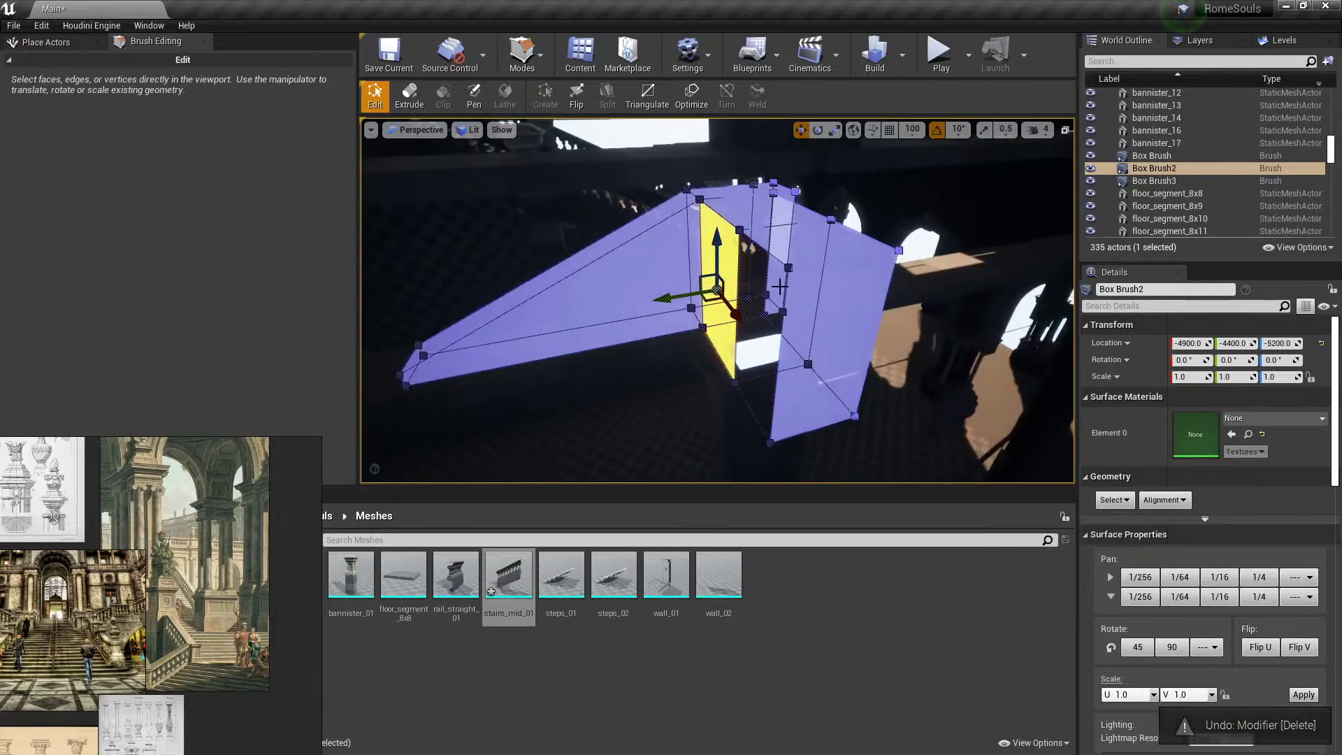
pyautogui.hotkey('ctrl', 'z')
pyautogui.hotkey('ctrl', 'z')
pyautogui.hotkey('ctrl', 'z')
pyautogui.hotkey('ctrl', 'z')
pyautogui.hotkey('ctrl', 'z')
pyautogui.hotkey('ctrl', 'z')
pyautogui.hotkey('ctrl', 'z')
pyautogui.hotkey('ctrl', 'z')
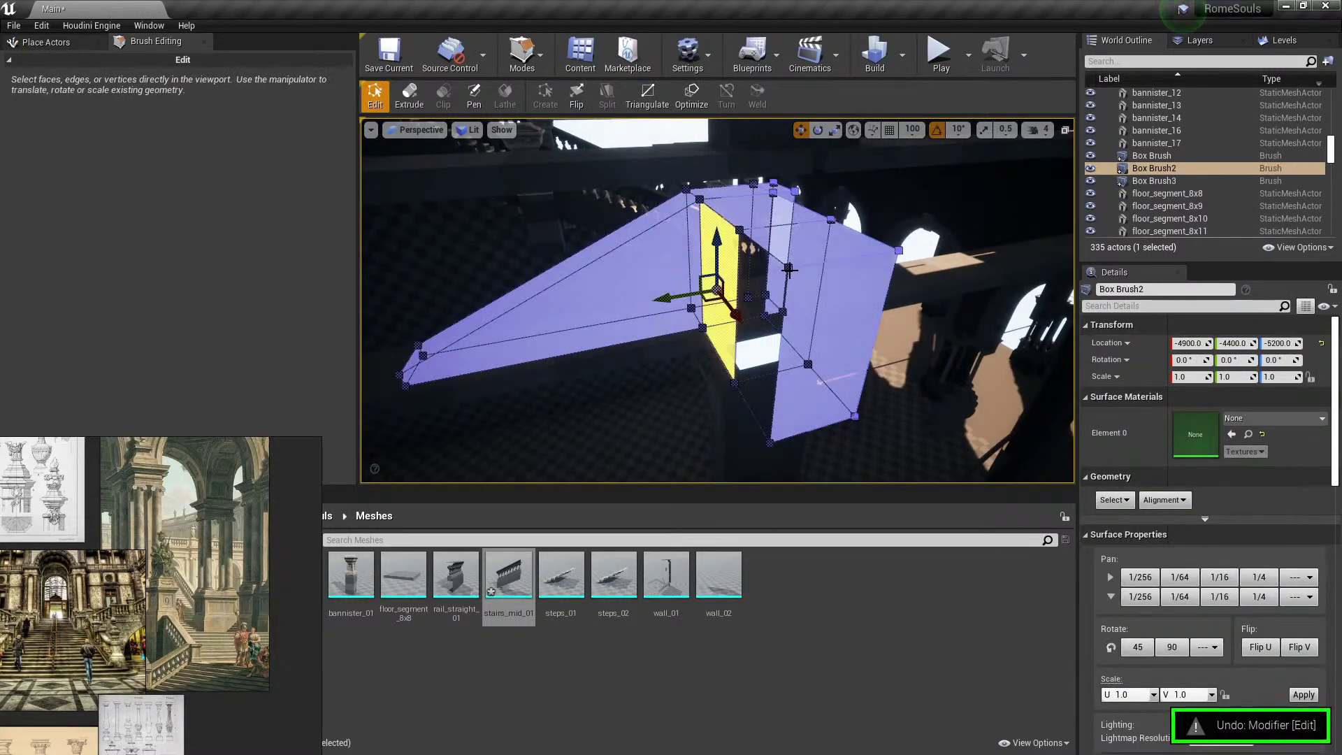
pyautogui.hotkey('ctrl', 'z')
pyautogui.moveTo(788, 270); pyautogui.dragTo(820, 275, button='right')
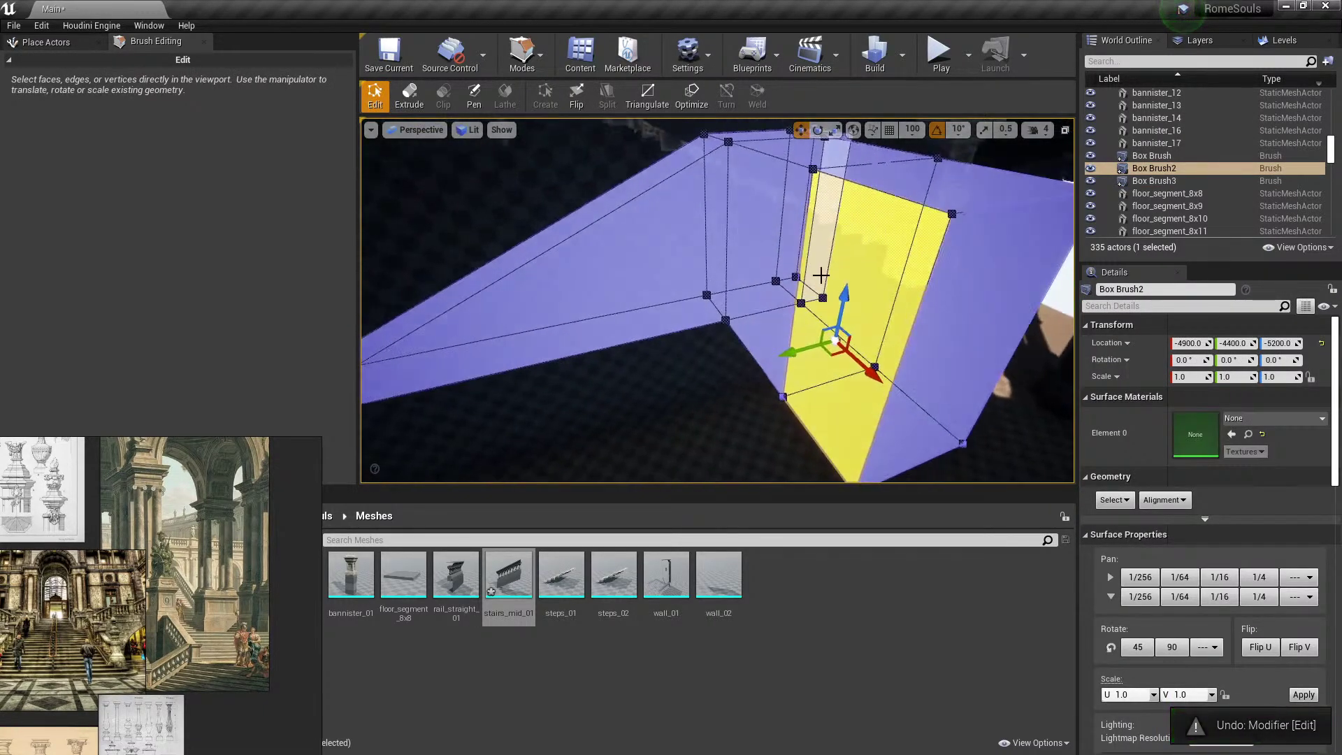
pyautogui.hotkey('ctrl', 'z')
pyautogui.hotkey('ctrl', 'z')
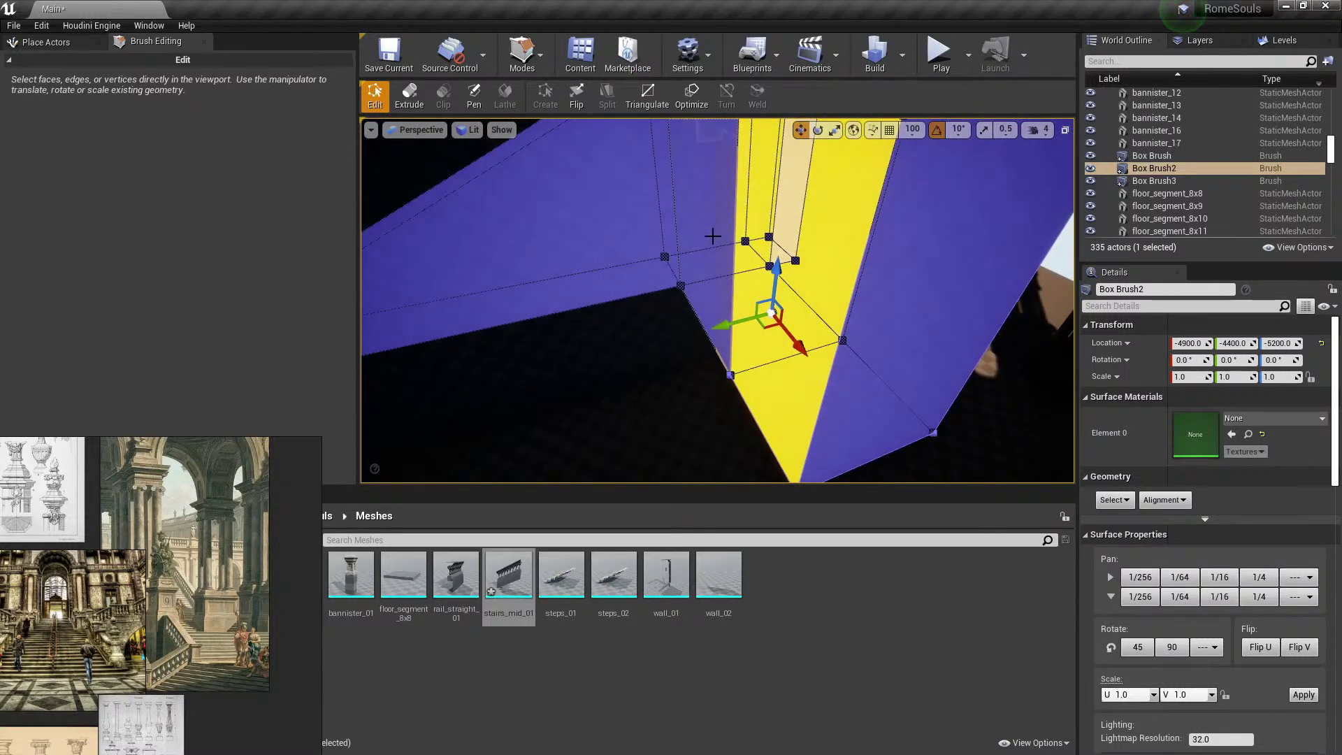
# Try to shift the landing brush's edge vertices along the Y axis toward the brick steps.
pyautogui.moveTo(756, 246)
pyautogui.mouseDown(button='right')
pyautogui.moveTo(753, 231)
pyautogui.moveTo(772, 236)
pyautogui.mouseUp(button='right')
pyautogui.keyDown('ctrl'); pyautogui.click(752, 231); pyautogui.keyUp('ctrl')
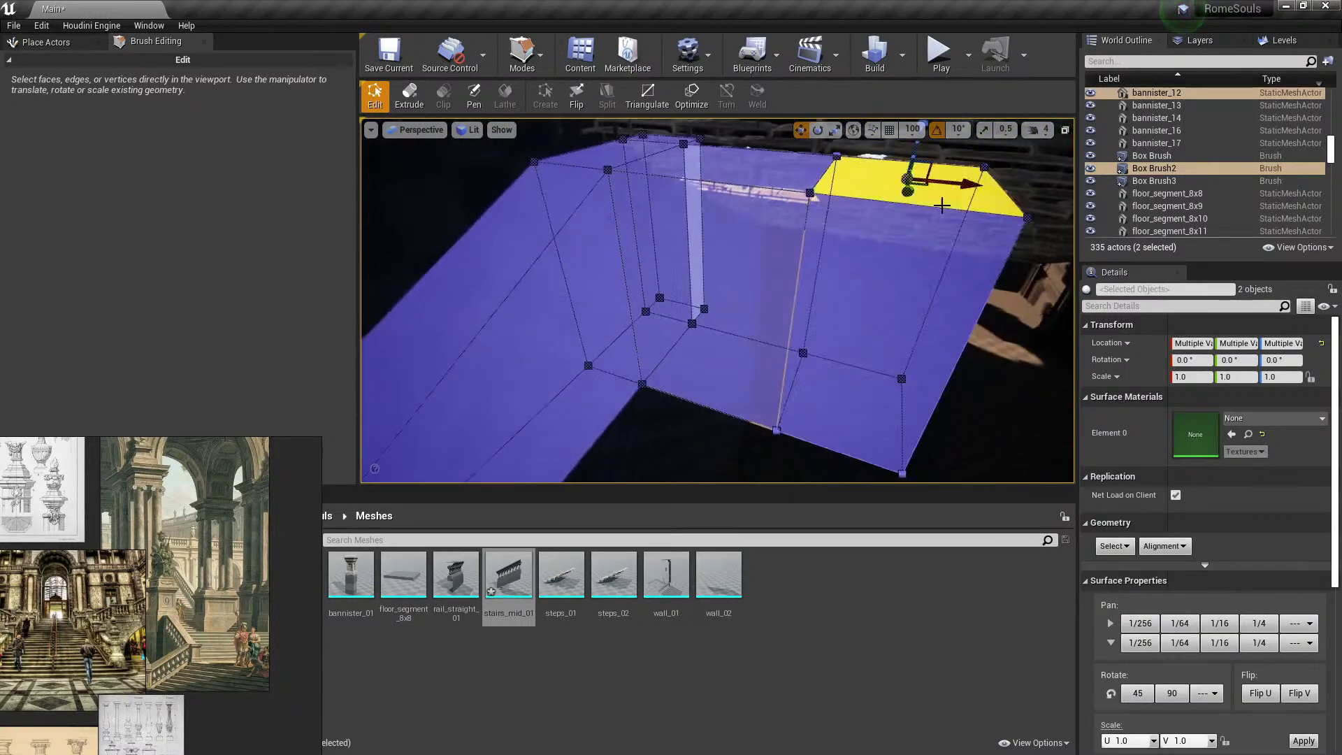
pyautogui.scroll(5, 828, 266)
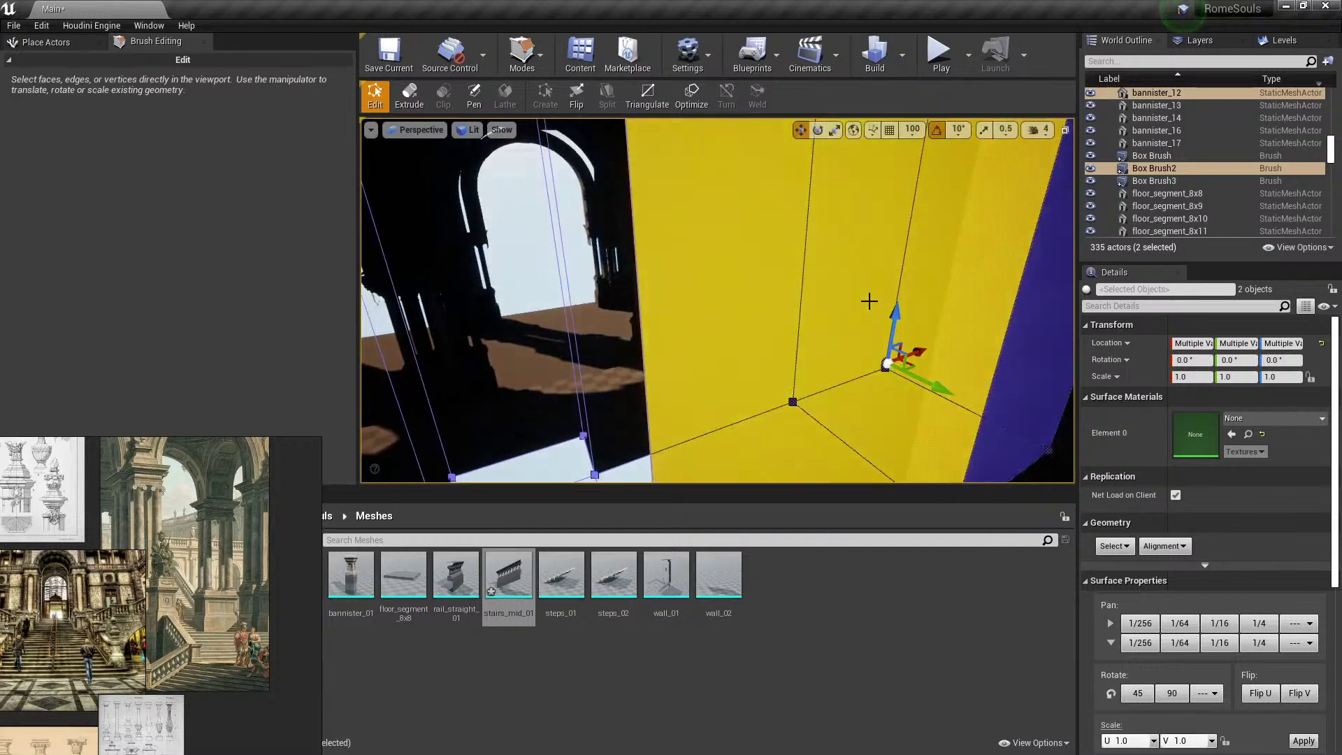
pyautogui.moveTo(869, 301); pyautogui.dragTo(956, 339, button='right')
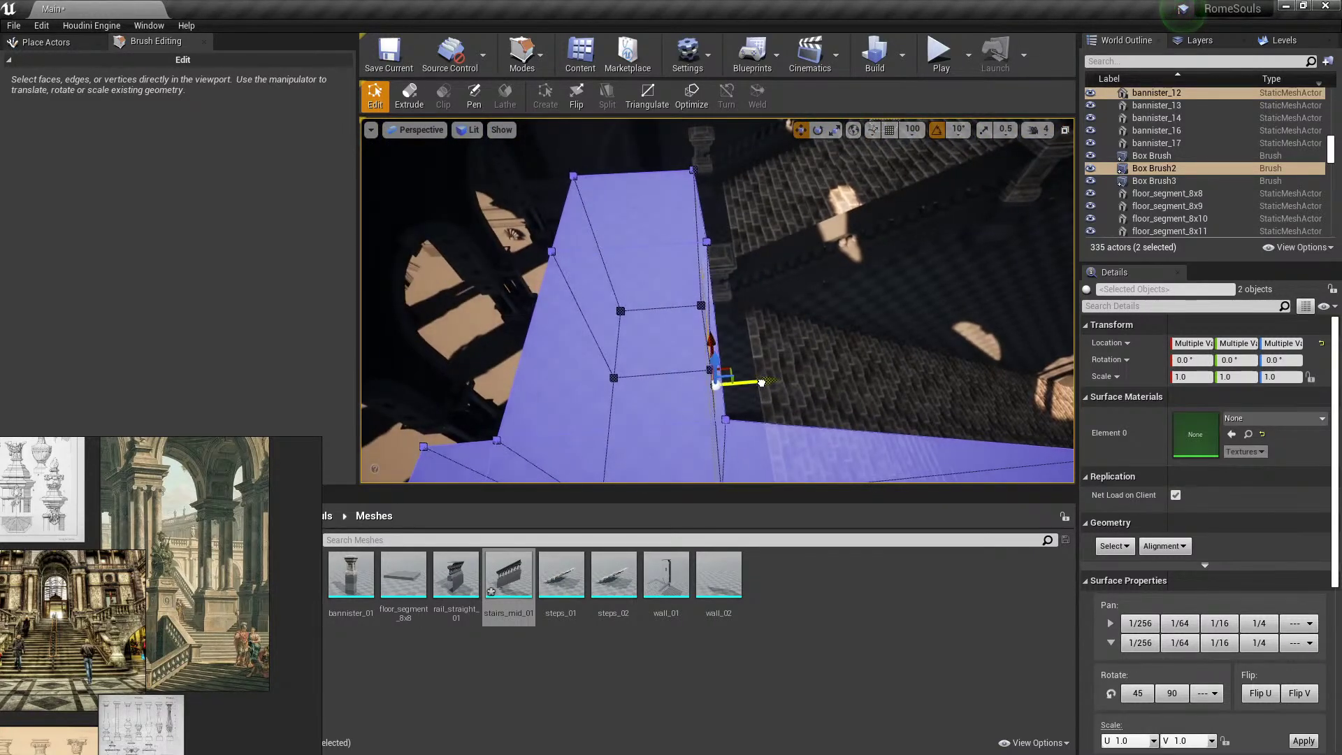
pyautogui.moveTo(775, 381); pyautogui.dragTo(777, 381)
pyautogui.hotkey('ctrl', 'z')
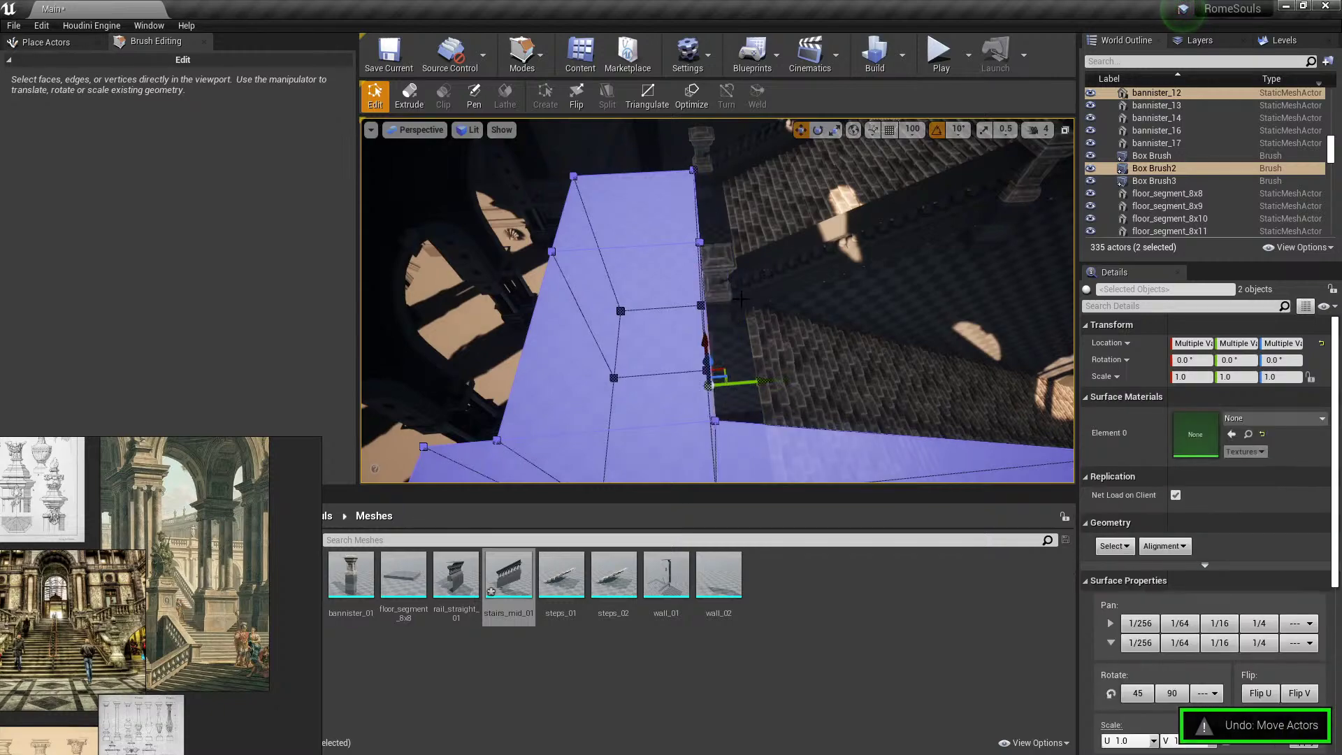
# Shift the selected edge of the landing brush slightly to line it up with the stairs, and leave brush editing.
pyautogui.moveTo(742, 299); pyautogui.dragTo(699, 308, button='right')
pyautogui.moveTo(618, 299); pyautogui.dragTo(590, 292, button='right')
pyautogui.moveTo(715, 351); pyautogui.dragTo(724, 353)
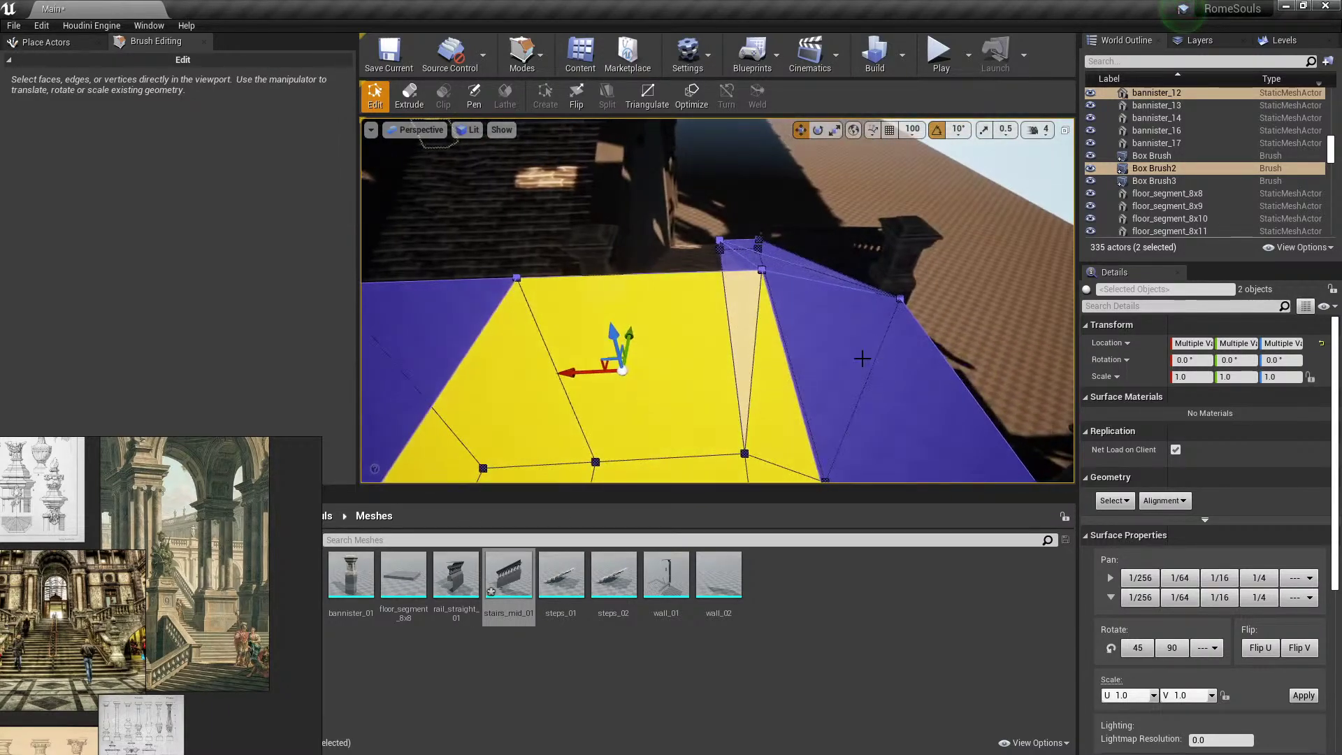
pyautogui.moveTo(717, 314); pyautogui.dragTo(643, 294, button='right')
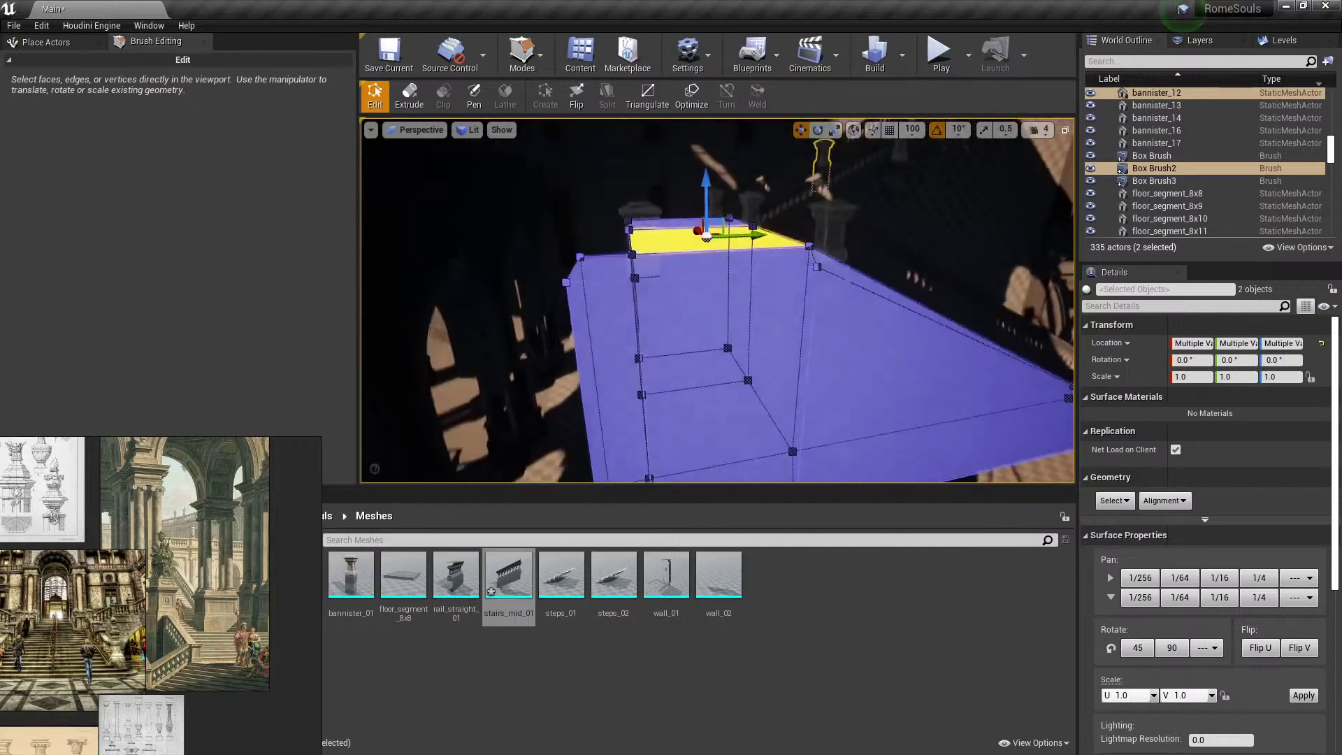
pyautogui.moveTo(717, 301)
pyautogui.mouseDown(button='right')
pyautogui.moveTo(790, 335)
pyautogui.moveTo(832, 332)
pyautogui.mouseUp(button='right')
pyautogui.hotkey('shift', '1')
# Inspect the outer landing pillars, the sloped balustrade beside them and the landing's top surface.
pyautogui.click(743, 340)
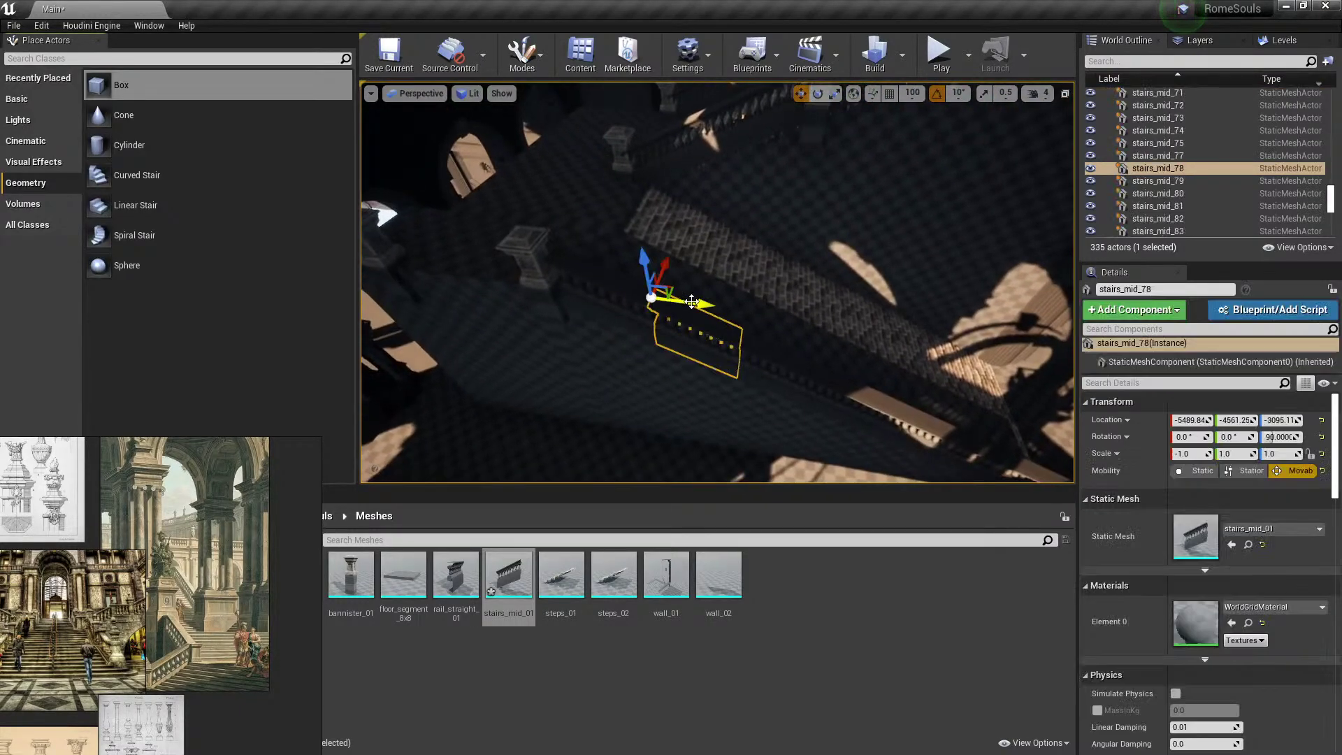
pyautogui.click(668, 277)
pyautogui.moveTo(603, 300); pyautogui.dragTo(570, 300, button='right')
pyautogui.click(602, 300)
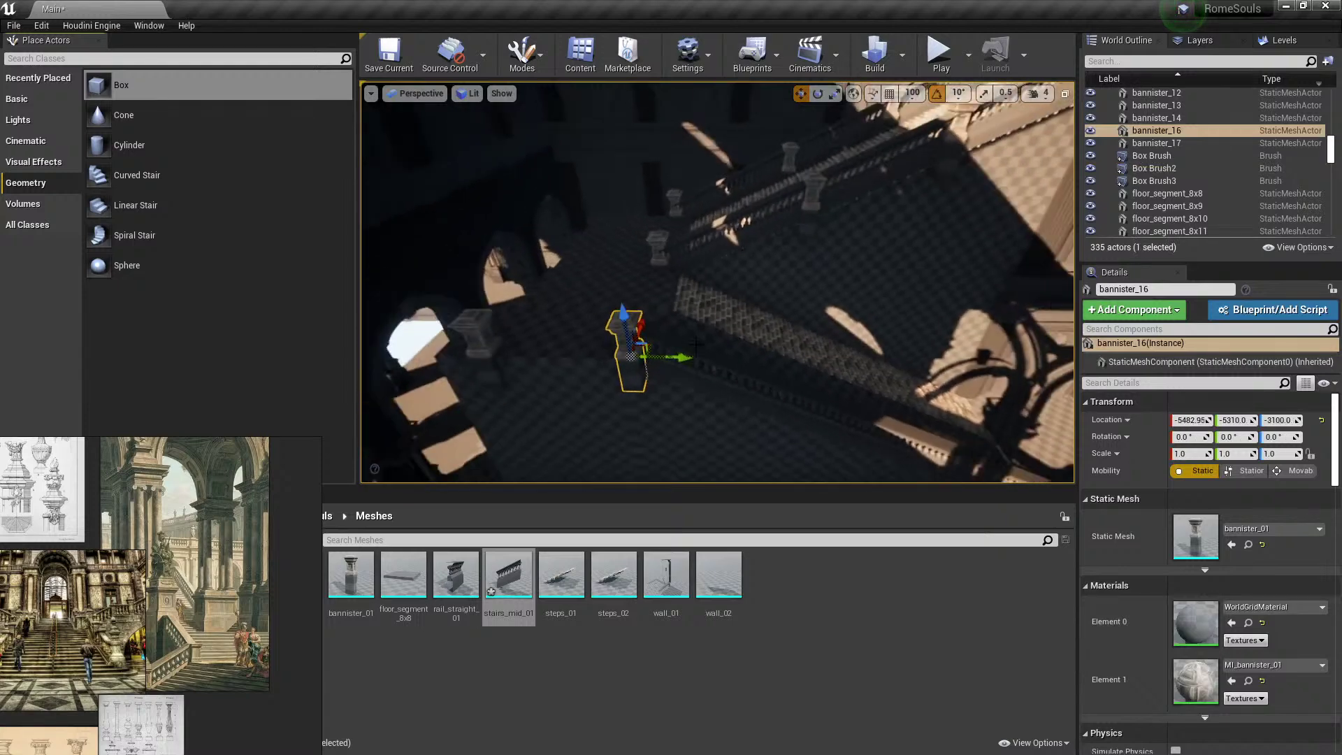
pyautogui.click(601, 368)
pyautogui.moveTo(696, 342)
pyautogui.mouseDown(button='right')
pyautogui.moveTo(601, 367)
pyautogui.moveTo(605, 393)
pyautogui.moveTo(584, 360)
pyautogui.moveTo(624, 350)
pyautogui.moveTo(615, 391)
pyautogui.mouseUp(button='right')
pyautogui.click(624, 350)
pyautogui.click(598, 384)
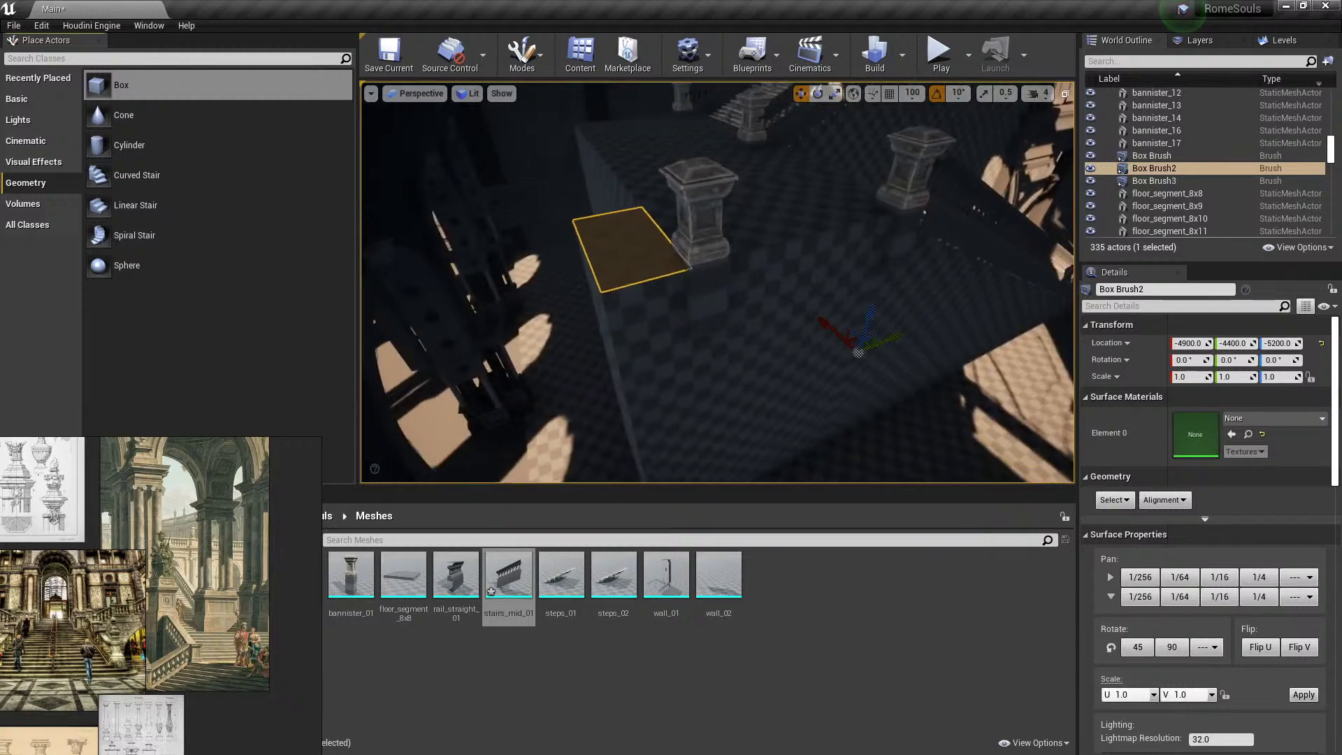
pyautogui.moveTo(624, 278)
pyautogui.mouseDown(button='right')
pyautogui.moveTo(704, 267)
pyautogui.moveTo(878, 320)
pyautogui.moveTo(866, 358)
pyautogui.mouseUp(button='right')
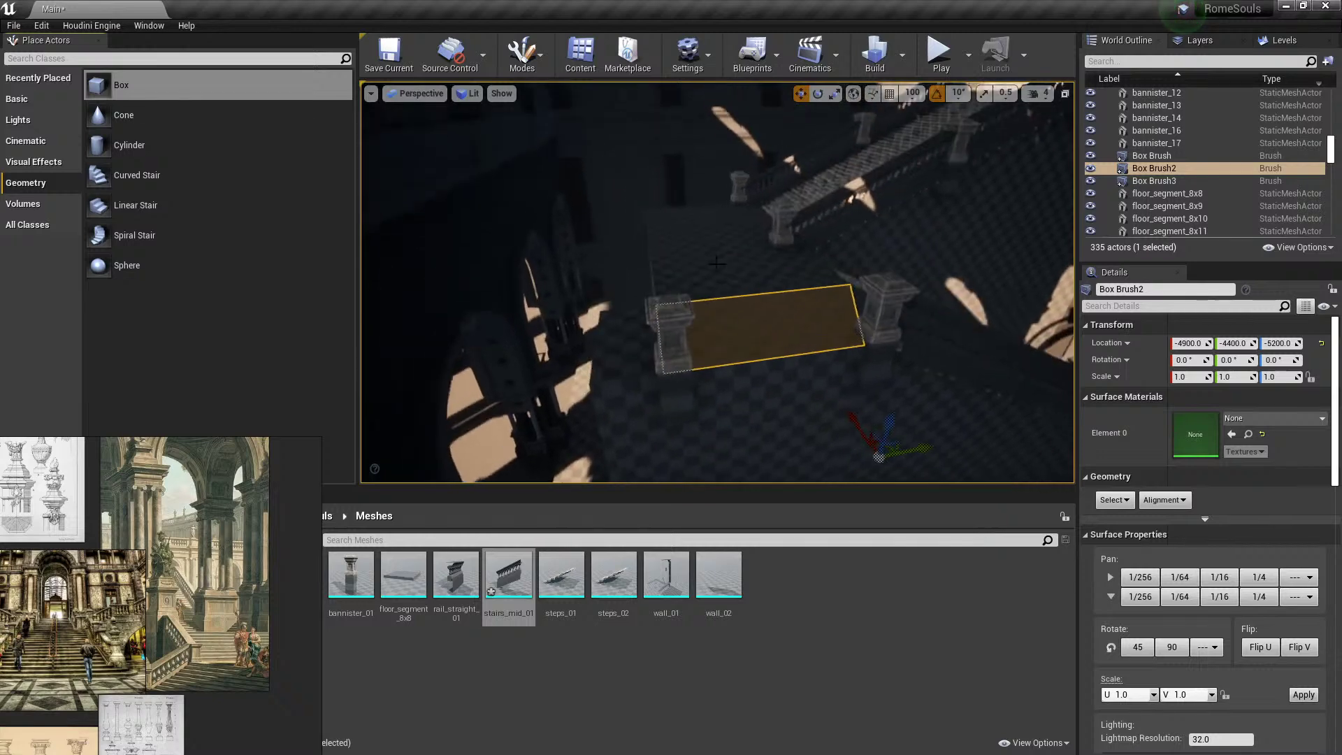
# Try to duplicate the landing's front corner pillar along the X axis to about -4233.
pyautogui.click(673, 323)
pyautogui.moveTo(674, 323)
pyautogui.mouseDown(button='right')
pyautogui.moveTo(885, 373)
pyautogui.moveTo(870, 349)
pyautogui.mouseUp(button='right')
pyautogui.keyDown('alt'); pyautogui.moveTo(869, 341); pyautogui.dragTo(757, 338); pyautogui.keyUp('alt')
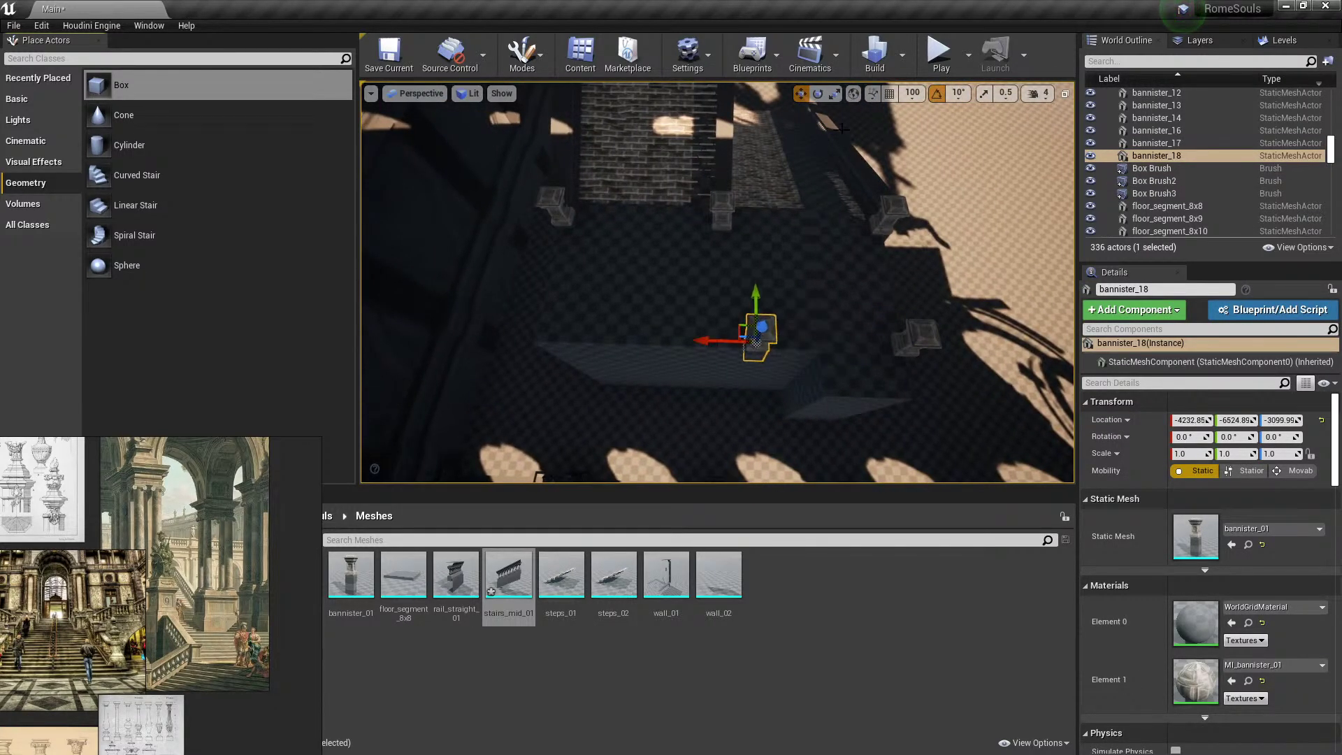
pyautogui.hotkey('ctrl', 'z')
# Duplicate the two pillars at the foot of the wide flight along the Y axis to -6310, near the landing's front edge.
pyautogui.click(720, 213)
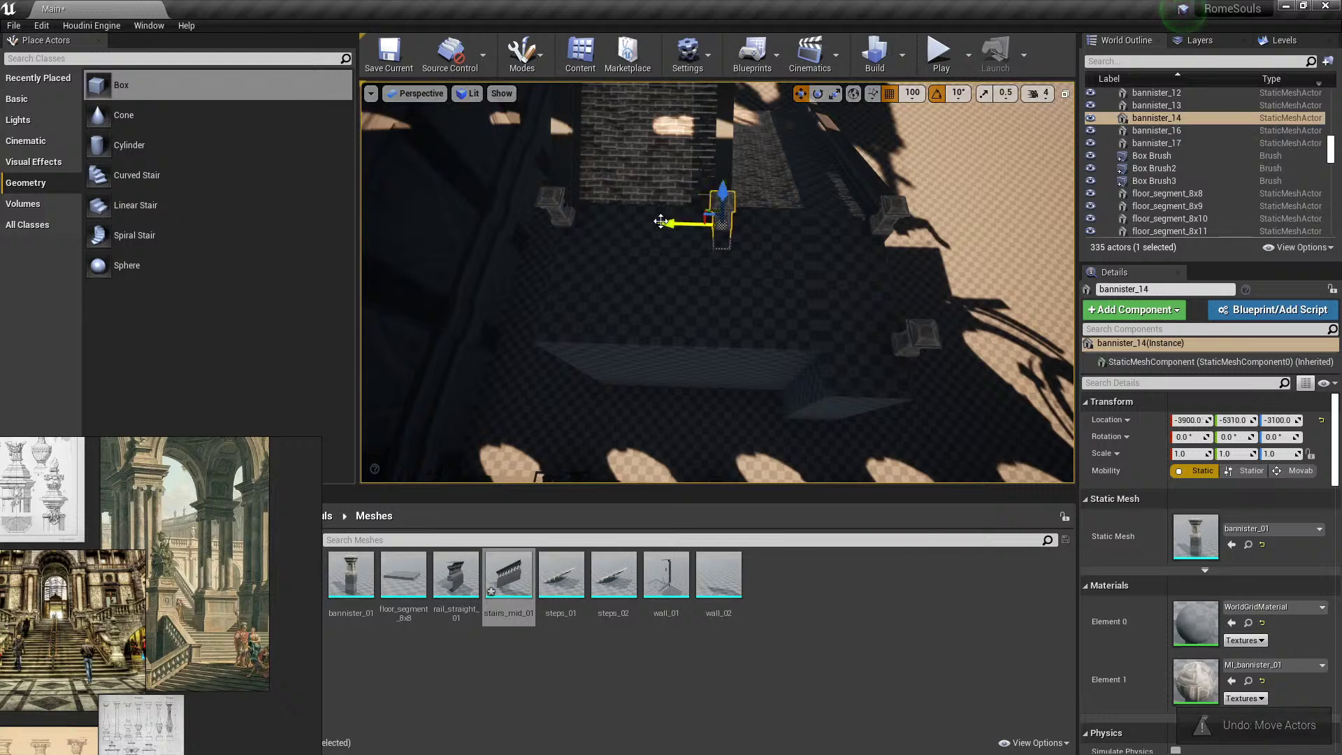
pyautogui.click(552, 208)
pyautogui.click(725, 212)
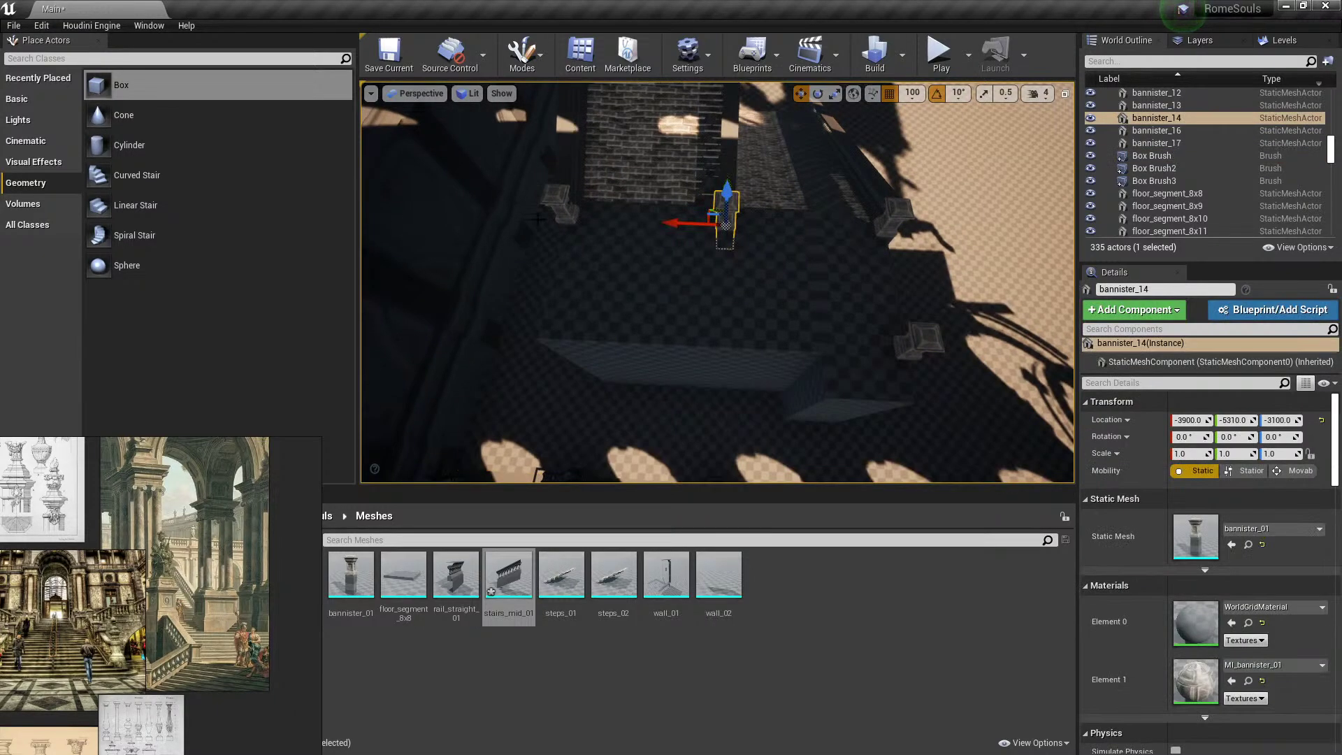
pyautogui.keyDown('ctrl'); pyautogui.click(561, 204); pyautogui.keyUp('ctrl')
pyautogui.moveTo(622, 222); pyautogui.dragTo(617, 223, button='right')
pyautogui.keyDown('alt'); pyautogui.moveTo(589, 199); pyautogui.dragTo(567, 290); pyautogui.keyUp('alt')
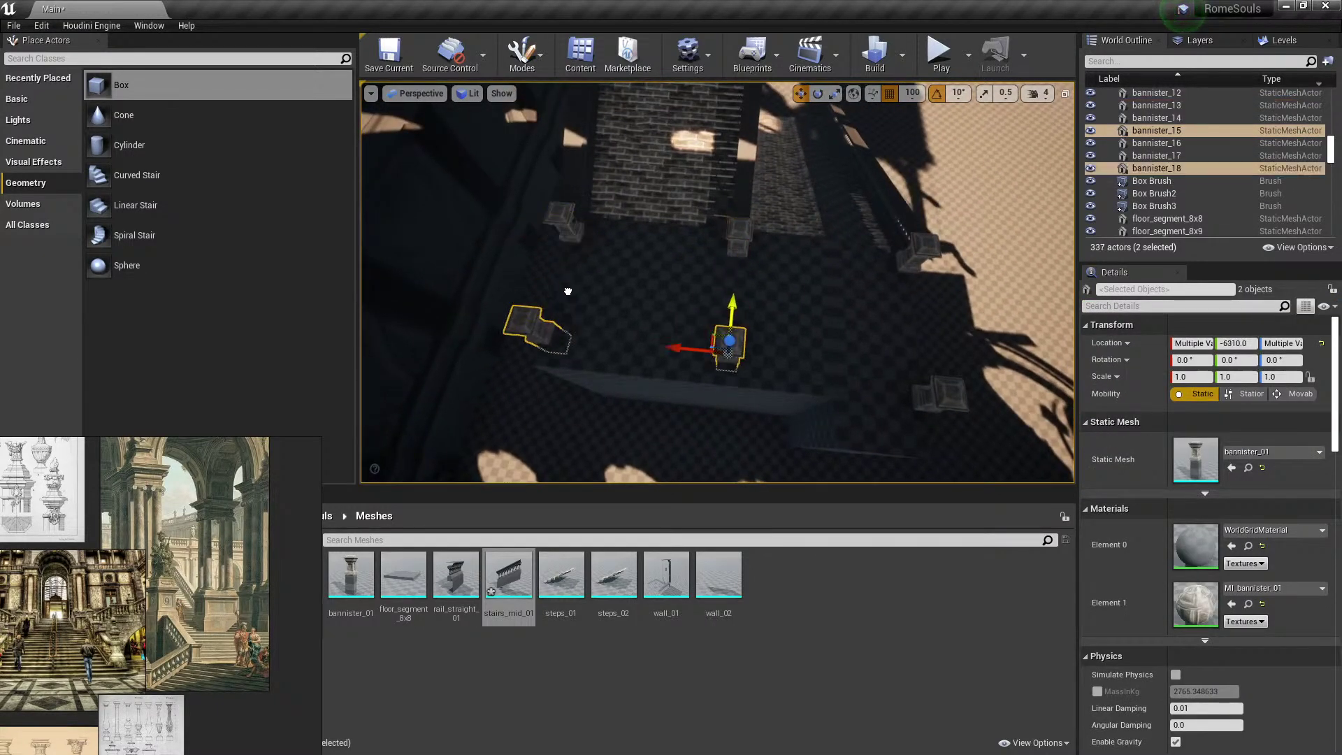
# Duplicate the two straight balustrade pieces on the upper landing and pull the copies clear of it along the Y axis.
pyautogui.click(650, 272)
pyautogui.moveTo(650, 273)
pyautogui.mouseDown(button='right')
pyautogui.moveTo(615, 242)
pyautogui.moveTo(647, 216)
pyautogui.moveTo(632, 241)
pyautogui.moveTo(655, 274)
pyautogui.moveTo(720, 297)
pyautogui.moveTo(703, 301)
pyautogui.moveTo(710, 290)
pyautogui.mouseUp(button='right')
pyautogui.click(655, 274)
pyautogui.click(725, 295)
pyautogui.keyDown('ctrl'); pyautogui.click(725, 294); pyautogui.keyUp('ctrl')
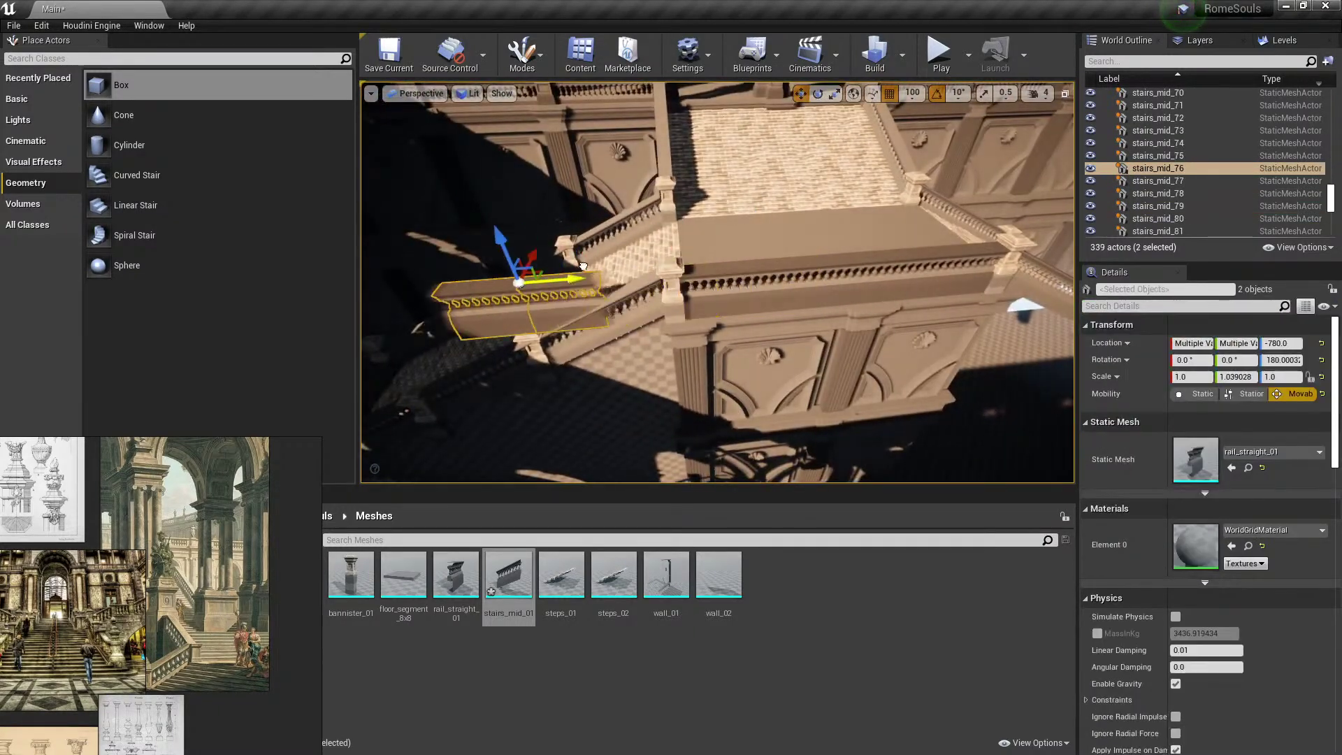
pyautogui.moveTo(583, 266); pyautogui.dragTo(461, 260, button='right')
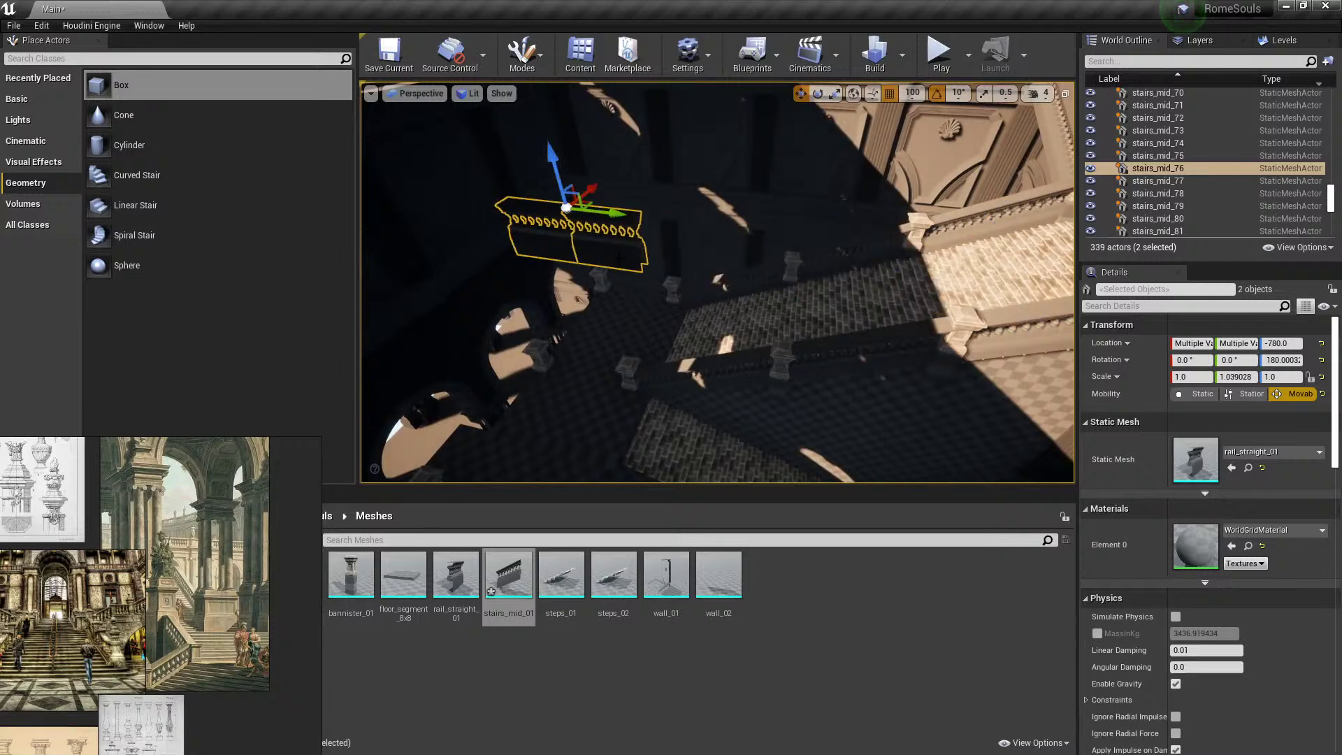
pyautogui.moveTo(619, 257); pyautogui.dragTo(587, 273, button='right')
# Lower the copied balustrade pair to Z -2780 so it stands between the lower landing's two outer pillars.
pyautogui.moveTo(652, 271); pyautogui.dragTo(655, 334)
pyautogui.moveTo(740, 283)
pyautogui.mouseDown(button='right')
pyautogui.moveTo(699, 343)
pyautogui.moveTo(740, 284)
pyautogui.mouseUp(button='right')
pyautogui.moveTo(613, 348); pyautogui.dragTo(641, 288, button='right')
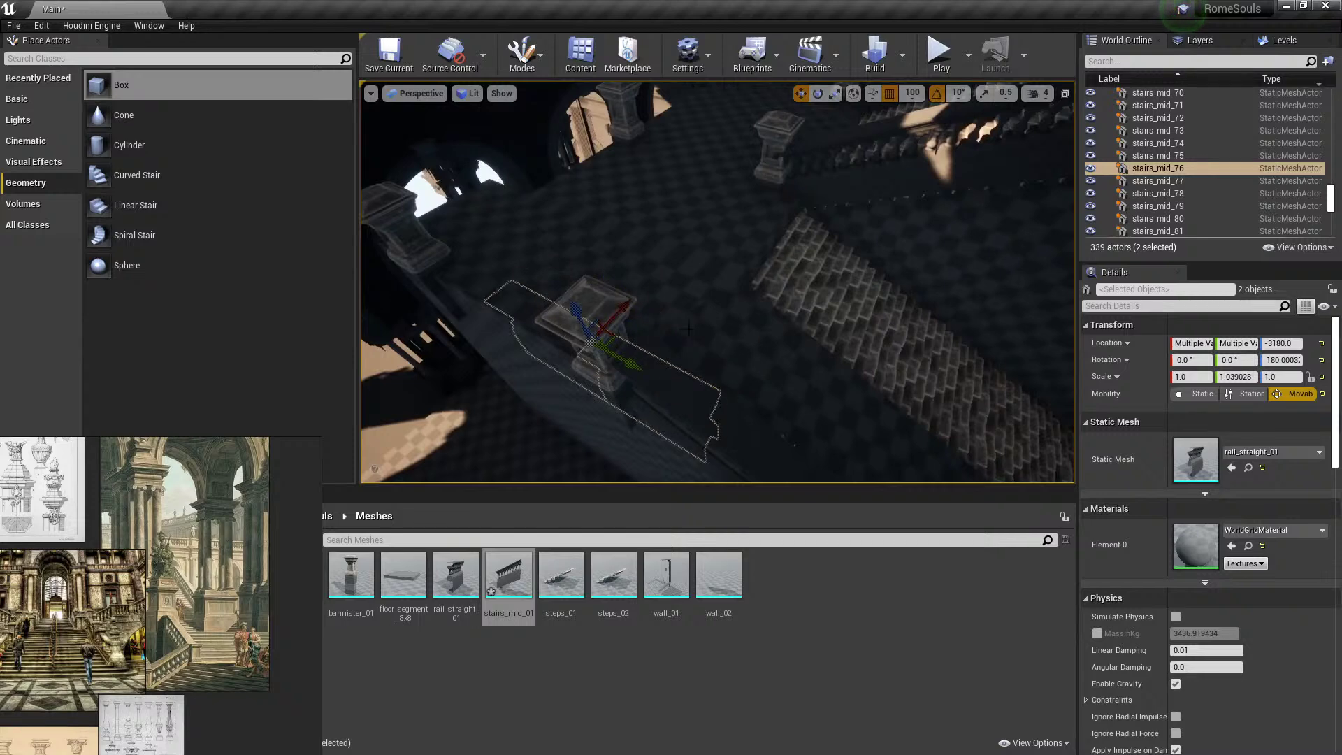
pyautogui.moveTo(688, 329); pyautogui.dragTo(862, 378, button='right')
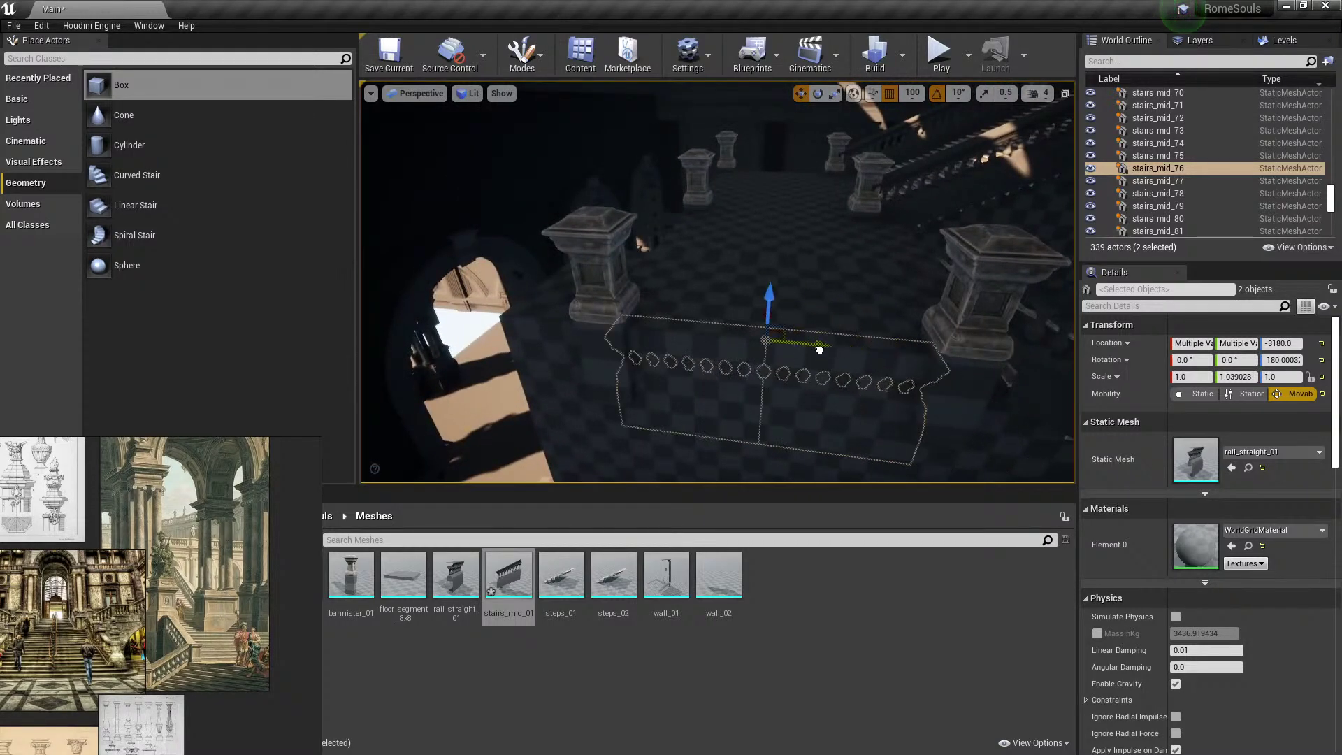
pyautogui.moveTo(769, 288); pyautogui.dragTo(778, 193)
pyautogui.click(801, 178)
pyautogui.moveTo(801, 178); pyautogui.dragTo(783, 230, button='right')
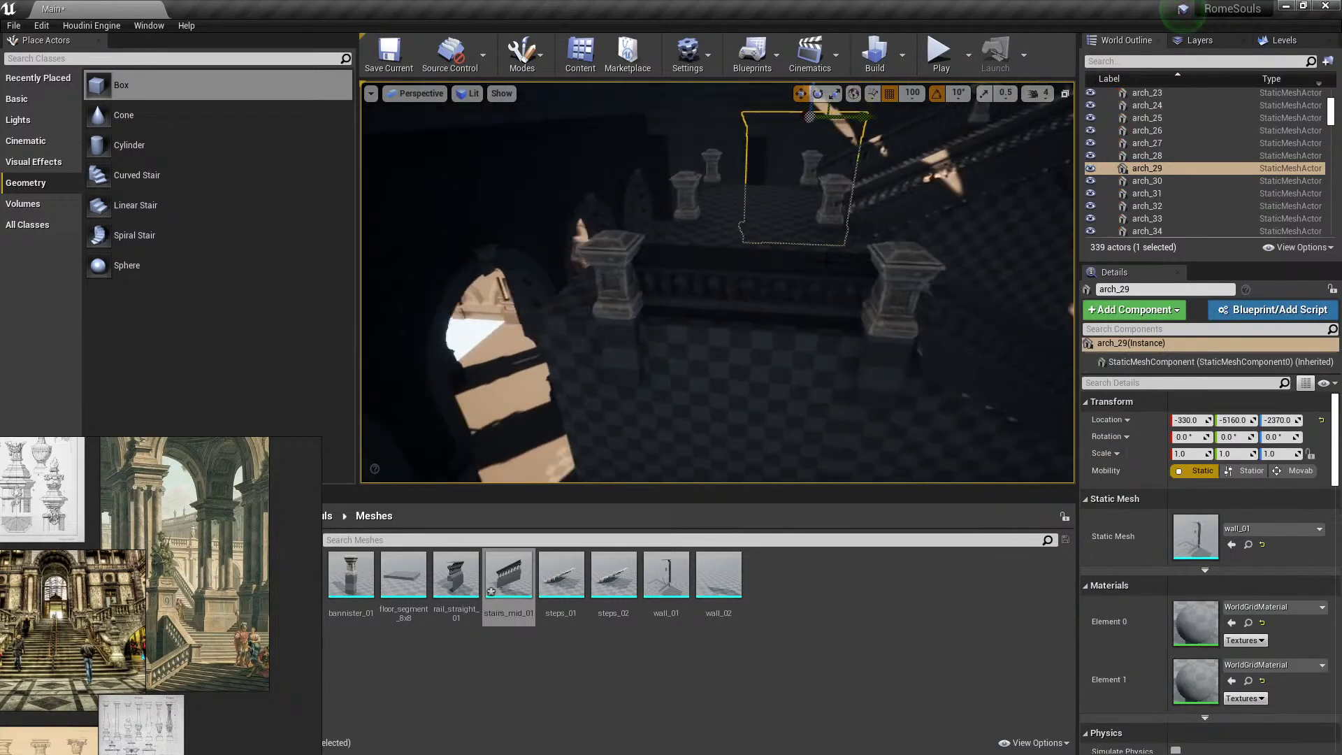
# Shift the outer balustrade pair slightly along the X axis without grid snapping to line it up with the pillars.
pyautogui.click(828, 279)
pyautogui.moveTo(828, 280)
pyautogui.mouseDown(button='right')
pyautogui.moveTo(615, 283)
pyautogui.moveTo(755, 273)
pyautogui.moveTo(853, 238)
pyautogui.moveTo(650, 300)
pyautogui.moveTo(841, 289)
pyautogui.mouseUp(button='right')
pyautogui.keyDown('ctrl'); pyautogui.click(706, 271); pyautogui.keyUp('ctrl')
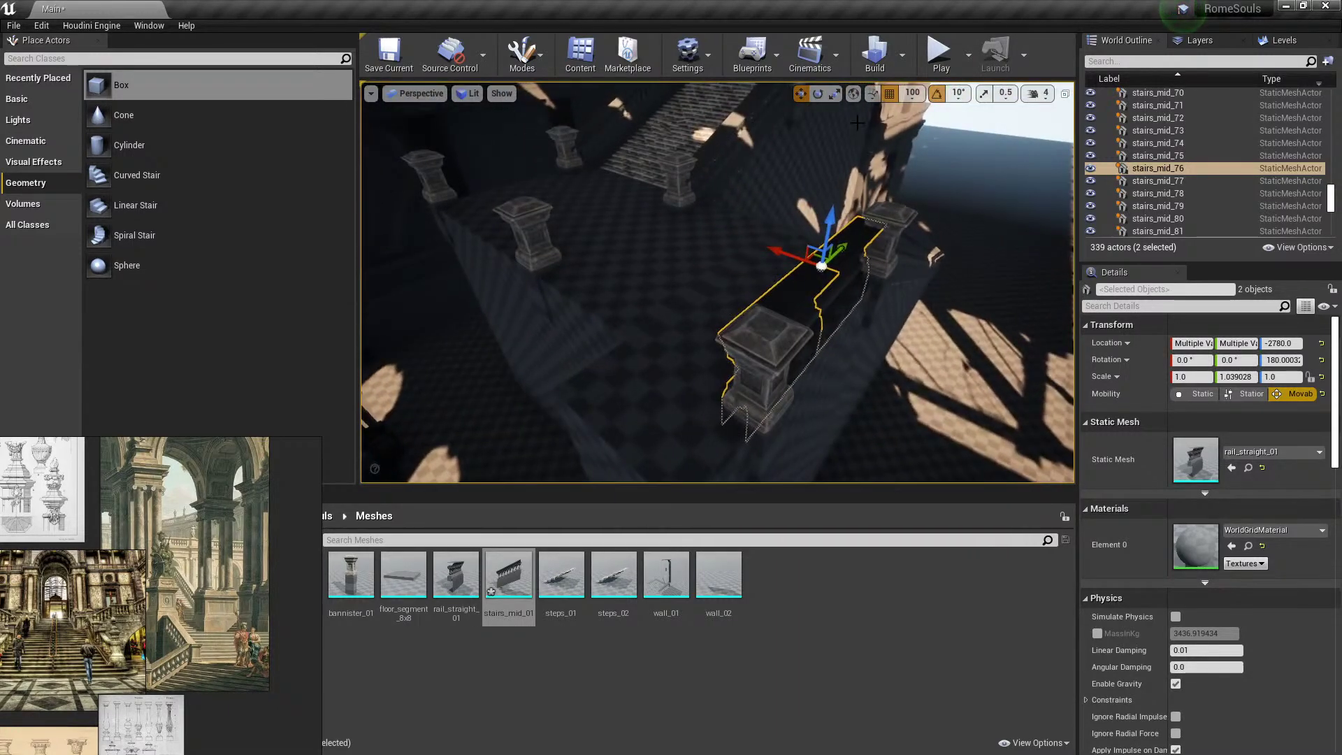
pyautogui.moveTo(785, 258); pyautogui.dragTo(798, 262)
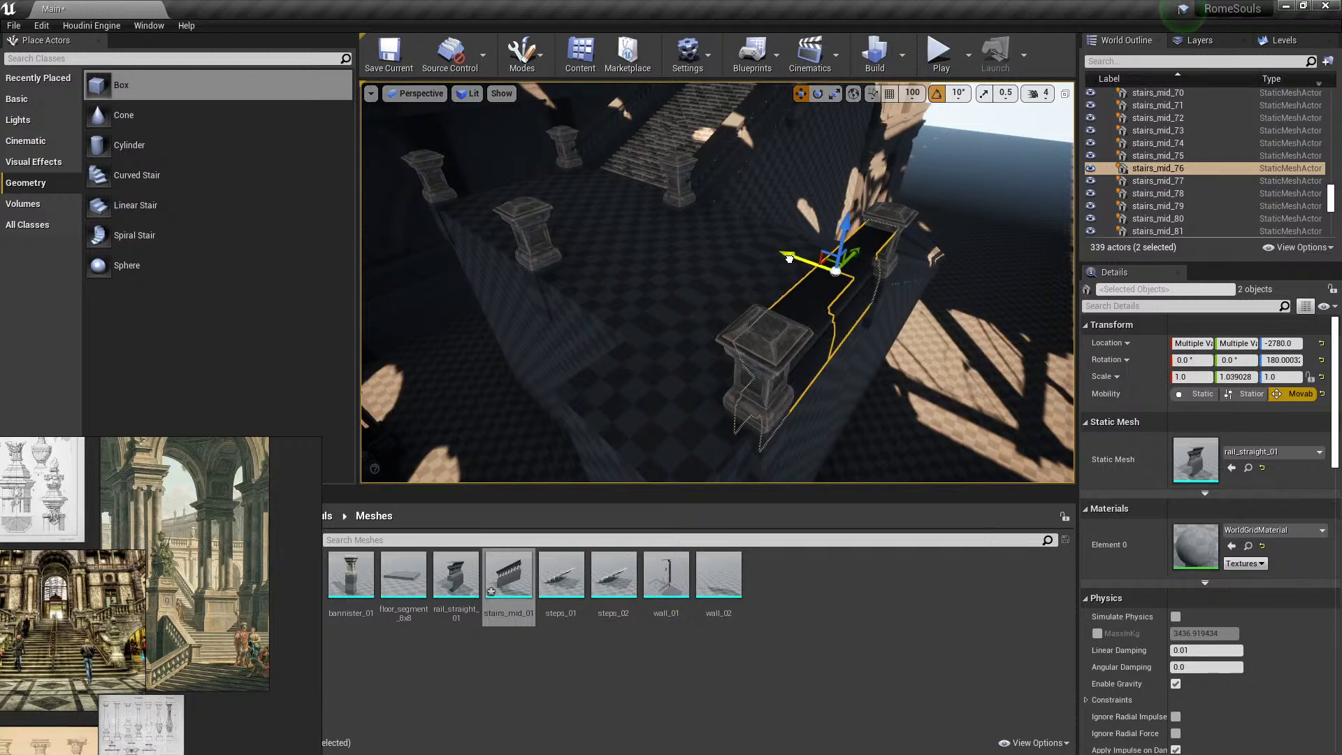
pyautogui.moveTo(798, 261); pyautogui.dragTo(762, 307, button='right')
# Duplicate the outer balustrade pair inward from the lower landing's outer edge, and restore grid snapping.
pyautogui.click(754, 374)
pyautogui.click(743, 318)
pyautogui.keyDown('ctrl'); pyautogui.click(637, 336); pyautogui.keyUp('ctrl')
pyautogui.moveTo(636, 336)
pyautogui.mouseDown(button='right')
pyautogui.moveTo(706, 308)
pyautogui.moveTo(661, 297)
pyautogui.moveTo(661, 315)
pyautogui.moveTo(670, 275)
pyautogui.mouseUp(button='right')
pyautogui.click(689, 279)
pyautogui.keyDown('ctrl'); pyautogui.click(661, 311); pyautogui.keyUp('ctrl')
pyautogui.click(679, 334)
pyautogui.keyDown('ctrl'); pyautogui.click(651, 352); pyautogui.keyUp('ctrl')
pyautogui.keyDown('alt'); pyautogui.moveTo(671, 263); pyautogui.dragTo(661, 242); pyautogui.keyUp('alt')
pyautogui.moveTo(661, 241); pyautogui.dragTo(725, 301, button='right')
pyautogui.click(891, 96)
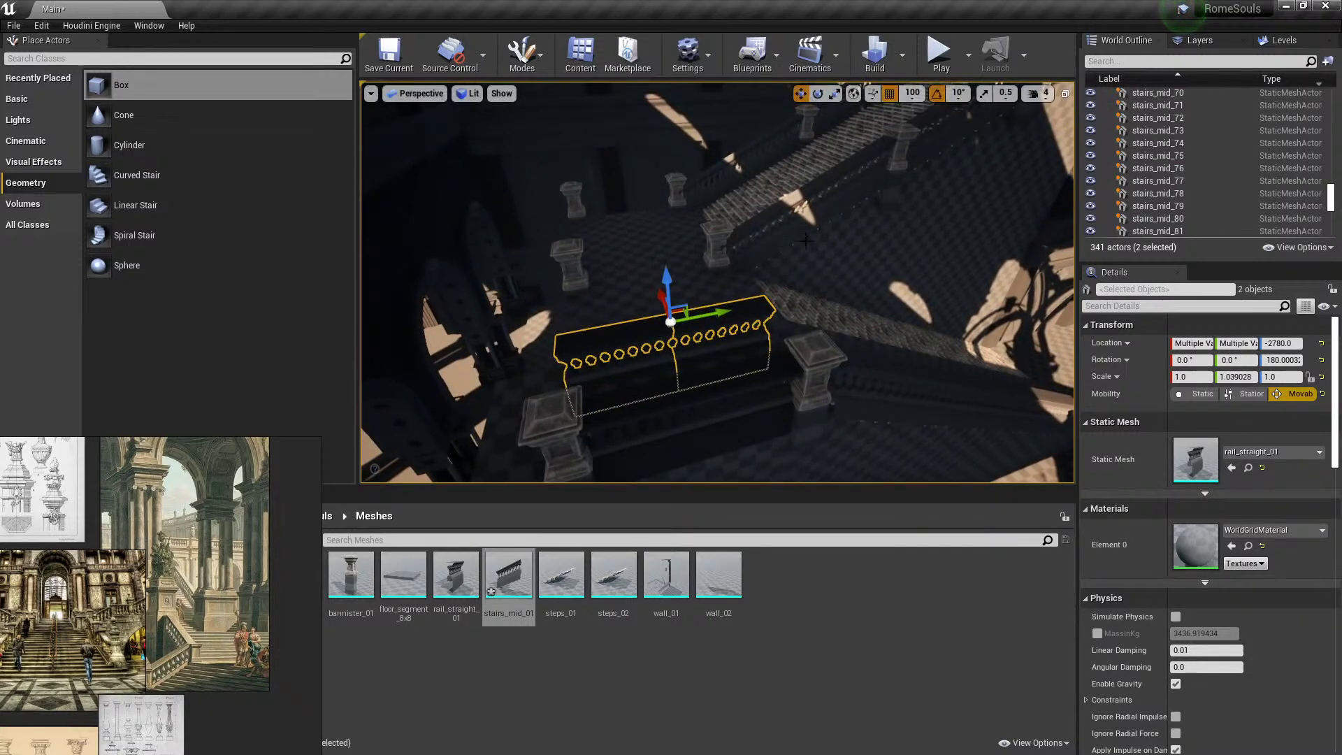
# Rotate the copied balustrade pair to 90° and fit it along the landing's front edge, beside the outer corner pillar.
pyautogui.press('e')
pyautogui.moveTo(622, 362); pyautogui.dragTo(685, 377)
pyautogui.moveTo(685, 377)
pyautogui.mouseDown(button='right')
pyautogui.moveTo(664, 370)
pyautogui.moveTo(699, 360)
pyautogui.mouseUp(button='right')
pyautogui.press('w')
pyautogui.moveTo(654, 287); pyautogui.dragTo(599, 292)
pyautogui.moveTo(575, 290); pyautogui.dragTo(631, 299, button='right')
pyautogui.moveTo(700, 298); pyautogui.dragTo(648, 289)
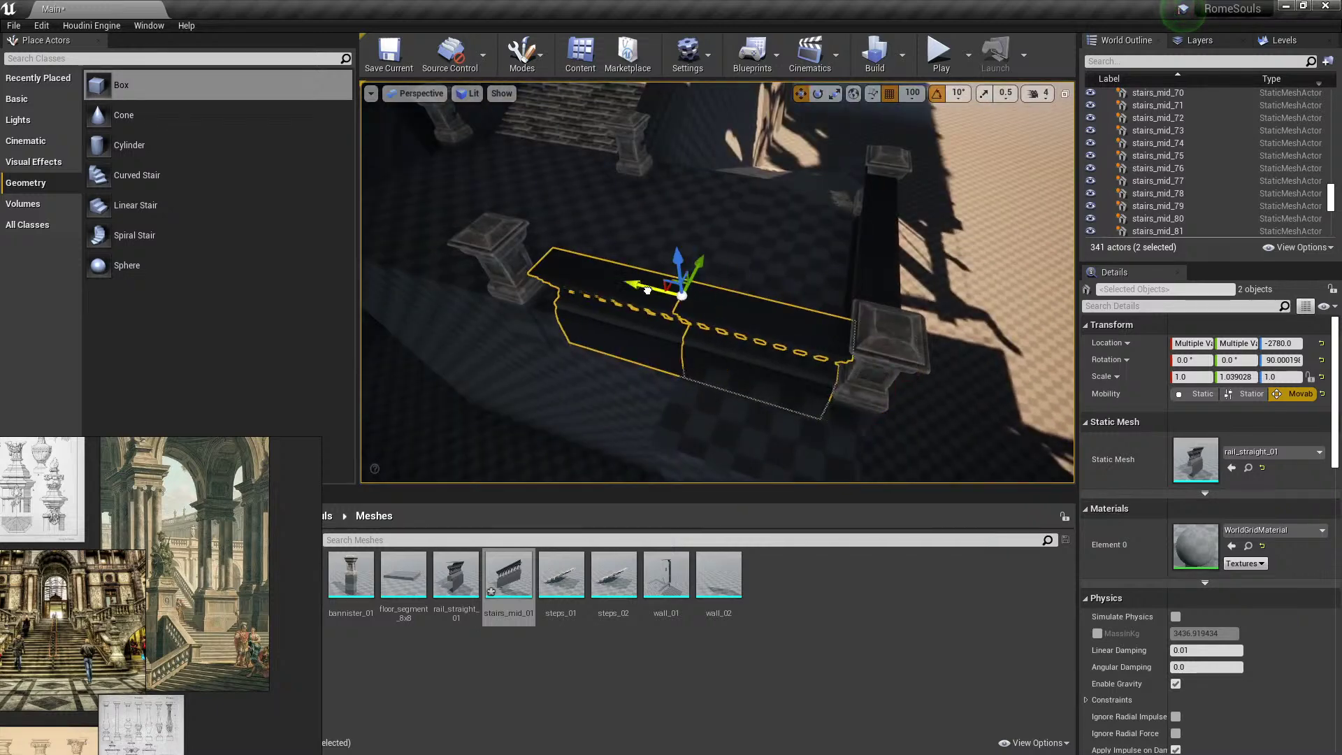
# Delete the middle pillar standing at X -3900 on the landing's front edge.
pyautogui.click(876, 234)
pyautogui.moveTo(876, 234); pyautogui.dragTo(899, 244, button='right')
pyautogui.click(762, 291)
pyautogui.moveTo(762, 290)
pyautogui.mouseDown(button='right')
pyautogui.moveTo(717, 300)
pyautogui.moveTo(758, 279)
pyautogui.moveTo(741, 307)
pyautogui.moveTo(773, 305)
pyautogui.moveTo(762, 315)
pyautogui.mouseUp(button='right')
pyautogui.click(748, 291)
pyautogui.click(761, 300)
pyautogui.click(759, 308)
pyautogui.click(652, 279)
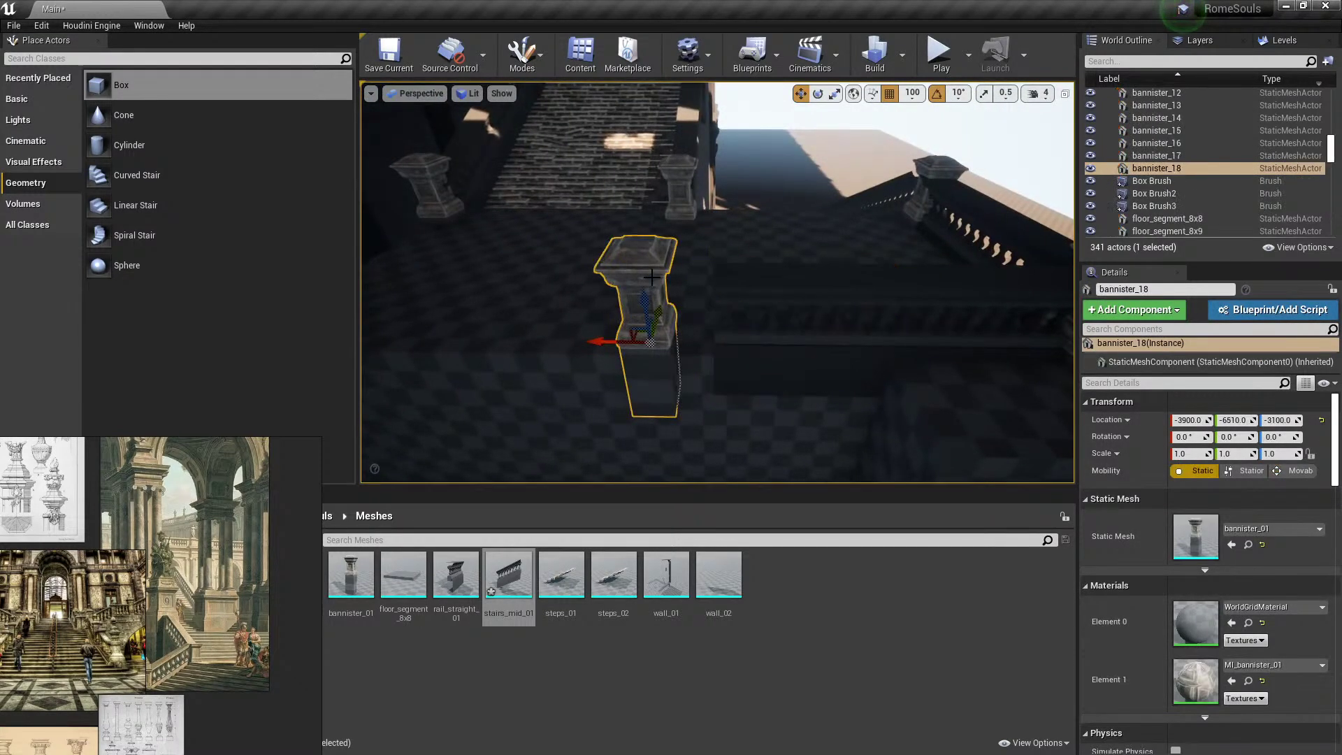
pyautogui.press('Delete')
# Duplicate the front balustrade pair along the X axis to extend the railing along the landing's front edge.
pyautogui.click(783, 300)
pyautogui.keyDown('ctrl'); pyautogui.click(957, 301); pyautogui.keyUp('ctrl')
pyautogui.moveTo(958, 301); pyautogui.dragTo(996, 293, button='right')
pyautogui.keyDown('alt'); pyautogui.moveTo(675, 269); pyautogui.dragTo(841, 263); pyautogui.keyUp('alt')
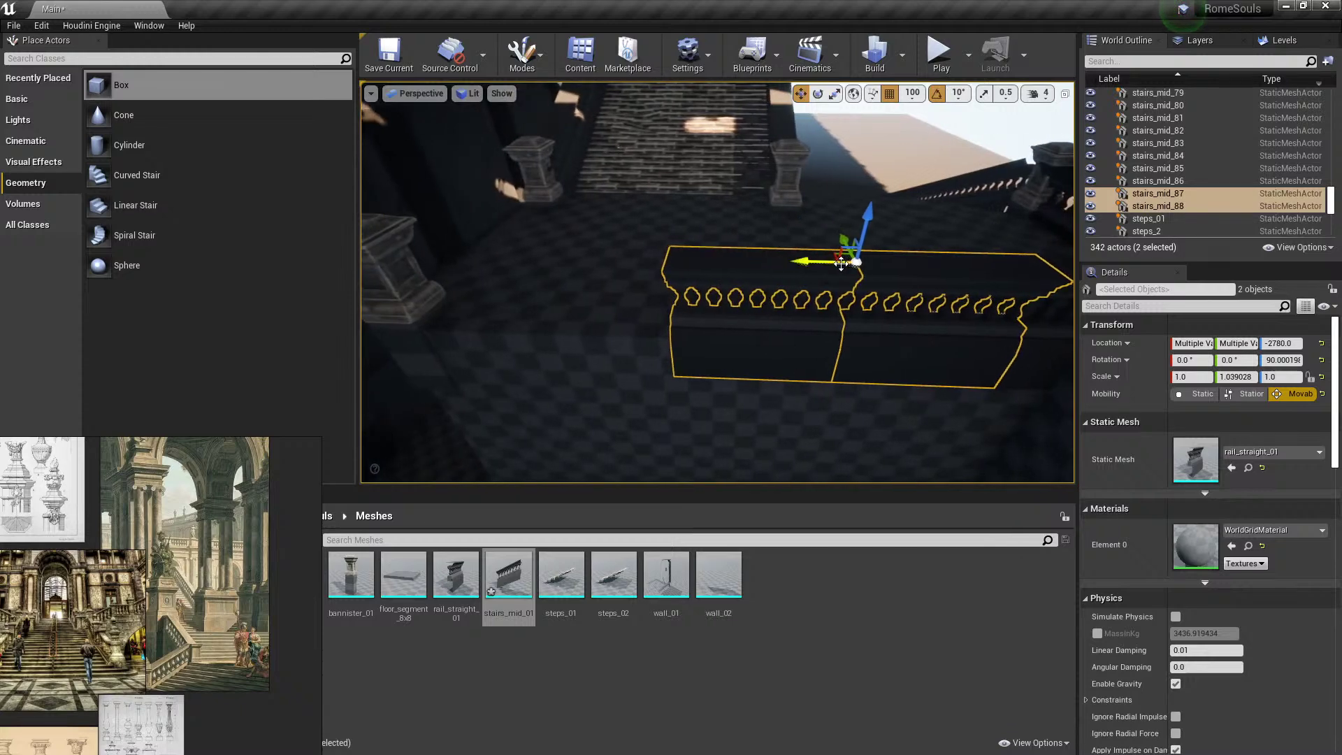
# Duplicate the end piece of the front balustrade to X -2347.87 by the far corner pillar and rotate it to 0°.
pyautogui.click(908, 189)
pyautogui.moveTo(908, 189); pyautogui.dragTo(852, 210, button='right')
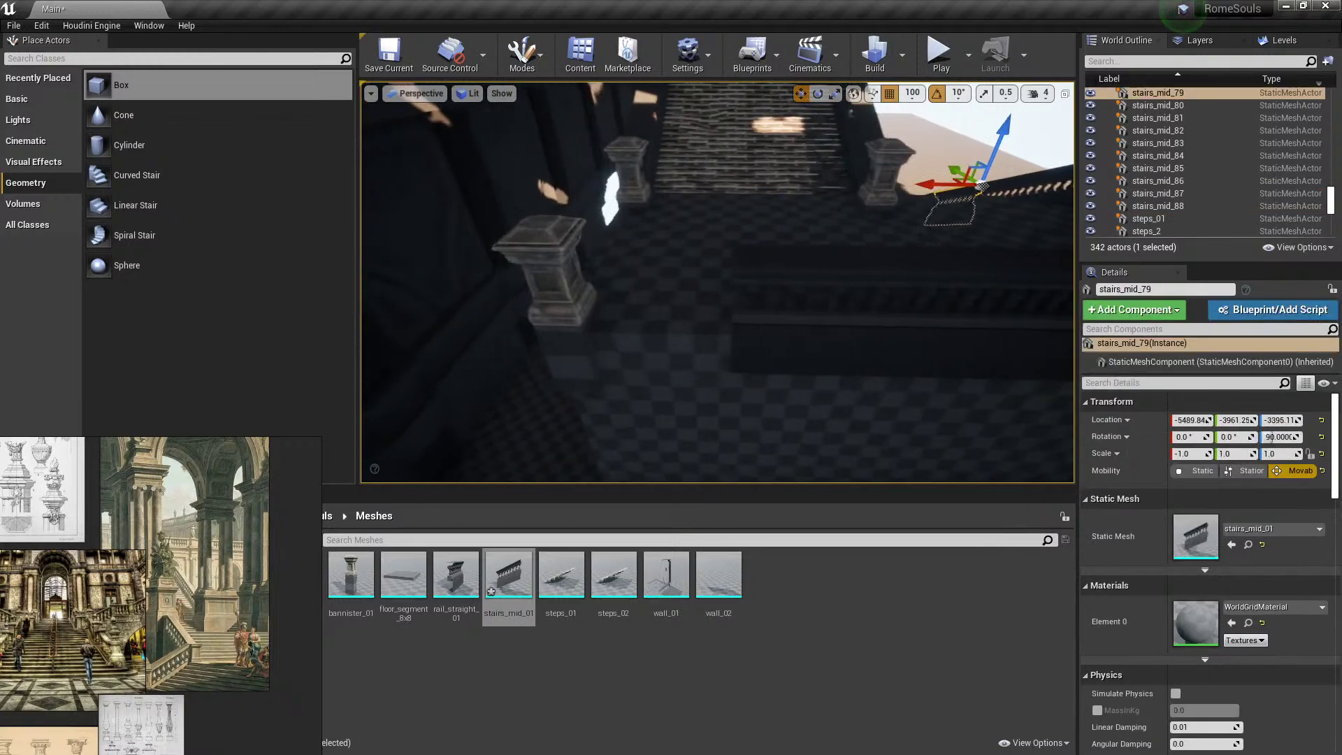
pyautogui.click(804, 277)
pyautogui.moveTo(804, 276); pyautogui.dragTo(689, 286, button='right')
pyautogui.hotkey('ctrl', 'w')
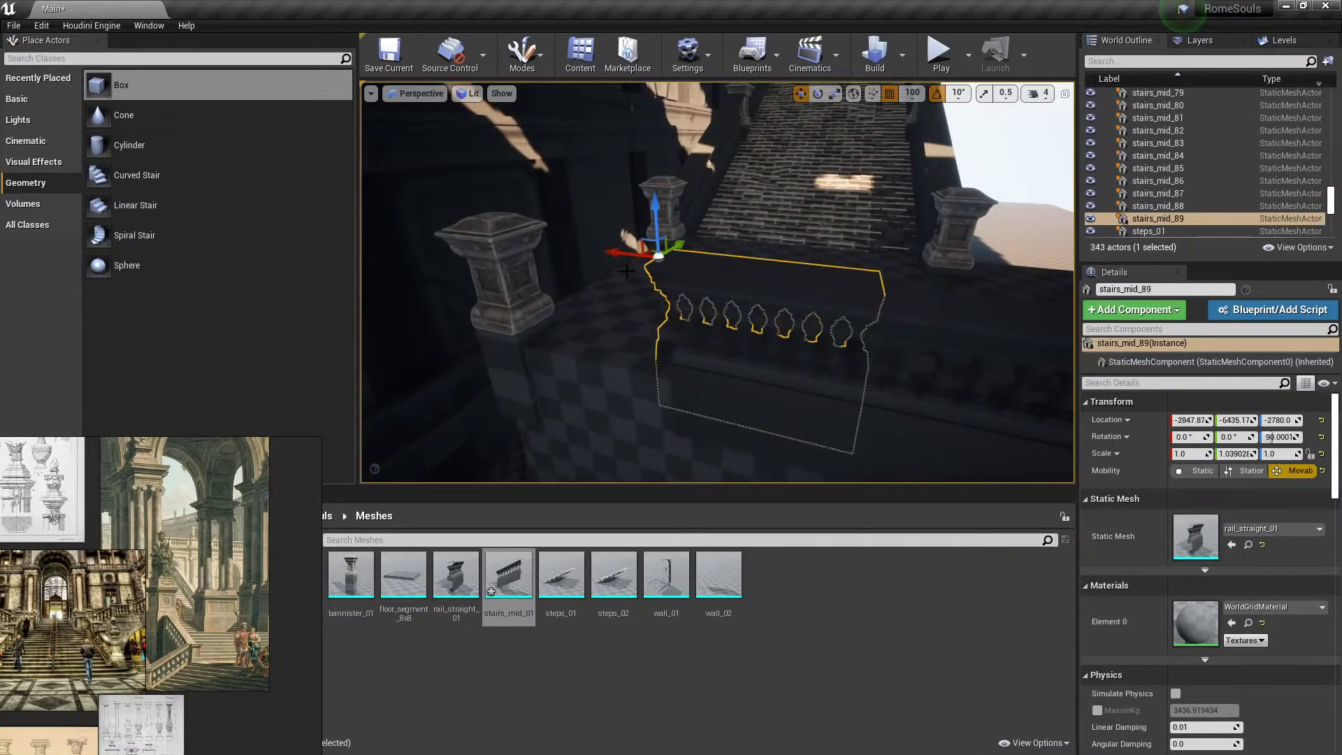
pyautogui.hotkey('ctrl', 'z')
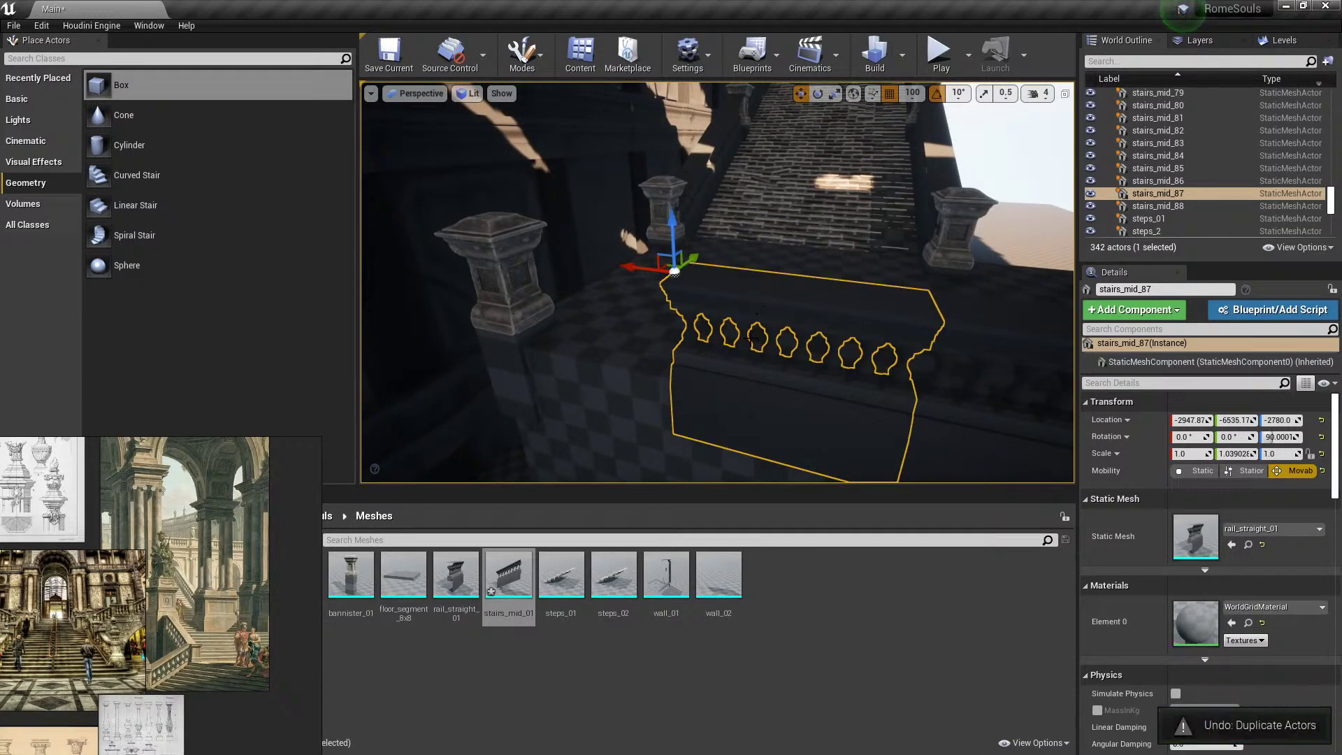
pyautogui.keyDown('alt'); pyautogui.moveTo(675, 272); pyautogui.dragTo(401, 239); pyautogui.keyUp('alt')
pyautogui.press('e')
pyautogui.moveTo(708, 347); pyautogui.dragTo(587, 380, button='right')
pyautogui.click(929, 316)
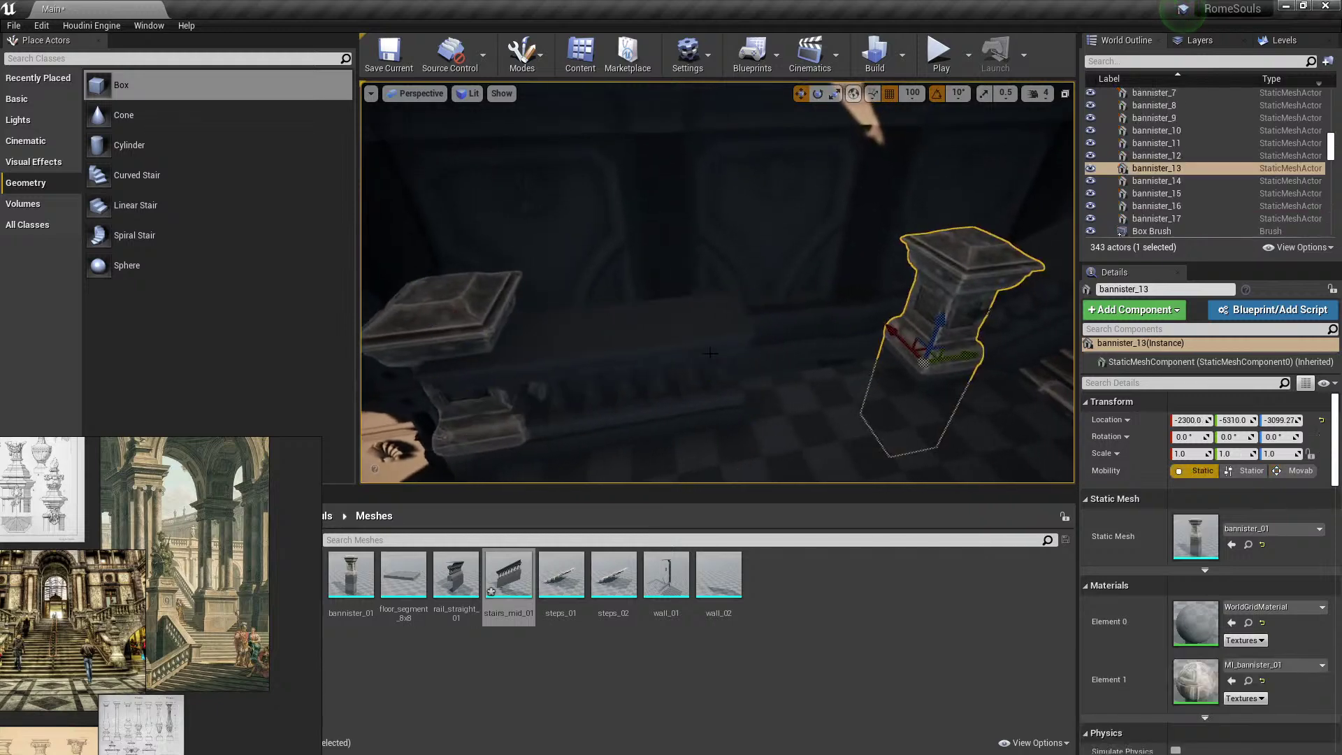
pyautogui.click(755, 342)
# Shift the turned balustrade piece along X to about -2303, and duplicate it along the Y axis toward the pillar by the stairs.
pyautogui.moveTo(755, 315); pyautogui.dragTo(590, 308, button='right')
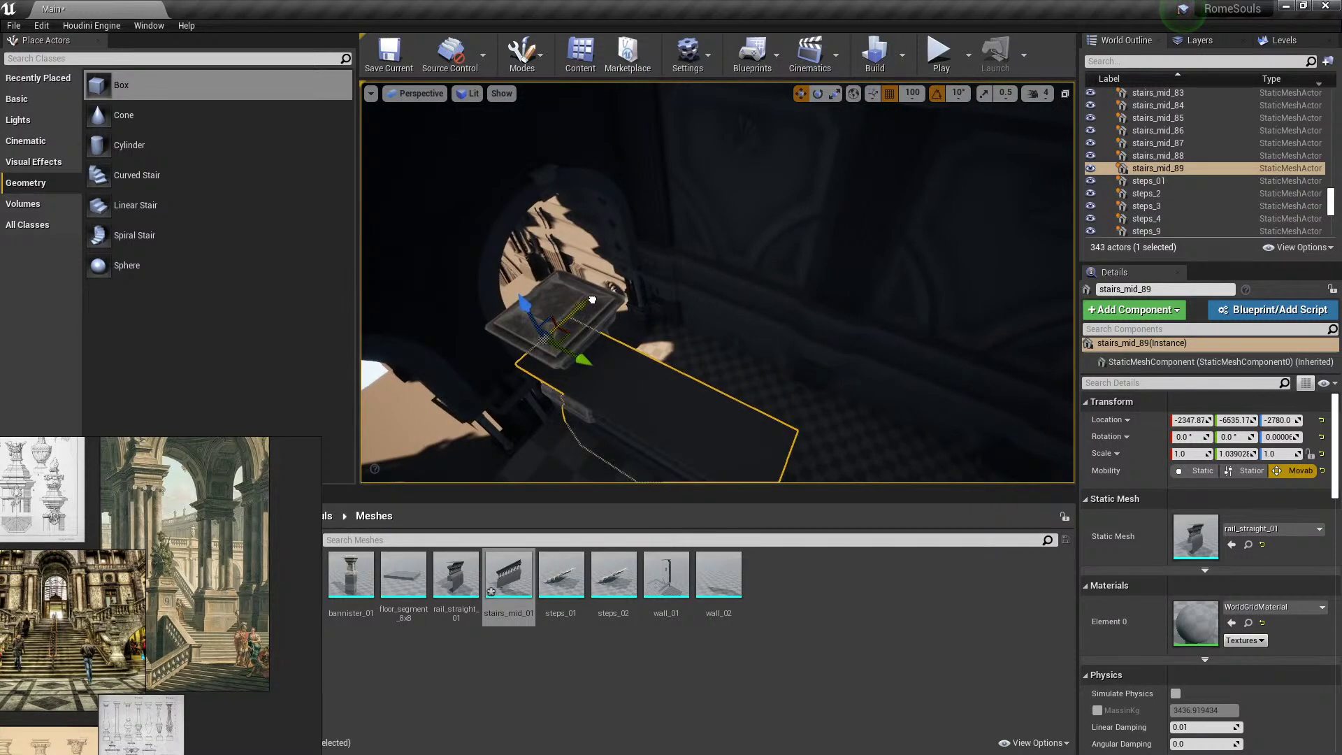
pyautogui.moveTo(825, 175); pyautogui.dragTo(825, 197, button='right')
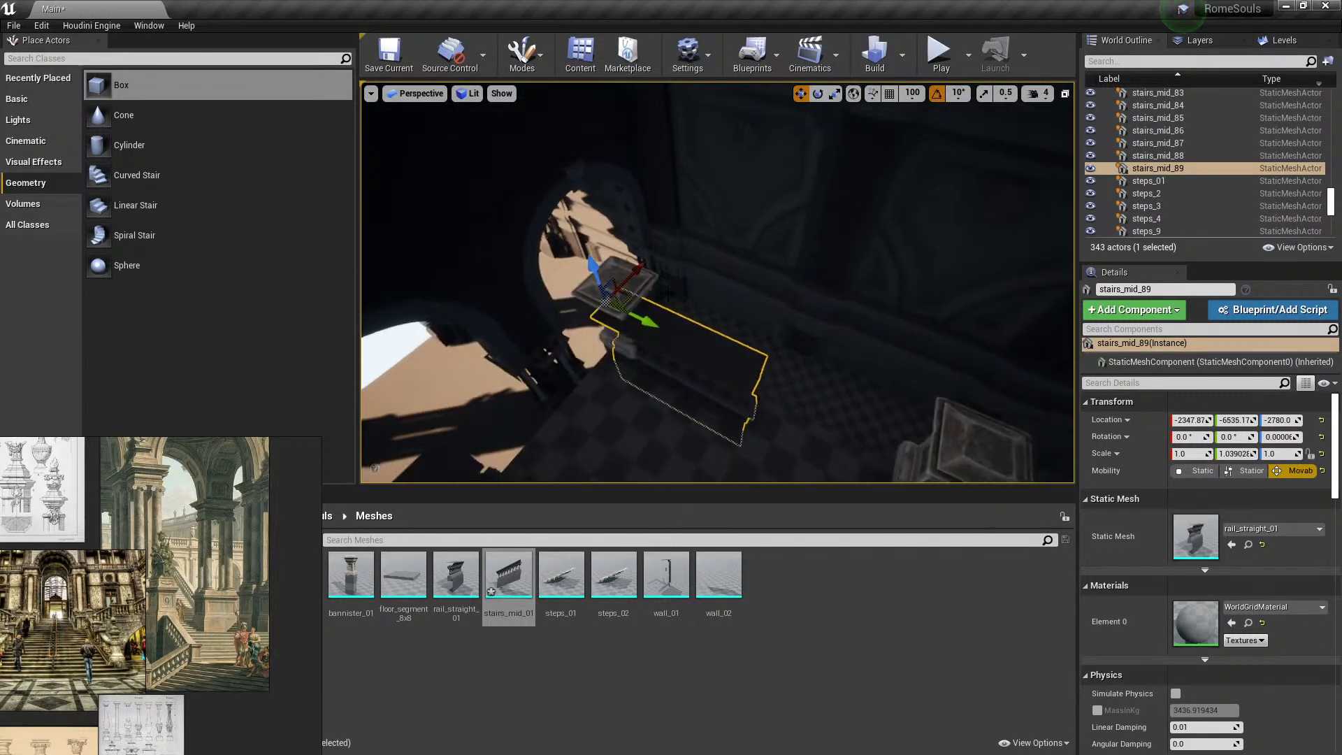
pyautogui.moveTo(639, 271); pyautogui.dragTo(646, 264)
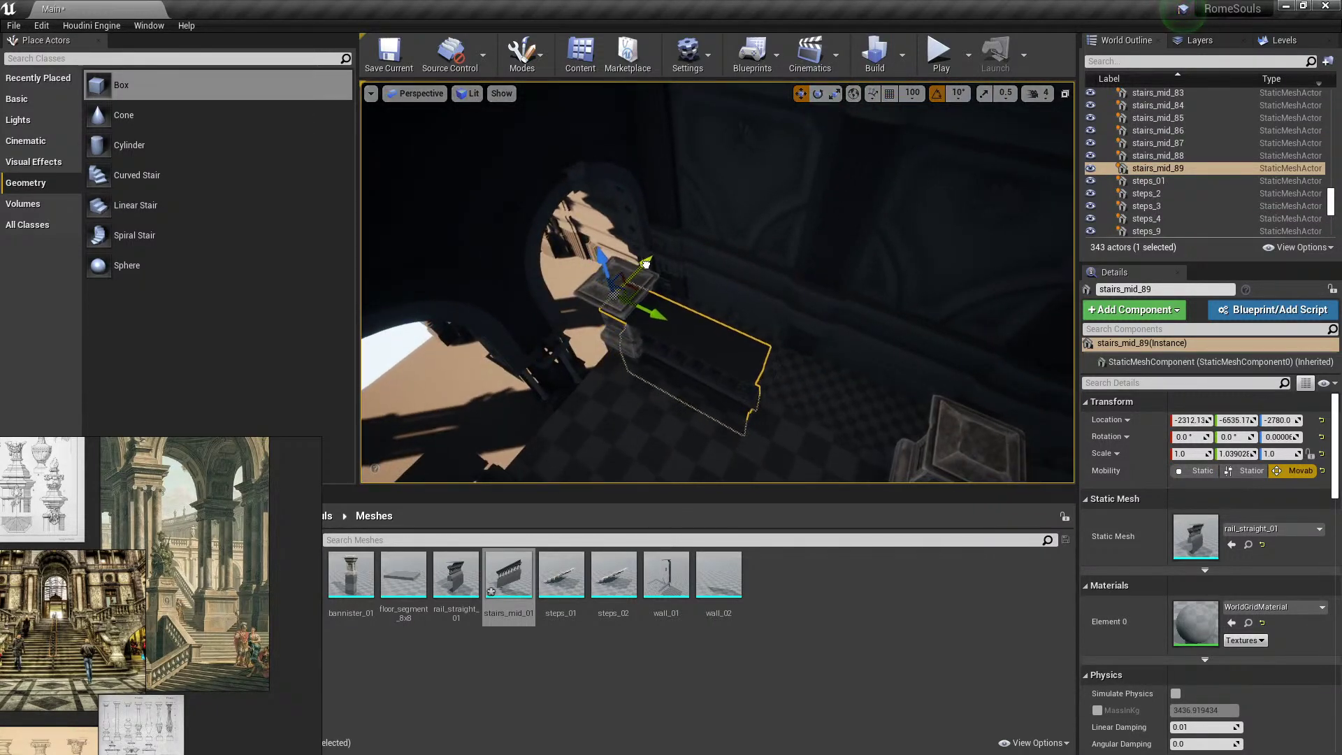
pyautogui.click(889, 93)
pyautogui.moveTo(856, 164); pyautogui.dragTo(849, 183, button='right')
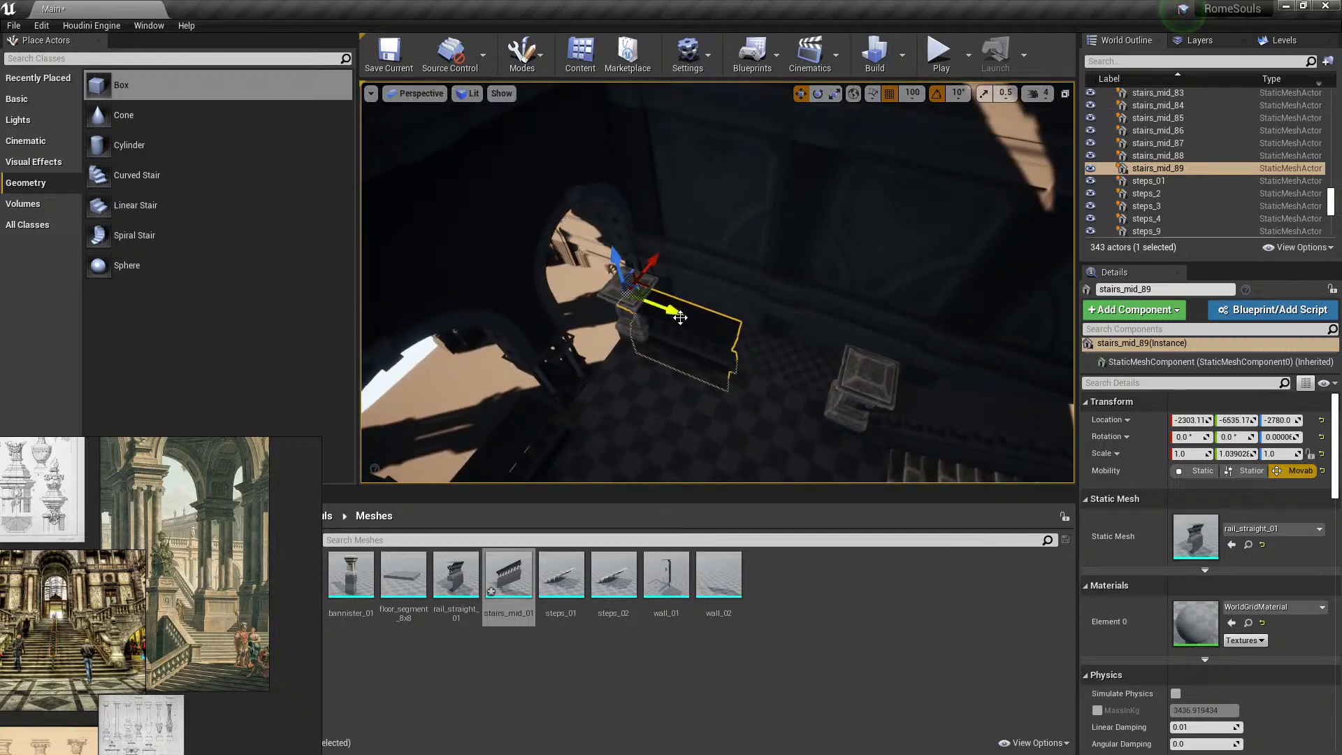
pyautogui.keyDown('alt'); pyautogui.moveTo(673, 311); pyautogui.dragTo(807, 373); pyautogui.keyUp('alt')
pyautogui.click(803, 300)
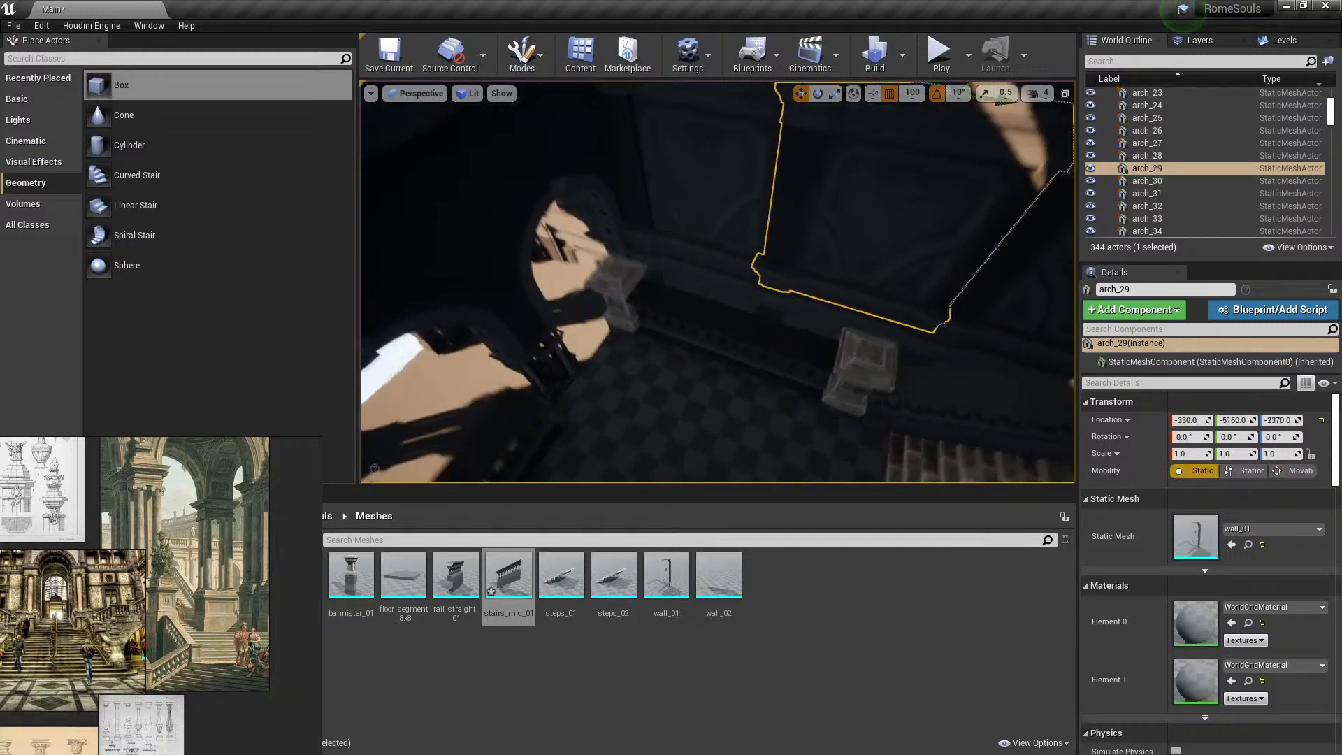
# Duplicate the front balustrade's end piece along the X axis to -2347.87, closing the gap at the far corner pillar.
pyautogui.moveTo(689, 291)
pyautogui.mouseDown(button='right')
pyautogui.moveTo(688, 329)
pyautogui.moveTo(741, 315)
pyautogui.moveTo(713, 291)
pyautogui.moveTo(560, 269)
pyautogui.moveTo(713, 297)
pyautogui.mouseUp(button='right')
pyautogui.press('g')
pyautogui.click(737, 308)
pyautogui.keyDown('alt'); pyautogui.moveTo(839, 293); pyautogui.dragTo(941, 296); pyautogui.keyUp('alt')
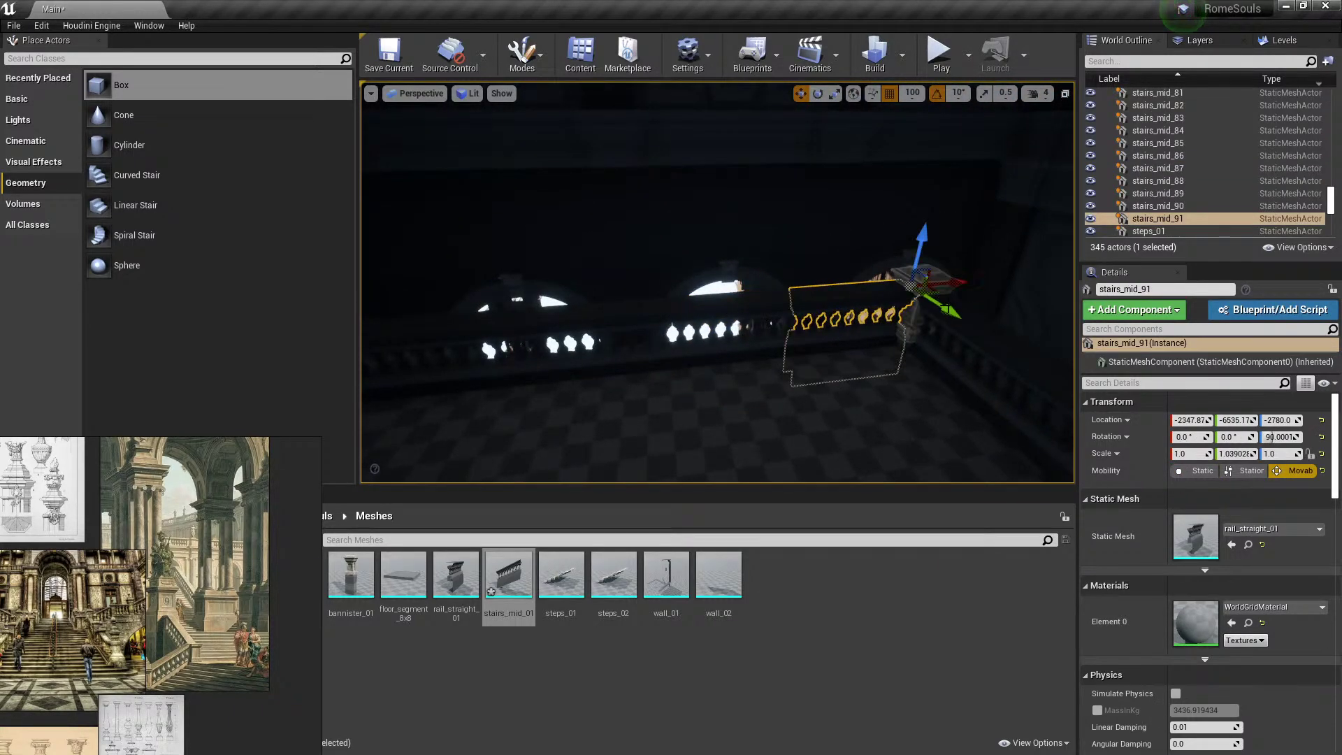
pyautogui.click(973, 324)
pyautogui.moveTo(973, 325); pyautogui.dragTo(1000, 334, button='right')
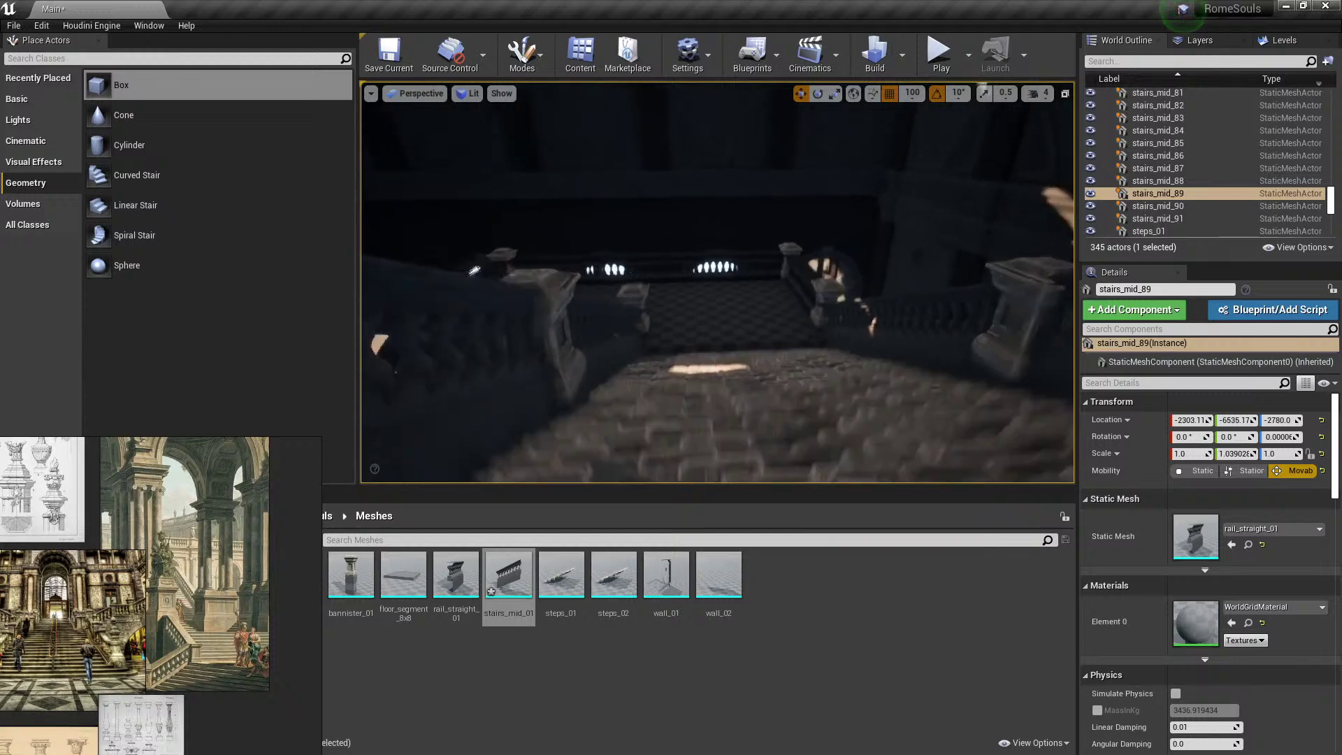
# Examine the side faces of the sloped brush wall beside the lower stairs, along with its surface and brush settings.
pyautogui.moveTo(741, 210); pyautogui.dragTo(704, 246, button='right')
pyautogui.click(725, 224)
pyautogui.click(704, 246)
pyautogui.click(728, 311)
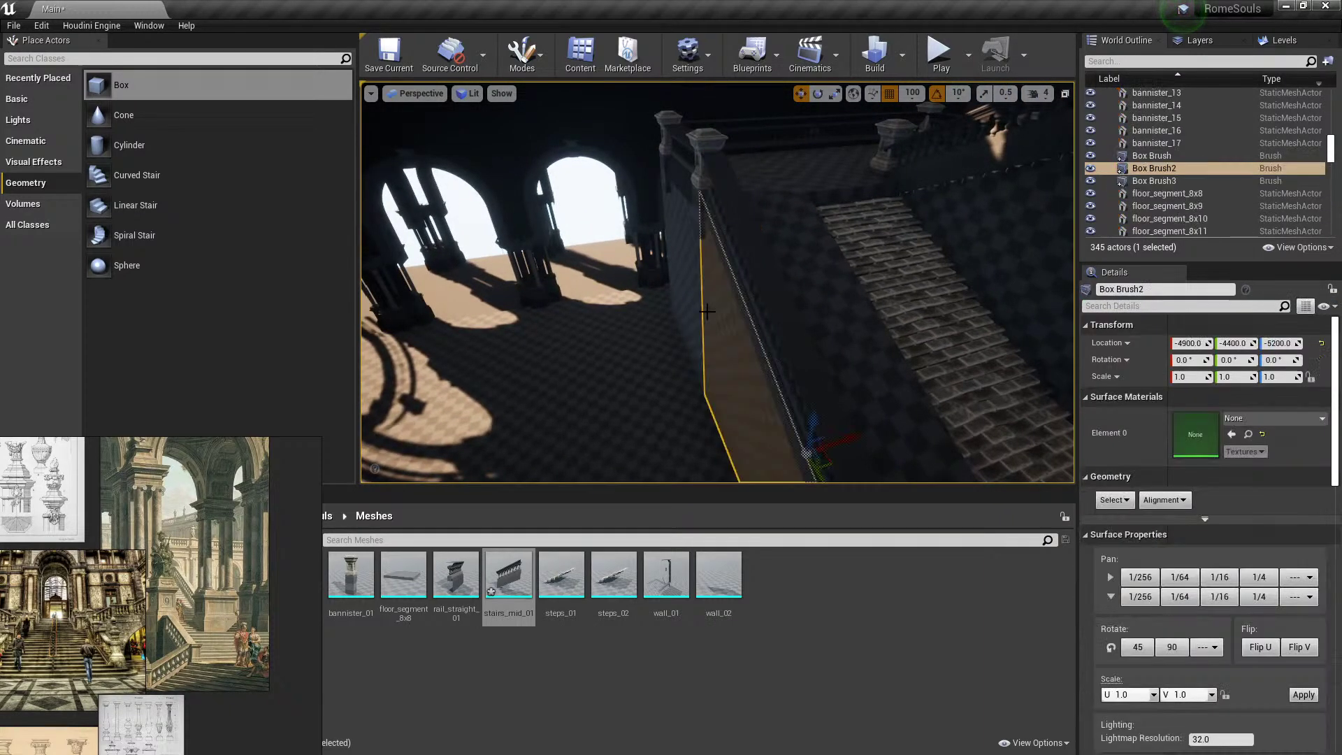
pyautogui.moveTo(729, 311); pyautogui.dragTo(700, 313, button='right')
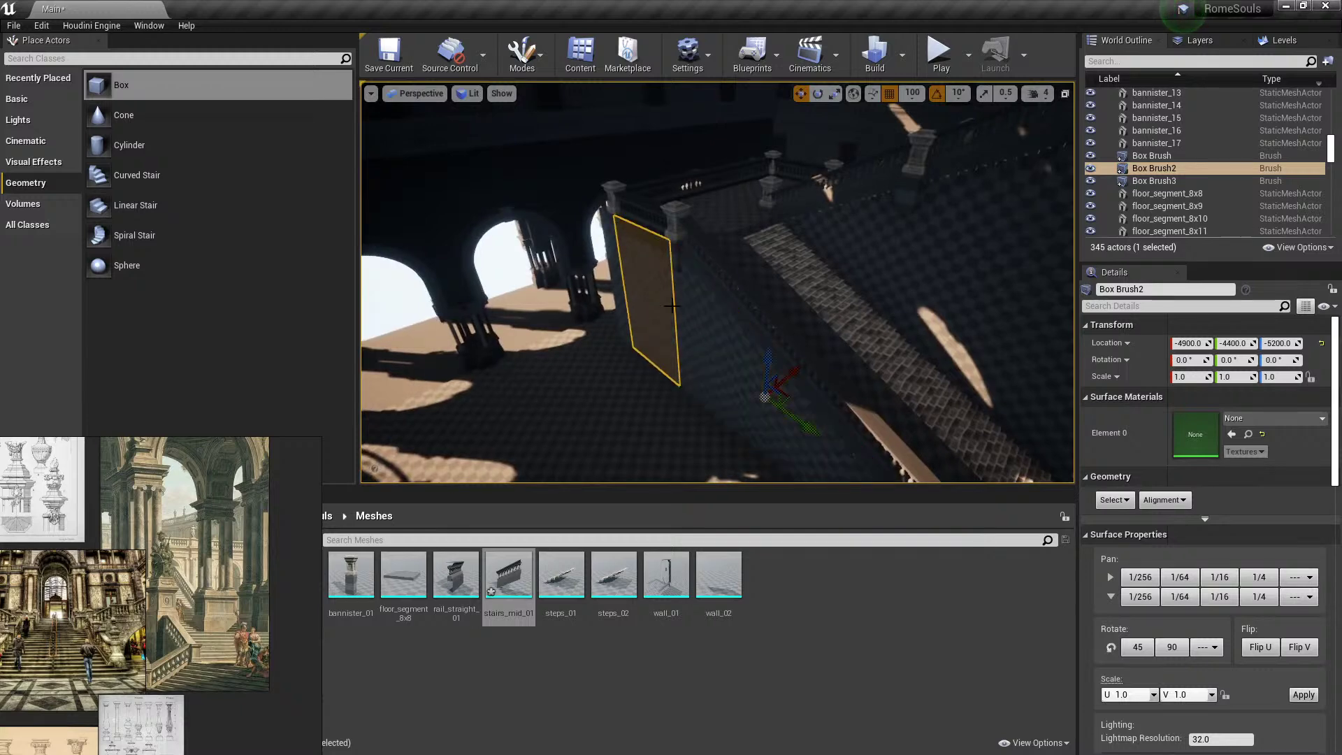
pyautogui.scroll(-5, 1122, 457)
pyautogui.scroll(-4, 1149, 444)
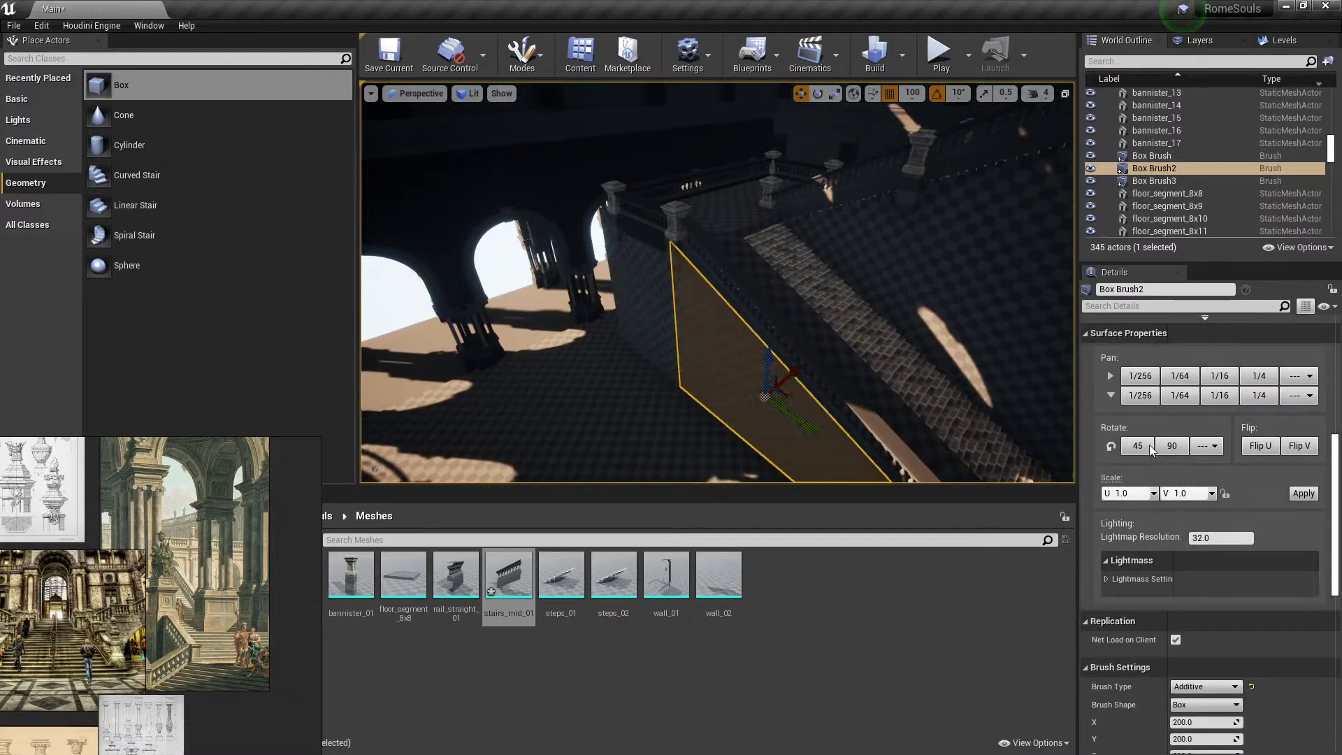
pyautogui.scroll(5, 1213, 581)
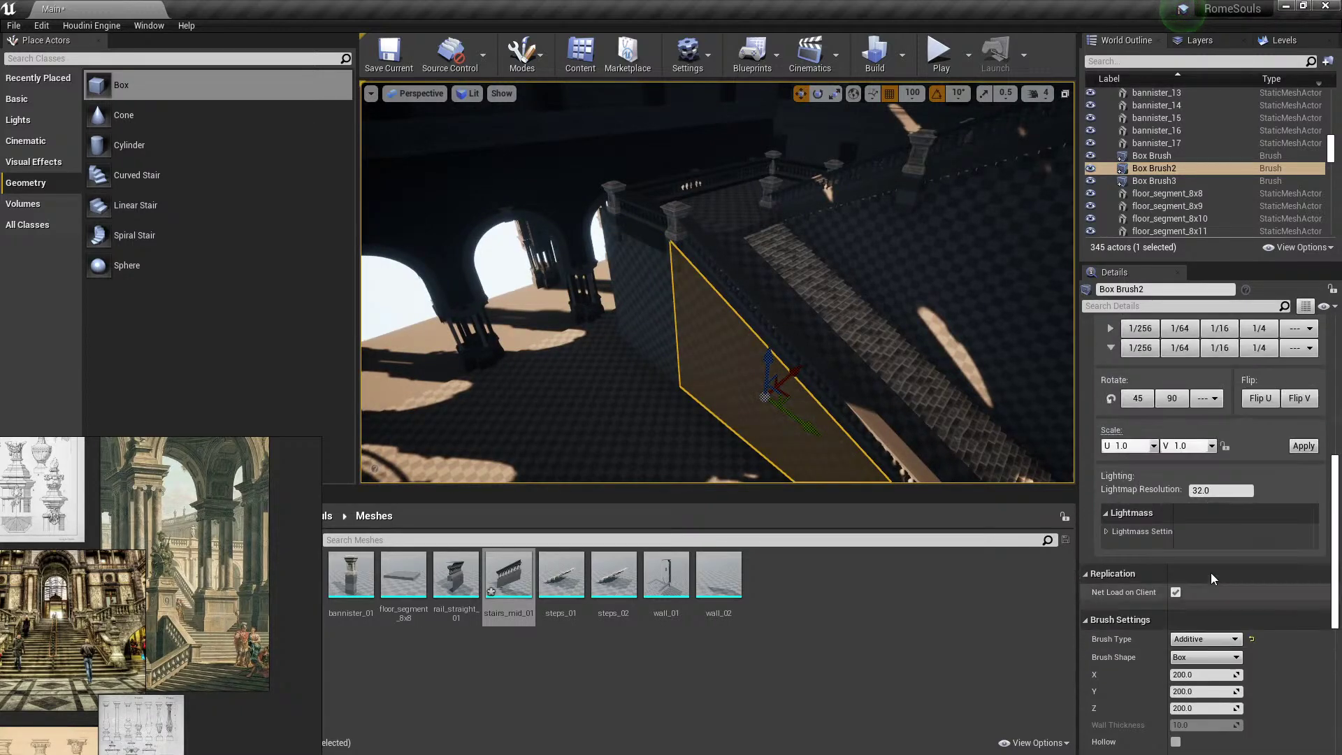
pyautogui.click(1214, 639)
pyautogui.scroll(-6, 1205, 625)
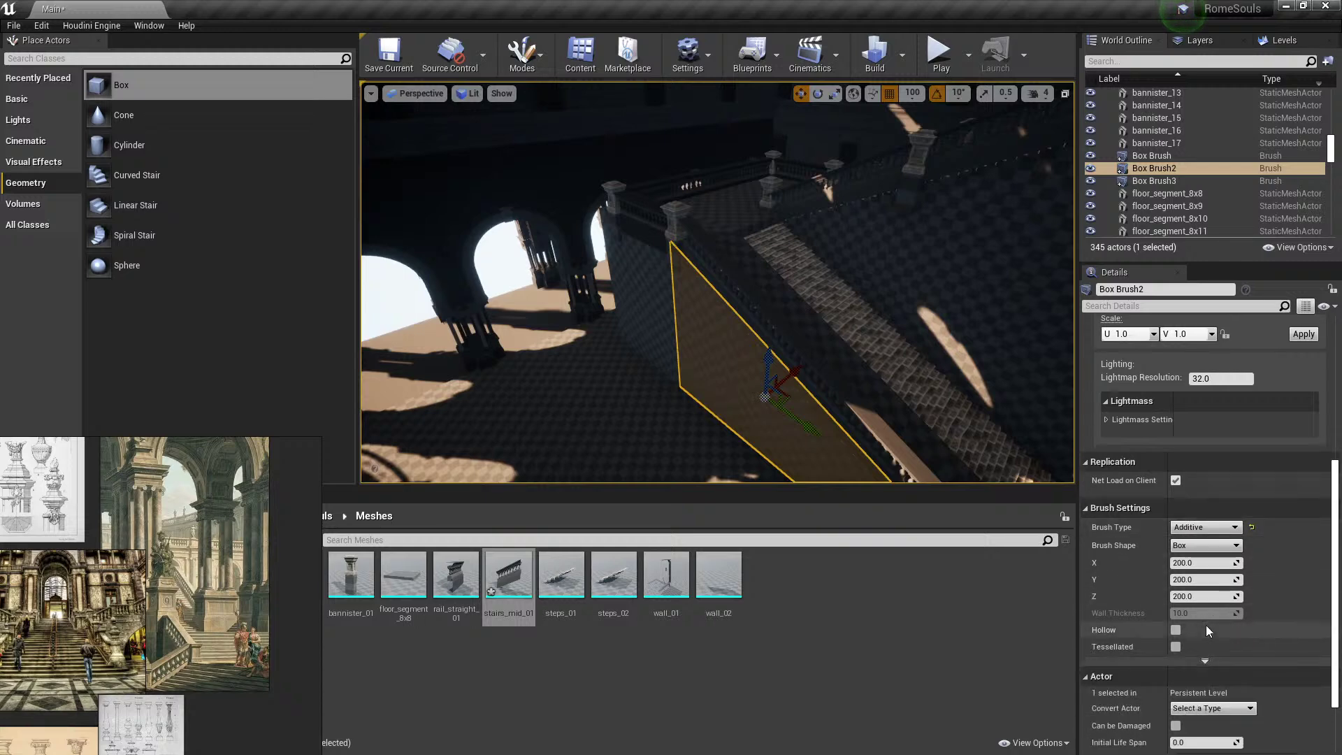
pyautogui.moveTo(908, 350); pyautogui.dragTo(926, 329, button='right')
pyautogui.scroll(7, 1181, 379)
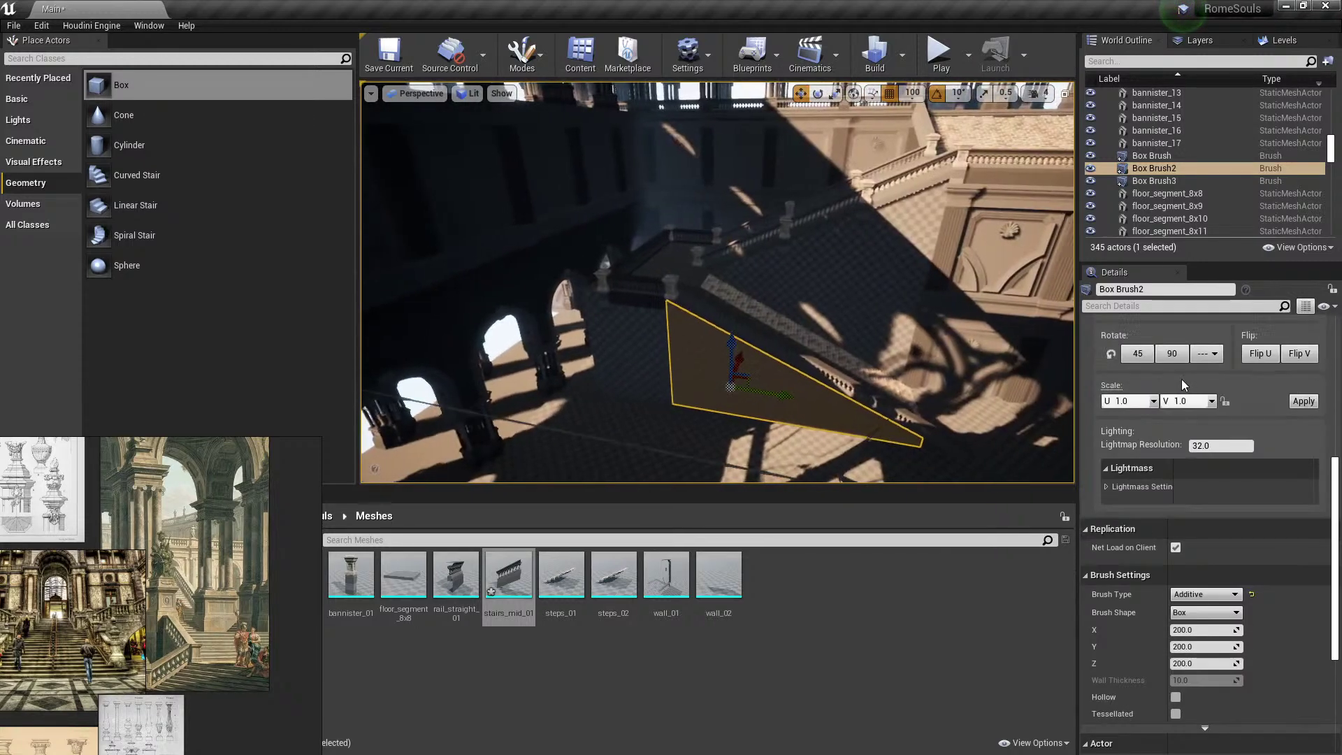
# Delete the sloped top face of the brush wall beside the lower stairs in brush editing, leave the mode and undo the last action.
pyautogui.moveTo(979, 363); pyautogui.dragTo(994, 367, button='right')
pyautogui.keyDown('ctrl'); pyautogui.keyDown('shift'); pyautogui.click(762, 371); pyautogui.keyUp('shift'); pyautogui.keyUp('ctrl')
pyautogui.moveTo(769, 364)
pyautogui.mouseDown(button='right')
pyautogui.moveTo(748, 353)
pyautogui.moveTo(748, 374)
pyautogui.moveTo(737, 370)
pyautogui.mouseUp(button='right')
pyautogui.keyDown('ctrl'); pyautogui.keyDown('shift'); pyautogui.click(727, 265); pyautogui.keyUp('shift'); pyautogui.keyUp('ctrl')
pyautogui.moveTo(727, 264); pyautogui.dragTo(758, 278, button='right')
pyautogui.moveTo(671, 343)
pyautogui.mouseDown(button='right')
pyautogui.moveTo(754, 319)
pyautogui.moveTo(769, 325)
pyautogui.moveTo(744, 336)
pyautogui.moveTo(773, 335)
pyautogui.mouseUp(button='right')
pyautogui.keyDown('ctrl'); pyautogui.keyDown('shift'); pyautogui.click(776, 329); pyautogui.keyUp('shift'); pyautogui.keyUp('ctrl')
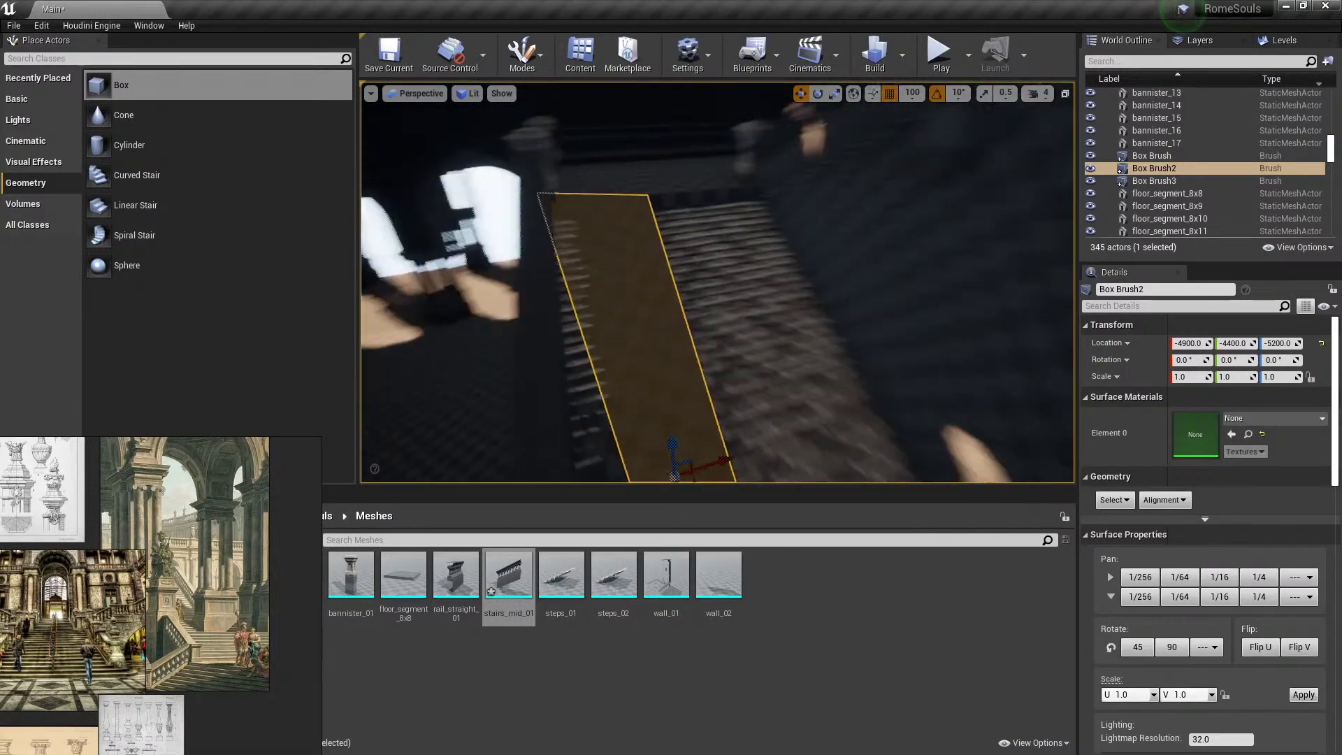
pyautogui.click(734, 263)
pyautogui.moveTo(676, 327); pyautogui.dragTo(699, 272, button='right')
pyautogui.click(699, 267)
pyautogui.hotkey('shift', '5')
pyautogui.click(699, 267)
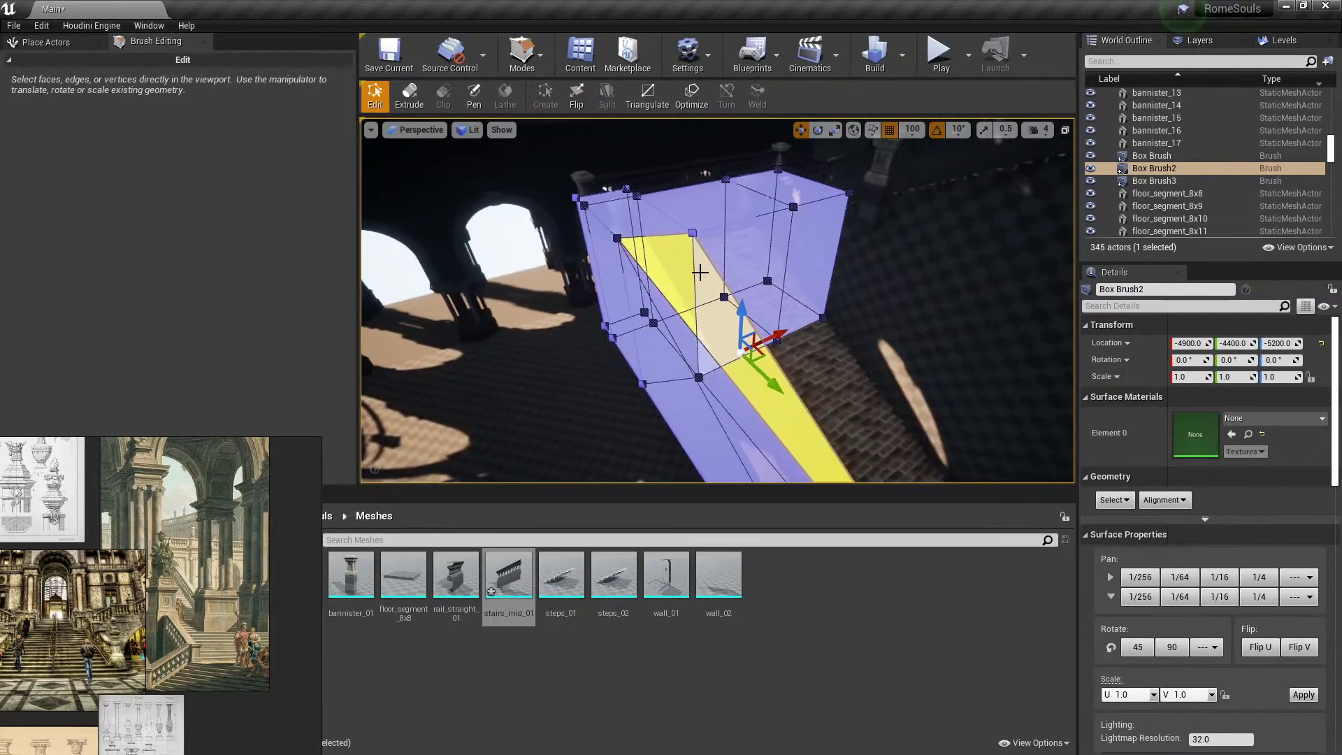
pyautogui.press('Delete')
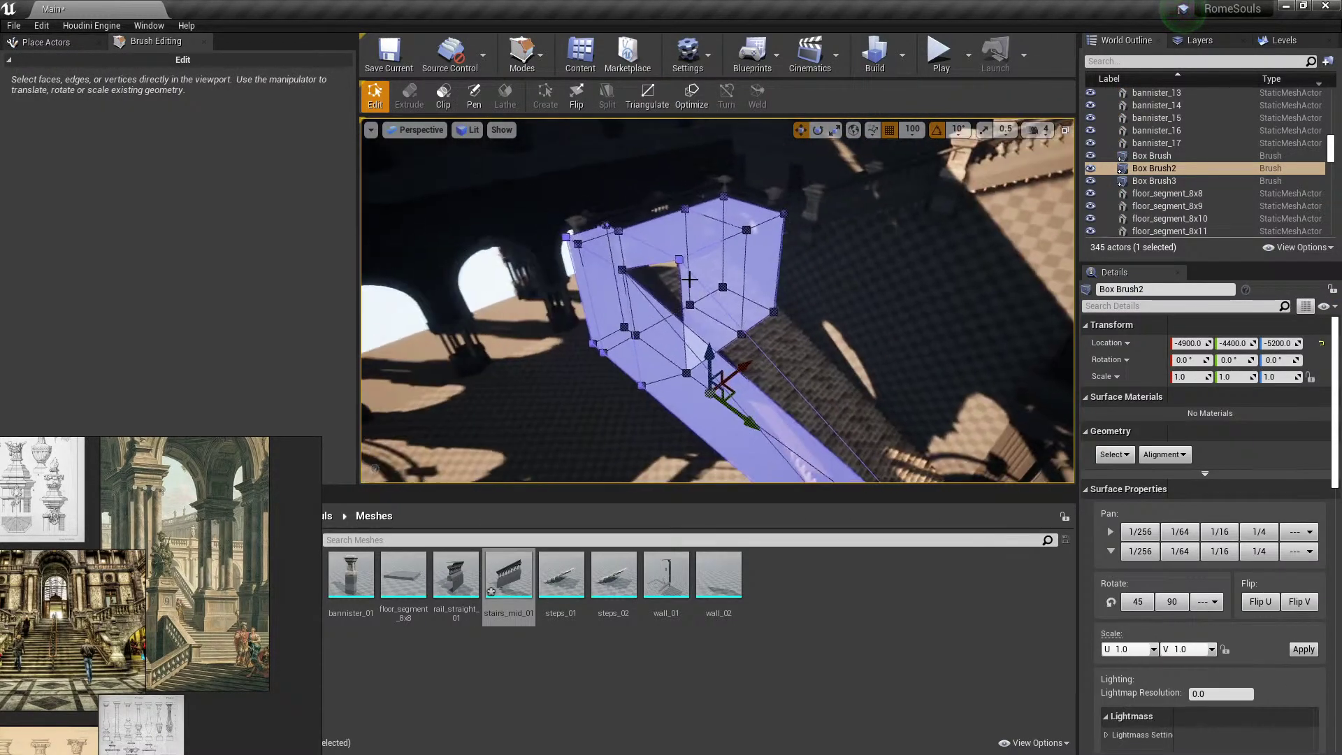
pyautogui.hotkey('shift', '1')
pyautogui.hotkey('ctrl', 'z')
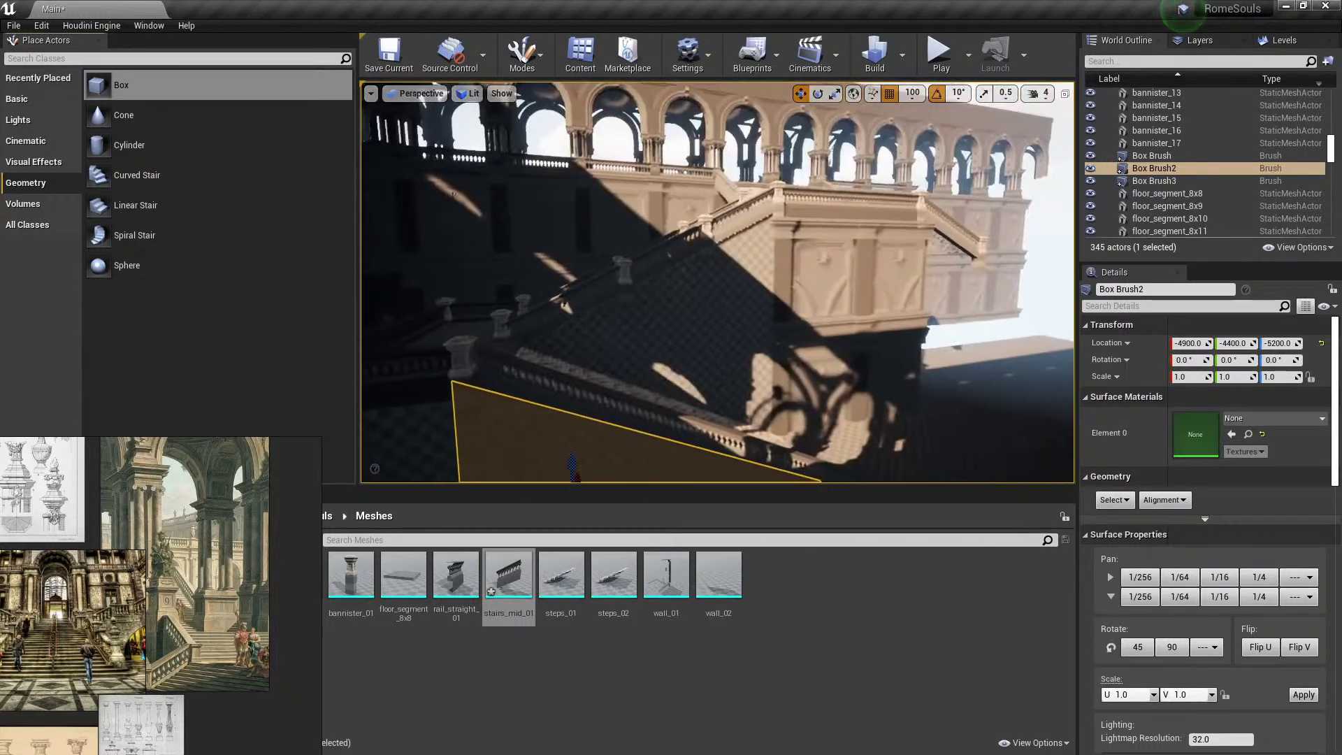
# Examine the faces and vertices of the brush wall beside the lower stairs in brush editing, from the landing end and from above.
pyautogui.moveTo(718, 282)
pyautogui.mouseDown(button='right')
pyautogui.moveTo(727, 265)
pyautogui.moveTo(650, 370)
pyautogui.moveTo(647, 398)
pyautogui.mouseUp(button='right')
pyautogui.hotkey('shift', '5')
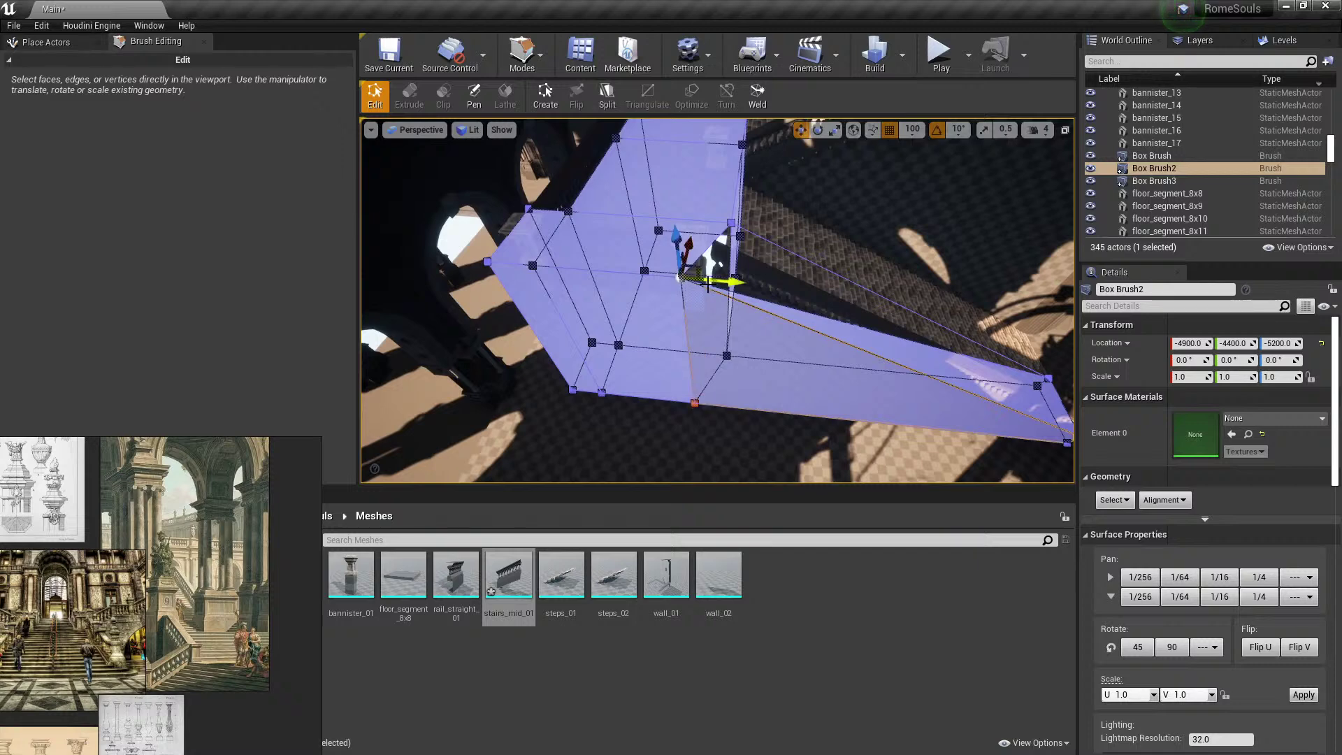
pyautogui.moveTo(707, 284)
pyautogui.mouseDown(button='right')
pyautogui.moveTo(724, 266)
pyautogui.moveTo(748, 297)
pyautogui.moveTo(746, 342)
pyautogui.mouseUp(button='right')
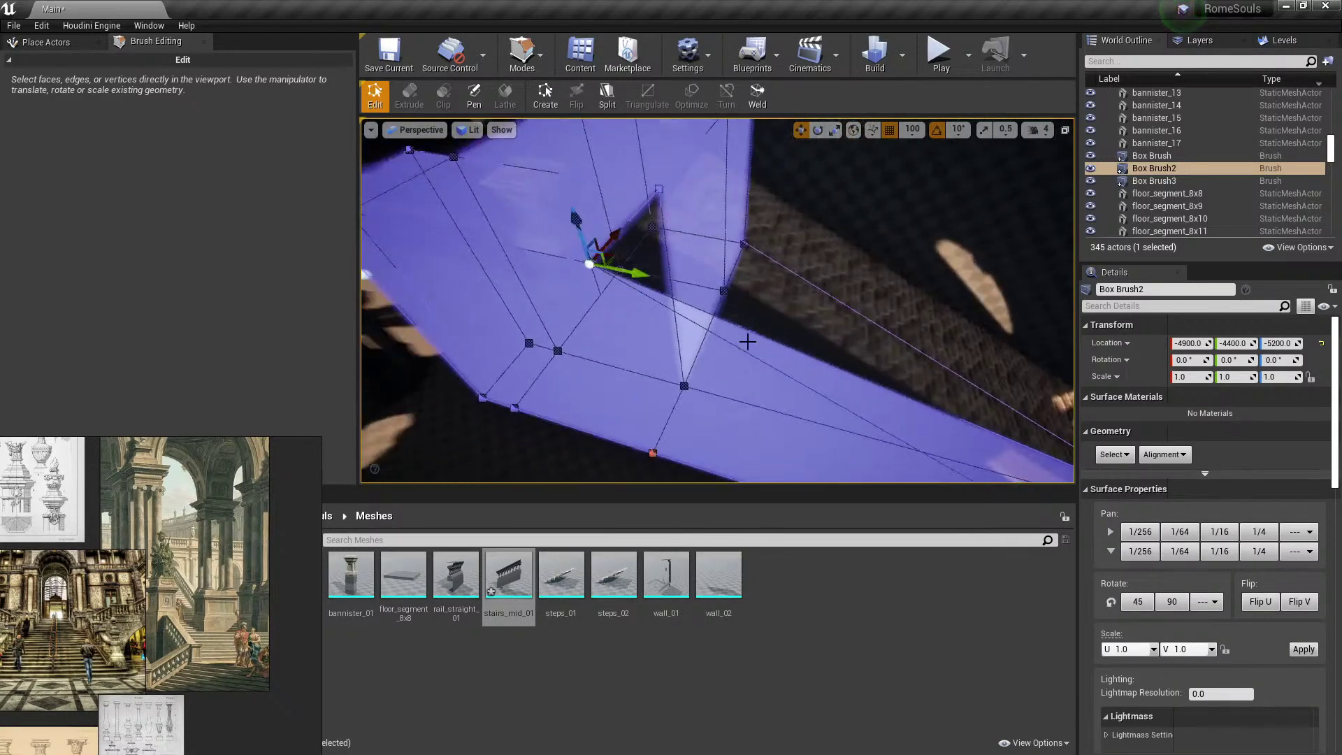
pyautogui.click(672, 228)
pyautogui.moveTo(673, 228); pyautogui.dragTo(639, 225, button='right')
pyautogui.click(632, 330)
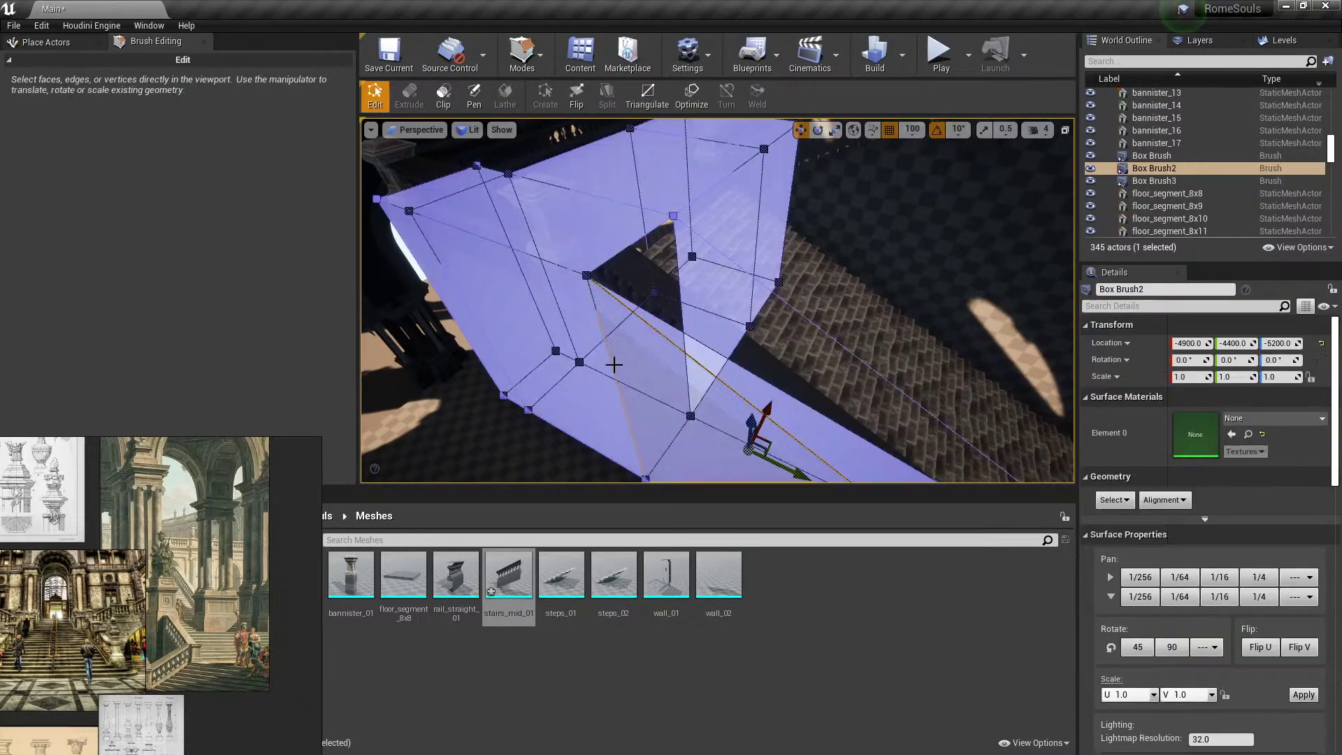
pyautogui.moveTo(615, 363)
pyautogui.mouseDown(button='right')
pyautogui.moveTo(666, 344)
pyautogui.moveTo(639, 346)
pyautogui.moveTo(657, 349)
pyautogui.mouseUp(button='right')
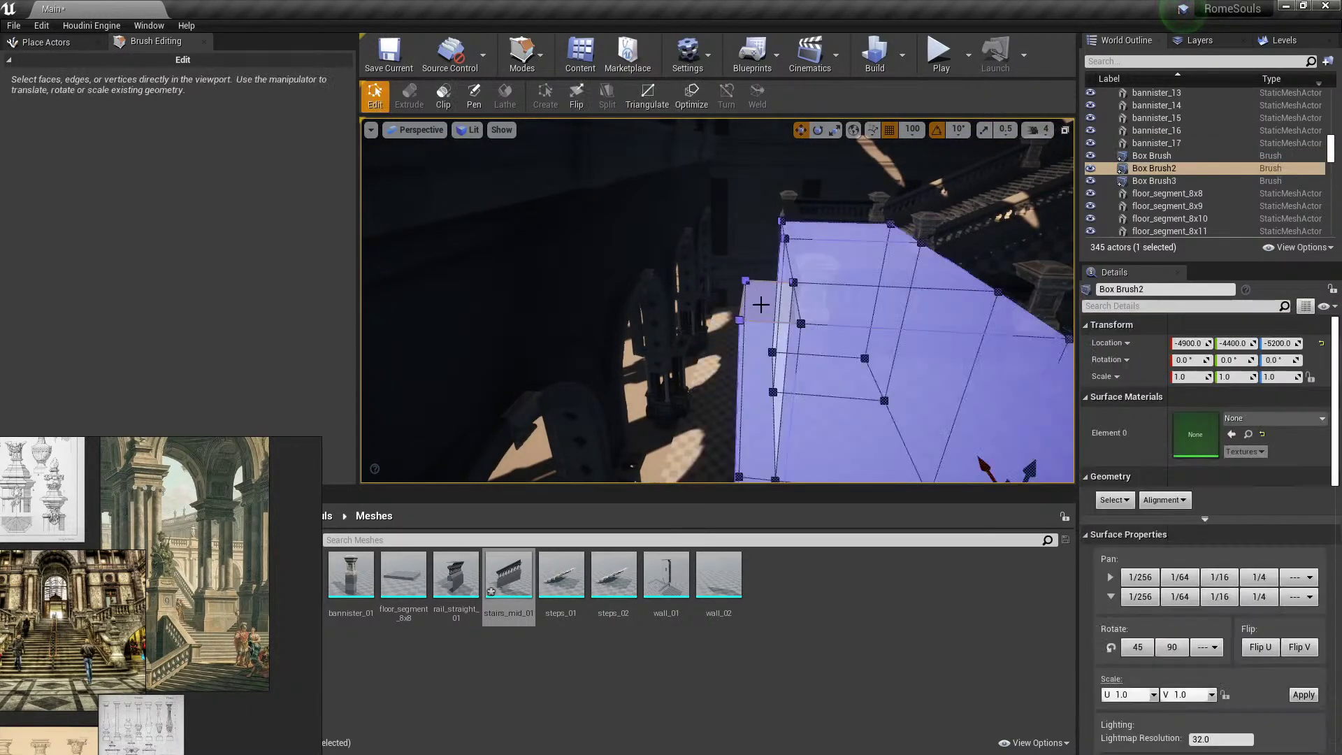
pyautogui.moveTo(781, 336); pyautogui.dragTo(763, 318, button='middle')
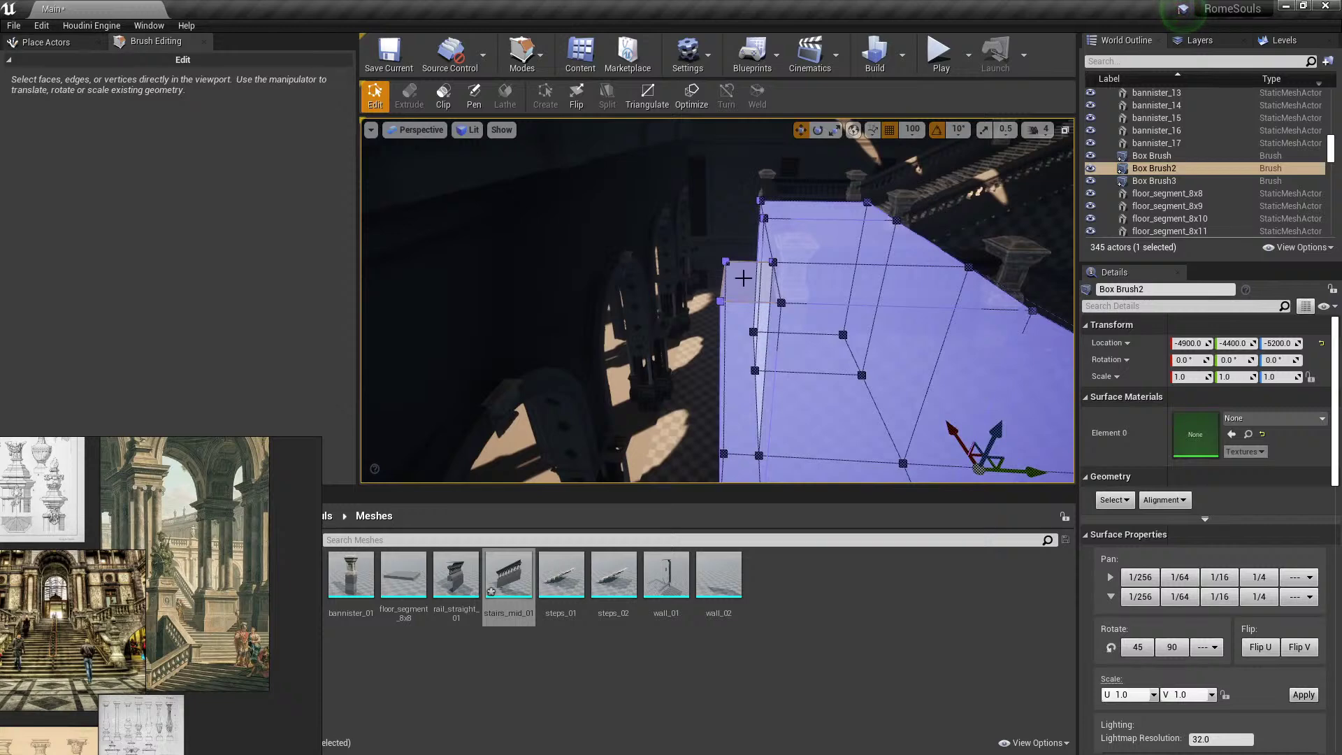
pyautogui.moveTo(744, 272)
pyautogui.mouseDown(button='right')
pyautogui.moveTo(717, 309)
pyautogui.moveTo(749, 306)
pyautogui.moveTo(776, 327)
pyautogui.moveTo(703, 332)
pyautogui.moveTo(734, 351)
pyautogui.moveTo(867, 350)
pyautogui.mouseUp(button='right')
# Delete the narrow faces at the landing end of the brush wall beside the lower stairs.
pyautogui.click(779, 276)
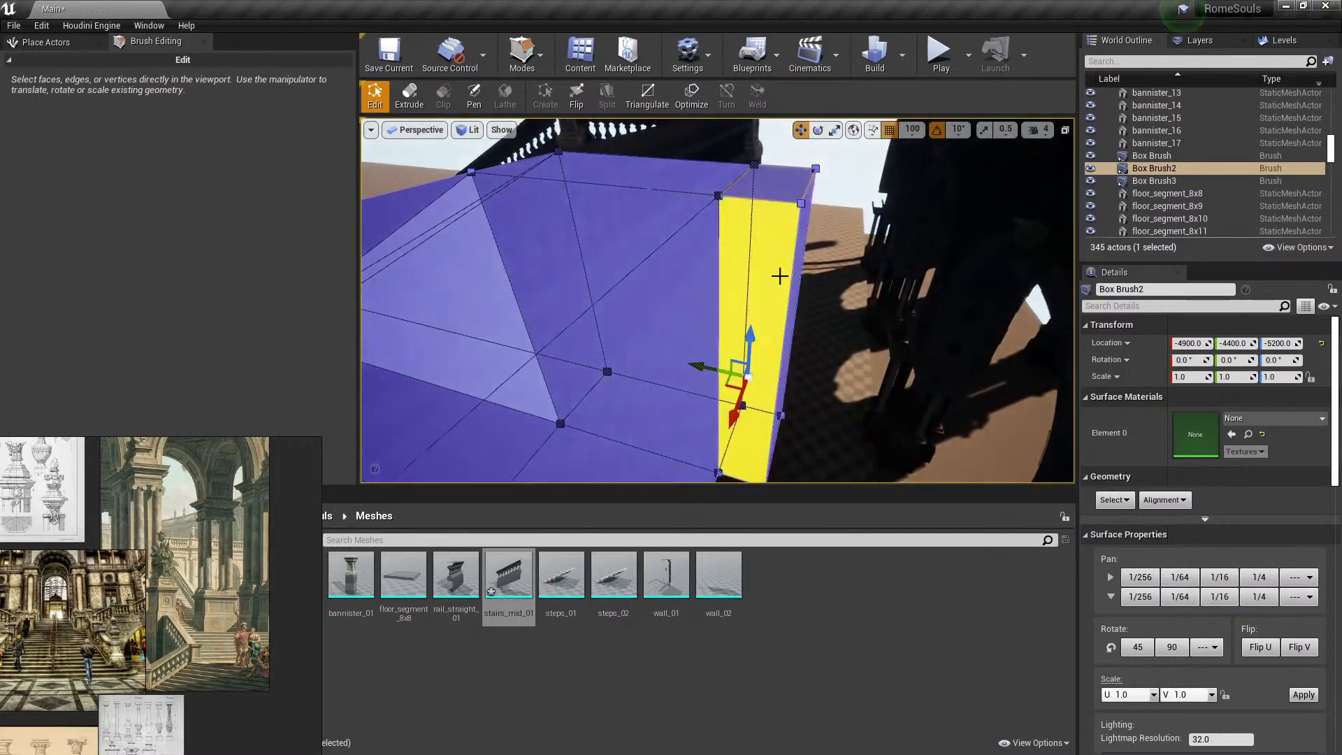
pyautogui.moveTo(779, 275)
pyautogui.mouseDown(button='right')
pyautogui.moveTo(629, 304)
pyautogui.moveTo(774, 288)
pyautogui.moveTo(790, 275)
pyautogui.moveTo(755, 315)
pyautogui.moveTo(762, 325)
pyautogui.moveTo(739, 303)
pyautogui.mouseUp(button='right')
pyautogui.click(742, 300)
pyautogui.click(721, 301)
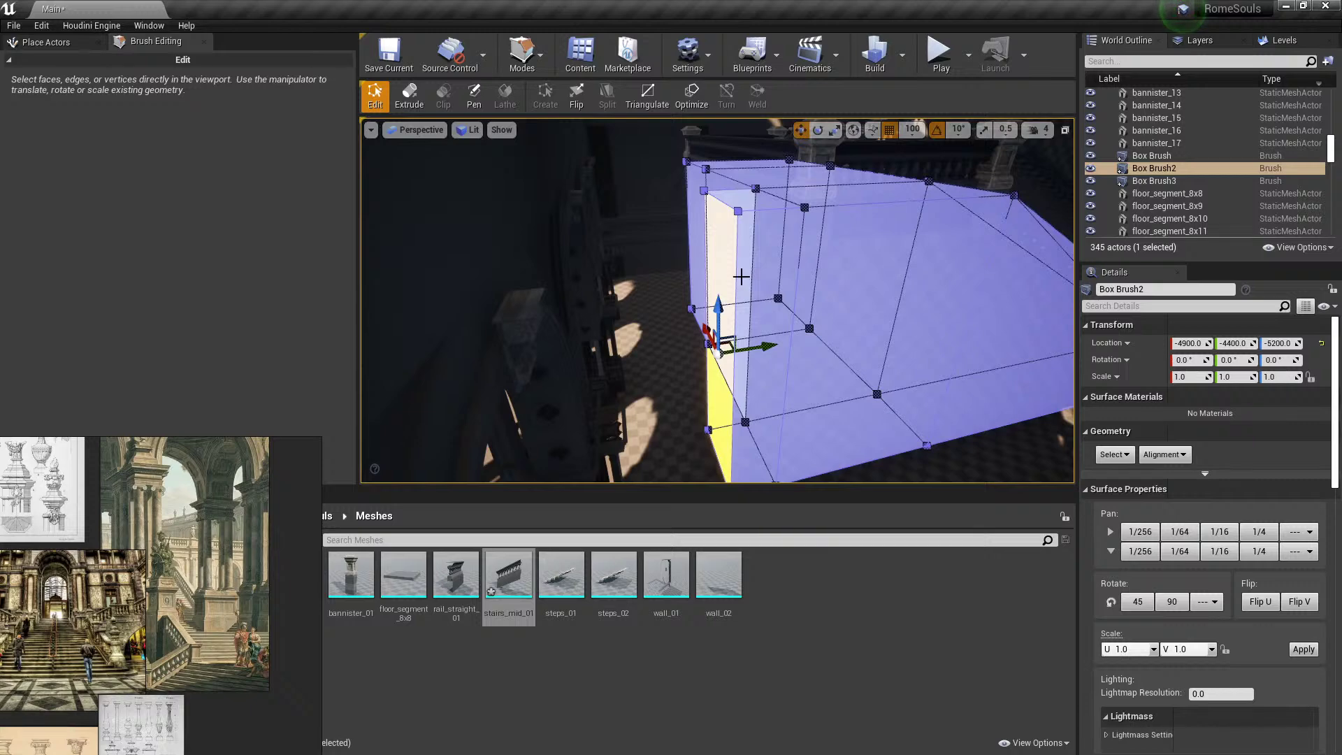
pyautogui.click(742, 277)
pyautogui.press('Delete')
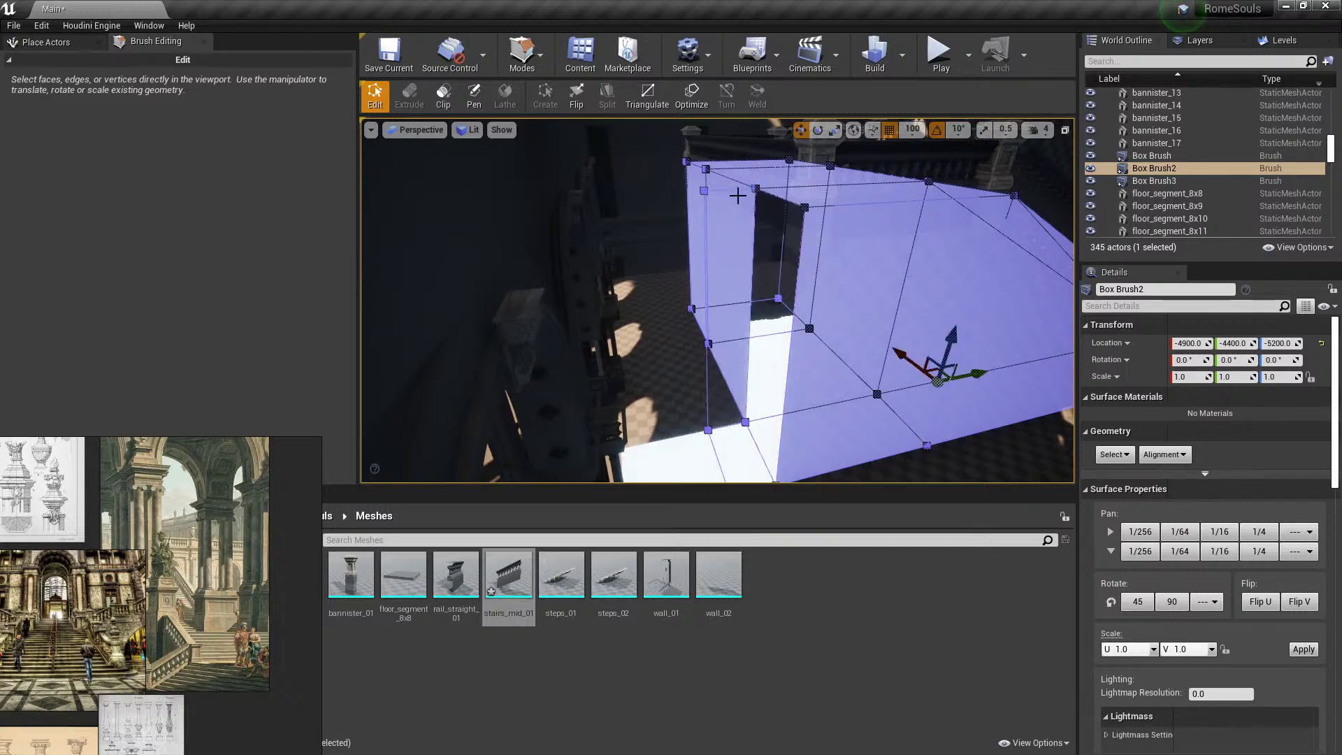
# Check the opening left in the brush wall and undo the face deletions.
pyautogui.moveTo(742, 277)
pyautogui.mouseDown(button='right')
pyautogui.moveTo(755, 328)
pyautogui.moveTo(699, 346)
pyautogui.moveTo(769, 311)
pyautogui.mouseUp(button='right')
pyautogui.click(688, 342)
pyautogui.click(744, 322)
pyautogui.hotkey('ctrl', 'z')
pyautogui.hotkey('ctrl', 'z')
pyautogui.hotkey('ctrl', 'z')
pyautogui.hotkey('ctrl', 'z')
# Leave brush editing and delete the whole brush wall, Box Brush2, beside the lower stairs.
pyautogui.click(845, 266)
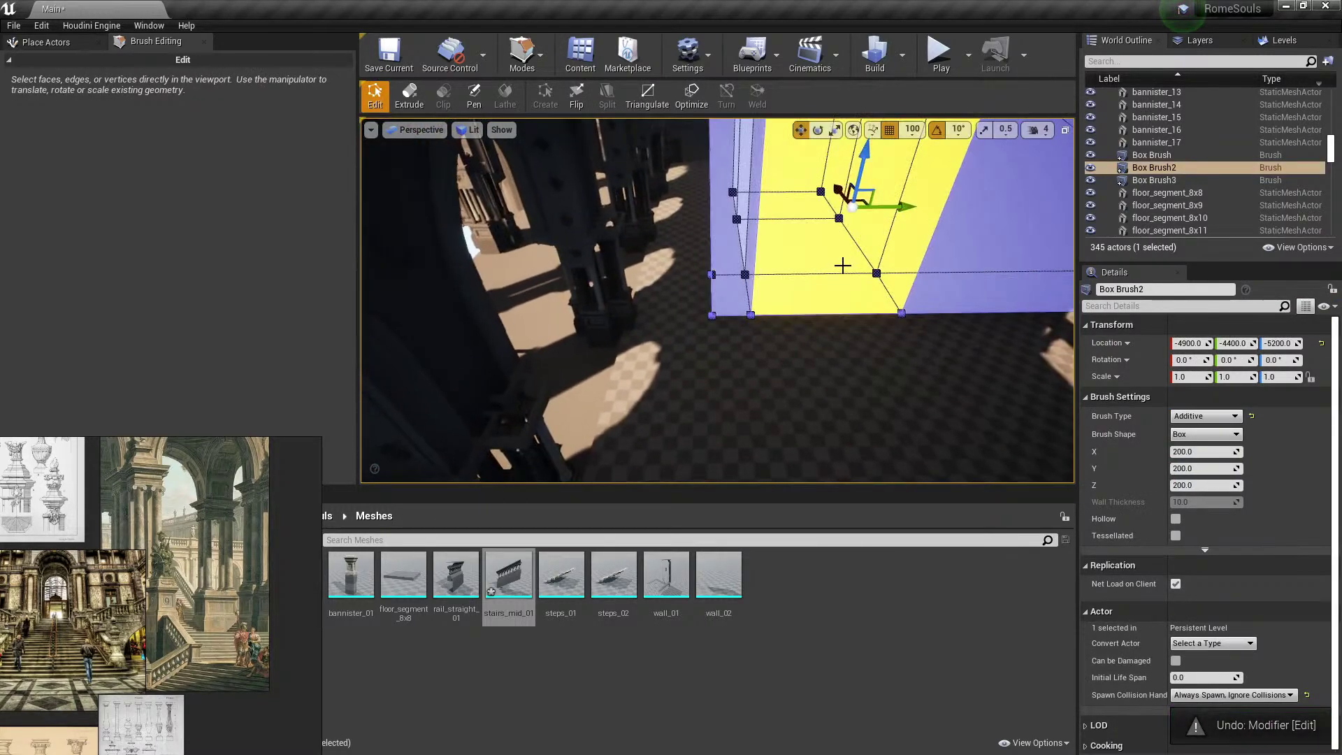
pyautogui.moveTo(845, 266)
pyautogui.mouseDown(button='right')
pyautogui.moveTo(811, 228)
pyautogui.moveTo(801, 234)
pyautogui.mouseUp(button='right')
pyautogui.hotkey('shift', '1')
pyautogui.click(829, 245)
pyautogui.press('Delete')
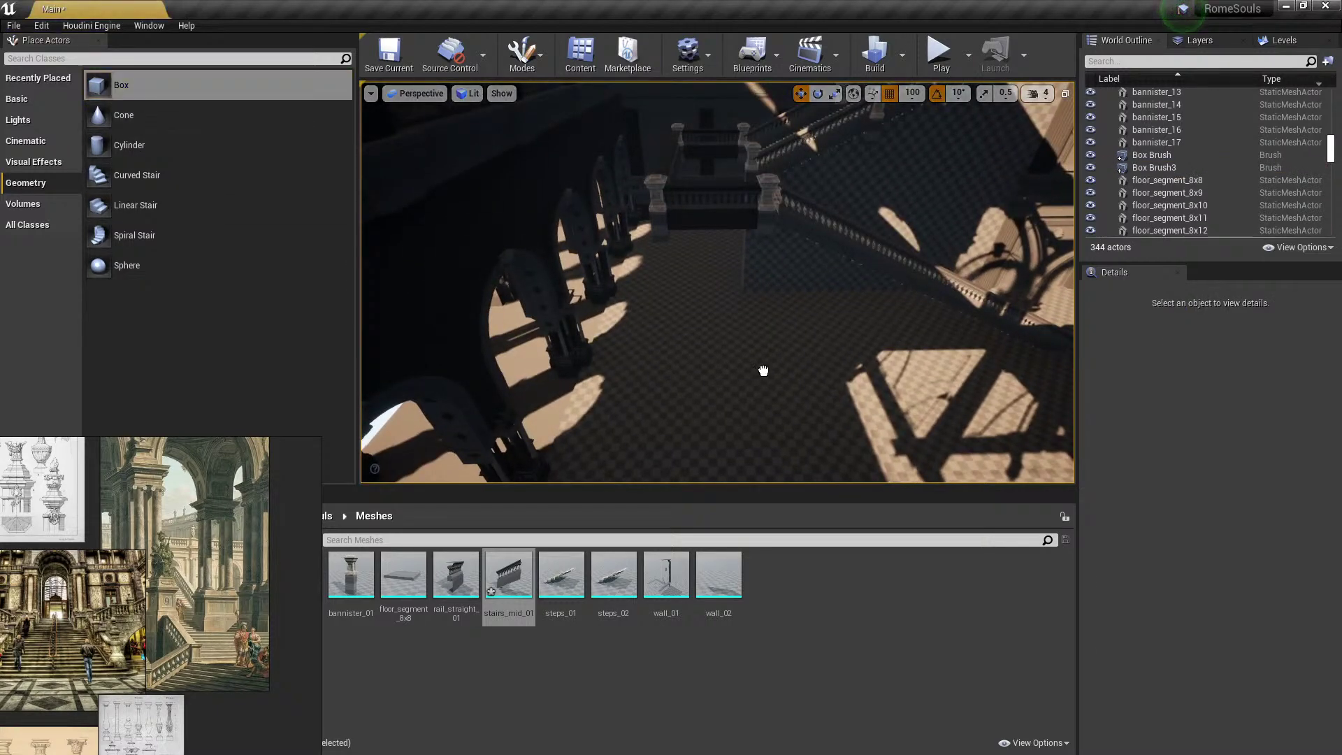
# Place a new additive box brush on the courtyard floor near the landing at X -4600, Y -6000, Z -5300.
pyautogui.moveTo(763, 371); pyautogui.dragTo(760, 368)
pyautogui.moveTo(737, 342); pyautogui.dragTo(731, 342, button='right')
pyautogui.moveTo(713, 250); pyautogui.dragTo(706, 247, button='right')
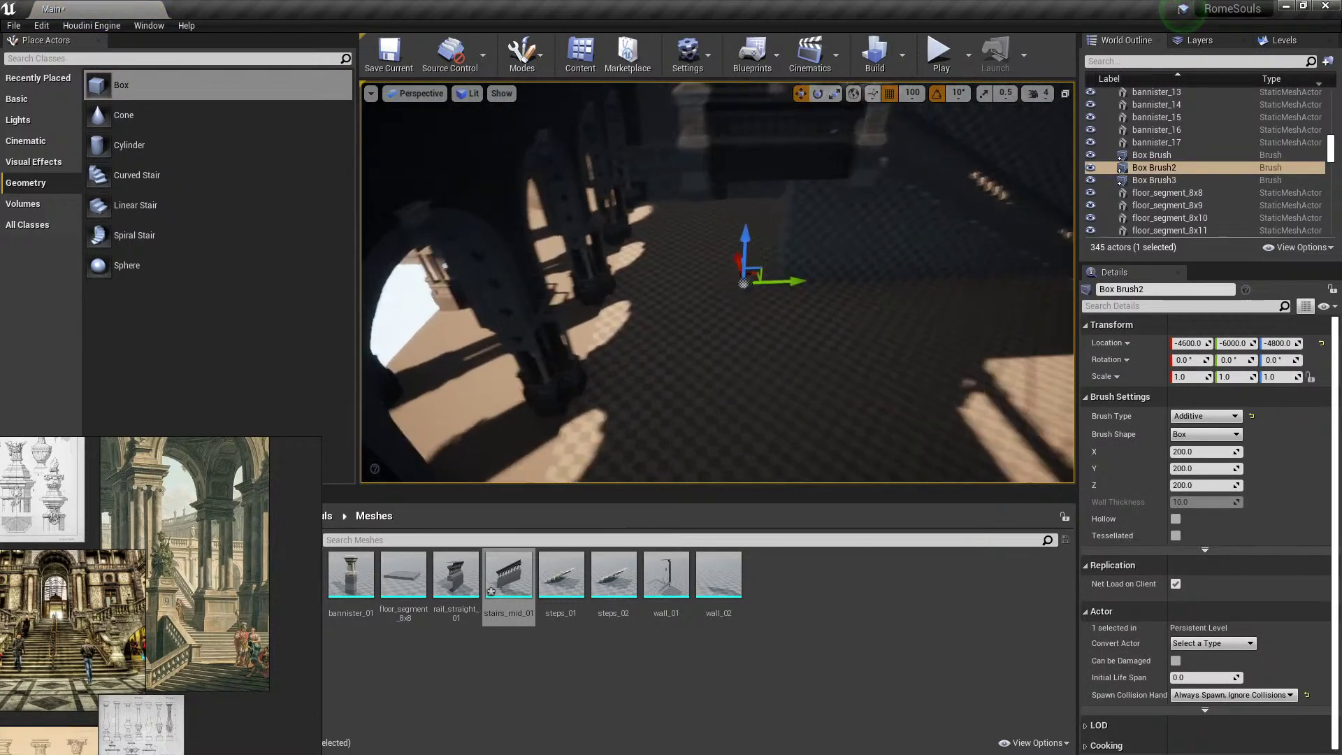
pyautogui.moveTo(763, 370)
pyautogui.mouseDown(button='right')
pyautogui.moveTo(808, 235)
pyautogui.moveTo(799, 301)
pyautogui.mouseUp(button='right')
# In brush editing, raise the new box's top face toward the landing and pull its side face outward along the Y axis.
pyautogui.hotkey('shift', '5')
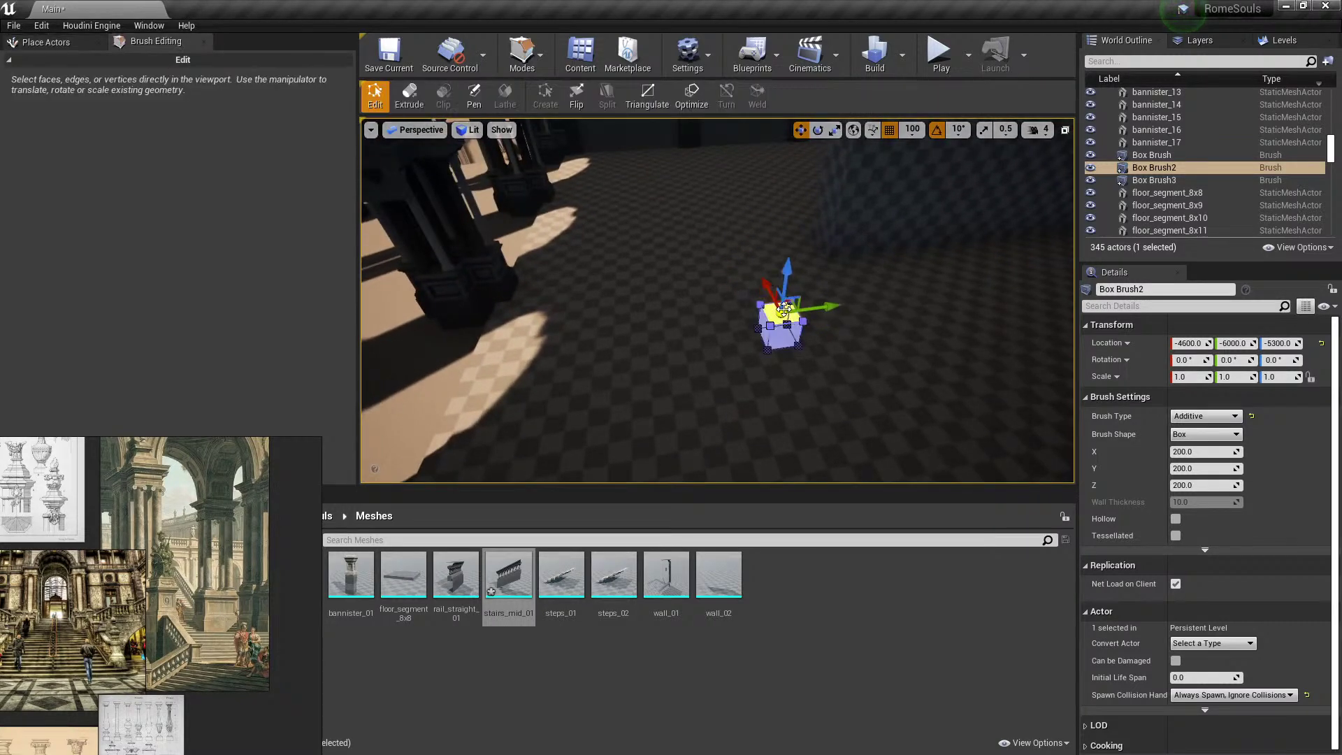
pyautogui.moveTo(784, 393); pyautogui.dragTo(784, 394, button='right')
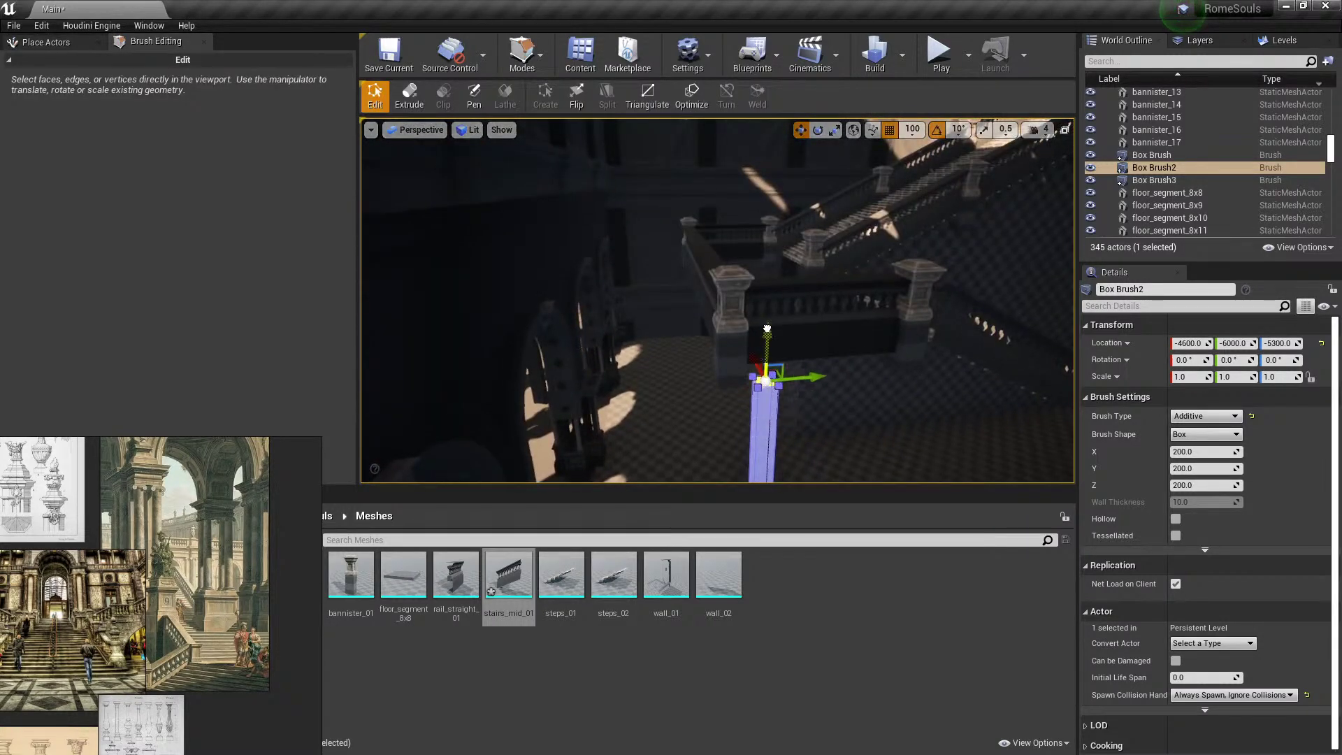
pyautogui.moveTo(767, 328); pyautogui.dragTo(776, 315, button='right')
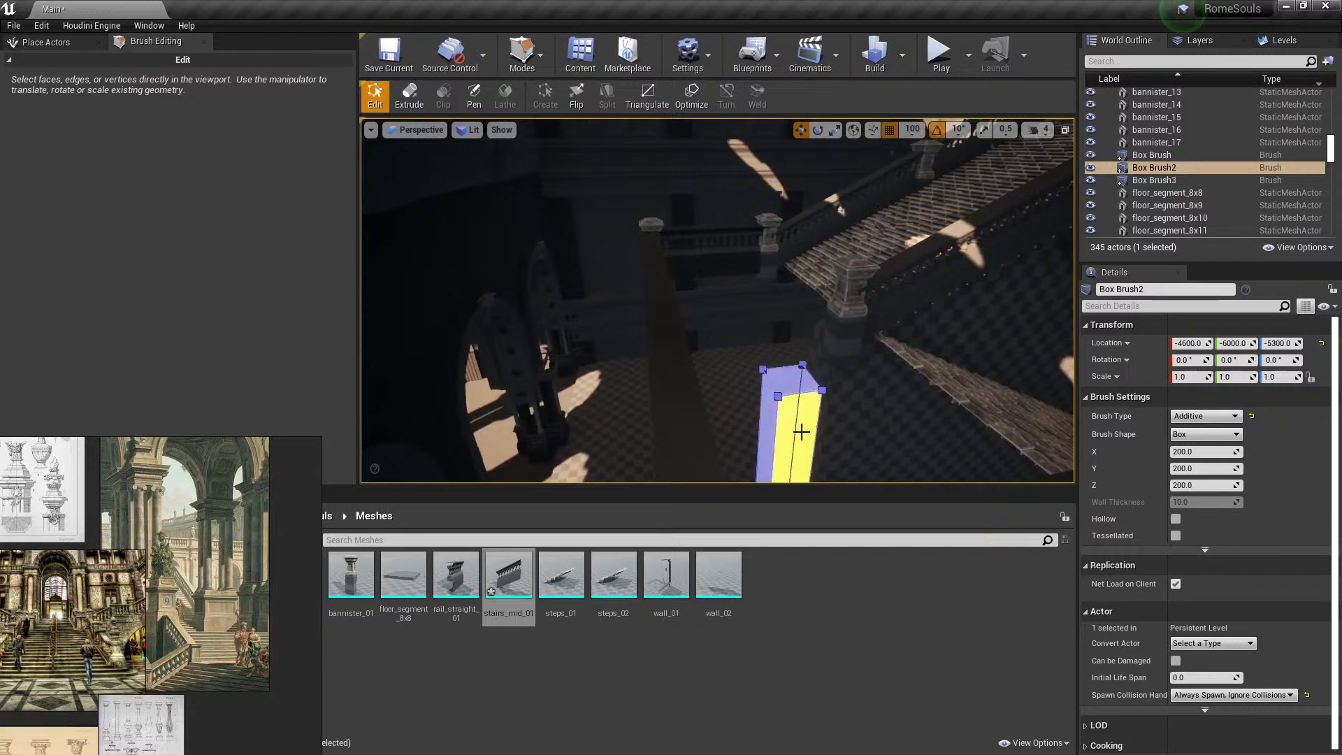
pyautogui.moveTo(801, 432)
pyautogui.mouseDown(button='right')
pyautogui.moveTo(764, 417)
pyautogui.moveTo(773, 444)
pyautogui.moveTo(773, 383)
pyautogui.moveTo(713, 377)
pyautogui.moveTo(727, 302)
pyautogui.moveTo(685, 312)
pyautogui.moveTo(647, 293)
pyautogui.moveTo(666, 358)
pyautogui.mouseUp(button='right')
pyautogui.click(646, 296)
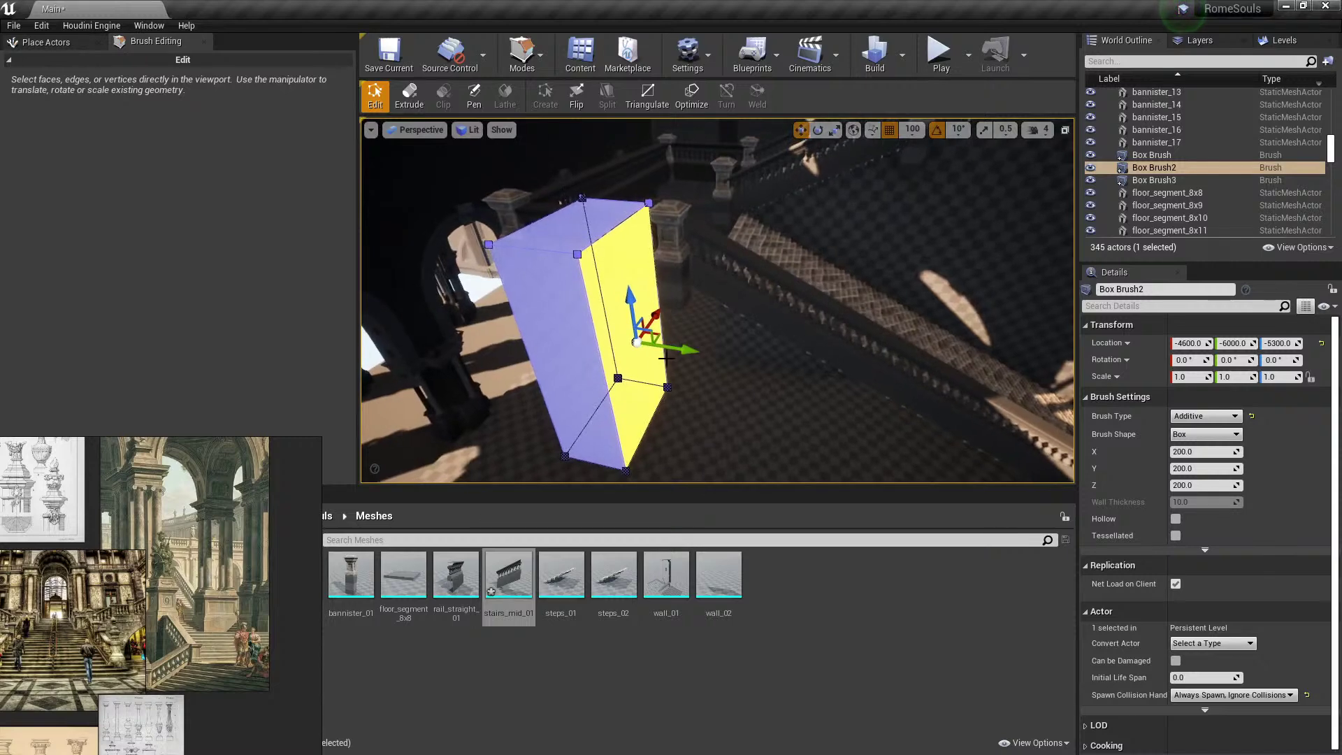
pyautogui.moveTo(688, 350); pyautogui.dragTo(775, 367)
# Select faces on the opposite sides of the new box brush and undo the last changes.
pyautogui.moveTo(738, 323)
pyautogui.mouseDown(button='right')
pyautogui.moveTo(643, 318)
pyautogui.moveTo(597, 350)
pyautogui.mouseUp(button='right')
pyautogui.click(492, 338)
pyautogui.moveTo(492, 338); pyautogui.dragTo(545, 360, button='right')
pyautogui.click(590, 376)
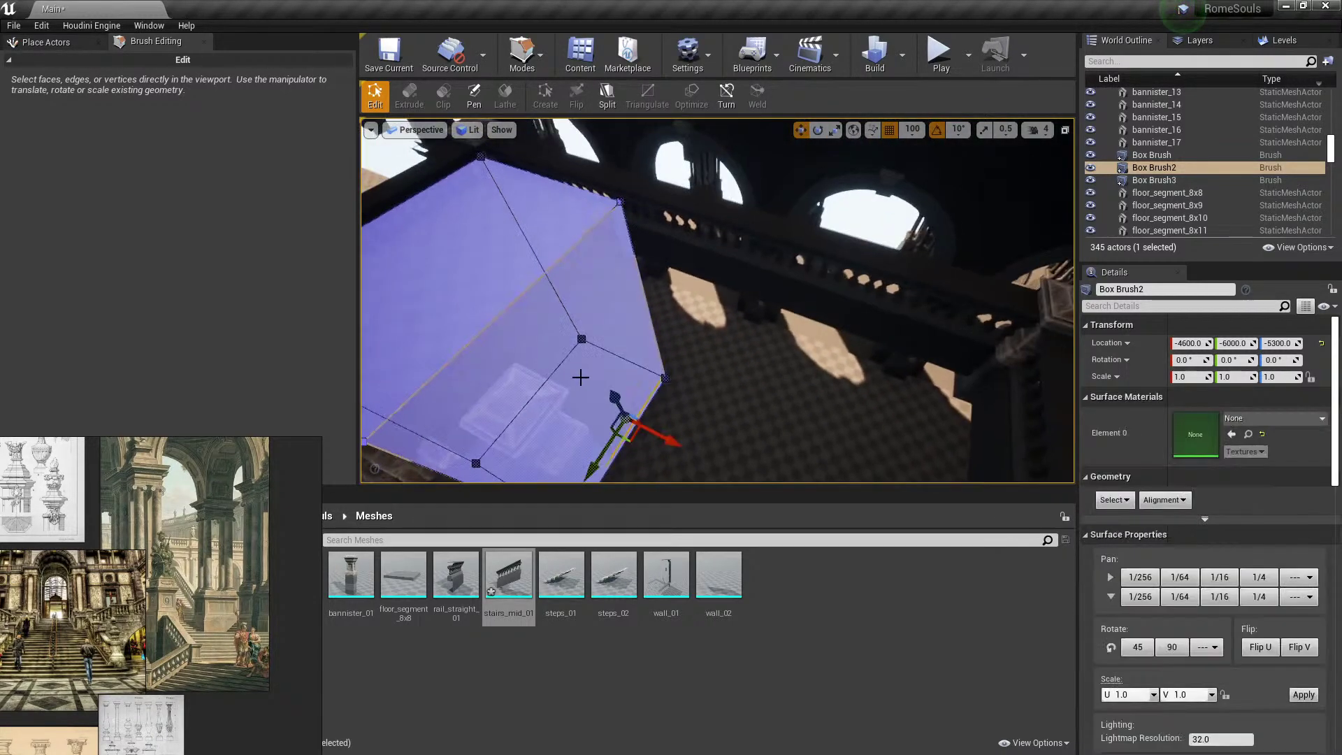
pyautogui.hotkey('ctrl', 'z')
pyautogui.hotkey('ctrl', 'z')
pyautogui.hotkey('ctrl', 'z')
pyautogui.hotkey('ctrl', 'z')
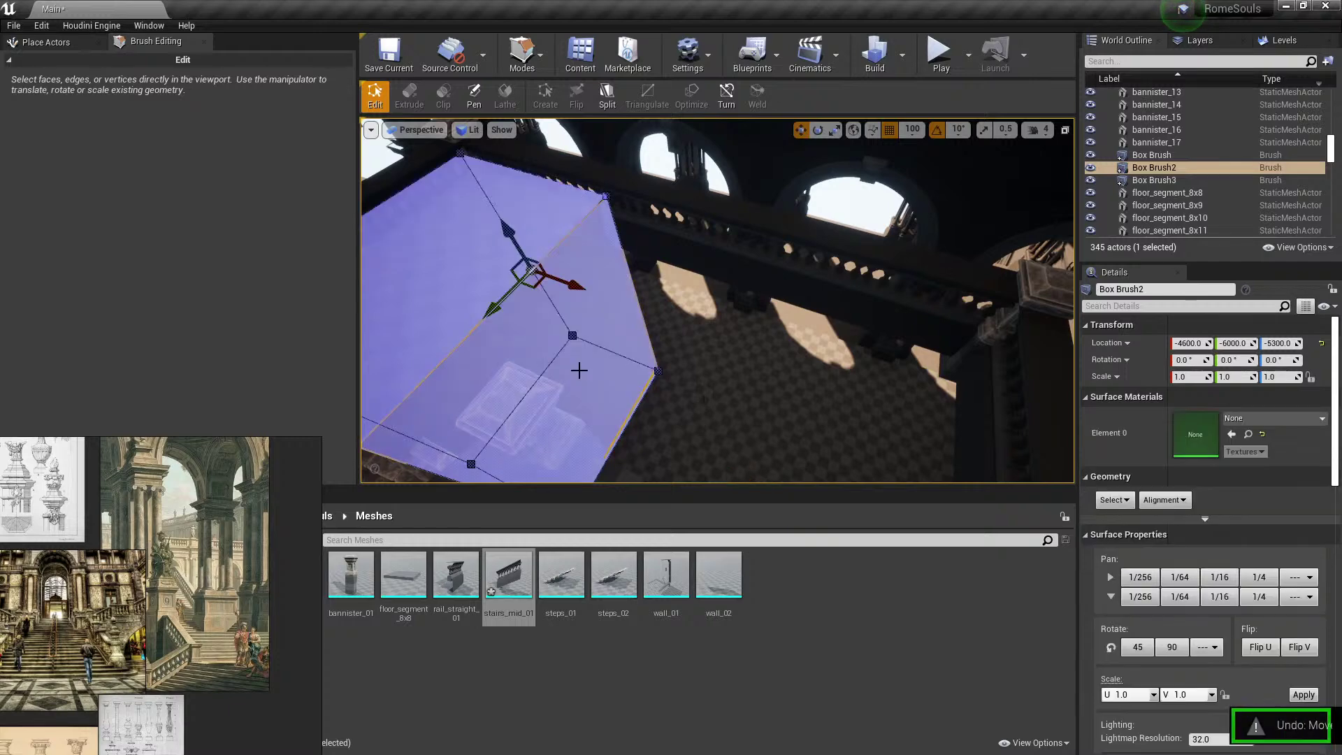
# Lower the box brush's top face along the Z axis with grid snapping off so that it fits under the landing.
pyautogui.moveTo(759, 436)
pyautogui.mouseDown(button='right')
pyautogui.moveTo(837, 418)
pyautogui.moveTo(758, 457)
pyautogui.moveTo(760, 349)
pyautogui.moveTo(669, 257)
pyautogui.mouseUp(button='right')
pyautogui.click(669, 257)
pyautogui.click(632, 312)
pyautogui.moveTo(632, 312); pyautogui.dragTo(719, 210, button='right')
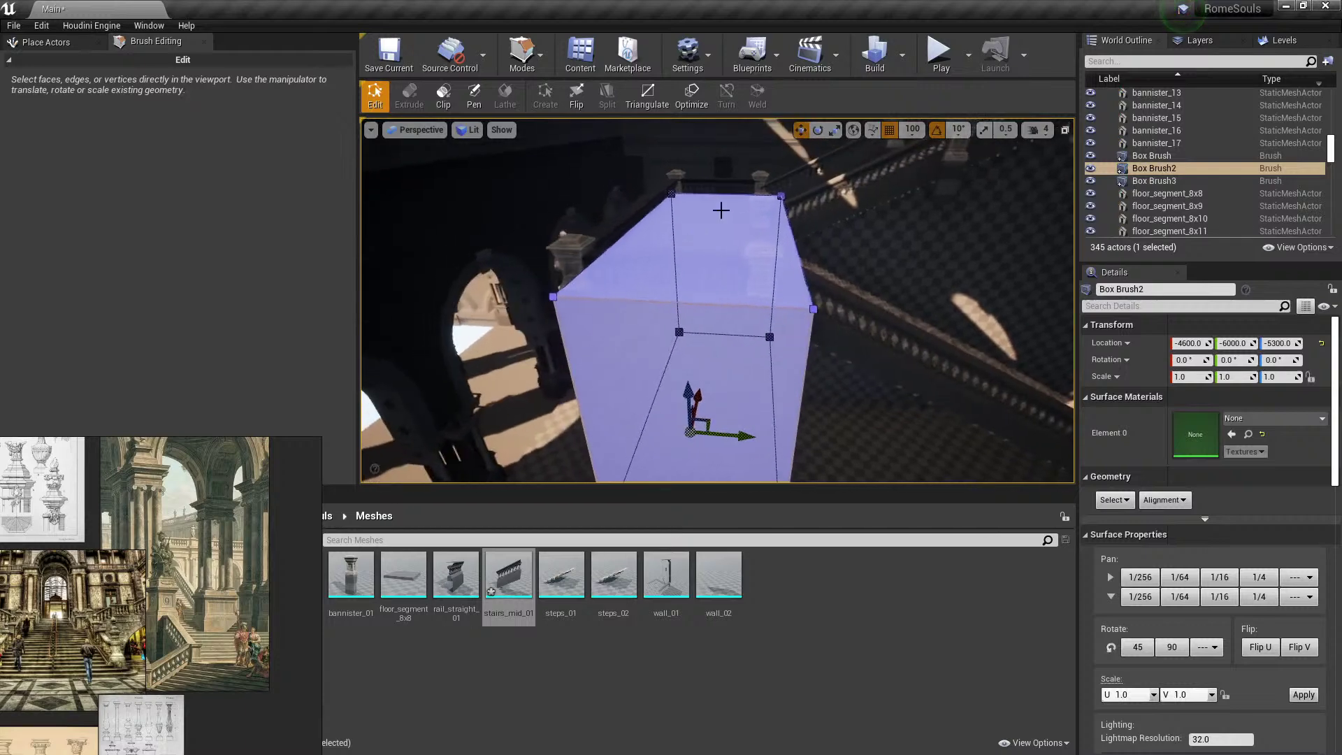
pyautogui.click(719, 211)
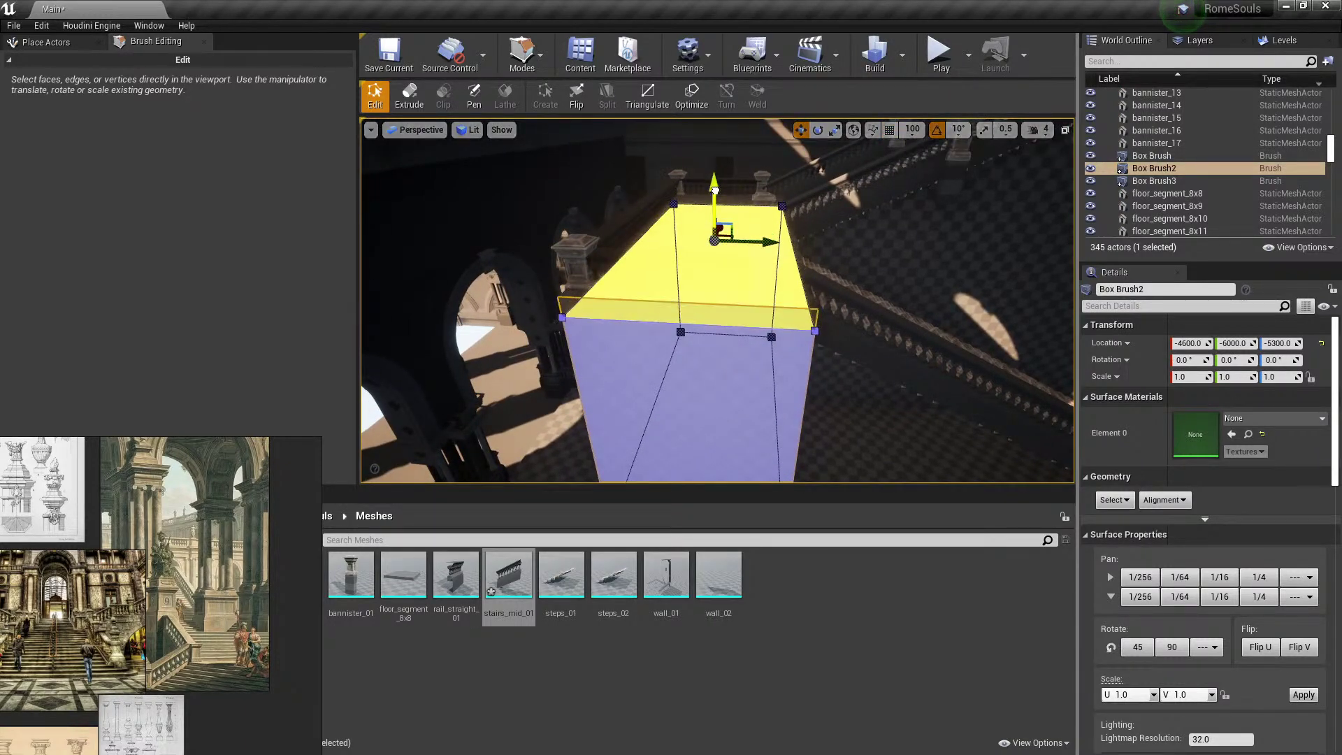
pyautogui.moveTo(714, 190); pyautogui.dragTo(715, 192)
pyautogui.moveTo(715, 192)
pyautogui.mouseDown(button='right')
pyautogui.moveTo(675, 213)
pyautogui.moveTo(701, 231)
pyautogui.mouseUp(button='right')
pyautogui.click(791, 384)
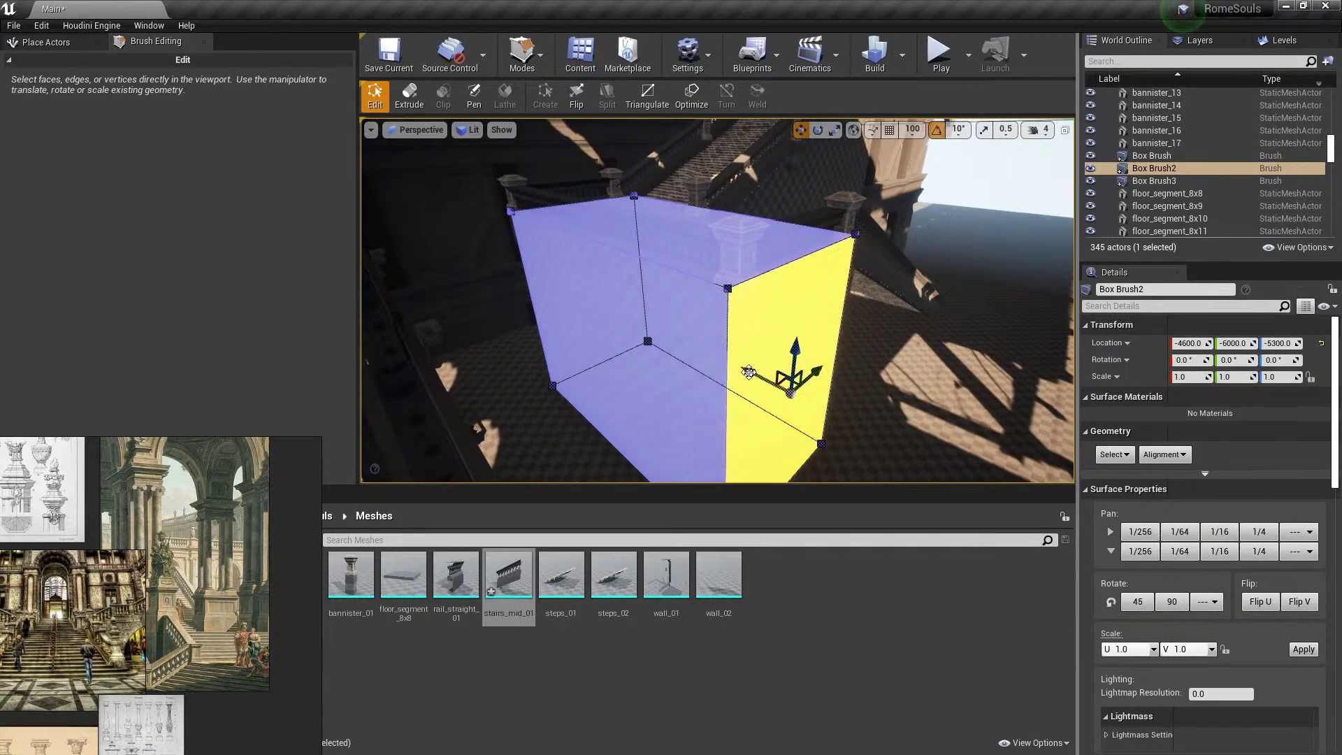
pyautogui.click(675, 229)
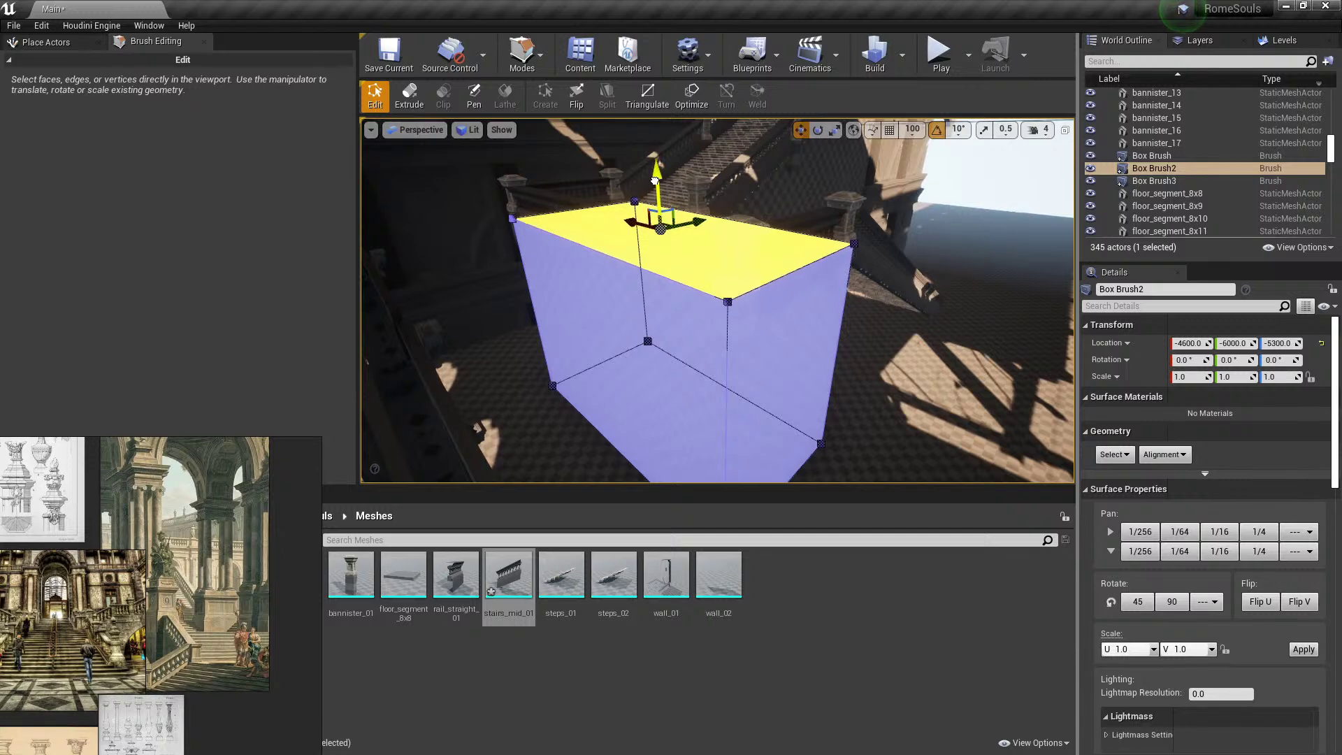
# Leave brush editing and examine how the wall block fits beneath the landing's balustrade and corner pillars.
pyautogui.hotkey('shift', '1')
pyautogui.moveTo(657, 210); pyautogui.dragTo(682, 210, button='right')
pyautogui.click(688, 308)
pyautogui.moveTo(689, 308)
pyautogui.mouseDown(button='right')
pyautogui.moveTo(675, 304)
pyautogui.moveTo(699, 325)
pyautogui.moveTo(665, 308)
pyautogui.moveTo(682, 304)
pyautogui.mouseUp(button='right')
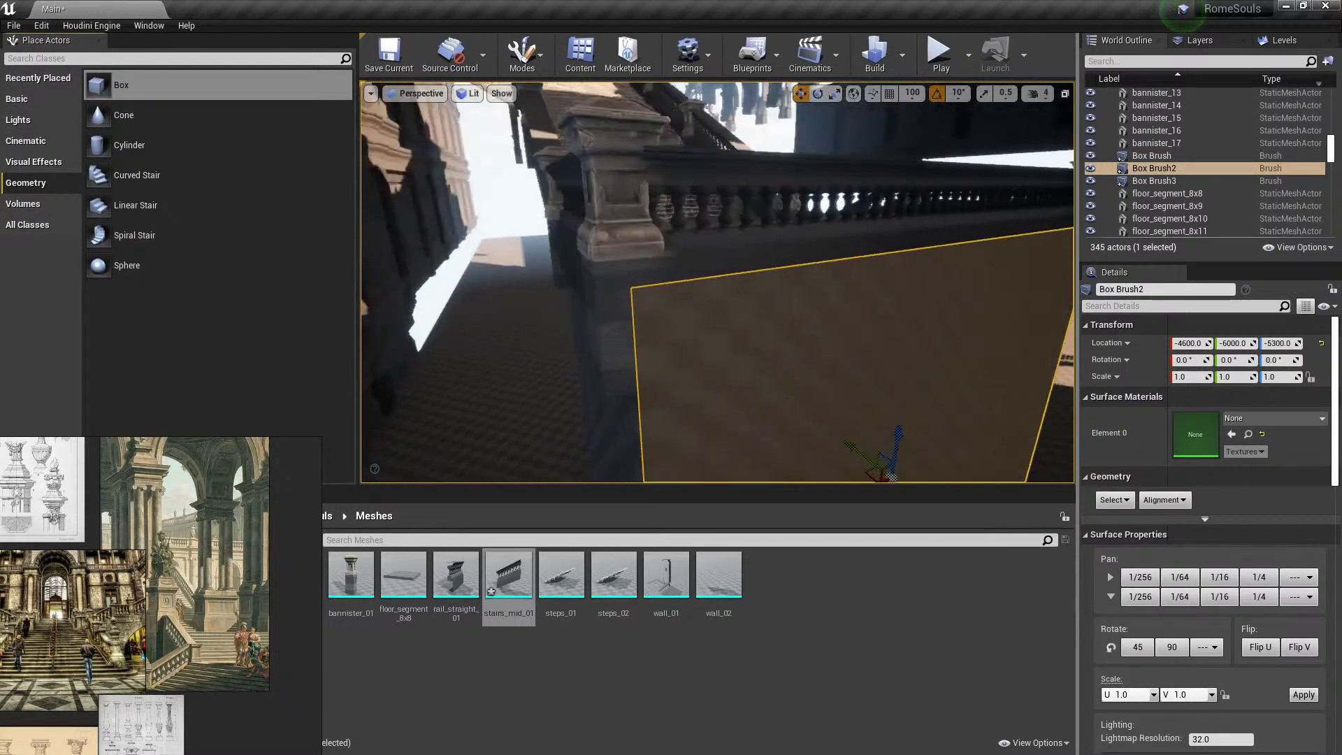
pyautogui.moveTo(695, 241)
pyautogui.mouseDown(button='right')
pyautogui.moveTo(727, 258)
pyautogui.moveTo(699, 280)
pyautogui.mouseUp(button='right')
pyautogui.click(646, 379)
pyautogui.moveTo(653, 363); pyautogui.dragTo(629, 364, button='right')
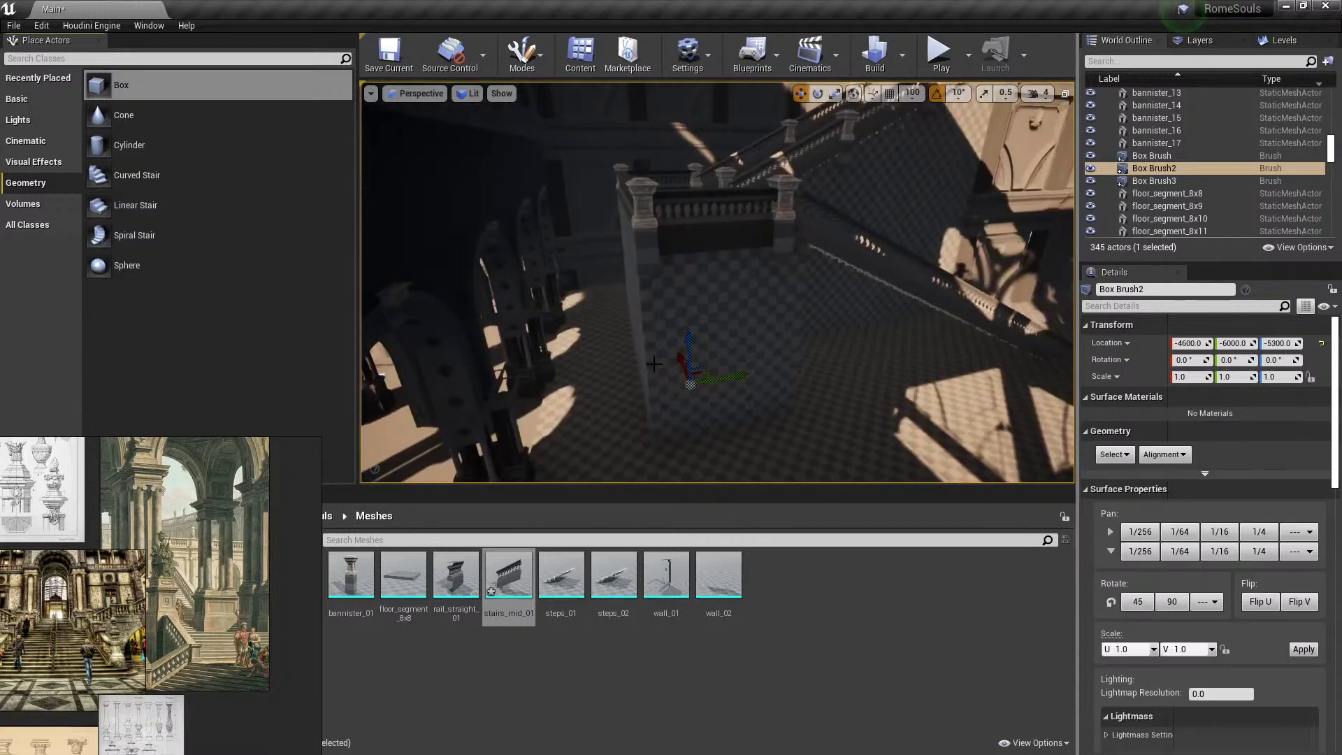
# Move the wall block's stair-side face slightly inward along the Y axis in brush editing to line up with the corner pillar.
pyautogui.click(749, 330)
pyautogui.moveTo(749, 329)
pyautogui.mouseDown(button='right')
pyautogui.moveTo(872, 305)
pyautogui.moveTo(810, 307)
pyautogui.moveTo(769, 335)
pyautogui.moveTo(784, 340)
pyautogui.mouseUp(button='right')
pyautogui.hotkey('shift', '5')
pyautogui.click(786, 328)
pyautogui.moveTo(789, 318); pyautogui.dragTo(779, 316)
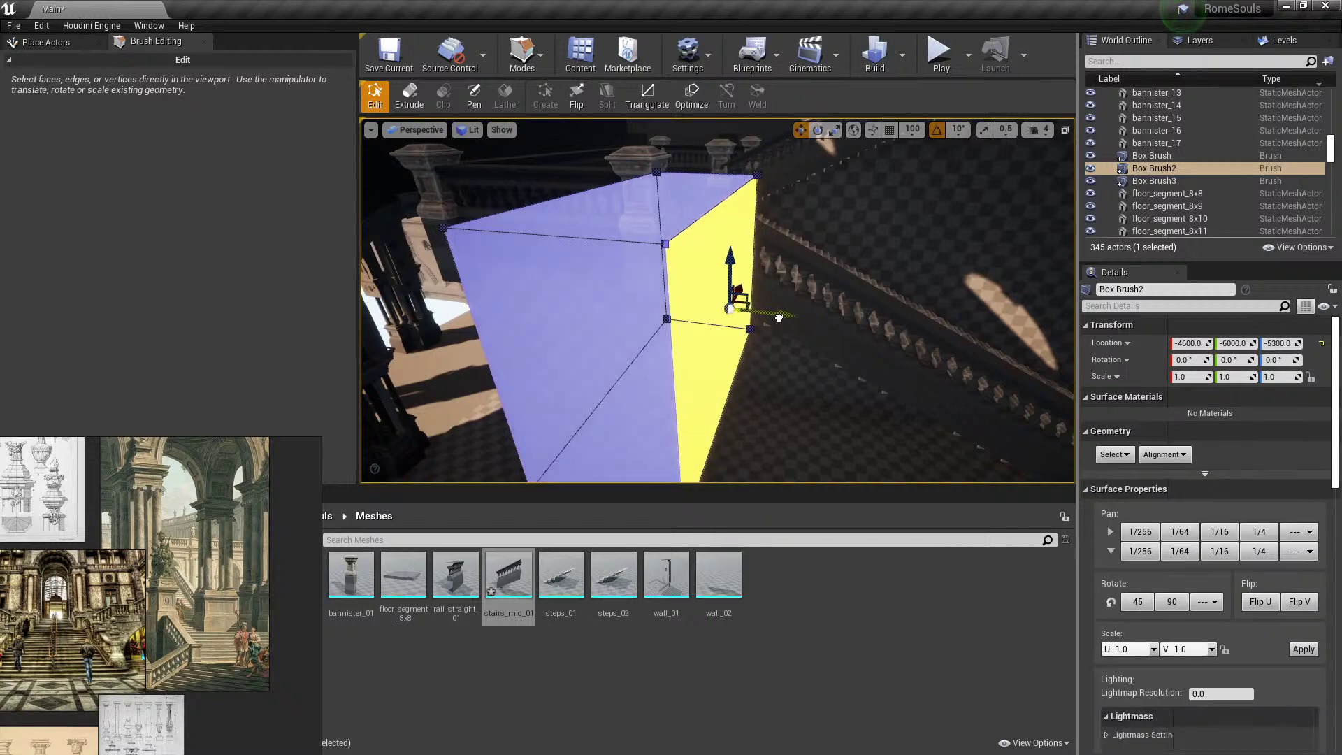
pyautogui.moveTo(772, 314); pyautogui.dragTo(748, 308, button='right')
# Leave brush editing and duplicate the wall block along the Y axis to about -4752, beside the lower stairs.
pyautogui.hotkey('shift', '1')
pyautogui.click(790, 342)
pyautogui.click(749, 370)
pyautogui.moveTo(751, 375); pyautogui.dragTo(727, 369, button='right')
pyautogui.keyDown('alt'); pyautogui.moveTo(741, 397); pyautogui.dragTo(744, 397); pyautogui.keyUp('alt')
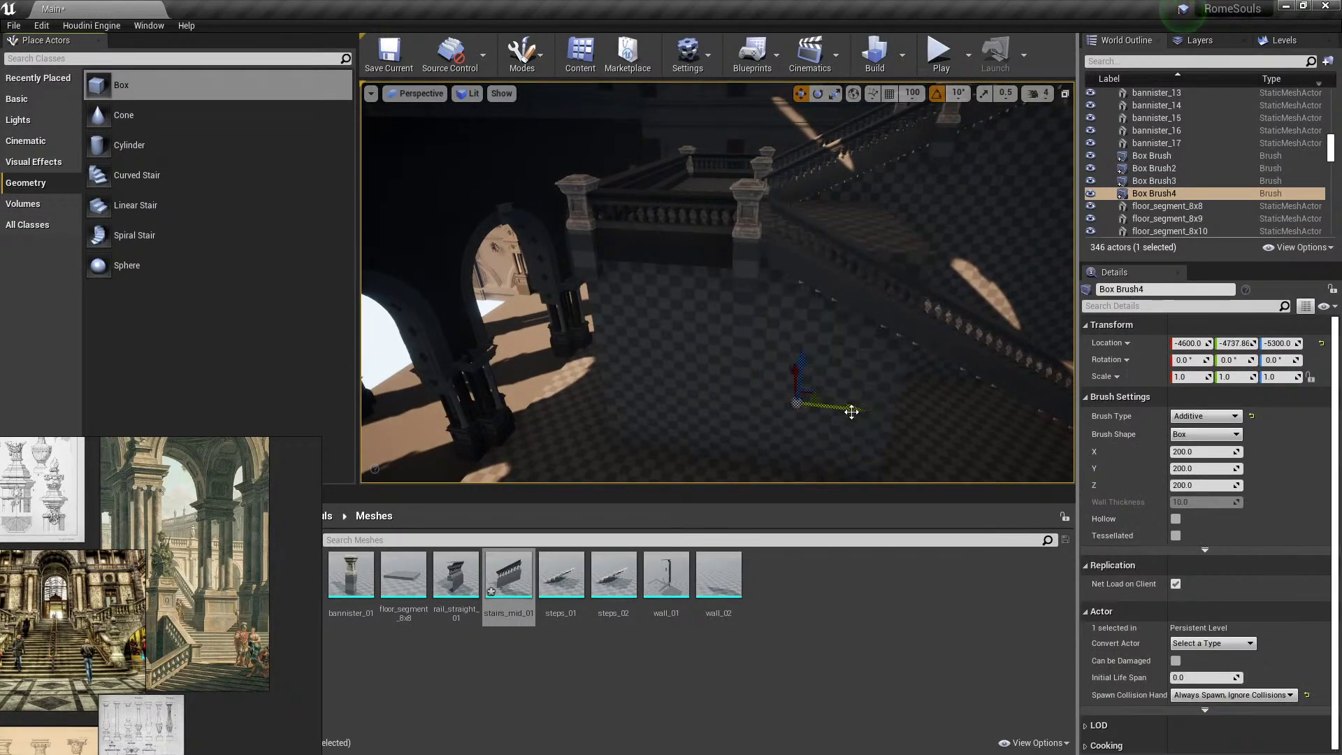
pyautogui.moveTo(863, 404); pyautogui.dragTo(854, 401)
# Start brush editing and select the duplicated wall block, Box Brush4, beside the lower stairs.
pyautogui.moveTo(853, 401); pyautogui.dragTo(882, 402, button='right')
pyautogui.hotkey('shift', '5')
pyautogui.click(806, 277)
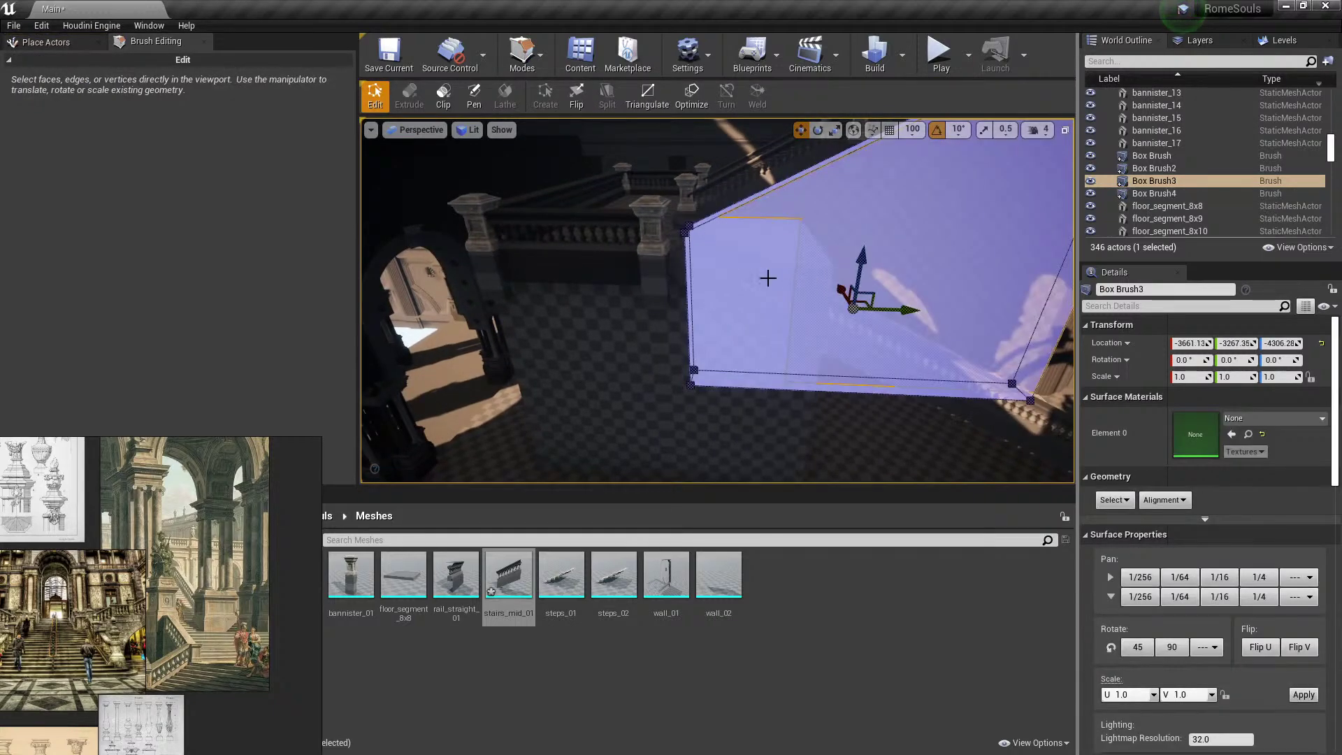
pyautogui.click(744, 426)
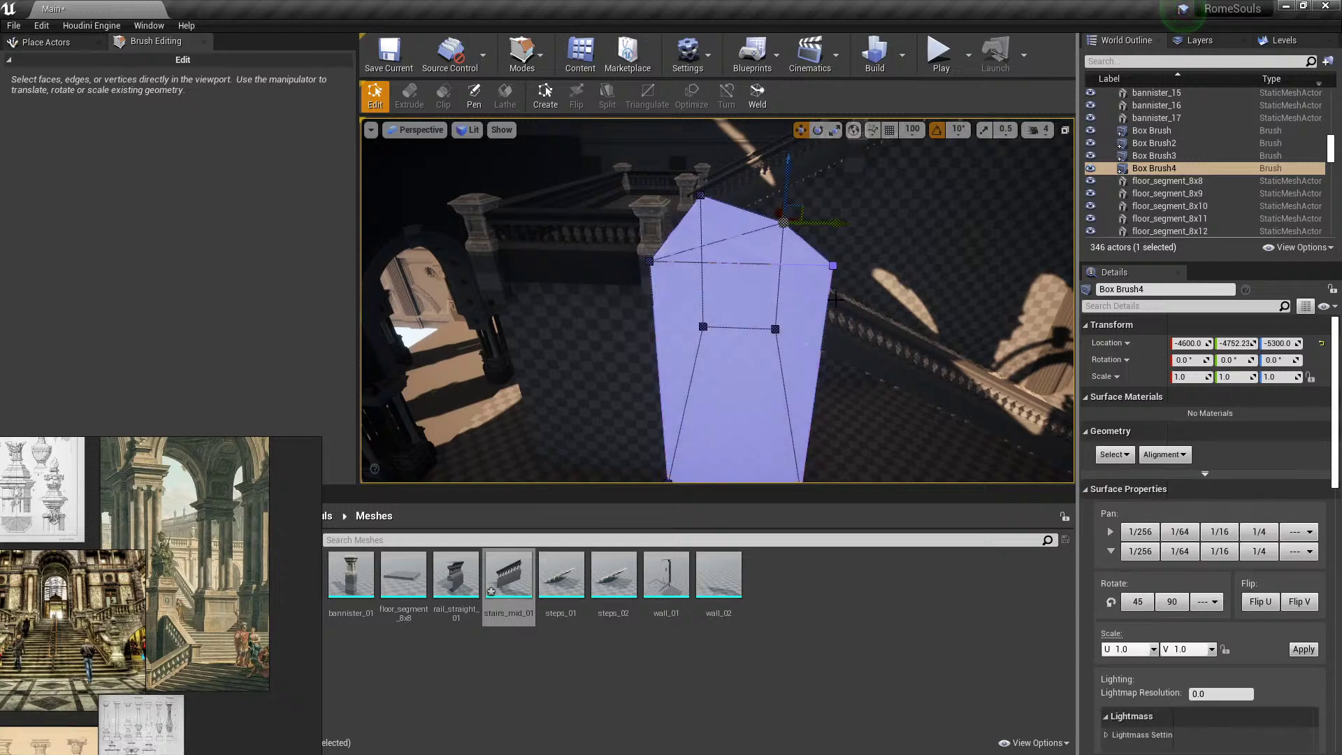
# Try moving a top corner vertex and the side of the duplicated block, undoing each move.
pyautogui.hotkey('ctrl', 'z')
pyautogui.moveTo(840, 230); pyautogui.dragTo(837, 274)
pyautogui.moveTo(837, 274)
pyautogui.mouseDown(button='right')
pyautogui.moveTo(902, 300)
pyautogui.moveTo(782, 380)
pyautogui.mouseUp(button='right')
pyautogui.hotkey('ctrl', 'z')
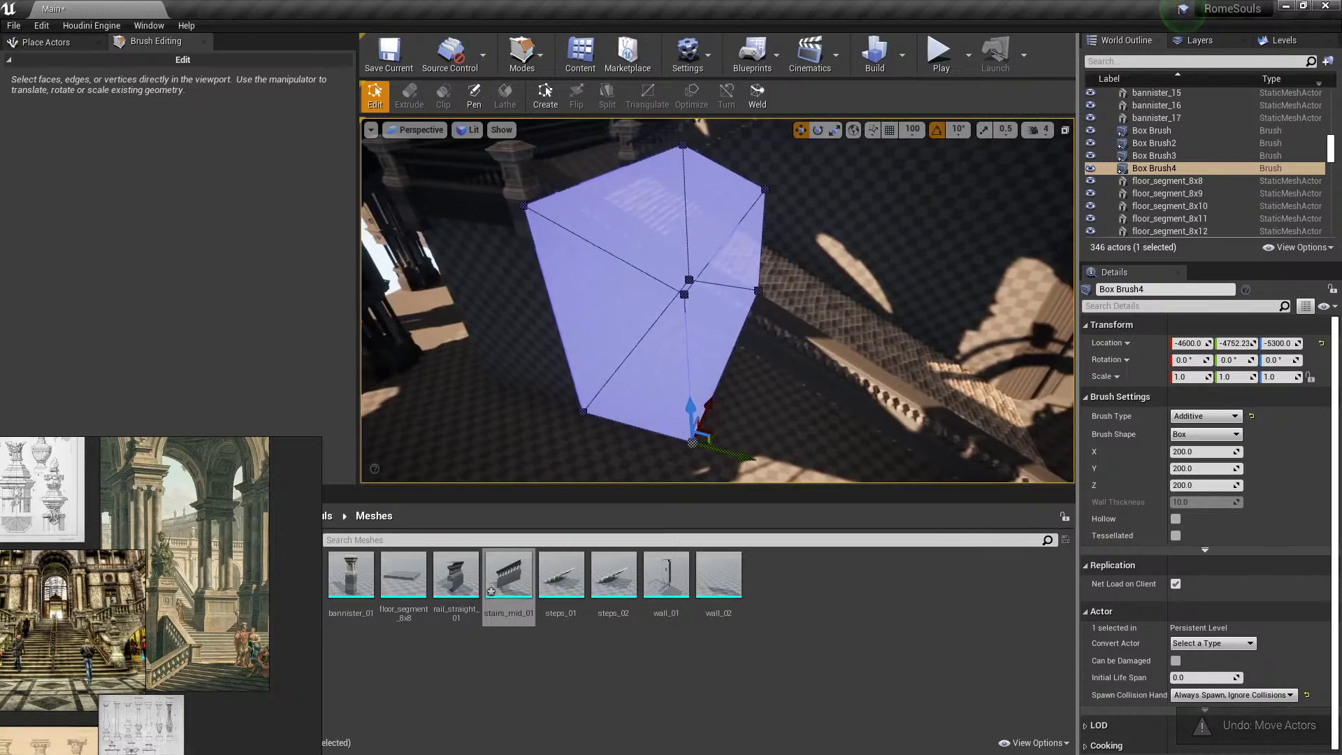
pyautogui.click(667, 361)
pyautogui.moveTo(727, 377); pyautogui.dragTo(866, 389)
pyautogui.hotkey('ctrl', 'z')
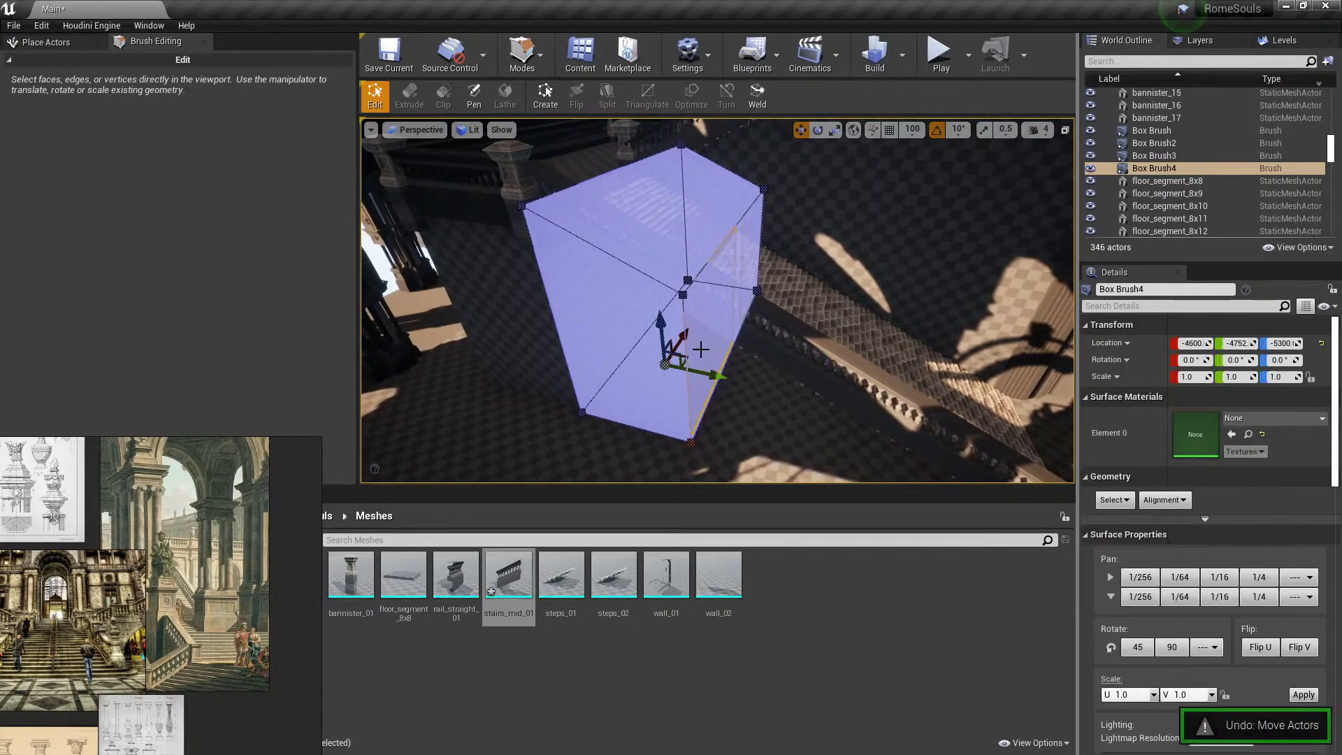
# Select the duplicated block's outer side face and pull it along the Y axis toward the foot of the lower stairs.
pyautogui.moveTo(701, 347)
pyautogui.mouseDown(button='right')
pyautogui.moveTo(730, 279)
pyautogui.moveTo(672, 309)
pyautogui.moveTo(665, 353)
pyautogui.moveTo(675, 337)
pyautogui.mouseUp(button='right')
pyautogui.click(730, 268)
pyautogui.click(736, 239)
pyautogui.click(671, 308)
pyautogui.click(661, 331)
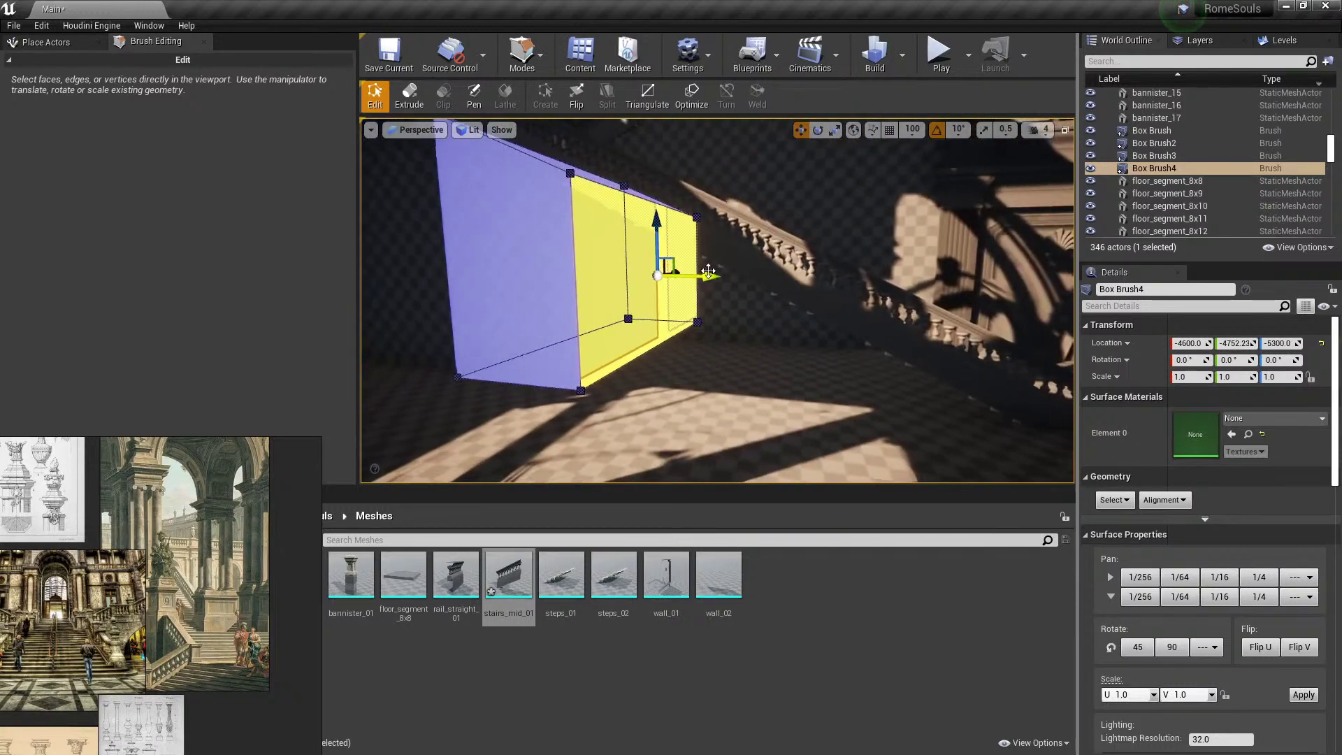
pyautogui.moveTo(708, 272); pyautogui.dragTo(764, 278)
pyautogui.moveTo(820, 277); pyautogui.dragTo(817, 275, button='right')
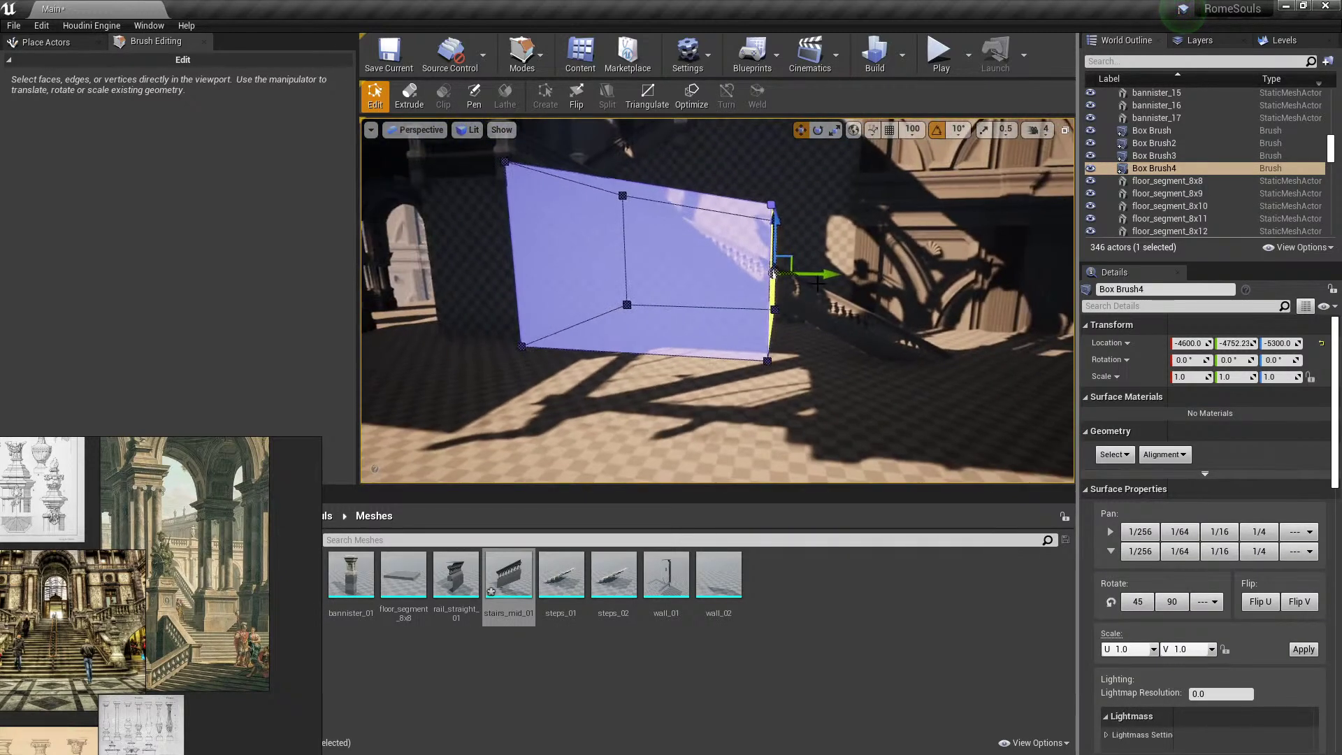
pyautogui.moveTo(818, 275); pyautogui.dragTo(854, 273)
pyautogui.moveTo(902, 288); pyautogui.dragTo(903, 290, button='right')
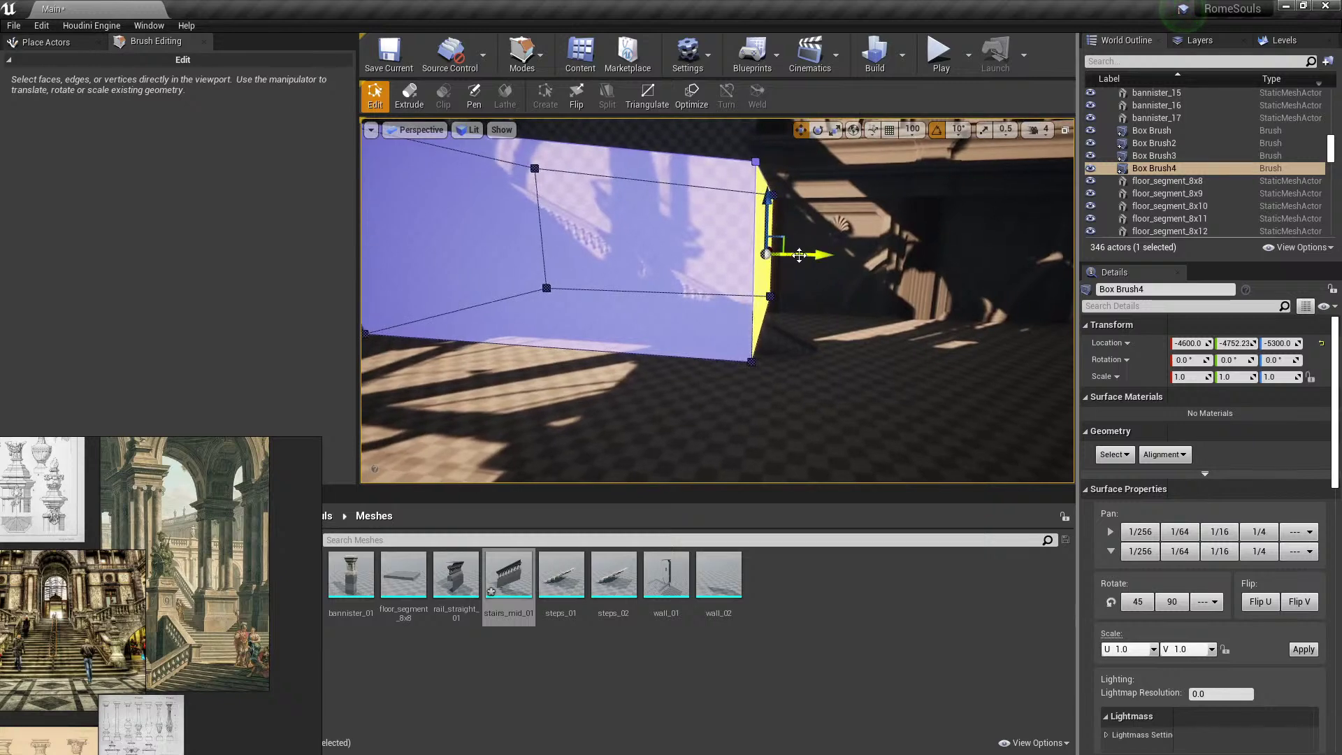
pyautogui.moveTo(803, 255); pyautogui.dragTo(825, 255)
pyautogui.moveTo(825, 256); pyautogui.dragTo(806, 296, button='right')
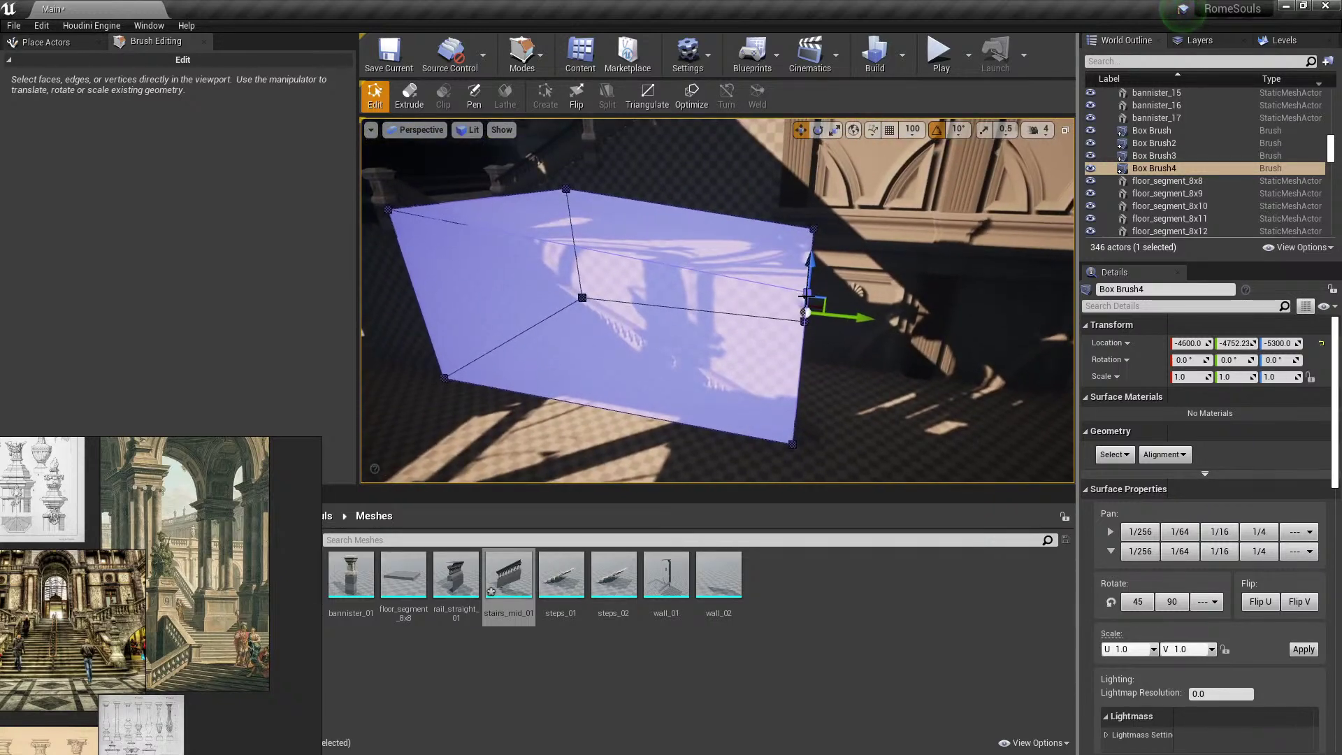
# Select the two upper corner vertices at Box Brush4's outer end and lower them so its top follows the stair slope.
pyautogui.moveTo(813, 226); pyautogui.dragTo(813, 226, button='right')
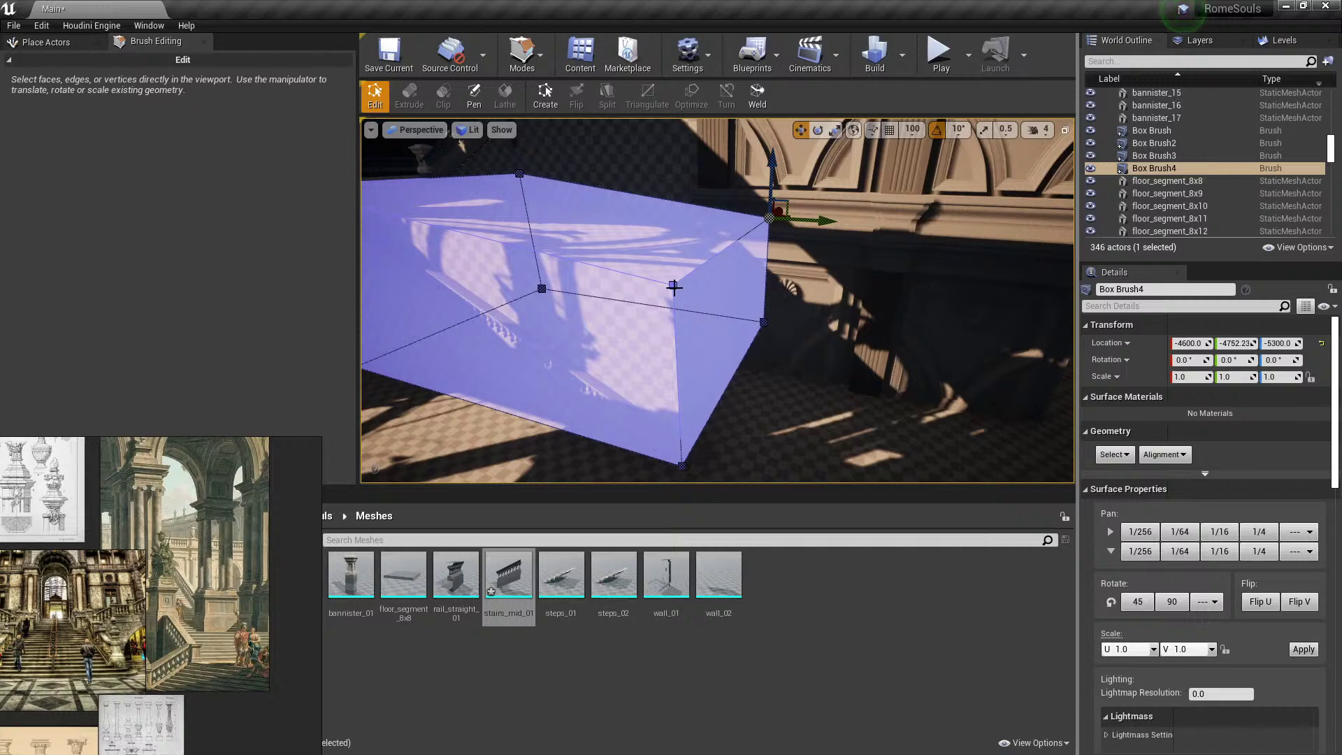
pyautogui.moveTo(701, 224); pyautogui.dragTo(701, 224, button='right')
pyautogui.moveTo(672, 227); pyautogui.dragTo(676, 265)
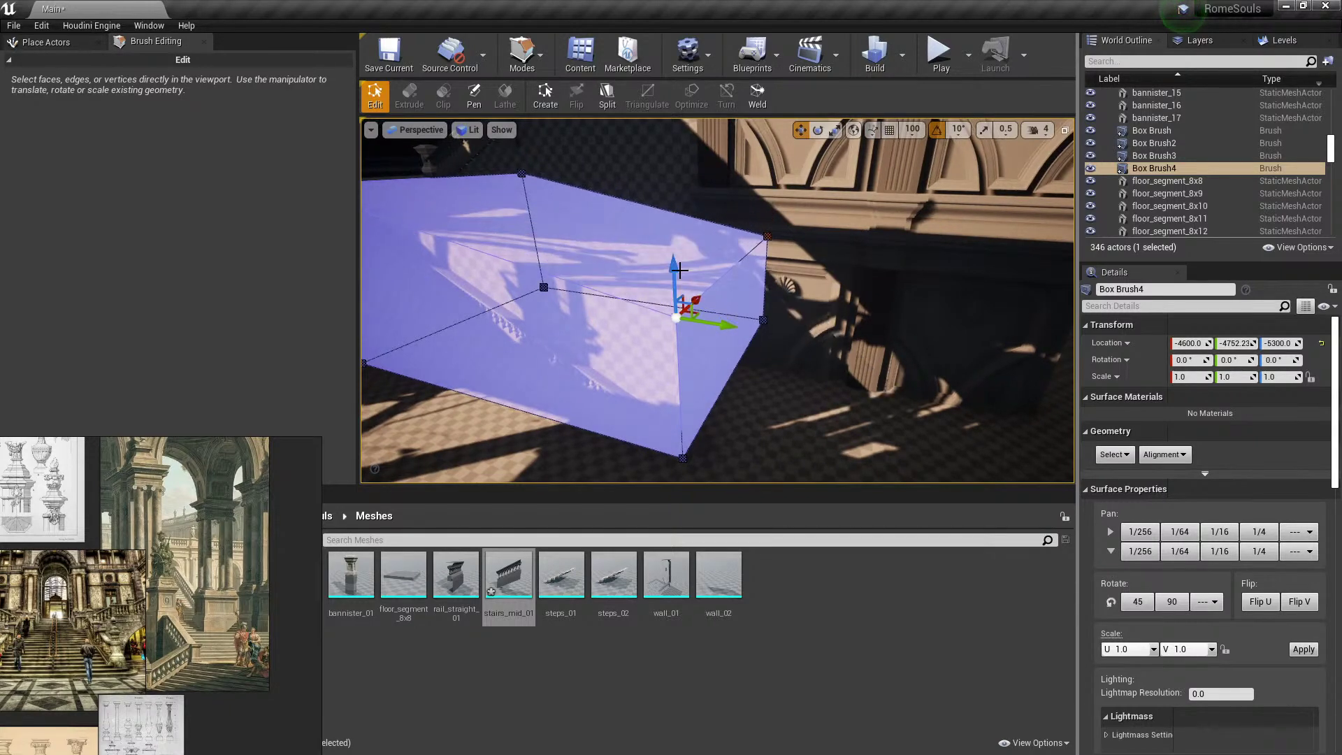
pyautogui.moveTo(680, 271); pyautogui.dragTo(664, 253, button='right')
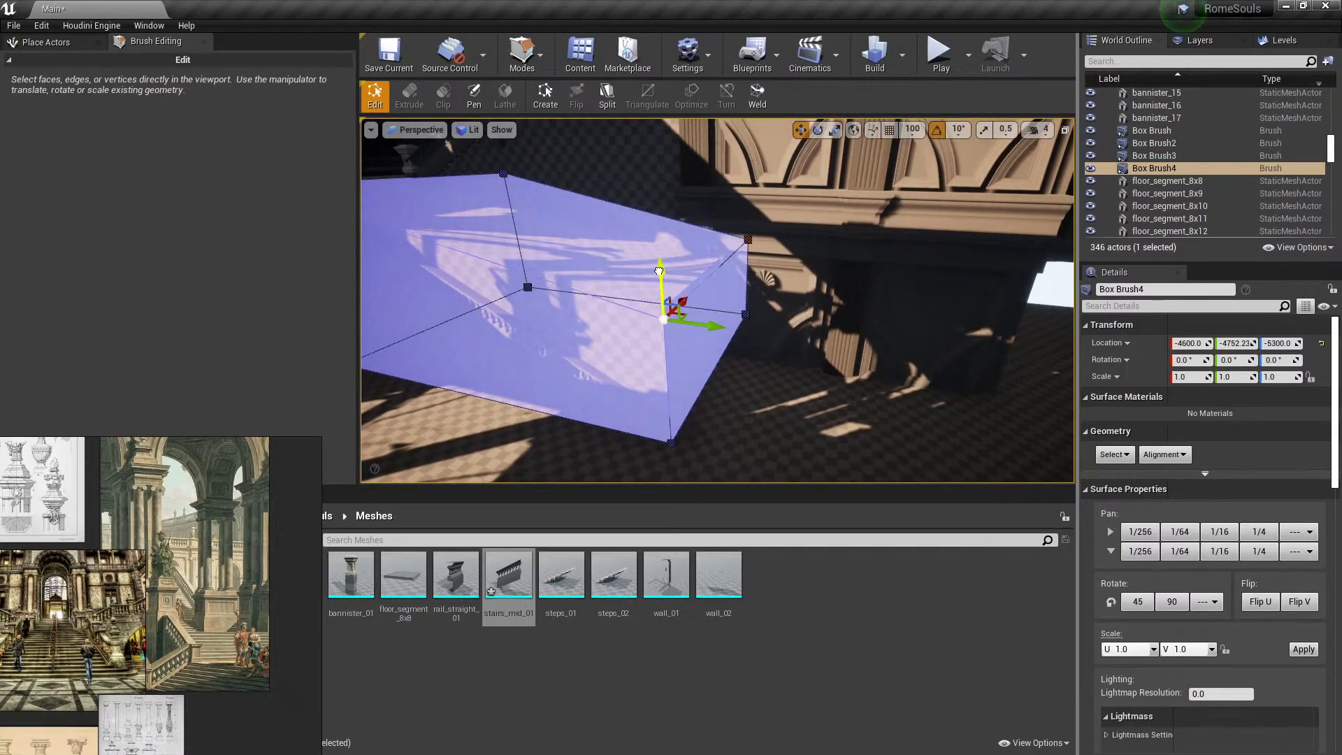
pyautogui.moveTo(659, 271); pyautogui.dragTo(660, 311)
pyautogui.moveTo(650, 345); pyautogui.dragTo(650, 344, button='right')
pyautogui.moveTo(714, 292); pyautogui.dragTo(716, 304)
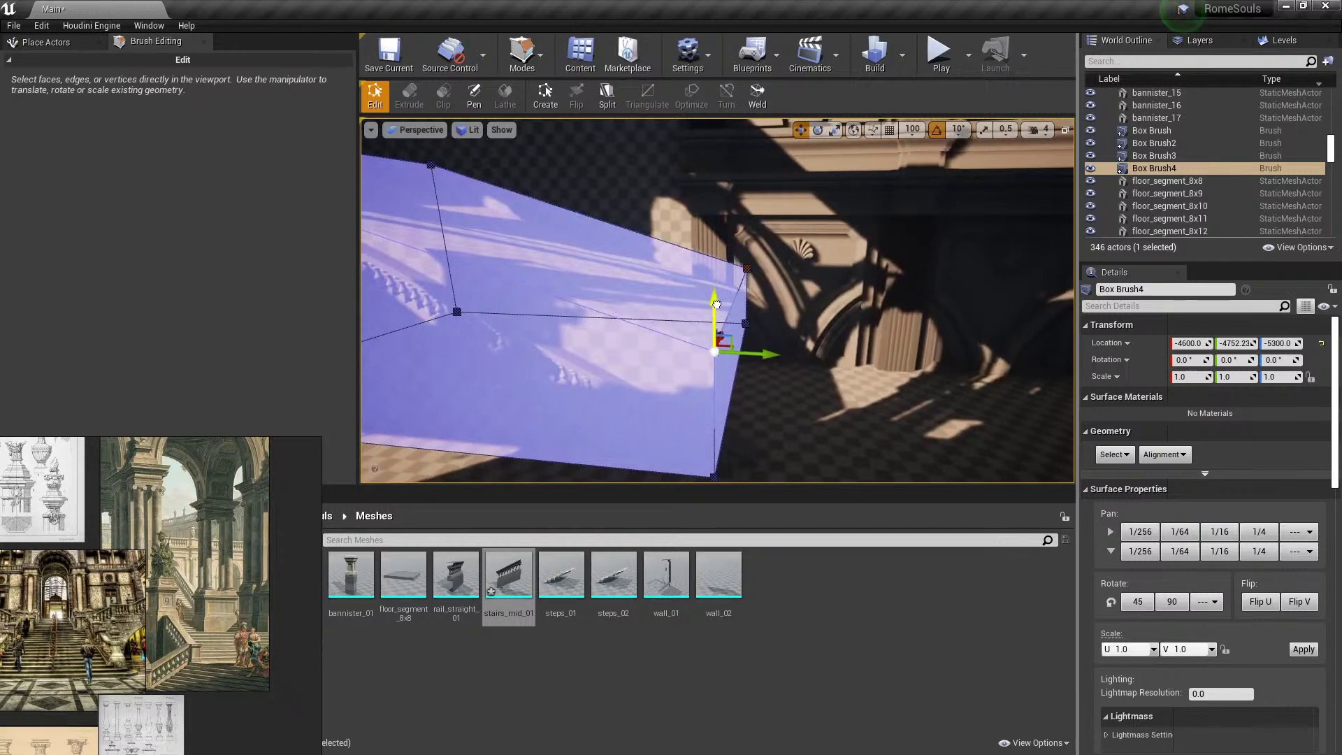
pyautogui.moveTo(717, 303); pyautogui.dragTo(734, 318, button='right')
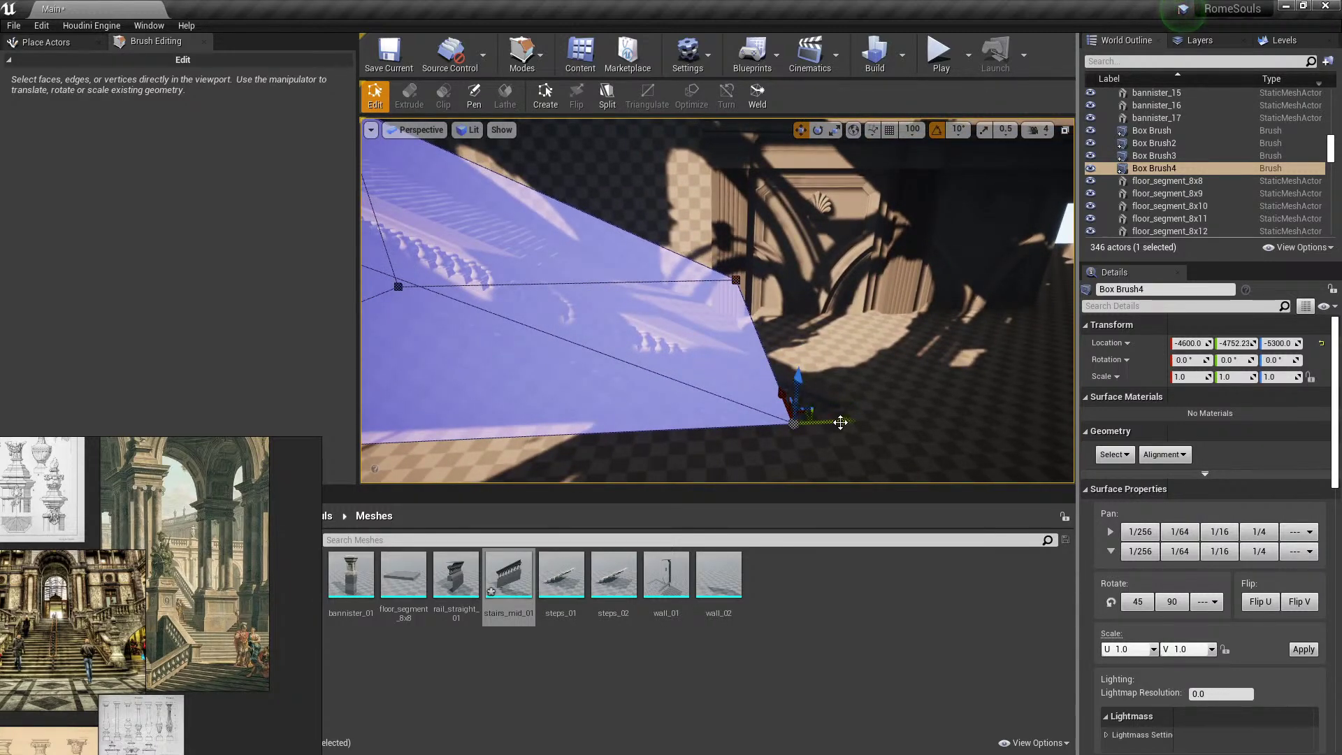
# Undo the last move on Box Brush4 and select its narrow end face at the foot of the stairs.
pyautogui.hotkey('ctrl', 'z')
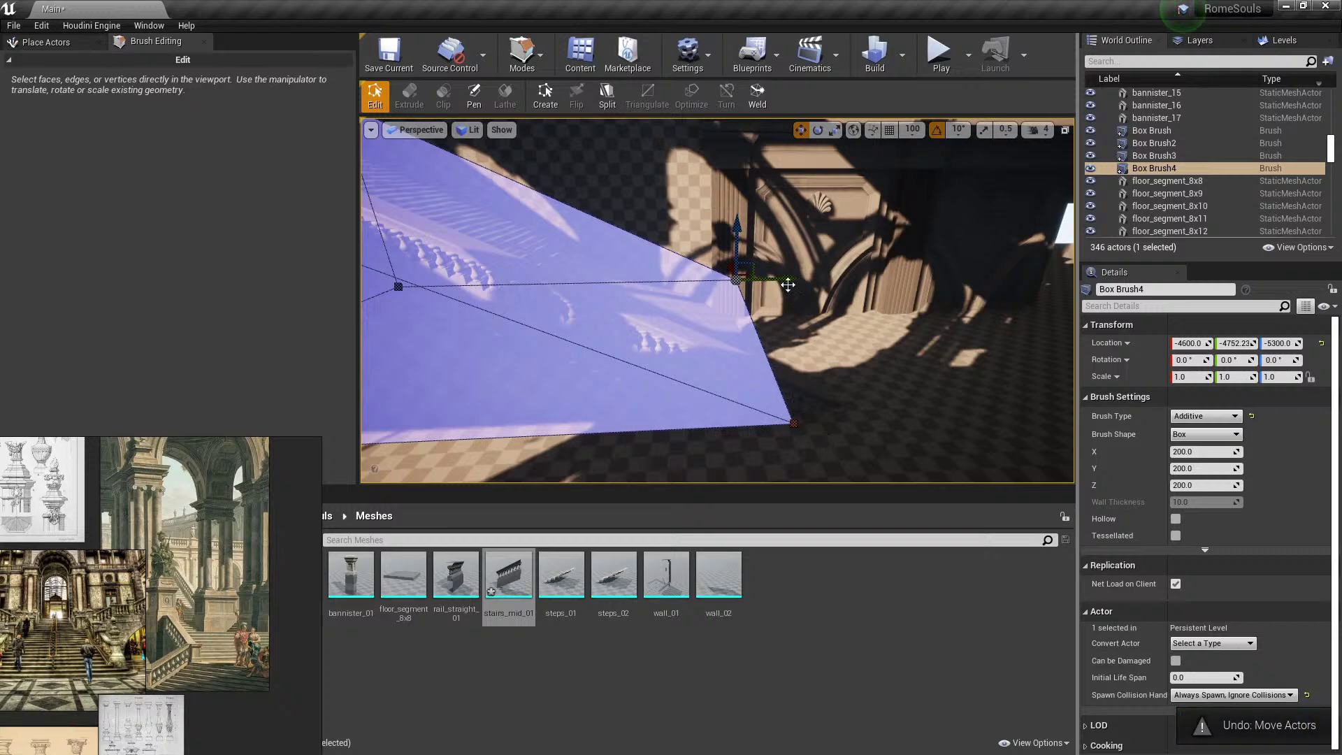
pyautogui.moveTo(745, 236); pyautogui.dragTo(746, 240, button='right')
pyautogui.moveTo(773, 307); pyautogui.dragTo(762, 259, button='right')
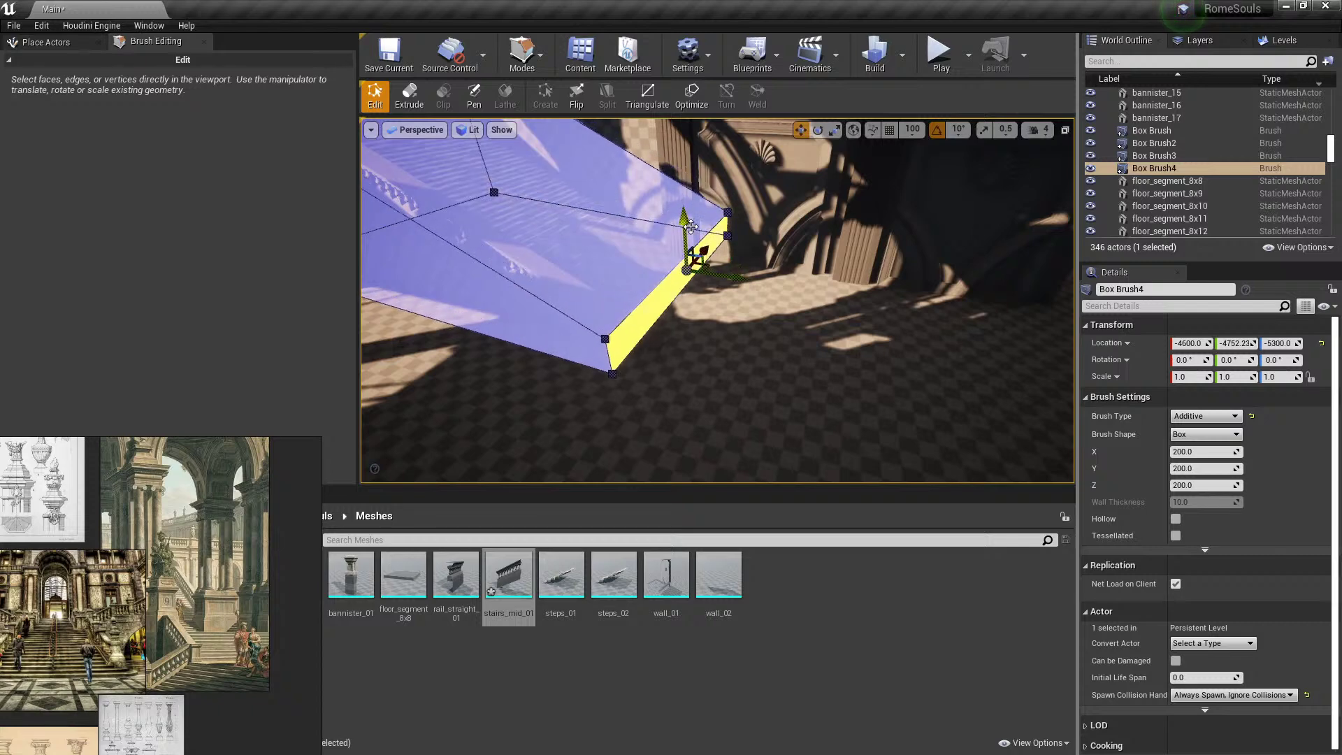
pyautogui.moveTo(691, 226); pyautogui.dragTo(657, 210, button='right')
pyautogui.click(819, 285)
pyautogui.moveTo(819, 285)
pyautogui.mouseDown(button='right')
pyautogui.moveTo(741, 276)
pyautogui.moveTo(793, 302)
pyautogui.mouseUp(button='right')
pyautogui.click(741, 276)
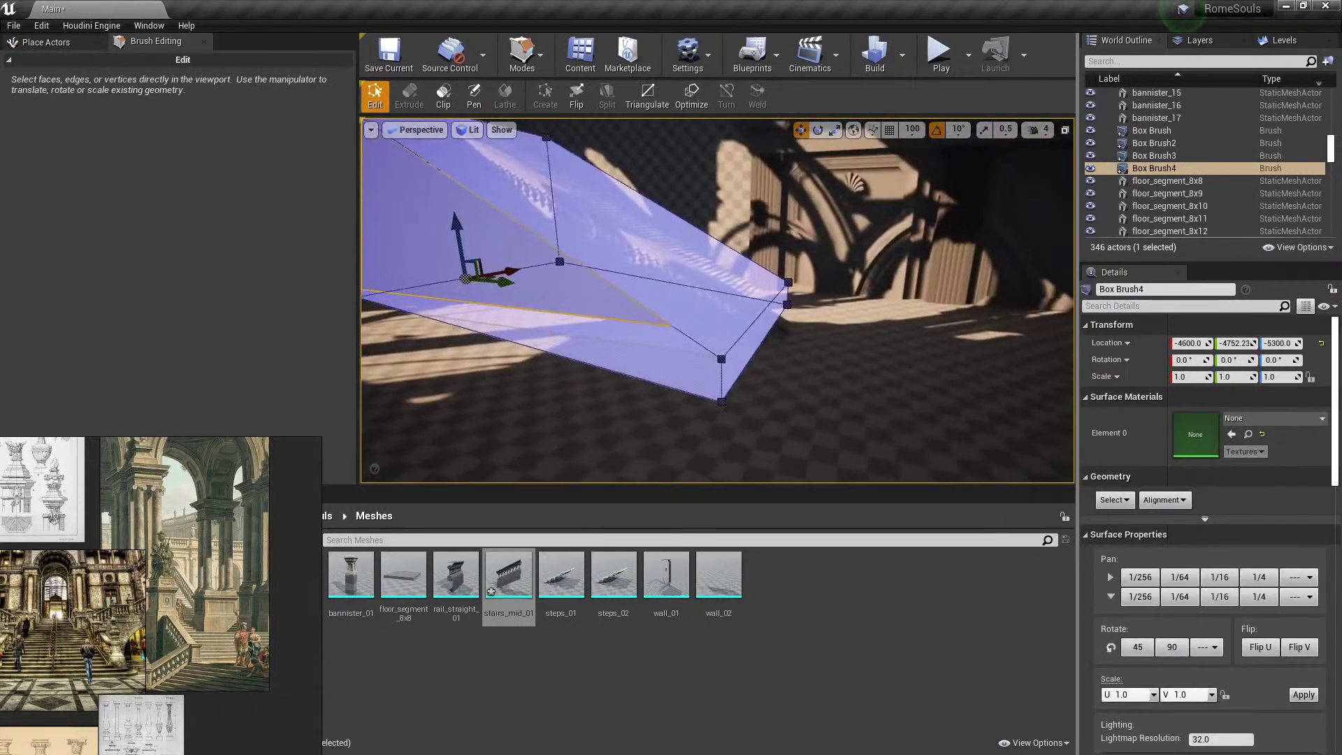
pyautogui.click(614, 336)
pyautogui.click(570, 294)
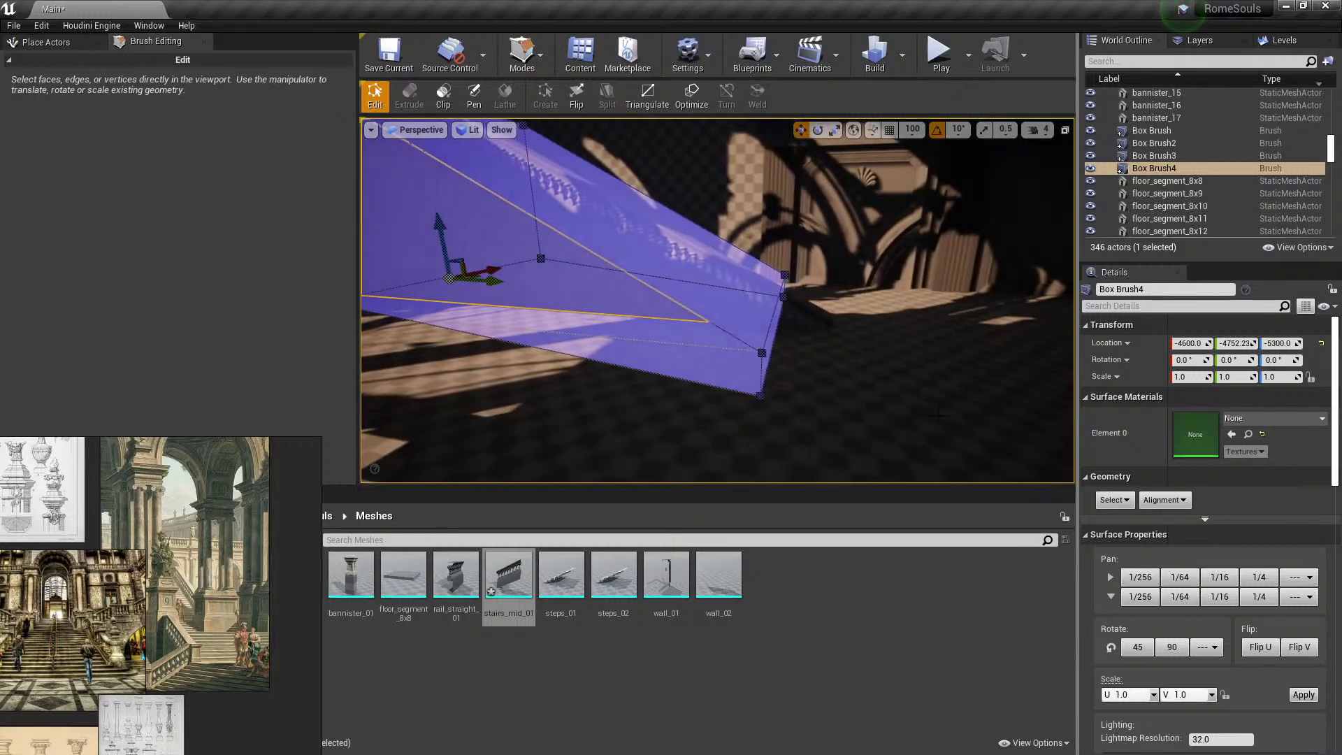
pyautogui.moveTo(938, 416)
pyautogui.mouseDown(button='right')
pyautogui.moveTo(867, 428)
pyautogui.moveTo(909, 424)
pyautogui.mouseUp(button='right')
pyautogui.click(560, 311)
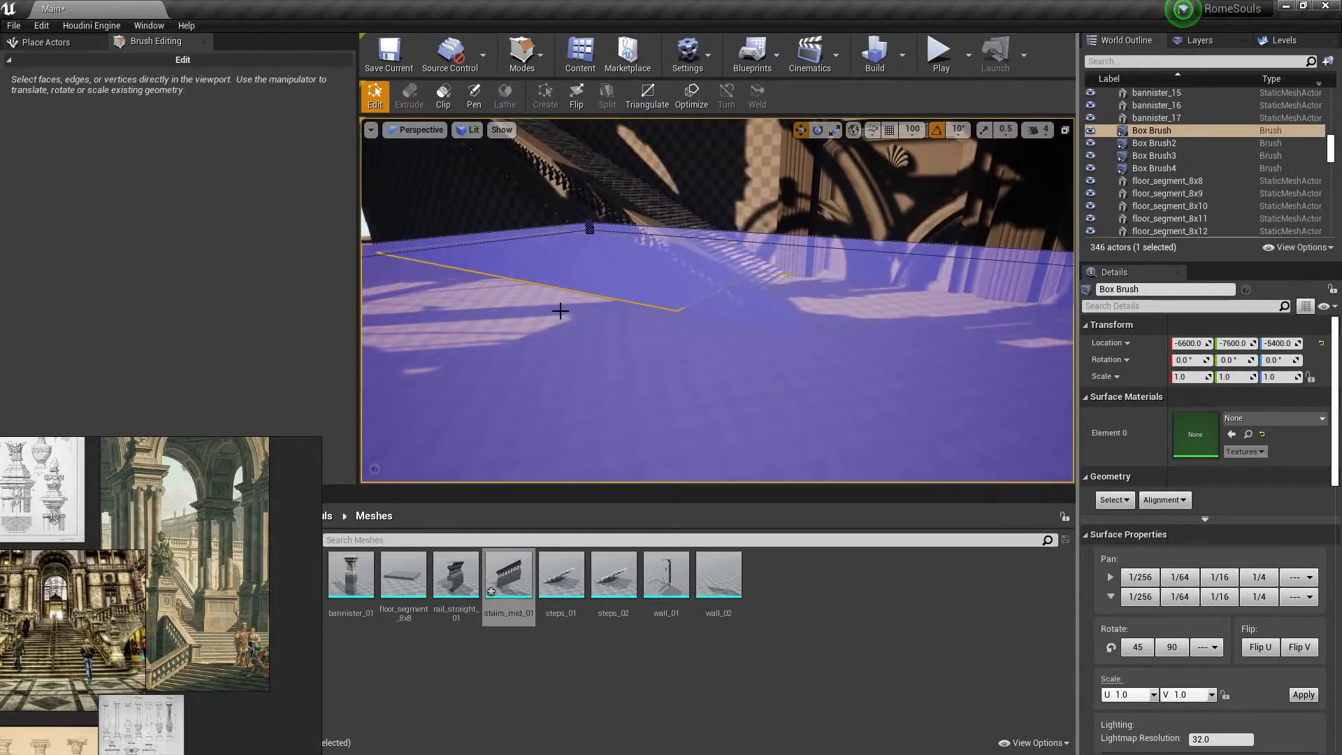
pyautogui.click(556, 266)
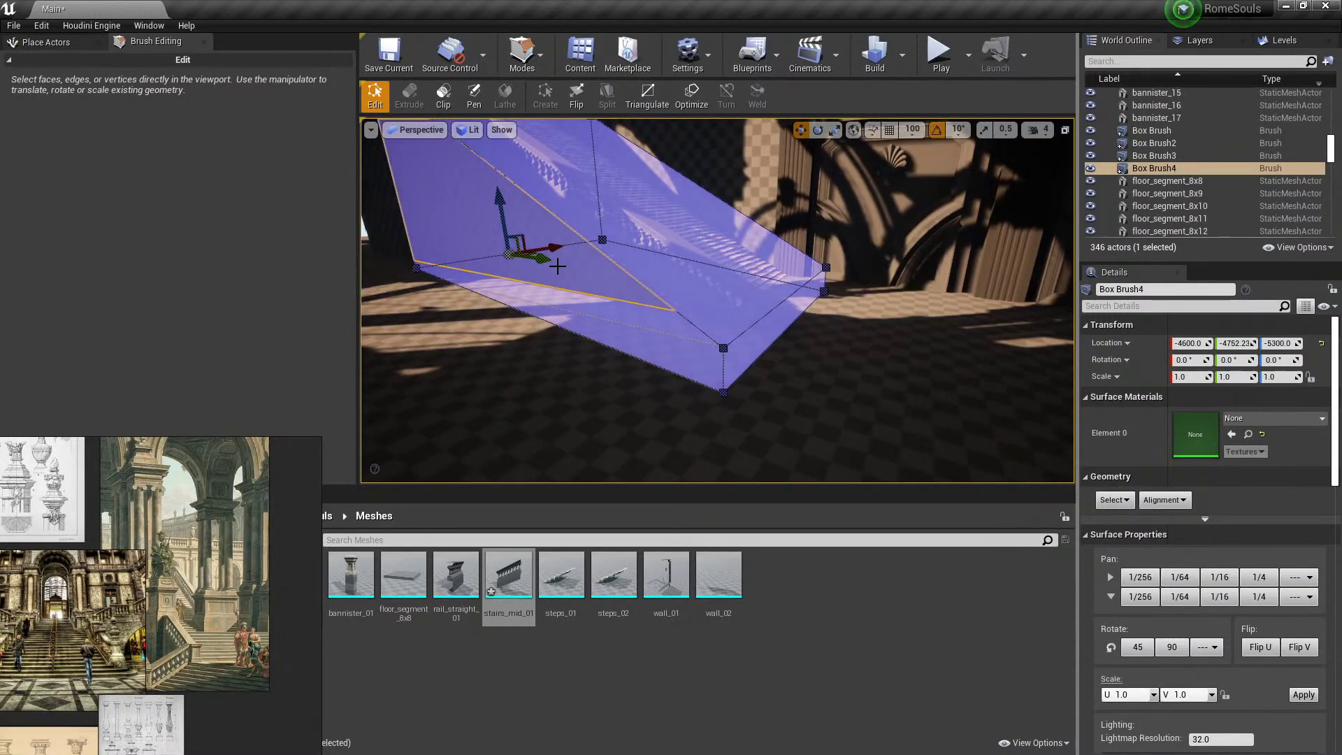
pyautogui.click(750, 340)
pyautogui.click(749, 339)
pyautogui.click(539, 252)
pyautogui.moveTo(539, 253)
pyautogui.mouseDown(button='right')
pyautogui.moveTo(559, 255)
pyautogui.moveTo(538, 252)
pyautogui.mouseUp(button='right')
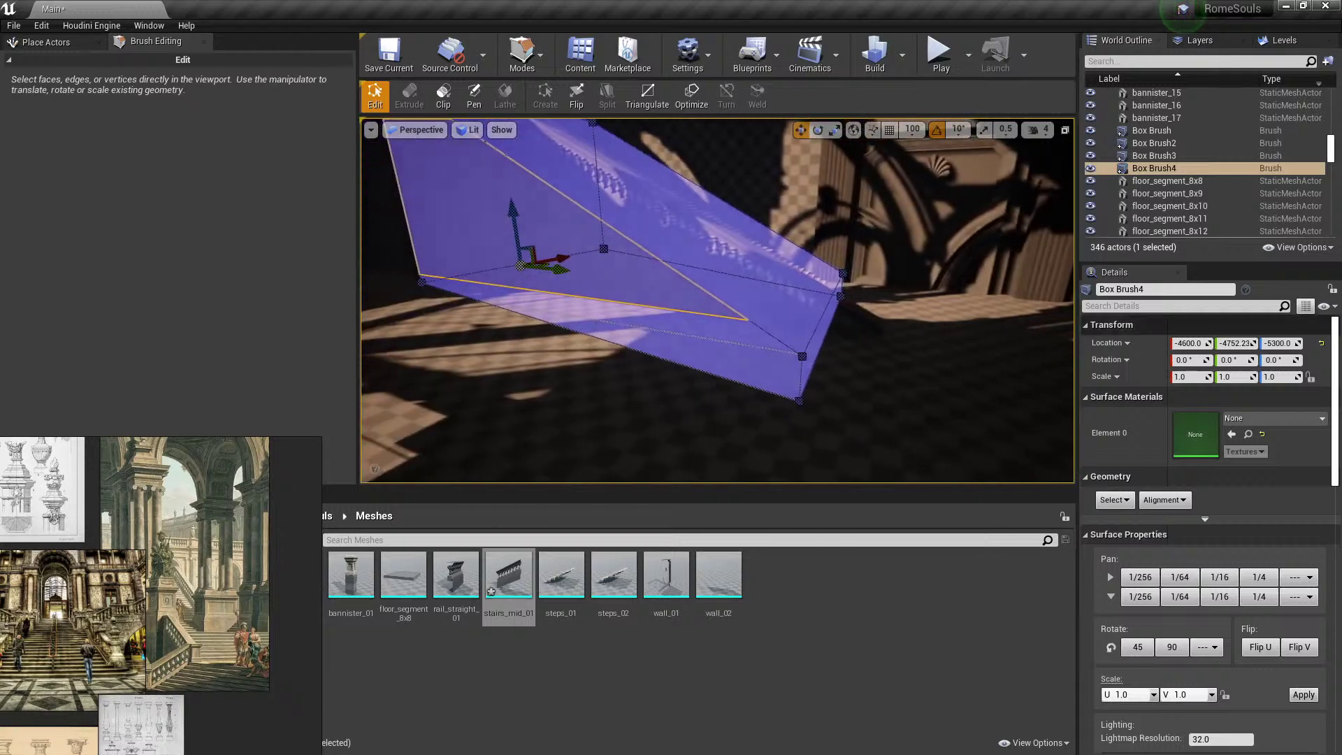
# Select Box Brush4's narrow end face, raise it slightly along the Z axis, and leave brush editing.
pyautogui.moveTo(818, 332)
pyautogui.mouseDown(button='right')
pyautogui.moveTo(814, 349)
pyautogui.moveTo(818, 332)
pyautogui.mouseUp(button='right')
pyautogui.click(802, 235)
pyautogui.moveTo(863, 214); pyautogui.dragTo(862, 204)
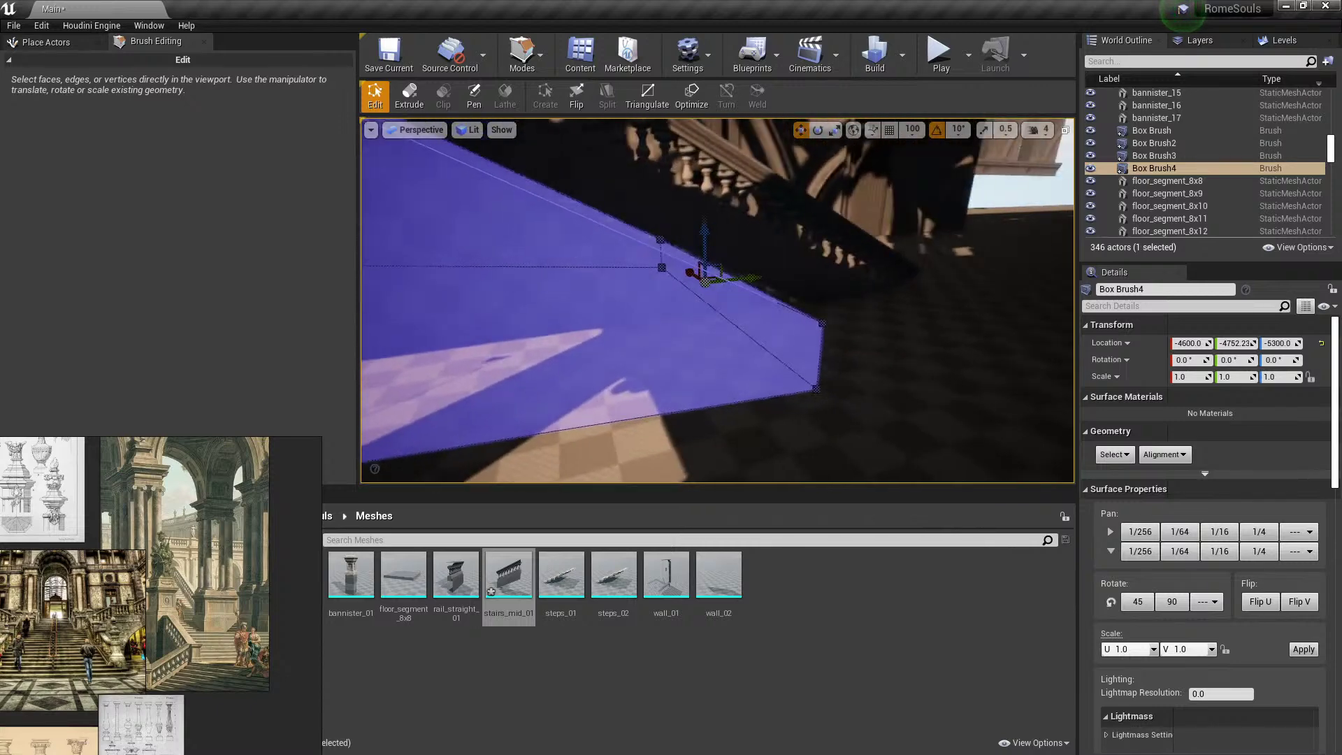
pyautogui.moveTo(706, 231); pyautogui.dragTo(708, 211)
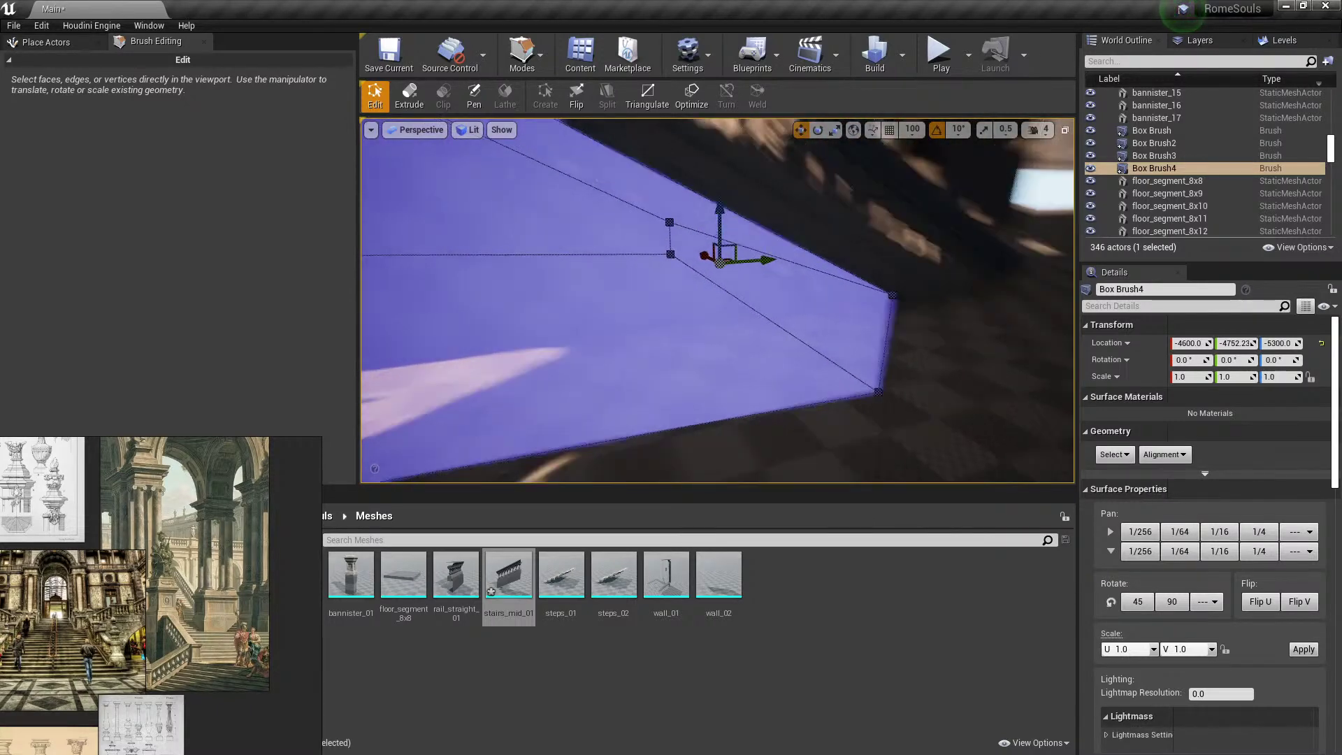
pyautogui.hotkey('shift', '1')
# Check the side surfaces of Box Brush4 and the neighbouring landing wall, Box Brush2, in and out of brush editing.
pyautogui.moveTo(707, 242); pyautogui.dragTo(689, 243, button='right')
pyautogui.click(689, 242)
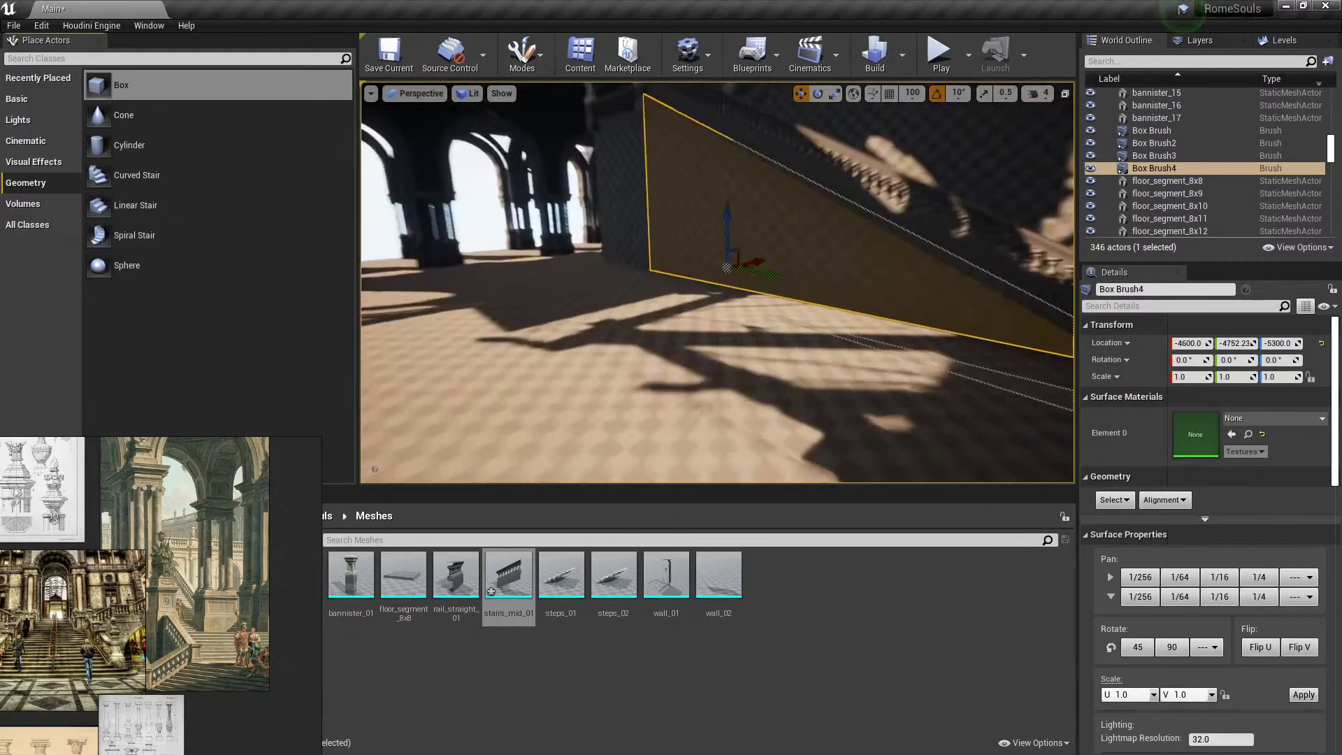
pyautogui.click(613, 245)
pyautogui.hotkey('shift', '5')
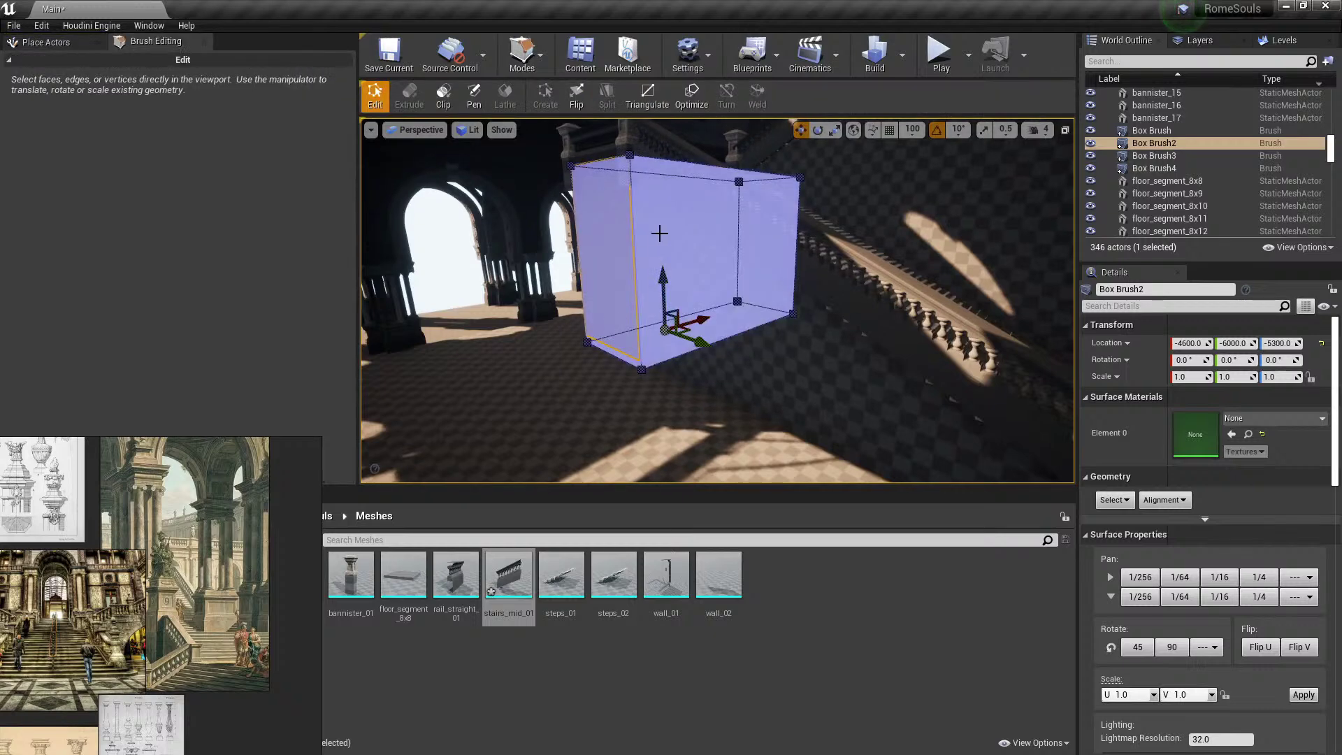
pyautogui.moveTo(724, 332); pyautogui.dragTo(724, 332, button='right')
pyautogui.hotkey('shift', '1')
pyautogui.click(751, 396)
pyautogui.moveTo(752, 396); pyautogui.dragTo(752, 396, button='right')
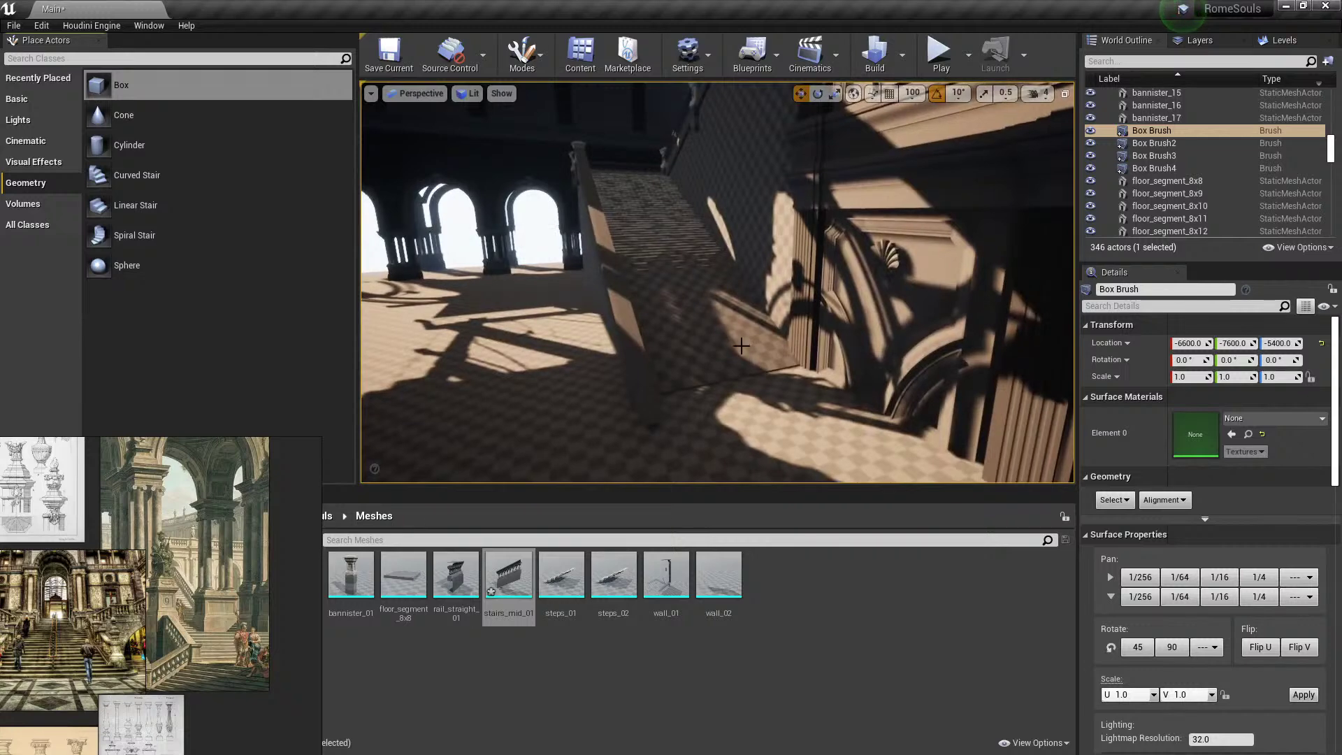
# Resume brush editing on Box Brush4 and fine-tune the height of its narrow end face at the foot of the stairs.
pyautogui.click(741, 346)
pyautogui.moveTo(741, 346); pyautogui.dragTo(741, 346, button='right')
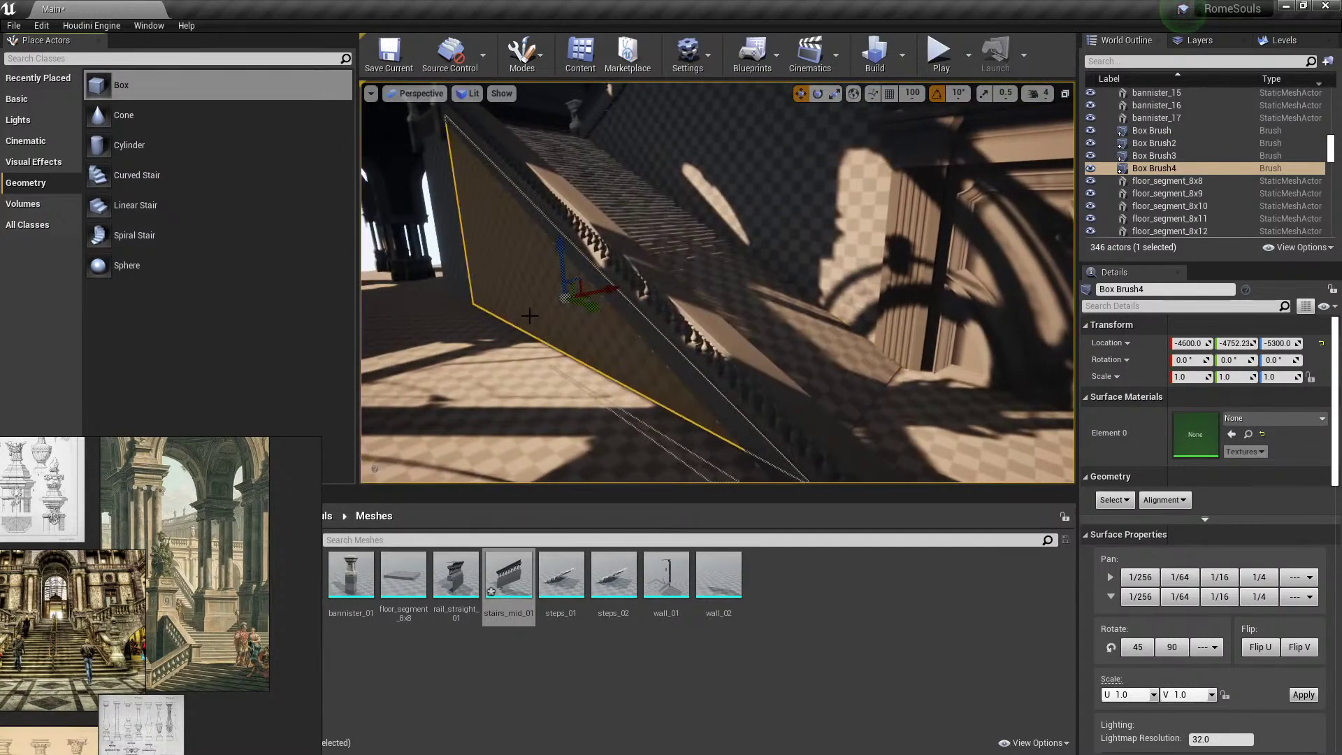
pyautogui.hotkey('shift', '5')
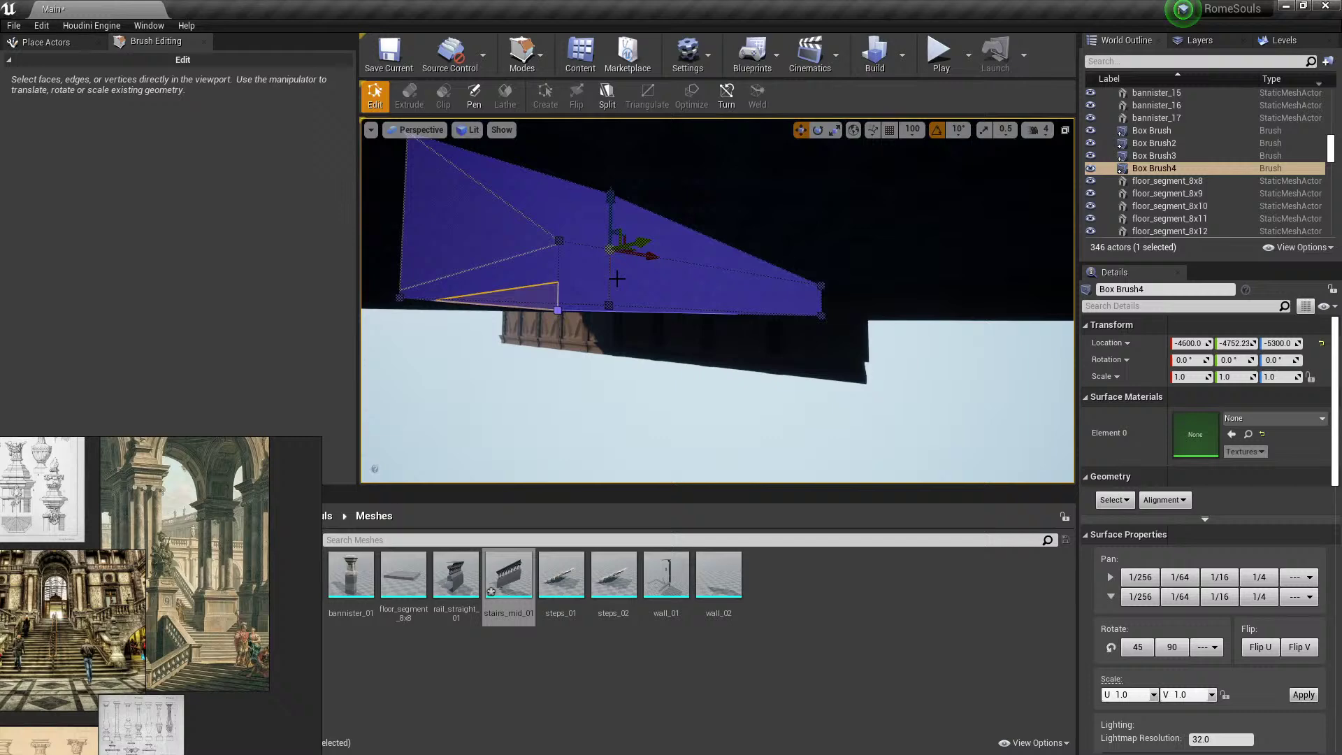
pyautogui.click(682, 274)
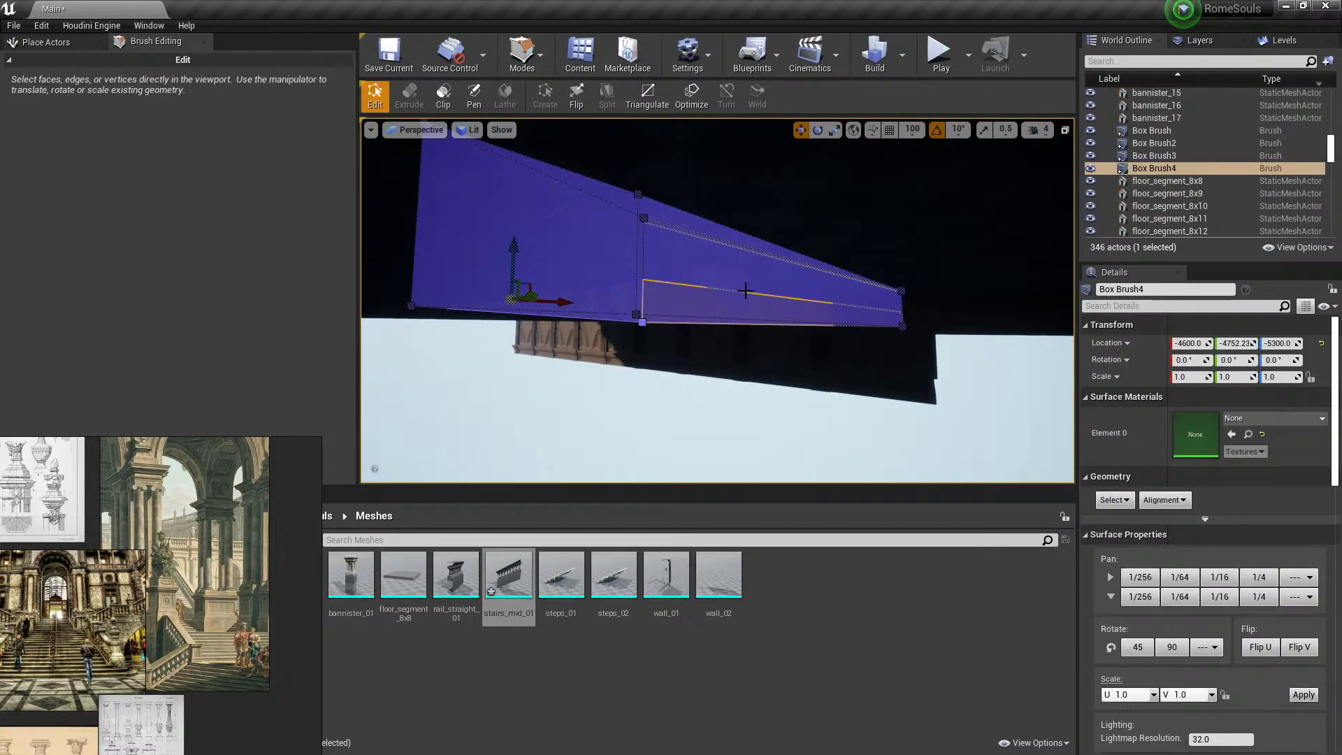
pyautogui.click(667, 312)
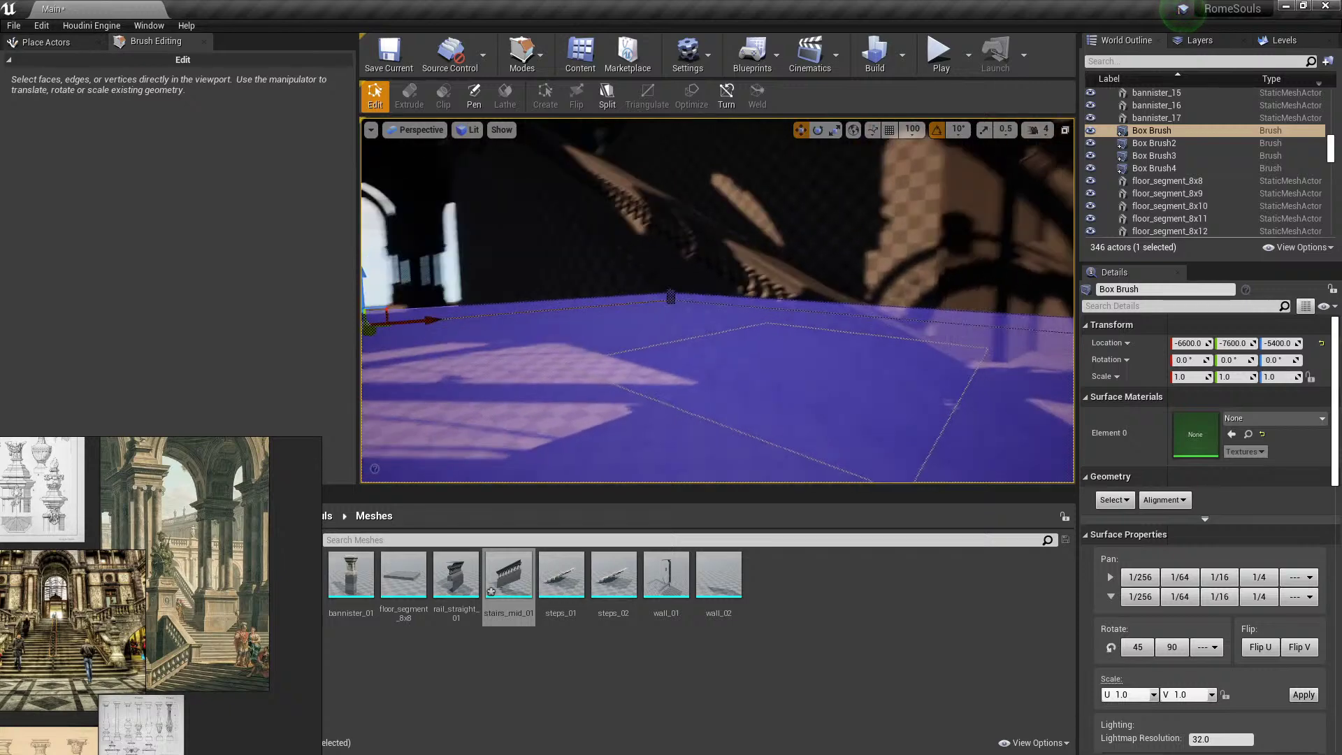
pyautogui.moveTo(517, 264); pyautogui.dragTo(778, 386, button='right')
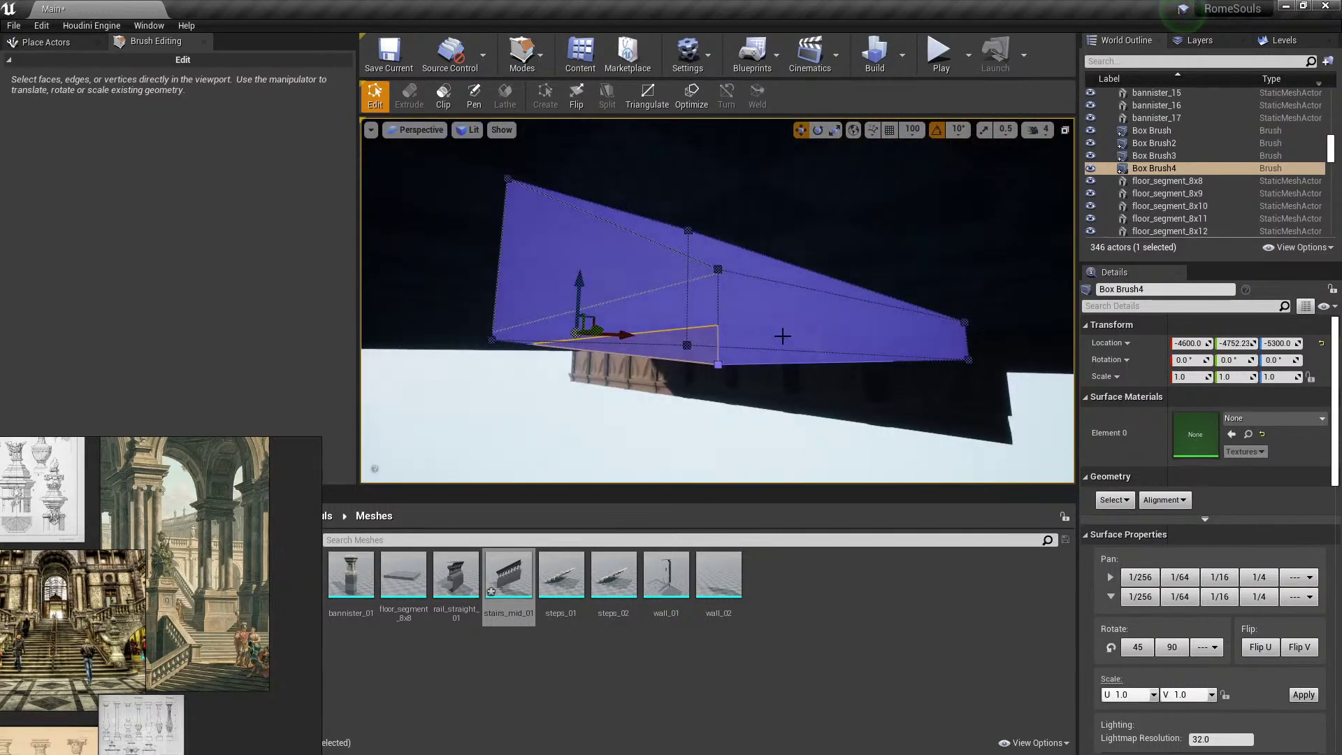
pyautogui.moveTo(890, 287); pyautogui.dragTo(890, 284)
pyautogui.moveTo(889, 283); pyautogui.dragTo(842, 336, button='right')
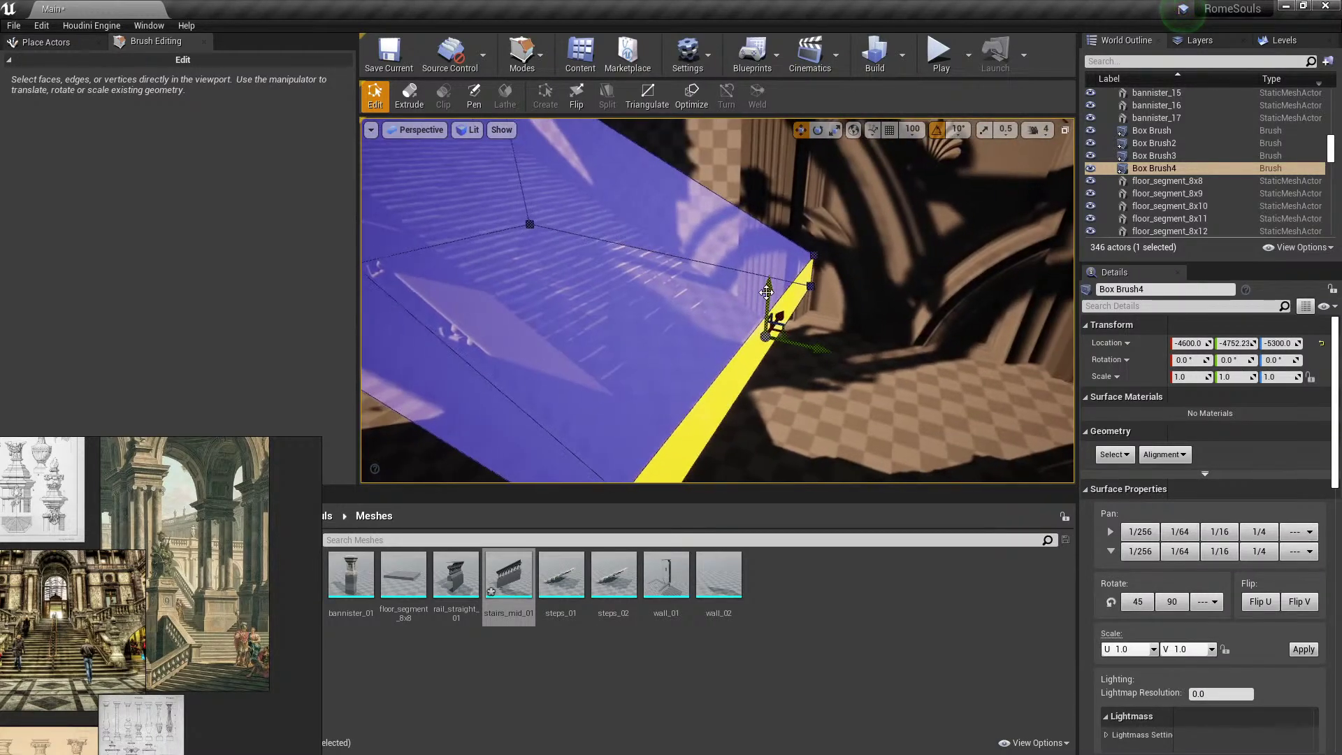
# Leave brush editing, review the staircase, and select the wall brush Box Brush3 beside the upper stairs.
pyautogui.hotkey('shift', '1')
pyautogui.moveTo(776, 336)
pyautogui.mouseDown(button='right')
pyautogui.moveTo(699, 294)
pyautogui.moveTo(790, 370)
pyautogui.moveTo(846, 300)
pyautogui.moveTo(818, 280)
pyautogui.moveTo(797, 293)
pyautogui.moveTo(839, 287)
pyautogui.mouseUp(button='right')
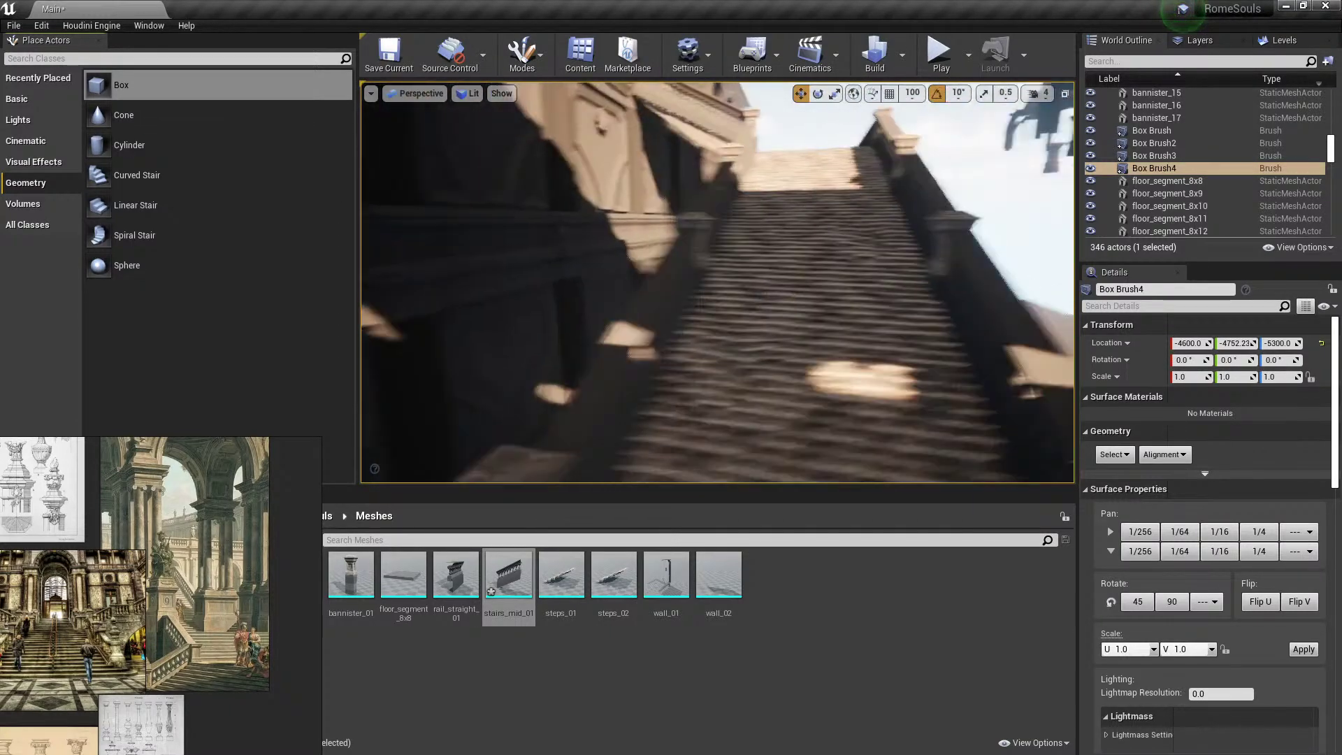
pyautogui.moveTo(720, 287)
pyautogui.mouseDown(button='right')
pyautogui.moveTo(818, 336)
pyautogui.moveTo(789, 315)
pyautogui.moveTo(748, 314)
pyautogui.moveTo(706, 325)
pyautogui.moveTo(685, 350)
pyautogui.moveTo(741, 322)
pyautogui.moveTo(685, 276)
pyautogui.moveTo(668, 284)
pyautogui.moveTo(709, 304)
pyautogui.moveTo(671, 394)
pyautogui.mouseUp(button='right')
pyautogui.click(699, 287)
pyautogui.click(671, 394)
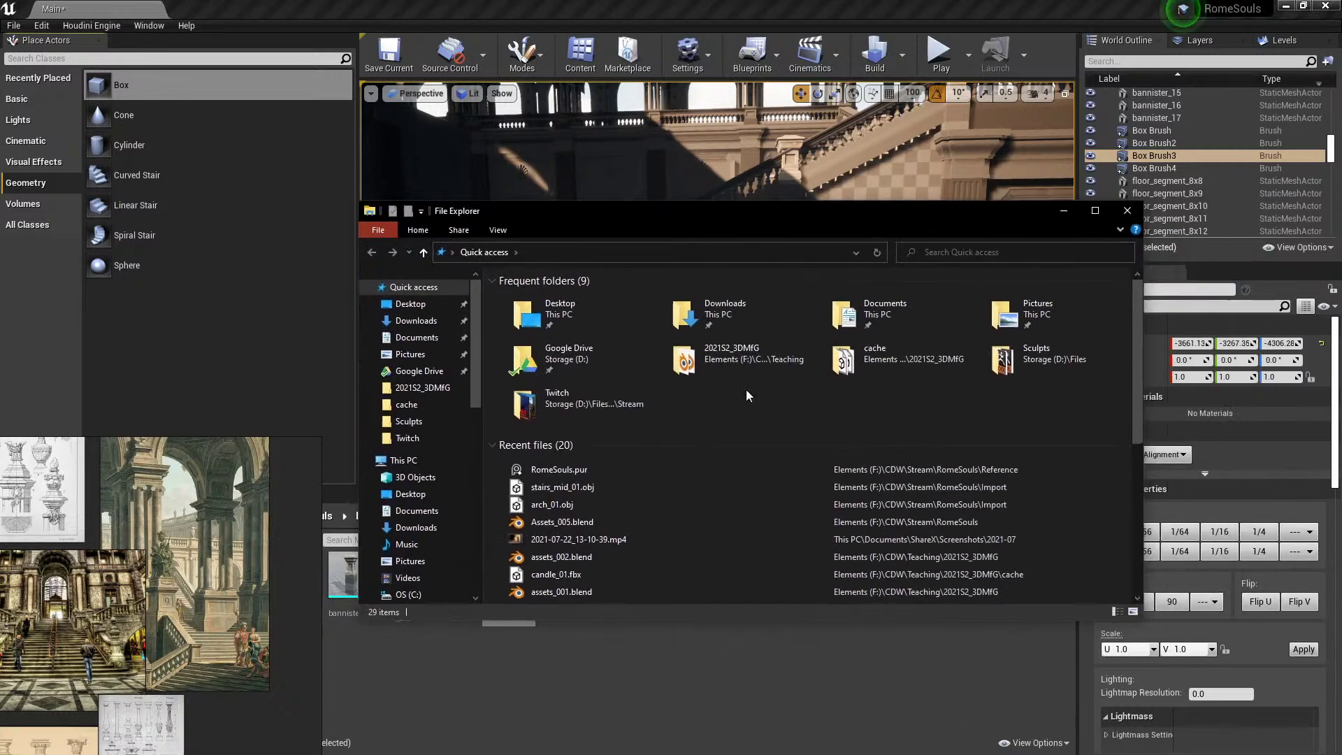
# Move the File Explorer window out of the way and switch to Substance 3D Designer with cathedral_bricks1.sbs open.
pyautogui.moveTo(899, 202); pyautogui.dragTo(888, 754)
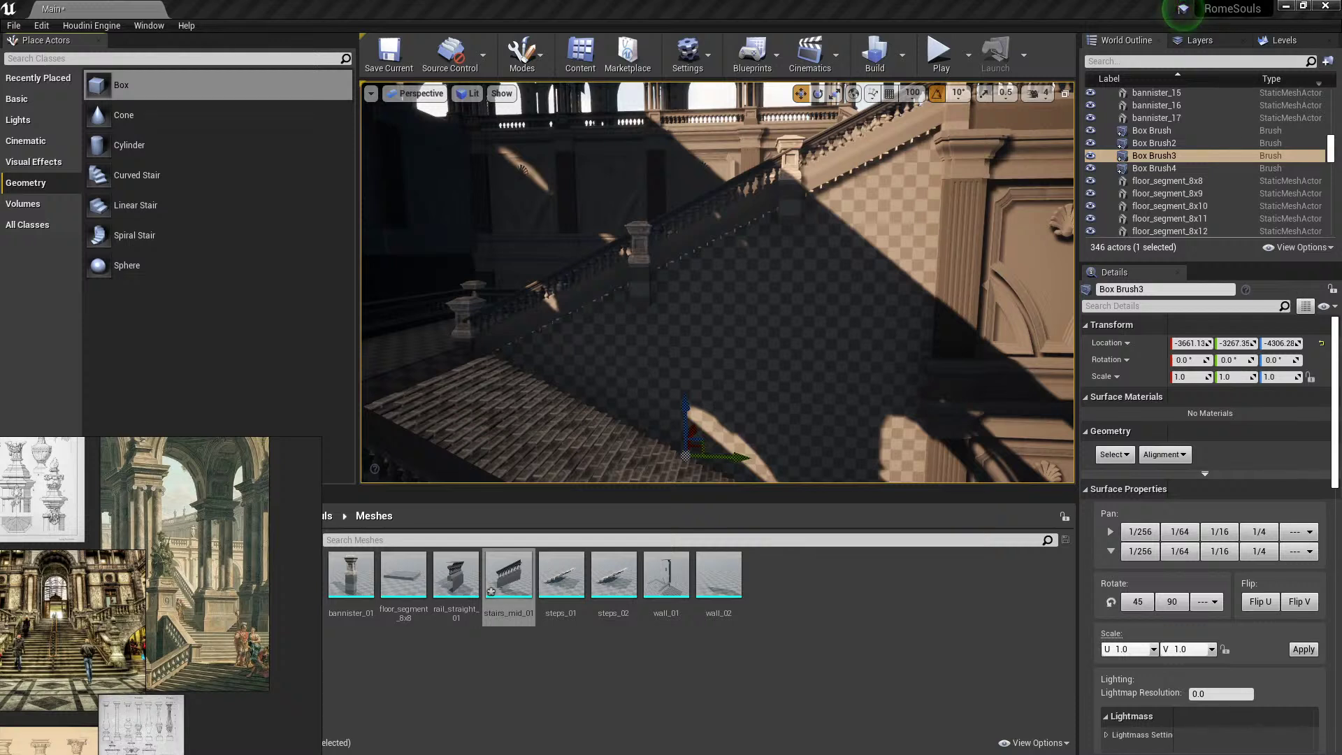
pyautogui.hotkey('alt', 'Tab')
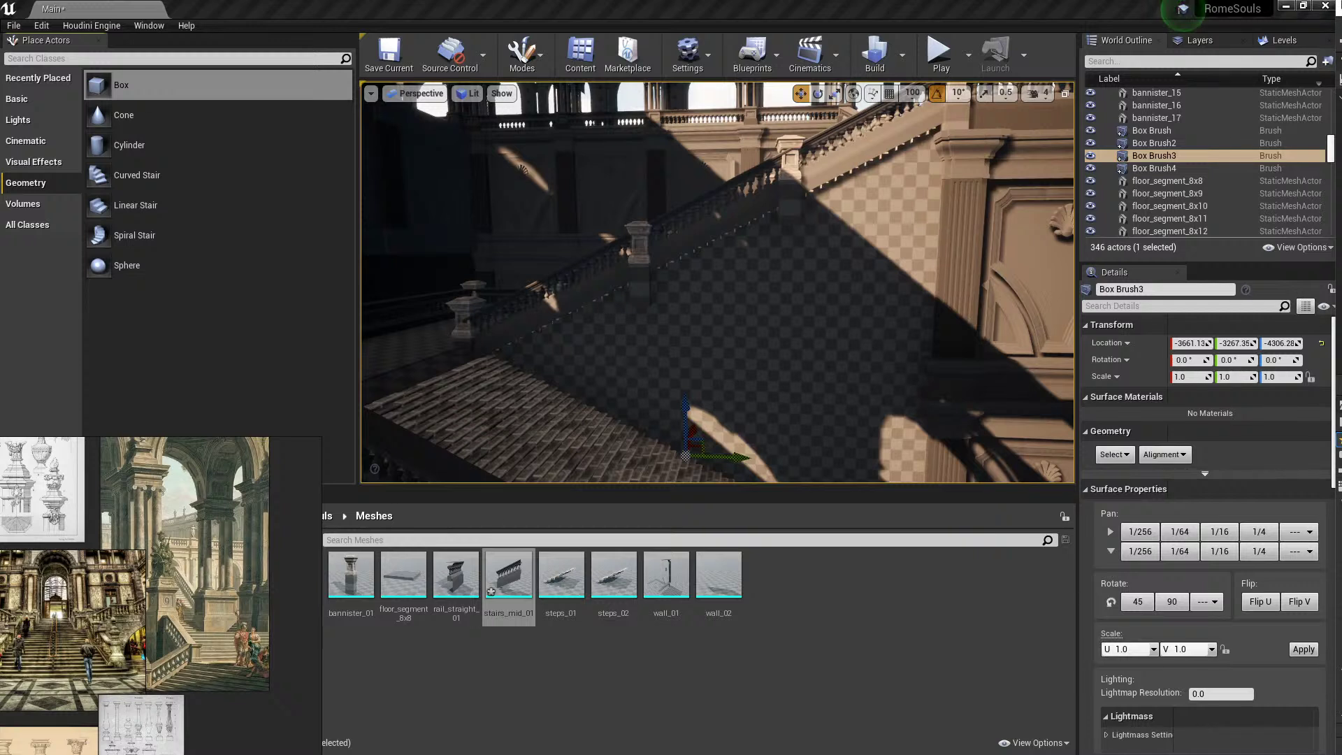
pyautogui.moveTo(1341, 238); pyautogui.dragTo(629, 0)
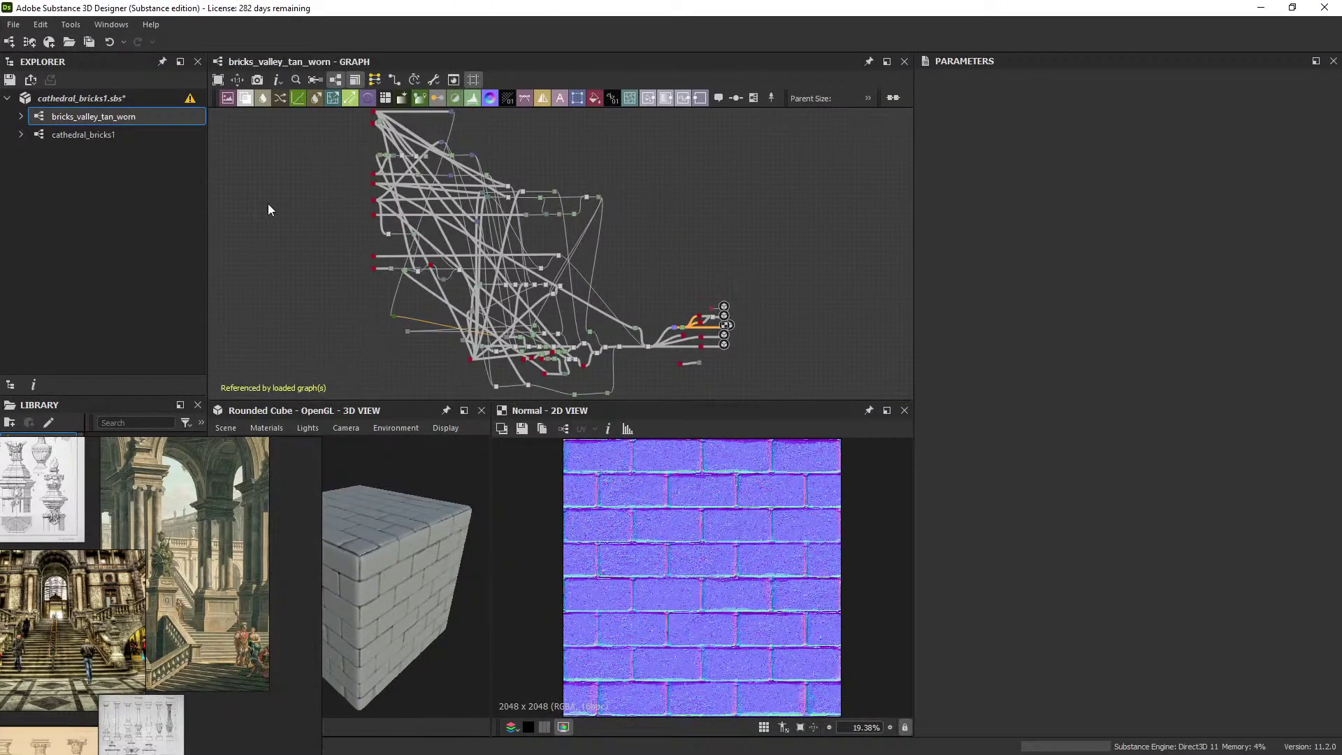
# Examine the bricks_valley_tan_worn graph around its output nodes.
pyautogui.moveTo(268, 205); pyautogui.dragTo(378, 219, button='middle')
pyautogui.scroll(-1, 377, 218)
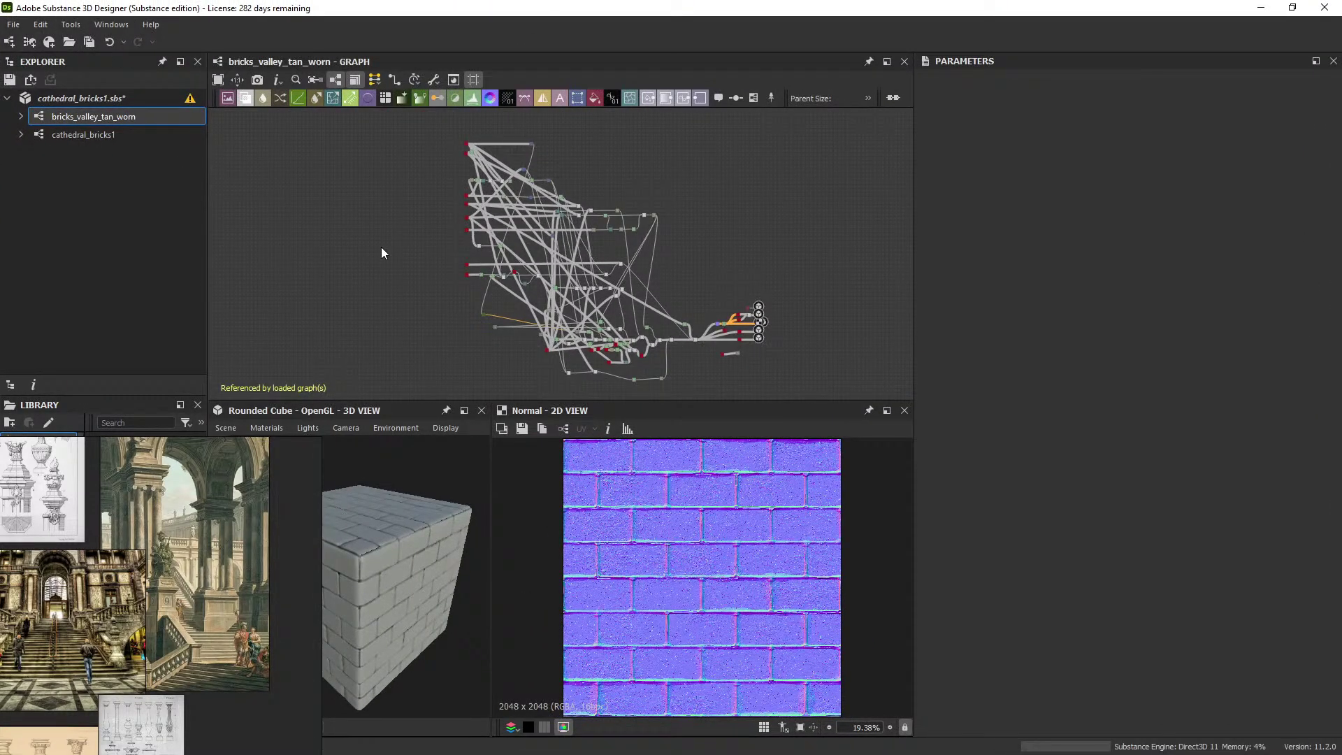
pyautogui.moveTo(351, 289); pyautogui.dragTo(443, 299, button='middle')
pyautogui.scroll(2, 639, 333)
pyautogui.moveTo(898, 329); pyautogui.dragTo(699, 274, button='middle')
pyautogui.scroll(12, 692, 265)
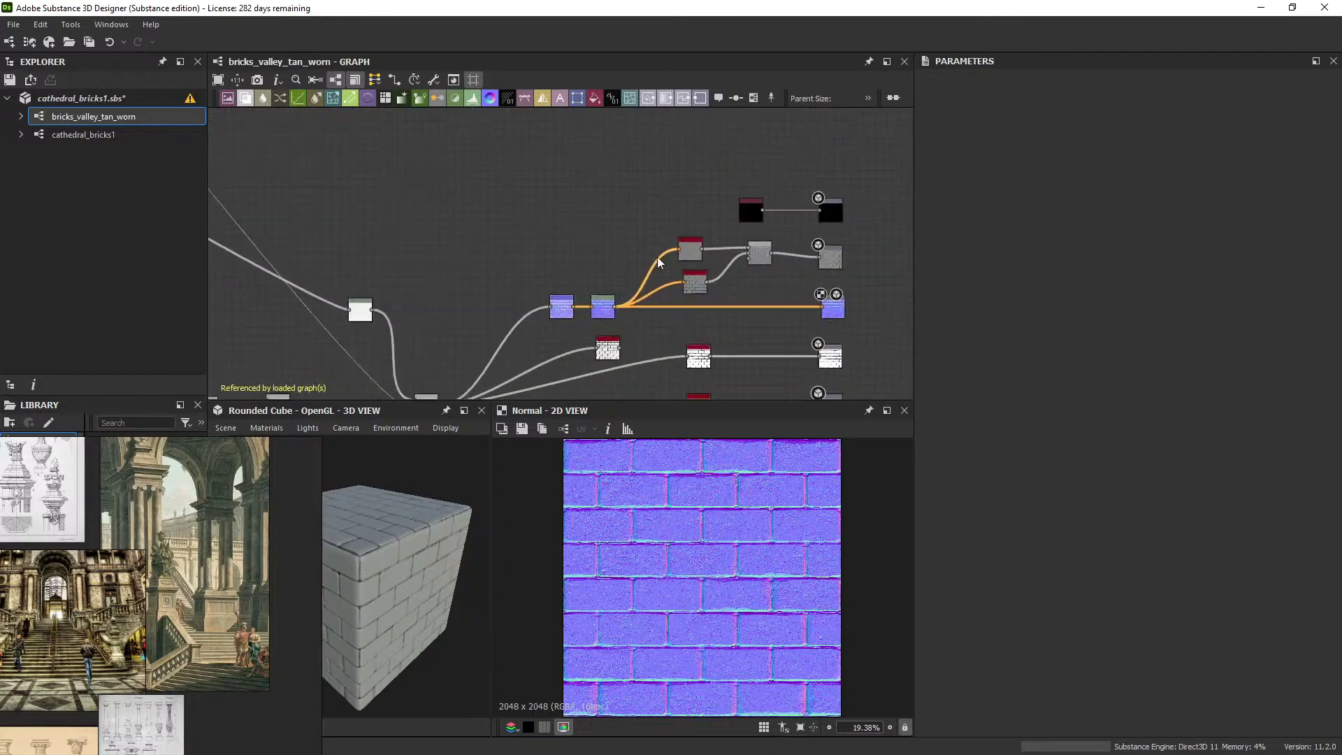
pyautogui.moveTo(715, 228); pyautogui.dragTo(617, 271, button='middle')
# Preview the nodes near the brick graph's outputs, ending with the Histogram Range node.
pyautogui.click(632, 302)
pyautogui.doubleClick(631, 297)
pyautogui.scroll(1, 633, 335)
pyautogui.moveTo(690, 356); pyautogui.dragTo(689, 241, button='middle')
pyautogui.doubleClick(618, 334)
pyautogui.doubleClick(602, 369)
pyautogui.scroll(-3, 684, 455)
pyautogui.moveTo(682, 351); pyautogui.dragTo(703, 107, button='middle')
pyautogui.click(623, 300)
pyautogui.click(622, 275)
pyautogui.doubleClick(625, 281)
pyautogui.moveTo(872, 179); pyautogui.dragTo(569, 327, button='middle')
pyautogui.scroll(1, 569, 327)
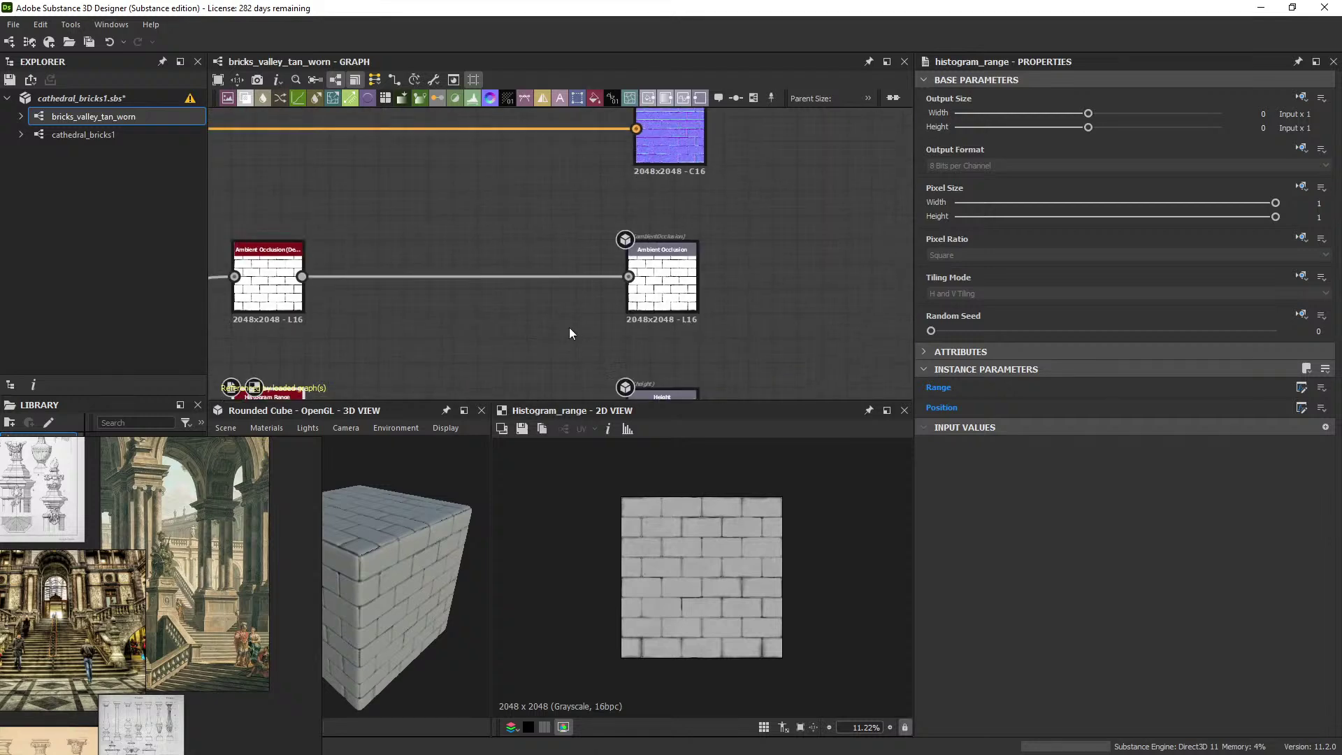
# Preview the Ambient Occlusion, Normal and Height outputs of the brick graph and inspect the brick detail.
pyautogui.doubleClick(656, 288)
pyautogui.doubleClick(670, 134)
pyautogui.scroll(5, 698, 512)
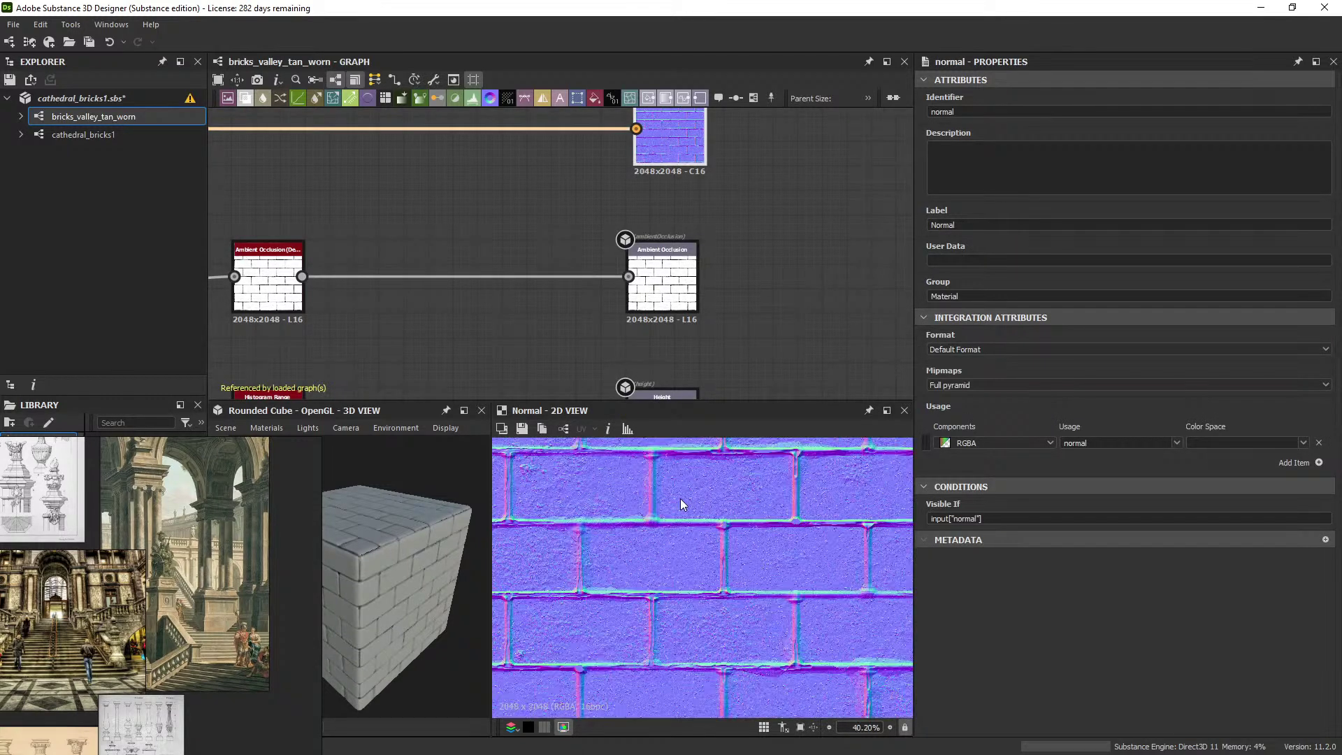
pyautogui.scroll(-2, 671, 386)
pyautogui.doubleClick(640, 352)
pyautogui.scroll(-3, 689, 502)
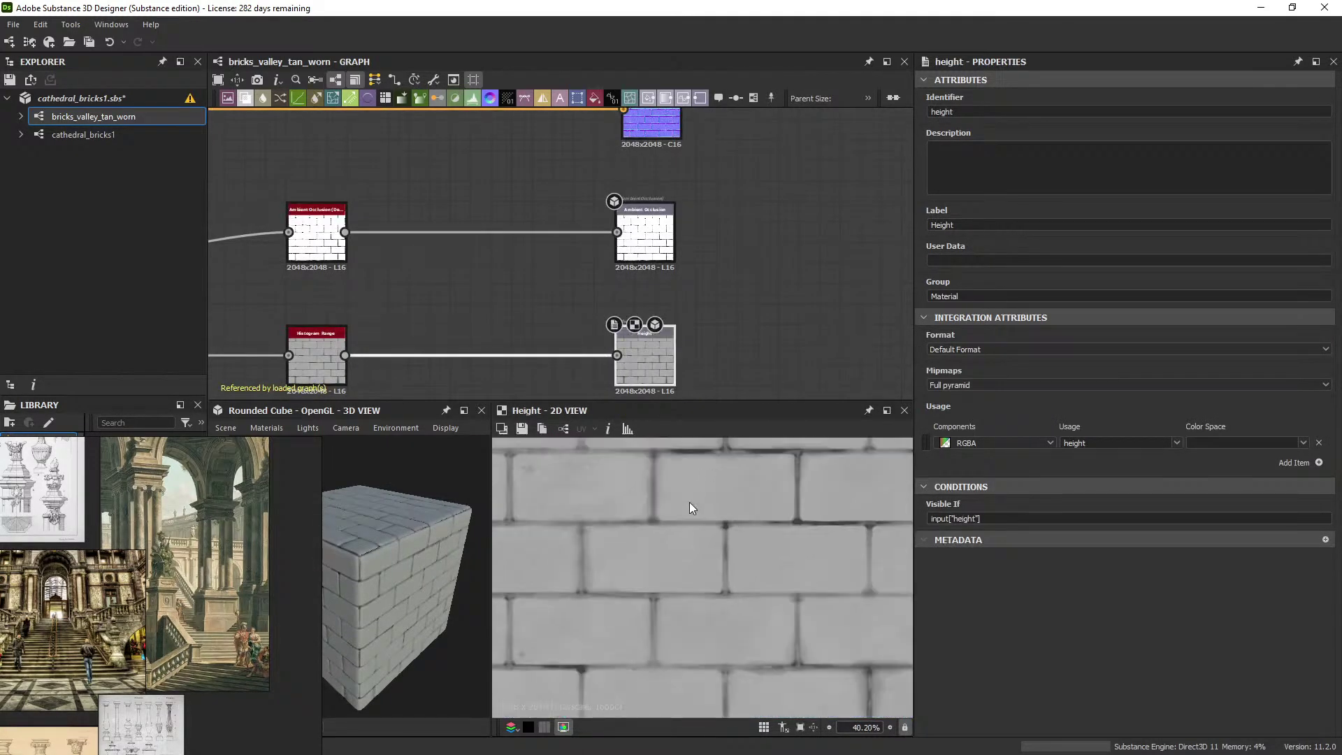
# Compare the brick graph's Normal and Curvature outputs and inspect the nodes feeding them.
pyautogui.moveTo(672, 167); pyautogui.dragTo(674, 329, button='middle')
pyautogui.doubleClick(655, 293)
pyautogui.doubleClick(656, 179)
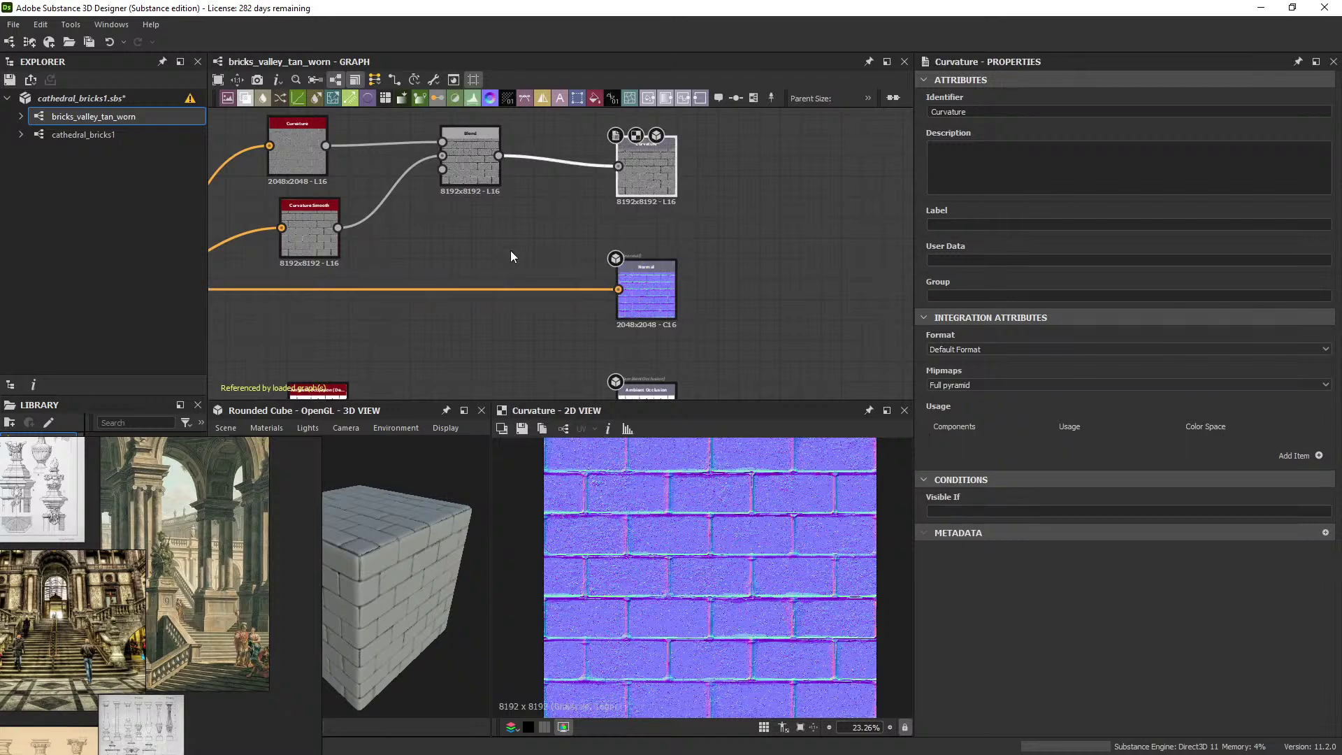
pyautogui.scroll(-3, 509, 251)
pyautogui.moveTo(501, 183); pyautogui.dragTo(721, 262, button='middle')
pyautogui.moveTo(588, 292); pyautogui.dragTo(761, 209, button='middle')
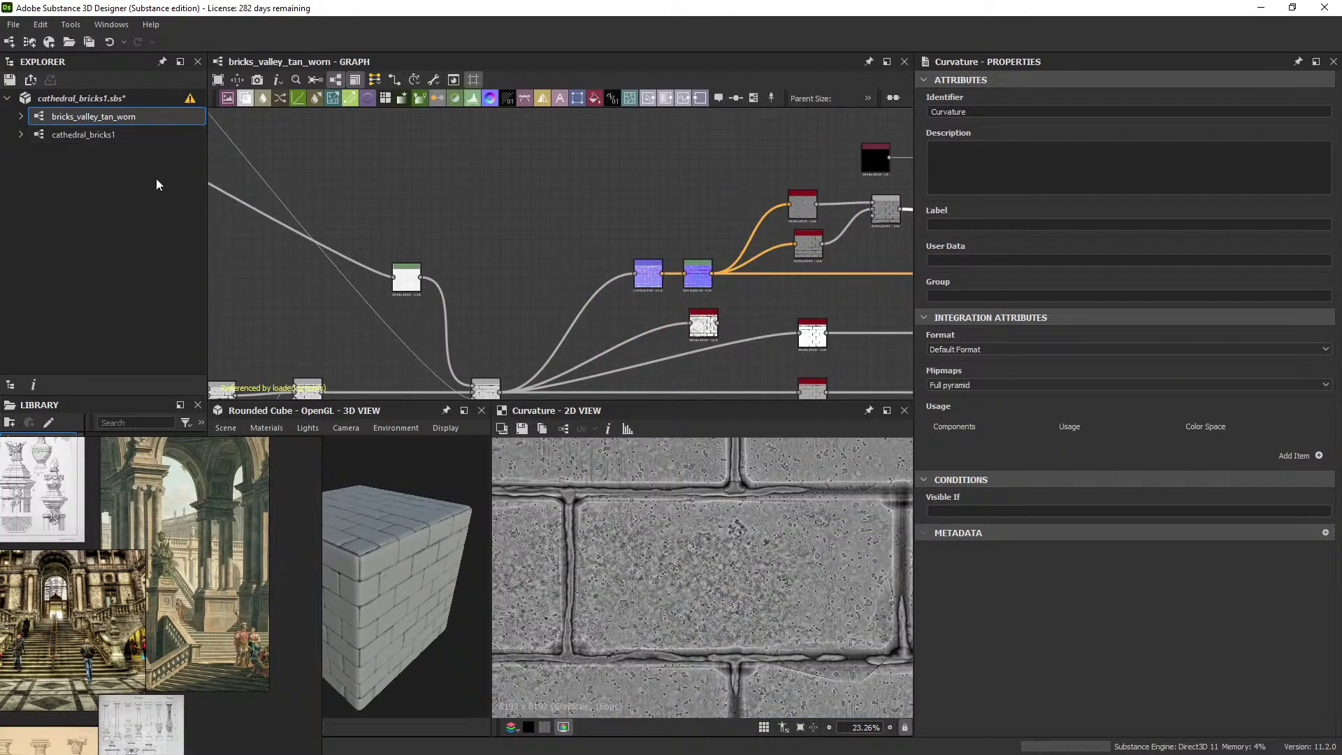
# Check the cathedral_bricks1 graph, then return to bricks_valley_tan_worn and inspect a Levels node and a Blend node near its inputs.
pyautogui.click(68, 135)
pyautogui.doubleClick(68, 136)
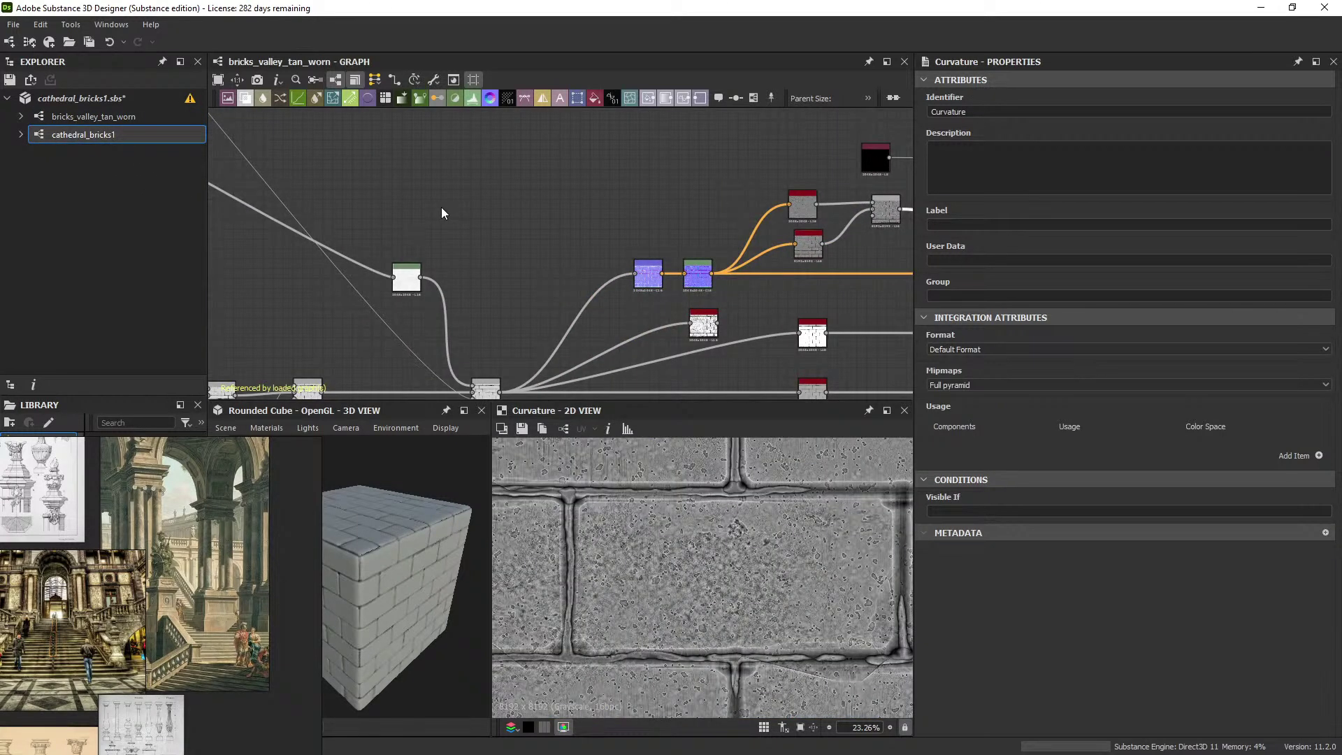
pyautogui.moveTo(721, 321); pyautogui.dragTo(707, 333, button='middle')
pyautogui.click(65, 118)
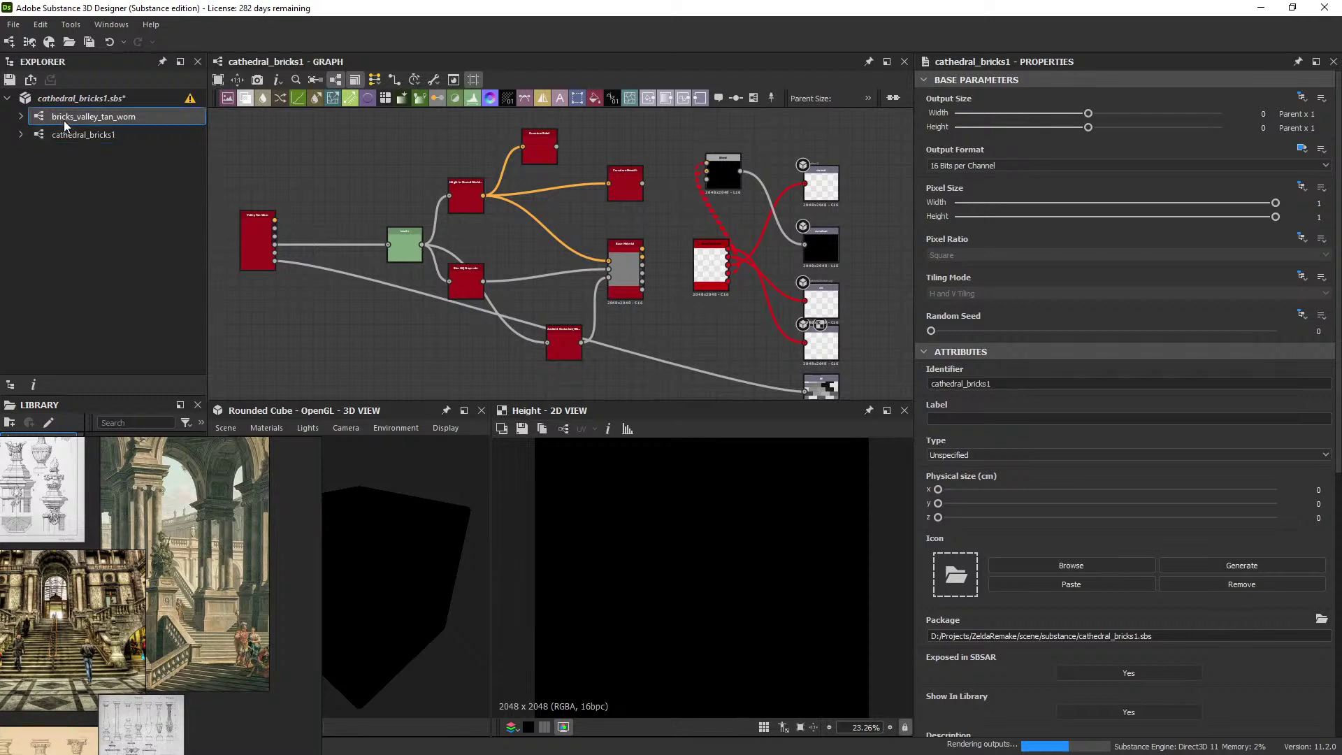
pyautogui.moveTo(244, 172); pyautogui.dragTo(443, 182, button='middle')
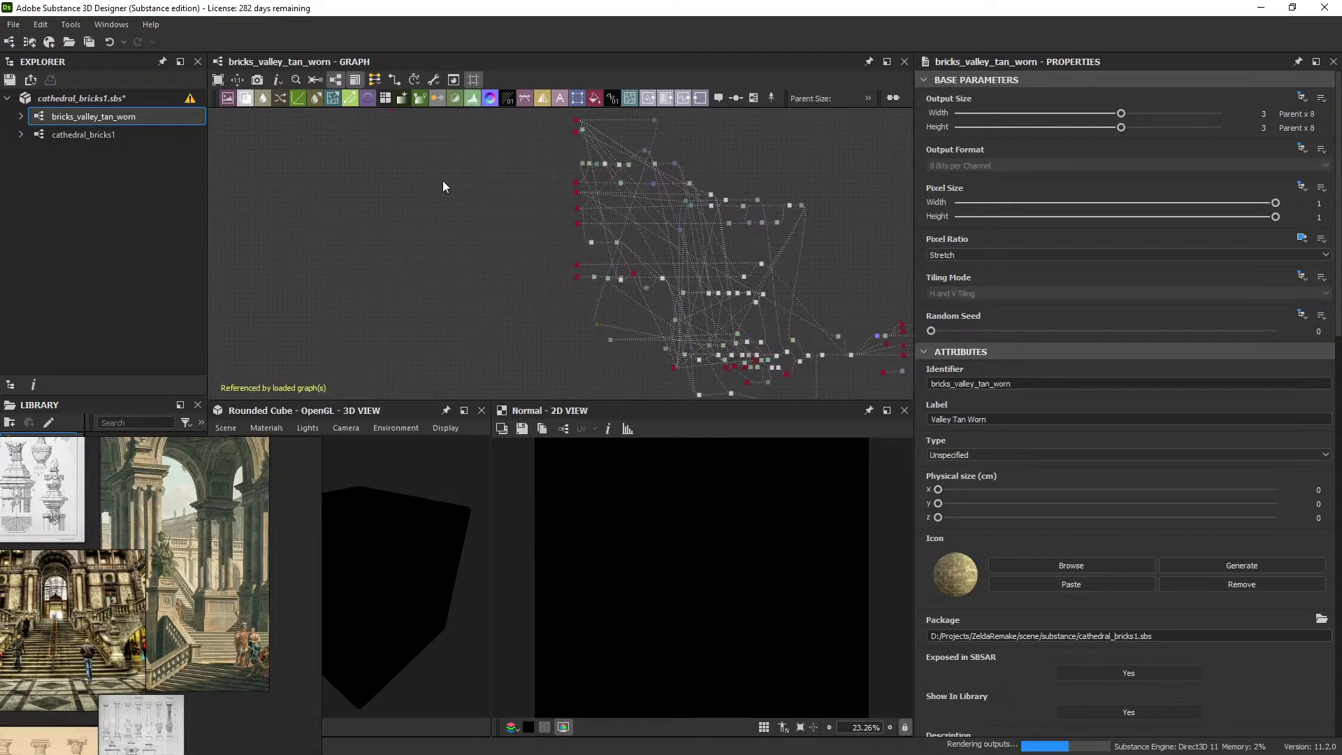
pyautogui.scroll(5, 611, 269)
pyautogui.doubleClick(602, 298)
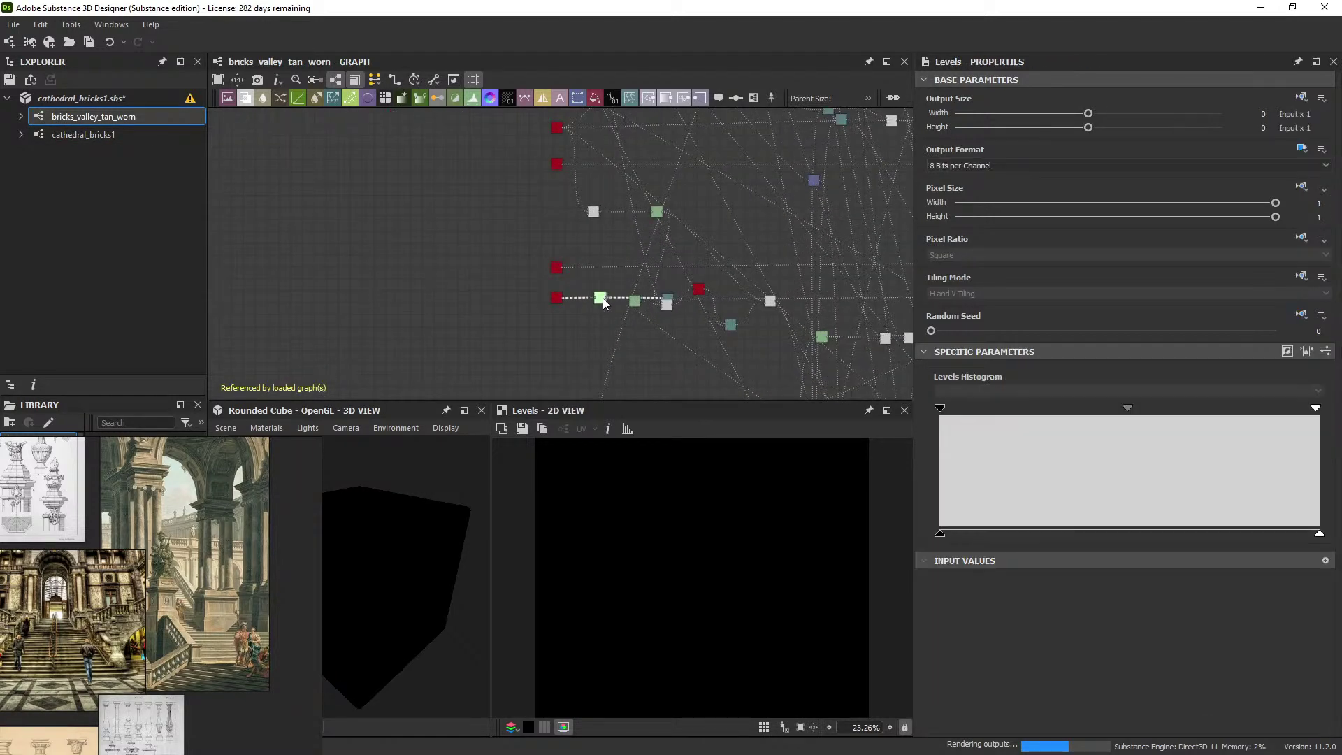
pyautogui.click(667, 305)
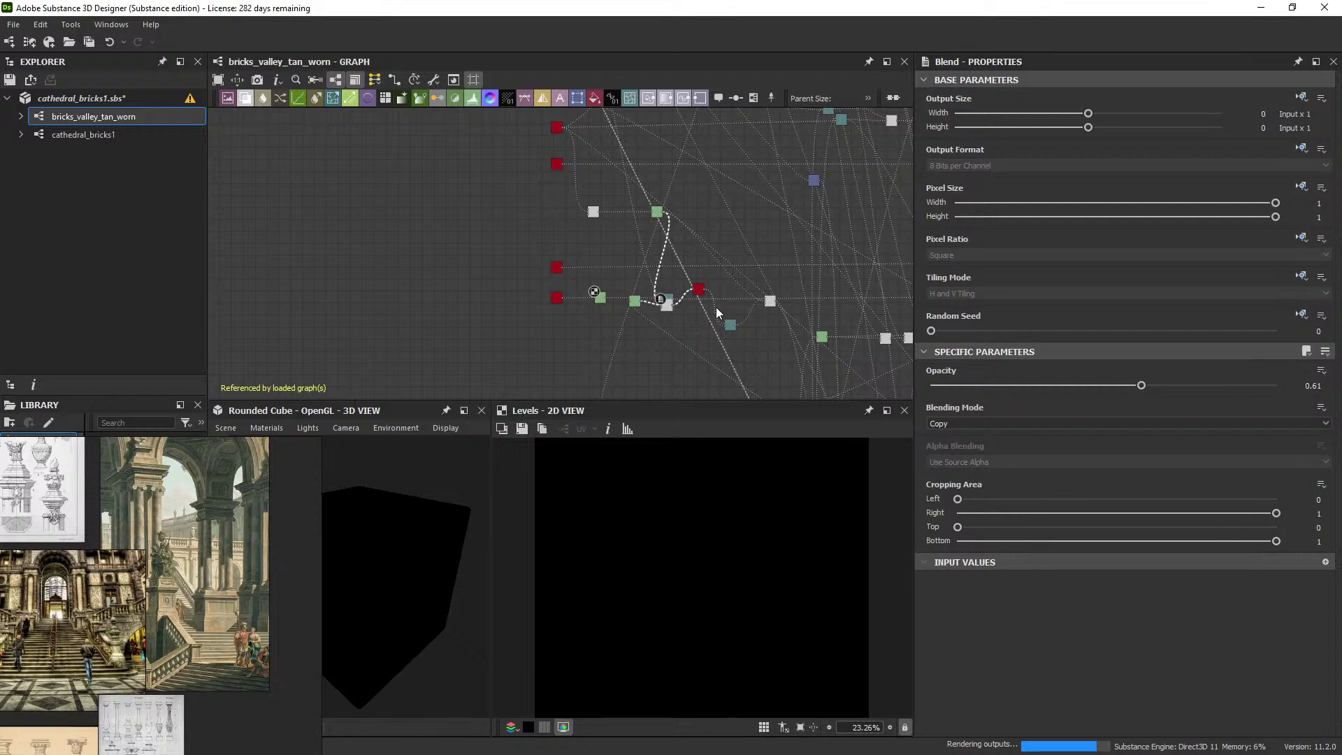
pyautogui.scroll(-6, 715, 307)
# Create a new Substance graph in the cathedral_bricks1.sbs package from the PBR UE4 Packed template.
pyautogui.doubleClick(129, 136)
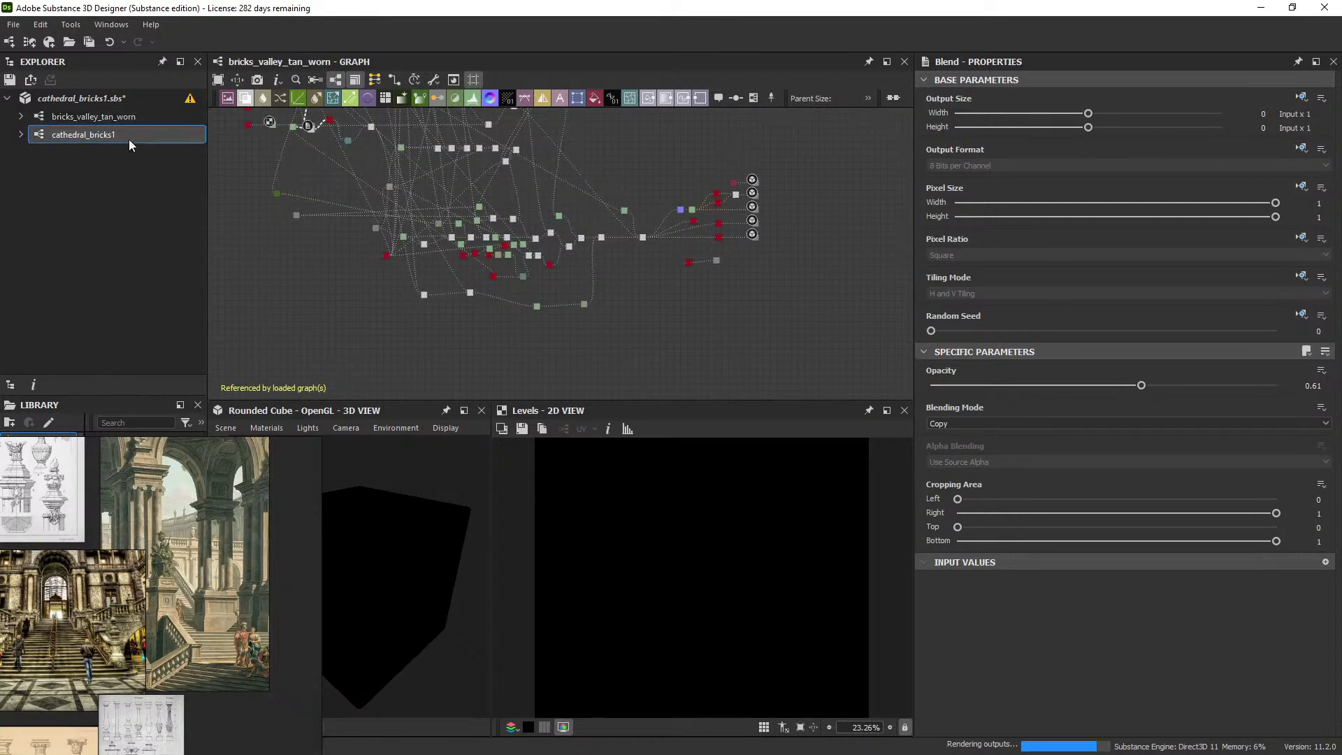
pyautogui.rightClick(111, 99)
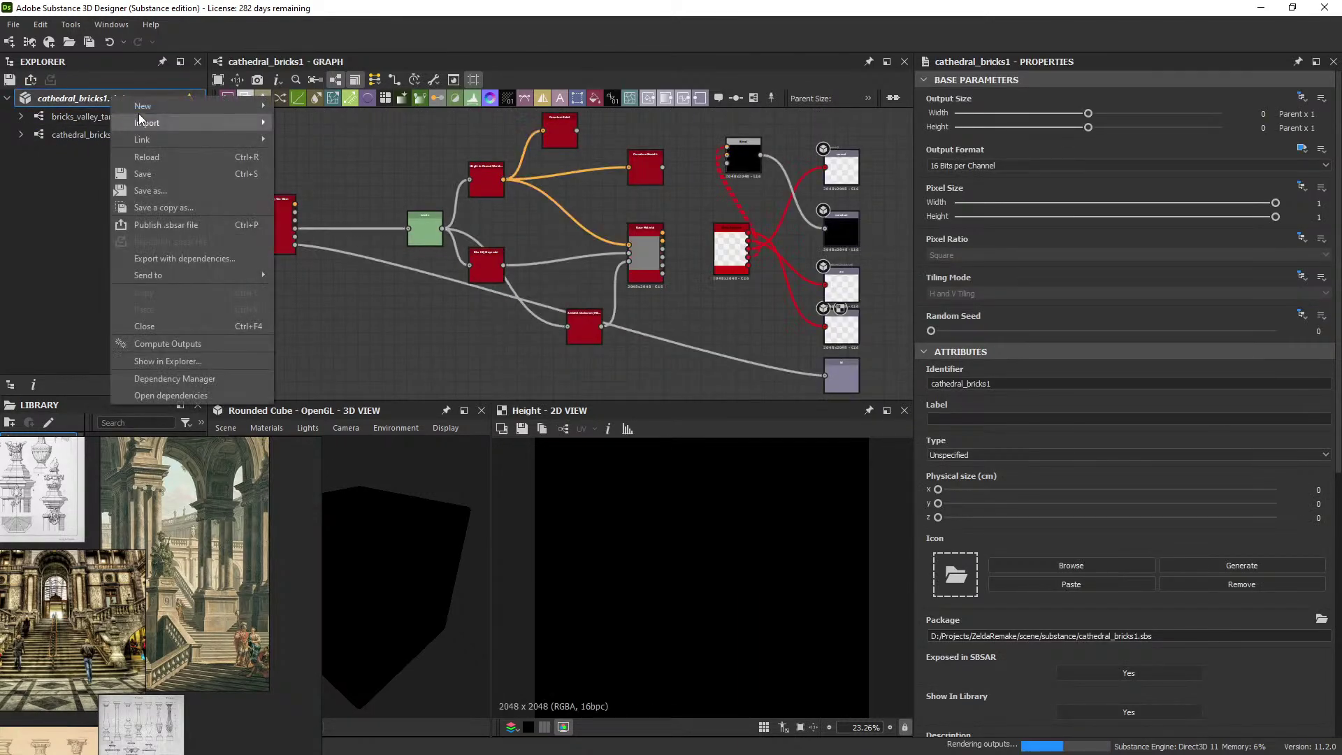
pyautogui.moveTo(161, 108)
pyautogui.click(297, 105)
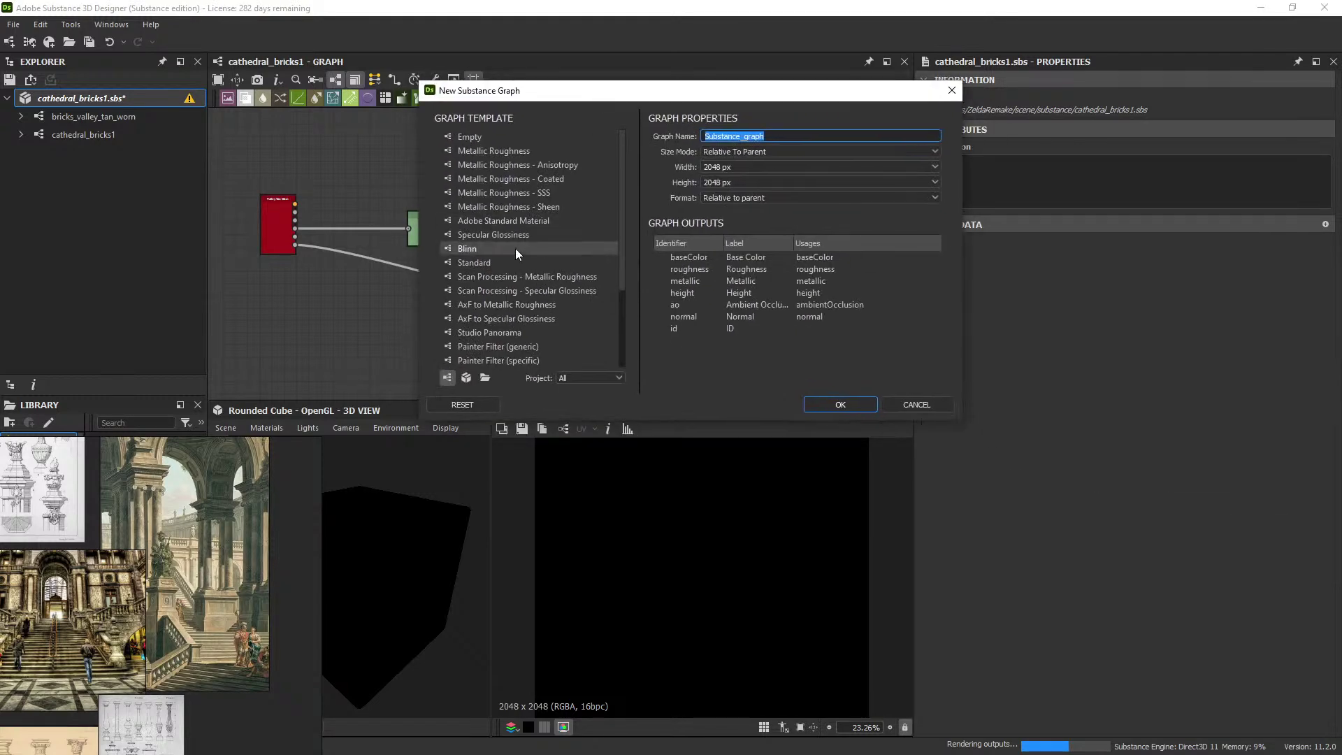
pyautogui.scroll(-3, 524, 262)
pyautogui.click(509, 346)
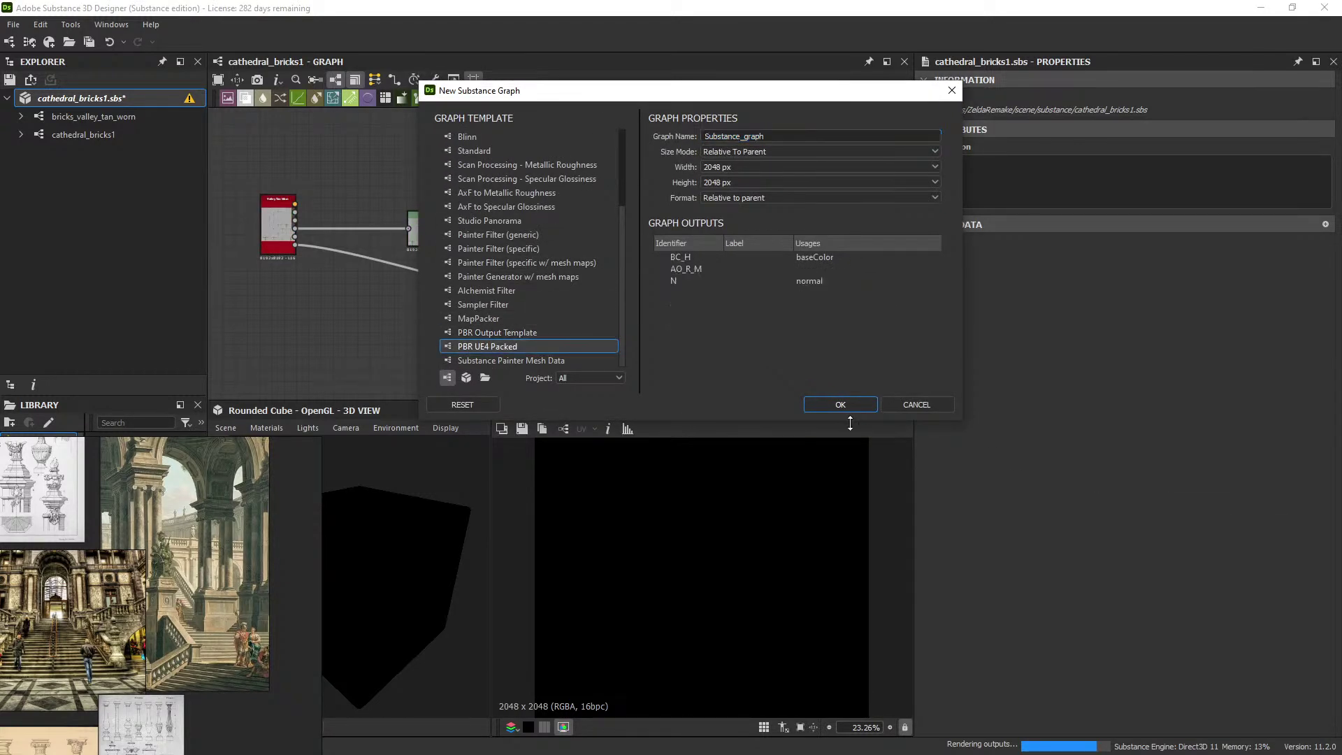
pyautogui.click(842, 405)
pyautogui.click(673, 475)
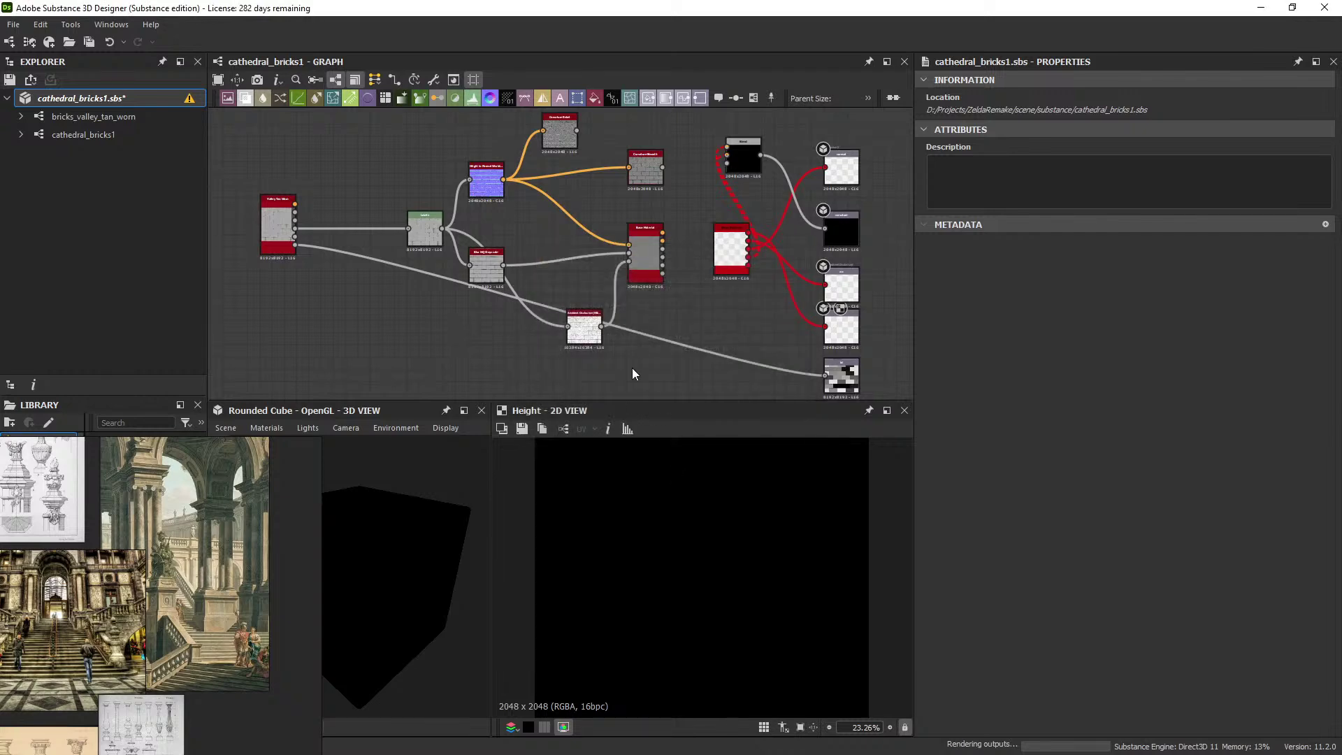
# Preview the new graph's BC_H, AO_R_M and N outputs.
pyautogui.moveTo(632, 368); pyautogui.dragTo(515, 352, button='middle')
pyautogui.scroll(3, 693, 279)
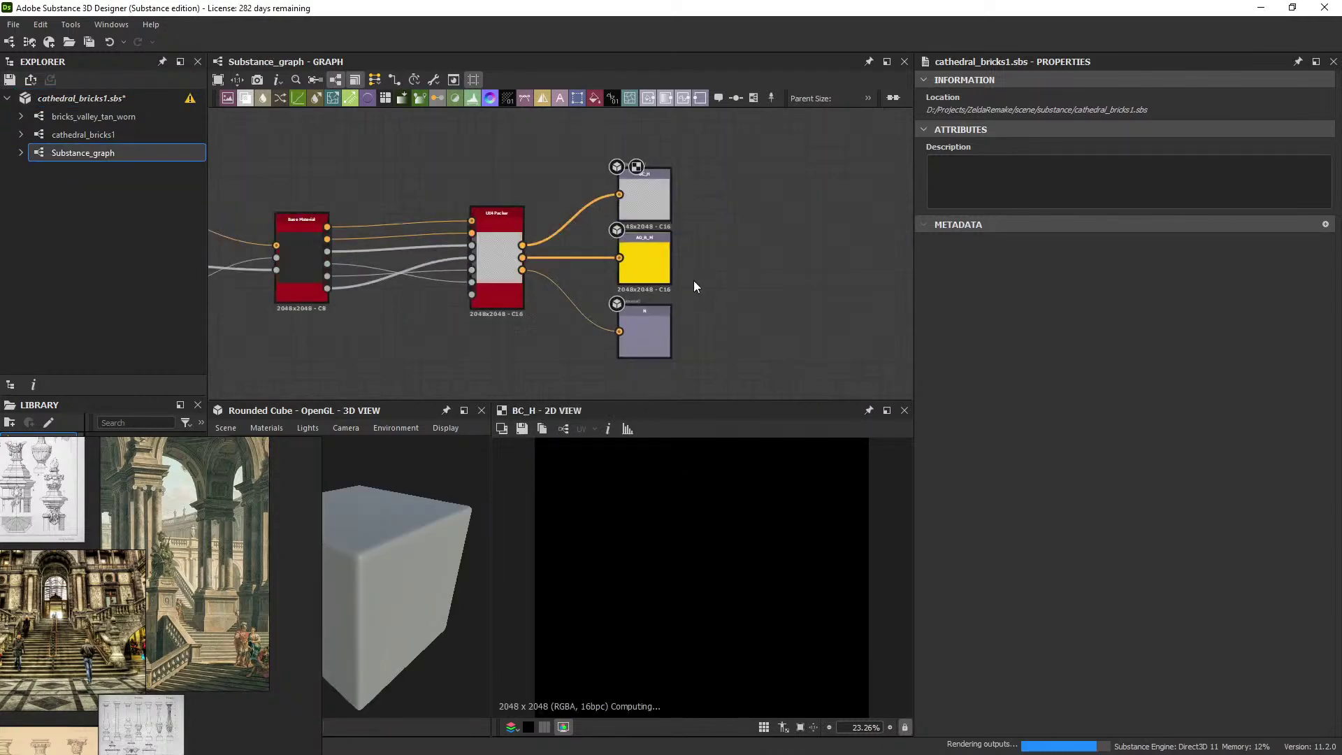
pyautogui.doubleClick(632, 266)
pyautogui.doubleClick(634, 318)
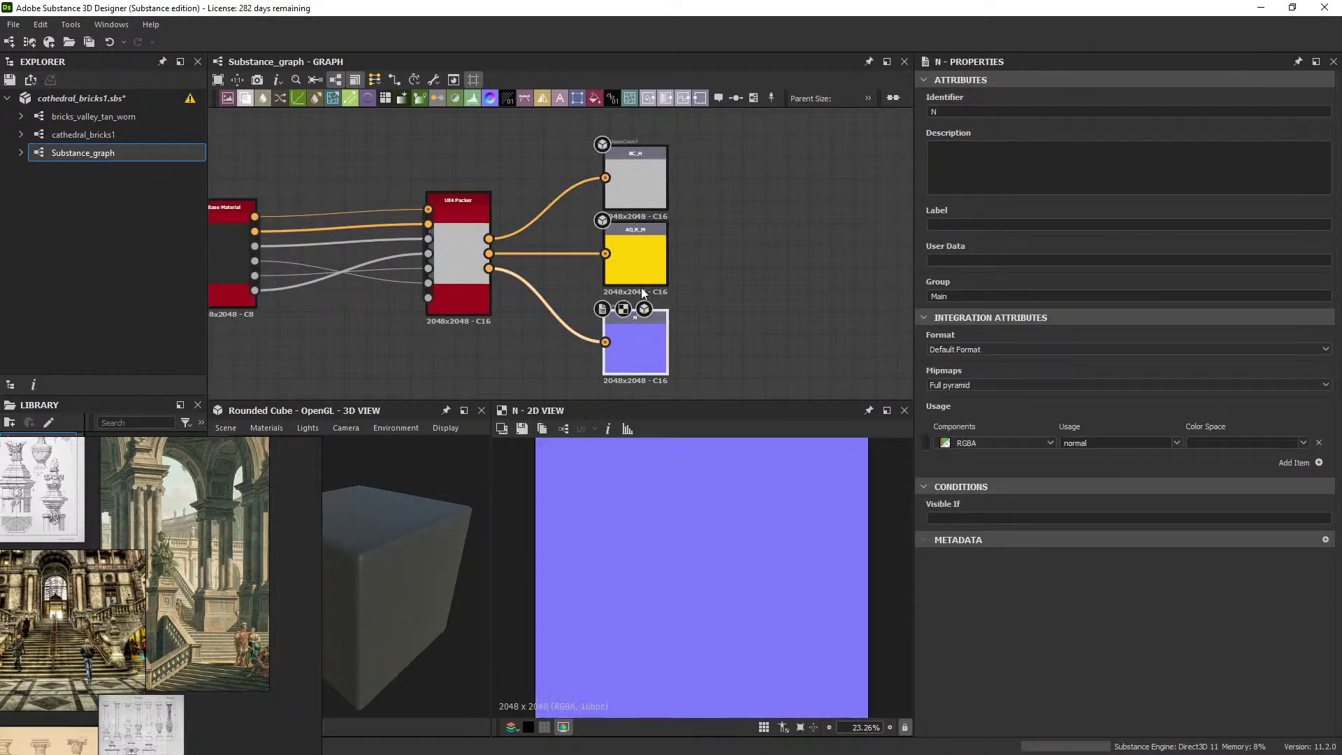
pyautogui.doubleClick(648, 166)
pyautogui.doubleClick(655, 250)
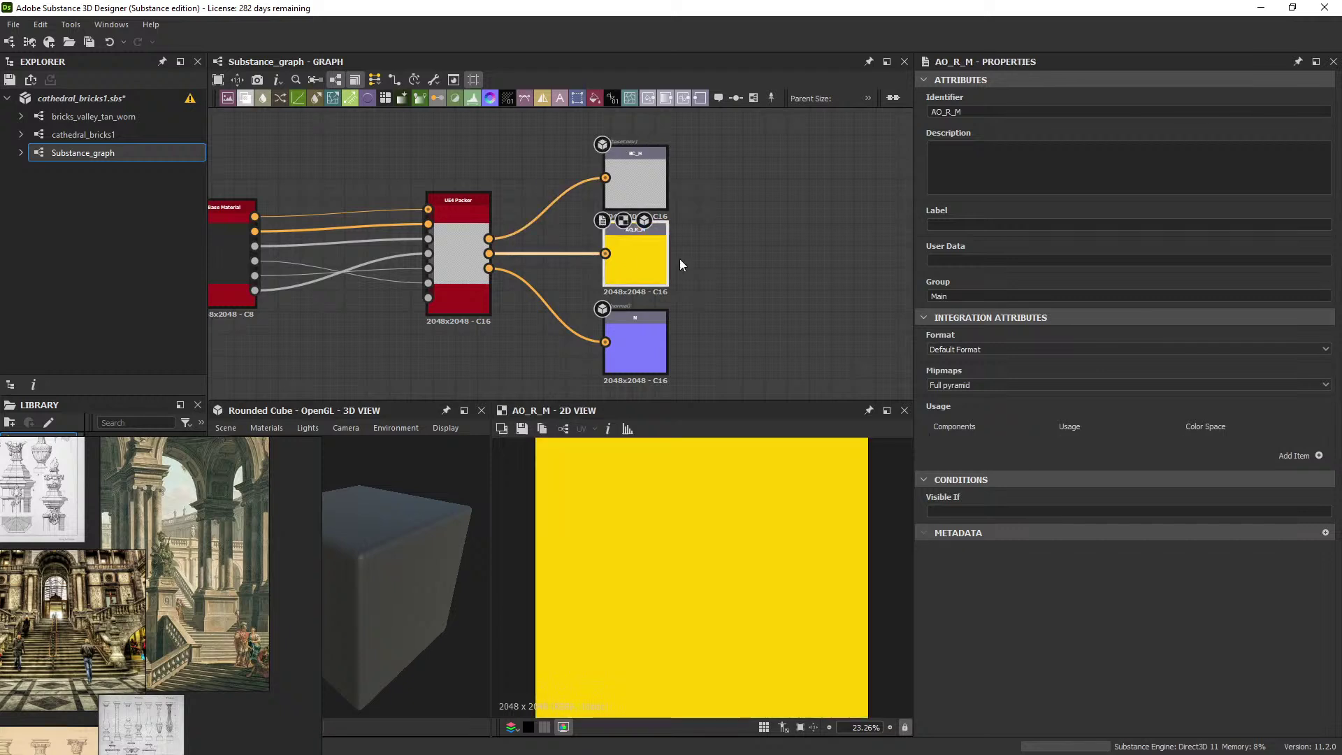
# Compare the AO_R_M and N outputs again and look over the Base Material and UE4 Packer nodes feeding them.
pyautogui.moveTo(680, 258); pyautogui.dragTo(781, 222, button='middle')
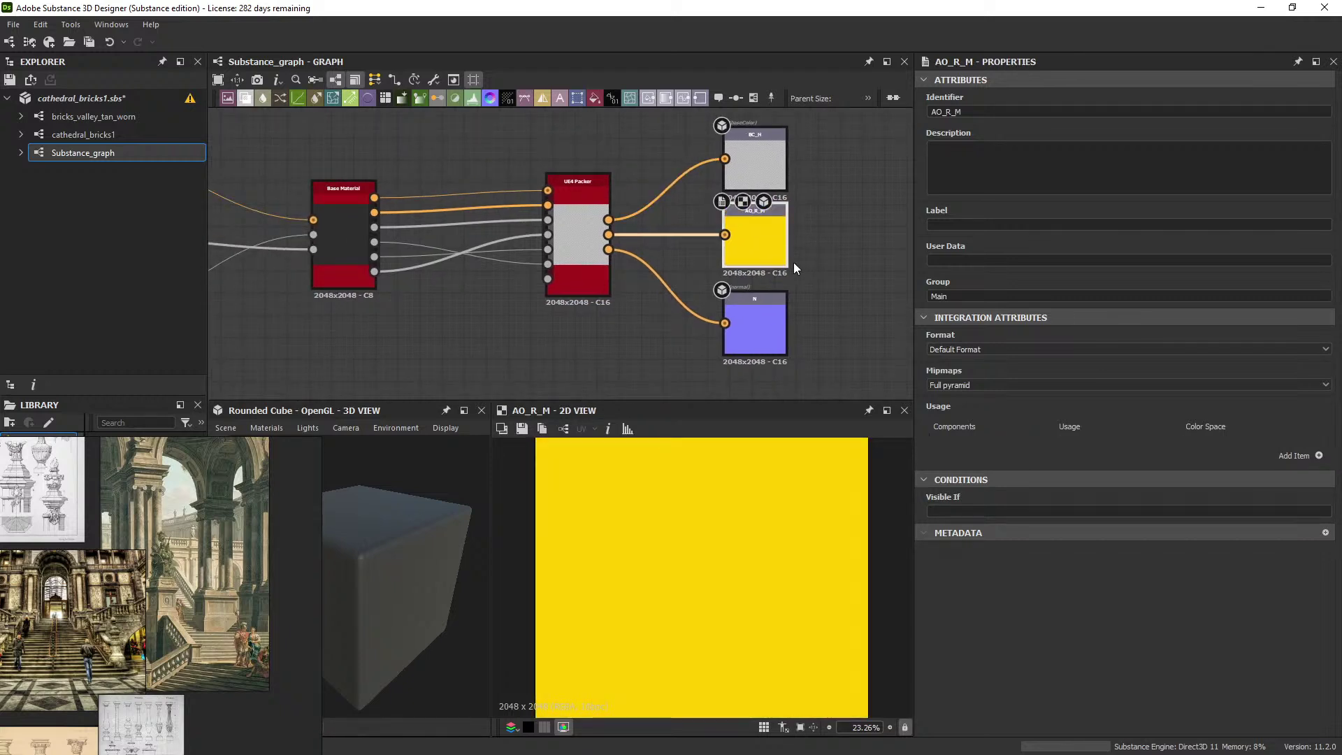
pyautogui.doubleClick(752, 339)
pyautogui.doubleClick(769, 247)
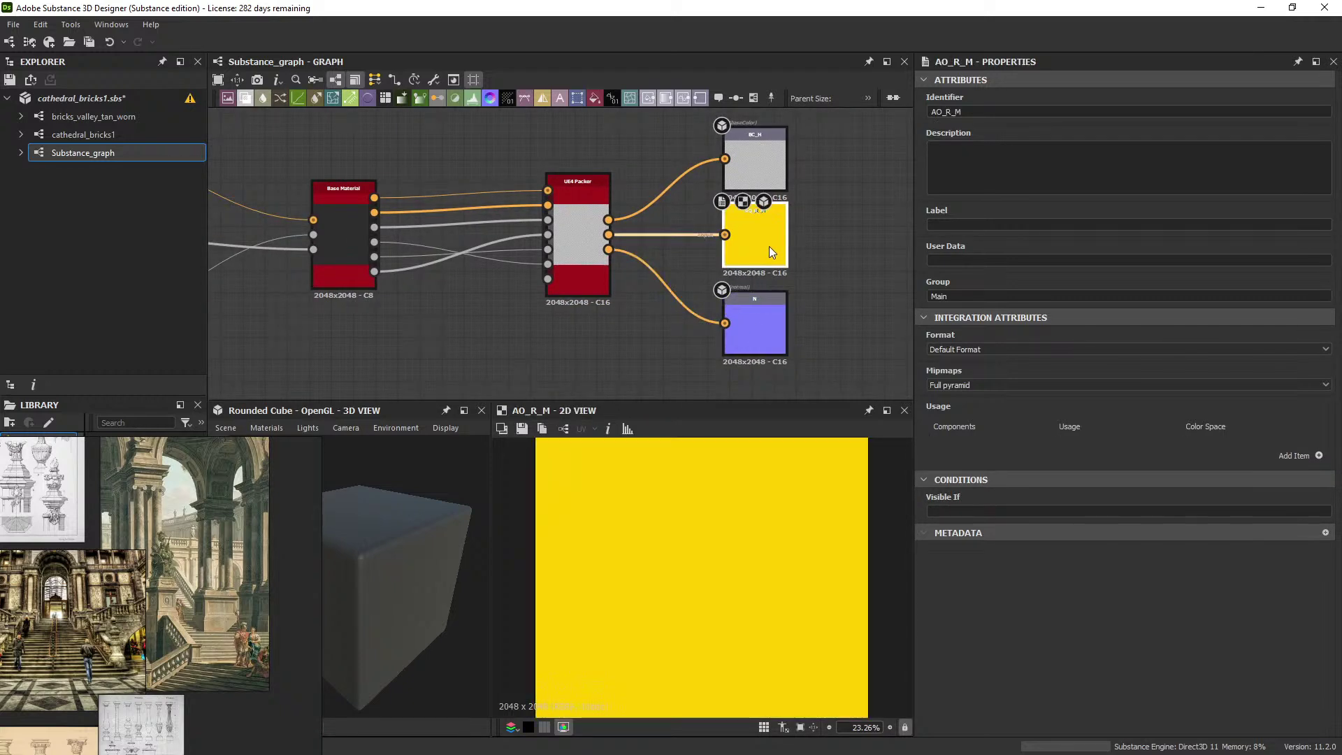
pyautogui.doubleClick(762, 318)
pyautogui.moveTo(707, 306); pyautogui.dragTo(778, 288, button='middle')
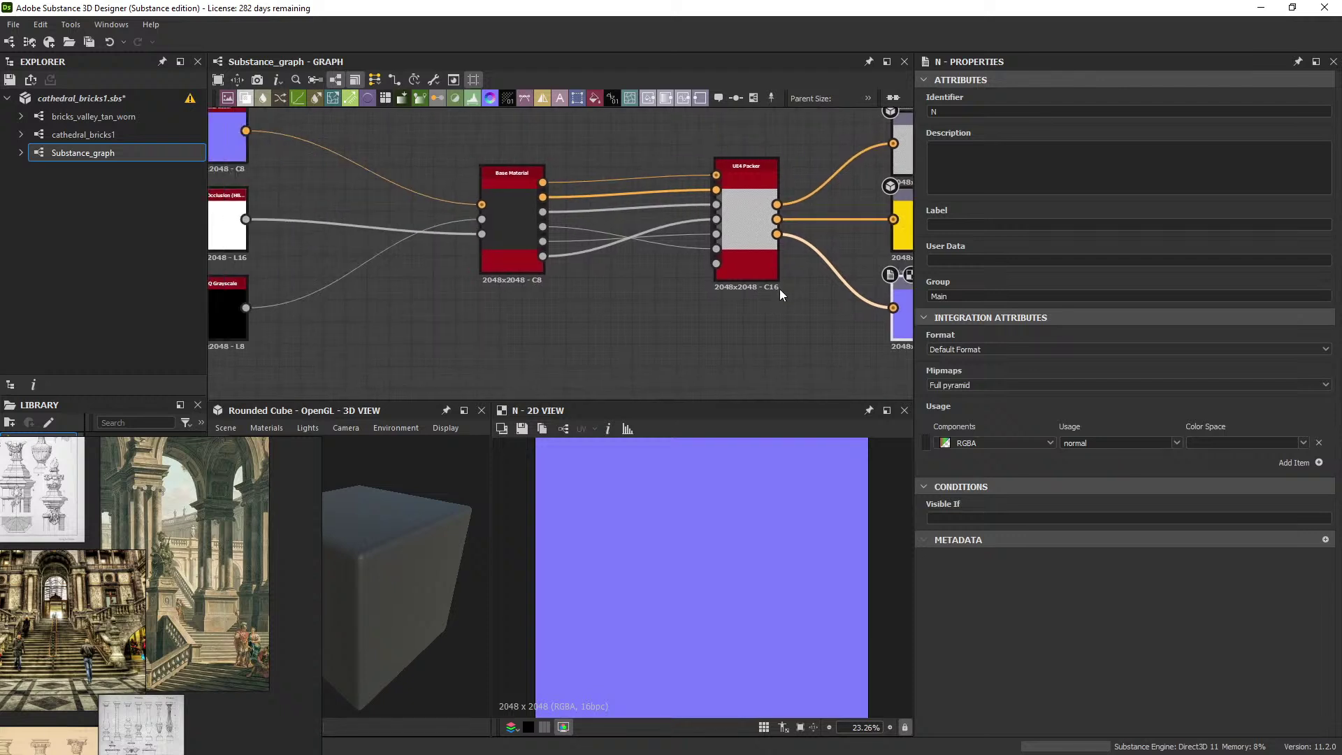
pyautogui.scroll(-2, 648, 318)
pyautogui.doubleClick(787, 241)
pyautogui.doubleClick(766, 353)
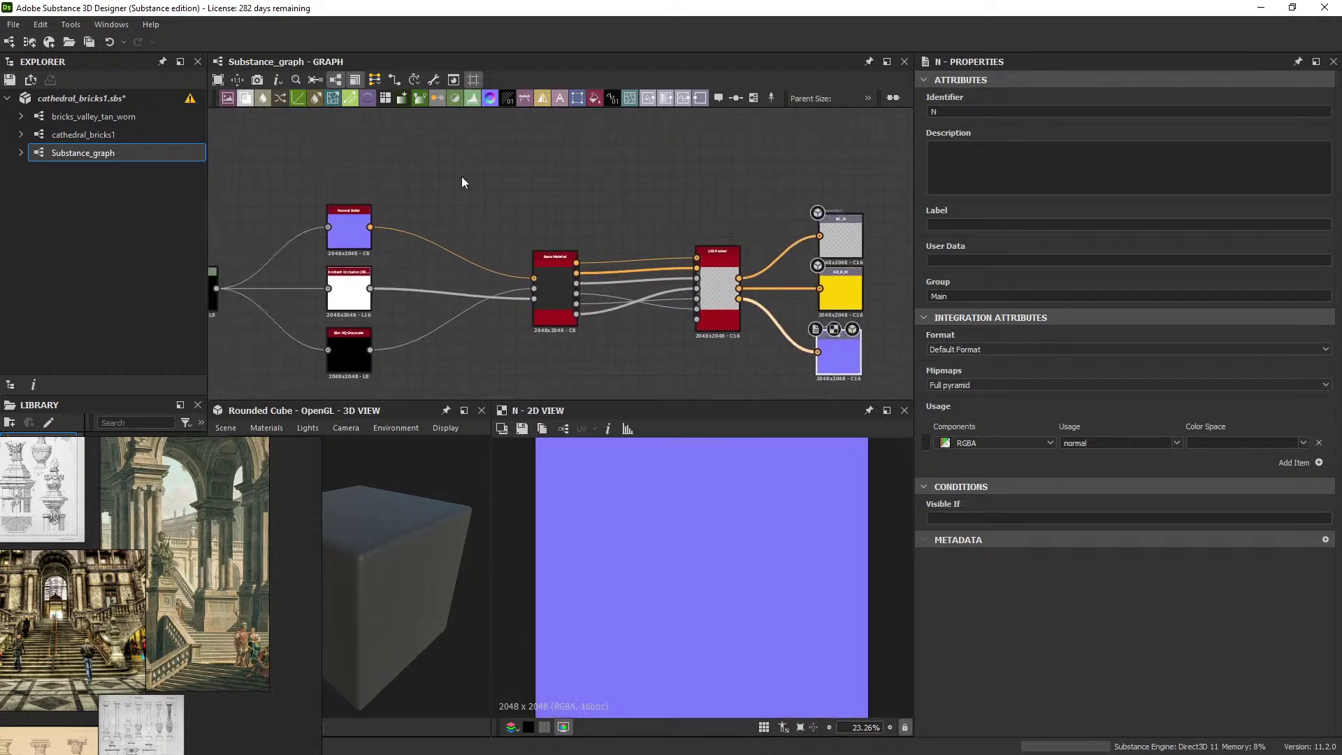
# Rename the new graph as bricks_01.
pyautogui.doubleClick(119, 152)
pyautogui.write('bric')
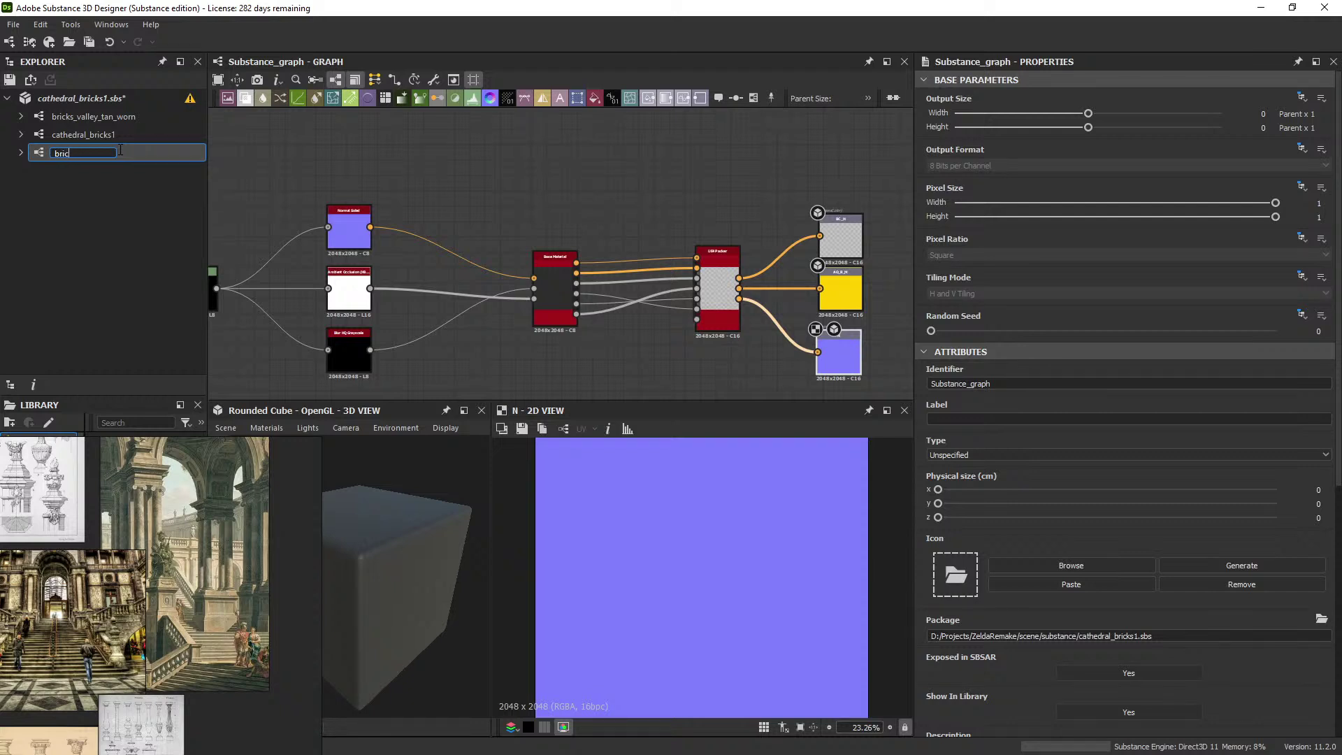
pyautogui.write('ks_01')
pyautogui.press('Return')
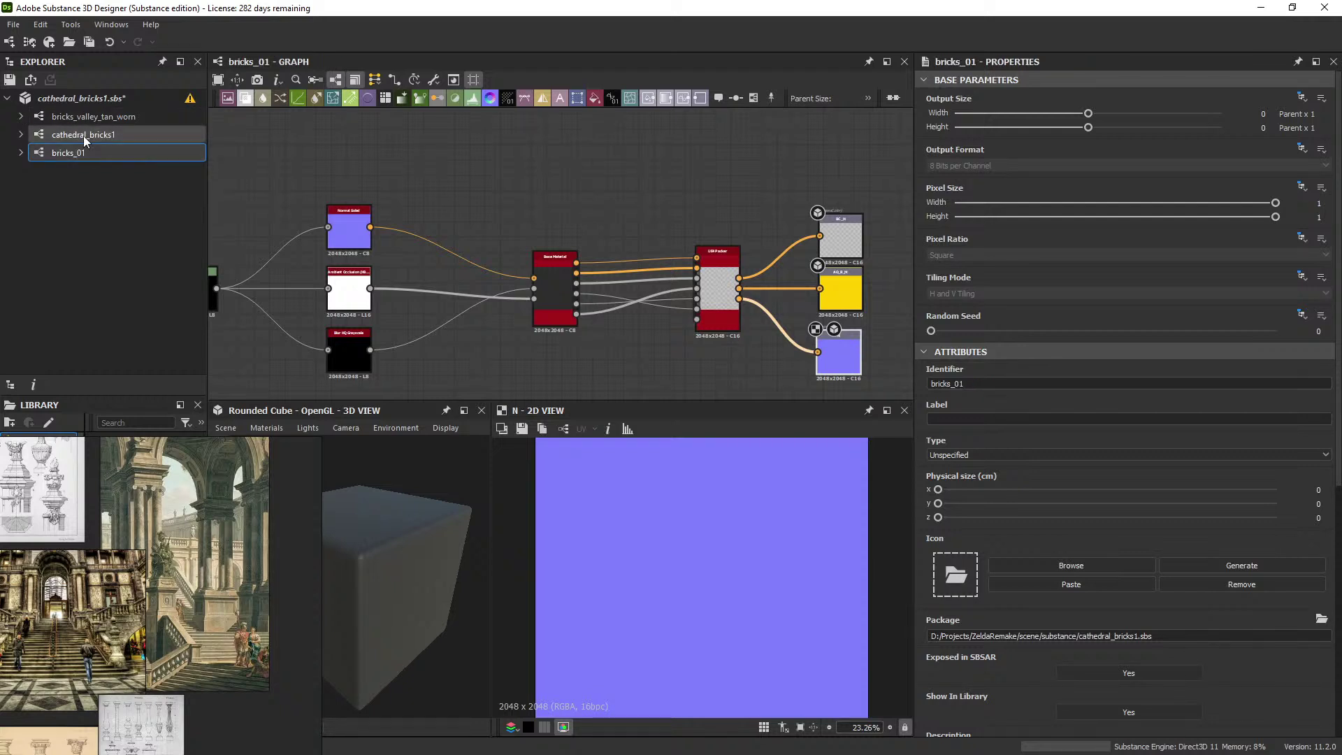
# Check the cathedral_bricks1 graph, then reopen bricks_valley_tan_worn and examine its metallic output and the nodes upstream of the outputs.
pyautogui.doubleClick(93, 133)
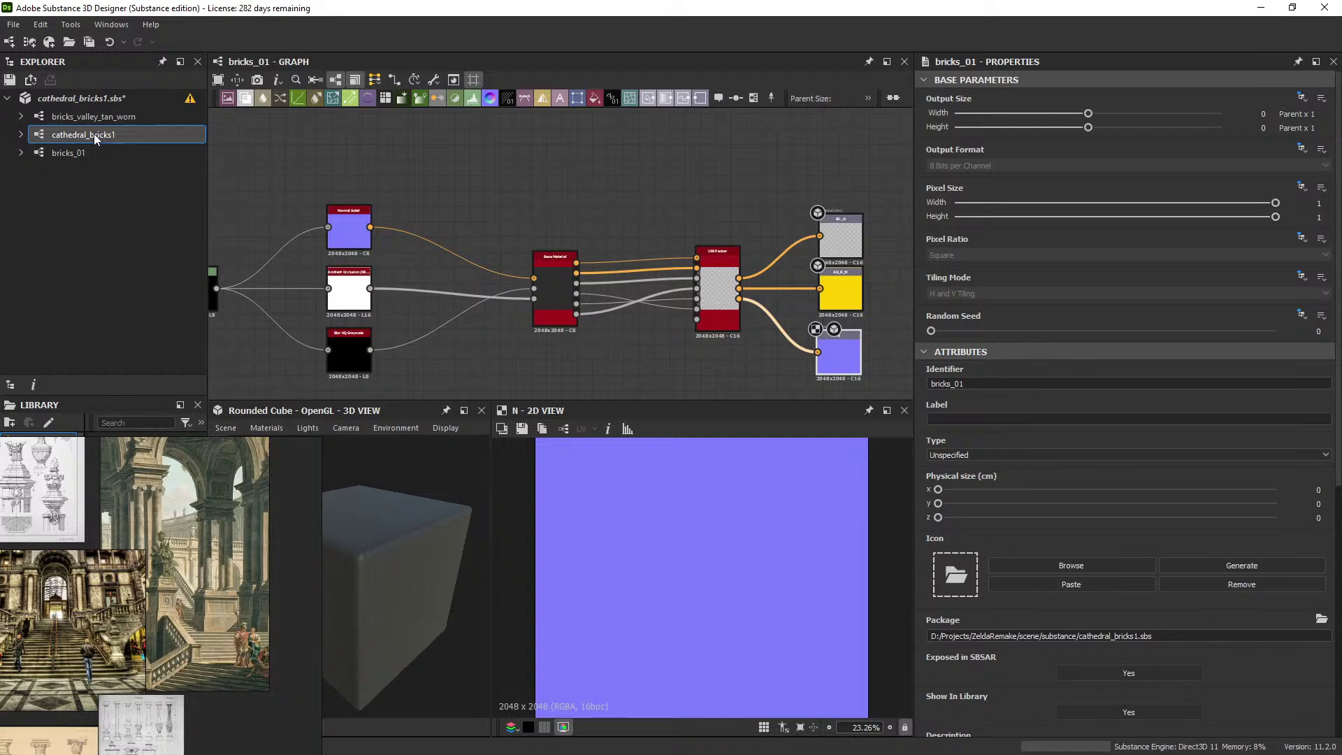
pyautogui.click(99, 116)
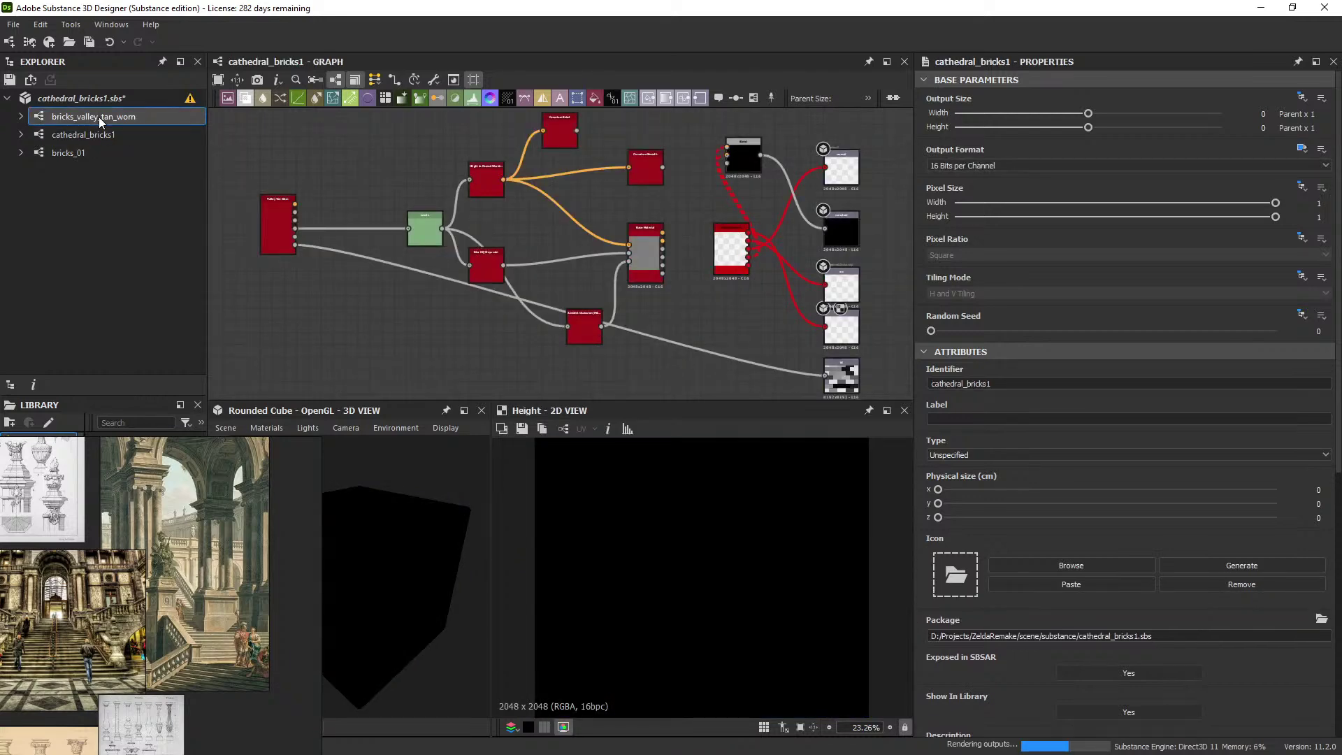
pyautogui.doubleClick(99, 116)
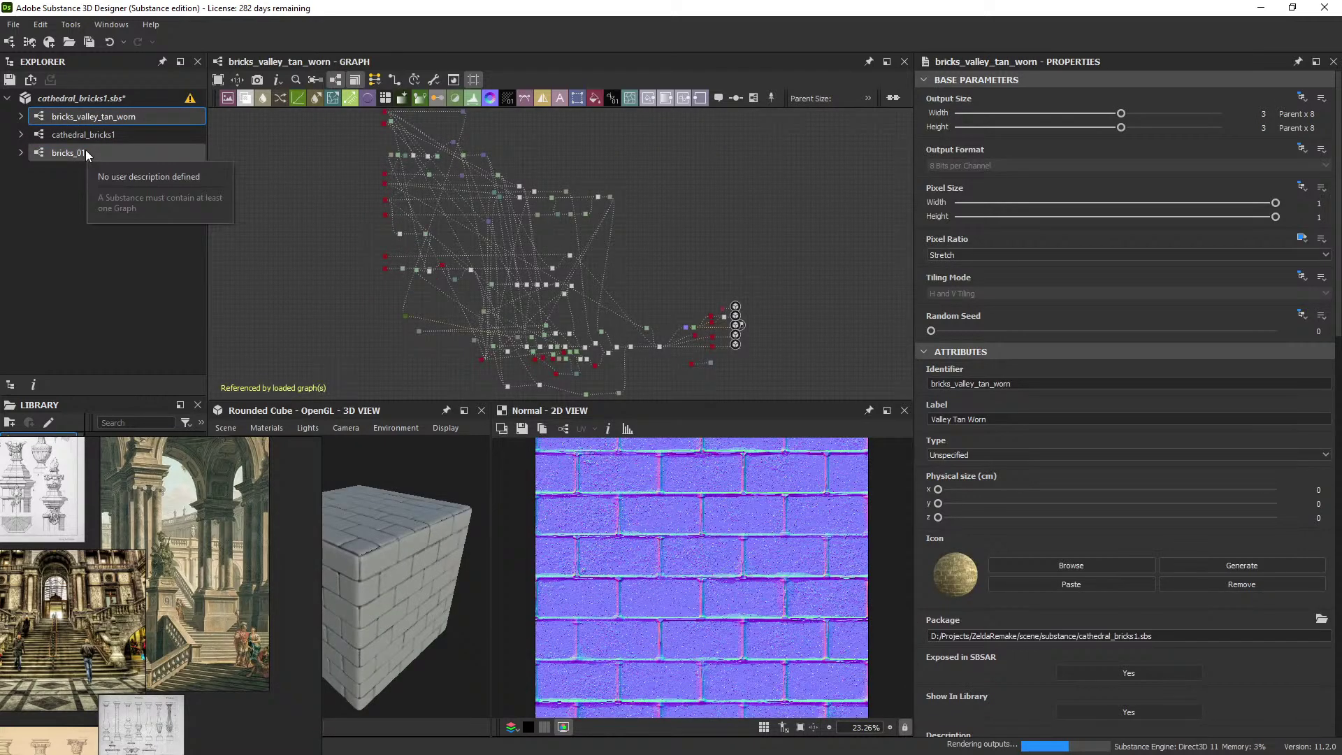
pyautogui.scroll(6, 648, 261)
pyautogui.click(668, 217)
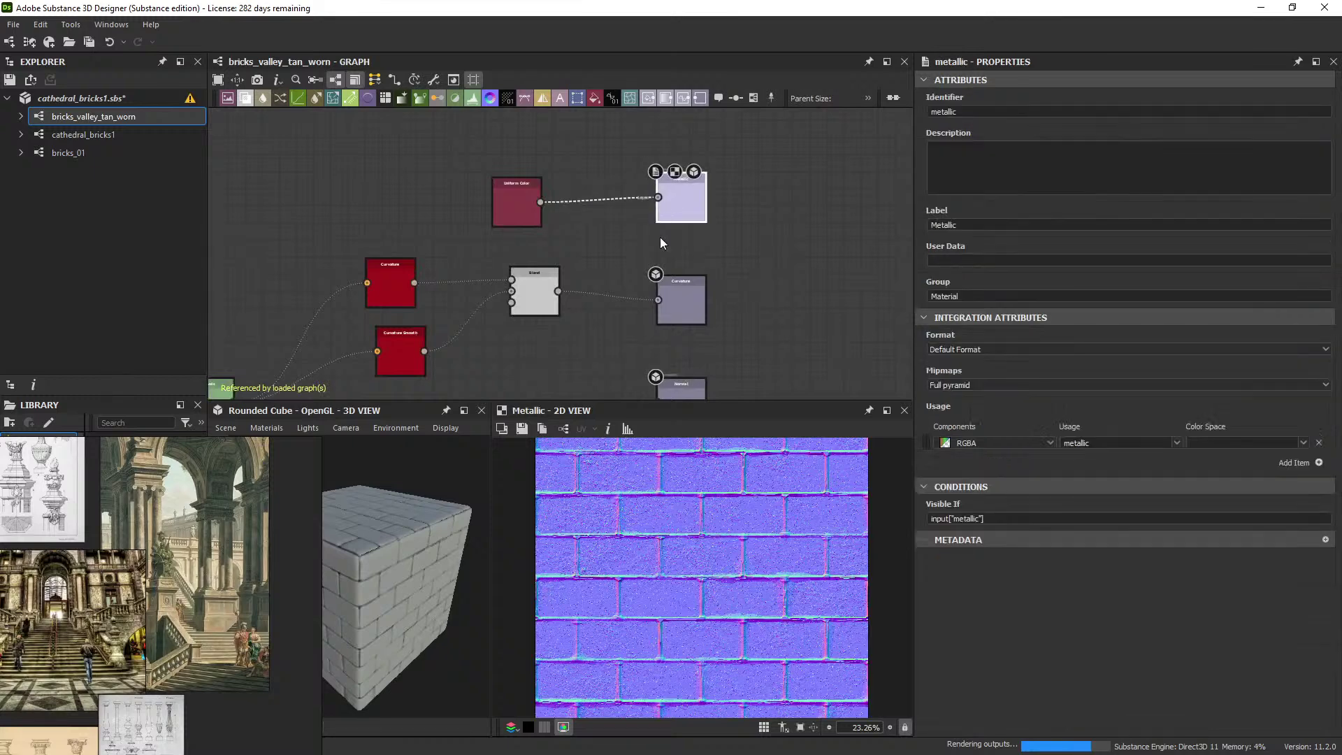
pyautogui.scroll(-4, 624, 210)
pyautogui.moveTo(432, 344); pyautogui.dragTo(689, 180, button='middle')
pyautogui.scroll(3, 569, 216)
pyautogui.moveTo(429, 272); pyautogui.dragTo(707, 289, button='middle')
pyautogui.scroll(1, 597, 207)
pyautogui.scroll(-1, 739, 241)
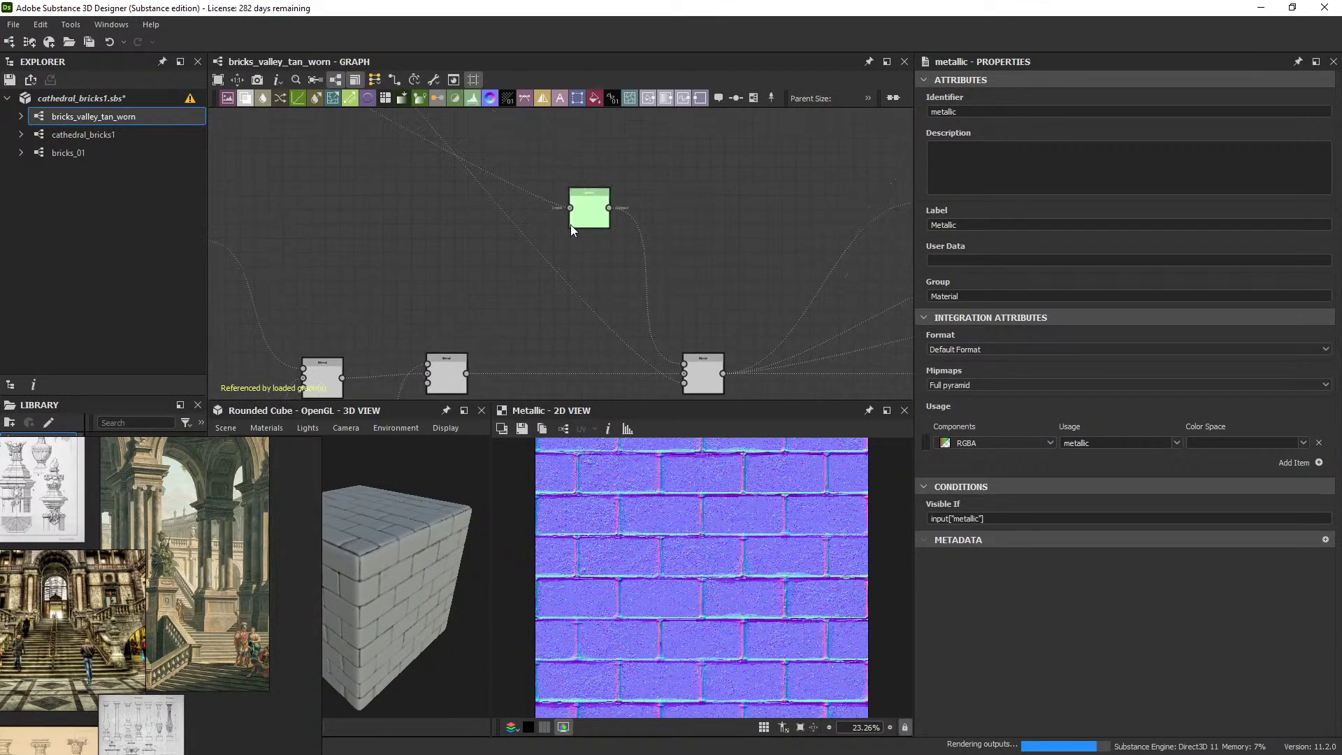
# Preview the Levels node and the Blend node it feeds ahead of the brick graph's outputs.
pyautogui.doubleClick(584, 215)
pyautogui.moveTo(655, 239); pyautogui.dragTo(544, 225, button='middle')
pyautogui.scroll(-2, 692, 204)
pyautogui.scroll(-1, 674, 229)
pyautogui.scroll(3, 546, 331)
pyautogui.moveTo(546, 332); pyautogui.dragTo(642, 242, button='middle')
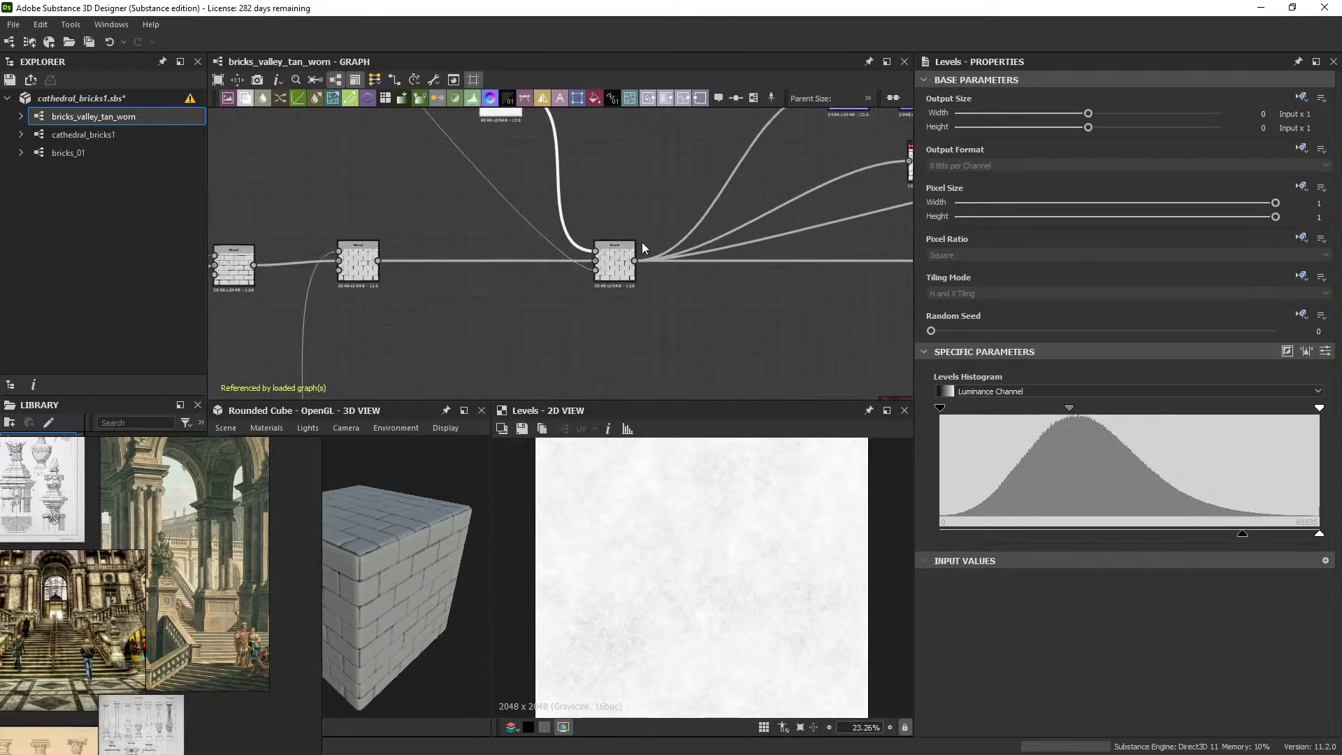
pyautogui.doubleClick(616, 262)
pyautogui.moveTo(743, 227)
pyautogui.mouseDown(button='middle')
pyautogui.moveTo(494, 245)
pyautogui.moveTo(572, 263)
pyautogui.mouseUp(button='middle')
pyautogui.scroll(1, 700, 238)
pyautogui.moveTo(700, 237); pyautogui.dragTo(655, 272, button='middle')
# Follow the brick graph's node chain to its outputs and preview the Curvature output.
pyautogui.doubleClick(620, 242)
pyautogui.moveTo(663, 216); pyautogui.dragTo(720, 279, button='middle')
pyautogui.moveTo(605, 249); pyautogui.dragTo(605, 318, button='middle')
pyautogui.moveTo(704, 285); pyautogui.dragTo(644, 309, button='middle')
pyautogui.doubleClick(732, 279)
pyautogui.moveTo(803, 282); pyautogui.dragTo(642, 269, button='middle')
pyautogui.scroll(-2, 642, 269)
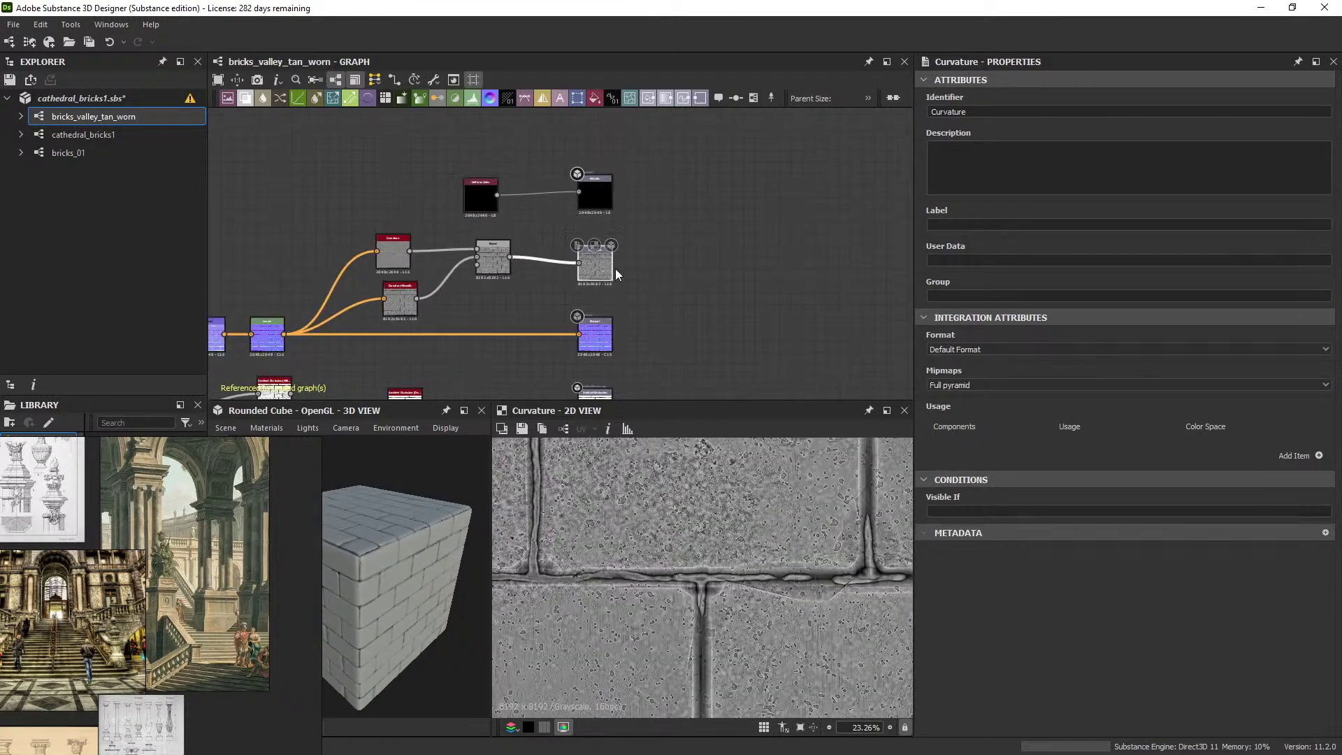
pyautogui.scroll(2, 593, 210)
# View the cathedral_bricks1 graph once more and return to the bricks_valley_tan_worn graph.
pyautogui.click(132, 128)
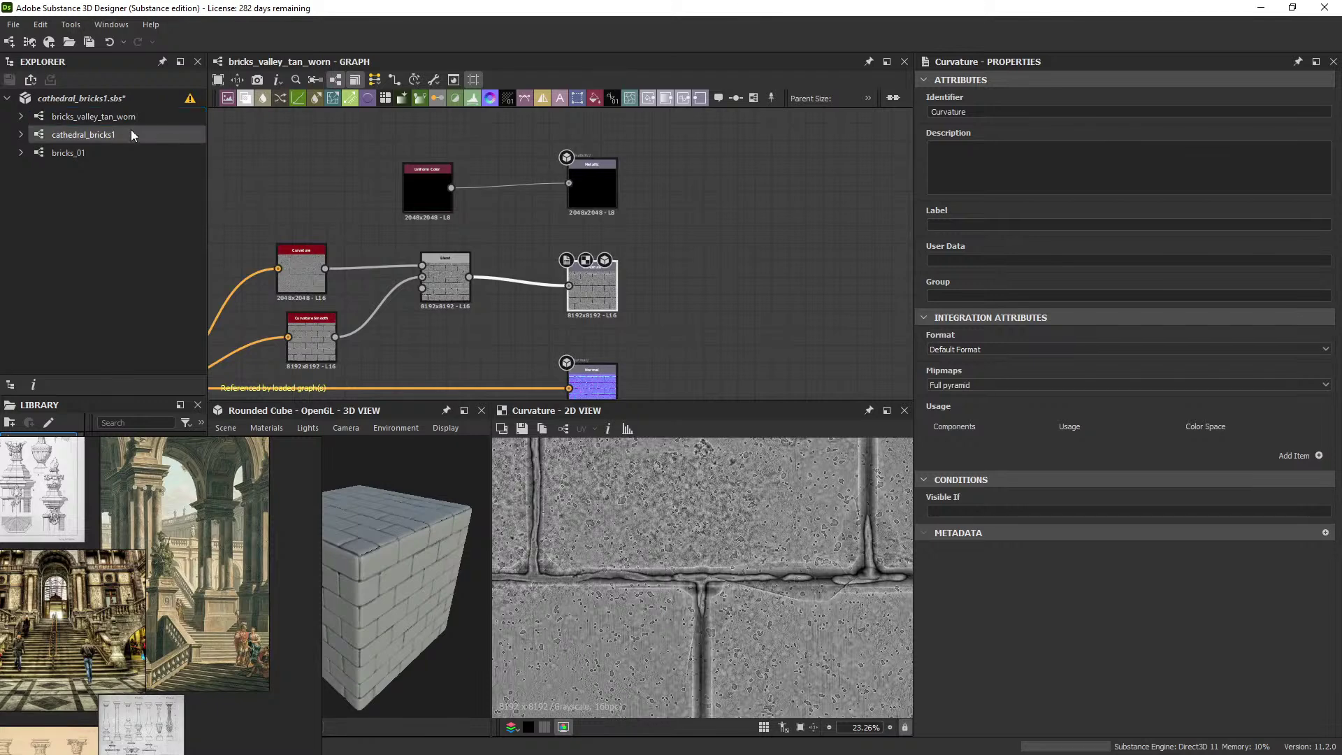
pyautogui.doubleClick(121, 131)
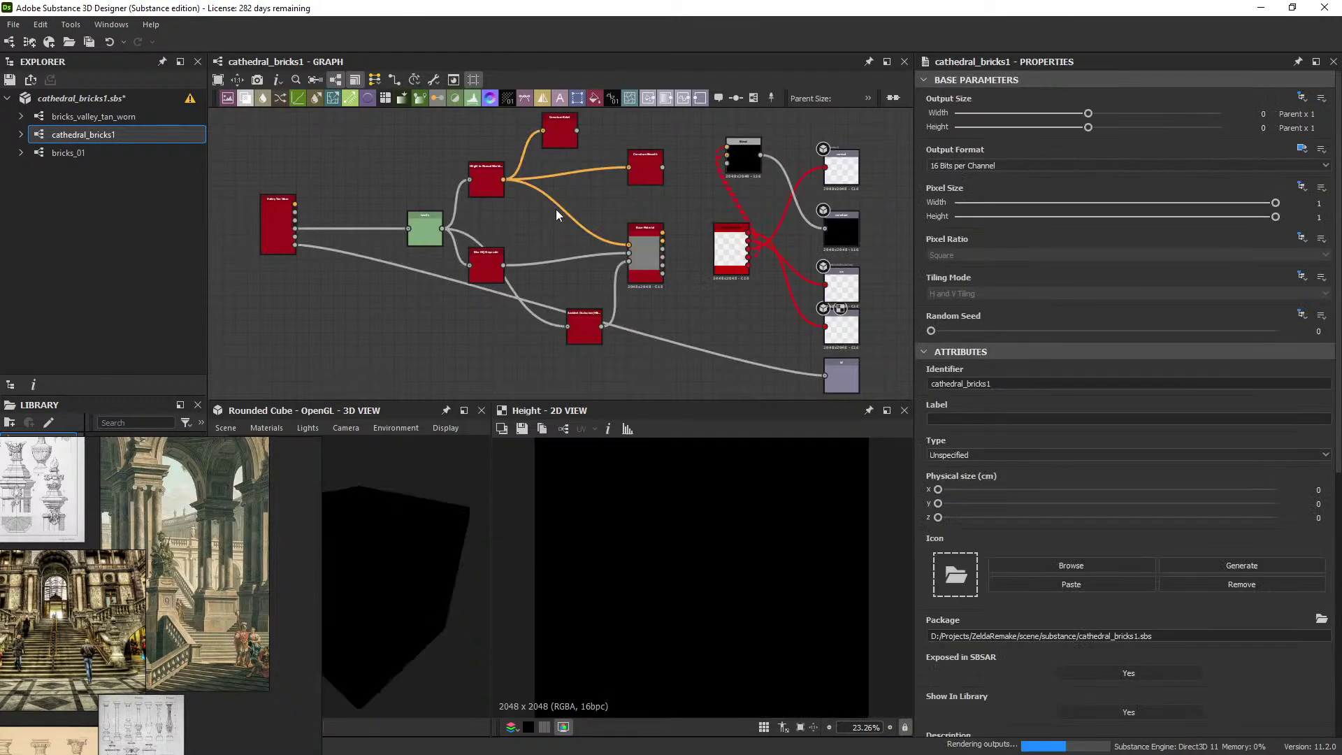
pyautogui.click(96, 117)
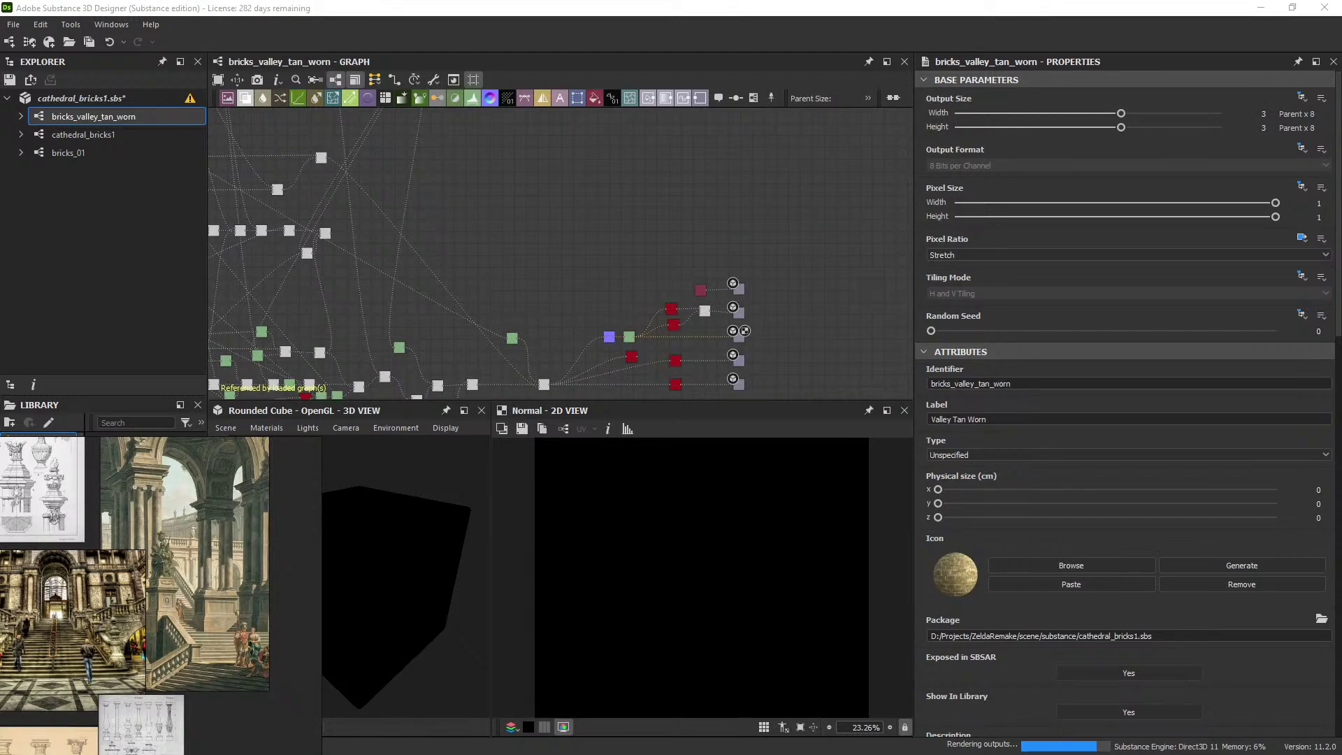
# Open cathedral_bricks1.spp from the substance folder in Adobe Substance 3D Painter 7.2.0, continuing past the graphics driver warning.
pyautogui.moveTo(1341, 314); pyautogui.dragTo(699, 168)
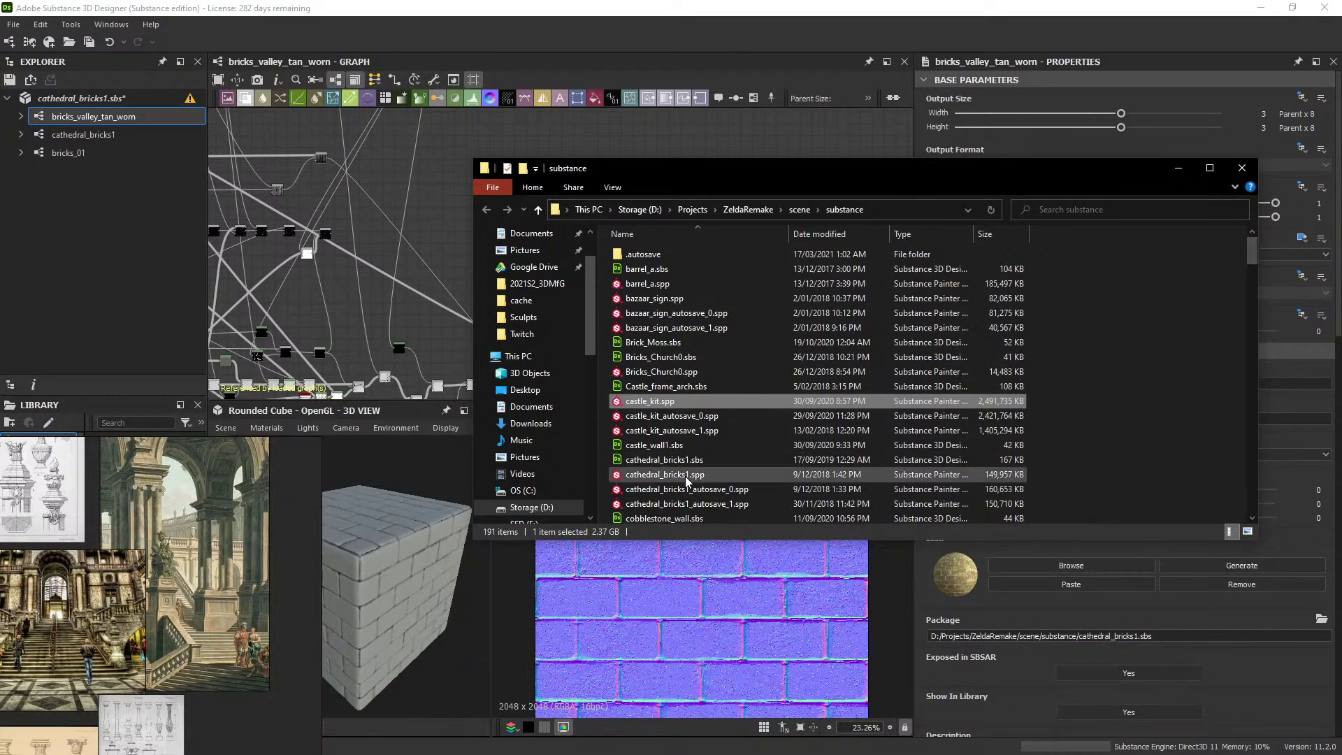
pyautogui.click(688, 479)
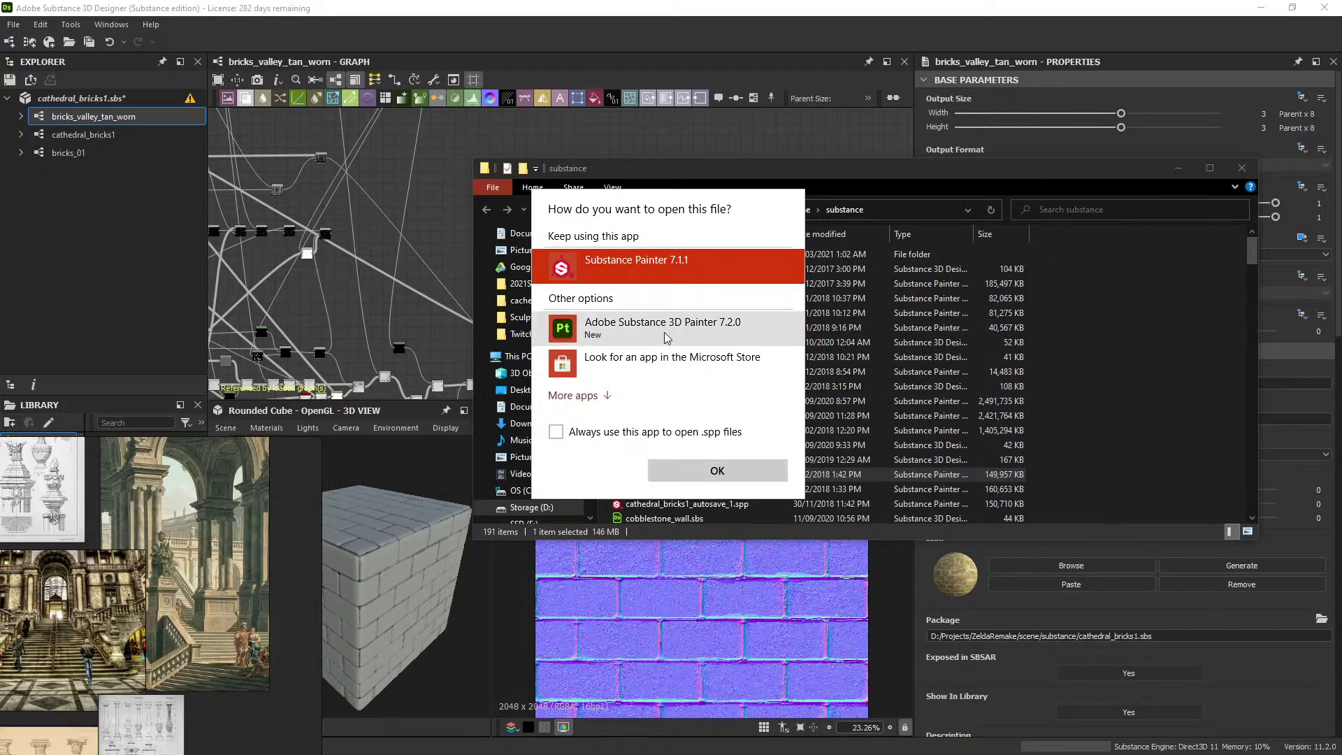
pyautogui.click(720, 470)
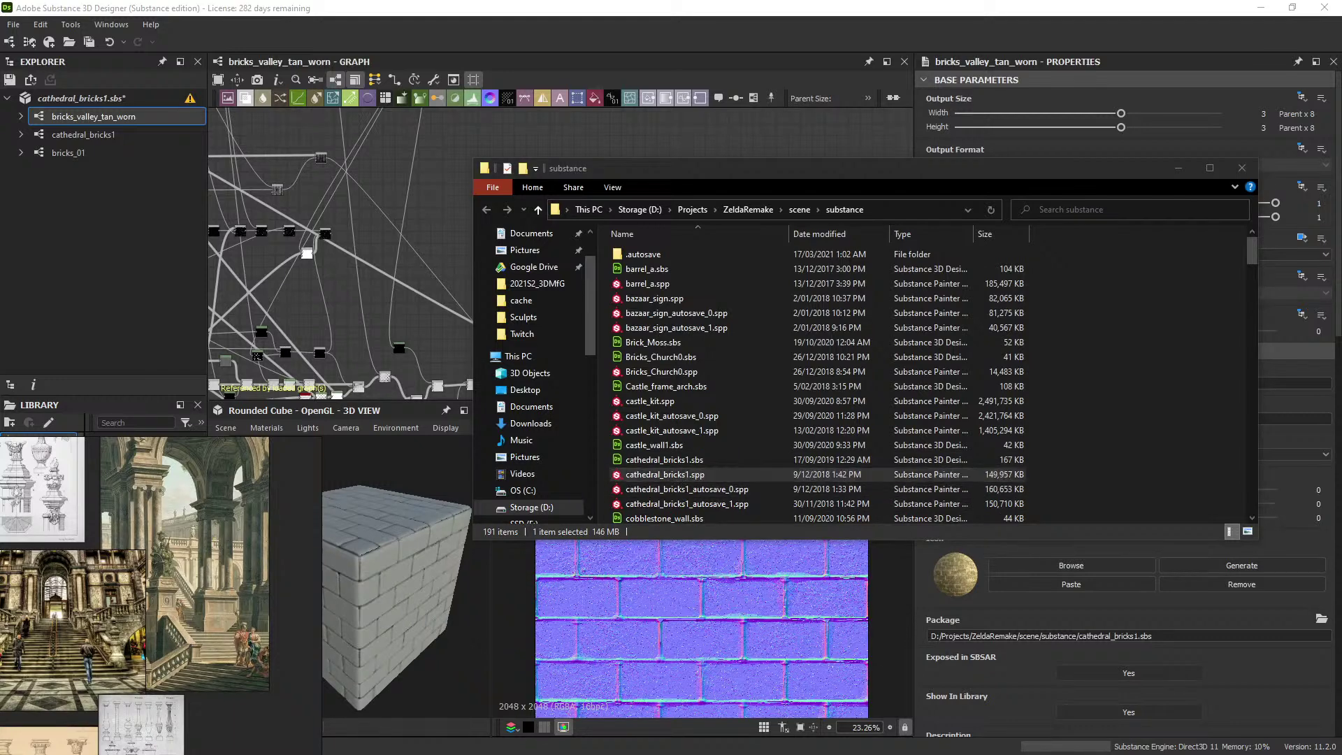
pyautogui.rightClick(699, 475)
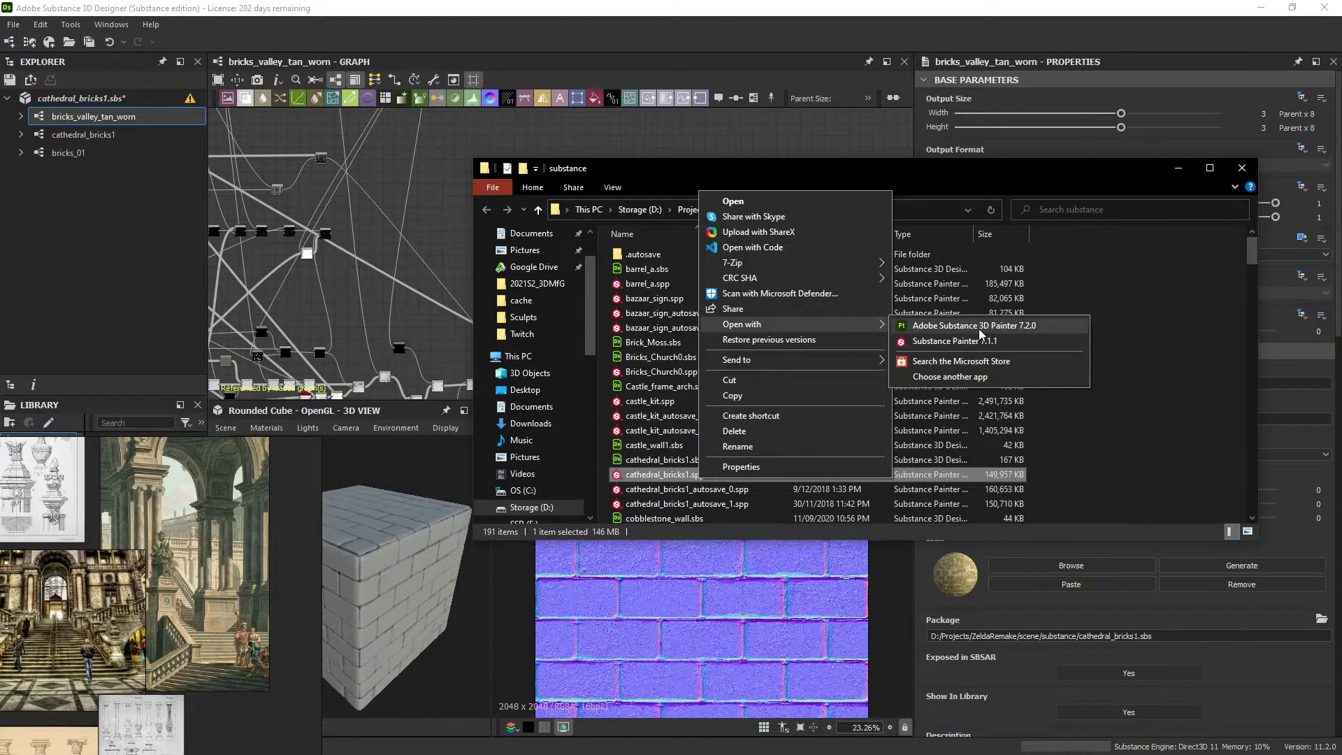
pyautogui.click(982, 337)
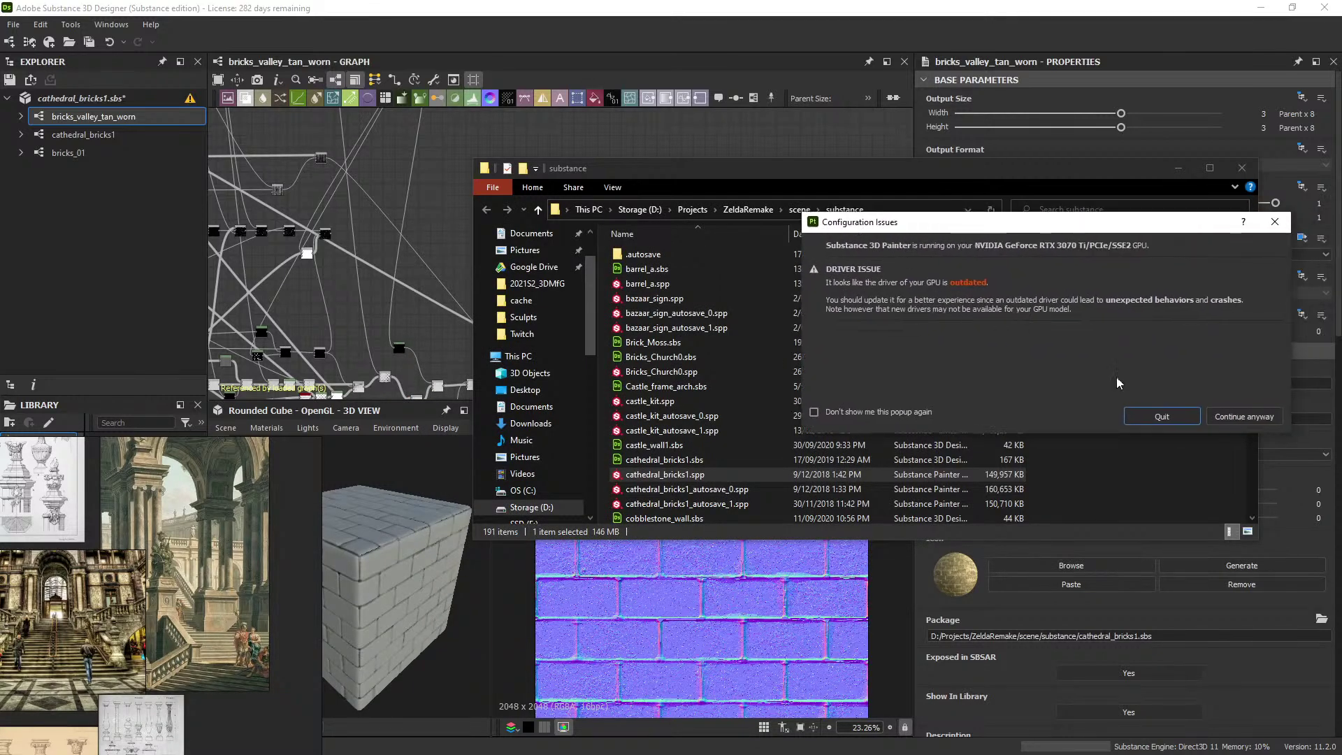
pyautogui.click(1231, 417)
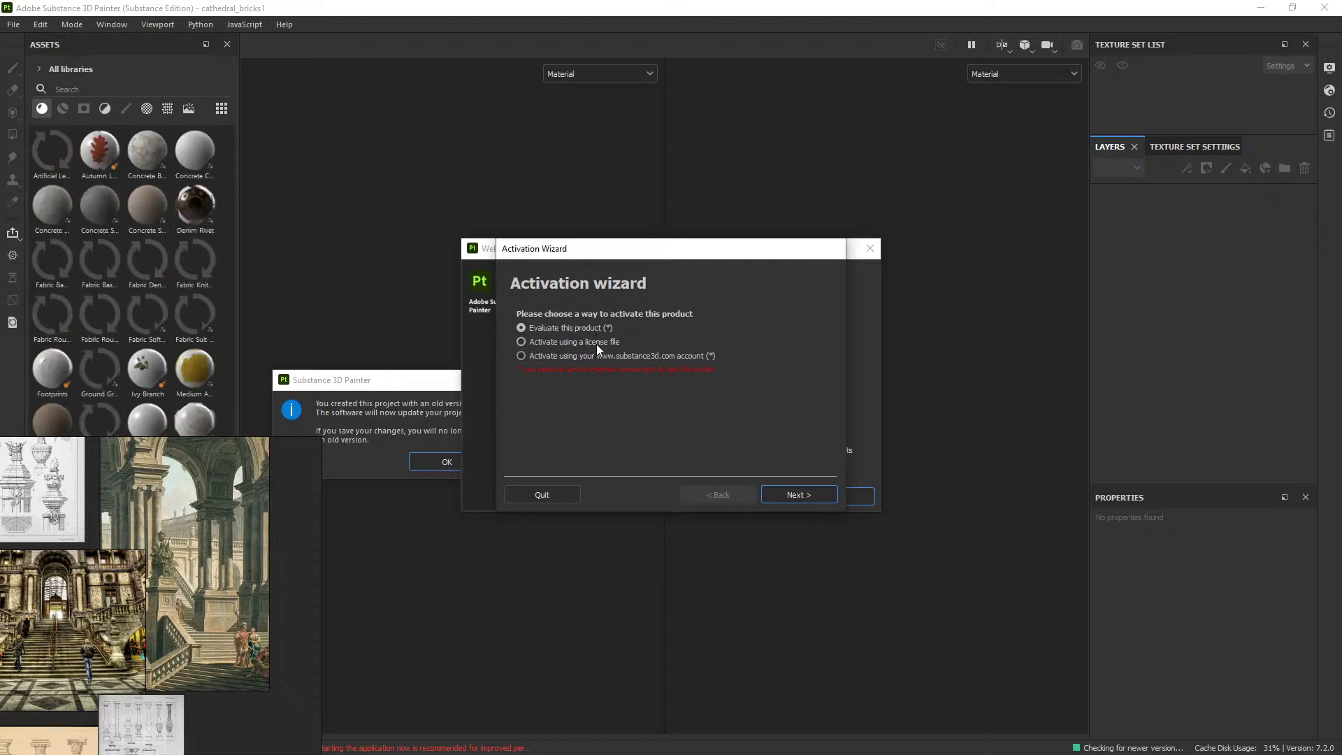
# Activate with the substance3d.com account, close the welcome window, accept the old-project update and decline the new version download.
pyautogui.click(589, 354)
pyautogui.click(800, 492)
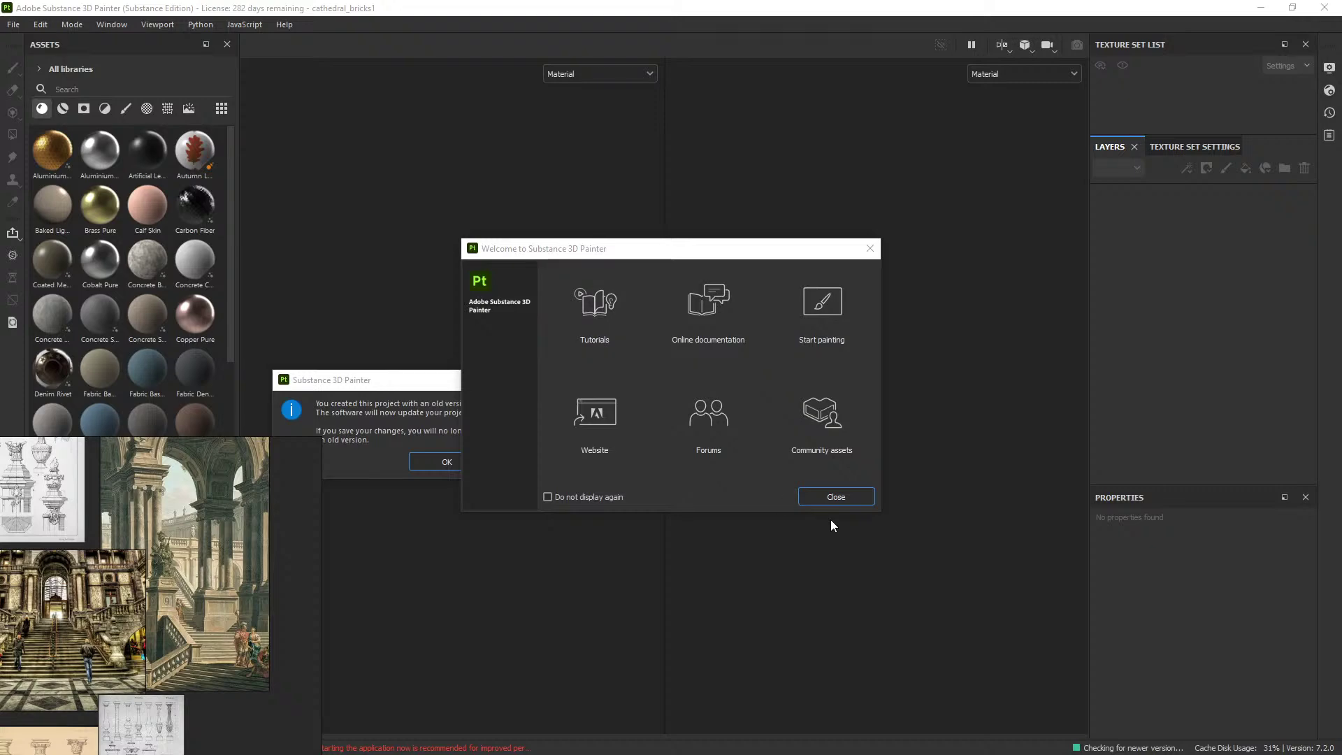
pyautogui.click(835, 496)
pyautogui.click(467, 462)
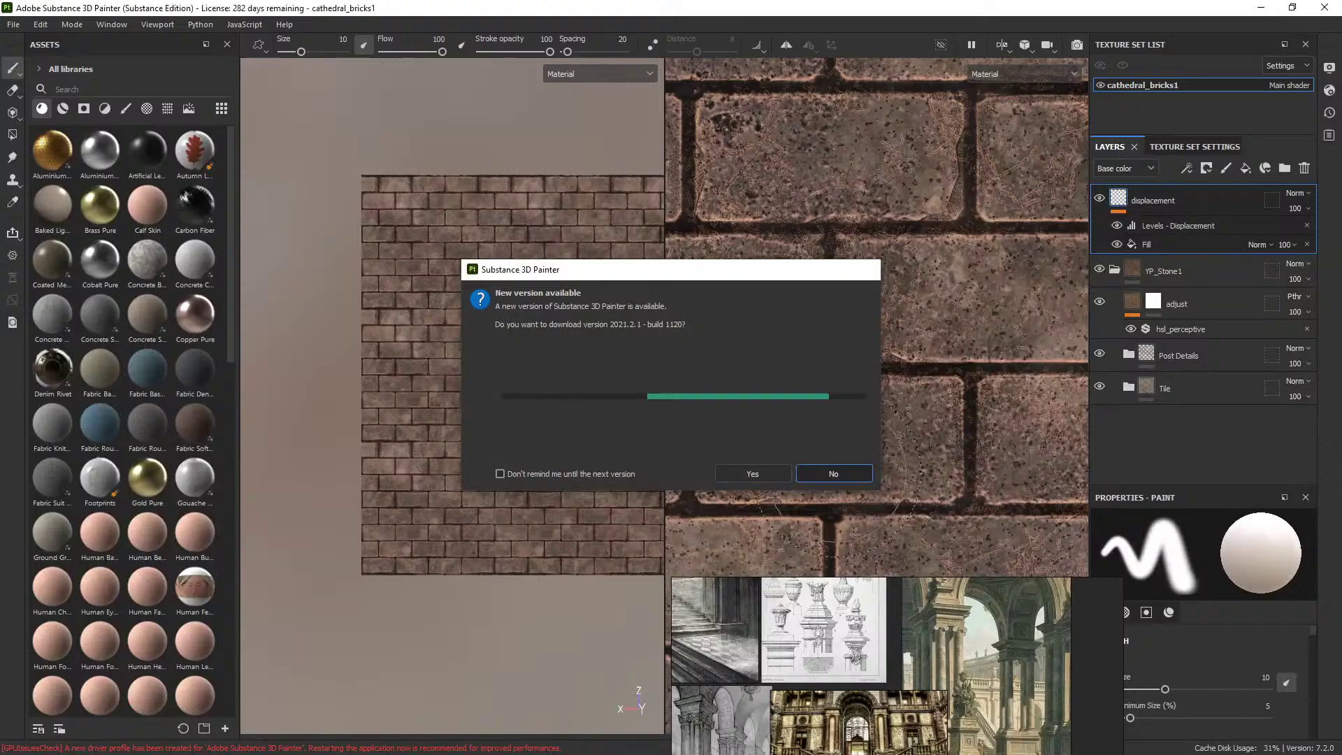
pyautogui.click(834, 474)
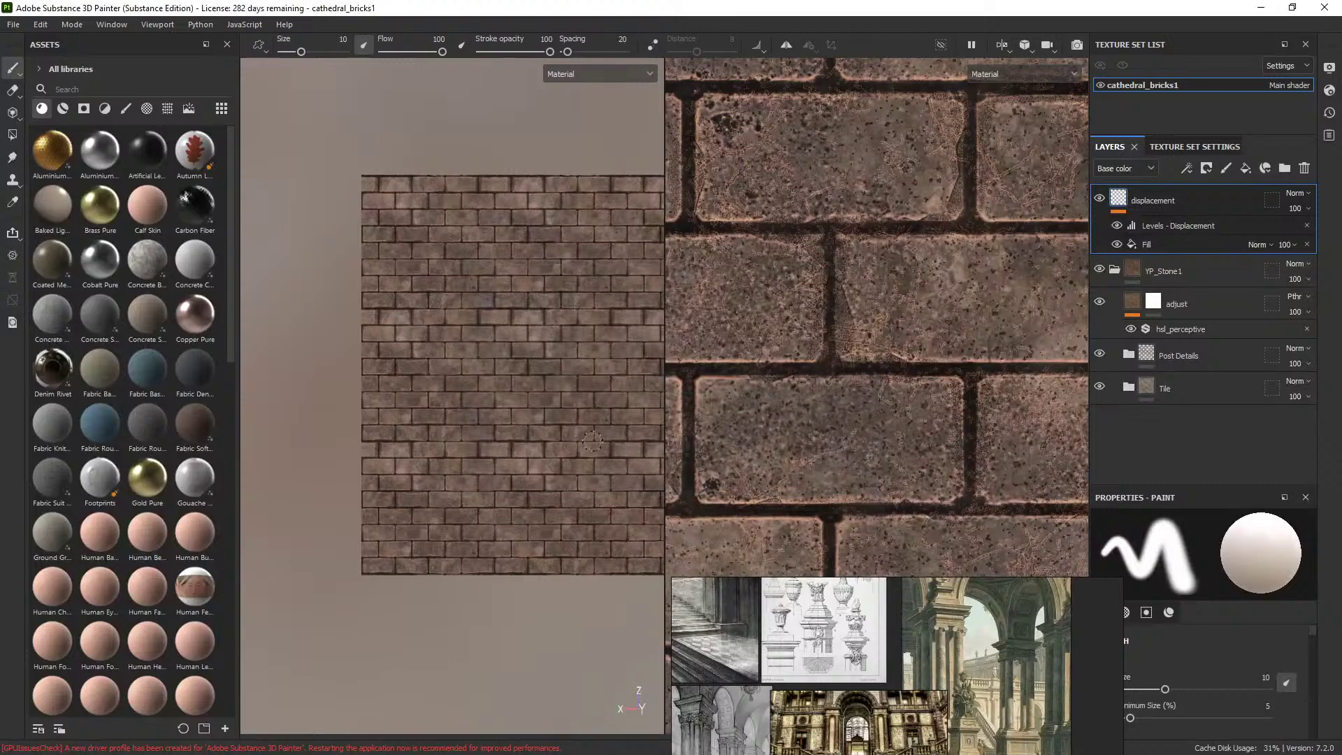
# Frame the brick plane and compare it with the adjust layer in YP_Stone1 hidden and shown.
pyautogui.moveTo(482, 363)
pyautogui.keyDown('alt'); pyautogui.mouseDown()
pyautogui.moveTo(416, 412)
pyautogui.moveTo(493, 379)
pyautogui.mouseUp(); pyautogui.keyUp('alt')
pyautogui.press('f')
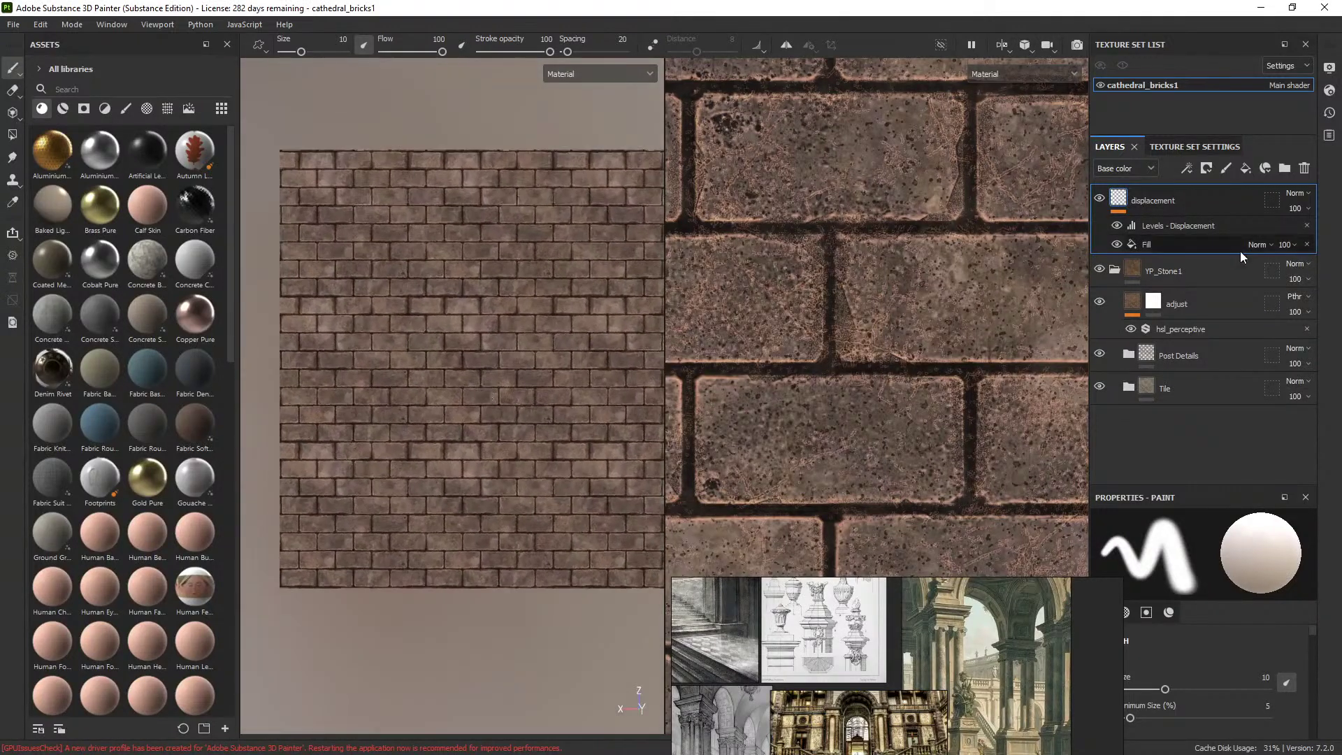
pyautogui.click(1178, 271)
pyautogui.click(1100, 302)
pyautogui.click(1101, 302)
pyautogui.click(1180, 304)
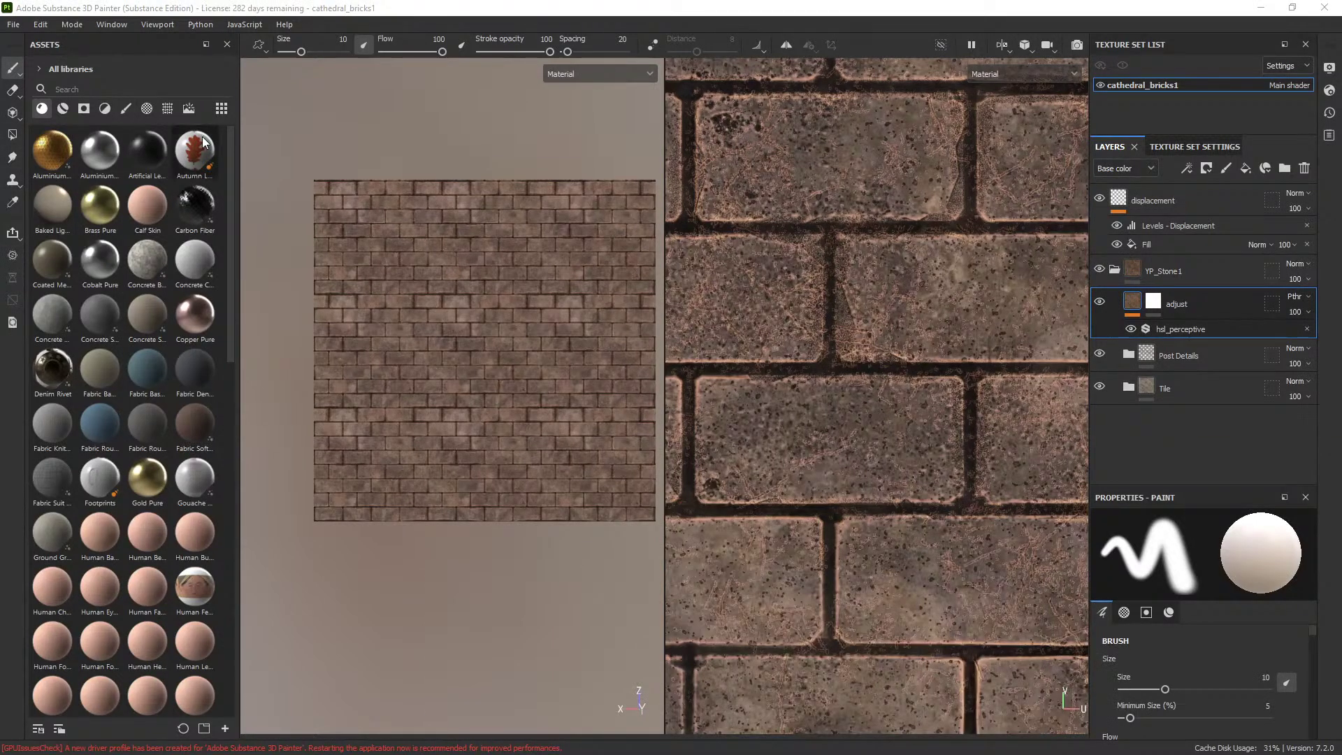
# Widen the asset library, list its filters and add an HSL Perceptive filter layer above the YP_Stone1 folder.
pyautogui.moveTo(235, 139); pyautogui.dragTo(354, 140)
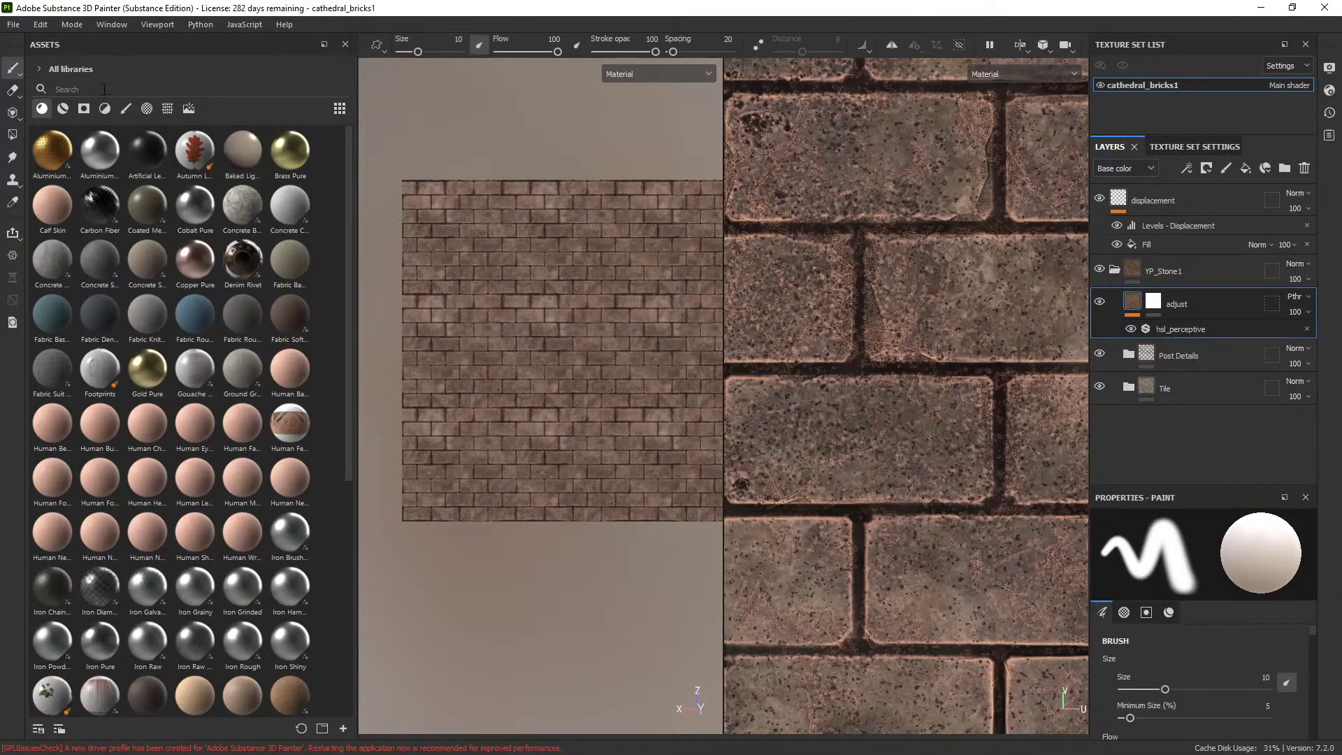
pyautogui.click(104, 90)
pyautogui.write('fi')
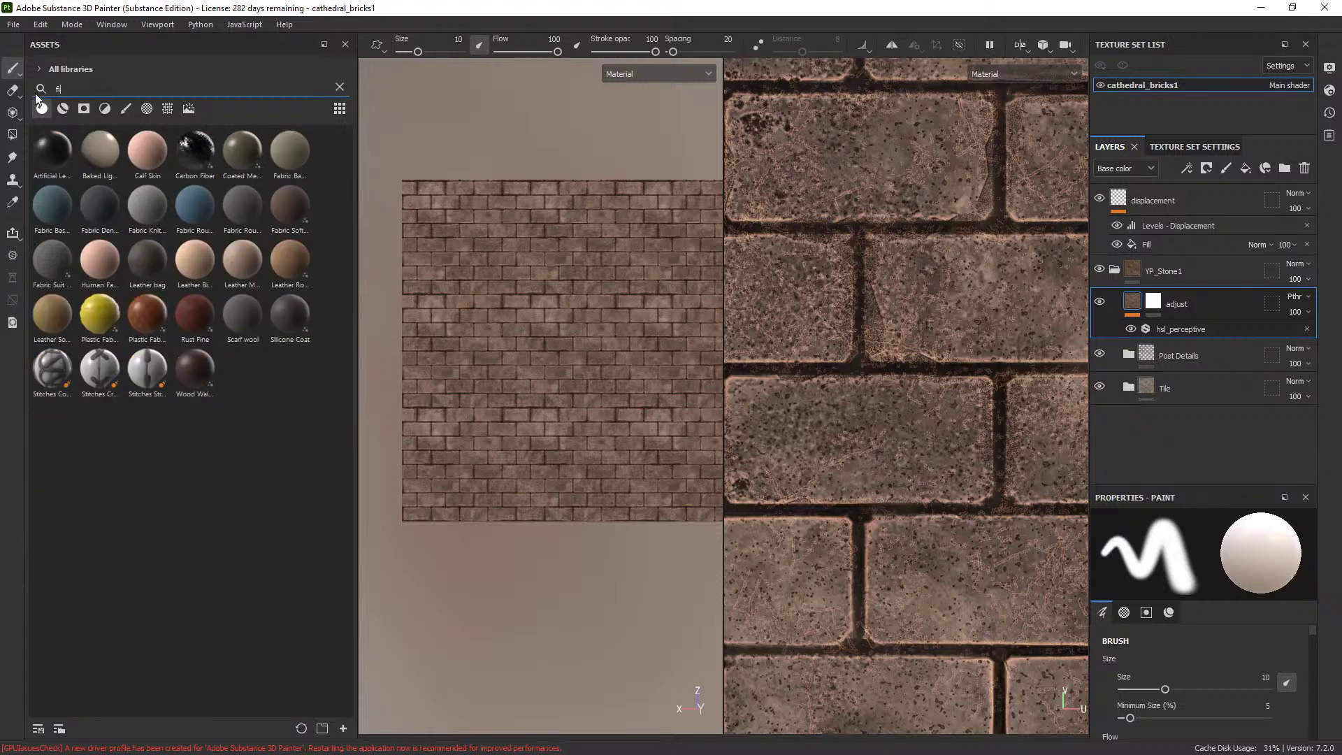
pyautogui.press('BackSpace')
pyautogui.press('BackSpace')
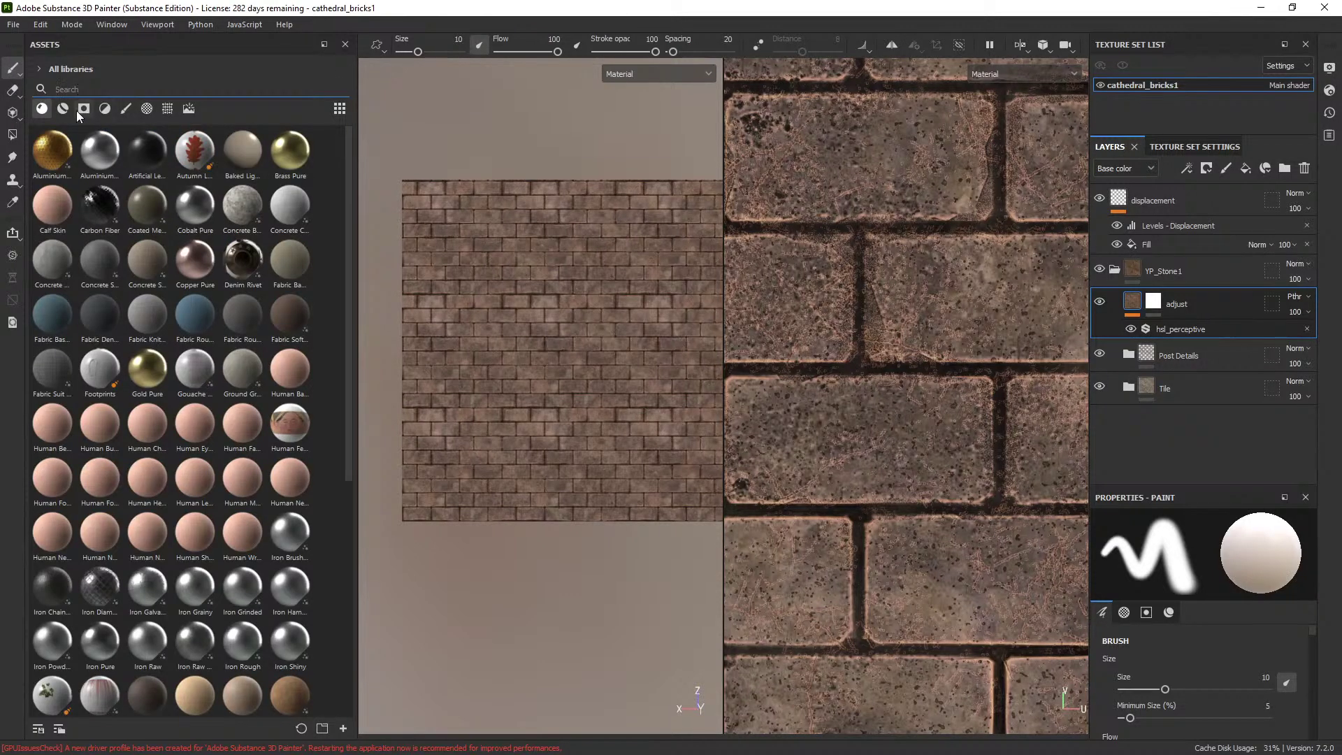
pyautogui.click(104, 108)
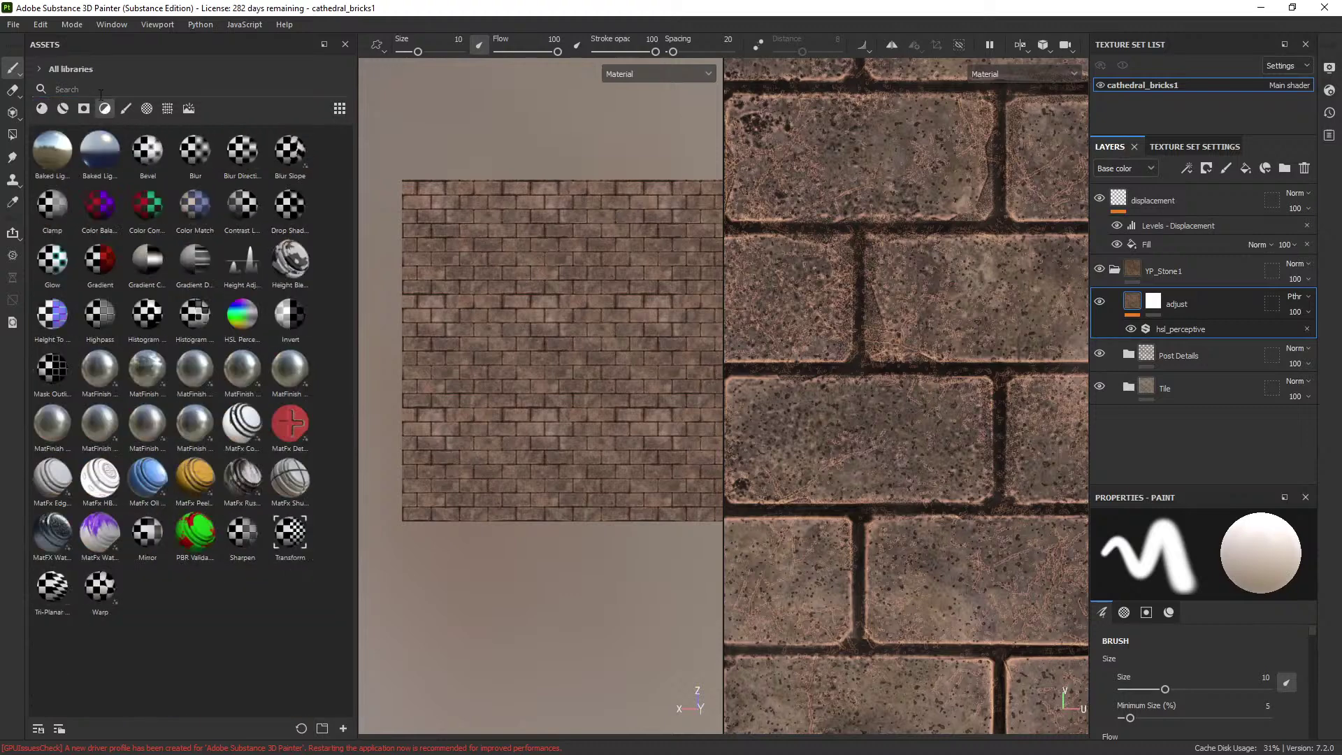
pyautogui.moveTo(242, 315); pyautogui.dragTo(1170, 252)
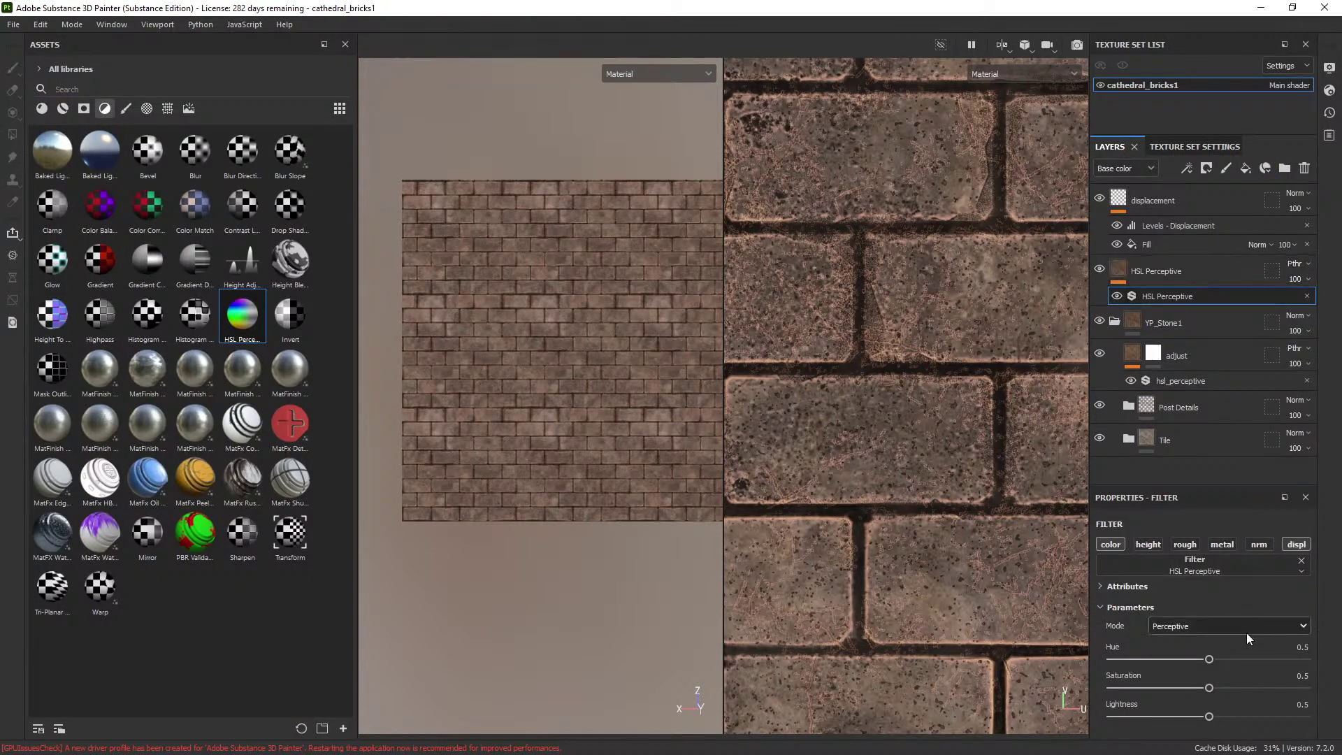
# Set the HSL Perceptive filter's saturation to 0.264 and lightness to 0.552.
pyautogui.moveTo(1216, 692)
pyautogui.mouseDown()
pyautogui.moveTo(1162, 691)
pyautogui.moveTo(1219, 718)
pyautogui.mouseUp()
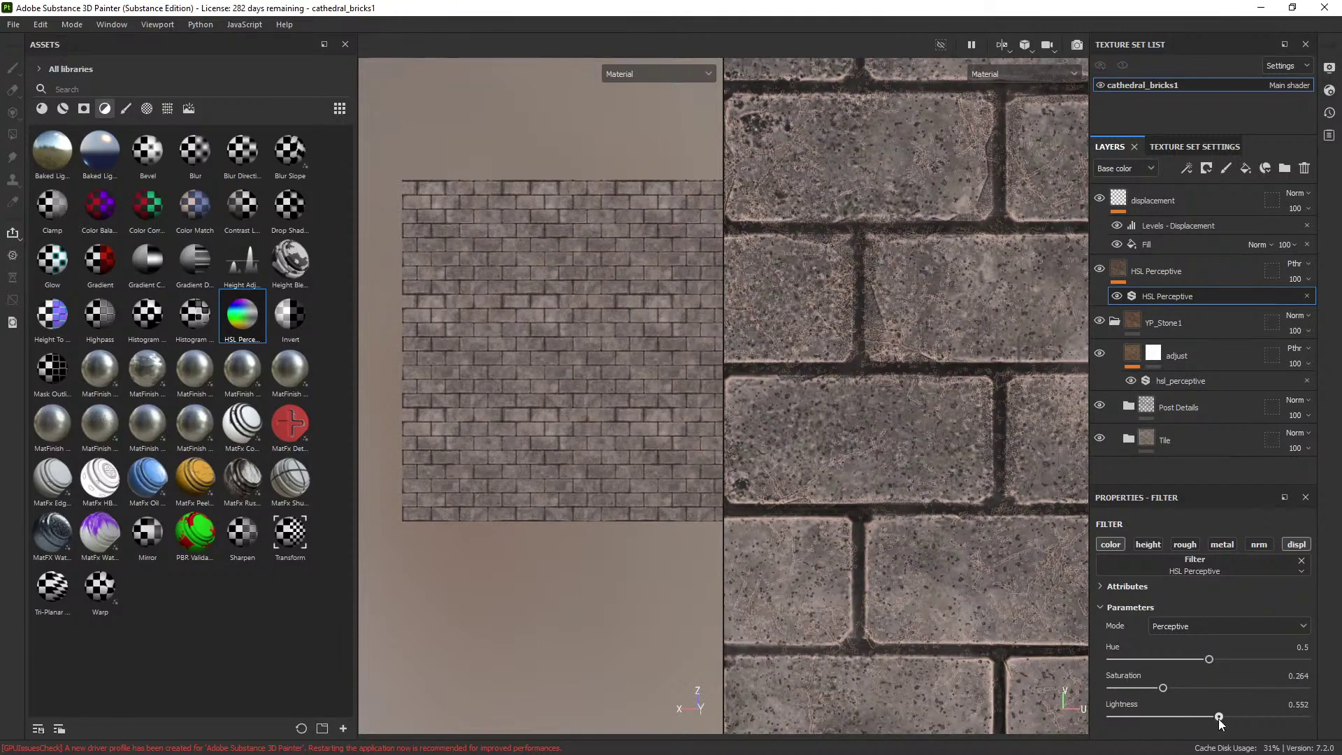
pyautogui.scroll(-2, 474, 238)
pyautogui.keyDown('alt'); pyautogui.moveTo(474, 238); pyautogui.dragTo(506, 260, button='right'); pyautogui.keyUp('alt')
pyautogui.keyDown('alt'); pyautogui.moveTo(575, 353); pyautogui.dragTo(604, 378, button='middle'); pyautogui.keyUp('alt')
# Start a texture export and set its output directory to F:/CDW/Stream/RomeSouls/Import.
pyautogui.hotkey('ctrl', 'shift', 'e')
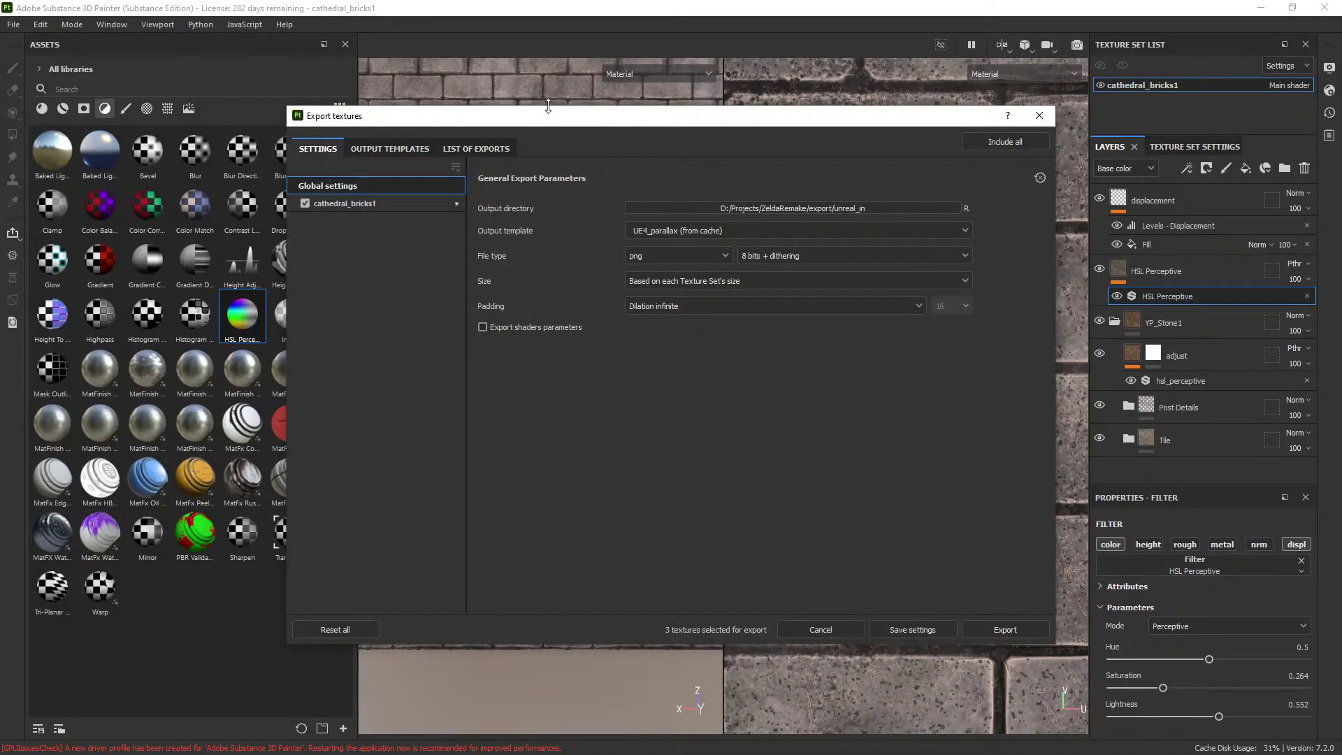
pyautogui.moveTo(552, 120); pyautogui.dragTo(513, 76)
pyautogui.click(695, 162)
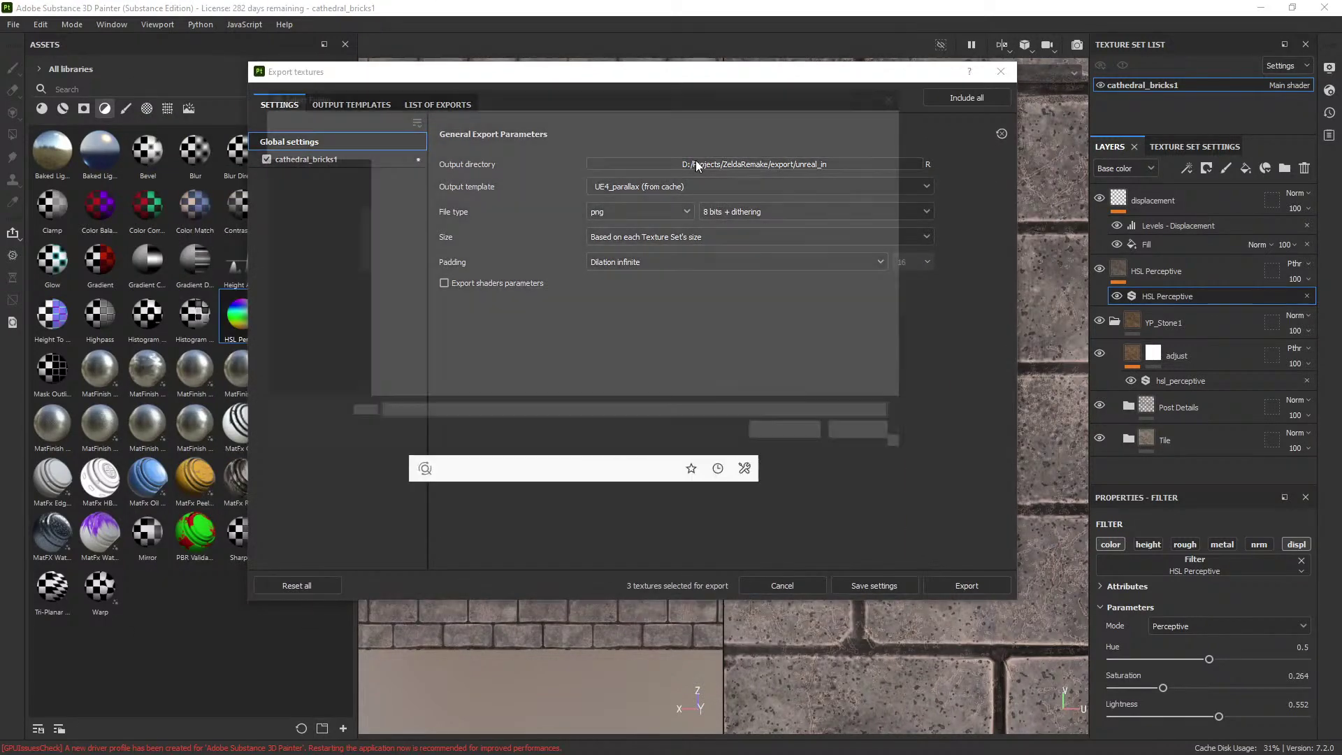
pyautogui.click(308, 265)
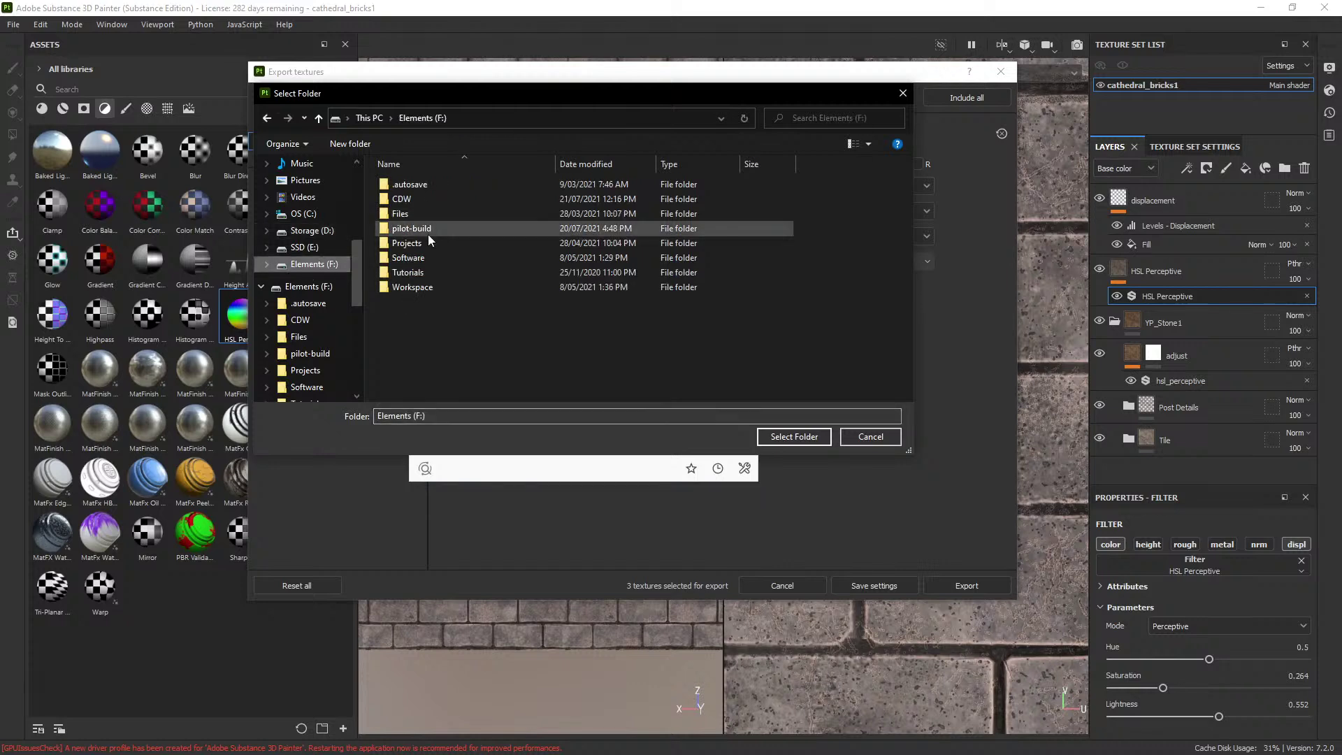
pyautogui.doubleClick(418, 198)
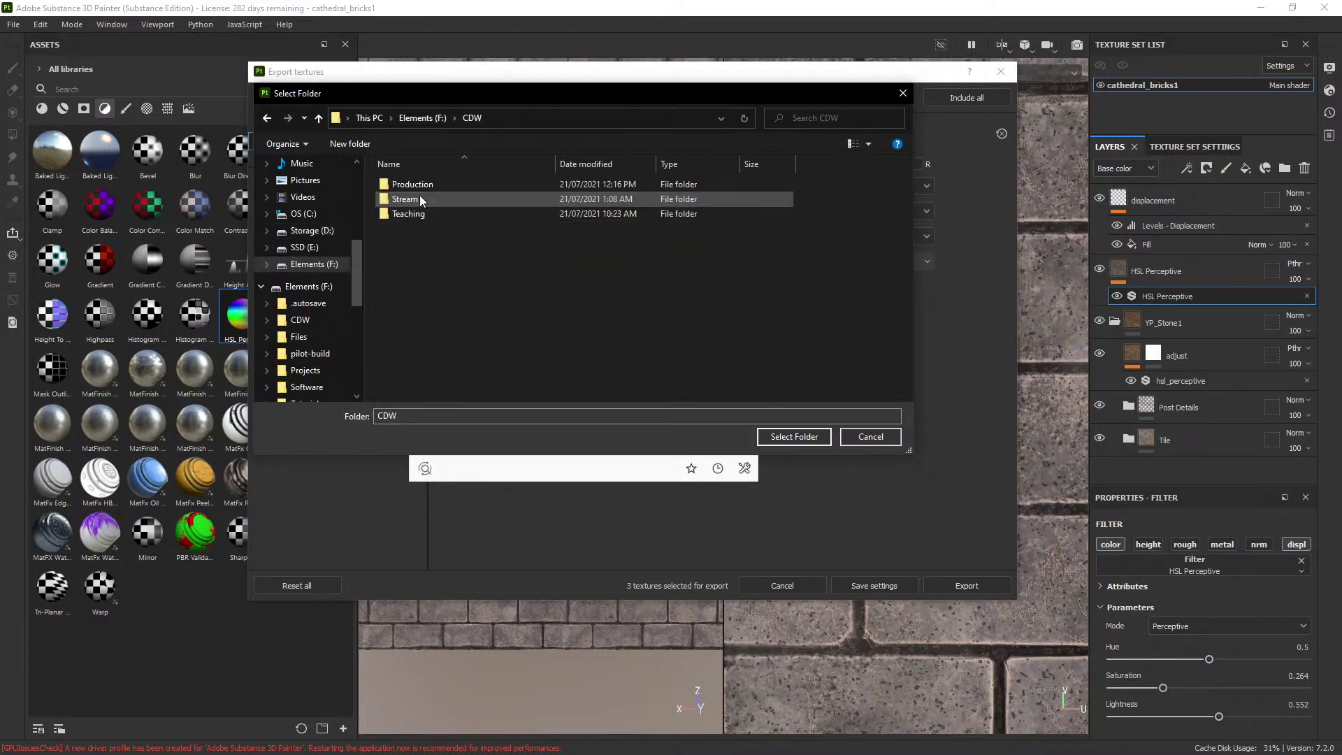
pyautogui.click(416, 200)
pyautogui.doubleClick(416, 200)
pyautogui.doubleClick(415, 187)
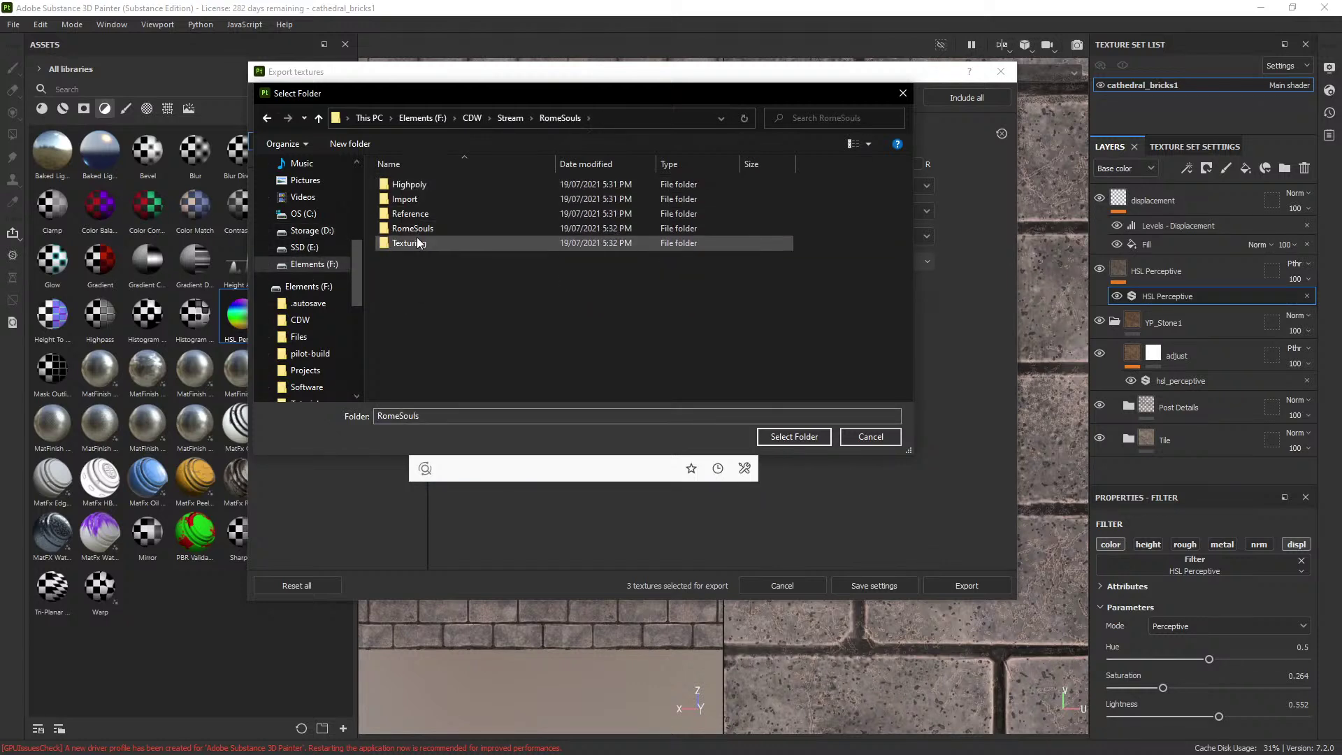
pyautogui.doubleClick(410, 199)
pyautogui.click(777, 439)
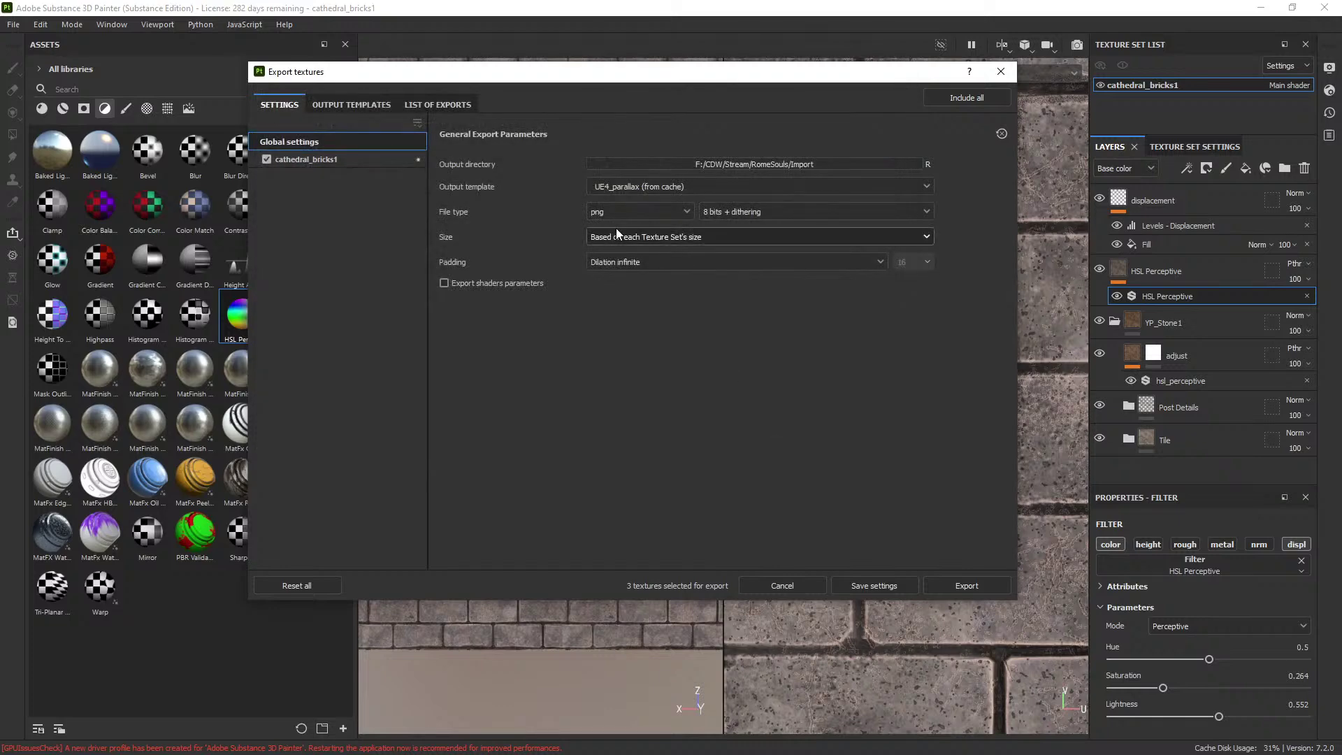
# Choose the Unreal Engine 4 (Packed) output template for the export and view that preset's output maps.
pyautogui.click(636, 188)
pyautogui.scroll(-5, 643, 262)
pyautogui.scroll(6, 659, 309)
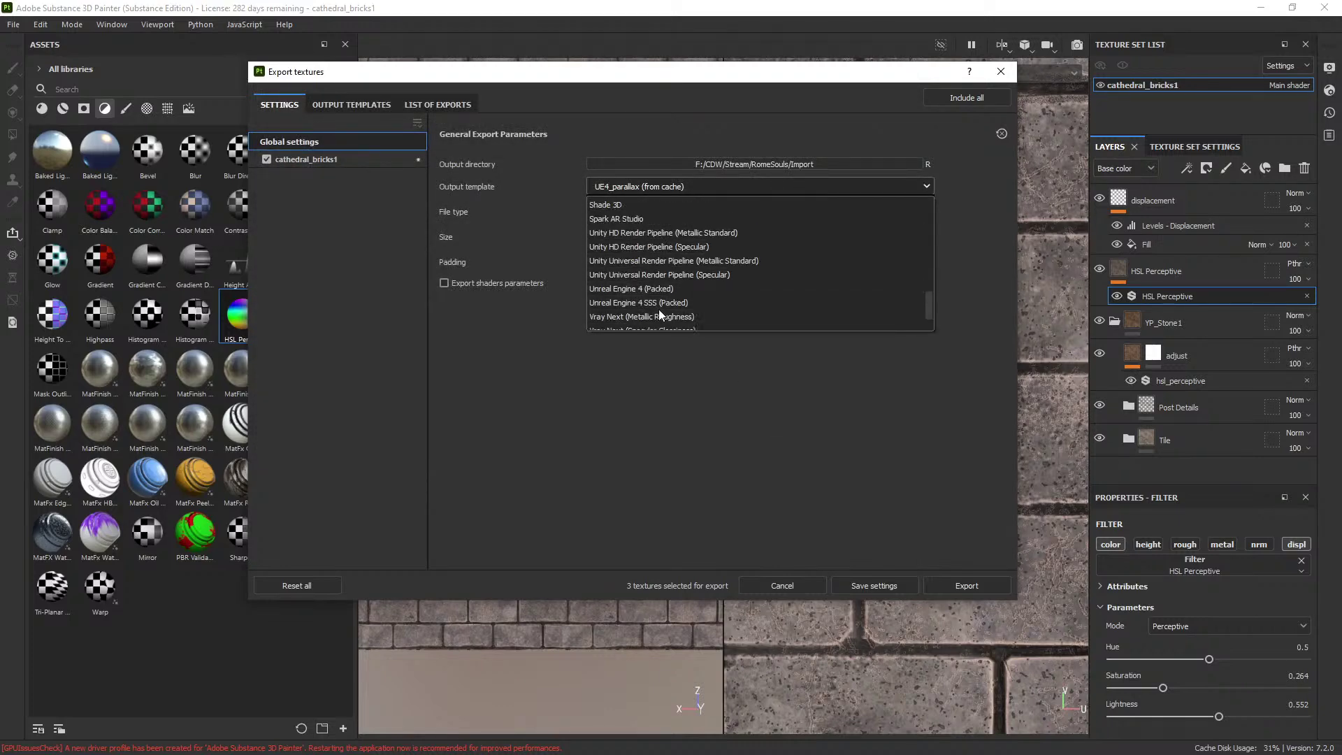
pyautogui.scroll(-6, 659, 312)
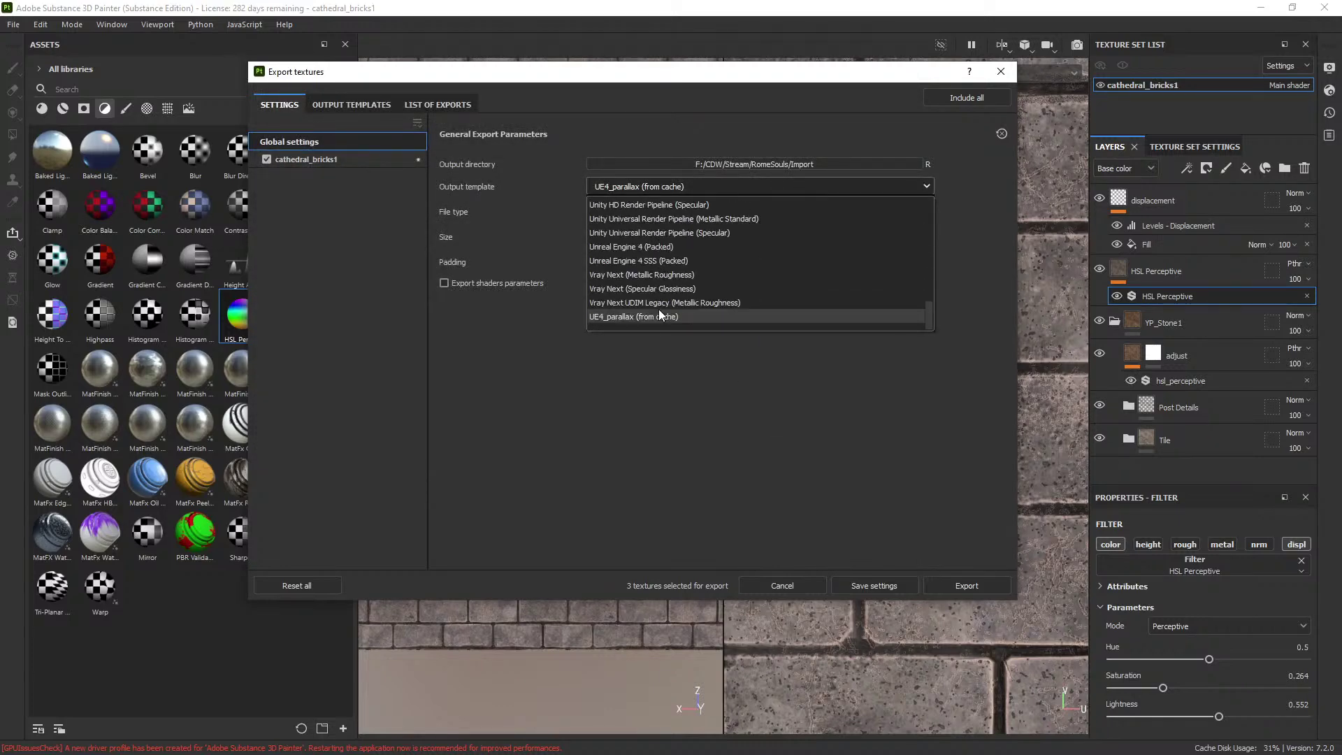
pyautogui.click(657, 246)
pyautogui.click(345, 107)
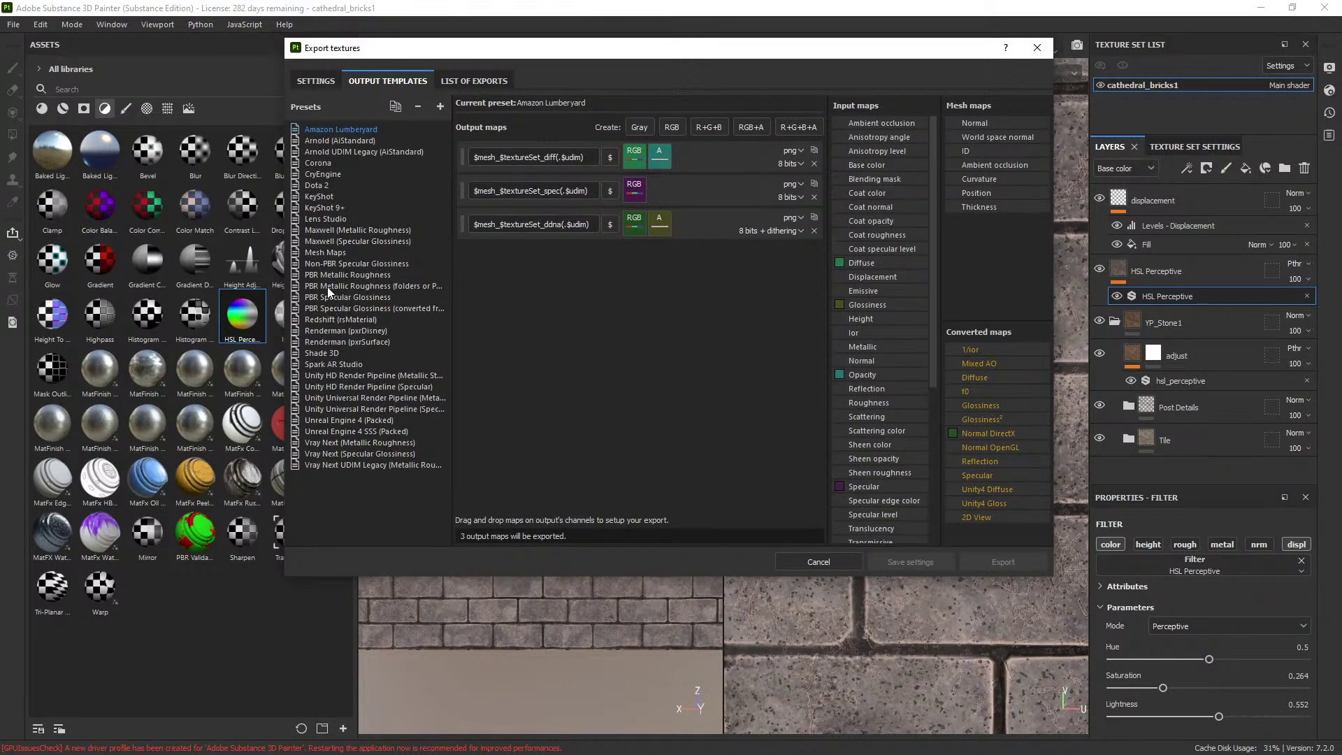
pyautogui.click(350, 420)
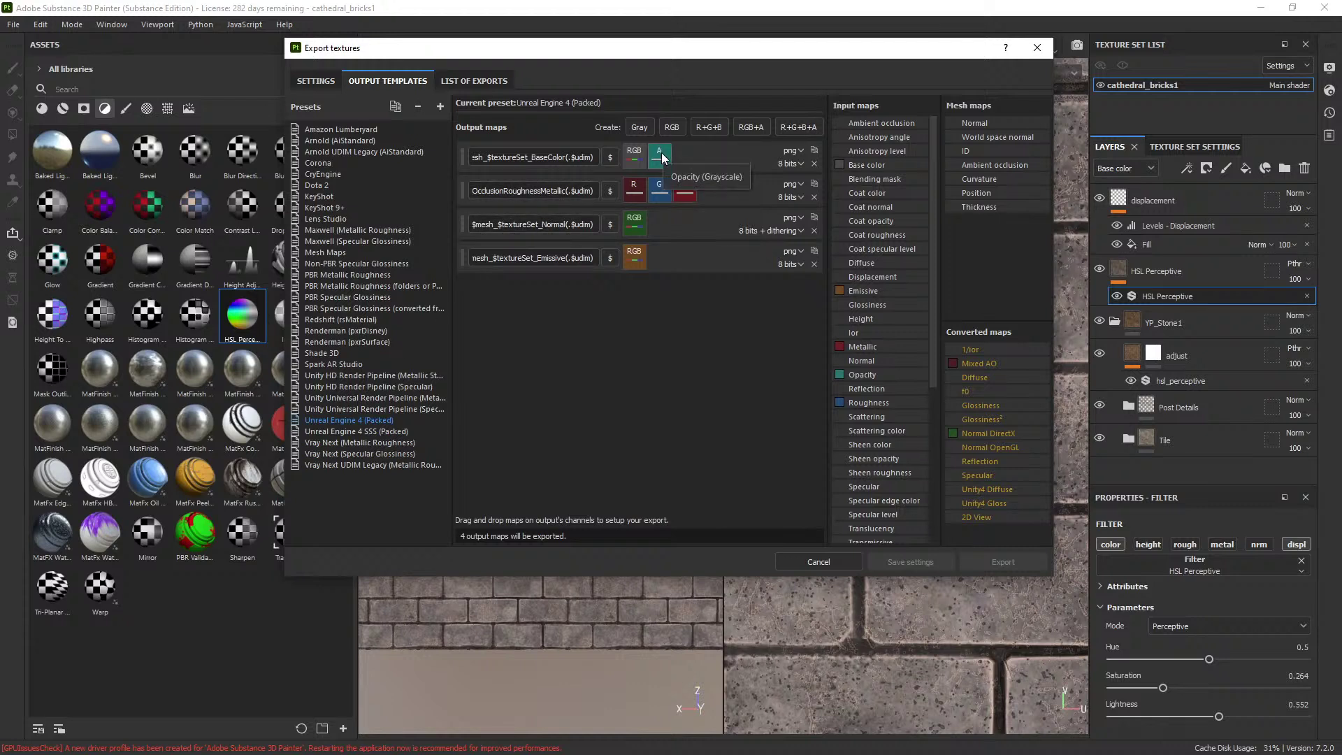
# Create a new export preset and name it UE4.
pyautogui.click(441, 107)
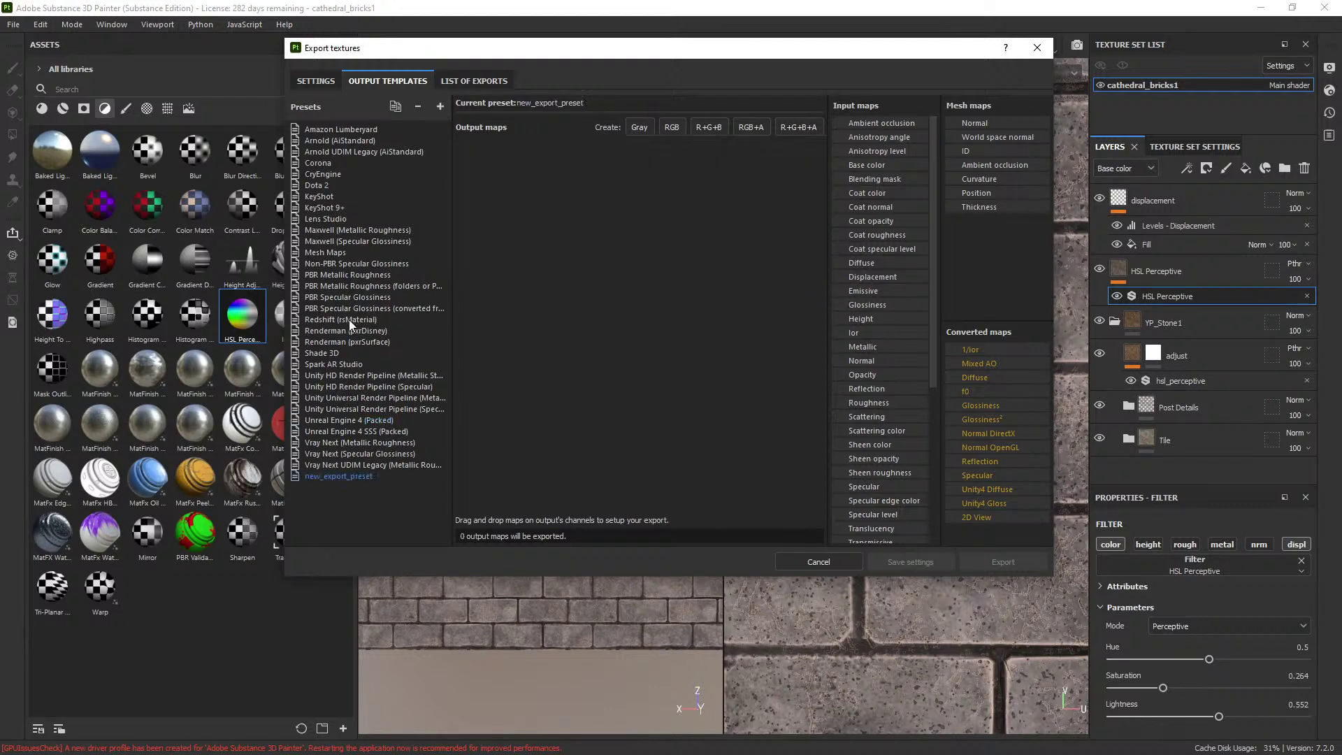
pyautogui.doubleClick(317, 476)
pyautogui.write('UE4')
pyautogui.press('Return')
pyautogui.click(332, 465)
pyautogui.click(319, 476)
# Add an RGB+A output map to the UE4 preset, named $textureSet_BC_H.
pyautogui.click(751, 127)
pyautogui.moveTo(515, 156); pyautogui.dragTo(469, 157)
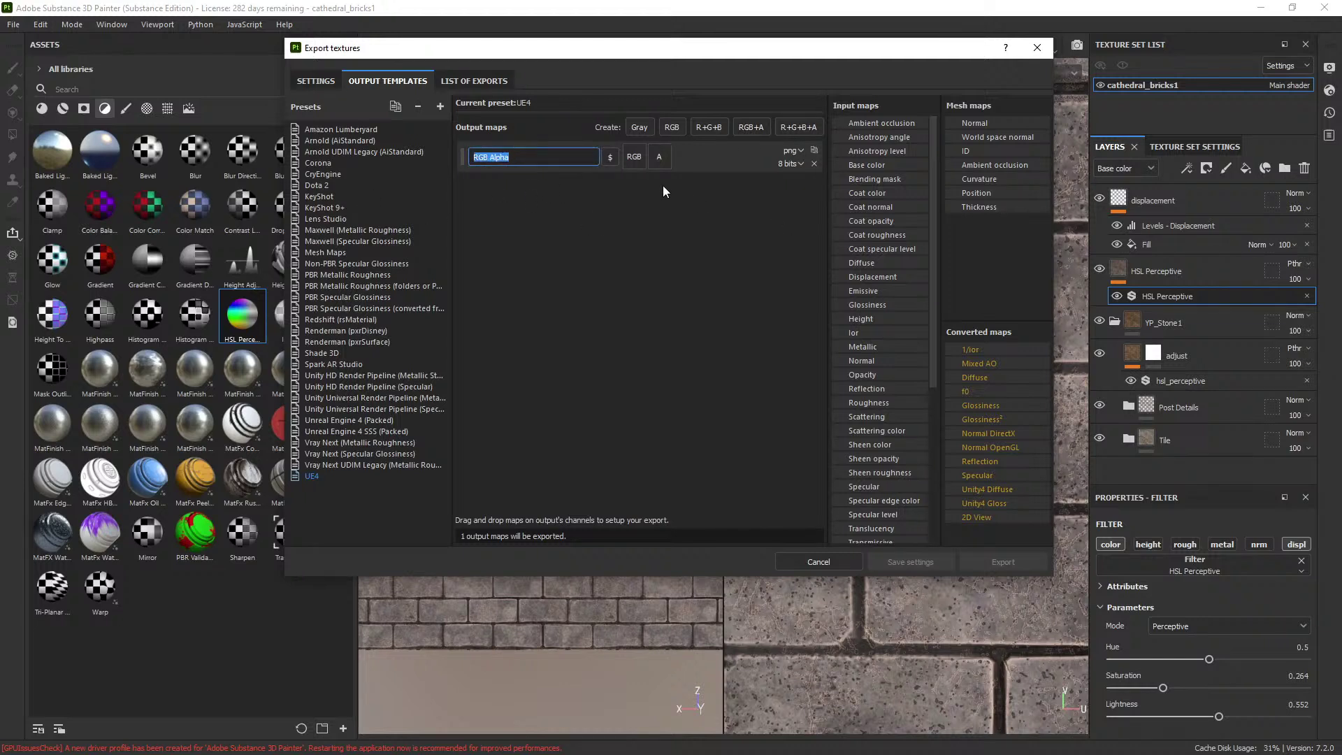
pyautogui.press('BackSpace')
pyautogui.click(610, 157)
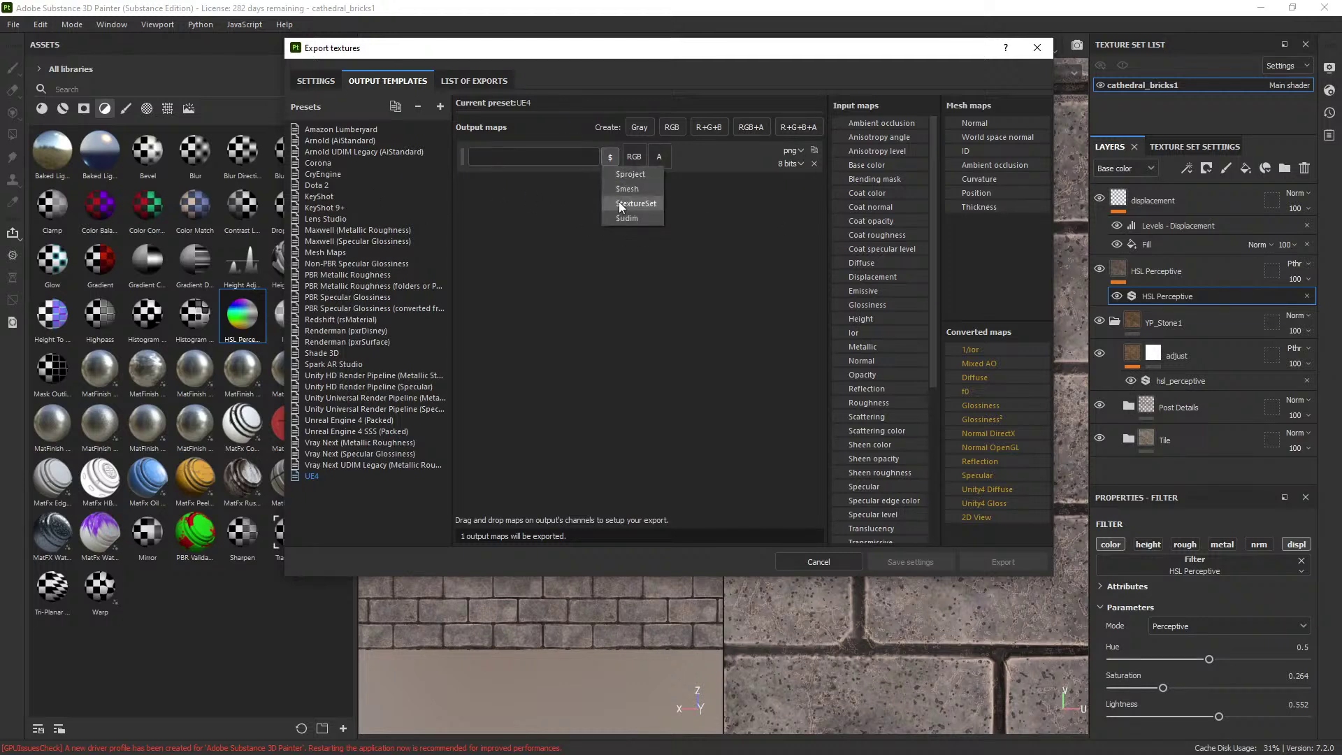
pyautogui.click(620, 205)
pyautogui.write('_BC_H')
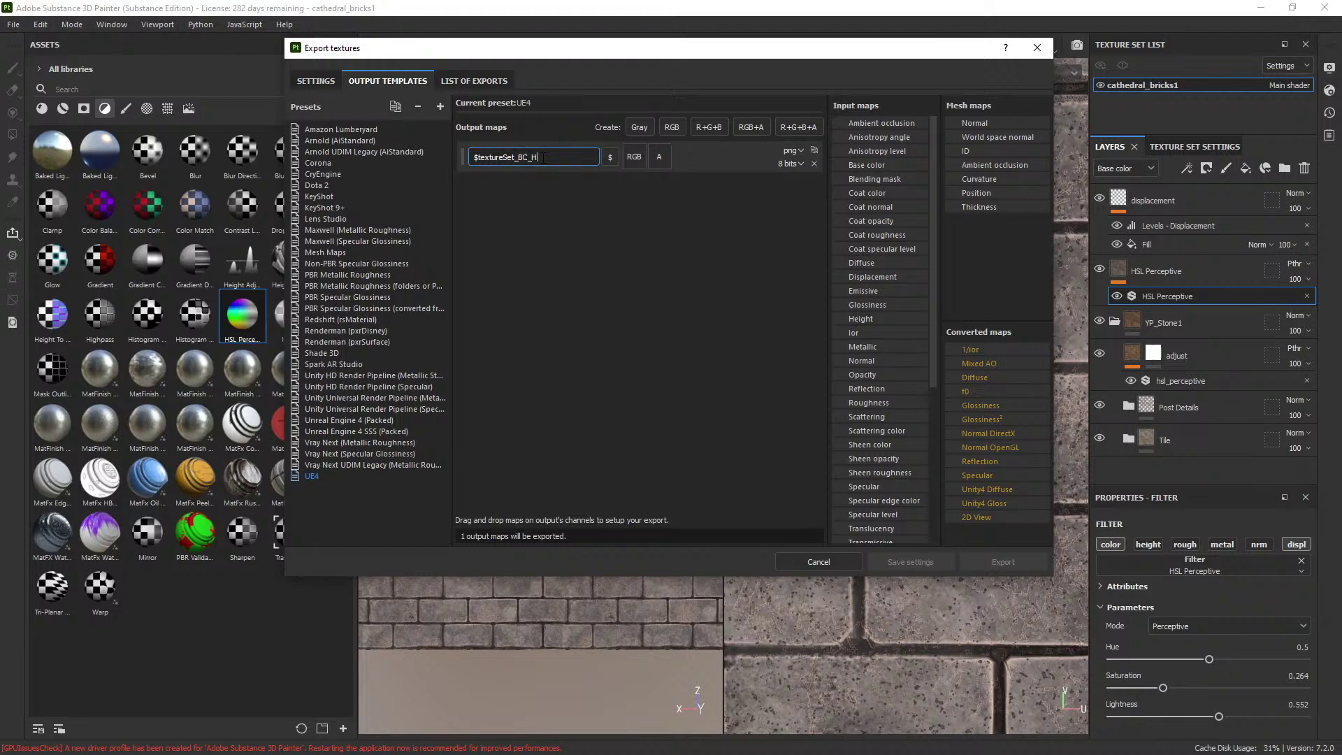
pyautogui.click(554, 235)
# Add an RGB output map to the UE4 preset, named $textureSet_N.
pyautogui.click(668, 130)
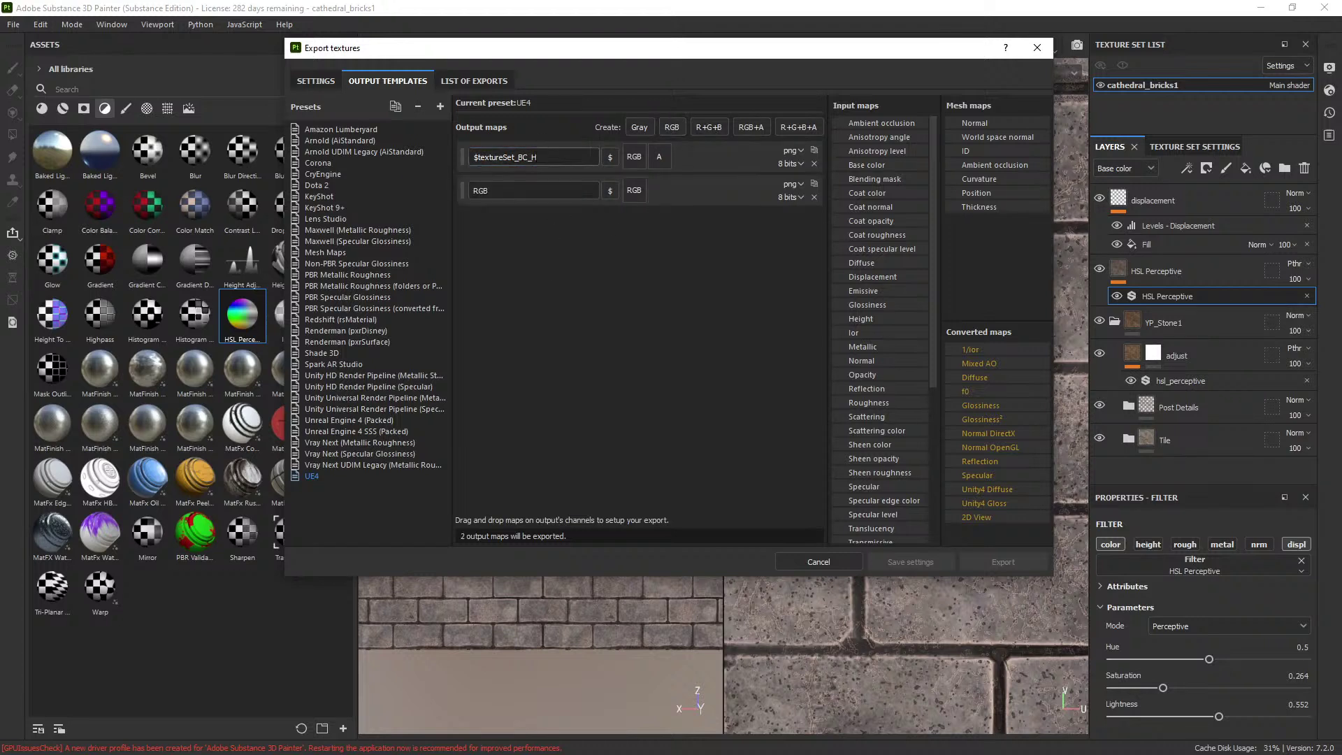
pyautogui.moveTo(541, 158); pyautogui.dragTo(434, 200)
pyautogui.hotkey('ctrl', 'a')
pyautogui.hotkey('ctrl', 'c')
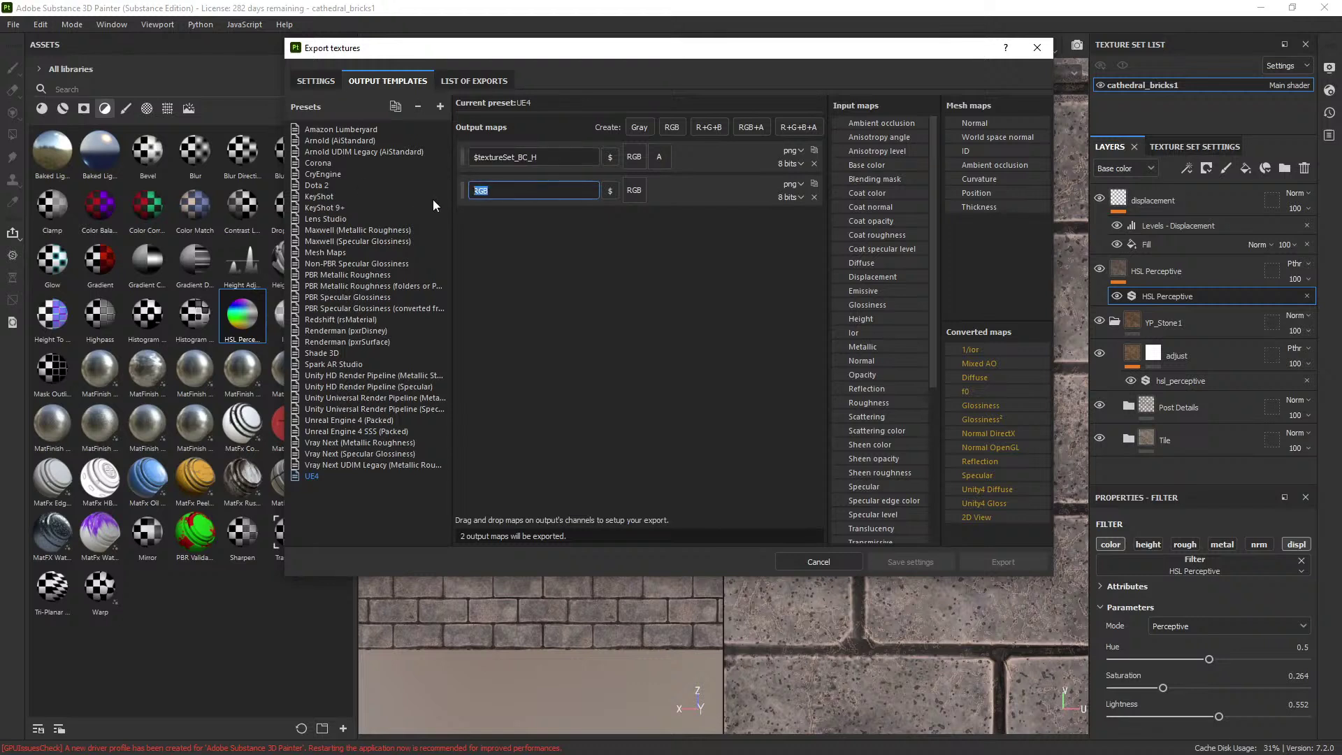
pyautogui.hotkey('ctrl', 'v')
pyautogui.press('BackSpace')
pyautogui.press('BackSpace')
pyautogui.press('BackSpace')
pyautogui.press('BackSpace')
pyautogui.write('N')
pyautogui.click(762, 296)
# Add an R+G+B output map to the UE4 preset, named $textureSet_AO_R_M.
pyautogui.click(715, 125)
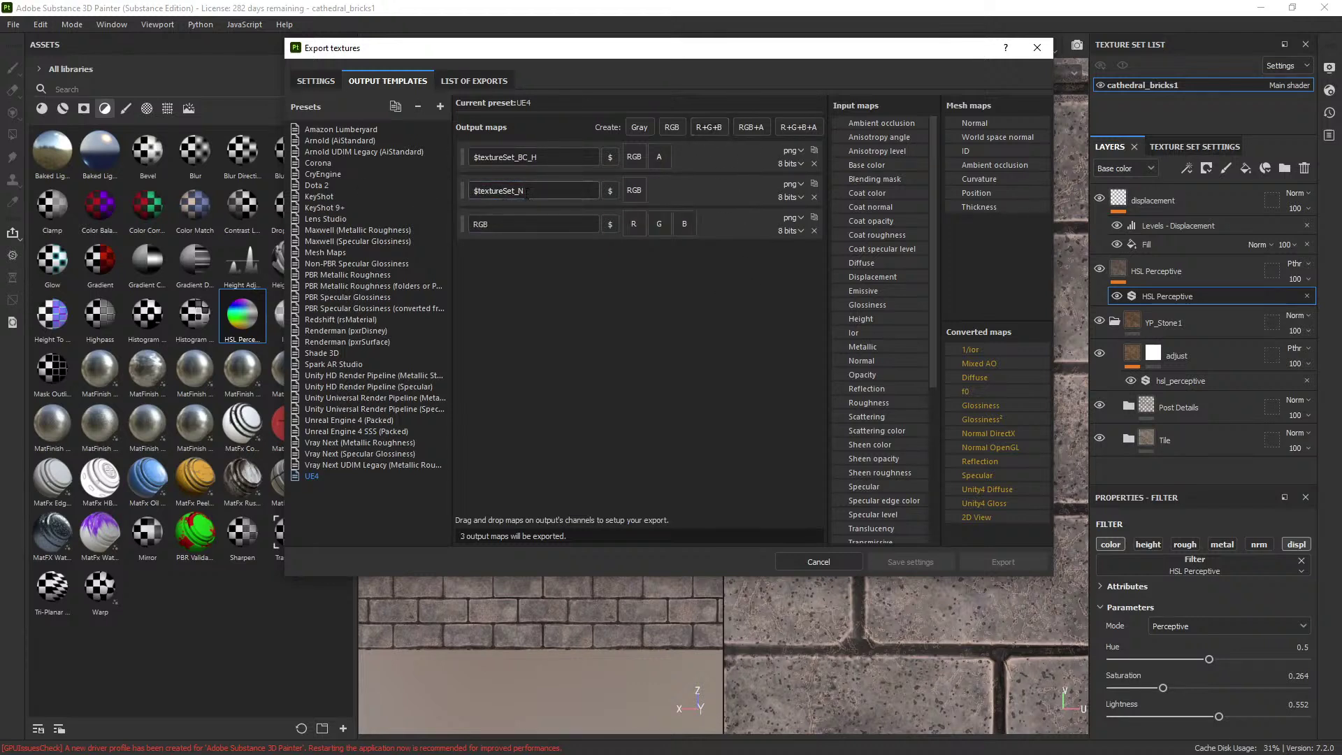
pyautogui.moveTo(530, 191); pyautogui.dragTo(393, 232)
pyautogui.hotkey('ctrl', 'v')
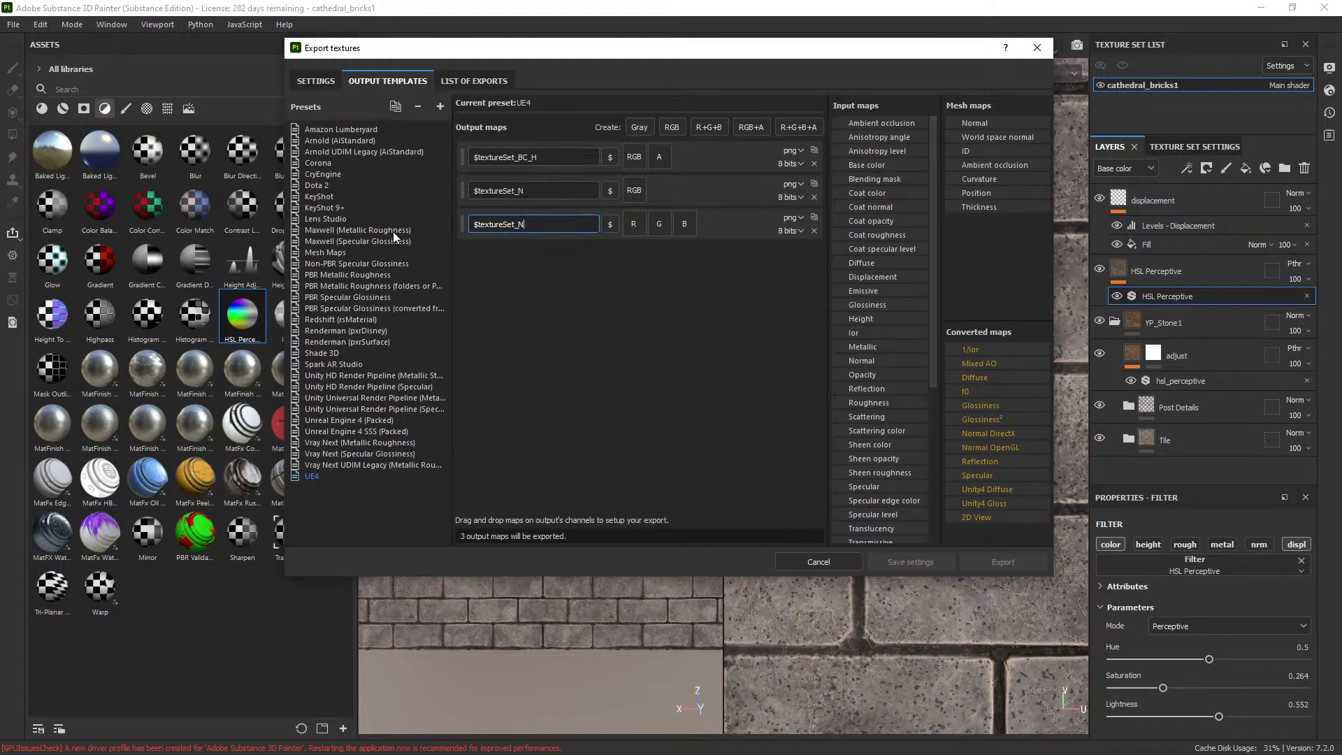
pyautogui.hotkey('shift', 'Left')
pyautogui.write('AO_R_M')
pyautogui.press('Return')
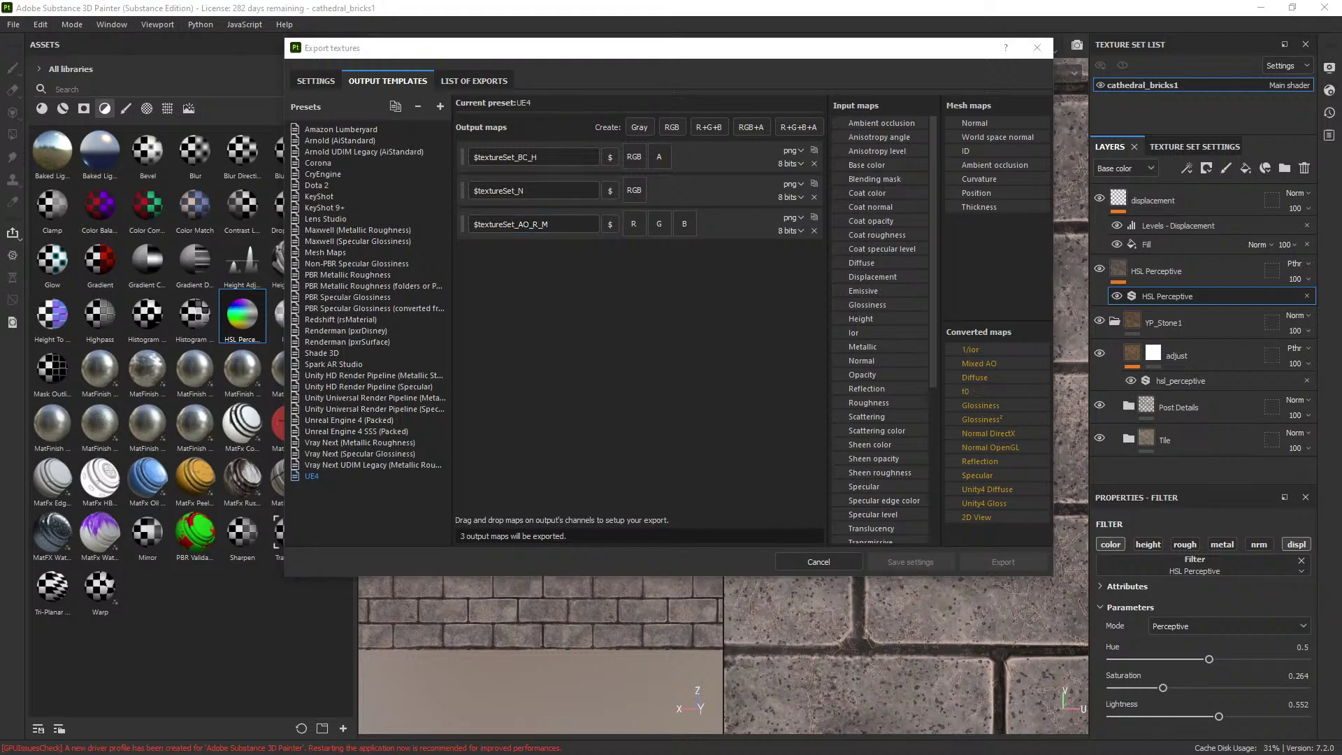
pyautogui.click(664, 364)
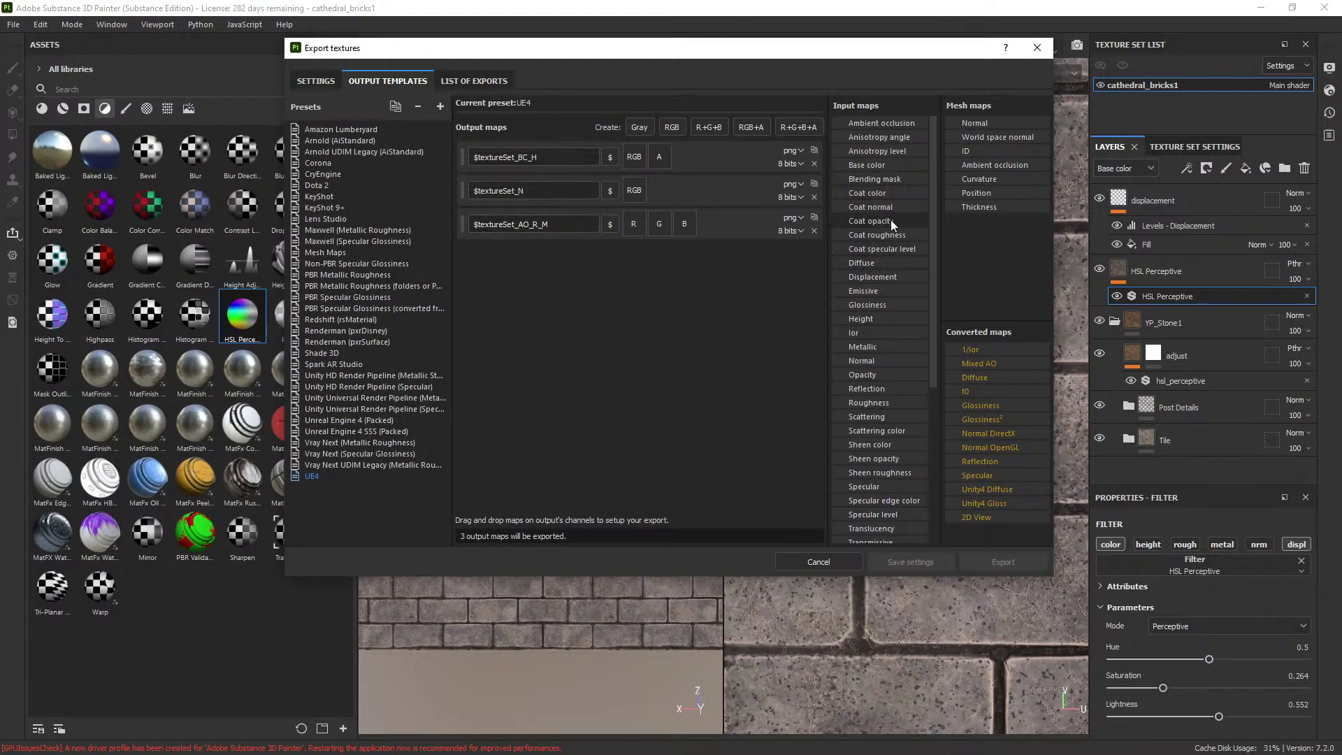
# Assign the Base color input map's RGB channels to the RGB slot of $textureSet_BC_H.
pyautogui.moveTo(870, 165); pyautogui.dragTo(773, 197)
pyautogui.moveTo(632, 159); pyautogui.dragTo(642, 167)
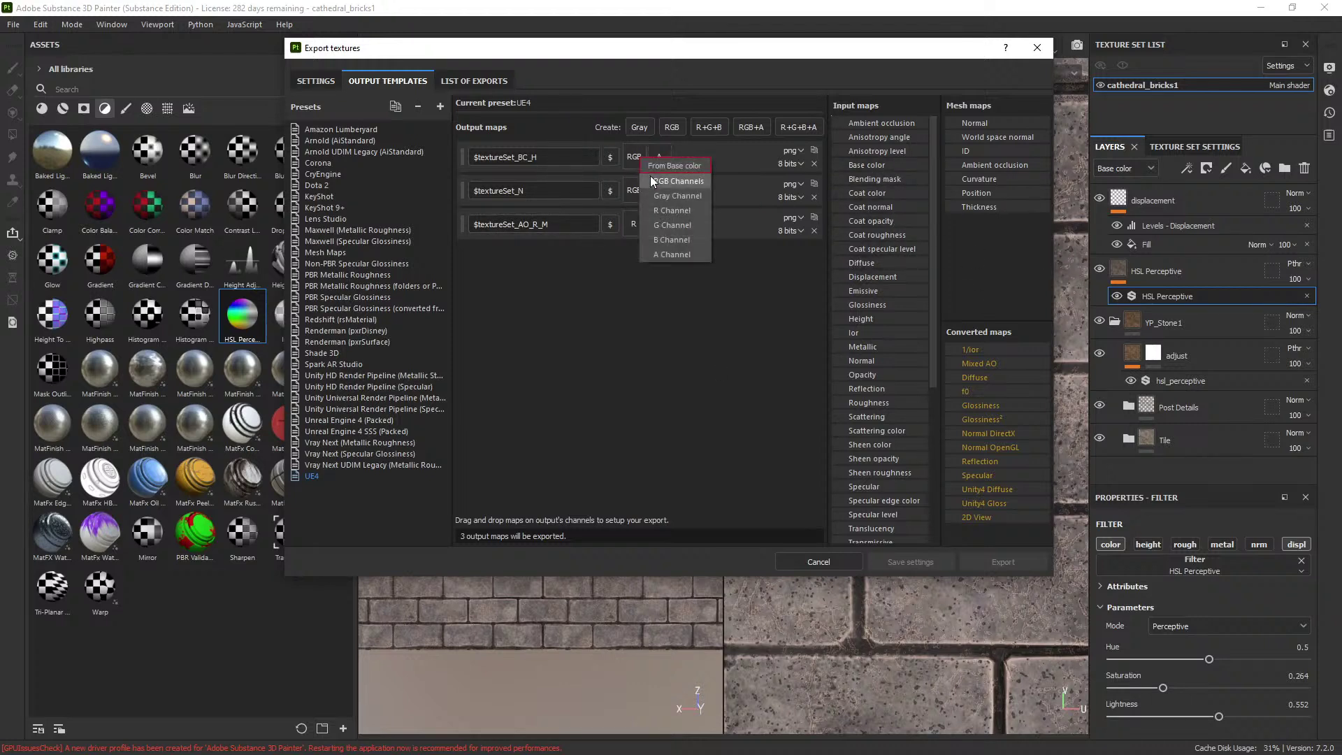
pyautogui.click(651, 178)
# Assign the Height input map's gray channel to the alpha slot of $textureSet_BC_H.
pyautogui.scroll(-2, 909, 322)
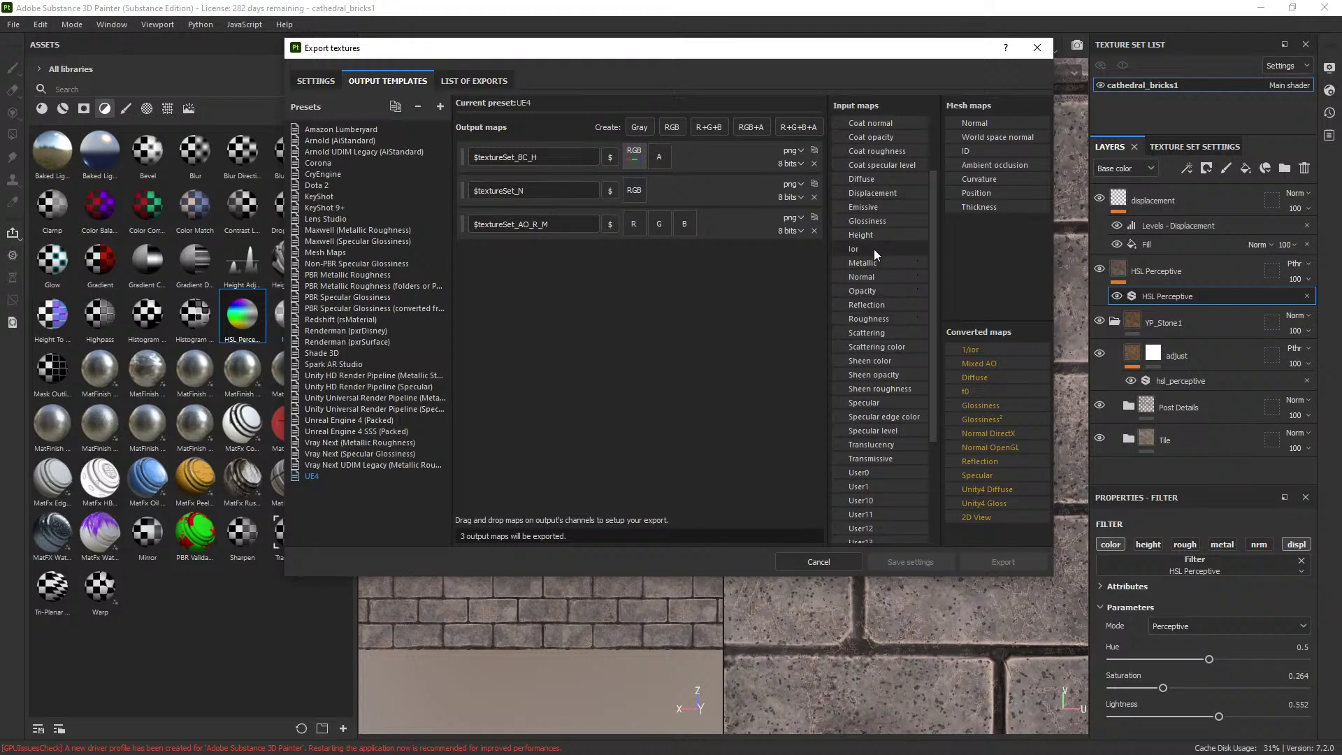
pyautogui.moveTo(865, 236); pyautogui.dragTo(657, 159)
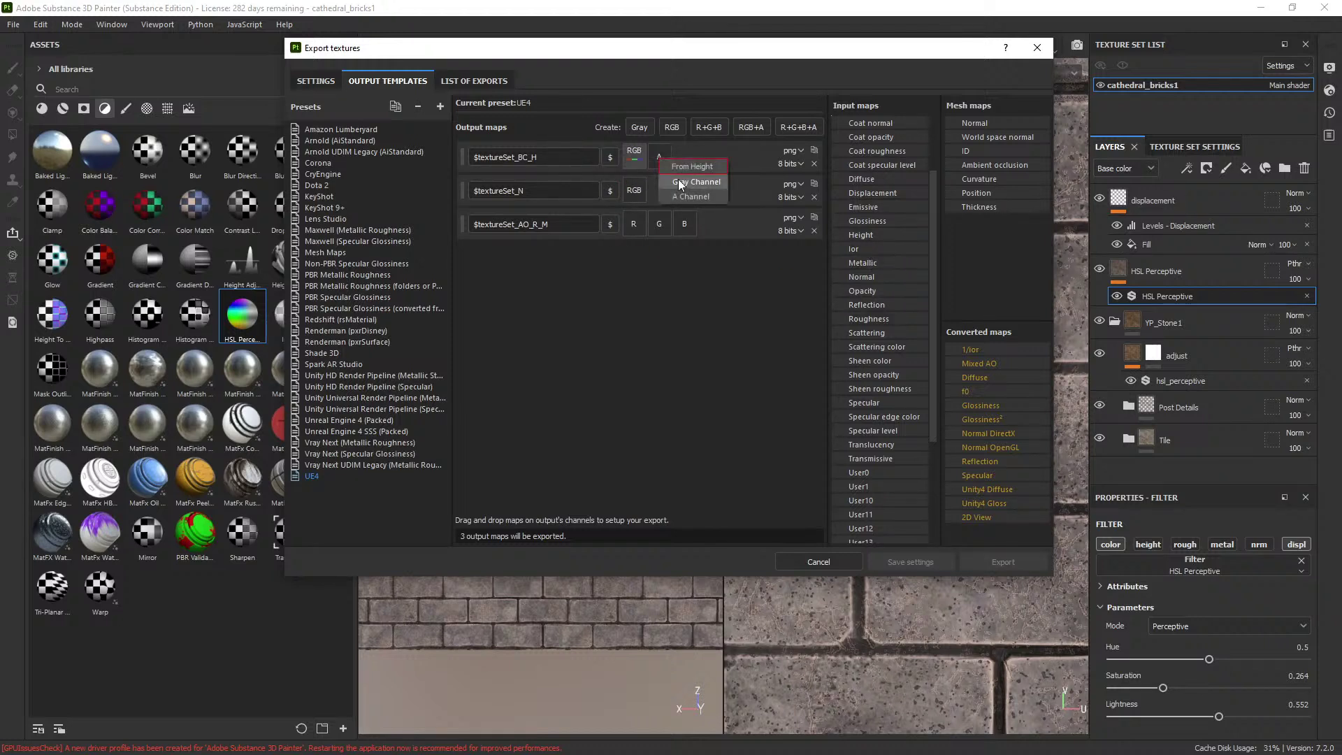
pyautogui.click(681, 191)
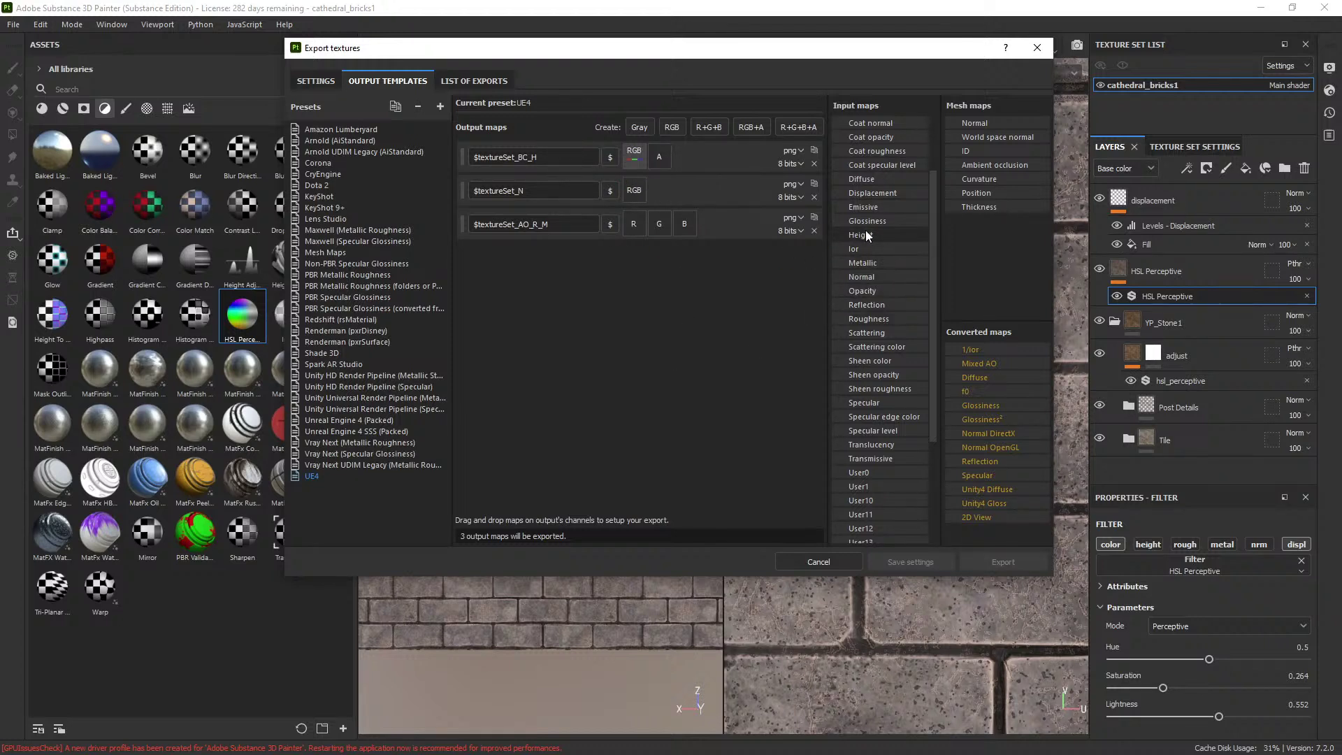
pyautogui.moveTo(861, 236); pyautogui.dragTo(659, 159)
pyautogui.click(698, 182)
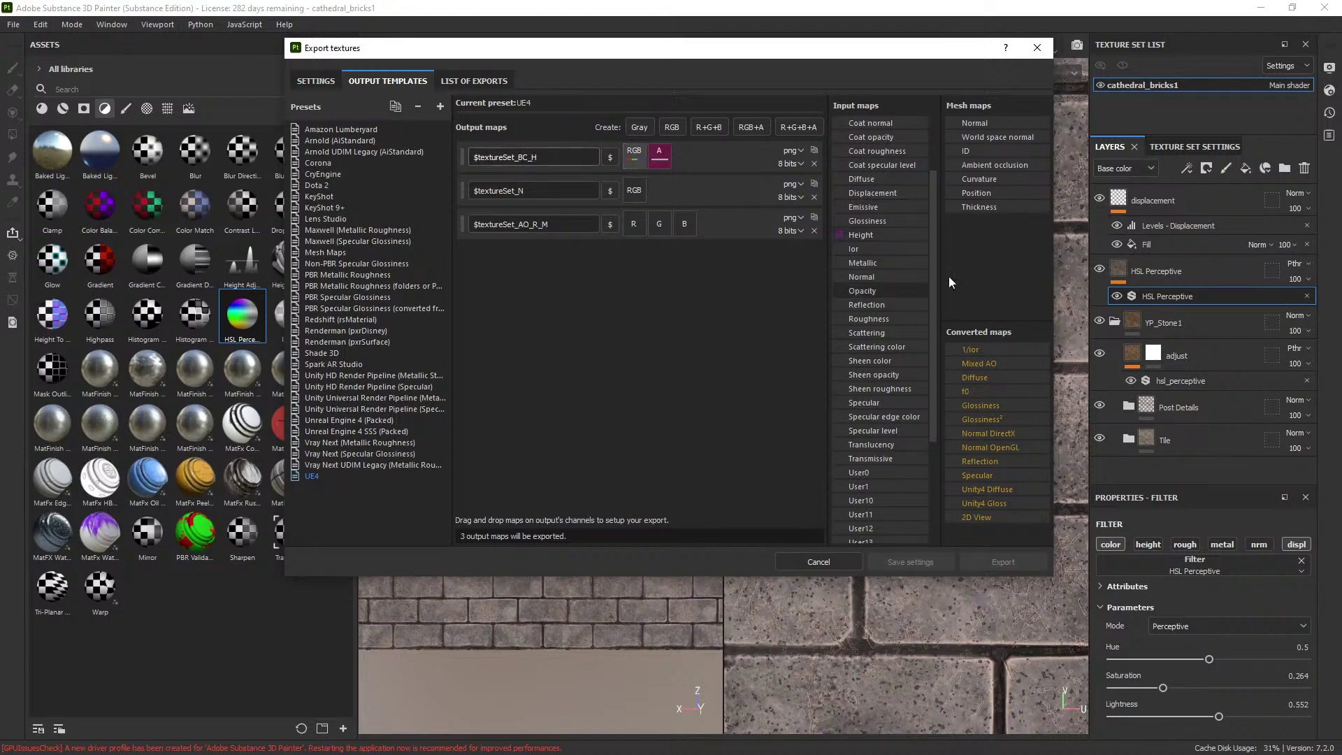
# Assign the Normal DirectX converted map to the RGB slot of $textureSet_N.
pyautogui.moveTo(865, 277); pyautogui.dragTo(634, 197)
pyautogui.click(638, 200)
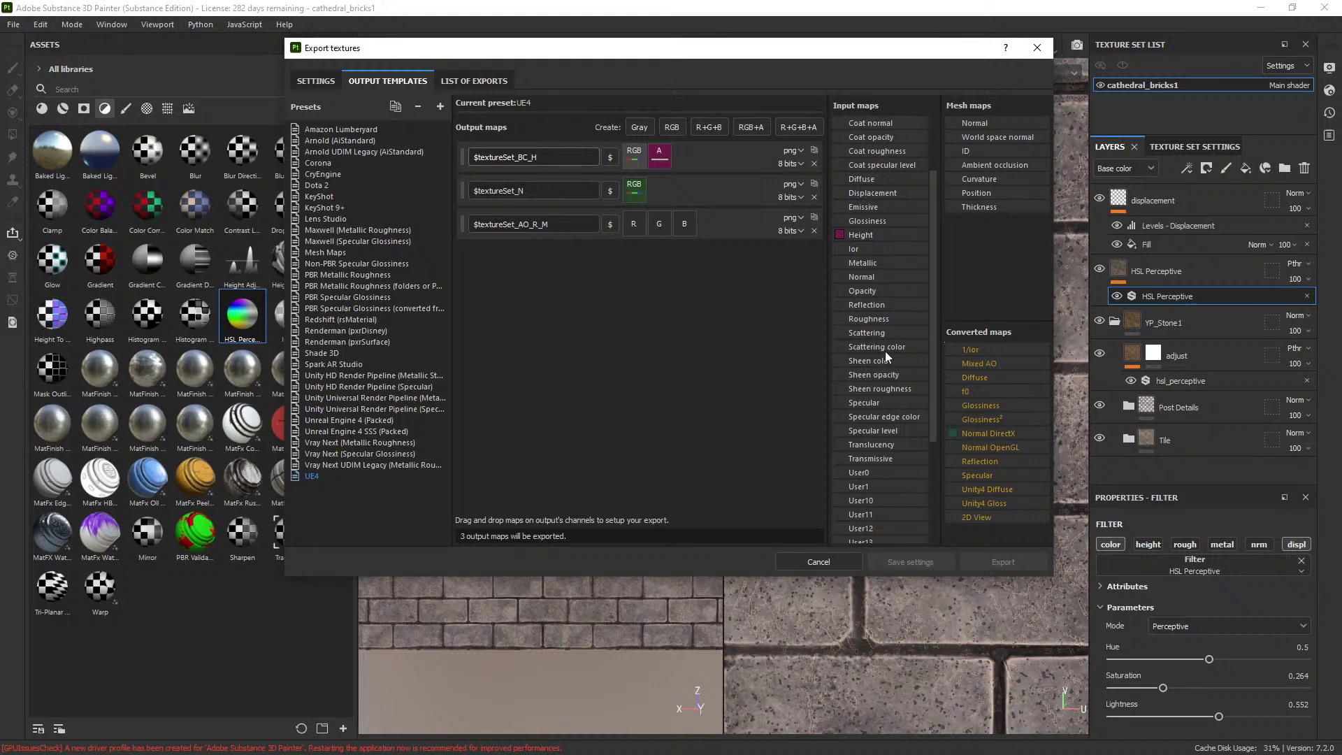
# Assign the gray channels of Ambient occlusion, Roughness and Metallic to the R, G and B slots of $textureSet_AO_R_M respectively.
pyautogui.scroll(3, 865, 222)
pyautogui.moveTo(873, 124); pyautogui.dragTo(632, 222)
pyautogui.click(750, 225)
pyautogui.scroll(-2, 870, 266)
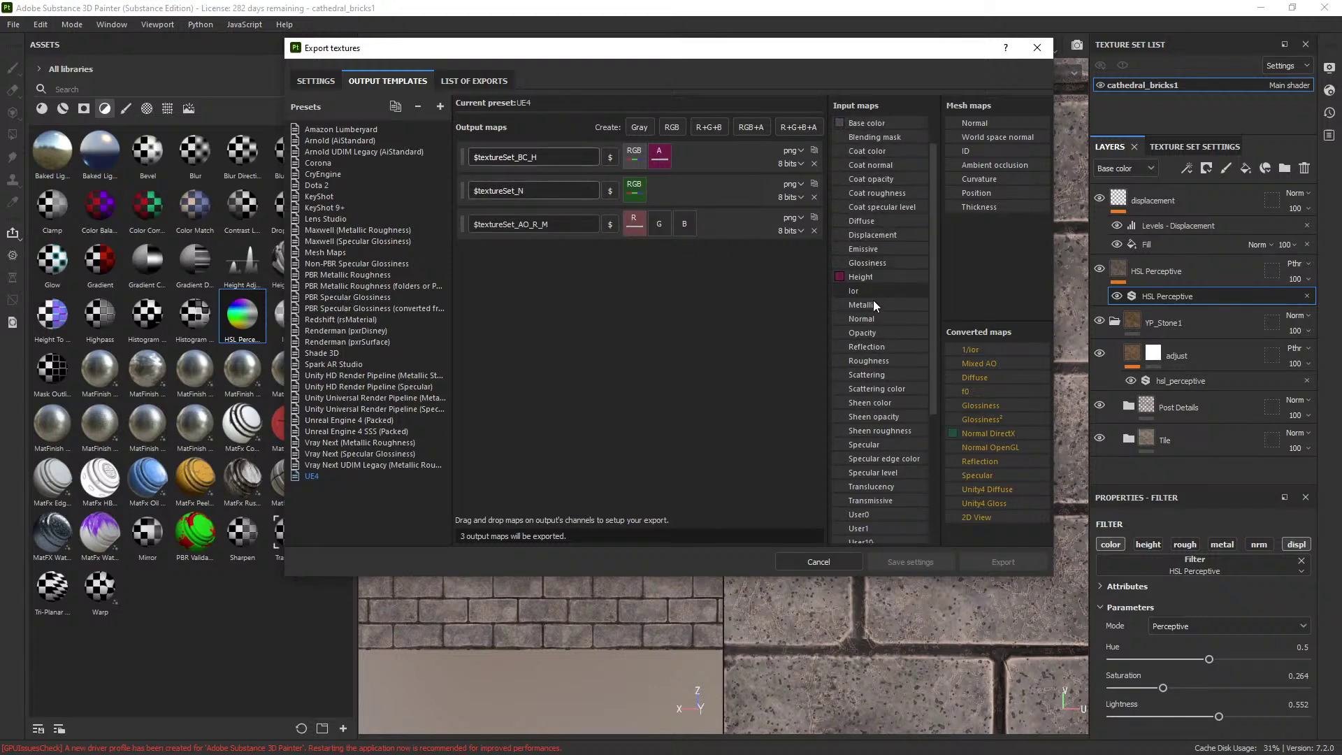
pyautogui.moveTo(865, 361); pyautogui.dragTo(659, 224)
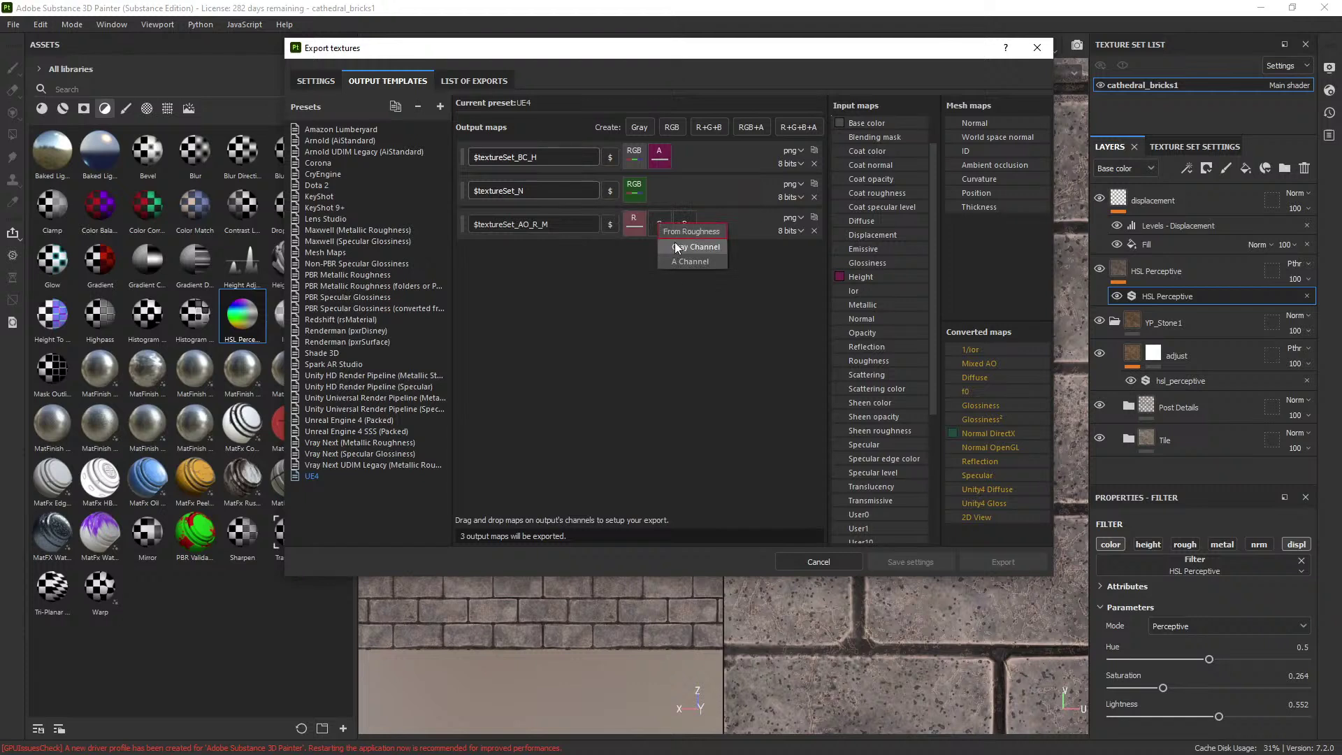
pyautogui.click(682, 252)
pyautogui.scroll(-3, 881, 361)
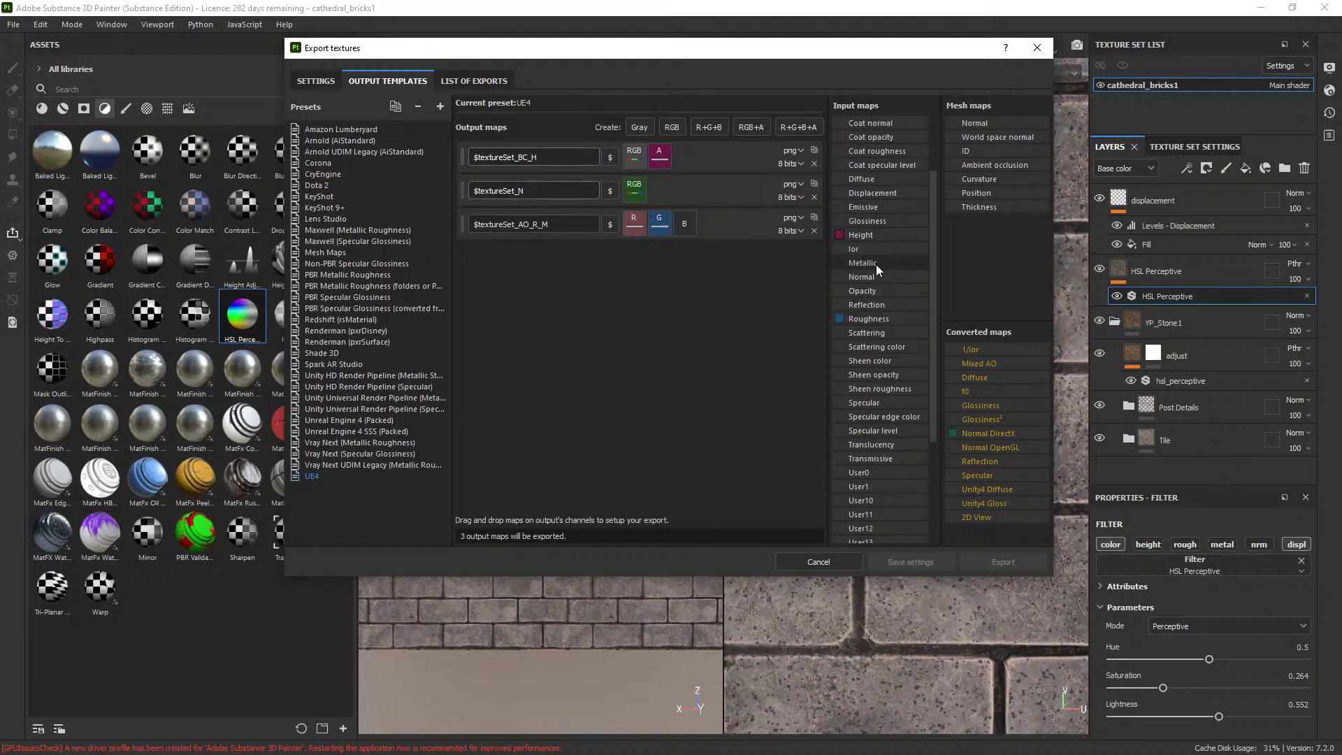
pyautogui.moveTo(871, 266); pyautogui.dragTo(695, 230)
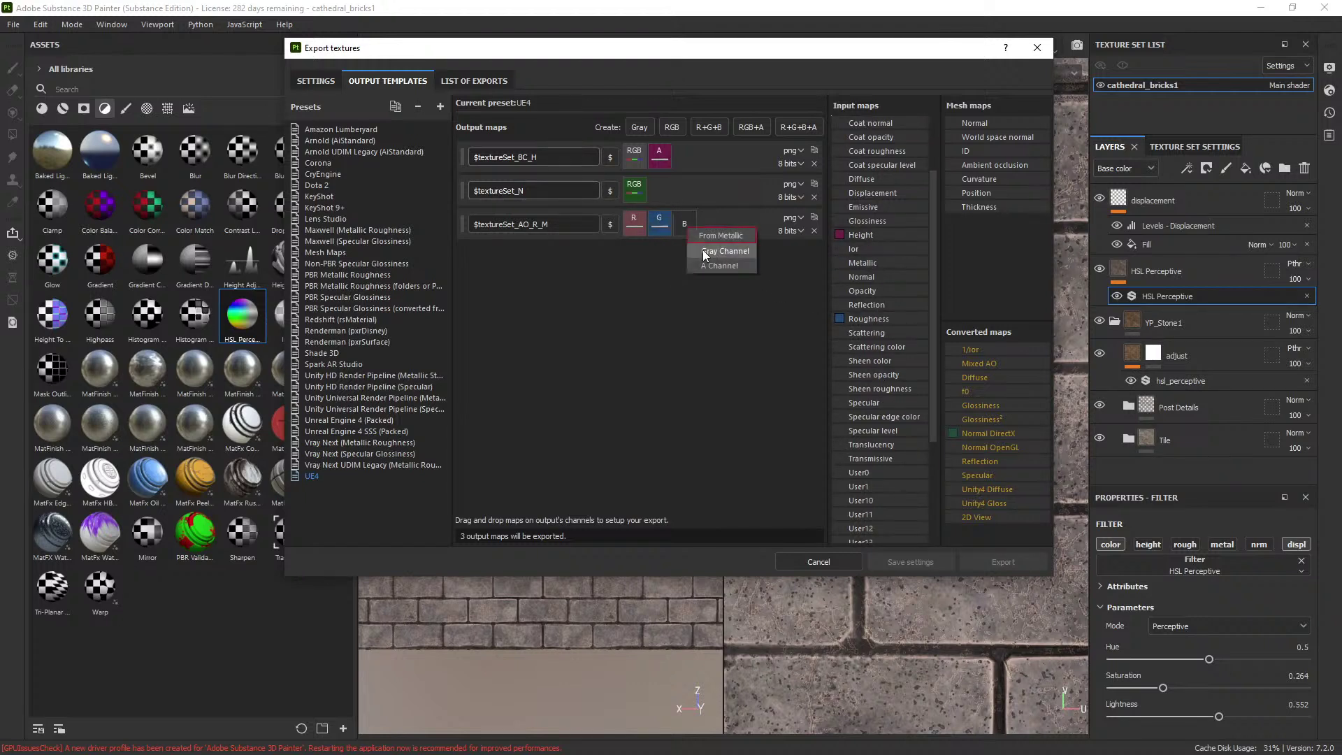
pyautogui.click(702, 250)
# Set the export file type to targa and export the textures with the Unreal Engine 4 (Packed) output template.
pyautogui.click(328, 82)
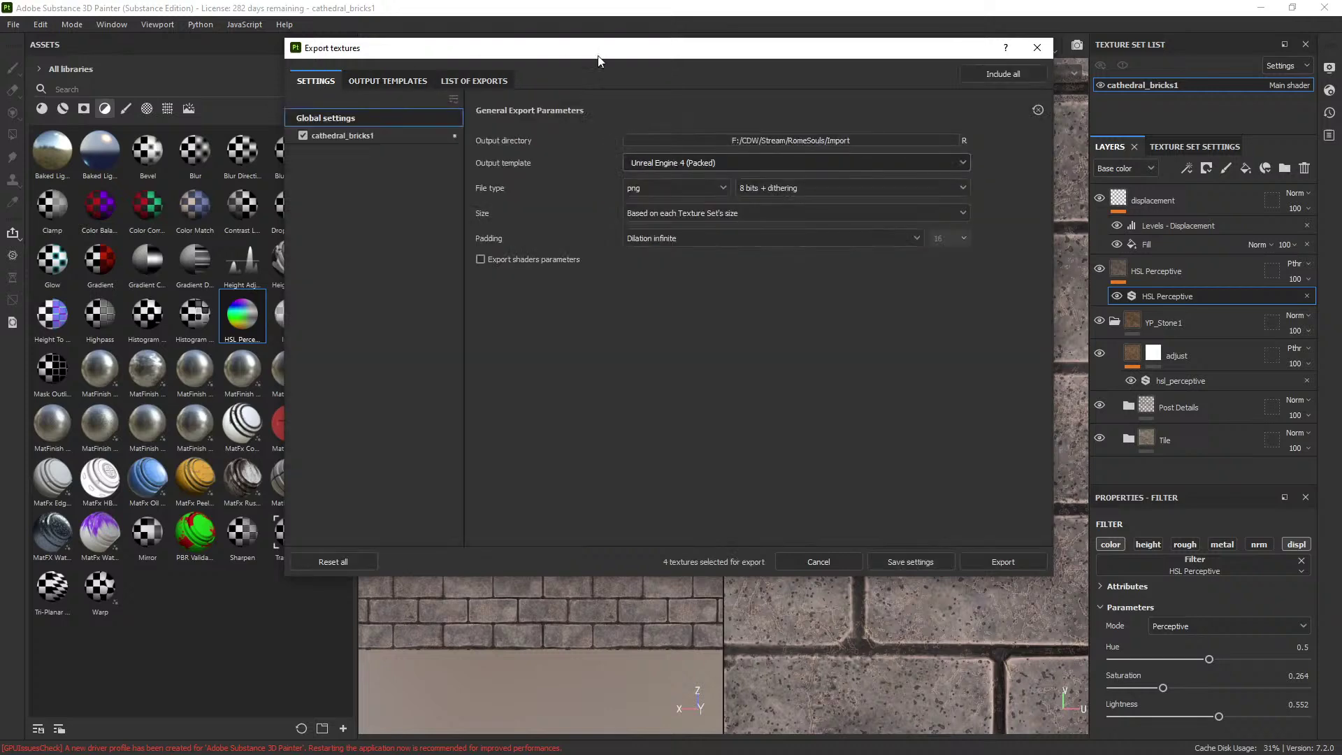
pyautogui.click(683, 186)
pyautogui.click(645, 305)
pyautogui.click(1007, 564)
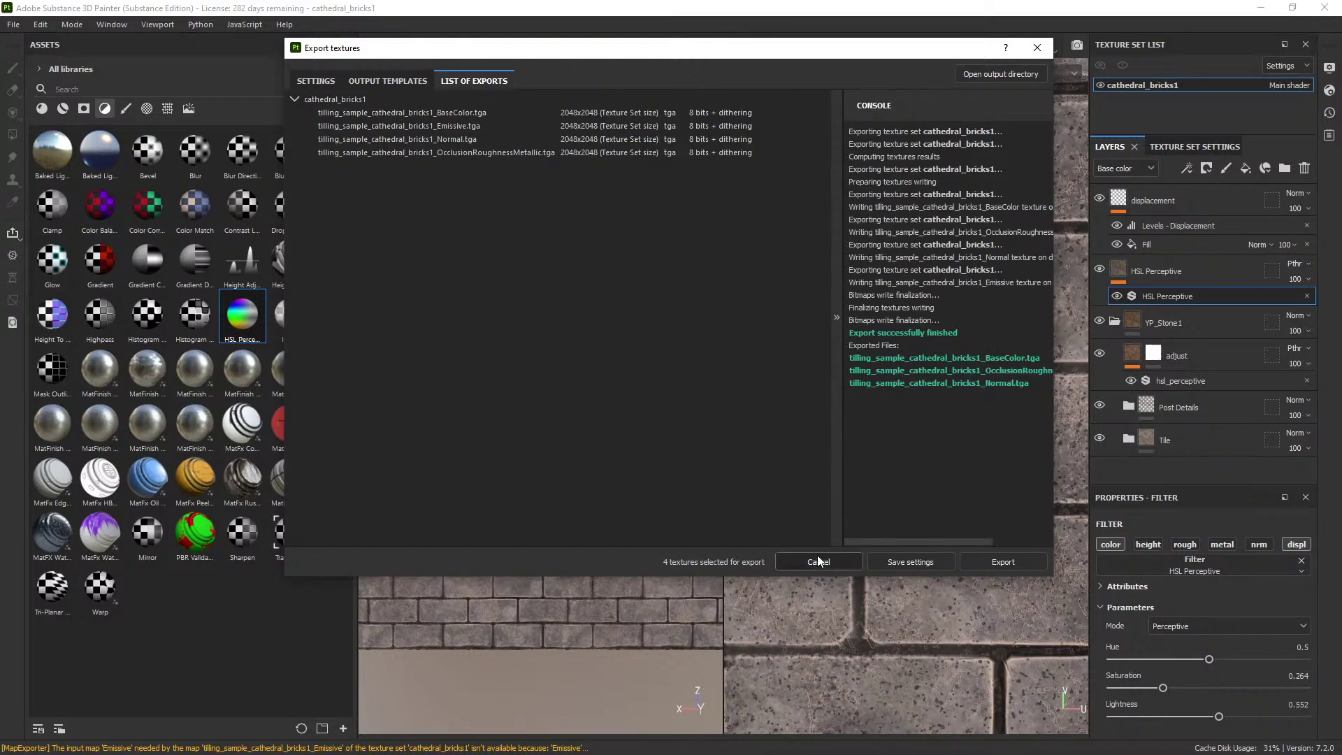
# Change the output template to the custom UE4 preset and export the textures.
pyautogui.click(316, 81)
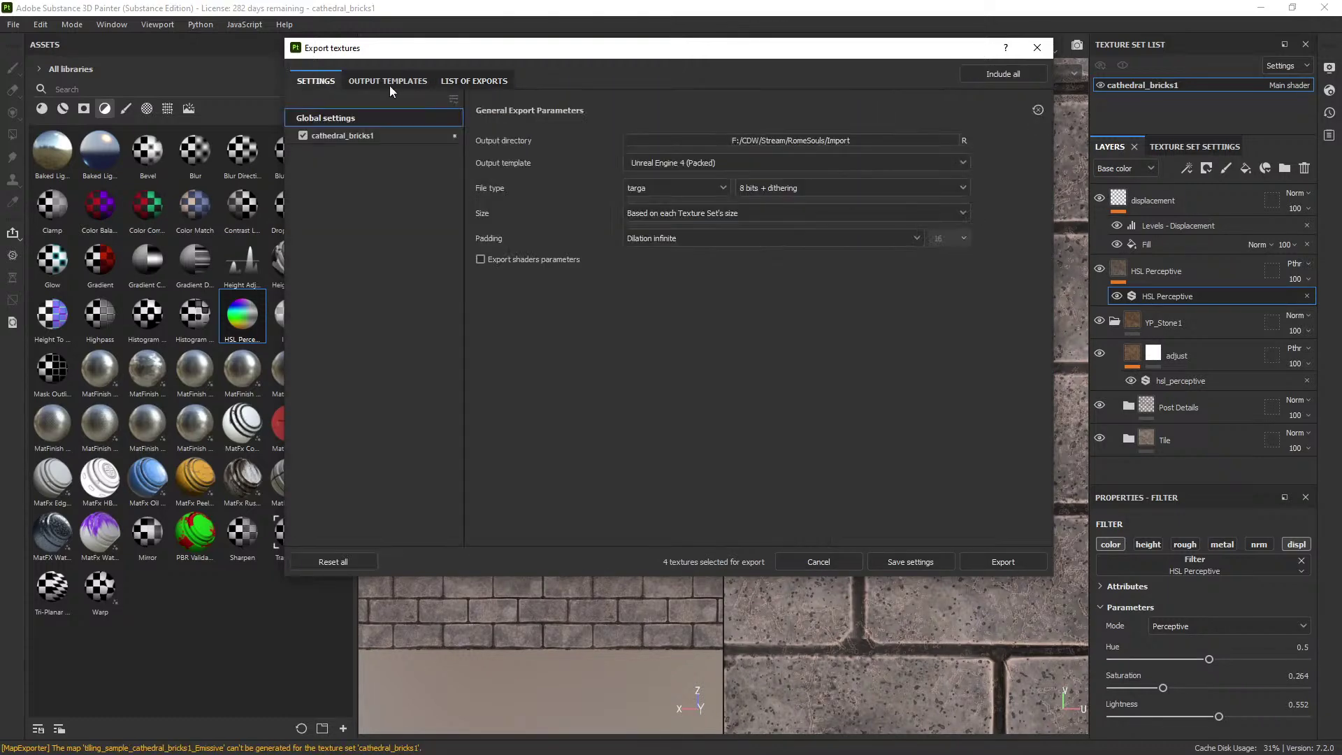
pyautogui.click(661, 163)
pyautogui.click(660, 297)
pyautogui.click(1000, 559)
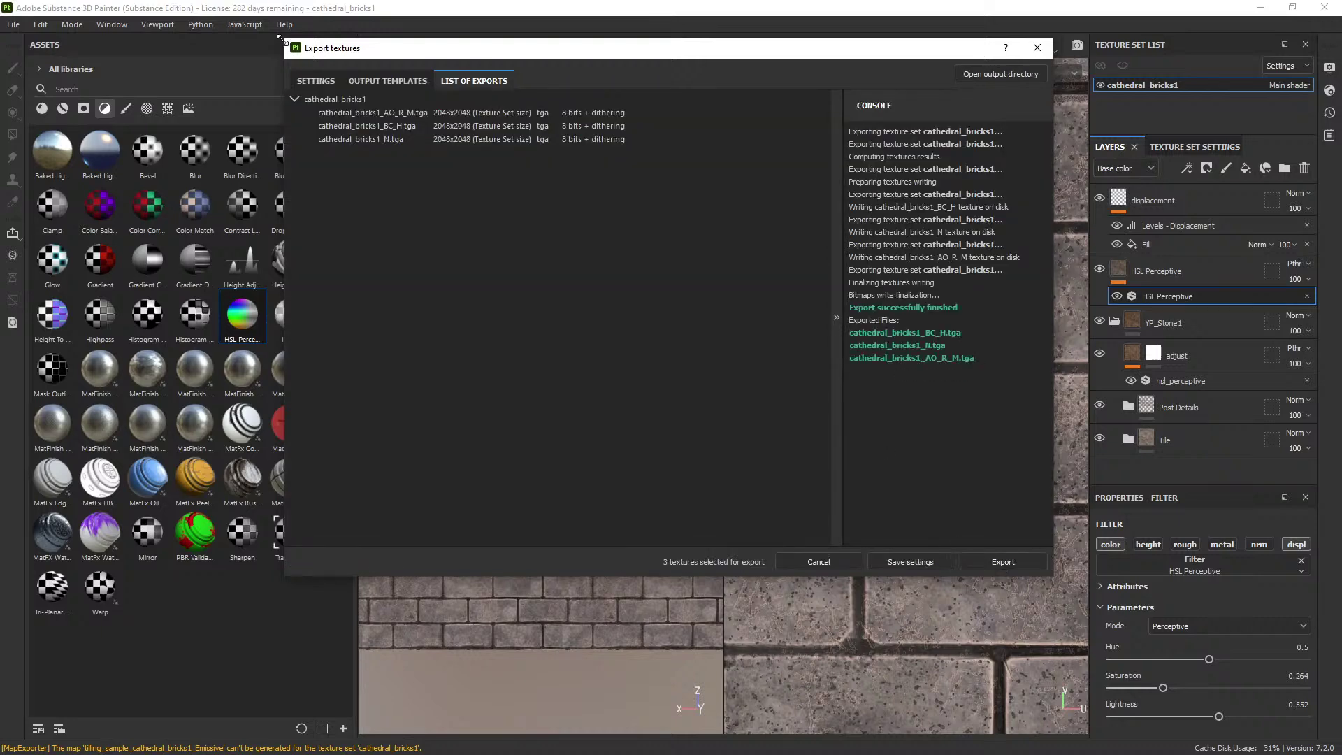
# Reselect the UE4 output template in the export settings and repeat the texture export.
pyautogui.click(306, 81)
pyautogui.click(688, 160)
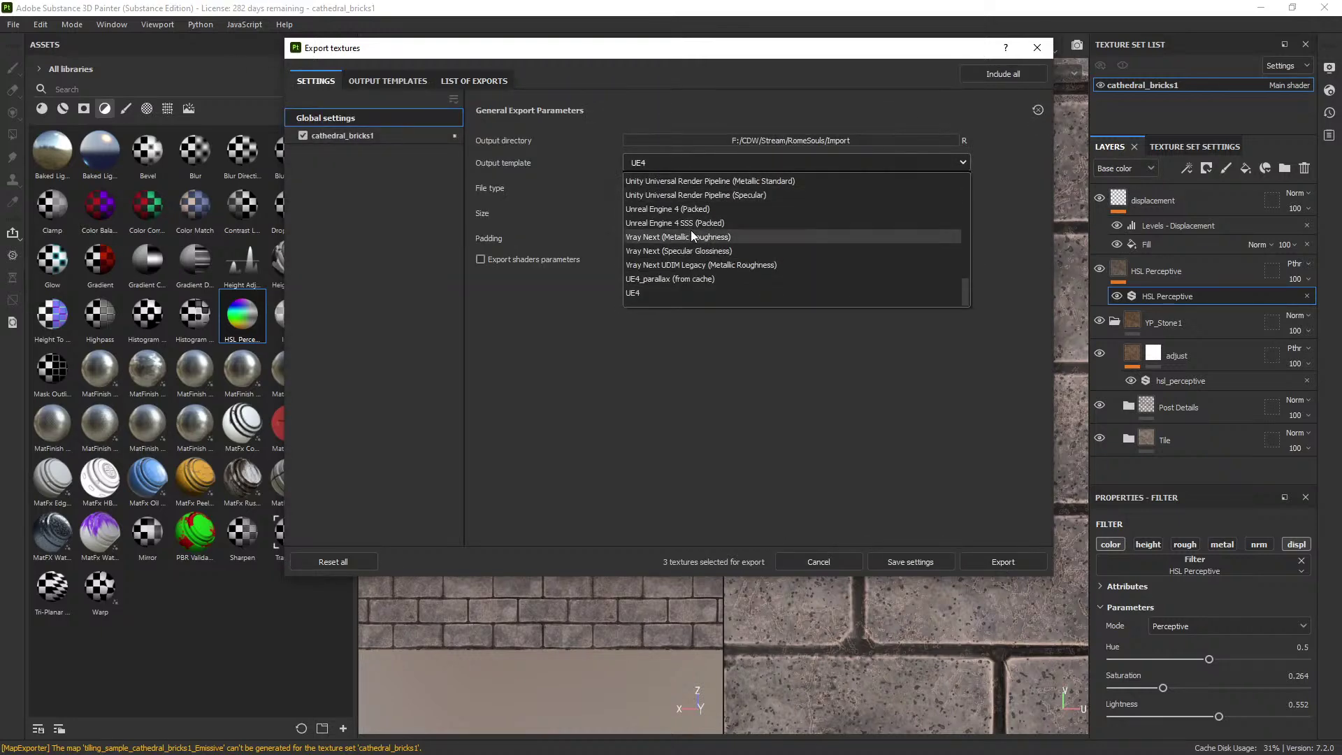
pyautogui.click(669, 292)
pyautogui.click(979, 563)
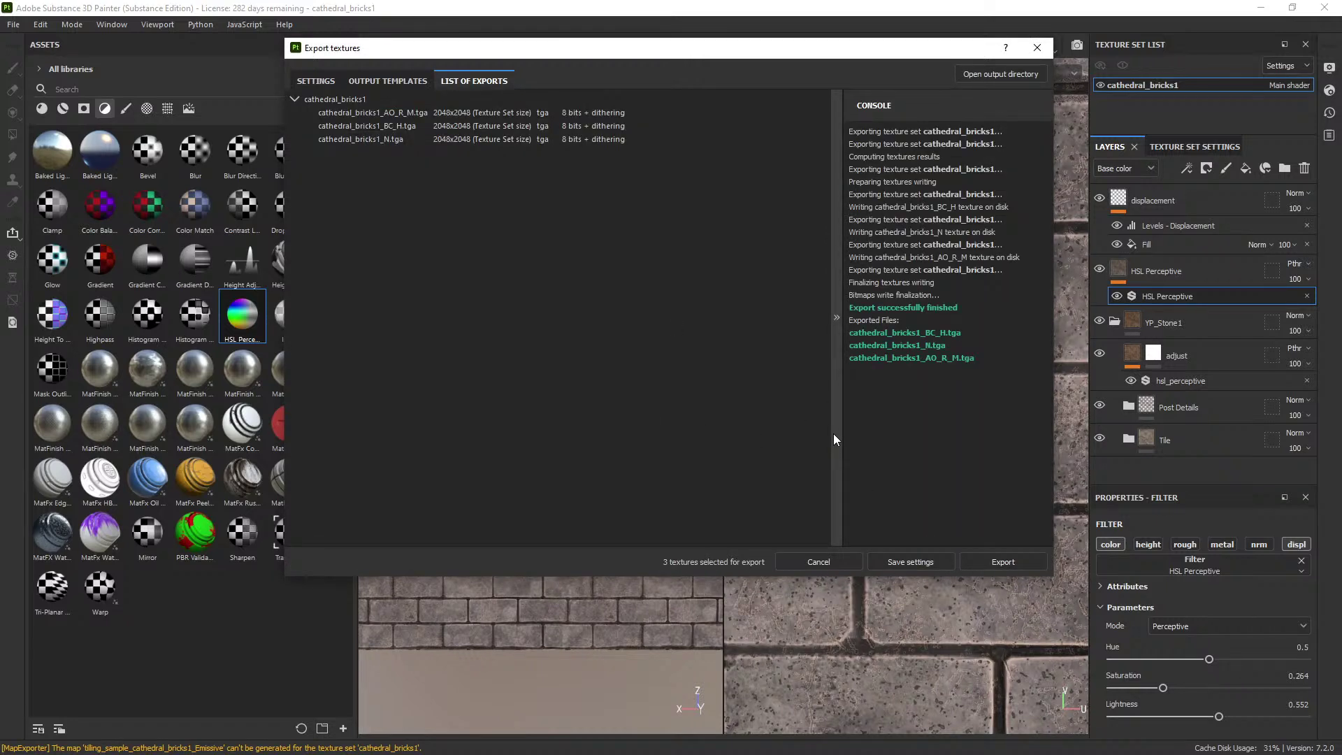
# Open File Explorer and browse to the export folder F:/CDW/Stream/RomeSouls/Import.
pyautogui.press('super+e')
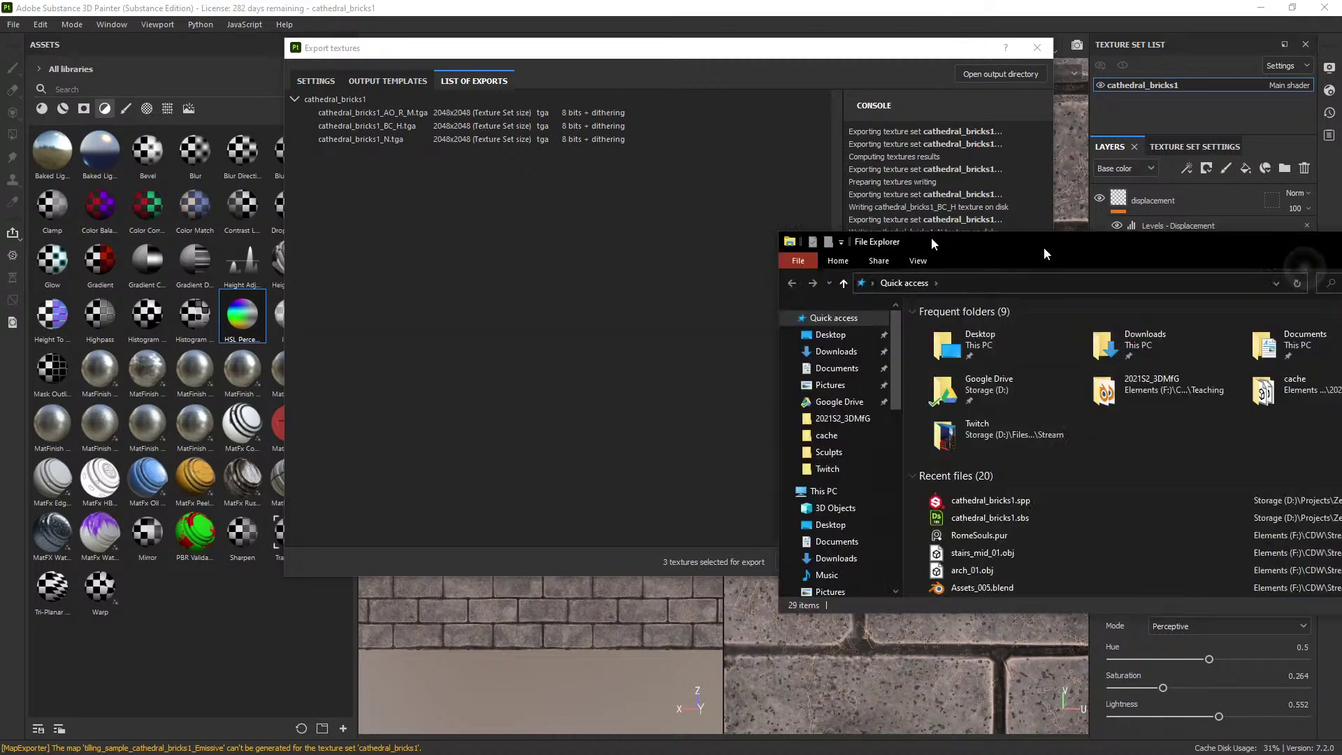
pyautogui.moveTo(1043, 246); pyautogui.dragTo(721, 137)
pyautogui.scroll(-6, 540, 409)
pyautogui.click(506, 291)
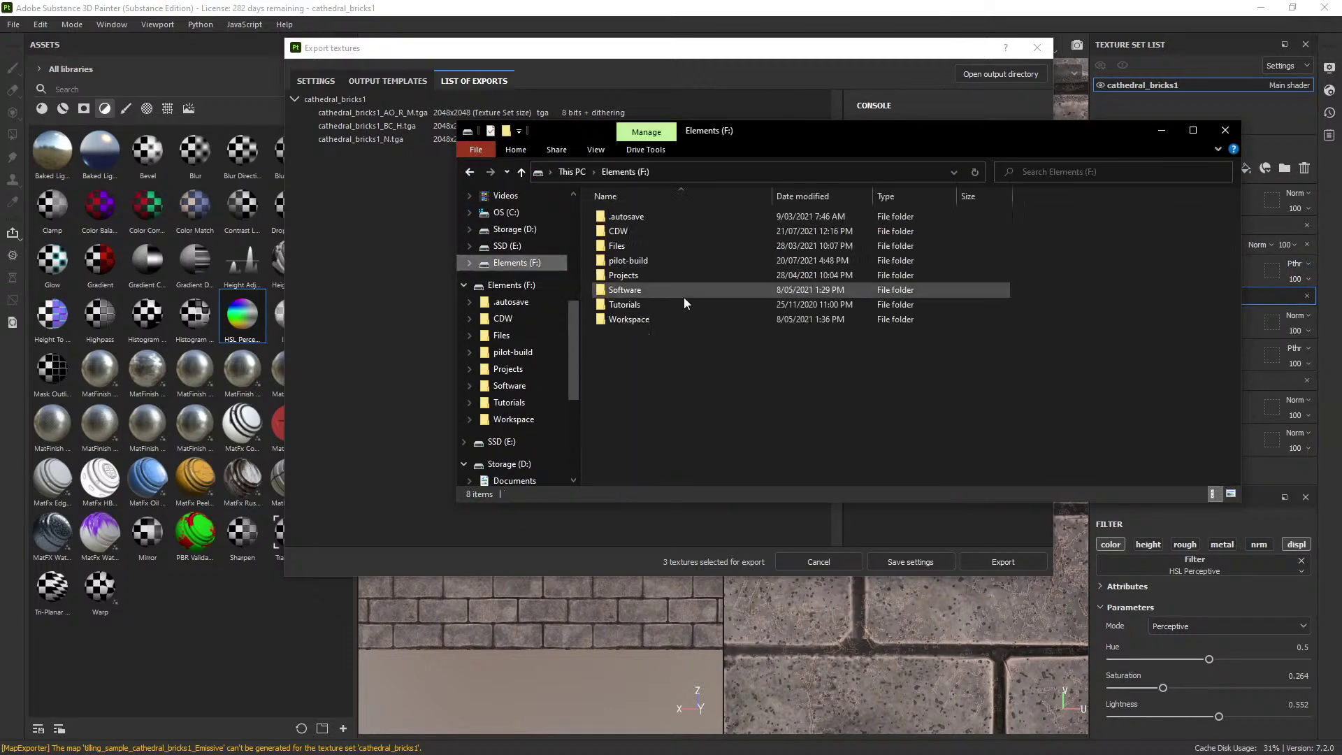
pyautogui.doubleClick(639, 232)
pyautogui.doubleClick(639, 220)
pyautogui.doubleClick(633, 220)
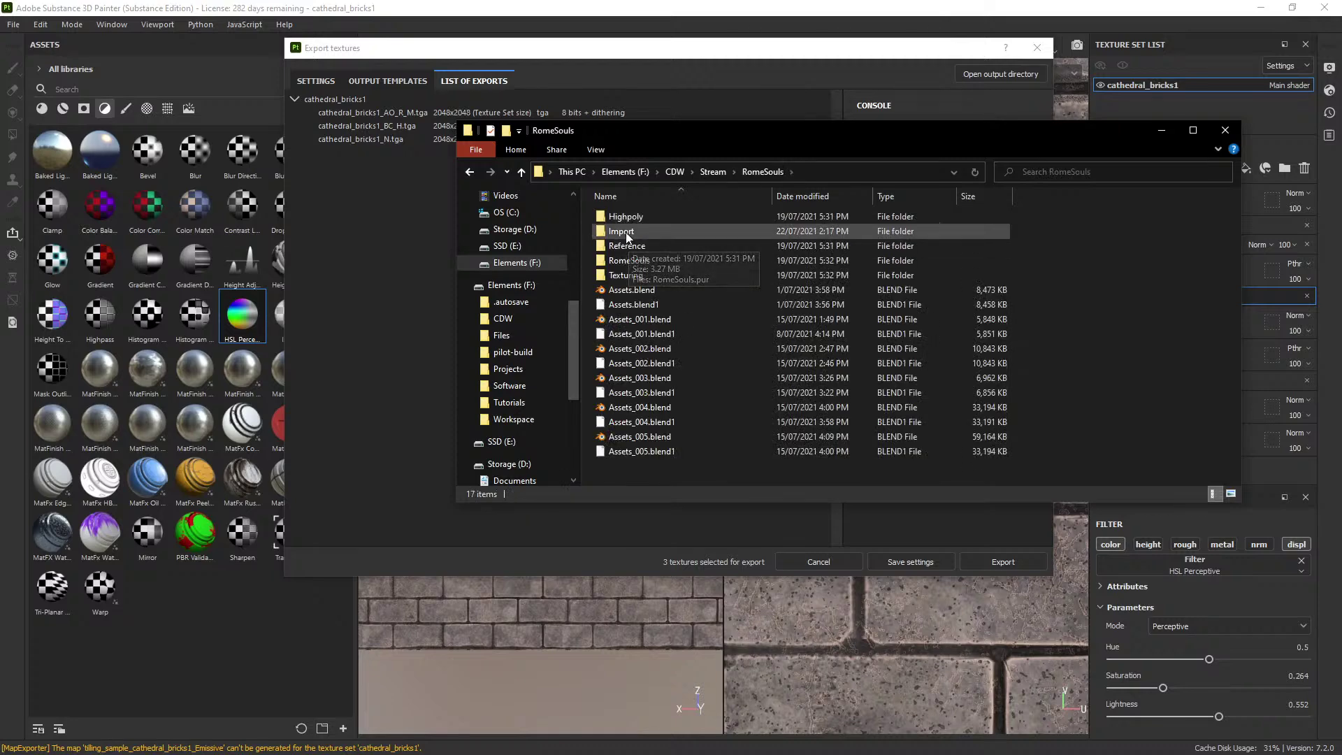
pyautogui.doubleClick(626, 232)
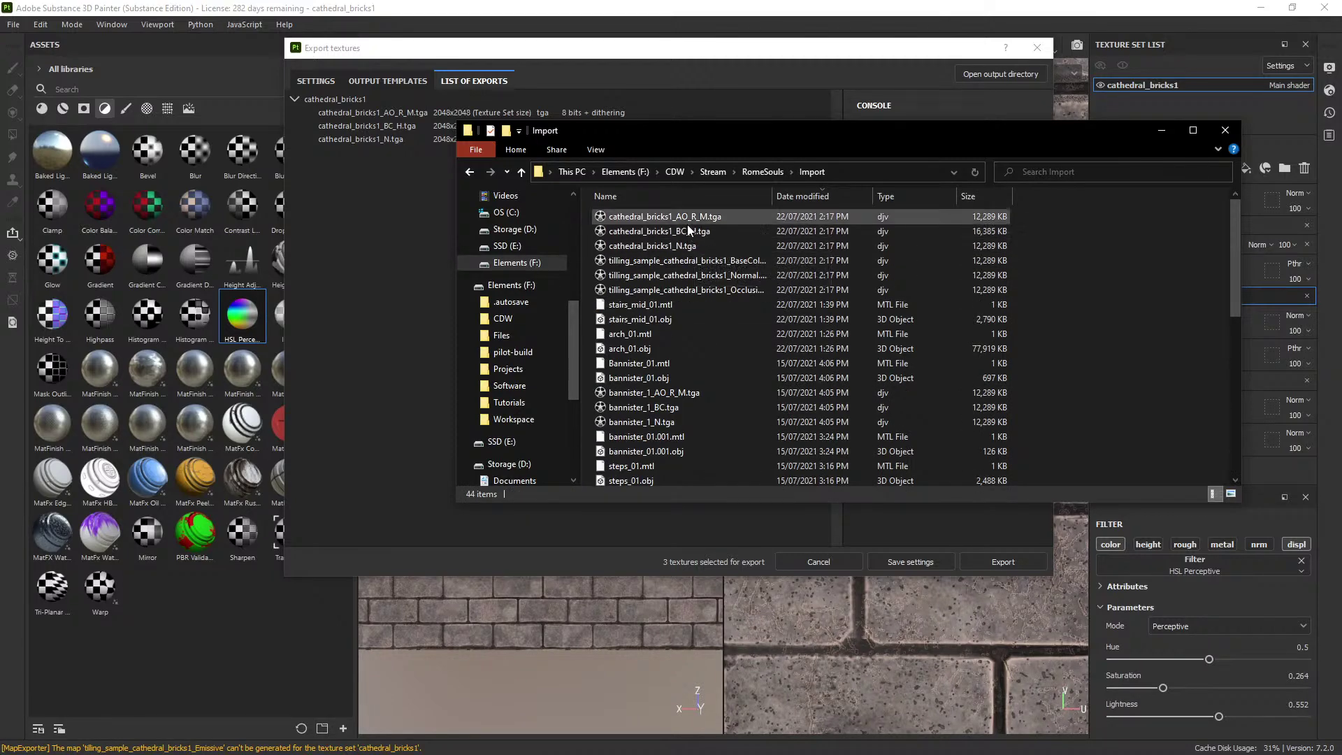
# Open cathedral_bricks1_BC_H.tga in Affinity Photo and isolate its Composite Alpha channel to inspect the exported height data.
pyautogui.rightClick(686, 230)
pyautogui.moveTo(729, 363)
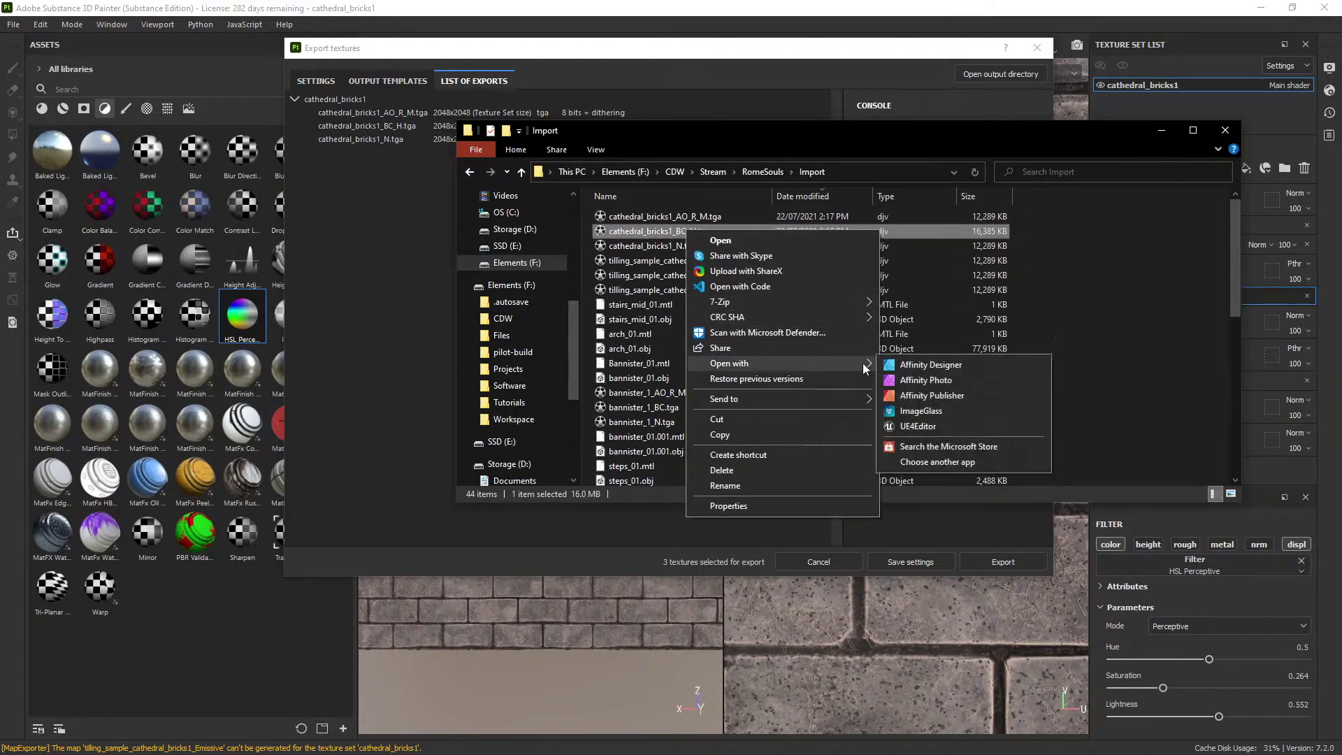
pyautogui.click(938, 380)
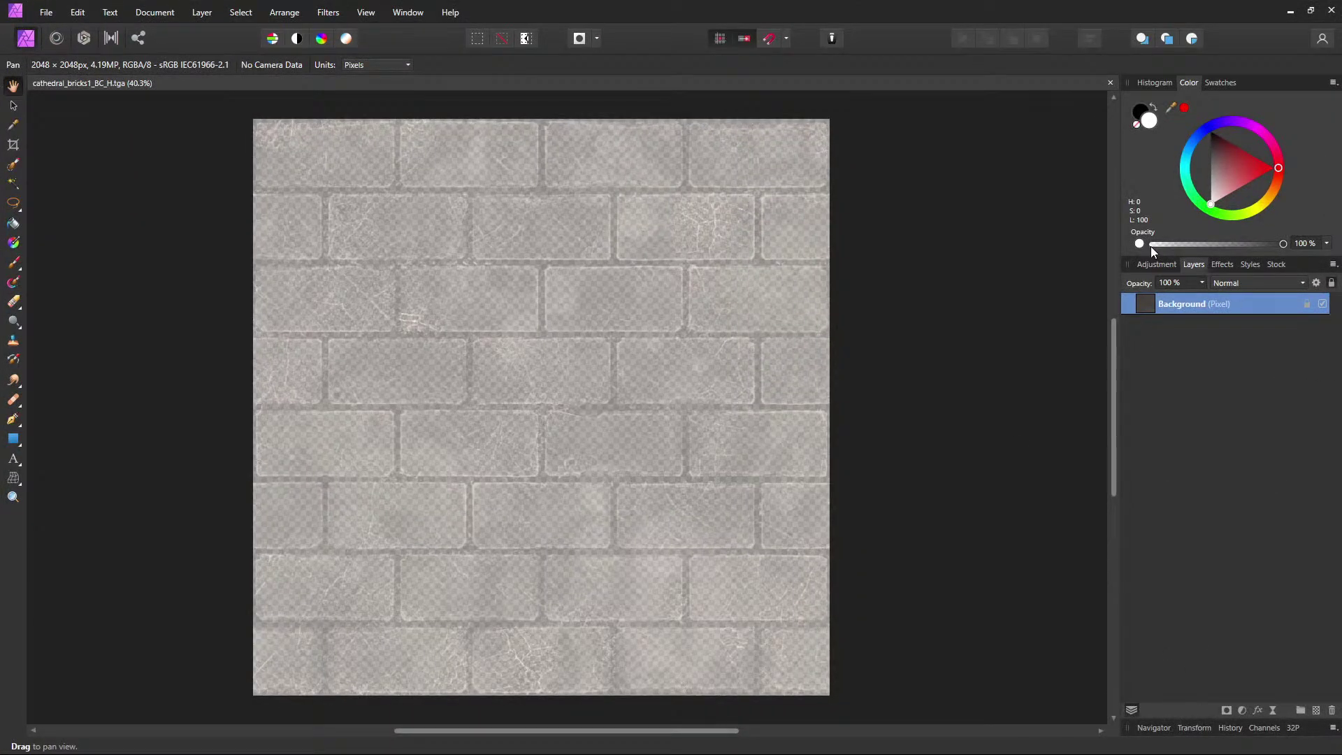
pyautogui.click(1228, 267)
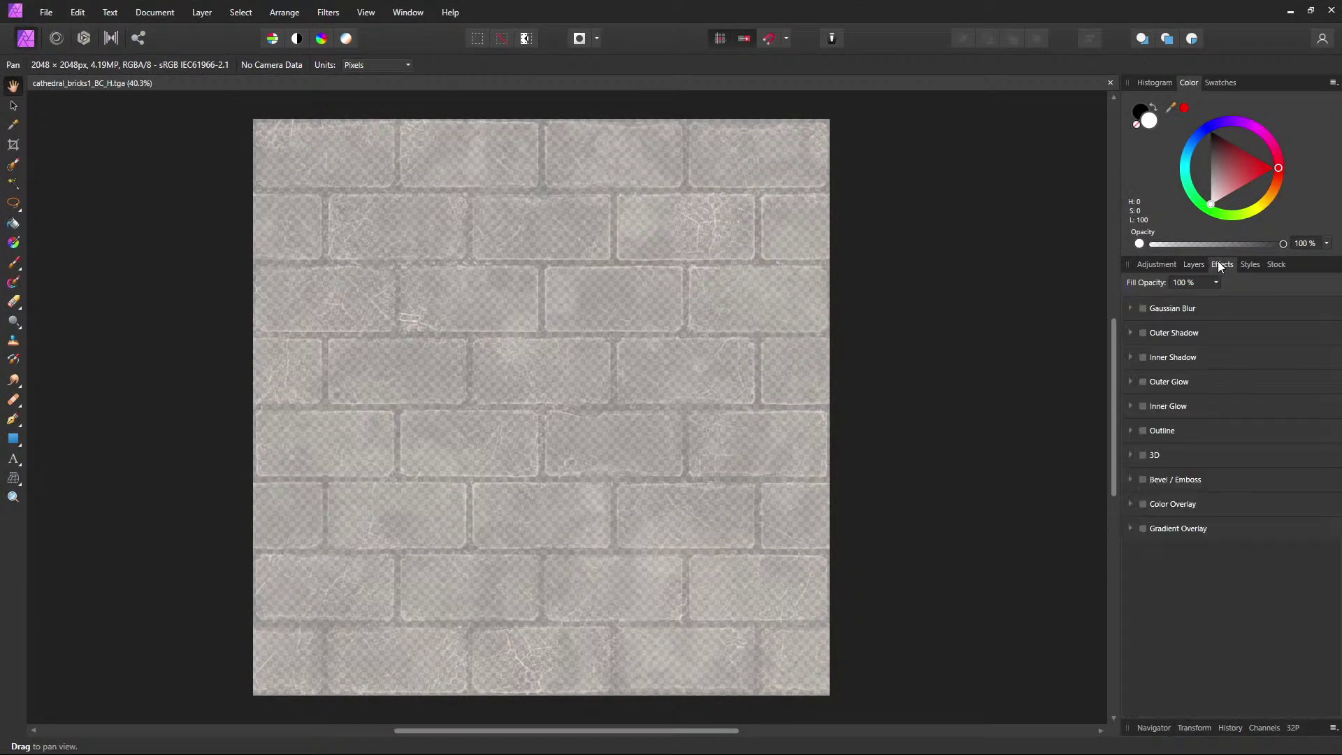
pyautogui.click(1192, 264)
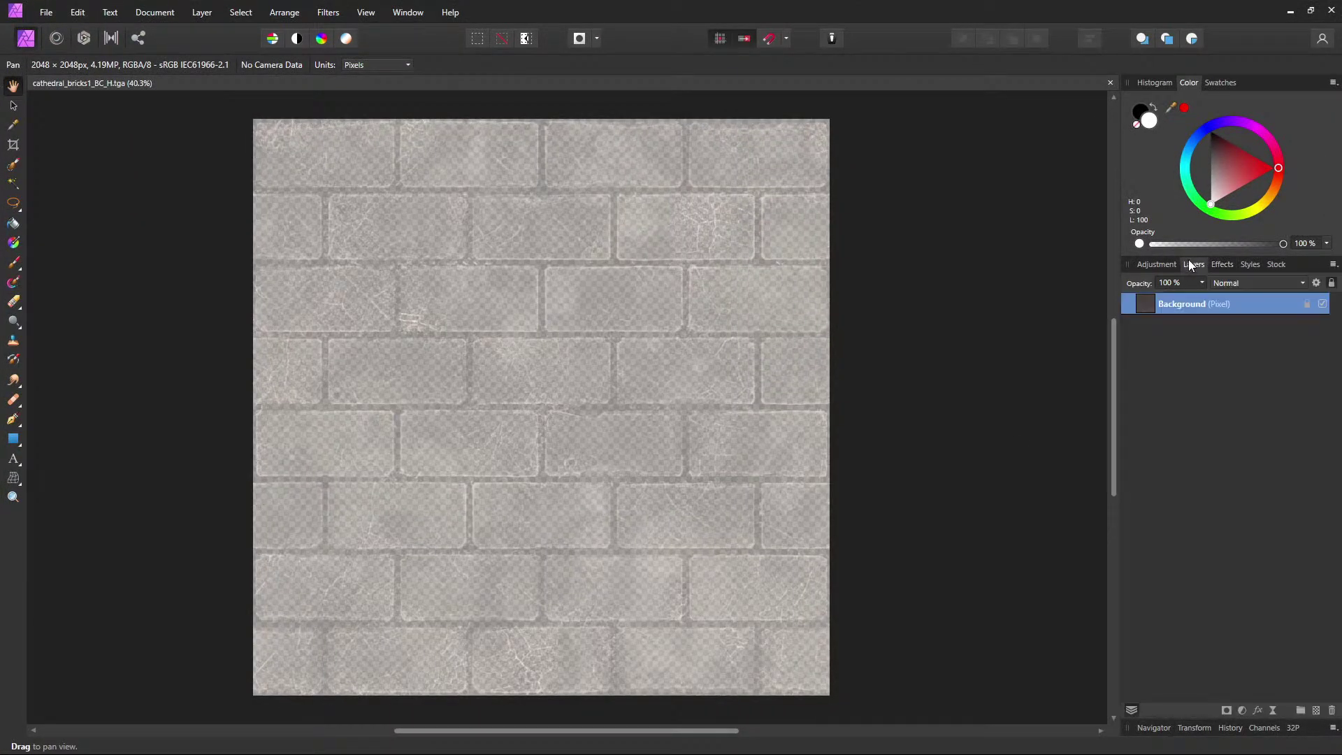
pyautogui.click(1263, 727)
pyautogui.click(1181, 608)
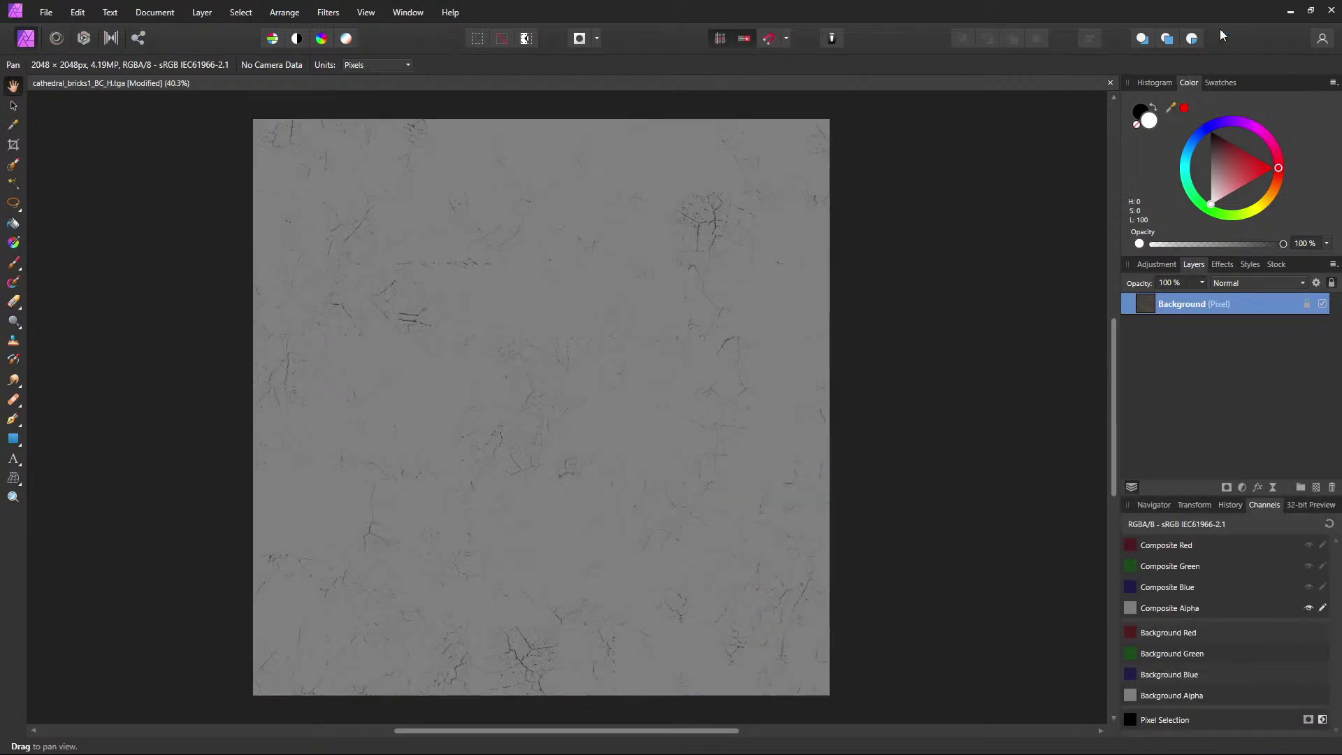
# Return to Substance 3D Painter, assign Displacement's gray channel to the alpha slot of $textureSet_BC_H, and re-export with the UE4 template.
pyautogui.click(1291, 11)
pyautogui.click(1169, 132)
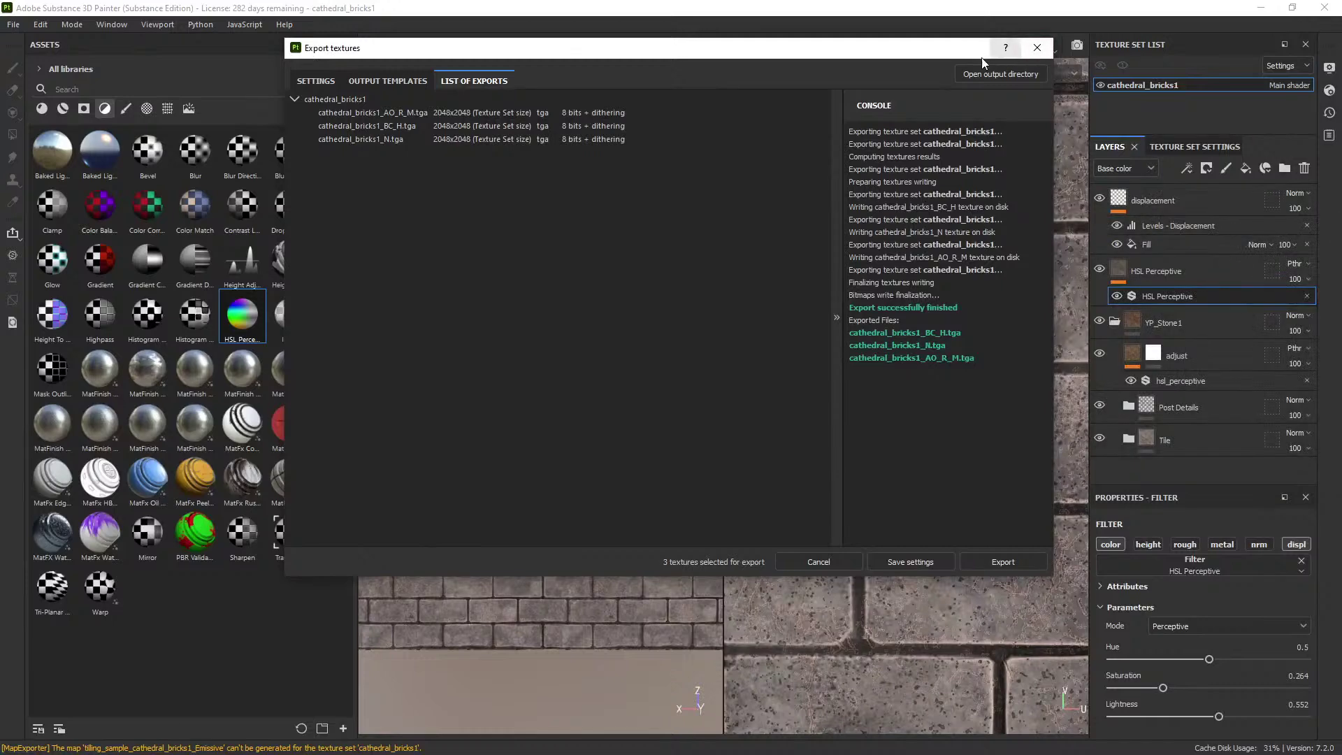
pyautogui.click(316, 80)
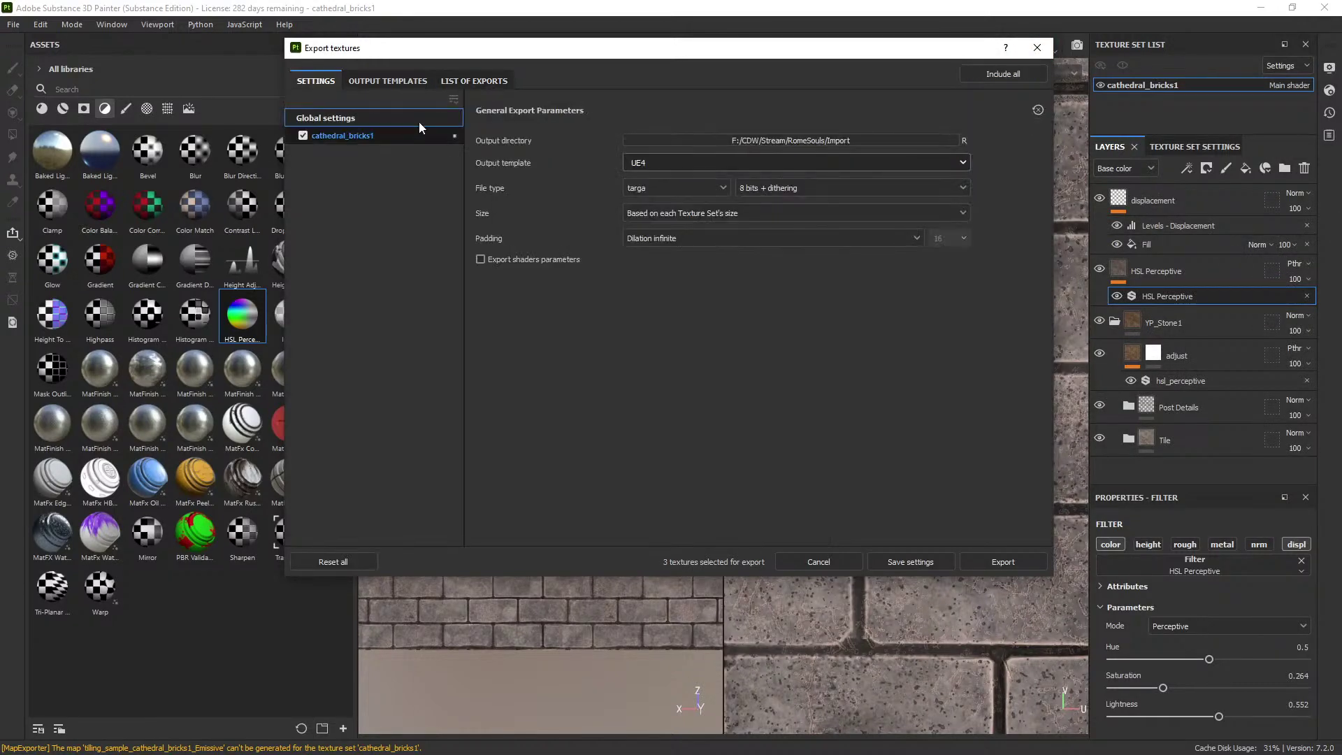
pyautogui.click(377, 81)
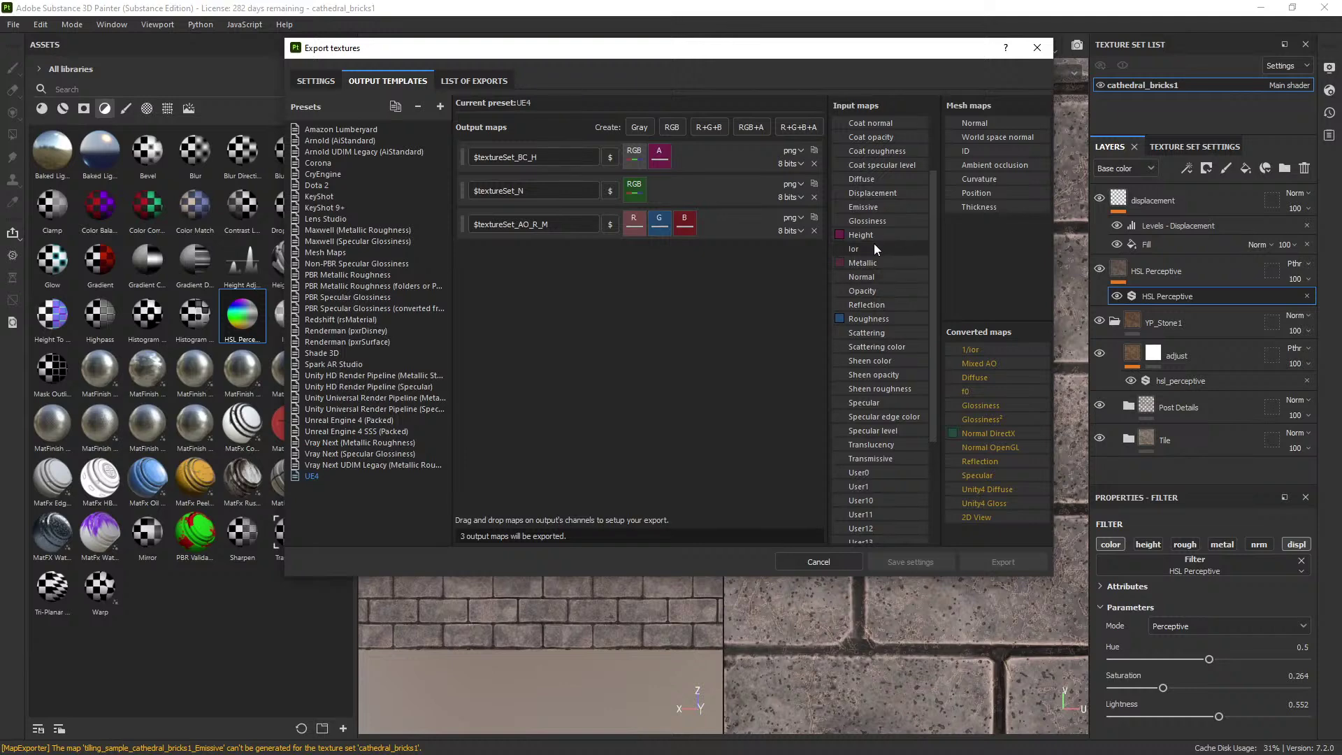
pyautogui.moveTo(878, 192); pyautogui.dragTo(659, 157)
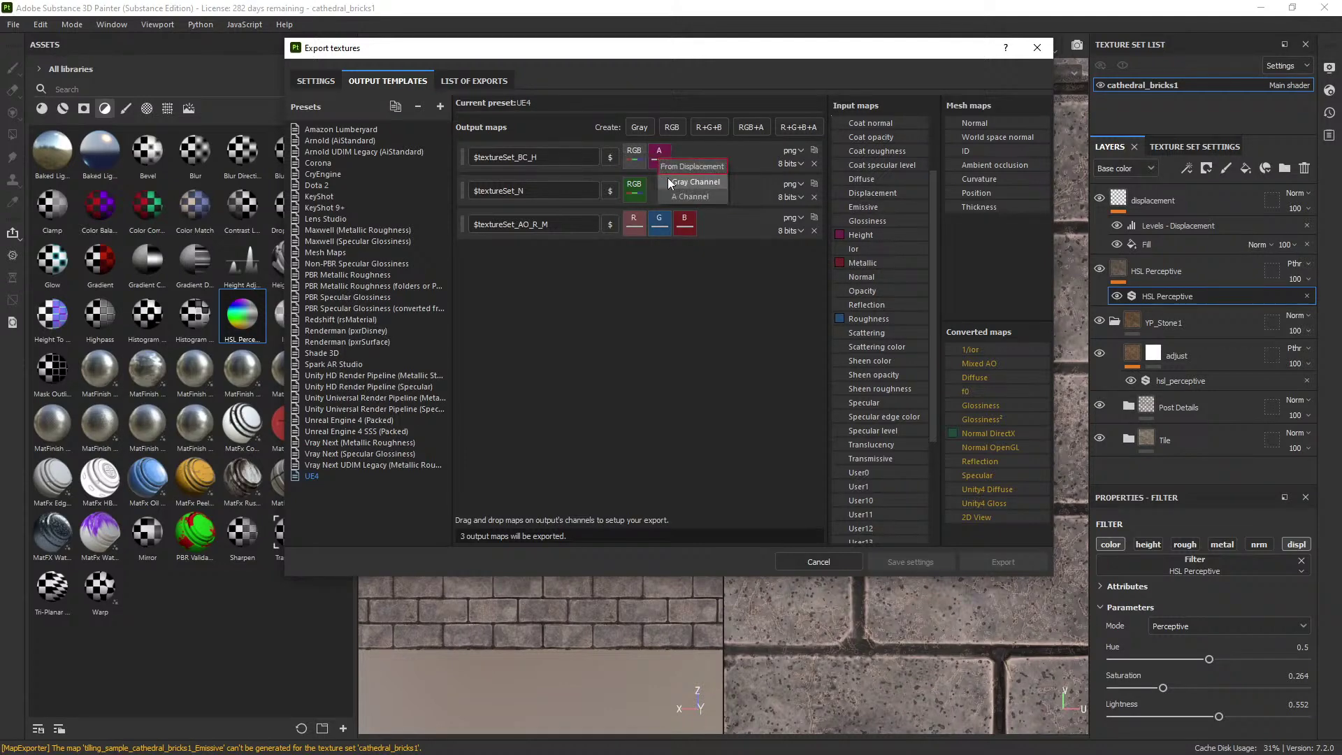
pyautogui.click(671, 183)
pyautogui.click(311, 81)
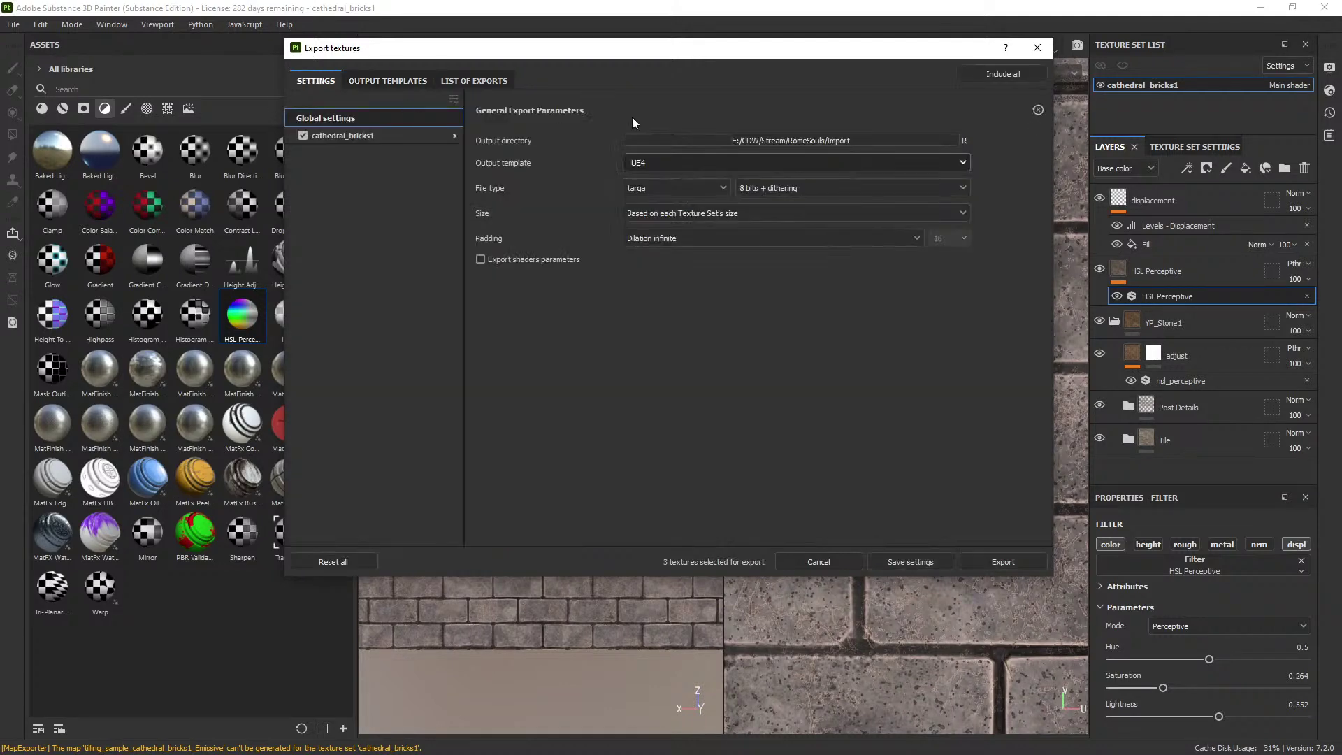
pyautogui.click(1007, 562)
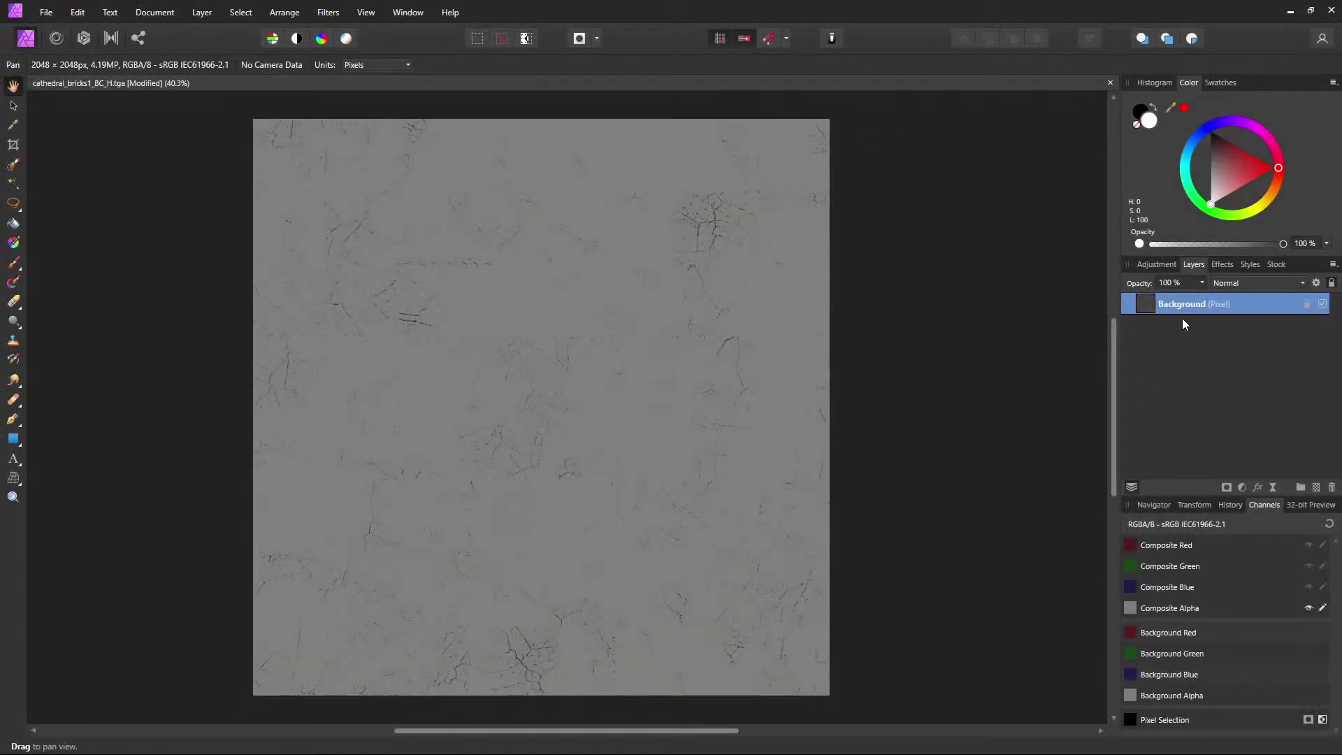
# Close the outdated cathedral_bricks1_BC_H.tga in Affinity Photo without saving the changes.
pyautogui.doubleClick(1190, 304)
pyautogui.click(1329, 11)
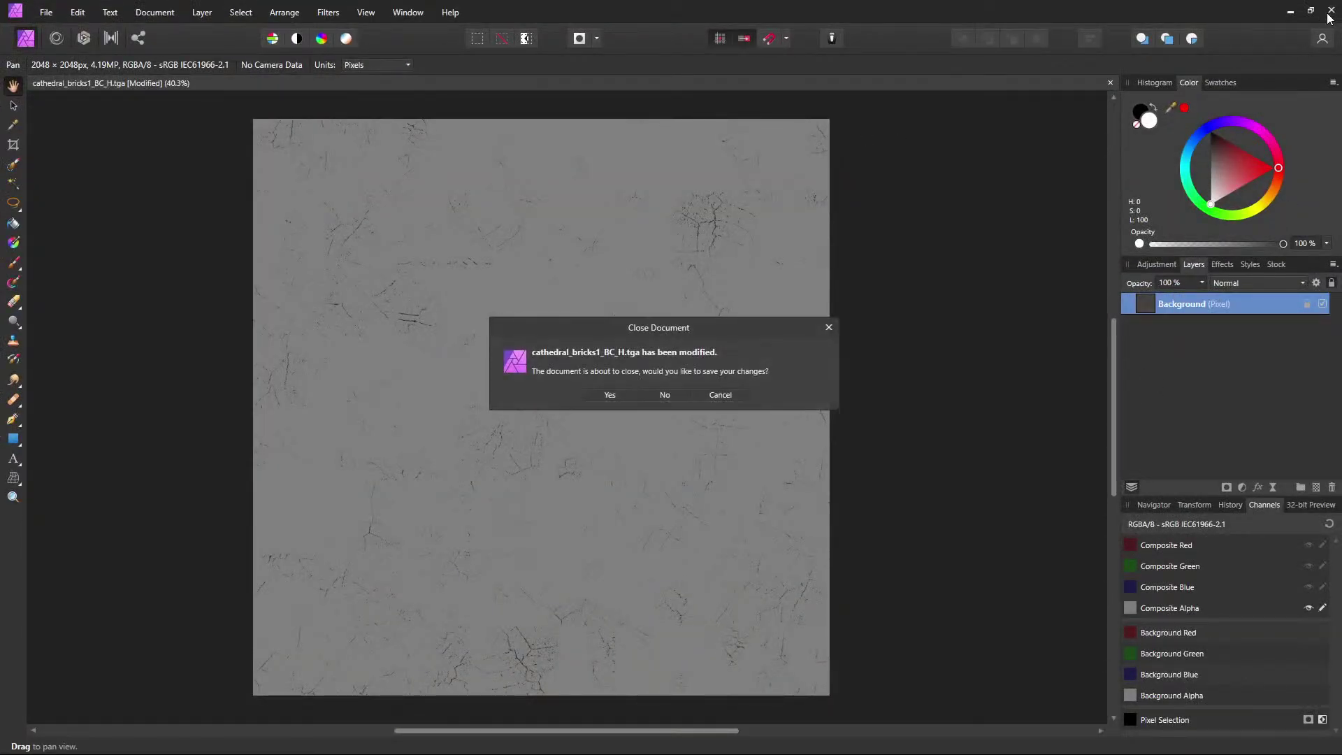
pyautogui.click(666, 395)
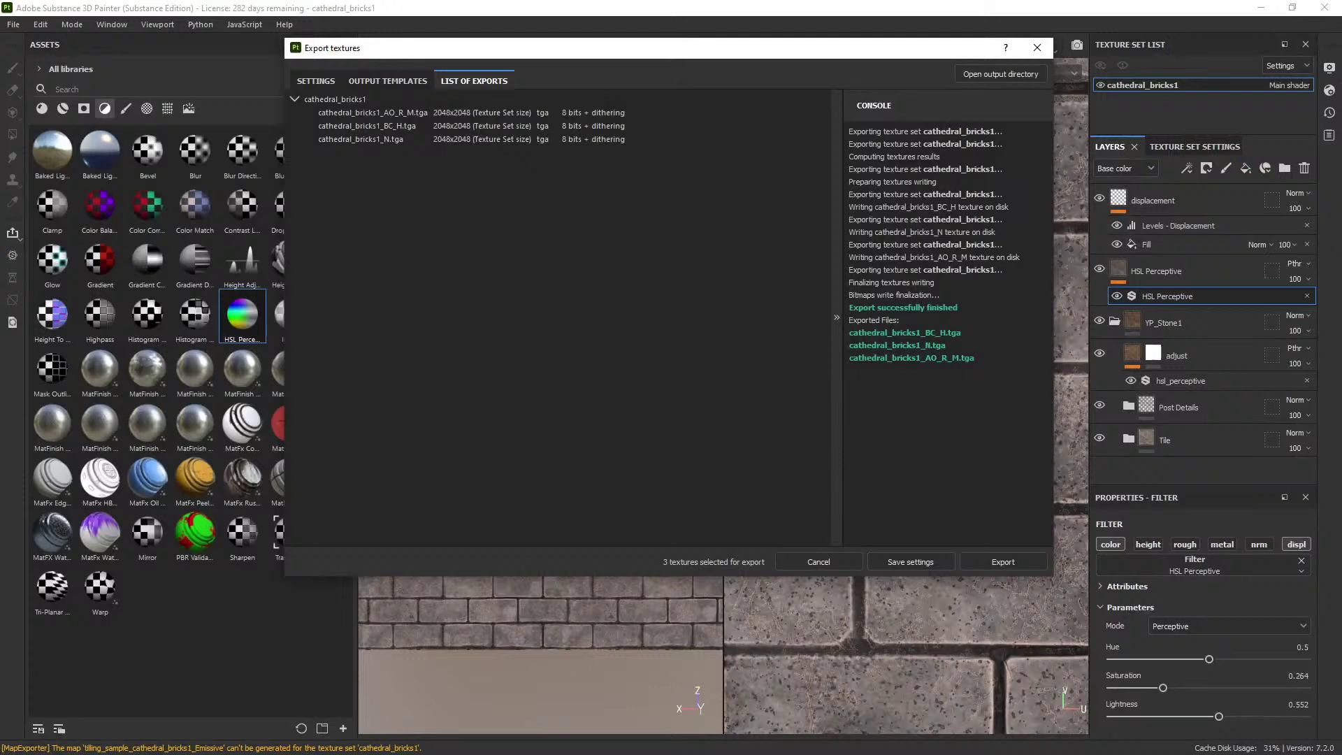
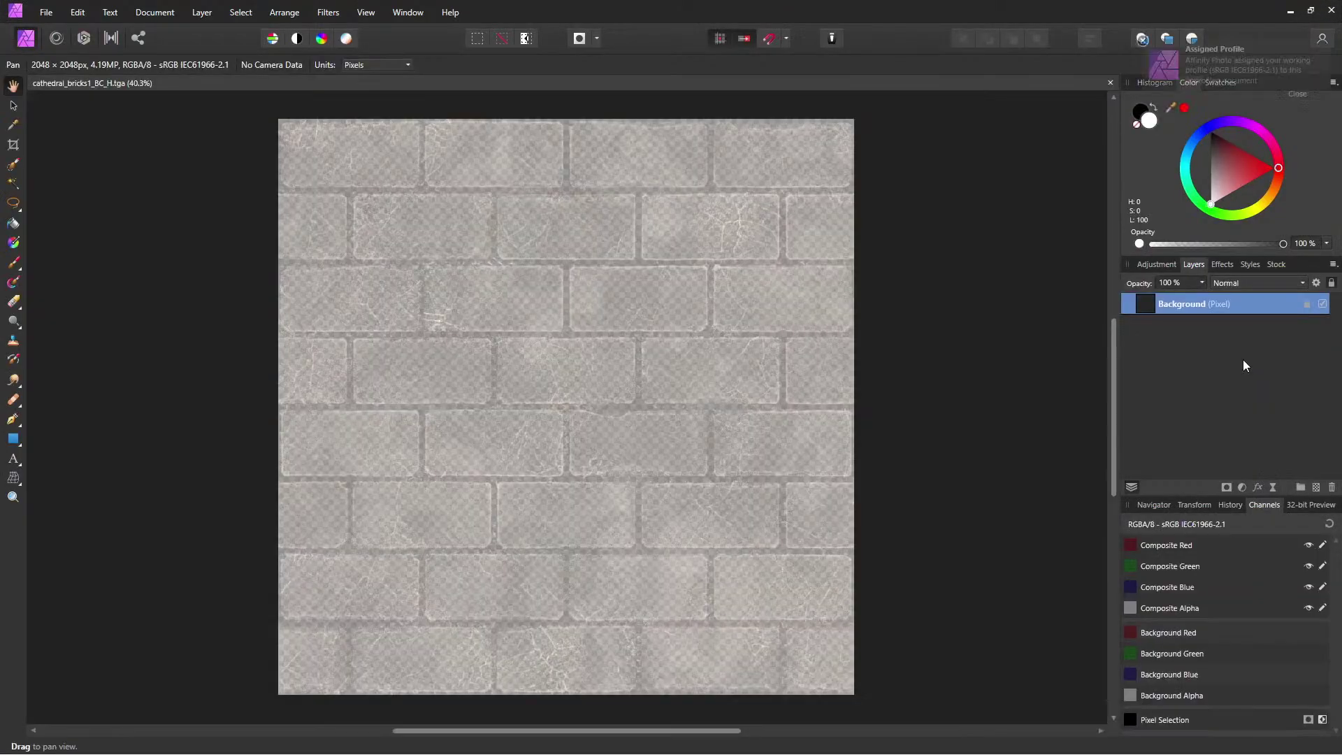
# Compare the Composite Blue and Composite Alpha channels of the re-exported cathedral_bricks1_BC_H.tga, leaving only Composite Alpha shown.
pyautogui.click(1176, 593)
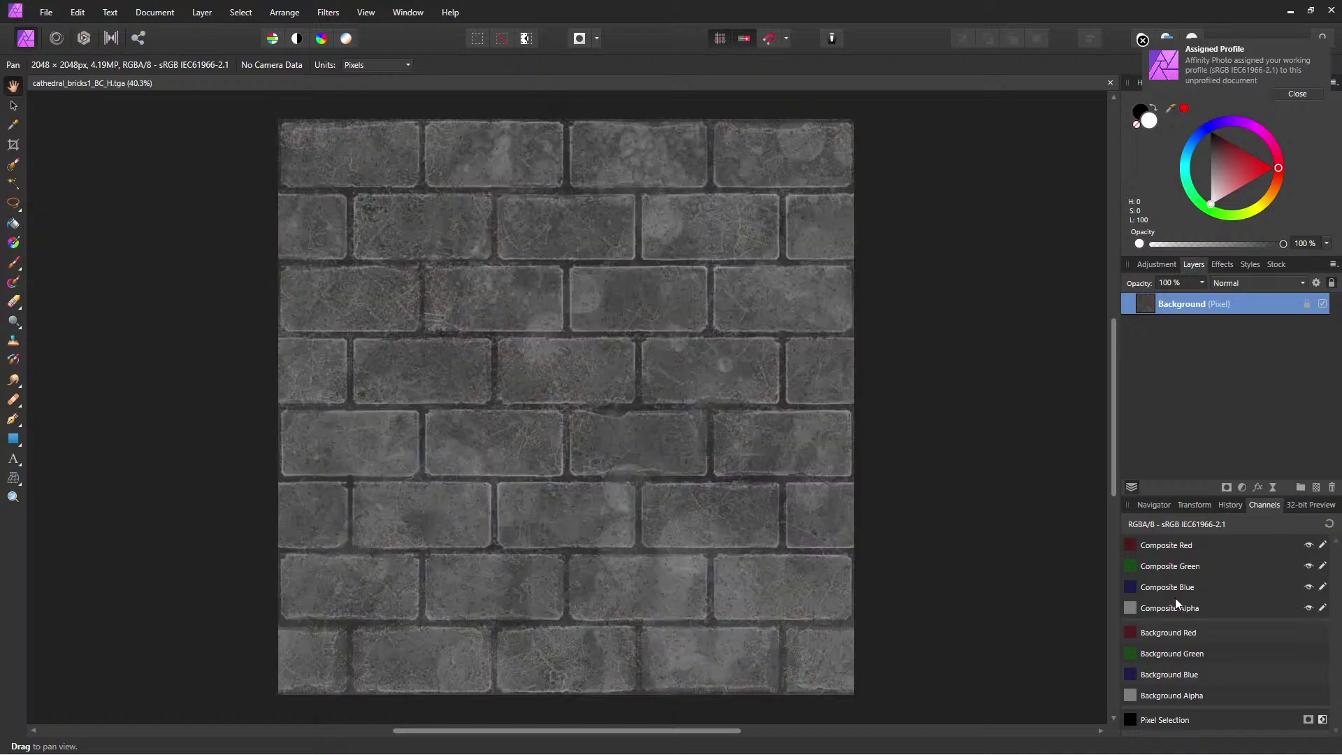
pyautogui.click(1176, 607)
pyautogui.click(1309, 587)
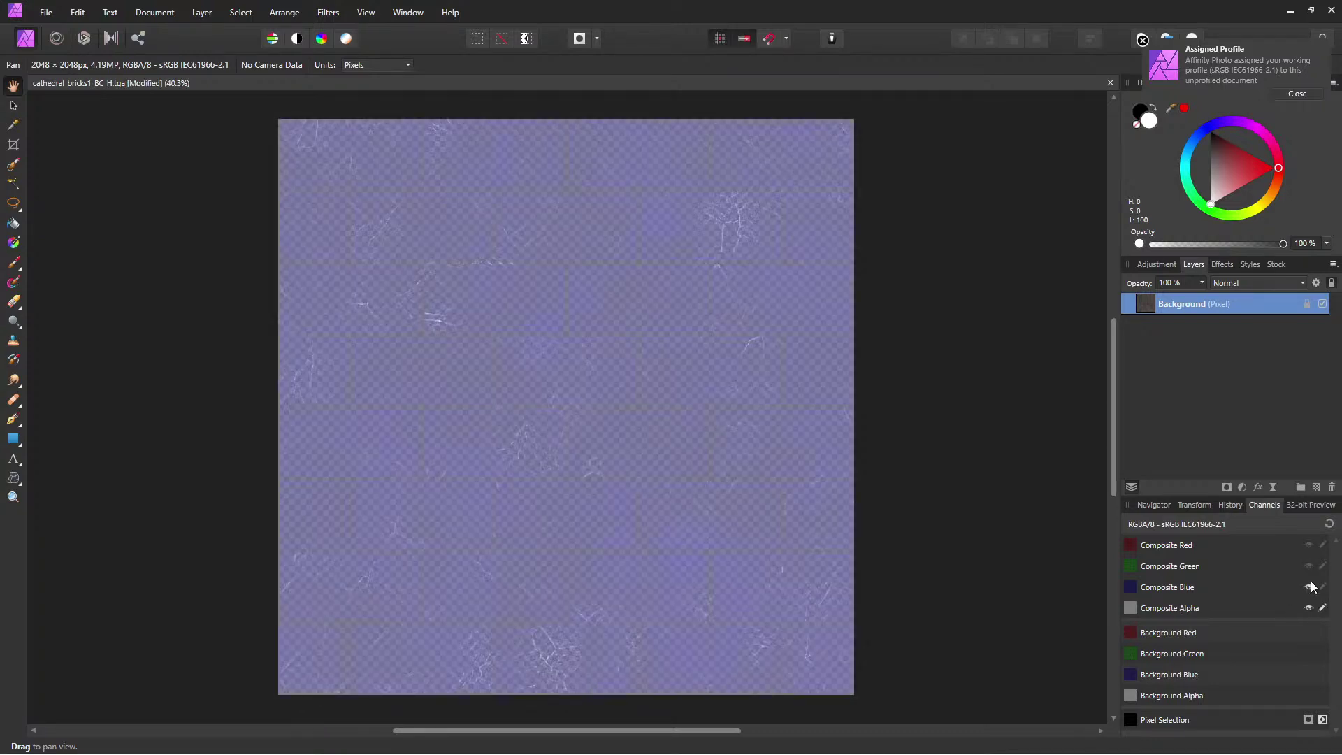
pyautogui.click(1312, 586)
pyautogui.click(1308, 607)
pyautogui.click(1310, 611)
pyautogui.click(1310, 611)
pyautogui.click(1309, 608)
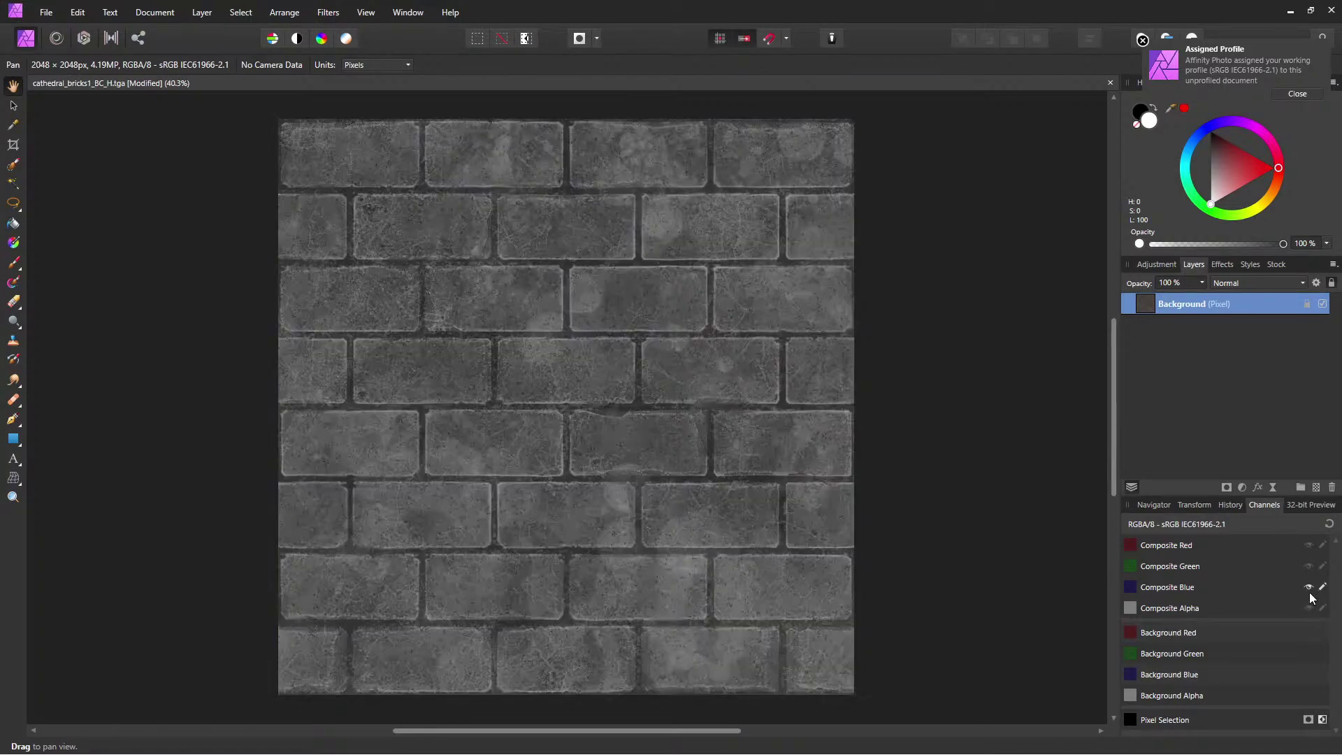
pyautogui.click(1309, 587)
pyautogui.click(1309, 607)
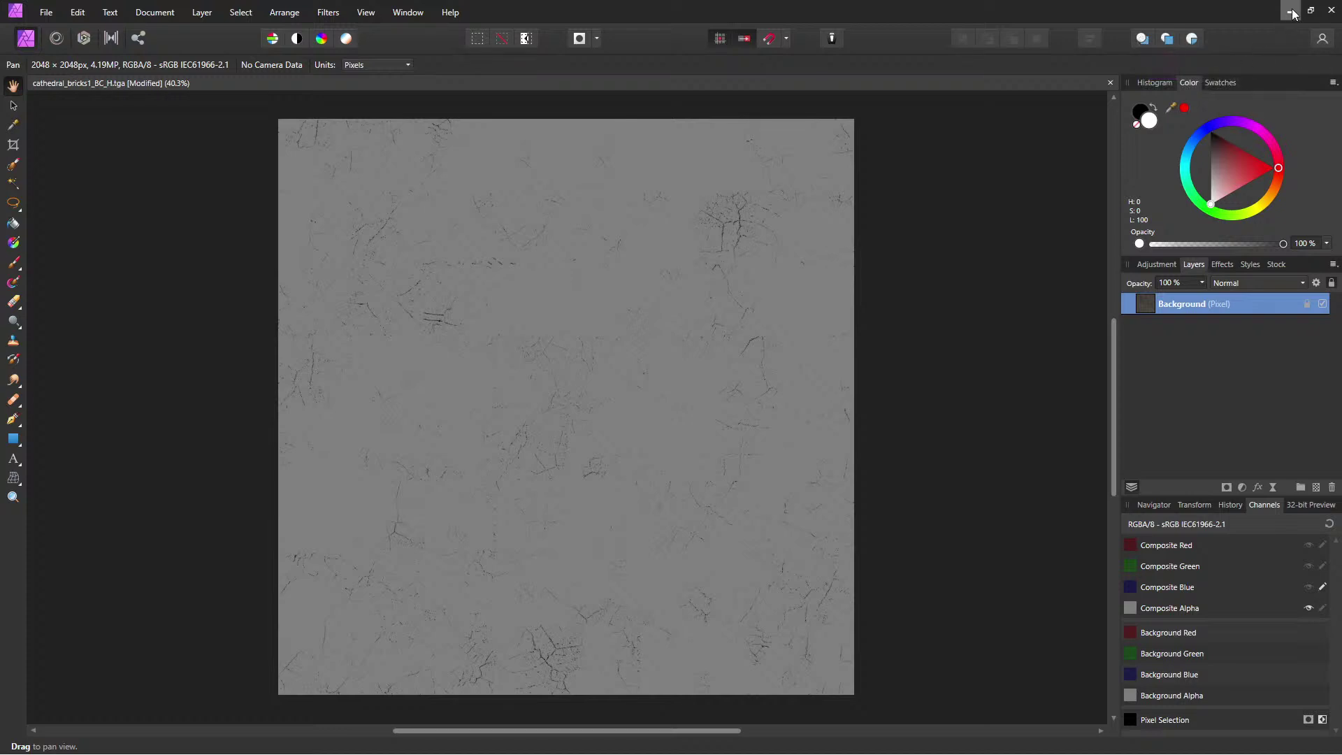
# Switch back to Substance 3D Painter, close the export window, and inspect the displacement layer's Fill properties for its Displacement source.
pyautogui.click(1290, 11)
pyautogui.click(680, 4)
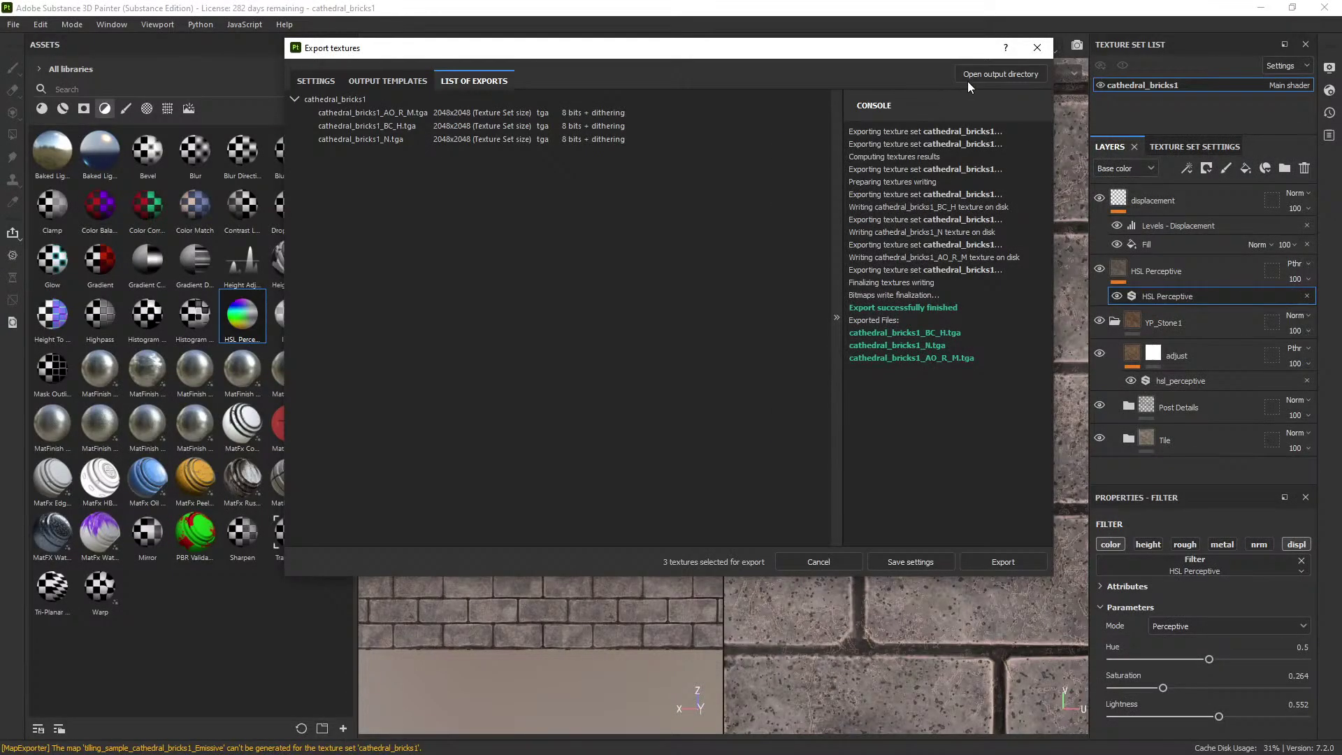
pyautogui.click(1036, 47)
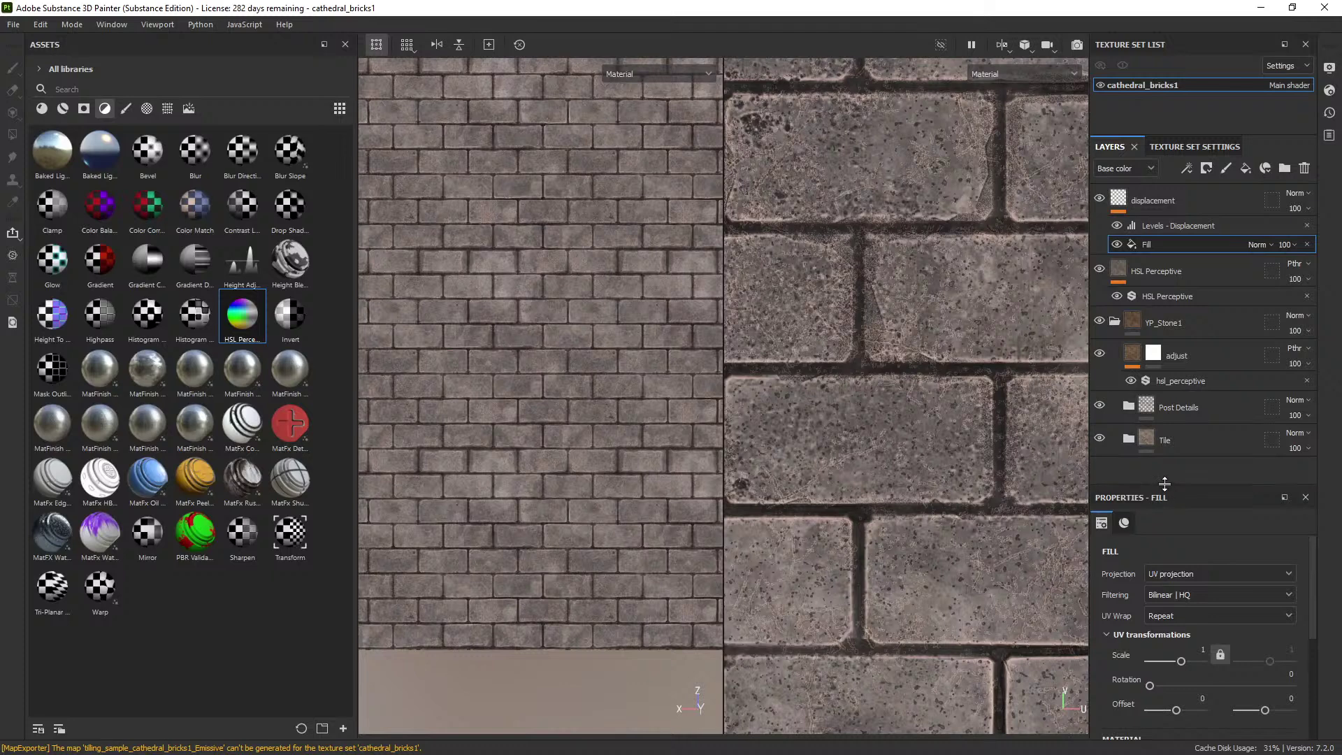
pyautogui.moveTo(1164, 487); pyautogui.dragTo(1171, 279)
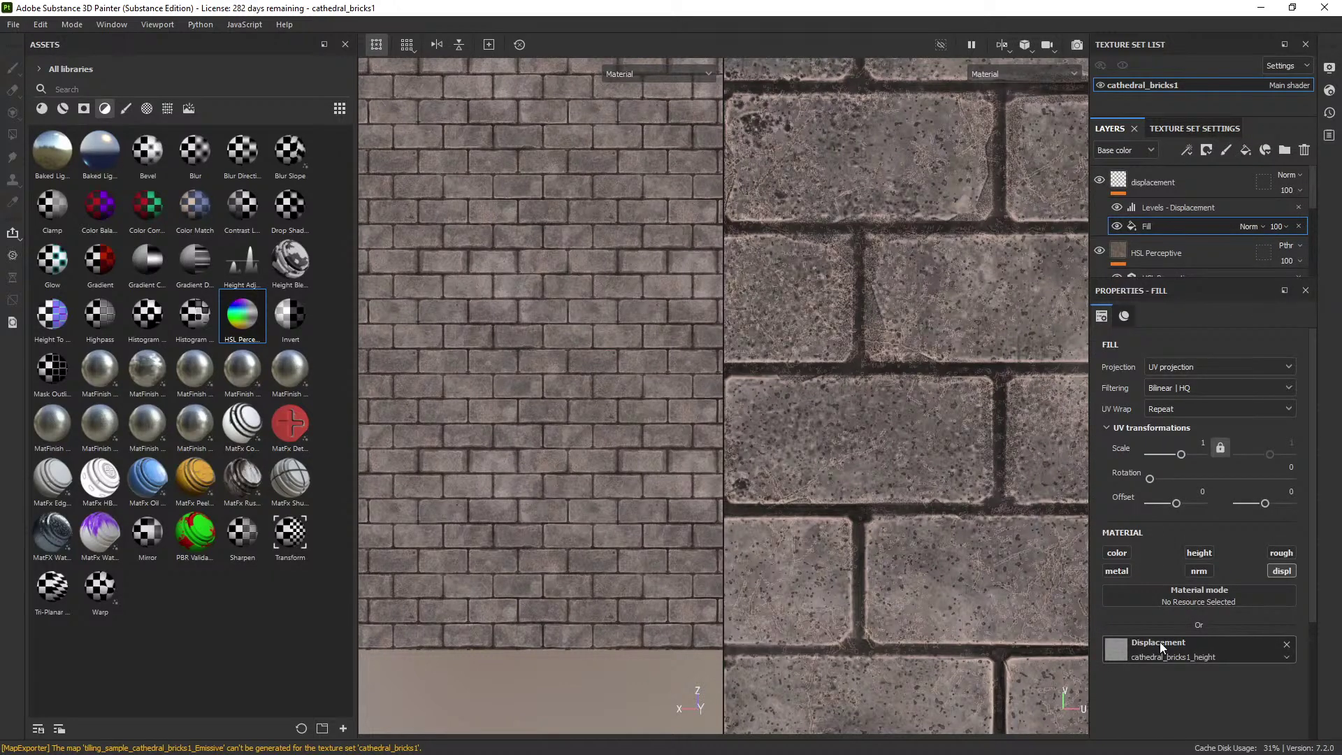
pyautogui.keyDown('alt'); pyautogui.moveTo(573, 181); pyautogui.dragTo(594, 226, button='middle'); pyautogui.keyUp('alt')
# Check the UE4 preset's alpha assignment for $textureSet_BC_H, and export the cathedral_bricks1 textures again as 8-bit + dithering targa.
pyautogui.hotkey('ctrl', 'shift', 'e')
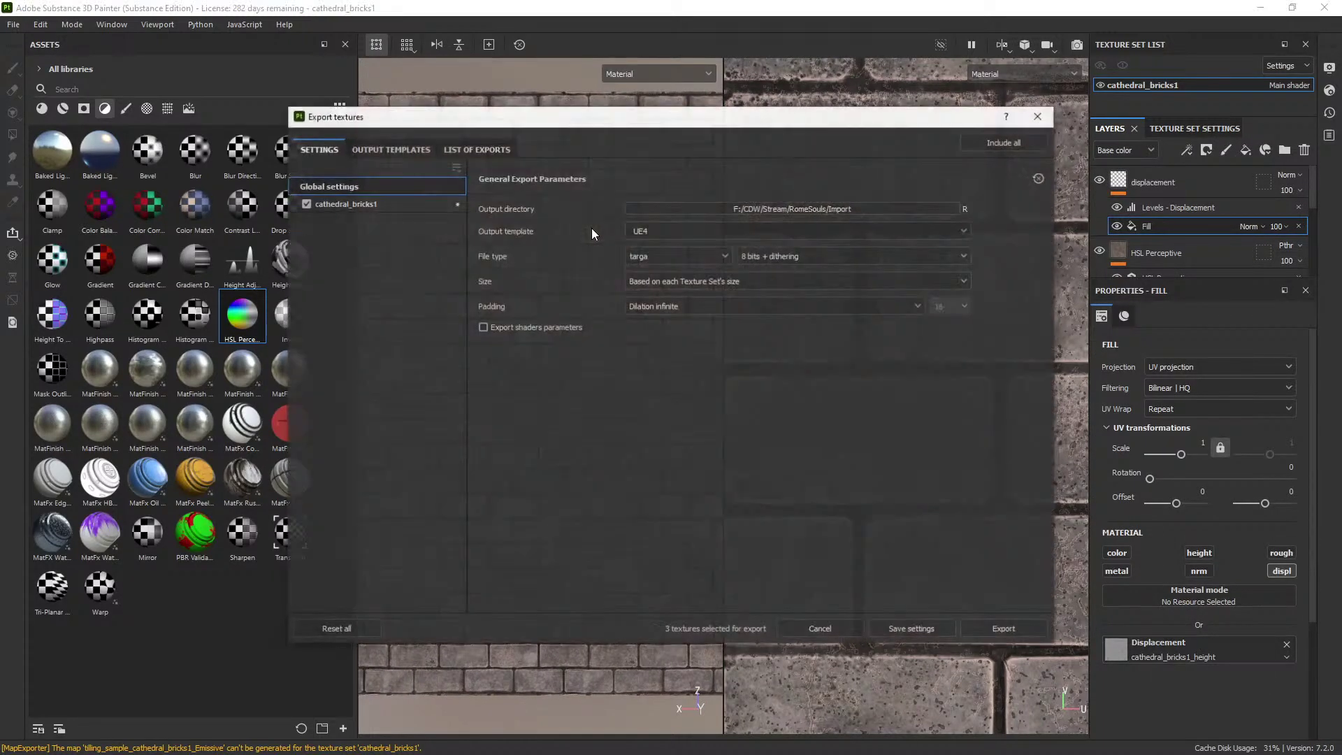
pyautogui.click(388, 149)
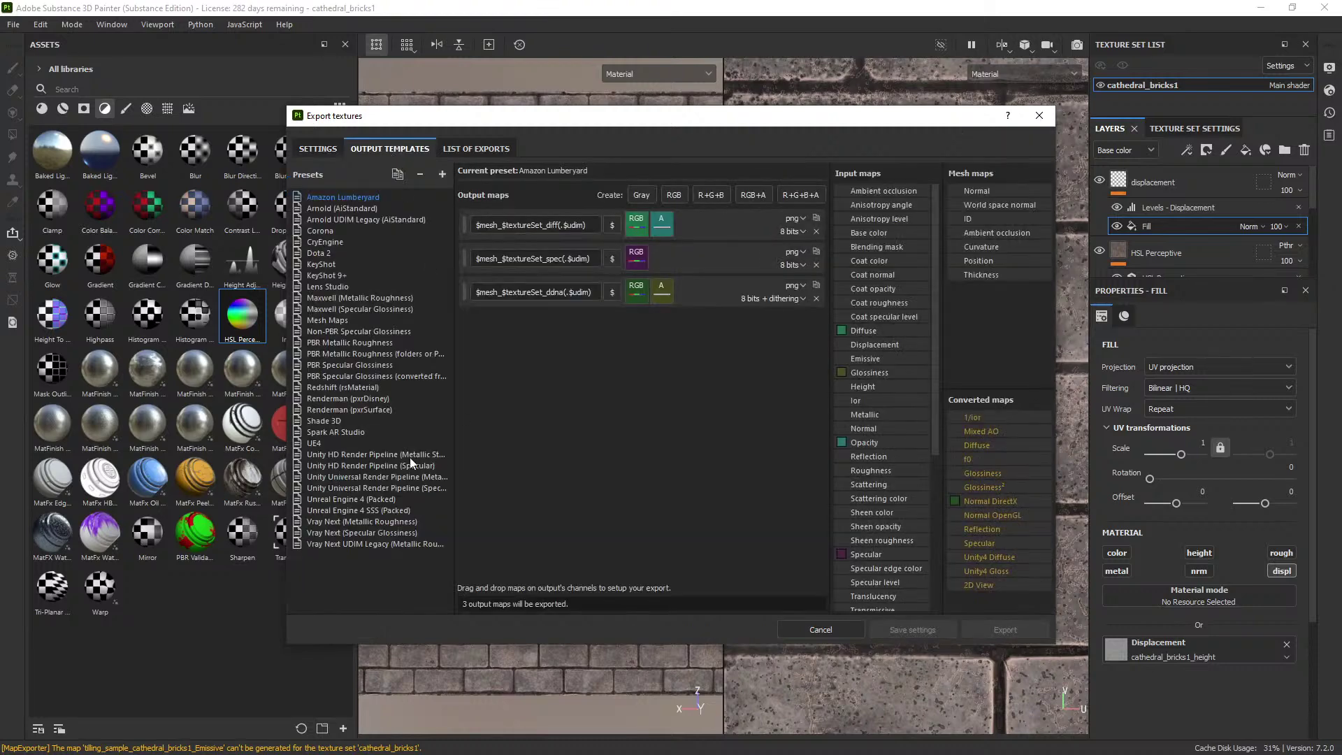
pyautogui.click(316, 443)
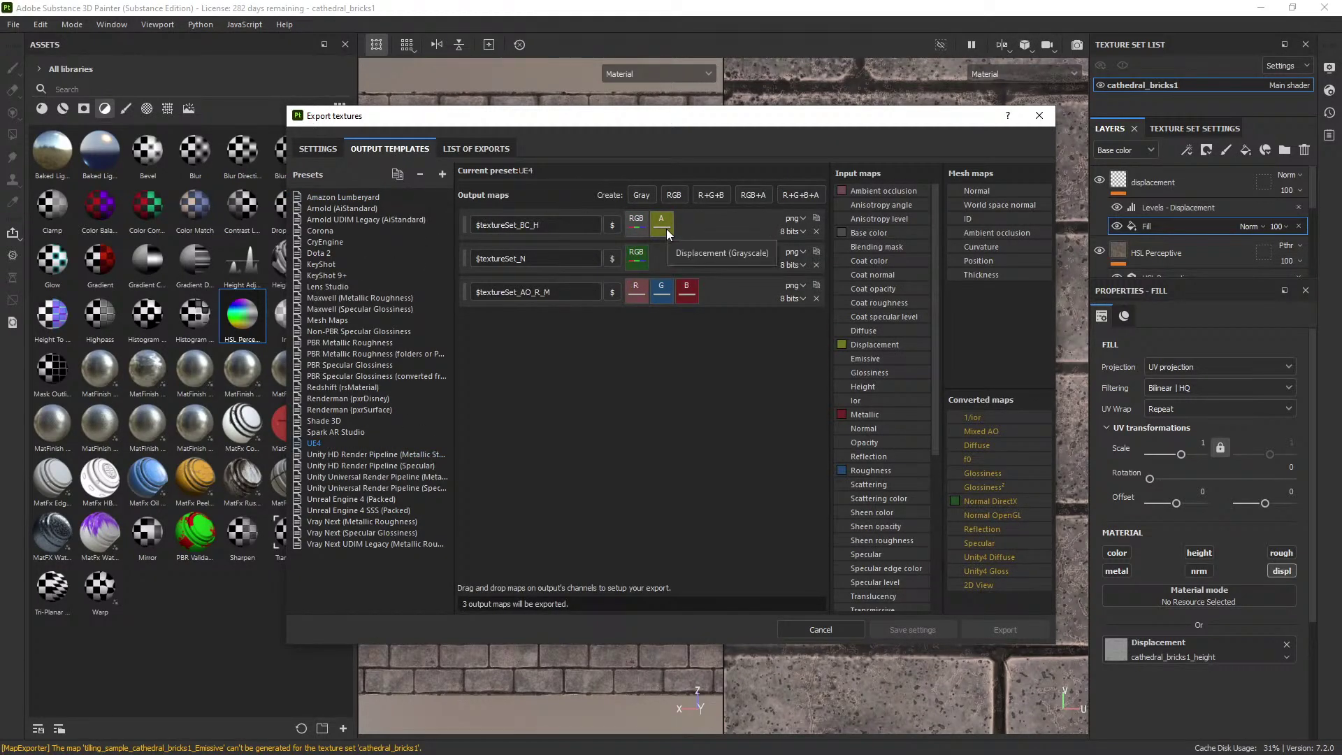
pyautogui.click(319, 149)
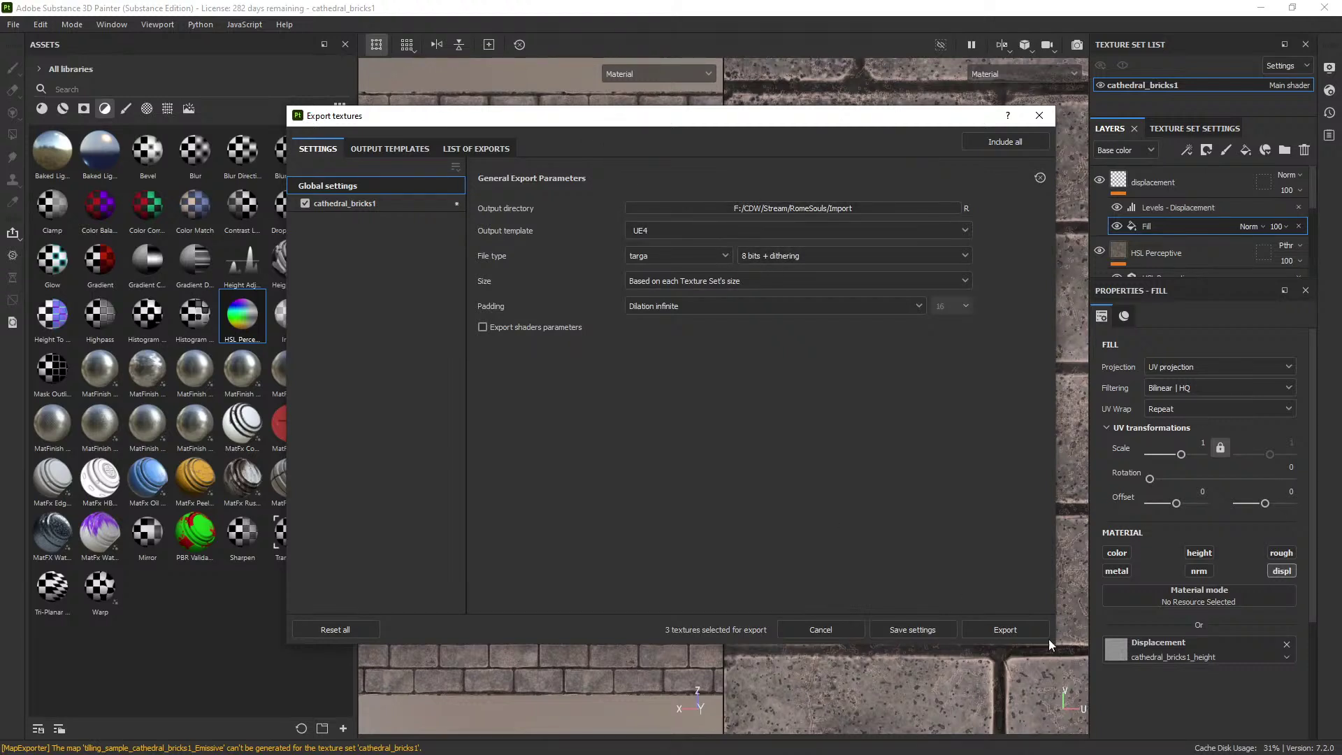
pyautogui.click(1009, 630)
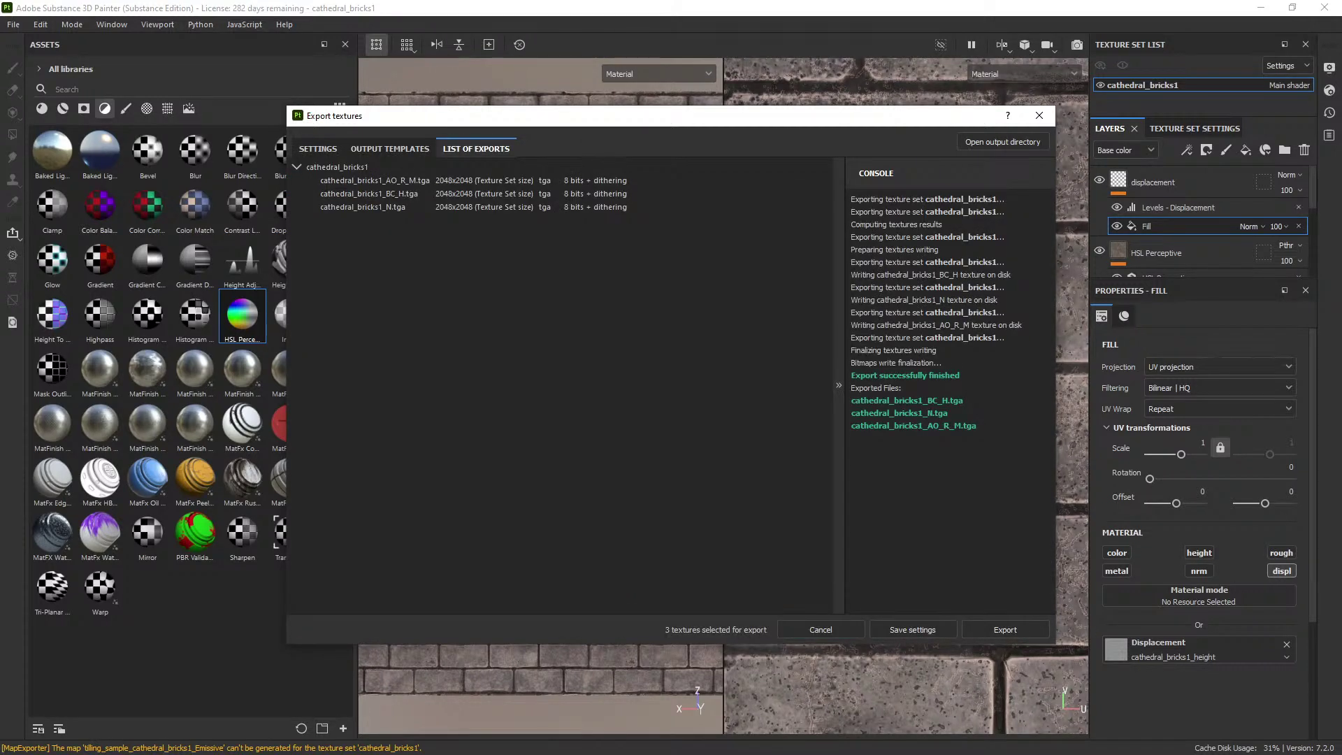
# Switch to Affinity Photo, keep cathedral_bricks1_BC_H.tga open, and show only its Composite Blue channel instead of Composite Alpha.
pyautogui.hotkey('alt', 'Tab')
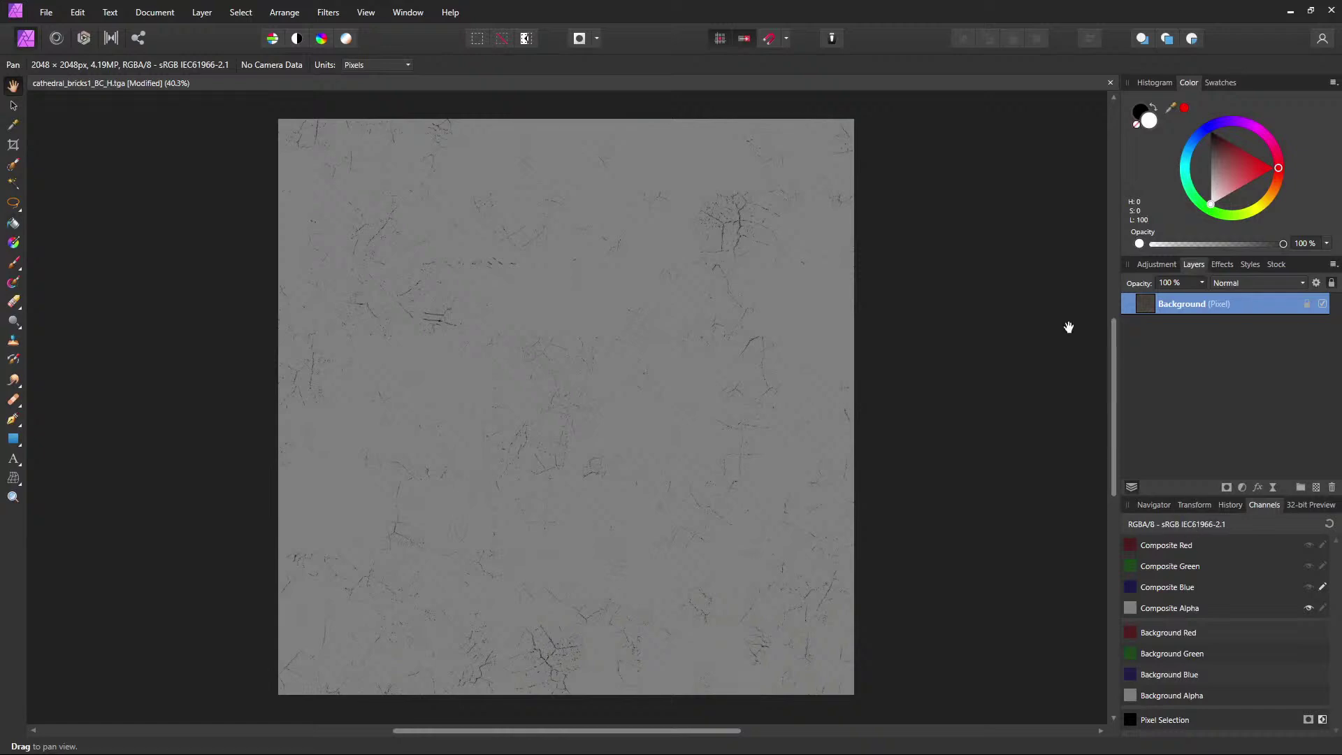
pyautogui.click(1111, 83)
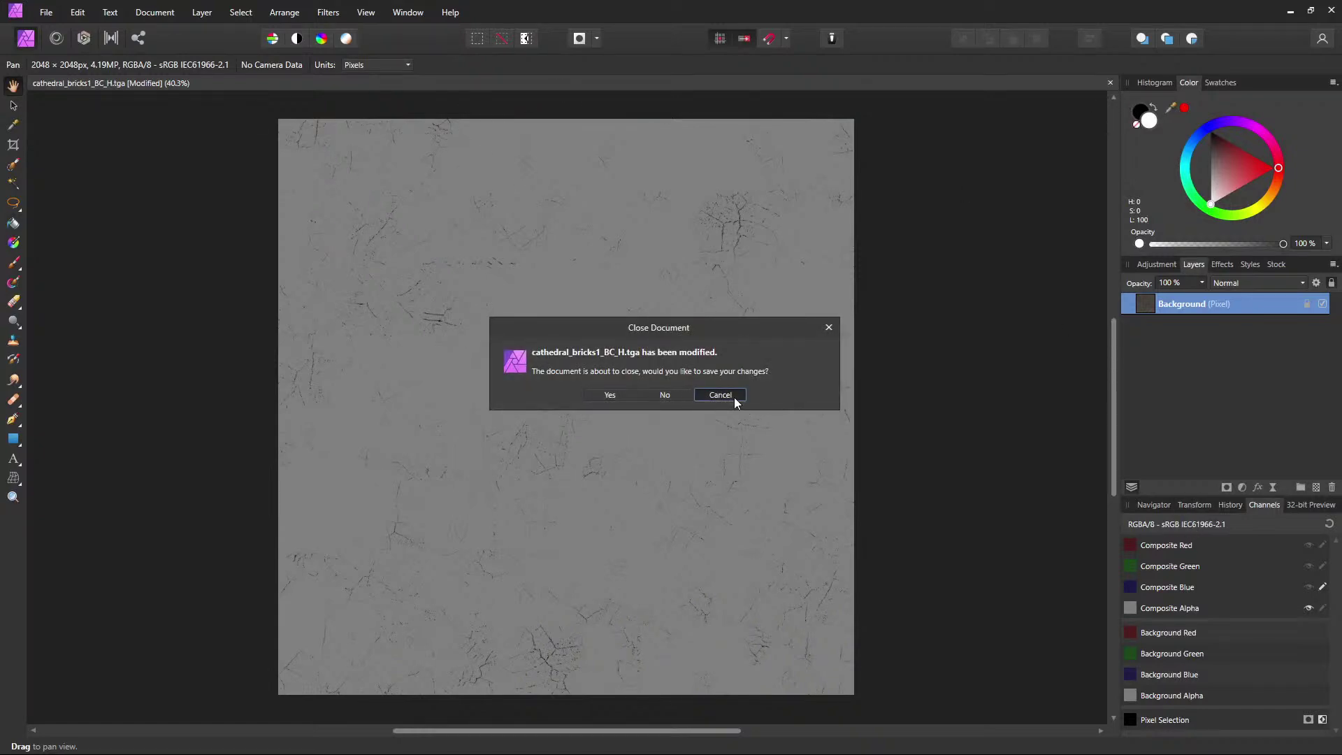
pyautogui.click(734, 398)
pyautogui.click(1309, 608)
pyautogui.click(1309, 588)
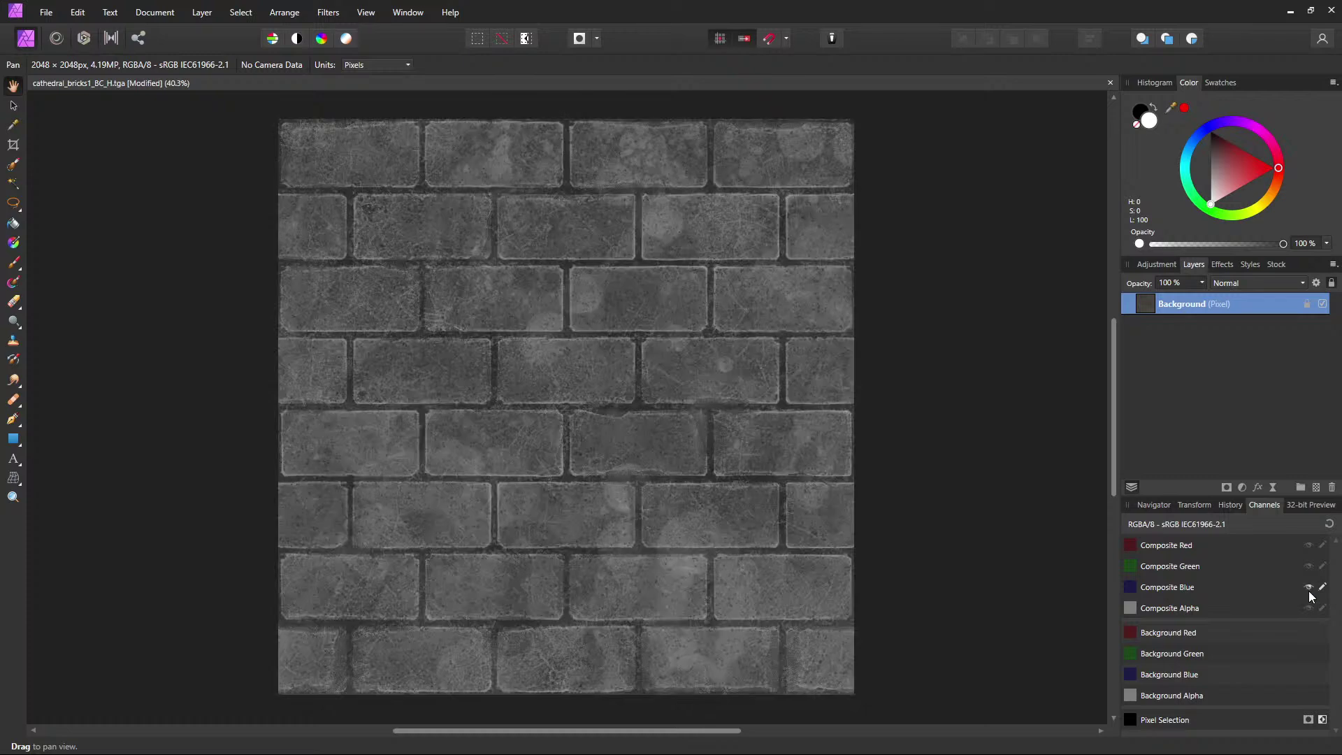
# Examine the individual composite colour channels of the cathedral_bricks1_BC_H texture.
pyautogui.click(1309, 588)
pyautogui.click(1313, 568)
pyautogui.click(1314, 568)
pyautogui.click(1314, 568)
pyautogui.click(1310, 549)
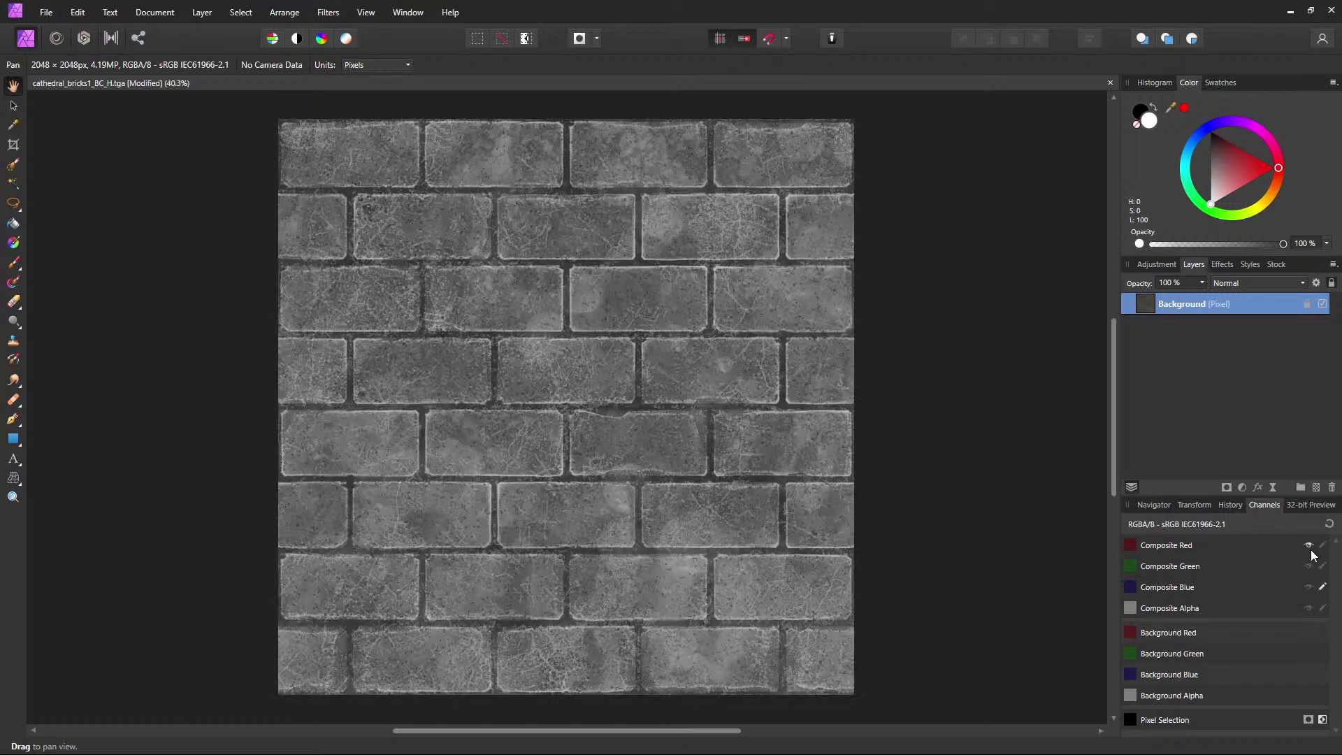
pyautogui.click(1311, 549)
# Switch to Substance 3D Painter, preview the Displacement channel, and set the displacement layer's Levels white input to 0.412.
pyautogui.click(1292, 9)
pyautogui.click(1041, 115)
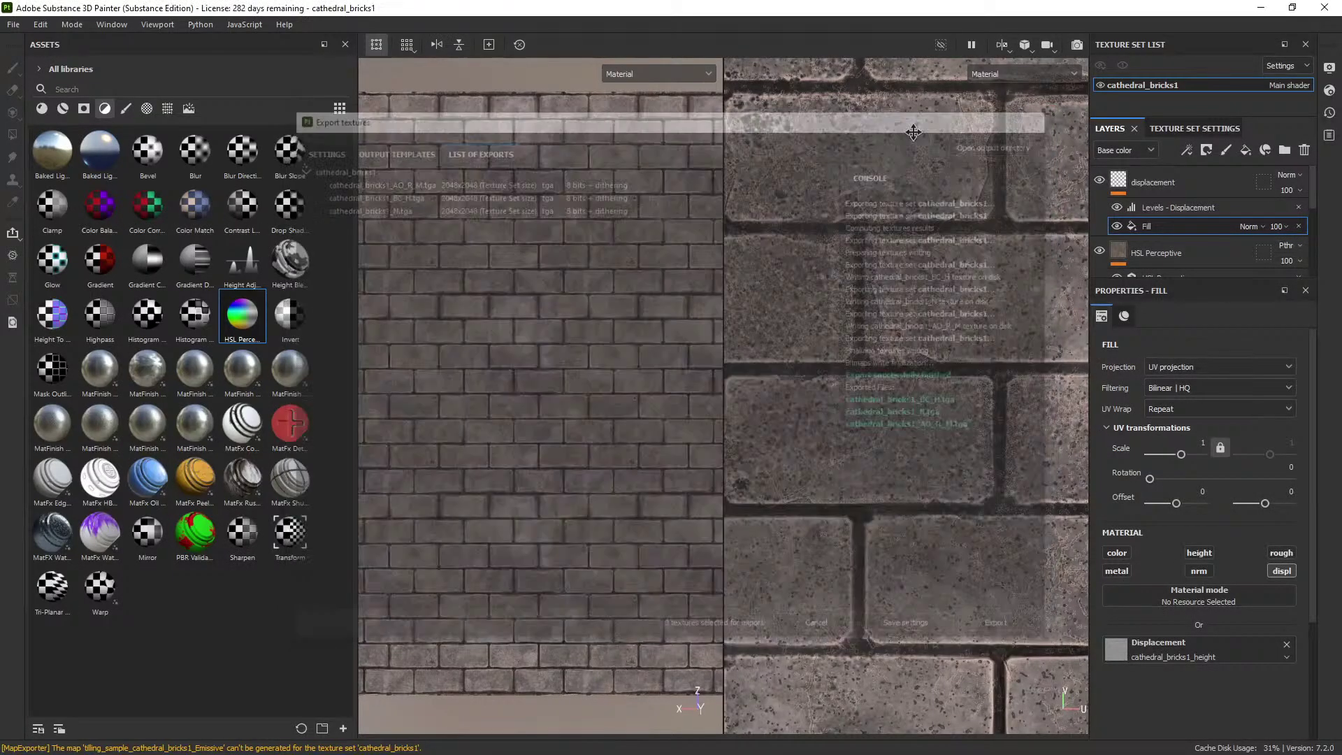
pyautogui.click(630, 76)
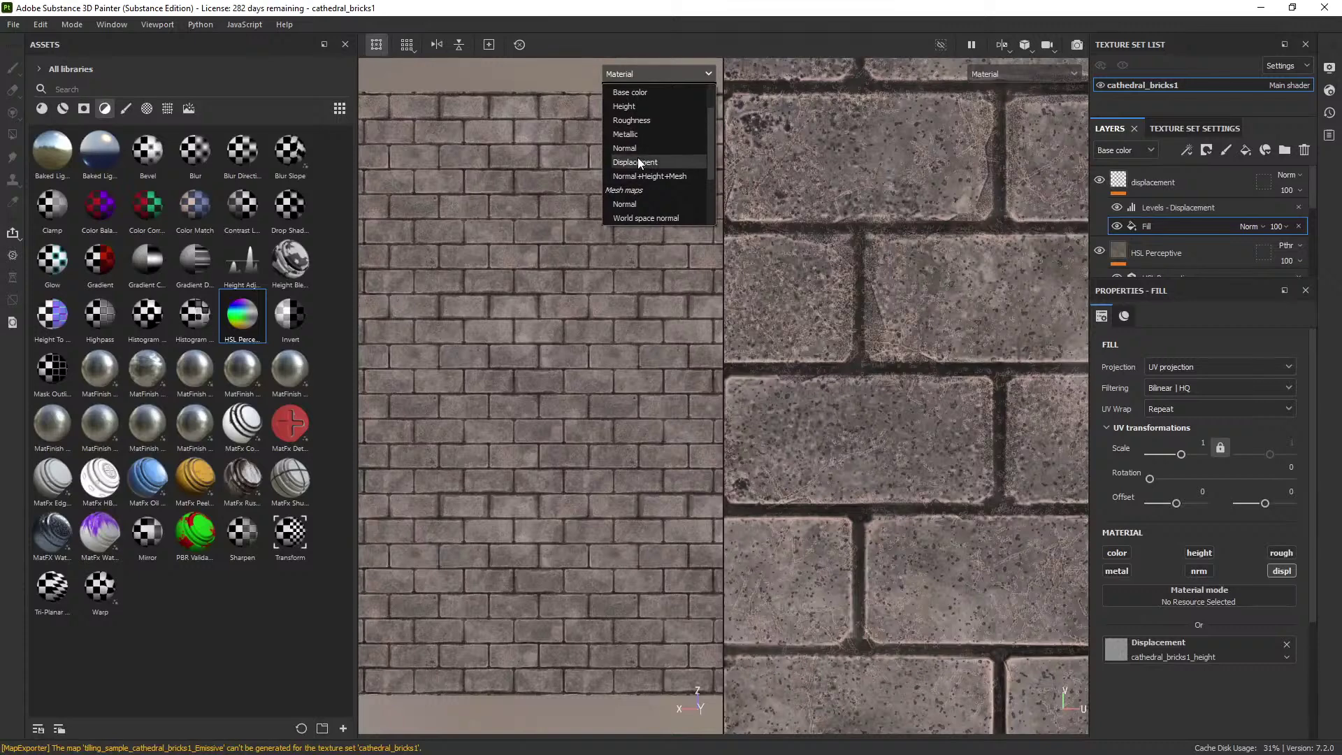
pyautogui.click(635, 203)
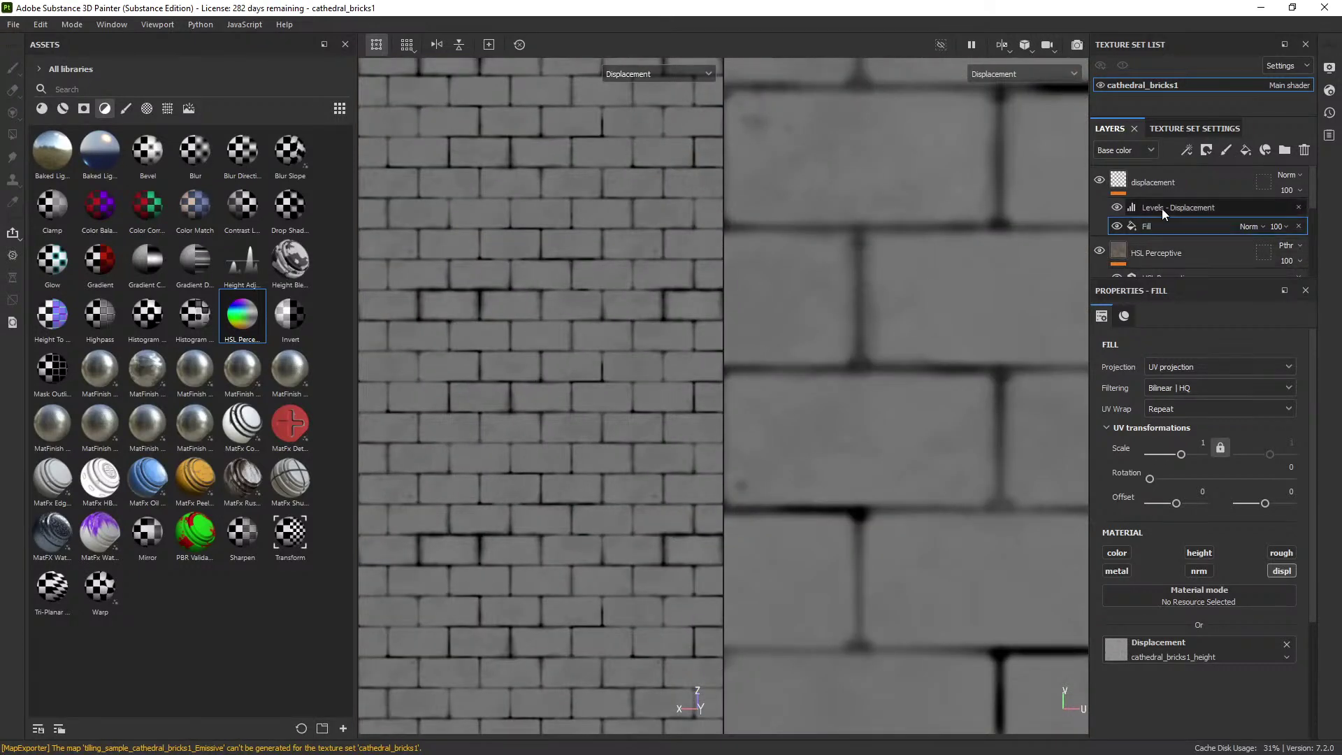
pyautogui.click(1162, 208)
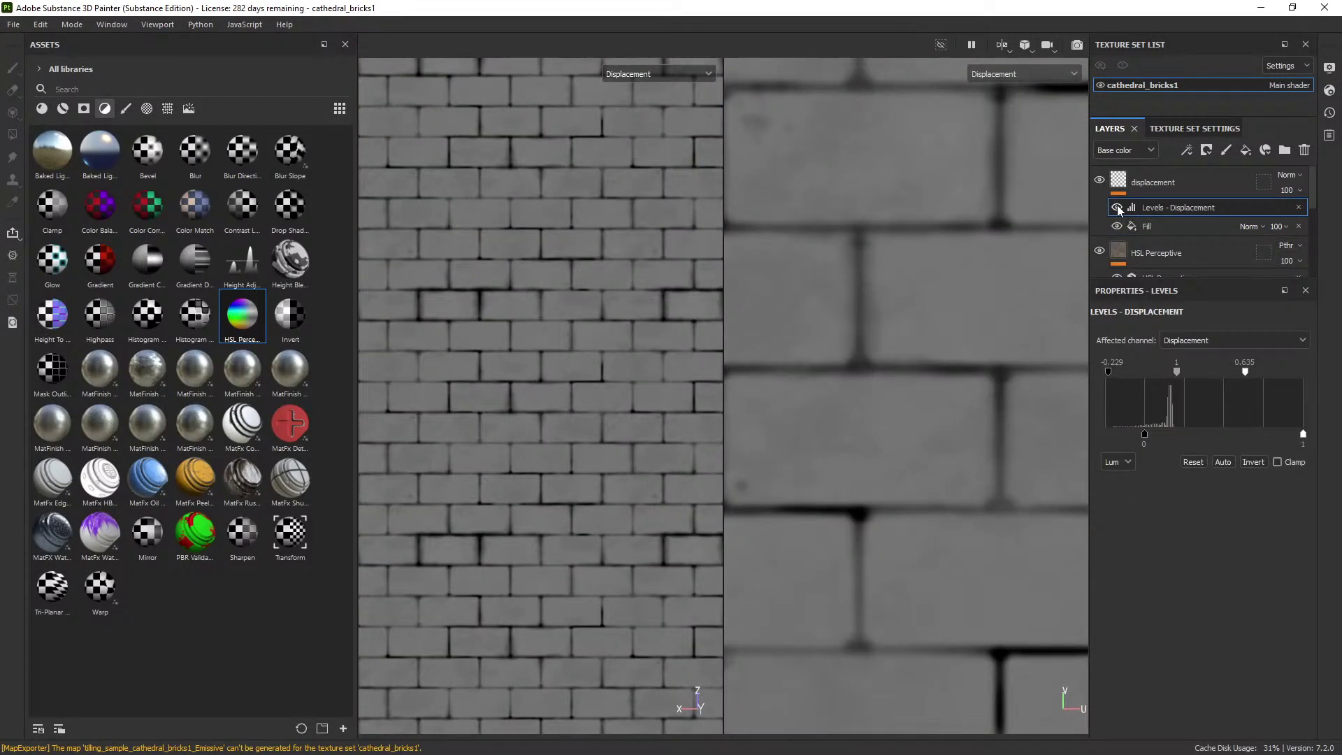
pyautogui.moveTo(1247, 376); pyautogui.dragTo(1209, 380)
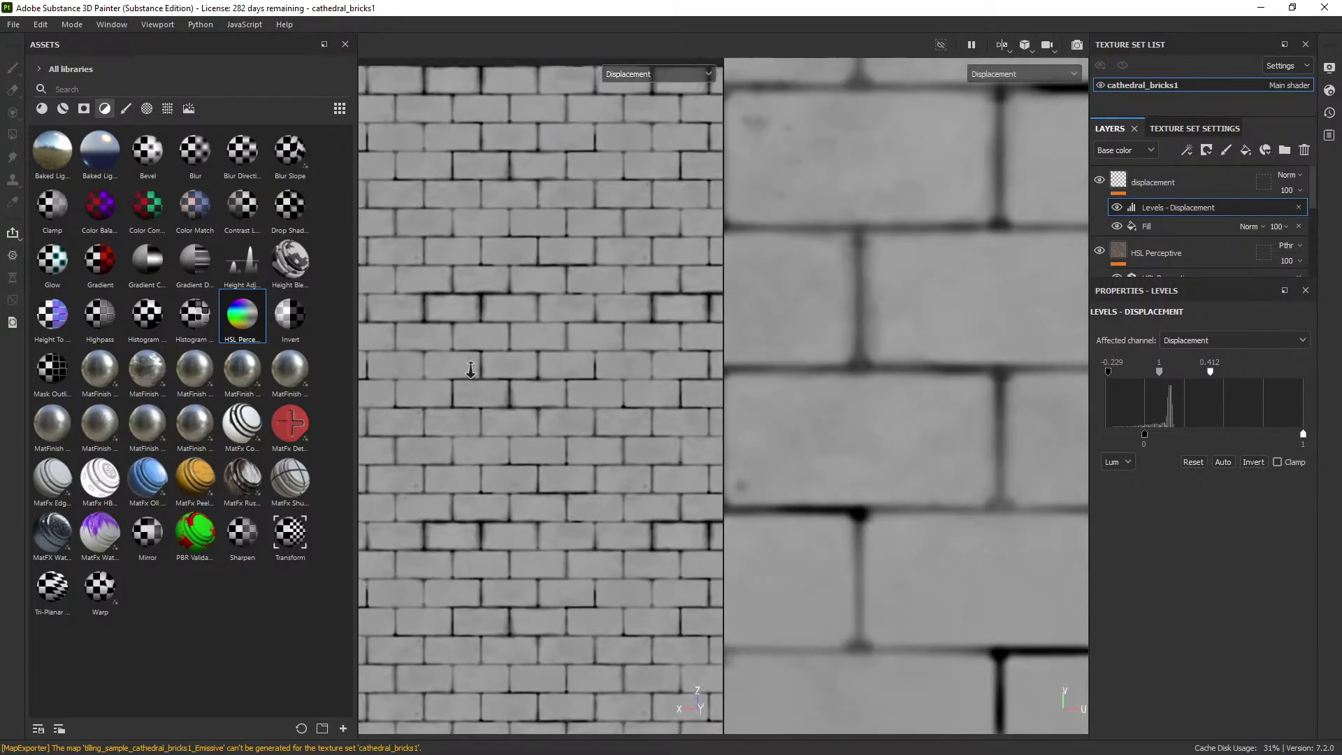
pyautogui.click(1298, 208)
pyautogui.rightClick(1174, 200)
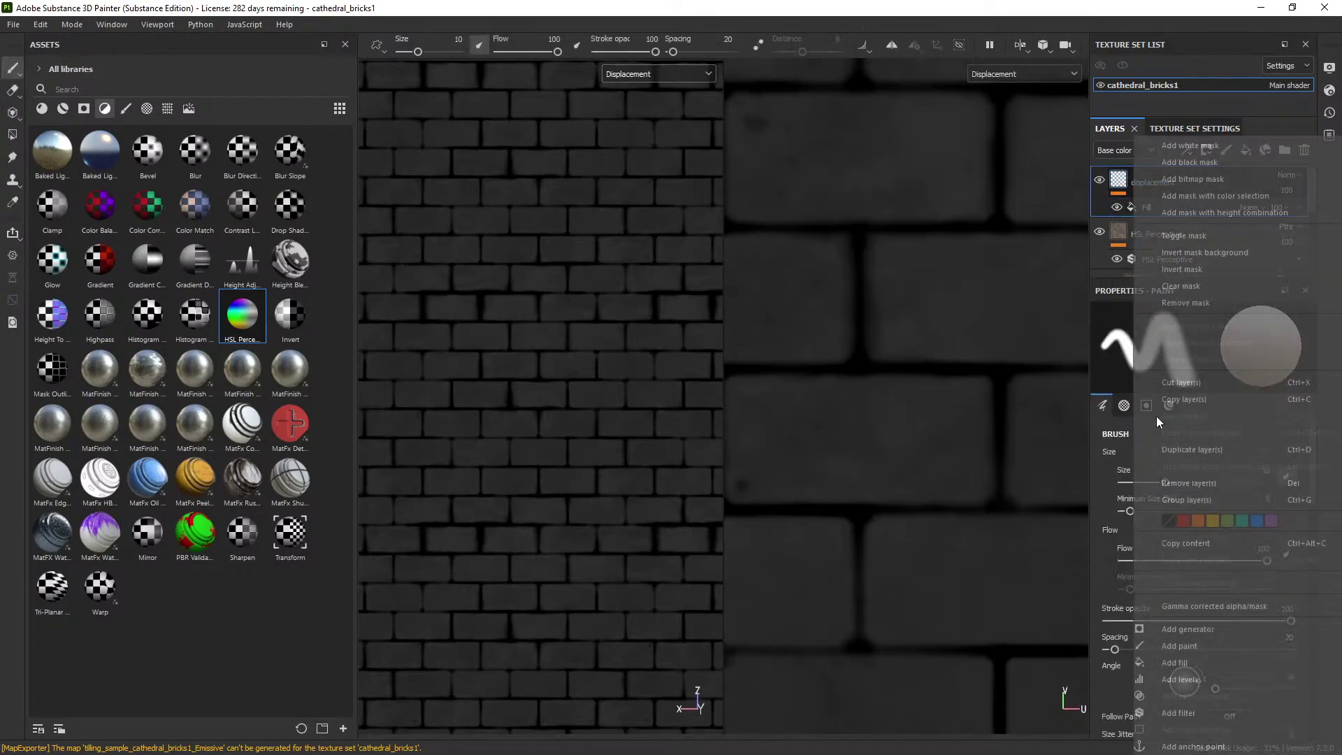
pyautogui.click(1180, 713)
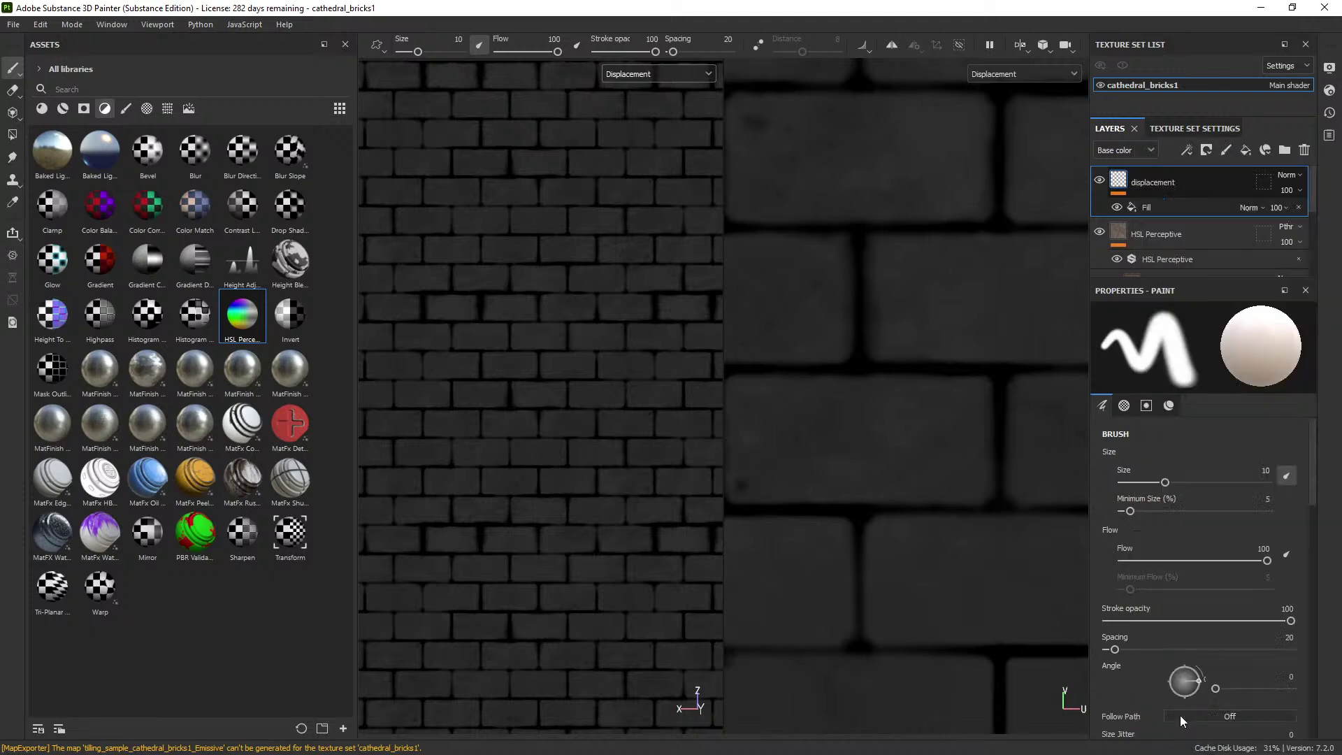
pyautogui.click(1167, 358)
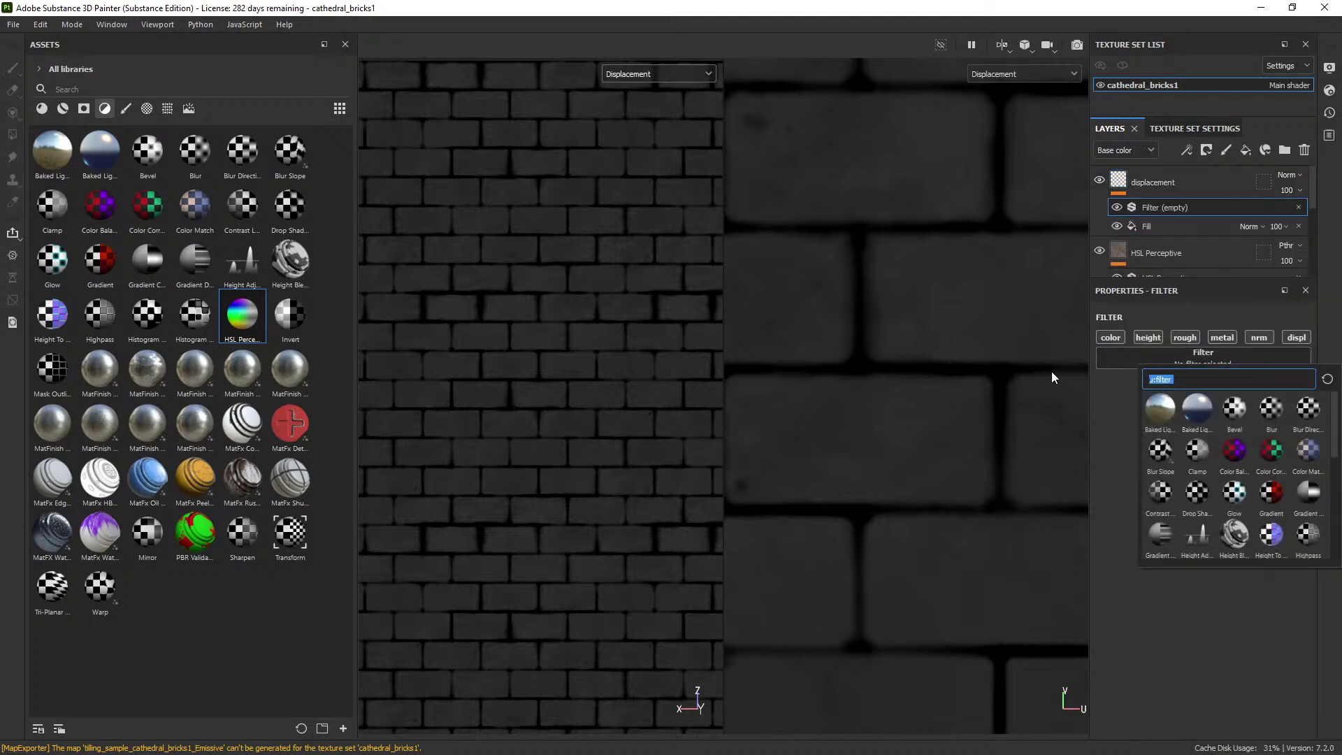
pyautogui.write('auto lev')
pyautogui.press('BackSpace')
pyautogui.press('BackSpace')
pyautogui.press('BackSpace')
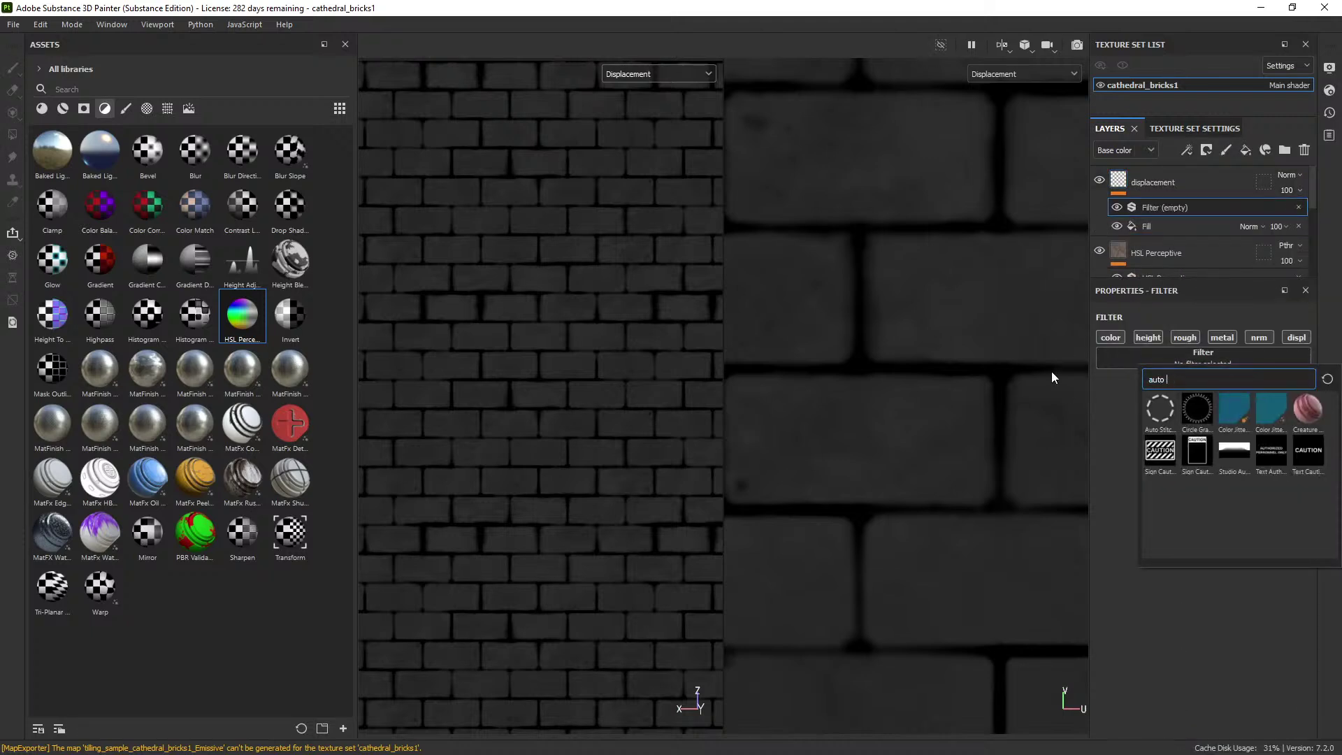
pyautogui.write('le')
pyautogui.click(1051, 371)
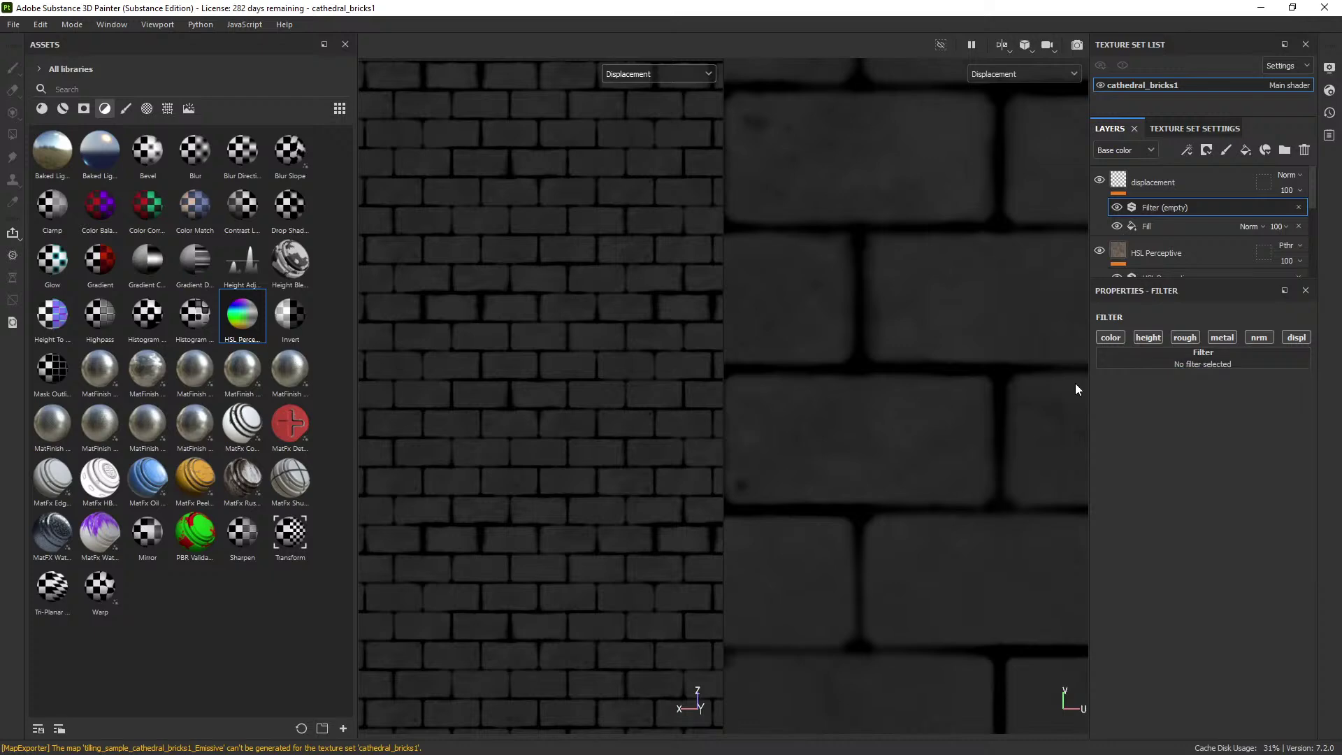
pyautogui.press('Delete')
pyautogui.hotkey('ctrl', 'z')
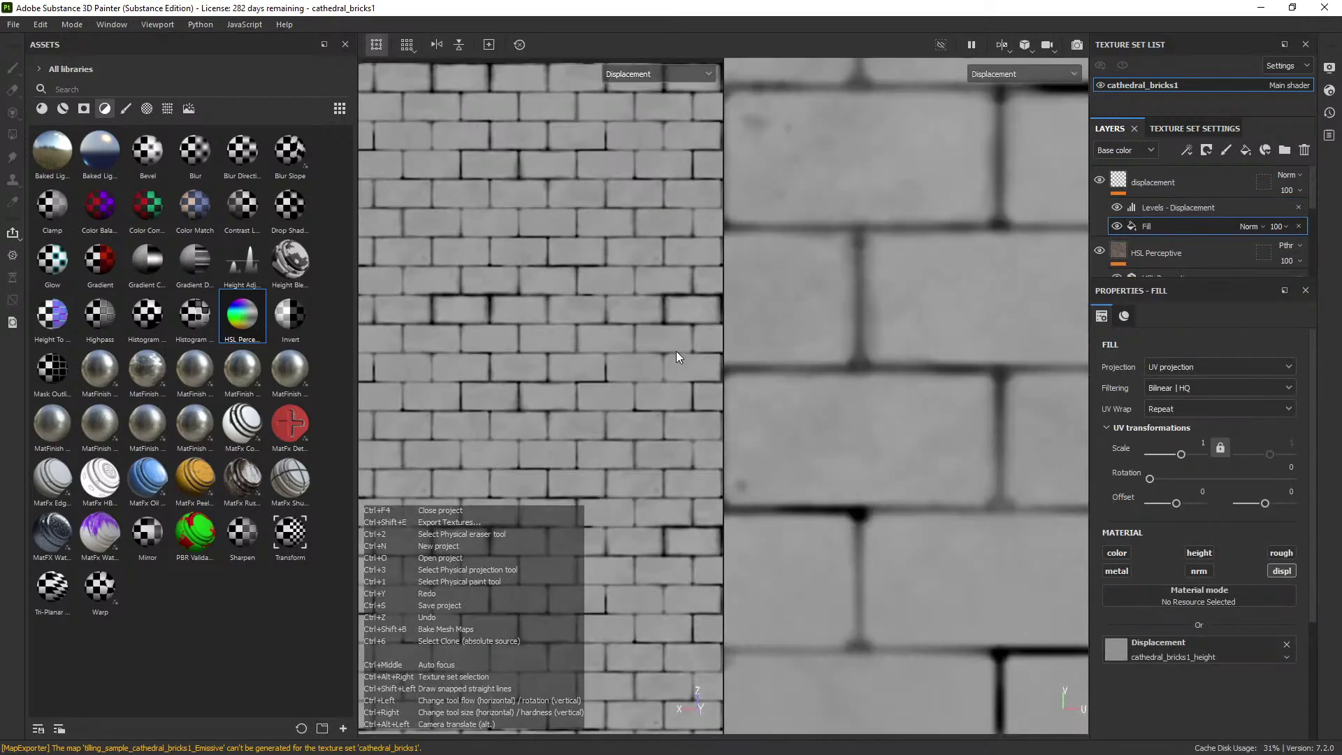
# Review the map and channel assignments of the UE4 output template in the texture export settings.
pyautogui.hotkey('ctrl', 'shift', 'e')
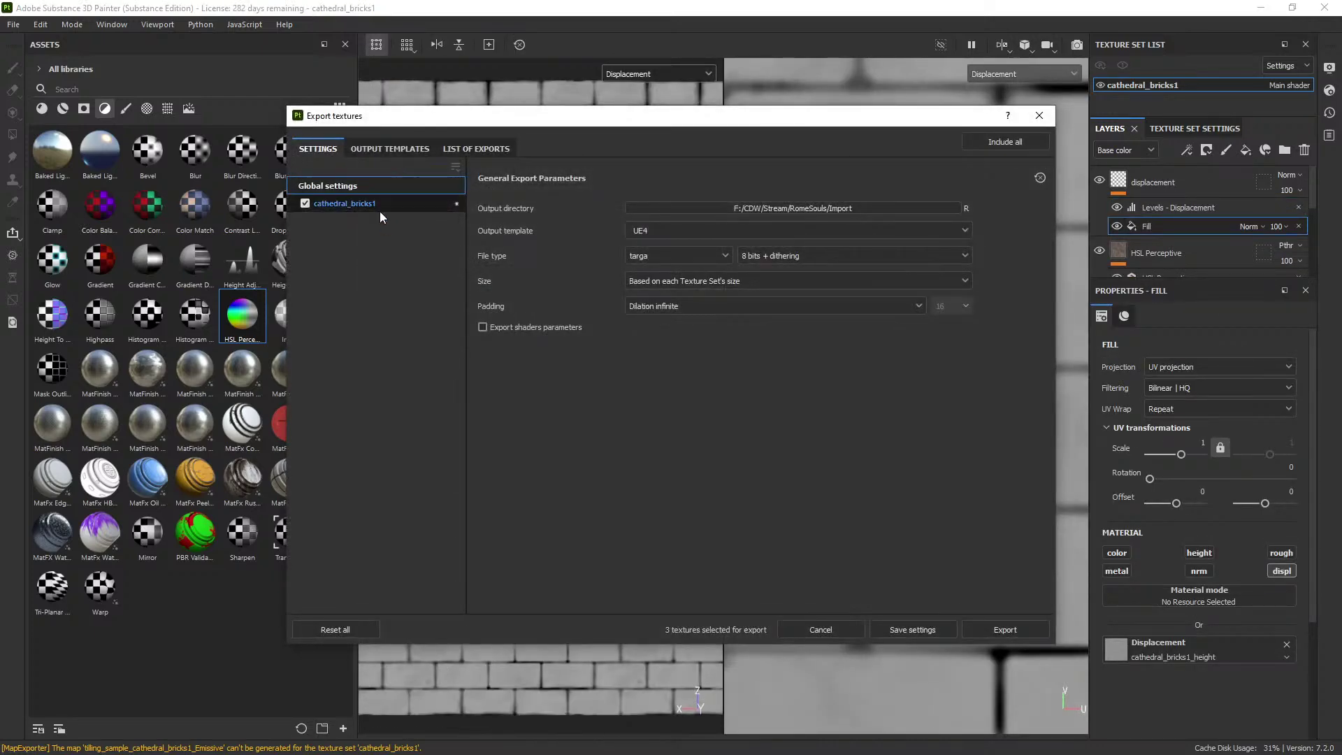
pyautogui.click(404, 149)
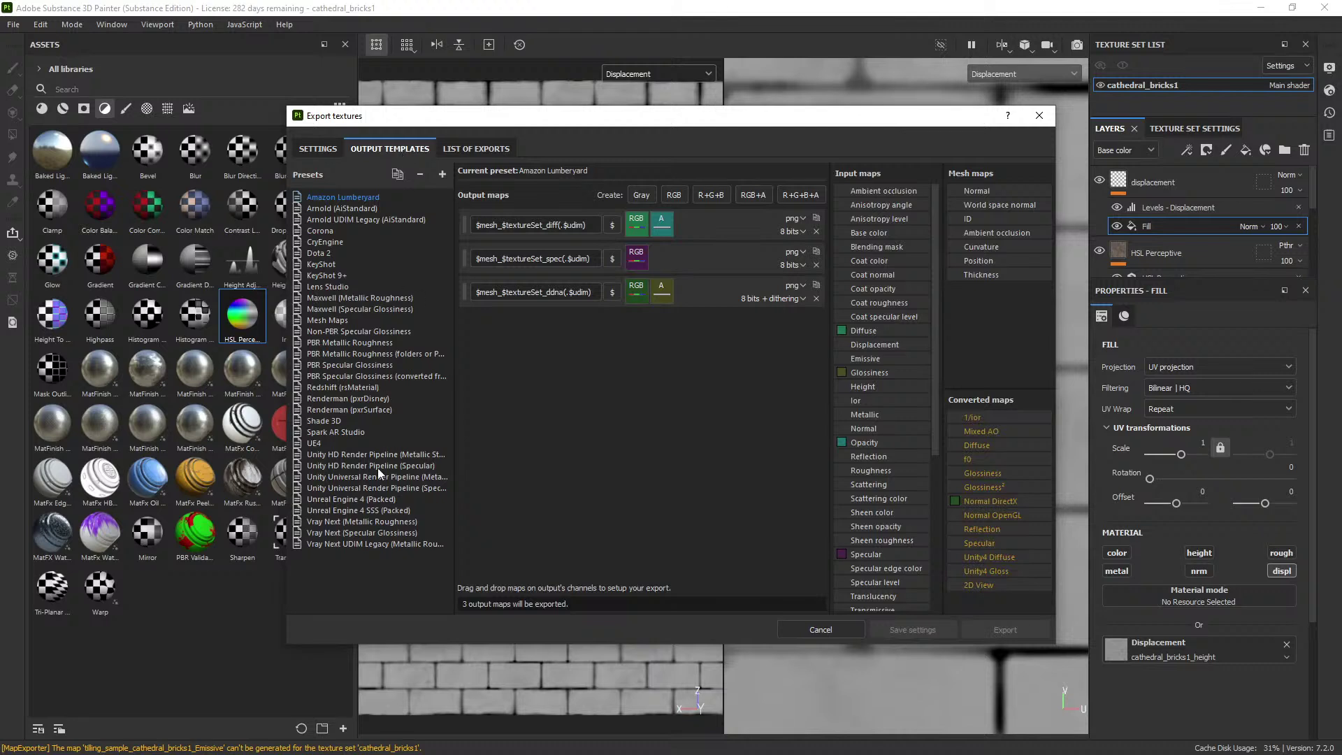
pyautogui.click(332, 443)
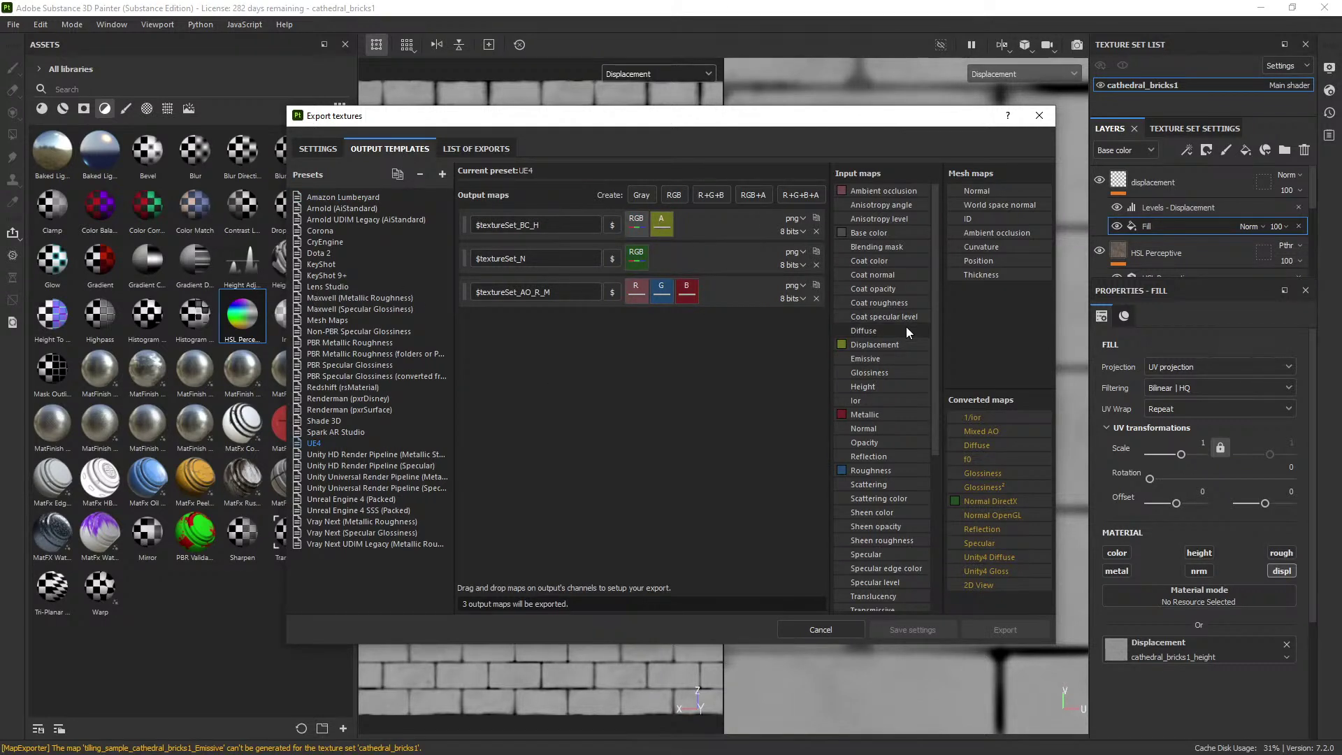
pyautogui.moveTo(933, 328); pyautogui.dragTo(931, 414)
pyautogui.click(1038, 117)
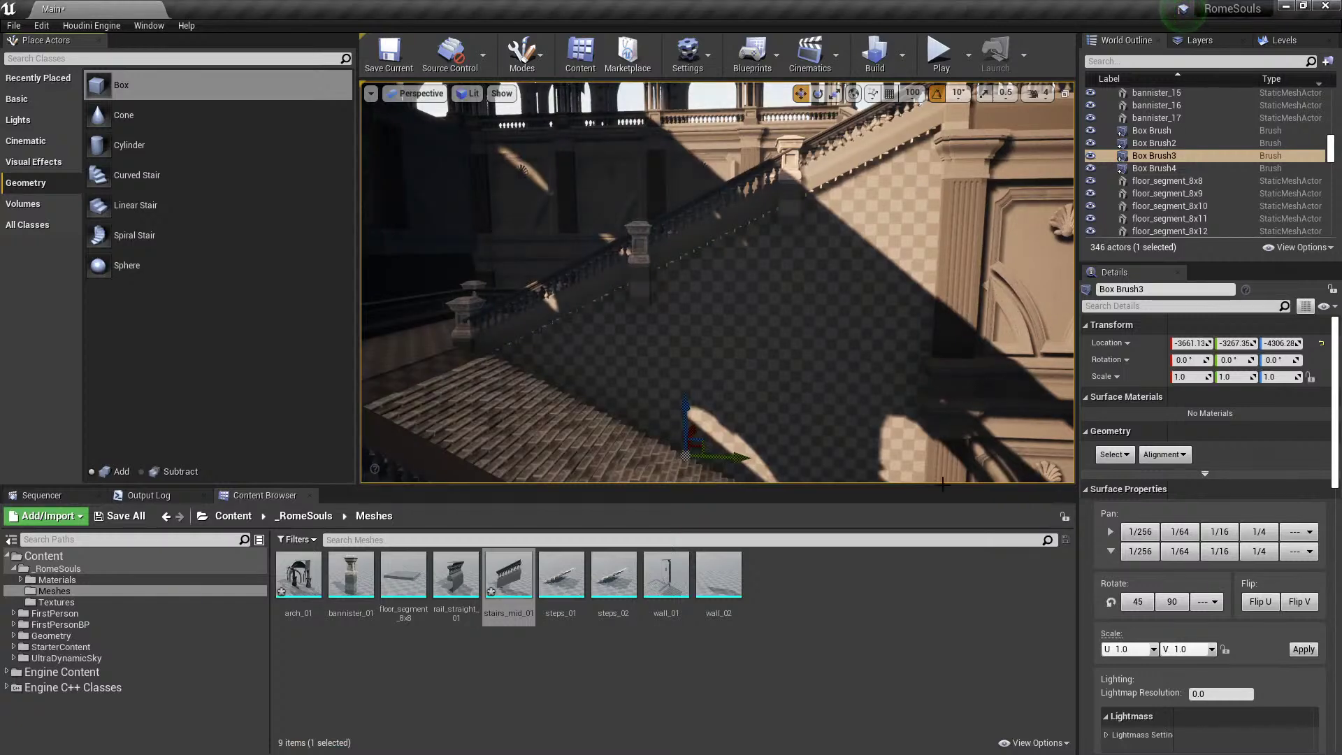
# In Unreal Editor, import cathedral_bricks1_AO_R_M.tga, cathedral_bricks1_BC_H.tga and cathedral_bricks1_N.tga into the _RomeSouls Textures folder.
pyautogui.click(46, 602)
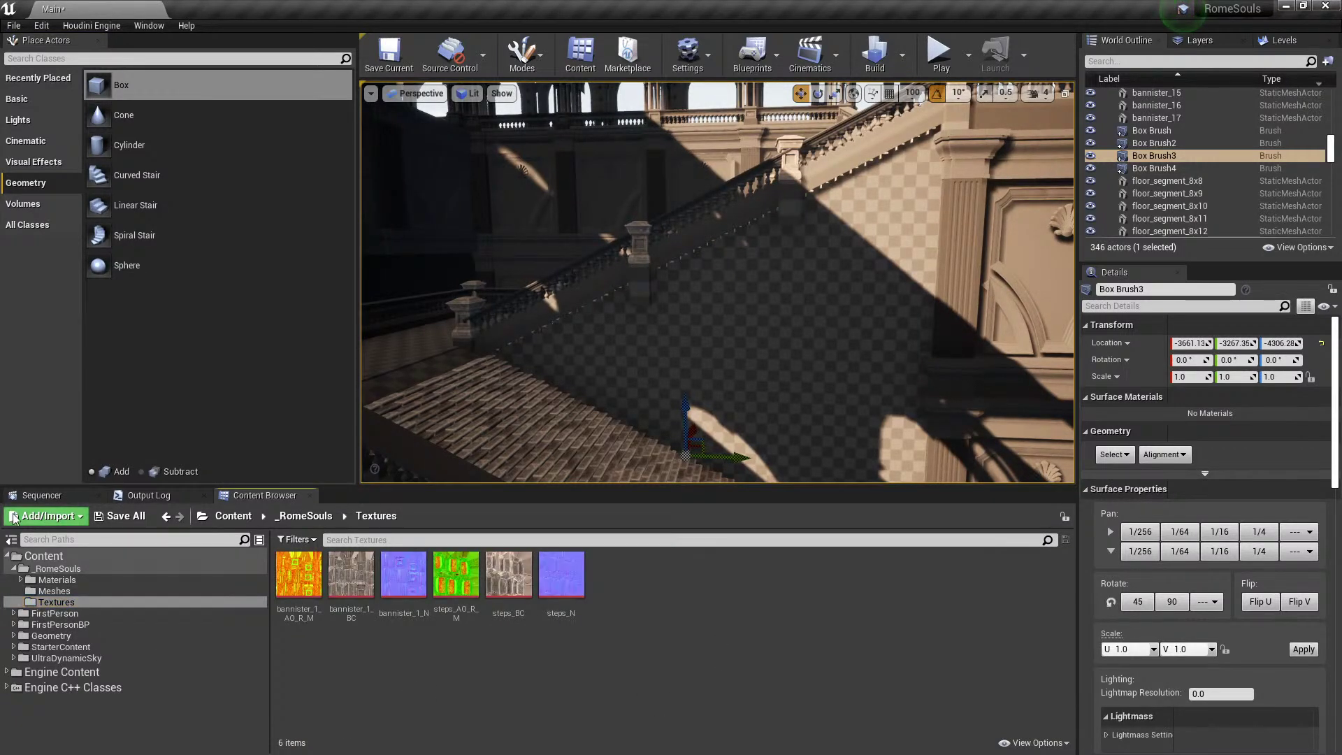
pyautogui.click(48, 516)
pyautogui.click(57, 131)
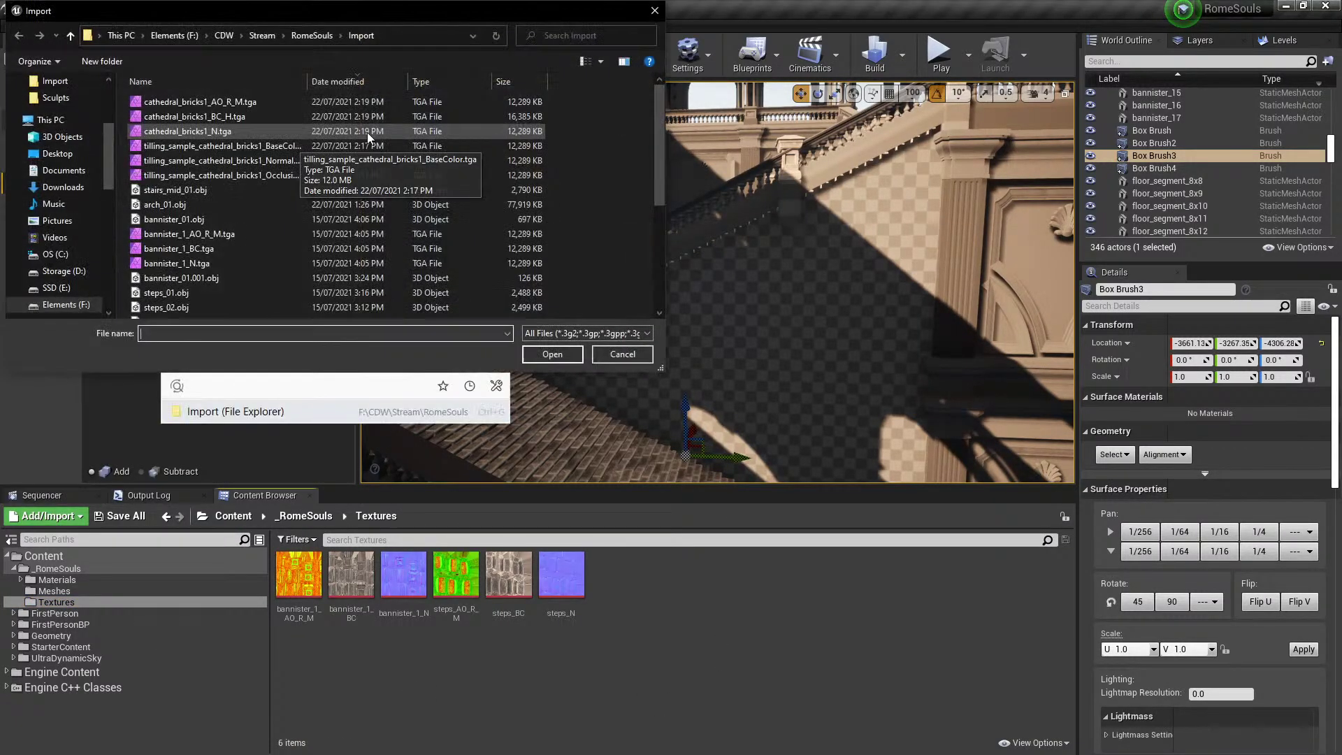
pyautogui.click(234, 100)
pyautogui.keyDown('shift'); pyautogui.click(228, 135); pyautogui.keyUp('shift')
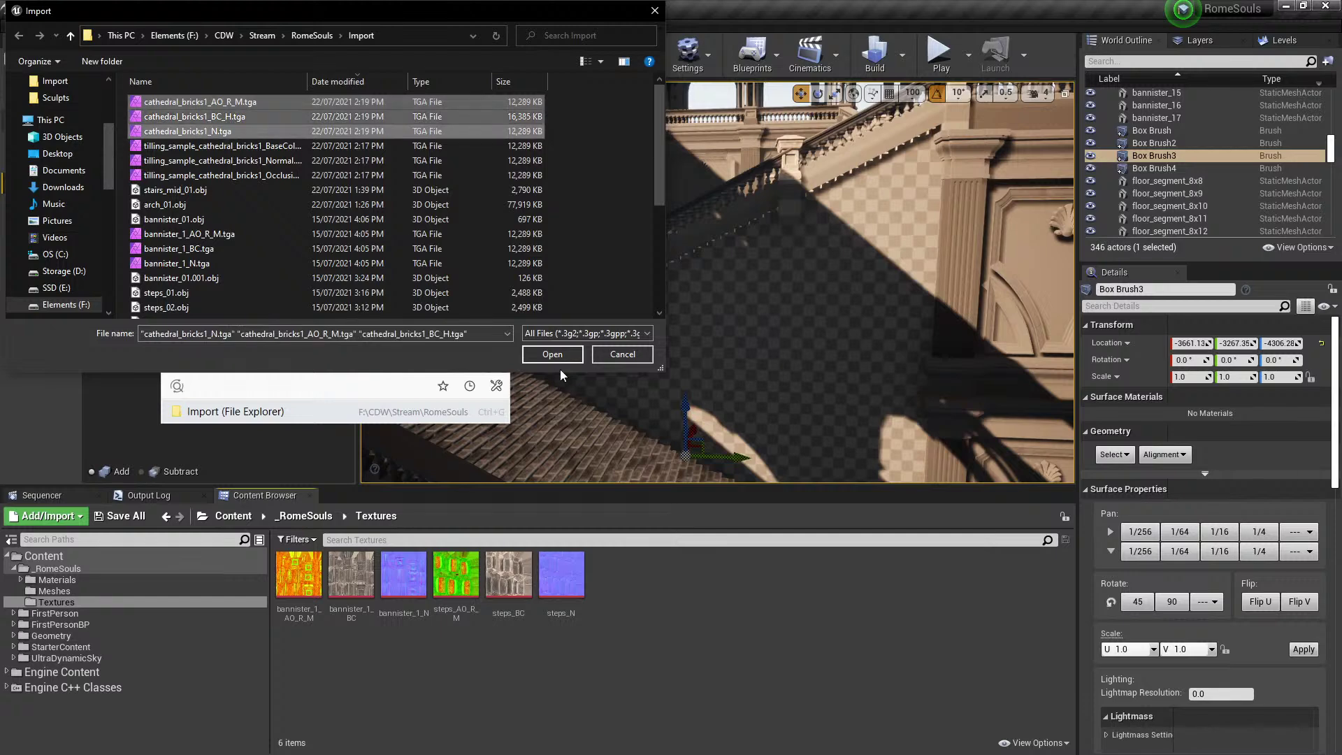
pyautogui.click(558, 354)
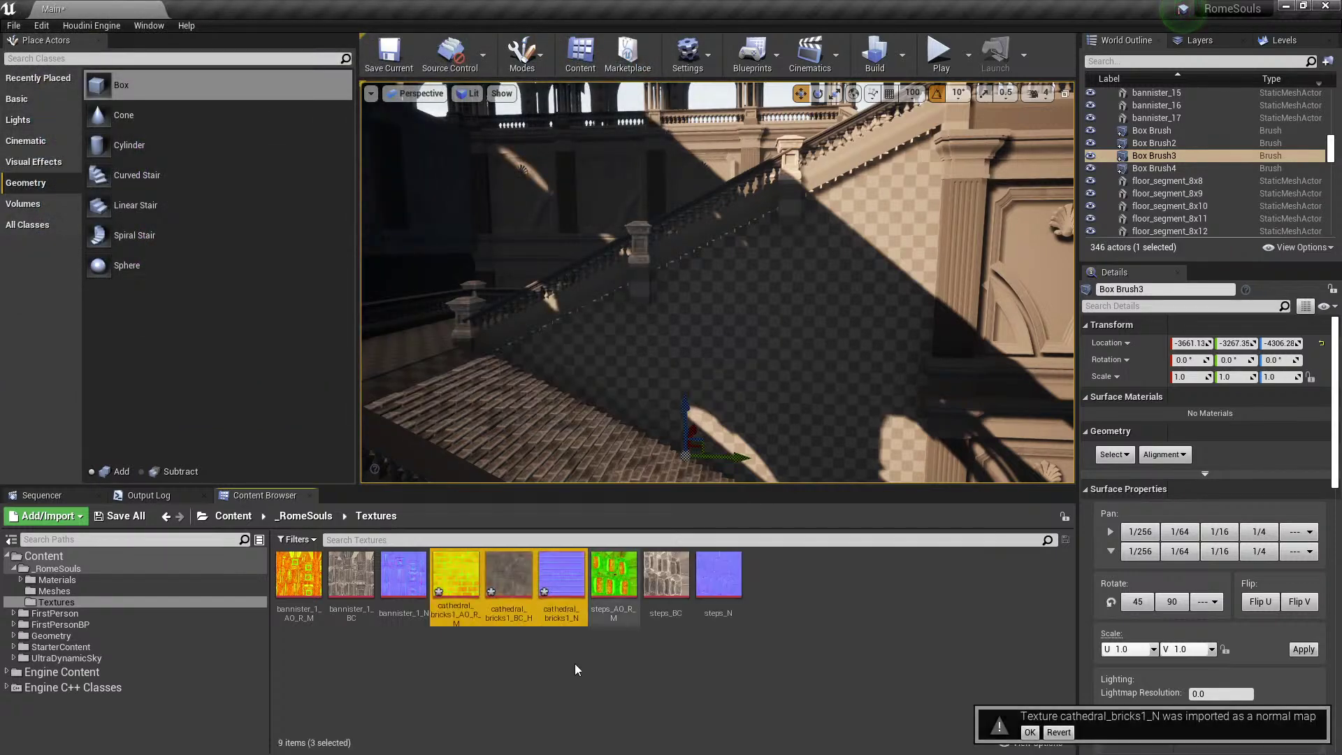
pyautogui.click(546, 678)
# Open the cathedral_bricks1_BC_H texture and hide its red, green and blue channels to inspect the alpha height map.
pyautogui.doubleClick(527, 590)
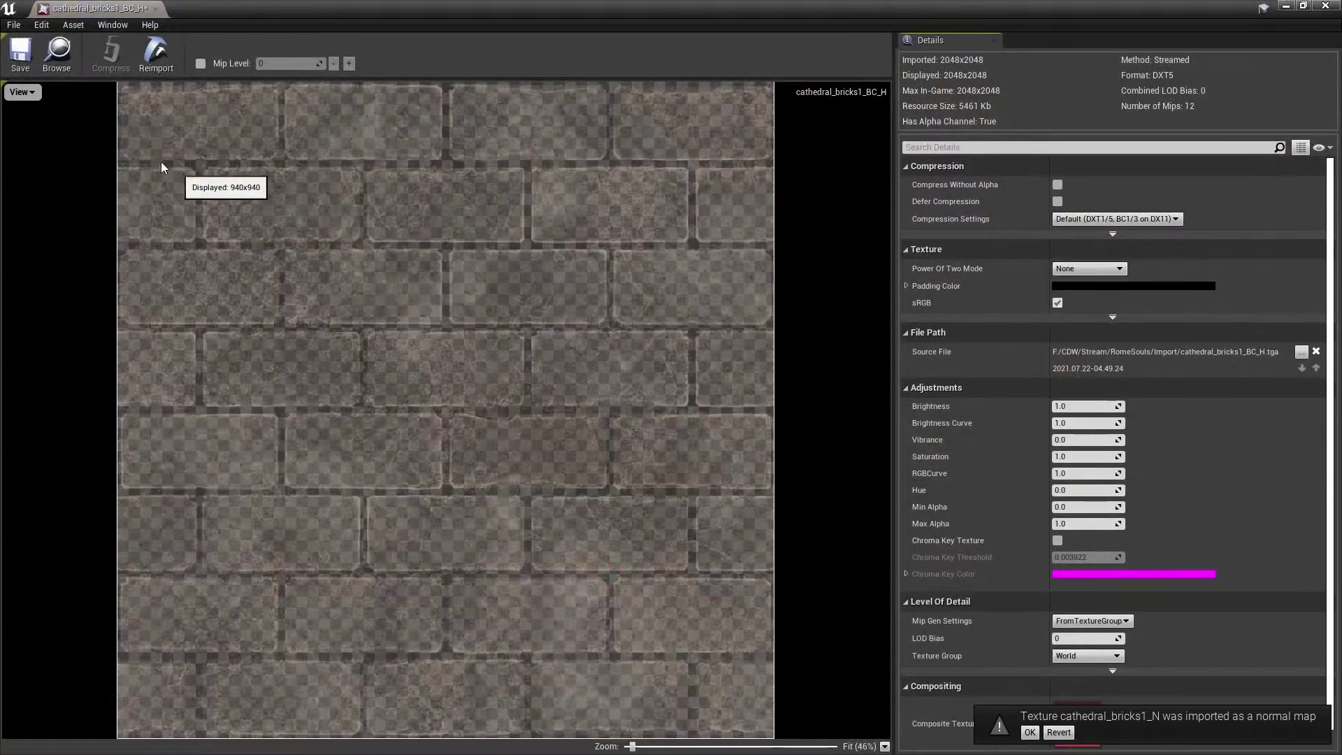
pyautogui.click(23, 92)
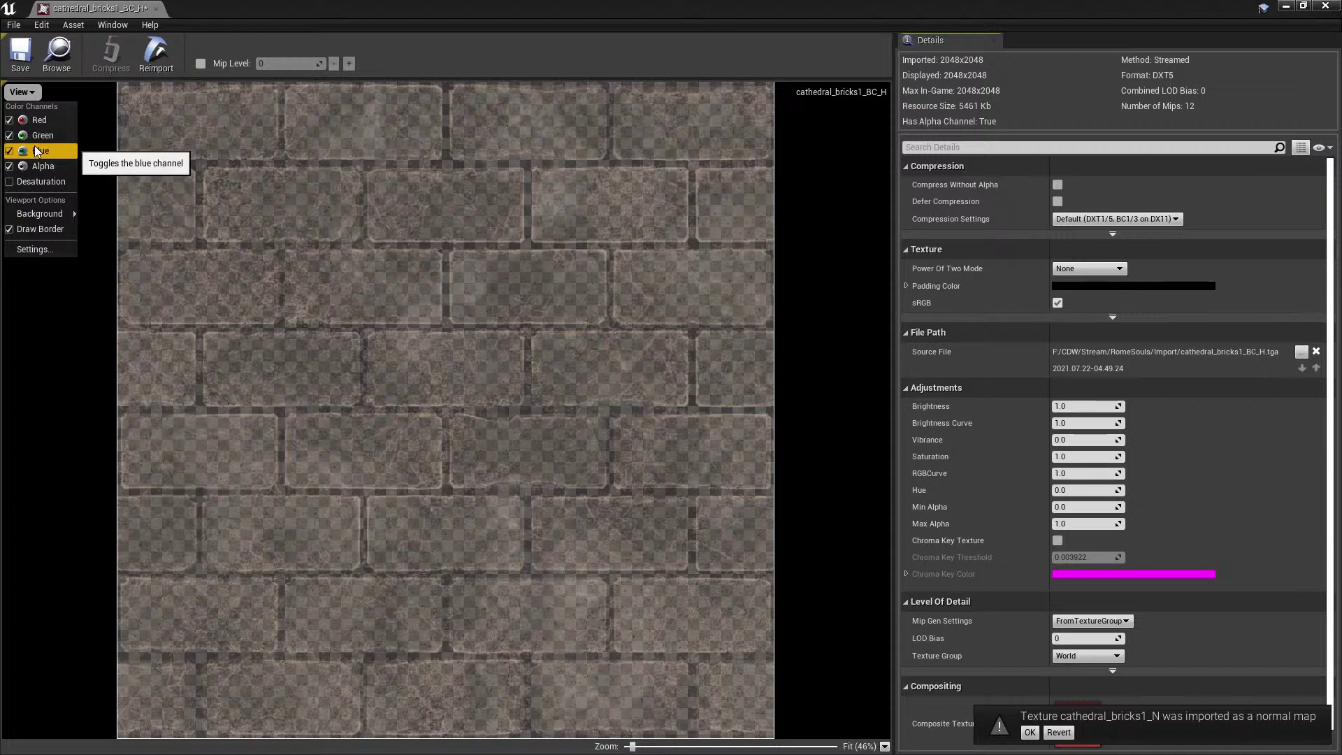
pyautogui.click(35, 150)
pyautogui.click(23, 93)
pyautogui.click(56, 137)
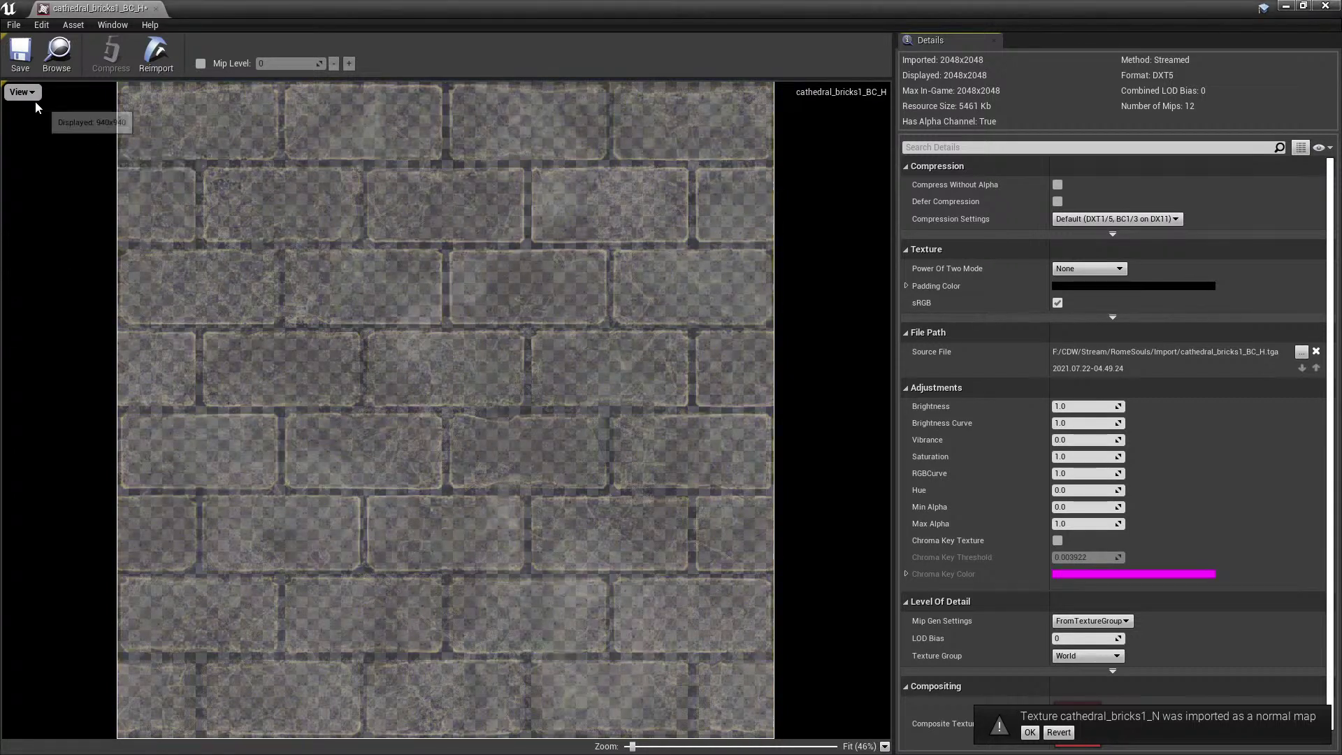
pyautogui.click(26, 93)
pyautogui.click(32, 123)
pyautogui.click(30, 94)
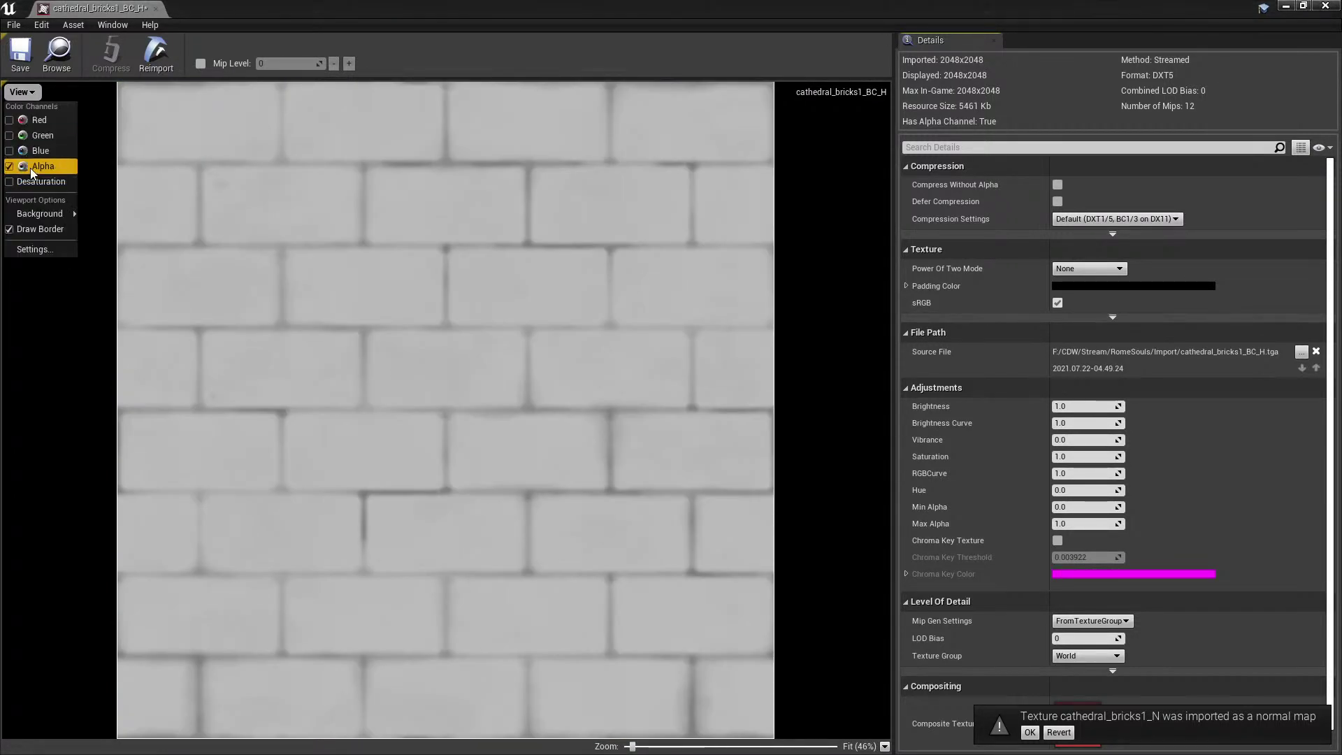
pyautogui.click(30, 168)
pyautogui.click(23, 93)
pyautogui.click(45, 167)
# Turn the blue, green and red channels of cathedral_bricks1_BC_H back on and close the texture editor.
pyautogui.click(27, 95)
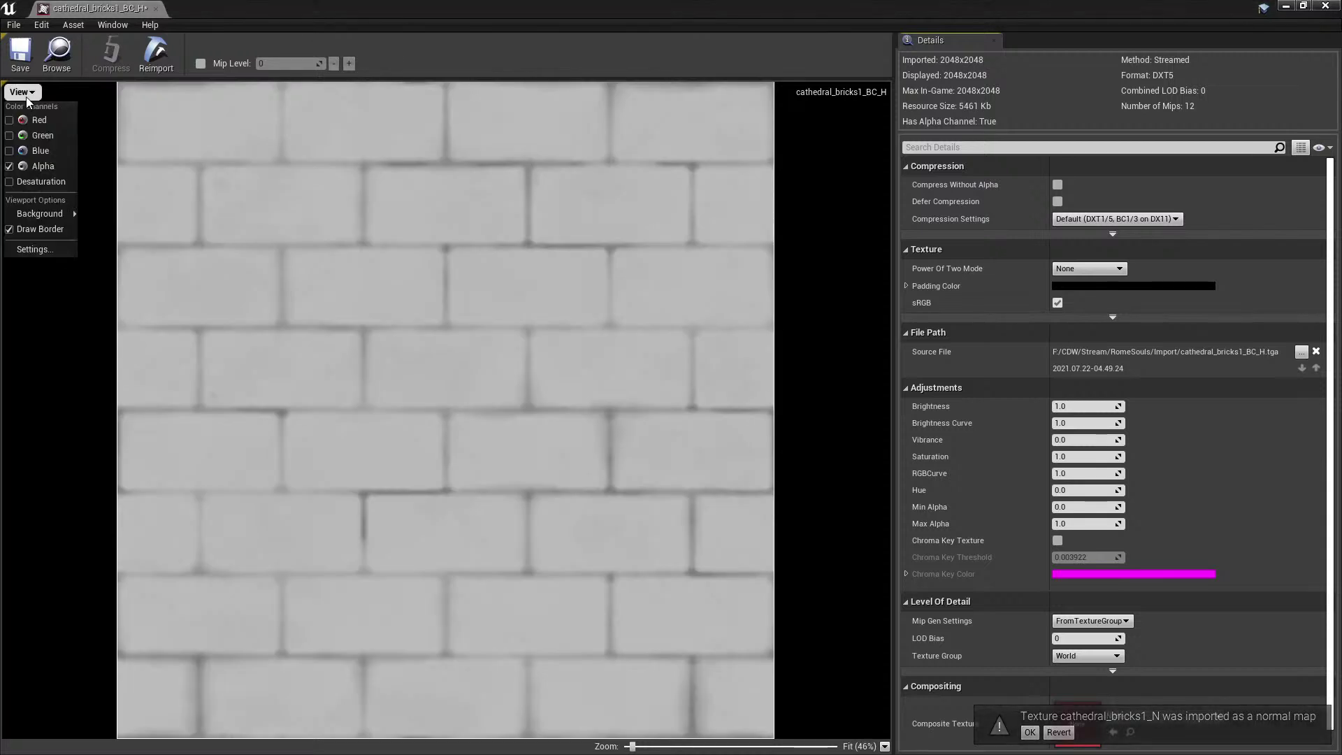
pyautogui.click(34, 151)
pyautogui.click(28, 95)
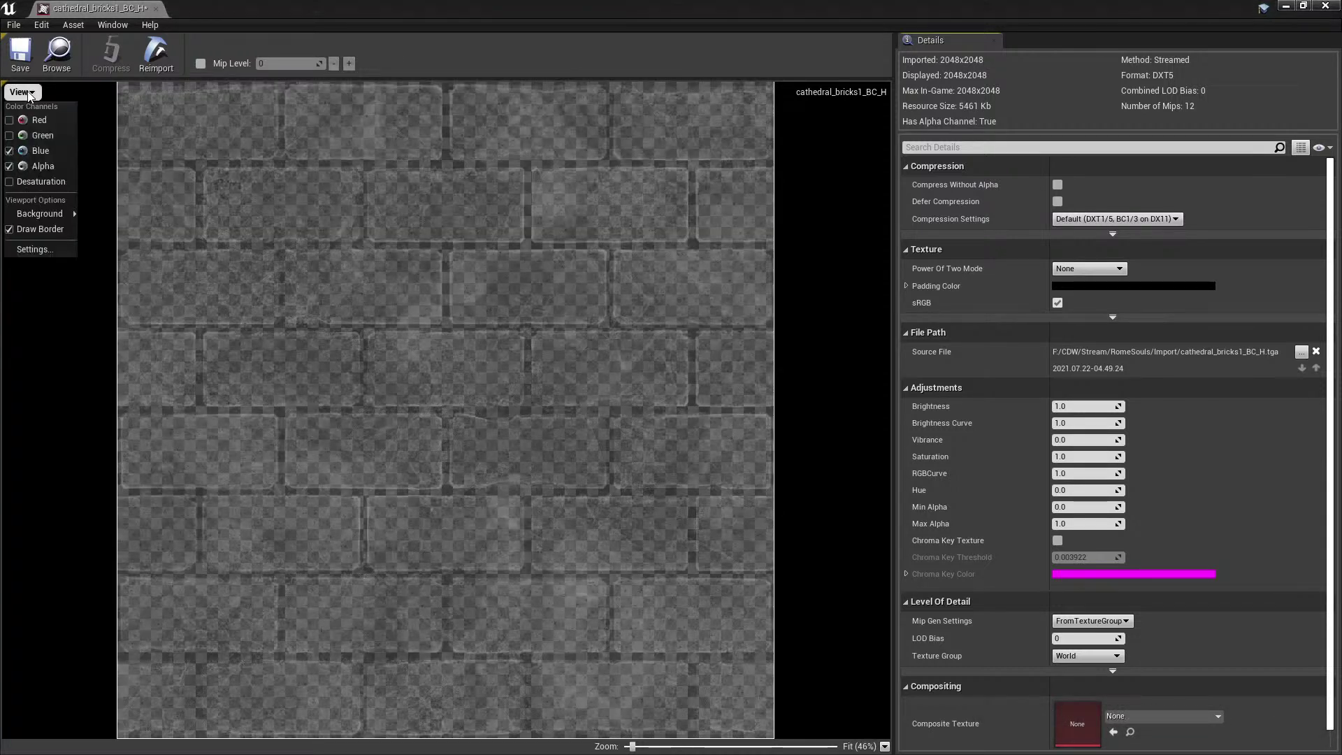
pyautogui.click(54, 139)
pyautogui.click(21, 92)
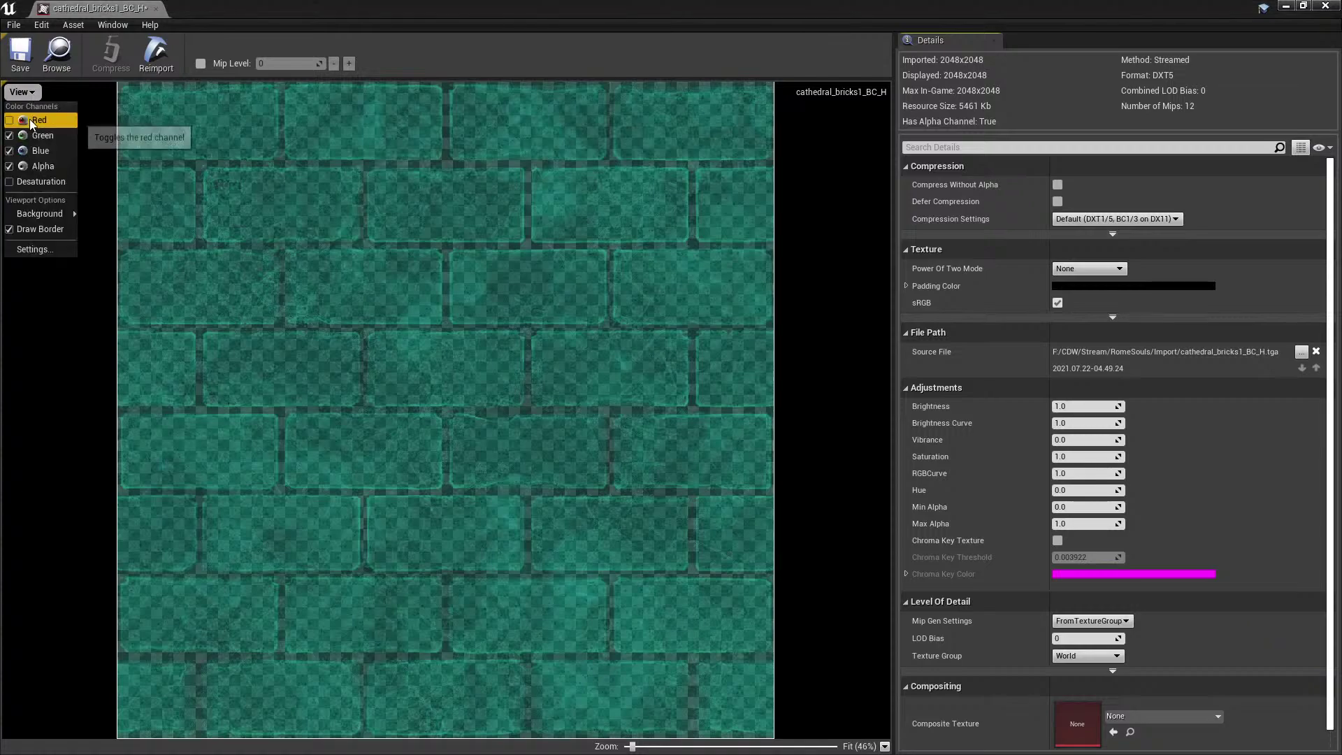
pyautogui.click(39, 121)
pyautogui.moveTo(1189, 9); pyautogui.dragTo(553, 118)
pyautogui.click(594, 105)
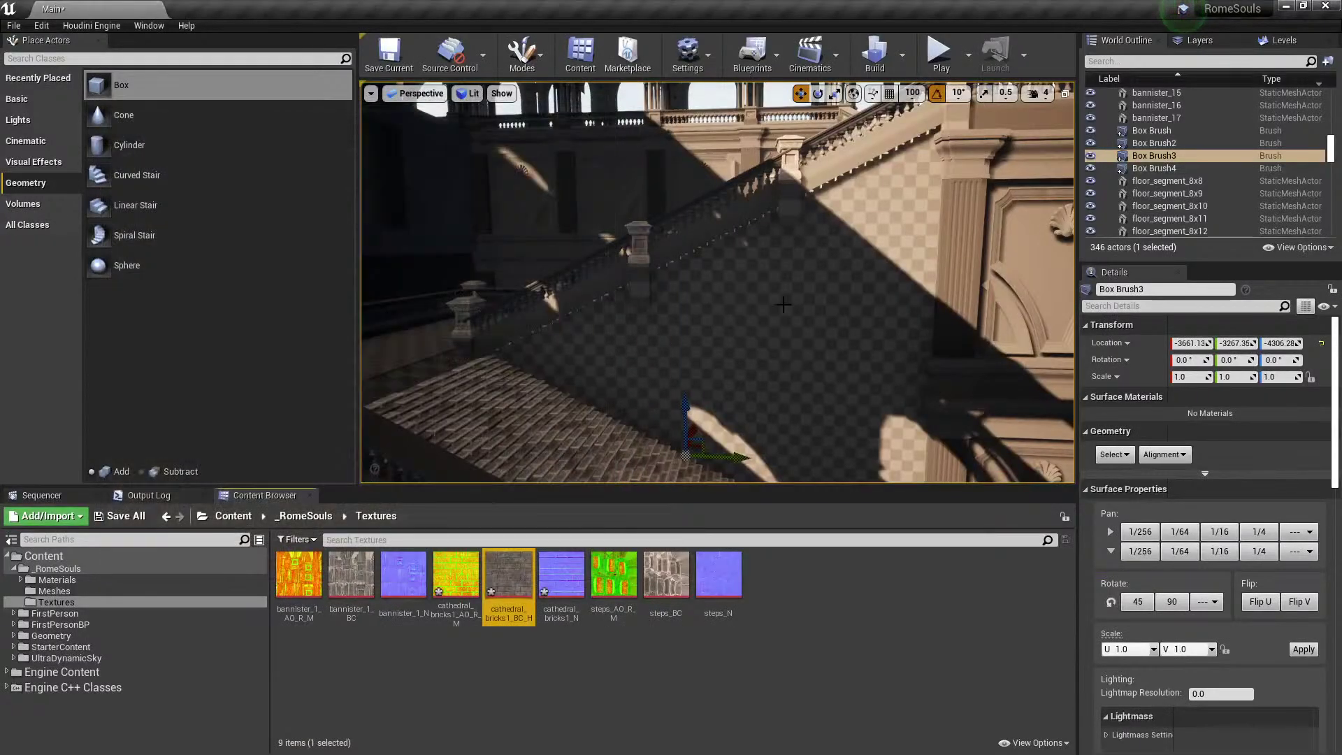
pyautogui.click(806, 349)
pyautogui.moveTo(806, 348)
pyautogui.mouseDown(button='right')
pyautogui.moveTo(828, 391)
pyautogui.moveTo(801, 402)
pyautogui.moveTo(842, 440)
pyautogui.moveTo(800, 329)
pyautogui.moveTo(741, 307)
pyautogui.mouseUp(button='right')
pyautogui.click(806, 349)
# Create a material instance from M_MasterMaterial and move it into the Materials folder.
pyautogui.click(56, 579)
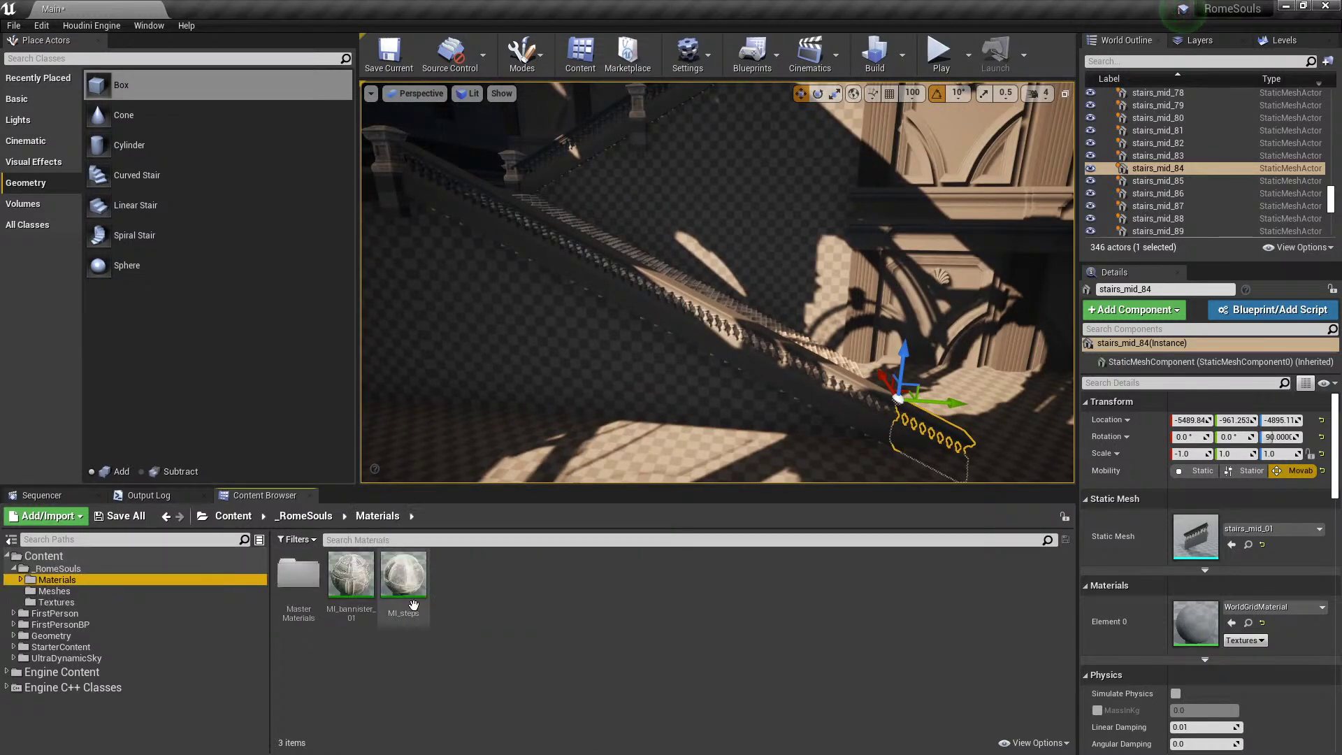
pyautogui.doubleClick(297, 576)
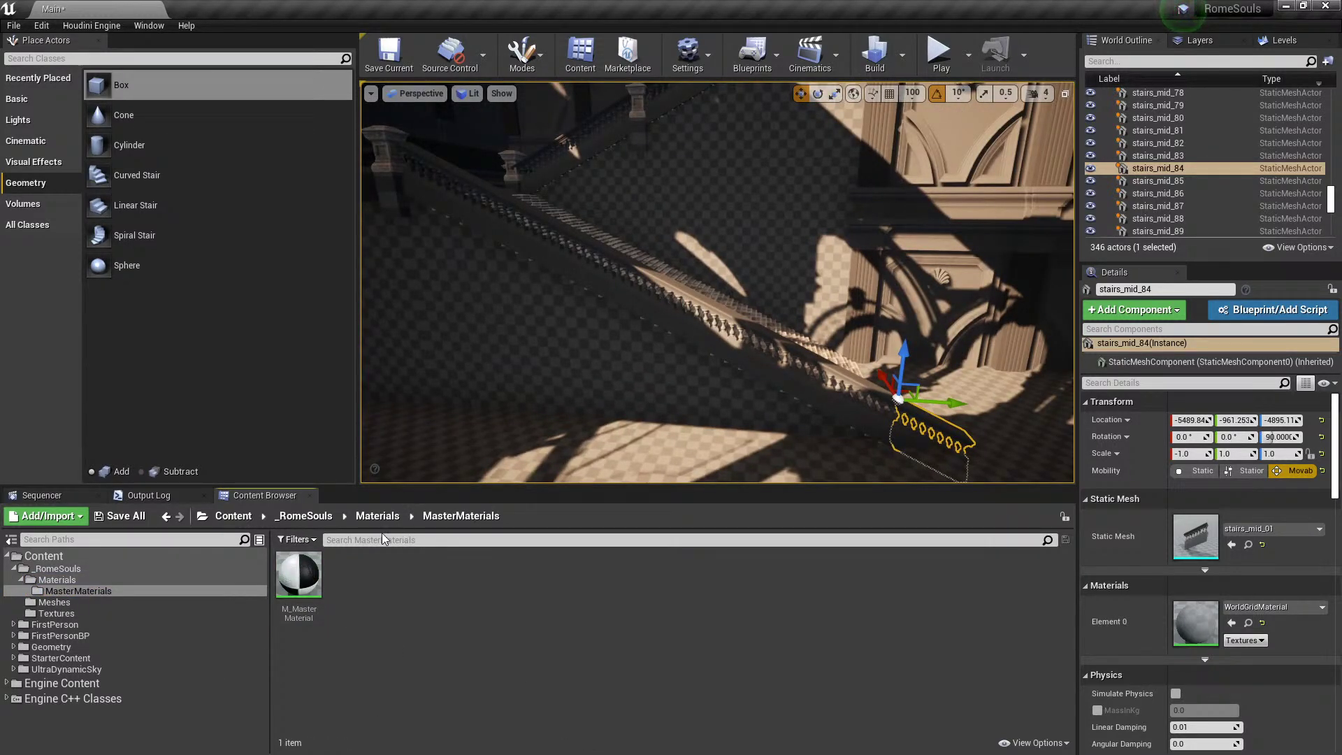
pyautogui.rightClick(298, 578)
pyautogui.click(327, 221)
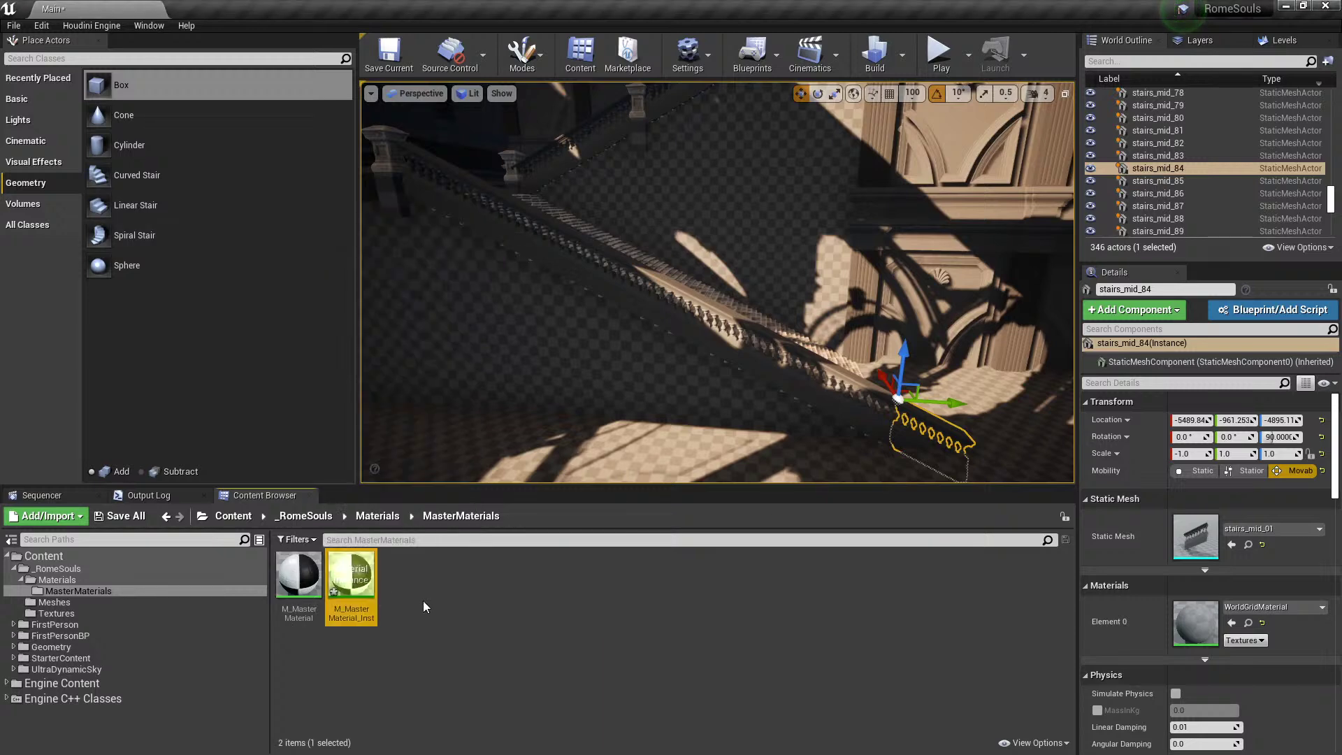
pyautogui.moveTo(355, 584); pyautogui.dragTo(95, 581)
pyautogui.click(120, 599)
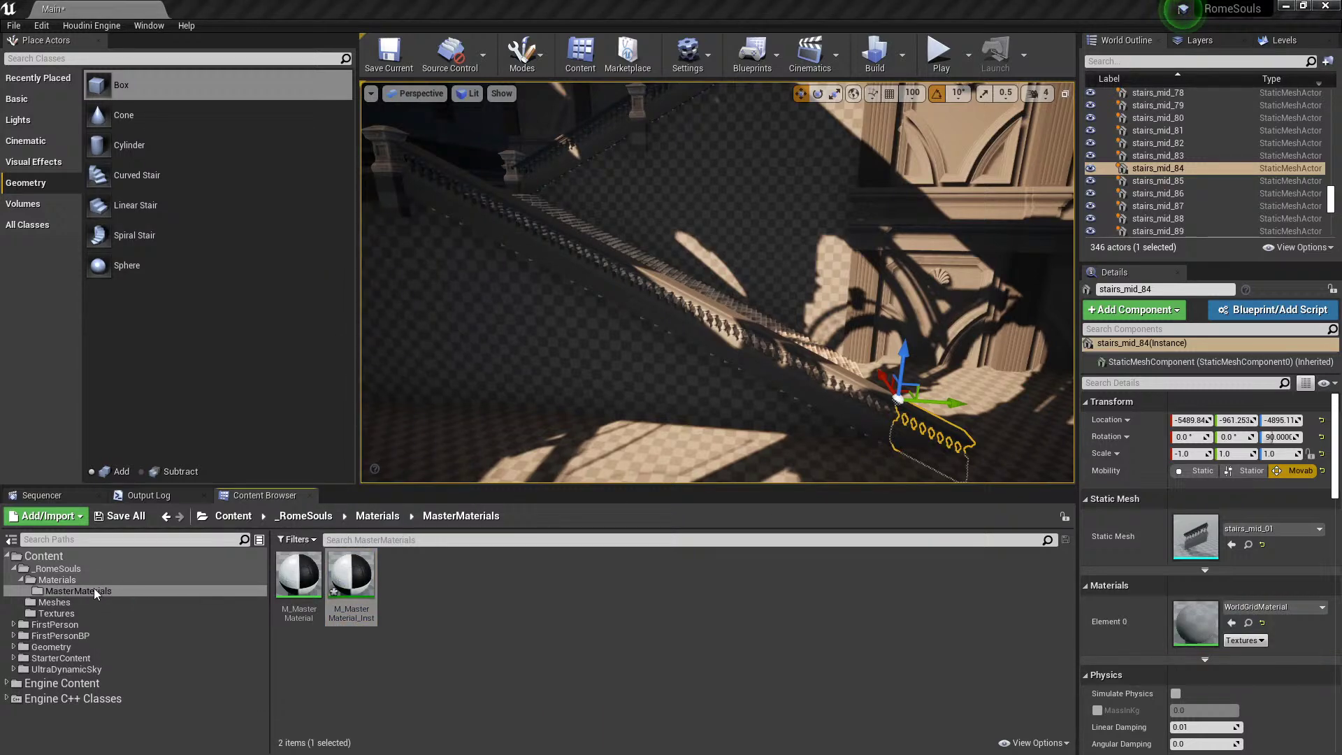
pyautogui.click(57, 579)
# Enable the AO R M, BC H and N texture overrides in the new material instance and show the Textures folder.
pyautogui.doubleClick(346, 569)
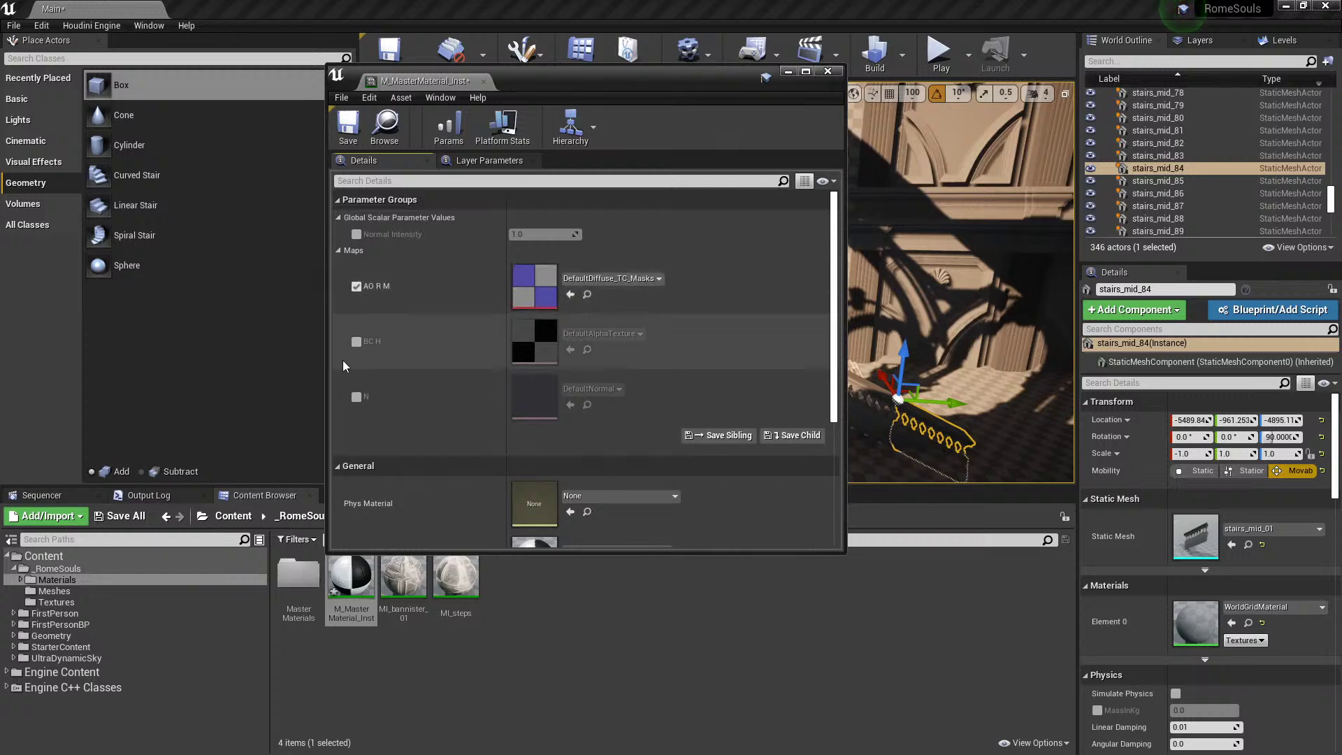
pyautogui.click(357, 397)
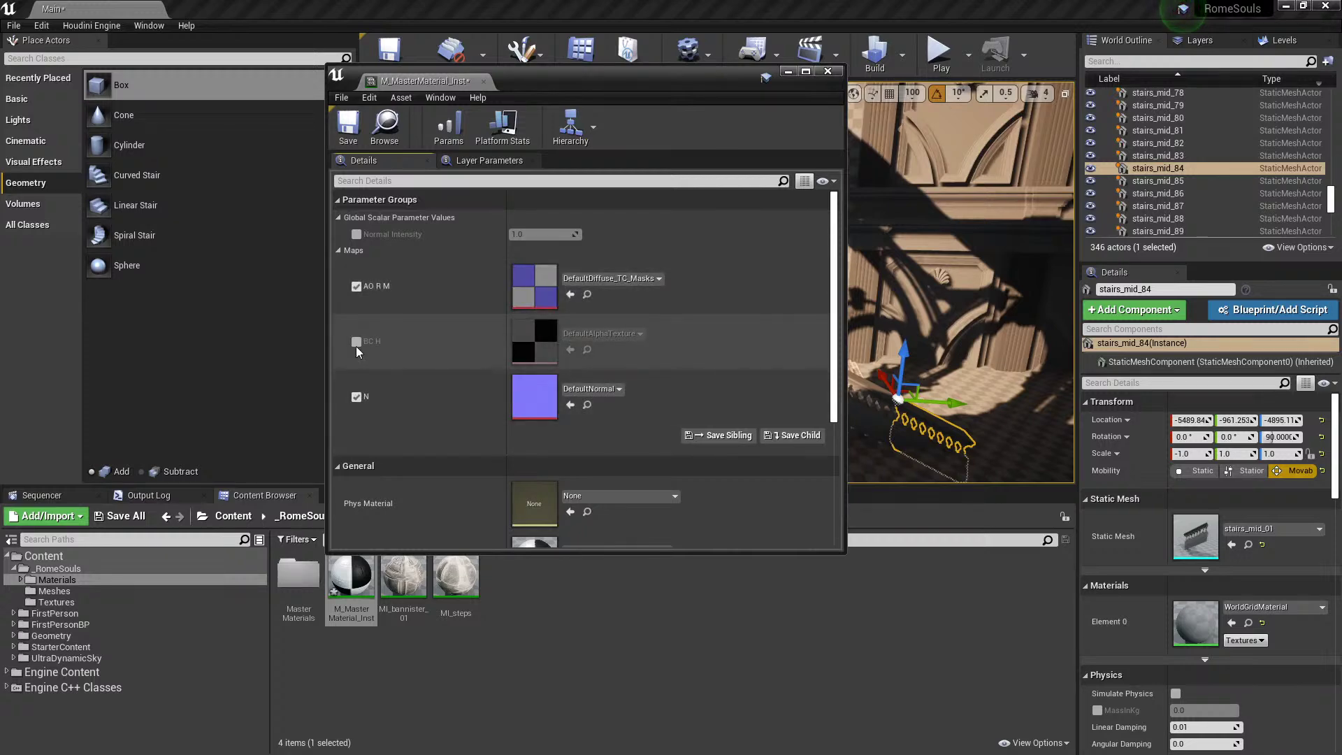
pyautogui.click(357, 341)
pyautogui.click(99, 602)
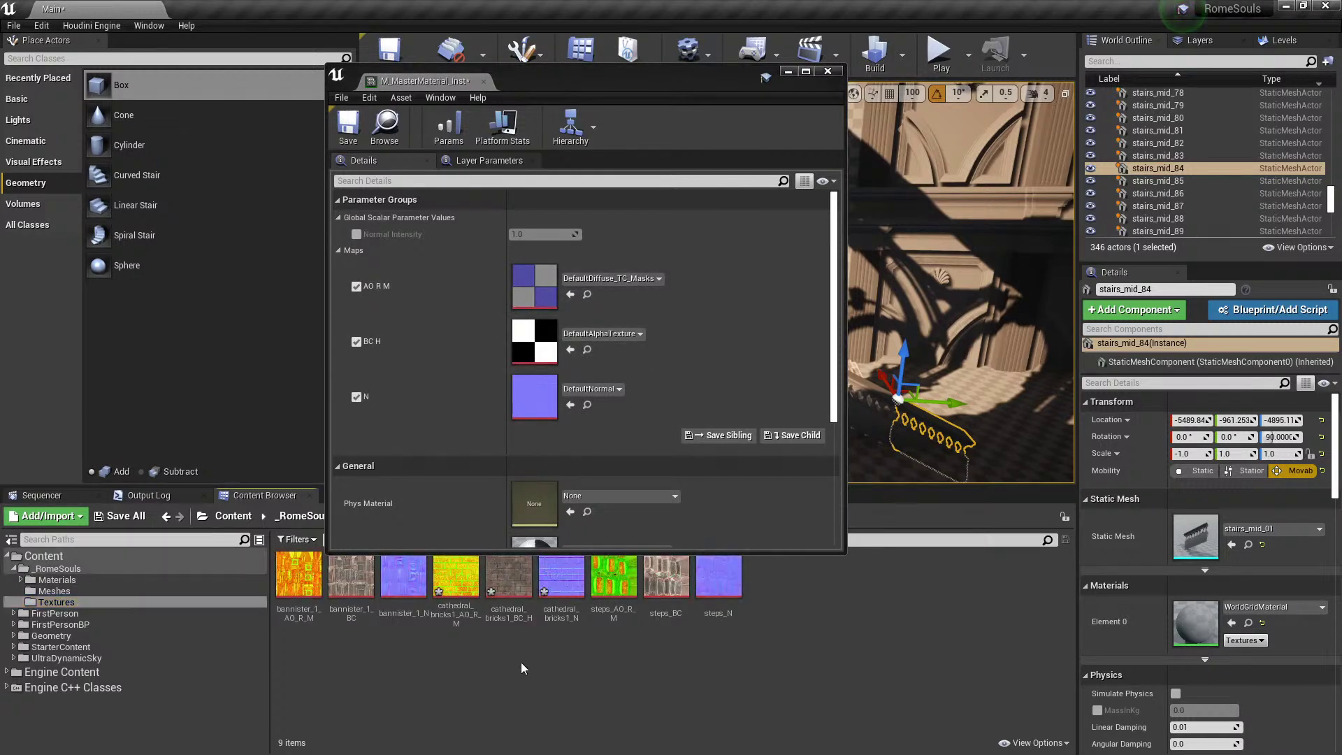
# Compare the sRGB settings of cathedral_bricks1_BC_H, steps_AO_R_M and cathedral_bricks1_AO_R_M, and save cathedral_bricks1_AO_R_M.
pyautogui.doubleClick(521, 584)
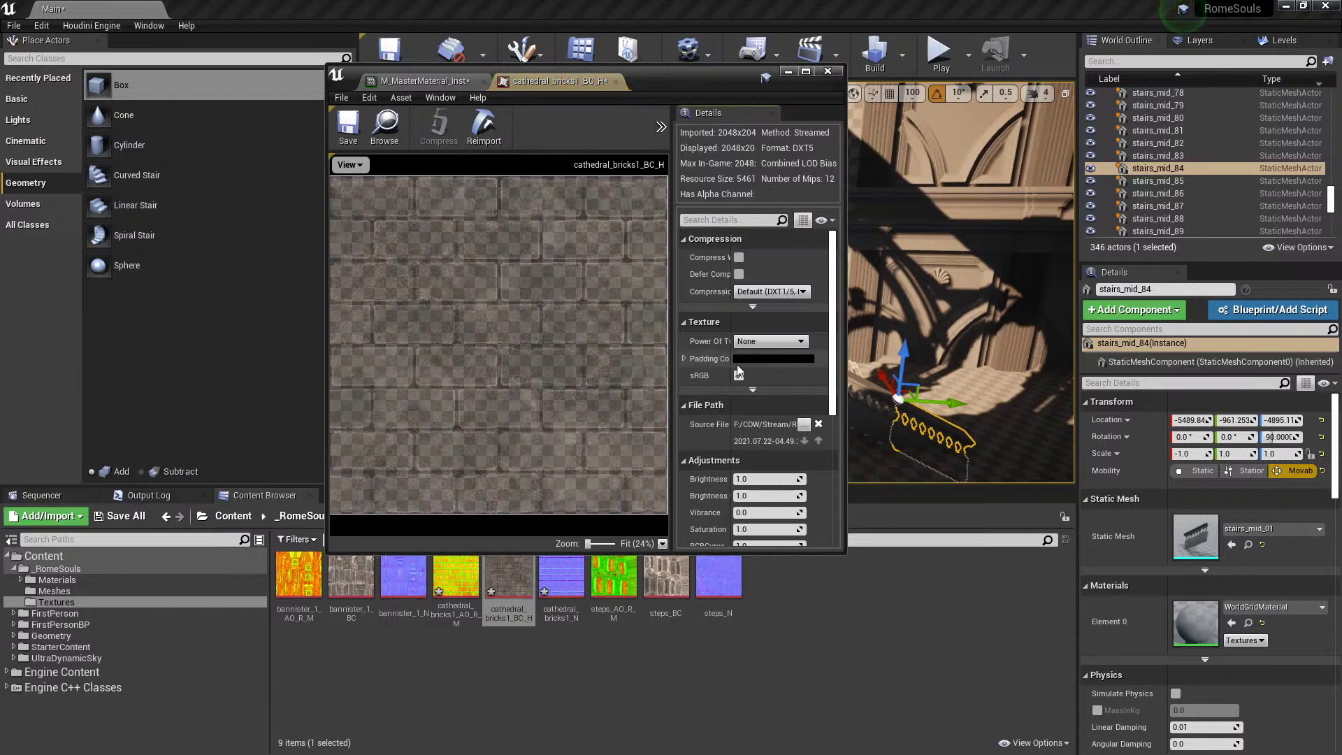
pyautogui.doubleClick(613, 577)
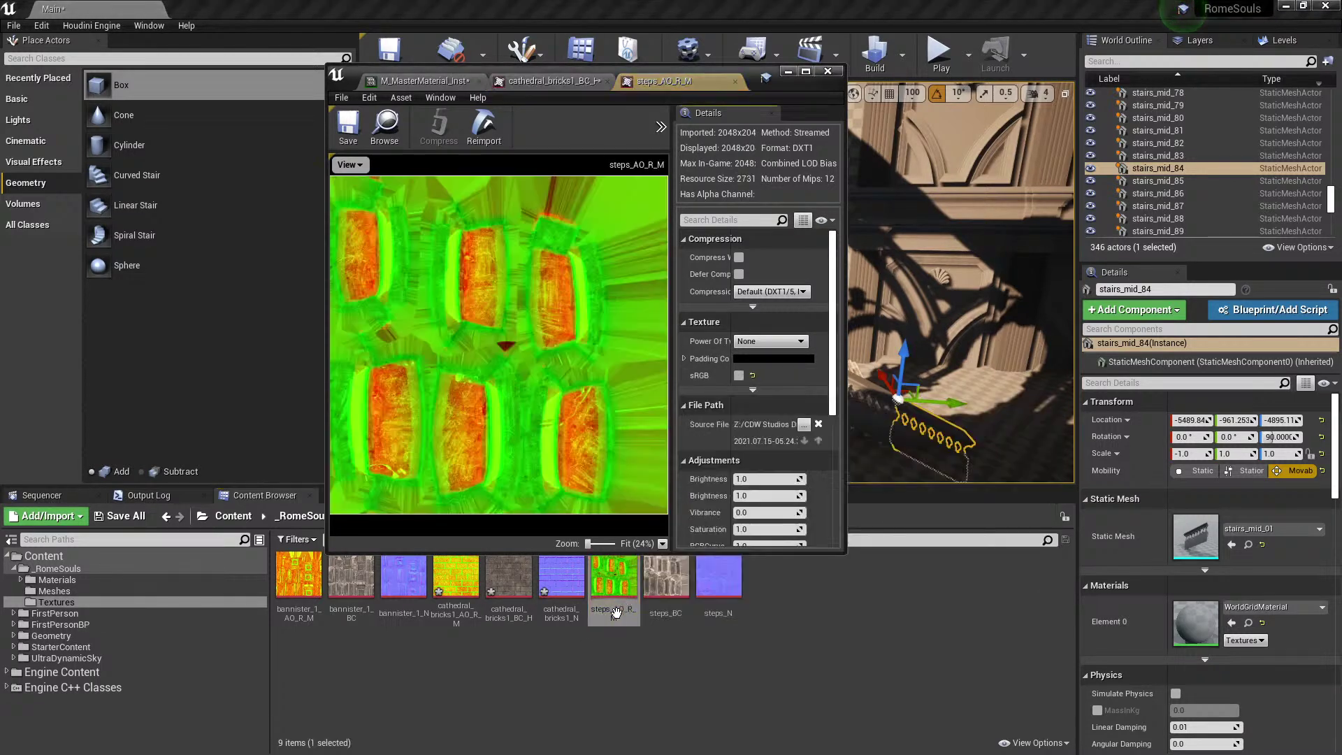
pyautogui.doubleClick(456, 578)
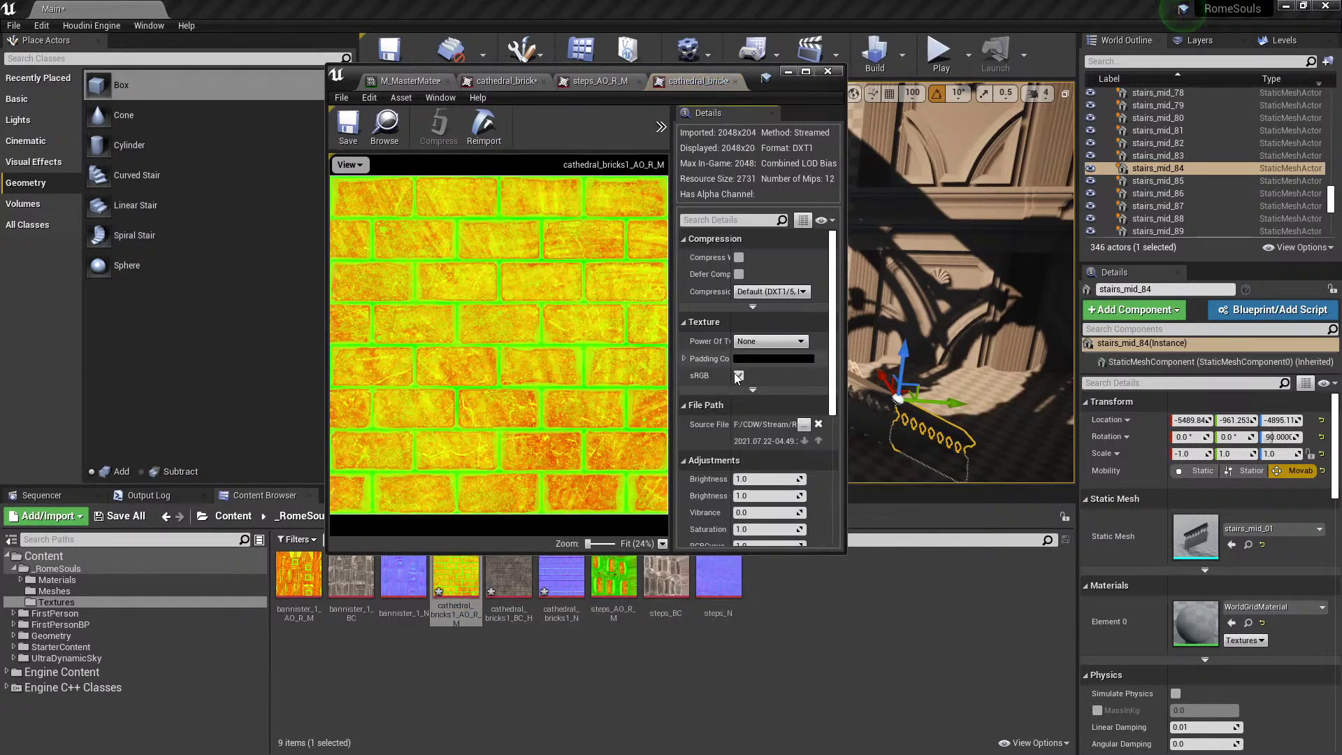
pyautogui.click(348, 127)
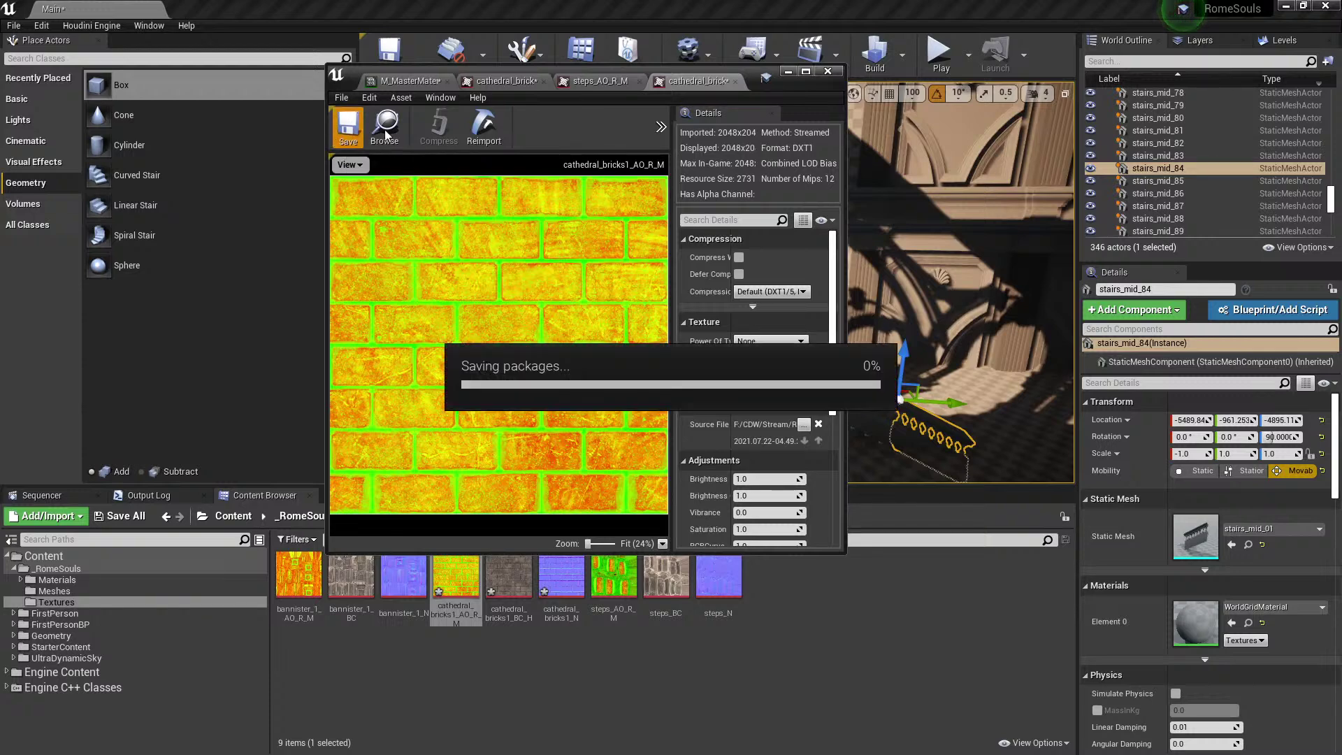
# Close the steps_AO_R_M and cathedral_bricks1_AO_R_M texture editors and return to the M_MasterMaterial_Inst material instance.
pyautogui.click(503, 81)
pyautogui.click(409, 81)
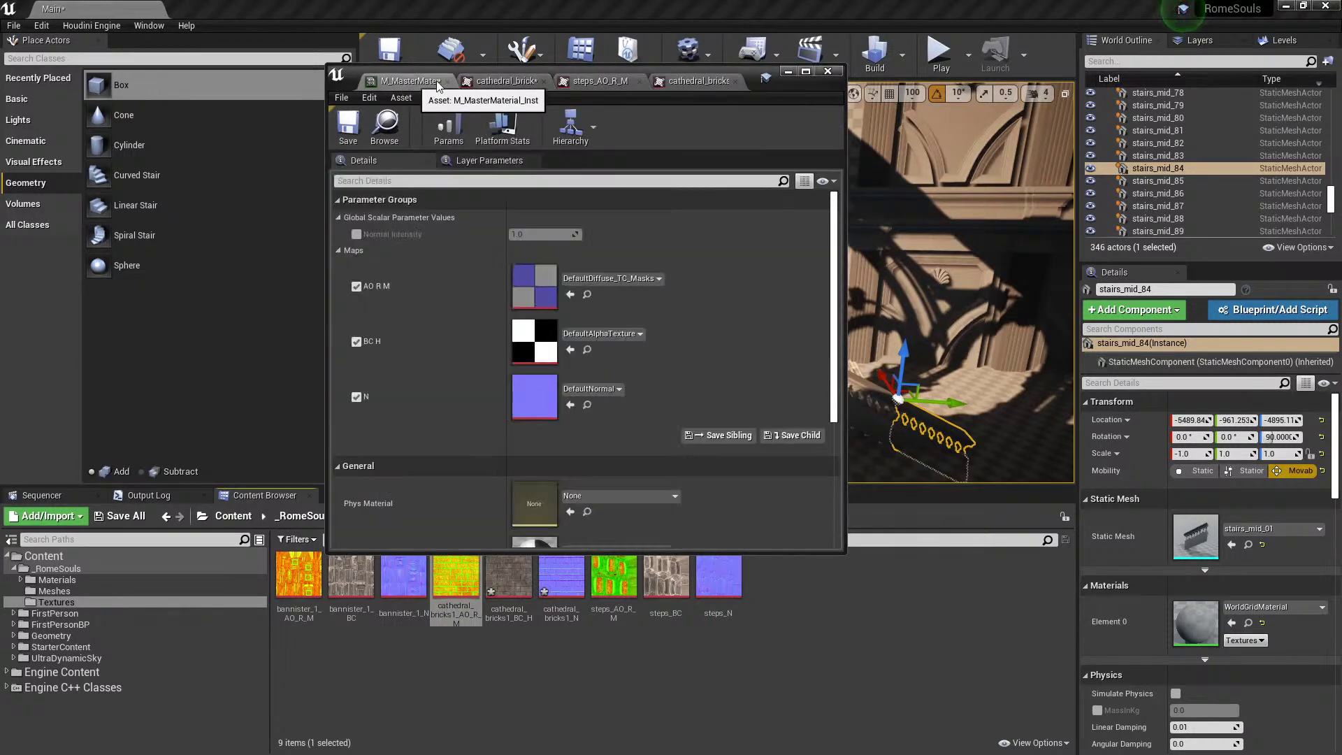
pyautogui.click(603, 81)
pyautogui.click(639, 82)
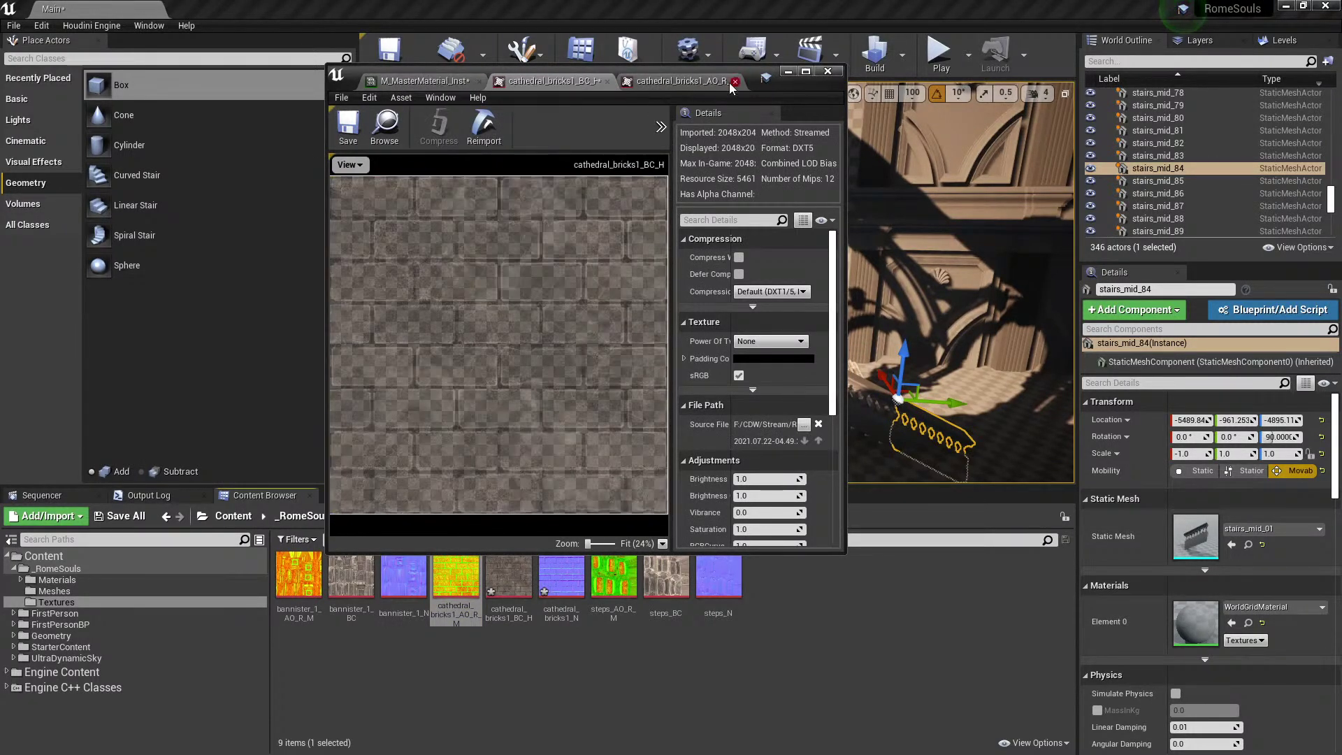
pyautogui.click(735, 82)
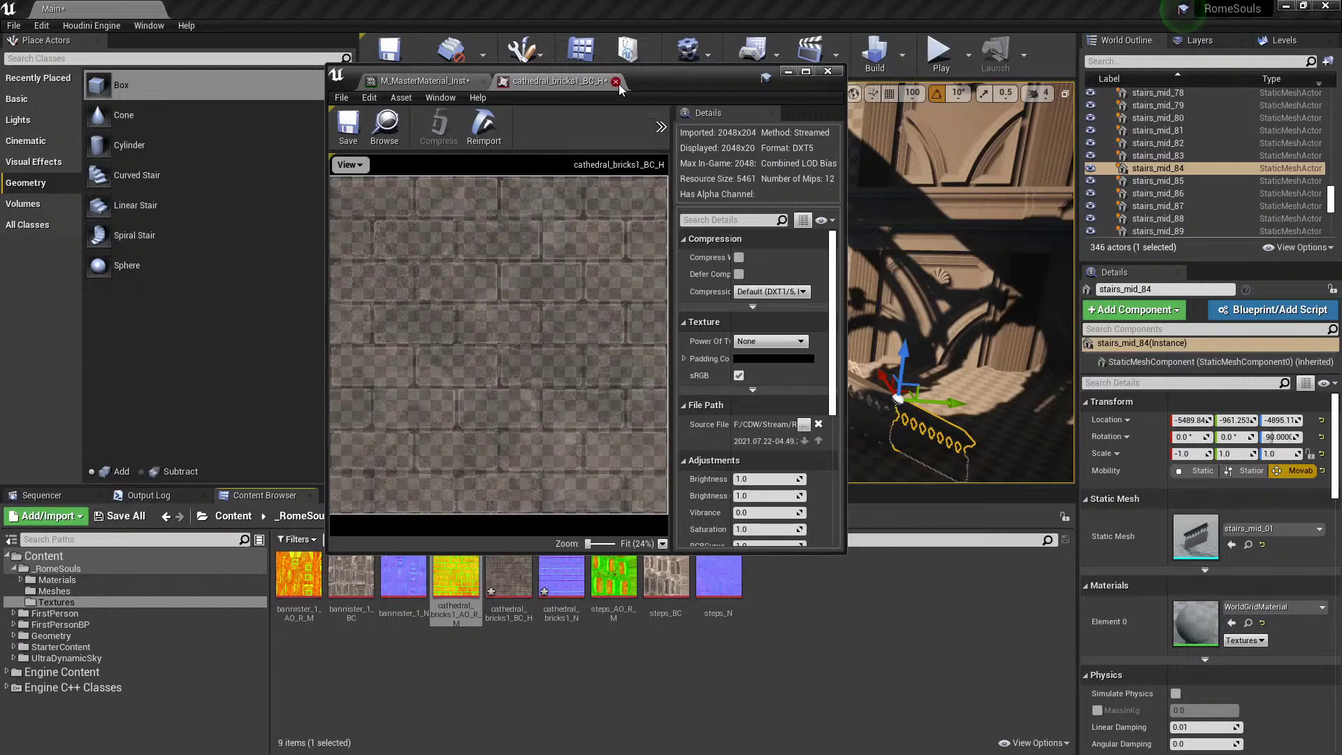
pyautogui.click(440, 82)
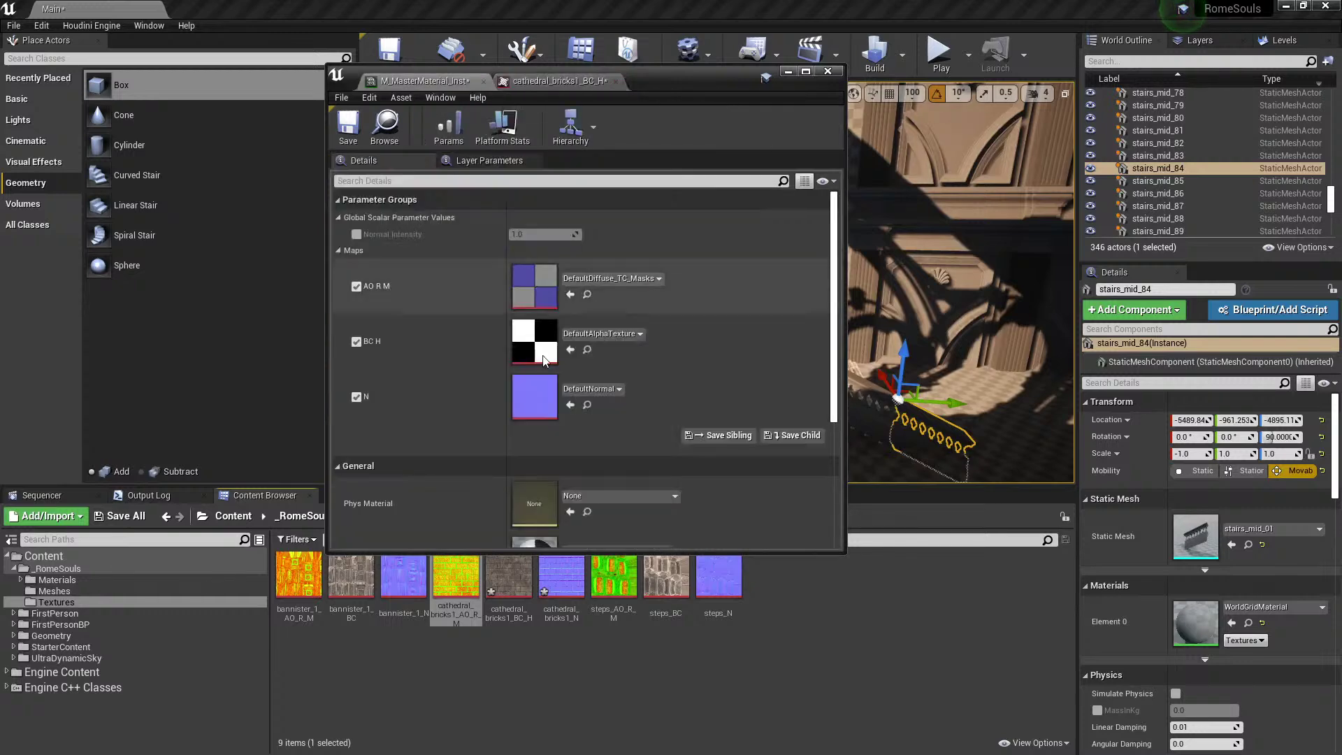
# Locate the new material instance in the Materials folder, rename it MI_bricks_01 and save it.
pyautogui.click(385, 128)
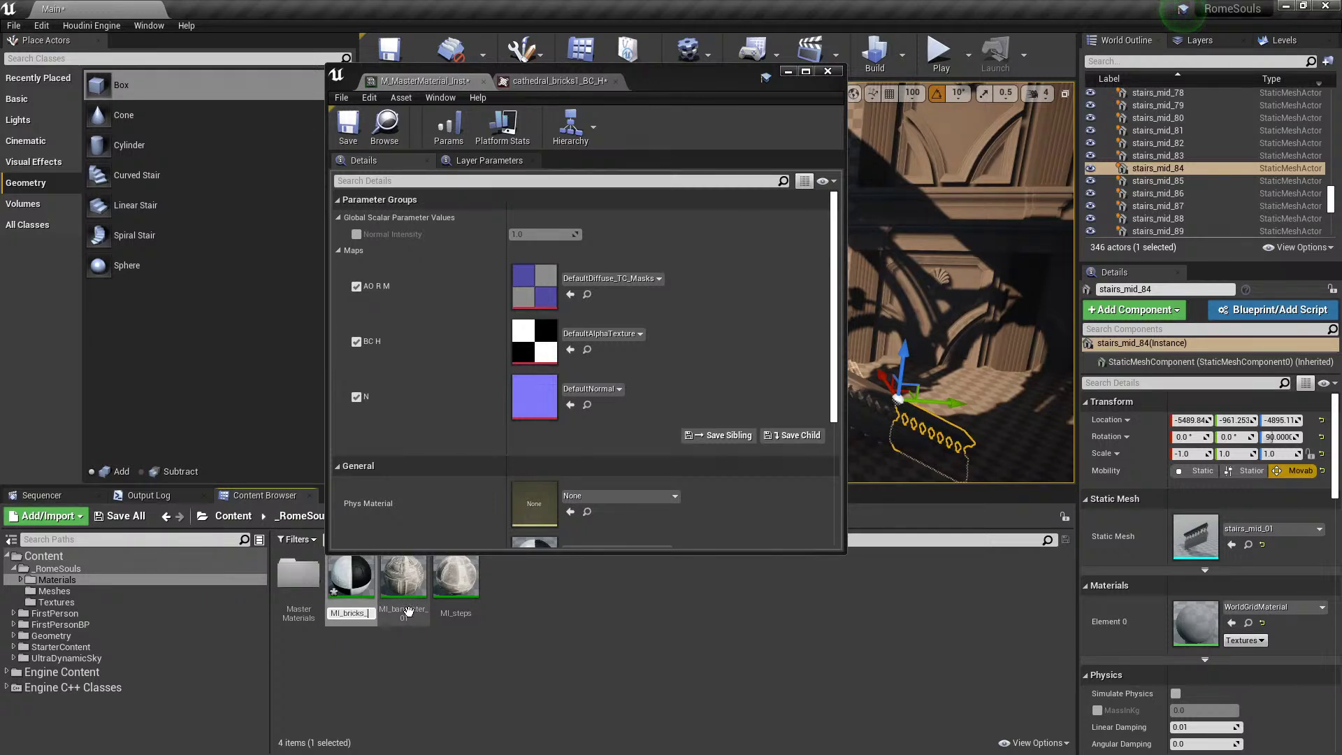
pyautogui.write('01')
pyautogui.press('Return')
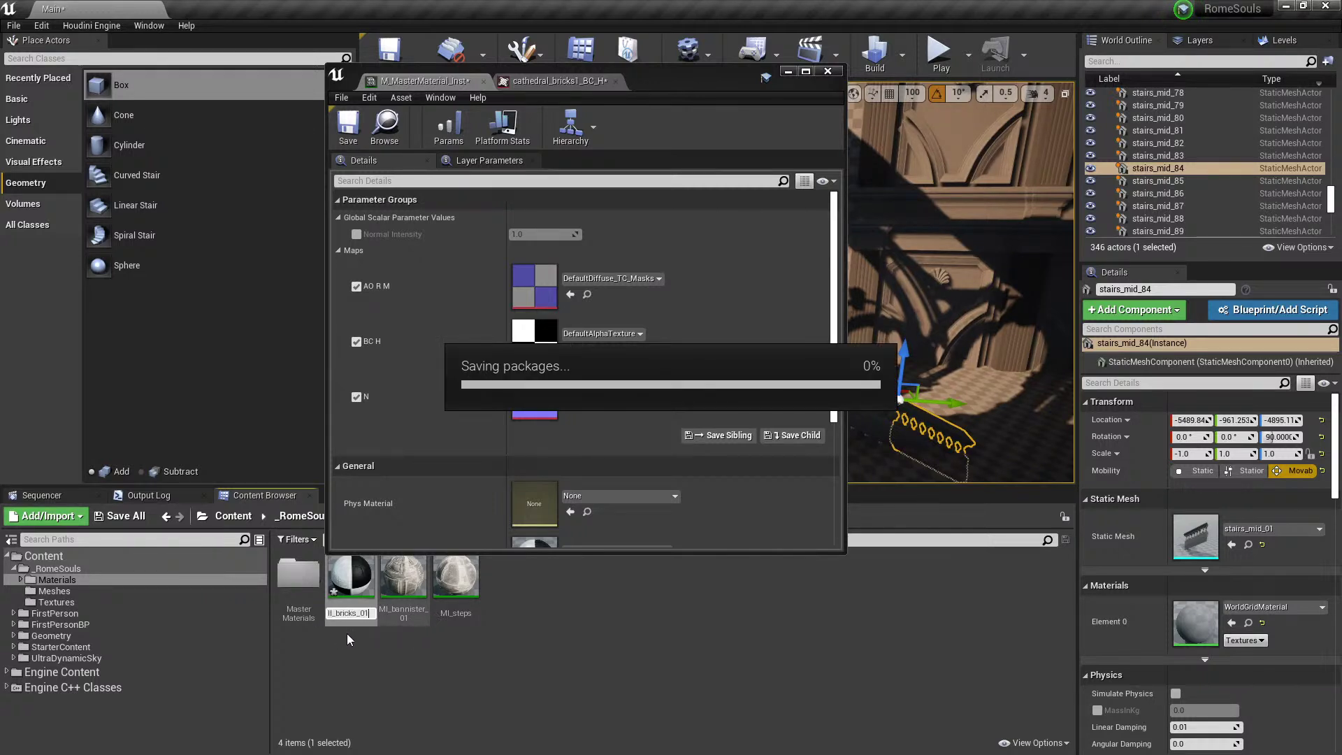
# Assign cathedral_bricks1_BC_H, cathedral_bricks1_N and cathedral_bricks1_AO_R_M to the matching maps of MI_bricks_01, then save and close the instance.
pyautogui.click(55, 602)
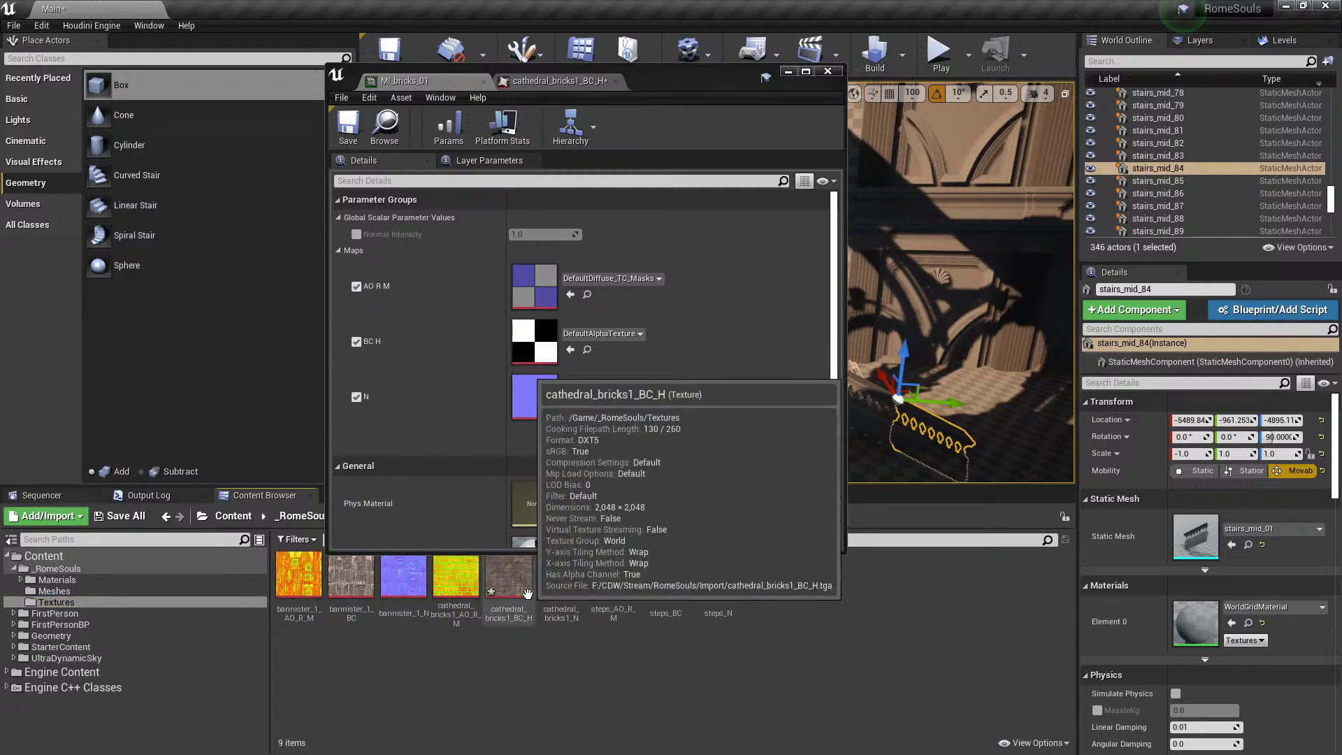
pyautogui.moveTo(509, 577); pyautogui.dragTo(535, 343)
pyautogui.moveTo(550, 578); pyautogui.dragTo(535, 396)
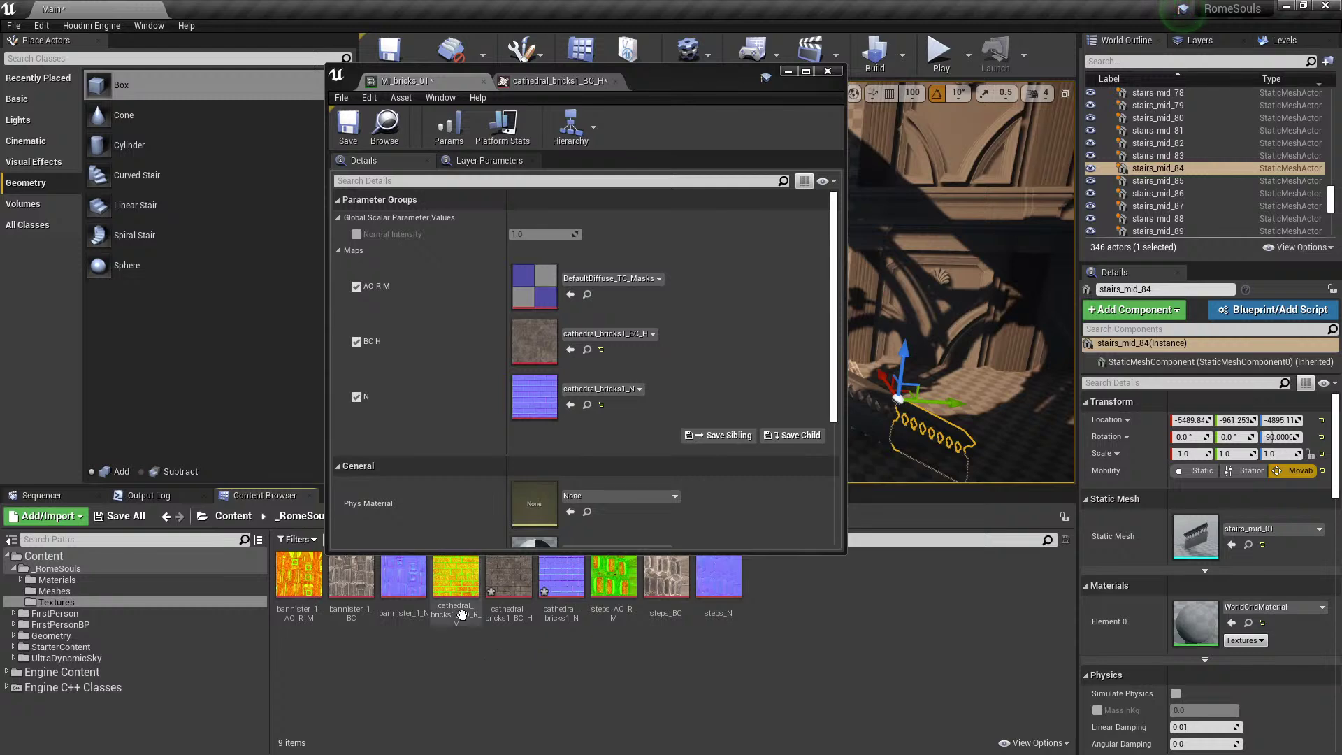
pyautogui.moveTo(462, 613); pyautogui.dragTo(535, 288)
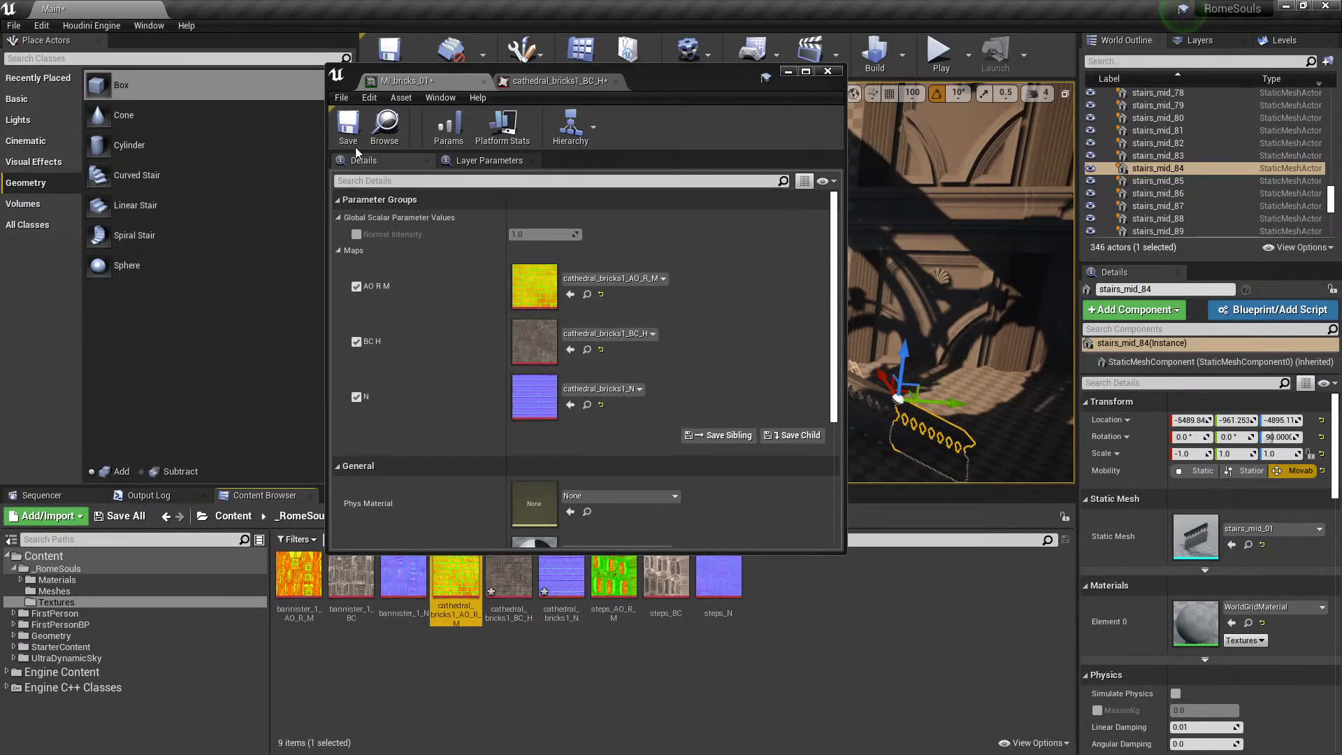
pyautogui.click(348, 126)
pyautogui.click(828, 71)
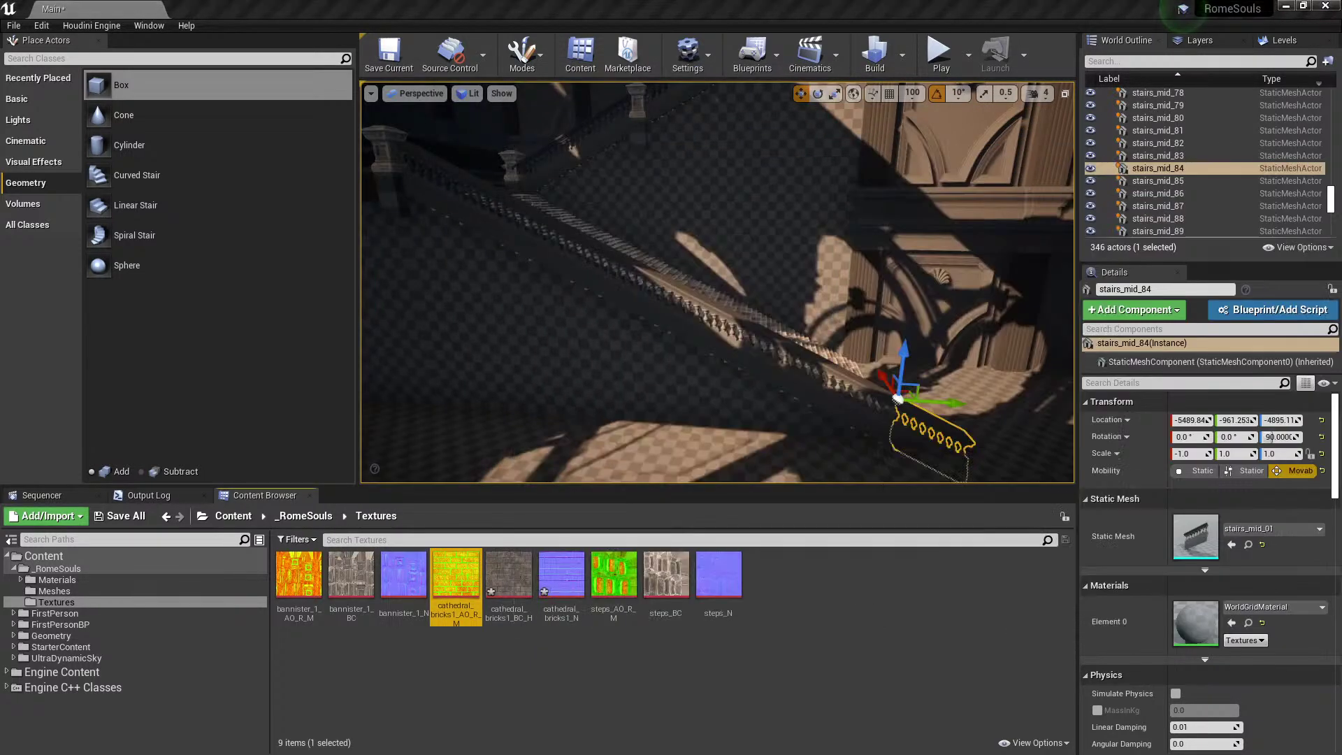
# Apply MI_bricks_01 from the Materials folder to the wall behind the staircase beside the large door.
pyautogui.click(59, 568)
pyautogui.click(57, 579)
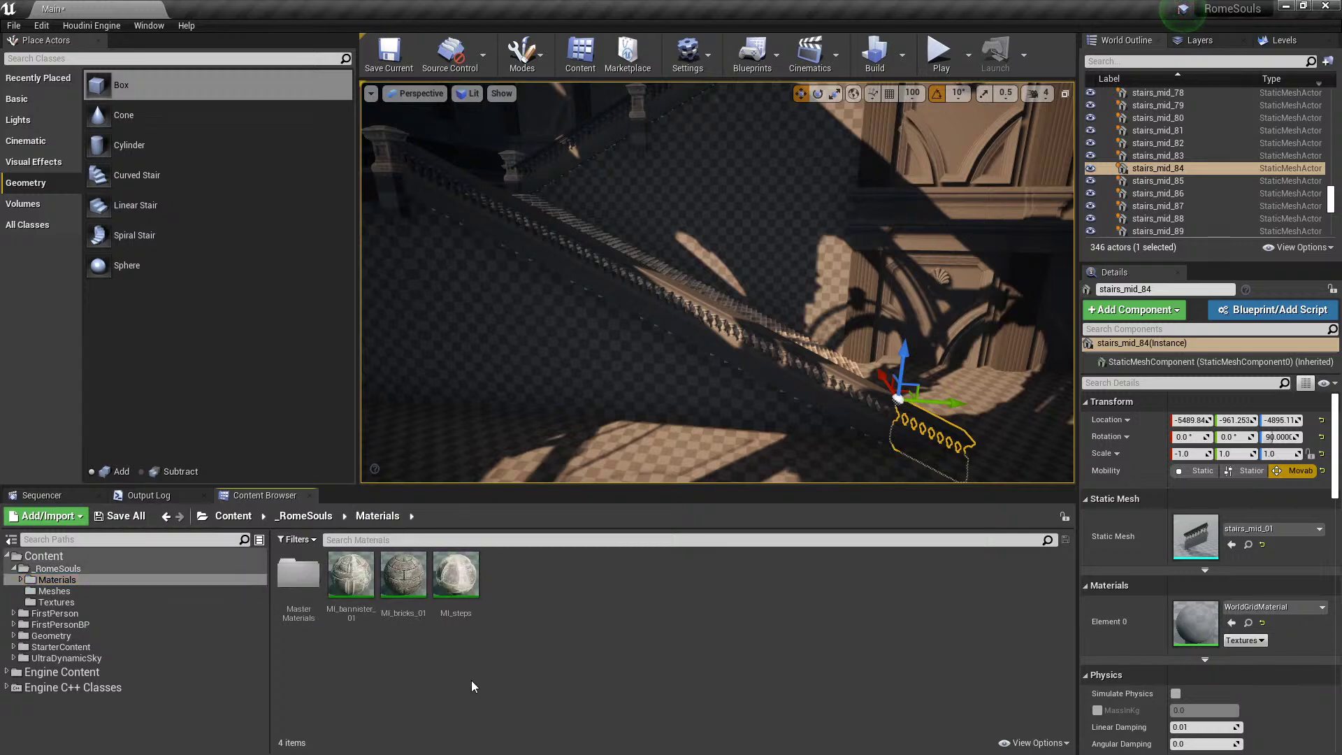
pyautogui.moveTo(404, 574); pyautogui.dragTo(818, 230)
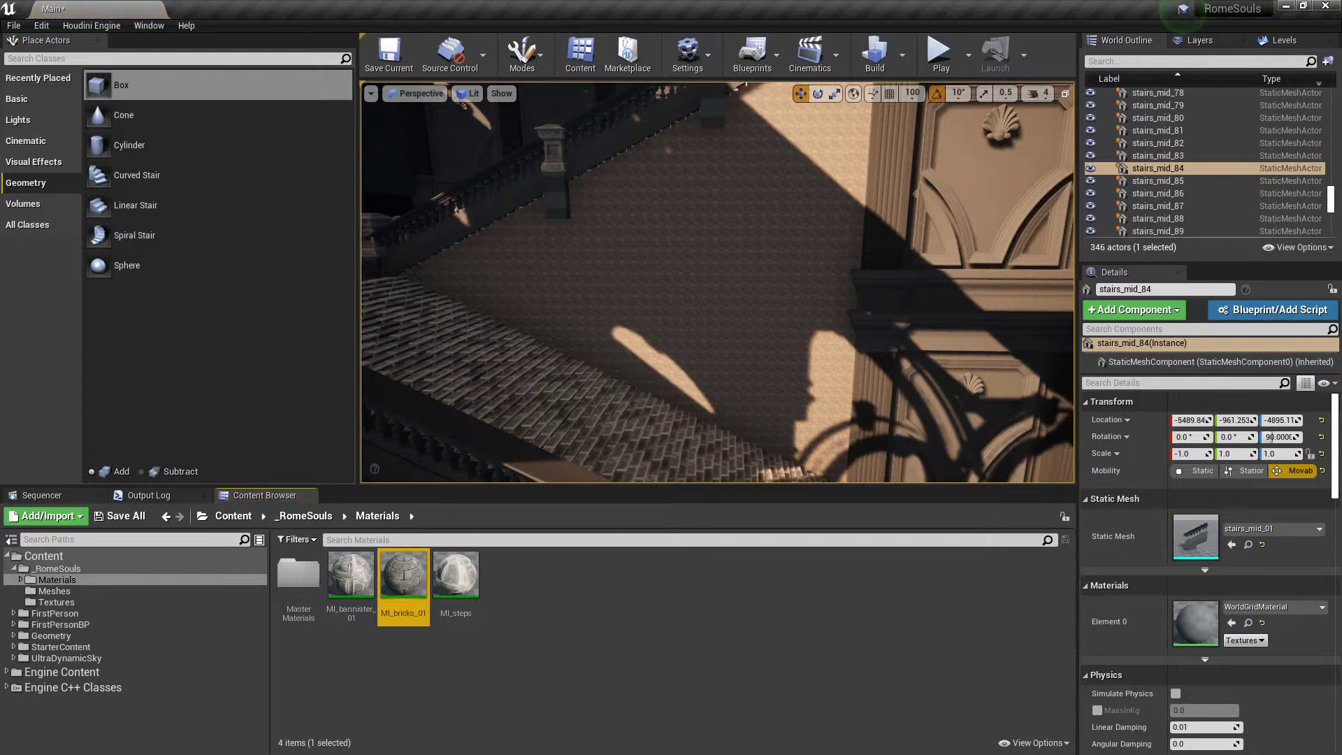
# Check the brick size on the wall and open M_MasterMaterial from the MasterMaterials folder in a maximized editor window.
pyautogui.doubleClick(300, 591)
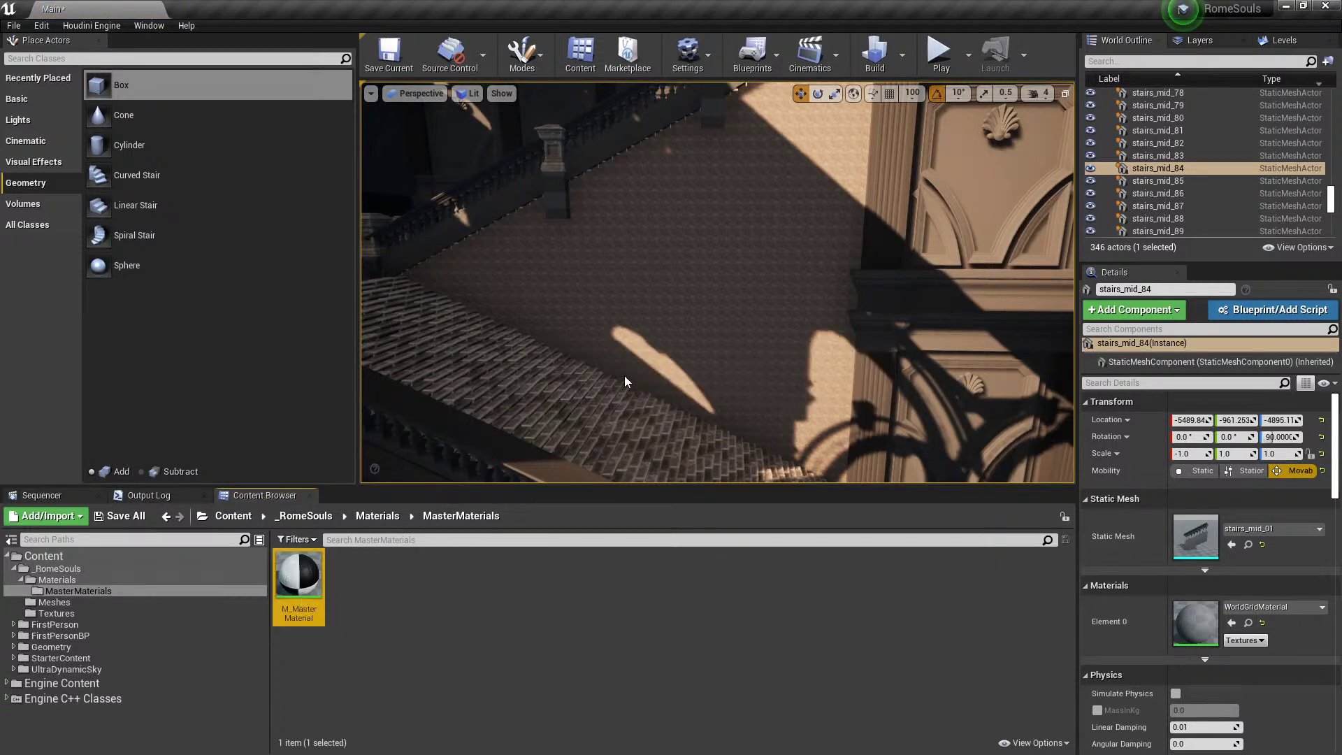
pyautogui.scroll(5, 623, 396)
pyautogui.scroll(5, 717, 282)
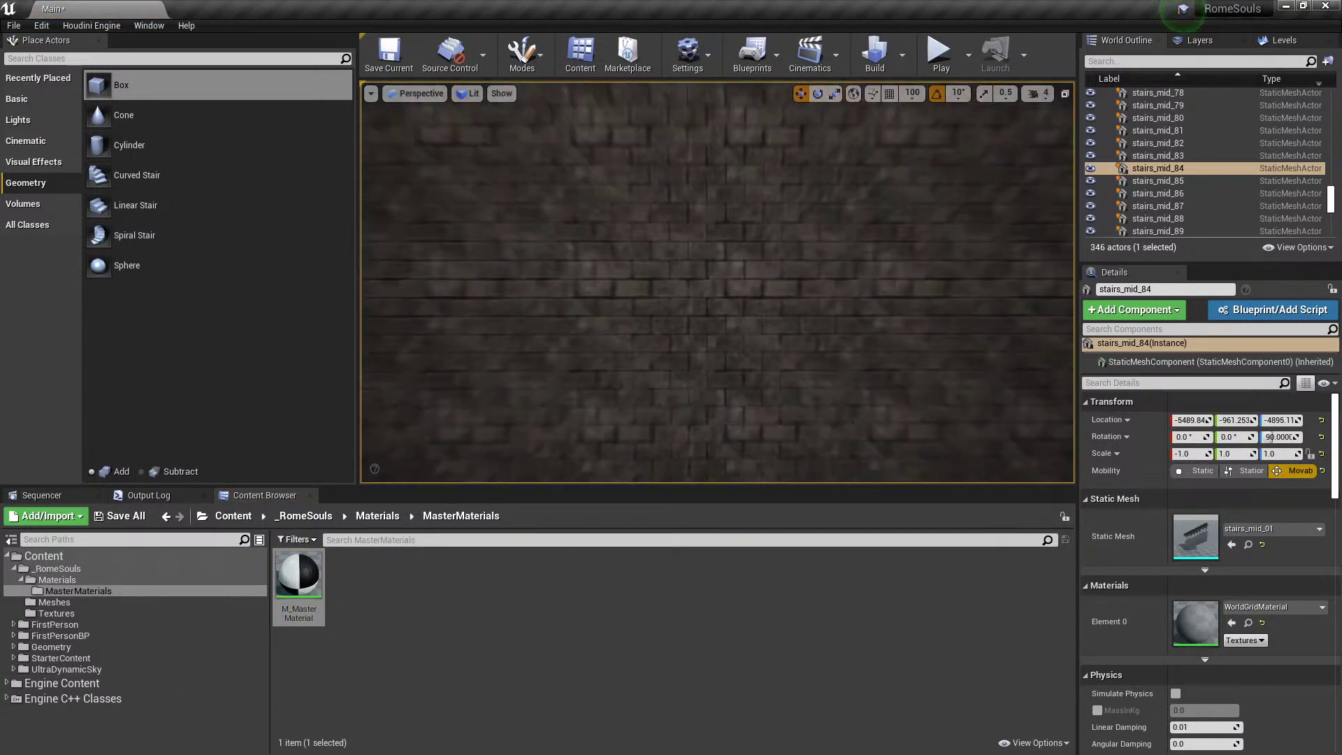
pyautogui.scroll(-8, 717, 282)
pyautogui.scroll(-2, 717, 282)
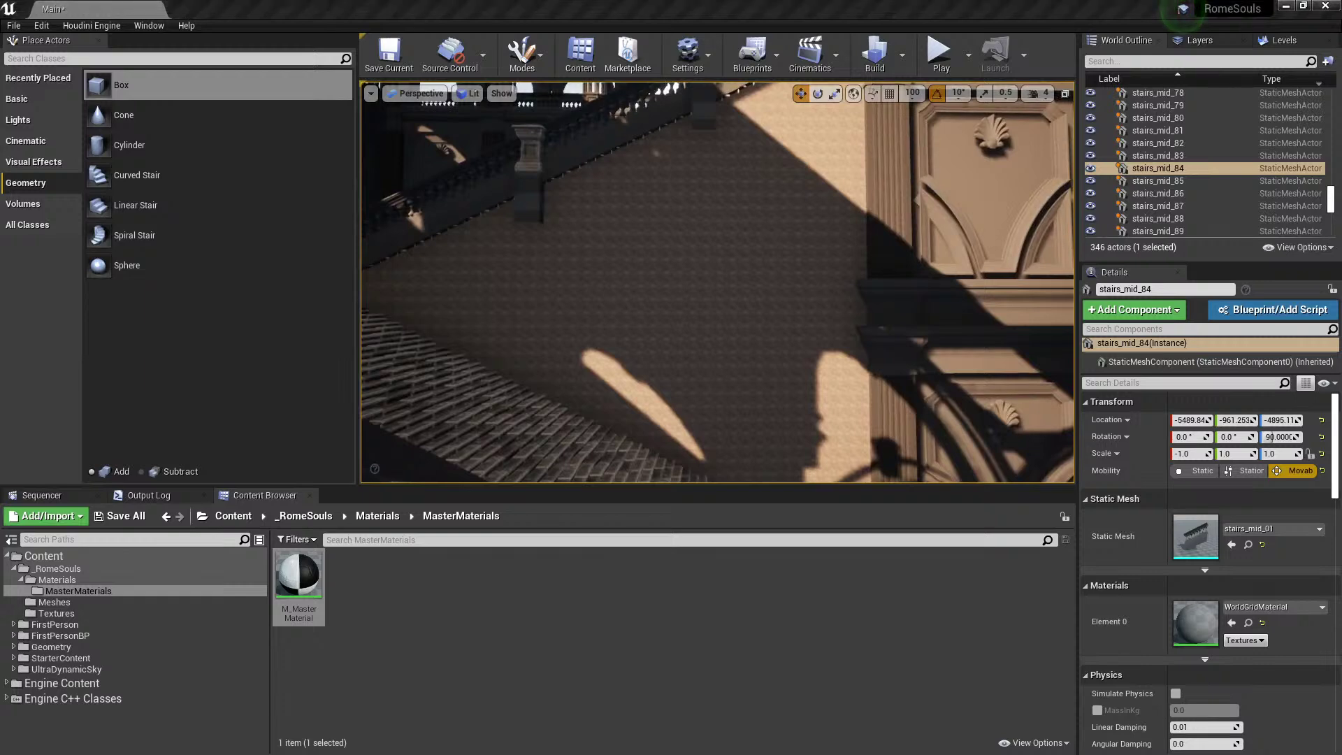
pyautogui.moveTo(1341, 208); pyautogui.dragTo(908, 165)
pyautogui.doubleClick(908, 165)
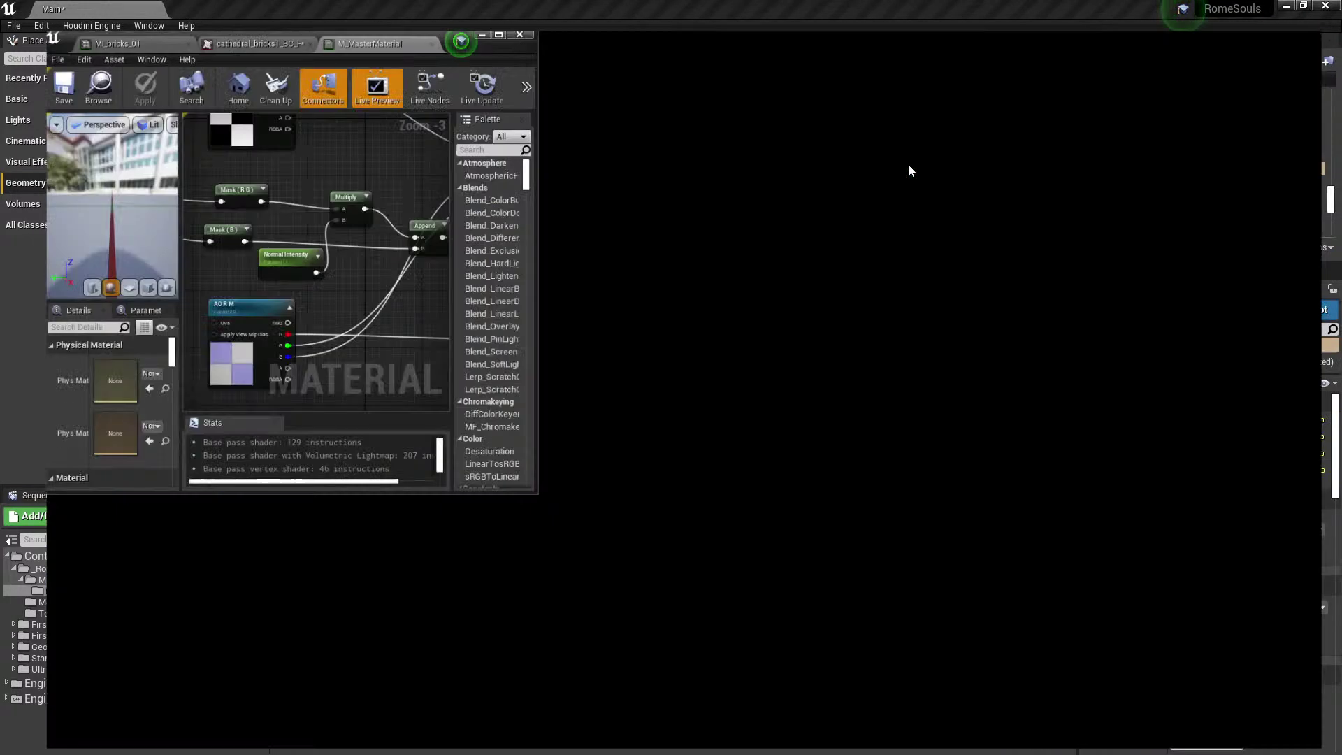
# Add a TexCoord node and a Divide node before the BC H texture, and connect TexCoord to Divide's A input.
pyautogui.moveTo(433, 258); pyautogui.dragTo(671, 311, button='right')
pyautogui.scroll(-2, 618, 307)
pyautogui.moveTo(552, 249); pyautogui.dragTo(636, 313, button='right')
pyautogui.scroll(2, 636, 312)
pyautogui.moveTo(564, 259); pyautogui.dragTo(634, 276, button='right')
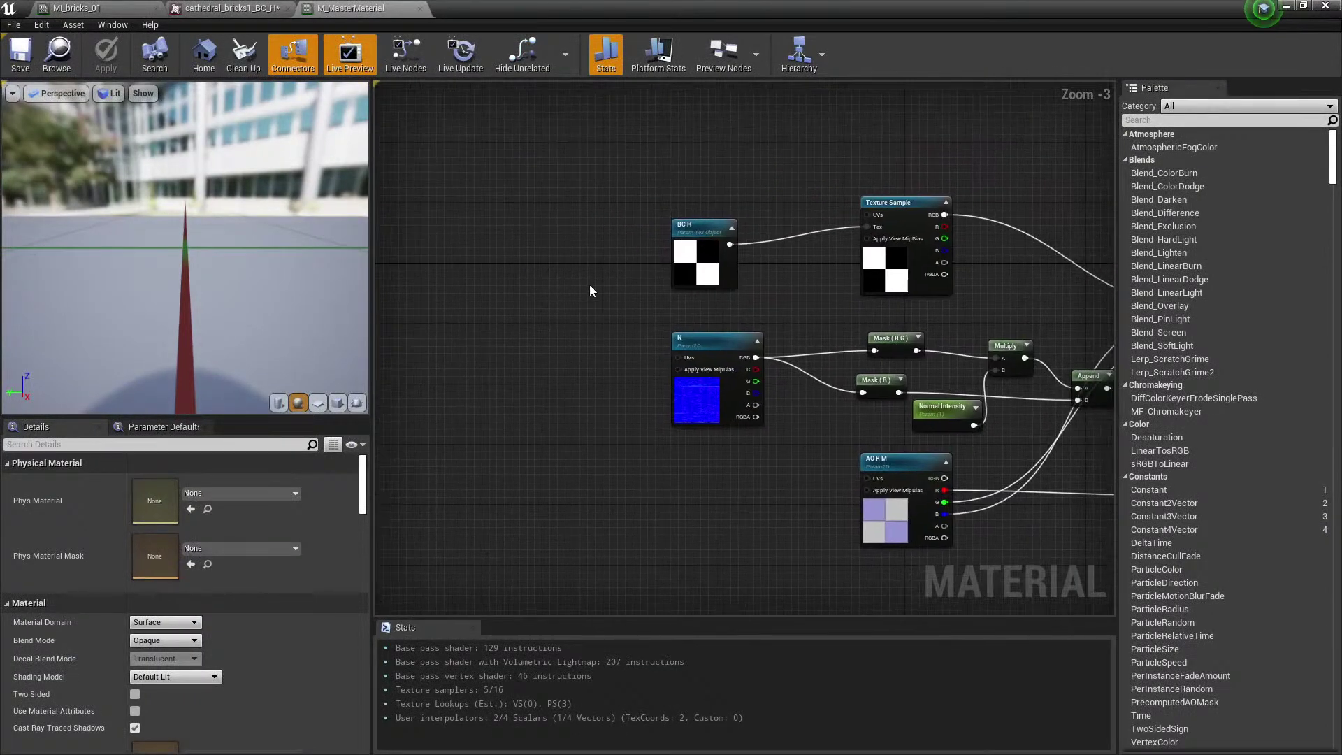
pyautogui.press('u')
pyautogui.click(522, 264)
pyautogui.moveTo(493, 273); pyautogui.dragTo(538, 272, button='right')
pyautogui.moveTo(538, 267); pyautogui.dragTo(487, 269)
pyautogui.press('d')
pyautogui.click(590, 266)
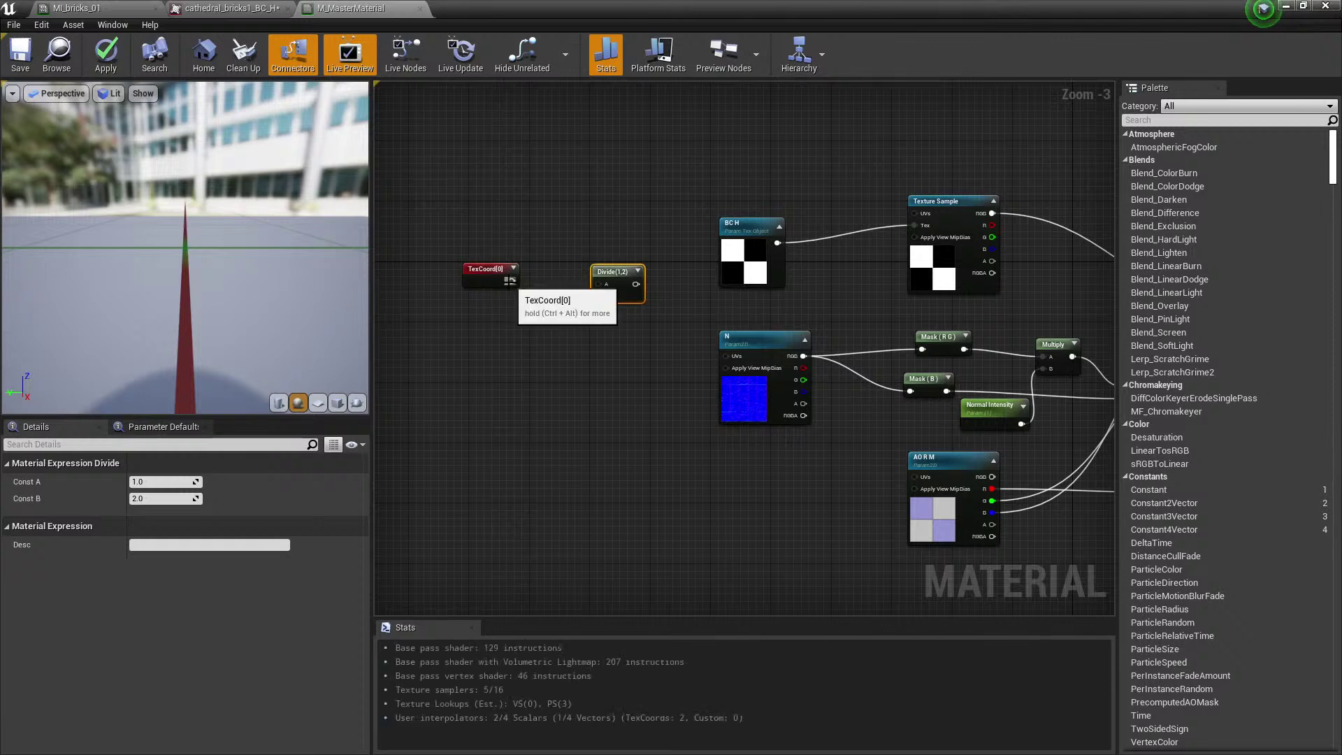
pyautogui.moveTo(592, 292); pyautogui.dragTo(598, 285)
# Add a scalar parameter named UV Scale with default value 1 and connect it to Divide's B input.
pyautogui.press('s')
pyautogui.click(564, 302)
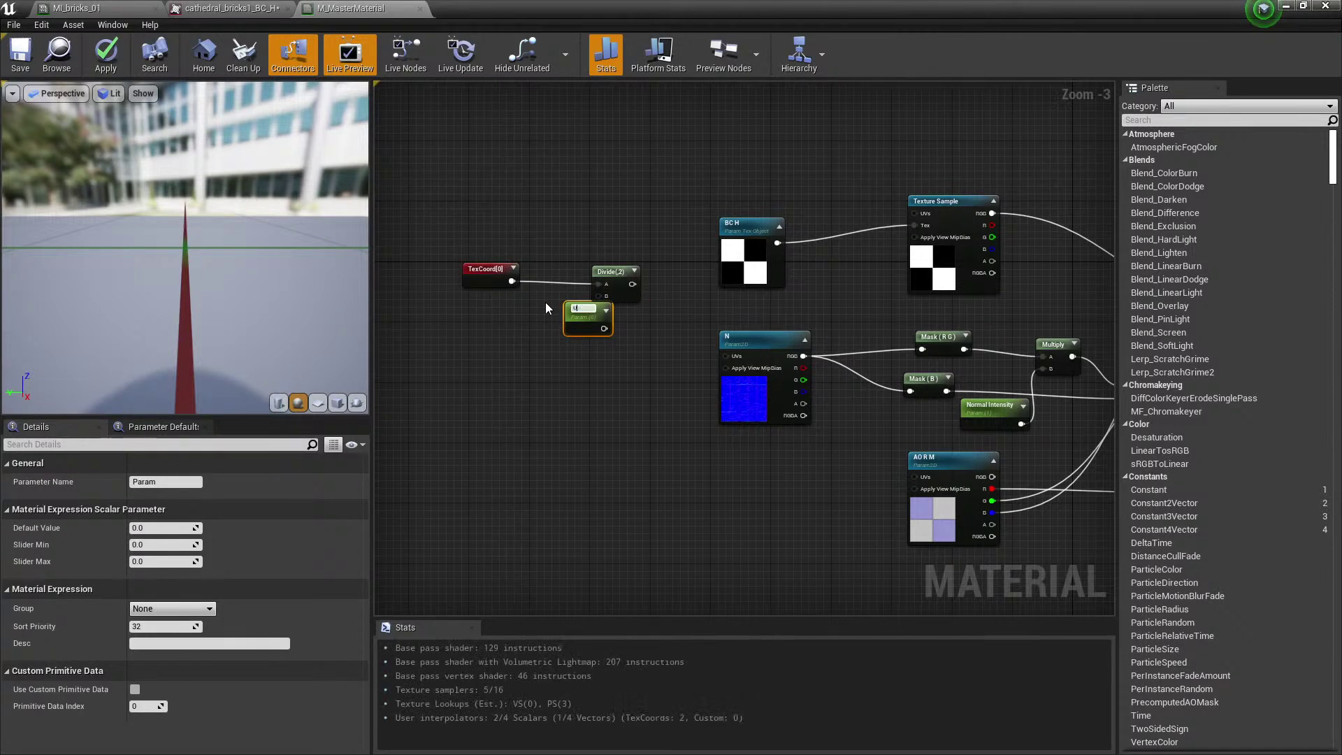
pyautogui.write('UV Scale')
pyautogui.press('Return')
pyautogui.scroll(2, 592, 327)
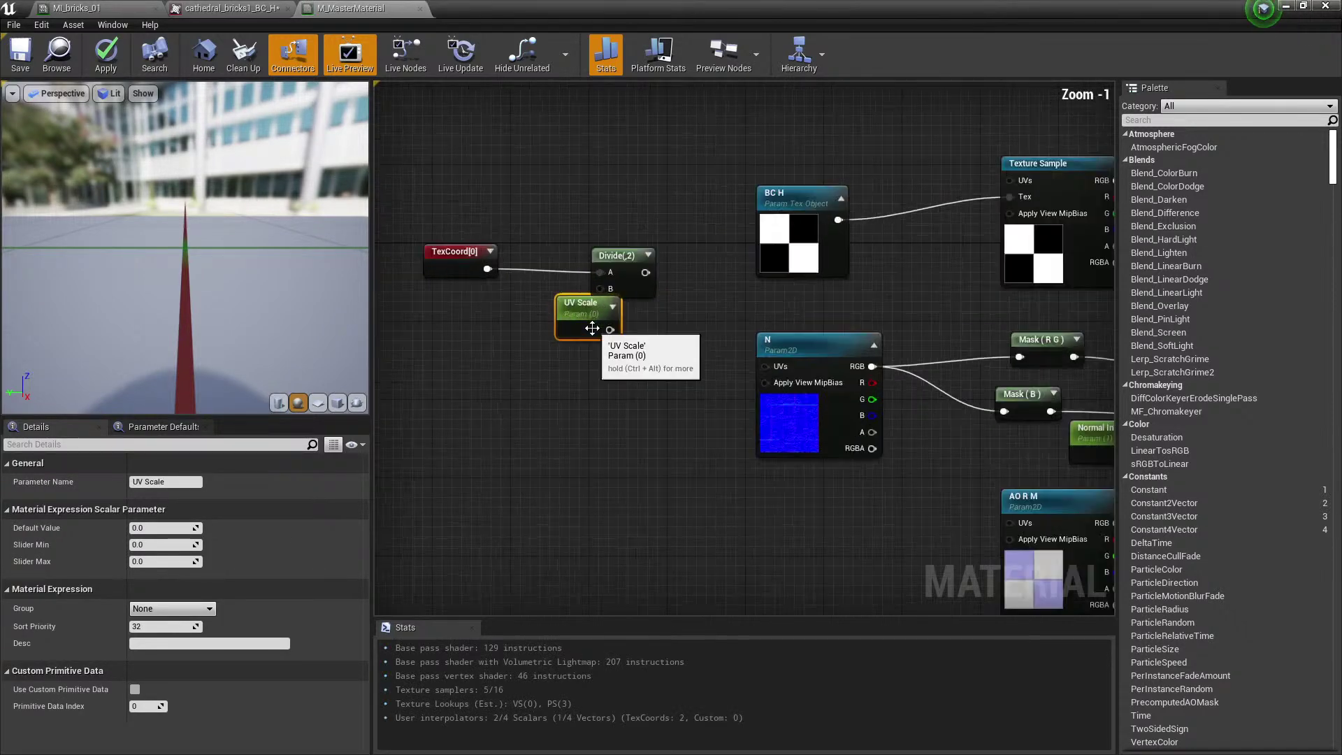
pyautogui.moveTo(592, 326); pyautogui.dragTo(606, 289)
pyautogui.click(180, 529)
pyautogui.write('1')
pyautogui.click(490, 396)
# Connect the Divide output to the UVs of the Texture Sample, N and AO R M nodes, and save M_MasterMaterial.
pyautogui.scroll(-1, 690, 315)
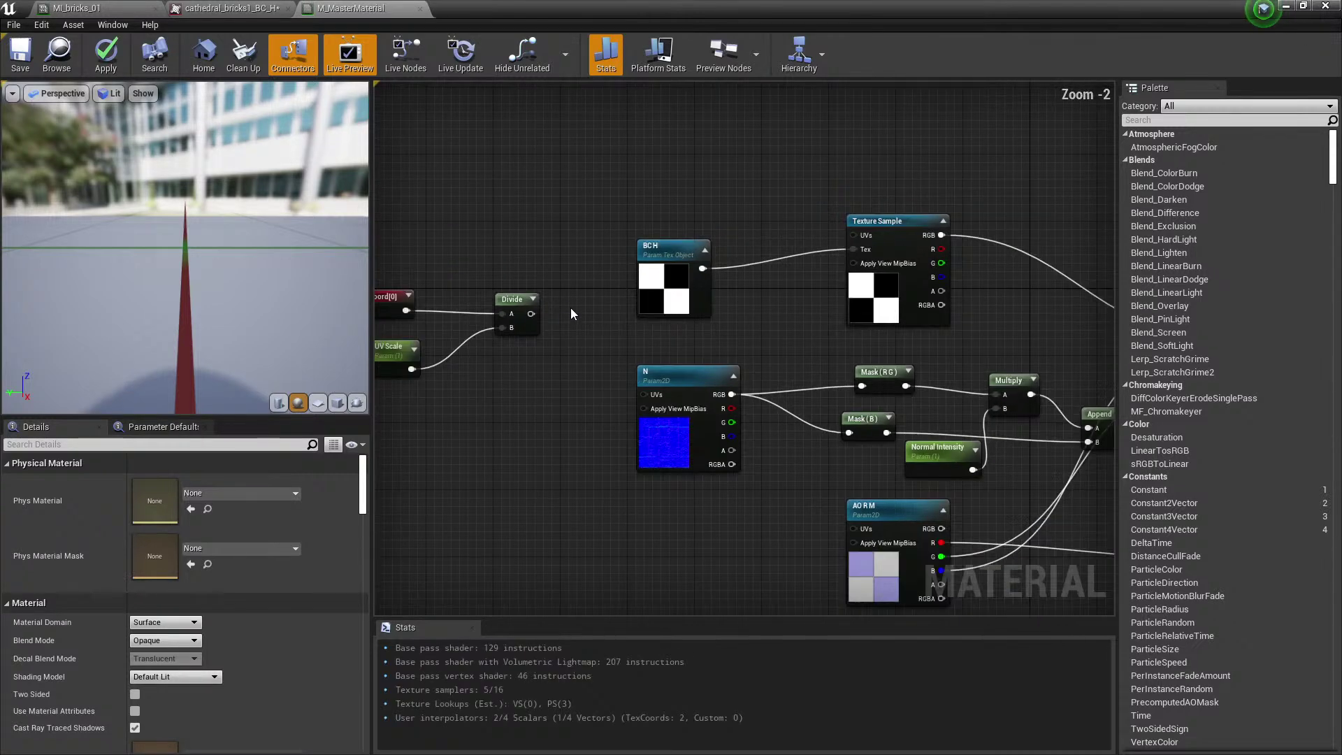
pyautogui.moveTo(531, 314); pyautogui.dragTo(857, 239)
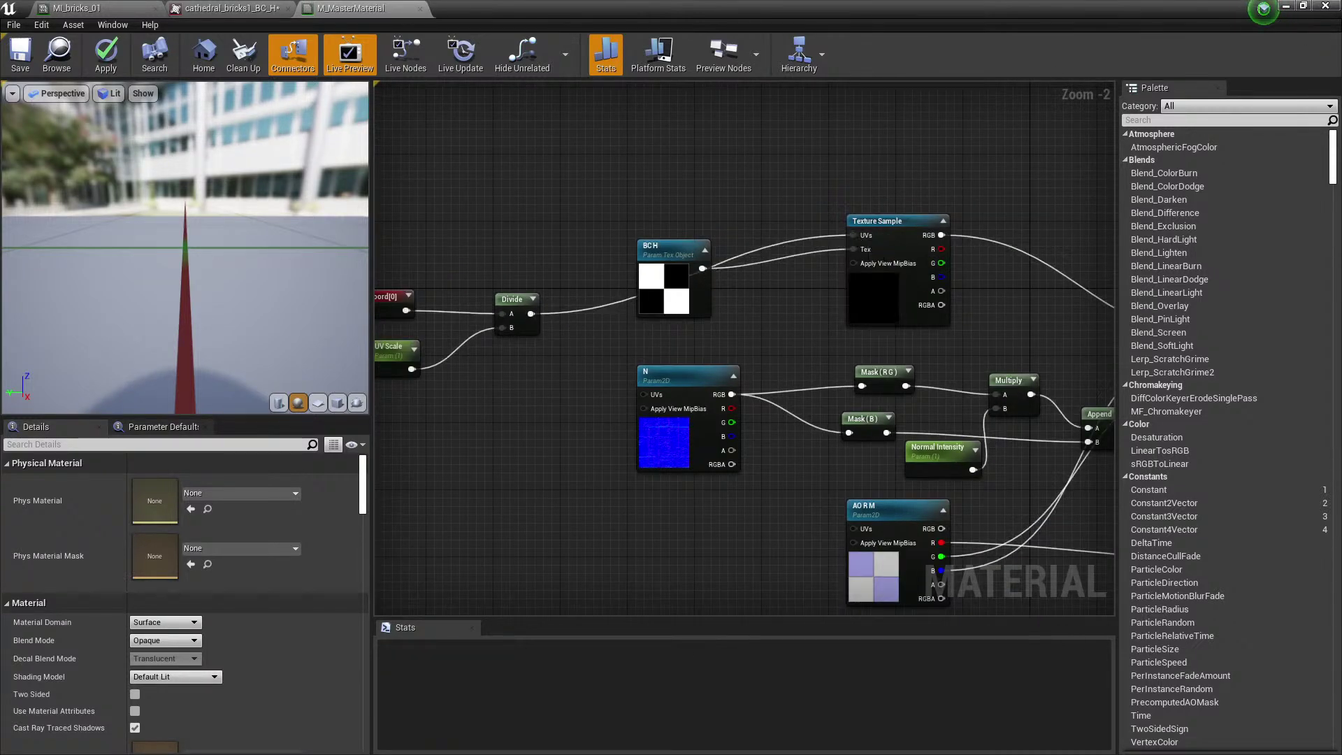
pyautogui.moveTo(615, 350); pyautogui.dragTo(664, 316, button='right')
pyautogui.moveTo(580, 281); pyautogui.dragTo(699, 340)
pyautogui.moveTo(901, 498); pyautogui.dragTo(901, 498)
pyautogui.moveTo(735, 393); pyautogui.dragTo(662, 405, button='right')
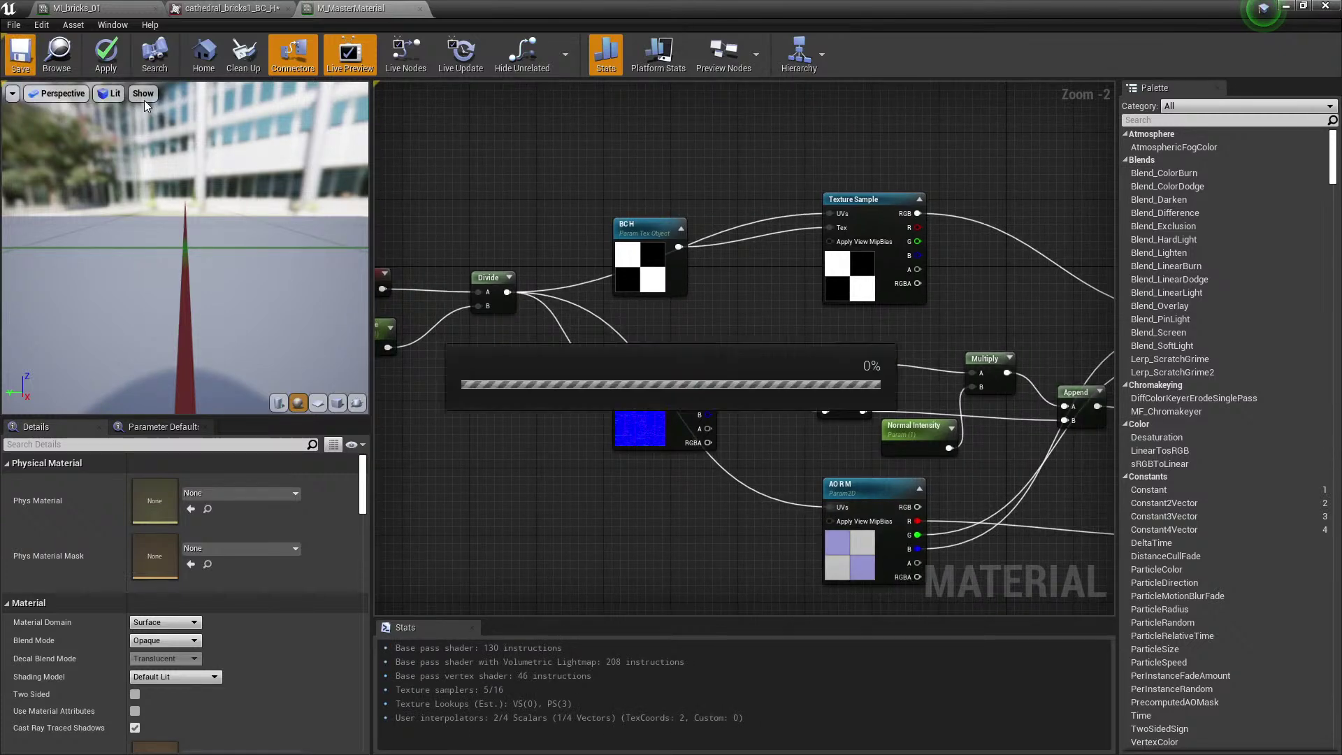
# Close the cathedral_bricks1_BC_H editor and enable the UV Scale override in MI_bricks_01, keeping its window clear of the wall.
pyautogui.moveTo(488, 8); pyautogui.dragTo(666, 150)
pyautogui.click(645, 164)
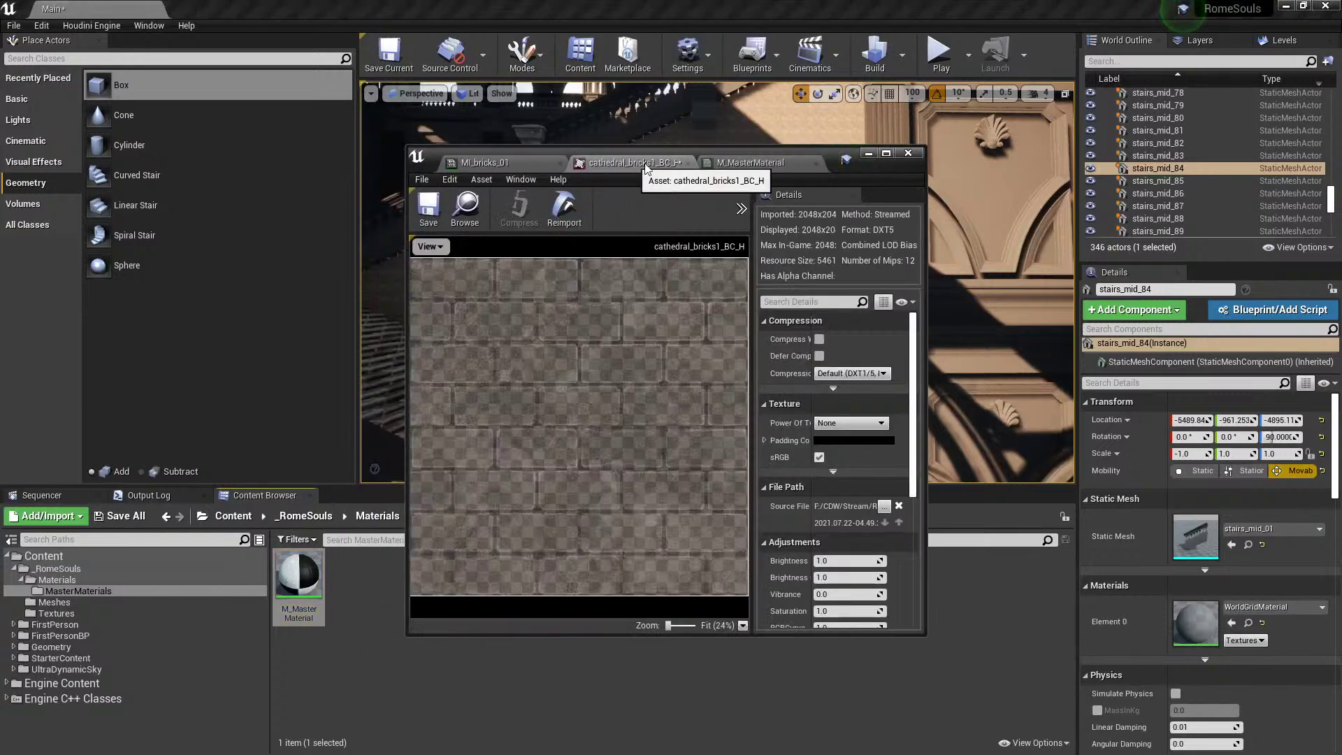
pyautogui.click(689, 164)
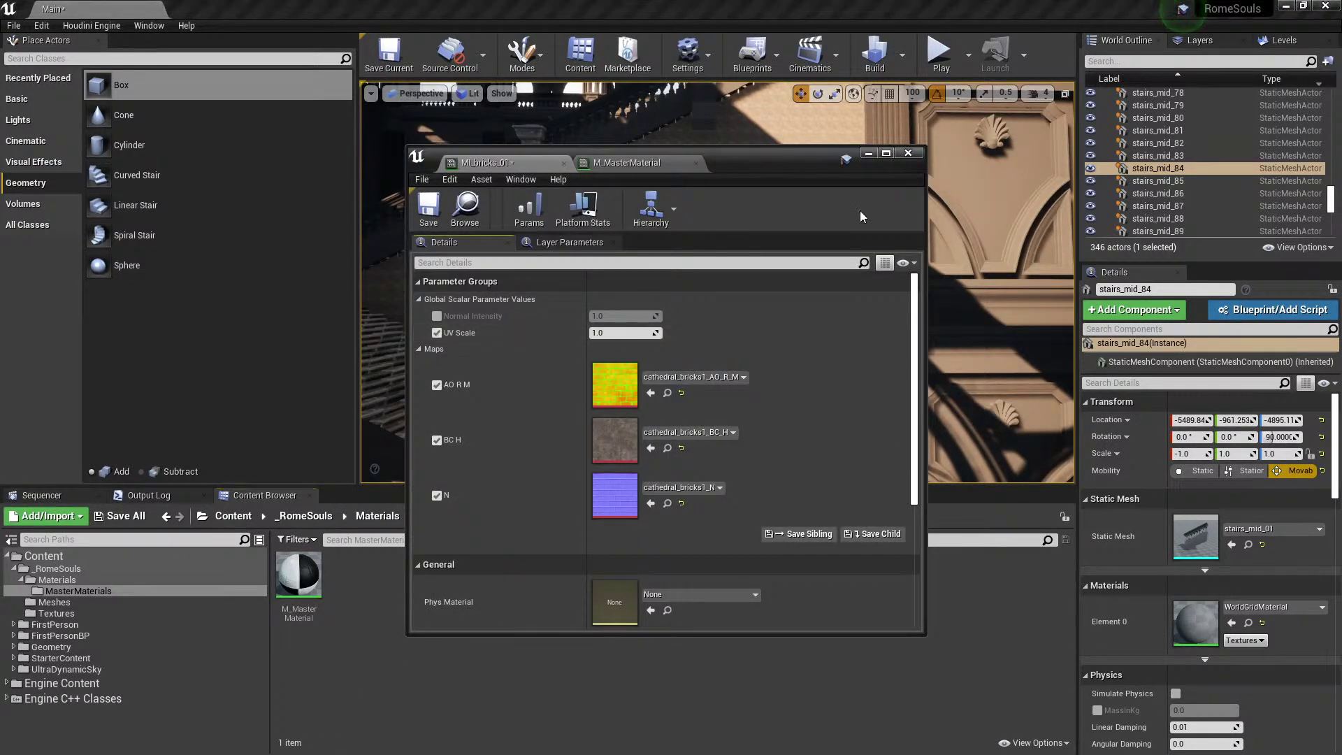
pyautogui.moveTo(825, 157); pyautogui.dragTo(1287, 99)
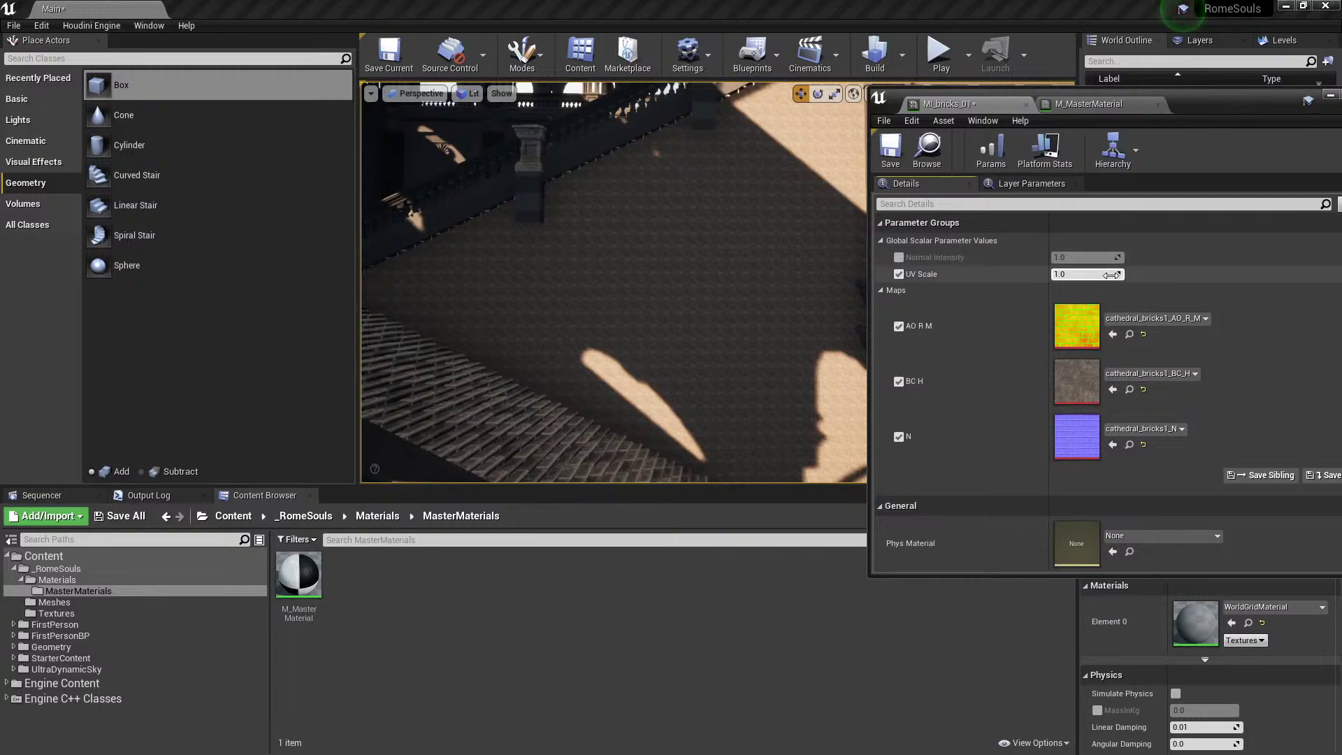
# Increase the UV Scale of MI_bricks_01 to about 12.33, checking the brick size on the wall.
pyautogui.moveTo(1088, 274); pyautogui.dragTo(1132, 274)
pyautogui.press('s')
pyautogui.moveTo(695, 296)
pyautogui.mouseDown(button='right')
pyautogui.moveTo(698, 269)
pyautogui.moveTo(697, 283)
pyautogui.mouseUp(button='right')
pyautogui.press('w')
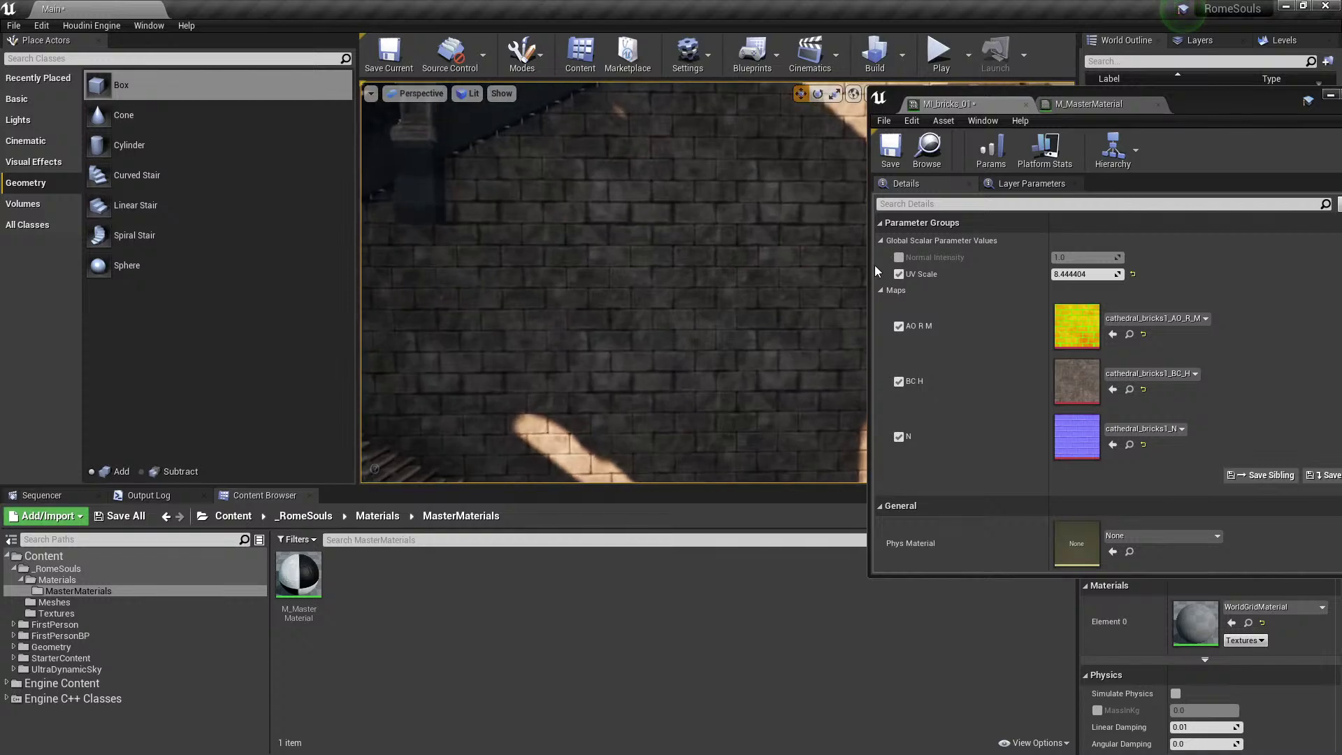
pyautogui.moveTo(1081, 275); pyautogui.dragTo(1111, 275)
pyautogui.press('s')
pyautogui.moveTo(699, 283); pyautogui.dragTo(703, 266, button='right')
pyautogui.moveTo(419, 419); pyautogui.dragTo(392, 426, button='right')
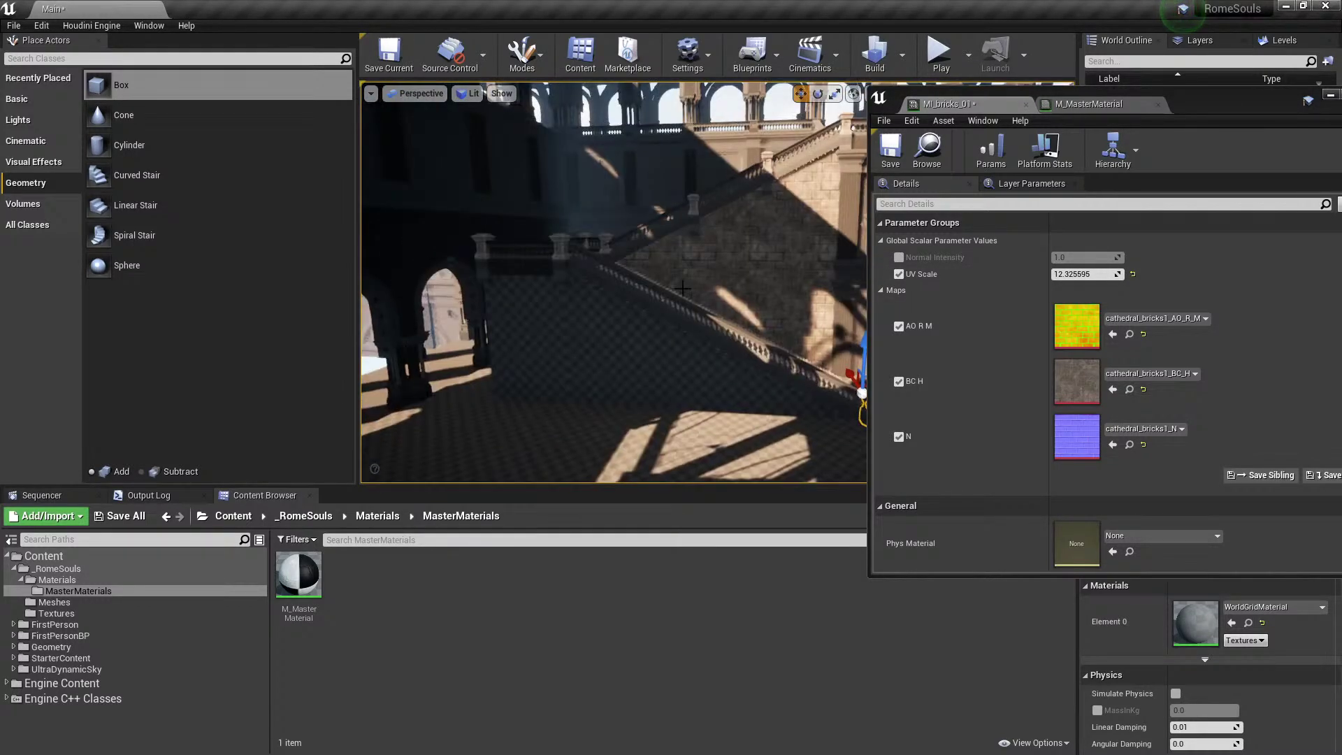
# Select the triangular Box Brush3 wall, put the instance editor away and locate the brush's material in the Content Browser.
pyautogui.moveTo(1213, 86)
pyautogui.mouseDown()
pyautogui.moveTo(1215, 115)
pyautogui.moveTo(1341, 98)
pyautogui.mouseUp()
pyautogui.click(804, 290)
pyautogui.moveTo(804, 290); pyautogui.dragTo(817, 290, button='right')
pyautogui.press('w')
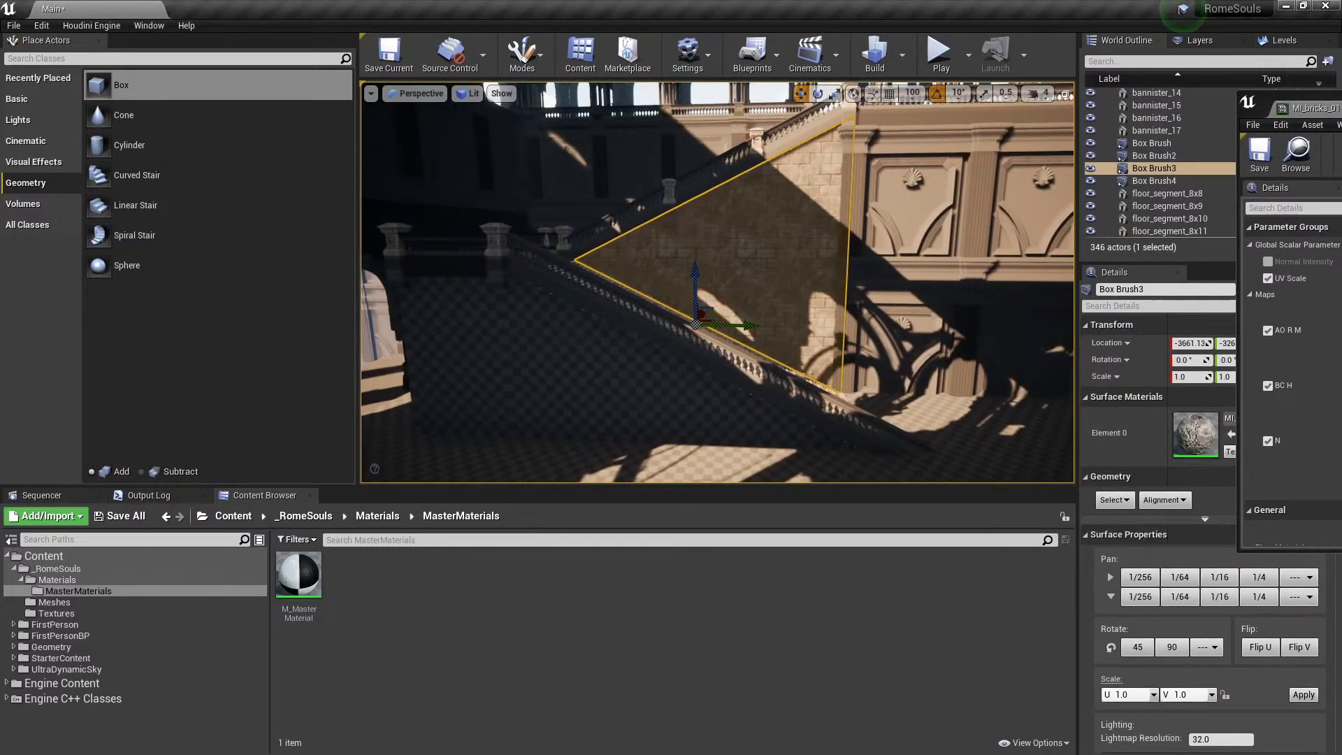
pyautogui.click(1341, 102)
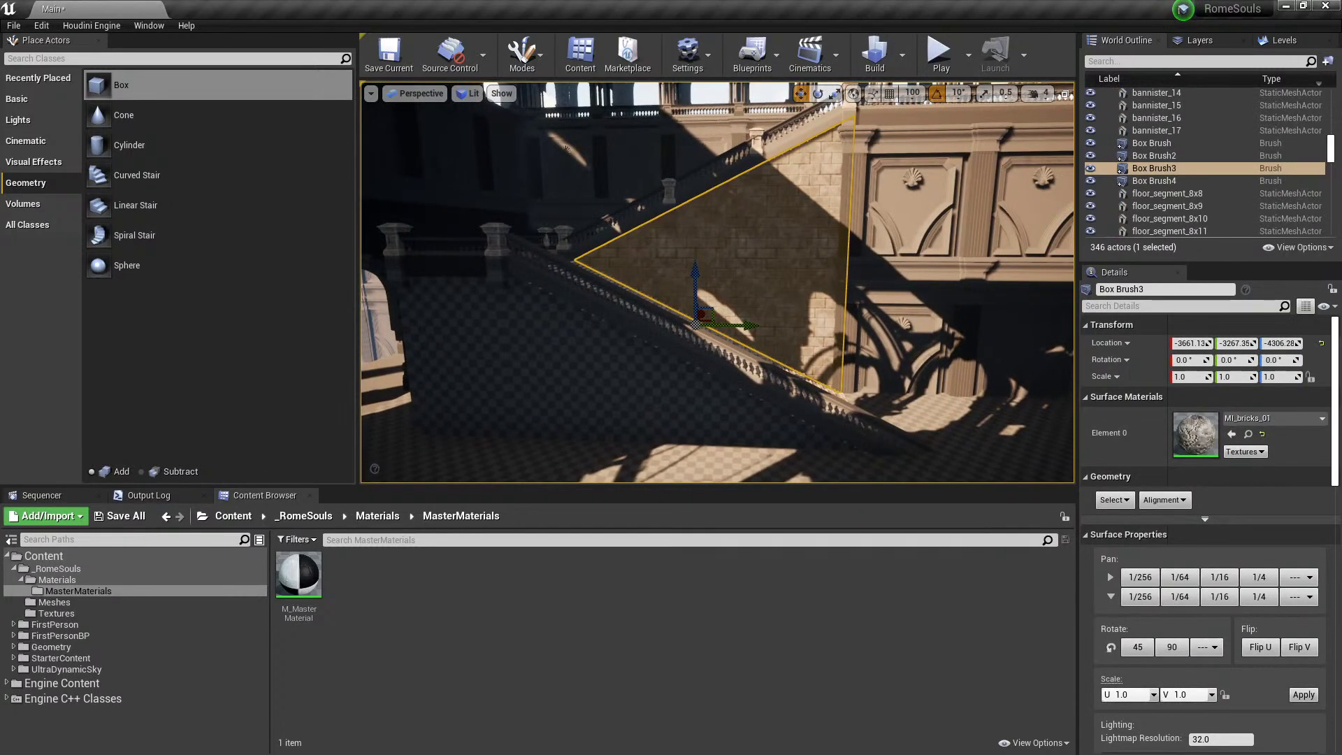
pyautogui.click(1248, 434)
# Apply MI_bricks_01 to the checkered walls beneath the lower staircase and its landing.
pyautogui.moveTo(404, 574); pyautogui.dragTo(540, 402)
pyautogui.moveTo(540, 402); pyautogui.dragTo(514, 402, button='right')
pyautogui.press('w')
pyautogui.moveTo(411, 577); pyautogui.dragTo(551, 401)
pyautogui.press('w')
pyautogui.moveTo(552, 401)
pyautogui.mouseDown(button='right')
pyautogui.moveTo(517, 401)
pyautogui.moveTo(559, 408)
pyautogui.moveTo(527, 399)
pyautogui.moveTo(508, 531)
pyautogui.mouseUp(button='right')
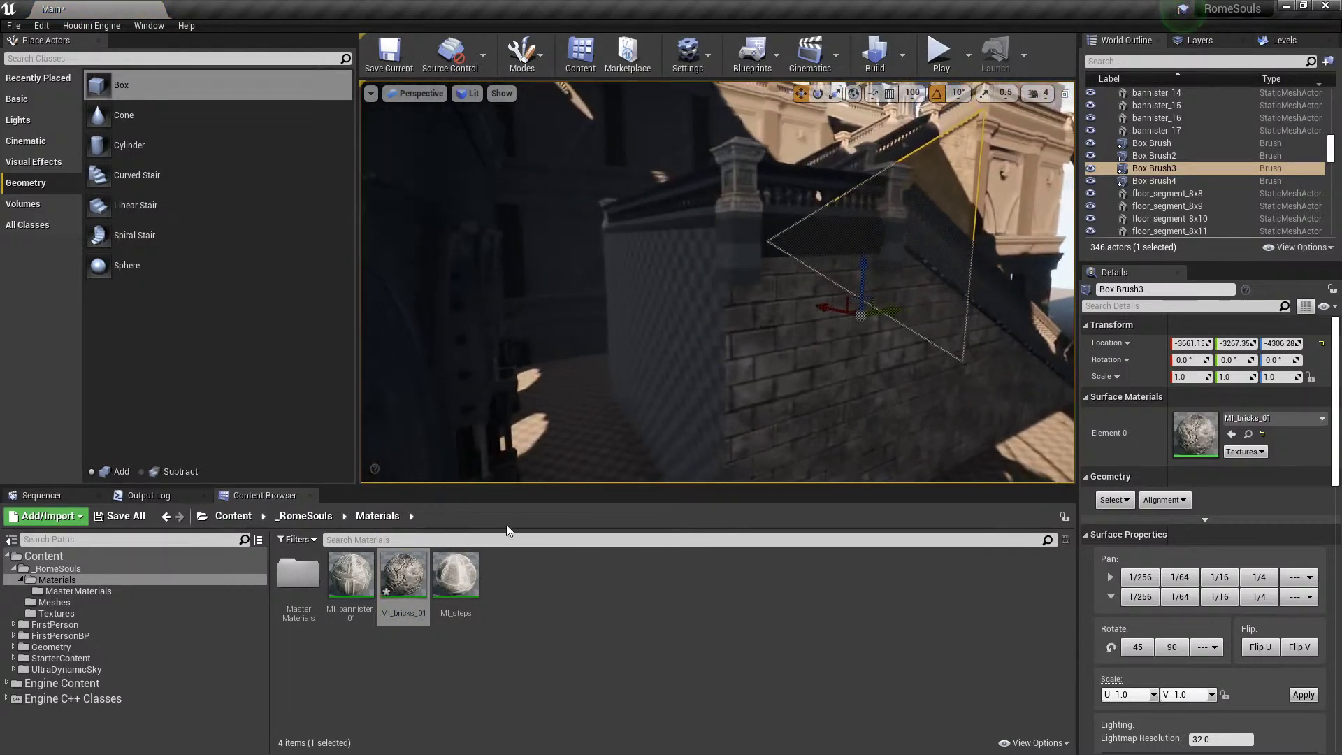
# Apply MI_bricks_01 to the remaining checkered wall faces around the sides and back of the staircase landing.
pyautogui.moveTo(500, 481); pyautogui.dragTo(533, 553, button='right')
pyautogui.moveTo(413, 578); pyautogui.dragTo(942, 401)
pyautogui.moveTo(942, 401); pyautogui.dragTo(957, 424, button='right')
pyautogui.press('w')
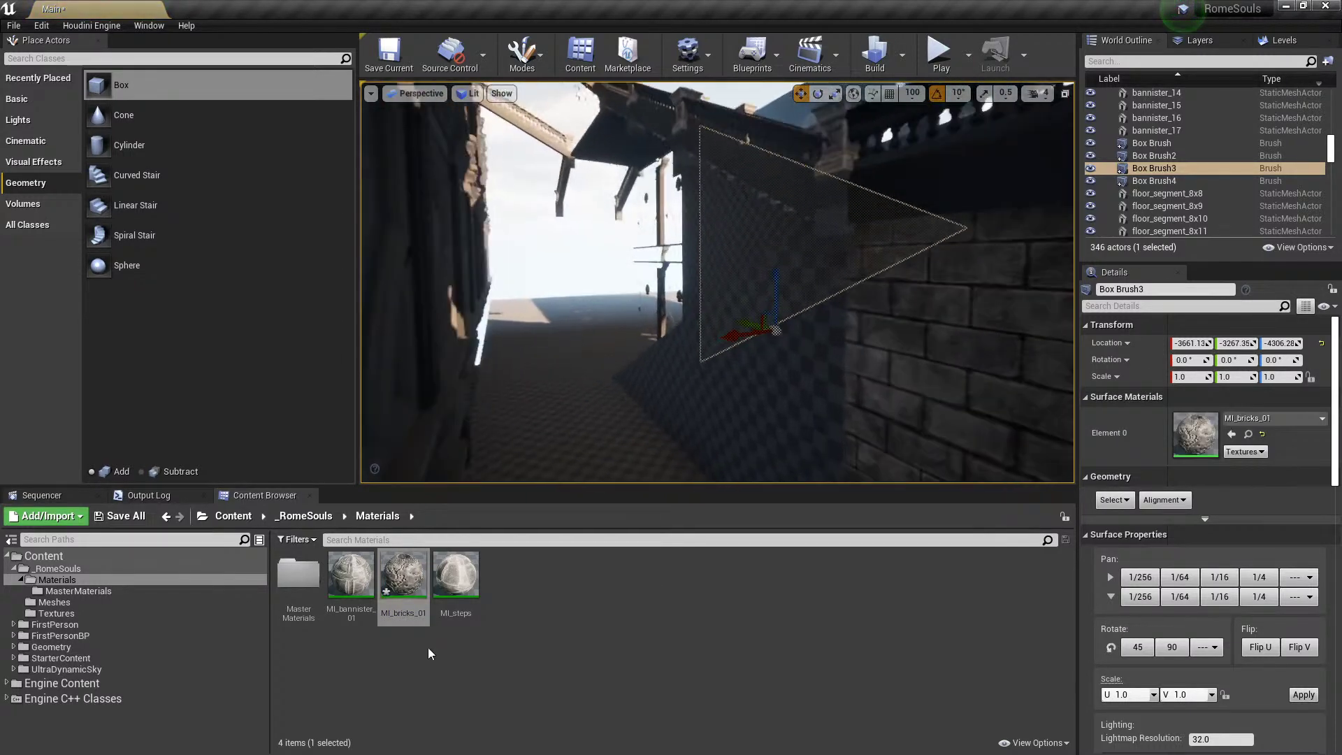
pyautogui.moveTo(408, 587)
pyautogui.mouseDown()
pyautogui.moveTo(719, 449)
pyautogui.moveTo(734, 424)
pyautogui.mouseUp()
pyautogui.moveTo(734, 424)
pyautogui.mouseDown(button='right')
pyautogui.moveTo(804, 399)
pyautogui.moveTo(734, 392)
pyautogui.moveTo(702, 411)
pyautogui.mouseUp(button='right')
pyautogui.press('w')
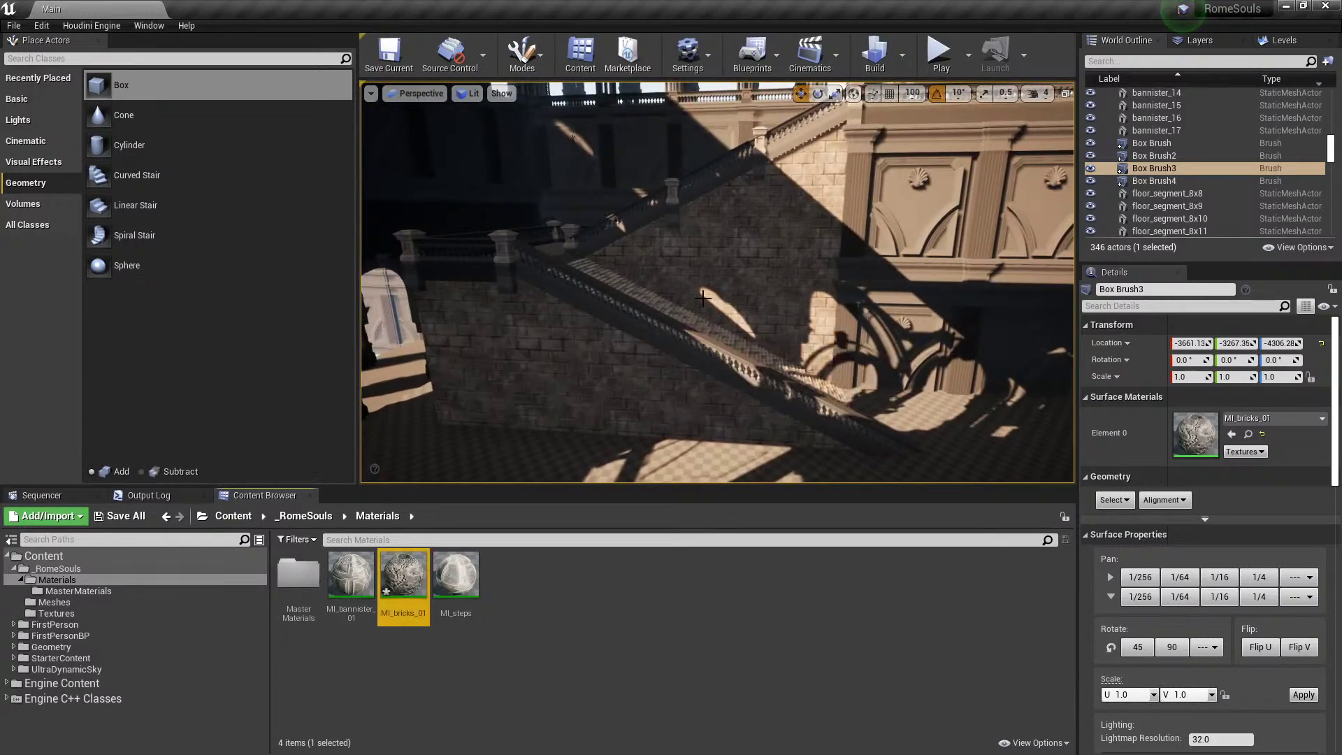
pyautogui.moveTo(703, 298); pyautogui.dragTo(576, 322, button='right')
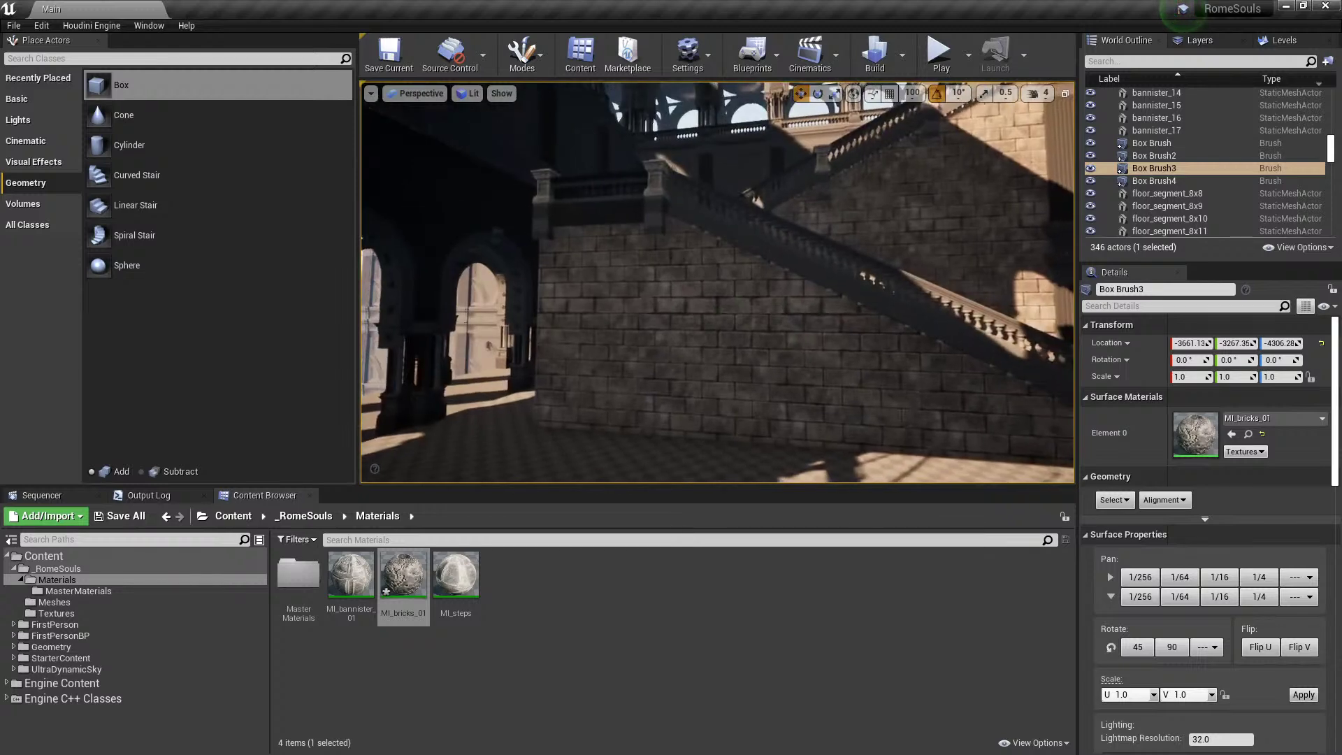
# Bring up the M_MasterMaterial graph and add a ParallaxOcclusionMapping node near the BC H texture.
pyautogui.moveTo(1341, 217); pyautogui.dragTo(1048, 19)
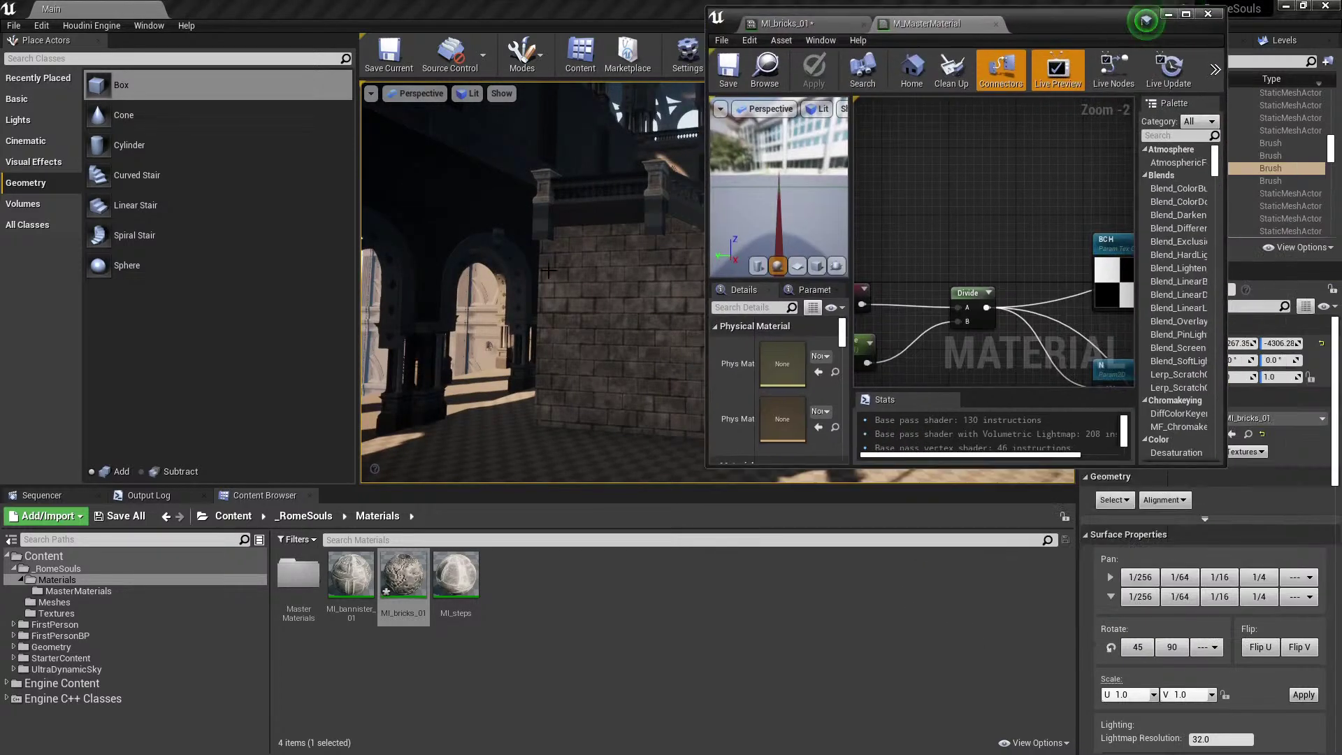
pyautogui.moveTo(546, 267); pyautogui.dragTo(559, 272, button='right')
pyautogui.moveTo(872, 252); pyautogui.dragTo(1089, 258, button='right')
pyautogui.scroll(-1, 992, 250)
pyautogui.moveTo(993, 251); pyautogui.dragTo(791, 204, button='right')
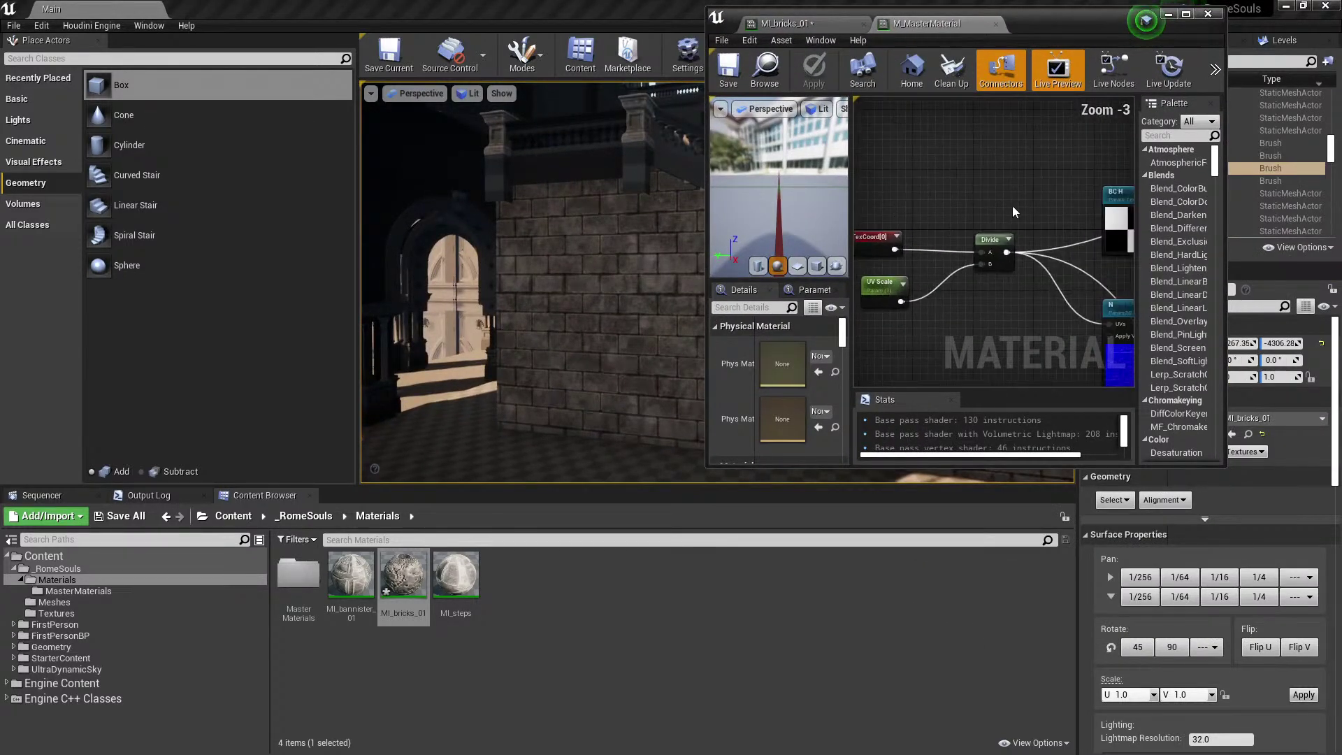
pyautogui.moveTo(1012, 209); pyautogui.dragTo(866, 269, button='right')
pyautogui.rightClick(968, 146)
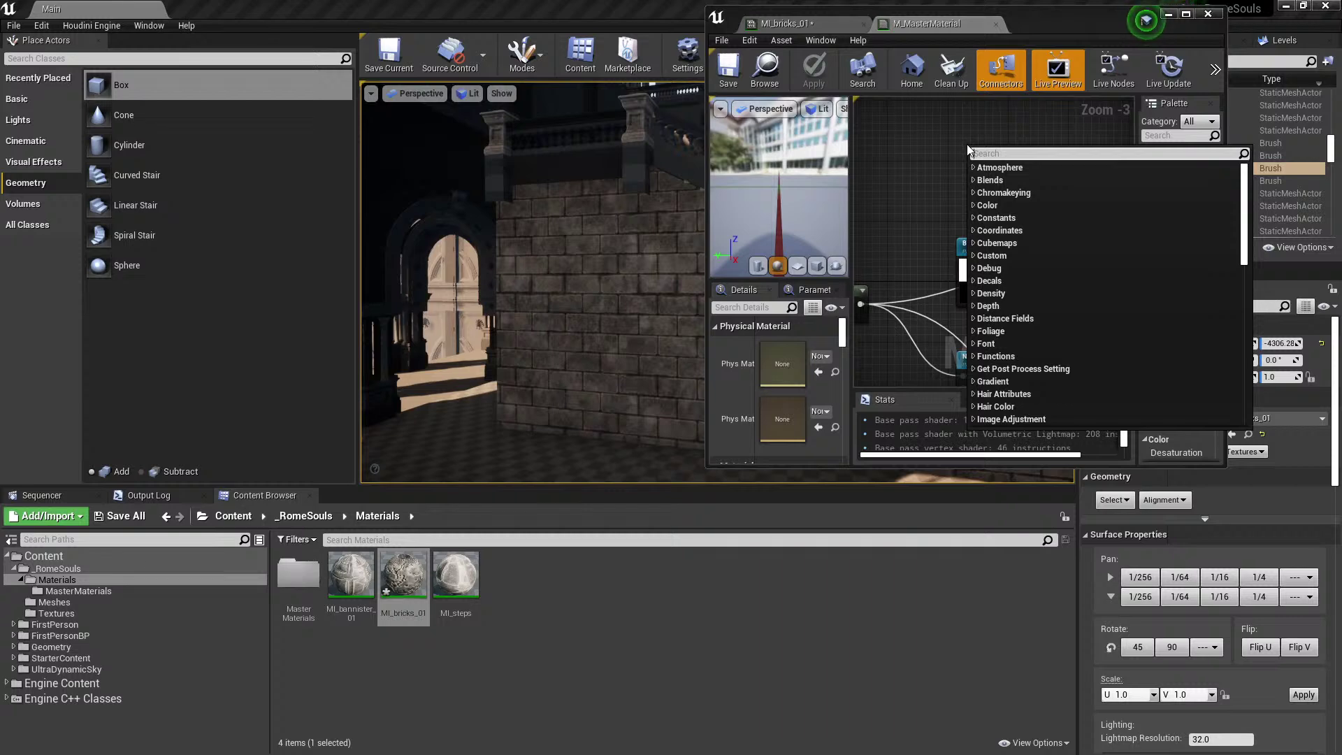
pyautogui.write('parallax')
pyautogui.press('Return')
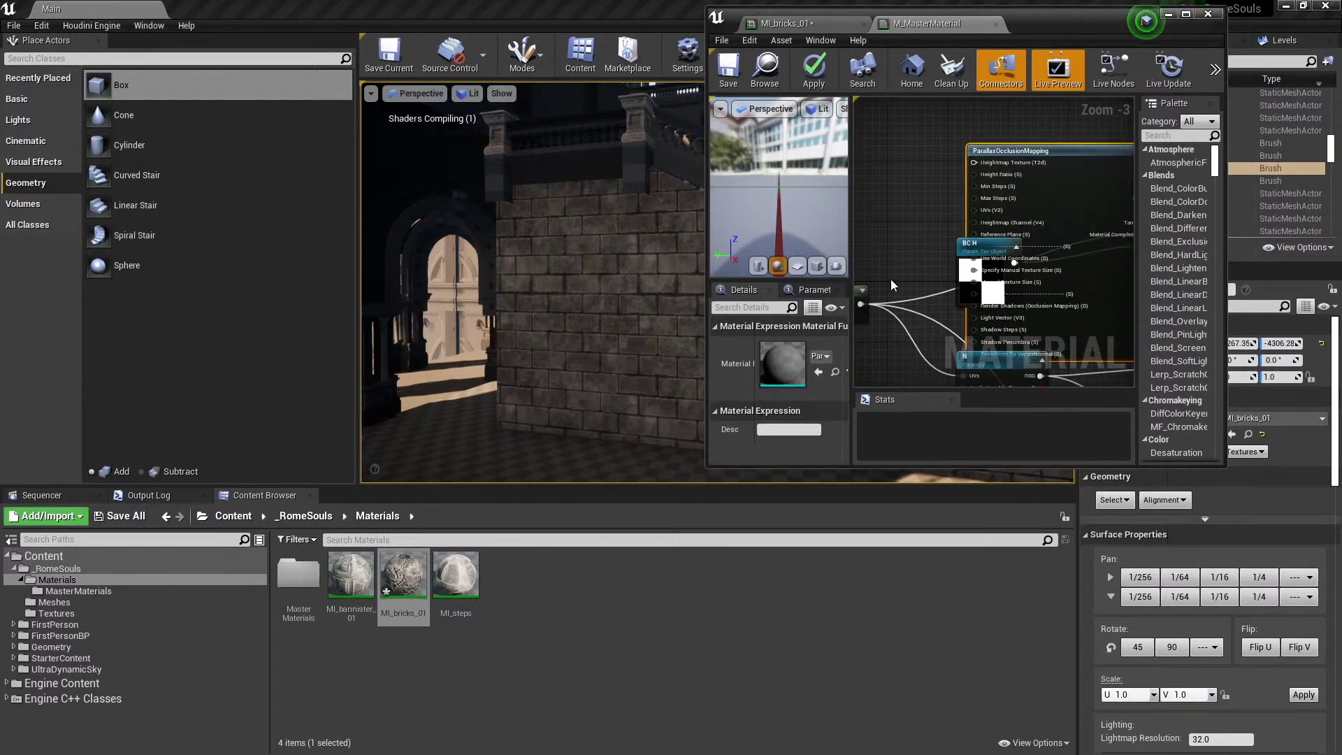
# Maximize the material editor and separate the ParallaxOcclusionMapping node from the BC H texture object so that neither overlaps other nodes.
pyautogui.moveTo(895, 281); pyautogui.dragTo(854, 339, button='right')
pyautogui.moveTo(1000, 206); pyautogui.dragTo(1019, 127)
pyautogui.moveTo(920, 265); pyautogui.dragTo(994, 227, button='right')
pyautogui.moveTo(1010, 269); pyautogui.dragTo(889, 185)
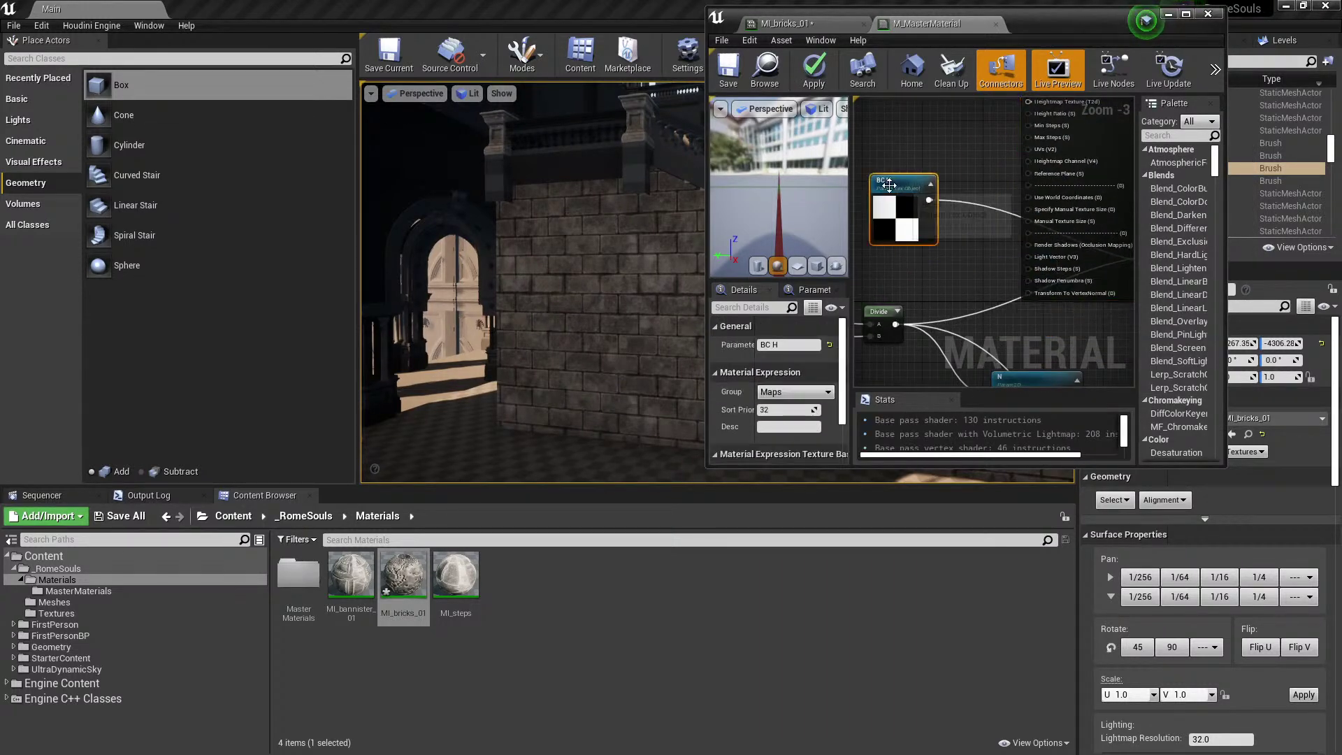
pyautogui.scroll(-2, 923, 168)
pyautogui.doubleClick(1071, 32)
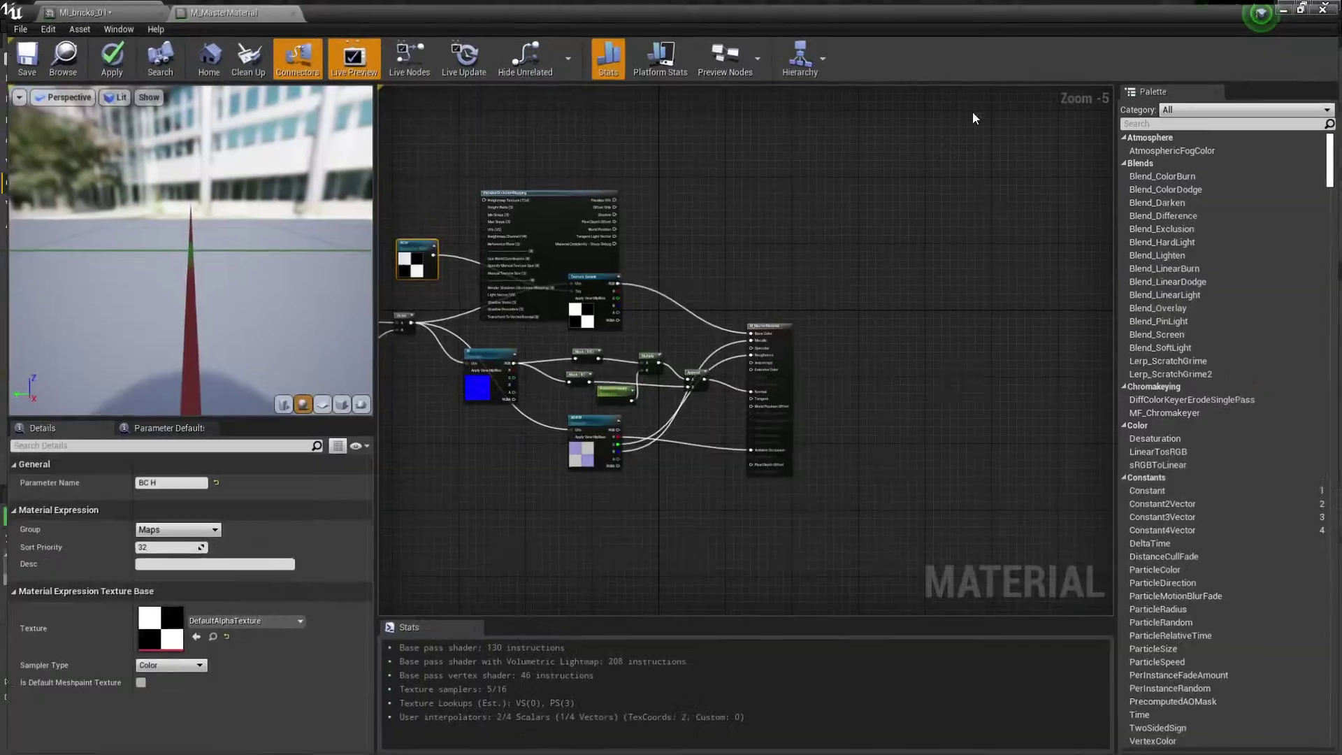
pyautogui.scroll(4, 889, 161)
pyautogui.moveTo(893, 198); pyautogui.dragTo(943, 110)
# Connect BC H to the Heightmap Texture input of ParallaxOcclusionMapping and give the node more room.
pyautogui.moveTo(706, 301); pyautogui.dragTo(778, 311, button='right')
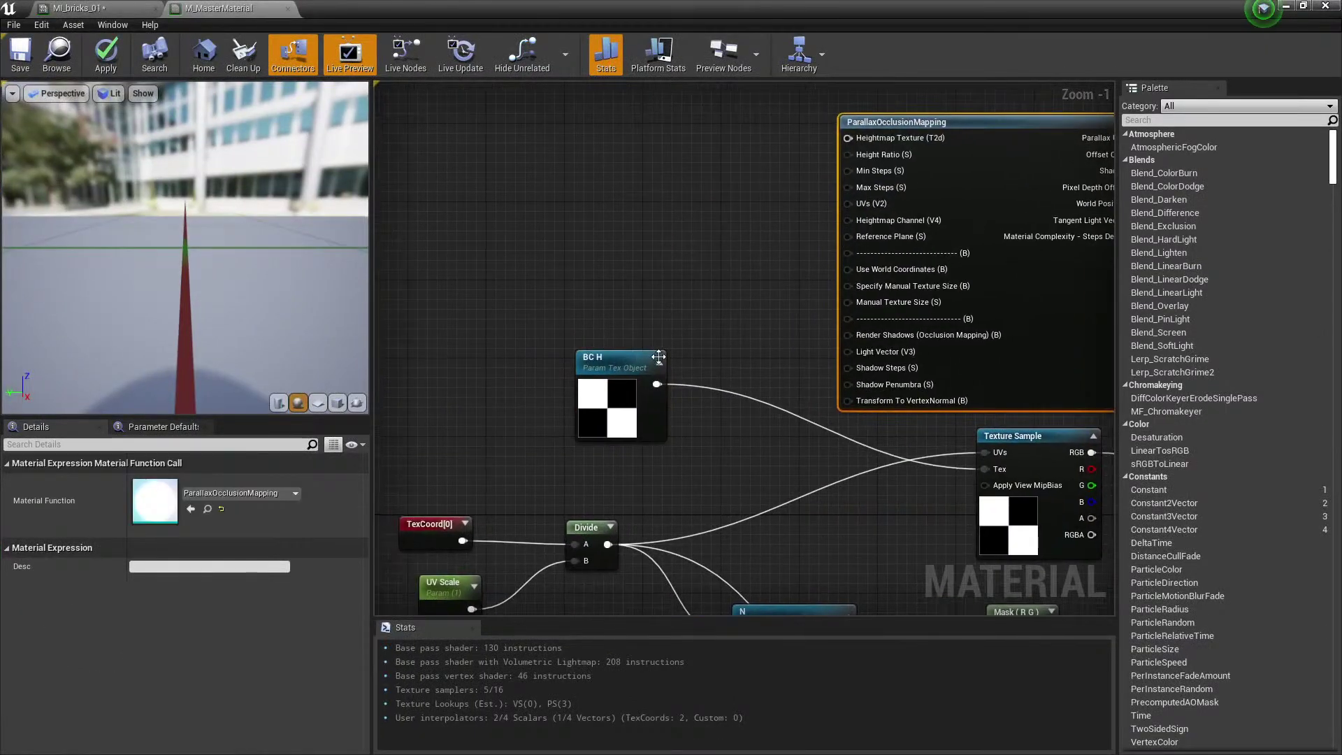
pyautogui.moveTo(657, 383); pyautogui.dragTo(726, 315)
pyautogui.moveTo(857, 158); pyautogui.dragTo(849, 138)
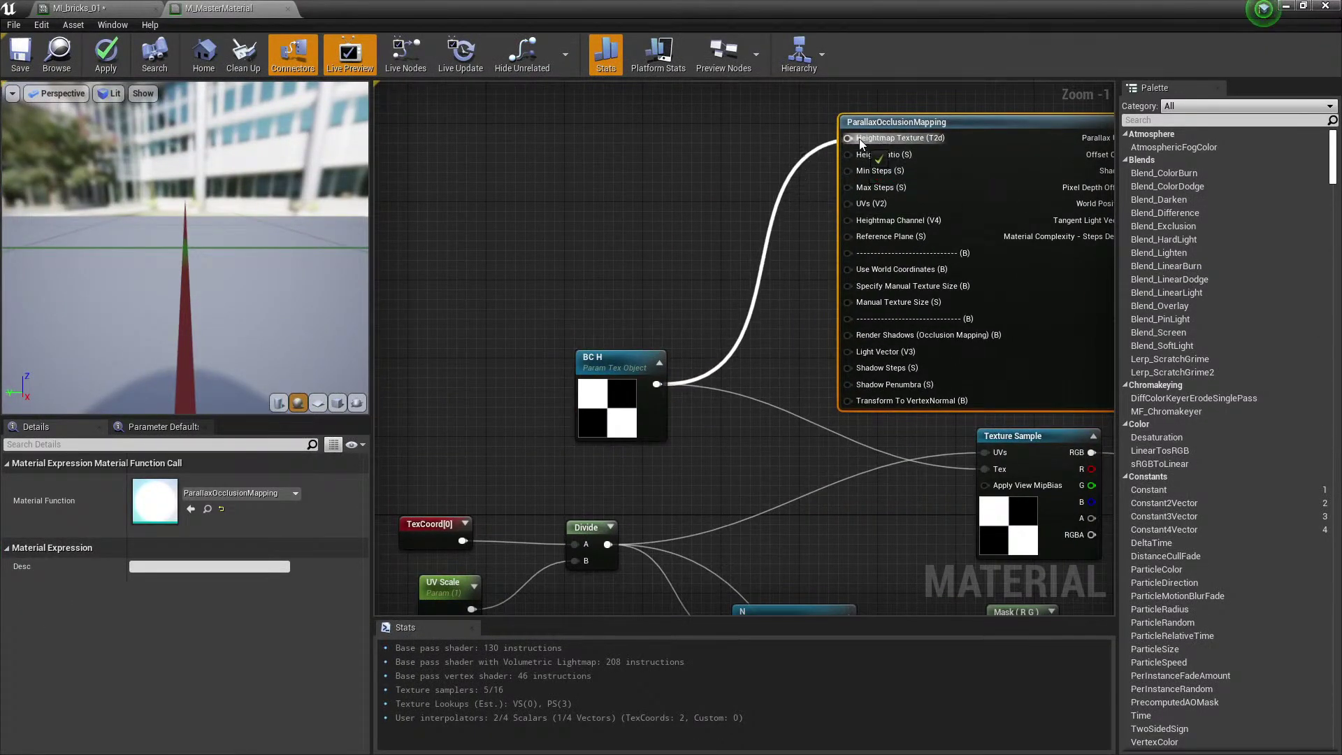
pyautogui.moveTo(845, 229); pyautogui.dragTo(728, 240, button='right')
pyautogui.moveTo(804, 140); pyautogui.dragTo(957, 126)
# Assign the UV Scale parameter to the Main group.
pyautogui.moveTo(434, 489); pyautogui.dragTo(755, 317, button='right')
pyautogui.click(657, 435)
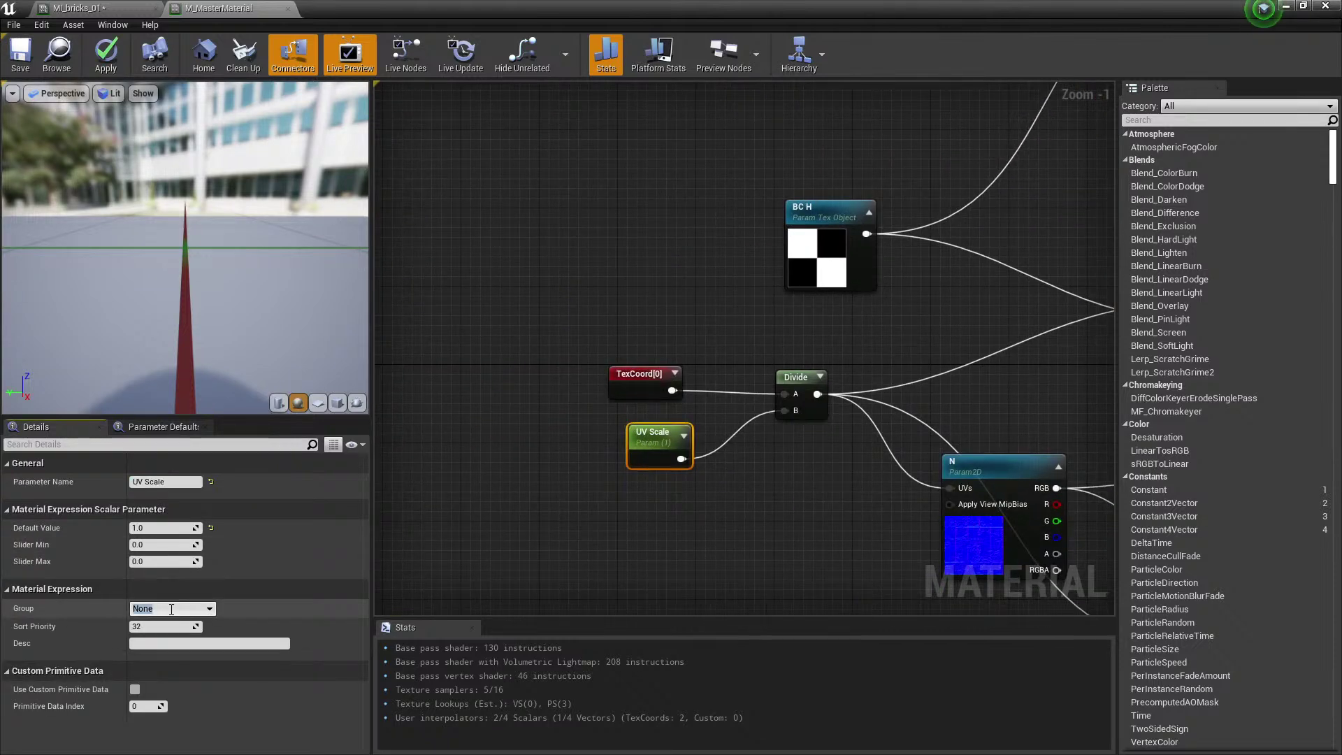
pyautogui.moveTo(944, 119); pyautogui.dragTo(671, 325, button='right')
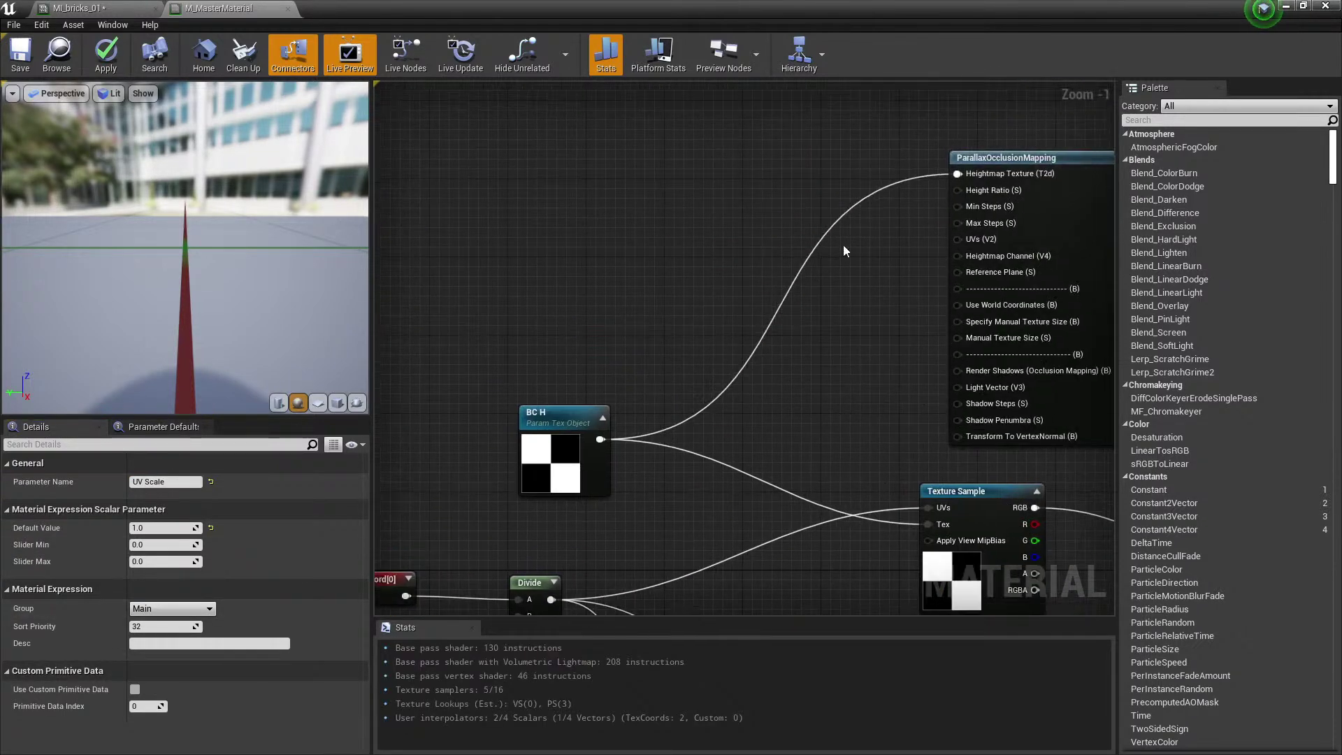
# Add a scalar parameter named Height Position beside the ParallaxOcclusionMapping inputs.
pyautogui.moveTo(843, 245); pyautogui.dragTo(759, 280, button='right')
pyautogui.moveTo(810, 371); pyautogui.dragTo(818, 311, button='right')
pyautogui.click(778, 289)
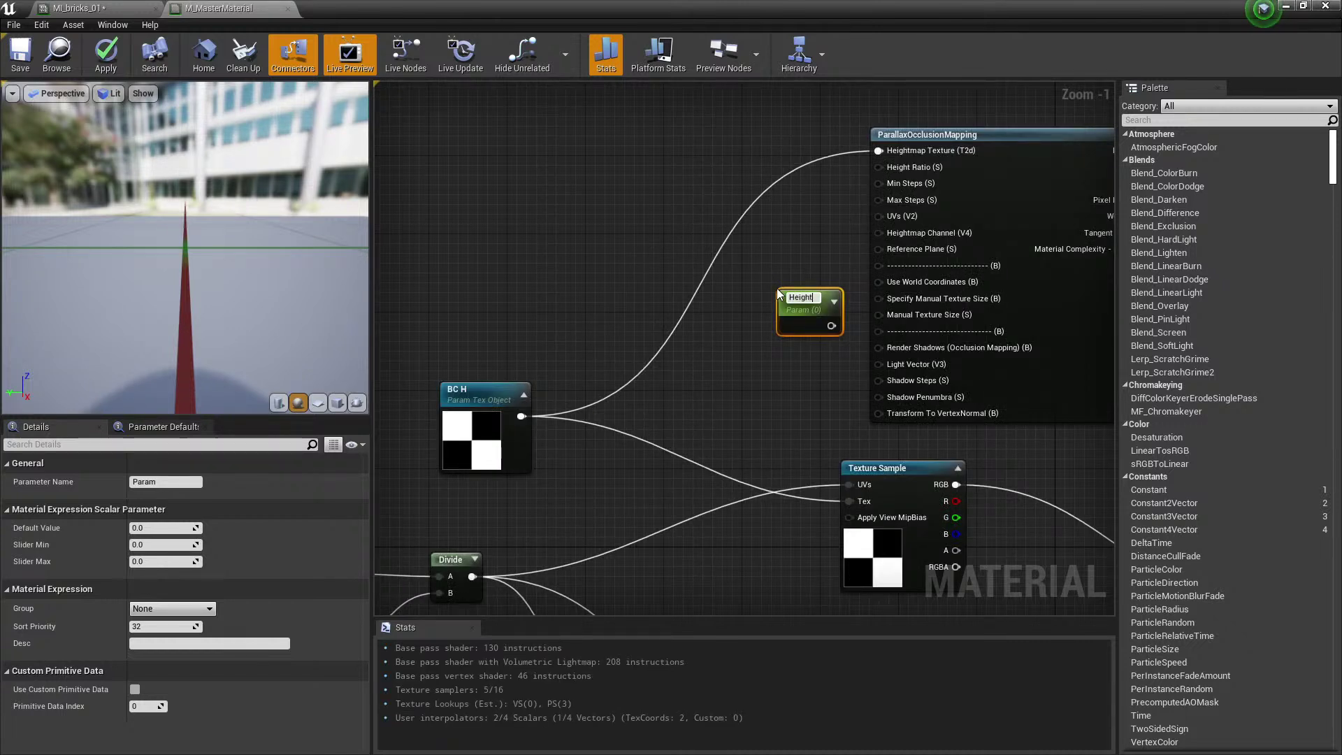
pyautogui.write('Height Posi')
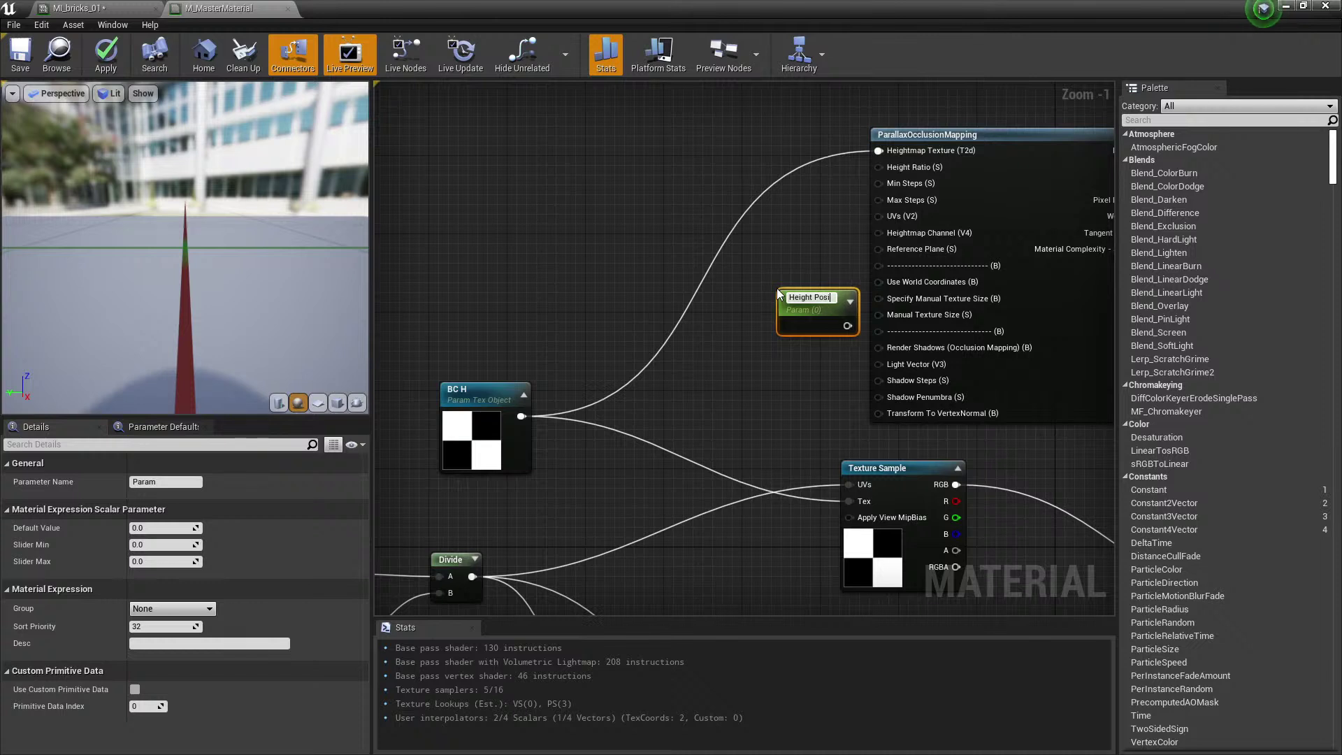
pyautogui.write('tion')
pyautogui.press('Return')
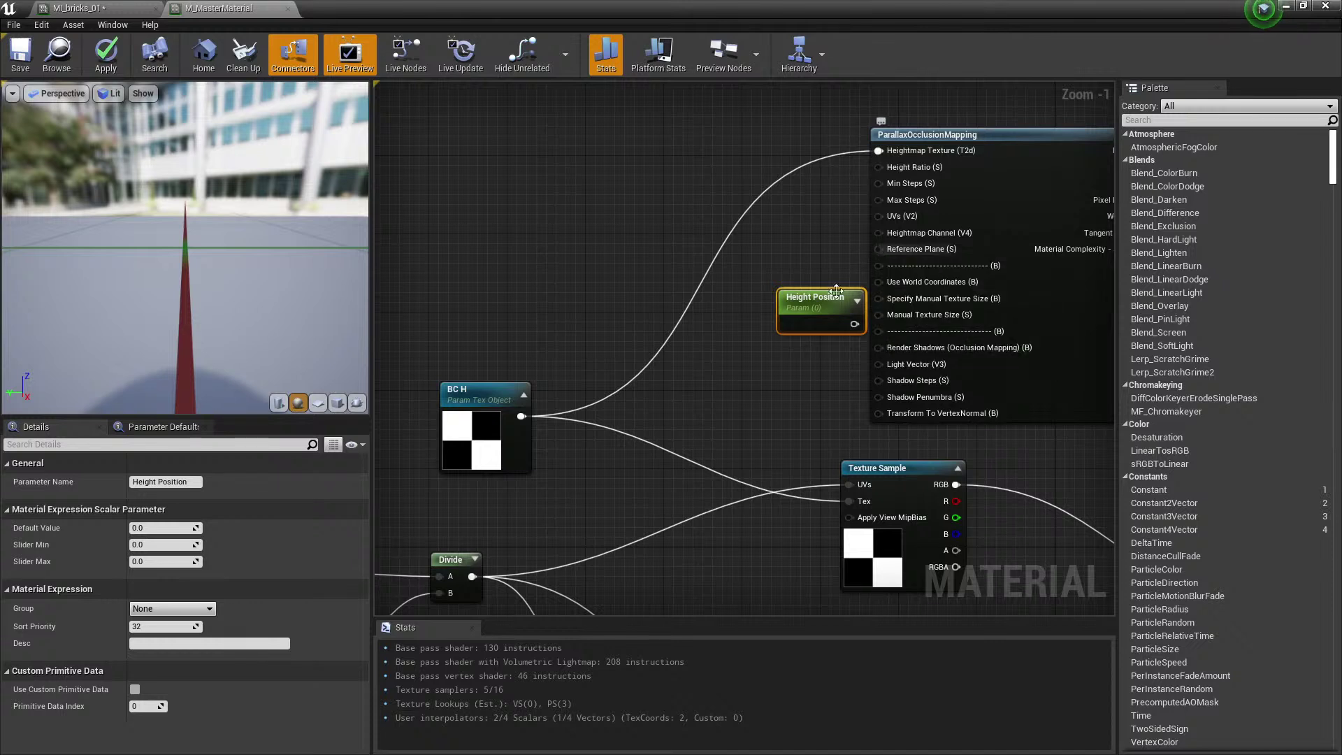
# Set Height Position's default value to 0.5 and connect it to the Reference Plane input.
pyautogui.moveTo(832, 297); pyautogui.dragTo(767, 321)
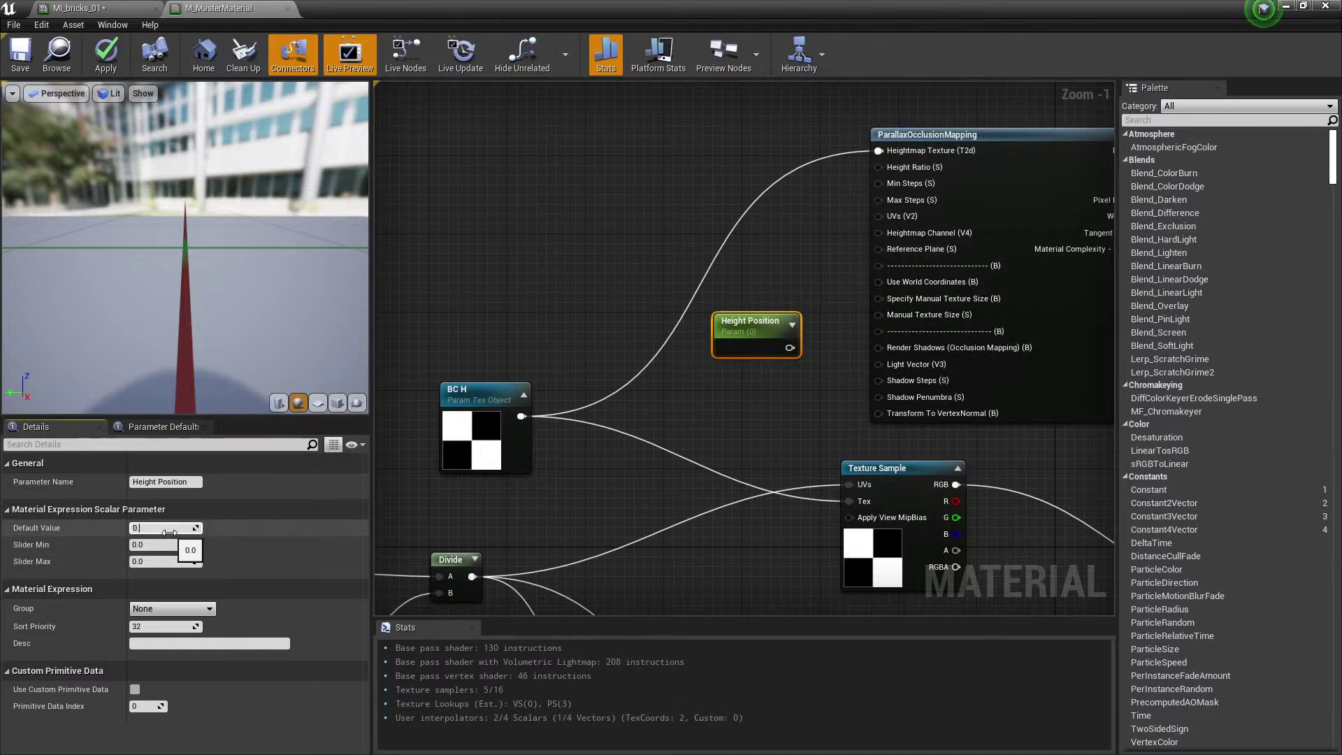
pyautogui.write('.5')
pyautogui.press('Return')
pyautogui.moveTo(714, 341); pyautogui.dragTo(886, 247)
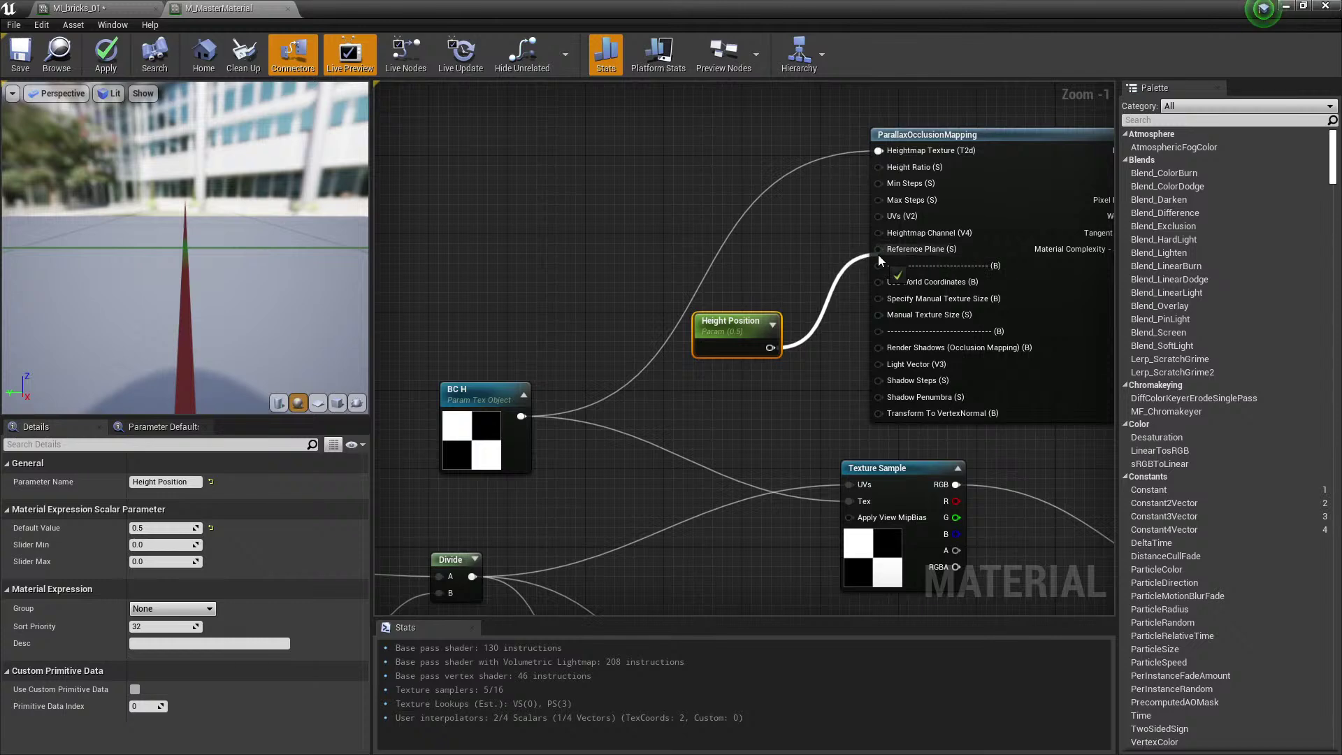
# Connect the output of the UV Scale Divide node to the UVs input of ParallaxOcclusionMapping.
pyautogui.moveTo(835, 267); pyautogui.dragTo(826, 302, button='right')
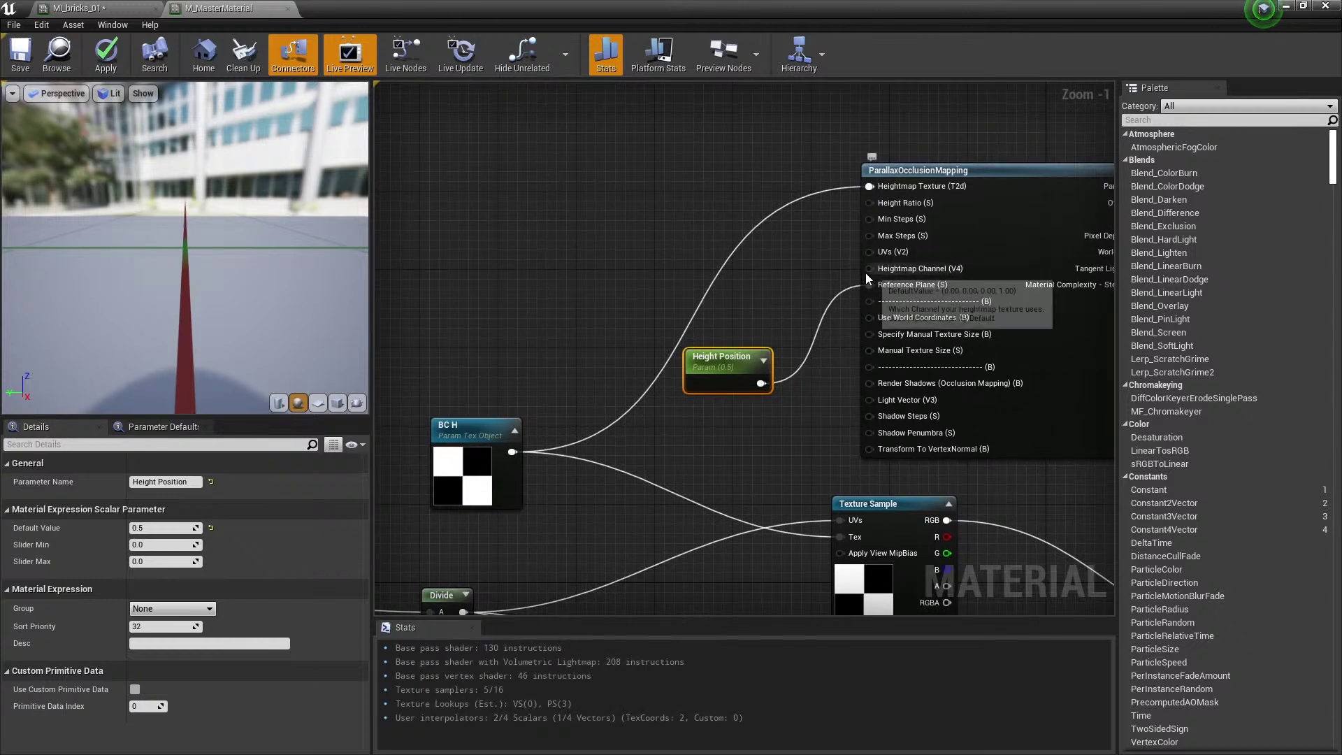
pyautogui.moveTo(867, 253)
pyautogui.moveTo(701, 312); pyautogui.dragTo(771, 270, button='right')
pyautogui.scroll(-2, 714, 320)
pyautogui.moveTo(630, 442); pyautogui.dragTo(721, 380)
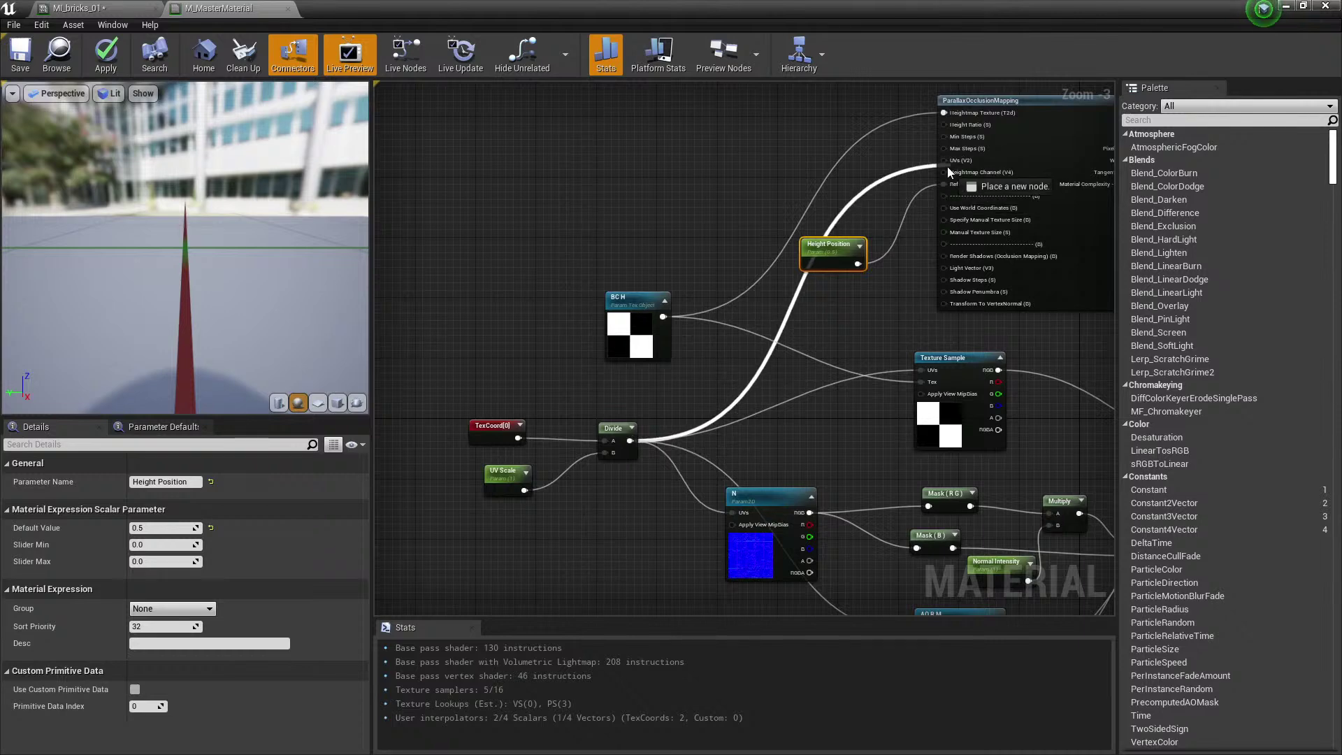
pyautogui.scroll(2, 950, 172)
# Add a scalar parameter named Height and put both Height and Height Position in the Parallax group.
pyautogui.moveTo(861, 196)
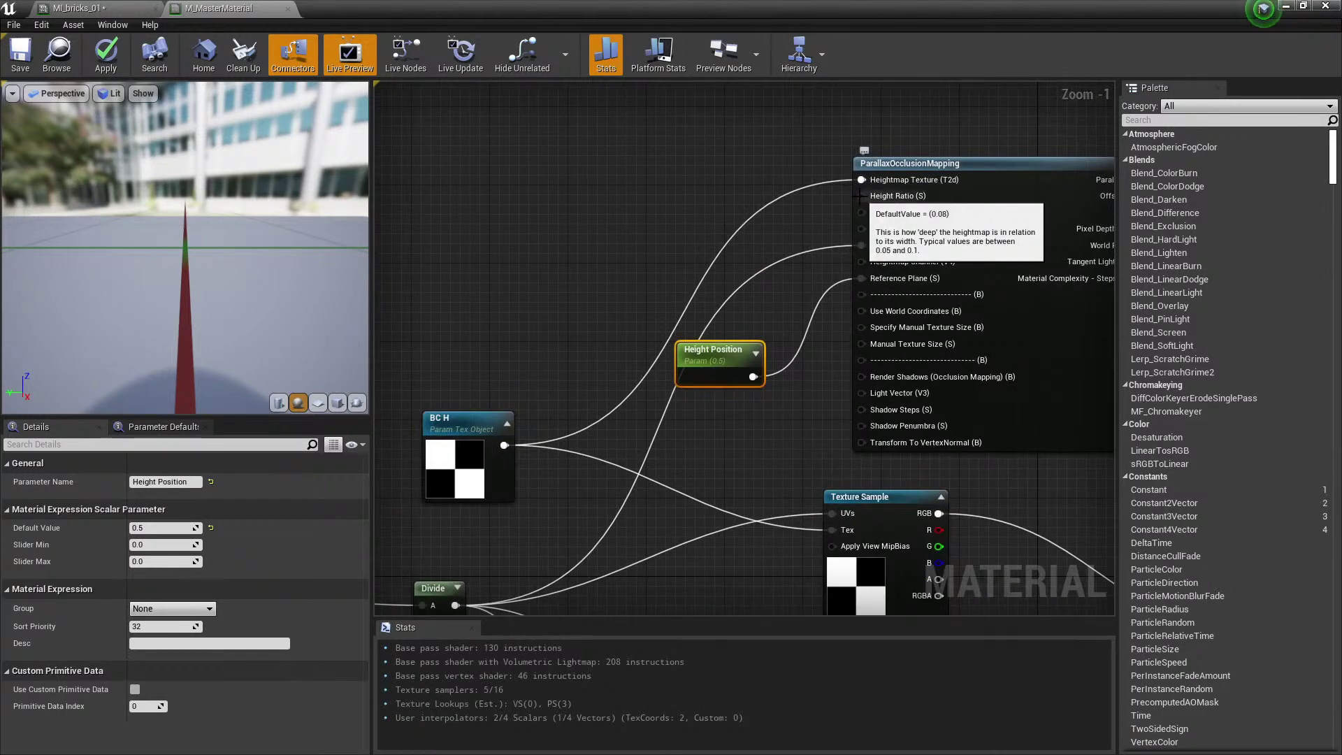
pyautogui.click(707, 188)
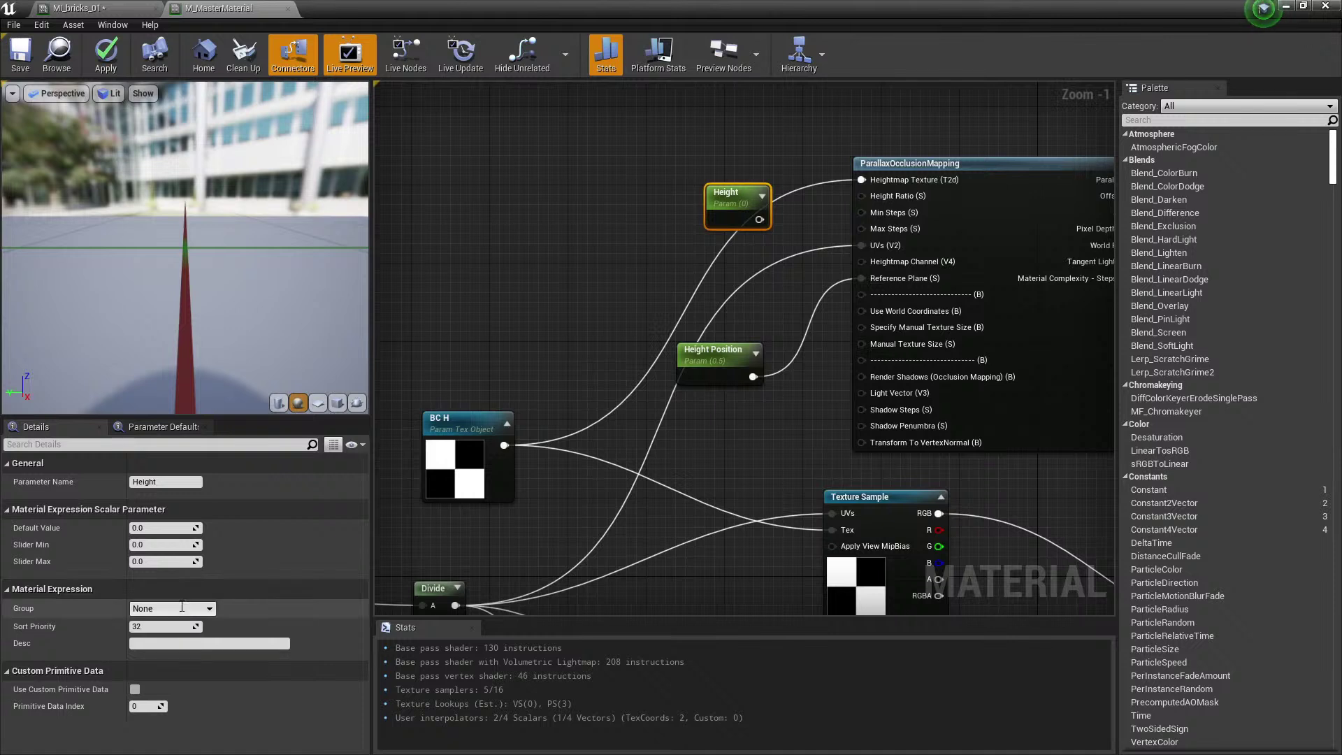
pyautogui.click(179, 604)
pyautogui.write('Parallax')
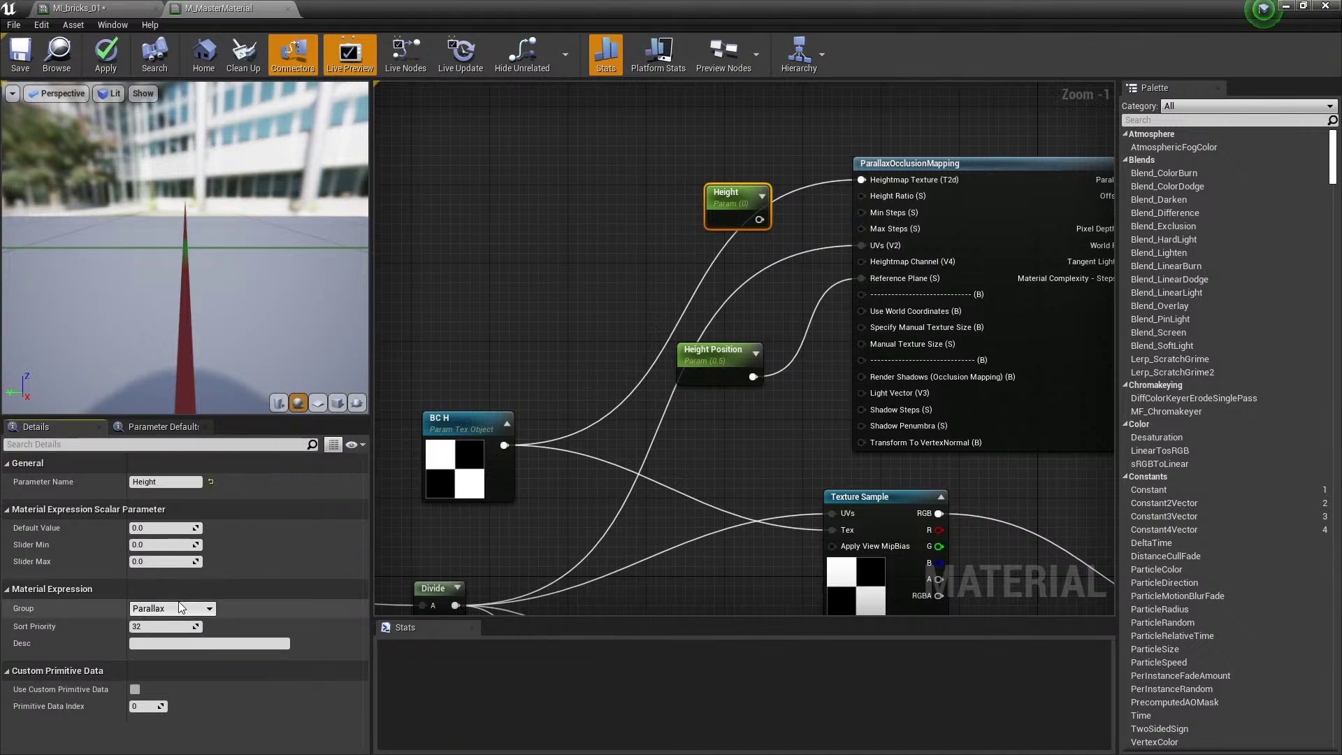
pyautogui.press('Return')
pyautogui.click(703, 351)
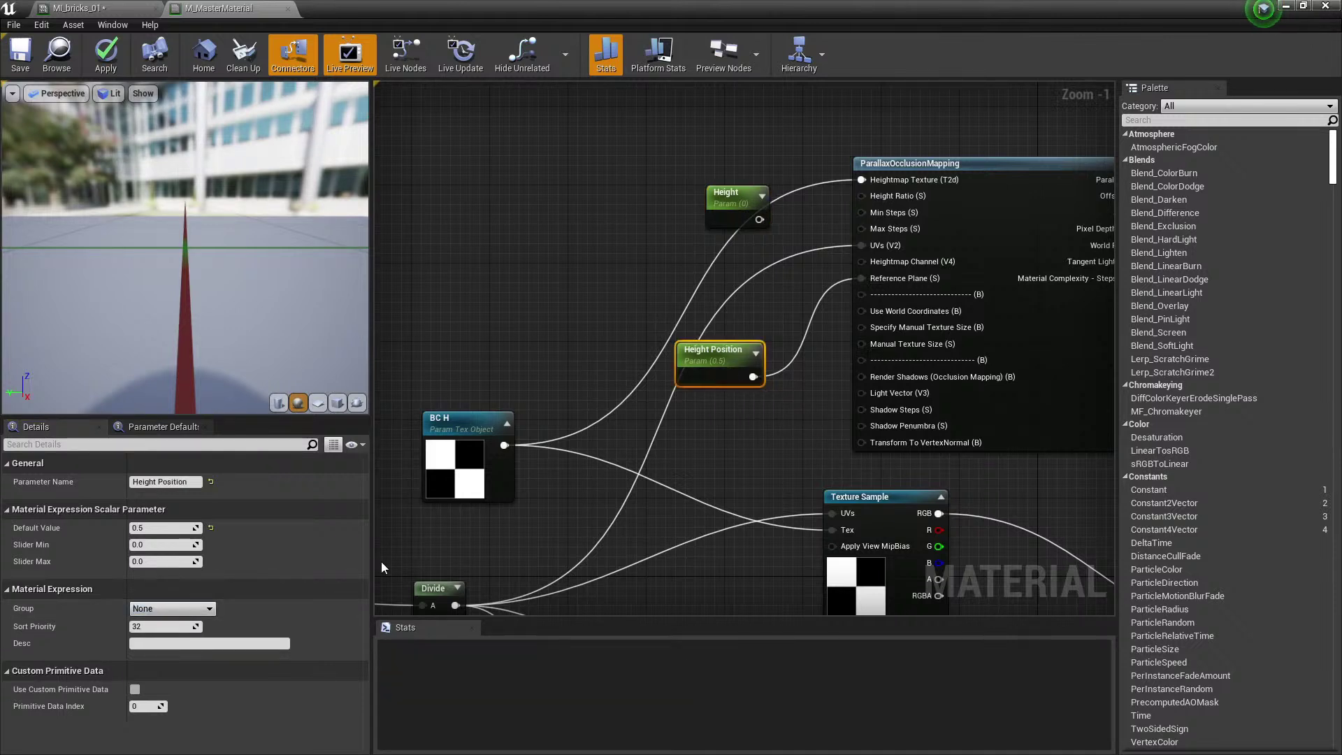
pyautogui.click(502, 287)
# Shift the ParallaxOcclusionMapping node away from the Height parameter to make room for another node between them.
pyautogui.moveTo(595, 442); pyautogui.dragTo(653, 337, button='right')
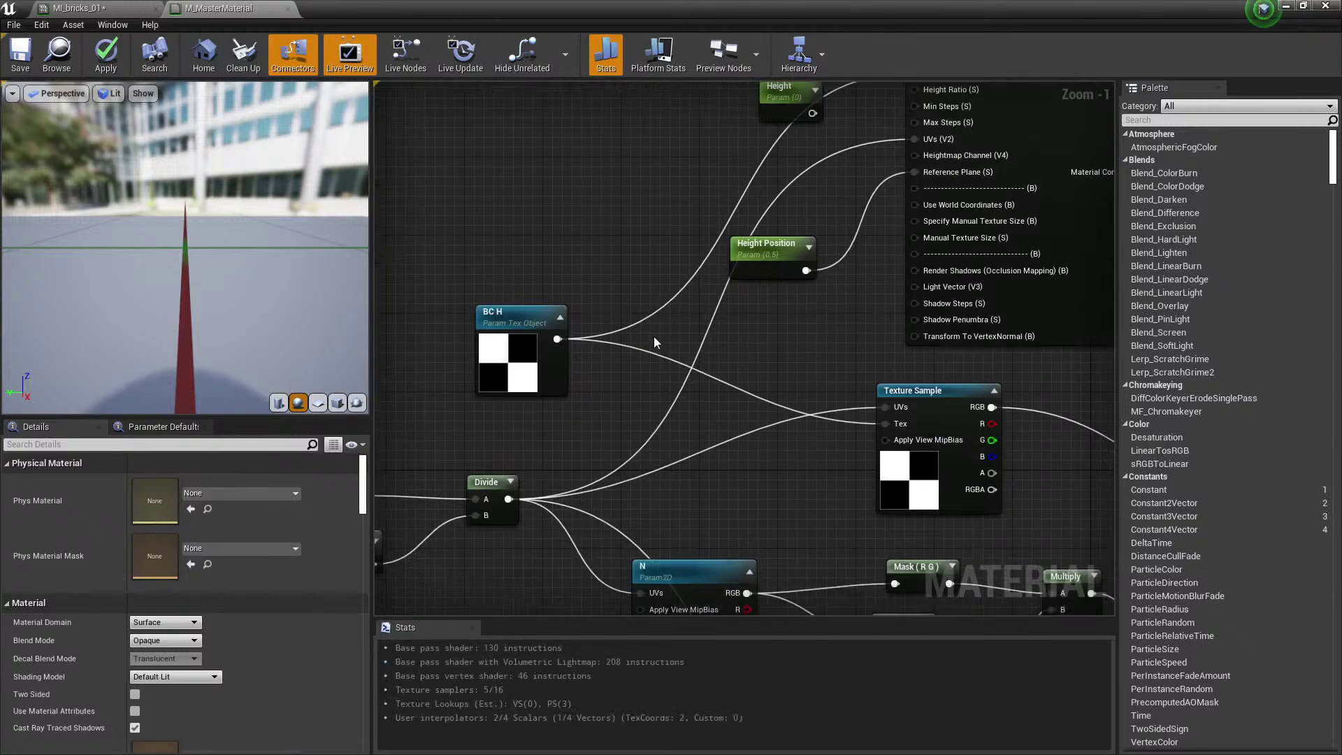
pyautogui.moveTo(738, 308); pyautogui.dragTo(685, 405, button='right')
pyautogui.click(733, 199)
pyautogui.moveTo(763, 210); pyautogui.dragTo(831, 211)
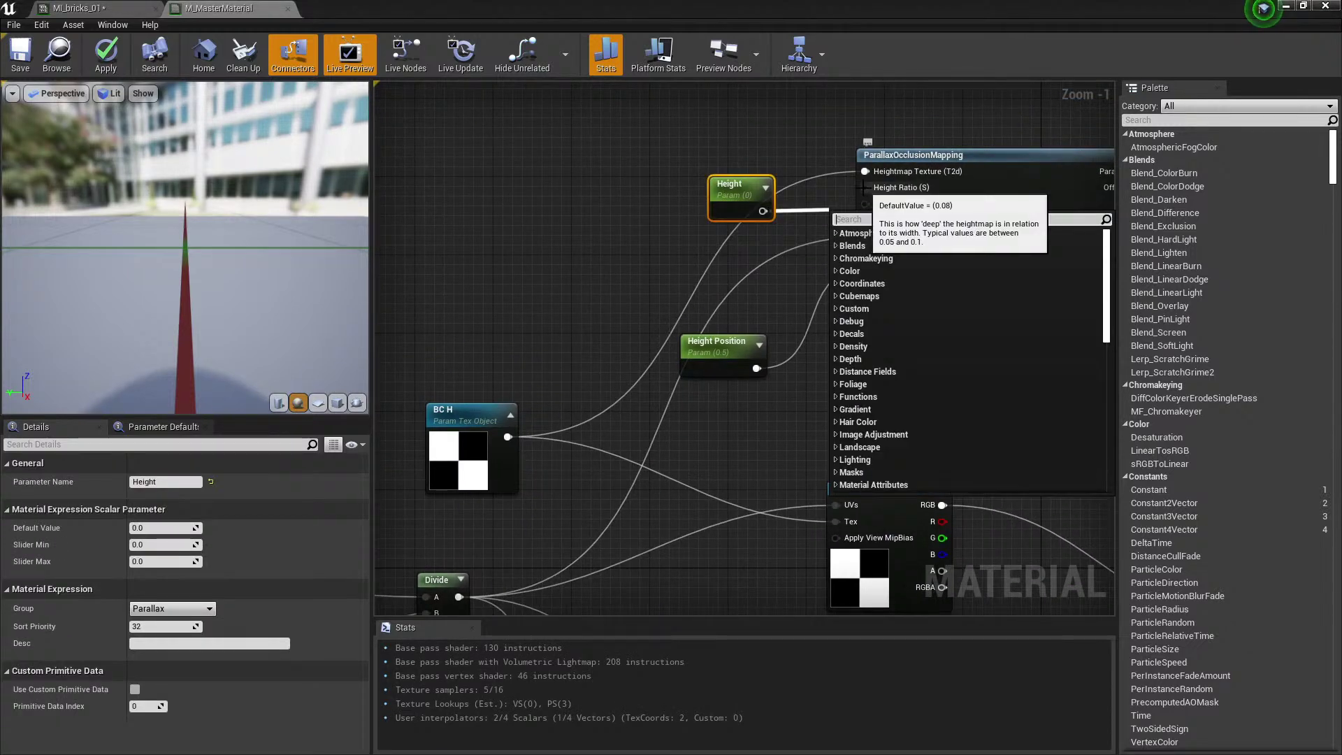
pyautogui.moveTo(910, 152); pyautogui.dragTo(1016, 142)
# Add a Divide node after Height, connect Height to its A input and set Const B to 100.
pyautogui.moveTo(802, 189); pyautogui.dragTo(815, 190, button='right')
pyautogui.press('d')
pyautogui.click(847, 180)
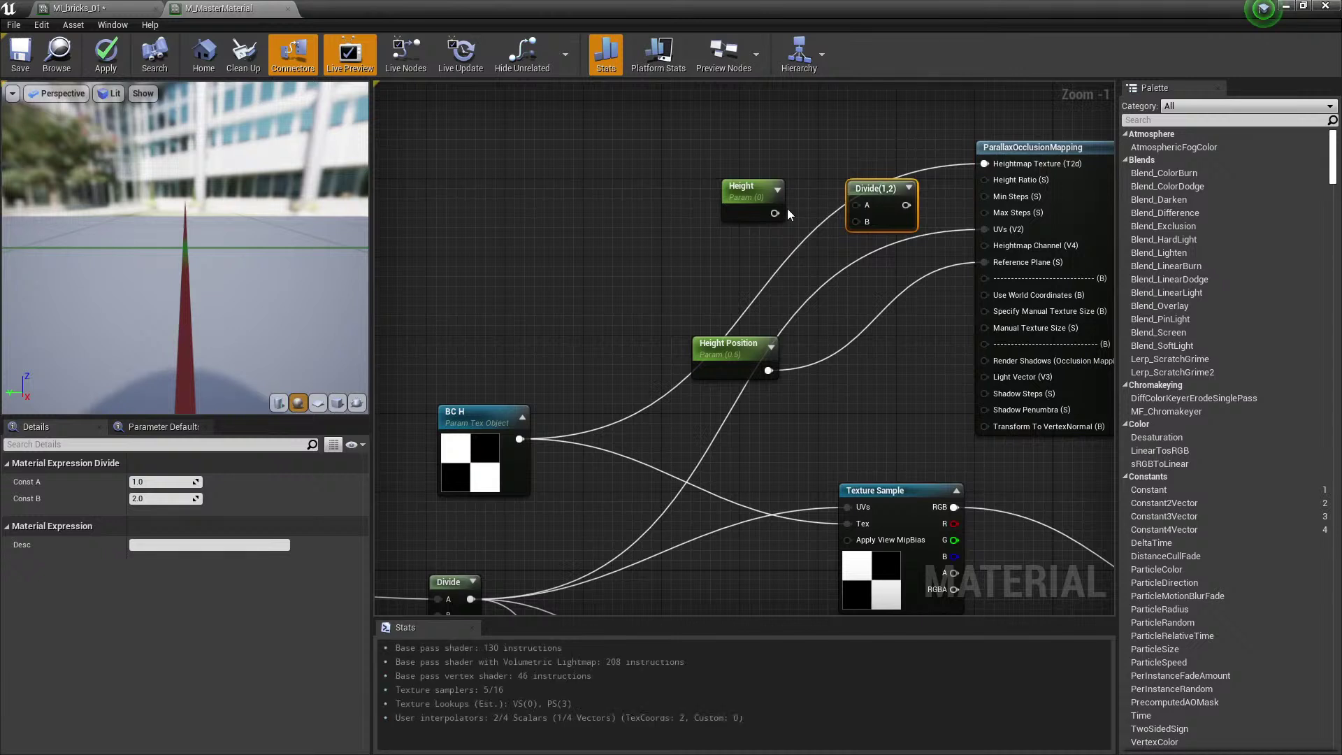
pyautogui.moveTo(775, 213); pyautogui.dragTo(861, 206)
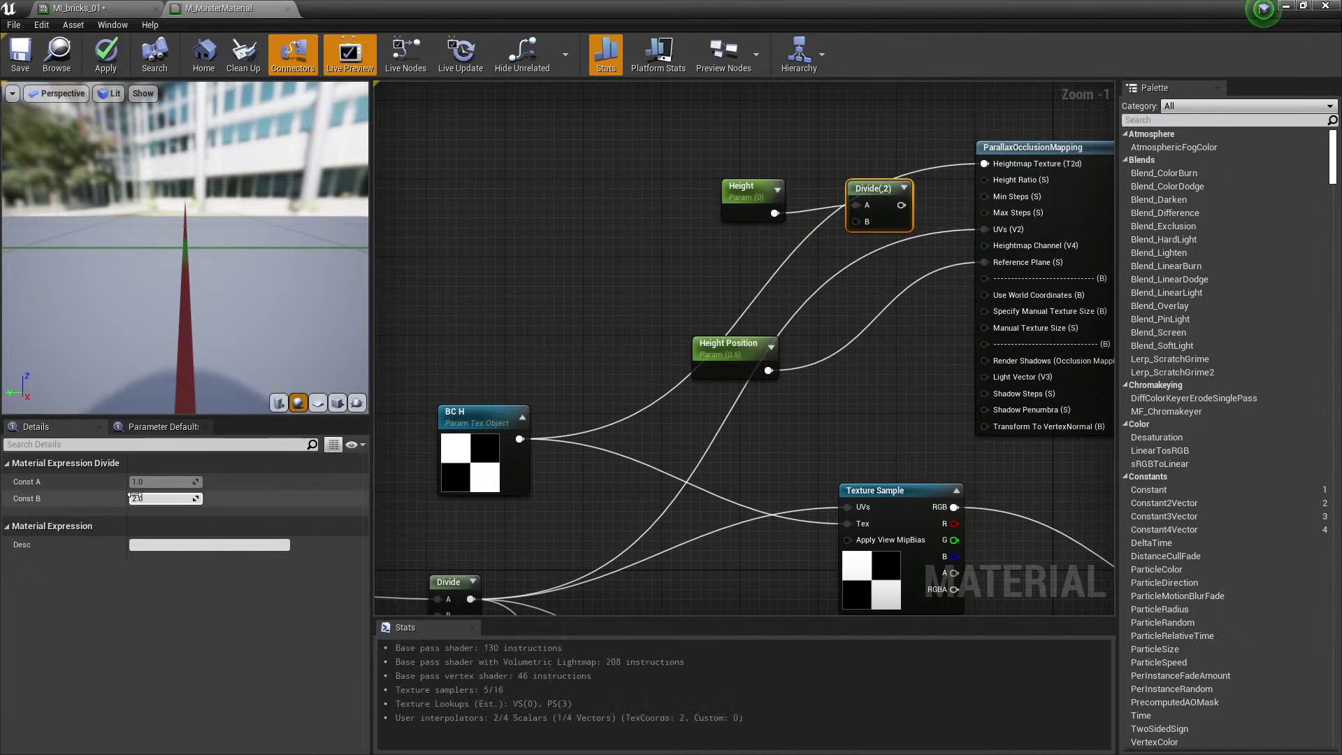
pyautogui.click(146, 500)
pyautogui.write('100')
pyautogui.press('Return')
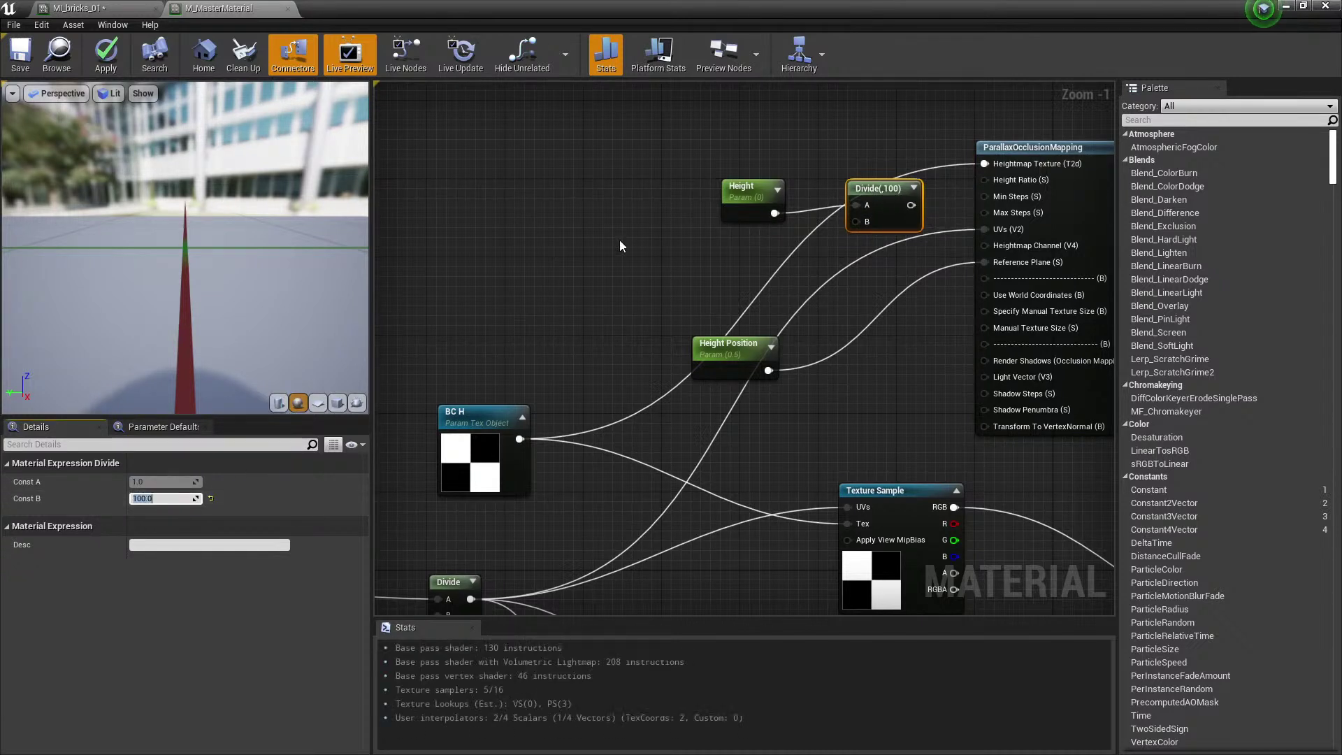
# Set Height's default value to 8 and connect the Divide by 100 to the Height Ratio input.
pyautogui.click(755, 198)
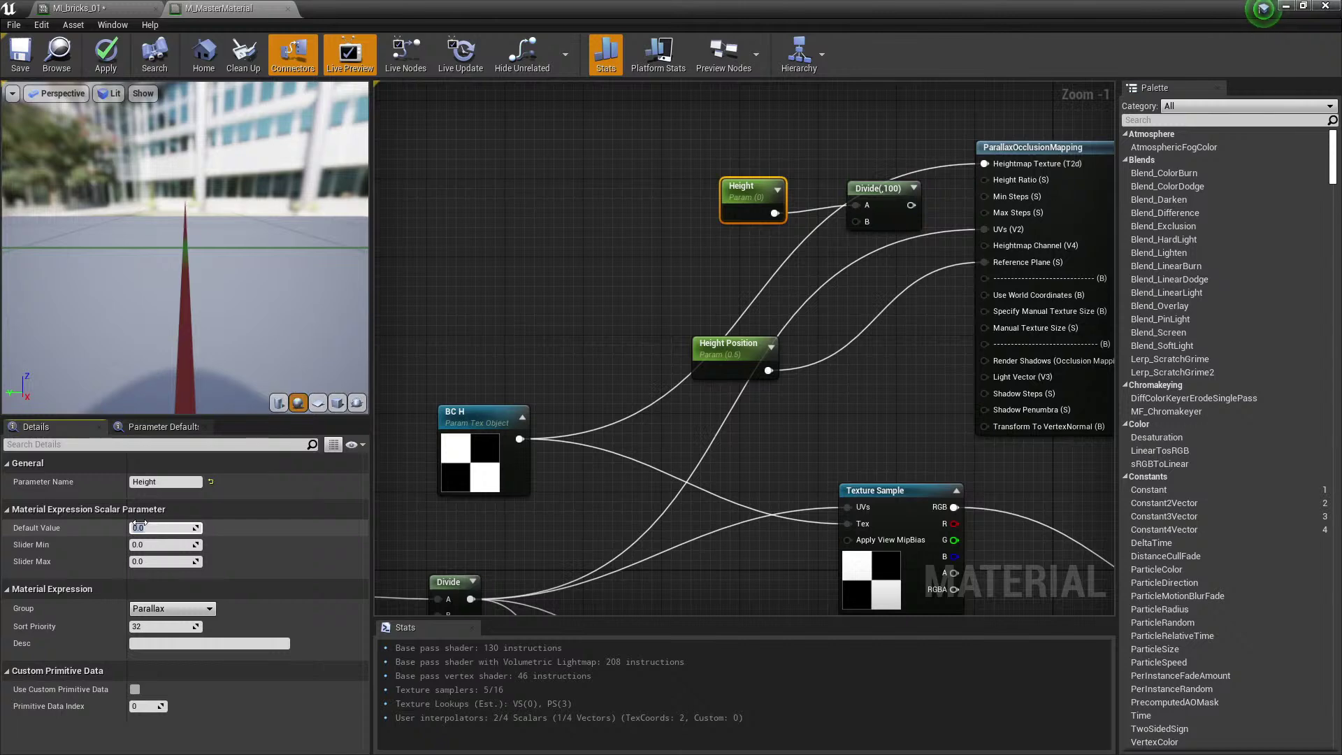
pyautogui.press('Return')
pyautogui.moveTo(937, 216); pyautogui.dragTo(824, 243, button='right')
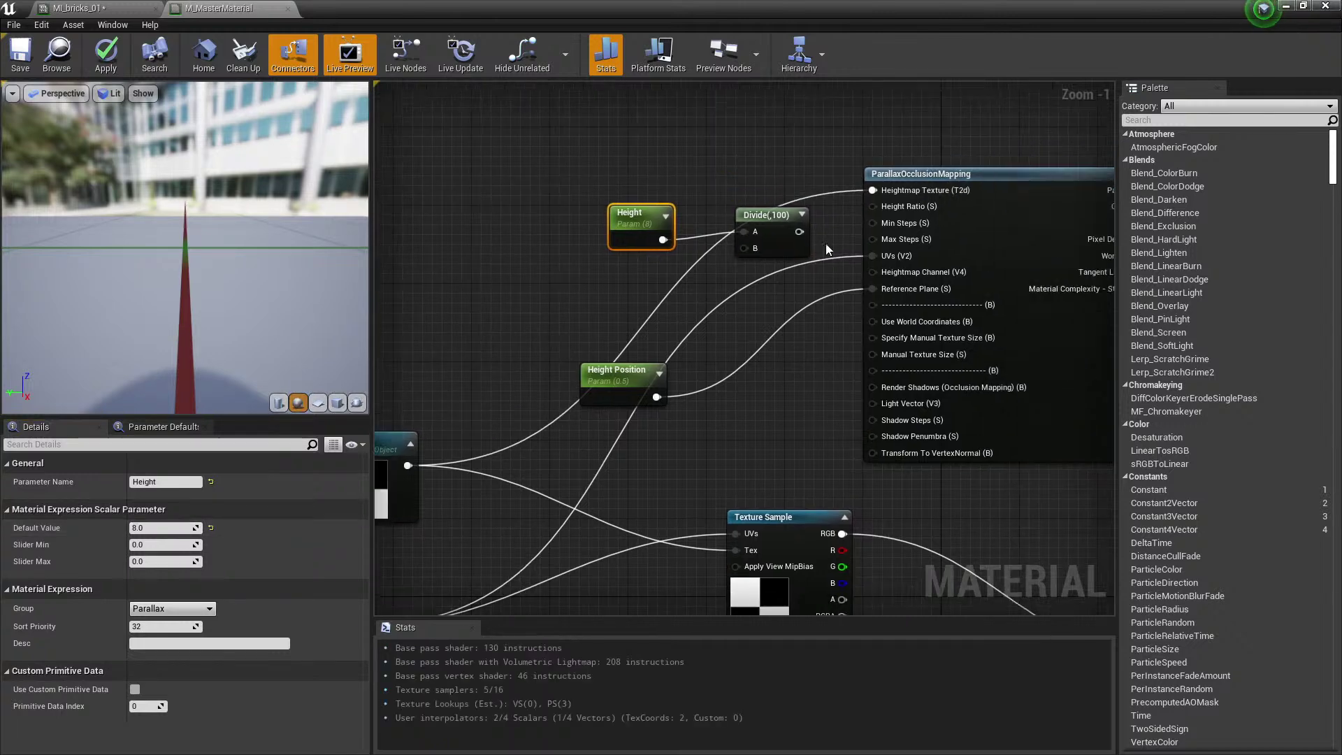
pyautogui.moveTo(798, 231); pyautogui.dragTo(889, 210)
# Tidy the Height, Divide by 100 and Height Position nodes in front of the ParallaxOcclusionMapping inputs.
pyautogui.moveTo(647, 245); pyautogui.dragTo(715, 231, button='right')
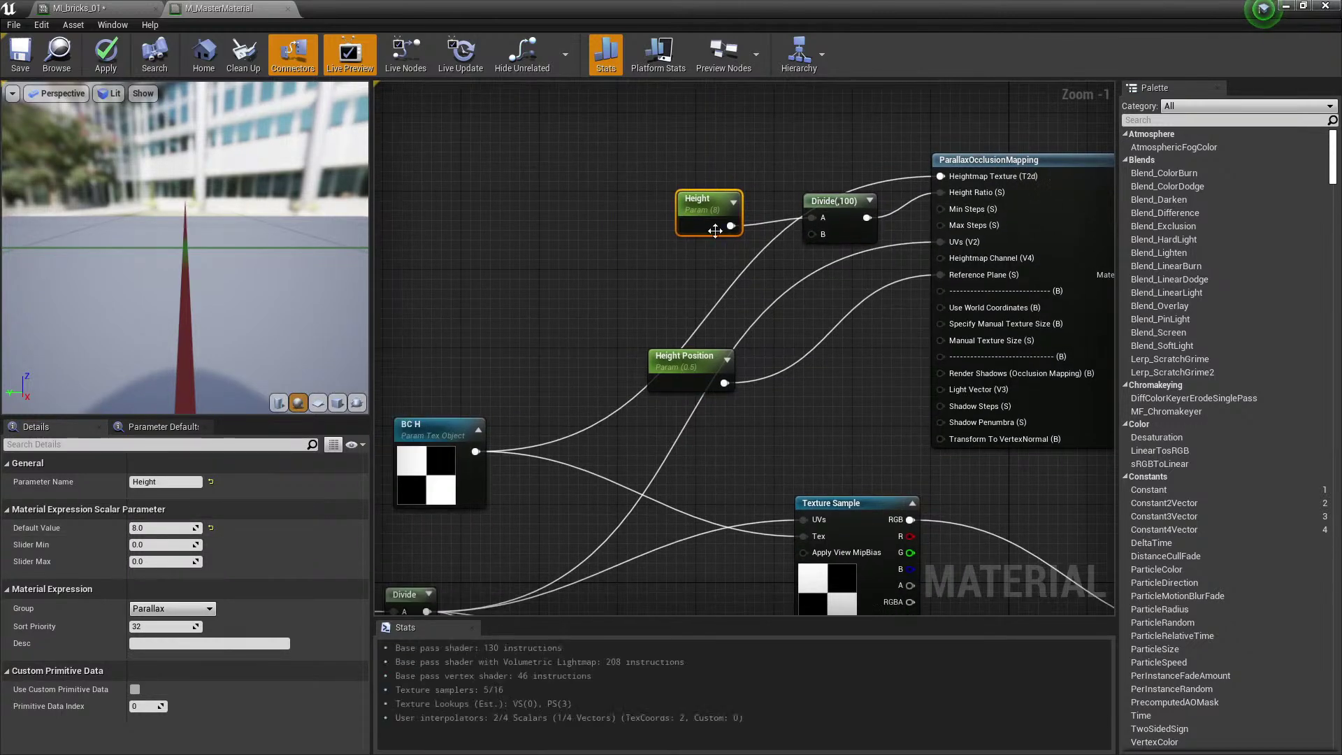
pyautogui.moveTo(827, 208); pyautogui.dragTo(809, 197)
pyautogui.moveTo(693, 209); pyautogui.dragTo(704, 190)
pyautogui.moveTo(727, 280); pyautogui.dragTo(664, 273, button='right')
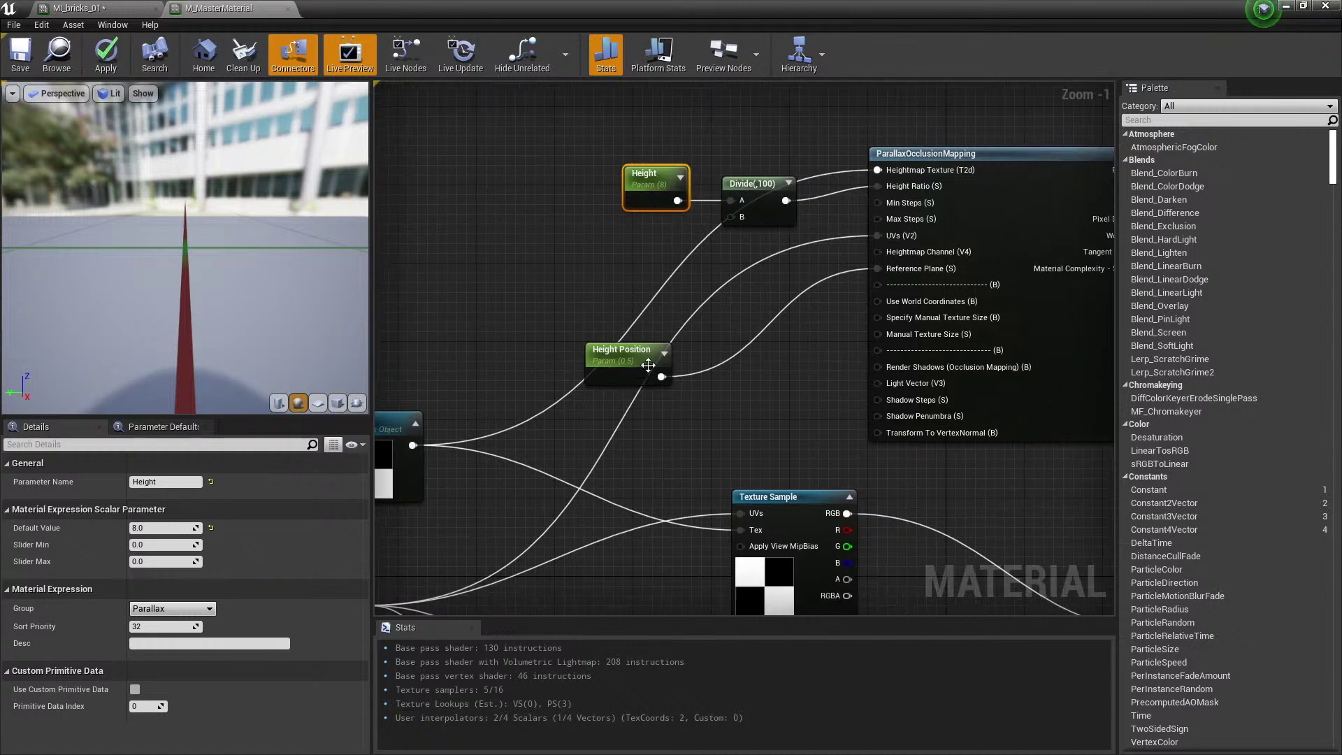
pyautogui.moveTo(649, 380); pyautogui.dragTo(727, 332)
# Move the texture sample, normal and result nodes away from ParallaxOcclusionMapping to make room for its output connections.
pyautogui.moveTo(771, 300)
pyautogui.mouseDown(button='right')
pyautogui.moveTo(762, 291)
pyautogui.moveTo(768, 314)
pyautogui.mouseUp(button='right')
pyautogui.moveTo(806, 383); pyautogui.dragTo(637, 307, button='right')
pyautogui.scroll(-5, 792, 377)
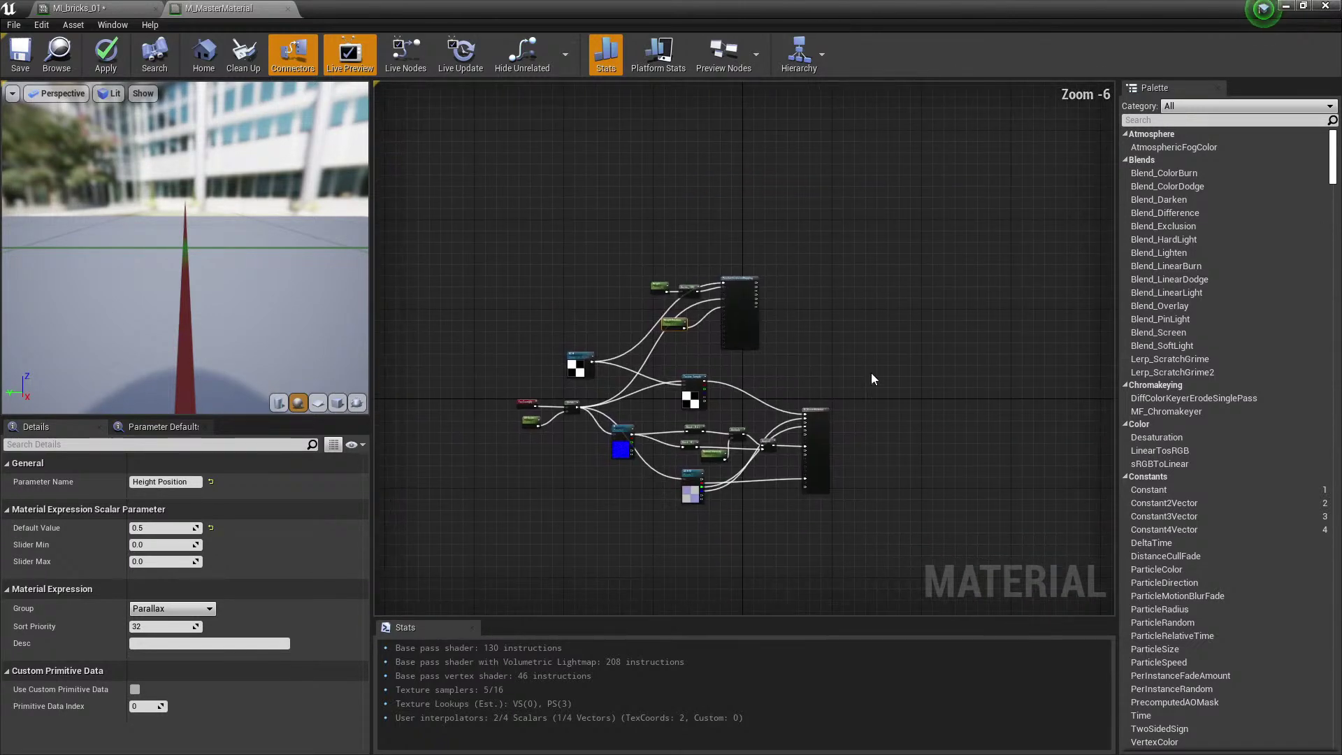
pyautogui.moveTo(673, 572); pyautogui.dragTo(625, 595)
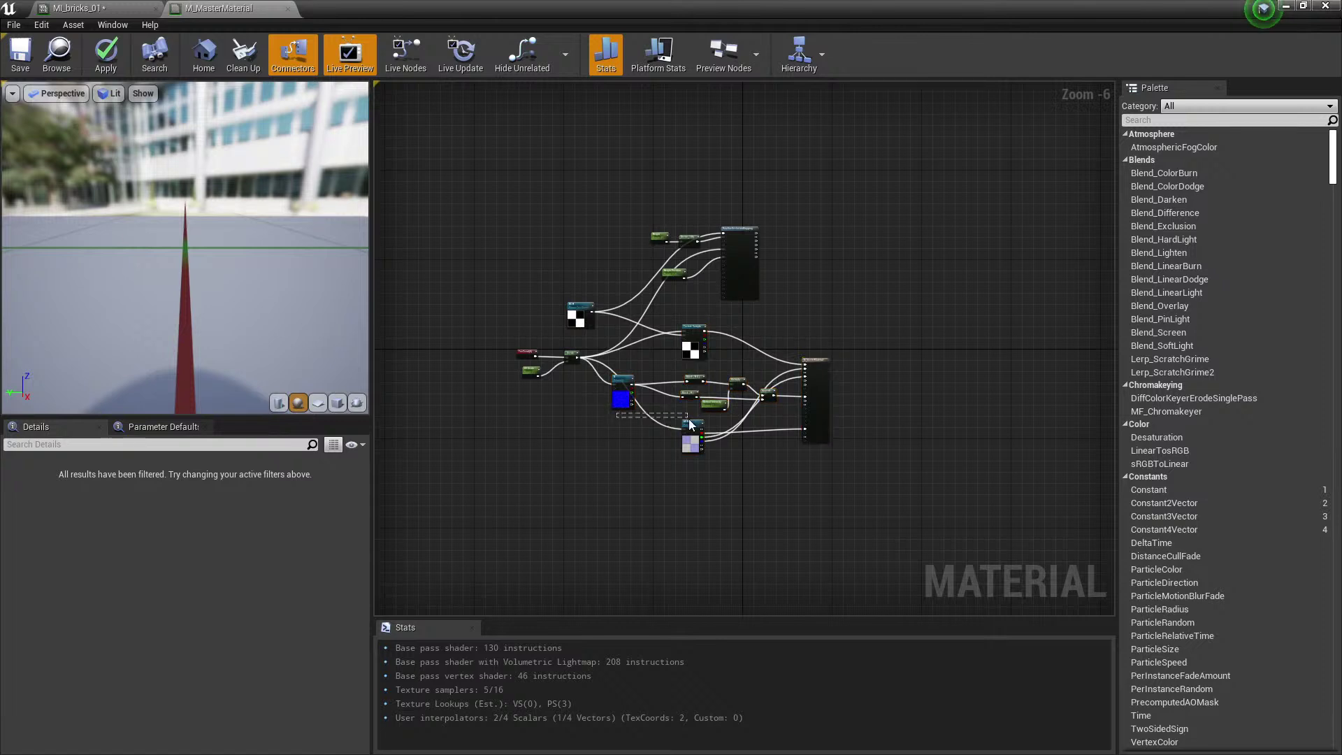
pyautogui.moveTo(688, 419); pyautogui.dragTo(616, 534)
pyautogui.moveTo(842, 373); pyautogui.dragTo(825, 360)
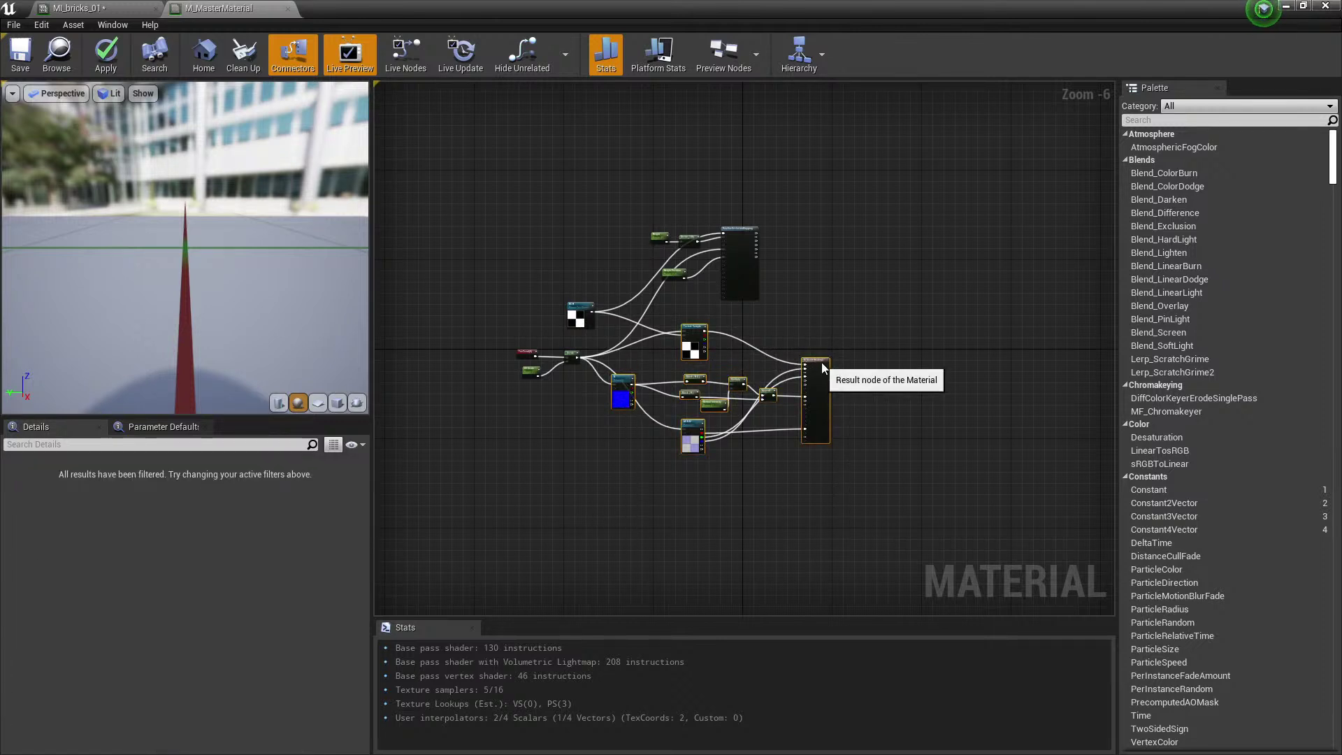
pyautogui.scroll(2, 818, 264)
pyautogui.click(808, 228)
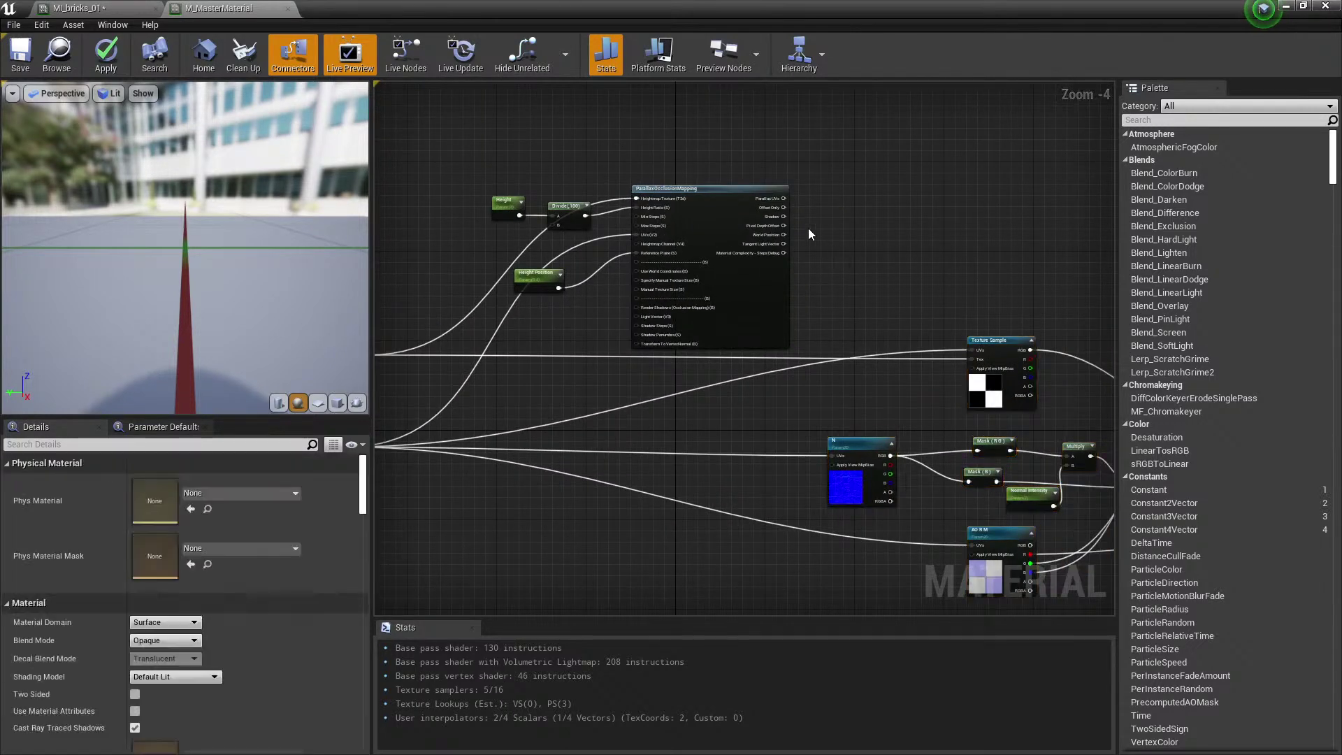
# Connect the Parallax UVs output to the UVs inputs of the Texture Sample, N and AO R M nodes and save the material.
pyautogui.moveTo(783, 198); pyautogui.dragTo(971, 348)
pyautogui.moveTo(784, 200); pyautogui.dragTo(831, 457)
pyautogui.moveTo(819, 413); pyautogui.dragTo(745, 373, button='right')
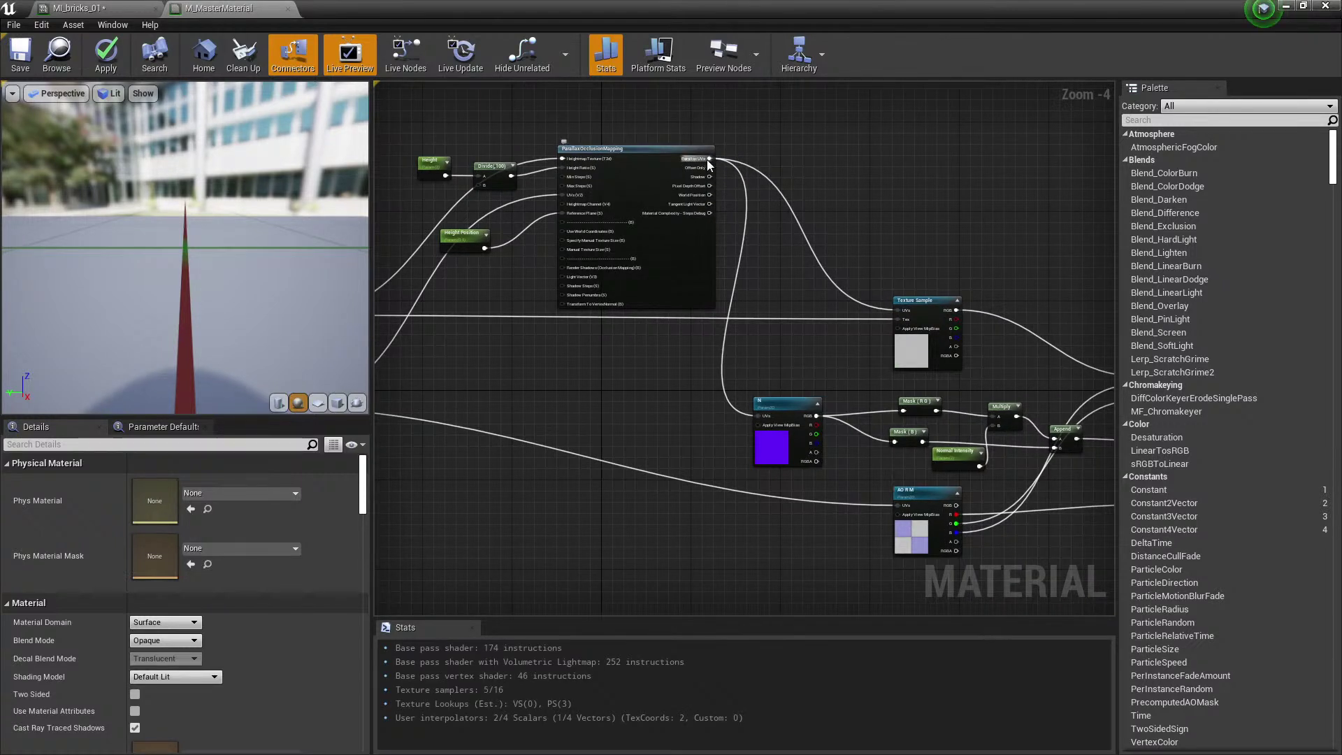
pyautogui.moveTo(708, 160); pyautogui.dragTo(898, 506)
pyautogui.scroll(-1, 792, 486)
pyautogui.moveTo(638, 479); pyautogui.dragTo(837, 502, button='right')
pyautogui.click(19, 67)
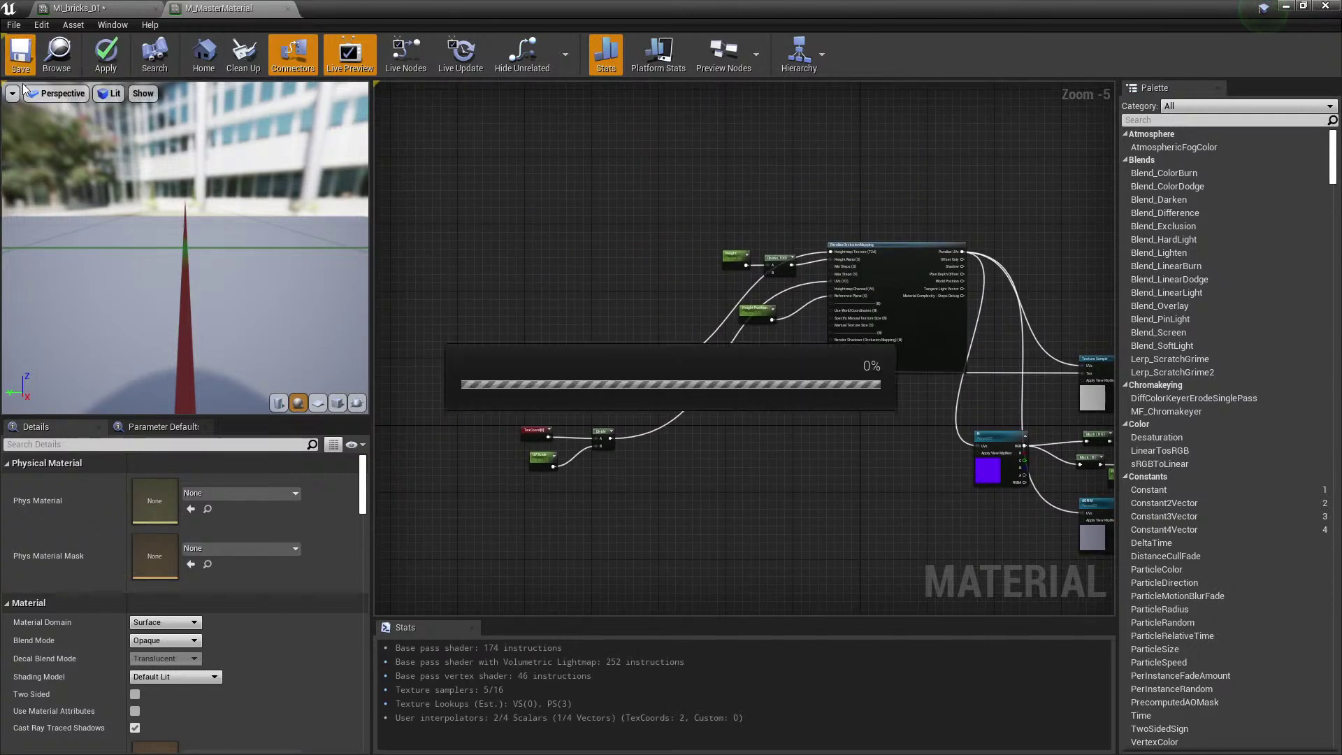
# Return to the level and inspect the parallax effect on the staircase's brick wall.
pyautogui.moveTo(513, 4); pyautogui.dragTo(837, 161)
pyautogui.moveTo(762, 130); pyautogui.dragTo(776, 126, button='right')
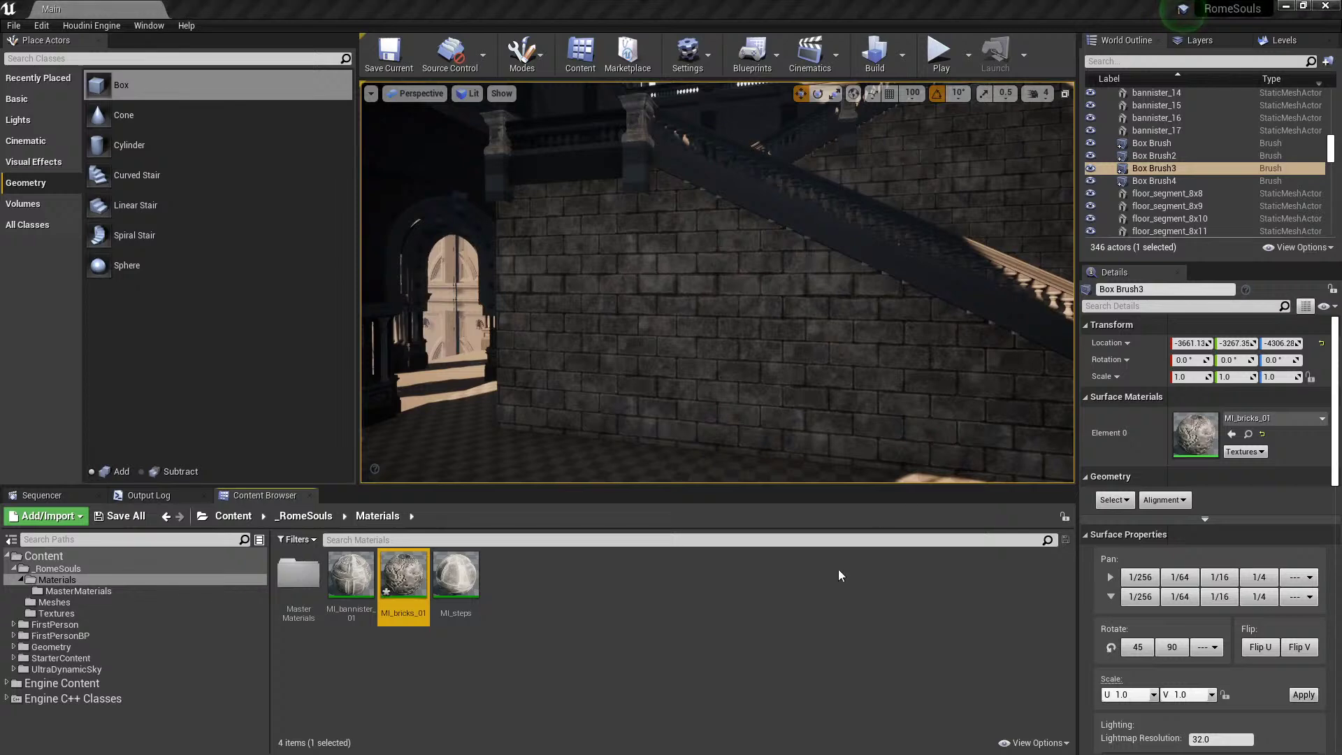
pyautogui.click(719, 605)
pyautogui.moveTo(731, 384)
pyautogui.mouseDown(button='right')
pyautogui.moveTo(769, 386)
pyautogui.moveTo(741, 381)
pyautogui.mouseUp(button='right')
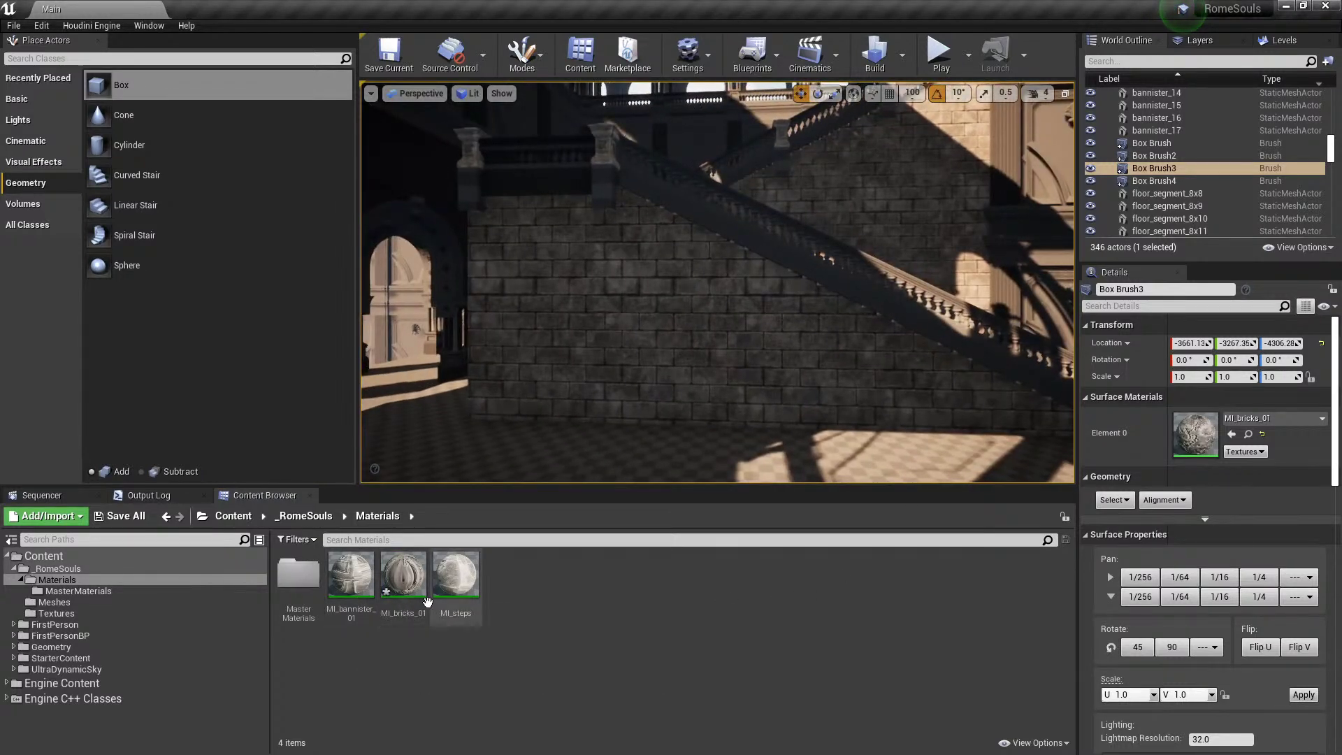
pyautogui.click(403, 574)
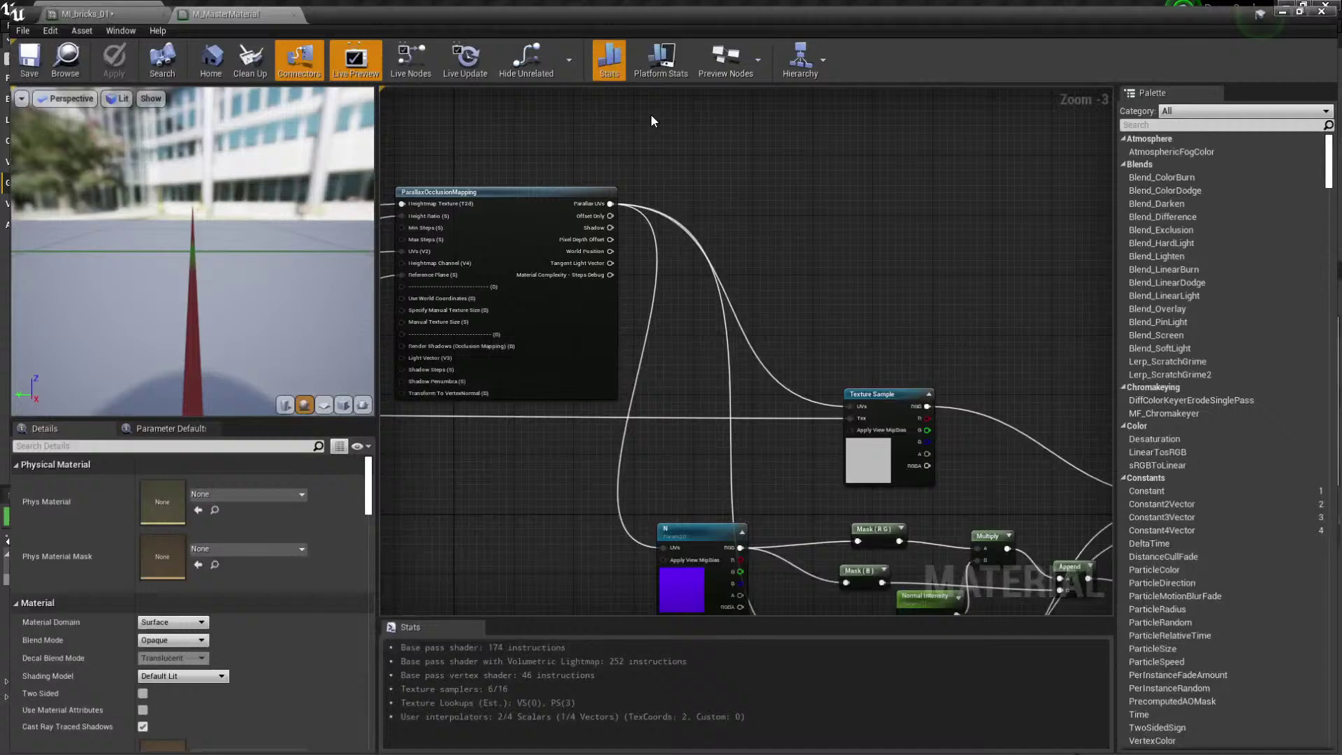
# Add a StaticSwitchParameter named Parallax UVs beyond the ParallaxOcclusionMapping node in M_MasterMaterial.
pyautogui.rightClick(815, 206)
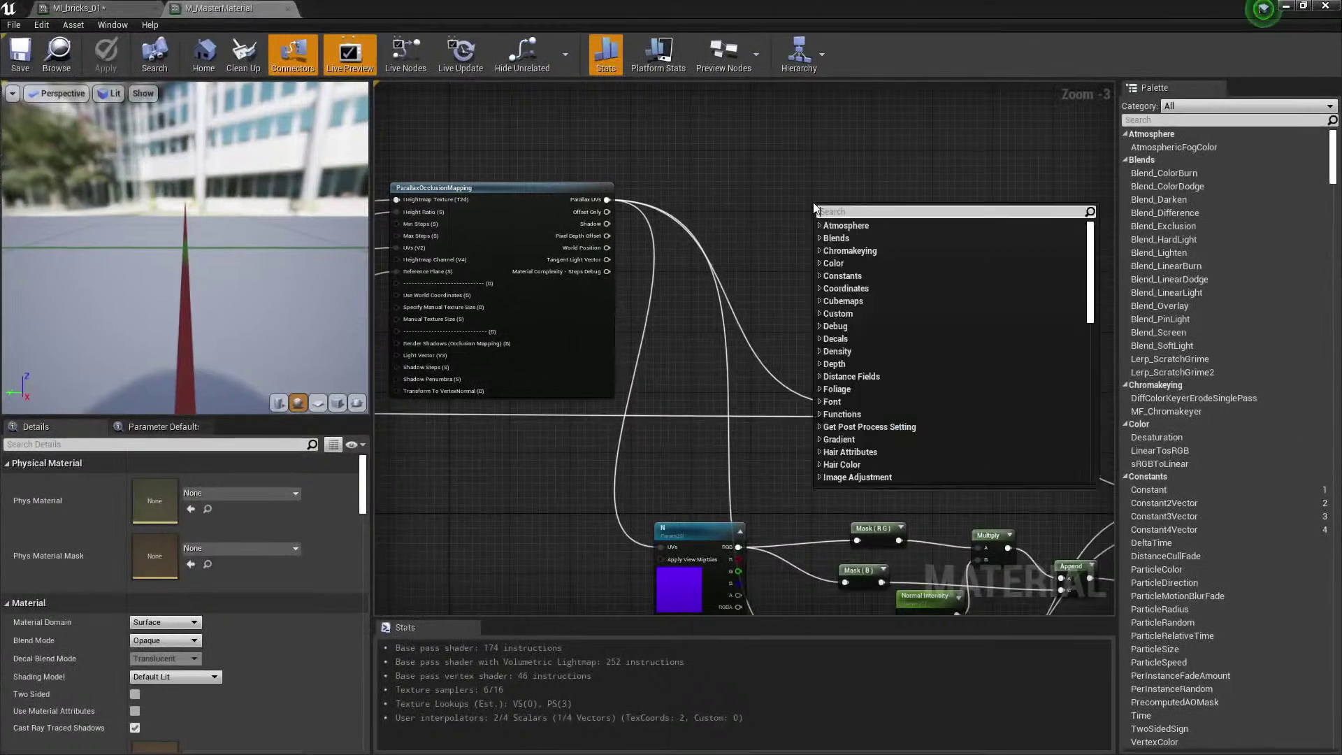
pyautogui.write('static switch')
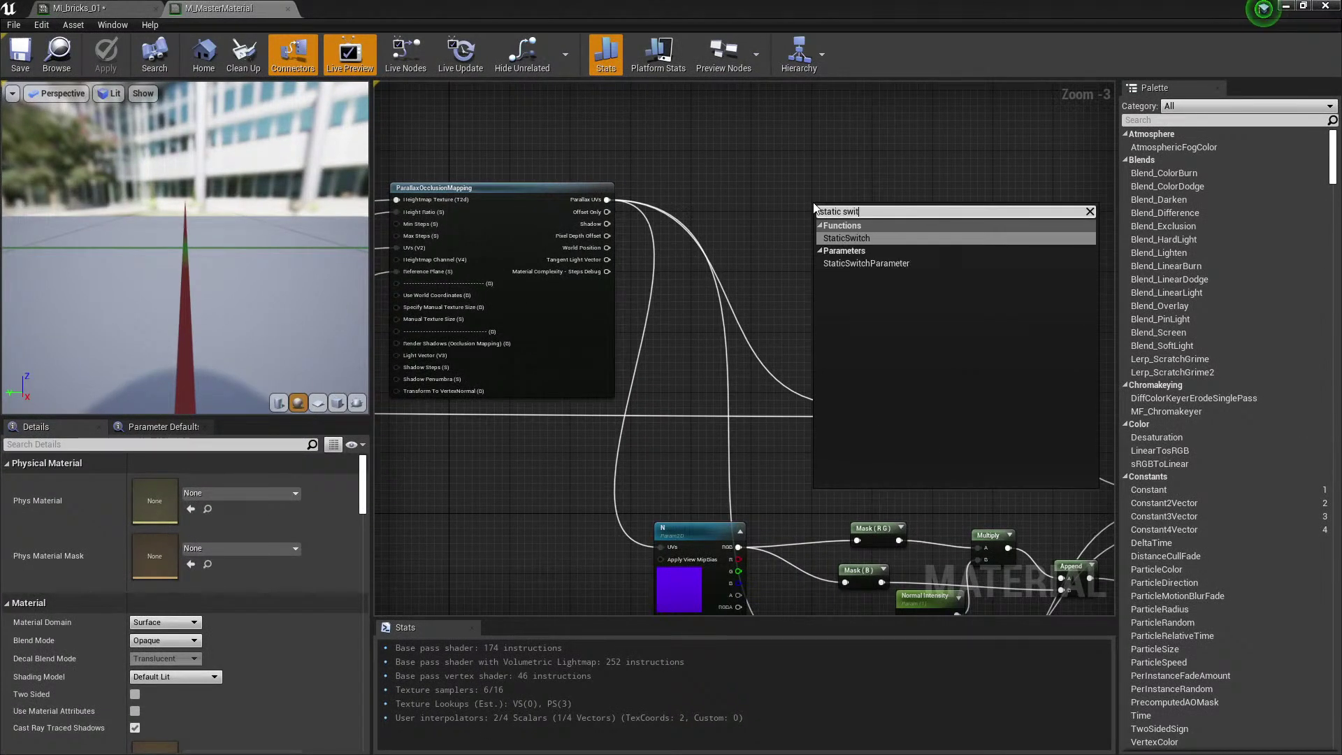
pyautogui.press('Down')
pyautogui.press('Return')
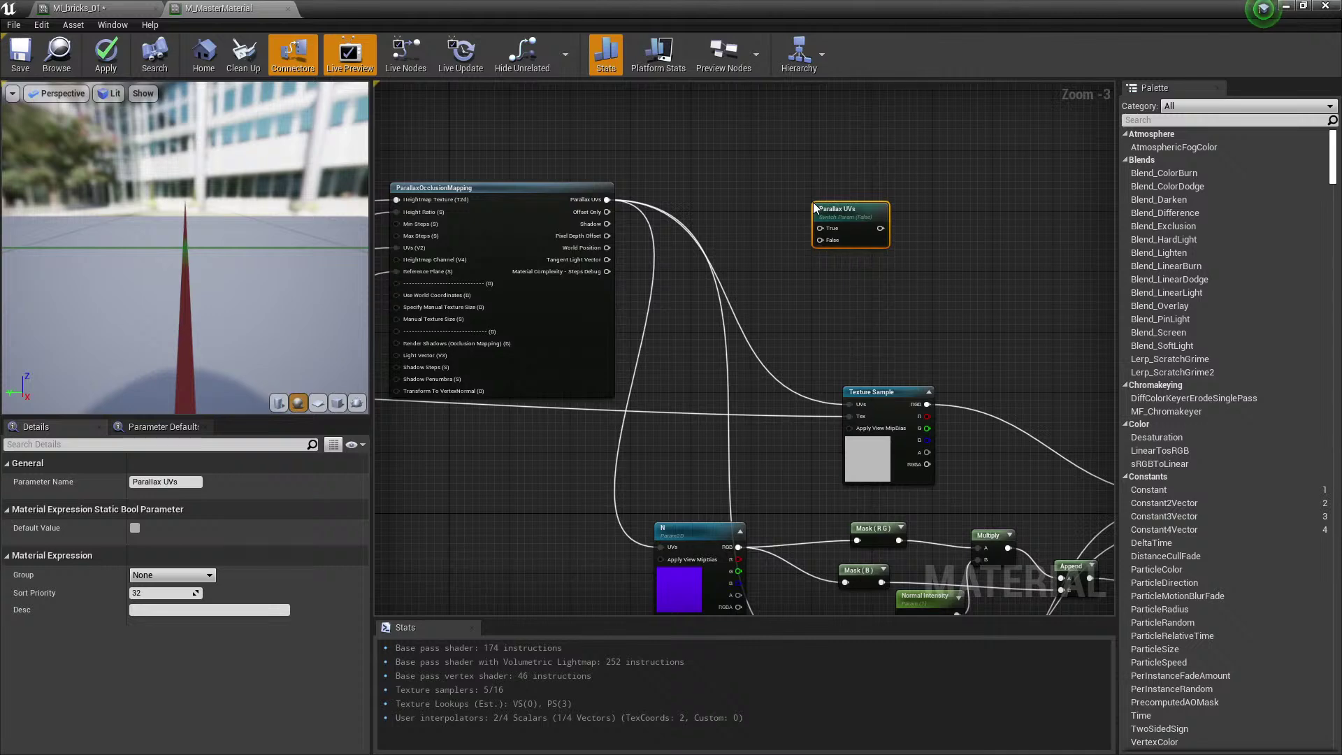
# Transfer the texture UV connections to the Parallax UVs switch output and connect ParallaxOcclusionMapping's Parallax UVs output to its True input.
pyautogui.scroll(2, 814, 207)
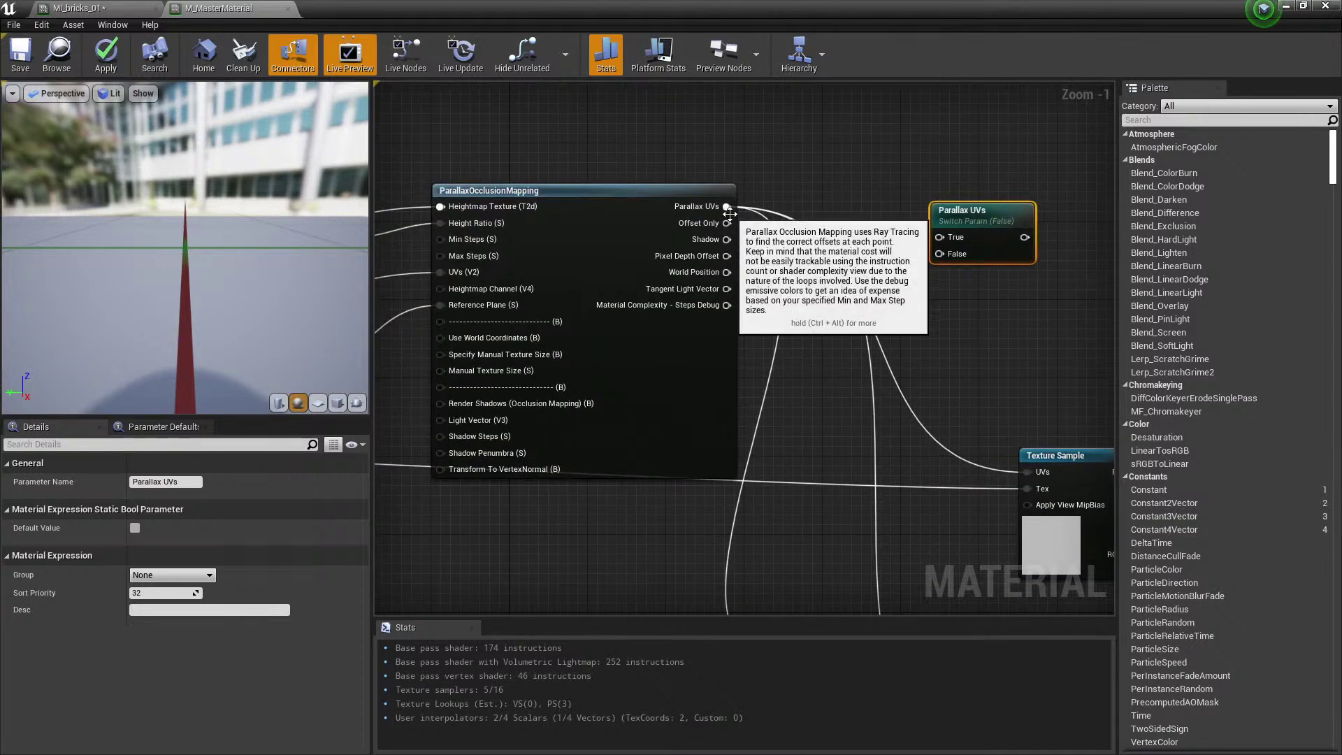
pyautogui.moveTo(730, 214)
pyautogui.keyDown('ctrl'); pyautogui.mouseDown()
pyautogui.moveTo(934, 284)
pyautogui.moveTo(746, 243)
pyautogui.moveTo(723, 211)
pyautogui.mouseUp(); pyautogui.keyUp('ctrl')
pyautogui.moveTo(859, 231); pyautogui.dragTo(893, 220, button='right')
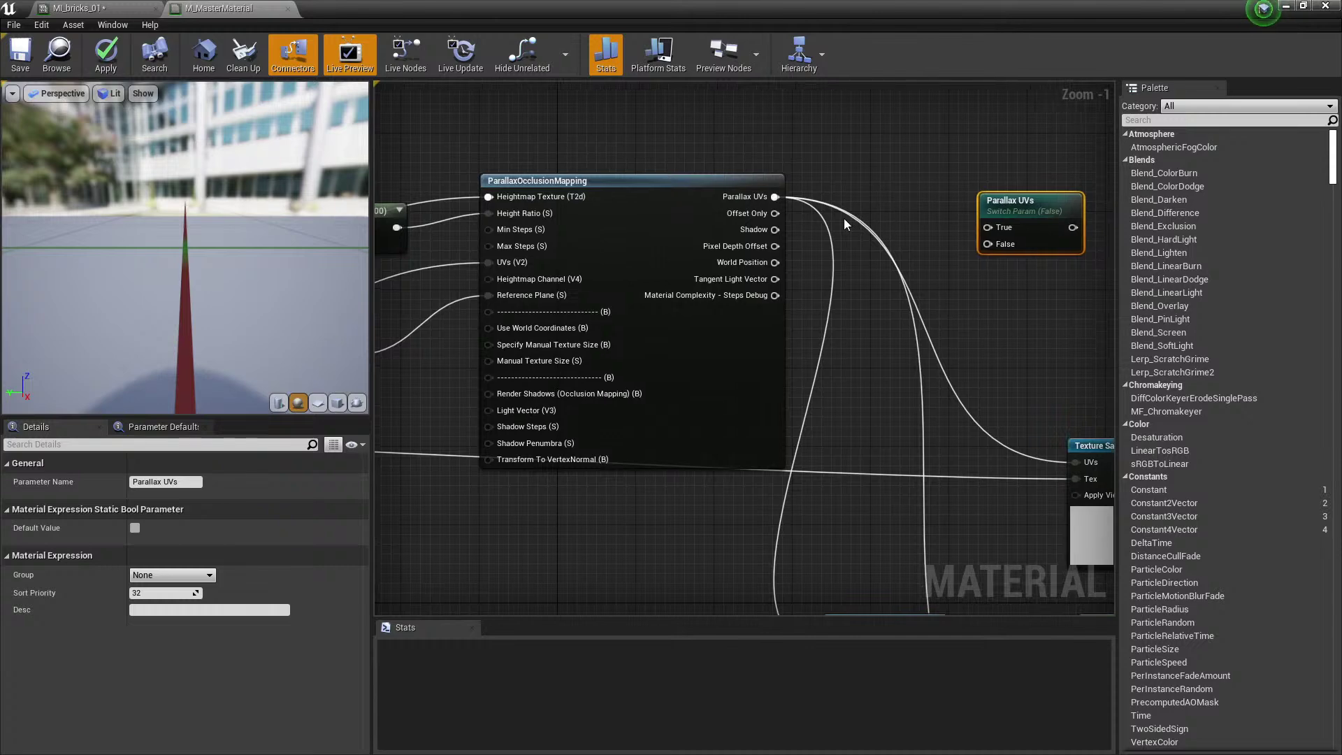
pyautogui.keyDown('ctrl'); pyautogui.moveTo(778, 199); pyautogui.dragTo(1073, 228); pyautogui.keyUp('ctrl')
pyautogui.moveTo(776, 198); pyautogui.dragTo(795, 210)
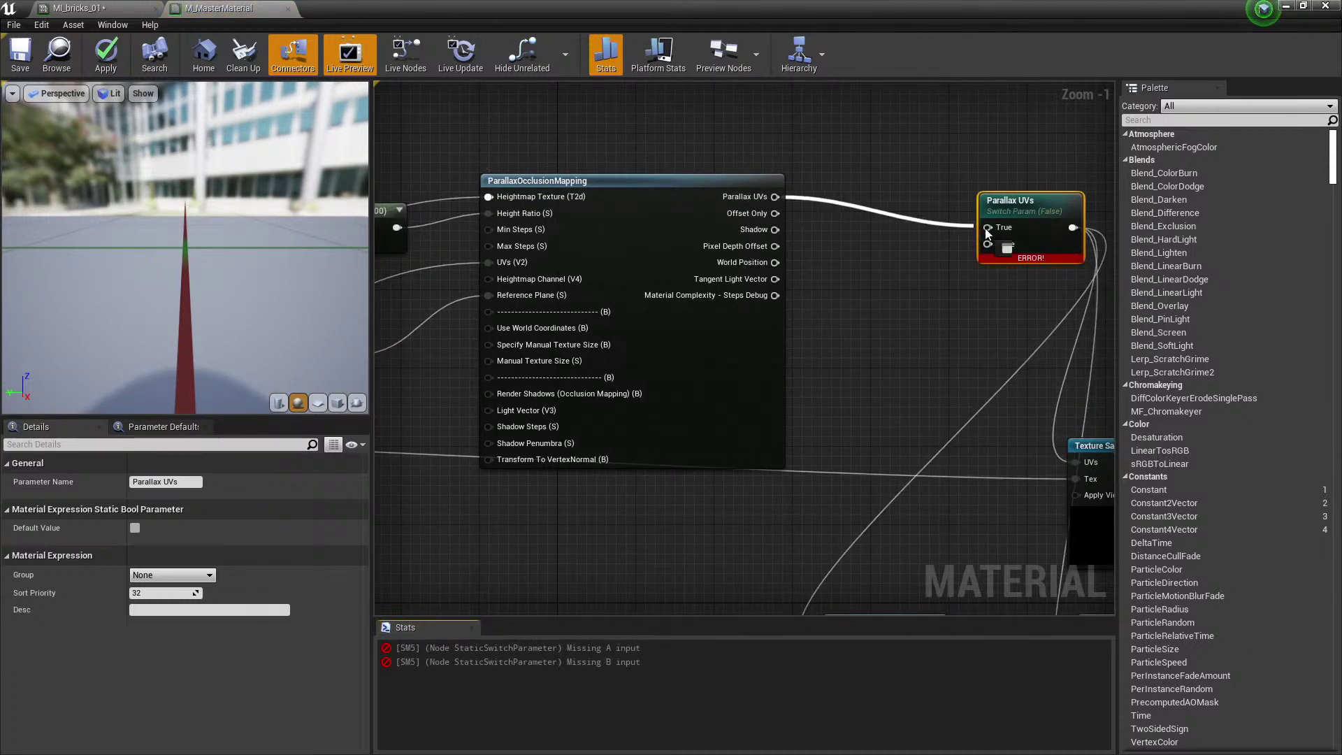
pyautogui.moveTo(985, 228); pyautogui.dragTo(986, 229)
# Shift the BC H texture object toward the parallax nodes and connect the scaled texture coordinates to the switch's False input.
pyautogui.moveTo(711, 194); pyautogui.dragTo(709, 165)
pyautogui.moveTo(400, 455); pyautogui.dragTo(403, 344, button='right')
pyautogui.scroll(-2, 610, 403)
pyautogui.moveTo(806, 387); pyautogui.dragTo(740, 375, button='right')
pyautogui.scroll(-2, 741, 375)
pyautogui.moveTo(414, 356); pyautogui.dragTo(636, 348, button='right')
pyautogui.click(606, 348)
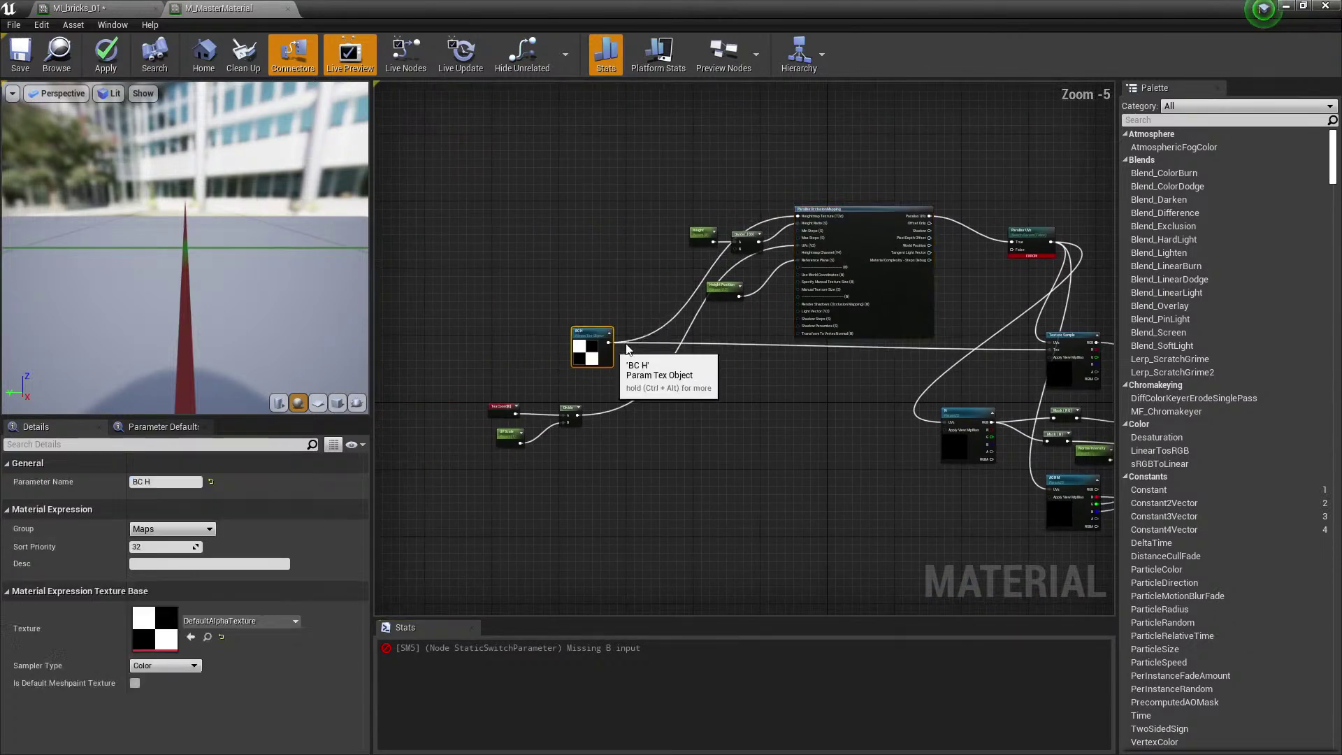
pyautogui.moveTo(626, 347); pyautogui.dragTo(676, 331)
pyautogui.moveTo(579, 415); pyautogui.dragTo(1016, 251)
# Move the texture coordinate and UV scale nodes closer to the parallax nodes and save the master material.
pyautogui.moveTo(590, 501); pyautogui.dragTo(622, 474, button='right')
pyautogui.moveTo(612, 485); pyautogui.dragTo(511, 376)
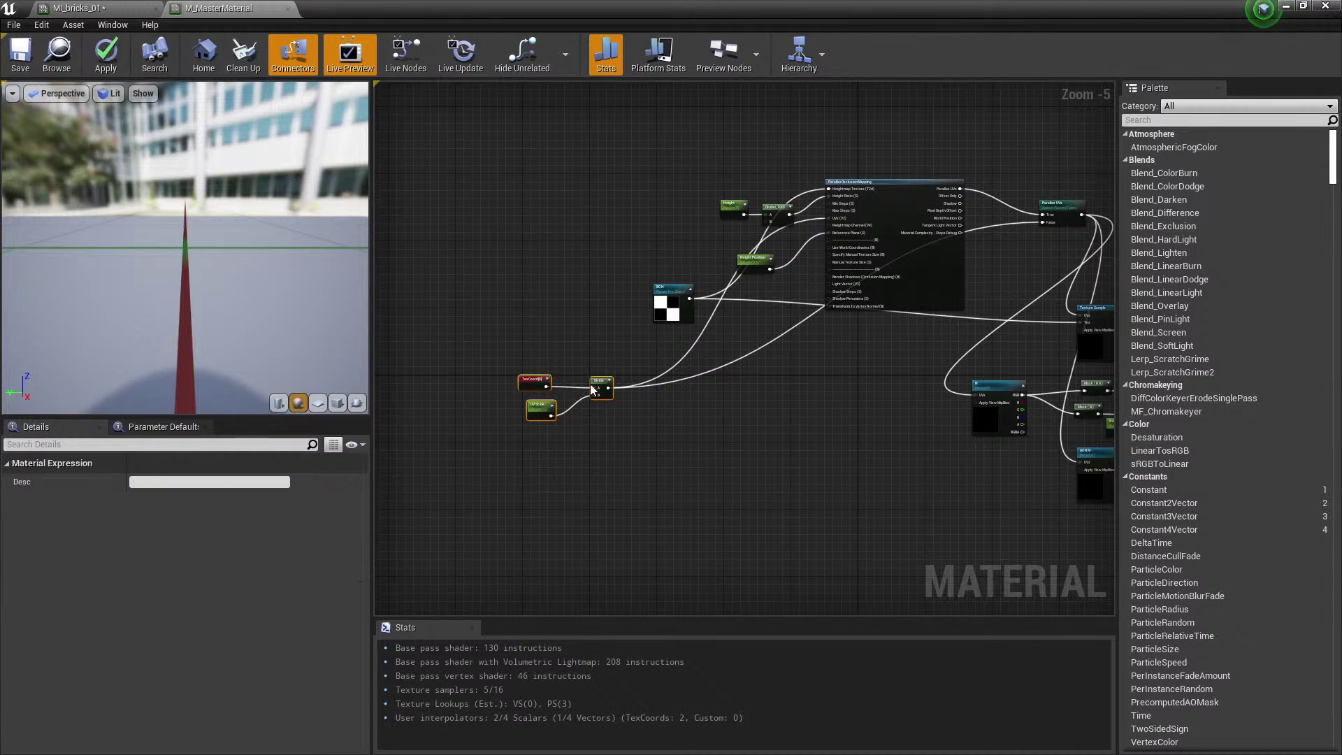
pyautogui.moveTo(604, 383); pyautogui.dragTo(732, 379)
pyautogui.moveTo(848, 410); pyautogui.dragTo(616, 513, button='right')
pyautogui.scroll(2, 762, 434)
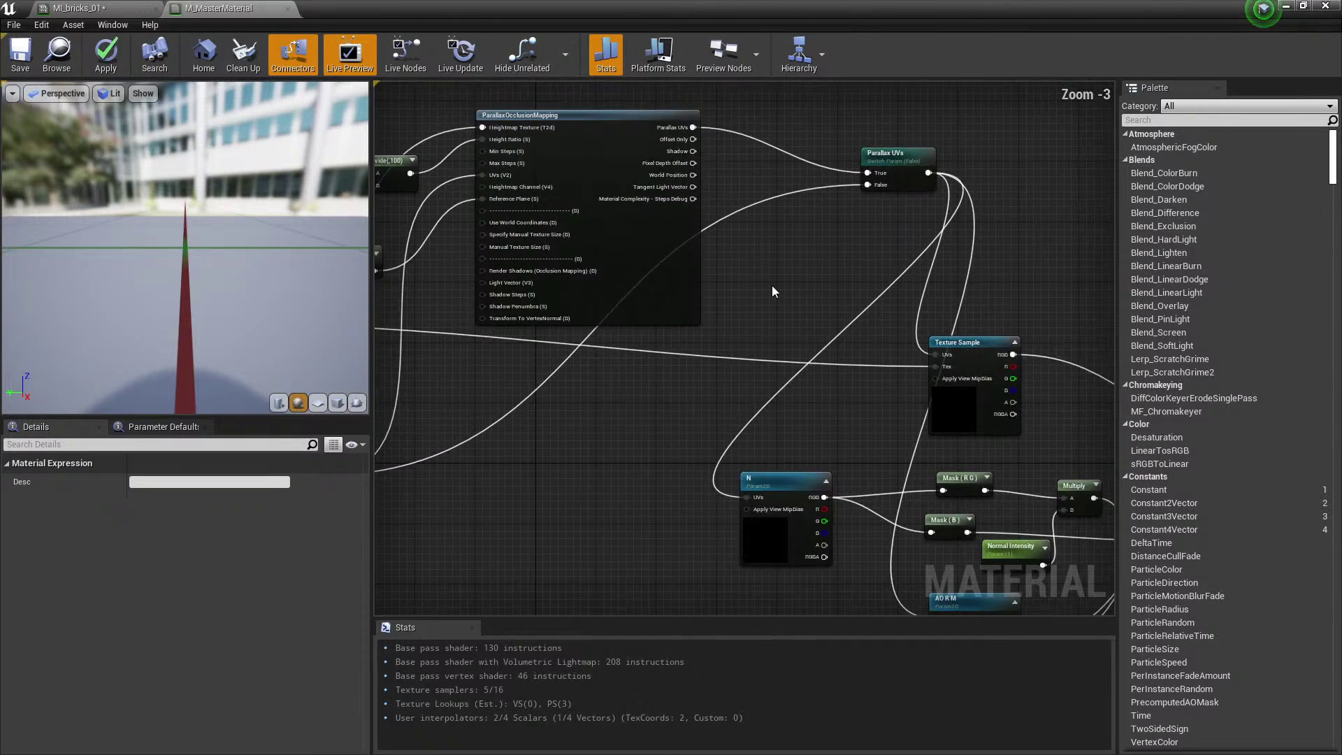
pyautogui.moveTo(771, 285); pyautogui.dragTo(762, 387, button='right')
pyautogui.moveTo(736, 319); pyautogui.dragTo(796, 311, button='right')
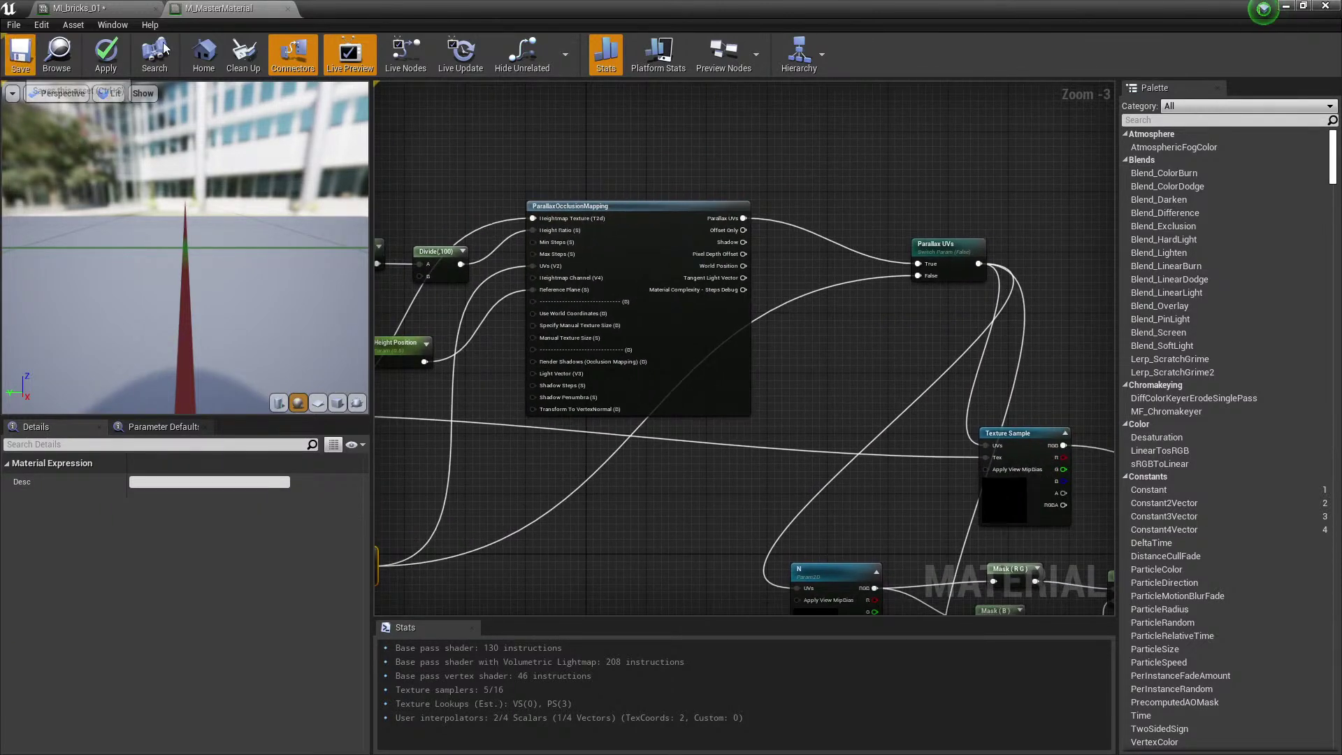
pyautogui.click(105, 6)
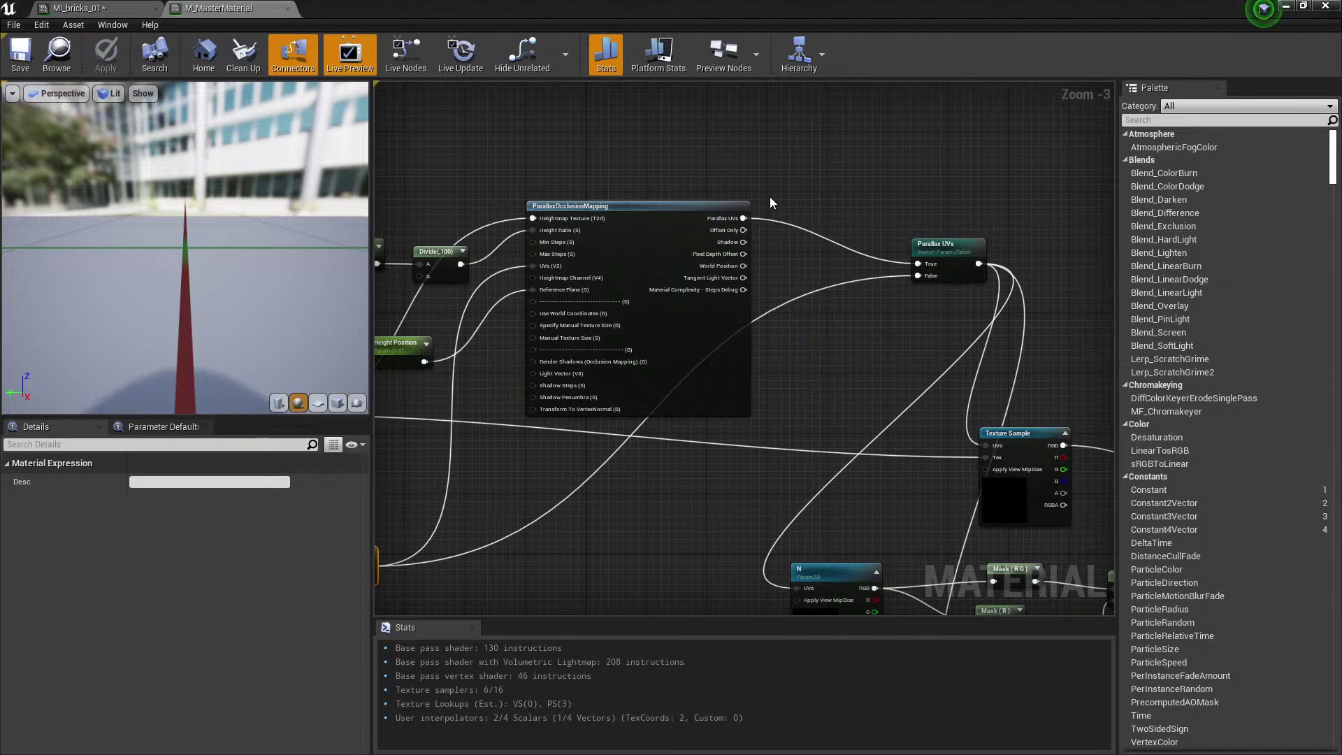
# Shift the ParallaxOcclusionMapping node slightly away from the Parallax UVs switch and check the layout of the connected nodes.
pyautogui.moveTo(669, 211); pyautogui.dragTo(653, 197)
pyautogui.moveTo(854, 375); pyautogui.dragTo(804, 366, button='right')
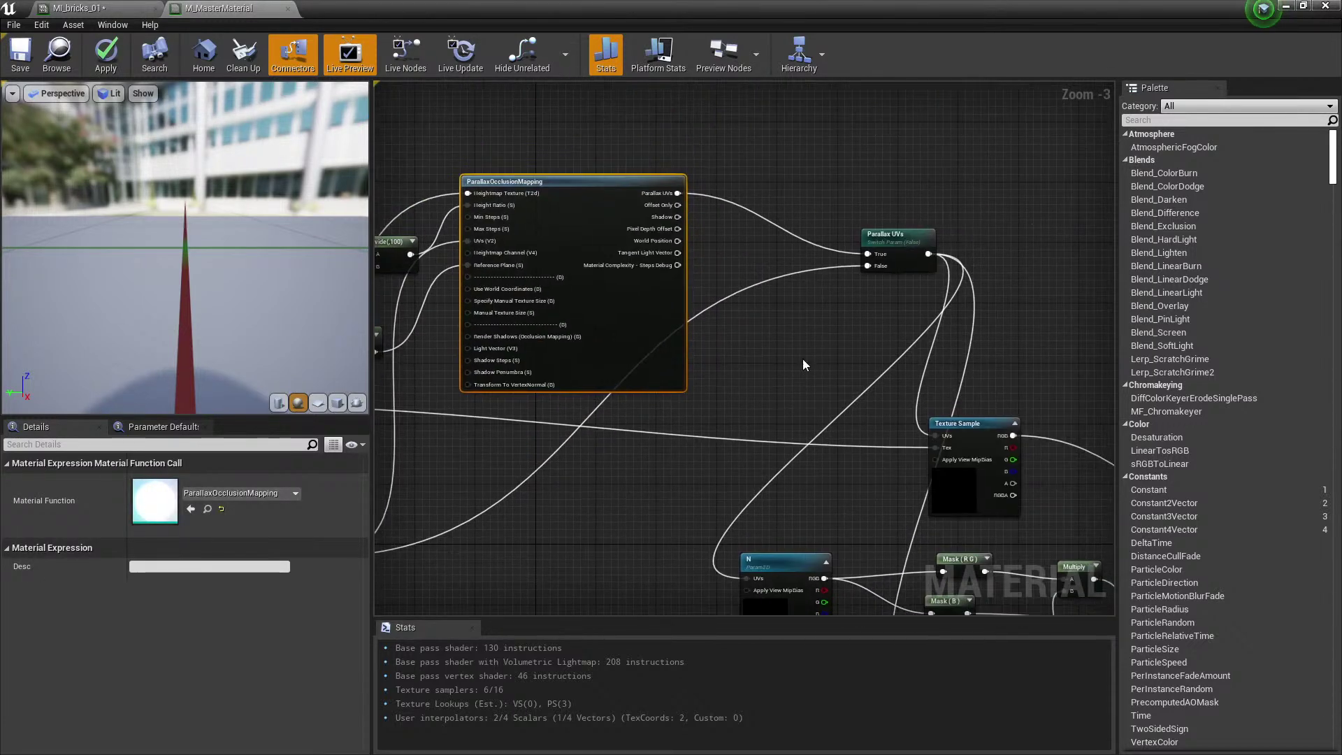
pyautogui.moveTo(489, 447); pyautogui.dragTo(734, 374, button='right')
pyautogui.click(549, 466)
pyautogui.moveTo(582, 465); pyautogui.dragTo(447, 545)
pyautogui.moveTo(531, 556); pyautogui.dragTo(725, 434, button='right')
# Place the MI_bricks_01 editor beside the level view and enable the Parallax UVs switch for the instance.
pyautogui.click(112, 8)
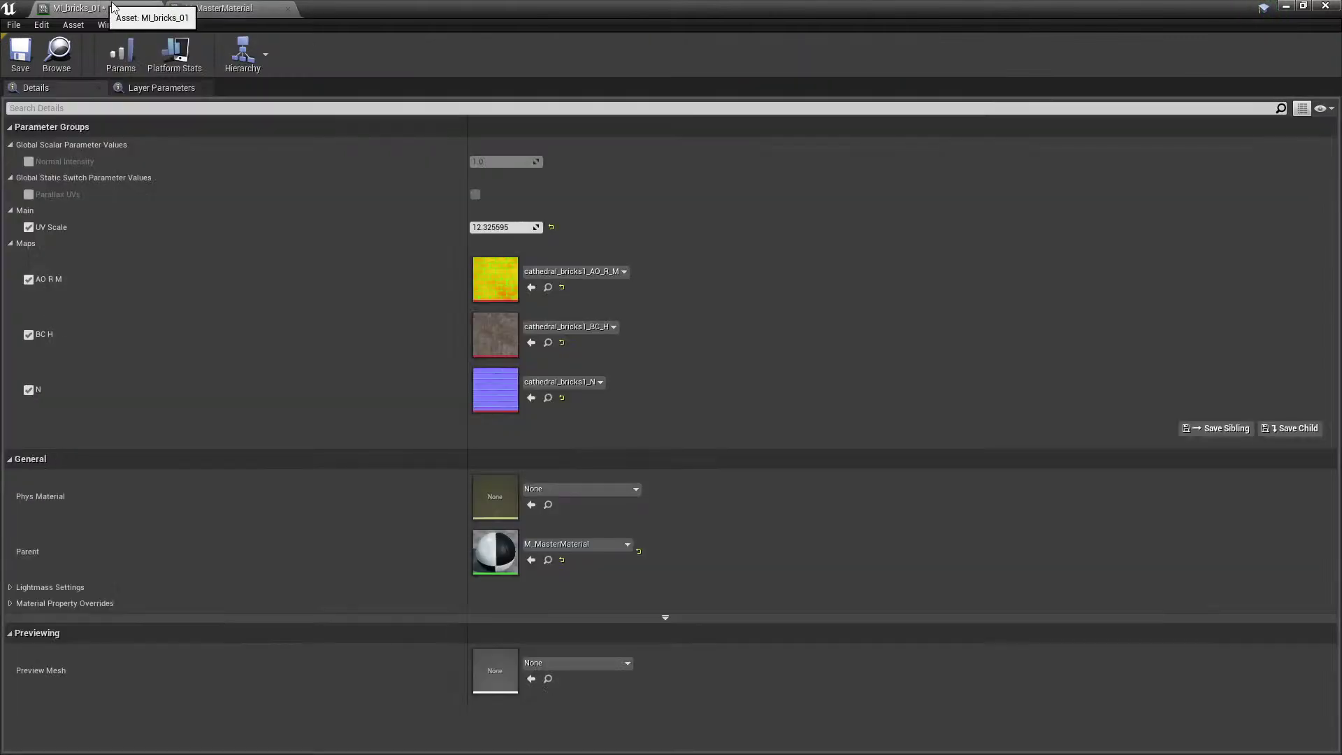
pyautogui.moveTo(471, 6); pyautogui.dragTo(1108, 136)
pyautogui.click(879, 332)
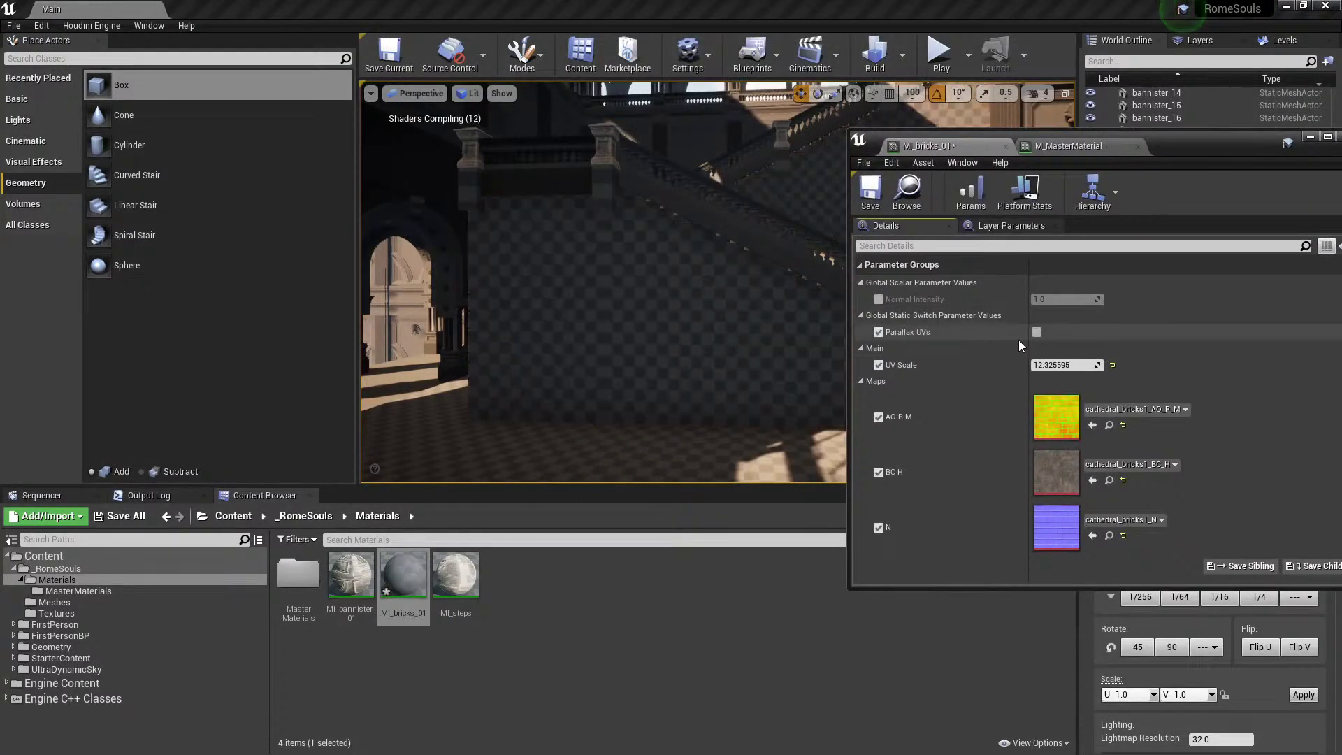
pyautogui.click(1036, 333)
pyautogui.scroll(-5, 1013, 363)
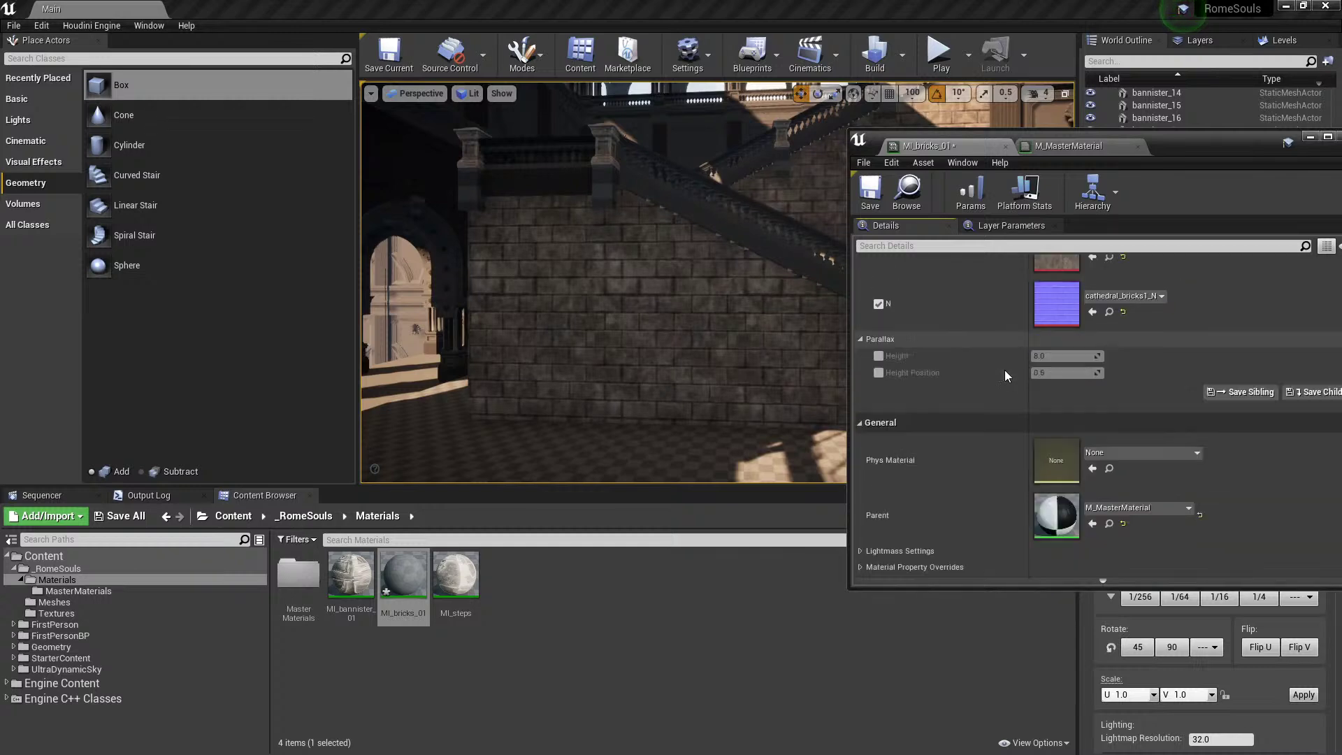
pyautogui.scroll(5, 1004, 368)
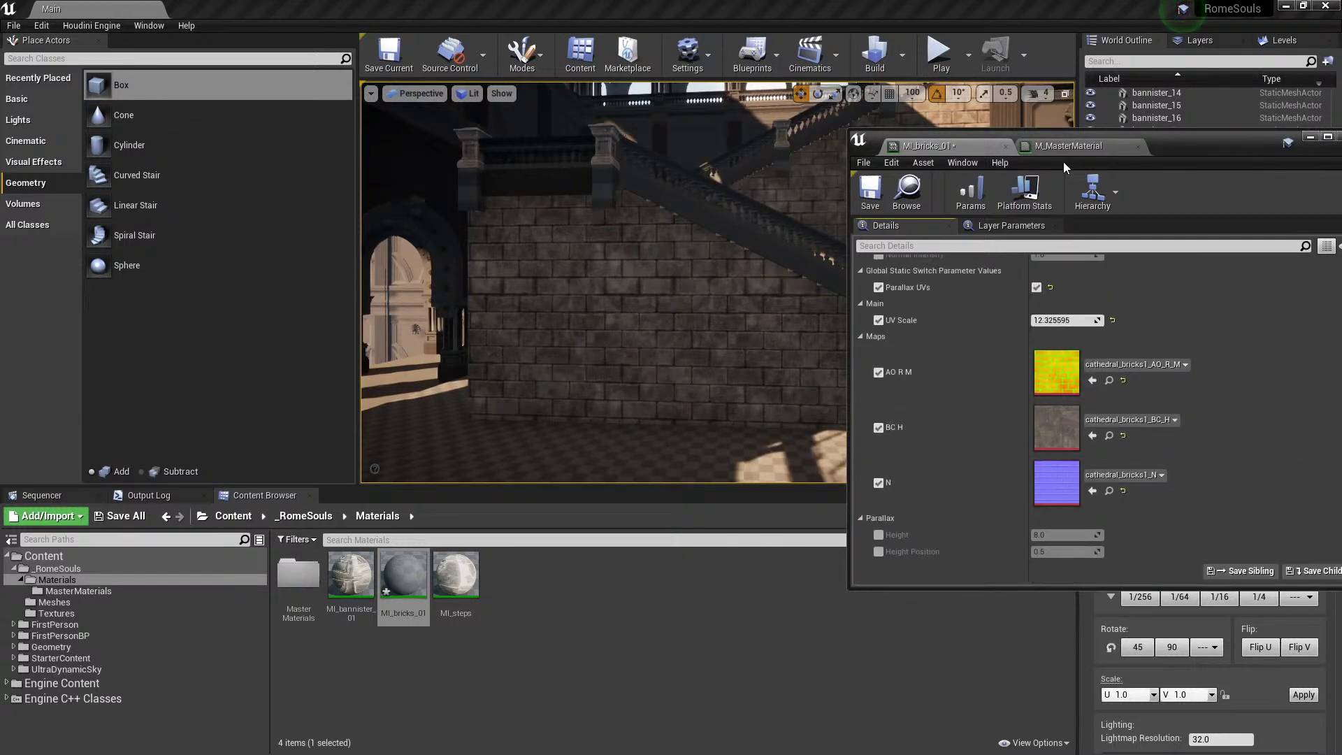
# Assign the Parallax UVs switch in M_MasterMaterial to the Parallax group and save the material.
pyautogui.click(1068, 145)
pyautogui.scroll(-3, 1123, 360)
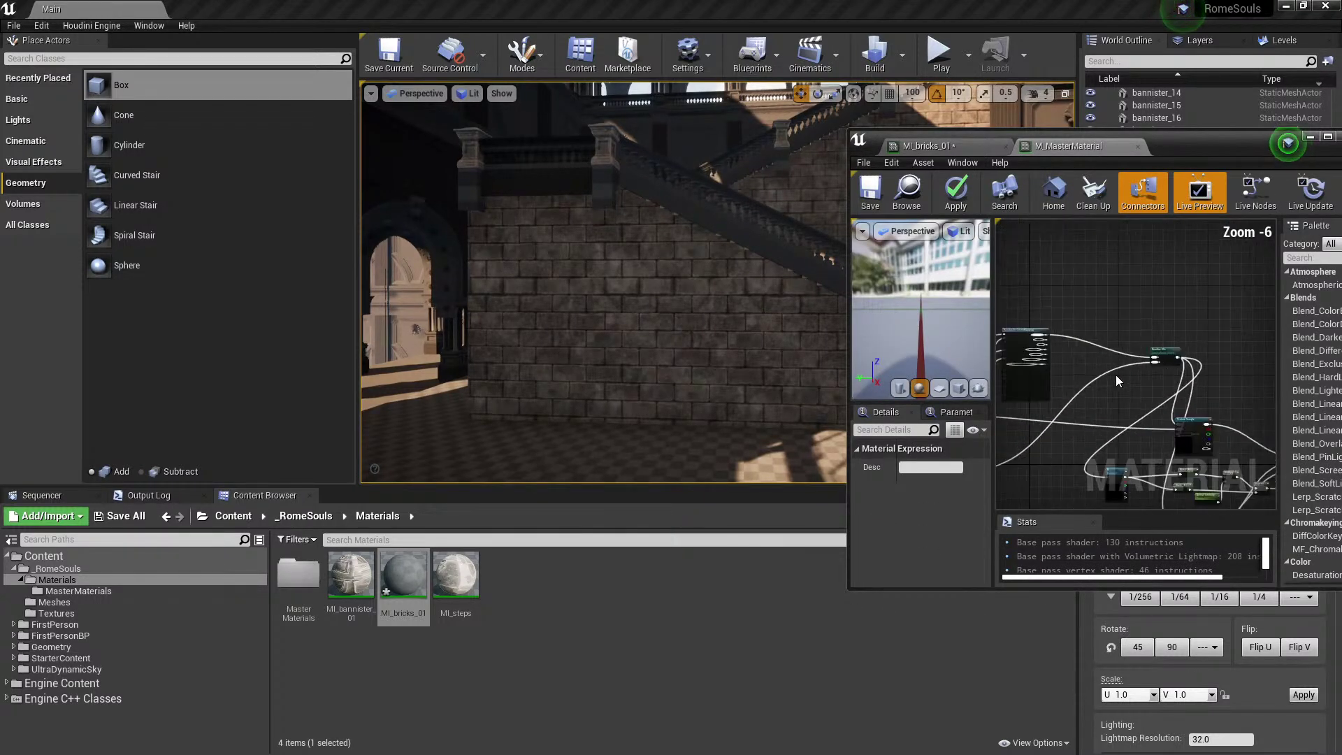
pyautogui.click(1164, 357)
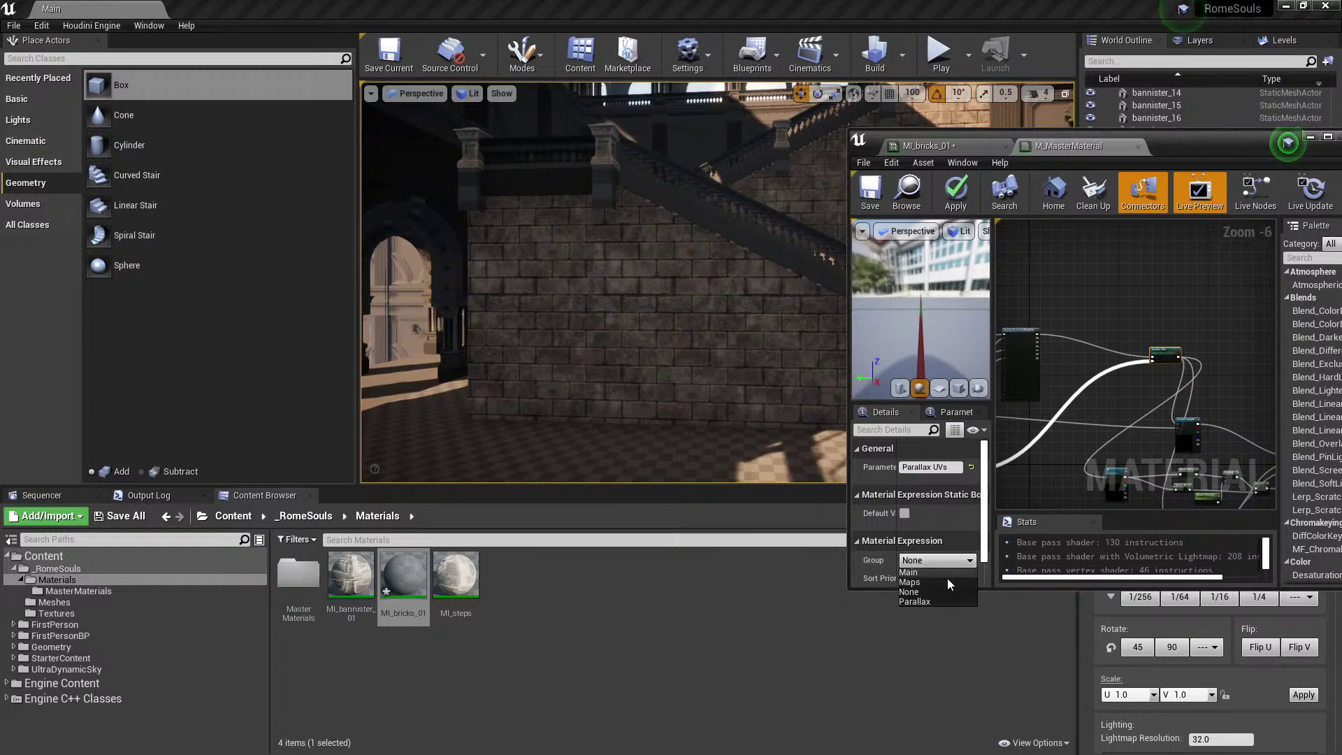
pyautogui.click(934, 601)
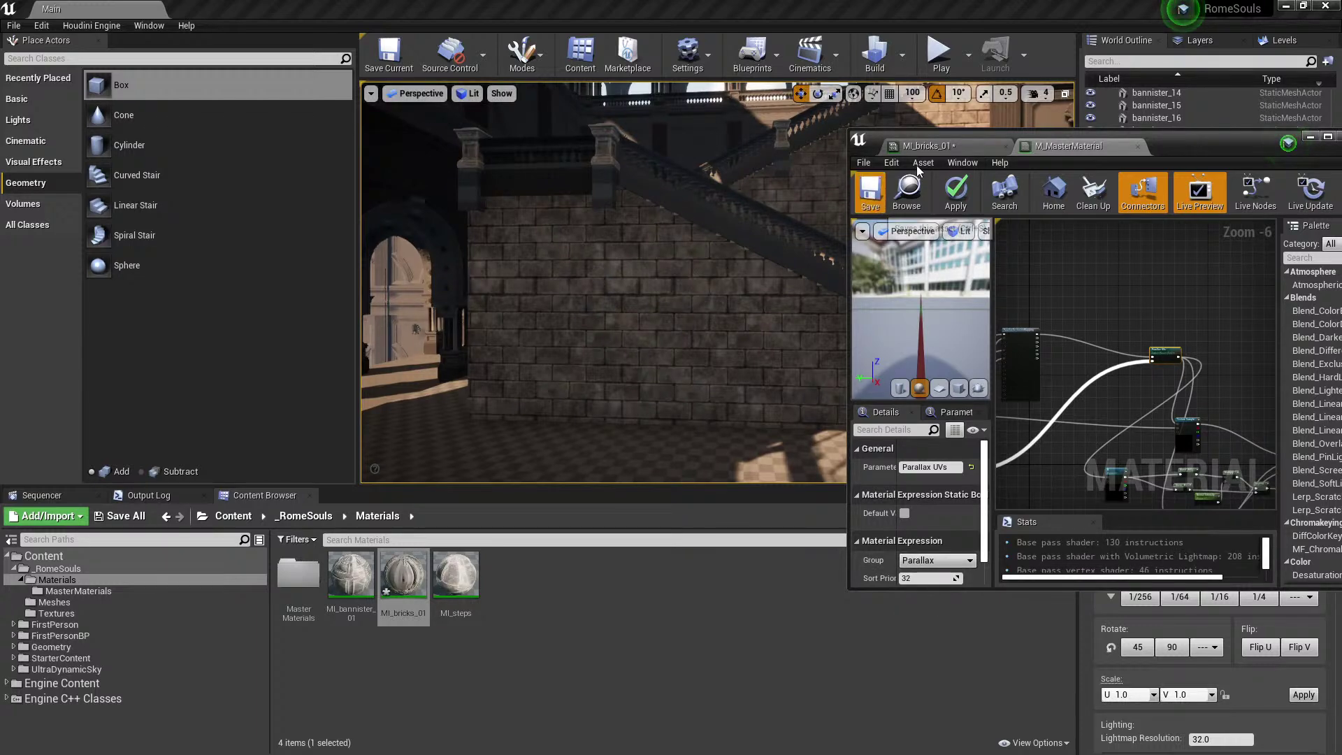
# Override Height in MI_bricks_01 and raise it to 47.177135 while checking the brick wall up close.
pyautogui.click(932, 144)
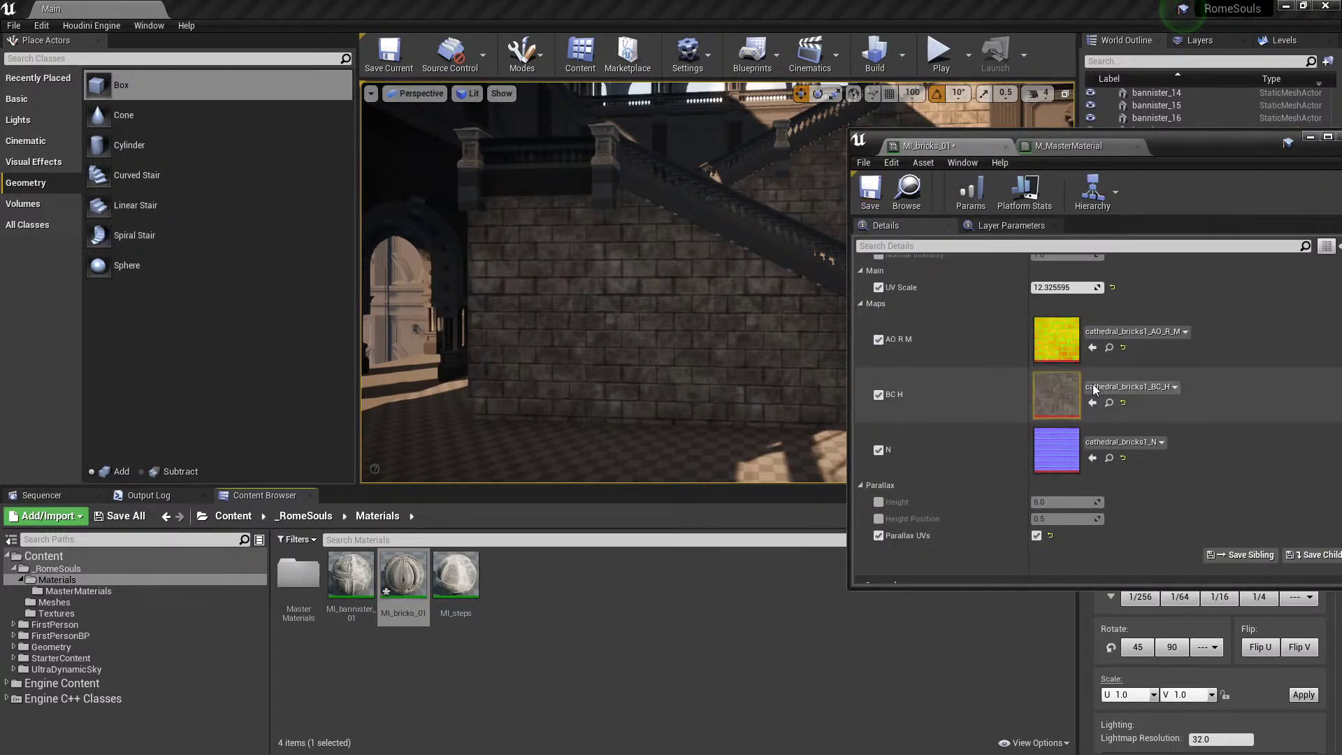
pyautogui.scroll(-1, 1046, 506)
pyautogui.moveTo(776, 406)
pyautogui.mouseDown(button='right')
pyautogui.moveTo(811, 412)
pyautogui.moveTo(762, 399)
pyautogui.moveTo(797, 392)
pyautogui.mouseUp(button='right')
pyautogui.press('w')
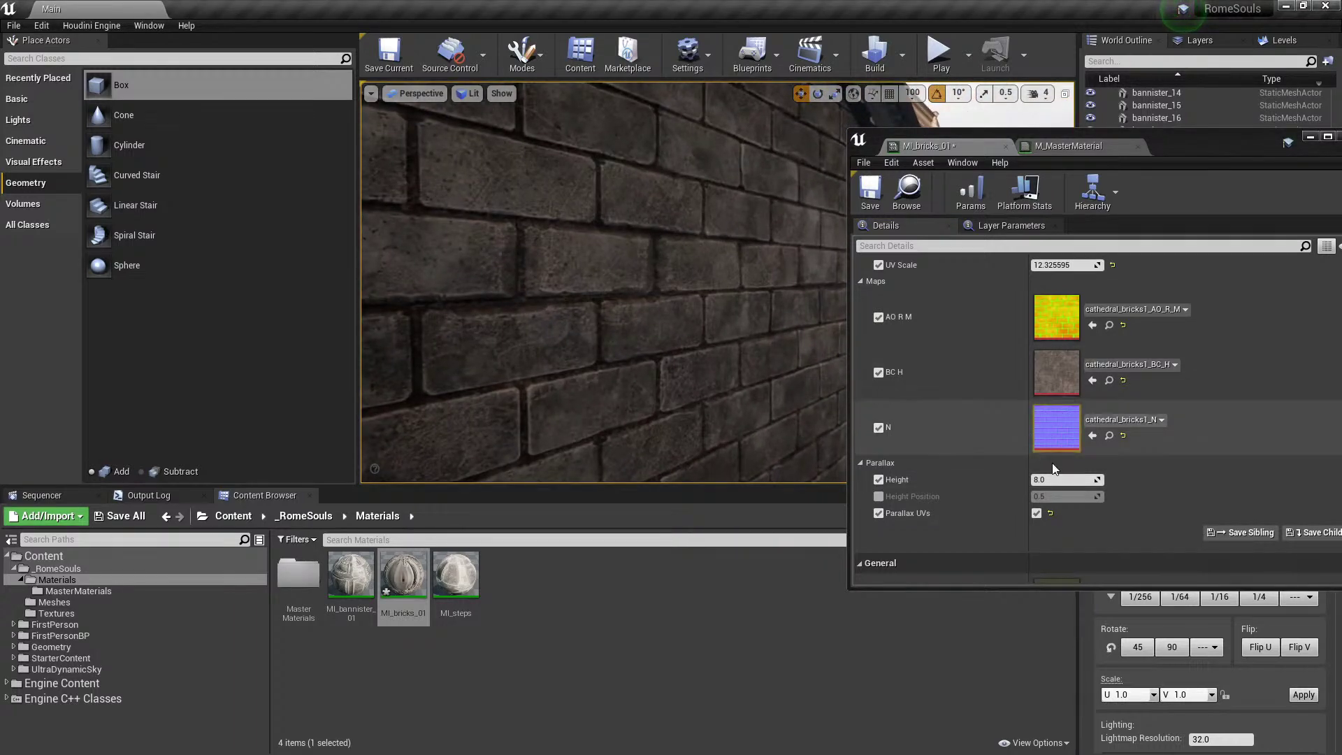
pyautogui.moveTo(1063, 480); pyautogui.dragTo(1175, 480)
pyautogui.press('s')
pyautogui.moveTo(699, 335)
pyautogui.mouseDown(button='right')
pyautogui.moveTo(685, 342)
pyautogui.moveTo(713, 336)
pyautogui.mouseUp(button='right')
pyautogui.press('w')
pyautogui.moveTo(601, 279); pyautogui.dragTo(601, 280, button='right')
pyautogui.moveTo(1052, 478); pyautogui.dragTo(1072, 497)
# Override Height Position with 0.557143 and save MI_bricks_01.
pyautogui.click(880, 497)
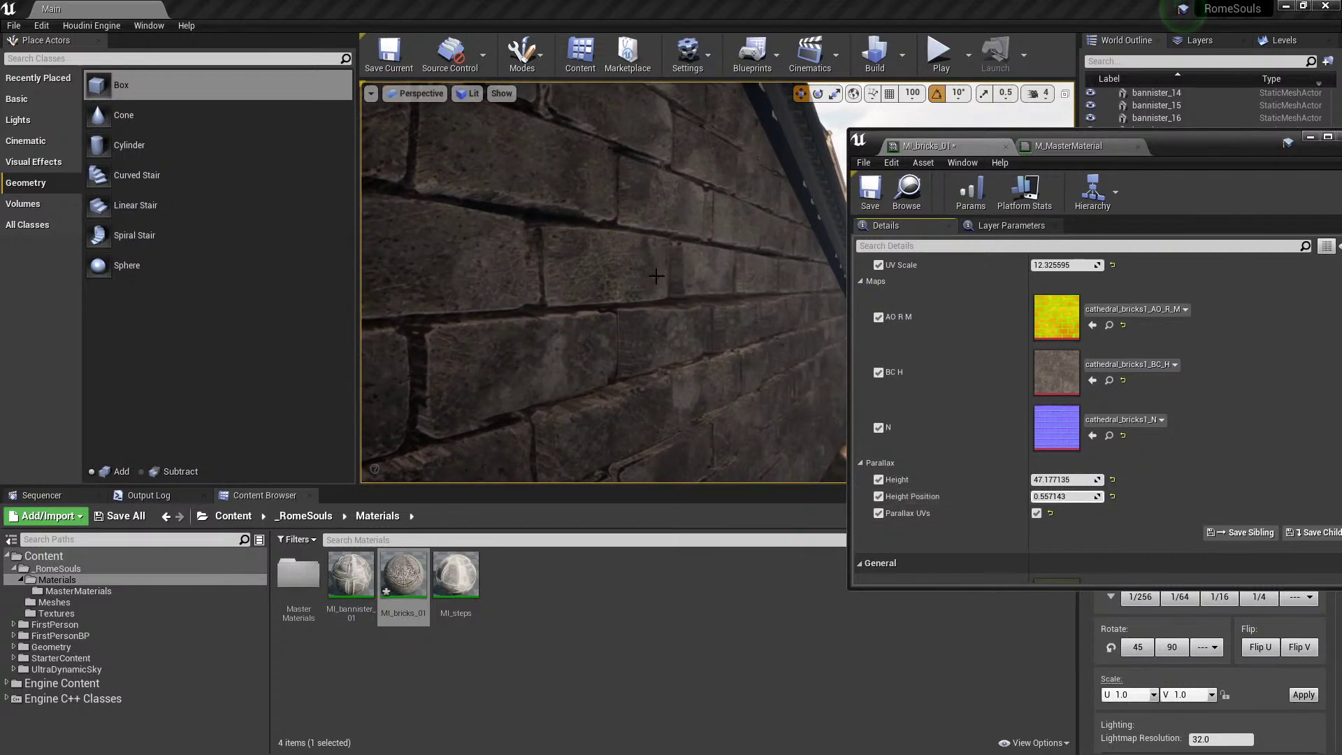
pyautogui.moveTo(699, 301)
pyautogui.mouseDown(button='right')
pyautogui.moveTo(790, 308)
pyautogui.moveTo(706, 294)
pyautogui.mouseUp(button='right')
pyautogui.click(870, 194)
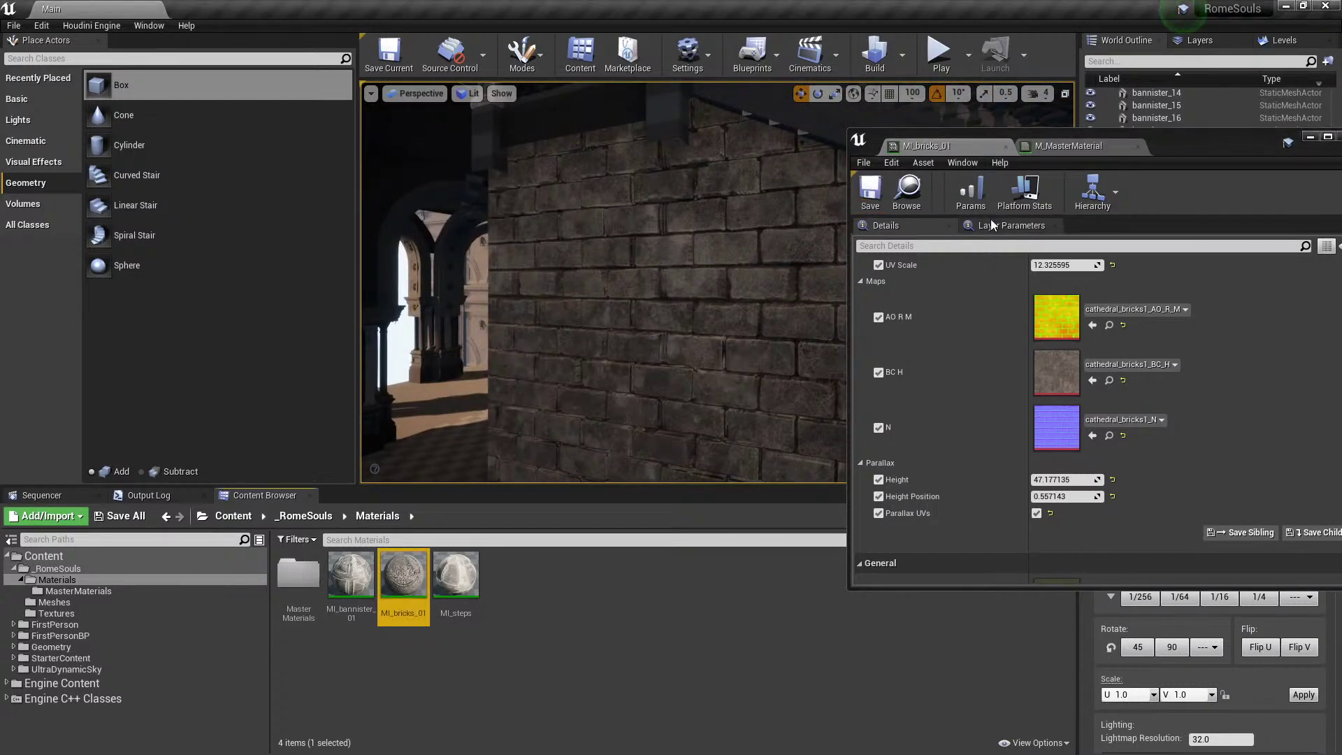
# Override Normal Intensity in MI_bricks_01 with 9.289176, check the staircase wall and save the instance.
pyautogui.scroll(2, 967, 485)
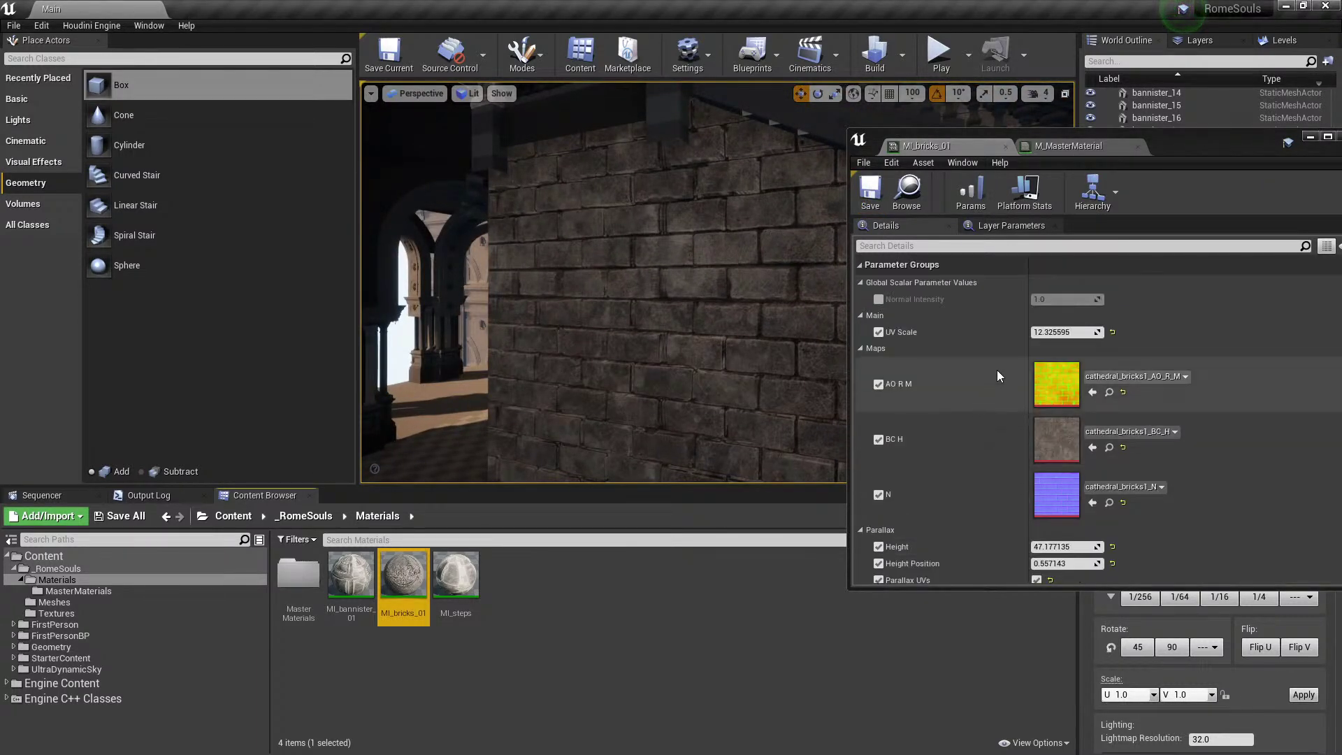
pyautogui.click(879, 299)
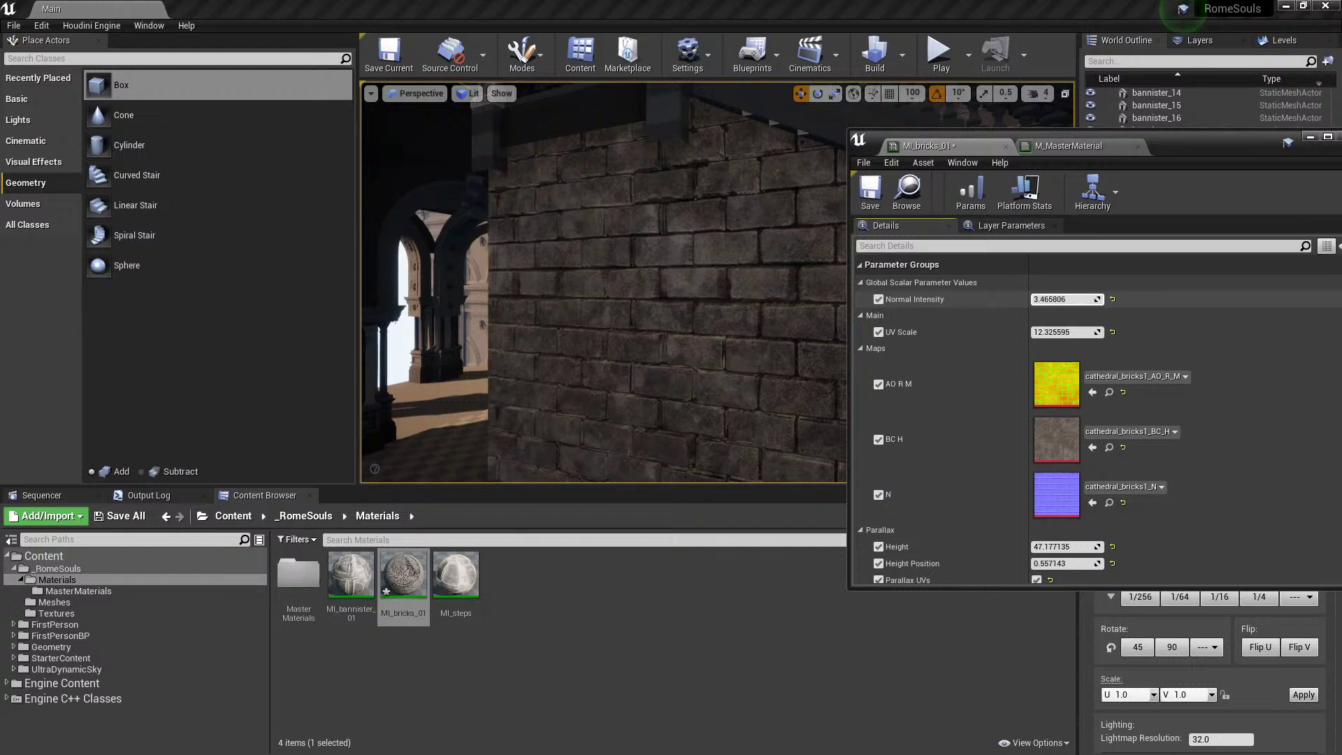
pyautogui.moveTo(783, 300); pyautogui.dragTo(832, 304, button='right')
pyautogui.click(873, 192)
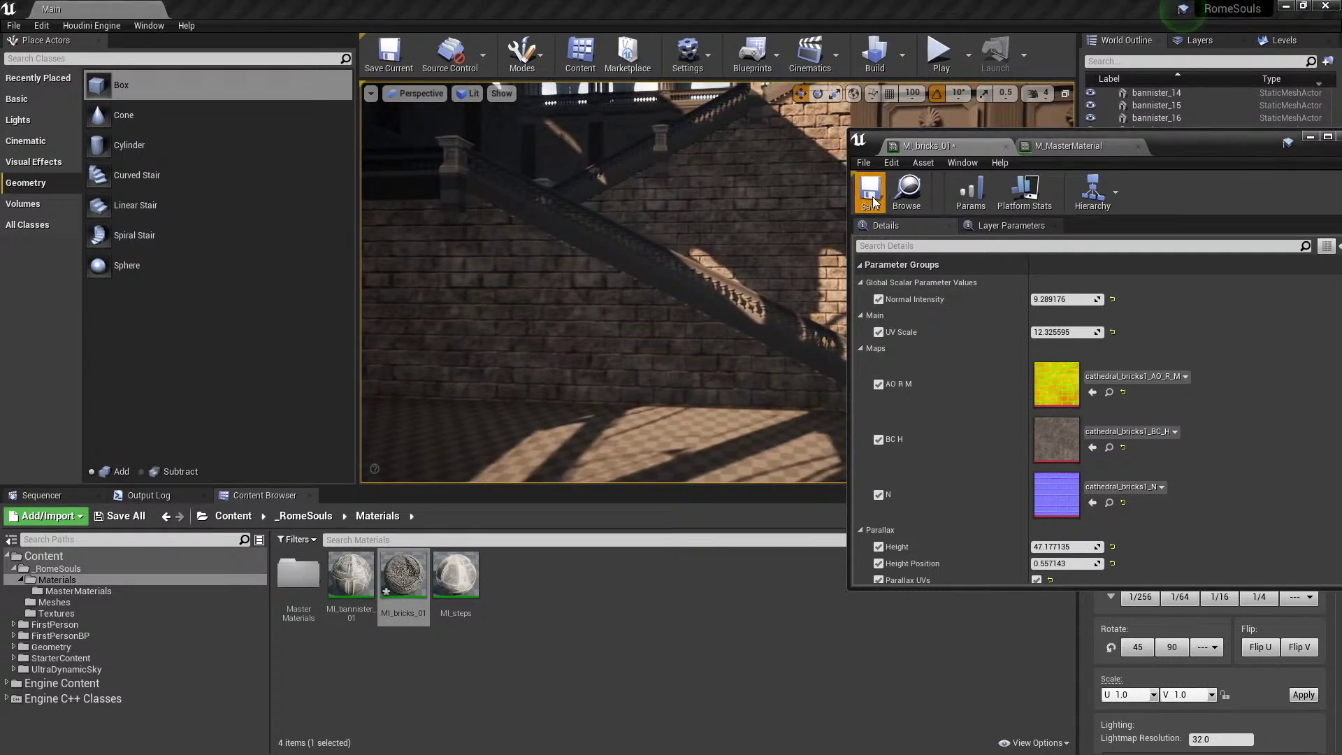
# Play-test the level to view the brick staircase wall in first person, and end the play session.
pyautogui.moveTo(1194, 153); pyautogui.dragTo(1341, 174)
pyautogui.moveTo(833, 210); pyautogui.dragTo(834, 202, button='right')
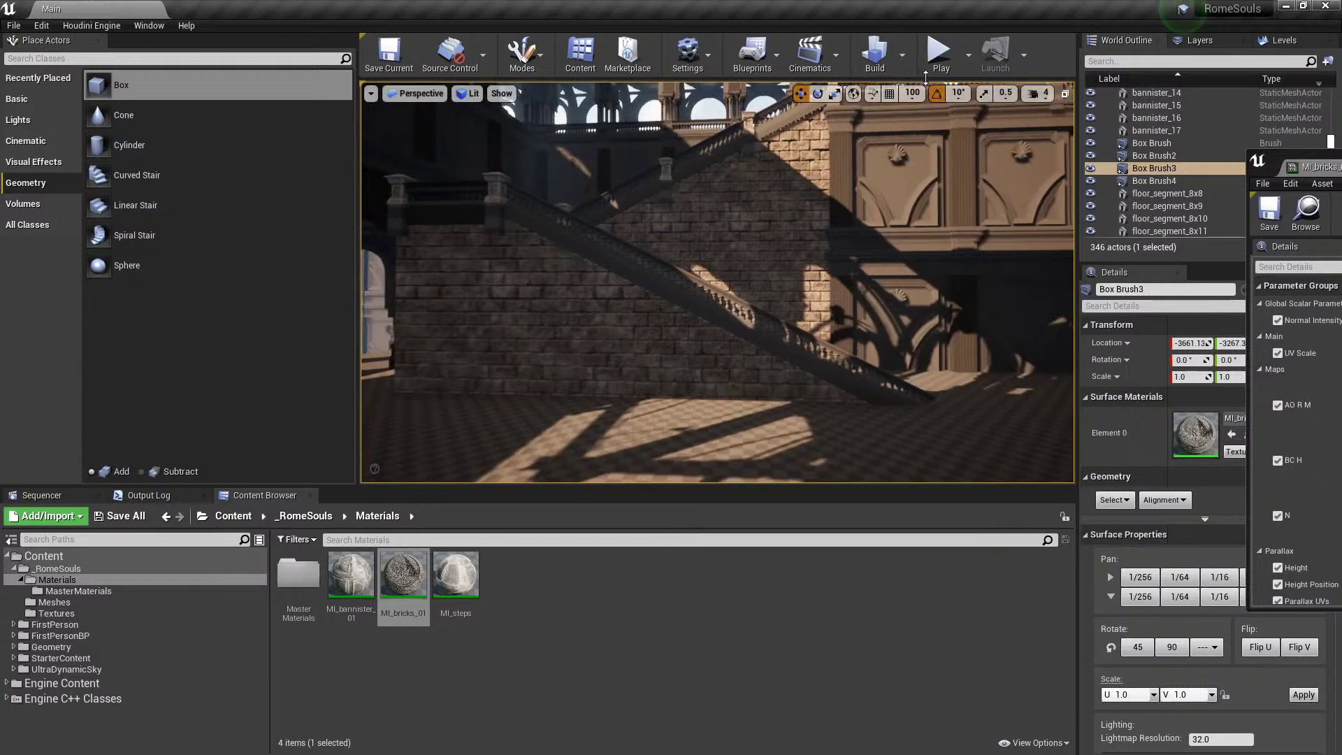
pyautogui.click(939, 54)
pyautogui.press('w')
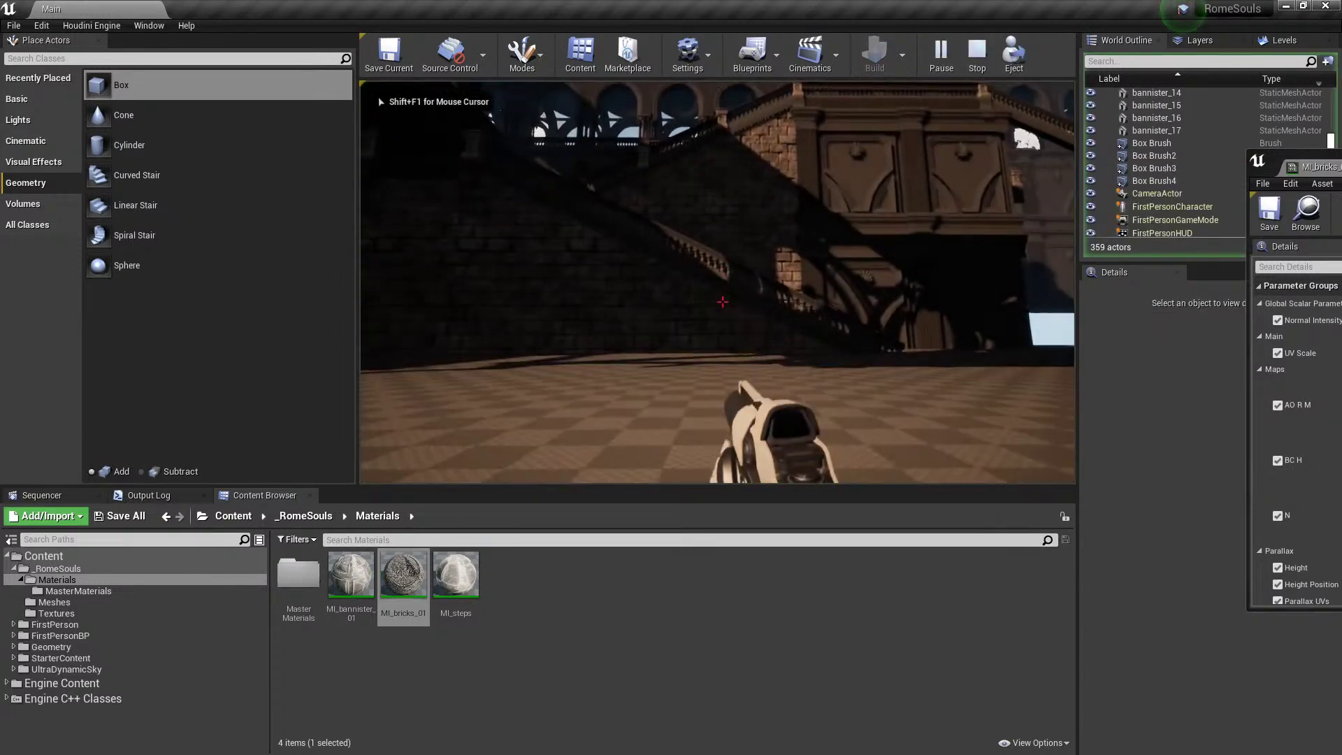
pyautogui.click(723, 302)
pyautogui.press('Escape')
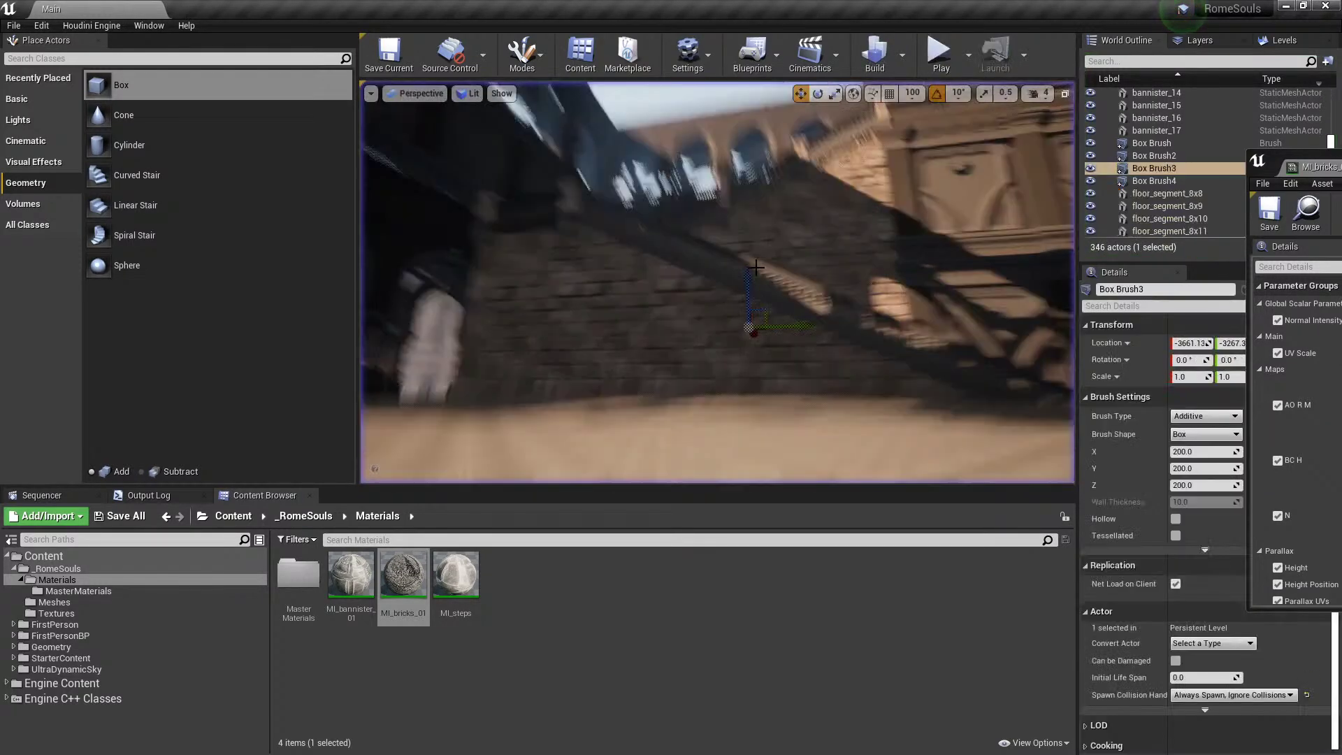
# Set UV Scale in MI_bricks_01 to 8.650424, check the staircase wall and save the instance.
pyautogui.moveTo(1341, 190); pyautogui.dragTo(991, 133)
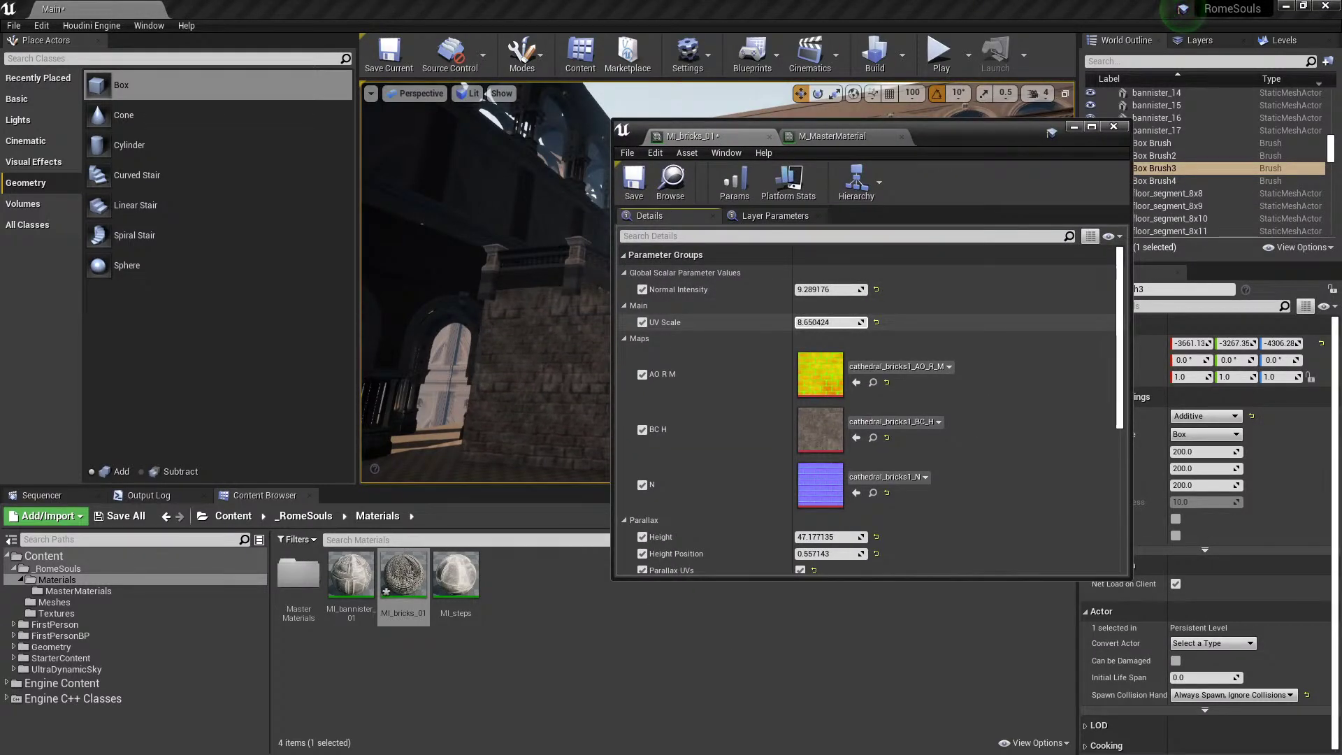
pyautogui.moveTo(596, 231)
pyautogui.mouseDown(button='right')
pyautogui.moveTo(610, 232)
pyautogui.moveTo(596, 231)
pyautogui.mouseUp(button='right')
pyautogui.click(630, 184)
pyautogui.moveTo(978, 124); pyautogui.dragTo(1341, 162)
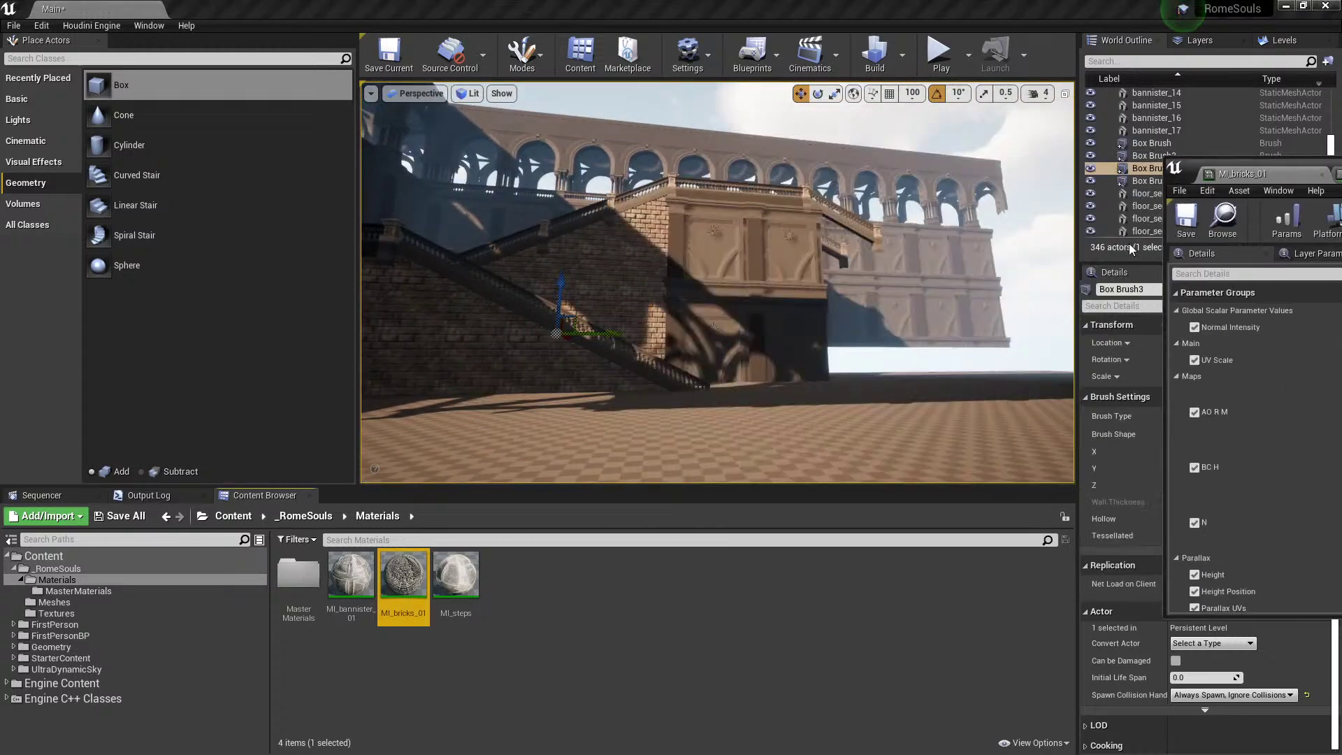
# Examine the staircase from several angles and select individual banister segments to identify the untextured handrail and side panel pieces.
pyautogui.moveTo(930, 272); pyautogui.dragTo(874, 259, button='right')
pyautogui.moveTo(671, 292); pyautogui.dragTo(692, 311, button='right')
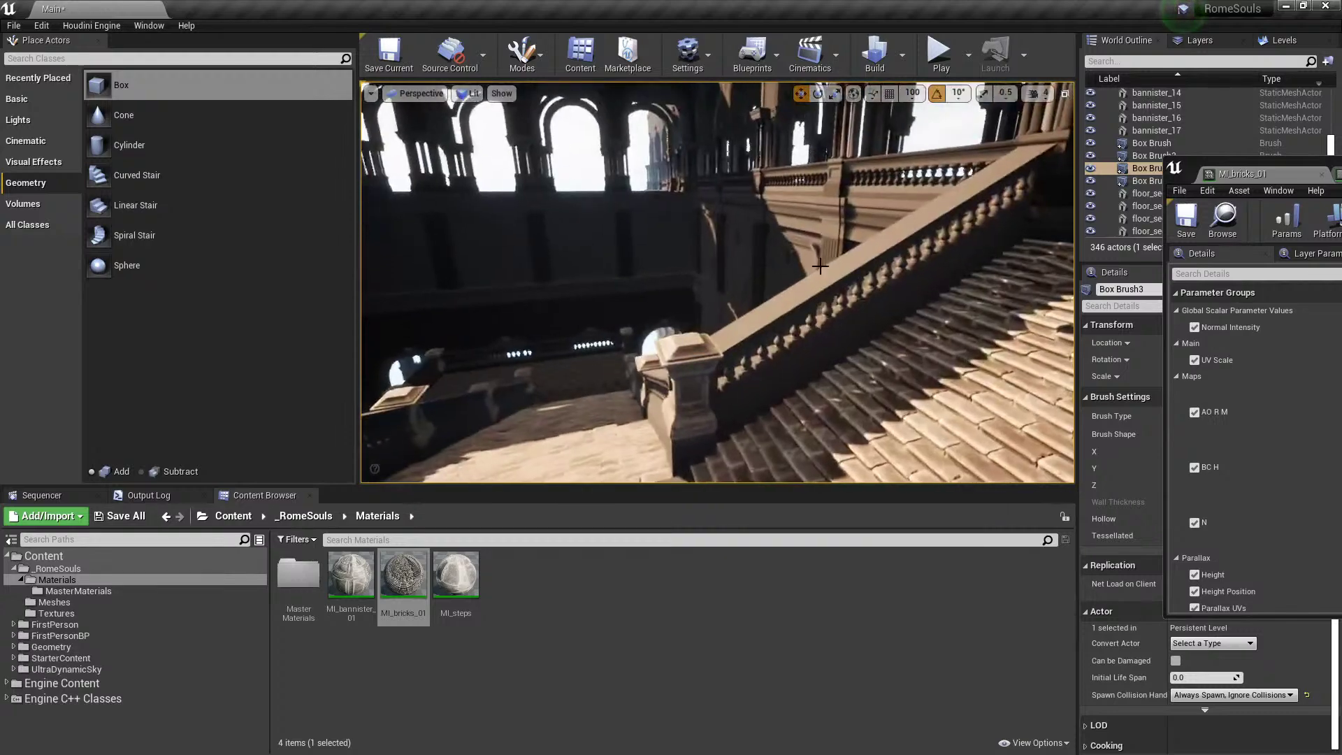
pyautogui.click(820, 267)
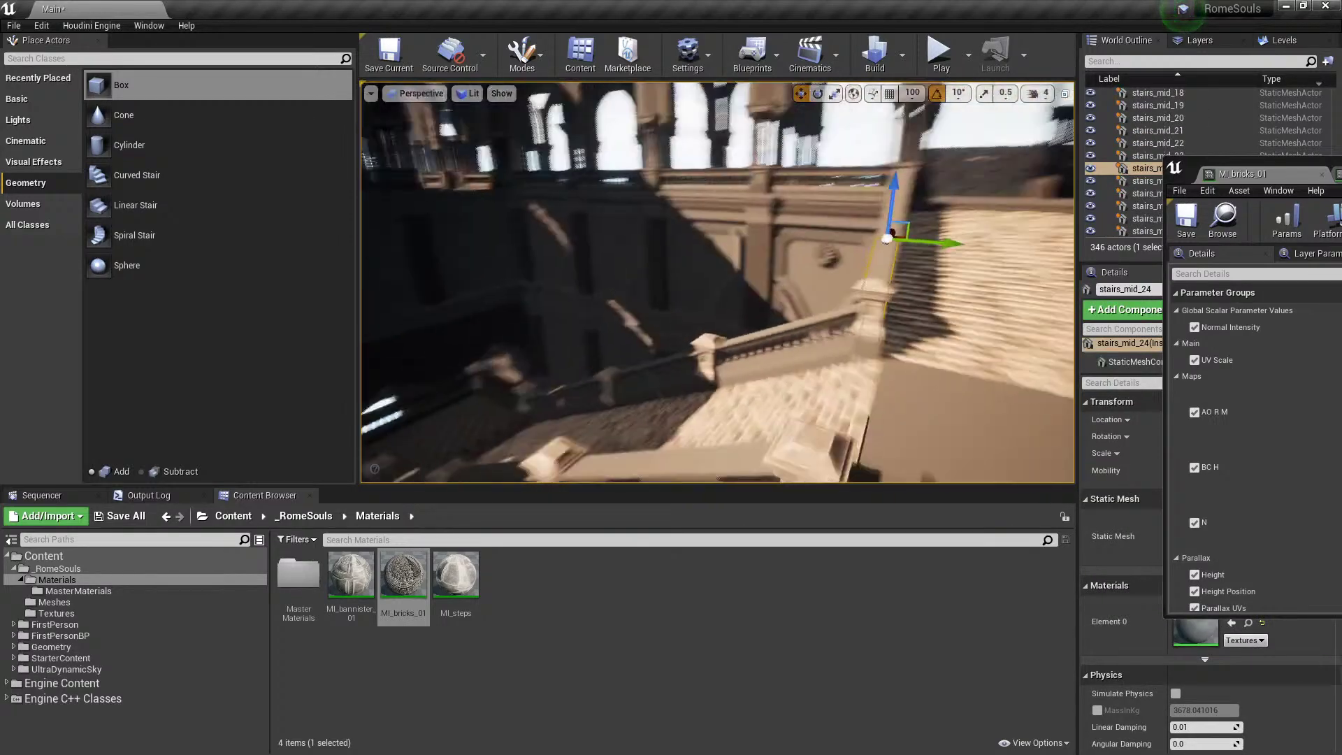
pyautogui.keyDown('ctrl'); pyautogui.click(734, 278); pyautogui.keyUp('ctrl')
pyautogui.keyDown('ctrl'); pyautogui.click(703, 308); pyautogui.keyUp('ctrl')
pyautogui.moveTo(704, 309); pyautogui.dragTo(681, 332, button='right')
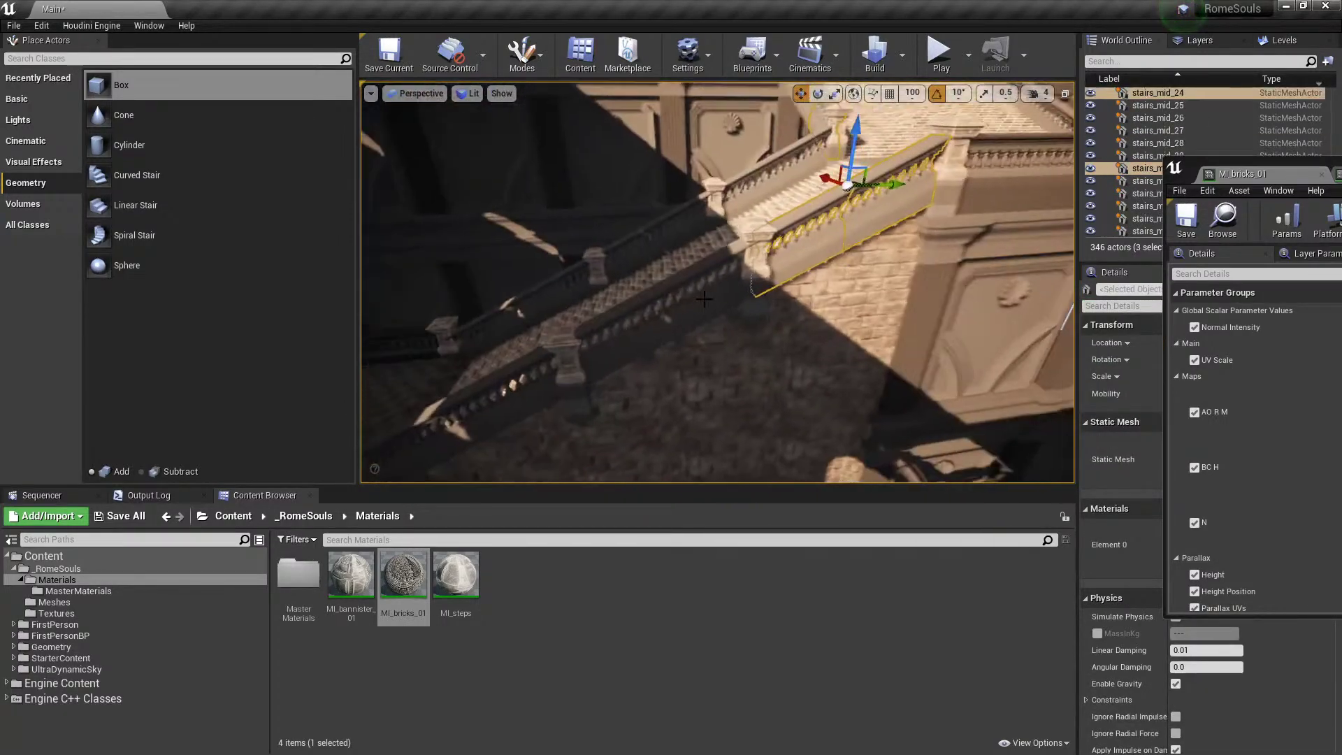
pyautogui.click(724, 306)
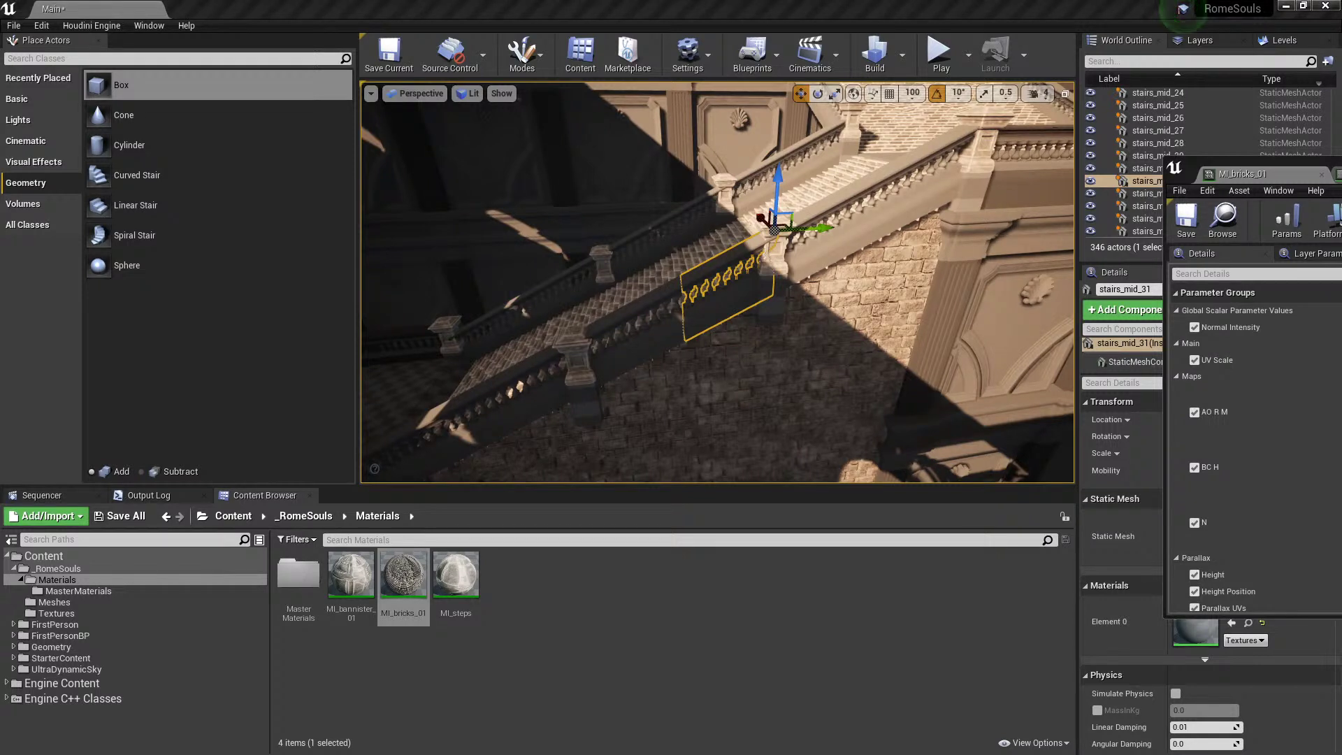
# Switch to Blender and select the stairs_mid_01 banister segment beside the stair post.
pyautogui.hotkey('alt', 'Tab')
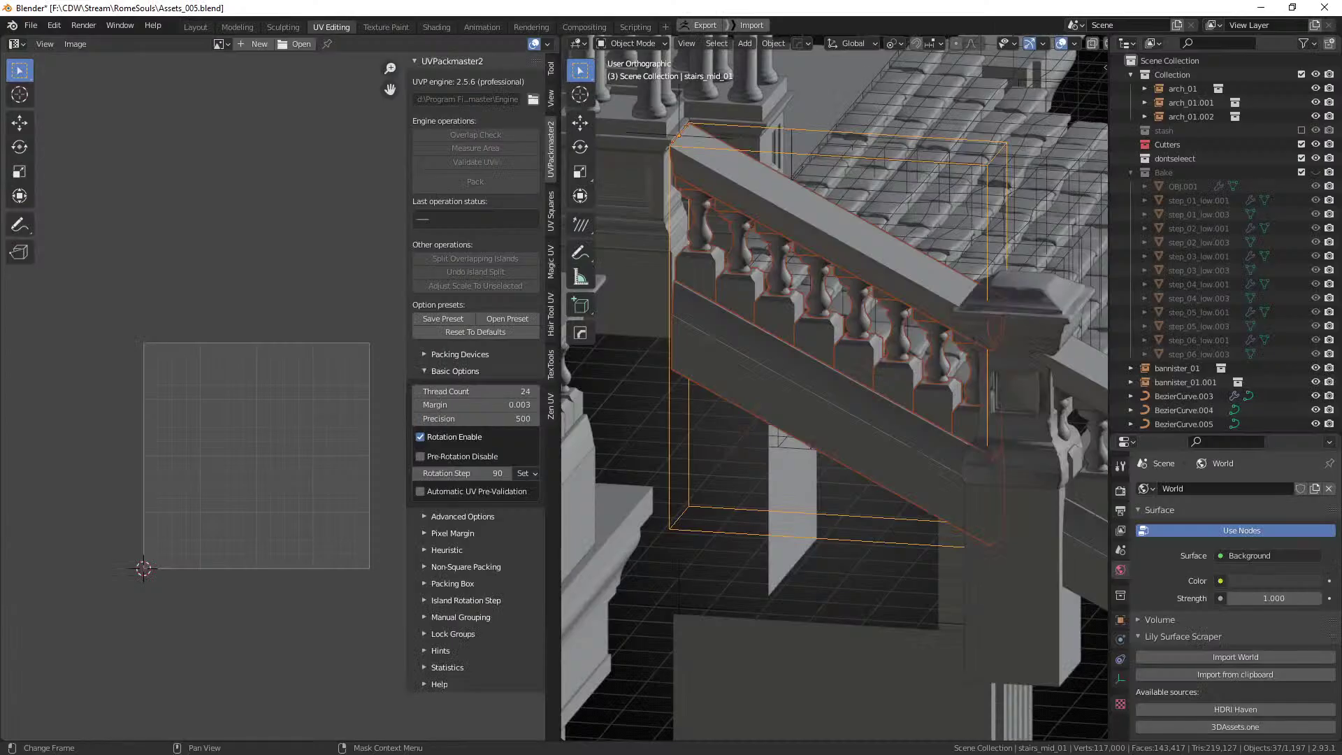
pyautogui.scroll(-4, 807, 322)
pyautogui.scroll(-5, 807, 321)
pyautogui.moveTo(807, 322); pyautogui.dragTo(918, 380, button='middle')
pyautogui.scroll(10, 881, 363)
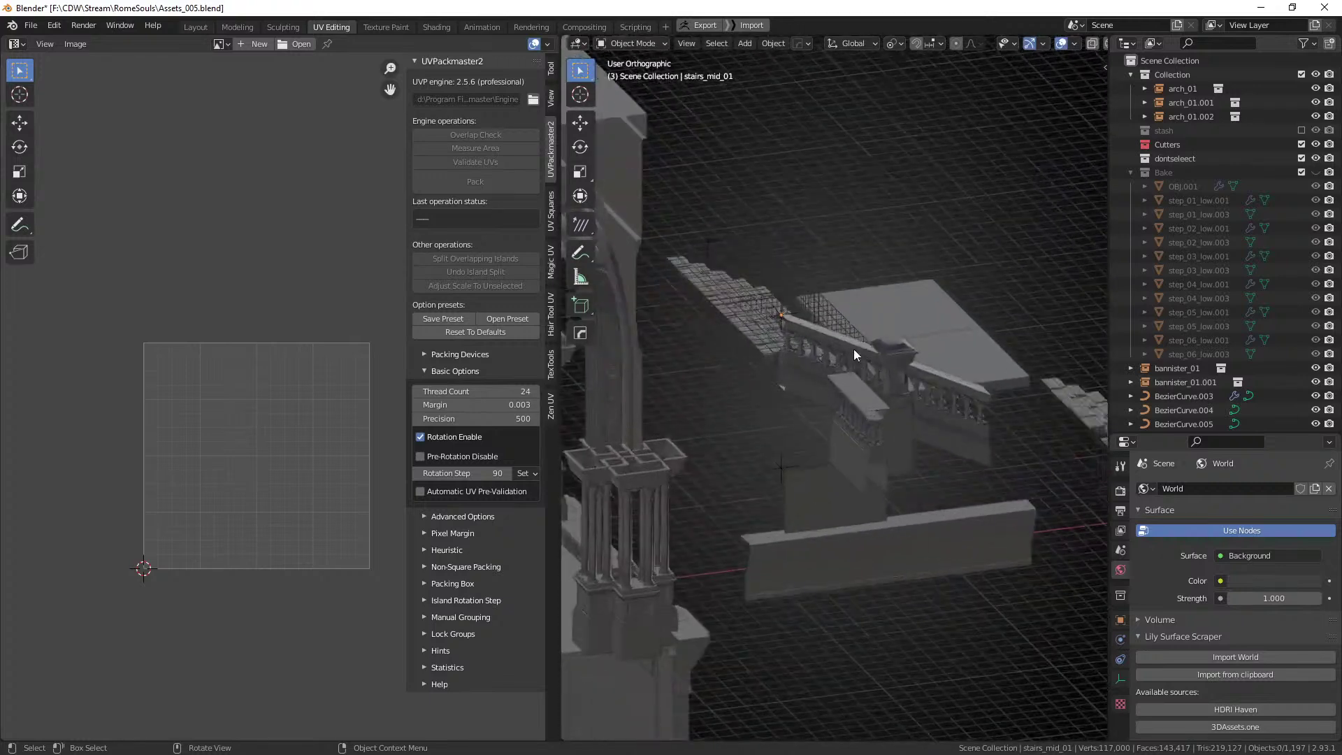
pyautogui.click(824, 371)
pyautogui.moveTo(823, 370); pyautogui.dragTo(818, 400, button='middle')
pyautogui.scroll(1, 797, 393)
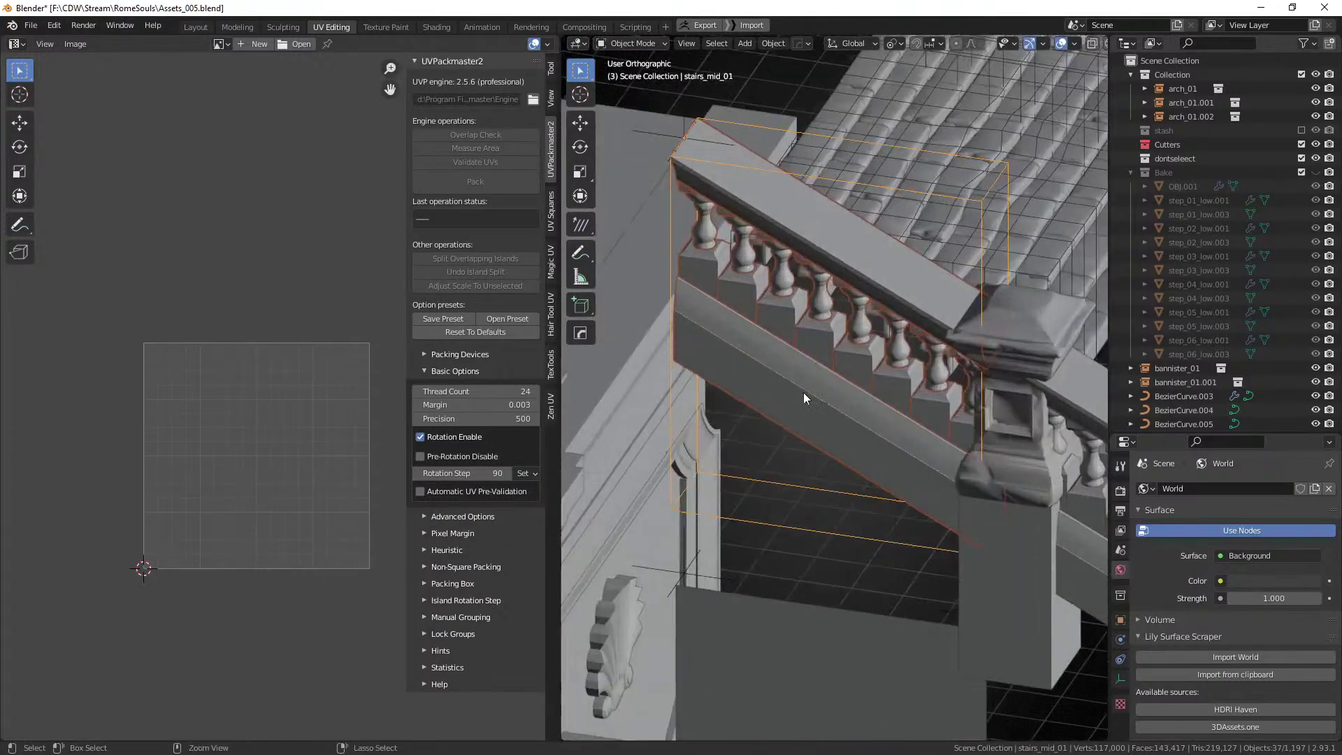
# Open the stairs_mid_01 instance for editing, select its handrail and inspect the handrail mesh.
pyautogui.press('Tab')
pyautogui.click(863, 329)
pyautogui.rightClick(845, 308)
pyautogui.press('Tab')
pyautogui.press('Tab')
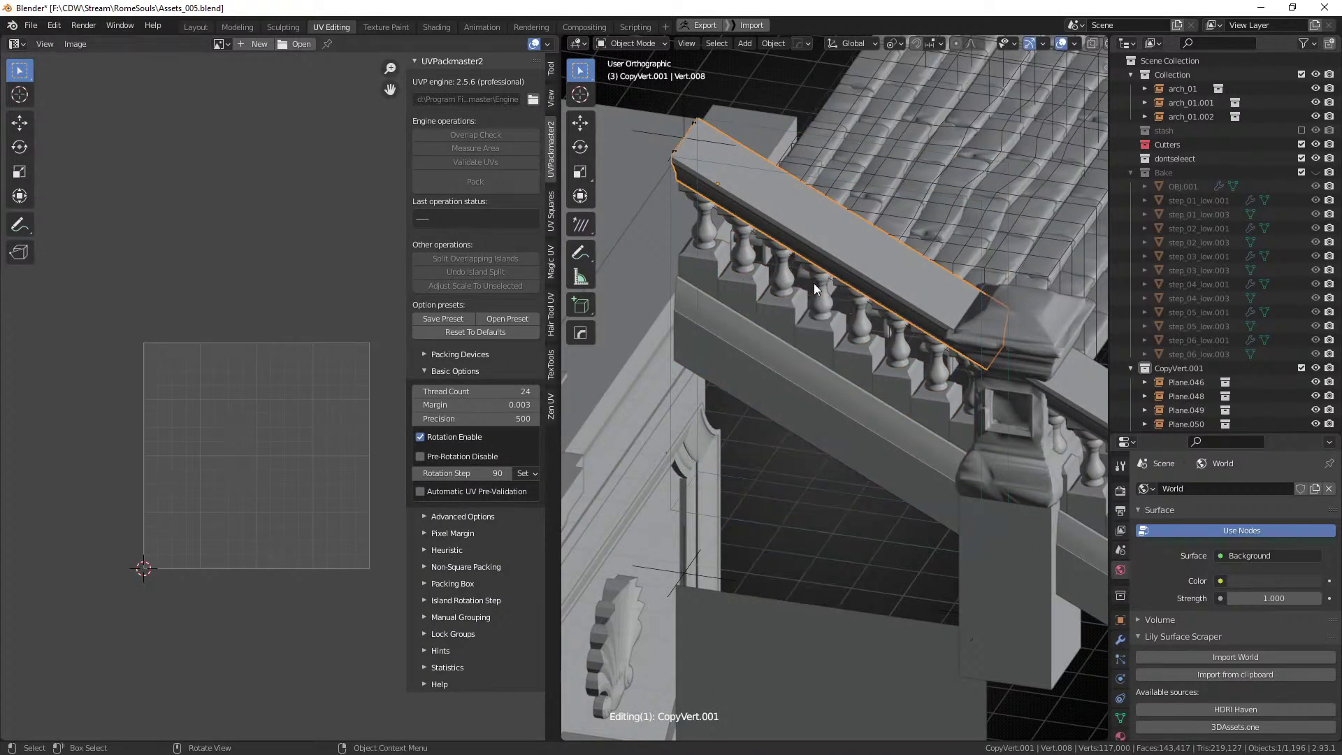
pyautogui.press('g')
pyautogui.moveTo(882, 334); pyautogui.dragTo(850, 338, button='middle')
pyautogui.rightClick(854, 280)
pyautogui.press('Tab')
pyautogui.hotkey('alt', 'a')
pyautogui.press('Tab')
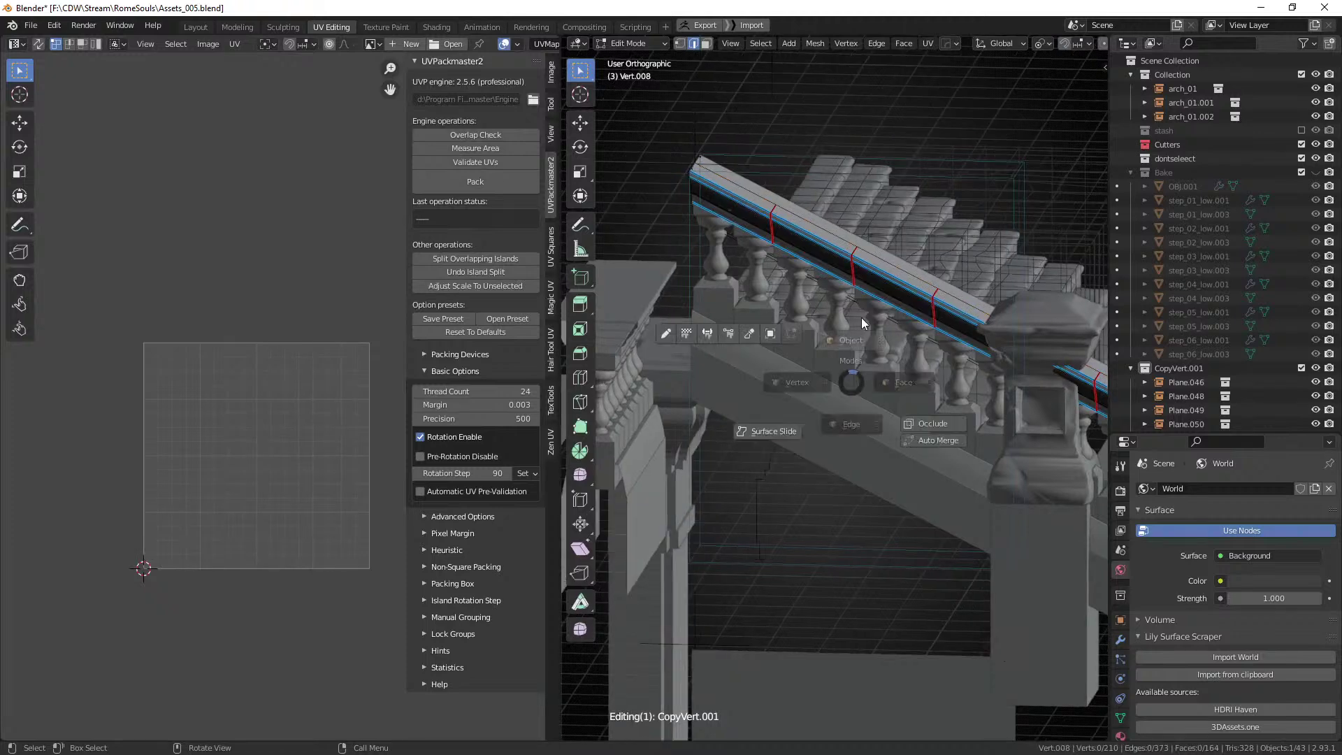
# Inspect the geometry and UV layout of the sloped side panel below the balusters.
pyautogui.click(834, 399)
pyautogui.press('Tab')
pyautogui.press('a')
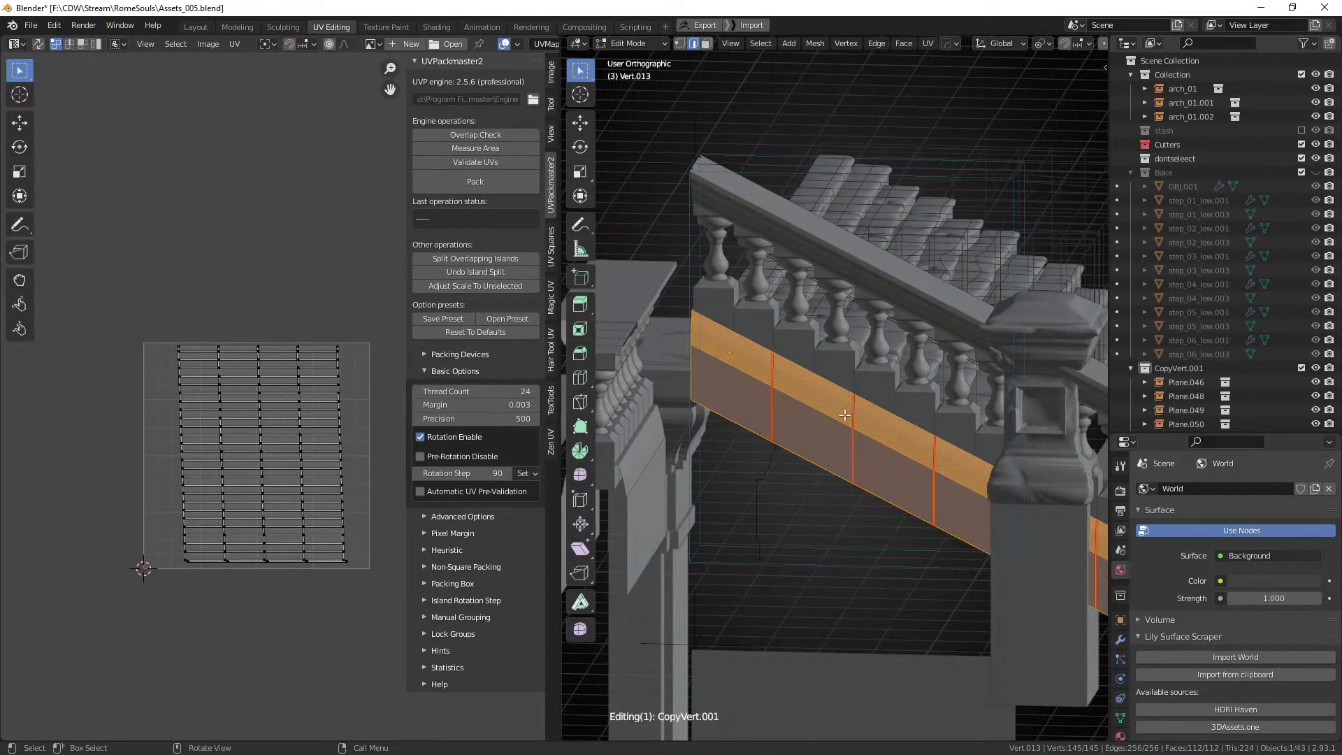
pyautogui.moveTo(845, 416); pyautogui.dragTo(812, 443, button='middle')
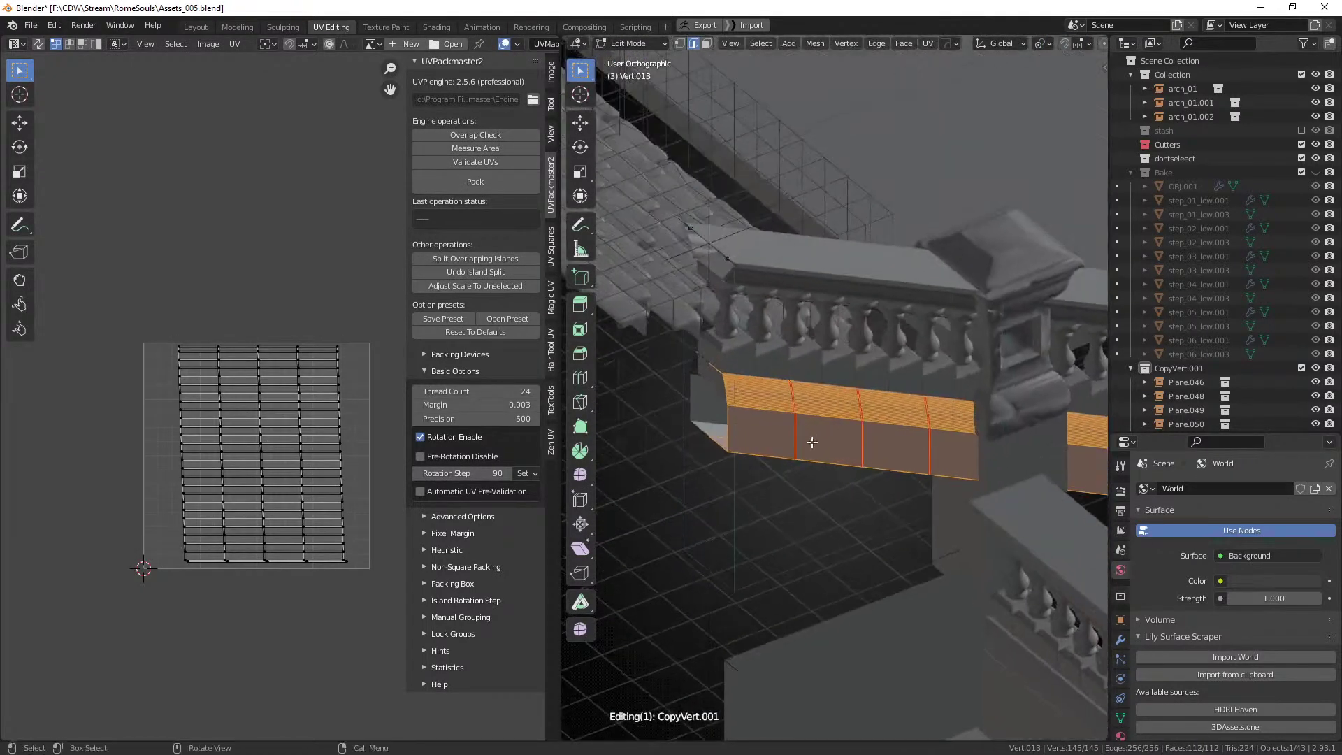
pyautogui.press('u')
pyautogui.press('u')
pyautogui.press('Tab')
# Select the sloped side panel and the handrail together in Object Mode.
pyautogui.moveTo(676, 455); pyautogui.dragTo(828, 371, button='middle')
pyautogui.click(819, 352)
pyautogui.press('g')
pyautogui.rightClick(812, 362)
pyautogui.hotkey('alt', 'a')
pyautogui.click(830, 380)
pyautogui.keyDown('shift'); pyautogui.click(847, 272); pyautogui.keyUp('shift')
pyautogui.moveTo(848, 273); pyautogui.dragTo(867, 311, button='middle')
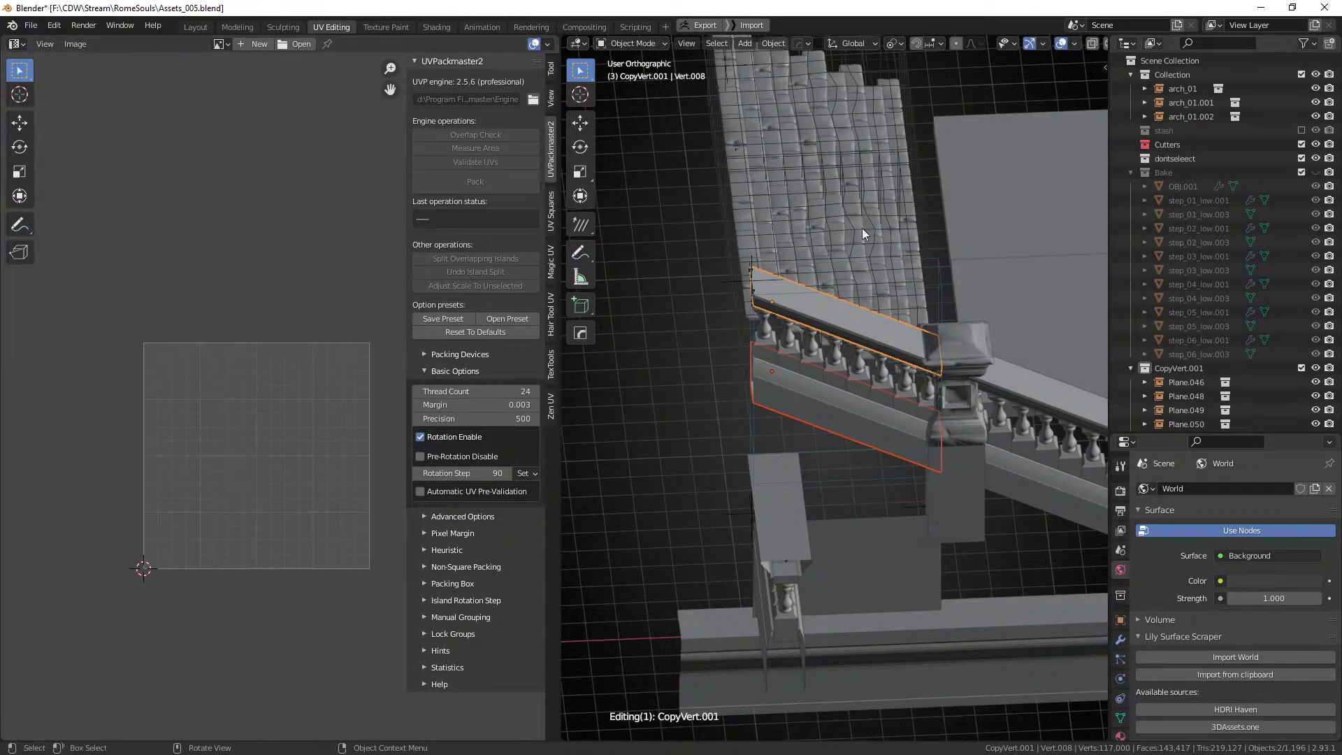
# Save the Blender file and export only the selected handrail and side panel to the Desktop as obj.obj.
pyautogui.hotkey('ctrl', 's')
pyautogui.click(909, 92)
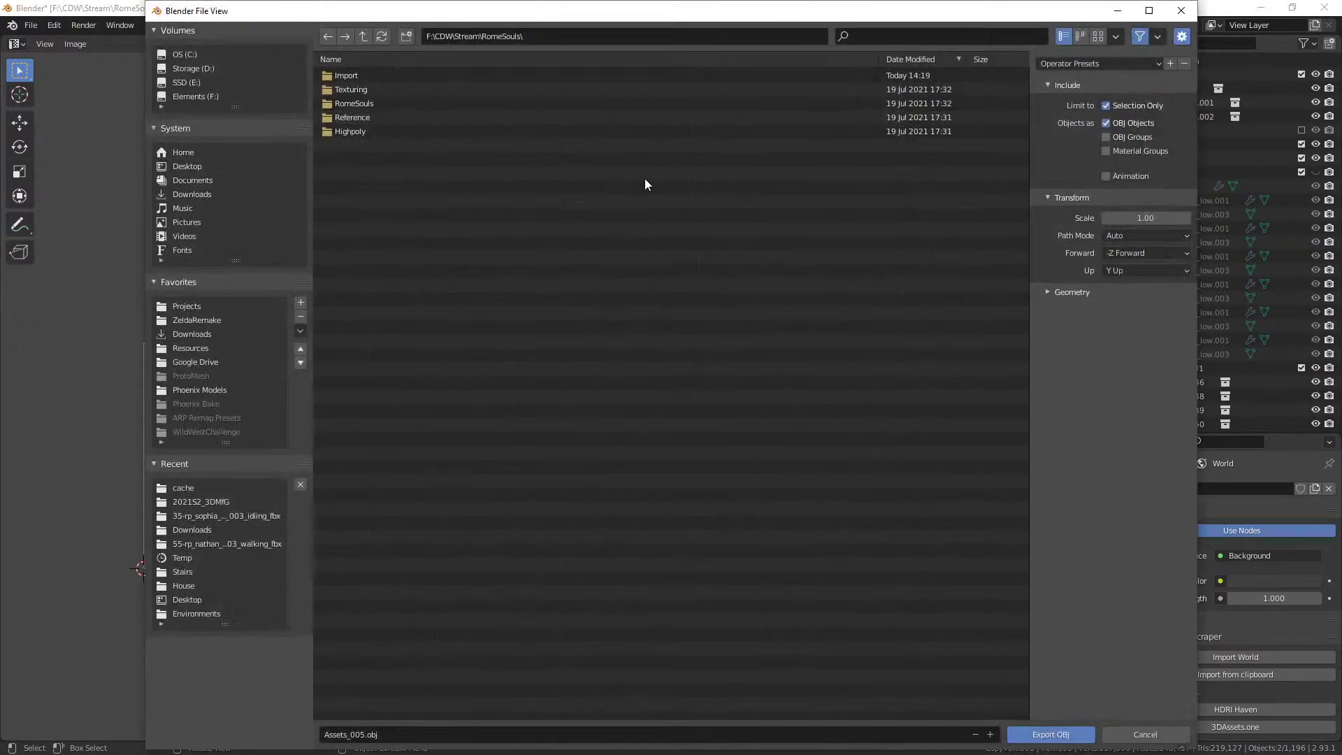
pyautogui.click(179, 167)
pyautogui.click(394, 734)
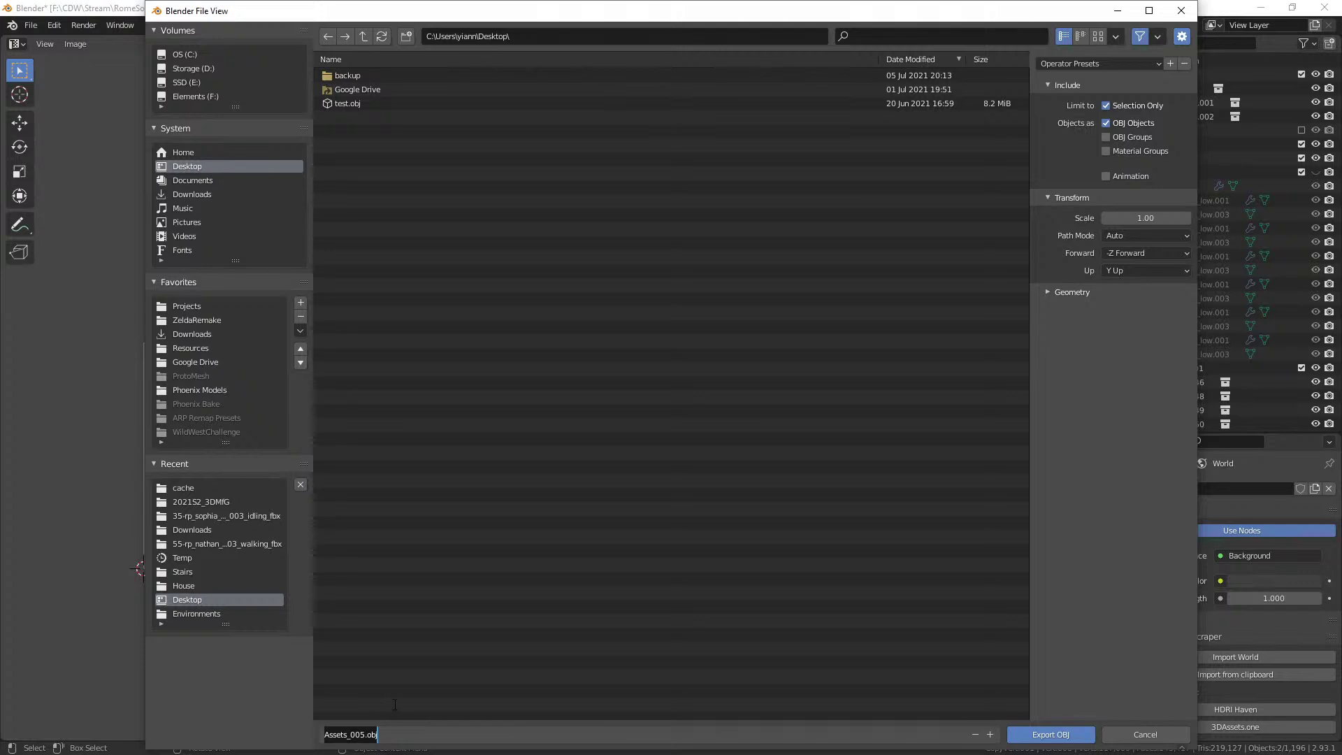
pyautogui.write('obj')
pyautogui.press('Return')
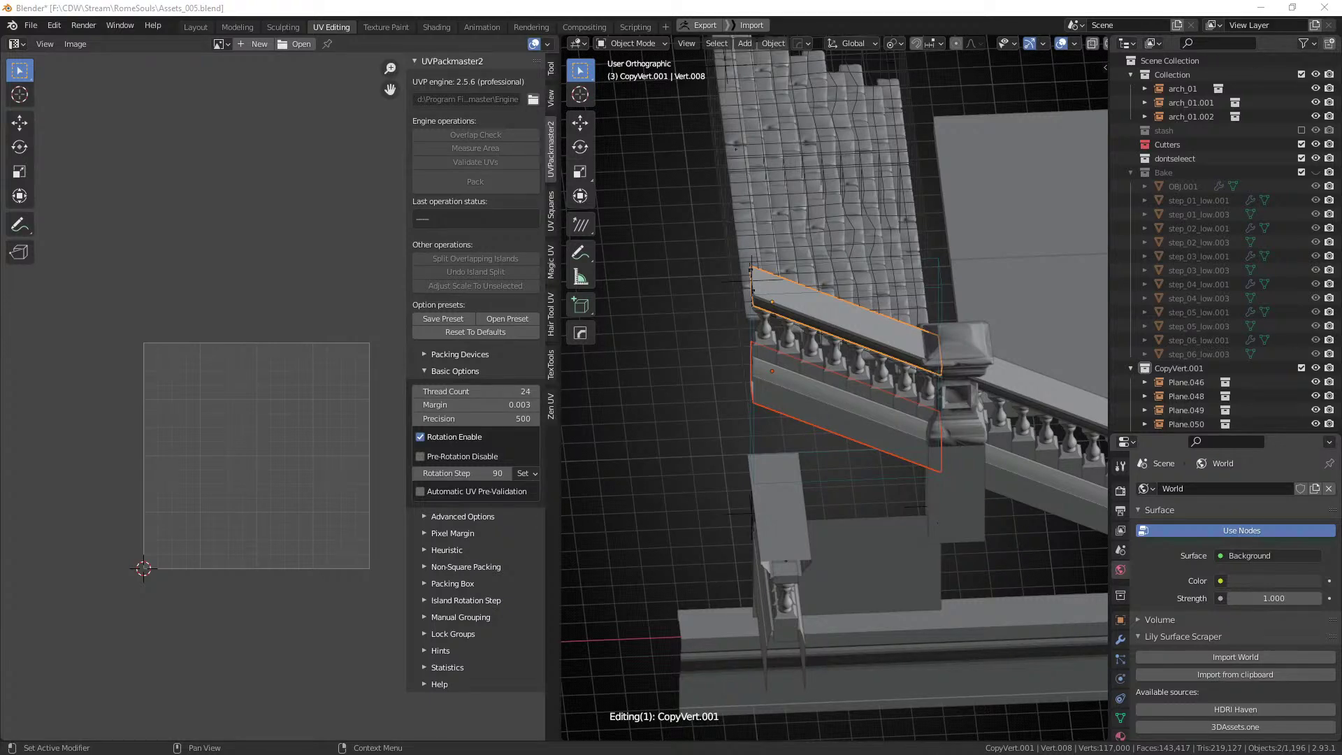
# Switch to ZBrush, dismiss the home page and LightBox, and import obj.obj from the Desktop into the PolyMesh3D tool.
pyautogui.hotkey('alt', 'Tab')
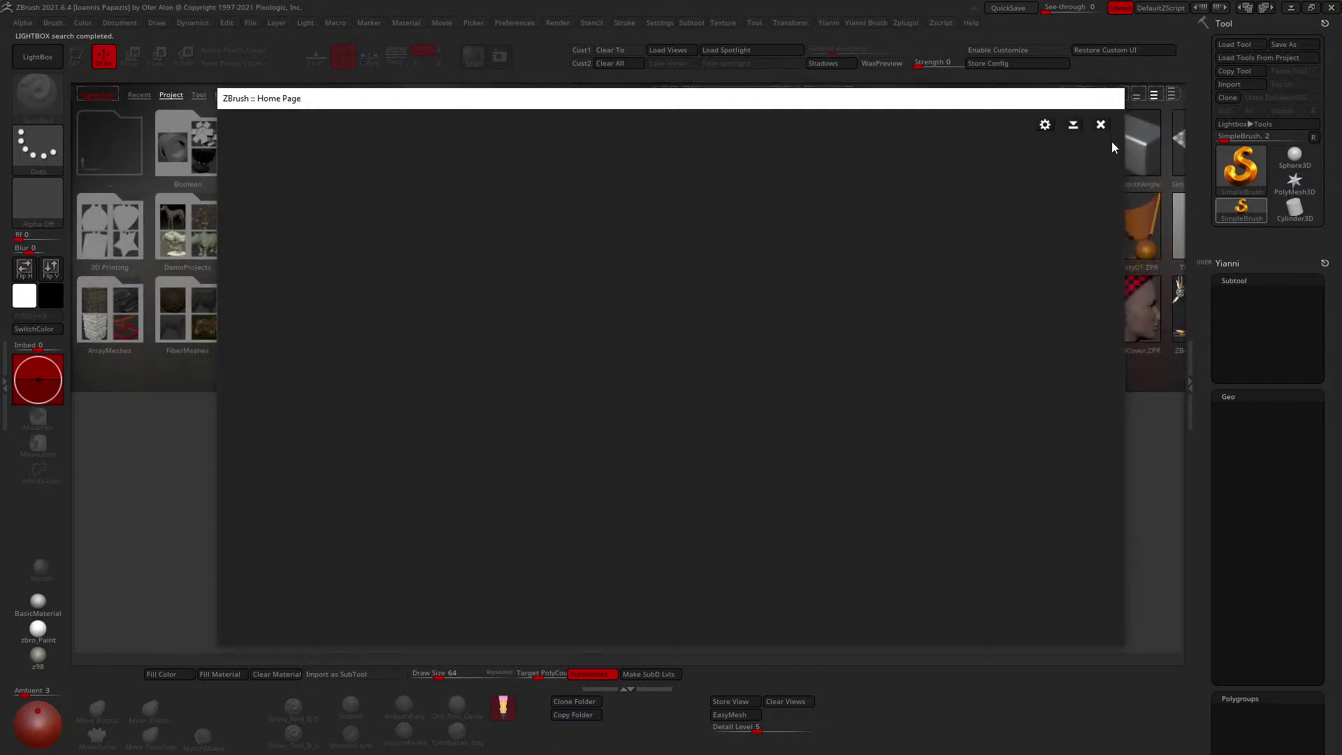
pyautogui.click(1099, 123)
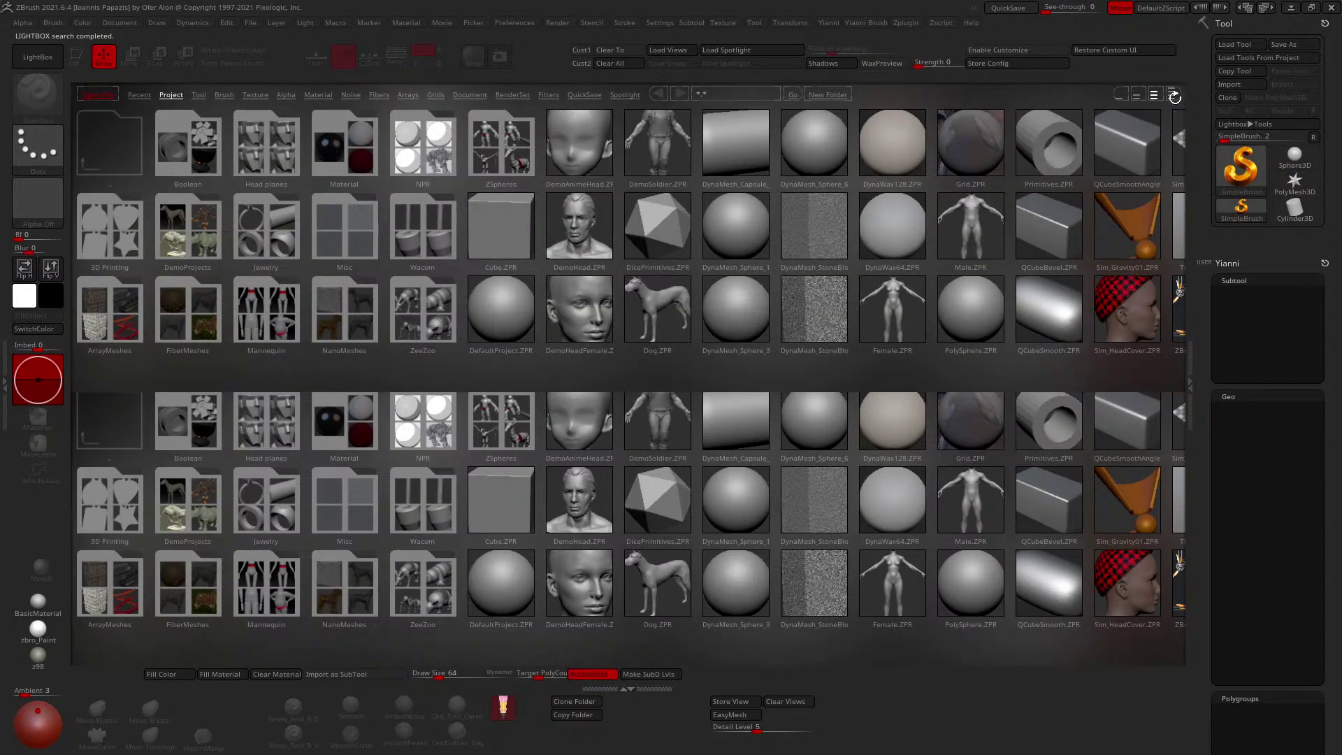
pyautogui.press(',')
pyautogui.click(1295, 180)
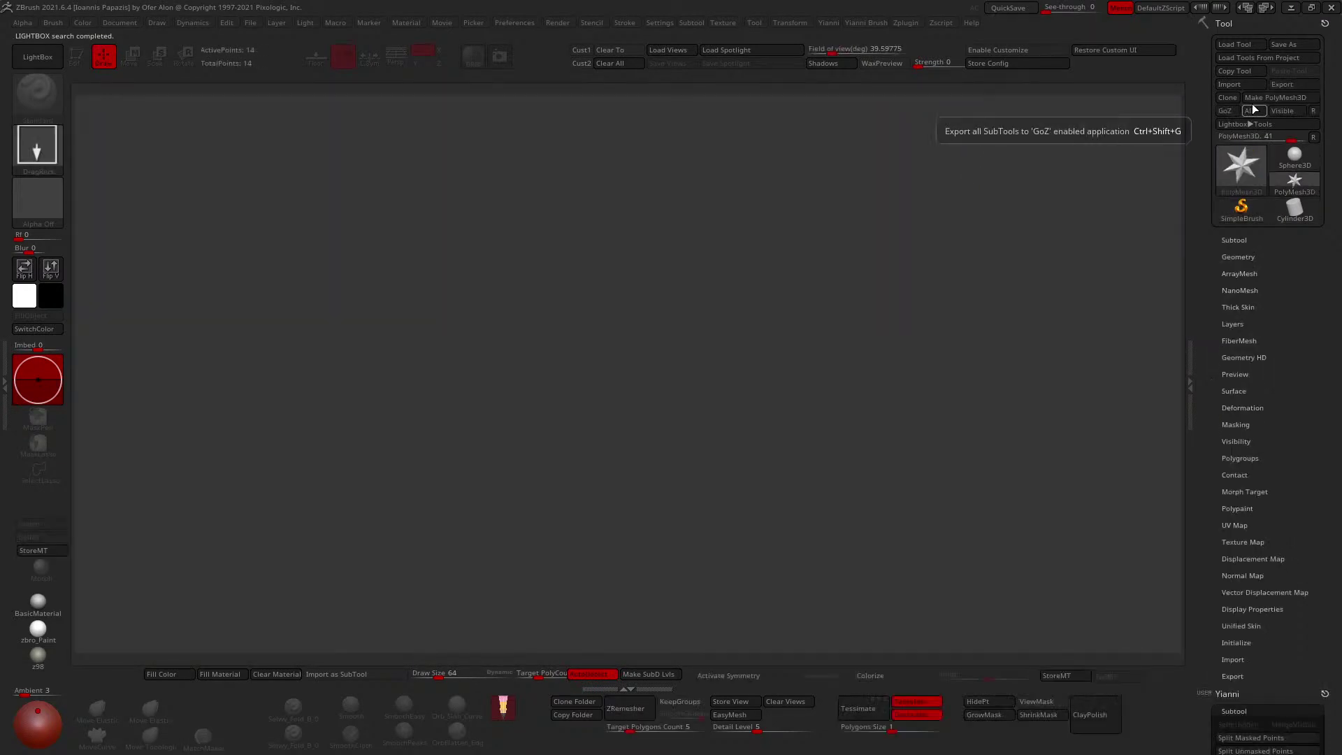
pyautogui.click(472, 297)
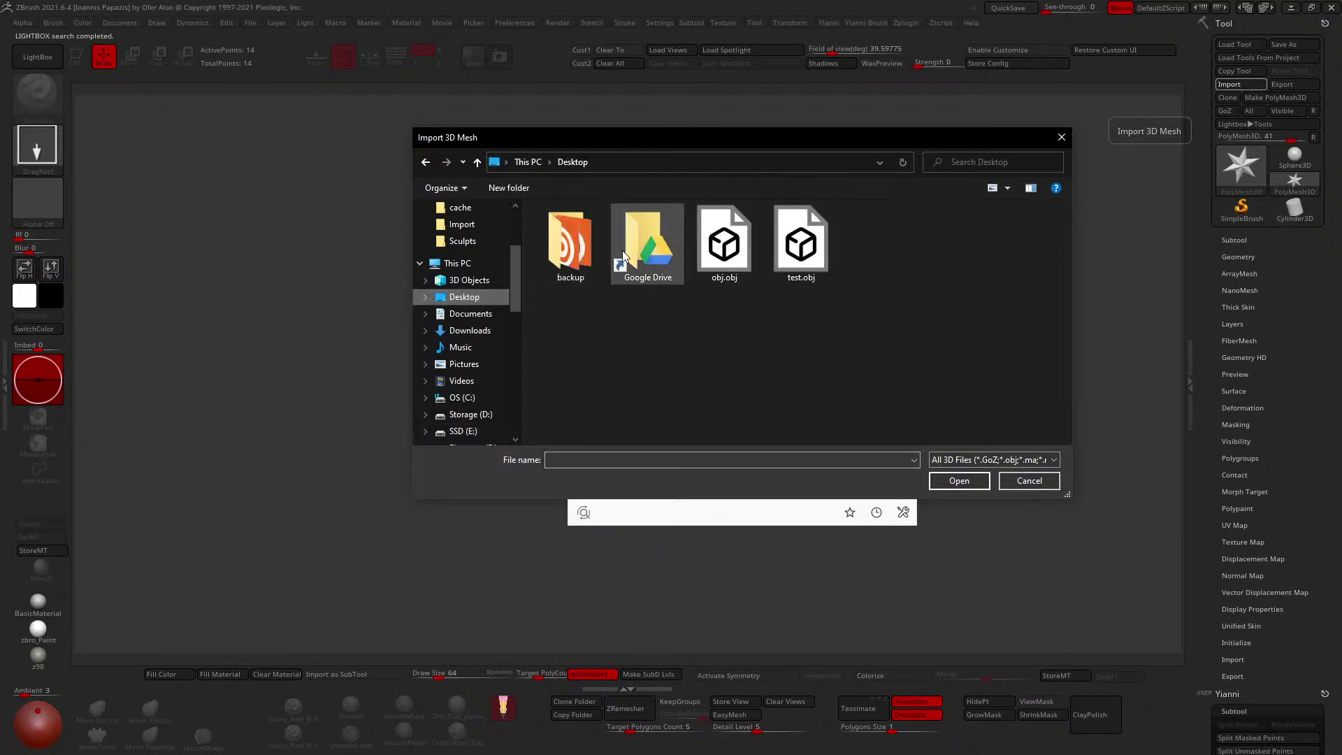
pyautogui.doubleClick(725, 241)
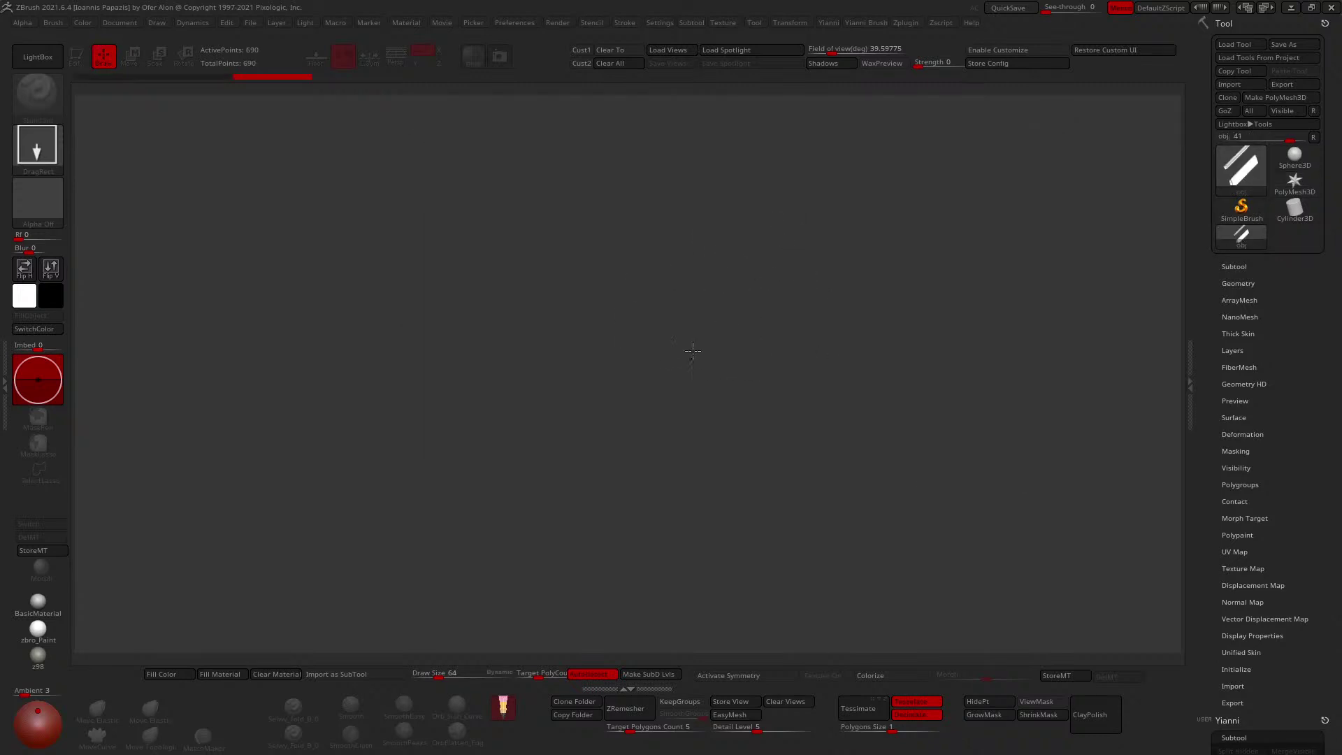
# Draw the imported mesh on the canvas in Edit mode and give it the MAHmc Modeling material.
pyautogui.click(70, 58)
pyautogui.moveTo(494, 344); pyautogui.dragTo(674, 316)
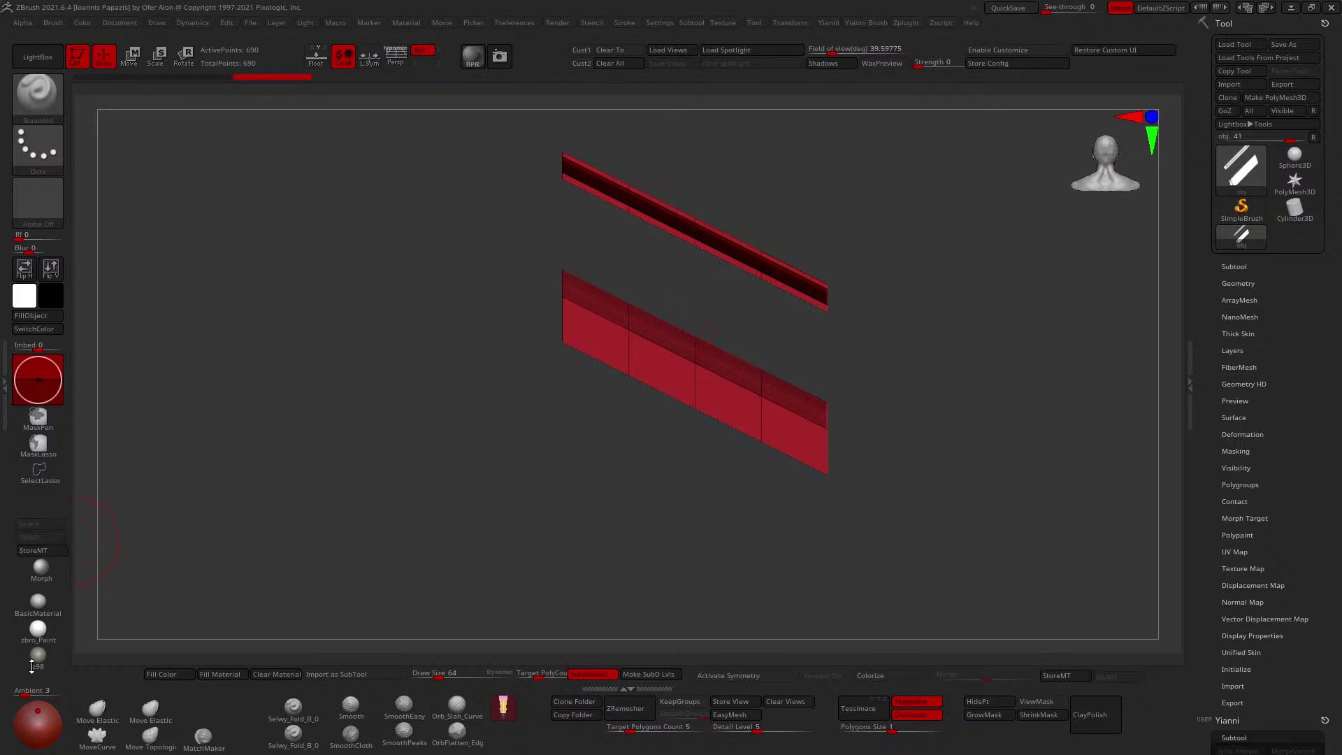
pyautogui.click(35, 605)
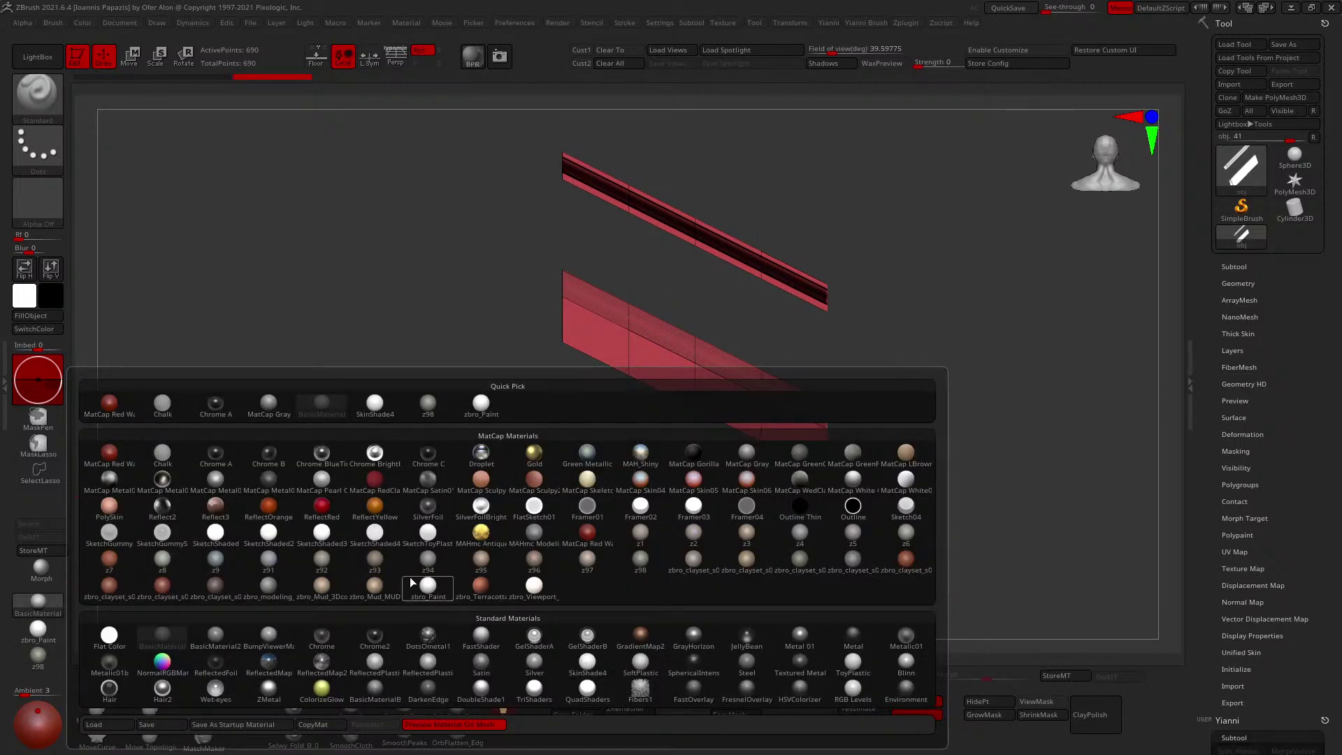
pyautogui.click(531, 542)
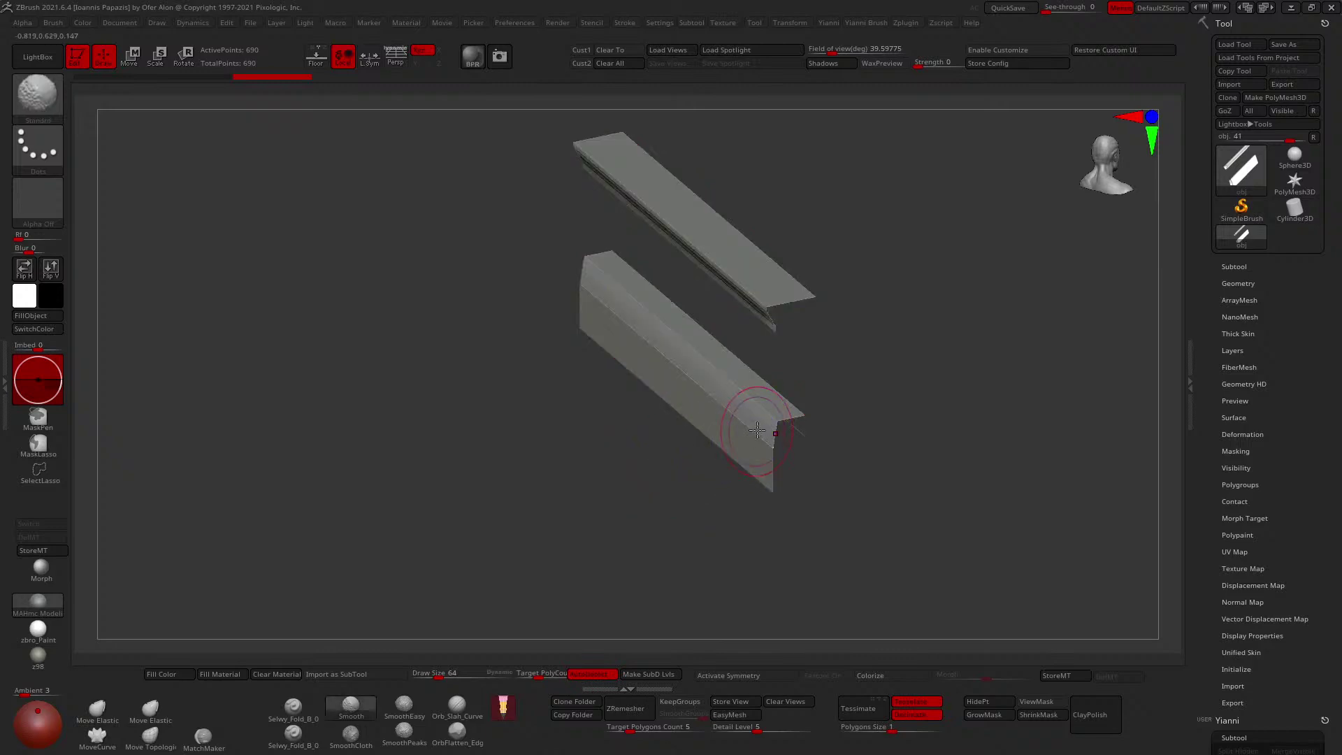
# Show the mesh's polyframe and create polygroups from its UV islands with Auto Groups With UV.
pyautogui.moveTo(757, 430); pyautogui.dragTo(694, 371, button='right')
pyautogui.press('y')
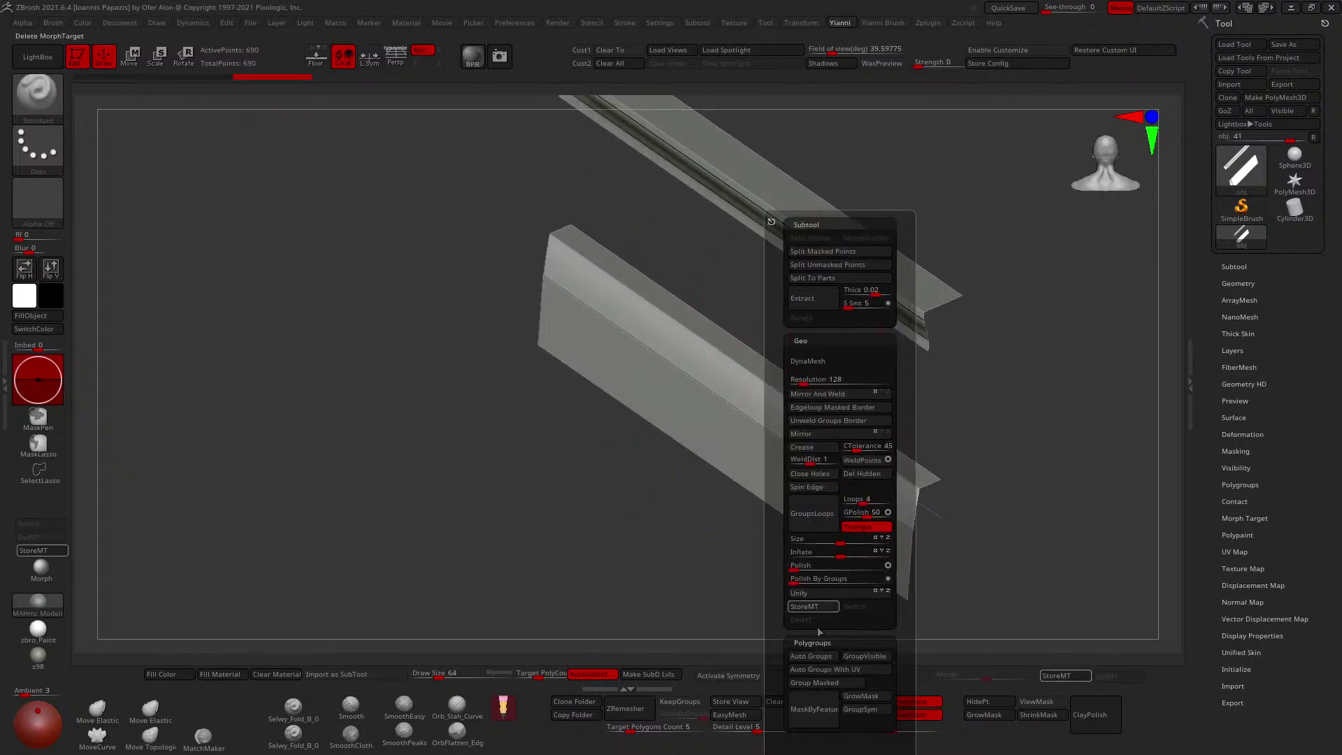
pyautogui.hotkey('shift', 'f')
pyautogui.press('space')
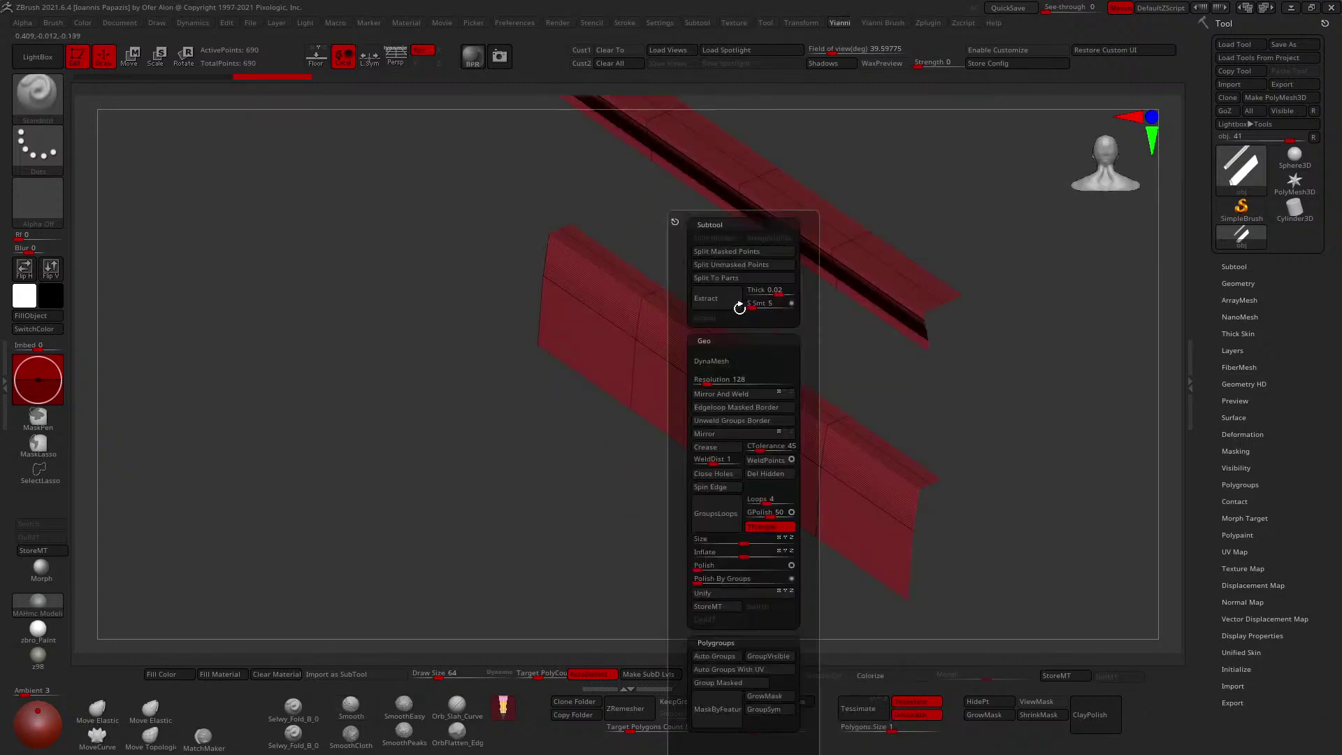
pyautogui.click(738, 671)
pyautogui.moveTo(659, 252); pyautogui.dragTo(692, 350, button='right')
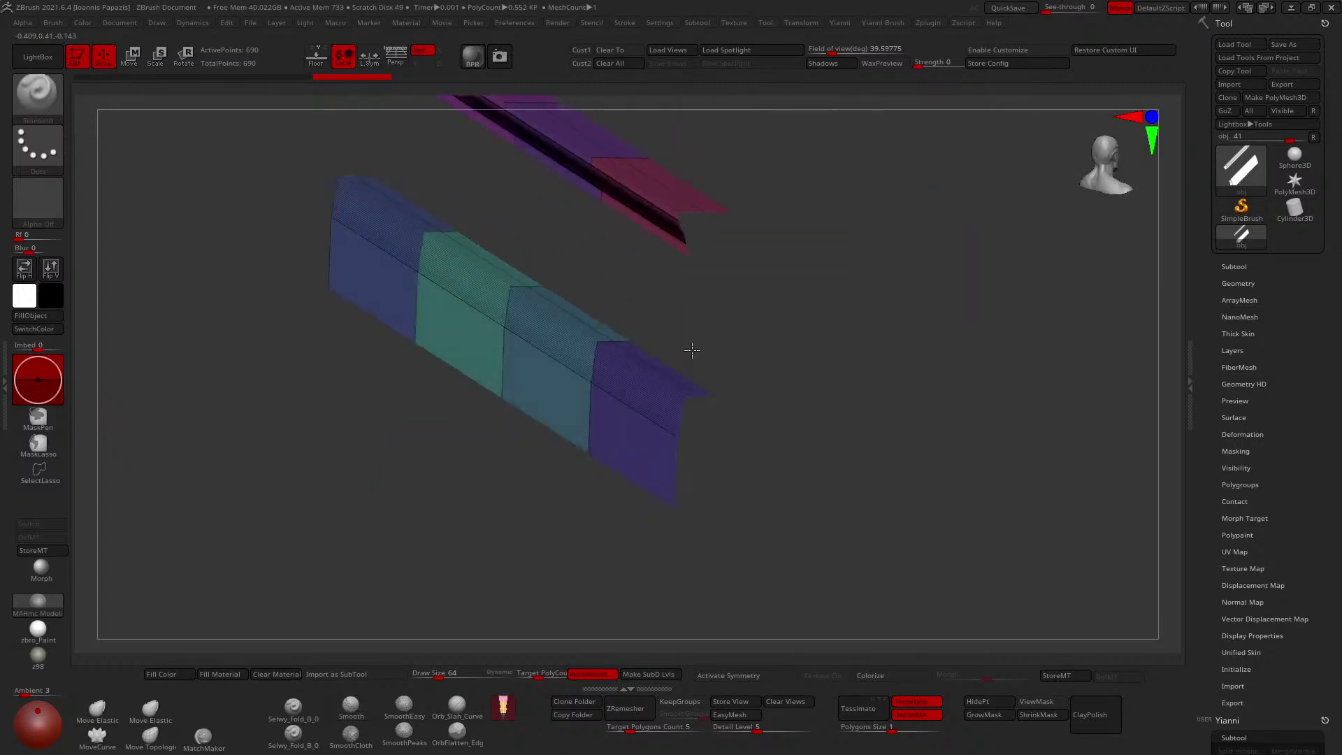
# Separate the mesh along its polygroup borders with Unweld Groups Border from the Modify Topology options.
pyautogui.press('space')
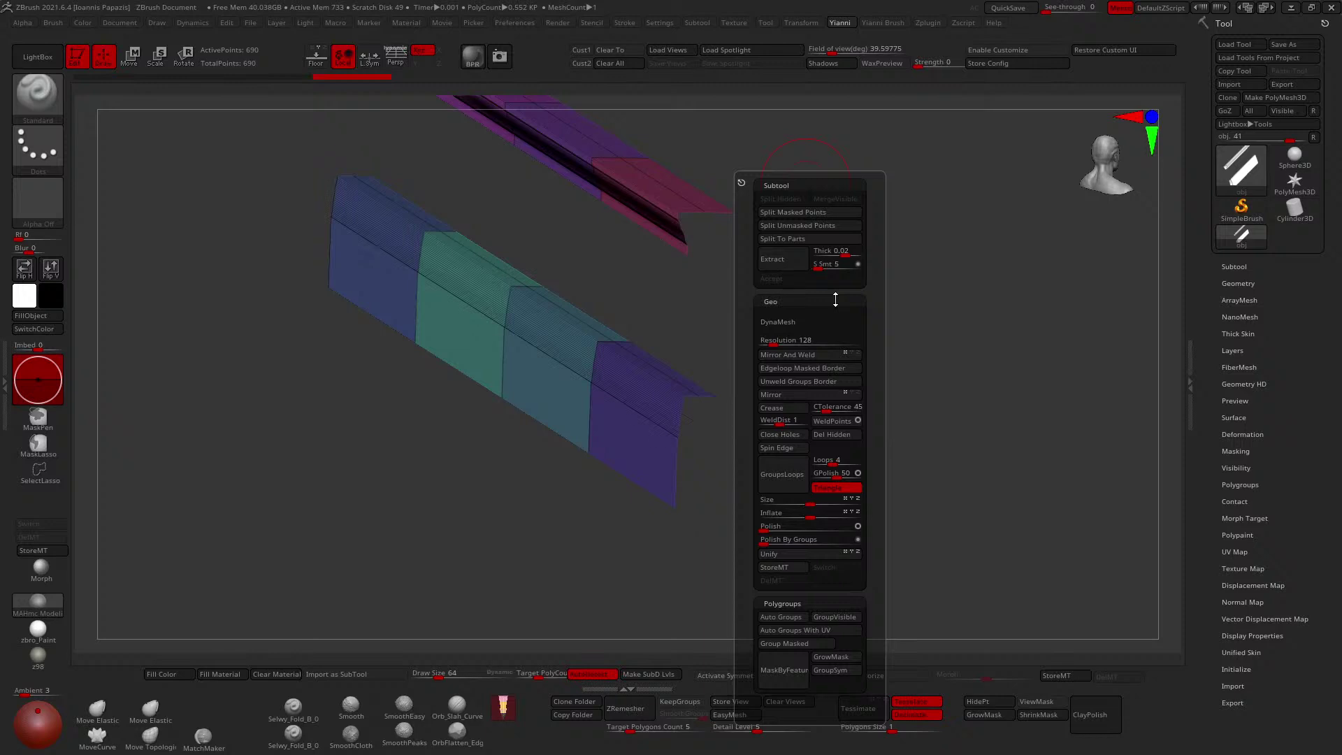
pyautogui.click(1238, 283)
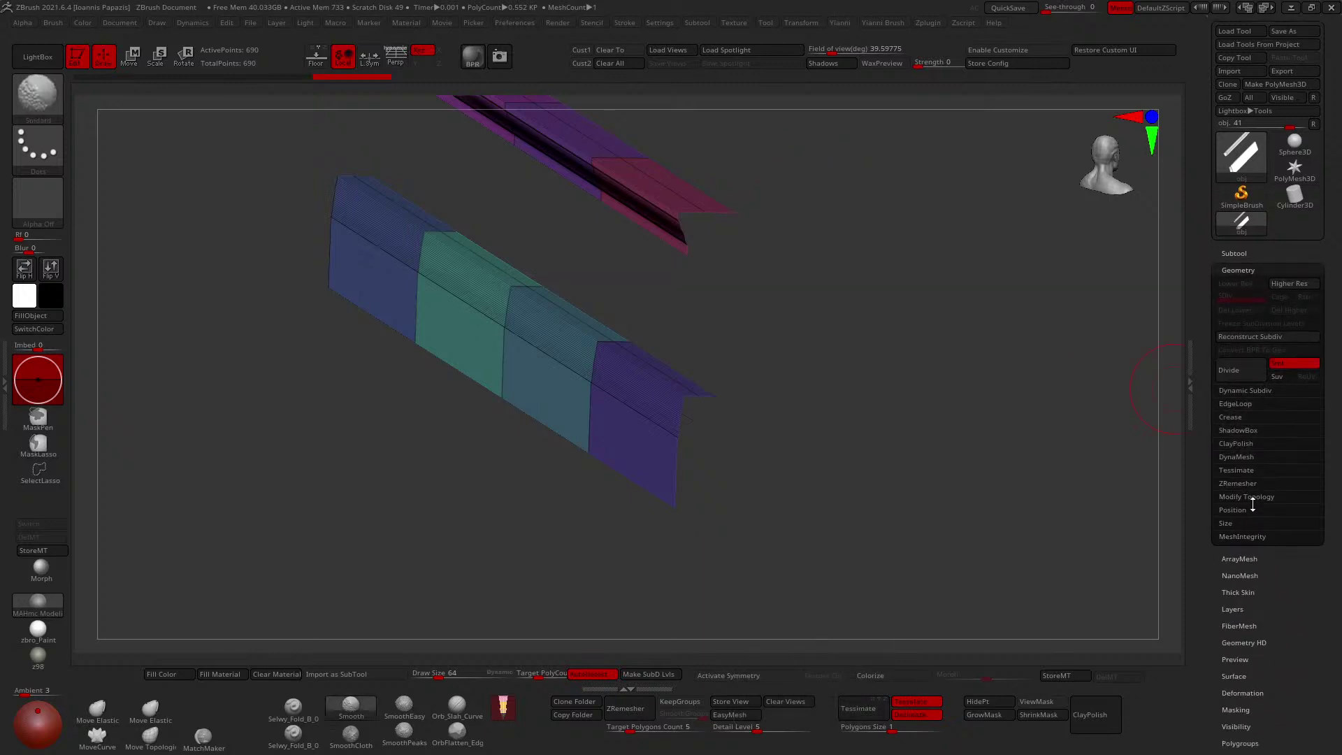
pyautogui.click(1247, 496)
pyautogui.click(1220, 458)
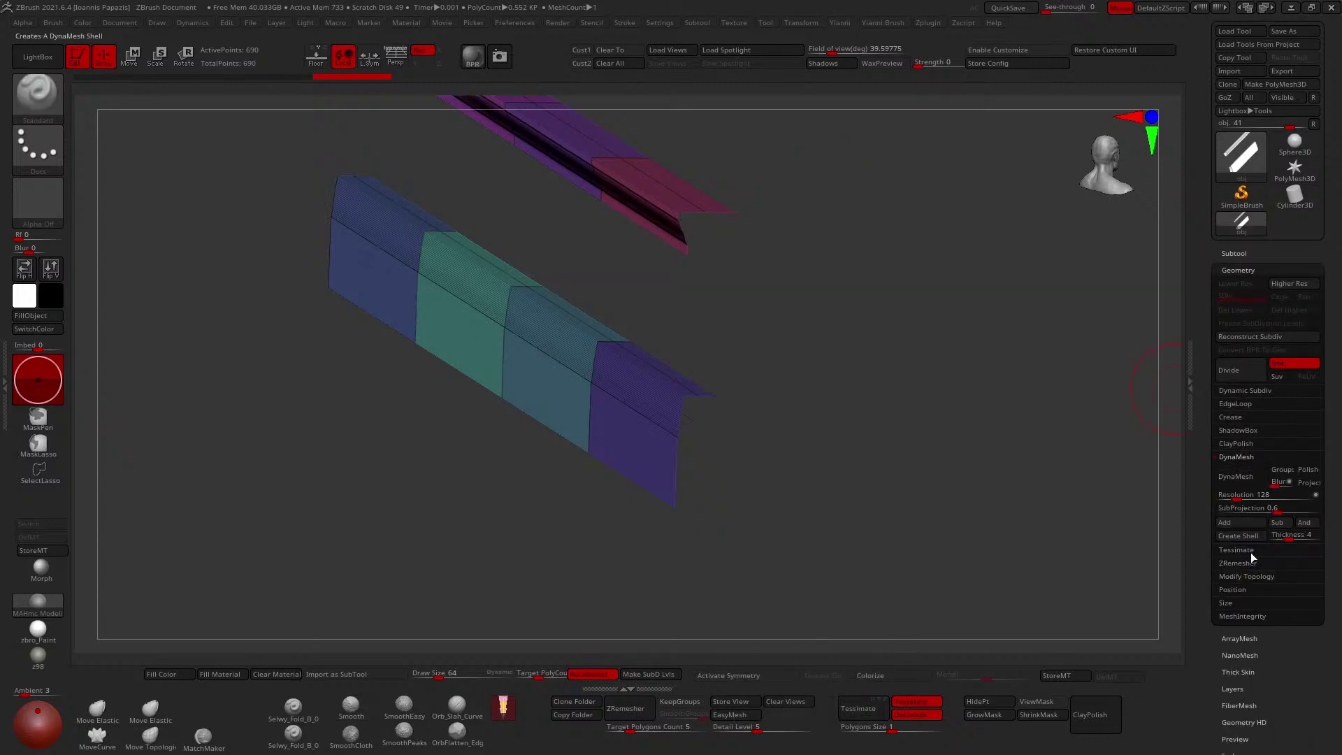
pyautogui.click(1235, 459)
pyautogui.click(1243, 493)
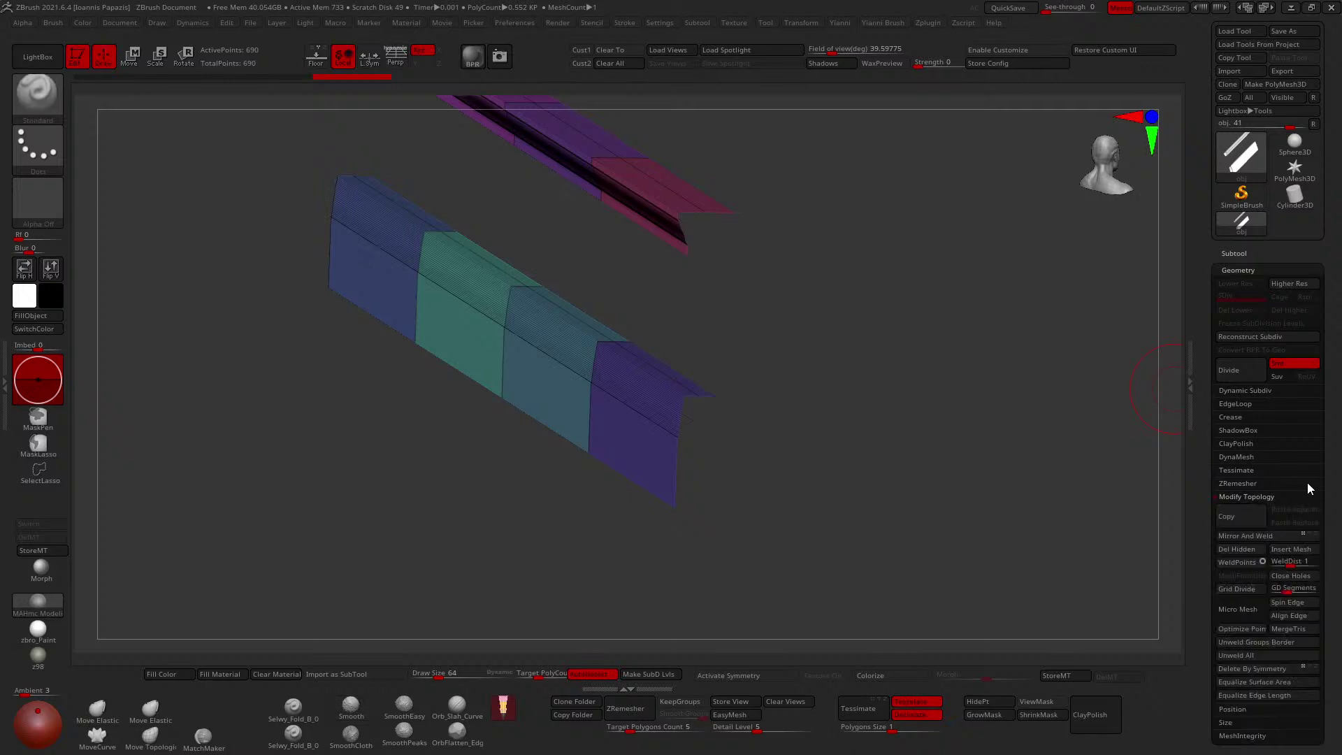
pyautogui.moveTo(1332, 480); pyautogui.dragTo(1331, 379)
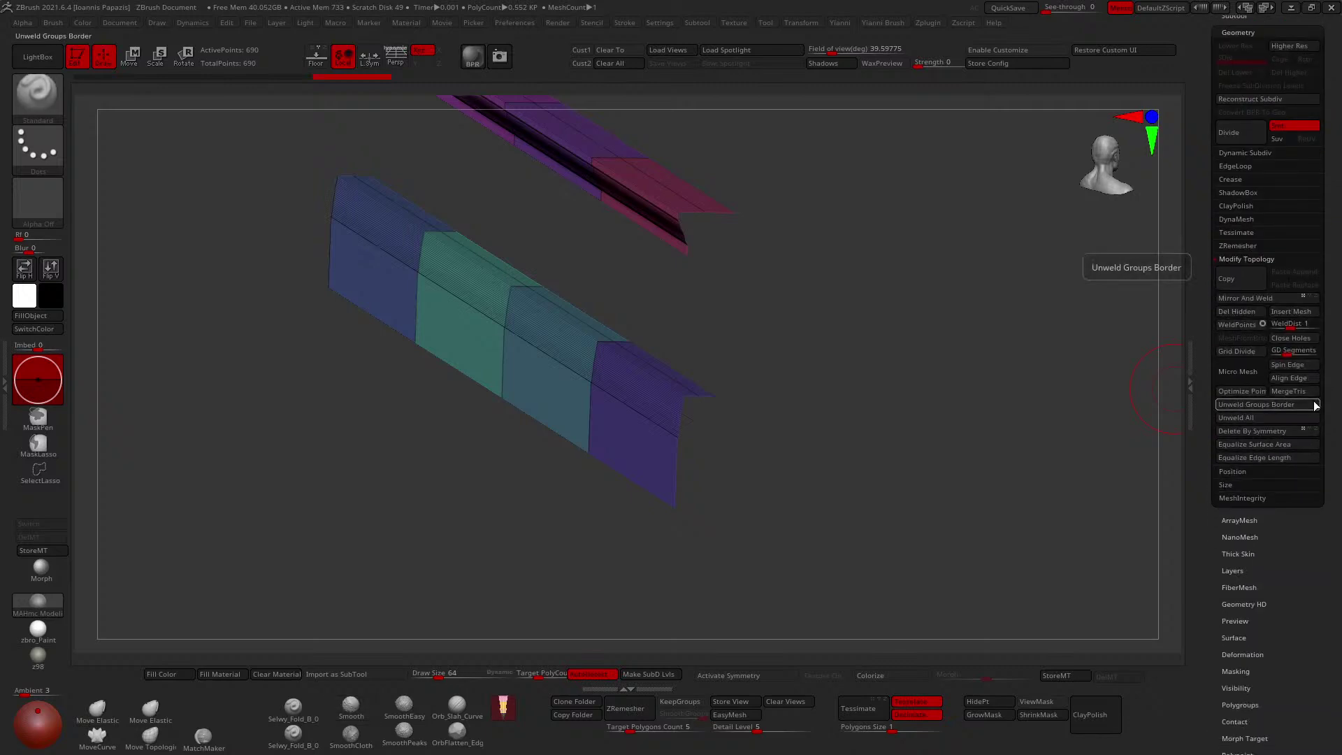
pyautogui.click(1284, 408)
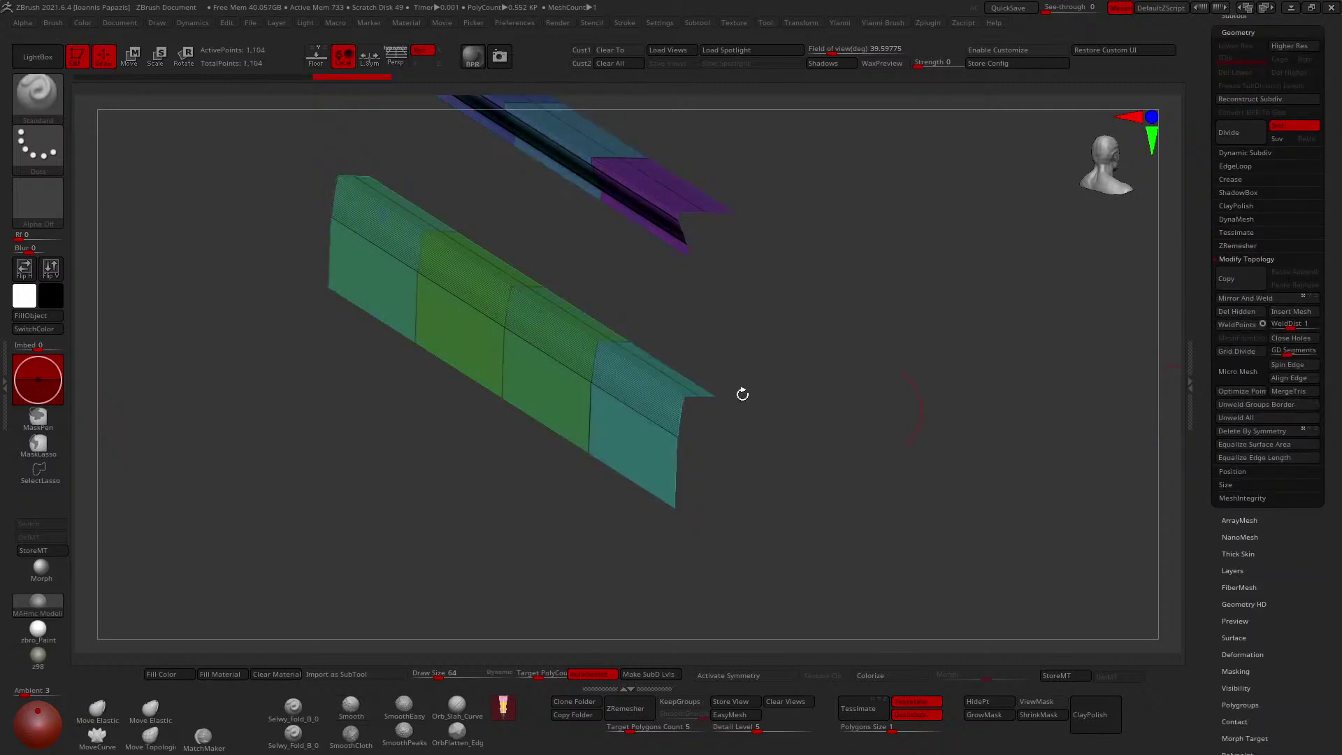
# Cap the open ends of the separated handrail and side panel blocks with Close Holes, and hide the polyframe.
pyautogui.moveTo(743, 395); pyautogui.dragTo(716, 292)
pyautogui.press('space')
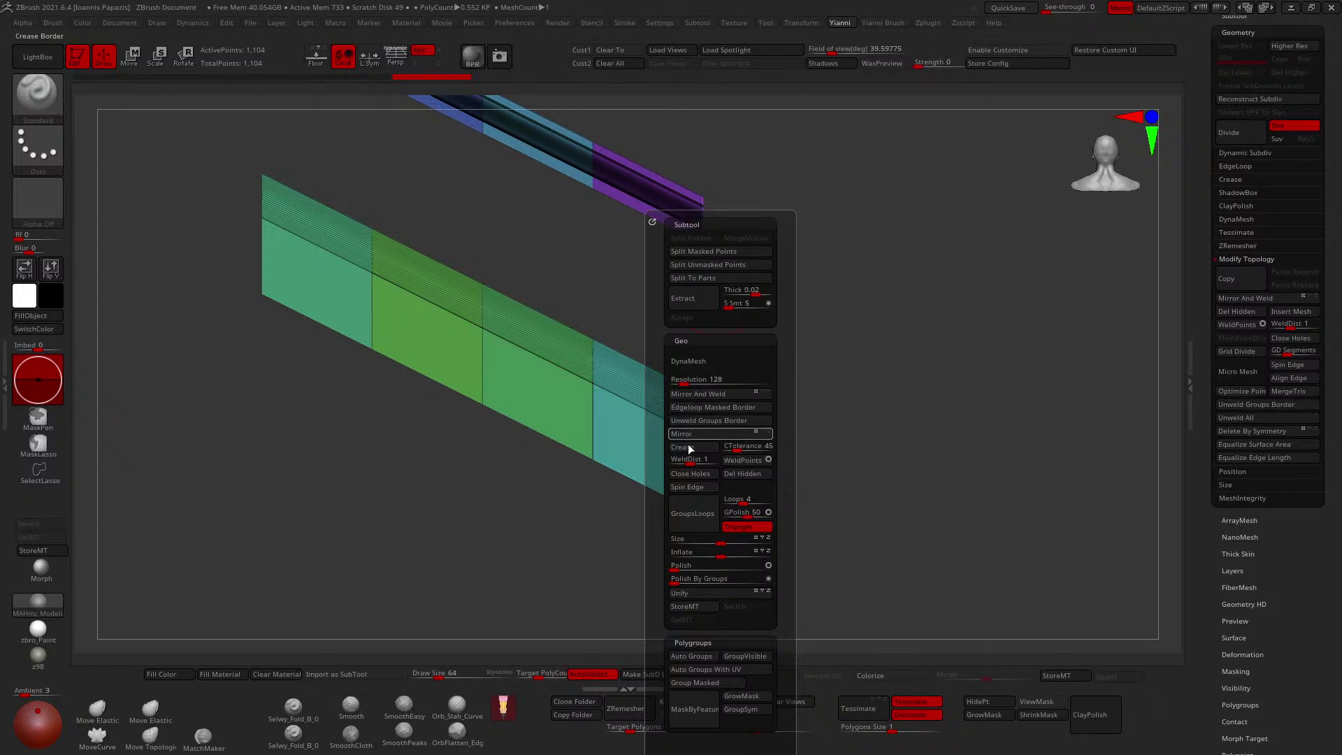
pyautogui.click(687, 474)
pyautogui.moveTo(853, 354); pyautogui.dragTo(678, 340)
pyautogui.hotkey('shift', 'f')
pyautogui.keyDown('shift'); pyautogui.moveTo(581, 318); pyautogui.dragTo(723, 411); pyautogui.keyUp('shift')
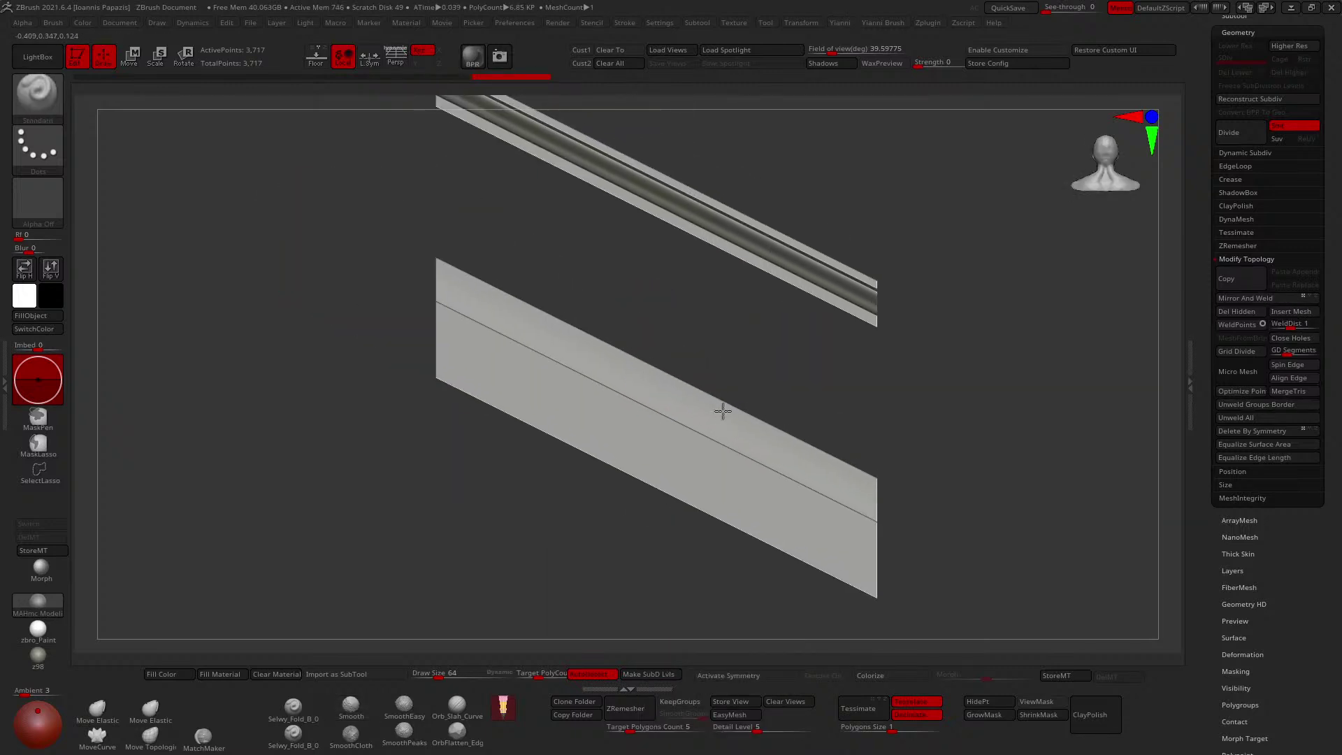
# Tessimate the whole mesh densely, reducing Polygons Size to 0.05993 and then to 0.05001.
pyautogui.click(885, 713)
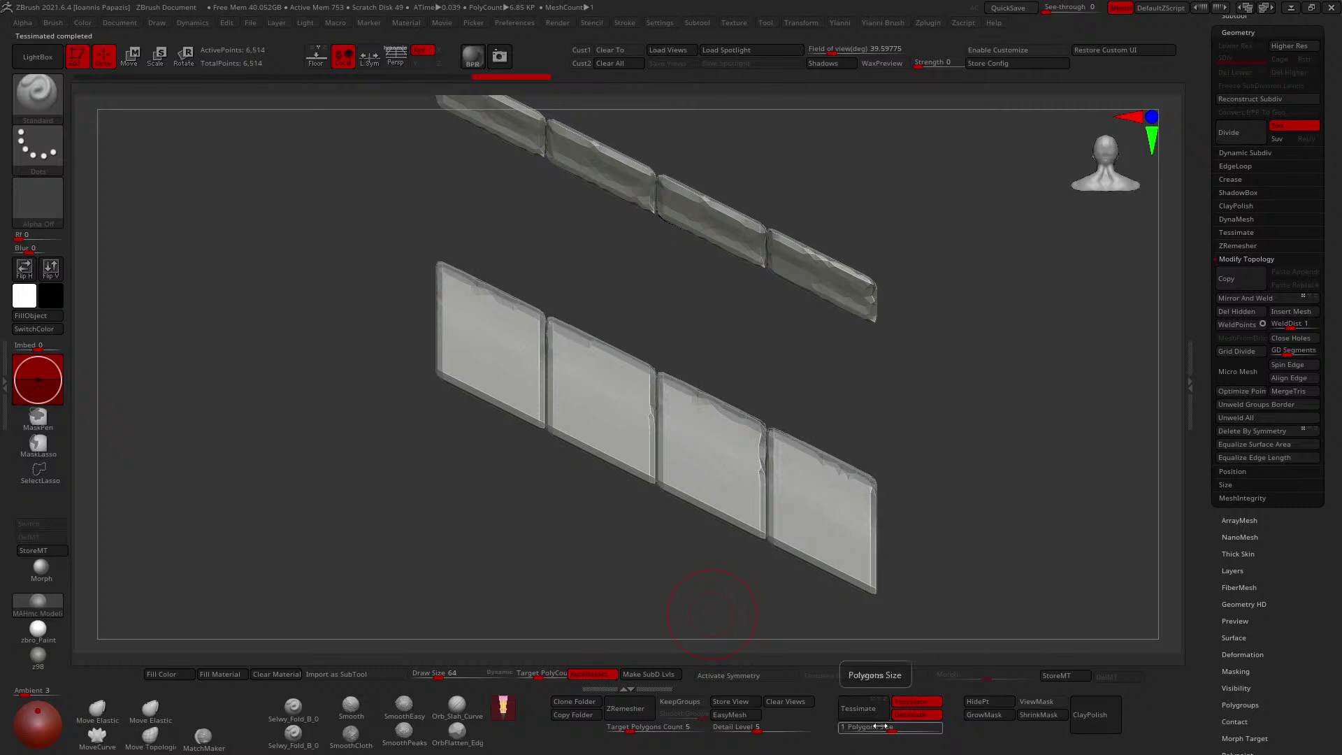
pyautogui.moveTo(890, 727); pyautogui.dragTo(864, 727)
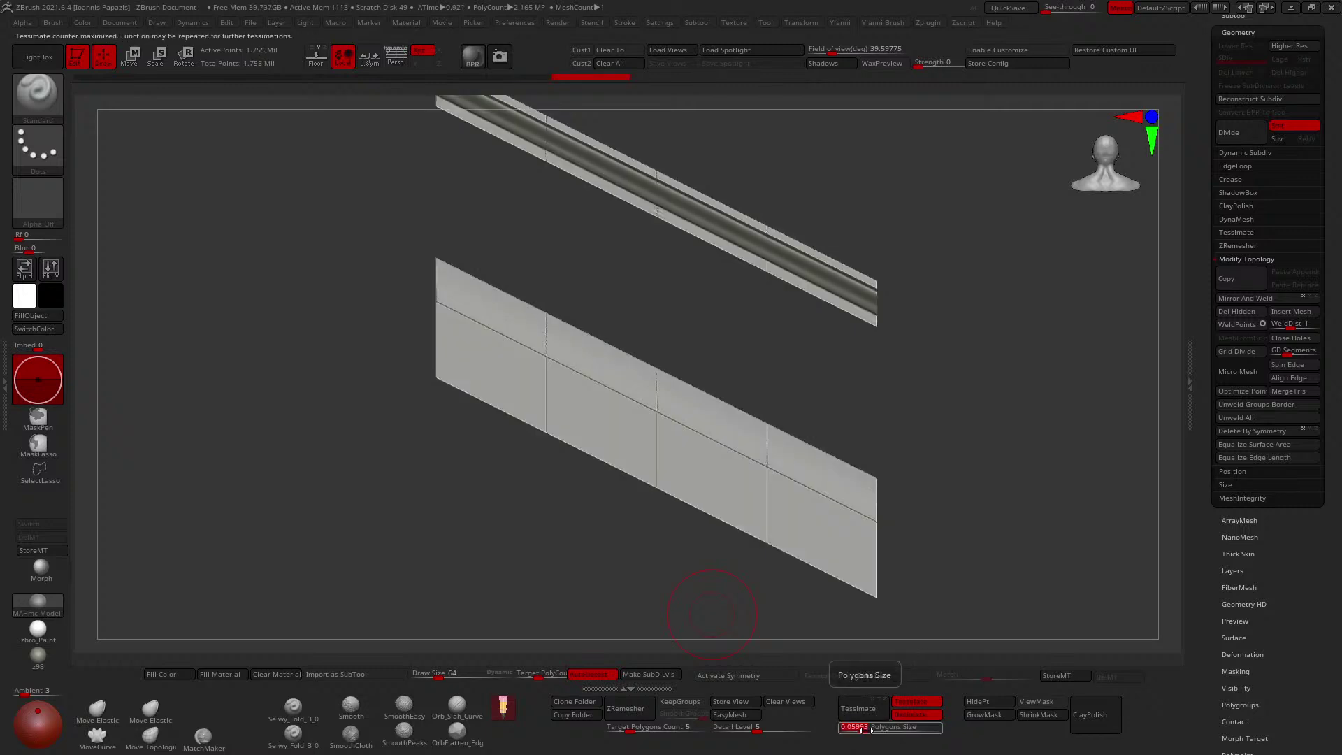
pyautogui.moveTo(776, 375)
pyautogui.mouseDown()
pyautogui.moveTo(711, 375)
pyautogui.moveTo(760, 376)
pyautogui.mouseUp()
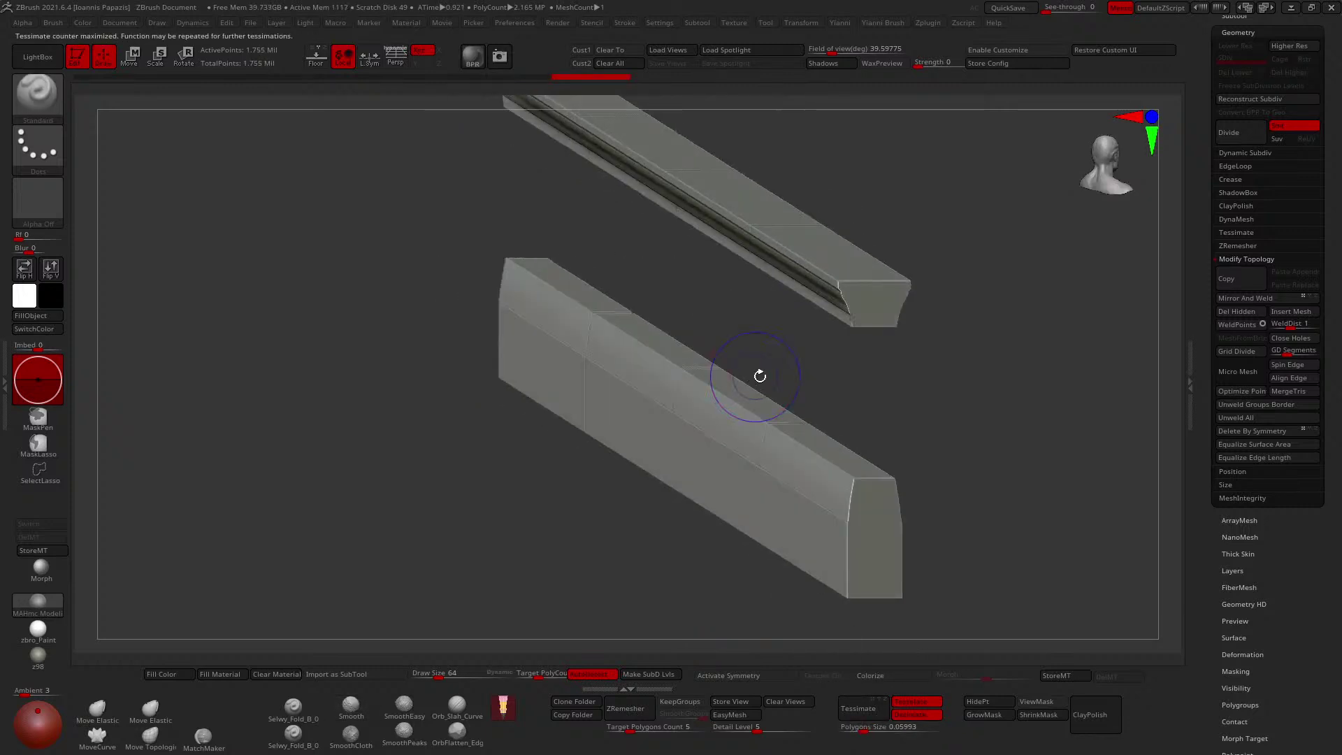
pyautogui.hotkey('shift', 'f')
pyautogui.keyDown('ctrl'); pyautogui.moveTo(762, 379); pyautogui.dragTo(819, 443, button='right'); pyautogui.keyUp('ctrl')
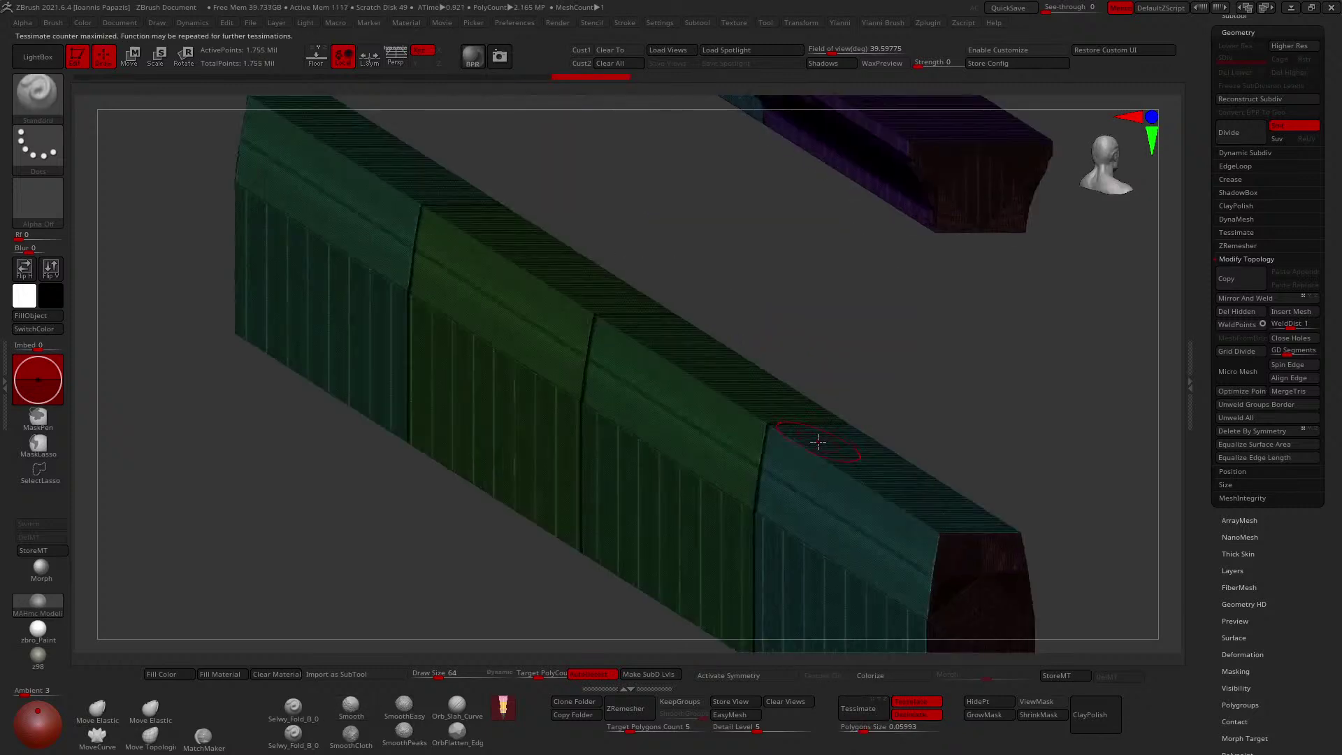
pyautogui.click(850, 731)
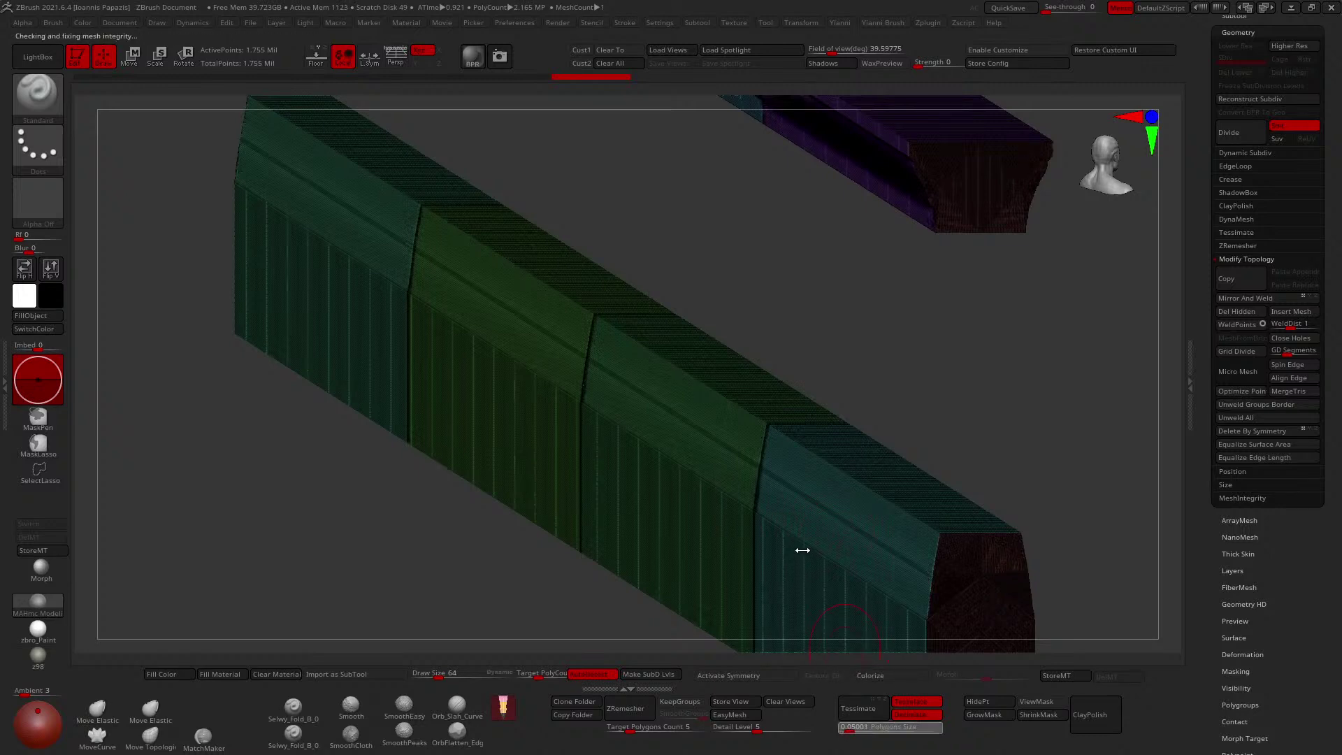
pyautogui.hotkey('shift', 'f')
pyautogui.press('f')
pyautogui.keyDown('shift'); pyautogui.moveTo(807, 400); pyautogui.dragTo(809, 395); pyautogui.keyUp('shift')
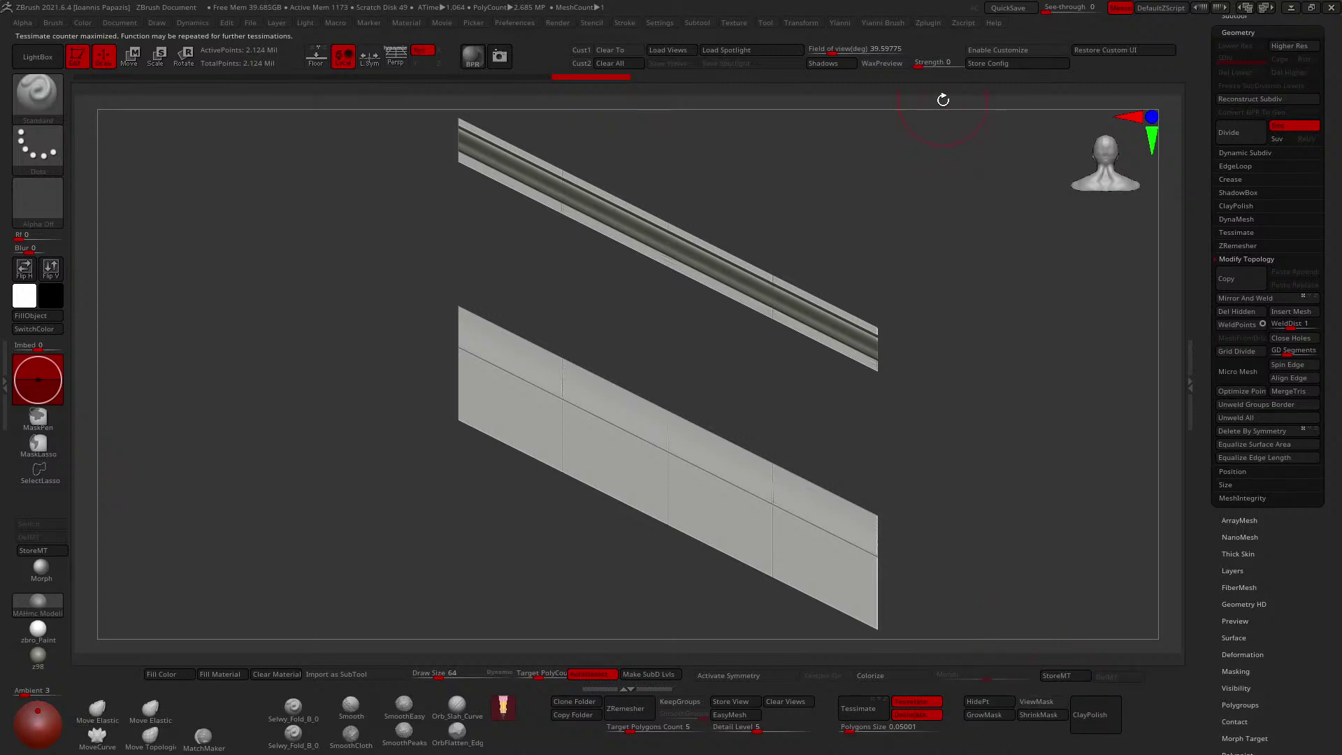
# Give each separate block of the handrail and side panel its own polygroup with Auto Groups.
pyautogui.moveTo(943, 99); pyautogui.dragTo(896, 214, button='right')
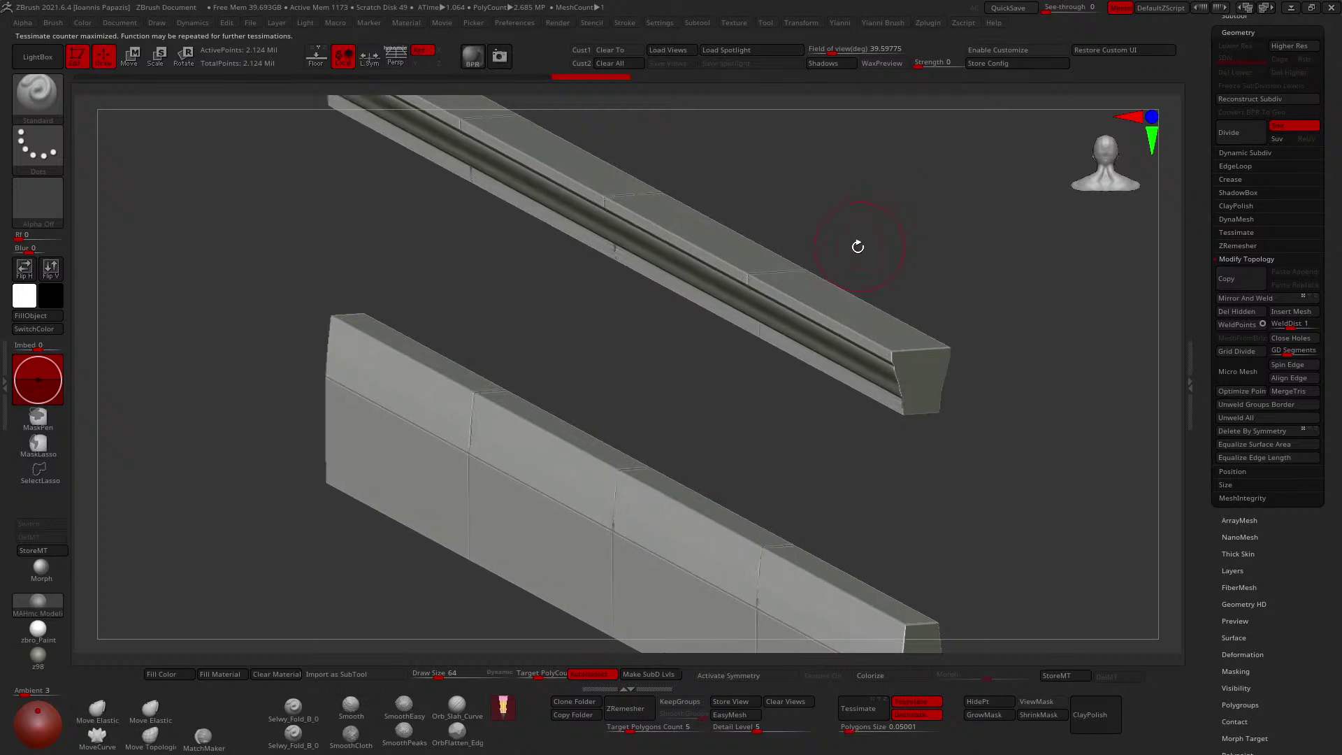
pyautogui.moveTo(831, 286)
pyautogui.mouseDown(button='right')
pyautogui.moveTo(773, 285)
pyautogui.moveTo(806, 293)
pyautogui.mouseUp(button='right')
pyautogui.hotkey('shift', 'f')
pyautogui.hotkey('shift', 'f')
pyautogui.keyDown('ctrl'); pyautogui.keyDown('shift'); pyautogui.click(802, 304); pyautogui.keyUp('shift'); pyautogui.keyUp('ctrl')
pyautogui.keyDown('ctrl'); pyautogui.keyDown('shift'); pyautogui.click(893, 292); pyautogui.keyUp('shift'); pyautogui.keyUp('ctrl')
pyautogui.moveTo(892, 292); pyautogui.dragTo(832, 301, button='right')
pyautogui.press('y')
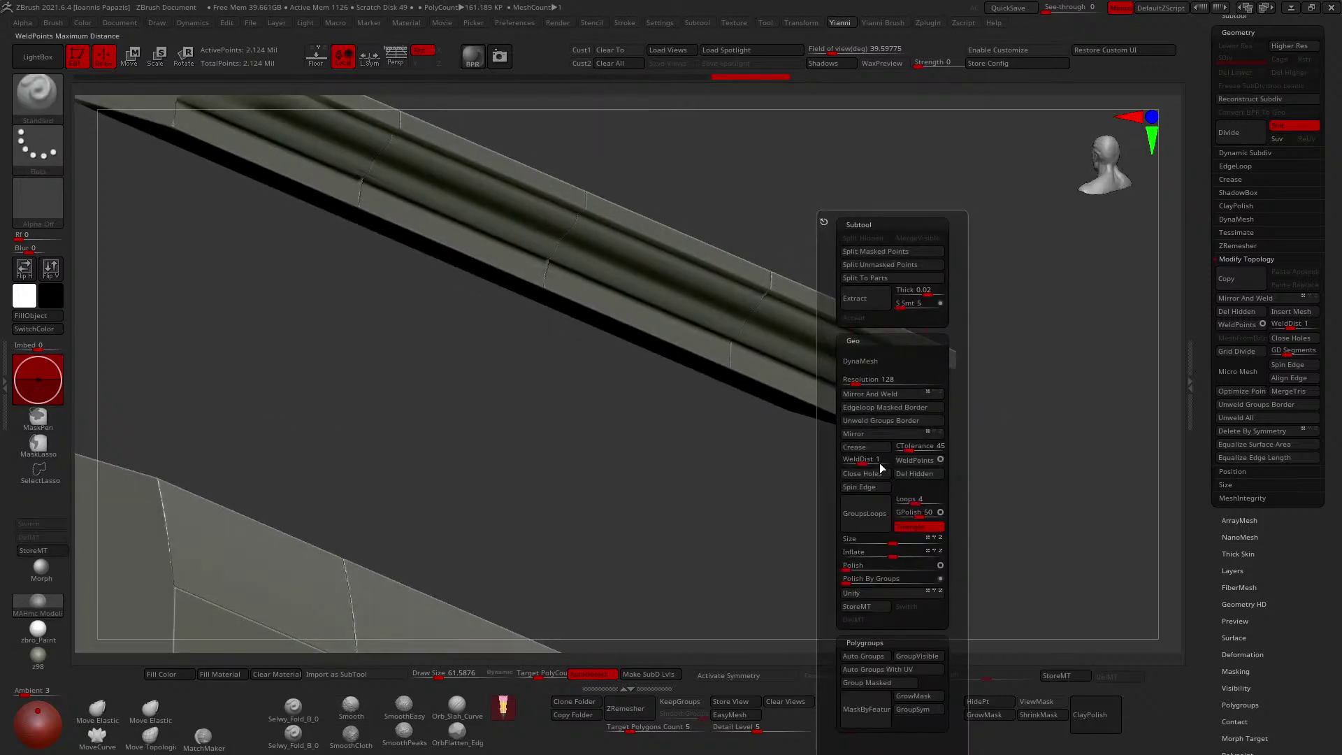
pyautogui.click(878, 656)
# Isolate the handrail's lowest block and trim its upper corner at the joint with the TrimDynamic brush.
pyautogui.moveTo(599, 116)
pyautogui.mouseDown(button='right')
pyautogui.moveTo(804, 275)
pyautogui.moveTo(775, 279)
pyautogui.mouseUp(button='right')
pyautogui.keyDown('ctrl'); pyautogui.keyDown('shift'); pyautogui.click(804, 275); pyautogui.keyUp('shift'); pyautogui.keyUp('ctrl')
pyautogui.press('b')
pyautogui.press('t')
pyautogui.press('d')
pyautogui.moveTo(774, 279); pyautogui.dragTo(773, 293, button='right')
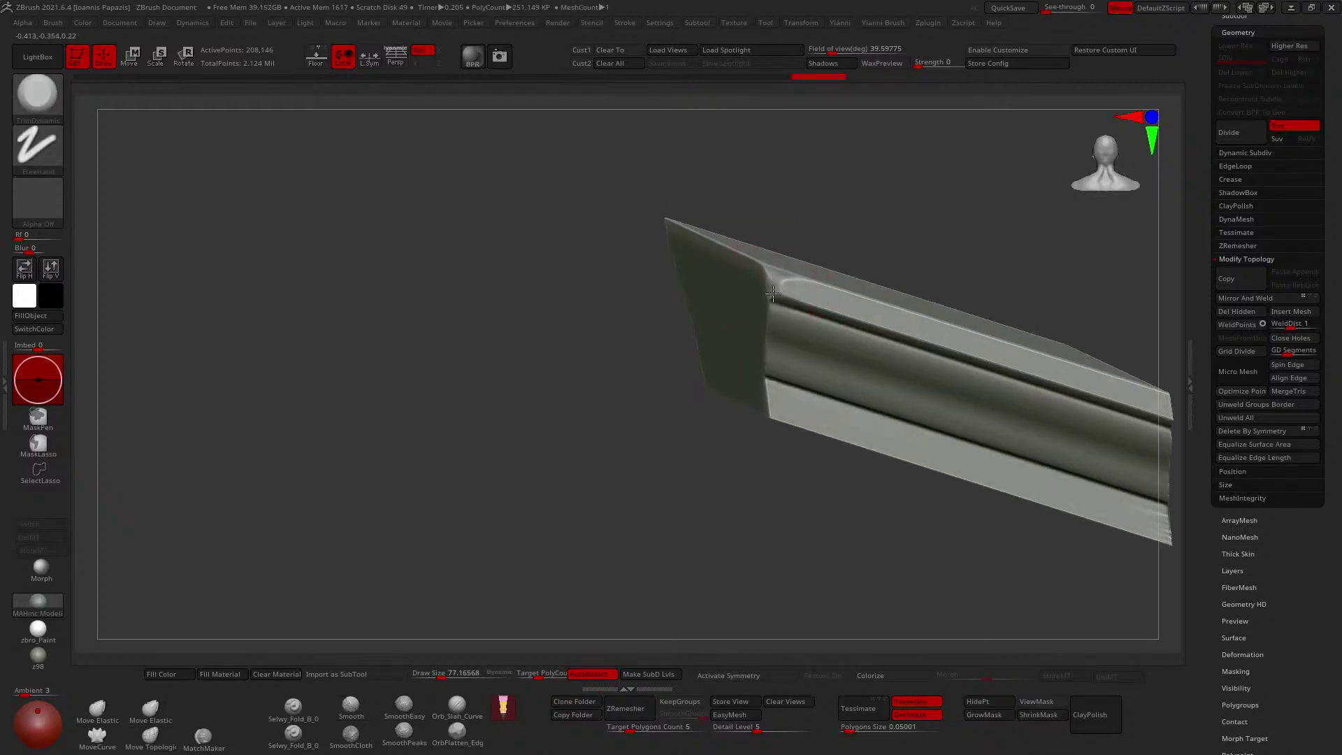
# Trim the profile edges and corners at both ends of the isolated handrail block to a worn bevel.
pyautogui.moveTo(866, 305)
pyautogui.mouseDown(button='right')
pyautogui.moveTo(719, 242)
pyautogui.moveTo(848, 320)
pyautogui.moveTo(874, 320)
pyautogui.moveTo(860, 337)
pyautogui.moveTo(900, 369)
pyautogui.moveTo(885, 381)
pyautogui.moveTo(900, 381)
pyautogui.moveTo(880, 362)
pyautogui.mouseUp(button='right')
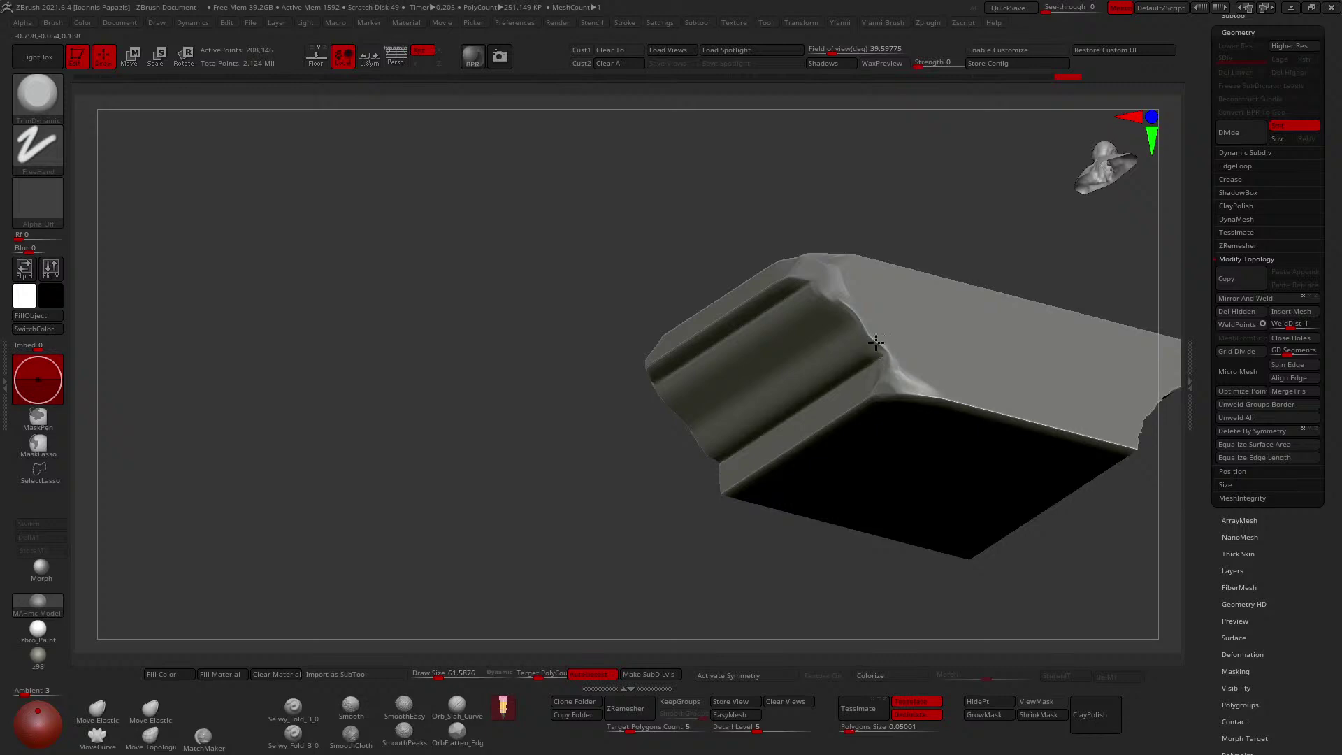
pyautogui.moveTo(832, 294); pyautogui.dragTo(871, 360, button='right')
pyautogui.moveTo(946, 314); pyautogui.dragTo(882, 349, button='right')
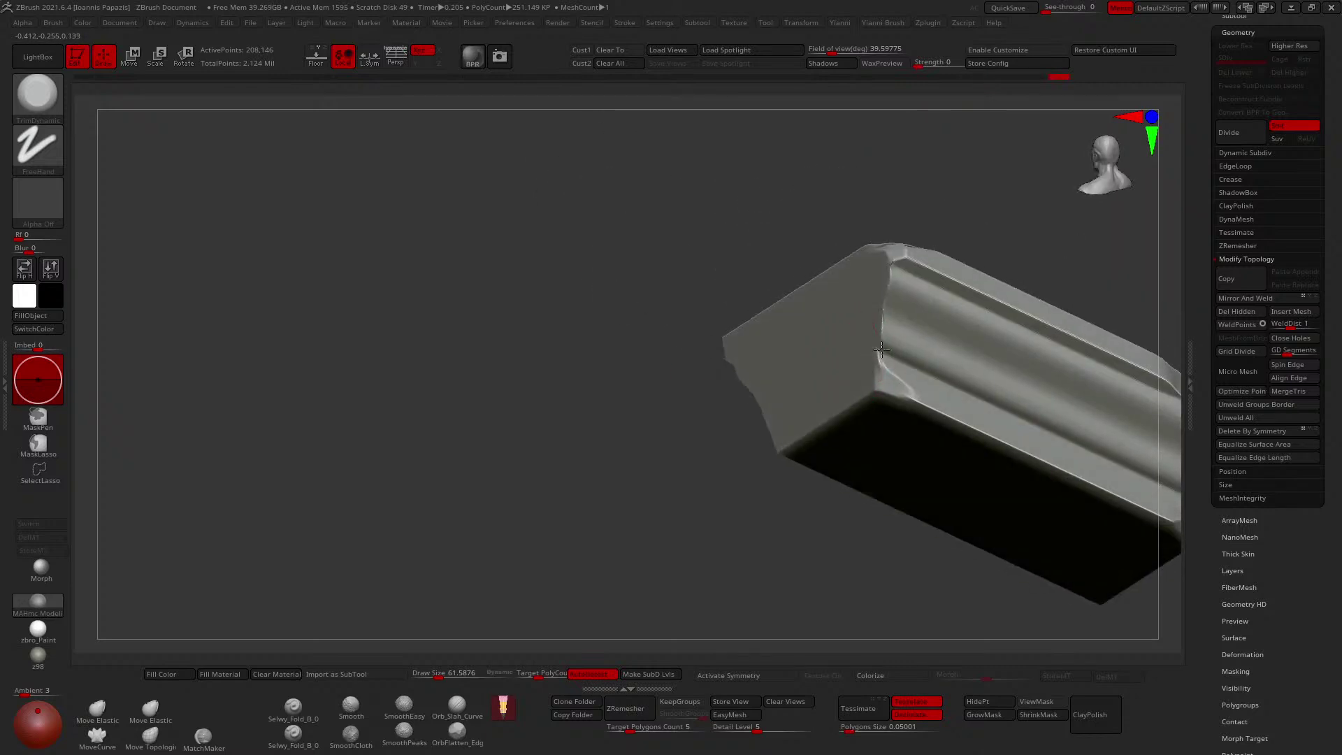
pyautogui.moveTo(888, 282); pyautogui.dragTo(846, 342, button='right')
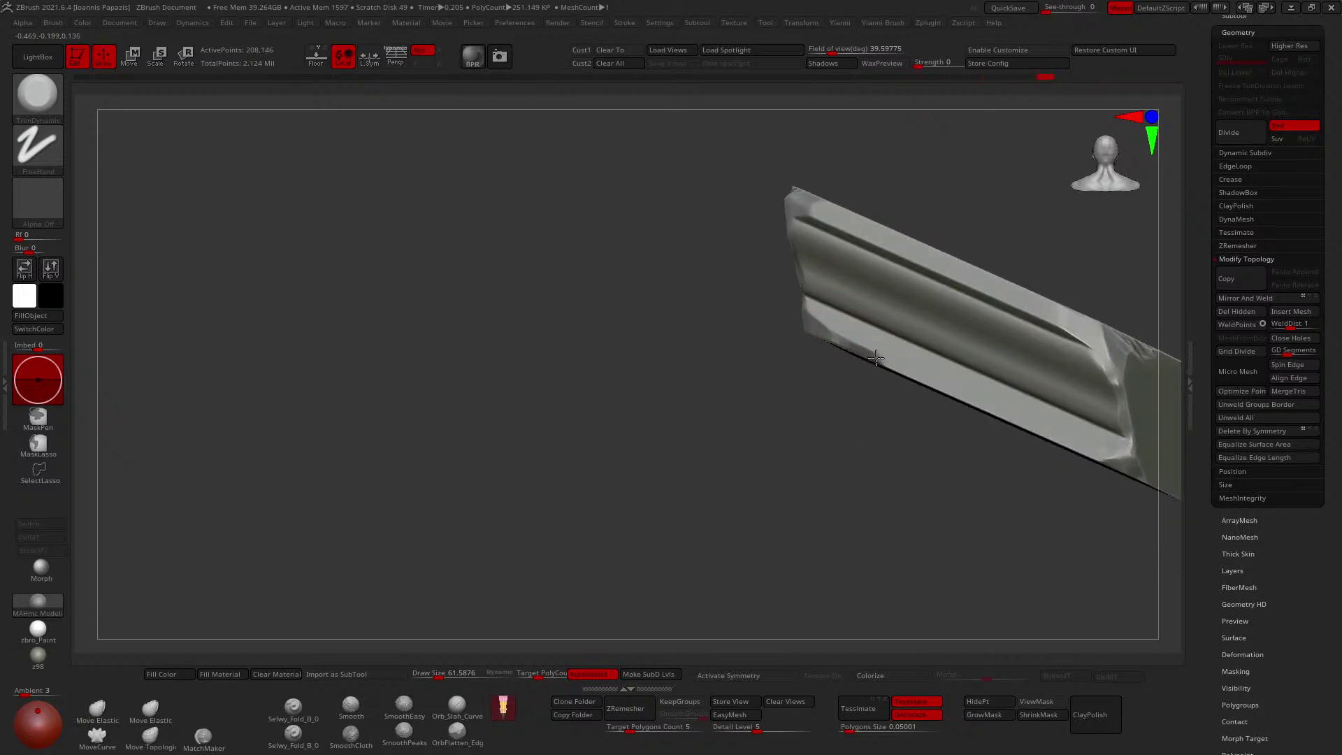
# Chip the long lower edge of the isolated handrail block irregularly with TrimDynamic, adjusting the brush size.
pyautogui.moveTo(876, 358); pyautogui.dragTo(897, 367)
pyautogui.moveTo(898, 367); pyautogui.dragTo(841, 346, button='right')
pyautogui.moveTo(914, 375); pyautogui.dragTo(929, 374, button='right')
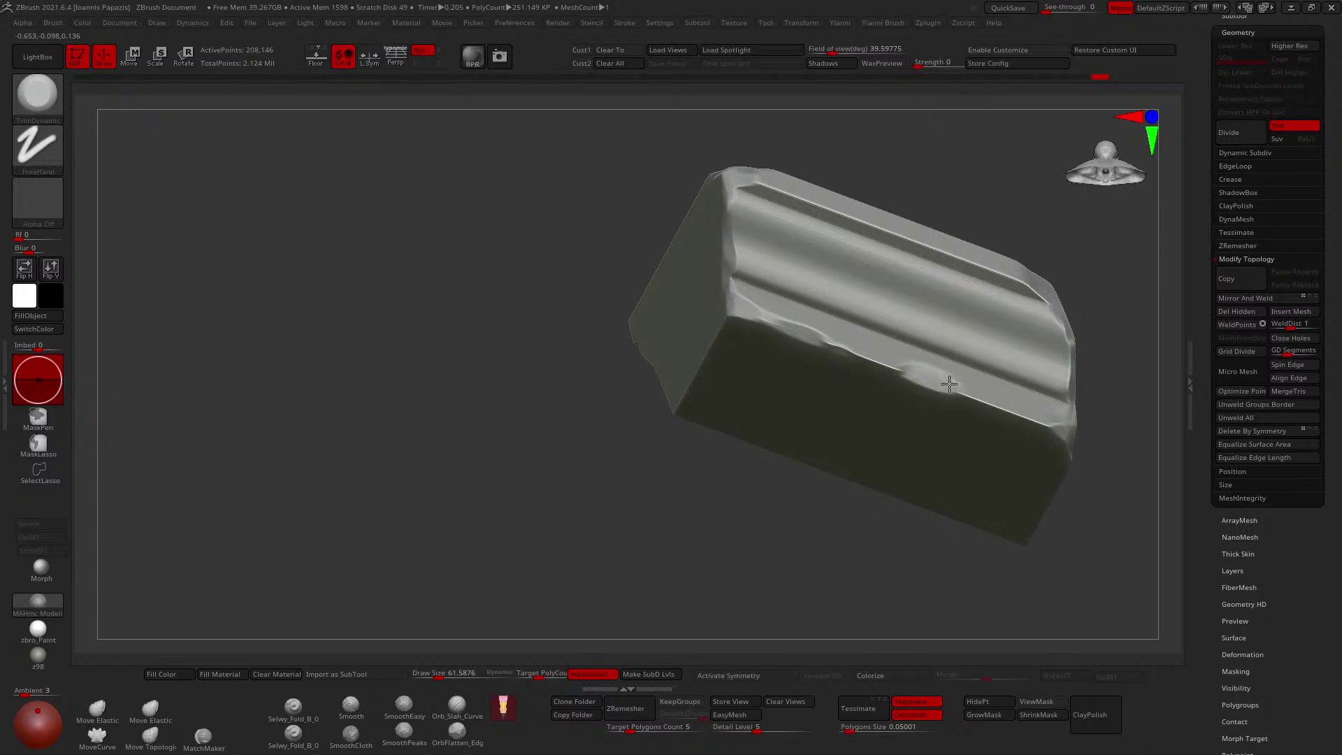
pyautogui.moveTo(980, 399); pyautogui.dragTo(1009, 413, button='right')
pyautogui.press('s')
pyautogui.moveTo(1036, 421); pyautogui.dragTo(998, 411)
pyautogui.moveTo(969, 397); pyautogui.dragTo(966, 411, button='right')
pyautogui.moveTo(867, 159); pyautogui.dragTo(871, 234, button='right')
pyautogui.moveTo(829, 340)
pyautogui.mouseDown(button='right')
pyautogui.moveTo(899, 237)
pyautogui.moveTo(918, 299)
pyautogui.moveTo(896, 314)
pyautogui.moveTo(992, 329)
pyautogui.moveTo(923, 321)
pyautogui.moveTo(917, 348)
pyautogui.mouseUp(button='right')
pyautogui.press('s')
pyautogui.moveTo(917, 348); pyautogui.dragTo(914, 338)
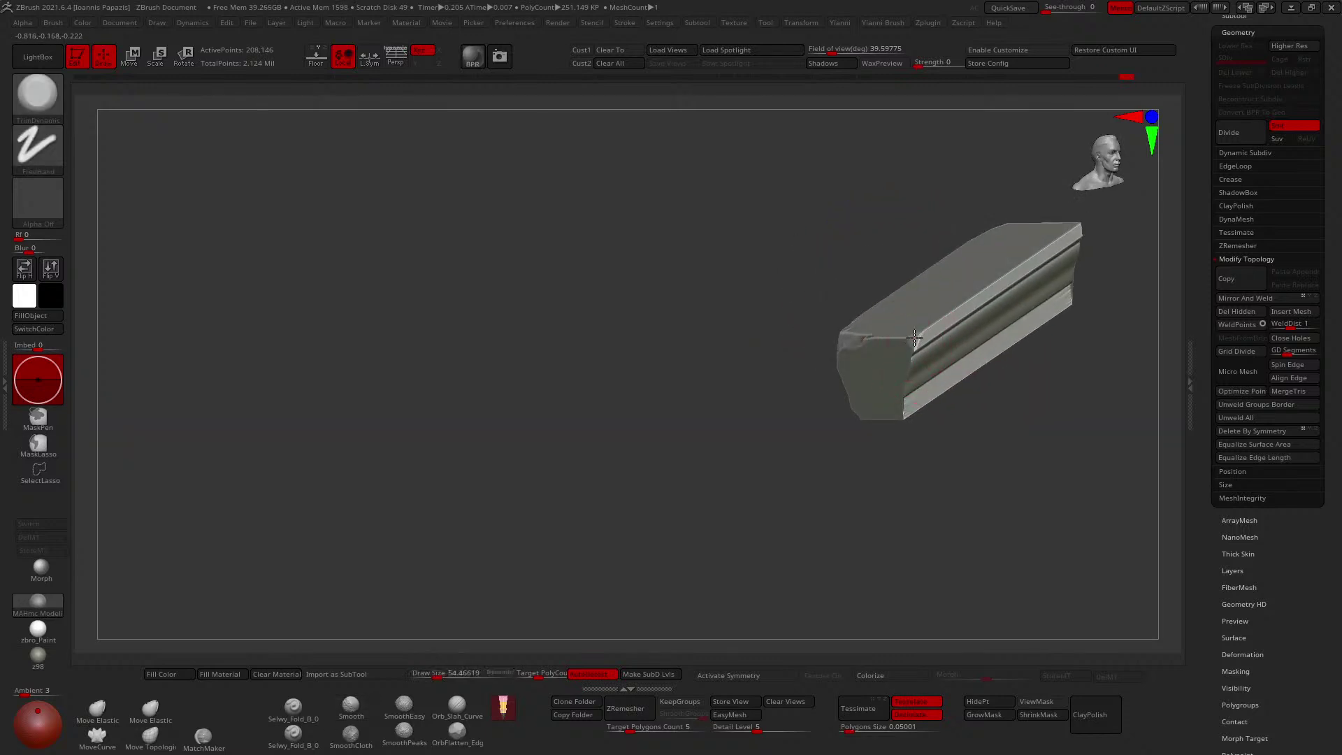
pyautogui.moveTo(921, 345)
pyautogui.mouseDown(button='right')
pyautogui.moveTo(923, 325)
pyautogui.moveTo(959, 337)
pyautogui.moveTo(1007, 381)
pyautogui.moveTo(989, 344)
pyautogui.moveTo(975, 346)
pyautogui.moveTo(986, 340)
pyautogui.mouseUp(button='right')
pyautogui.hotkey('ctrl', 'z')
pyautogui.hotkey('ctrl', 'z')
pyautogui.hotkey('ctrl', 'z')
pyautogui.hotkey('ctrl', 'z')
pyautogui.hotkey('ctrl', 'z')
pyautogui.hotkey('ctrl', 'z')
pyautogui.hotkey('ctrl', 'z')
pyautogui.hotkey('ctrl', 'z')
# Reveal all the blocks and separate them into individual subtools with Split To Parts.
pyautogui.keyDown('ctrl'); pyautogui.keyDown('shift'); pyautogui.click(986, 340); pyautogui.keyUp('shift'); pyautogui.keyUp('ctrl')
pyautogui.press('space')
pyautogui.click(972, 237)
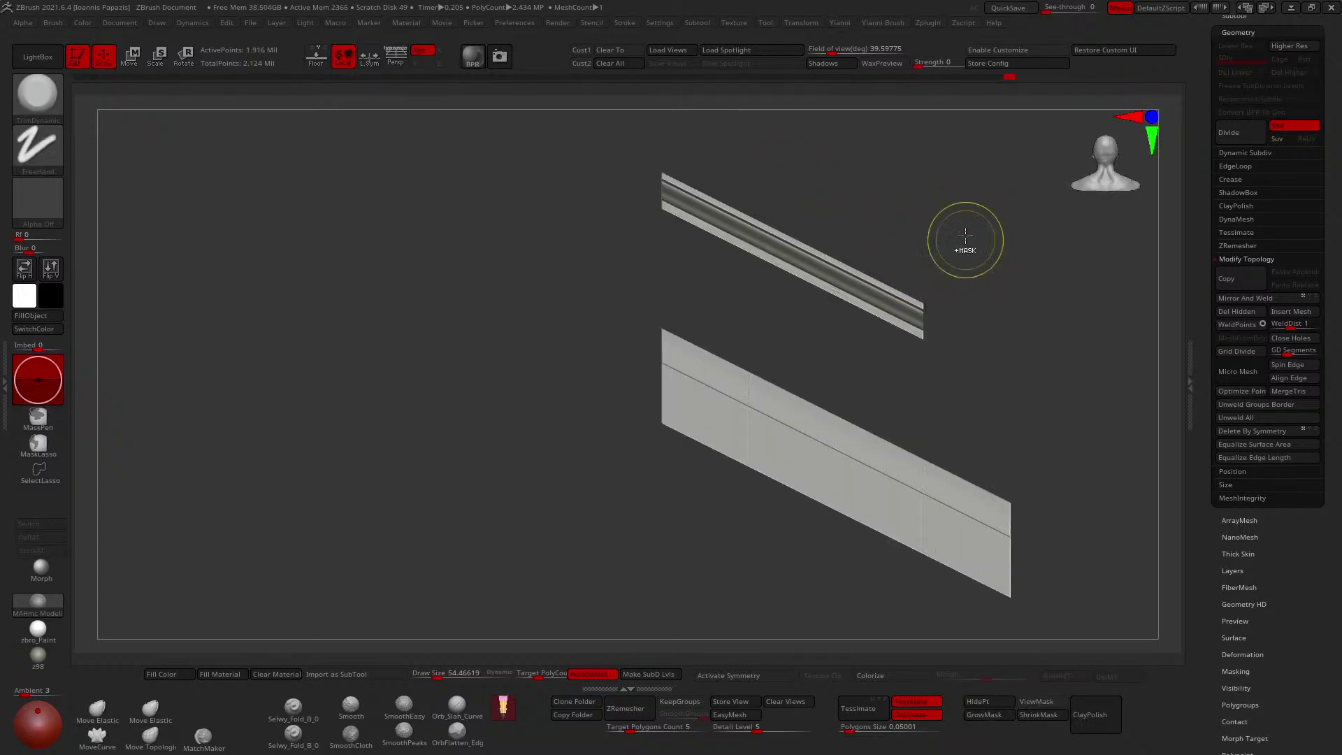
pyautogui.keyDown('ctrl'); pyautogui.keyDown('shift'); pyautogui.click(966, 238); pyautogui.keyUp('shift'); pyautogui.keyUp('ctrl')
pyautogui.press('space')
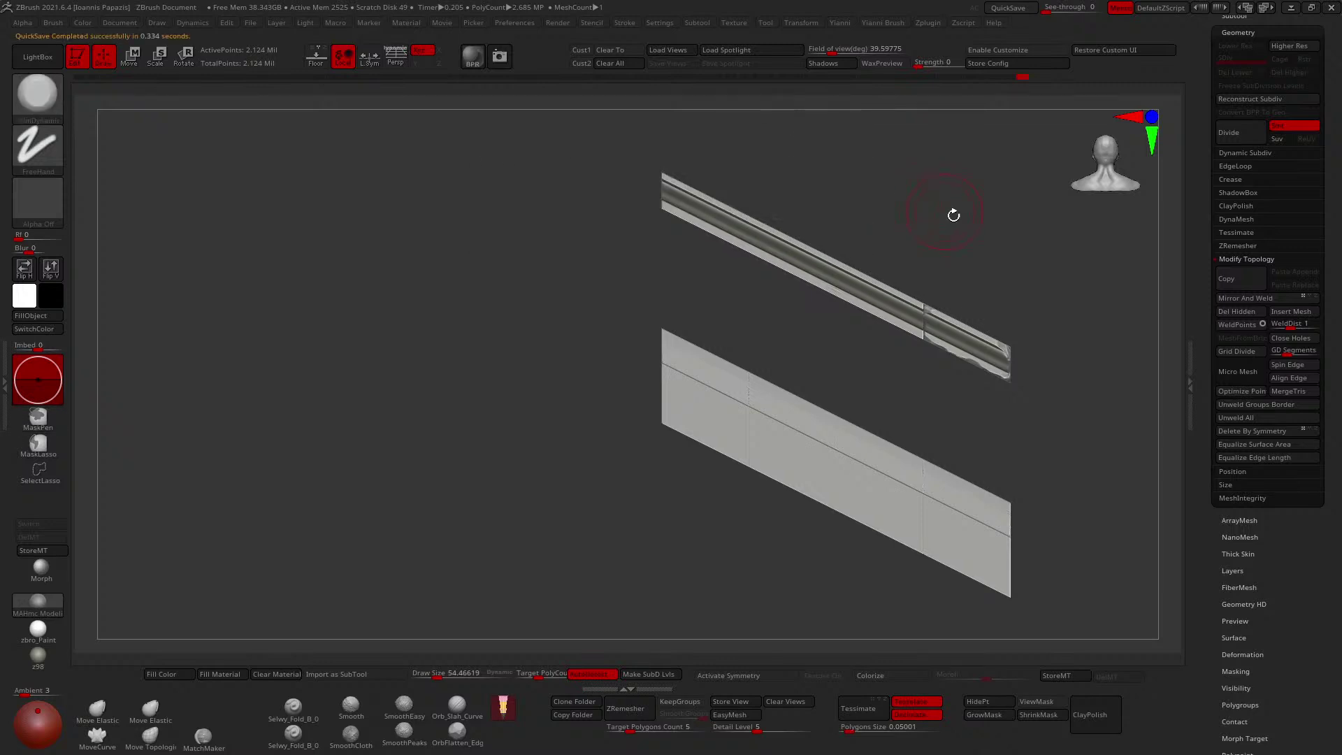
pyautogui.press('1')
pyautogui.press('space')
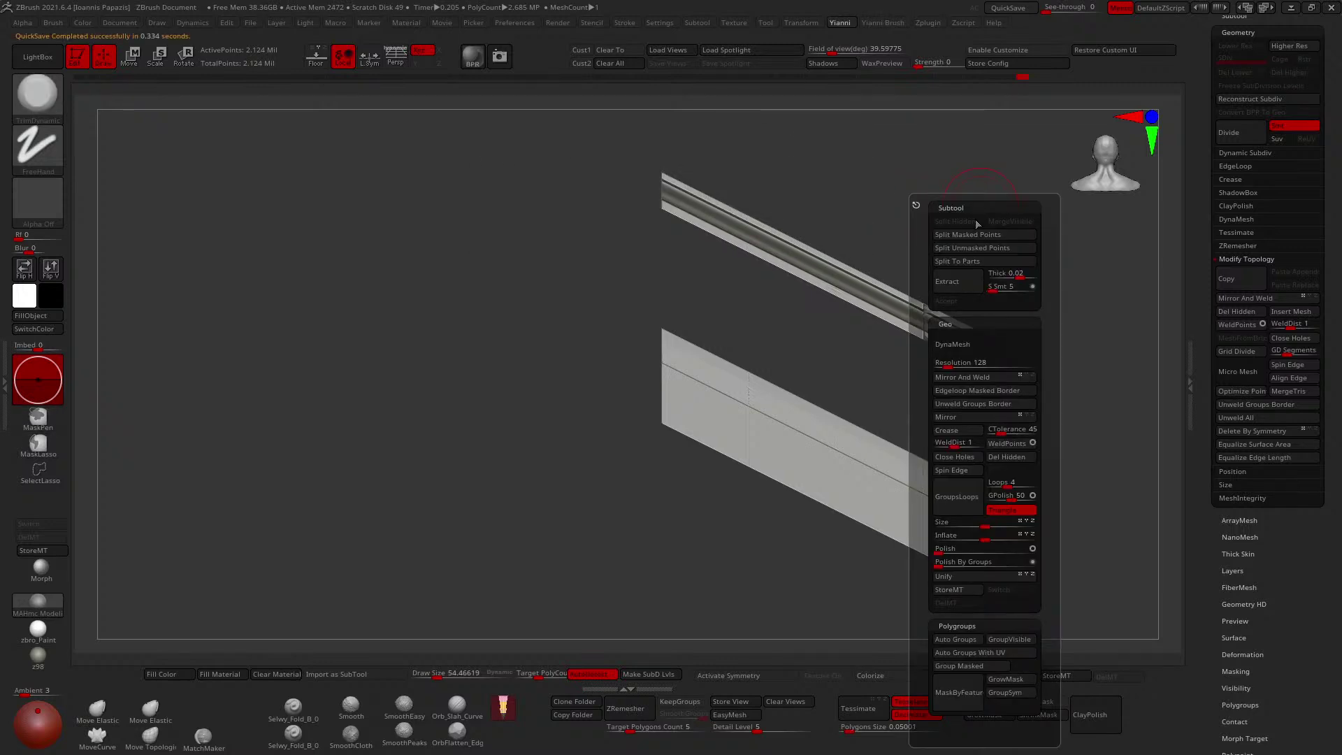
pyautogui.click(969, 263)
pyautogui.click(931, 291)
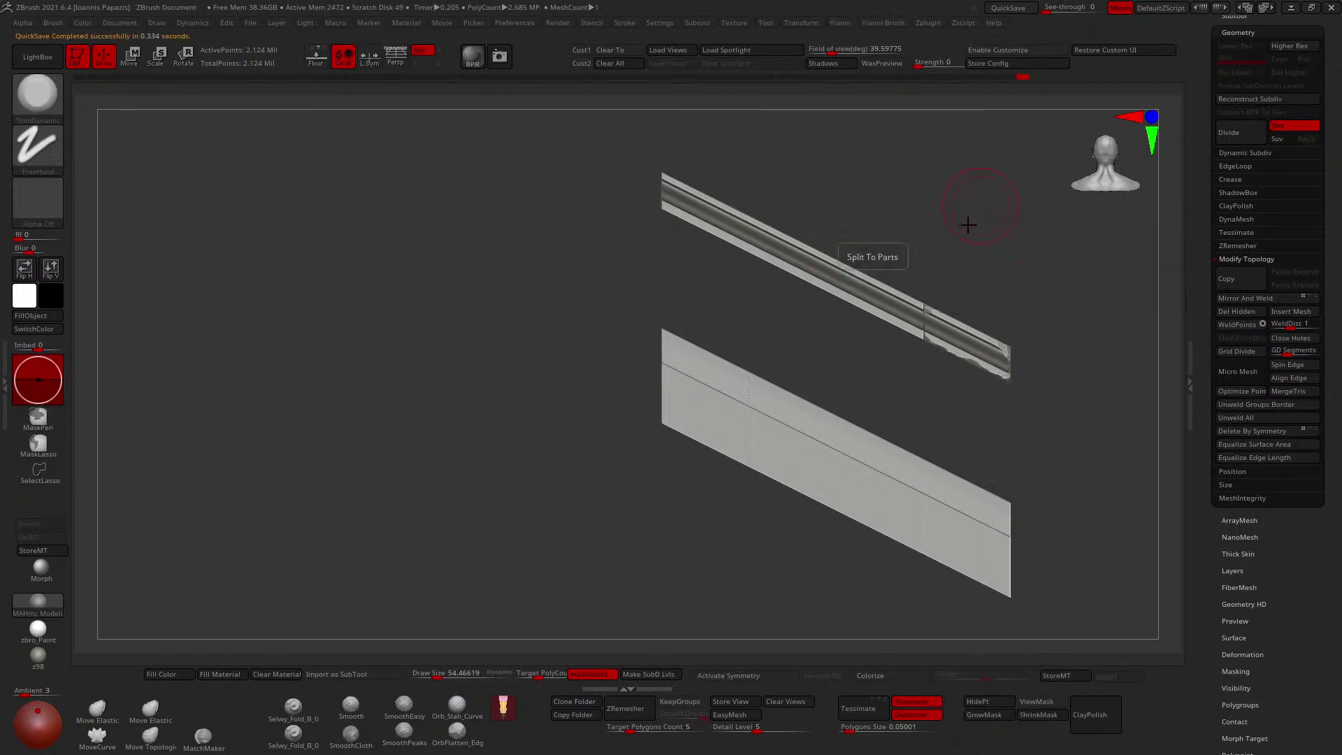
# Make the handrail's lowest block the active subtool and soften its upper corner at the joint with the Flatten brush.
pyautogui.keyDown('alt'); pyautogui.click(974, 327); pyautogui.keyUp('alt')
pyautogui.press('2')
pyautogui.moveTo(971, 327)
pyautogui.mouseDown(button='right')
pyautogui.moveTo(953, 313)
pyautogui.moveTo(993, 338)
pyautogui.moveTo(979, 364)
pyautogui.moveTo(947, 306)
pyautogui.mouseUp(button='right')
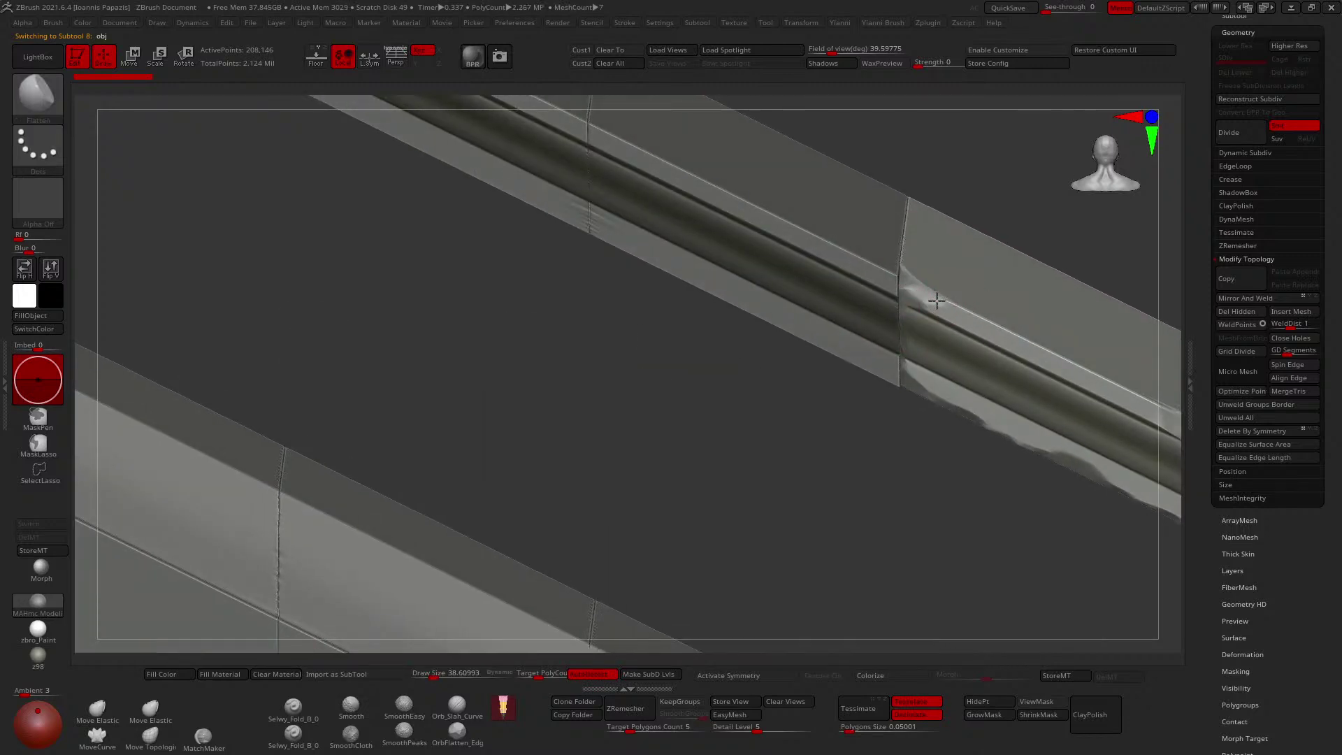
pyautogui.moveTo(937, 301); pyautogui.dragTo(949, 305)
pyautogui.moveTo(949, 305)
pyautogui.mouseDown(button='right')
pyautogui.moveTo(912, 277)
pyautogui.moveTo(905, 237)
pyautogui.moveTo(919, 271)
pyautogui.mouseUp(button='right')
pyautogui.press(']')
# Make the side panel's lowest block the active subtool and isolate it in the view.
pyautogui.keyDown('alt'); pyautogui.click(927, 431); pyautogui.keyUp('alt')
pyautogui.hotkey('alt', 's')
pyautogui.hotkey('shift', 'f')
pyautogui.keyDown('ctrl'); pyautogui.moveTo(908, 397); pyautogui.dragTo(947, 367, button='right'); pyautogui.keyUp('ctrl')
pyautogui.hotkey('shift', 'f')
pyautogui.hotkey('ctrl', 'shift', 's')
pyautogui.keyDown('ctrl'); pyautogui.keyDown('shift'); pyautogui.click(882, 396); pyautogui.keyUp('shift'); pyautogui.keyUp('ctrl')
# Flatten the upper front corner and adjoining top edge at the joint end of the side panel's lowest block.
pyautogui.moveTo(946, 378); pyautogui.dragTo(951, 366)
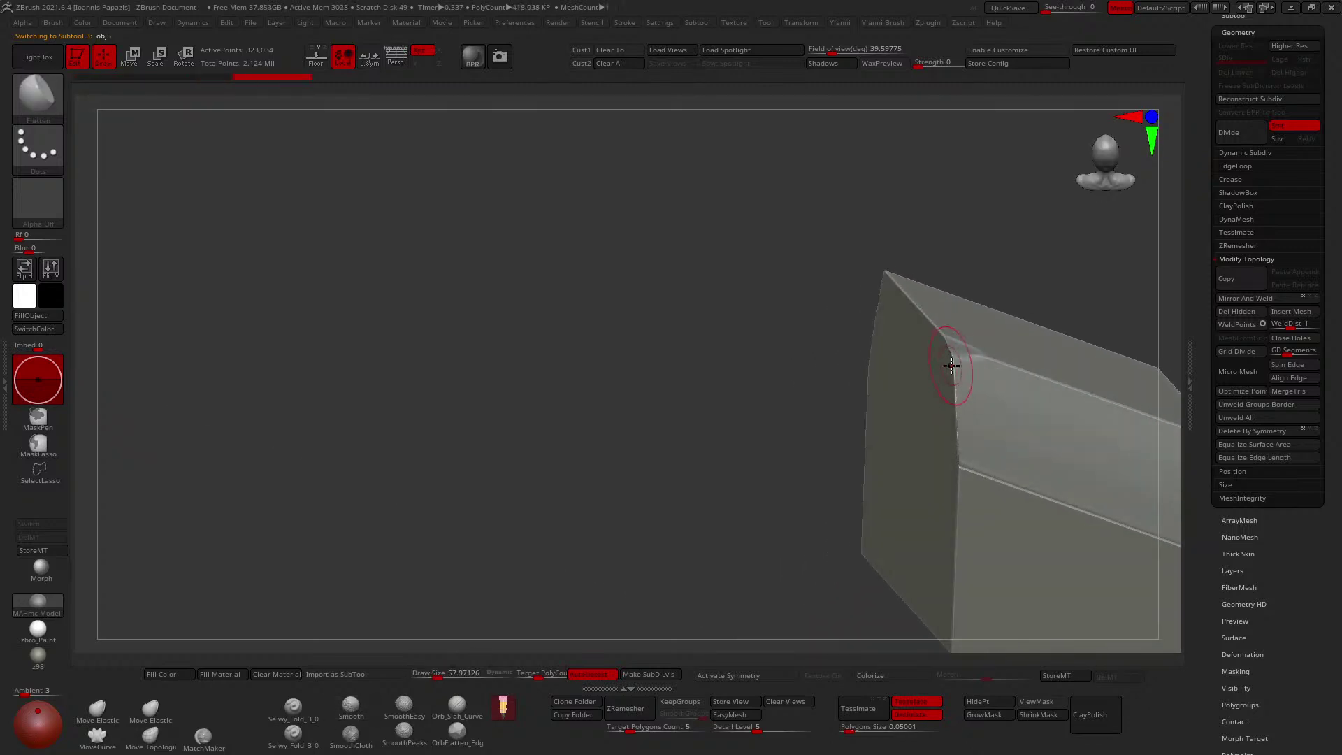
pyautogui.moveTo(964, 357); pyautogui.dragTo(912, 322, button='right')
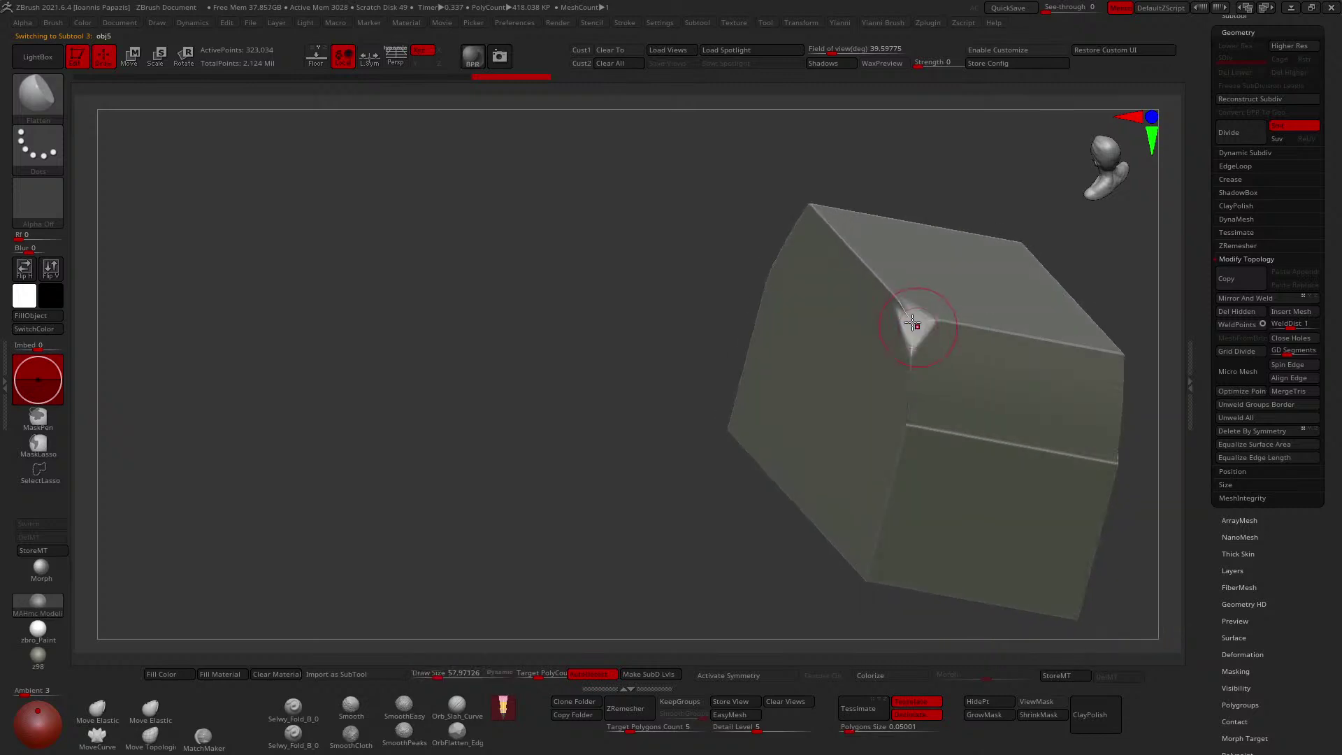
pyautogui.moveTo(902, 302); pyautogui.dragTo(905, 300)
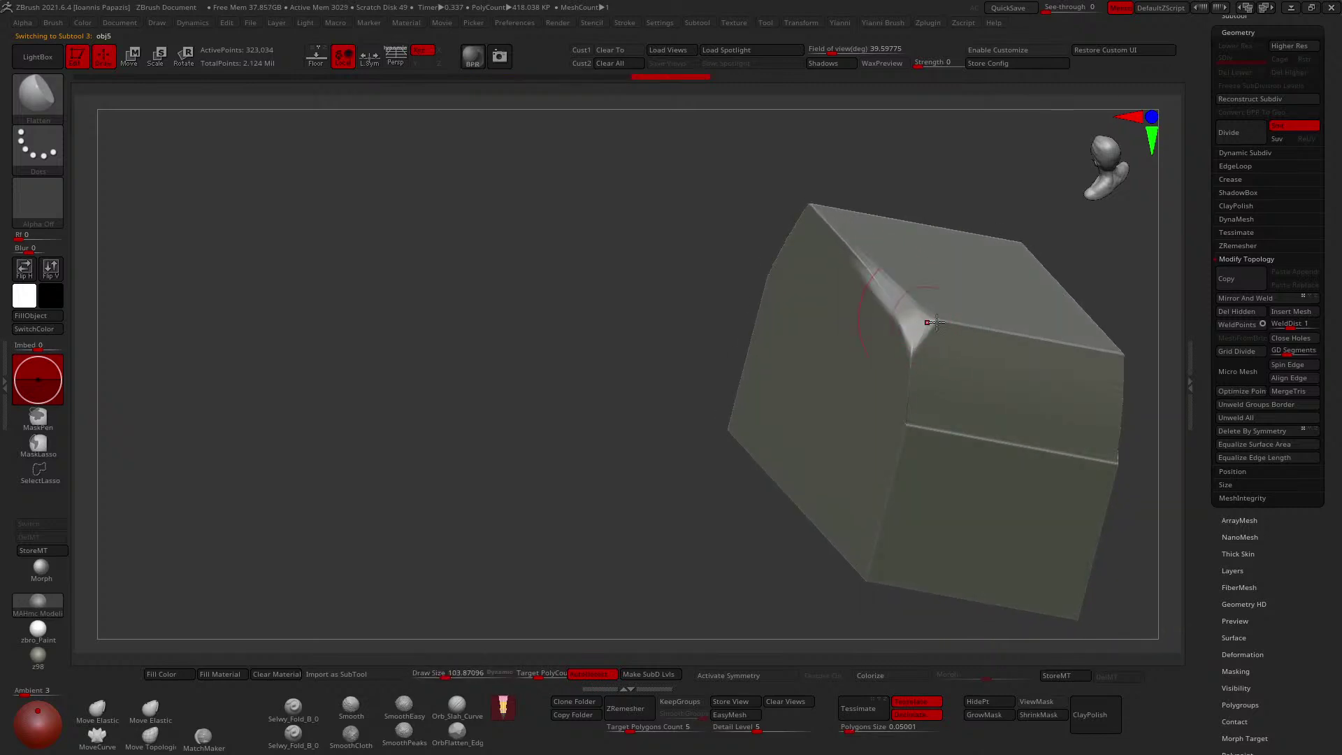
pyautogui.moveTo(936, 322); pyautogui.dragTo(948, 372, button='right')
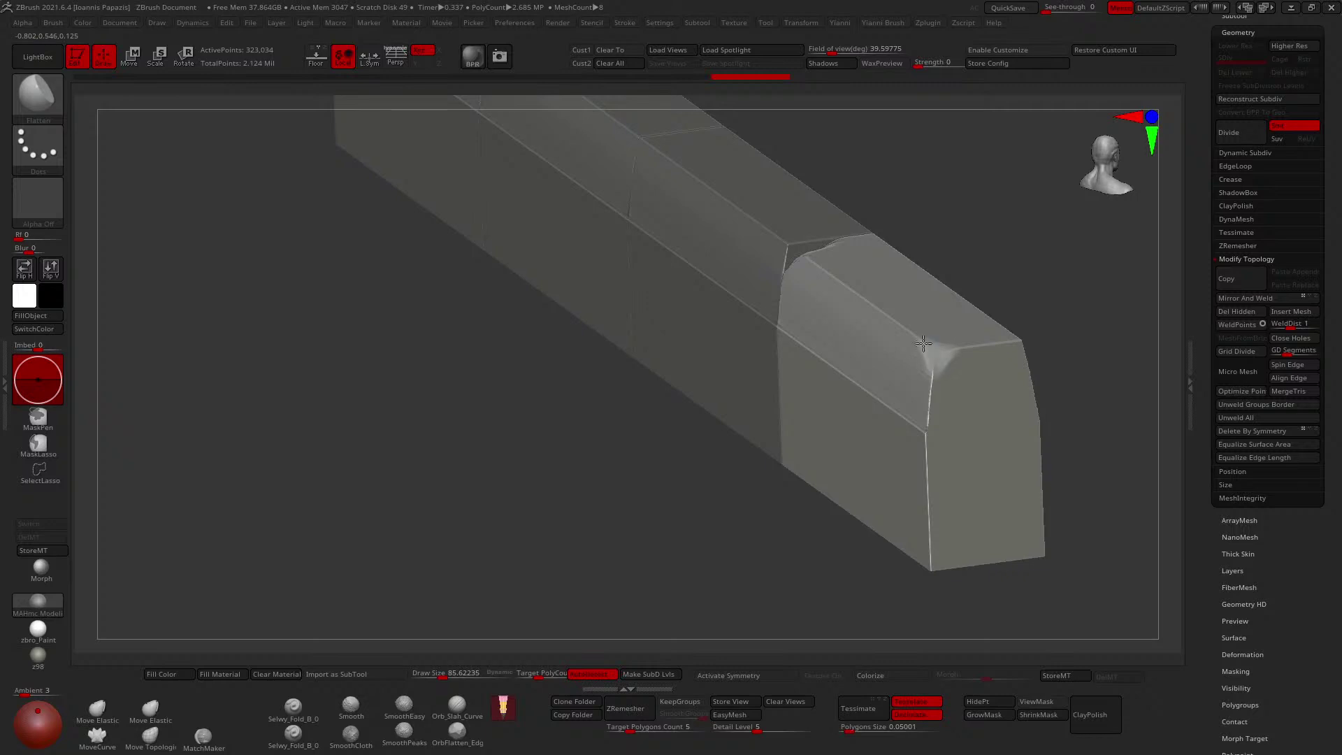
# Flatten the vertical front edges at both ends of the side panel's lowest block, down to the bottom corners.
pyautogui.moveTo(865, 298)
pyautogui.mouseDown(button='right')
pyautogui.moveTo(824, 293)
pyautogui.moveTo(806, 258)
pyautogui.moveTo(848, 279)
pyautogui.moveTo(947, 392)
pyautogui.moveTo(919, 335)
pyautogui.moveTo(910, 350)
pyautogui.mouseUp(button='right')
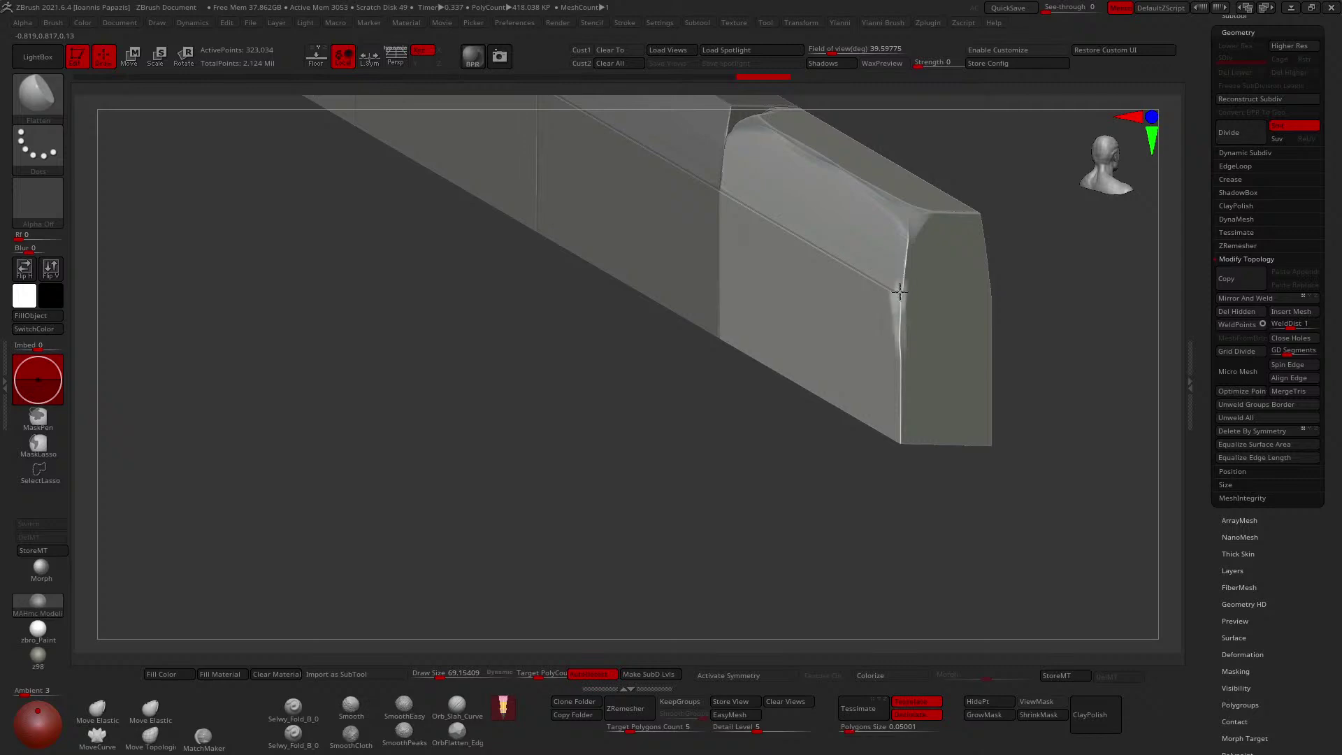
pyautogui.moveTo(907, 274); pyautogui.dragTo(884, 371, button='right')
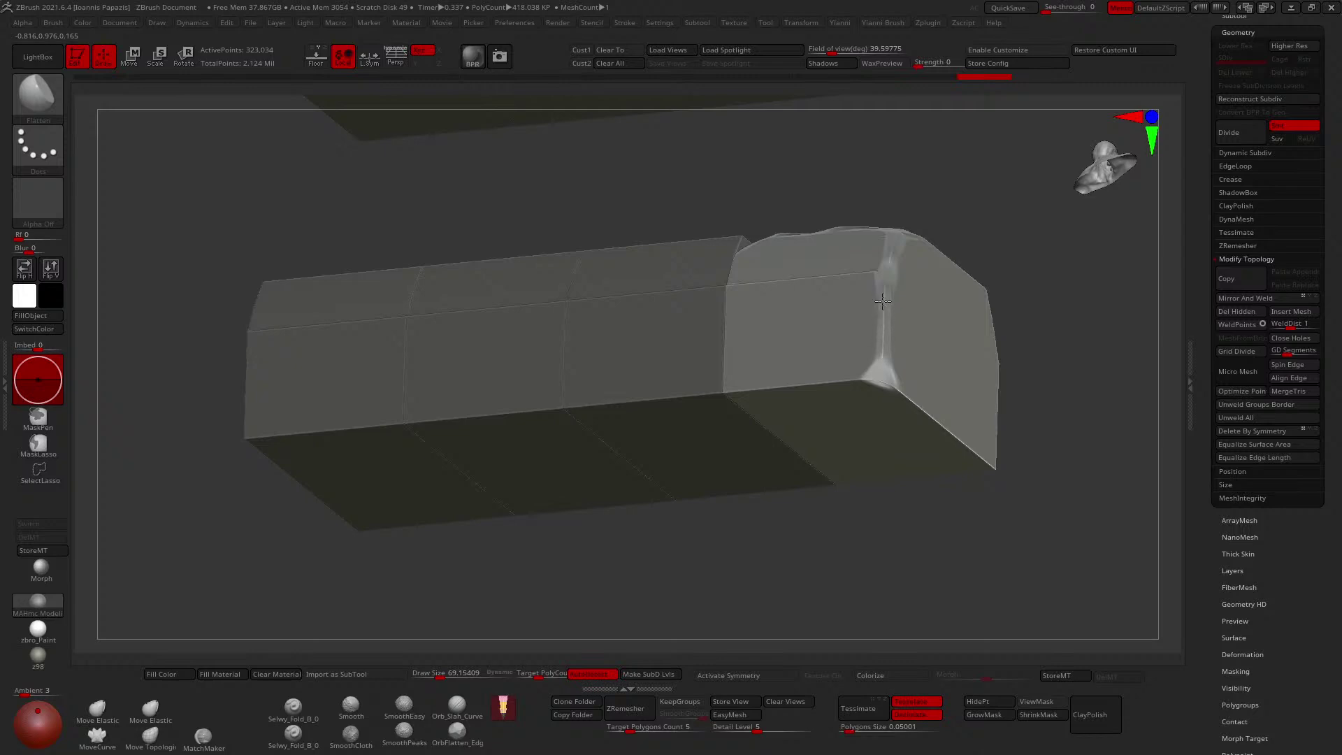
pyautogui.moveTo(885, 256); pyautogui.dragTo(887, 350, button='right')
pyautogui.keyDown('ctrl'); pyautogui.keyDown('shift'); pyautogui.click(897, 349); pyautogui.keyUp('shift'); pyautogui.keyUp('ctrl')
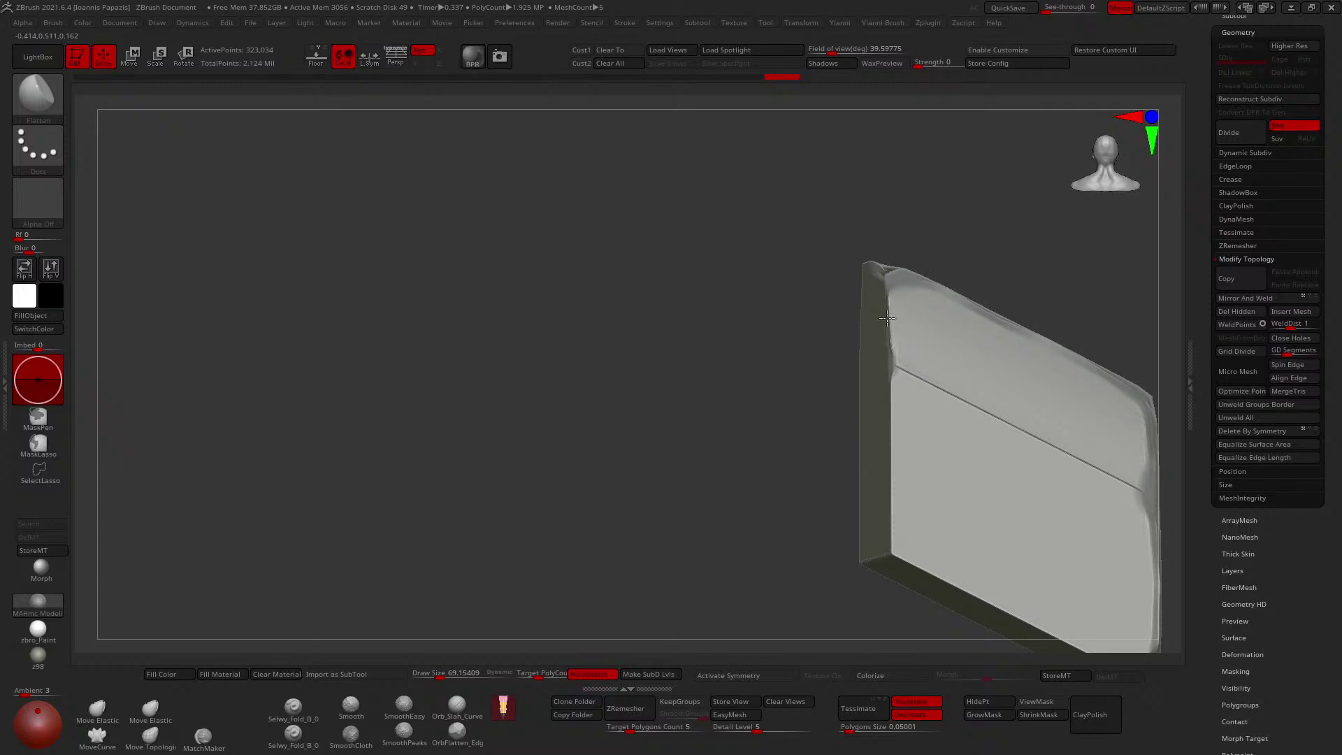
pyautogui.moveTo(904, 261)
pyautogui.mouseDown(button='right')
pyautogui.moveTo(927, 407)
pyautogui.moveTo(905, 359)
pyautogui.mouseUp(button='right')
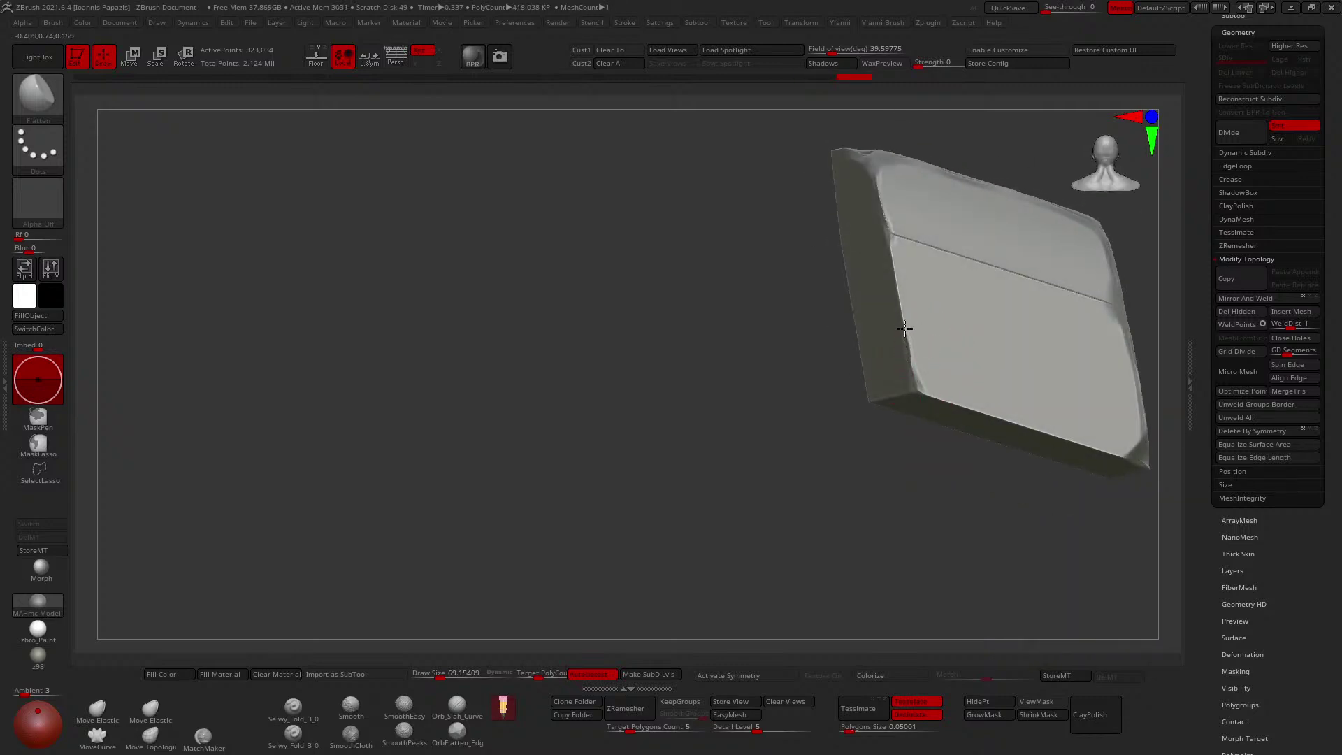
pyautogui.moveTo(894, 259); pyautogui.dragTo(1021, 380, button='right')
# Make the side panel's second-lowest block the active subtool and soften its upper front corner and top front edge.
pyautogui.hotkey('alt', 's')
pyautogui.keyDown('alt'); pyautogui.click(878, 263); pyautogui.keyUp('alt')
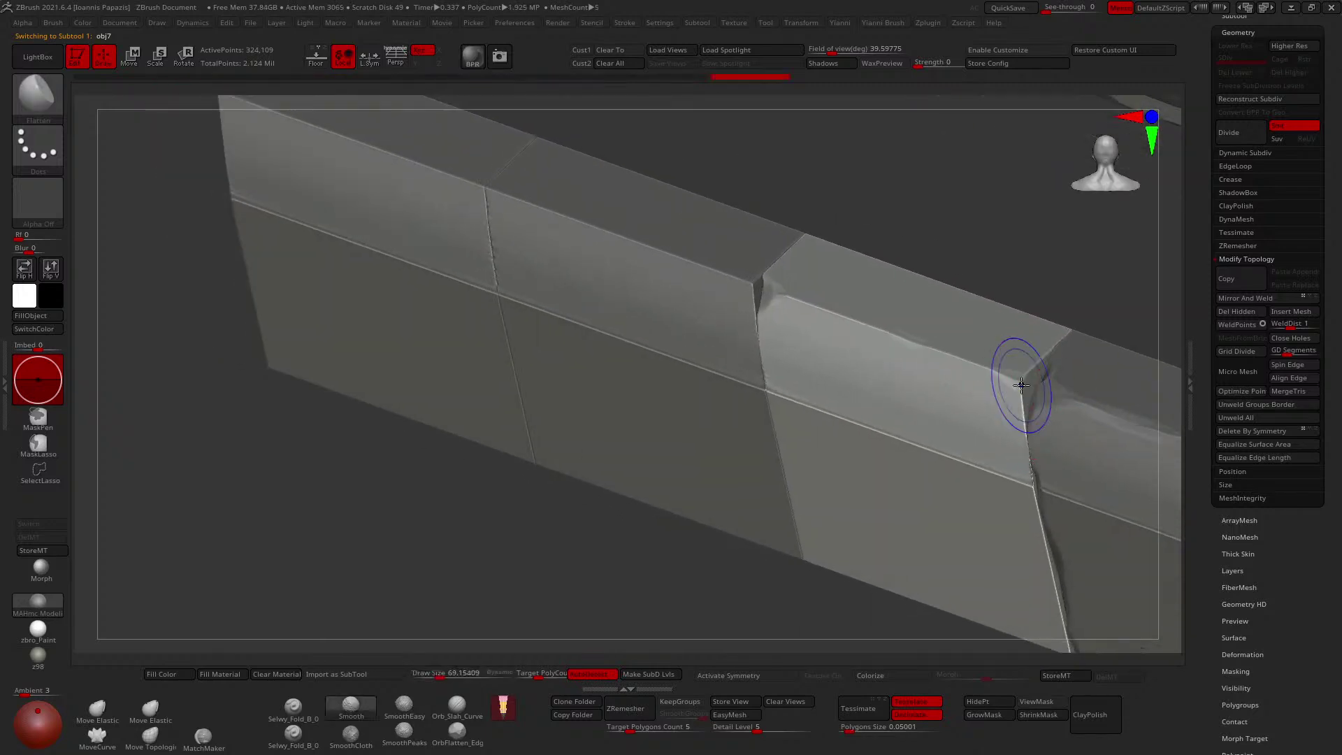
pyautogui.keyDown('shift'); pyautogui.moveTo(1021, 380); pyautogui.dragTo(1010, 372); pyautogui.keyUp('shift')
pyautogui.keyDown('shift'); pyautogui.moveTo(1009, 372); pyautogui.dragTo(1004, 347, button='right'); pyautogui.keyUp('shift')
pyautogui.keyDown('alt'); pyautogui.moveTo(1066, 424); pyautogui.dragTo(1032, 406, button='right'); pyautogui.keyUp('alt')
pyautogui.keyDown('ctrl'); pyautogui.moveTo(920, 358); pyautogui.dragTo(938, 375, button='right'); pyautogui.keyUp('ctrl')
pyautogui.keyDown('alt'); pyautogui.moveTo(890, 330); pyautogui.dragTo(980, 376, button='right'); pyautogui.keyUp('alt')
pyautogui.moveTo(979, 376)
pyautogui.keyDown('ctrl'); pyautogui.mouseDown(button='right')
pyautogui.moveTo(989, 397)
pyautogui.moveTo(986, 315)
pyautogui.moveTo(985, 360)
pyautogui.mouseUp(button='right'); pyautogui.keyUp('ctrl')
# Carve a chip into the second-lowest block's top front edge near its upper end with ClayTubes and smooth it.
pyautogui.press('2')
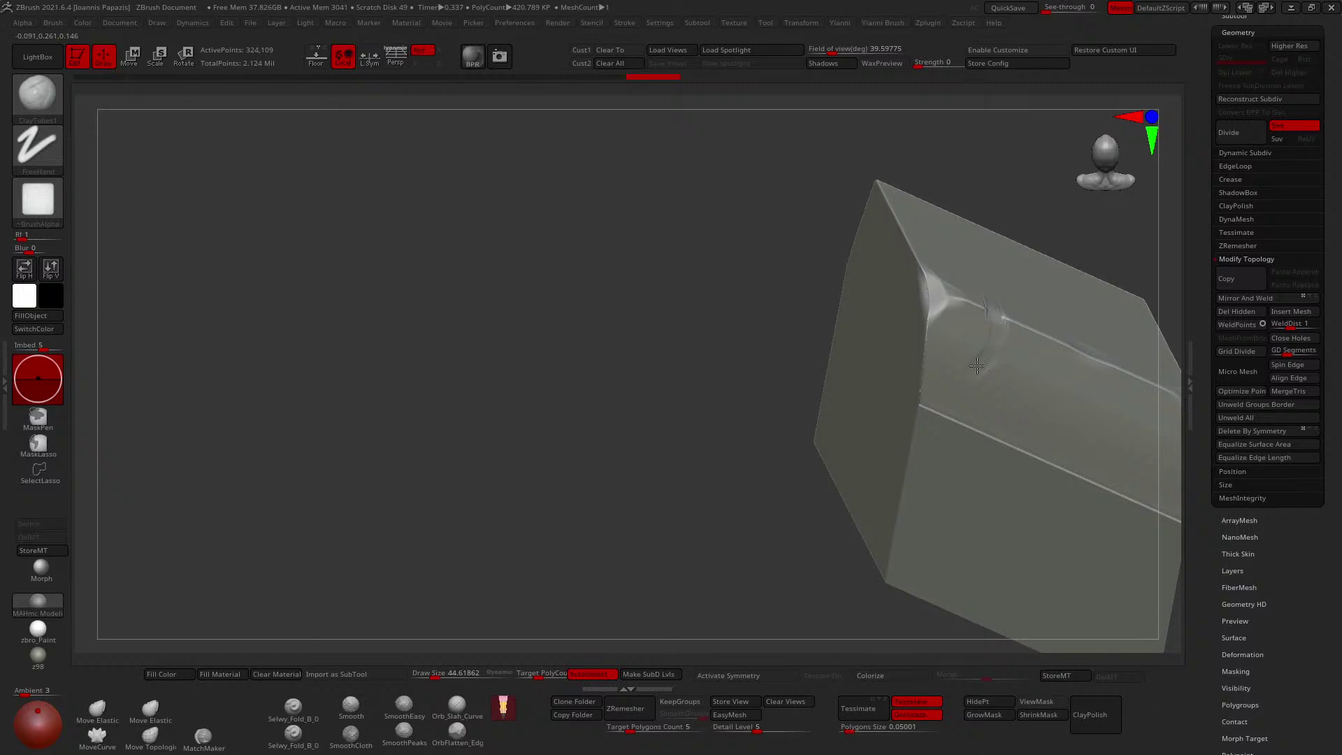
pyautogui.moveTo(920, 388); pyautogui.dragTo(977, 377, button='right')
pyautogui.keyDown('shift'); pyautogui.moveTo(977, 377); pyautogui.dragTo(933, 382); pyautogui.keyUp('shift')
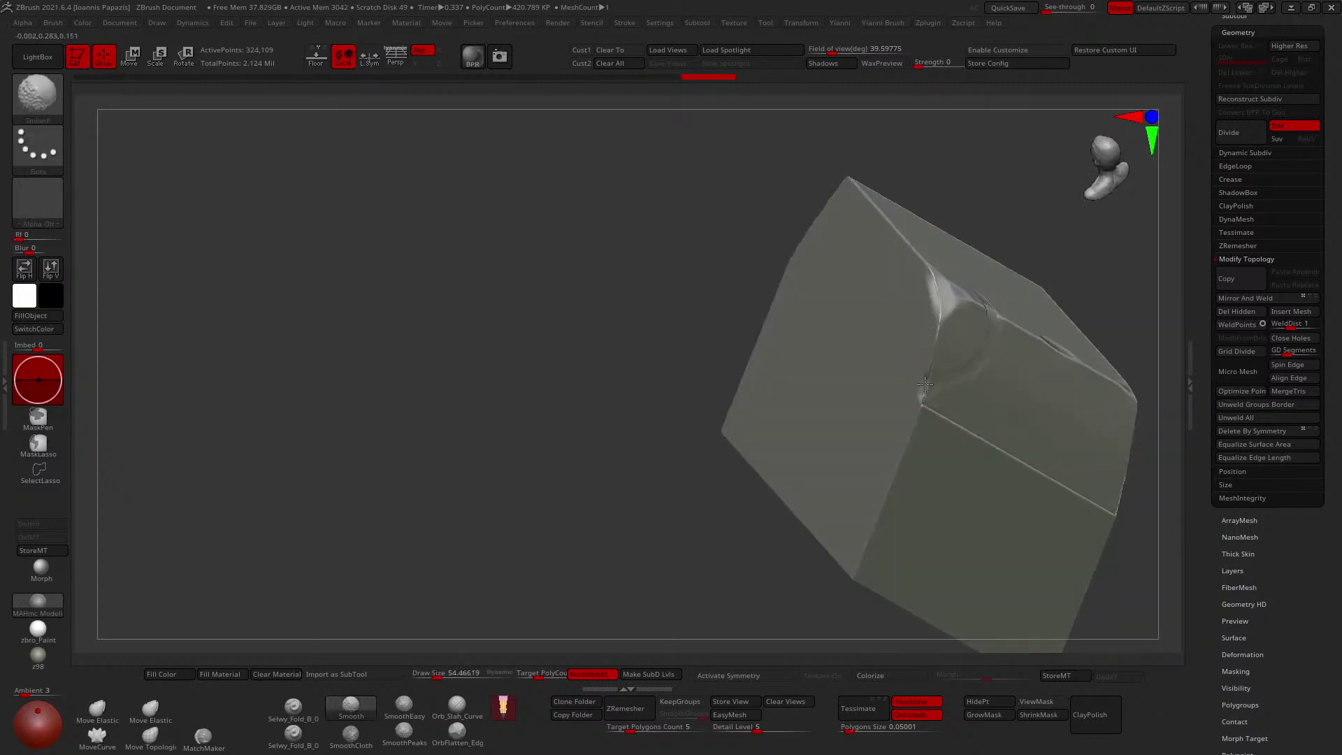
pyautogui.moveTo(938, 383); pyautogui.dragTo(922, 376, button='right')
pyautogui.keyDown('shift'); pyautogui.moveTo(933, 321); pyautogui.dragTo(933, 325); pyautogui.keyUp('shift')
pyautogui.moveTo(933, 325); pyautogui.dragTo(941, 349, button='right')
# Cut the chip and the corner at the block's upper end into flat broken faces with TrimDynamic and ClayTubes.
pyautogui.press('b')
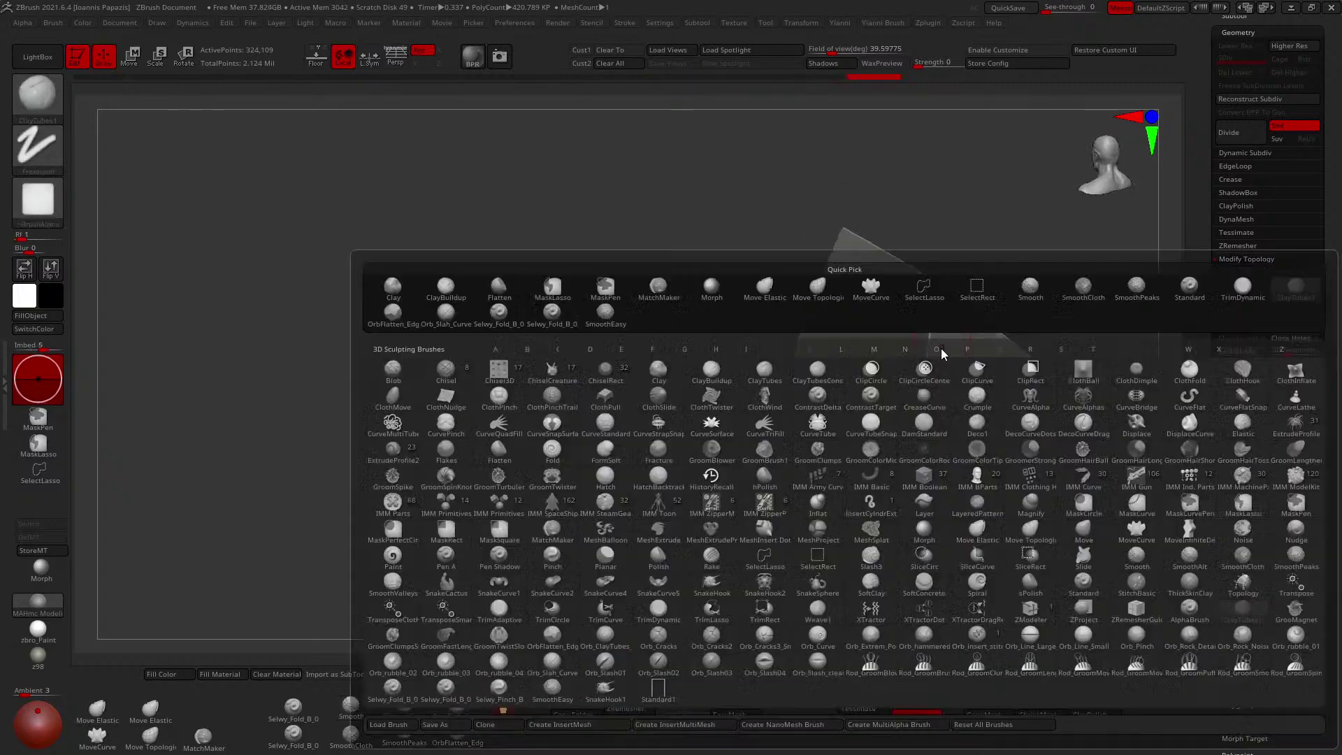
pyautogui.press('t')
pyautogui.press('d')
pyautogui.moveTo(931, 336); pyautogui.dragTo(924, 367)
pyautogui.moveTo(931, 319)
pyautogui.mouseDown(button='right')
pyautogui.moveTo(932, 370)
pyautogui.moveTo(972, 344)
pyautogui.moveTo(994, 384)
pyautogui.moveTo(923, 330)
pyautogui.mouseUp(button='right')
pyautogui.press('b')
pyautogui.press('c')
pyautogui.press('t')
pyautogui.press('b')
pyautogui.press('t')
pyautogui.press('d')
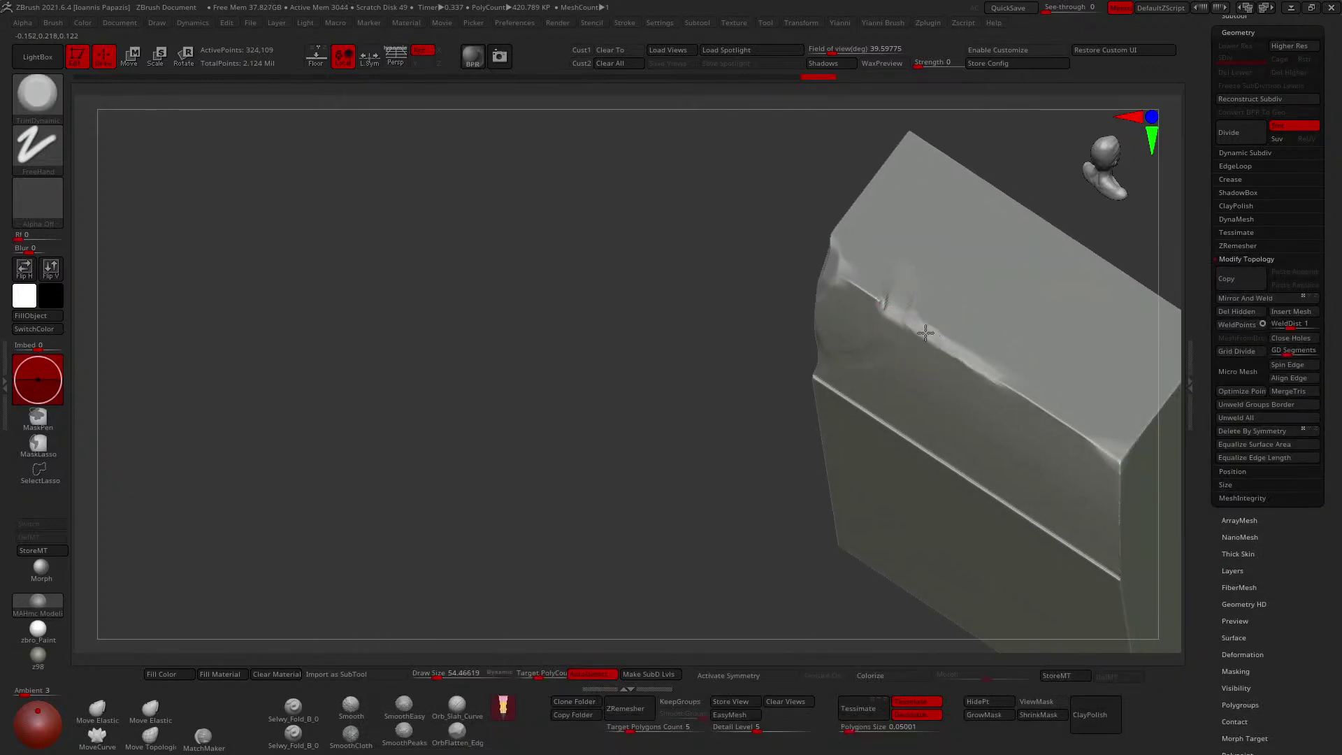
# Trim the top front corner and the vertical front edge above the moulding line at the block's lower end.
pyautogui.moveTo(911, 328); pyautogui.dragTo(925, 321, button='right')
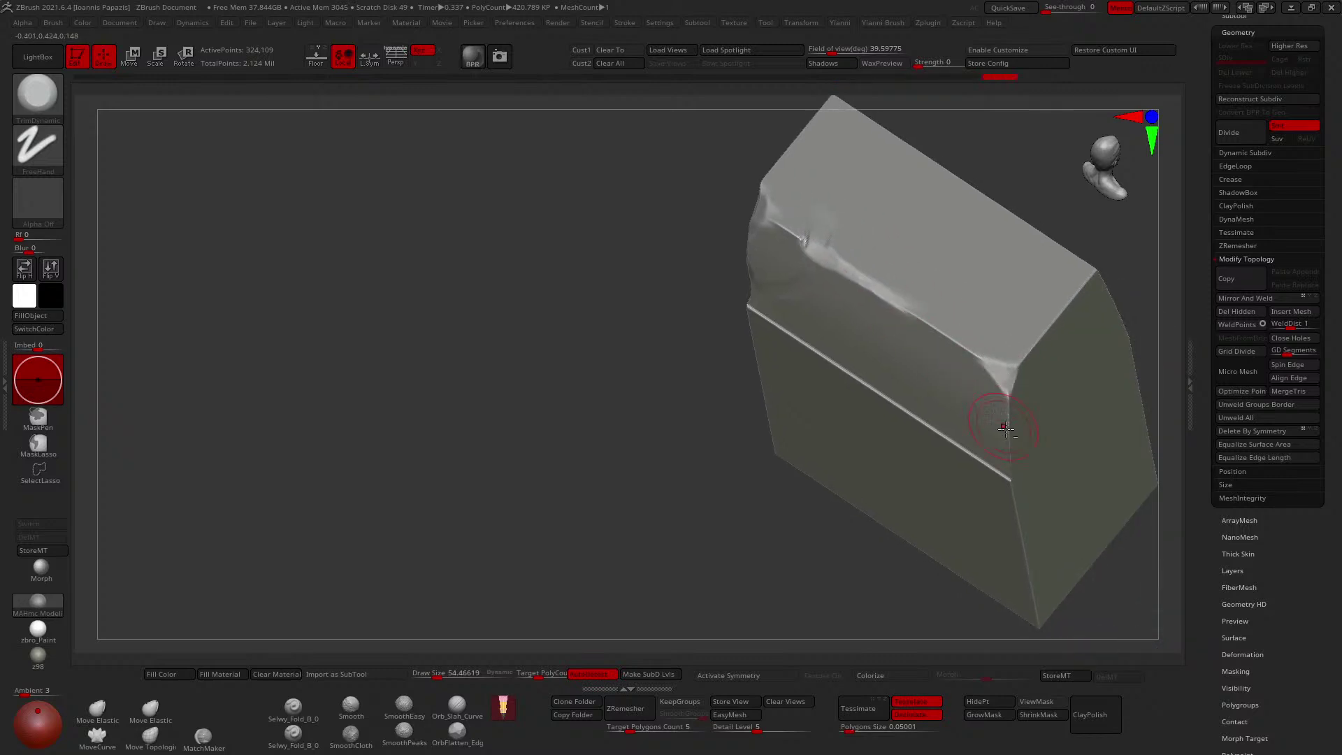
pyautogui.keyDown('alt'); pyautogui.moveTo(1004, 427); pyautogui.dragTo(981, 322, button='right'); pyautogui.keyUp('alt')
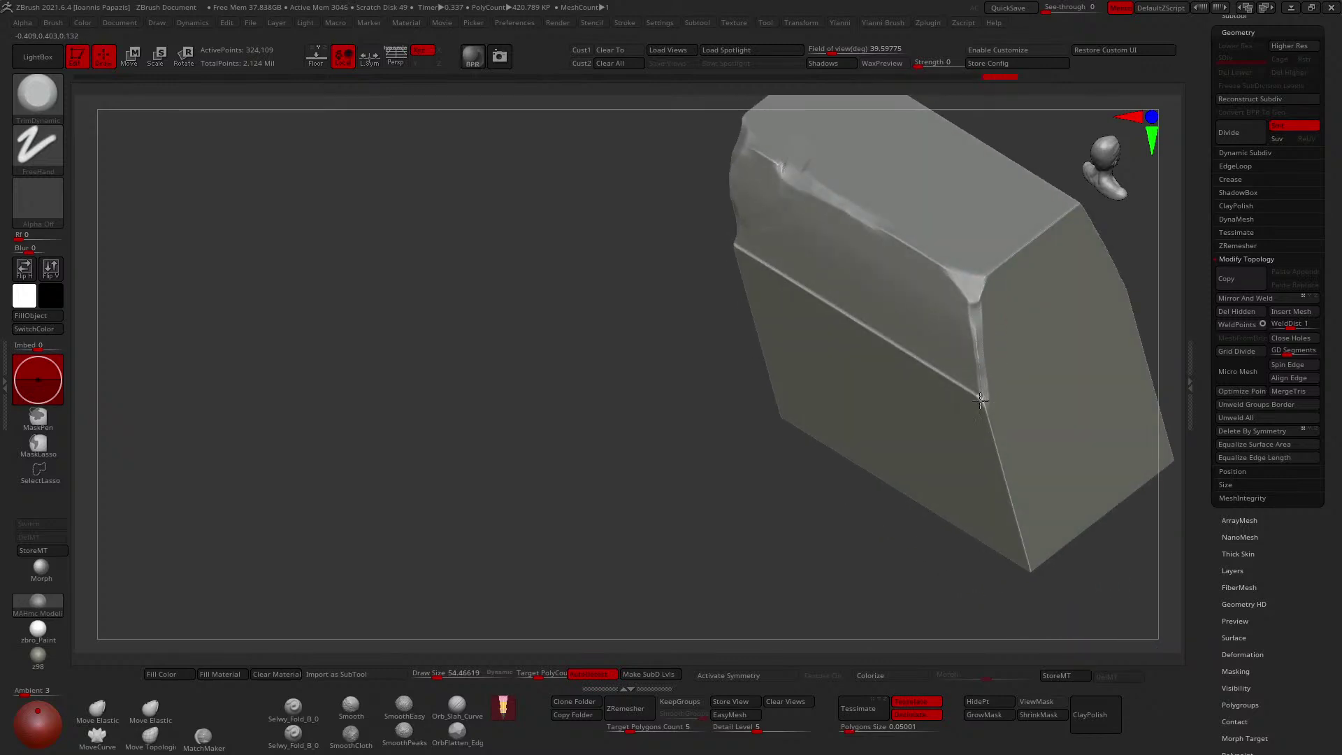
pyautogui.keyDown('shift'); pyautogui.moveTo(981, 369); pyautogui.dragTo(987, 350, button='right'); pyautogui.keyUp('shift')
pyautogui.keyDown('ctrl'); pyautogui.moveTo(987, 350); pyautogui.dragTo(992, 272, button='right'); pyautogui.keyUp('ctrl')
# Reveal all the blocks and scribe a crack around the second-lowest block's chipped upper corner with the DamStandard brush.
pyautogui.hotkey('alt', 's')
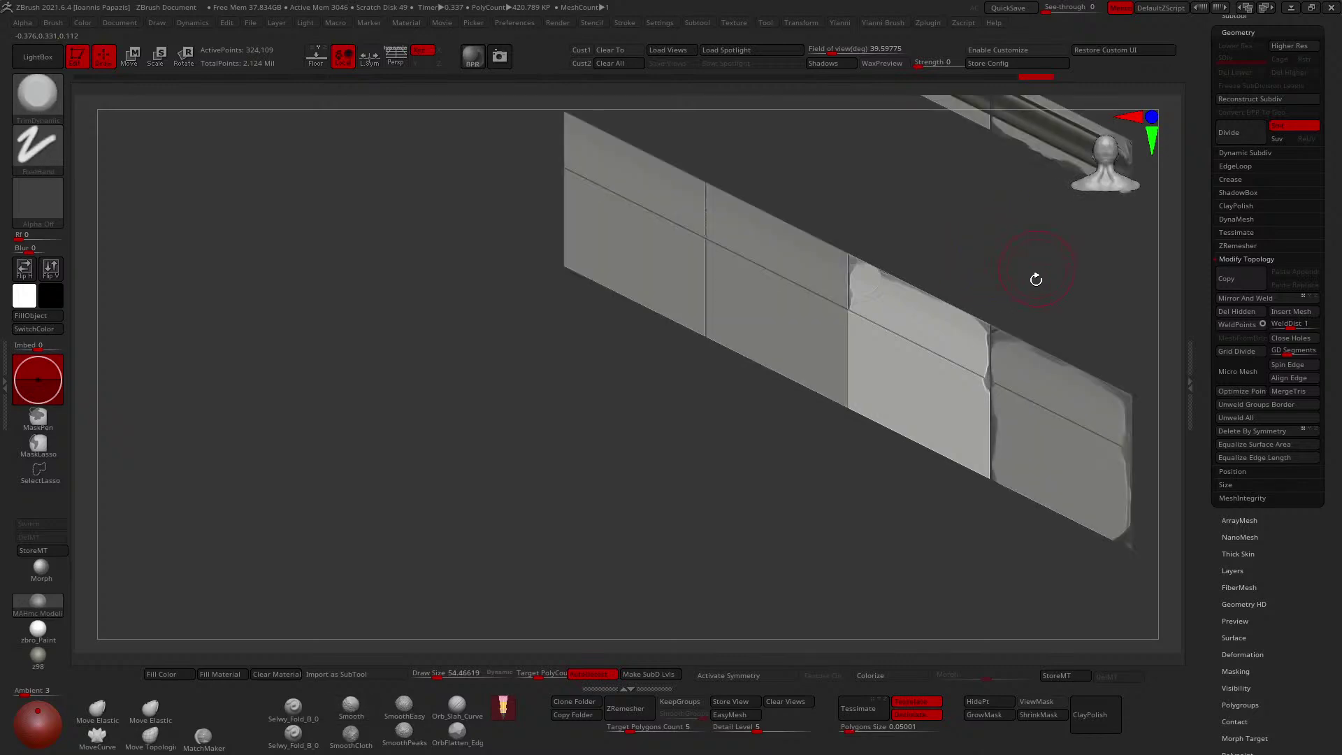
pyautogui.keyDown('ctrl'); pyautogui.moveTo(978, 360); pyautogui.dragTo(1007, 465, button='right'); pyautogui.keyUp('ctrl')
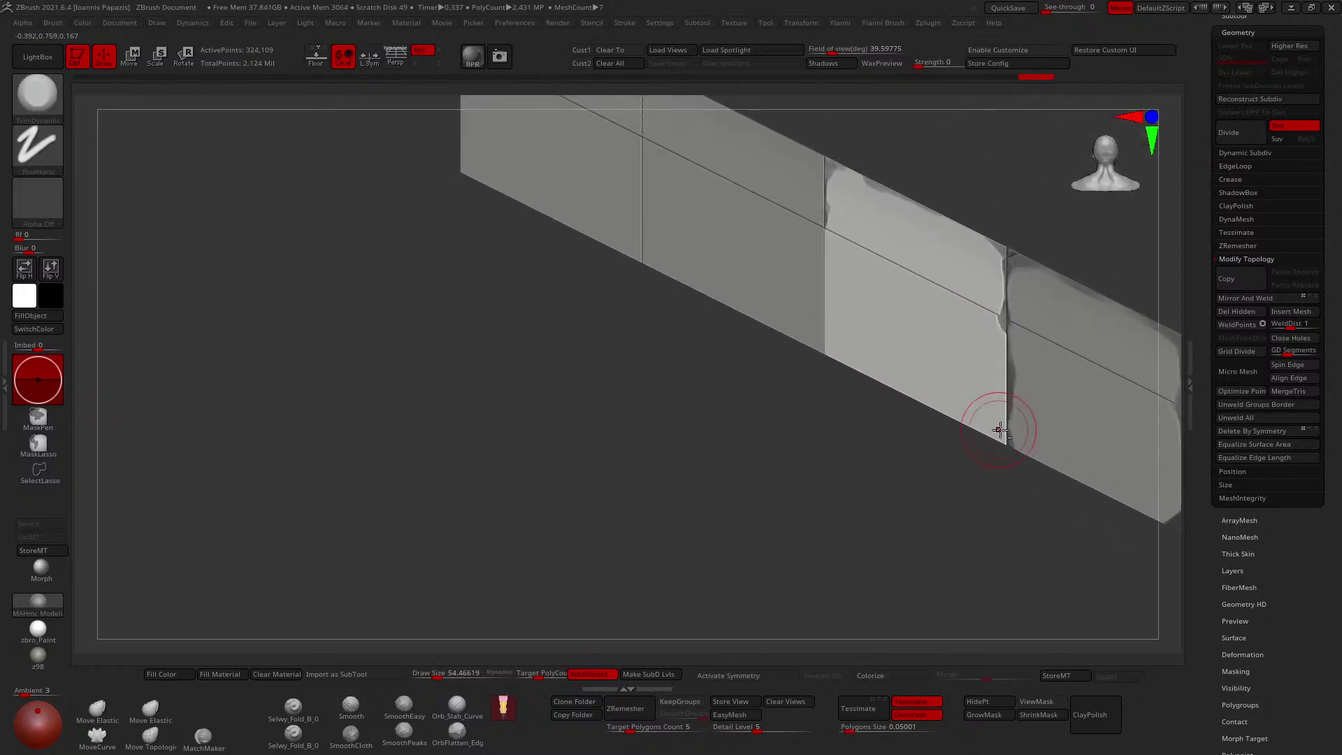
pyautogui.keyDown('alt'); pyautogui.moveTo(911, 291); pyautogui.dragTo(1001, 395, button='right'); pyautogui.keyUp('alt')
pyautogui.keyDown('ctrl'); pyautogui.moveTo(917, 337); pyautogui.dragTo(940, 381, button='right'); pyautogui.keyUp('ctrl')
pyautogui.moveTo(949, 305); pyautogui.dragTo(972, 339, button='right')
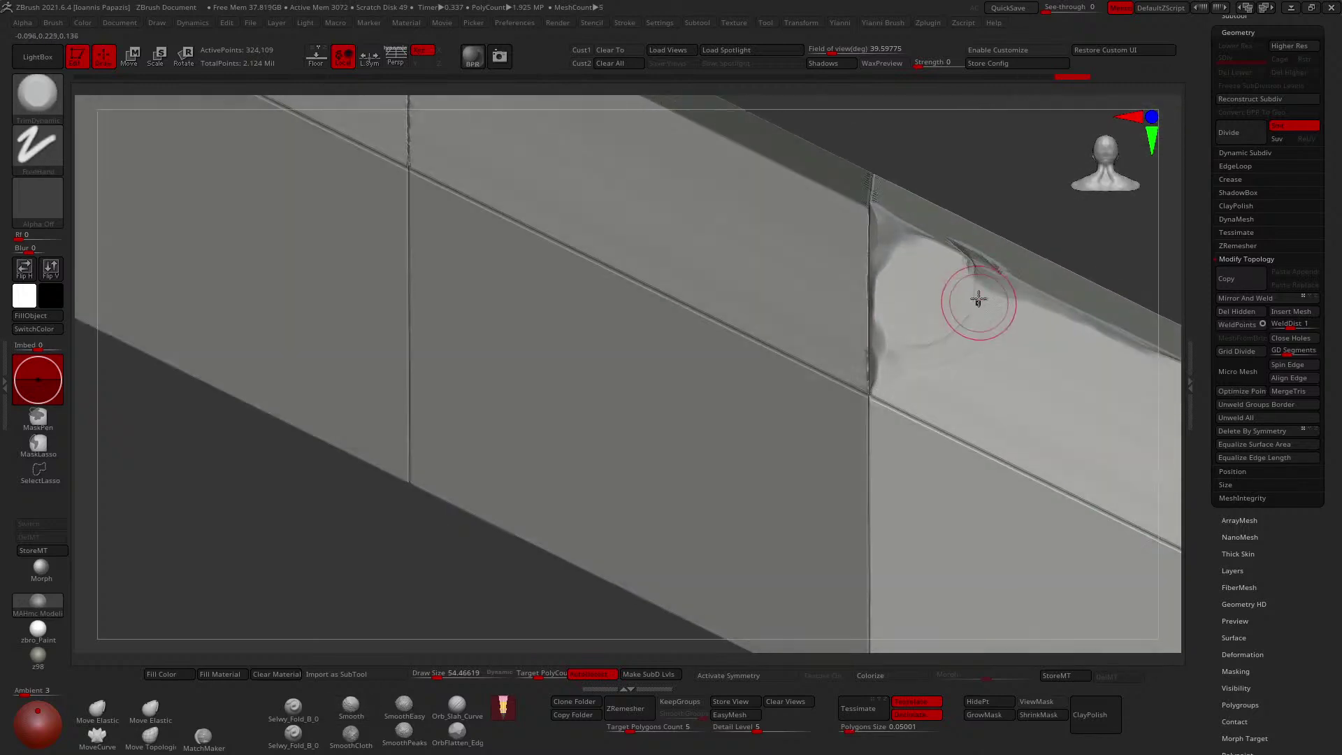
pyautogui.press('b')
pyautogui.press('d')
pyautogui.press('s')
pyautogui.press('s')
pyautogui.moveTo(969, 313)
pyautogui.mouseDown()
pyautogui.moveTo(983, 276)
pyautogui.moveTo(982, 323)
pyautogui.mouseUp()
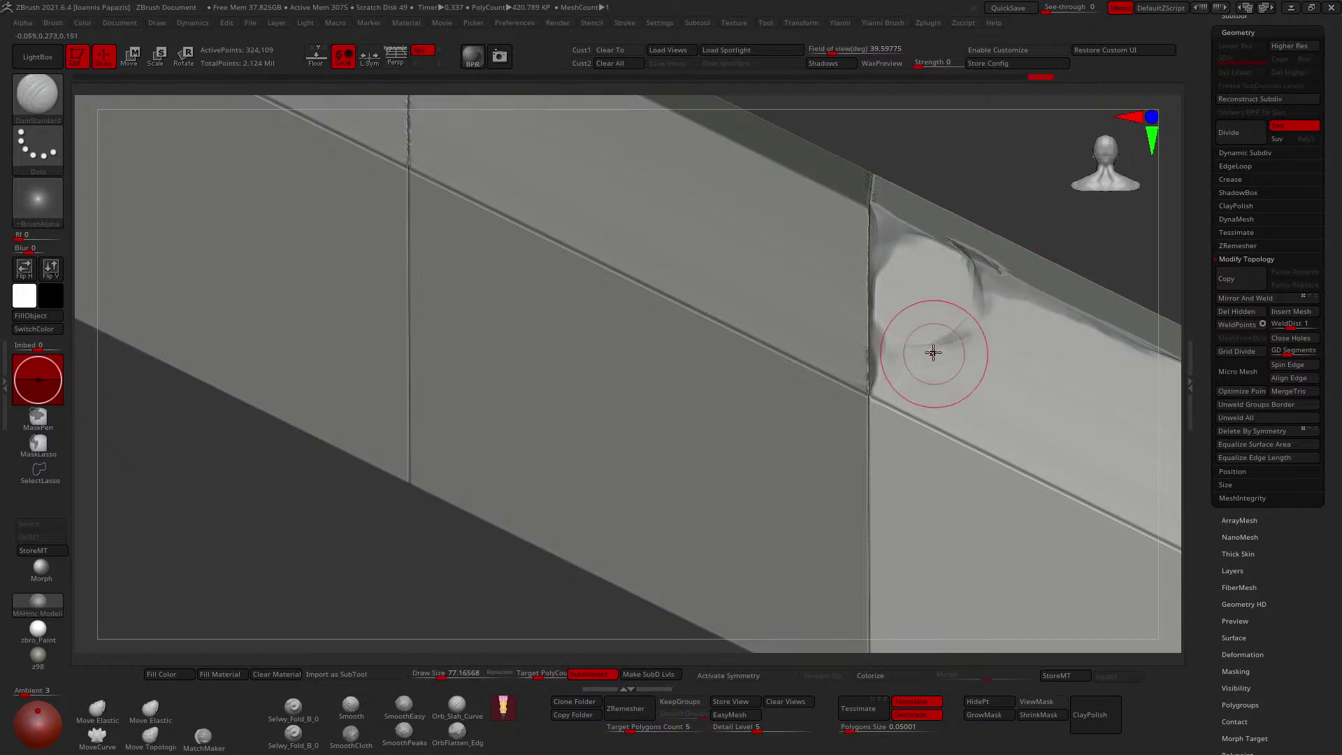
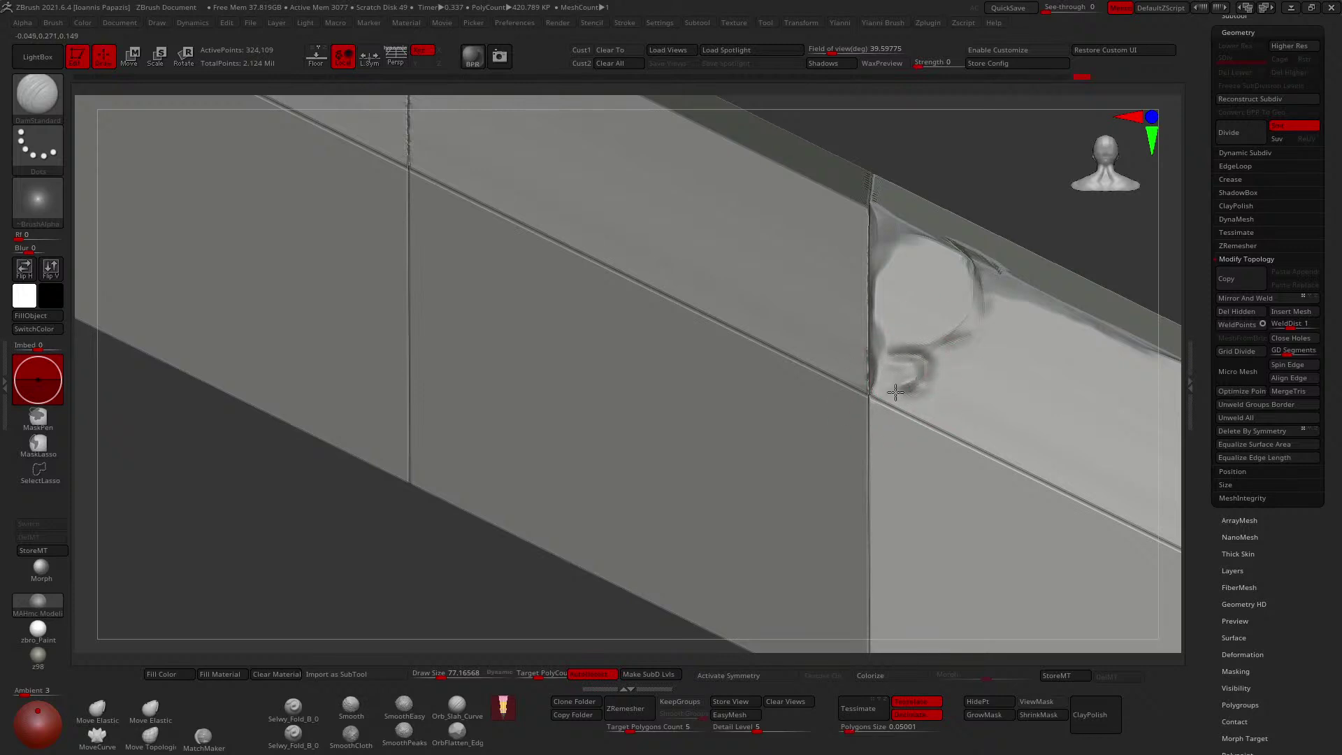
# Carve a branching crack from the chipped corner towards the moulding line and smooth its surroundings.
pyautogui.moveTo(899, 376); pyautogui.dragTo(917, 369, button='right')
pyautogui.keyDown('shift'); pyautogui.moveTo(917, 369); pyautogui.dragTo(928, 317); pyautogui.keyUp('shift')
pyautogui.moveTo(928, 317)
pyautogui.mouseDown(button='right')
pyautogui.moveTo(959, 138)
pyautogui.moveTo(1030, 207)
pyautogui.moveTo(974, 294)
pyautogui.moveTo(985, 310)
pyautogui.mouseUp(button='right')
pyautogui.press('[')
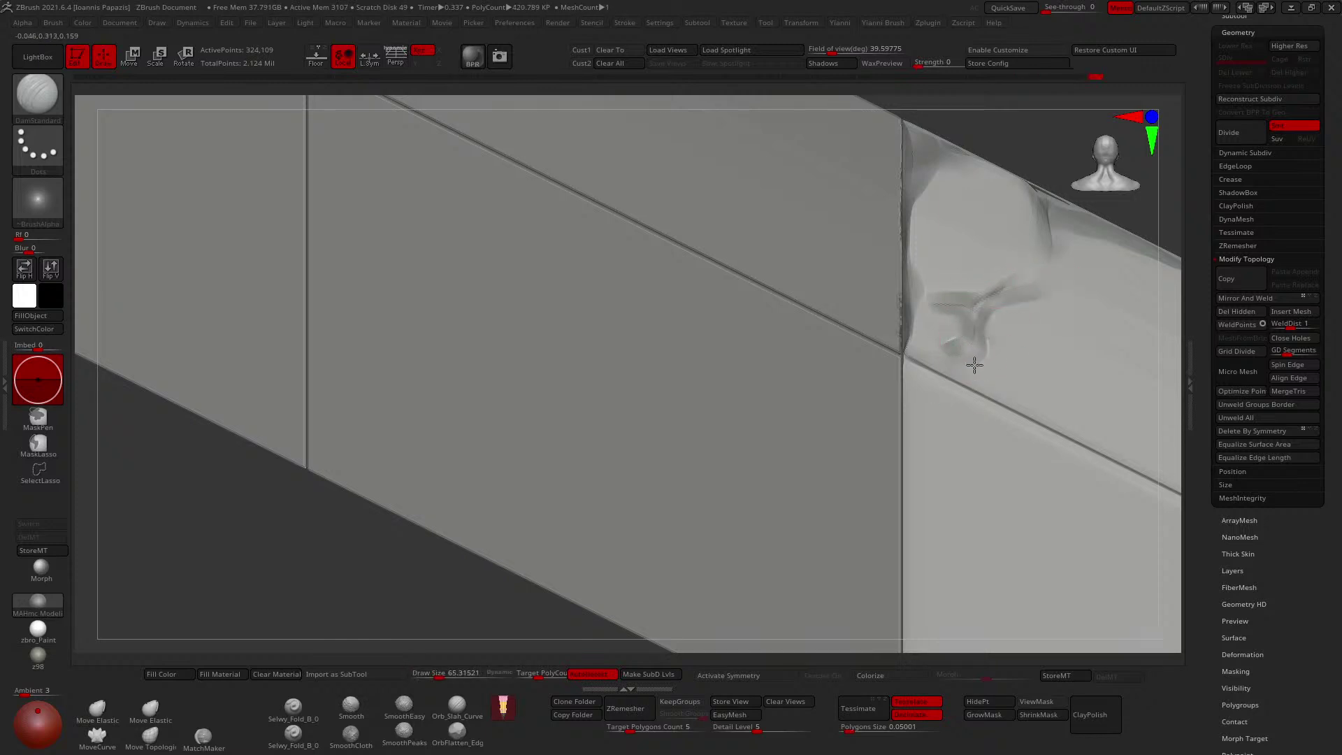
pyautogui.moveTo(1051, 262)
pyautogui.mouseDown(button='right')
pyautogui.moveTo(1047, 303)
pyautogui.moveTo(1043, 280)
pyautogui.mouseUp(button='right')
pyautogui.keyDown('shift'); pyautogui.moveTo(1037, 290); pyautogui.dragTo(1034, 305); pyautogui.keyUp('shift')
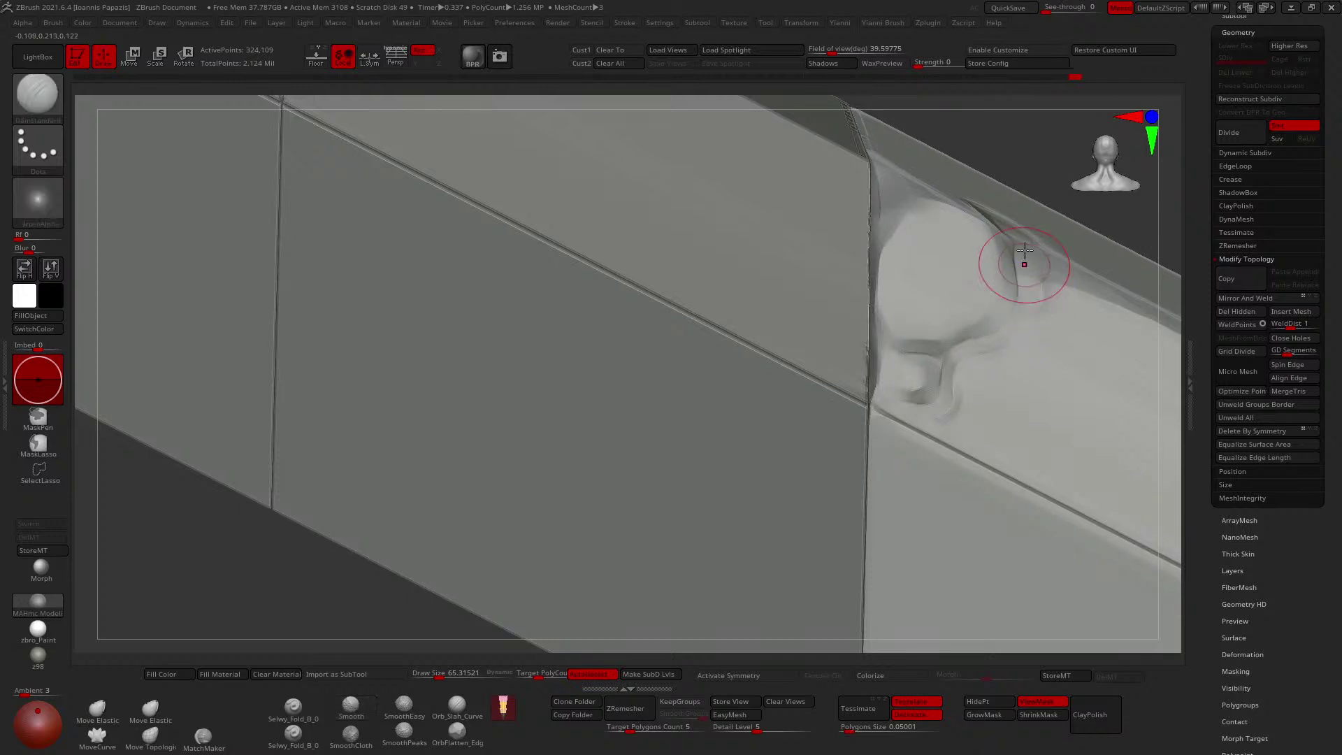
# Make the side panel's third block from the lower end the active subtool and choose the TrimDynamic brush.
pyautogui.moveTo(1047, 205)
pyautogui.keyDown('ctrl'); pyautogui.mouseDown(button='right')
pyautogui.moveTo(989, 216)
pyautogui.moveTo(1010, 296)
pyautogui.moveTo(929, 276)
pyautogui.moveTo(989, 318)
pyautogui.moveTo(985, 295)
pyautogui.moveTo(1011, 305)
pyautogui.moveTo(974, 293)
pyautogui.moveTo(1006, 336)
pyautogui.mouseUp(button='right'); pyautogui.keyUp('ctrl')
pyautogui.keyDown('alt'); pyautogui.click(930, 275); pyautogui.keyUp('alt')
pyautogui.press('b')
pyautogui.press('t')
pyautogui.press('d')
pyautogui.keyDown('ctrl'); pyautogui.moveTo(1007, 336); pyautogui.dragTo(1041, 278, button='right'); pyautogui.keyUp('ctrl')
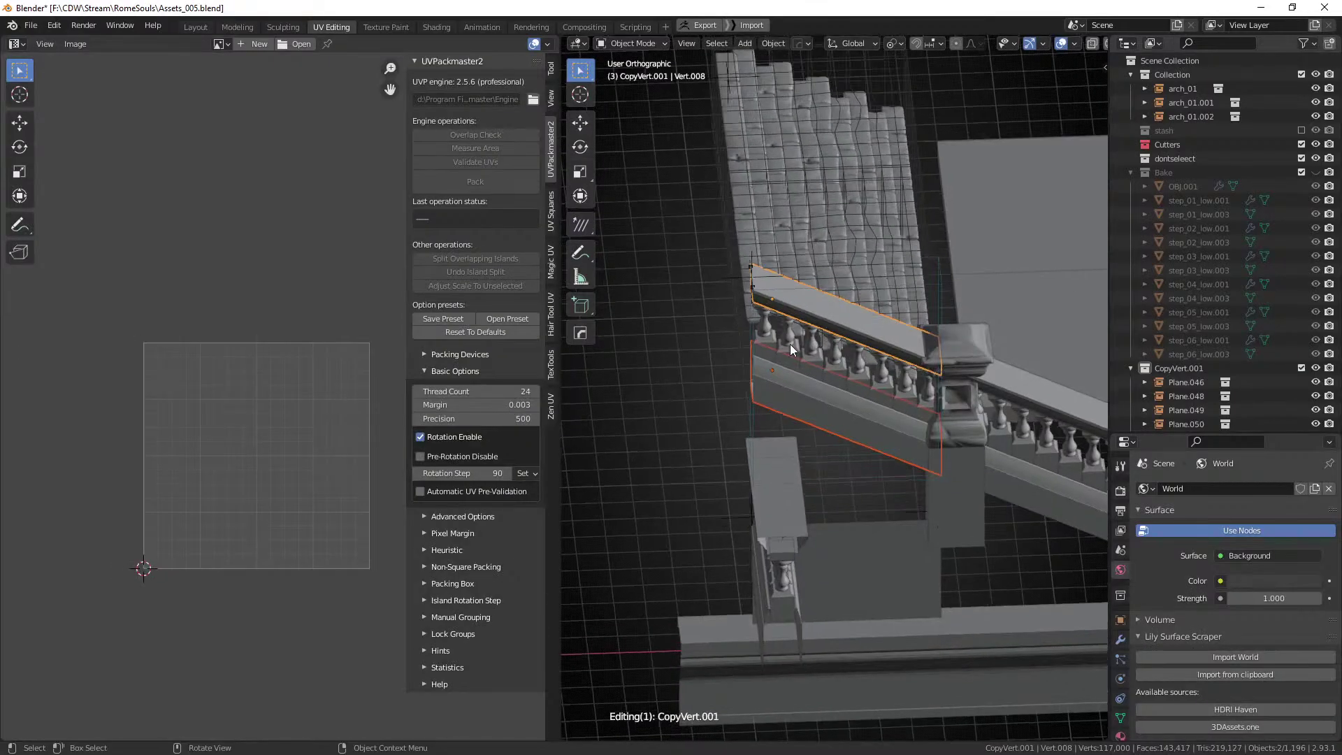
# Switch to Blender, select only one baluster beneath the handrail and export it to the Desktop as obj.obj.
pyautogui.moveTo(959, 335); pyautogui.dragTo(884, 354, button='middle')
pyautogui.click(783, 348)
pyautogui.scroll(5, 849, 374)
pyautogui.hotkey('alt', 'a')
pyautogui.click(852, 353)
pyautogui.hotkey('ctrl', 's')
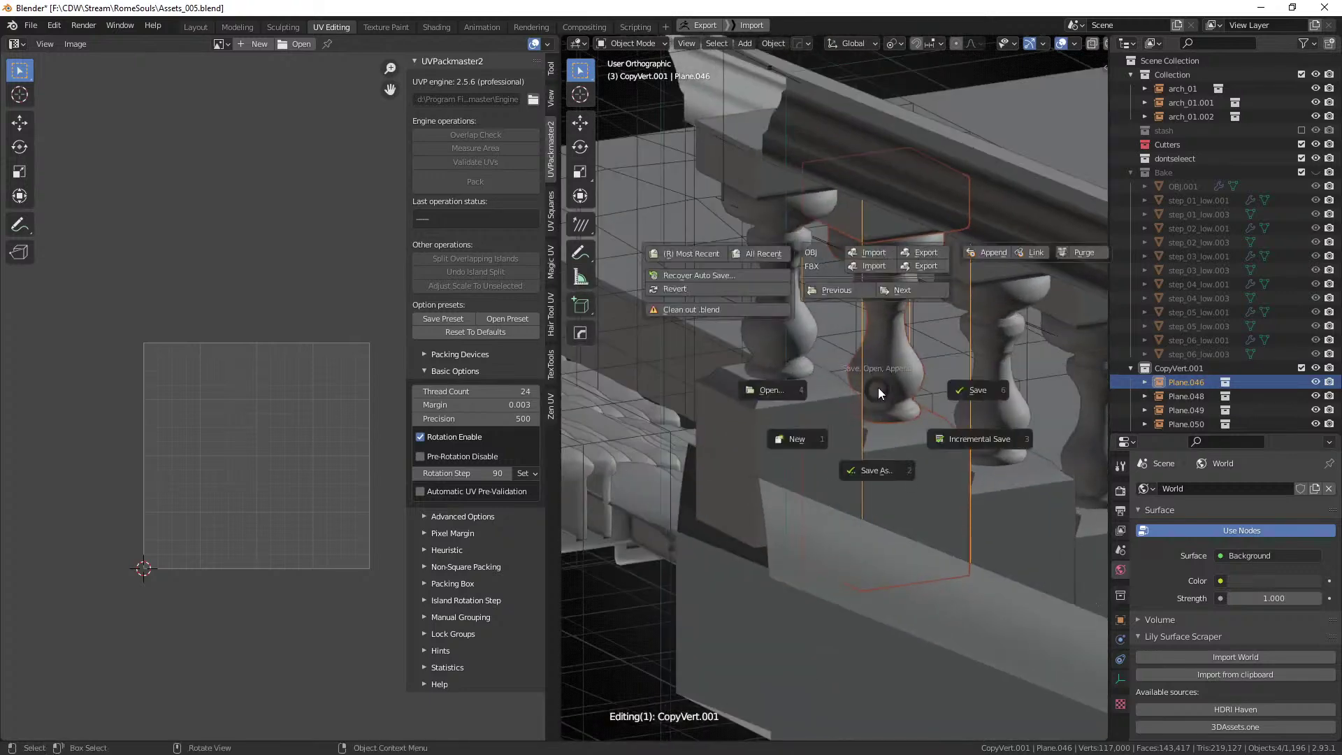
pyautogui.click(911, 252)
pyautogui.doubleClick(383, 119)
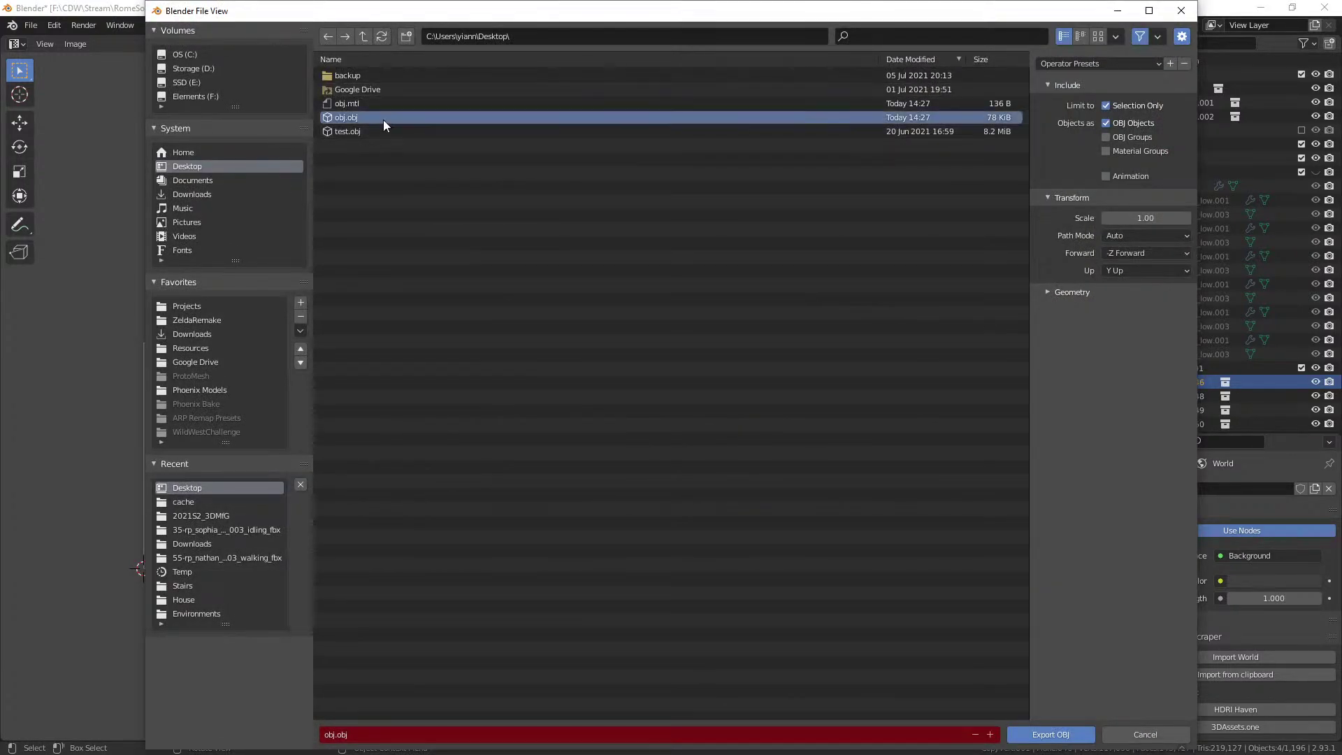
# Switch back to ZBrush and append a PolyMesh3D star as a placeholder subtool.
pyautogui.hotkey('alt', 'Tab')
pyautogui.moveTo(800, 259); pyautogui.dragTo(764, 186, button='right')
pyautogui.scroll(3, 1309, 378)
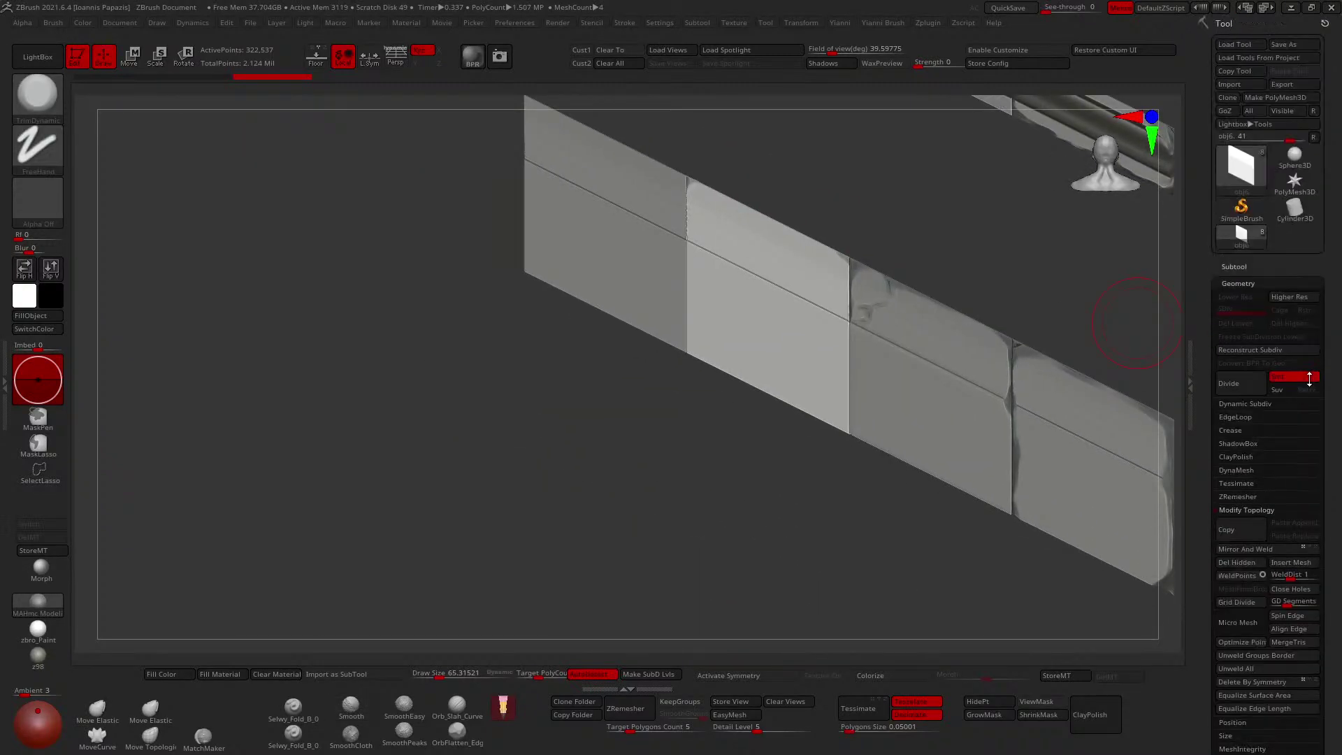
pyautogui.click(1234, 266)
pyautogui.scroll(-3, 1291, 552)
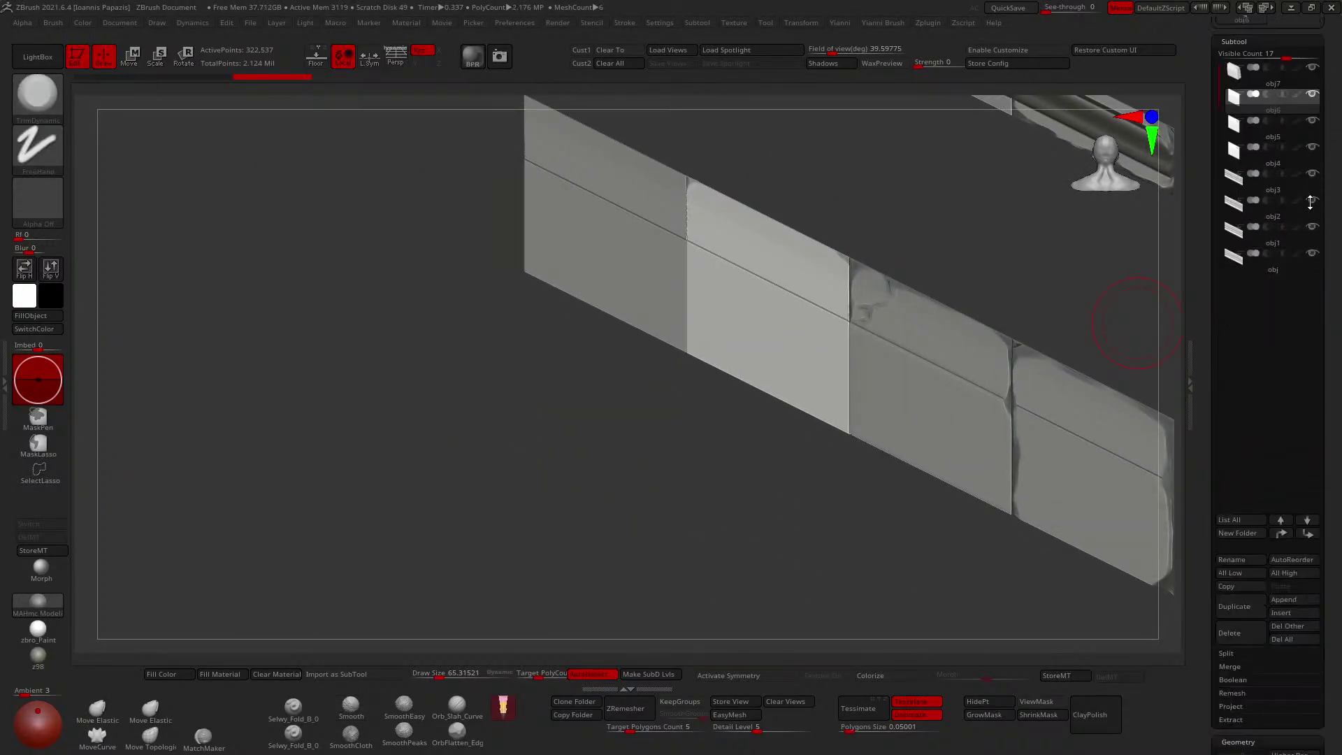
pyautogui.click(1286, 585)
pyautogui.click(1122, 461)
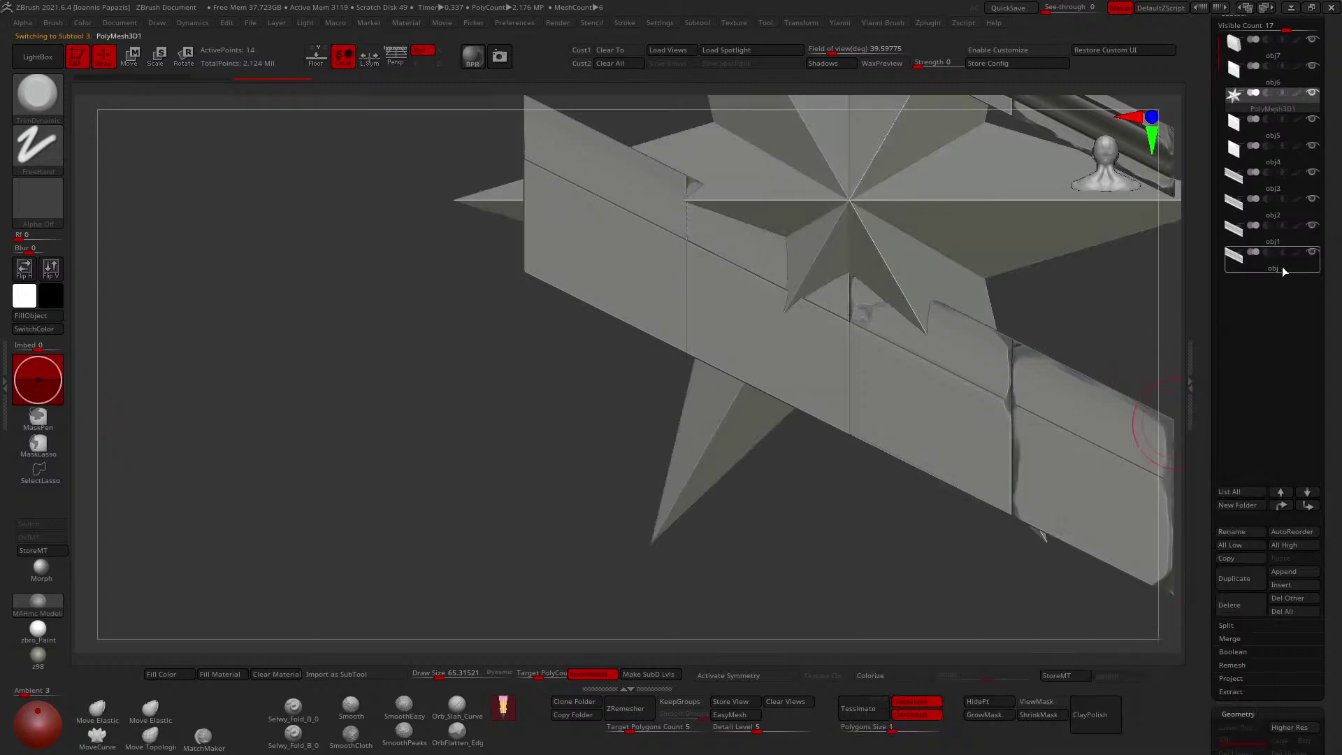
# Make the placeholder star the active subtool and replace it by importing the baluster file obj.obj.
pyautogui.scroll(4, 1284, 361)
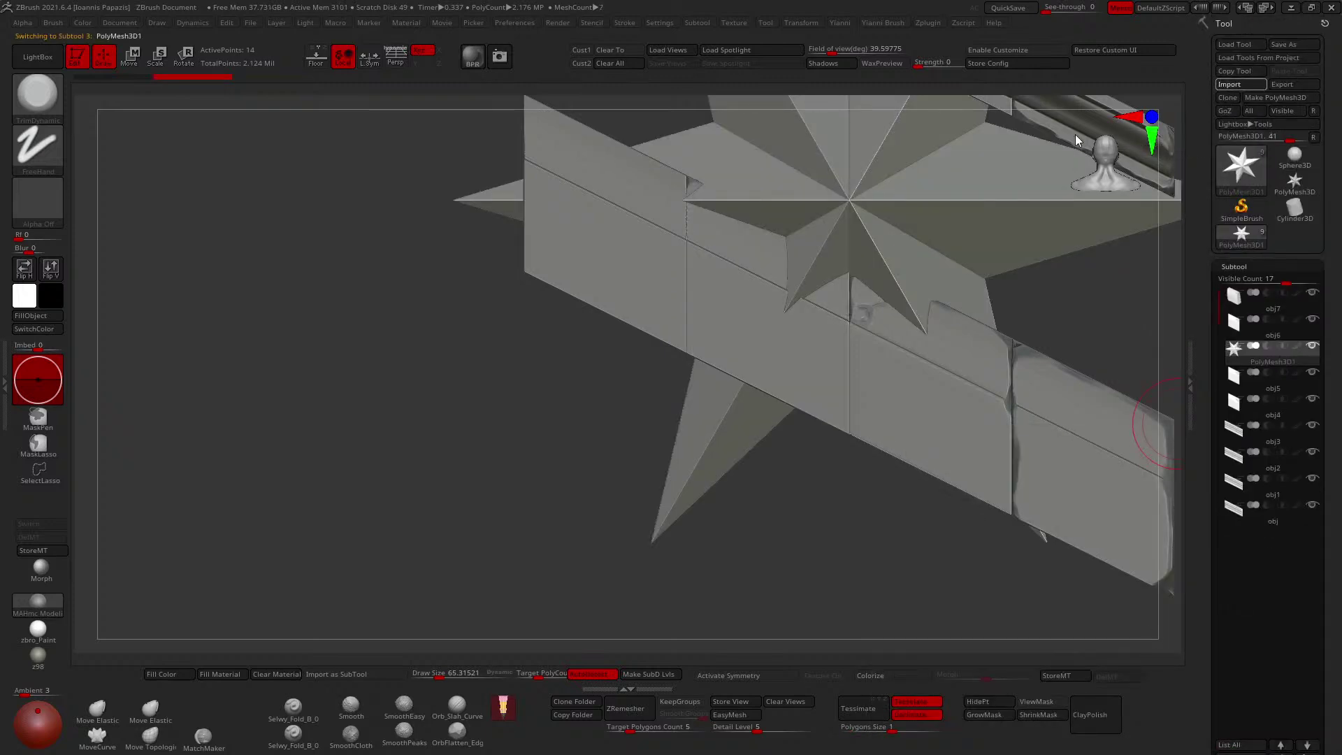
pyautogui.click(1232, 82)
pyautogui.click(741, 270)
pyautogui.doubleClick(743, 271)
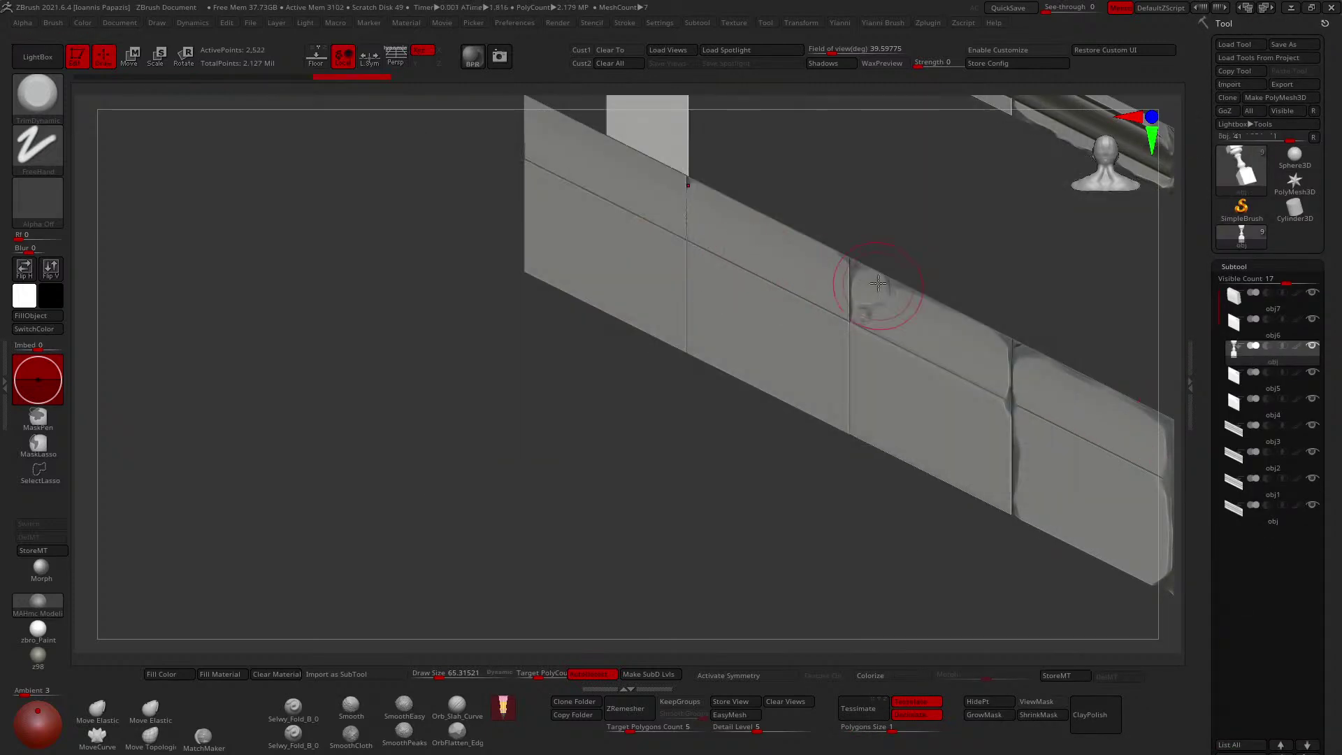
# Assign Auto Groups to the baluster and split its turned shaft from the square end blocks into a separate subtool.
pyautogui.keyDown('alt'); pyautogui.moveTo(879, 314); pyautogui.dragTo(782, 360, button='right'); pyautogui.keyUp('alt')
pyautogui.hotkey('shift', 'f')
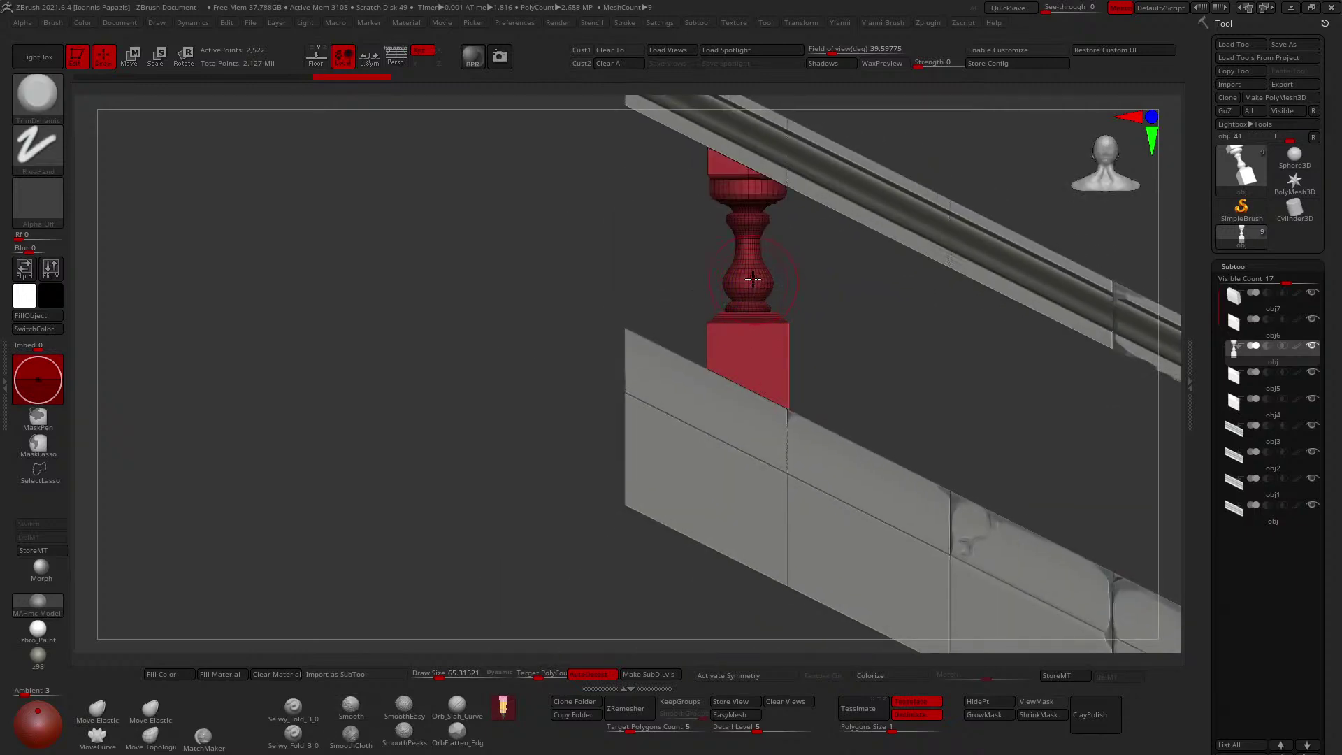
pyautogui.press('space')
pyautogui.click(719, 660)
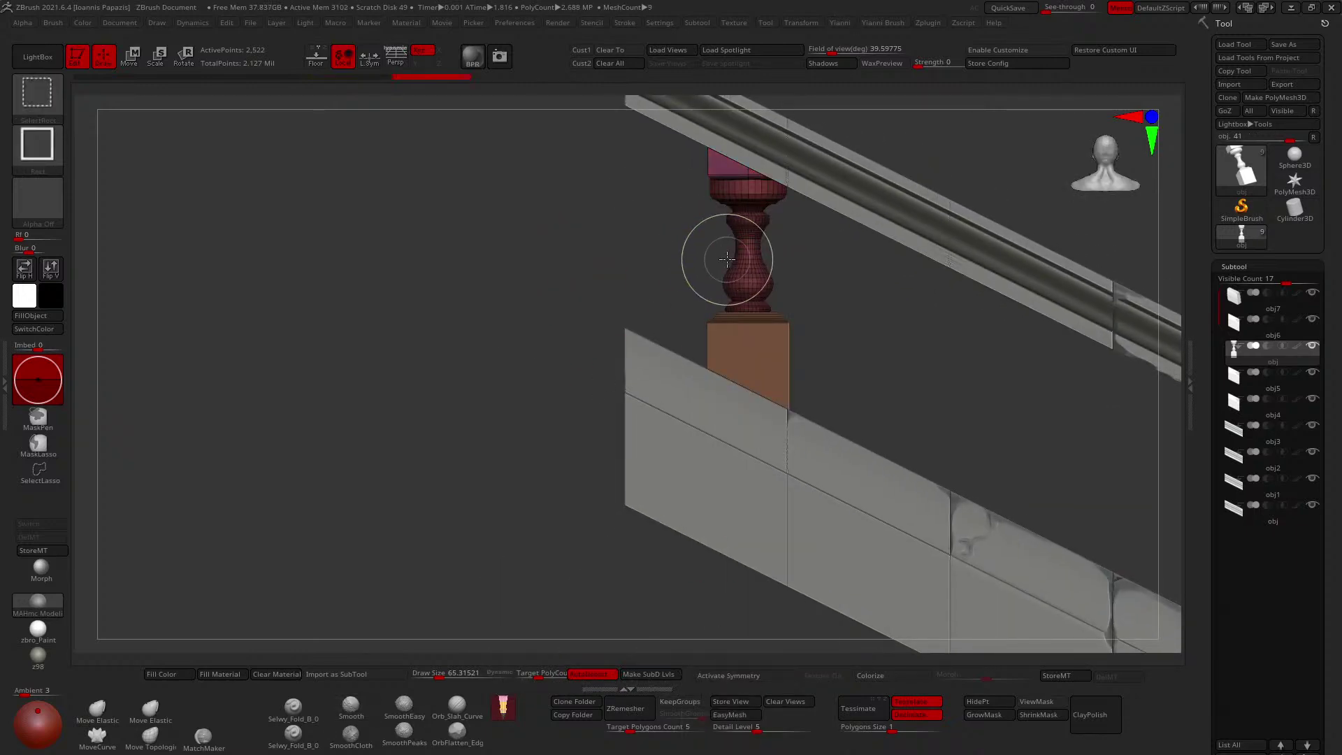
pyautogui.keyDown('ctrl'); pyautogui.keyDown('shift'); pyautogui.click(727, 259); pyautogui.keyUp('shift'); pyautogui.keyUp('ctrl')
pyautogui.press('space')
pyautogui.click(720, 238)
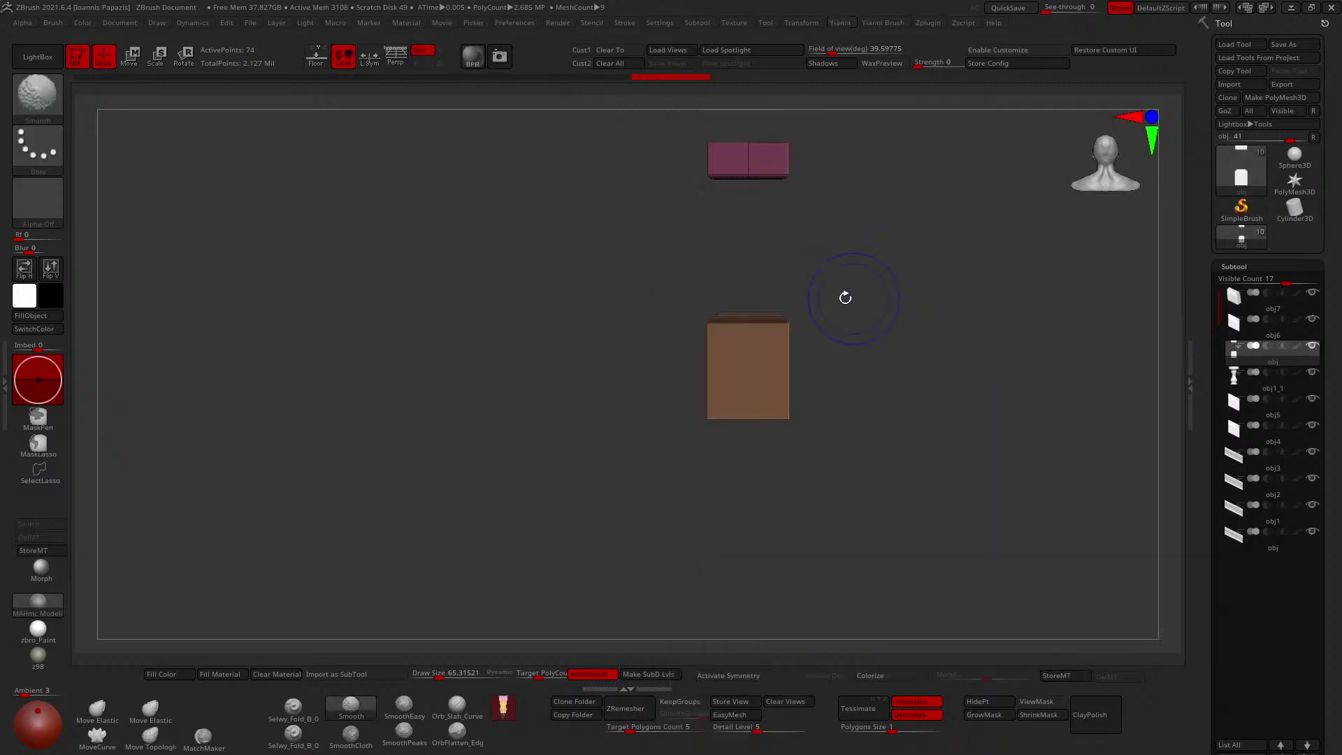
# Make the baluster's turned shaft the active subtool without polyframe display and try subdividing it.
pyautogui.hotkey('shift', 's')
pyautogui.keyDown('alt'); pyautogui.moveTo(806, 280); pyautogui.dragTo(879, 336); pyautogui.keyUp('alt')
pyautogui.hotkey('shift', 'f')
pyautogui.hotkey('ctrl', 'd')
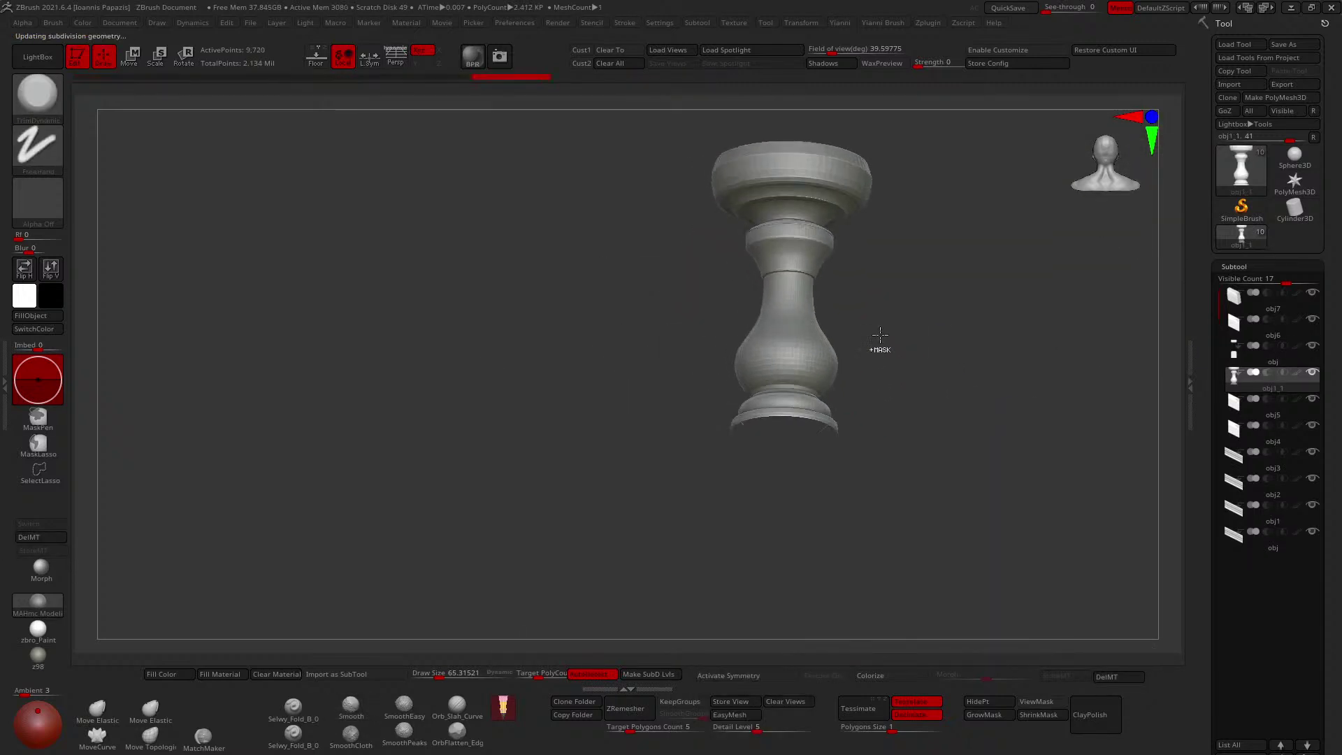
pyautogui.hotkey('ctrl', 'z')
# Crease the turned shaft's hard edges, subdivide it repeatedly, and reveal the whole banister.
pyautogui.press('space')
pyautogui.press('space')
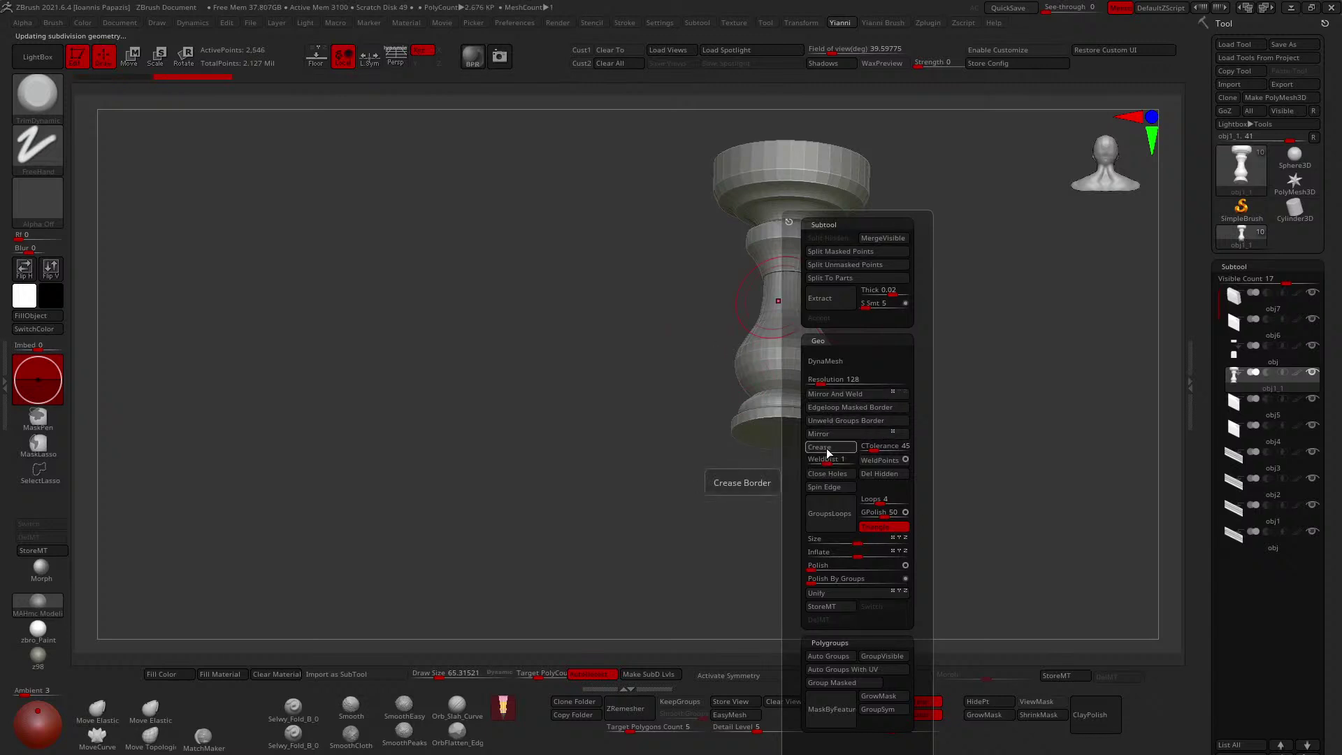
pyautogui.click(827, 448)
pyautogui.hotkey('ctrl', 'd')
pyautogui.moveTo(913, 282); pyautogui.dragTo(825, 257)
pyautogui.hotkey('ctrl', 'd')
pyautogui.hotkey('shift', 'f')
pyautogui.hotkey('shift', 'f')
pyautogui.hotkey('alt', 'shift', 's')
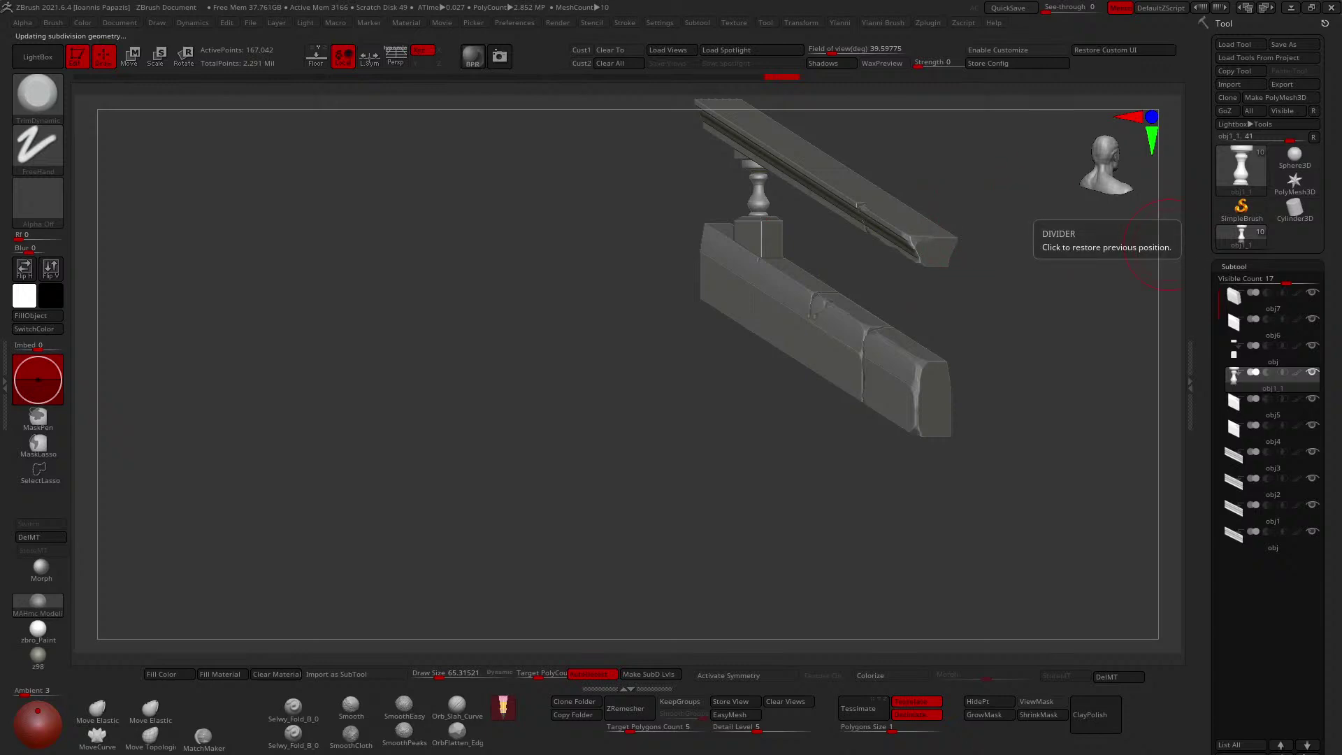
# Make the side panel's third block from the lower end the active subtool again.
pyautogui.keyDown('shift'); pyautogui.moveTo(820, 266); pyautogui.dragTo(923, 301); pyautogui.keyUp('shift')
pyautogui.keyDown('alt'); pyautogui.click(898, 319); pyautogui.keyUp('alt')
pyautogui.keyDown('ctrl'); pyautogui.moveTo(898, 320); pyautogui.dragTo(869, 313, button='right'); pyautogui.keyUp('ctrl')
pyautogui.keyDown('ctrl'); pyautogui.moveTo(869, 313); pyautogui.dragTo(847, 290, button='right'); pyautogui.keyUp('ctrl')
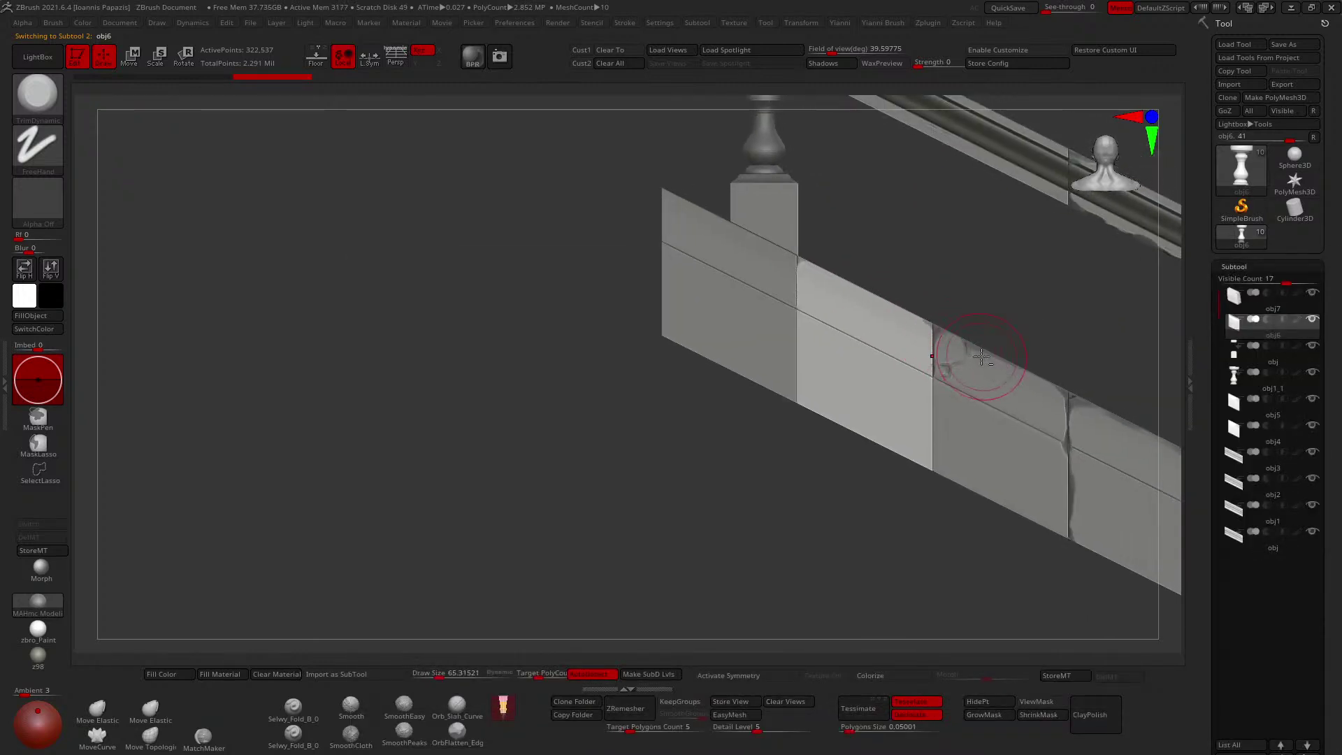
pyautogui.keyDown('alt'); pyautogui.click(980, 357); pyautogui.keyUp('alt')
pyautogui.keyDown('alt'); pyautogui.moveTo(980, 357); pyautogui.dragTo(996, 373, button='right'); pyautogui.keyUp('alt')
pyautogui.moveTo(824, 332)
pyautogui.keyDown('alt'); pyautogui.mouseDown(button='right')
pyautogui.moveTo(1024, 350)
pyautogui.moveTo(1041, 338)
pyautogui.moveTo(1023, 353)
pyautogui.mouseUp(button='right'); pyautogui.keyUp('alt')
pyautogui.keyDown('alt'); pyautogui.click(952, 347); pyautogui.keyUp('alt')
# Isolate the third block and trim the upper front corners at both of its ends with TrimDynamic.
pyautogui.press('b')
pyautogui.press('t')
pyautogui.press('d')
pyautogui.hotkey('alt', 'shift', 's')
pyautogui.press('1')
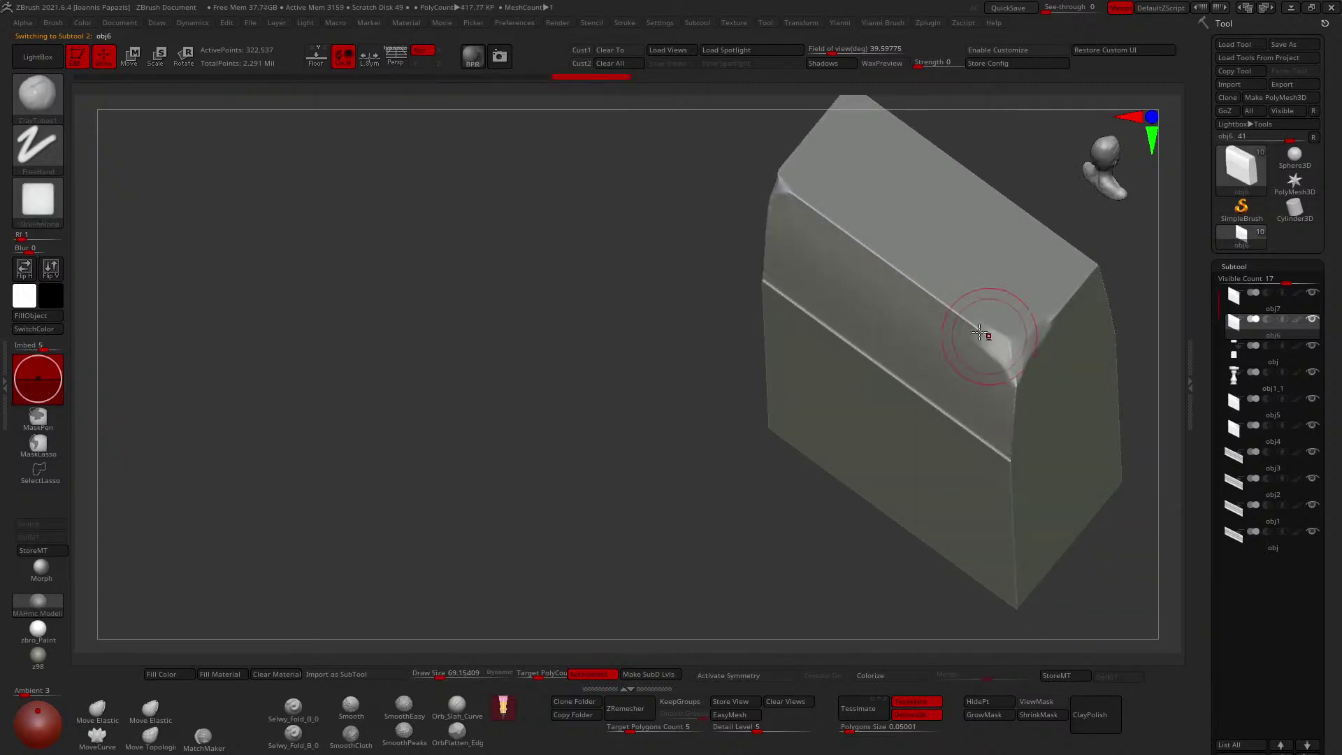
# Carve a chip into the middle of the third block's top front edge with the ClayBuildup brush.
pyautogui.press('b')
pyautogui.press('c')
pyautogui.press('b')
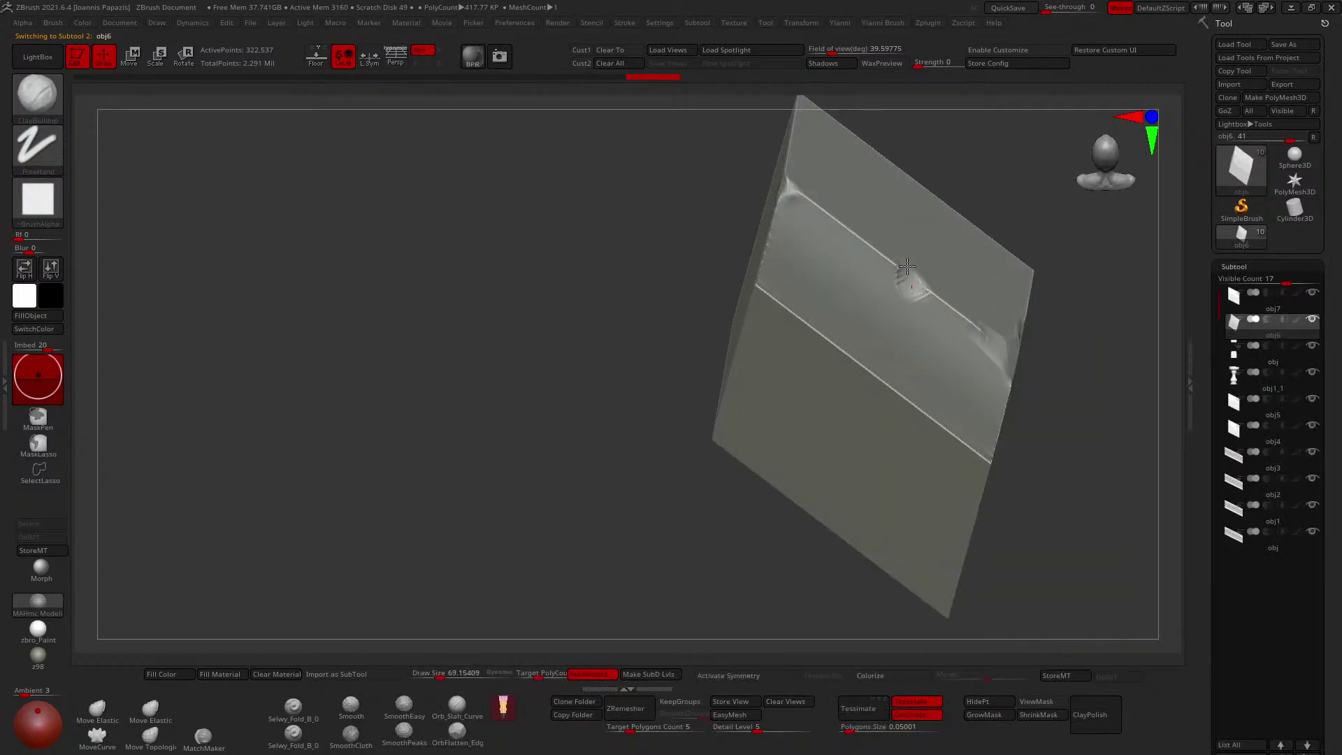
# Wear the third block's top front edge near its end, trimming the adjoining vertical front edge with TrimDynamic.
pyautogui.moveTo(842, 224); pyautogui.dragTo(791, 200)
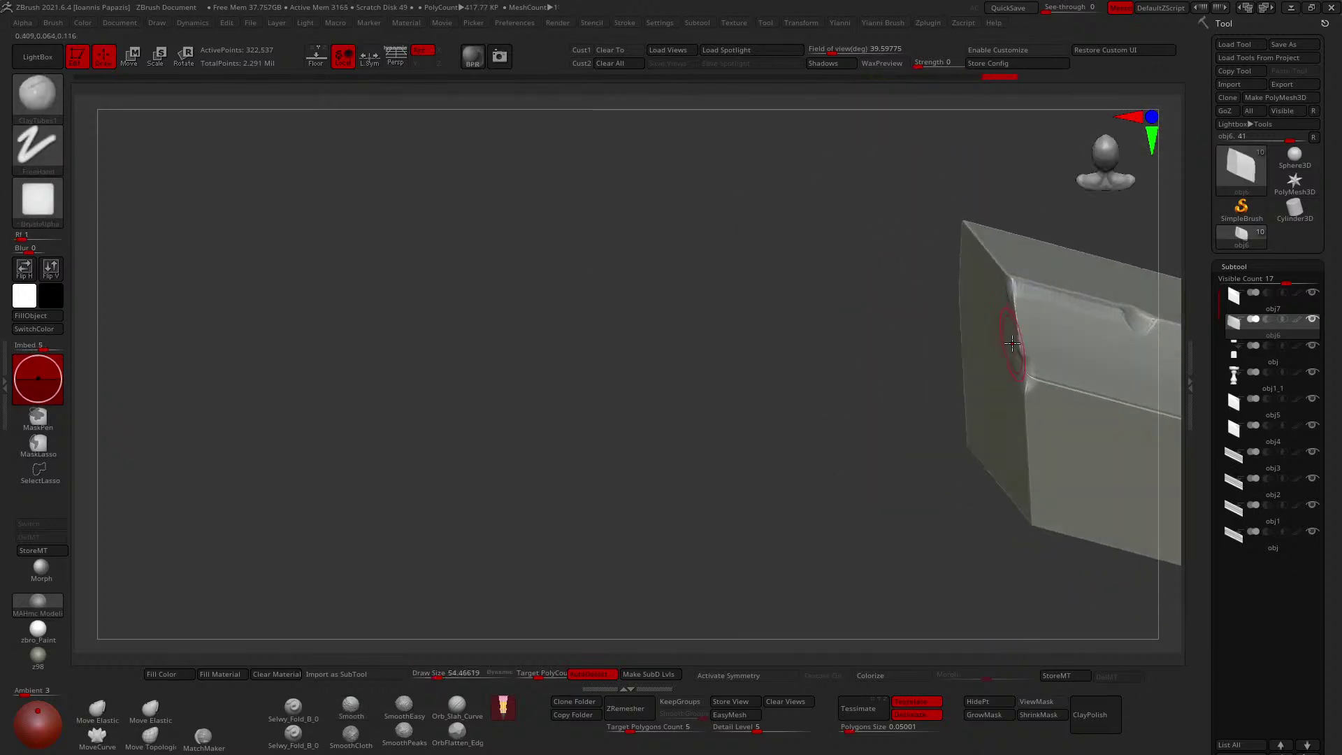
pyautogui.press('b')
pyautogui.press('t')
pyautogui.press('d')
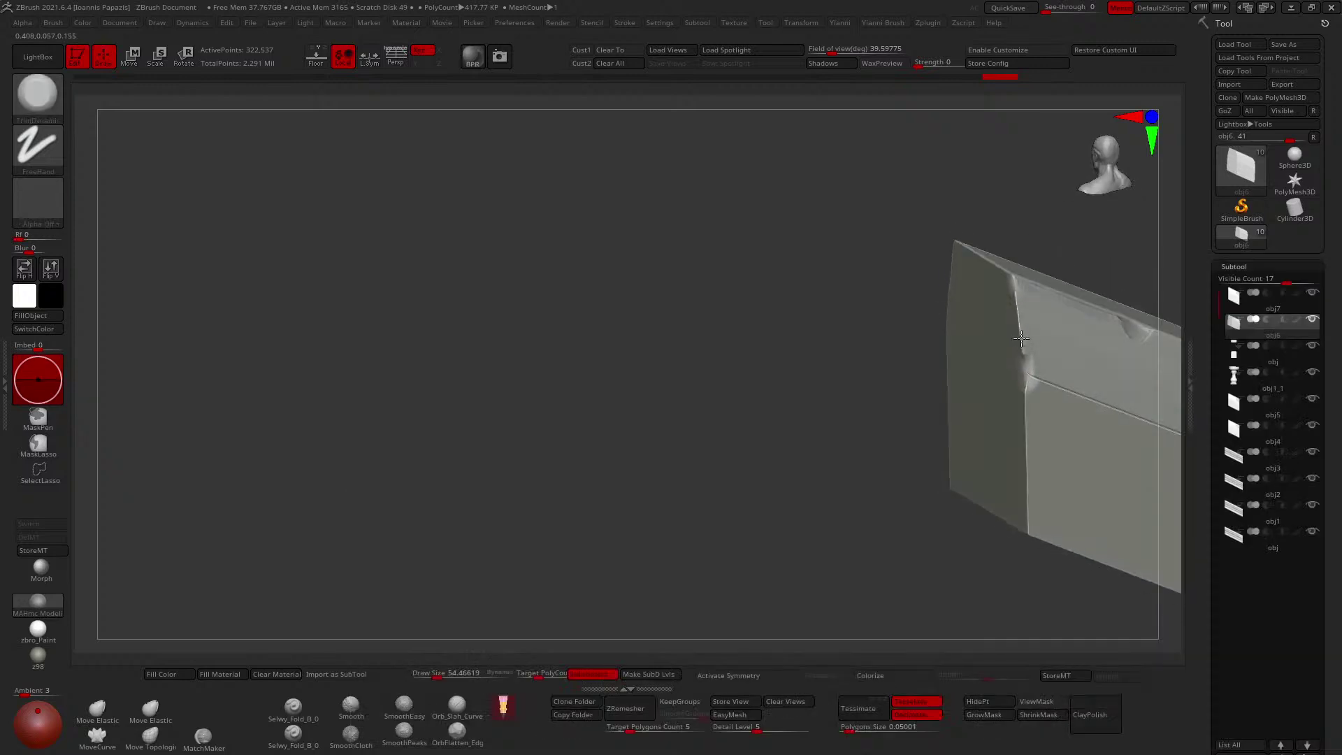
pyautogui.moveTo(1018, 286); pyautogui.dragTo(1017, 301, button='right')
pyautogui.moveTo(1017, 301); pyautogui.dragTo(1019, 301)
pyautogui.moveTo(1018, 290)
pyautogui.mouseDown(button='right')
pyautogui.moveTo(1061, 380)
pyautogui.moveTo(1029, 332)
pyautogui.moveTo(1038, 375)
pyautogui.mouseUp(button='right')
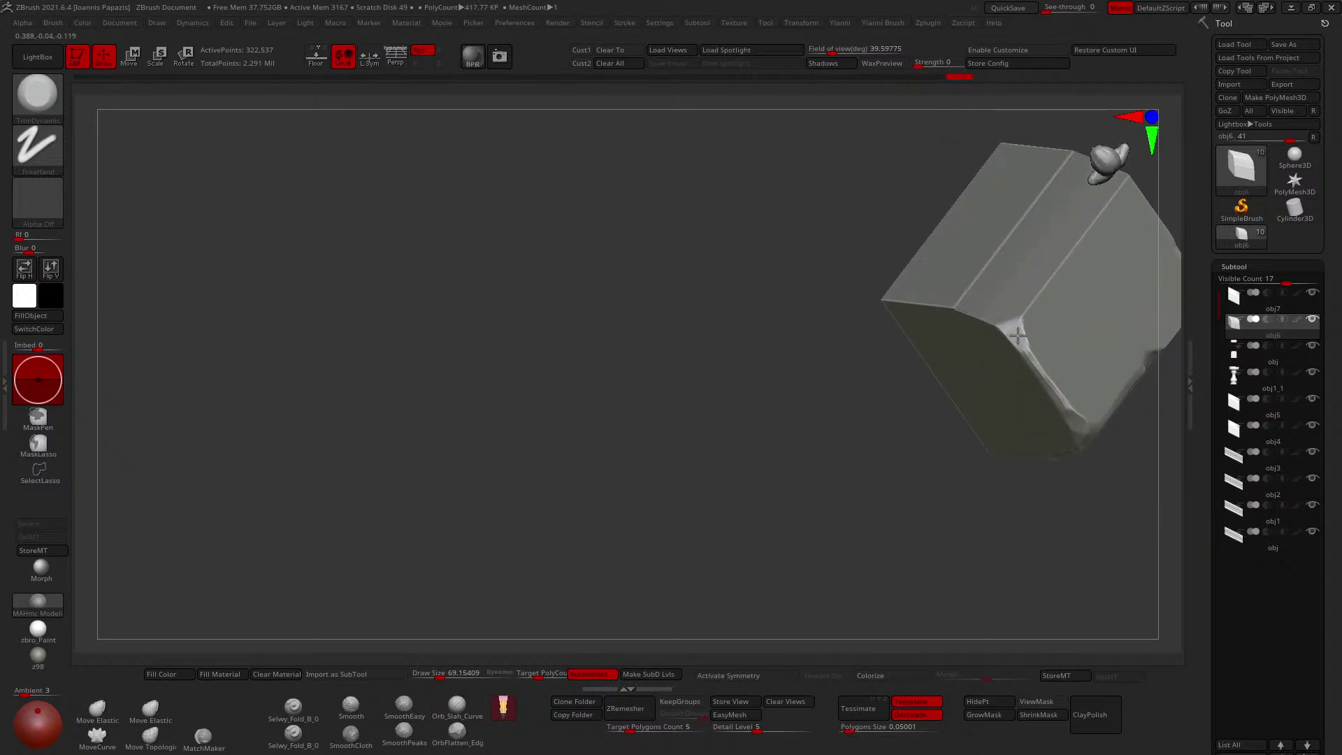
pyautogui.moveTo(1033, 297); pyautogui.dragTo(997, 330, button='right')
# Carve an irregular chip along the third block's long front edge beside the trimmed corner with ClayTubes.
pyautogui.press('b')
pyautogui.press('c')
pyautogui.press('t')
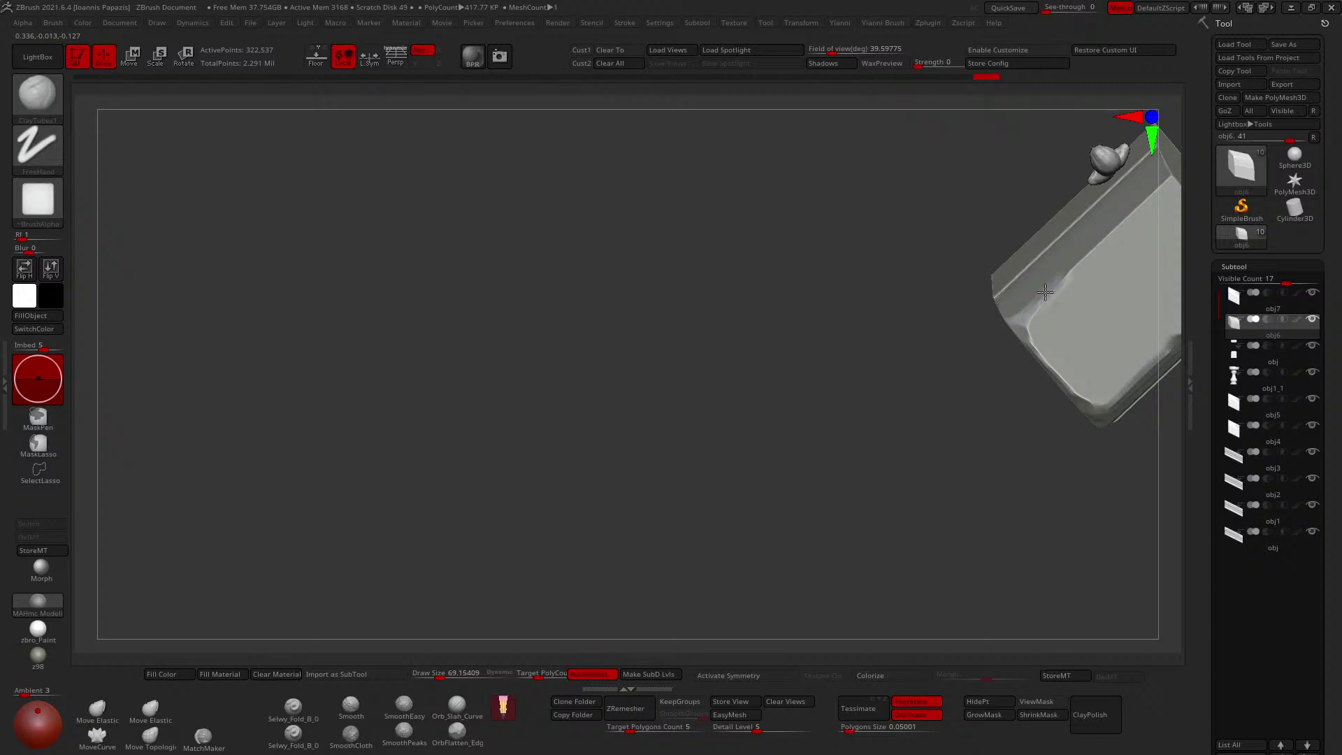
pyautogui.moveTo(1045, 292); pyautogui.dragTo(1031, 306, button='right')
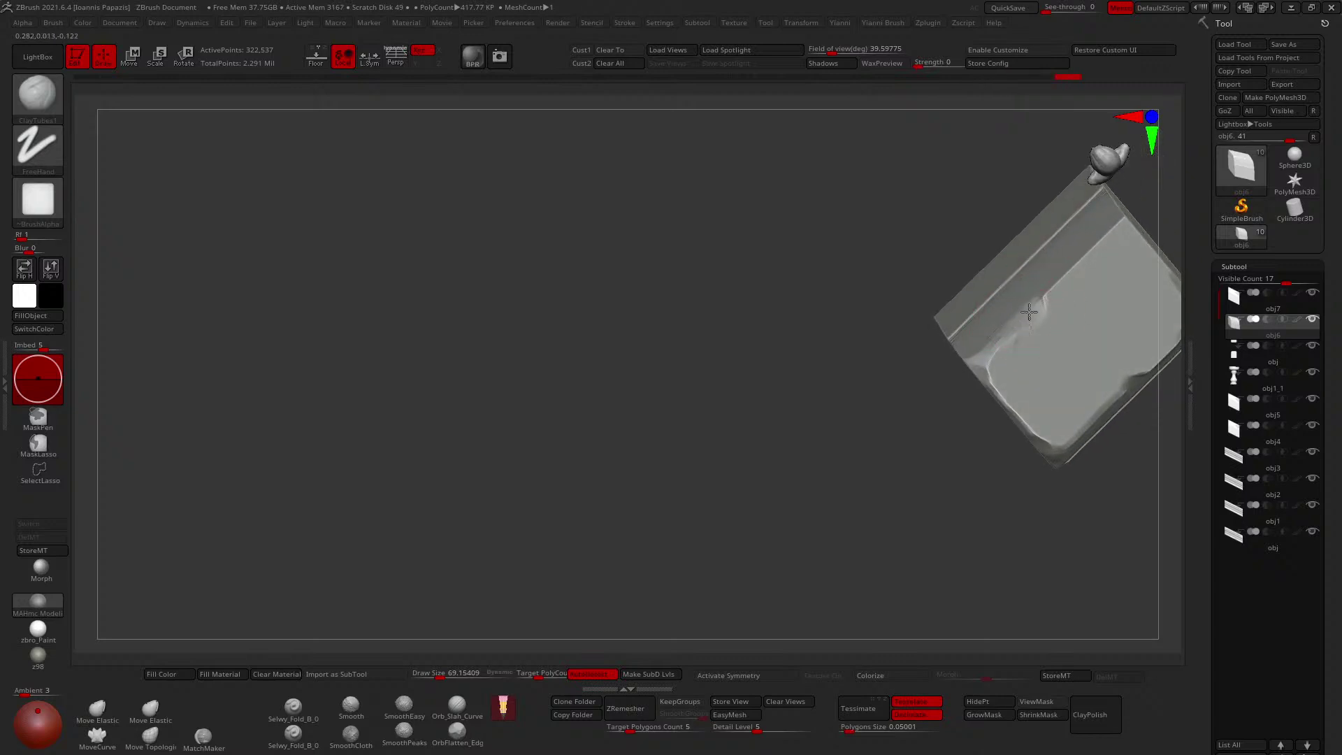
pyautogui.moveTo(1040, 310); pyautogui.dragTo(1045, 297)
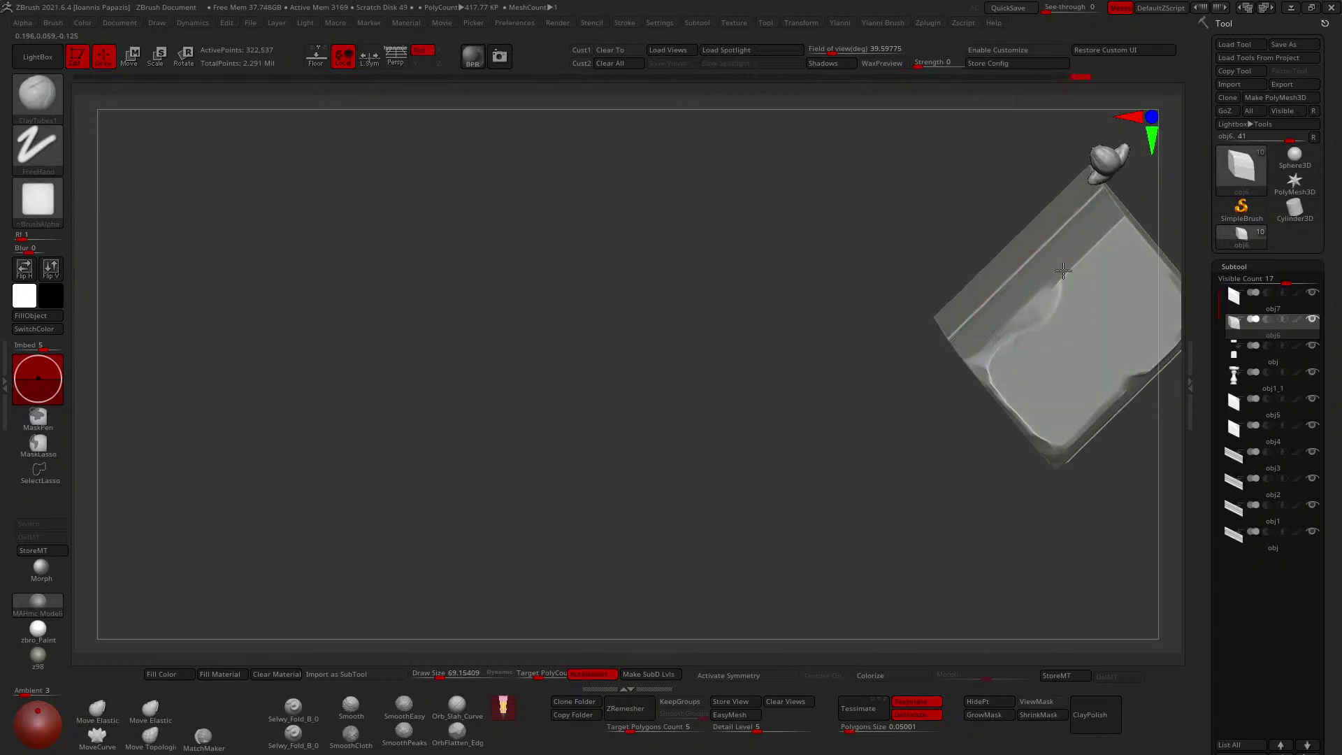
pyautogui.moveTo(1063, 271)
pyautogui.mouseDown(button='right')
pyautogui.moveTo(1079, 275)
pyautogui.moveTo(1055, 294)
pyautogui.moveTo(1065, 280)
pyautogui.mouseUp(button='right')
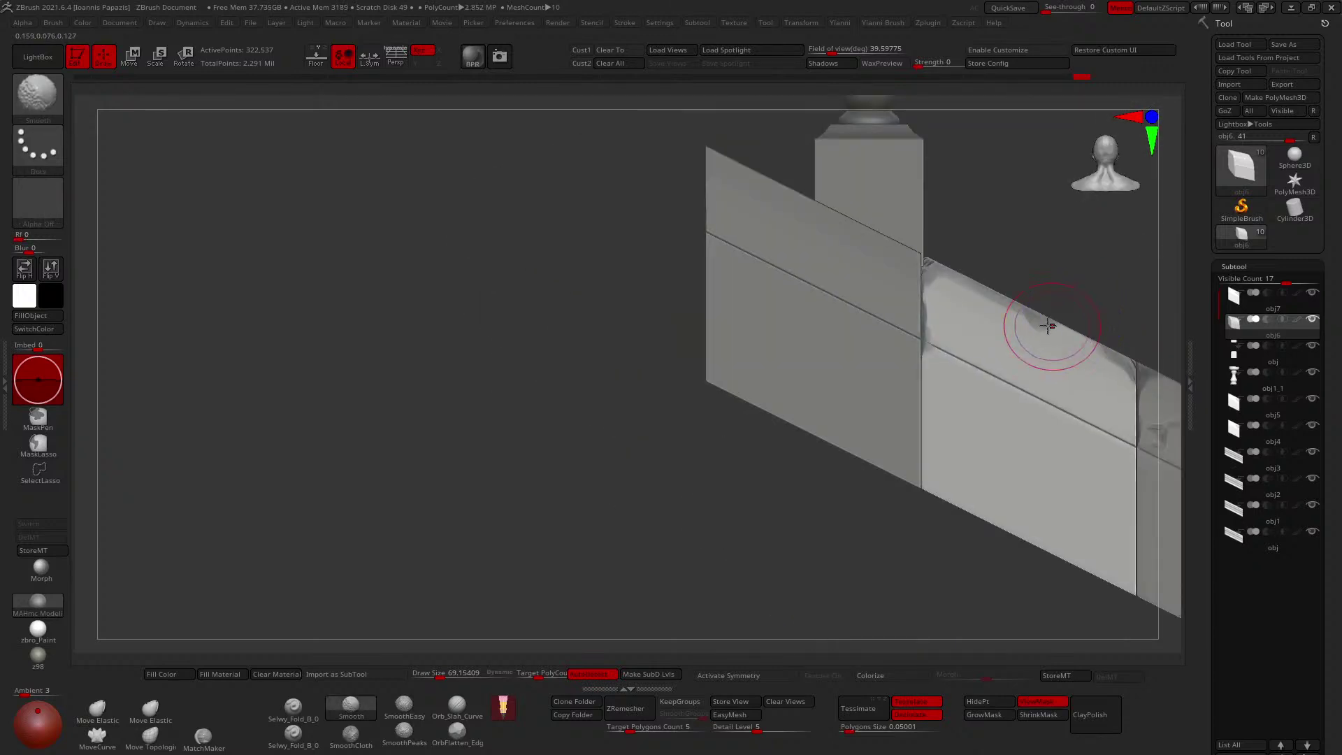
pyautogui.moveTo(945, 246)
pyautogui.keyDown('alt'); pyautogui.mouseDown(button='right')
pyautogui.moveTo(1001, 342)
pyautogui.moveTo(979, 294)
pyautogui.moveTo(1018, 326)
pyautogui.mouseUp(button='right'); pyautogui.keyUp('alt')
# Make the baluster's square base the active subtool and choose the TrimDynamic brush.
pyautogui.keyDown('alt'); pyautogui.click(944, 261); pyautogui.keyUp('alt')
pyautogui.press('b')
pyautogui.press('t')
pyautogui.press('d')
pyautogui.moveTo(1012, 307); pyautogui.dragTo(1013, 301)
pyautogui.moveTo(1014, 301); pyautogui.dragTo(1012, 312, button='right')
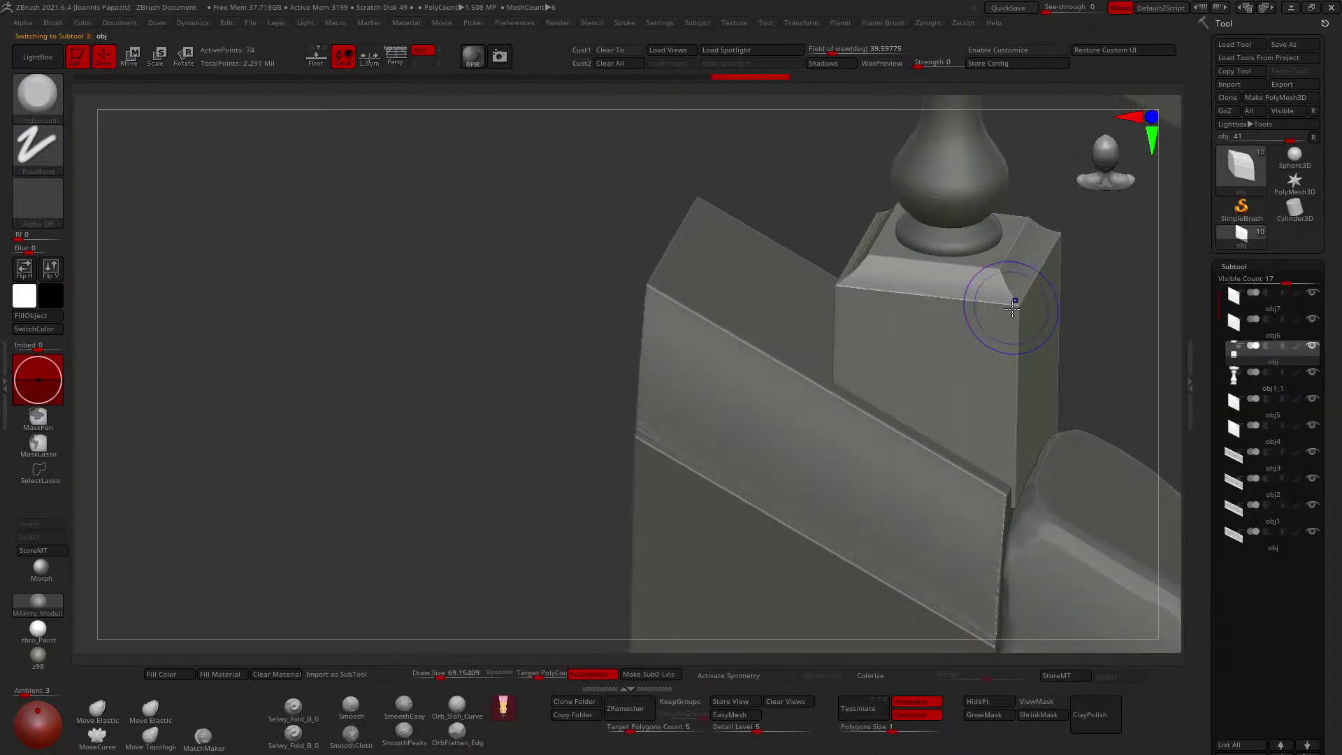
pyautogui.hotkey('ctrl', 'z')
# Tessellate the baluster's square blocks with Tessimate at a polygon size of 0.05009 and subdivide the mesh.
pyautogui.click(883, 714)
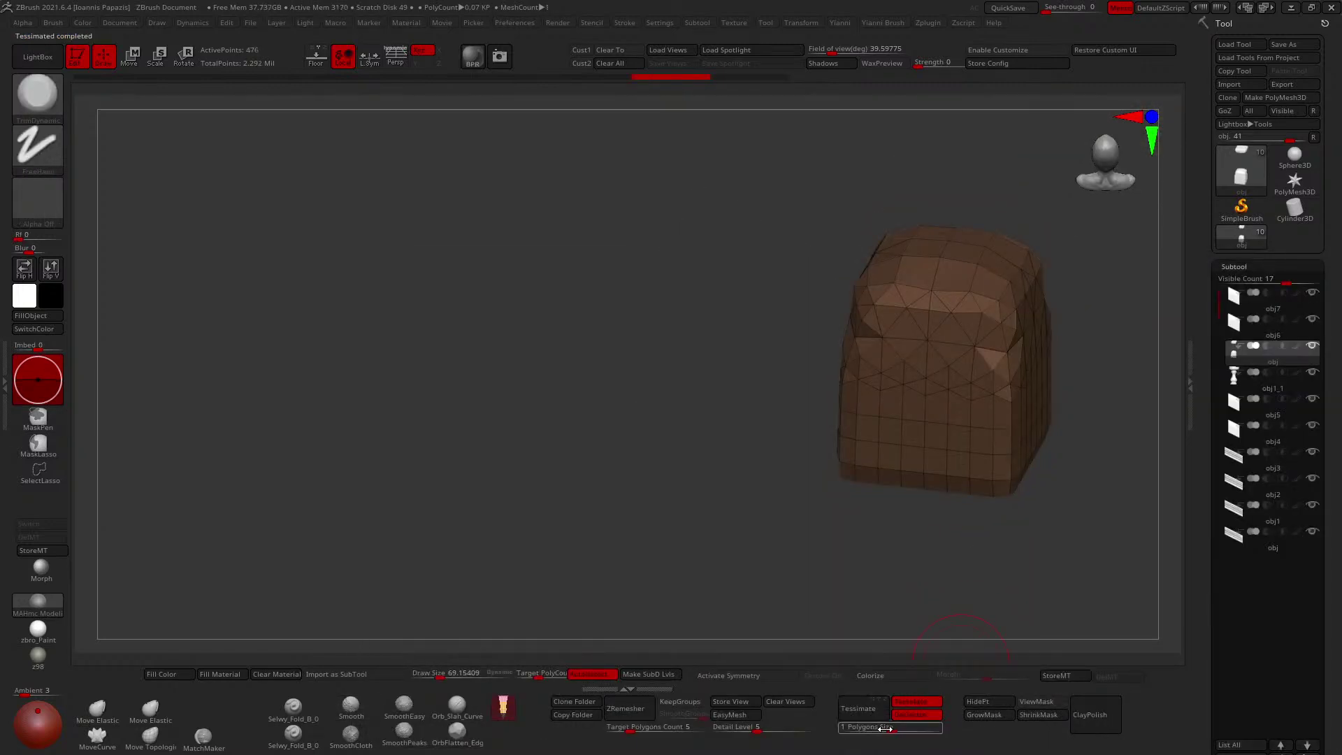
pyautogui.moveTo(883, 728); pyautogui.dragTo(848, 731)
pyautogui.hotkey('shift', 'f')
pyautogui.moveTo(910, 444)
pyautogui.mouseDown(button='right')
pyautogui.moveTo(991, 342)
pyautogui.moveTo(976, 336)
pyautogui.moveTo(1022, 329)
pyautogui.mouseUp(button='right')
pyautogui.hotkey('shift', 'f')
pyautogui.hotkey('shift', 'f')
pyautogui.hotkey('ctrl', 'd')
# Trim the upper front corner of the baluster's base block with a small TrimDynamic brush.
pyautogui.press('b')
pyautogui.press('t')
pyautogui.press('d')
pyautogui.press('s')
pyautogui.moveTo(1022, 328); pyautogui.dragTo(1014, 315)
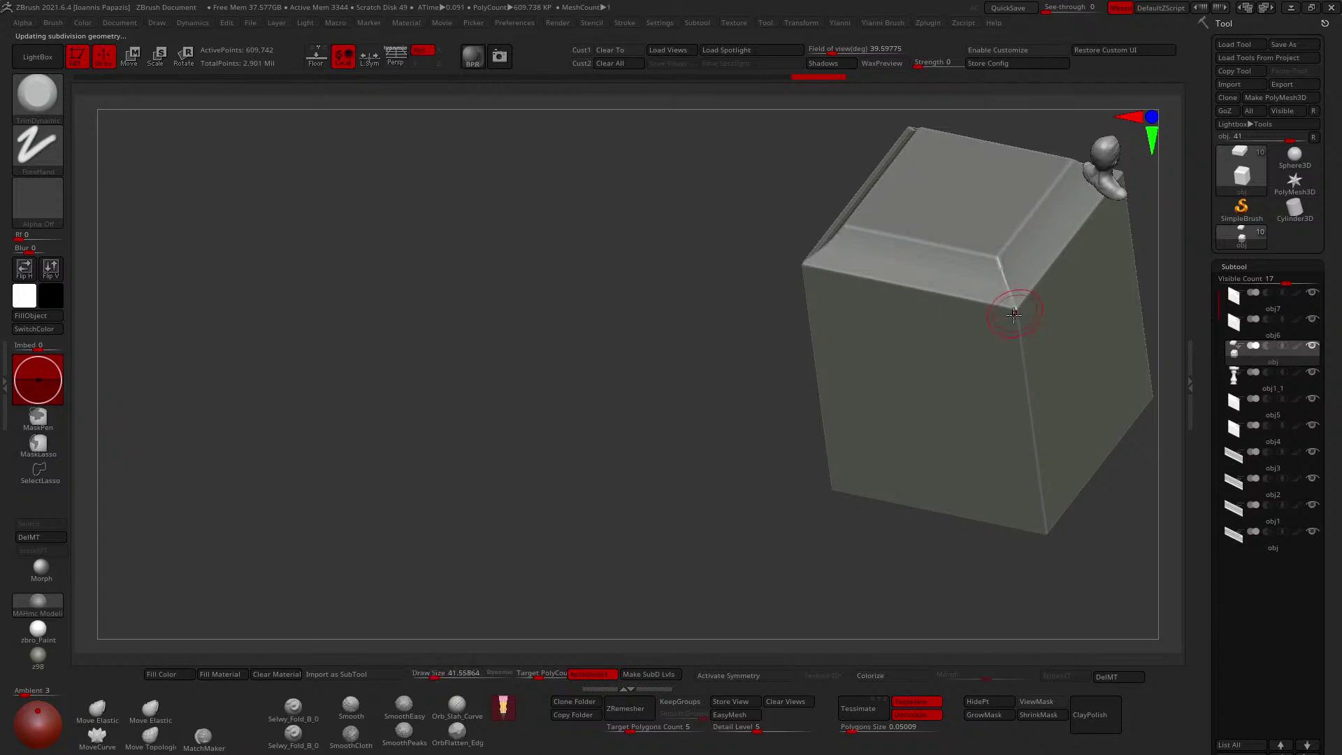
pyautogui.press('[')
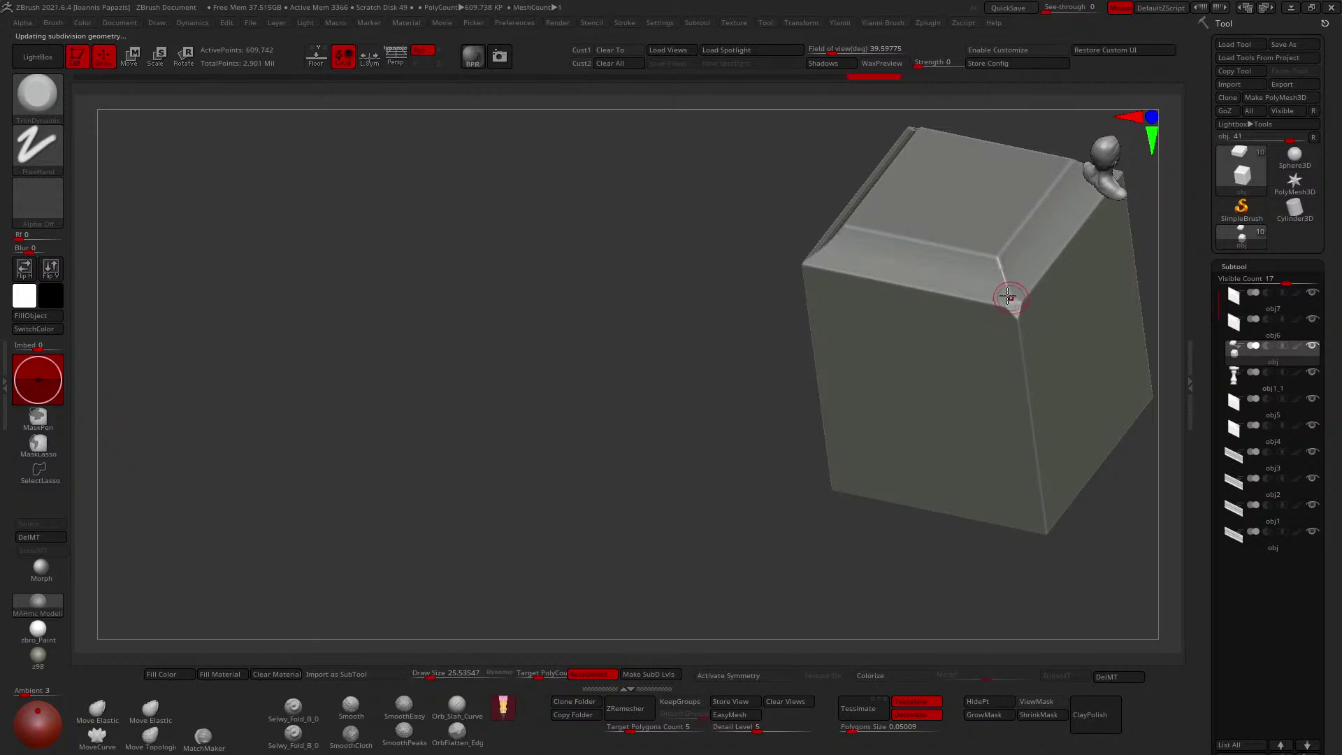
pyautogui.press(']')
pyautogui.moveTo(995, 259)
pyautogui.mouseDown(button='right')
pyautogui.moveTo(908, 226)
pyautogui.moveTo(940, 235)
pyautogui.moveTo(910, 269)
pyautogui.moveTo(961, 297)
pyautogui.mouseUp(button='right')
# Carve a ClayTubes crack across the base's bevel and down its front face to the side edge, wearing that edge's upper corner.
pyautogui.press('2')
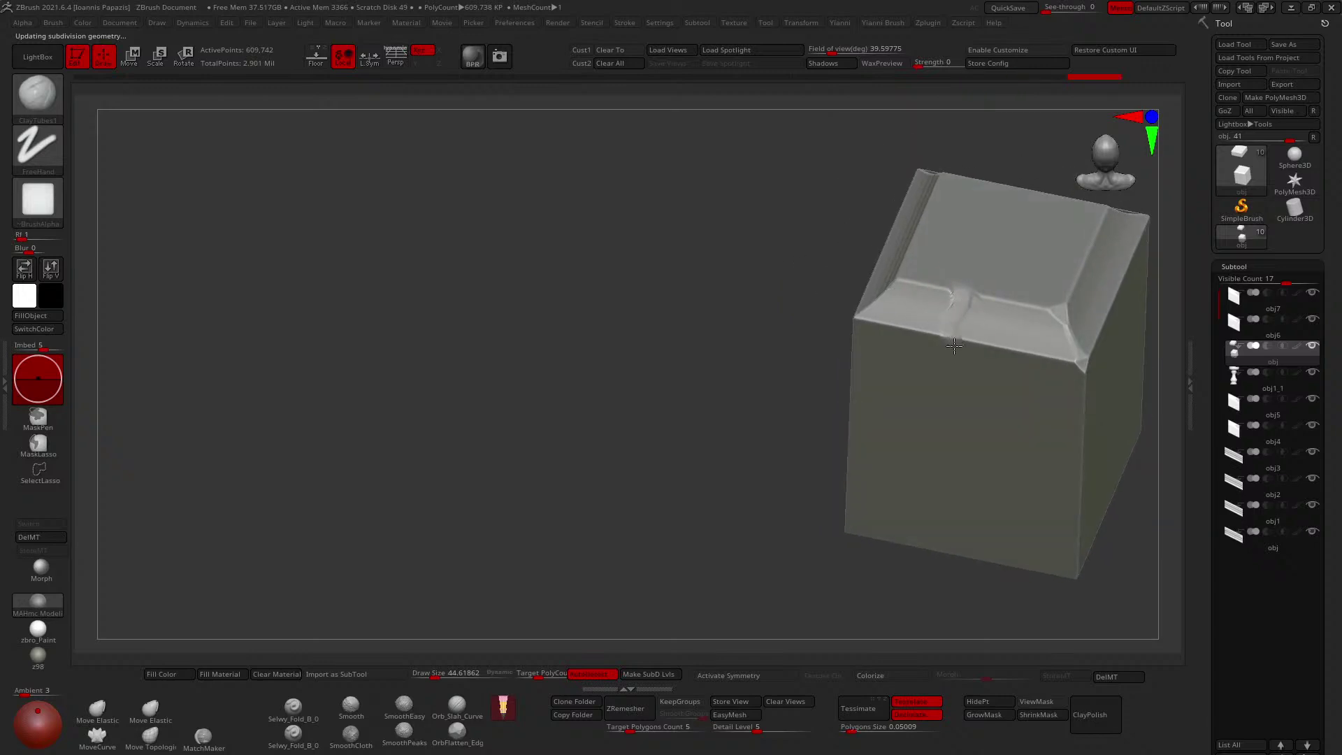
pyautogui.moveTo(948, 331); pyautogui.dragTo(949, 342)
pyautogui.moveTo(934, 364); pyautogui.dragTo(948, 350, button='right')
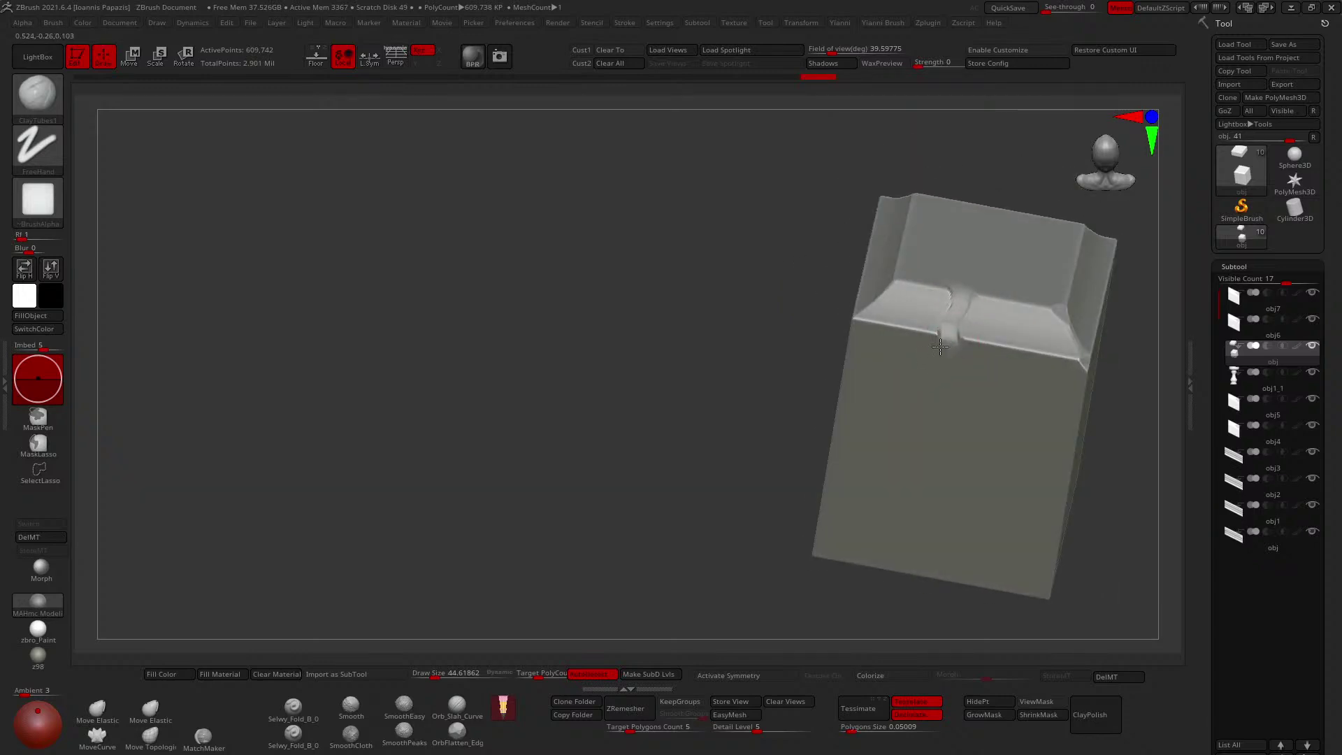
pyautogui.moveTo(936, 349); pyautogui.dragTo(937, 367)
pyautogui.moveTo(938, 367)
pyautogui.mouseDown(button='right')
pyautogui.moveTo(945, 340)
pyautogui.moveTo(938, 375)
pyautogui.moveTo(916, 337)
pyautogui.moveTo(943, 412)
pyautogui.mouseUp(button='right')
pyautogui.moveTo(921, 402); pyautogui.dragTo(928, 376)
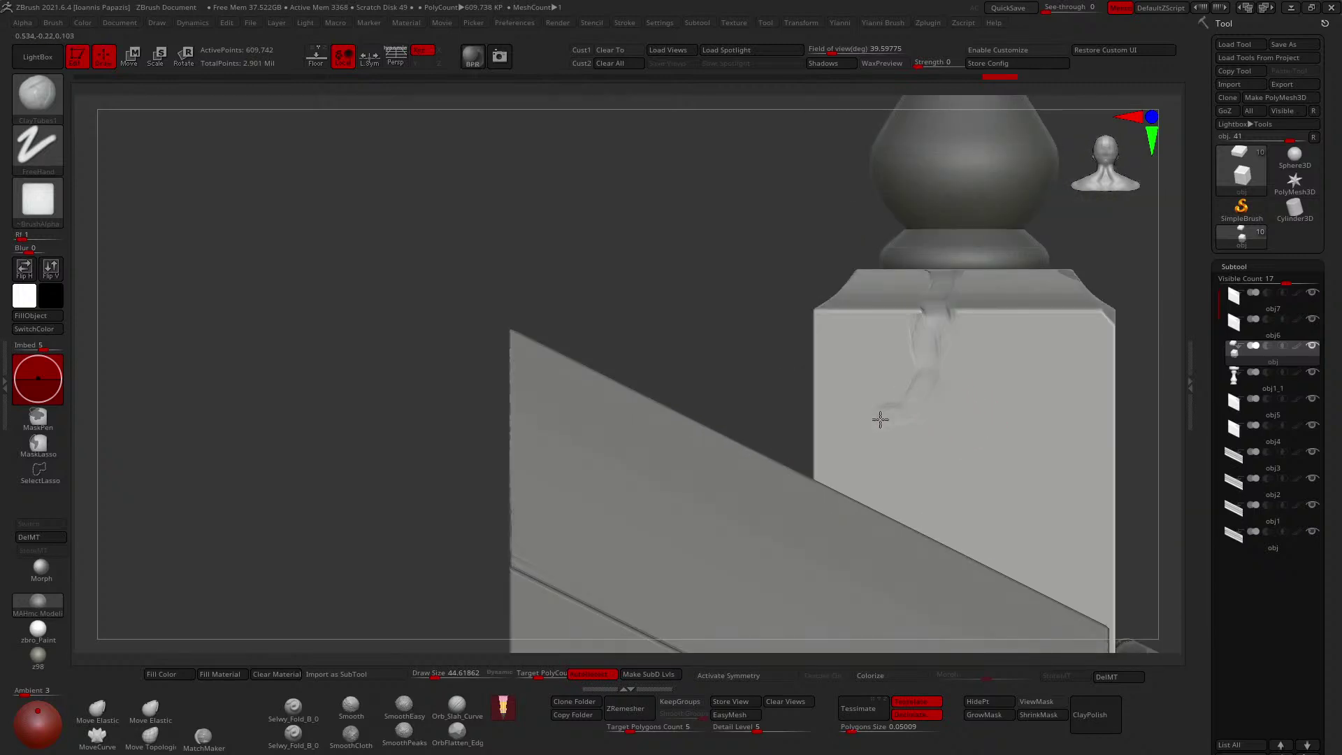
pyautogui.moveTo(880, 419)
pyautogui.mouseDown()
pyautogui.moveTo(859, 428)
pyautogui.moveTo(866, 442)
pyautogui.moveTo(813, 428)
pyautogui.mouseUp()
pyautogui.moveTo(813, 429); pyautogui.dragTo(814, 439, button='right')
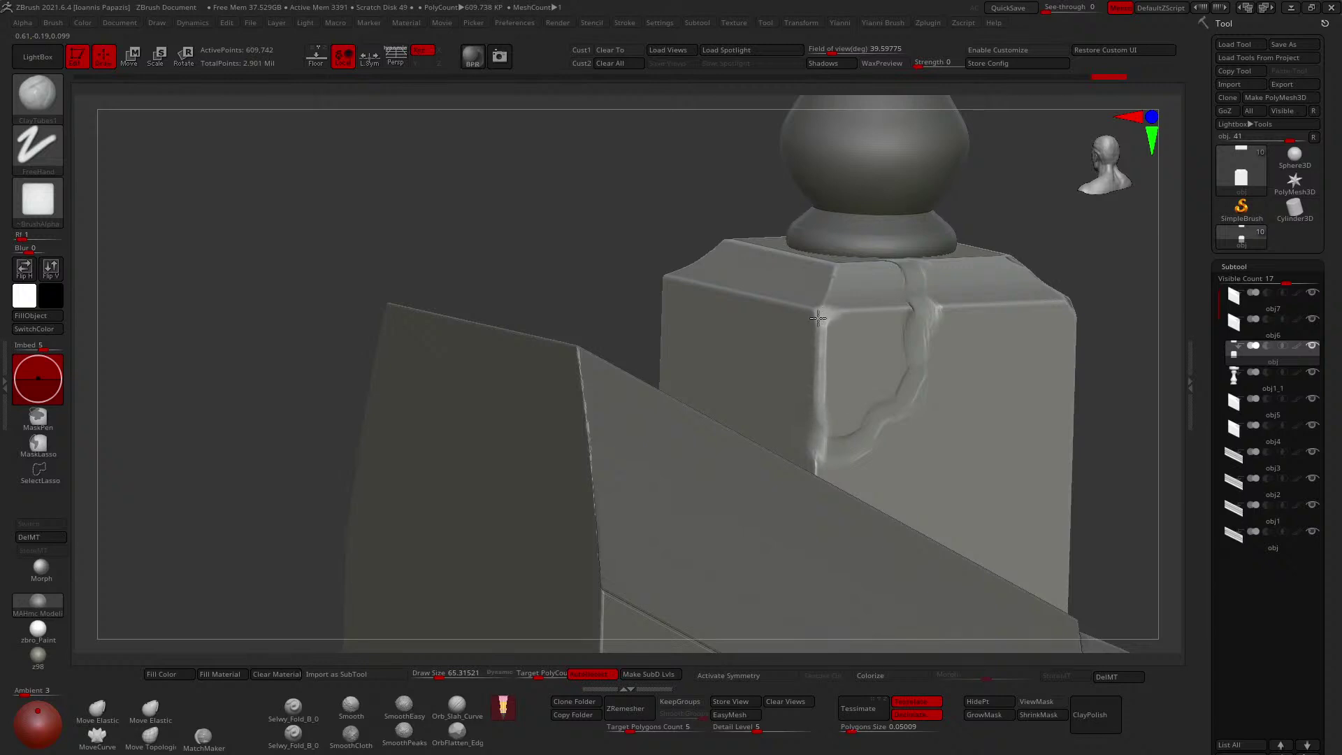
pyautogui.moveTo(824, 289); pyautogui.dragTo(823, 325, button='right')
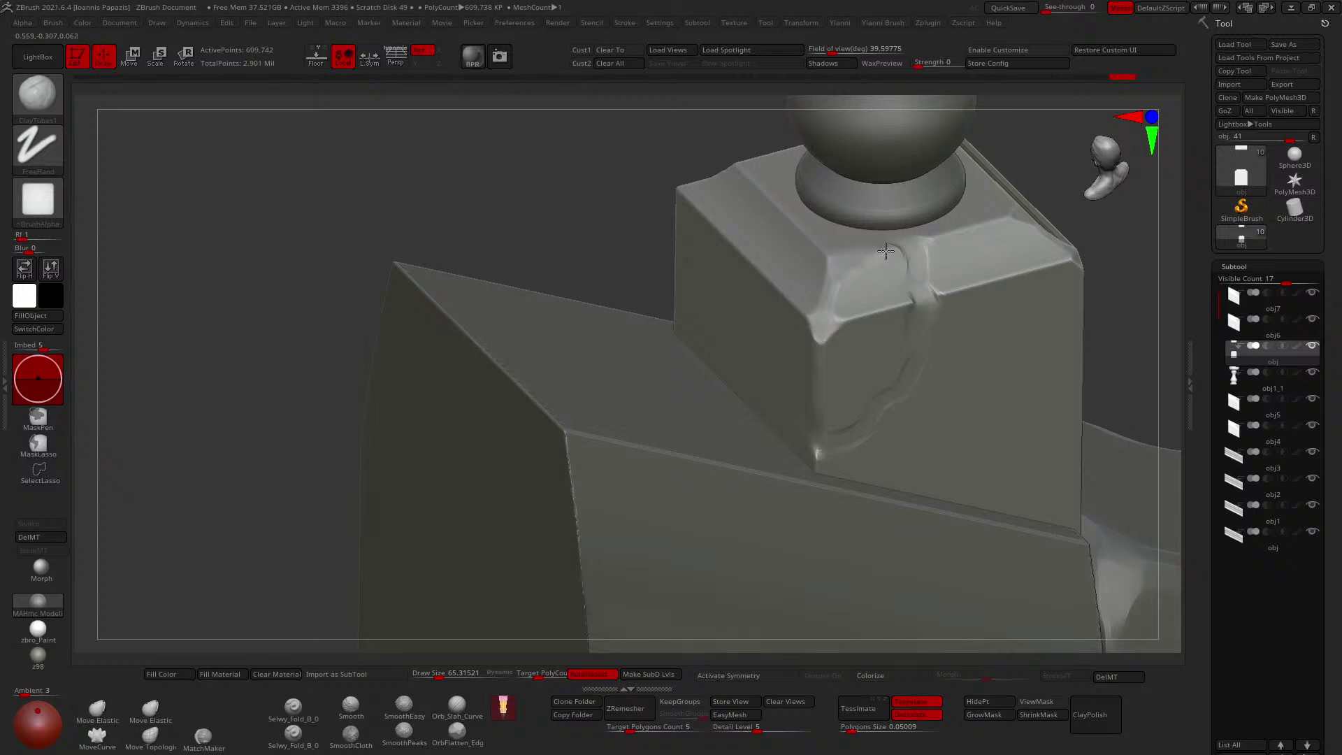
pyautogui.moveTo(822, 245); pyautogui.dragTo(878, 265, button='right')
pyautogui.keyDown('alt'); pyautogui.click(908, 226); pyautogui.keyUp('alt')
pyautogui.keyDown('alt'); pyautogui.moveTo(917, 220); pyautogui.dragTo(888, 275, button='right'); pyautogui.keyUp('alt')
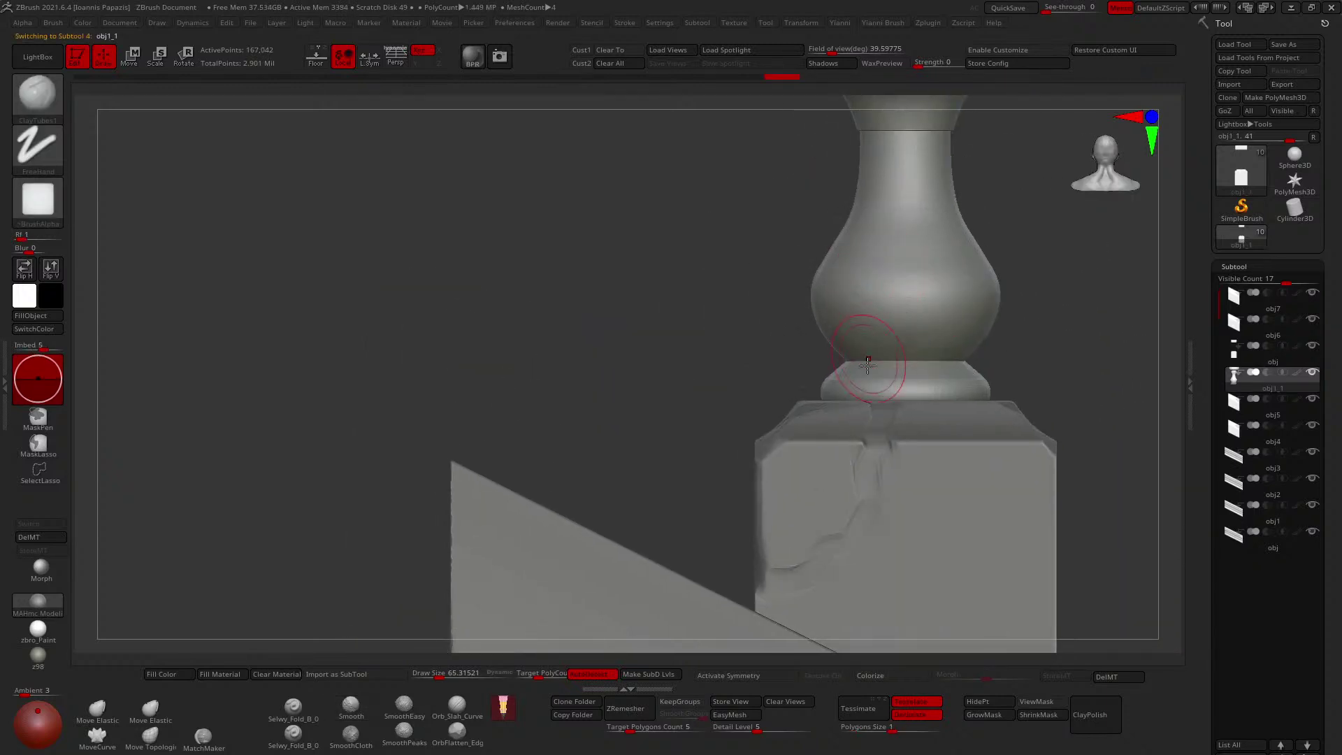
pyautogui.moveTo(896, 351); pyautogui.dragTo(867, 391, button='right')
pyautogui.keyDown('alt'); pyautogui.click(862, 440); pyautogui.keyUp('alt')
pyautogui.keyDown('alt'); pyautogui.moveTo(863, 440); pyautogui.dragTo(879, 375, button='right'); pyautogui.keyUp('alt')
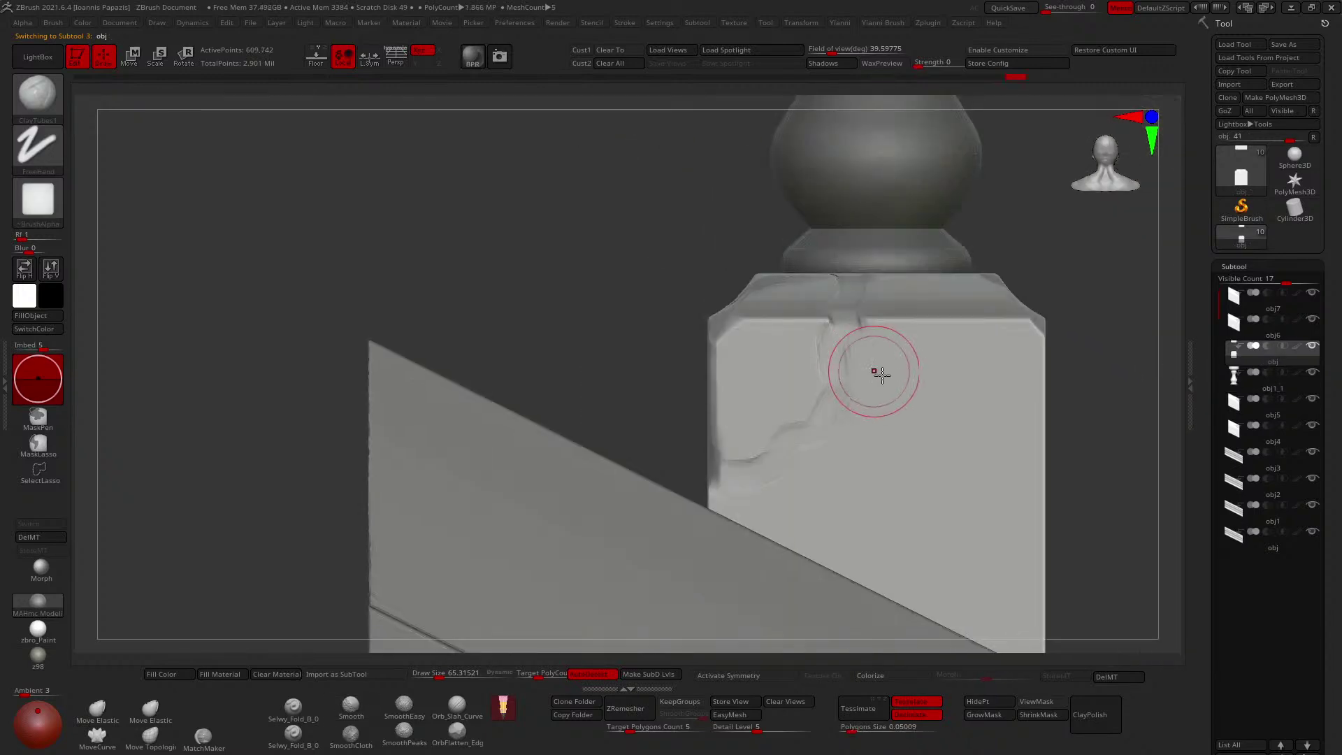
# Gouge a rounded chip beside the crack's upper end, just below the base's bevel, using smaller ClayTubes strokes.
pyautogui.press('space')
pyautogui.moveTo(949, 442); pyautogui.dragTo(941, 443)
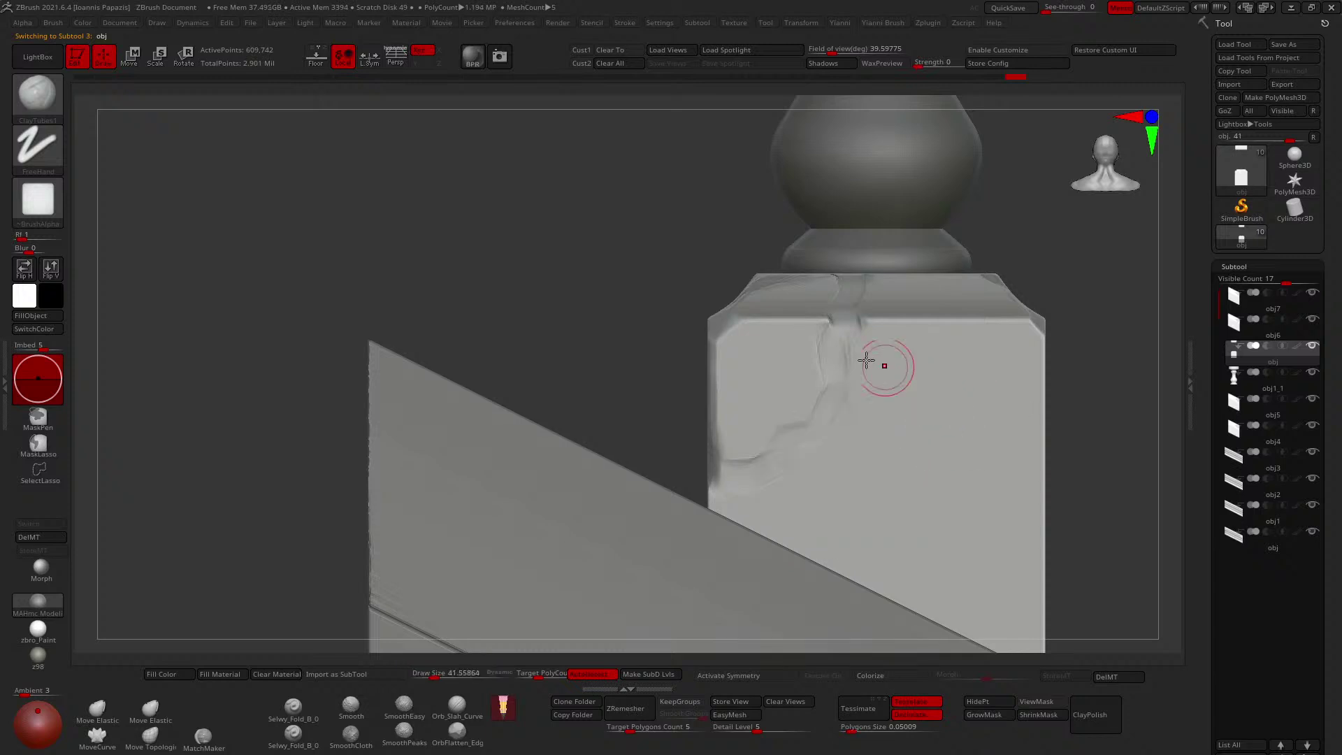
pyautogui.moveTo(843, 365); pyautogui.dragTo(854, 381)
pyautogui.press('space')
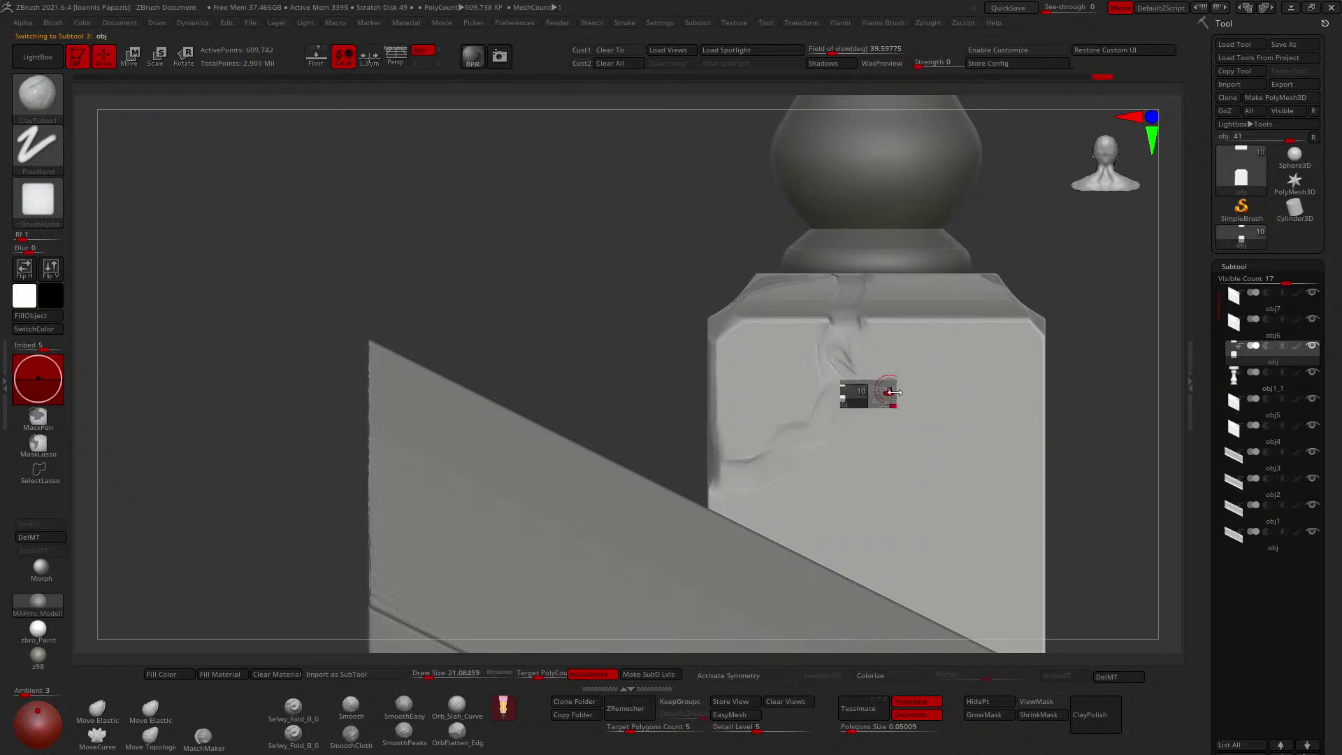
pyautogui.moveTo(910, 432); pyautogui.dragTo(898, 432)
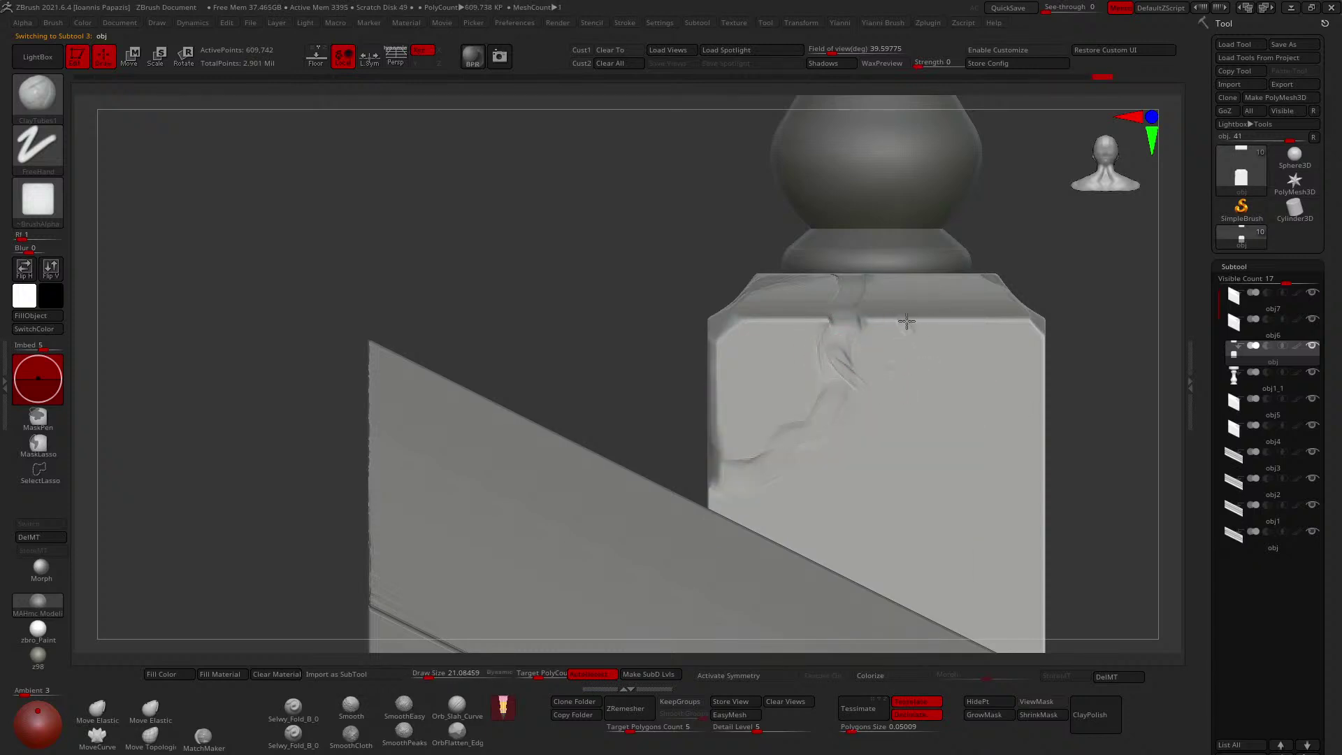
pyautogui.moveTo(909, 338)
pyautogui.mouseDown()
pyautogui.moveTo(883, 367)
pyautogui.moveTo(878, 350)
pyautogui.mouseUp()
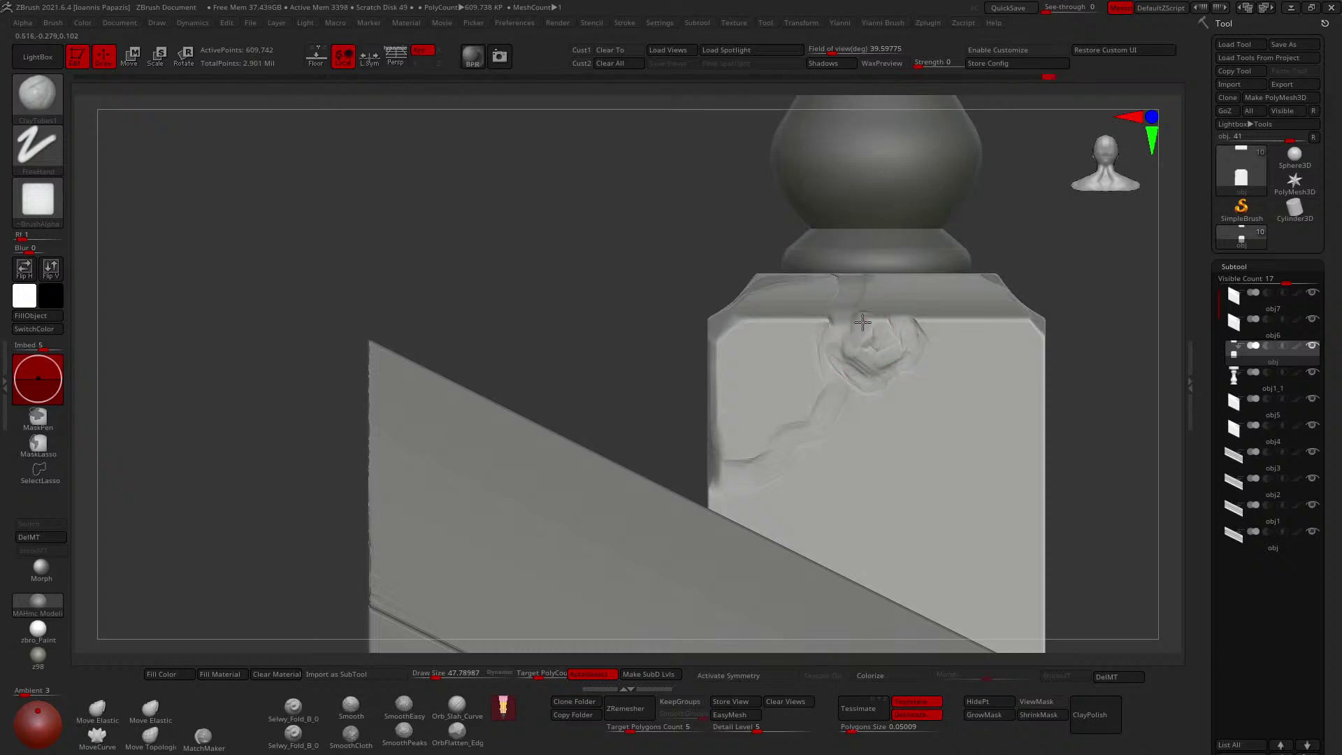
pyautogui.moveTo(862, 322); pyautogui.dragTo(870, 341)
# Flatten the inside of the base's chip with TrimDynamic and smooth its surface.
pyautogui.moveTo(900, 343); pyautogui.dragTo(886, 352, button='right')
pyautogui.press('b')
pyautogui.press('t')
pyautogui.press('d')
pyautogui.moveTo(874, 354); pyautogui.dragTo(864, 344)
pyautogui.press(']')
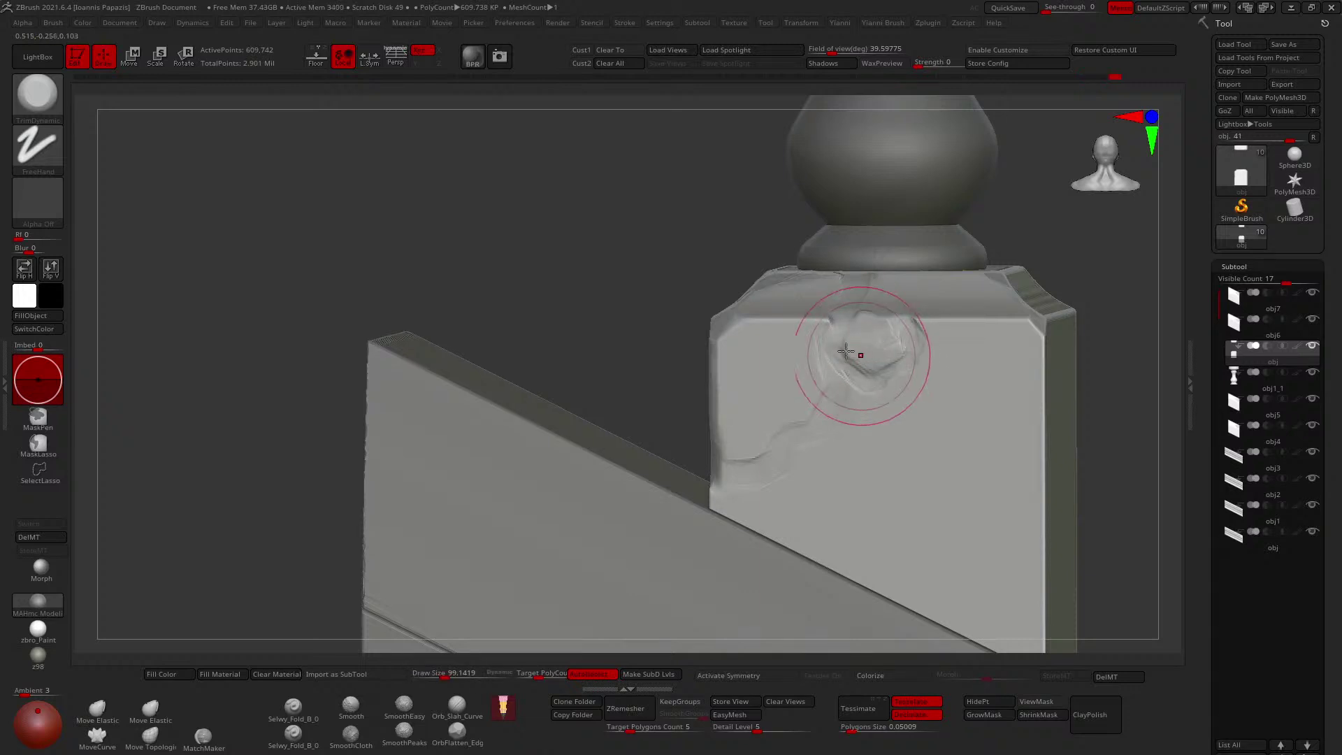
pyautogui.moveTo(859, 348); pyautogui.dragTo(804, 358, button='right')
pyautogui.press('shift')
pyautogui.keyDown('shift'); pyautogui.moveTo(859, 317); pyautogui.dragTo(865, 334); pyautogui.keyUp('shift')
pyautogui.moveTo(866, 334); pyautogui.dragTo(908, 324, button='right')
# Cut into the lower part of the base's chip with a reduced ClayTubes brush.
pyautogui.moveTo(987, 369)
pyautogui.keyDown('ctrl'); pyautogui.mouseDown(button='right')
pyautogui.moveTo(1004, 330)
pyautogui.moveTo(1008, 358)
pyautogui.moveTo(927, 355)
pyautogui.moveTo(944, 369)
pyautogui.mouseUp(button='right'); pyautogui.keyUp('ctrl')
pyautogui.press('2')
pyautogui.keyDown('ctrl'); pyautogui.moveTo(943, 369); pyautogui.dragTo(949, 401, button='right'); pyautogui.keyUp('ctrl')
pyautogui.press('[')
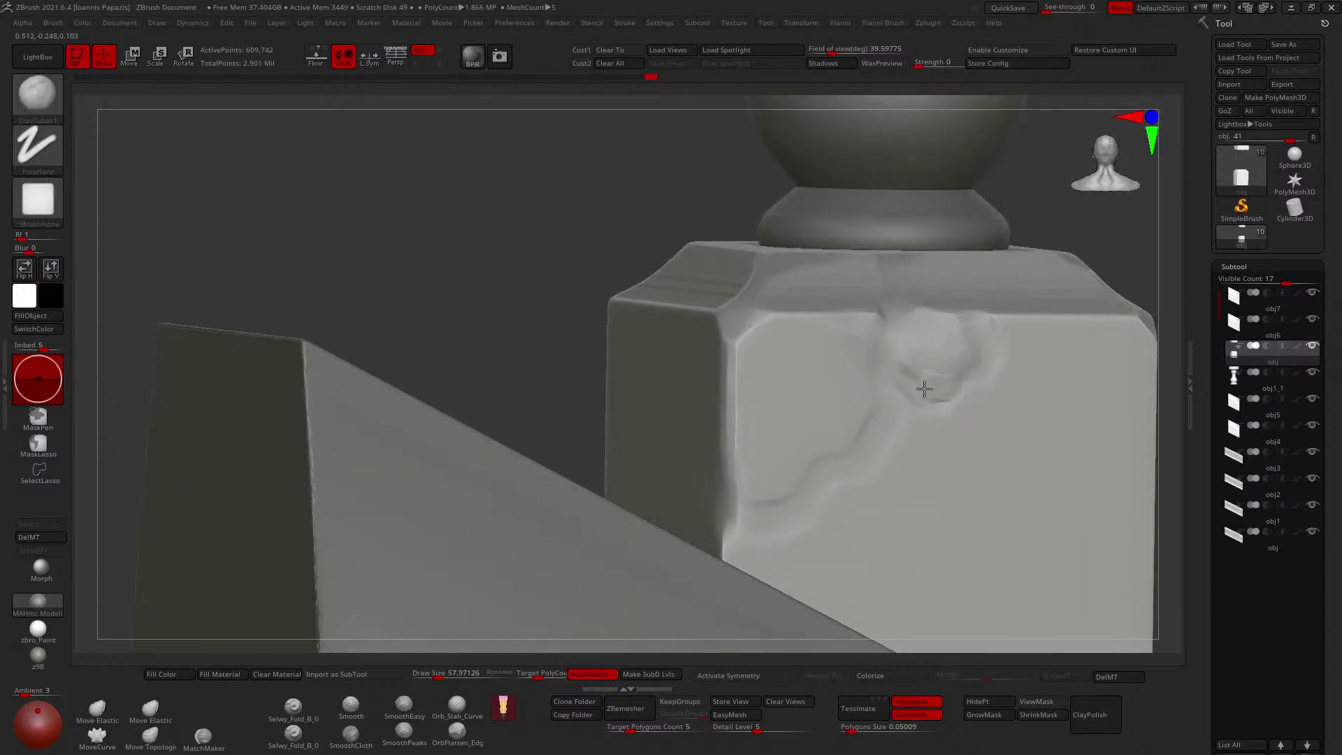
pyautogui.moveTo(924, 389)
pyautogui.mouseDown()
pyautogui.moveTo(958, 375)
pyautogui.moveTo(930, 399)
pyautogui.moveTo(906, 370)
pyautogui.mouseUp()
# Sharpen the rim and inner creases of the base's chip with DamStandard, smoothing its upper side.
pyautogui.press('3')
pyautogui.press('s')
pyautogui.press(']')
pyautogui.moveTo(923, 295); pyautogui.dragTo(923, 308, button='right')
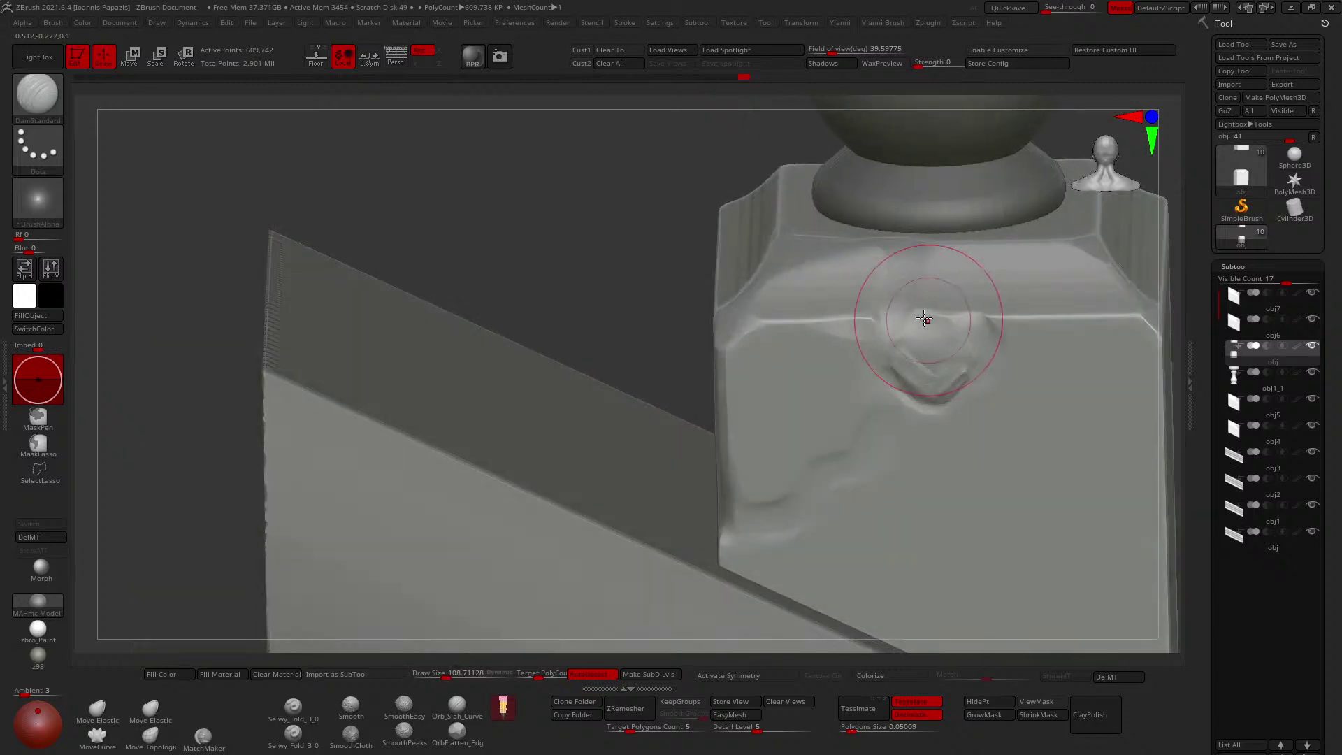
pyautogui.moveTo(986, 375); pyautogui.dragTo(982, 363, button='right')
pyautogui.press('[')
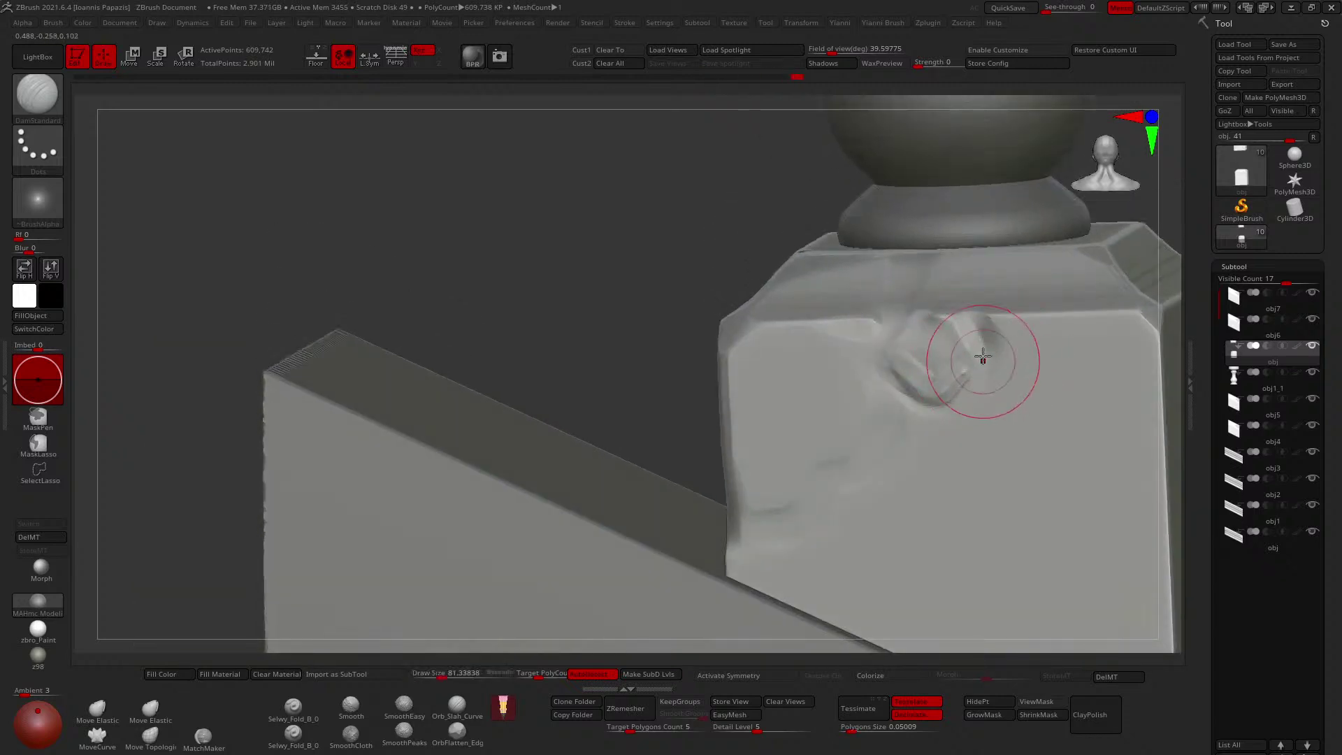
pyautogui.moveTo(989, 367); pyautogui.dragTo(945, 405)
pyautogui.moveTo(942, 412); pyautogui.dragTo(975, 388, button='right')
pyautogui.moveTo(975, 390); pyautogui.dragTo(999, 360)
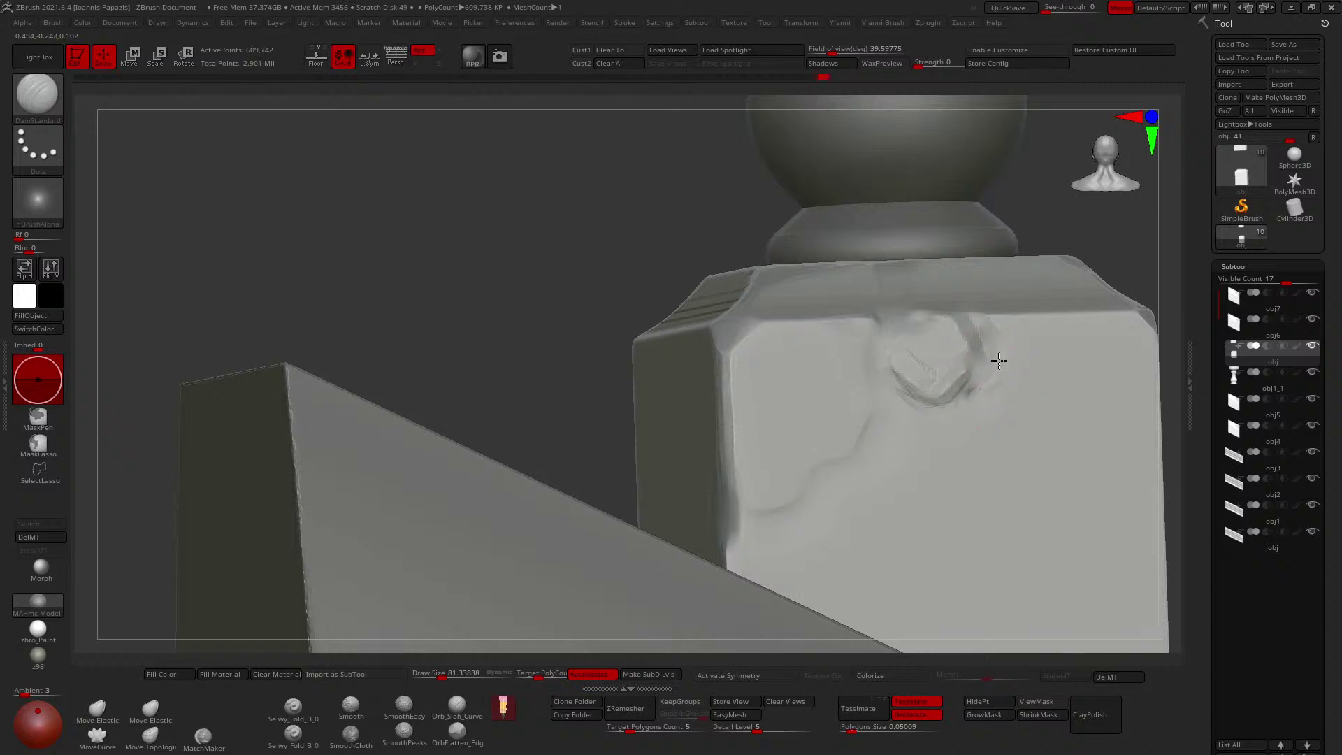
pyautogui.moveTo(987, 319); pyautogui.dragTo(983, 334, button='right')
pyautogui.moveTo(983, 334)
pyautogui.keyDown('shift'); pyautogui.mouseDown()
pyautogui.moveTo(995, 320)
pyautogui.moveTo(984, 323)
pyautogui.mouseUp(); pyautogui.keyUp('shift')
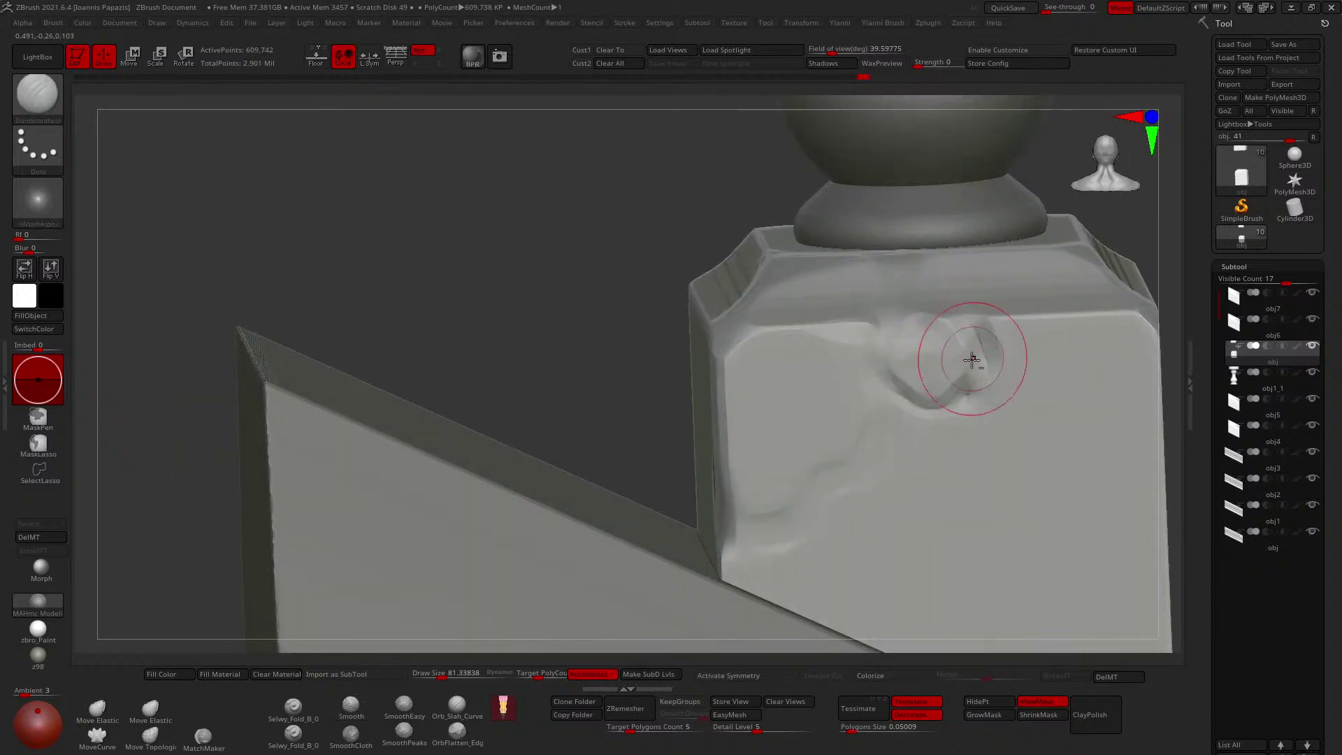
pyautogui.moveTo(971, 356)
pyautogui.keyDown('ctrl'); pyautogui.mouseDown(button='right')
pyautogui.moveTo(827, 267)
pyautogui.moveTo(988, 348)
pyautogui.moveTo(913, 342)
pyautogui.moveTo(963, 318)
pyautogui.moveTo(973, 422)
pyautogui.mouseUp(button='right'); pyautogui.keyUp('ctrl')
# Make the handrail segment above the baluster the active subtool and isolate it.
pyautogui.press('b')
pyautogui.press('t')
pyautogui.press('d')
pyautogui.keyDown('alt'); pyautogui.click(945, 324); pyautogui.keyUp('alt')
pyautogui.keyDown('alt'); pyautogui.moveTo(947, 324); pyautogui.dragTo(939, 423, button='right'); pyautogui.keyUp('alt')
pyautogui.keyDown('alt'); pyautogui.click(940, 257); pyautogui.keyUp('alt')
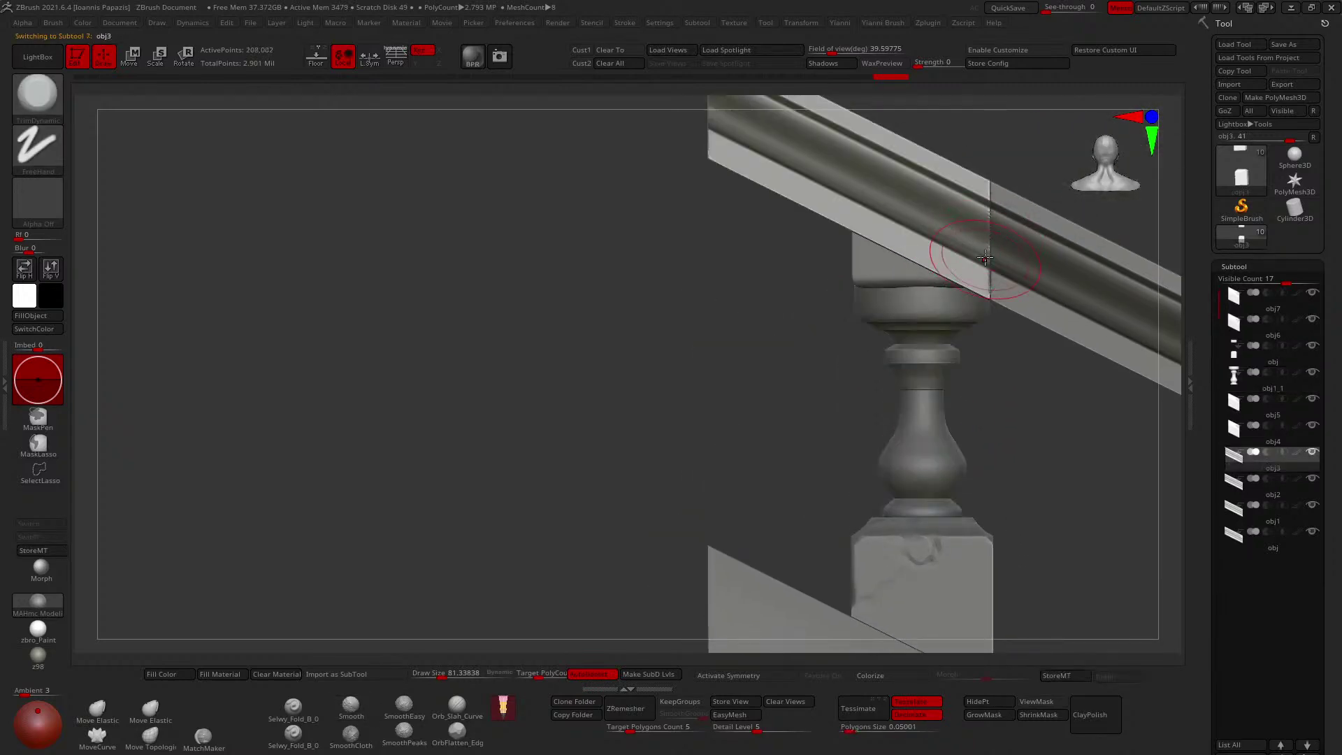
pyautogui.hotkey('alt', 's')
# Trim the front profile edge and its corners at the handrail segment's lower end with TrimDynamic.
pyautogui.moveTo(987, 264)
pyautogui.keyDown('alt'); pyautogui.mouseDown(button='right')
pyautogui.moveTo(972, 250)
pyautogui.moveTo(968, 287)
pyautogui.moveTo(984, 306)
pyautogui.moveTo(979, 272)
pyautogui.moveTo(998, 292)
pyautogui.mouseUp(button='right'); pyautogui.keyUp('alt')
pyautogui.press('b')
pyautogui.press('t')
pyautogui.press('d')
pyautogui.hotkey('shift', 'f')
pyautogui.hotkey('shift', 'f')
pyautogui.moveTo(973, 270); pyautogui.dragTo(971, 274)
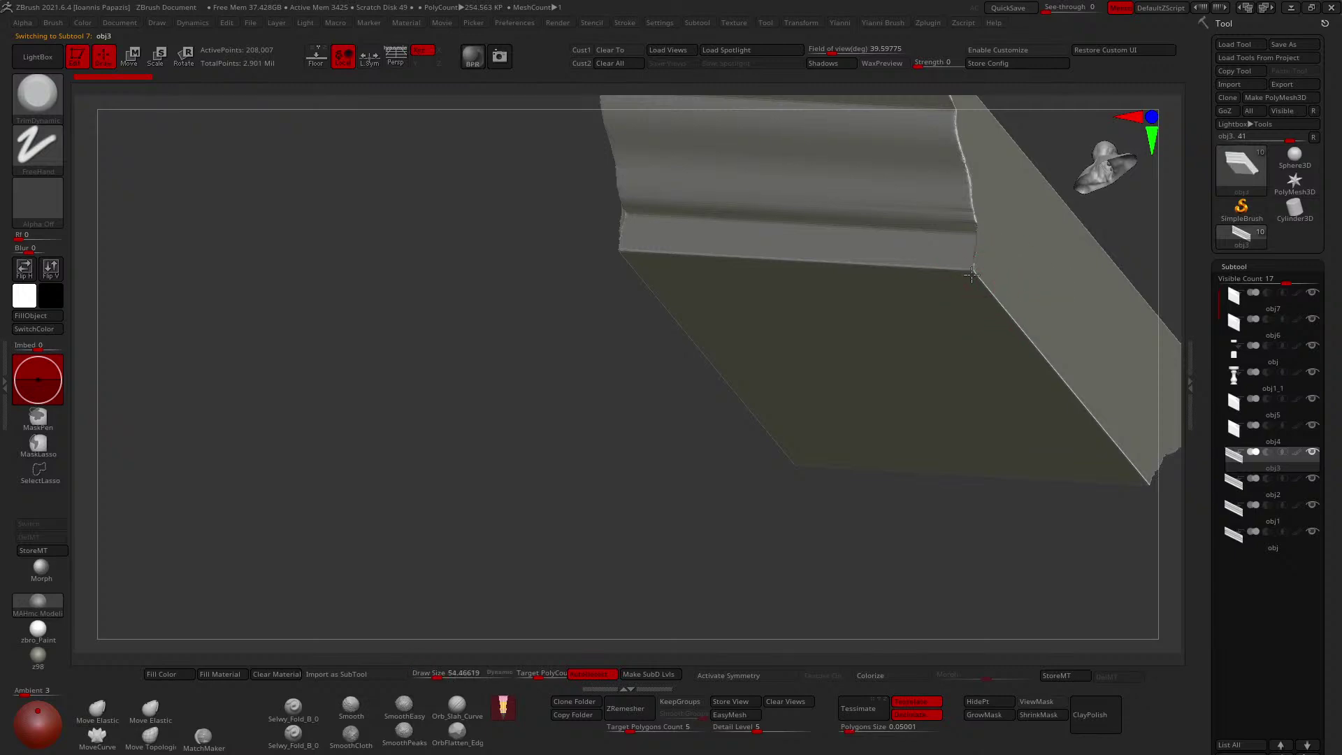
pyautogui.moveTo(978, 266)
pyautogui.mouseDown(button='right')
pyautogui.moveTo(989, 329)
pyautogui.moveTo(1000, 322)
pyautogui.moveTo(984, 297)
pyautogui.mouseUp(button='right')
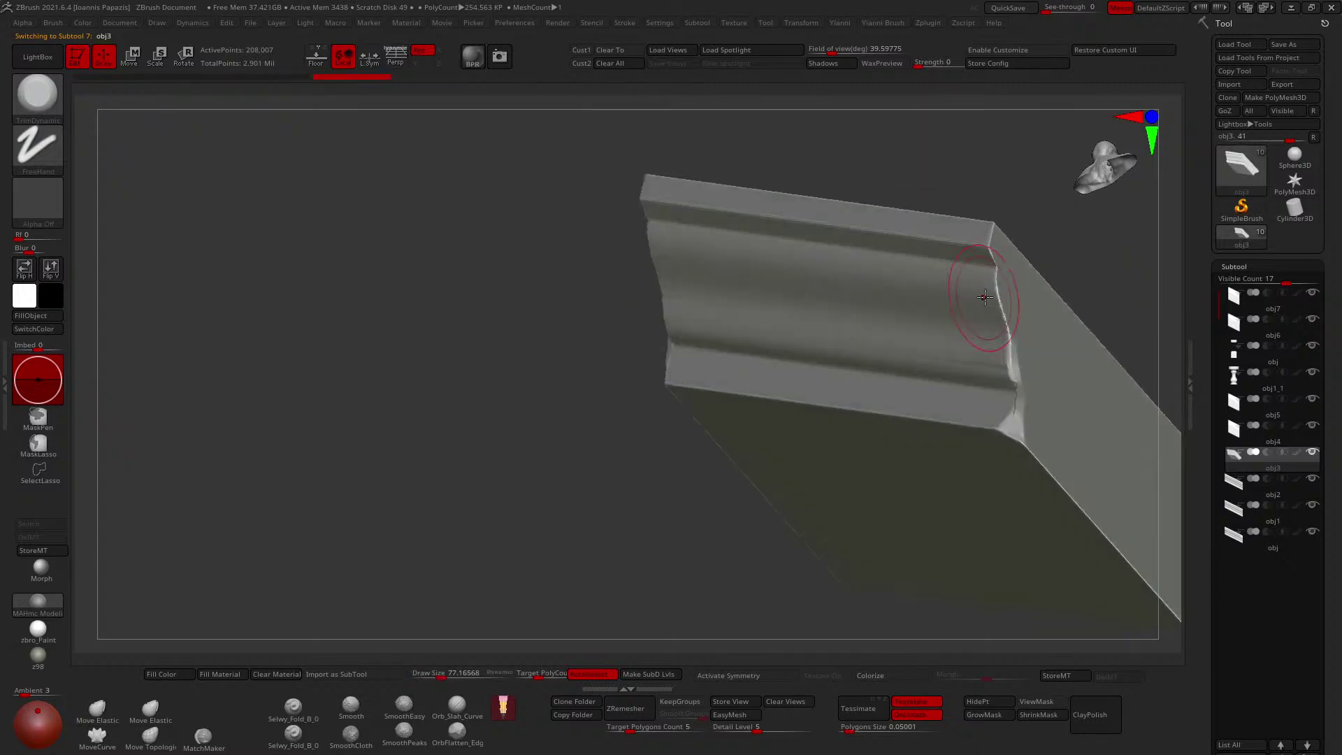
pyautogui.moveTo(989, 241); pyautogui.dragTo(994, 226)
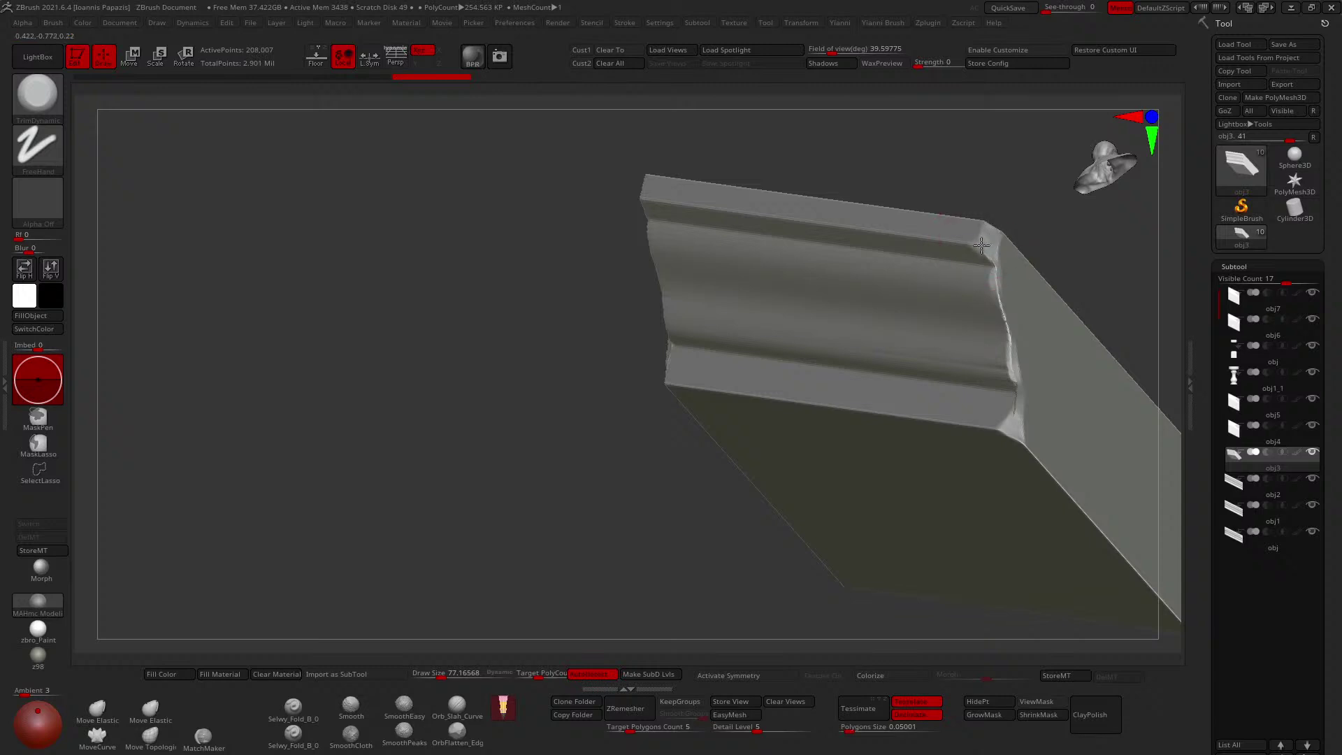
# Carve chips into the handrail segment's upper front edge with ClayBuildup and smooth them.
pyautogui.moveTo(981, 244)
pyautogui.mouseDown(button='right')
pyautogui.moveTo(967, 264)
pyautogui.moveTo(867, 240)
pyautogui.moveTo(875, 273)
pyautogui.moveTo(977, 291)
pyautogui.moveTo(995, 317)
pyautogui.moveTo(880, 292)
pyautogui.moveTo(1007, 373)
pyautogui.moveTo(996, 348)
pyautogui.mouseUp(button='right')
pyautogui.press('b')
pyautogui.press('c')
pyautogui.press('b')
pyautogui.moveTo(987, 338); pyautogui.dragTo(973, 332)
pyautogui.moveTo(833, 269)
pyautogui.keyDown('alt'); pyautogui.mouseDown(button='right')
pyautogui.moveTo(953, 362)
pyautogui.moveTo(973, 359)
pyautogui.mouseUp(button='right'); pyautogui.keyUp('alt')
pyautogui.moveTo(942, 354); pyautogui.dragTo(931, 353)
pyautogui.moveTo(937, 358); pyautogui.dragTo(959, 347, button='right')
pyautogui.keyDown('shift'); pyautogui.moveTo(930, 362); pyautogui.dragTo(924, 351); pyautogui.keyUp('shift')
# Trim the front profile edge and corners at the handrail segment's upper end with TrimDynamic.
pyautogui.press('b')
pyautogui.press('t')
pyautogui.press('d')
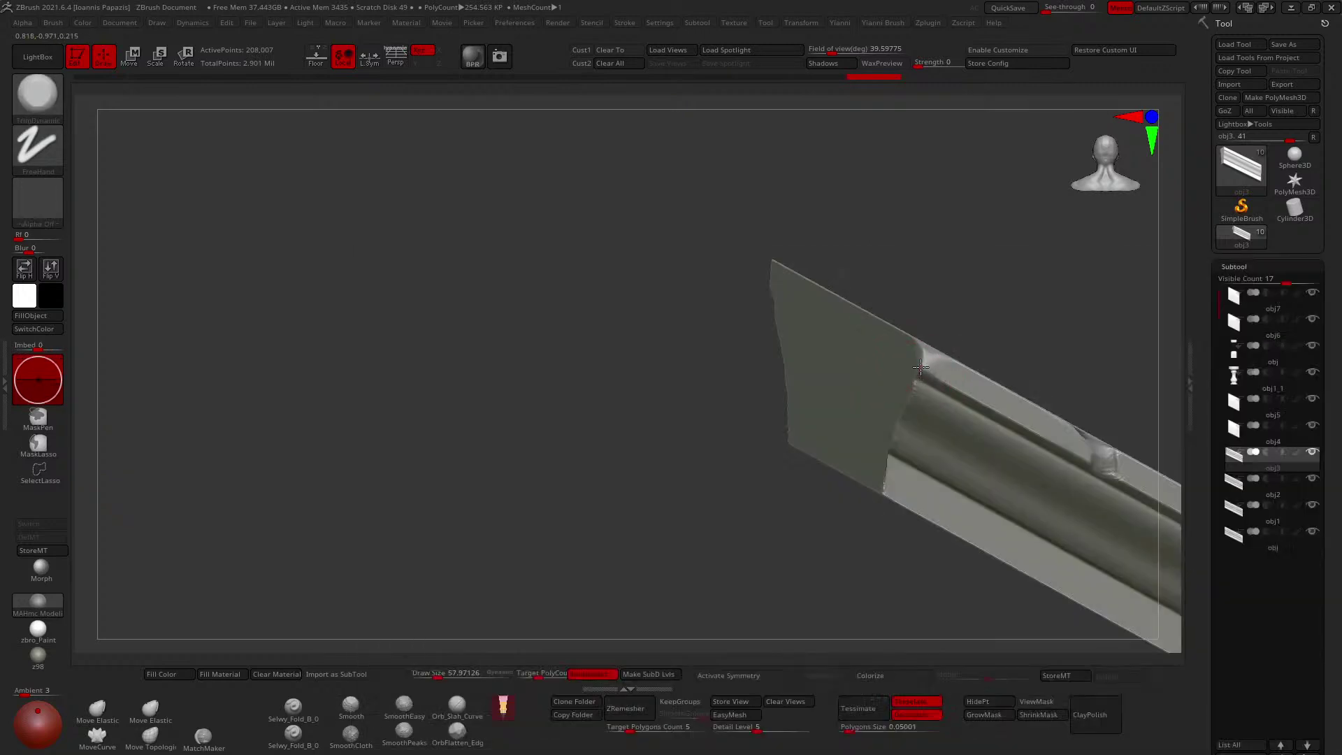
pyautogui.moveTo(926, 359)
pyautogui.mouseDown(button='right')
pyautogui.moveTo(943, 329)
pyautogui.moveTo(912, 417)
pyautogui.mouseUp(button='right')
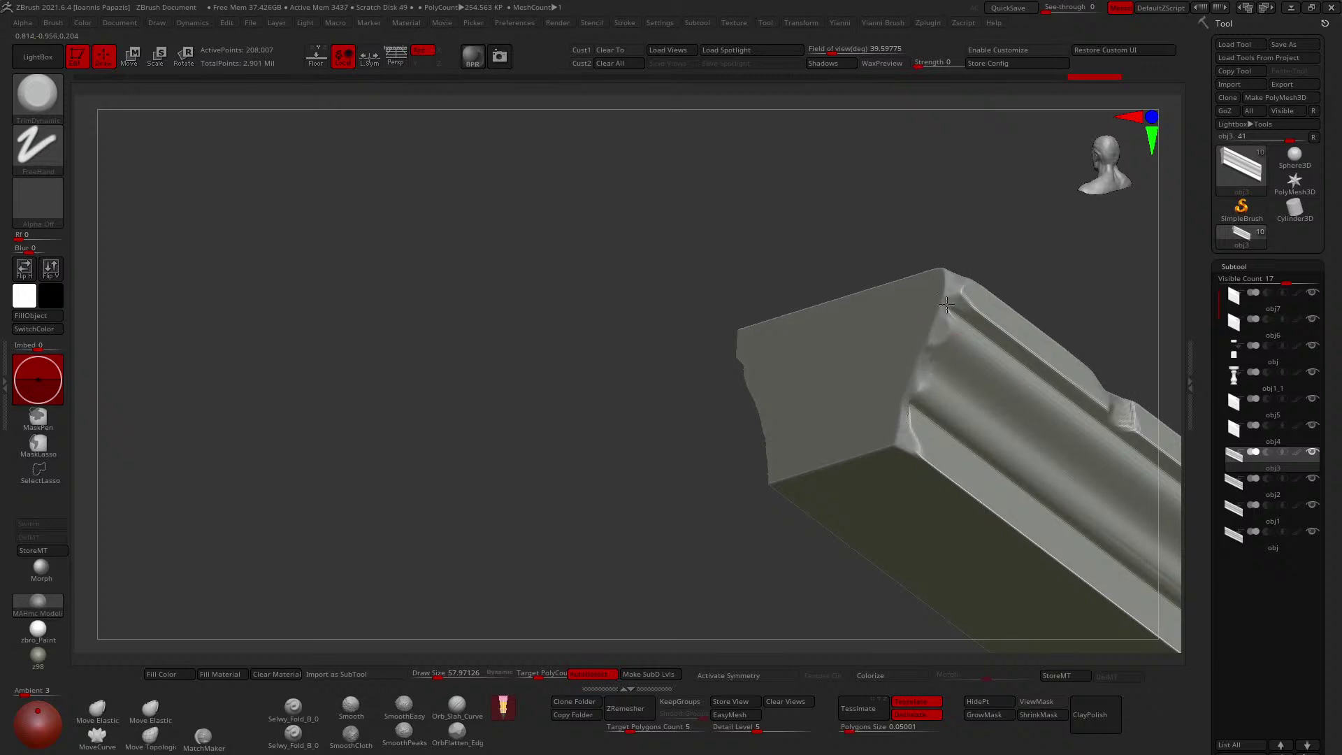
pyautogui.moveTo(963, 285); pyautogui.dragTo(960, 295)
# Isolate the next handrail segment down the slope and trim the front profile edge at its upper end with TrimDynamic.
pyautogui.moveTo(964, 283)
pyautogui.keyDown('ctrl'); pyautogui.mouseDown(button='right')
pyautogui.moveTo(971, 300)
pyautogui.moveTo(1025, 254)
pyautogui.mouseUp(button='right'); pyautogui.keyUp('ctrl')
pyautogui.keyDown('alt'); pyautogui.moveTo(1080, 363); pyautogui.dragTo(825, 242, button='right'); pyautogui.keyUp('alt')
pyautogui.keyDown('alt'); pyautogui.click(987, 344); pyautogui.keyUp('alt')
pyautogui.moveTo(986, 345)
pyautogui.keyDown('ctrl'); pyautogui.mouseDown(button='right')
pyautogui.moveTo(1004, 381)
pyautogui.moveTo(983, 381)
pyautogui.moveTo(983, 400)
pyautogui.moveTo(916, 345)
pyautogui.mouseUp(button='right'); pyautogui.keyUp('ctrl')
pyautogui.moveTo(922, 350); pyautogui.dragTo(933, 292)
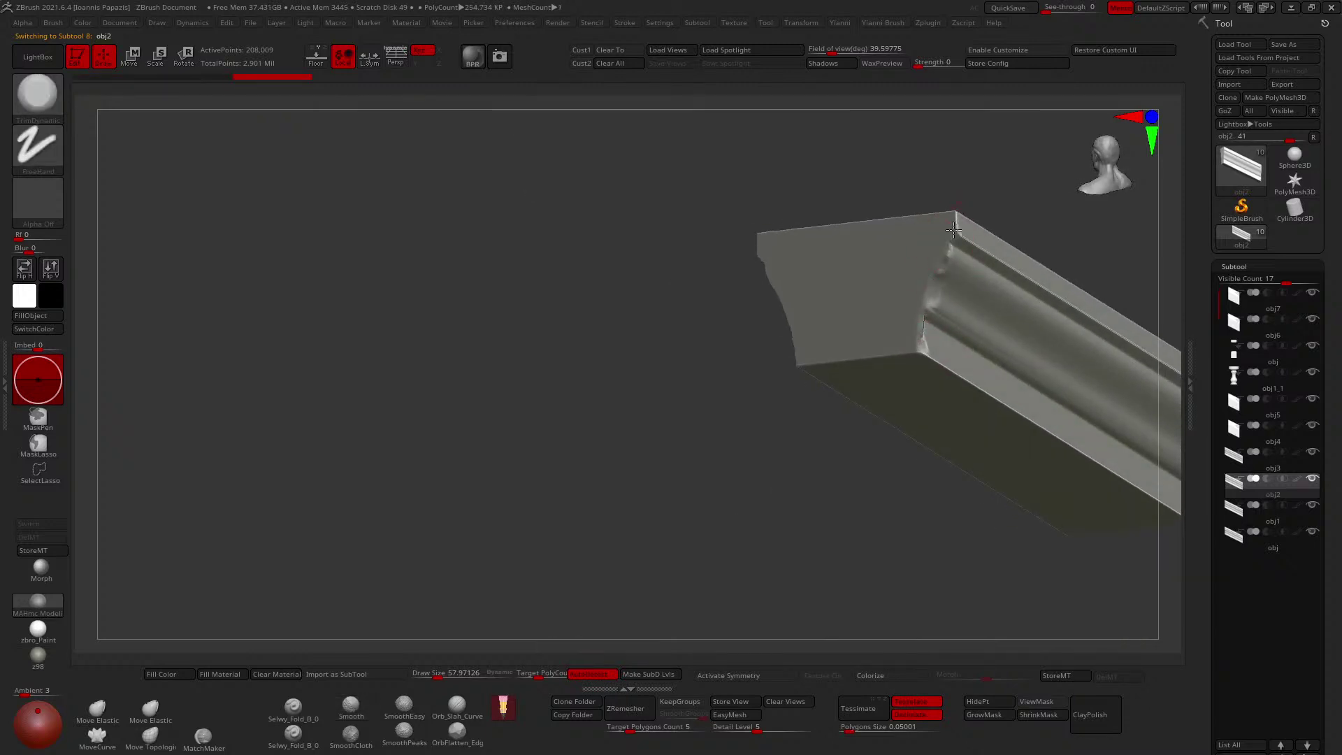
# Wear down the isolated segment's upper front edge with TrimDynamic, smooth it, and bring the other subtools back into view.
pyautogui.moveTo(960, 222); pyautogui.dragTo(1014, 306, button='right')
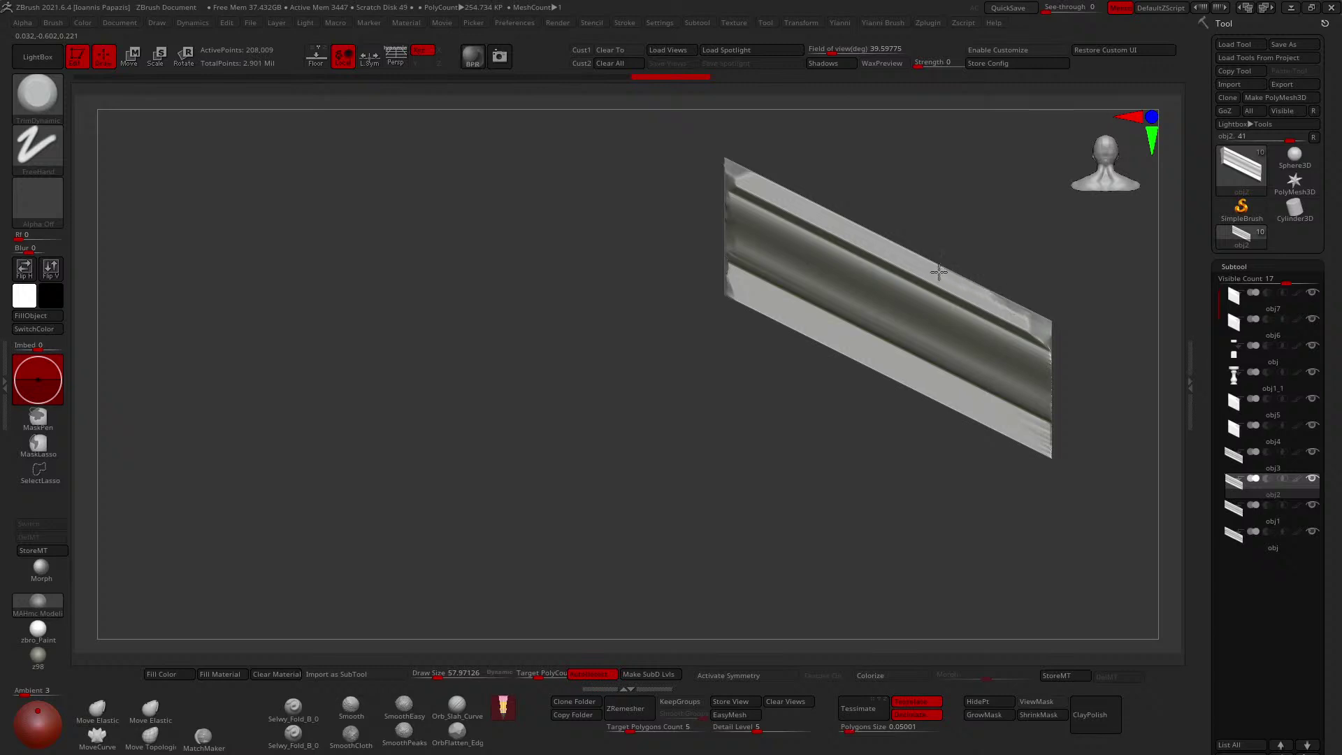
pyautogui.moveTo(939, 271)
pyautogui.mouseDown(button='right')
pyautogui.moveTo(913, 281)
pyautogui.moveTo(884, 258)
pyautogui.moveTo(948, 312)
pyautogui.mouseUp(button='right')
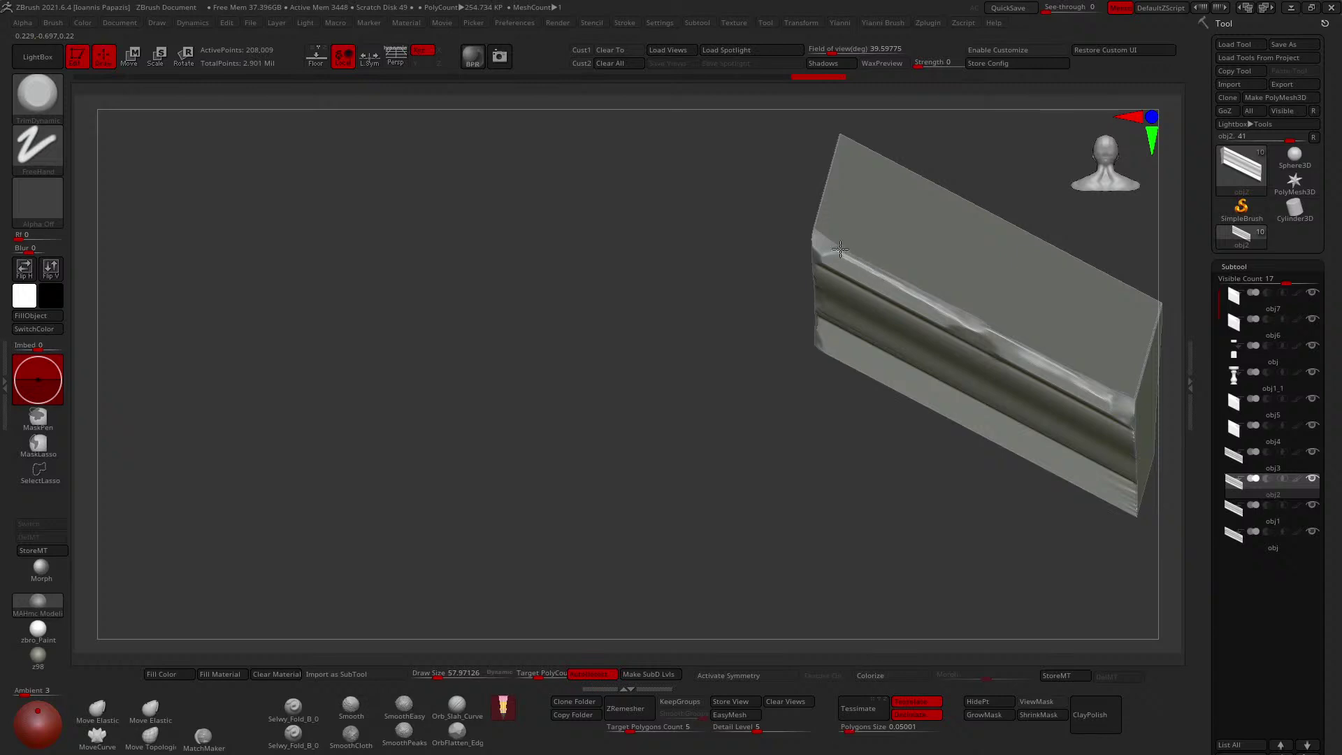
pyautogui.keyDown('shift'); pyautogui.moveTo(959, 311); pyautogui.dragTo(978, 326, button='right'); pyautogui.keyUp('shift')
pyautogui.moveTo(977, 326)
pyautogui.keyDown('ctrl'); pyautogui.mouseDown(button='right')
pyautogui.moveTo(969, 317)
pyautogui.moveTo(979, 360)
pyautogui.mouseUp(button='right'); pyautogui.keyUp('ctrl')
pyautogui.hotkey('alt', 's')
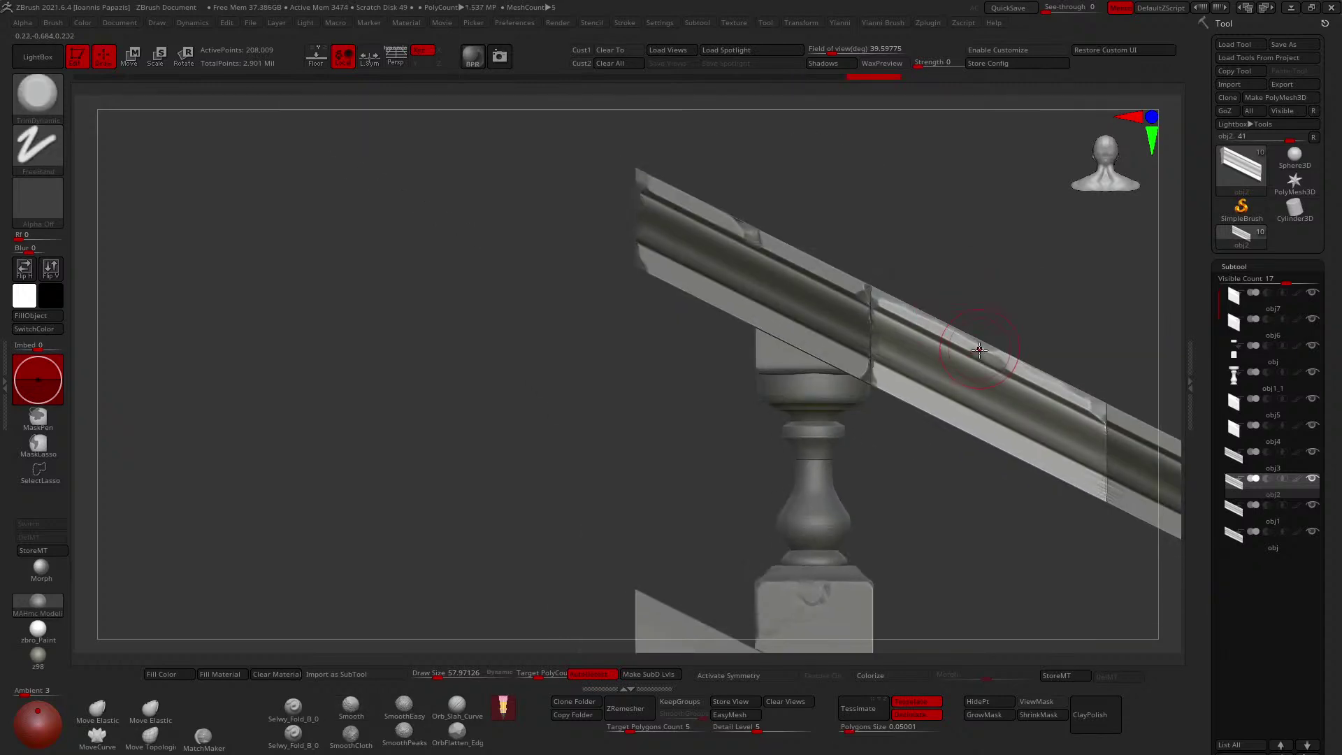
# Carve a chip into the middle of the segment's upper front edge with ClayBuildup and smooth it.
pyautogui.press('b')
pyautogui.press('c')
pyautogui.press('b')
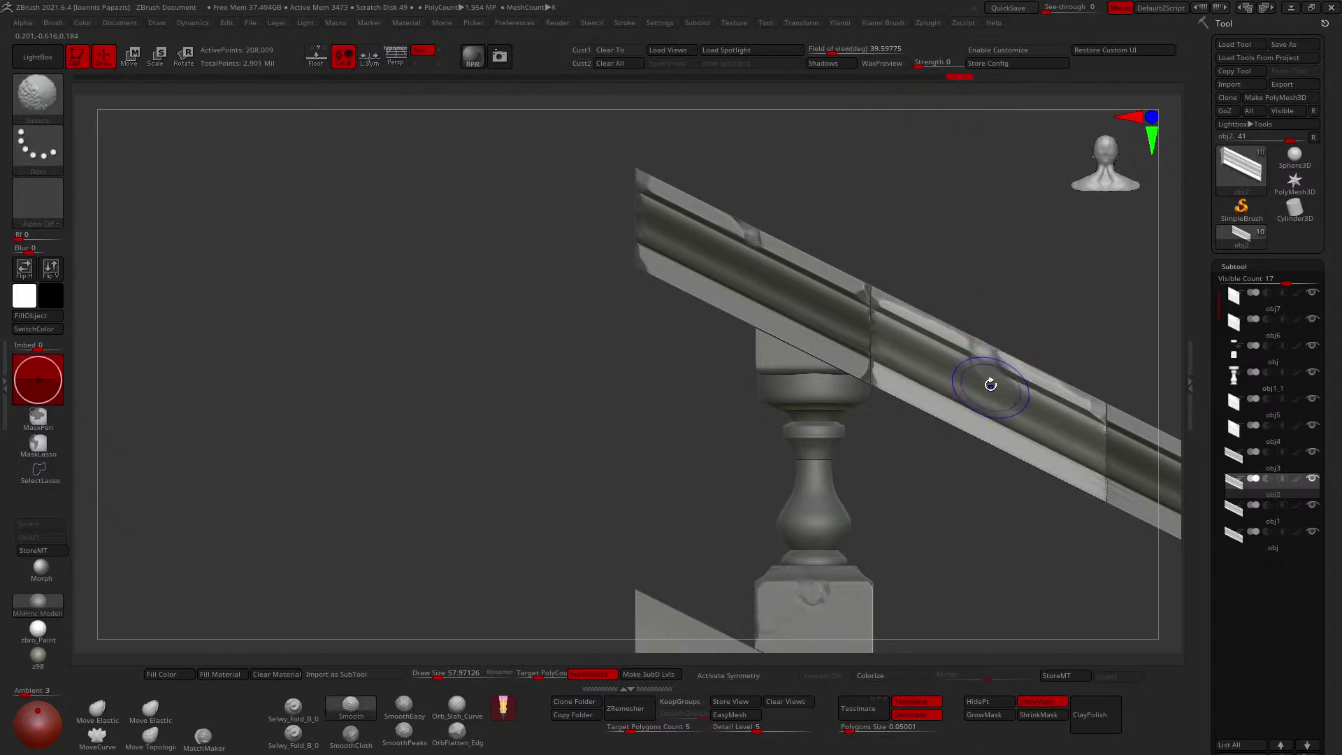
# Make the following handrail segment further down the slope the active subtool and isolate it.
pyautogui.moveTo(998, 312)
pyautogui.mouseDown(button='right')
pyautogui.moveTo(989, 300)
pyautogui.moveTo(992, 341)
pyautogui.moveTo(977, 270)
pyautogui.moveTo(1018, 272)
pyautogui.moveTo(999, 360)
pyautogui.moveTo(974, 336)
pyautogui.moveTo(1021, 390)
pyautogui.moveTo(967, 299)
pyautogui.moveTo(974, 284)
pyautogui.moveTo(989, 364)
pyautogui.moveTo(947, 323)
pyautogui.moveTo(940, 342)
pyautogui.moveTo(930, 329)
pyautogui.moveTo(942, 387)
pyautogui.moveTo(963, 358)
pyautogui.moveTo(902, 293)
pyautogui.moveTo(965, 264)
pyautogui.moveTo(976, 315)
pyautogui.mouseUp(button='right')
pyautogui.keyDown('alt'); pyautogui.click(989, 365); pyautogui.keyUp('alt')
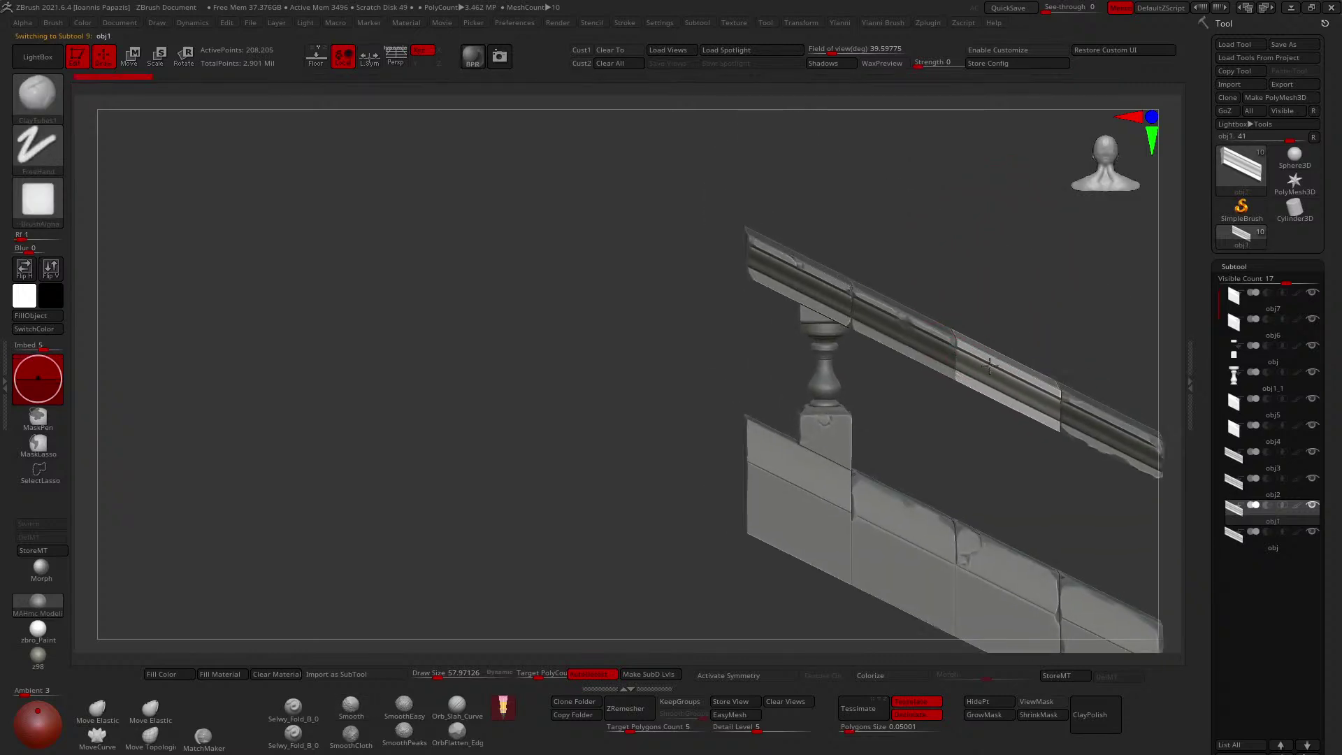
pyautogui.hotkey('shift', 's')
pyautogui.moveTo(989, 364)
pyautogui.keyDown('ctrl'); pyautogui.mouseDown(button='right')
pyautogui.moveTo(981, 398)
pyautogui.moveTo(992, 347)
pyautogui.moveTo(939, 341)
pyautogui.moveTo(946, 325)
pyautogui.moveTo(969, 329)
pyautogui.mouseUp(button='right'); pyautogui.keyUp('ctrl')
# Carve irregular chips into the front profile edge and top corner at the isolated segment's upper end with ClayBuildup.
pyautogui.moveTo(969, 375); pyautogui.dragTo(967, 321, button='right')
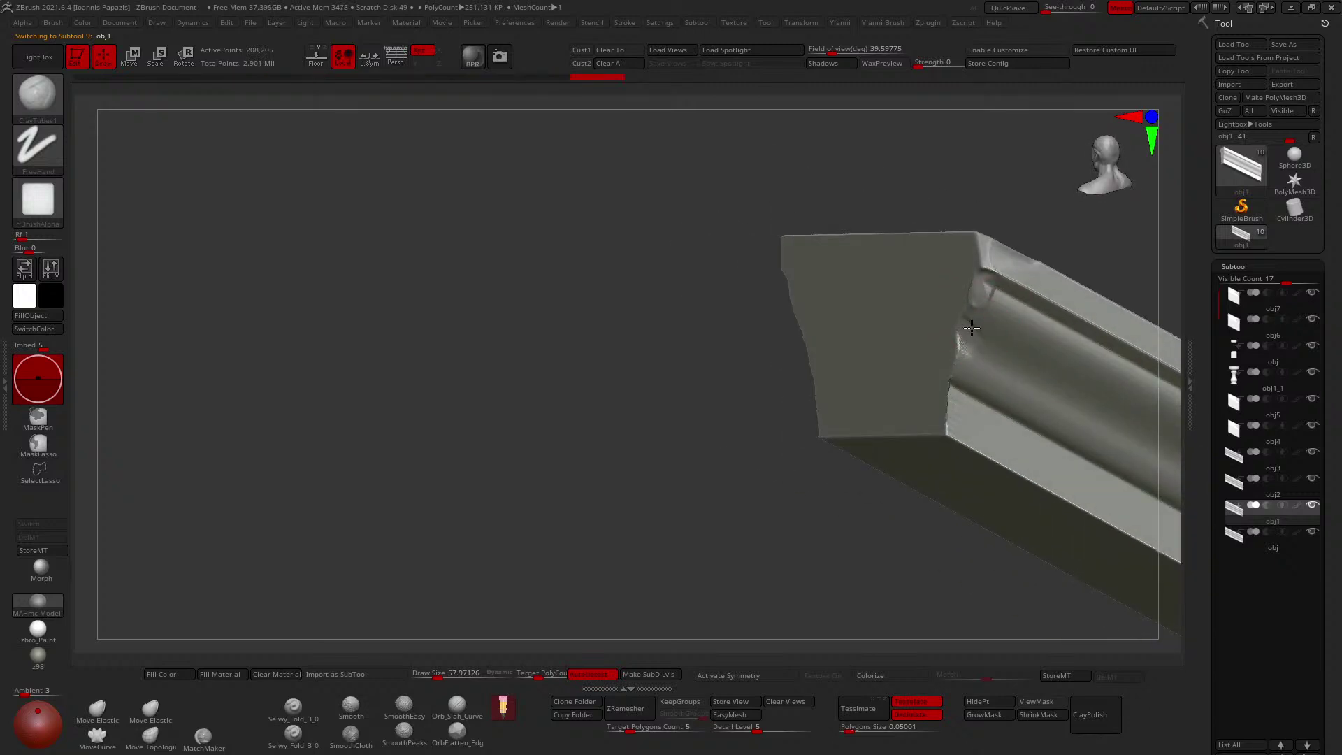
pyautogui.moveTo(965, 373); pyautogui.dragTo(966, 349, button='right')
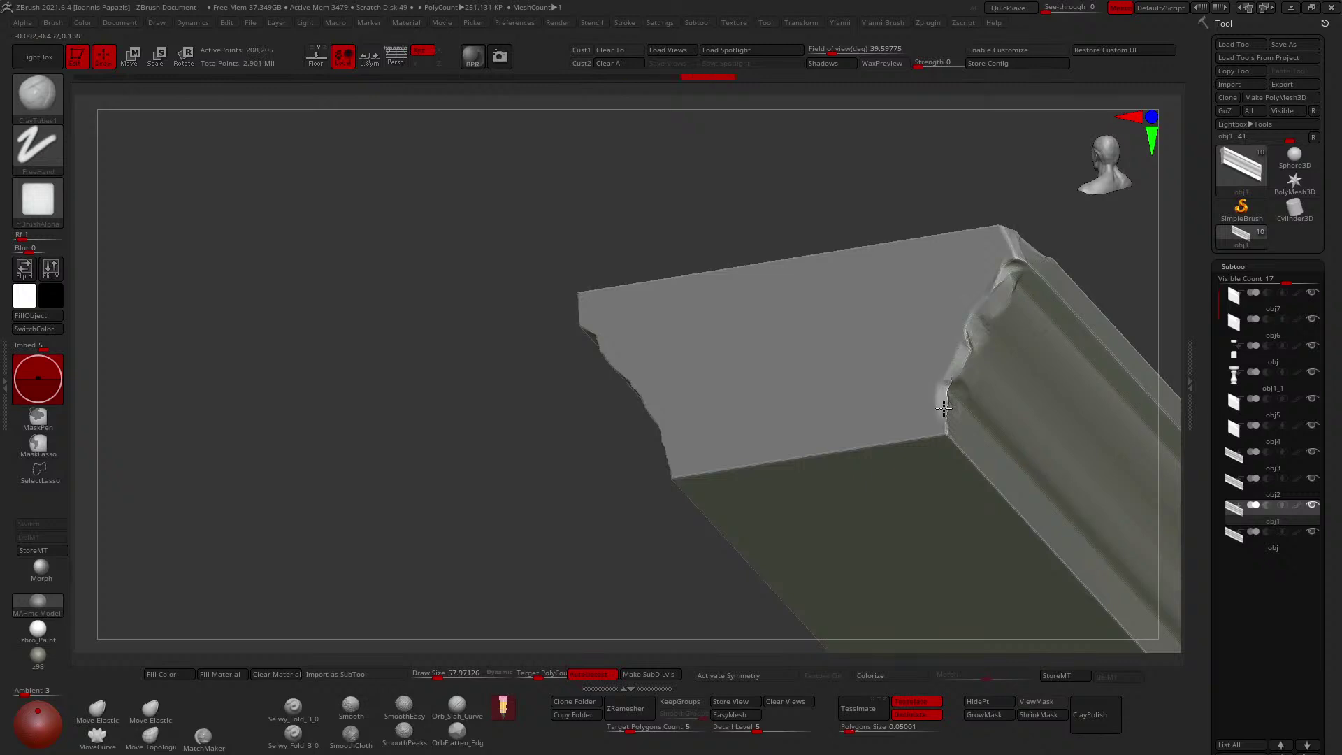
pyautogui.moveTo(943, 408); pyautogui.dragTo(917, 306, button='right')
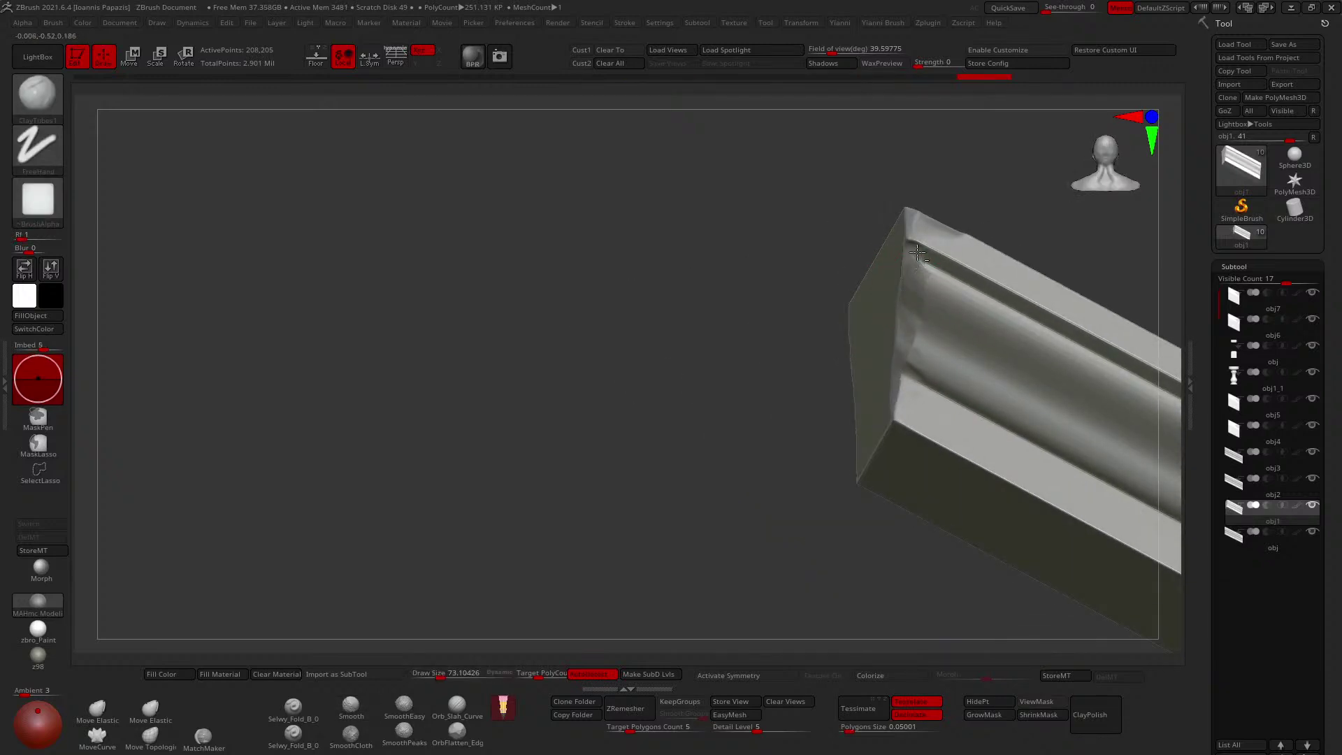
pyautogui.keyDown('alt'); pyautogui.moveTo(917, 252); pyautogui.dragTo(914, 231); pyautogui.keyUp('alt')
pyautogui.moveTo(974, 286); pyautogui.dragTo(940, 276, button='right')
pyautogui.moveTo(920, 267); pyautogui.dragTo(923, 260)
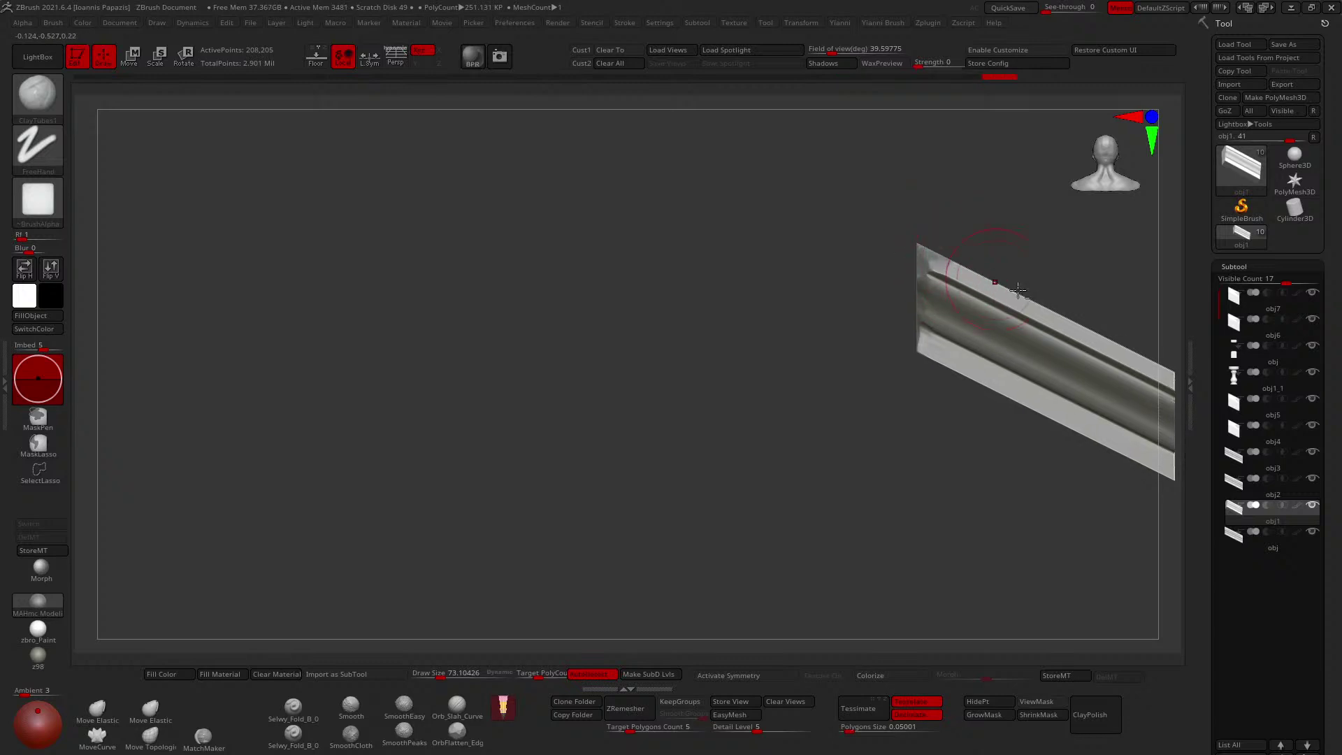
# Switch to the OrbFlatten_Edge brush with a draw size of about 129 and show the other subtools again.
pyautogui.moveTo(1017, 290); pyautogui.dragTo(938, 410, button='right')
pyautogui.click(458, 732)
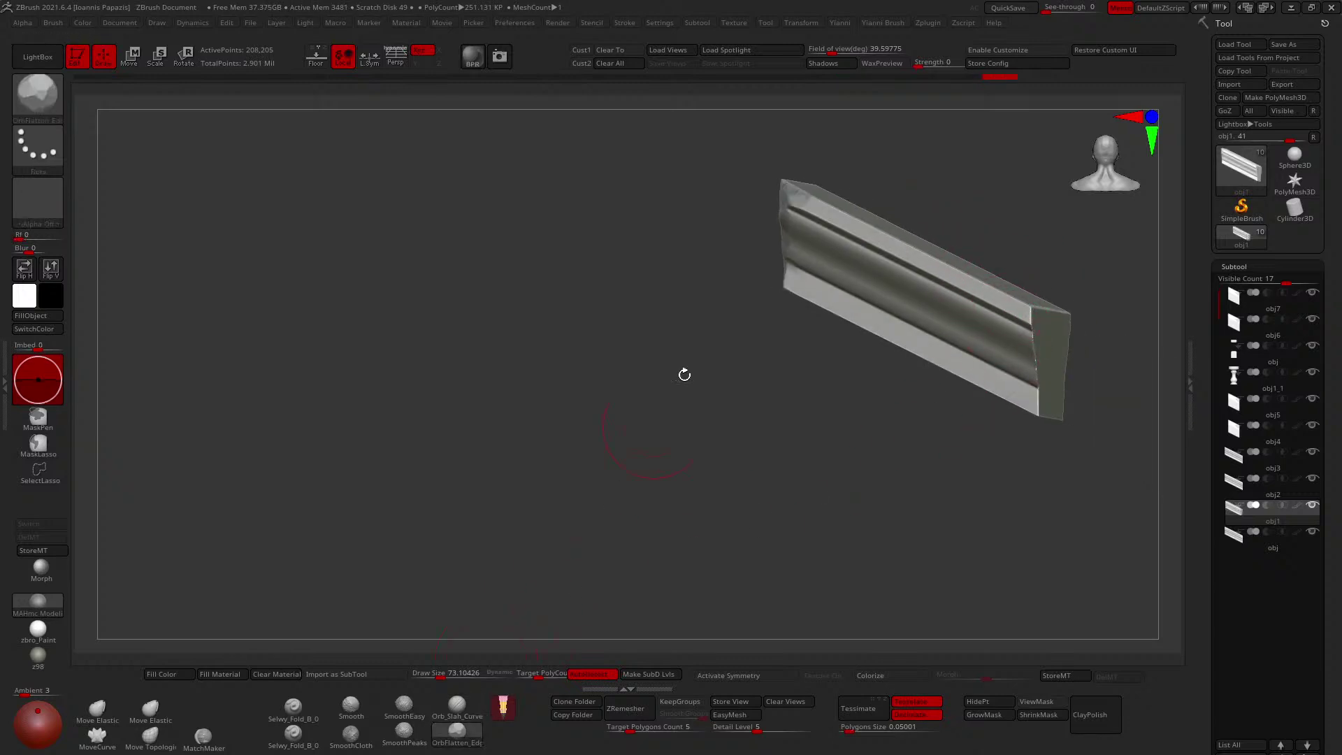
pyautogui.moveTo(682, 375)
pyautogui.mouseDown(button='right')
pyautogui.moveTo(805, 203)
pyautogui.moveTo(847, 197)
pyautogui.moveTo(827, 210)
pyautogui.mouseUp(button='right')
pyautogui.hotkey('shift', 's')
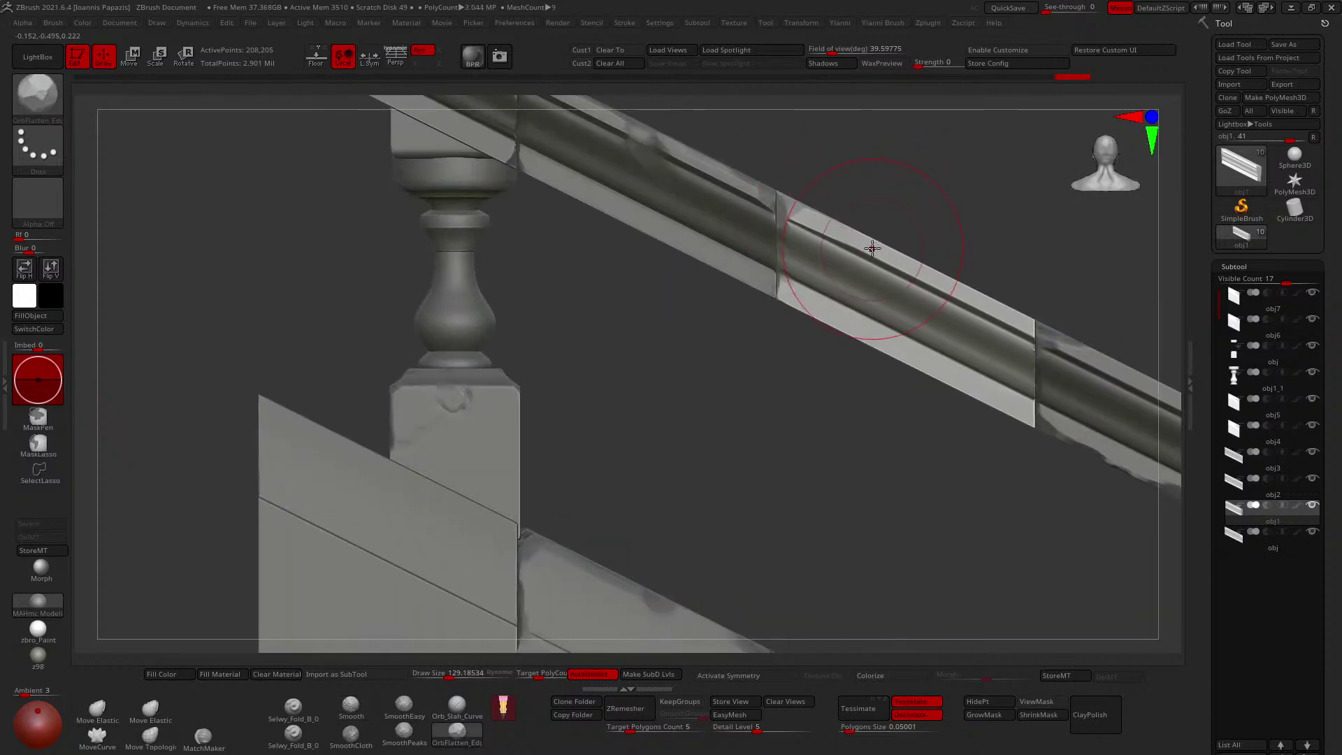
# Wear down the lower corner at the downhill end of rail section obj1 with ClayBuildup and smooth the damaged edge.
pyautogui.press('b')
pyautogui.press('c')
pyautogui.press('b')
pyautogui.moveTo(941, 260); pyautogui.dragTo(985, 308)
pyautogui.moveTo(993, 373)
pyautogui.mouseDown(button='right')
pyautogui.moveTo(1024, 377)
pyautogui.moveTo(1018, 390)
pyautogui.mouseUp(button='right')
pyautogui.press('shift')
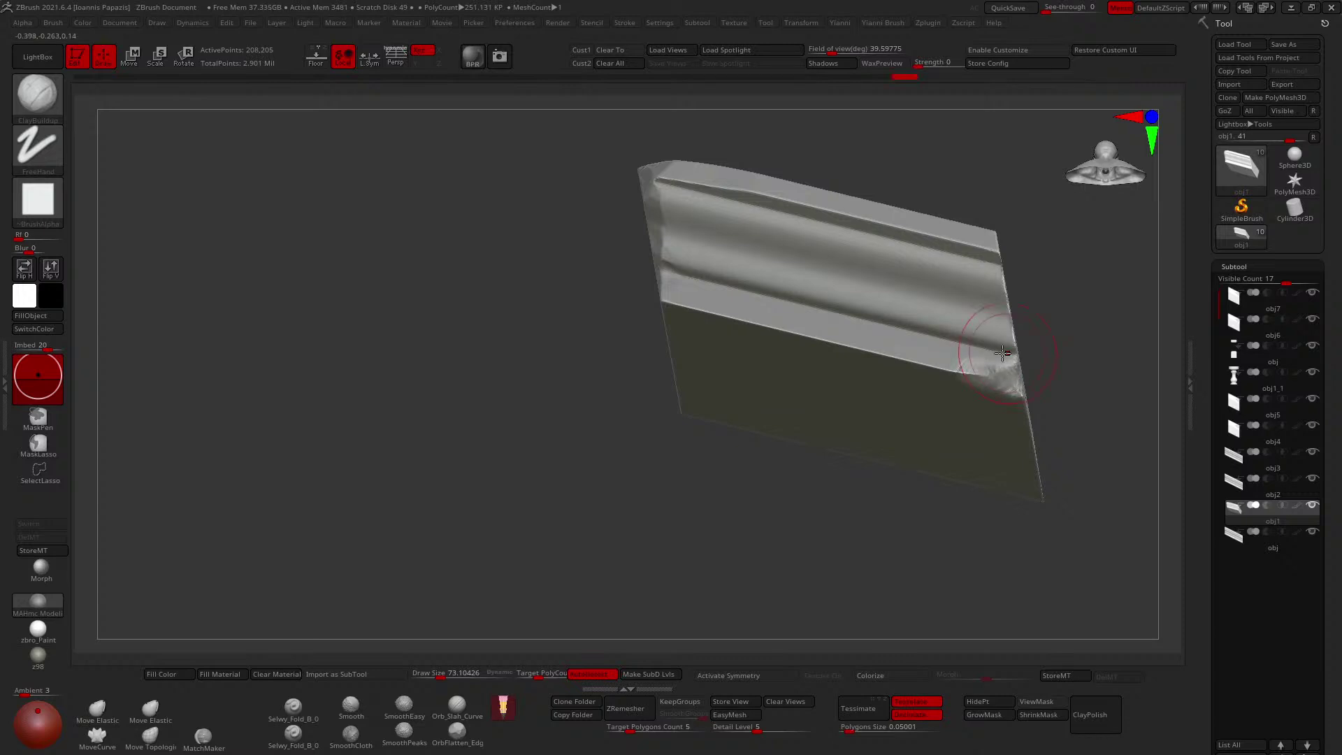
pyautogui.moveTo(988, 359); pyautogui.dragTo(1014, 346, button='right')
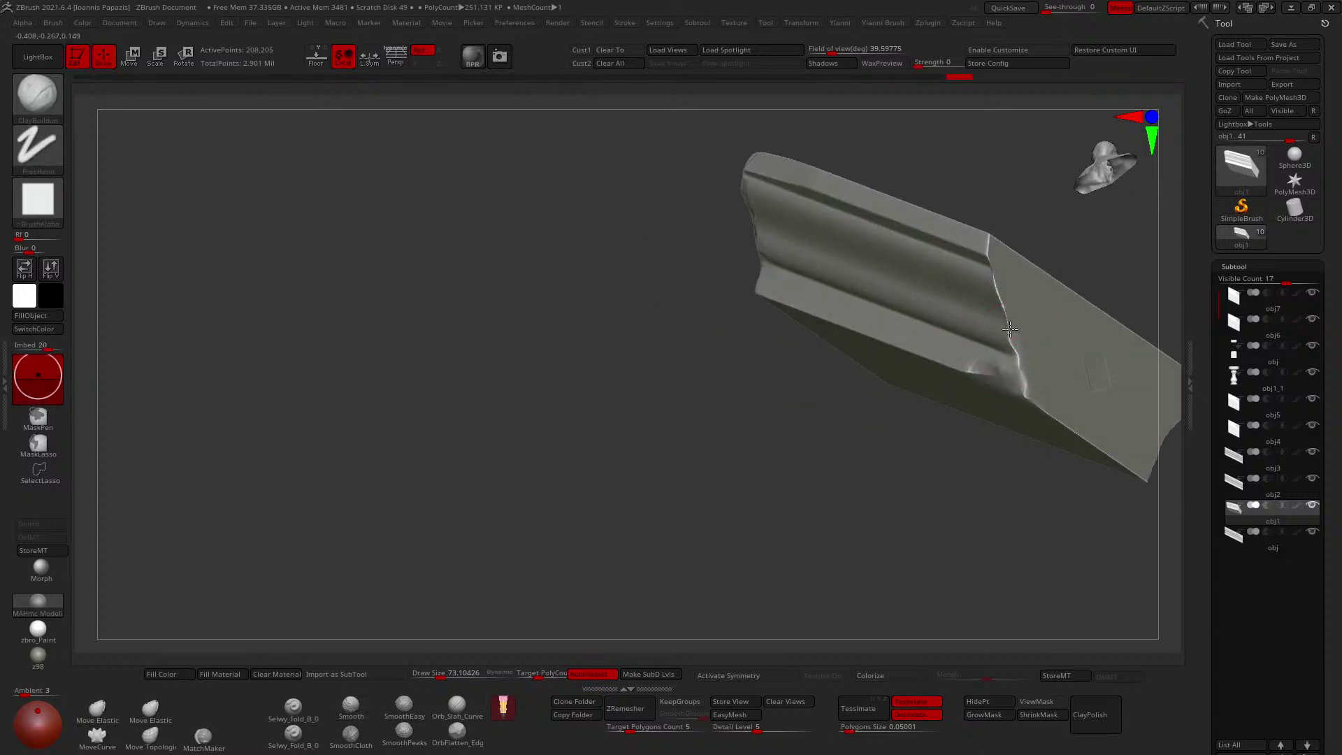
pyautogui.keyDown('shift'); pyautogui.moveTo(1019, 355); pyautogui.dragTo(1010, 327); pyautogui.keyUp('shift')
# Chip the upper corner at the same end of rail section obj1 with ClayBuildup, smooth it, and show all pieces again.
pyautogui.moveTo(985, 256); pyautogui.dragTo(973, 257, button='right')
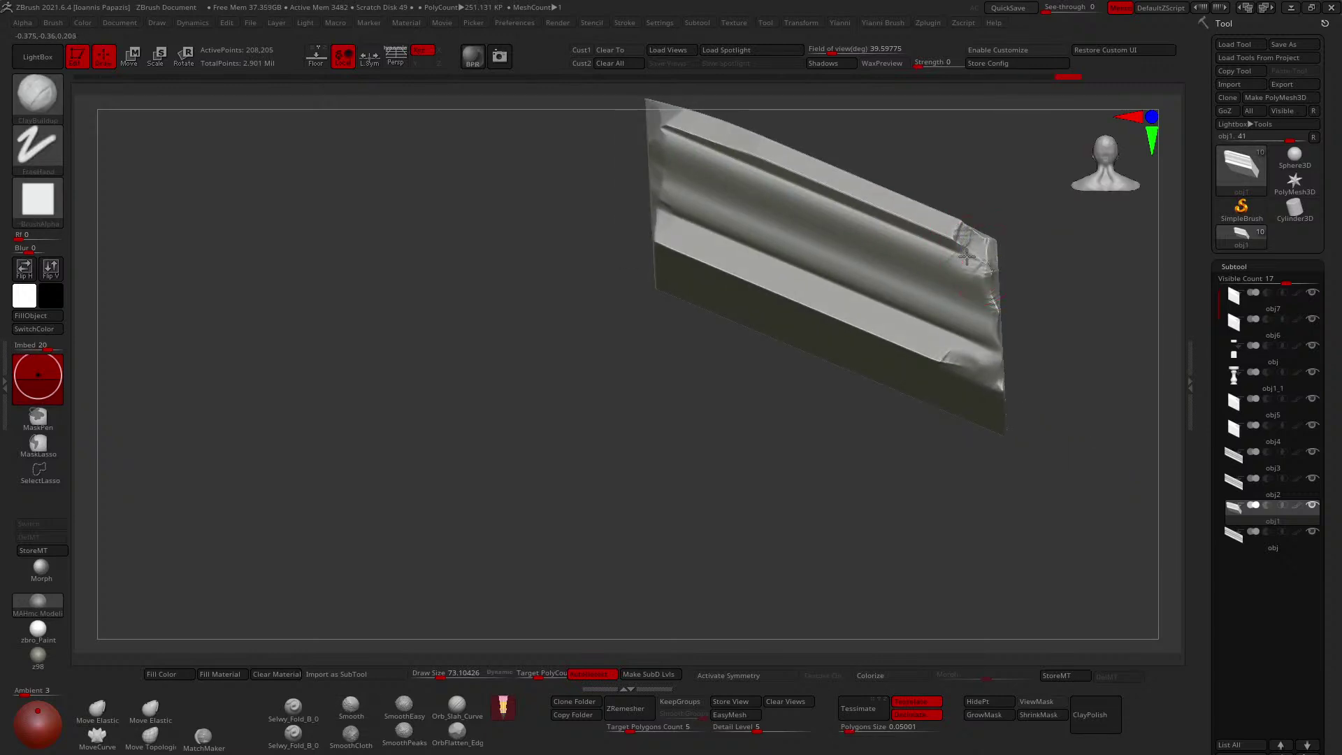
pyautogui.moveTo(963, 257); pyautogui.dragTo(946, 282)
pyautogui.moveTo(940, 290); pyautogui.dragTo(964, 275, button='right')
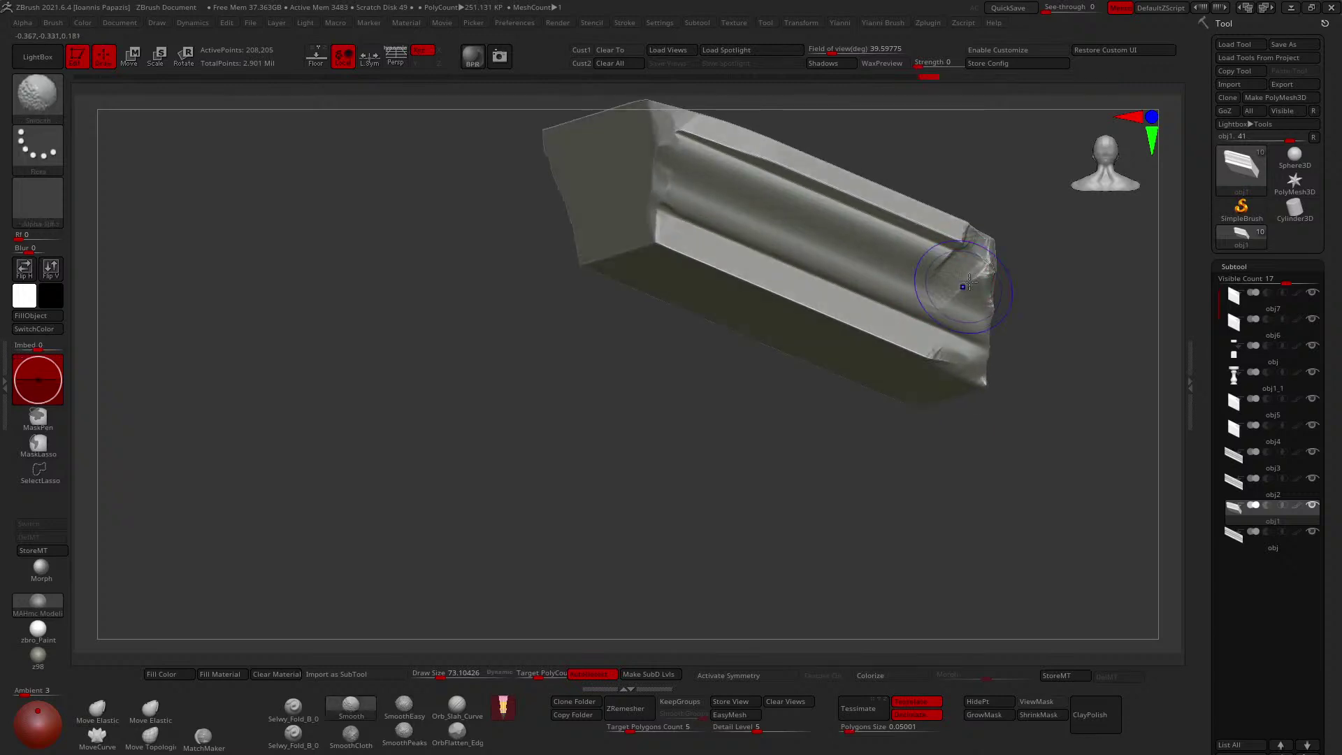
pyautogui.keyDown('shift'); pyautogui.moveTo(964, 276); pyautogui.dragTo(982, 321); pyautogui.keyUp('shift')
pyautogui.moveTo(1034, 371)
pyautogui.keyDown('shift'); pyautogui.mouseDown(button='right')
pyautogui.moveTo(1003, 355)
pyautogui.moveTo(949, 259)
pyautogui.moveTo(992, 297)
pyautogui.moveTo(968, 321)
pyautogui.moveTo(953, 283)
pyautogui.mouseUp(button='right'); pyautogui.keyUp('shift')
pyautogui.hotkey('alt', 'shift', 's')
pyautogui.hotkey('ctrl', 'h')
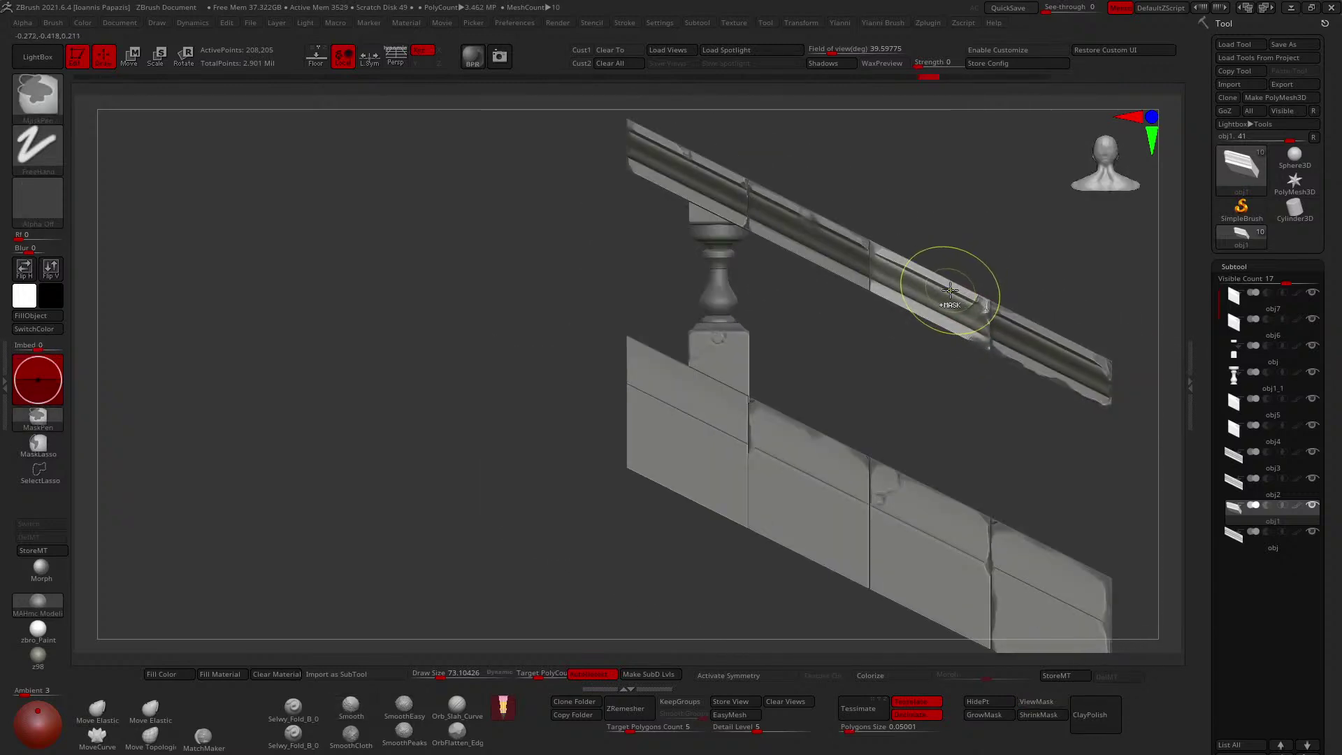
# Examine the rail sections and wall blocks for edges that still need damage.
pyautogui.keyDown('alt'); pyautogui.click(1038, 333); pyautogui.keyUp('alt')
pyautogui.keyDown('alt'); pyautogui.moveTo(1030, 342); pyautogui.dragTo(996, 275, button='right'); pyautogui.keyUp('alt')
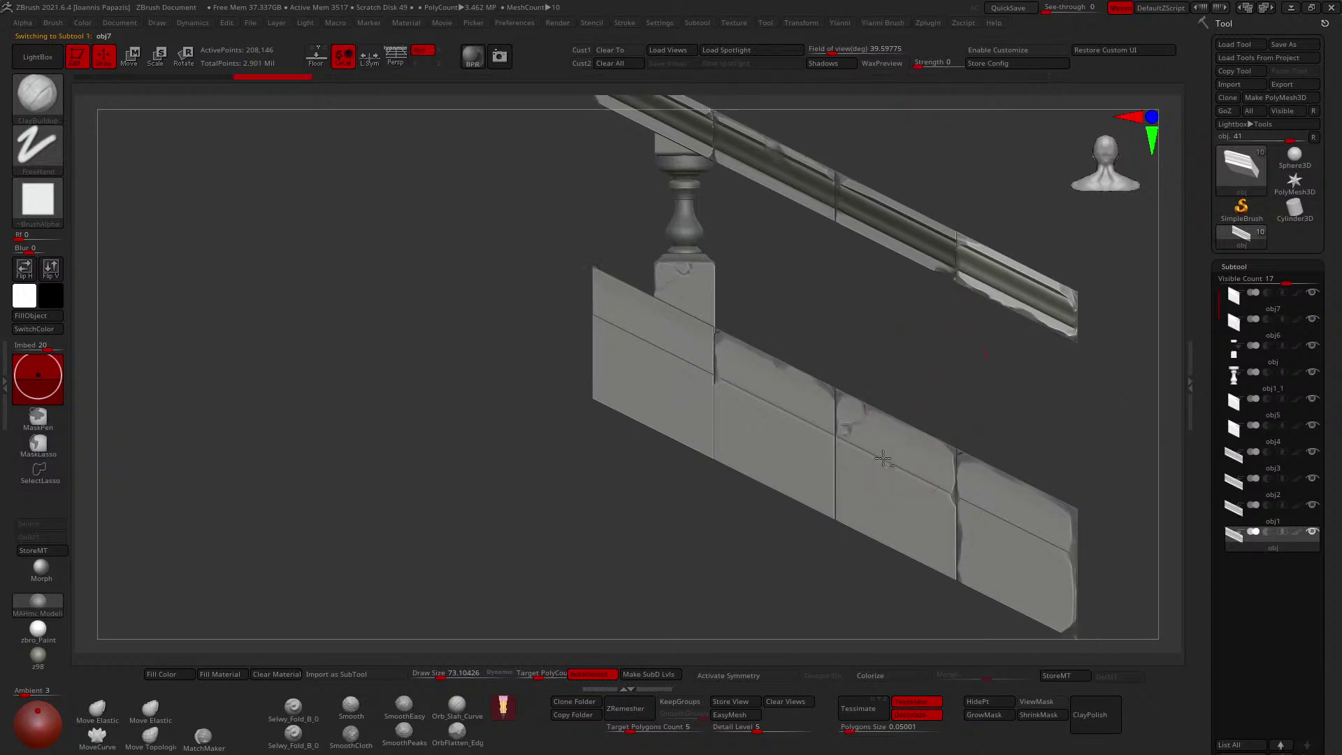
pyautogui.keyDown('alt'); pyautogui.click(884, 458); pyautogui.keyUp('alt')
pyautogui.keyDown('alt'); pyautogui.moveTo(884, 458); pyautogui.dragTo(1021, 429, button='right'); pyautogui.keyUp('alt')
pyautogui.keyDown('alt'); pyautogui.click(871, 408); pyautogui.keyUp('alt')
pyautogui.moveTo(871, 408); pyautogui.dragTo(928, 437, button='right')
pyautogui.keyDown('alt'); pyautogui.click(890, 322); pyautogui.keyUp('alt')
pyautogui.moveTo(884, 321)
pyautogui.mouseDown(button='right')
pyautogui.moveTo(856, 411)
pyautogui.moveTo(964, 468)
pyautogui.moveTo(938, 407)
pyautogui.mouseUp(button='right')
# Isolate wall block obj4 and bevel the upper part of its downhill vertical edge and corner with TrimDynamic.
pyautogui.keyDown('alt'); pyautogui.click(856, 411); pyautogui.keyUp('alt')
pyautogui.press('b')
pyautogui.press('t')
pyautogui.press('d')
pyautogui.hotkey('alt', 'shift', 's')
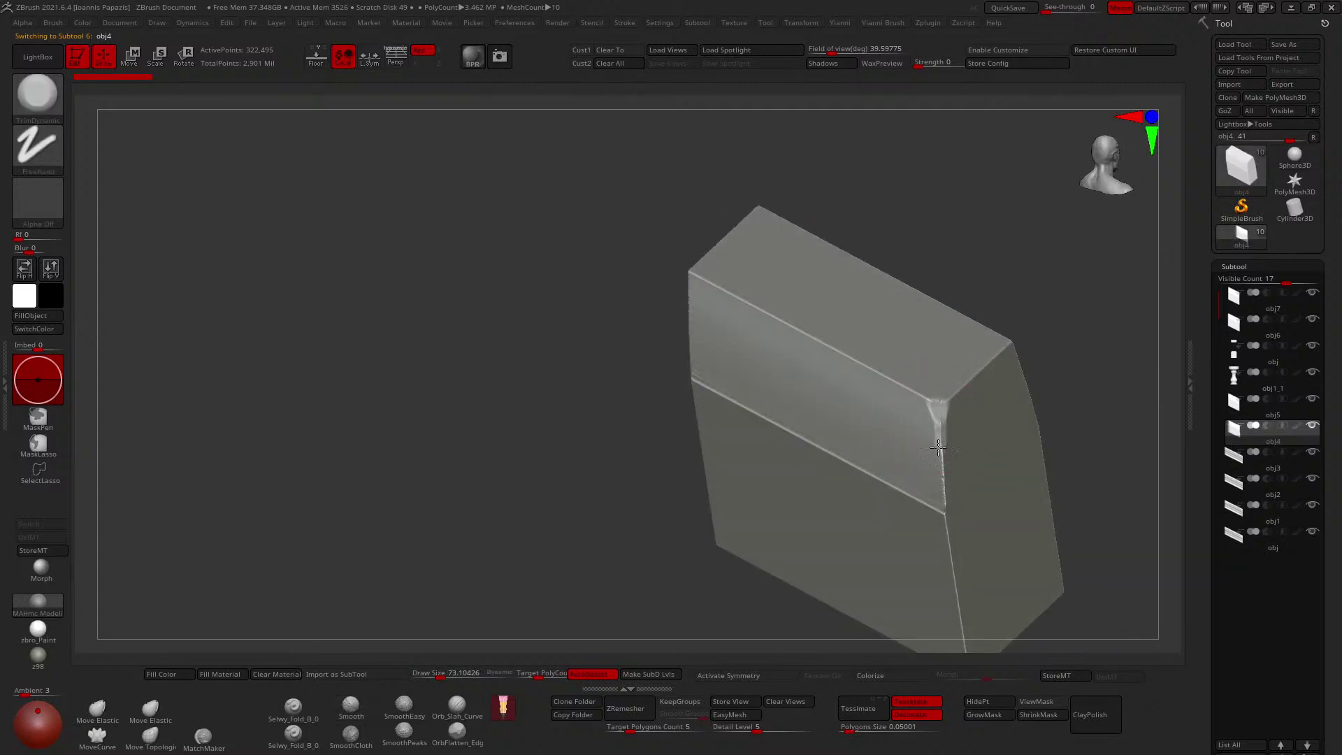
pyautogui.moveTo(942, 452); pyautogui.dragTo(935, 416)
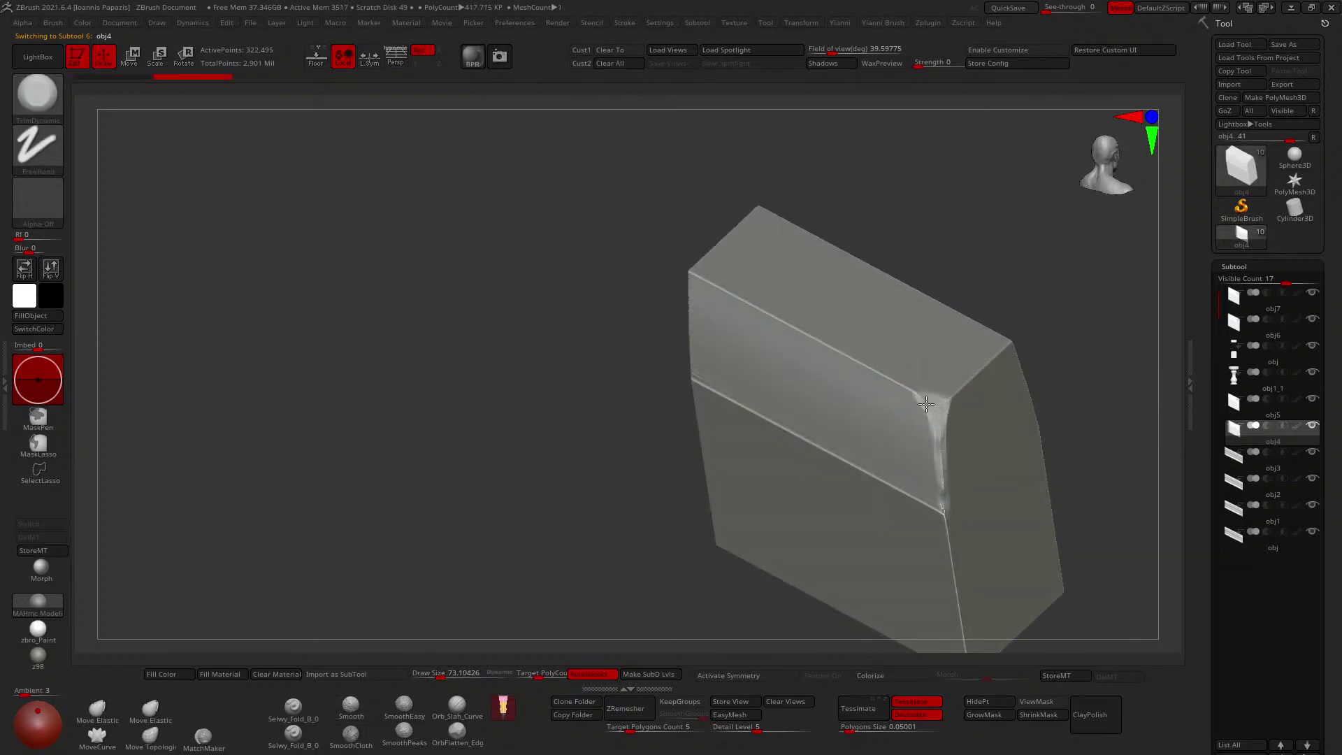
pyautogui.moveTo(926, 404)
pyautogui.mouseDown(button='right')
pyautogui.moveTo(929, 392)
pyautogui.moveTo(993, 422)
pyautogui.mouseUp(button='right')
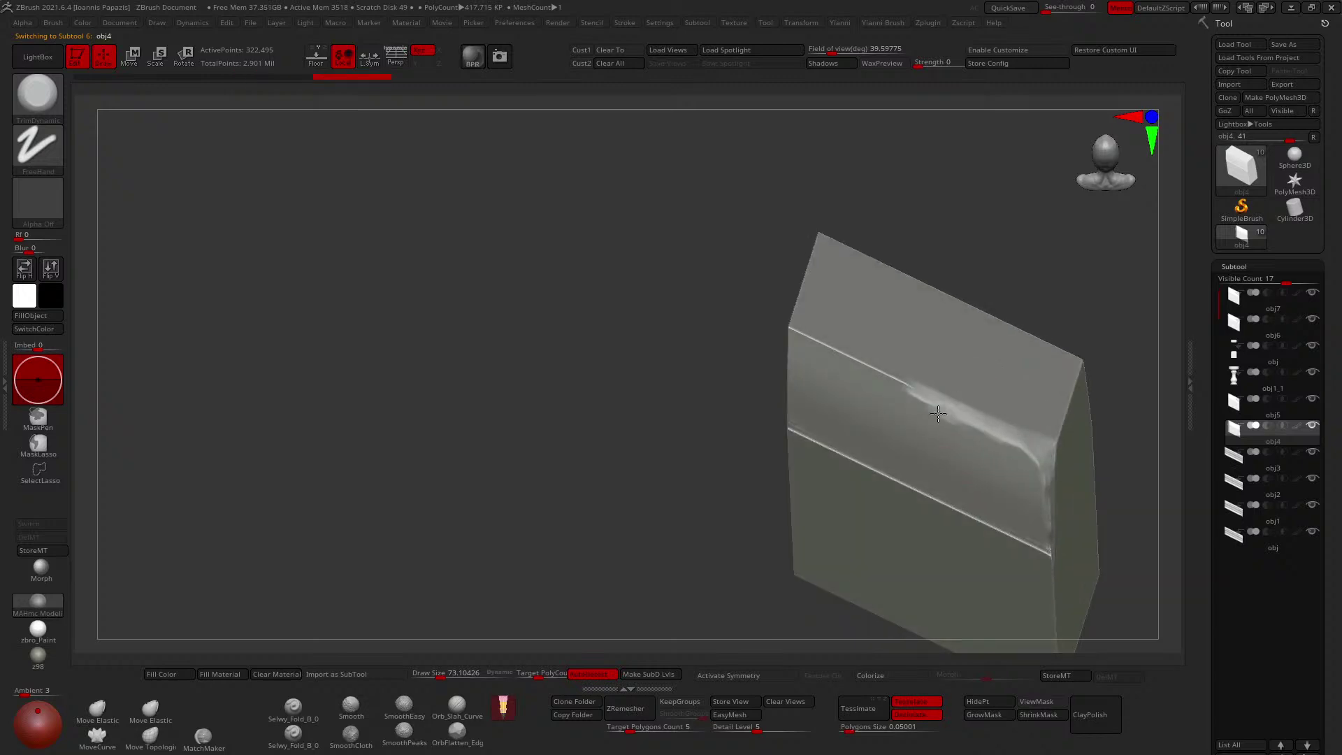
# Wear down the top front edge and the uphill upper corner of wall block obj4 with uneven TrimDynamic cuts.
pyautogui.moveTo(938, 414); pyautogui.dragTo(934, 398)
pyautogui.moveTo(860, 353); pyautogui.dragTo(886, 358, button='right')
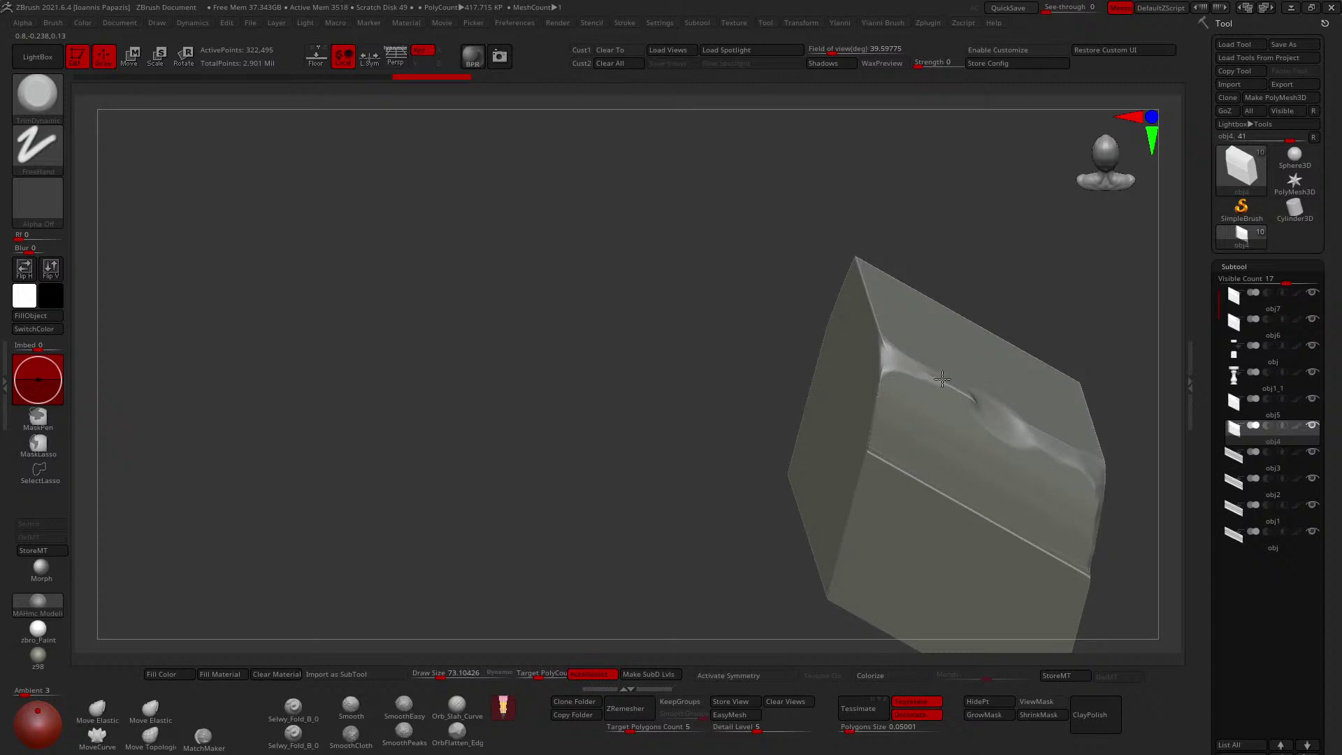
pyautogui.moveTo(899, 364); pyautogui.dragTo(998, 405, button='right')
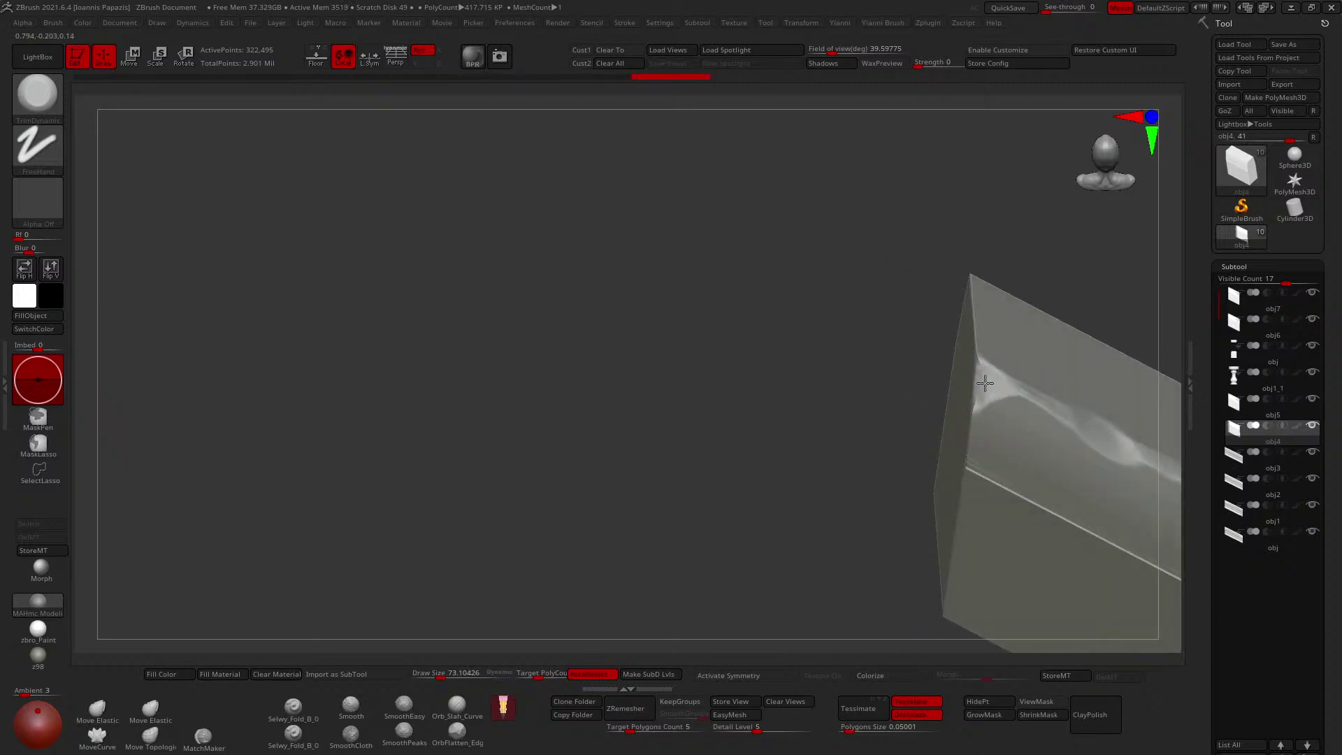
pyautogui.moveTo(985, 383); pyautogui.dragTo(981, 361)
pyautogui.moveTo(981, 361); pyautogui.dragTo(974, 404, button='right')
pyautogui.moveTo(975, 404)
pyautogui.mouseDown()
pyautogui.moveTo(973, 421)
pyautogui.moveTo(980, 406)
pyautogui.mouseUp()
pyautogui.moveTo(980, 405)
pyautogui.mouseDown(button='right')
pyautogui.moveTo(997, 353)
pyautogui.moveTo(937, 336)
pyautogui.moveTo(1004, 364)
pyautogui.moveTo(965, 363)
pyautogui.moveTo(918, 334)
pyautogui.moveTo(910, 301)
pyautogui.moveTo(962, 272)
pyautogui.moveTo(942, 370)
pyautogui.moveTo(917, 359)
pyautogui.mouseUp(button='right')
# Select the square block under the baluster, trim its upper corners with TrimDynamic and smooth one of the cuts.
pyautogui.keyDown('alt'); pyautogui.click(926, 274); pyautogui.keyUp('alt')
pyautogui.press('b')
pyautogui.press('t')
pyautogui.press('d')
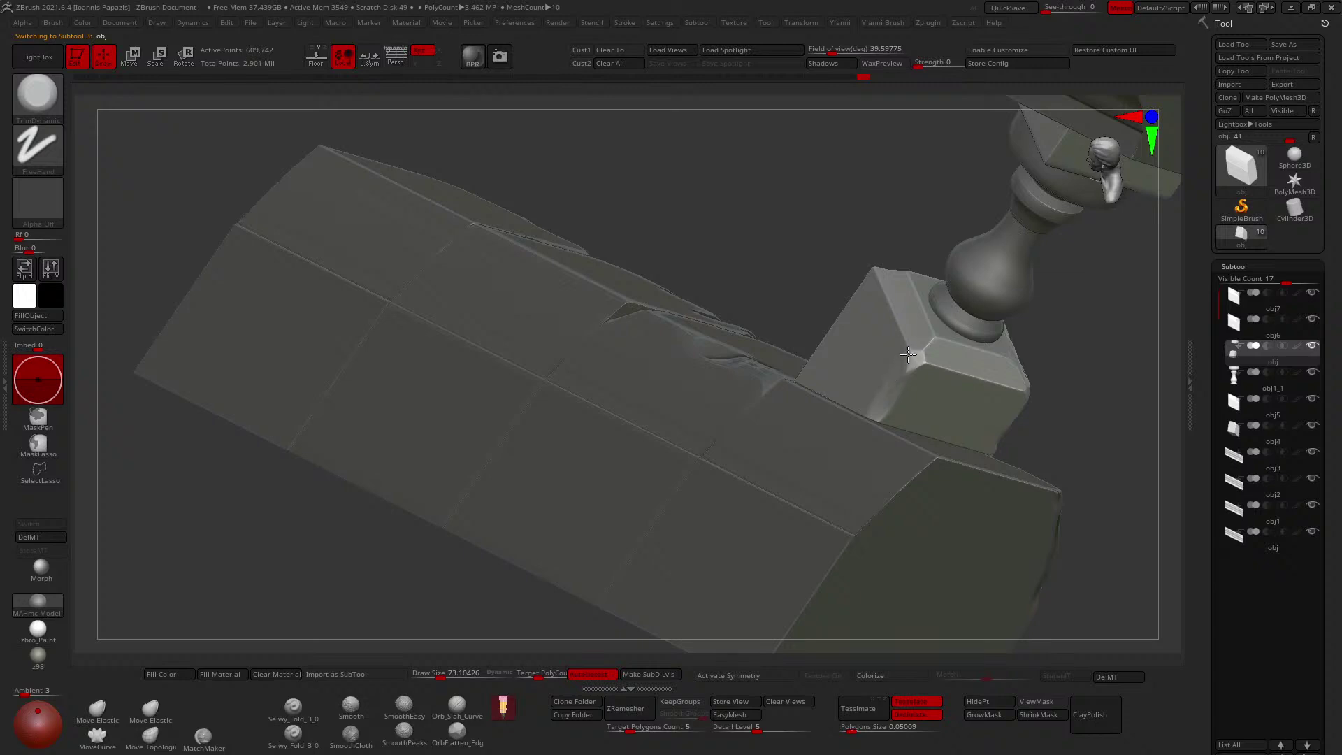
pyautogui.moveTo(929, 341); pyautogui.dragTo(944, 425, button='right')
pyautogui.moveTo(913, 346); pyautogui.dragTo(888, 331, button='right')
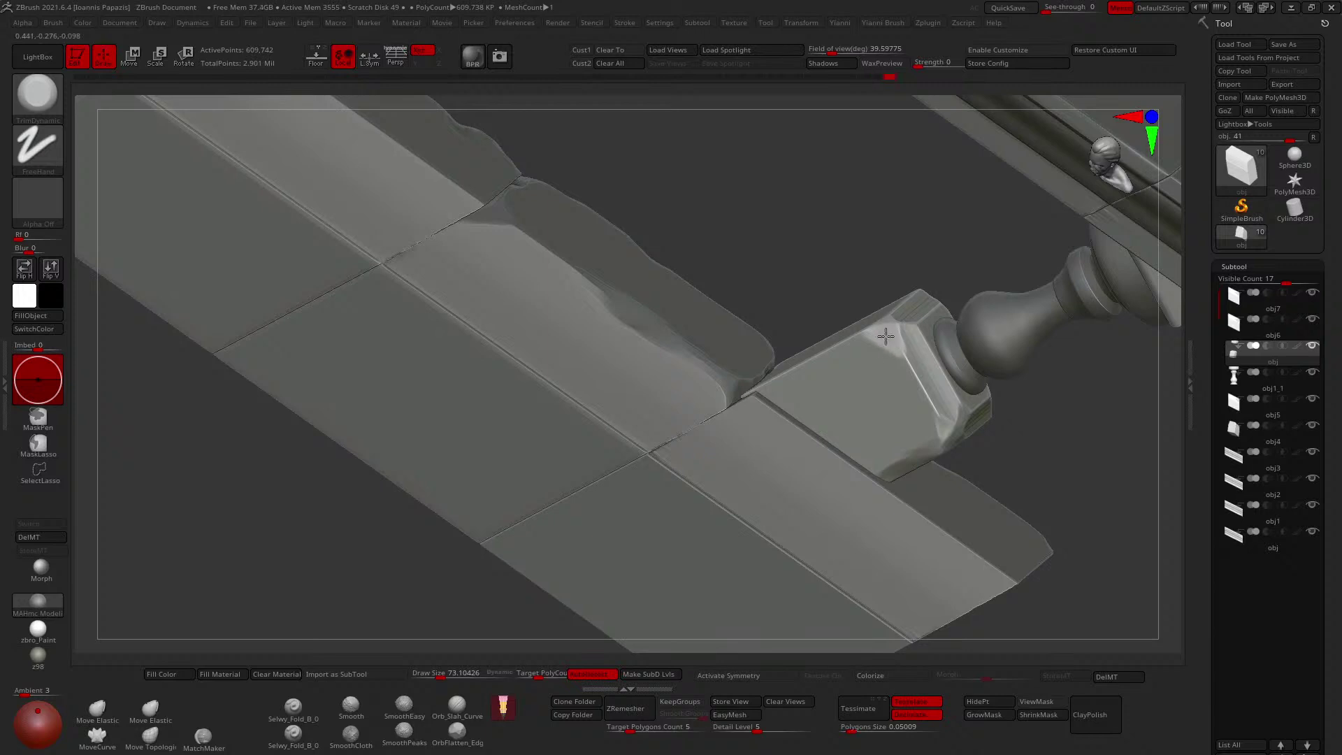
pyautogui.moveTo(873, 333); pyautogui.dragTo(906, 356, button='right')
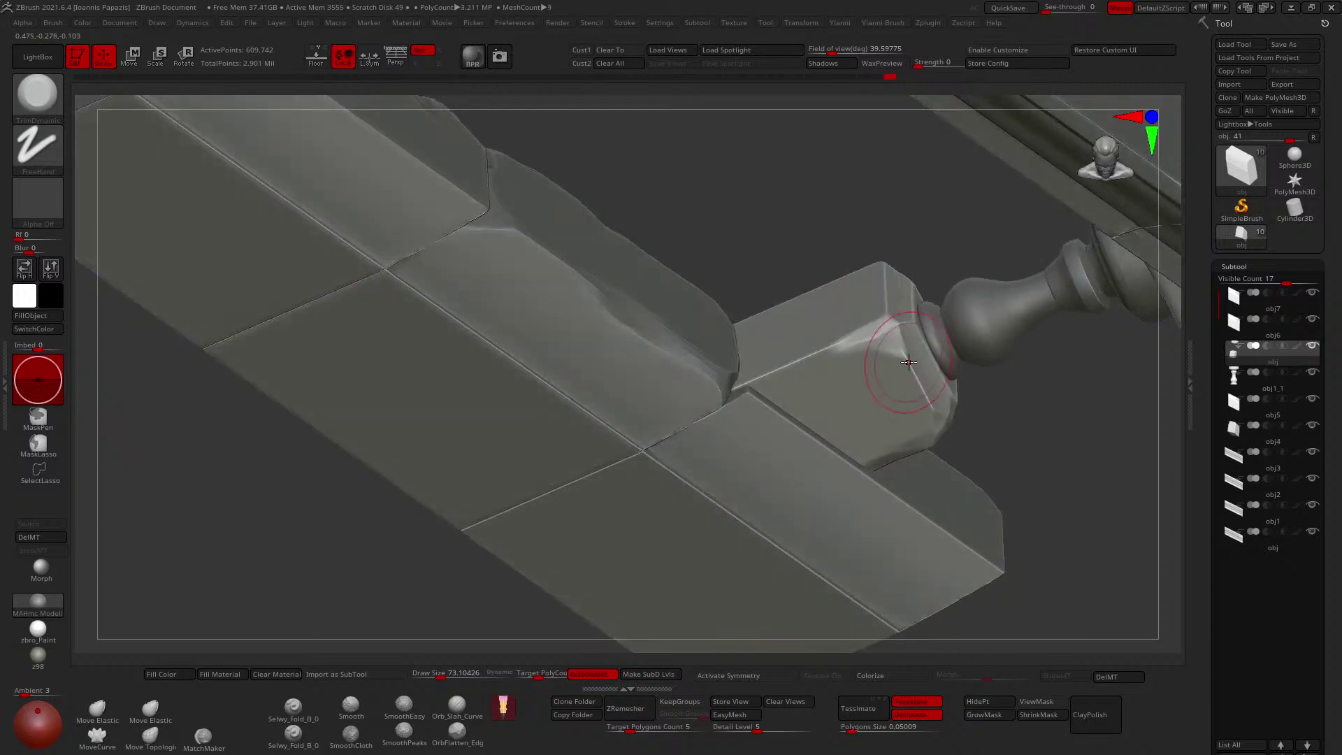
pyautogui.keyDown('shift'); pyautogui.moveTo(906, 357); pyautogui.dragTo(910, 353); pyautogui.keyUp('shift')
pyautogui.moveTo(910, 354)
pyautogui.mouseDown(button='right')
pyautogui.moveTo(944, 356)
pyautogui.moveTo(985, 385)
pyautogui.moveTo(1026, 380)
pyautogui.moveTo(867, 570)
pyautogui.mouseUp(button='right')
# Flatten the upper edges and corners of the baluster's base block with OrbFlatten_Edge at a draw size of about 86.
pyautogui.click(458, 734)
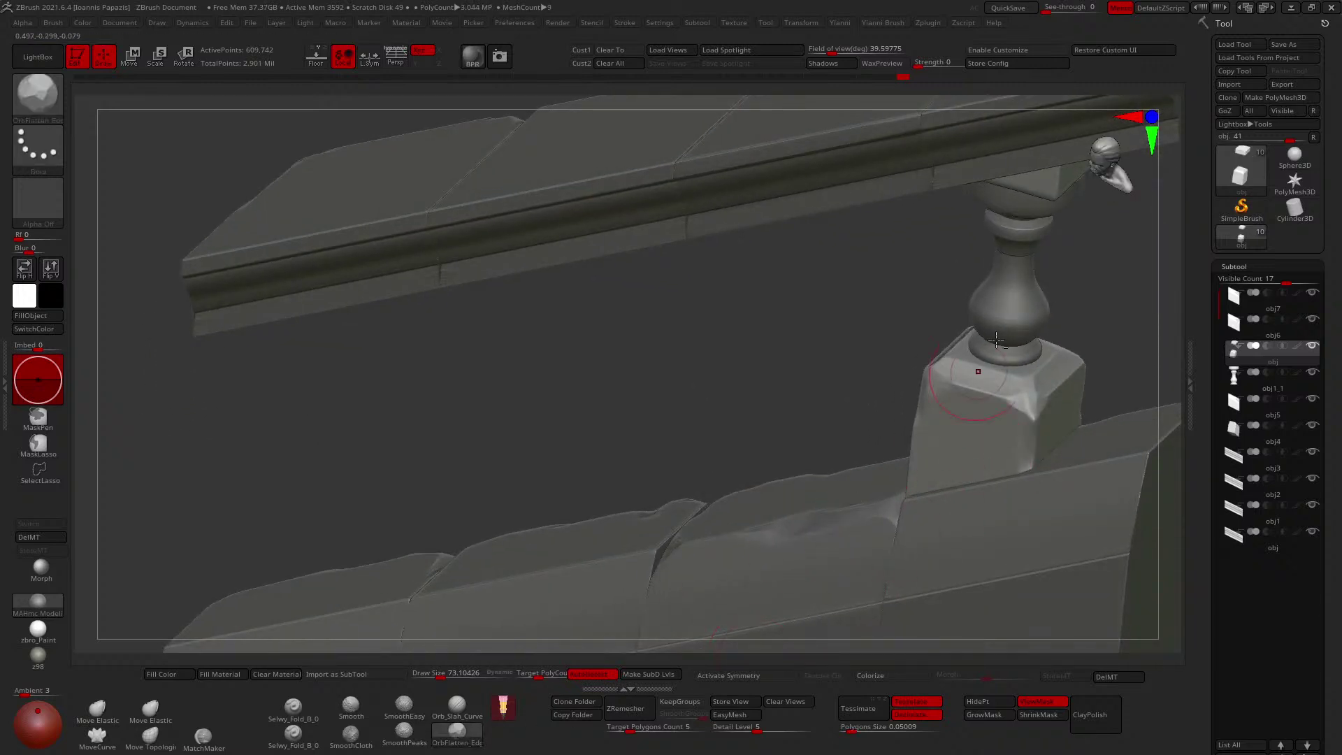
pyautogui.moveTo(909, 489); pyautogui.dragTo(1034, 425, button='right')
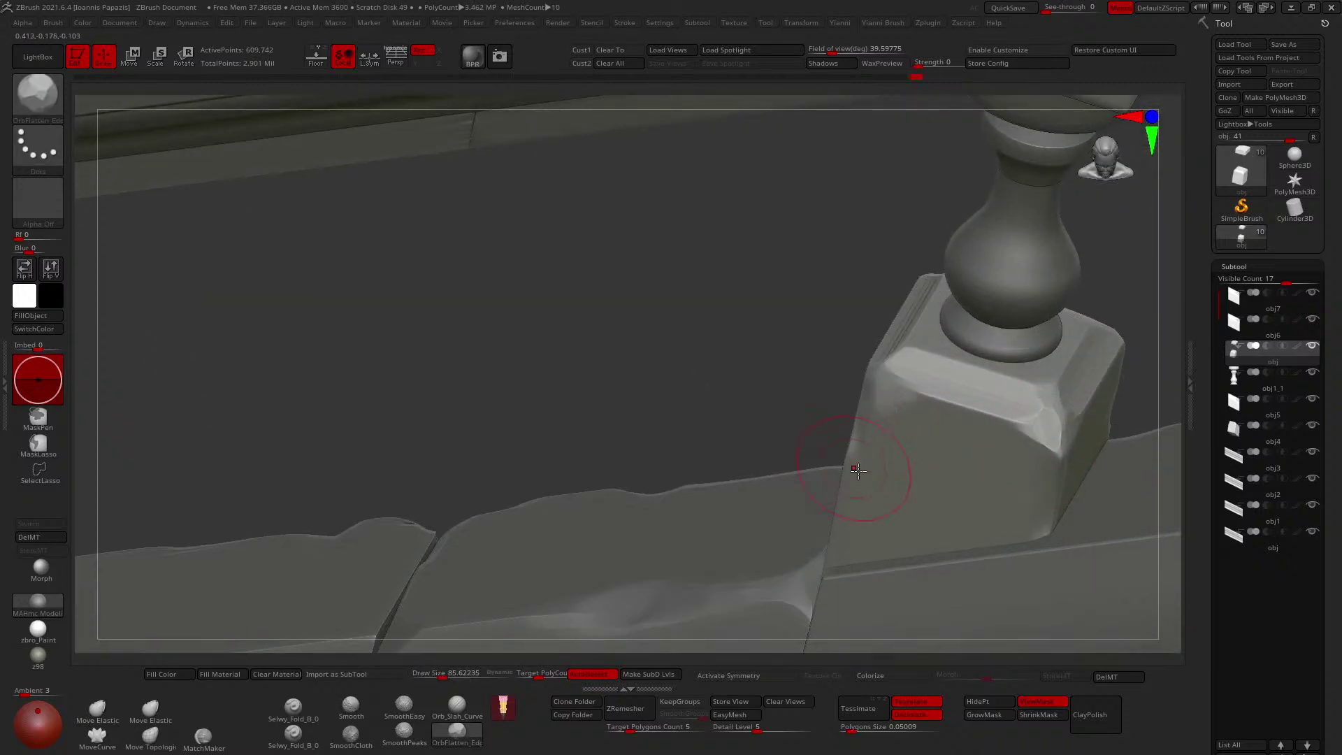
pyautogui.moveTo(858, 471); pyautogui.dragTo(1052, 427, button='right')
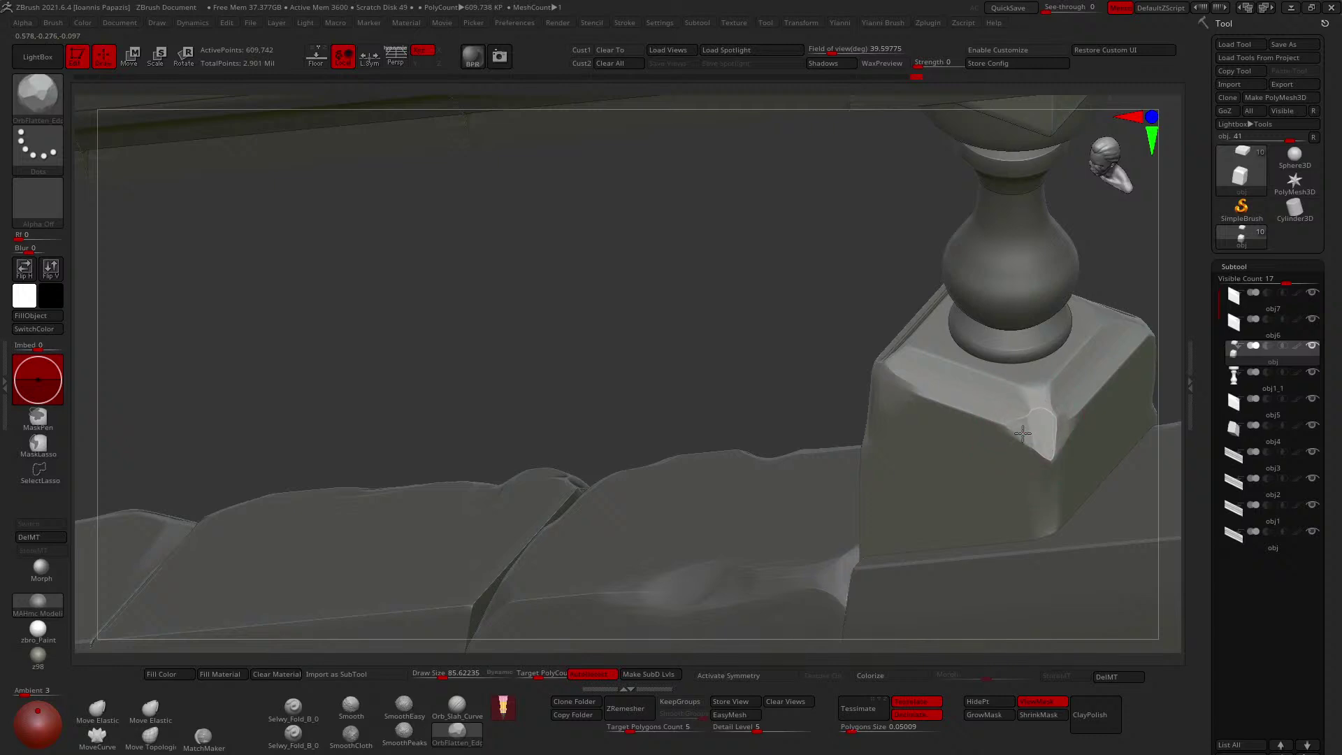
pyautogui.moveTo(925, 378)
pyautogui.mouseDown(button='right')
pyautogui.moveTo(980, 376)
pyautogui.moveTo(978, 359)
pyautogui.mouseUp(button='right')
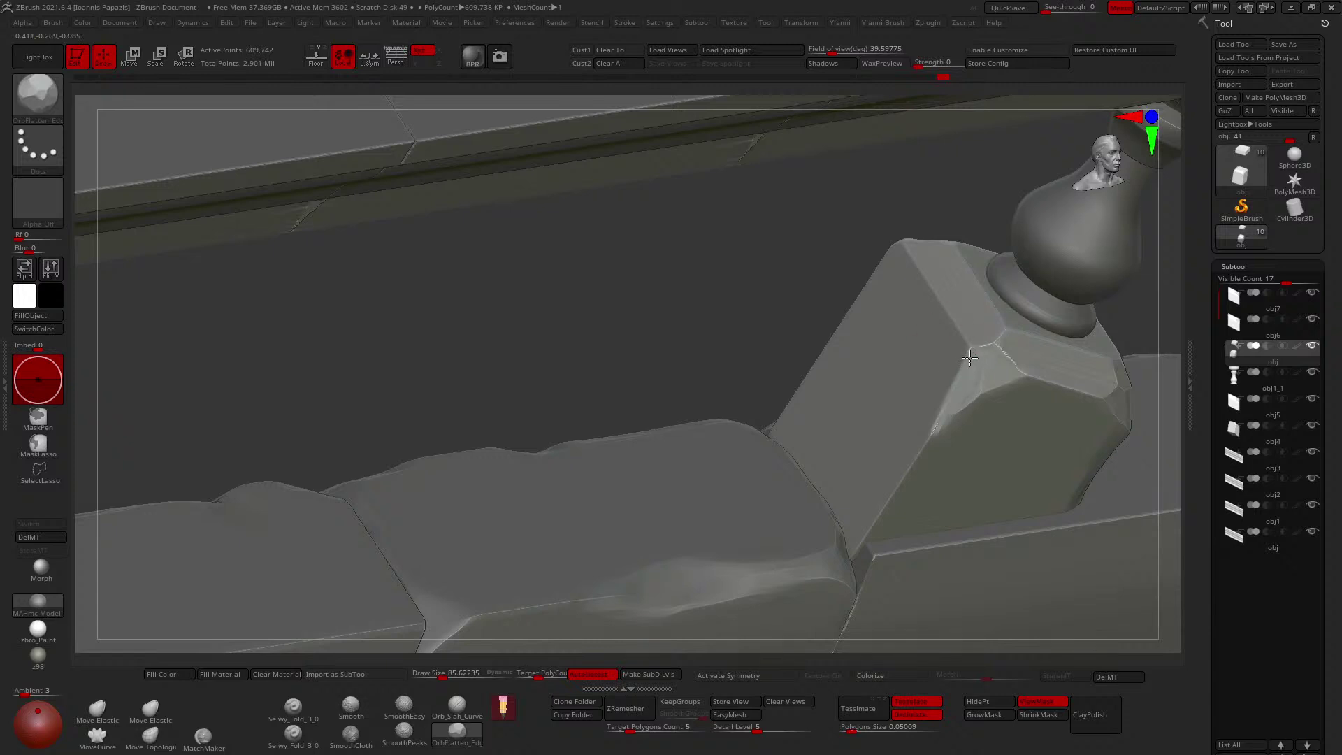
pyautogui.moveTo(1000, 333); pyautogui.dragTo(993, 343)
pyautogui.moveTo(993, 343)
pyautogui.mouseDown(button='right')
pyautogui.moveTo(970, 355)
pyautogui.moveTo(994, 348)
pyautogui.moveTo(952, 344)
pyautogui.mouseUp(button='right')
# Refine the chipped upper corner of the baluster's base block with TrimDynamic.
pyautogui.press('b')
pyautogui.press('t')
pyautogui.press('d')
pyautogui.moveTo(953, 344); pyautogui.dragTo(944, 356)
pyautogui.moveTo(664, 221); pyautogui.dragTo(716, 272, button='right')
# Carve cracks around the round chip on the base block's front face with DamStandard, reducing the draw size to about 86.
pyautogui.moveTo(935, 318)
pyautogui.keyDown('ctrl'); pyautogui.mouseDown(button='right')
pyautogui.moveTo(940, 339)
pyautogui.moveTo(931, 294)
pyautogui.moveTo(899, 348)
pyautogui.moveTo(911, 344)
pyautogui.mouseUp(button='right'); pyautogui.keyUp('ctrl')
pyautogui.press('b')
pyautogui.press('d')
pyautogui.press('s')
pyautogui.moveTo(884, 319); pyautogui.dragTo(889, 362)
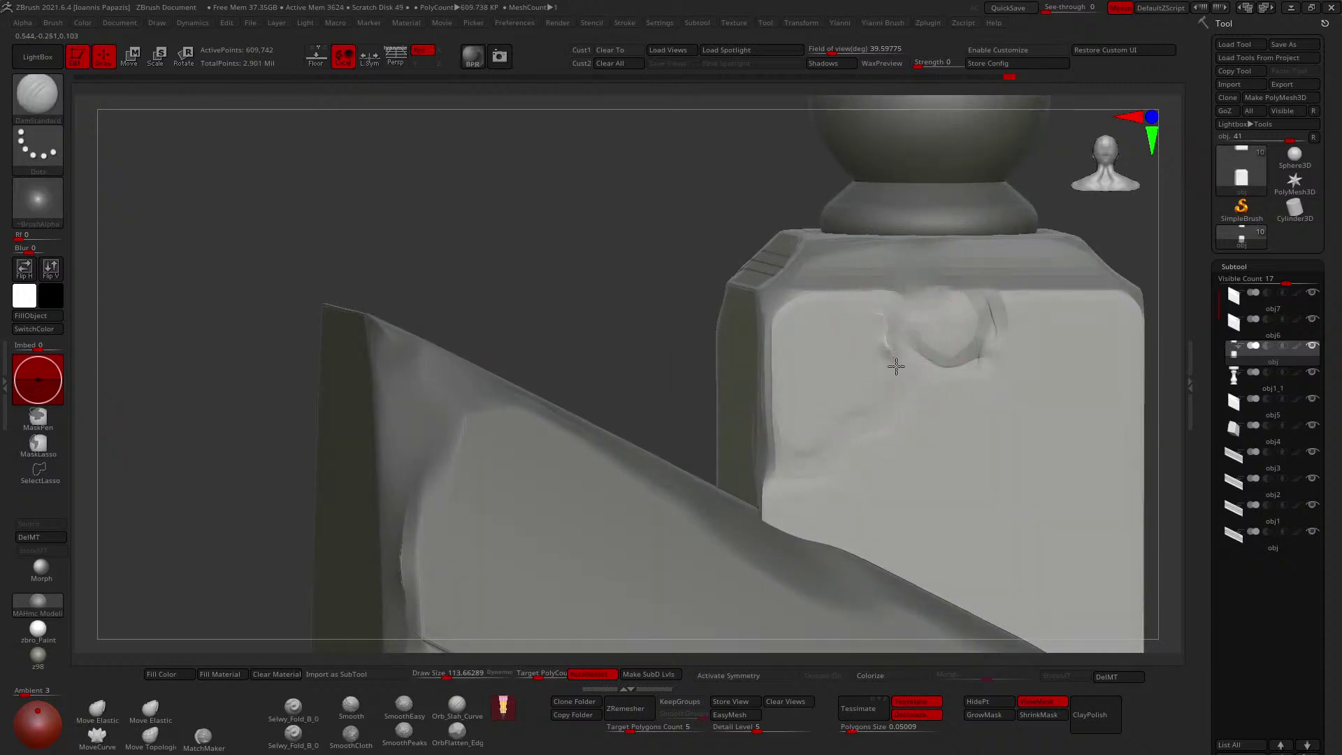
pyautogui.press('[')
pyautogui.moveTo(853, 407); pyautogui.dragTo(848, 411)
pyautogui.moveTo(907, 362)
pyautogui.mouseDown()
pyautogui.moveTo(892, 383)
pyautogui.moveTo(922, 375)
pyautogui.moveTo(896, 333)
pyautogui.moveTo(932, 340)
pyautogui.moveTo(970, 309)
pyautogui.moveTo(898, 367)
pyautogui.mouseUp()
pyautogui.keyDown('shift'); pyautogui.moveTo(692, 207); pyautogui.dragTo(671, 210); pyautogui.keyUp('shift')
pyautogui.moveTo(903, 319); pyautogui.dragTo(895, 301)
pyautogui.keyDown('alt'); pyautogui.moveTo(881, 295); pyautogui.dragTo(941, 383, button='right'); pyautogui.keyUp('alt')
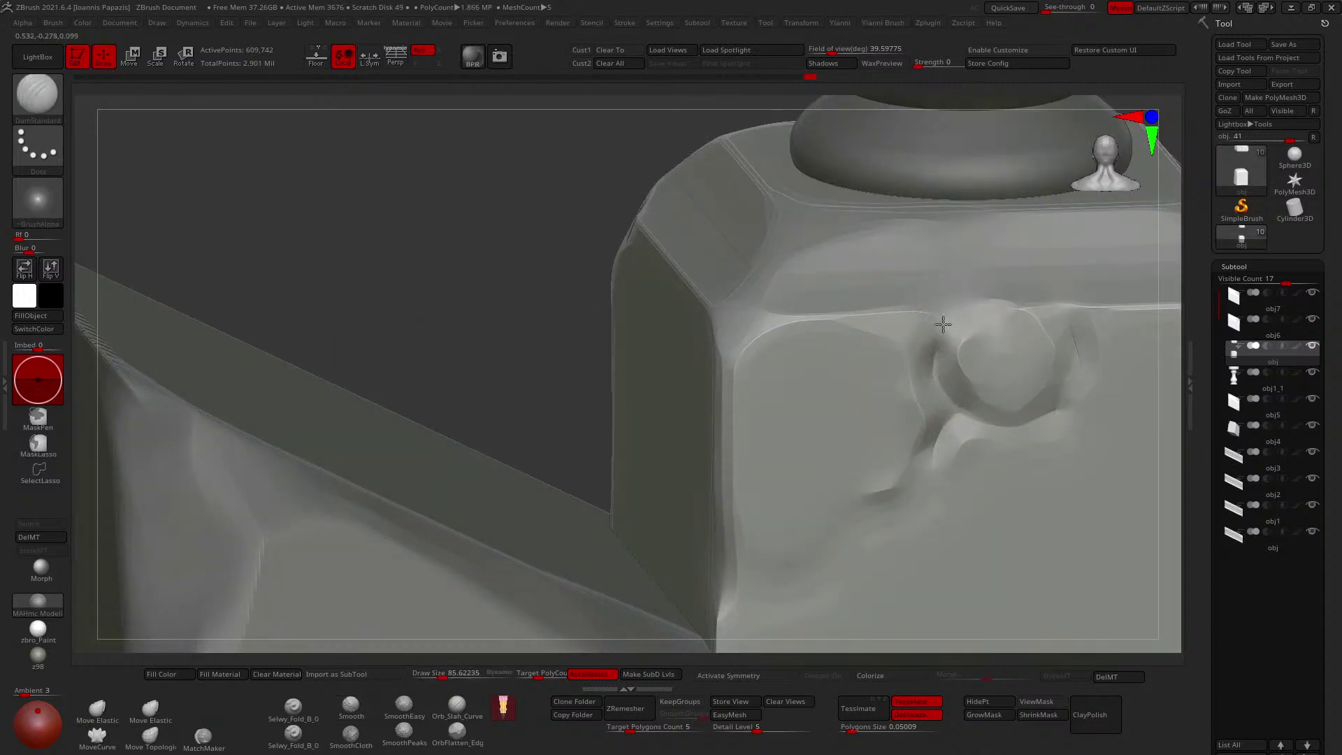
# Redo the crack strokes around the round chip on the baluster's base block.
pyautogui.hotkey('ctrl', 'shift', 'z')
pyautogui.hotkey('ctrl', 'shift', 'z')
pyautogui.hotkey('ctrl', 'shift', 'z')
pyautogui.hotkey('ctrl', 'shift', 'z')
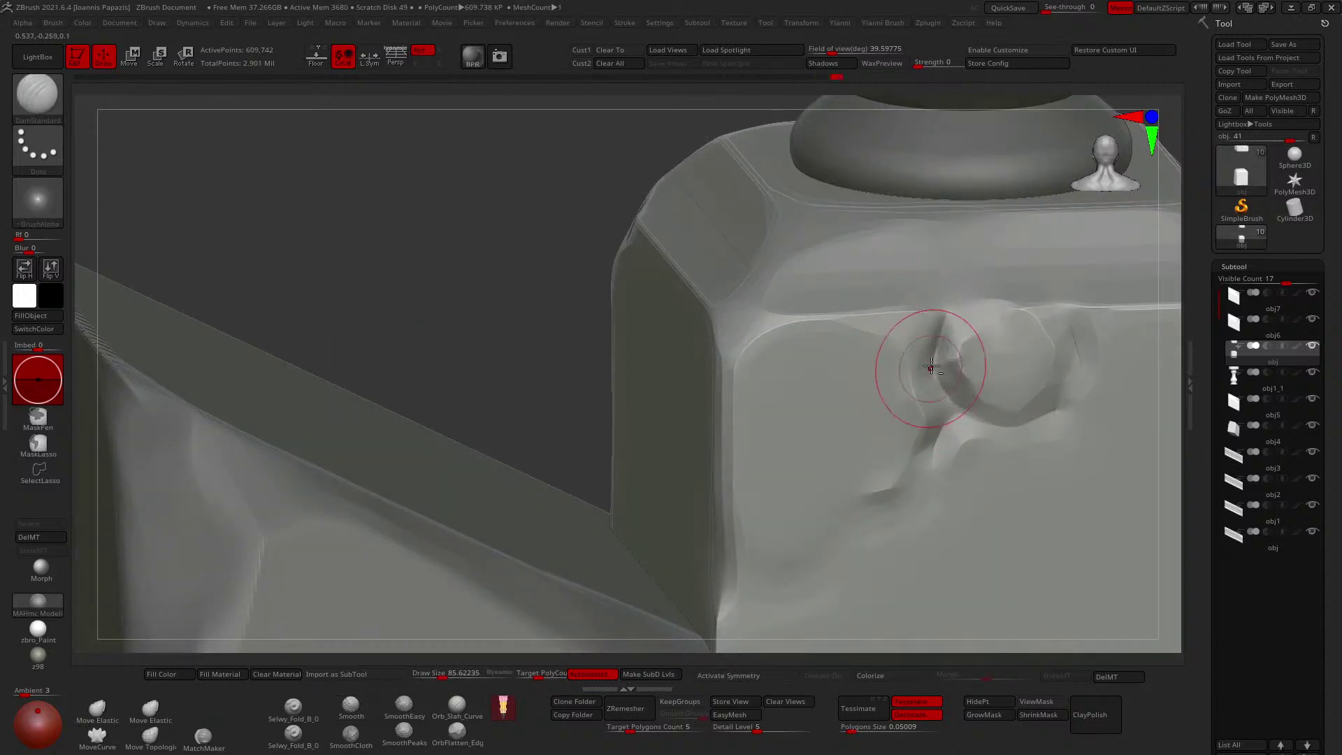
pyautogui.hotkey('ctrl', 'shift', 'z')
pyautogui.hotkey('ctrl', 'shift', 'z')
pyautogui.hotkey('ctrl', 'shift', 'z')
pyautogui.hotkey('ctrl', 'shift', 'z')
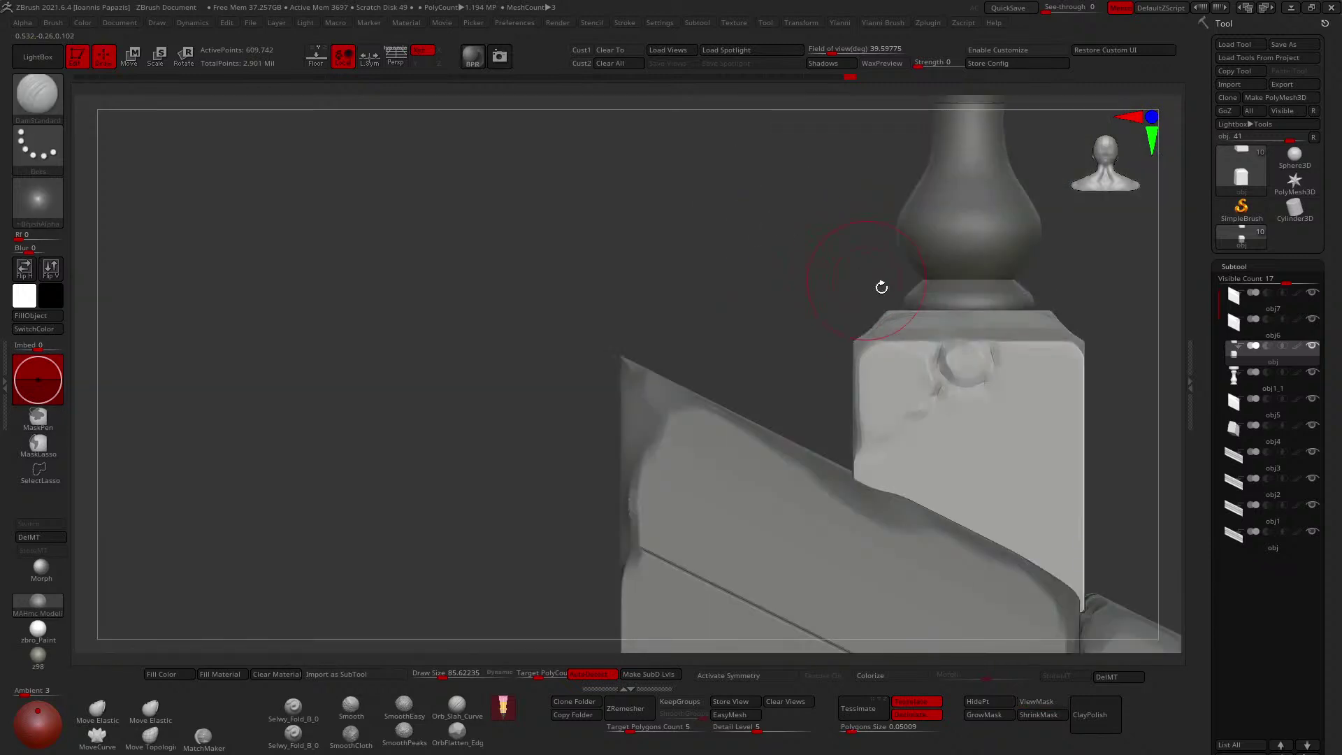
pyautogui.keyDown('ctrl'); pyautogui.moveTo(961, 348); pyautogui.dragTo(911, 314, button='right'); pyautogui.keyUp('ctrl')
pyautogui.hotkey('ctrl', 'shift', 'z')
pyautogui.hotkey('ctrl', 'shift', 'z')
pyautogui.hotkey('ctrl', 'shift', 'z')
pyautogui.hotkey('ctrl', 'shift', 'z')
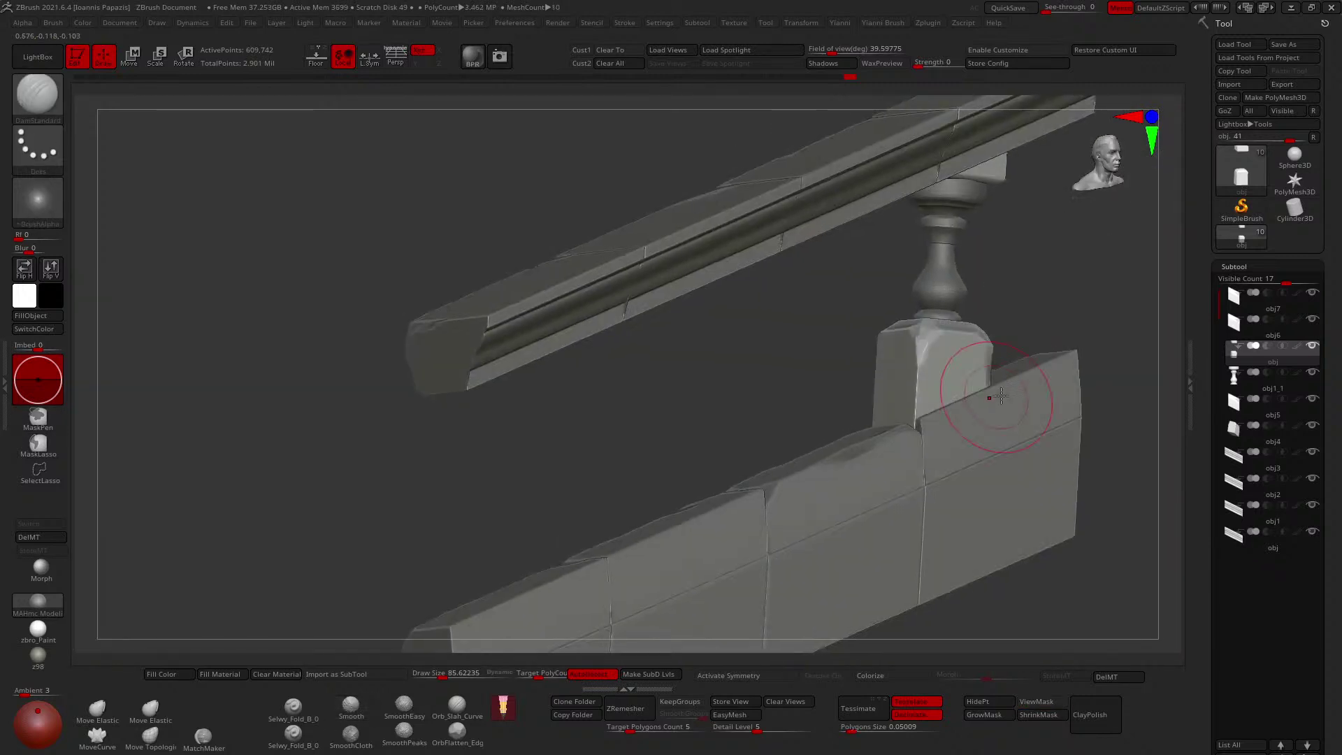
# Isolate wall block obj6, carve into its uphill vertical edge with the clay brush and smooth the result.
pyautogui.keyDown('alt'); pyautogui.moveTo(930, 297); pyautogui.dragTo(927, 354, button='right'); pyautogui.keyUp('alt')
pyautogui.moveTo(995, 279); pyautogui.dragTo(888, 179, button='right')
pyautogui.keyDown('alt'); pyautogui.click(960, 395); pyautogui.keyUp('alt')
pyautogui.moveTo(960, 395)
pyautogui.keyDown('alt'); pyautogui.mouseDown(button='right')
pyautogui.moveTo(968, 408)
pyautogui.moveTo(932, 431)
pyautogui.mouseUp(button='right'); pyautogui.keyUp('alt')
pyautogui.hotkey('alt', 's')
pyautogui.press('2')
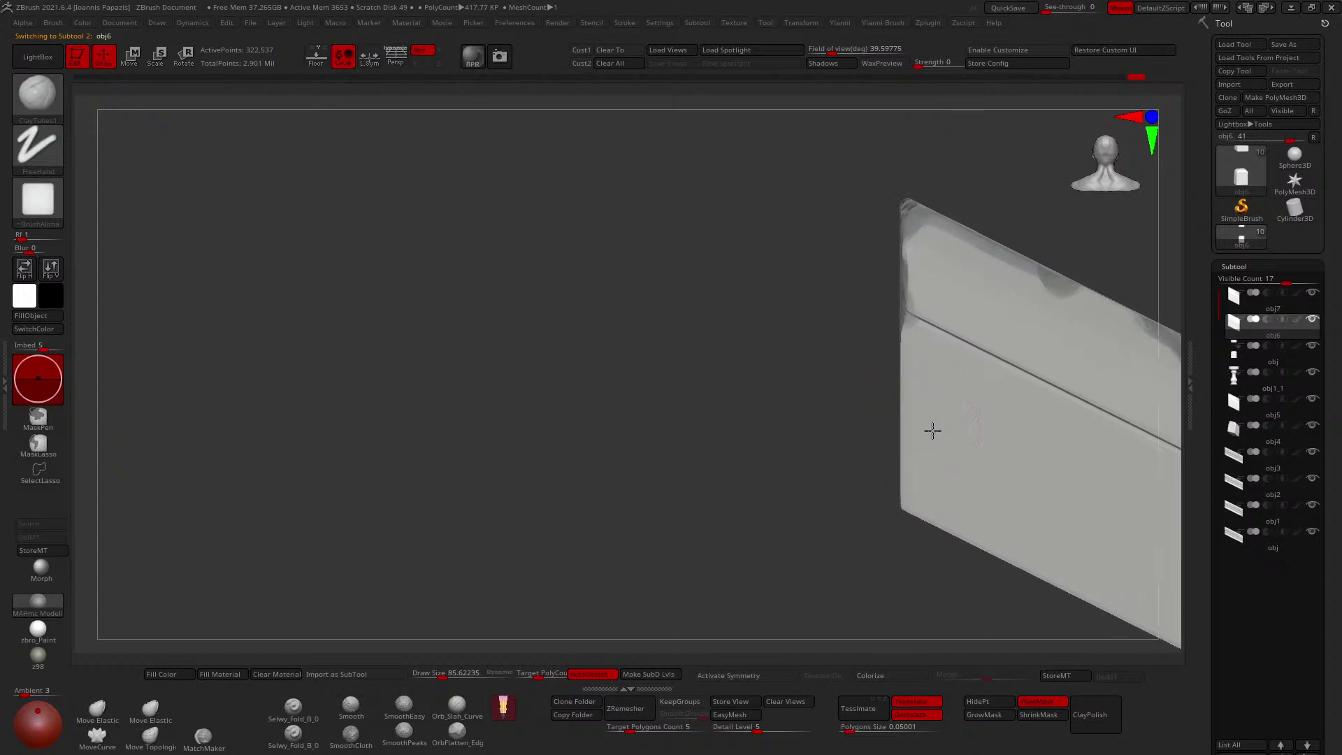
pyautogui.press('p')
pyautogui.keyDown('alt'); pyautogui.moveTo(903, 410); pyautogui.dragTo(905, 417); pyautogui.keyUp('alt')
pyautogui.moveTo(918, 407); pyautogui.dragTo(937, 417, button='right')
pyautogui.keyDown('shift'); pyautogui.moveTo(914, 414); pyautogui.dragTo(904, 431); pyautogui.keyUp('shift')
pyautogui.keyDown('shift'); pyautogui.moveTo(914, 429); pyautogui.dragTo(908, 419, button='right'); pyautogui.keyUp('shift')
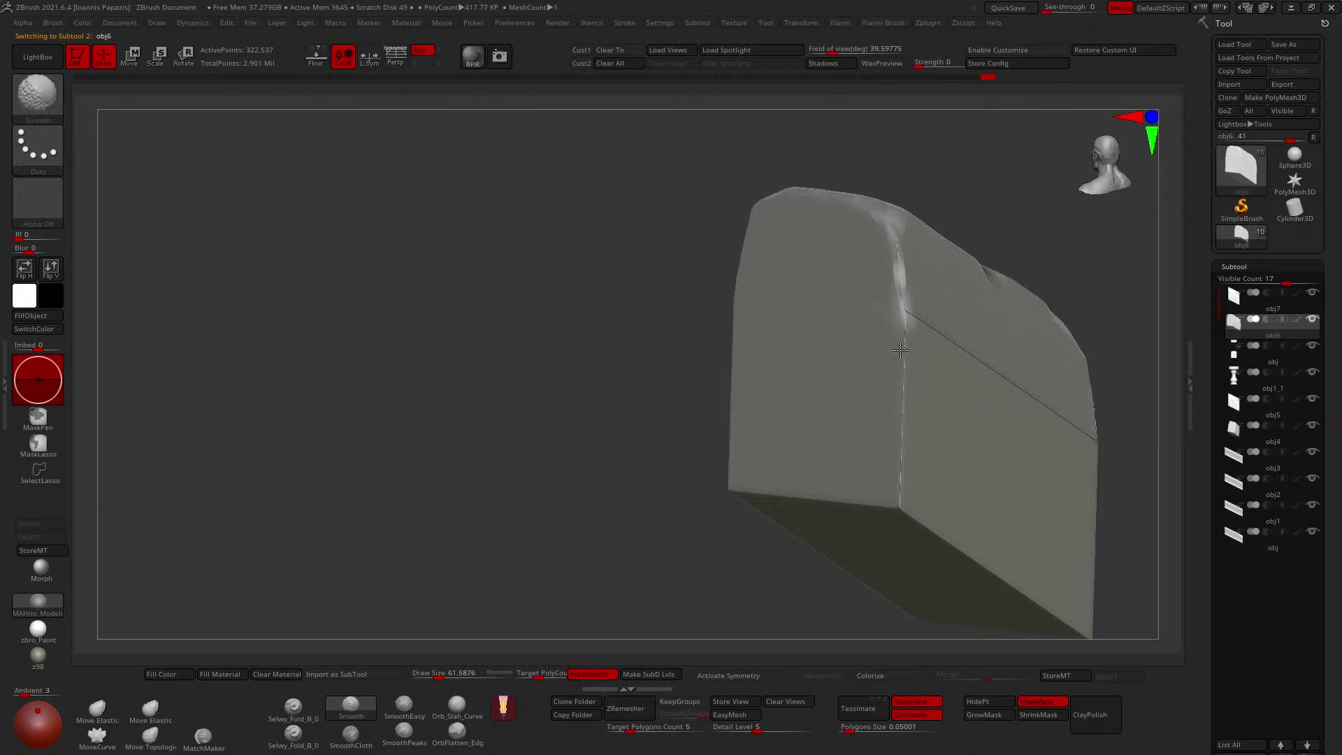
# Soften the uphill vertical edge of wall block obj6 and cut irregular bevels into its downhill vertical edge with TrimDynamic.
pyautogui.moveTo(720, 303); pyautogui.dragTo(905, 422, button='right')
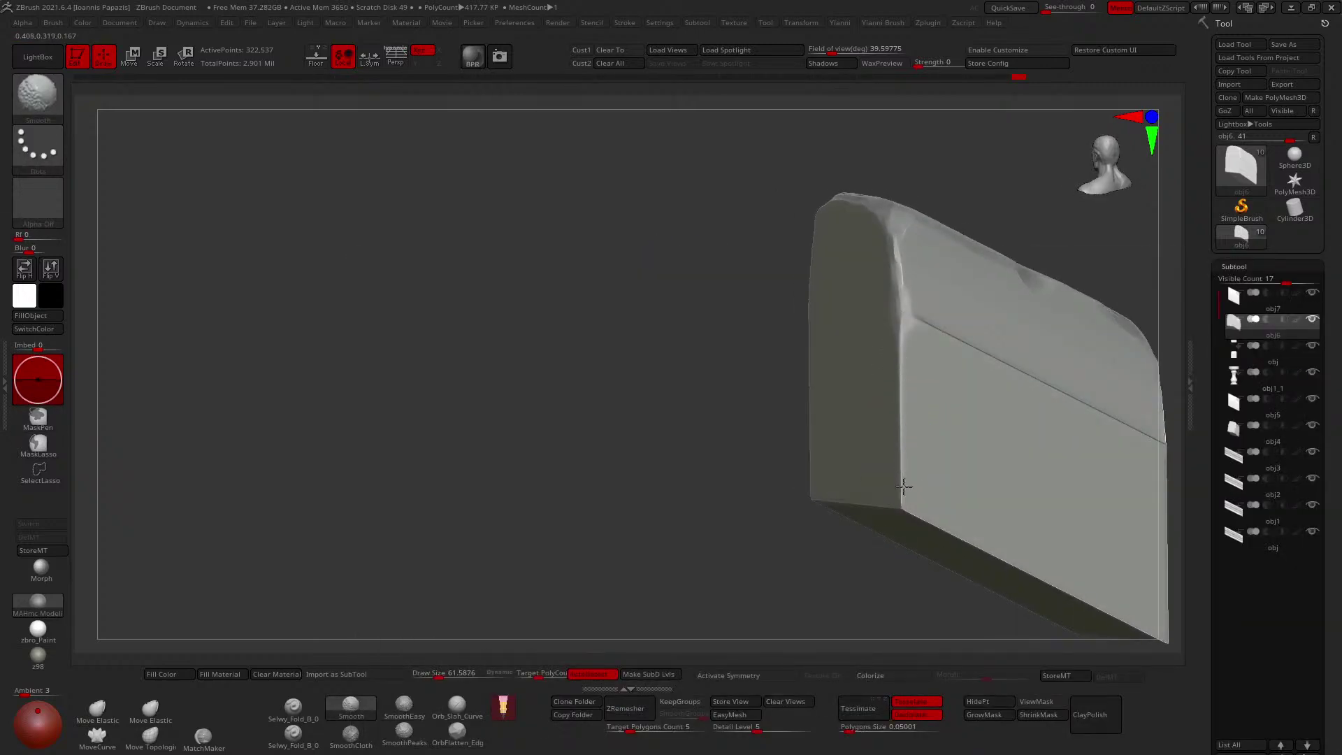
pyautogui.moveTo(904, 487); pyautogui.dragTo(1004, 473, button='right')
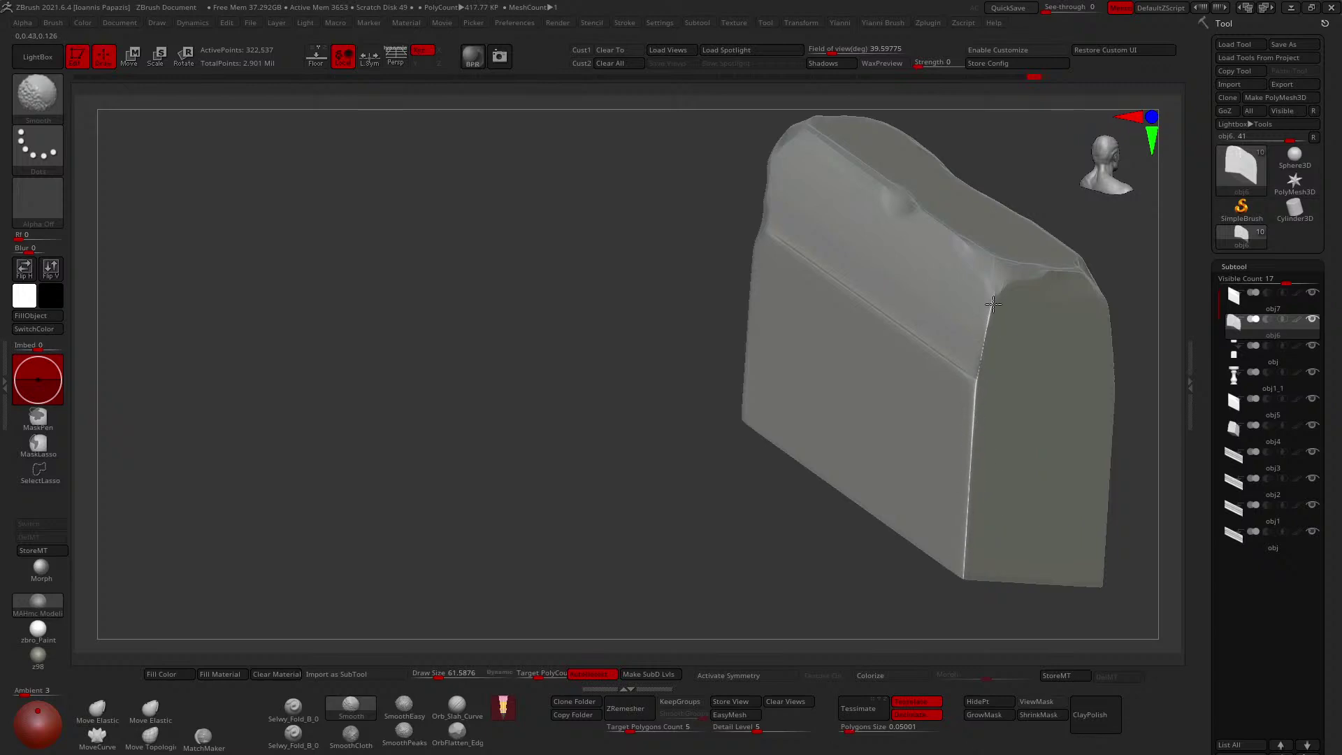
pyautogui.moveTo(993, 304)
pyautogui.mouseDown(button='right')
pyautogui.moveTo(984, 339)
pyautogui.moveTo(920, 398)
pyautogui.mouseUp(button='right')
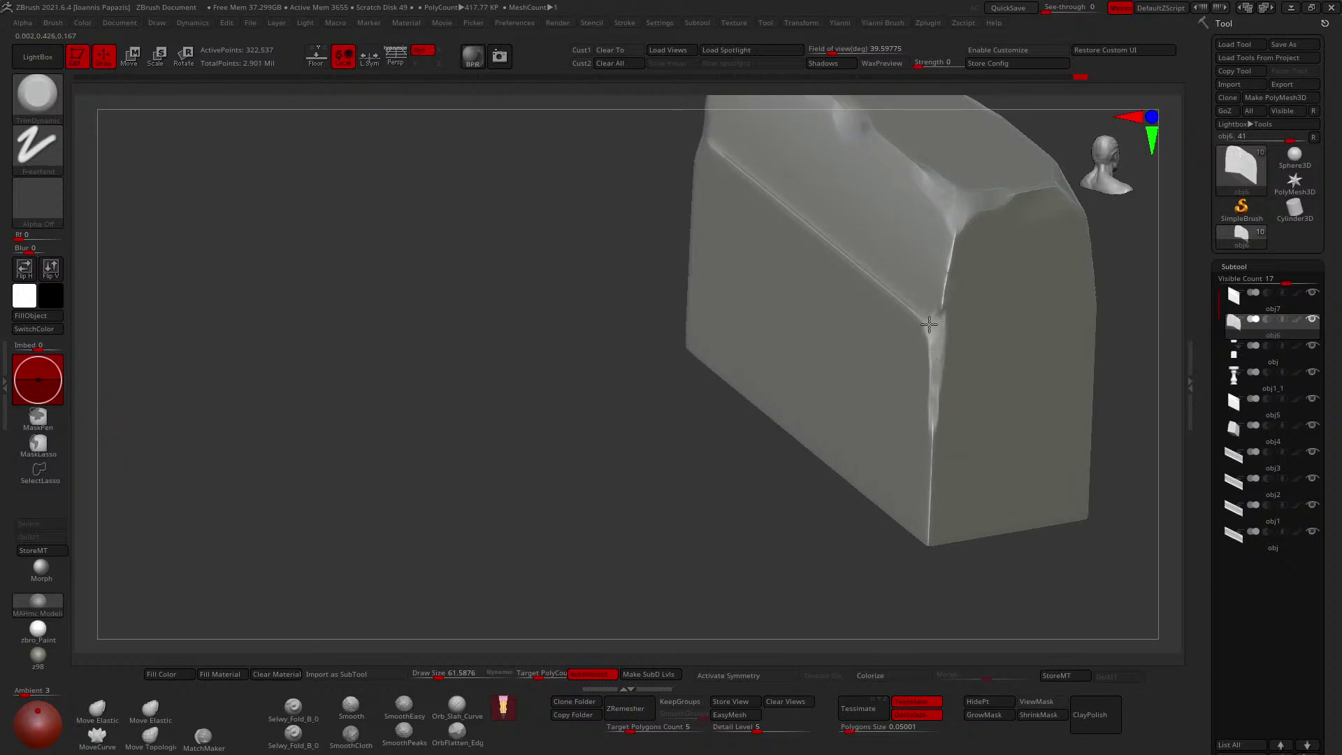
pyautogui.moveTo(929, 325); pyautogui.dragTo(965, 370, button='right')
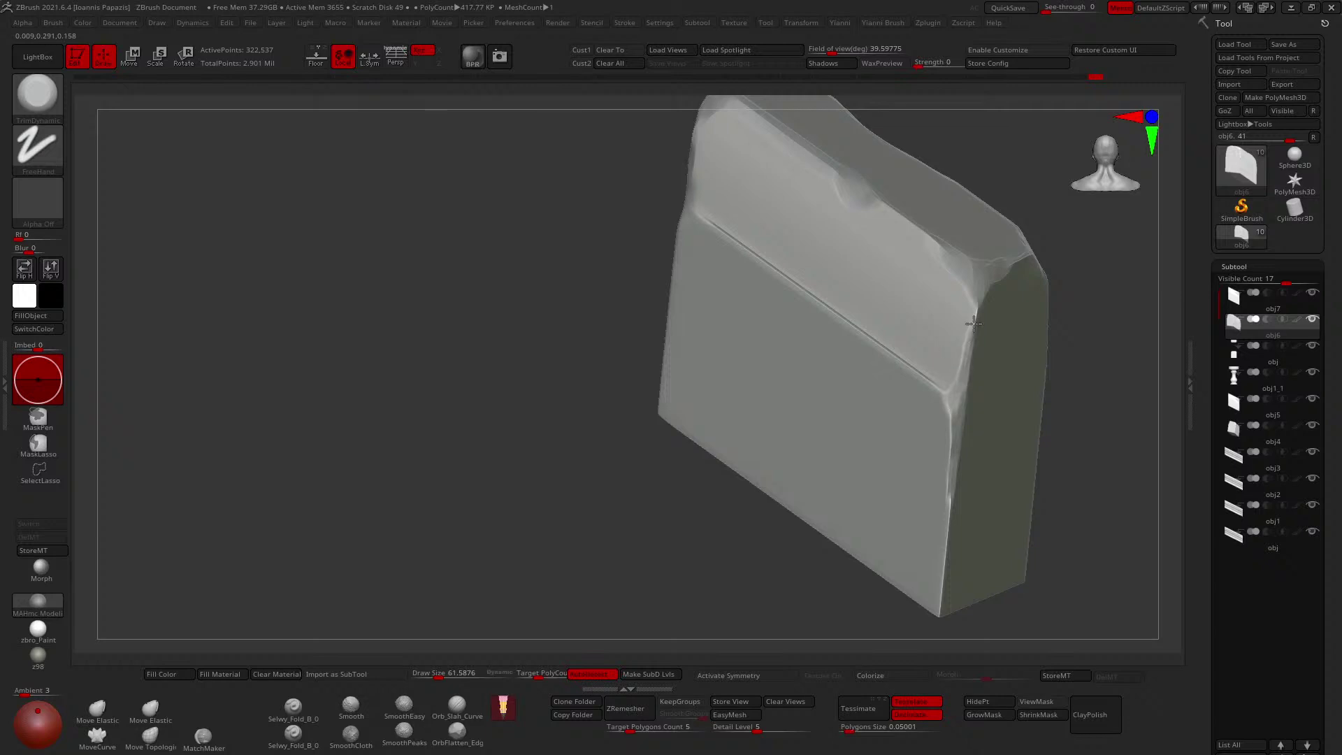
pyautogui.moveTo(959, 420)
pyautogui.mouseDown(button='right')
pyautogui.moveTo(899, 234)
pyautogui.moveTo(871, 267)
pyautogui.moveTo(923, 337)
pyautogui.moveTo(964, 351)
pyautogui.moveTo(932, 354)
pyautogui.moveTo(964, 395)
pyautogui.mouseUp(button='right')
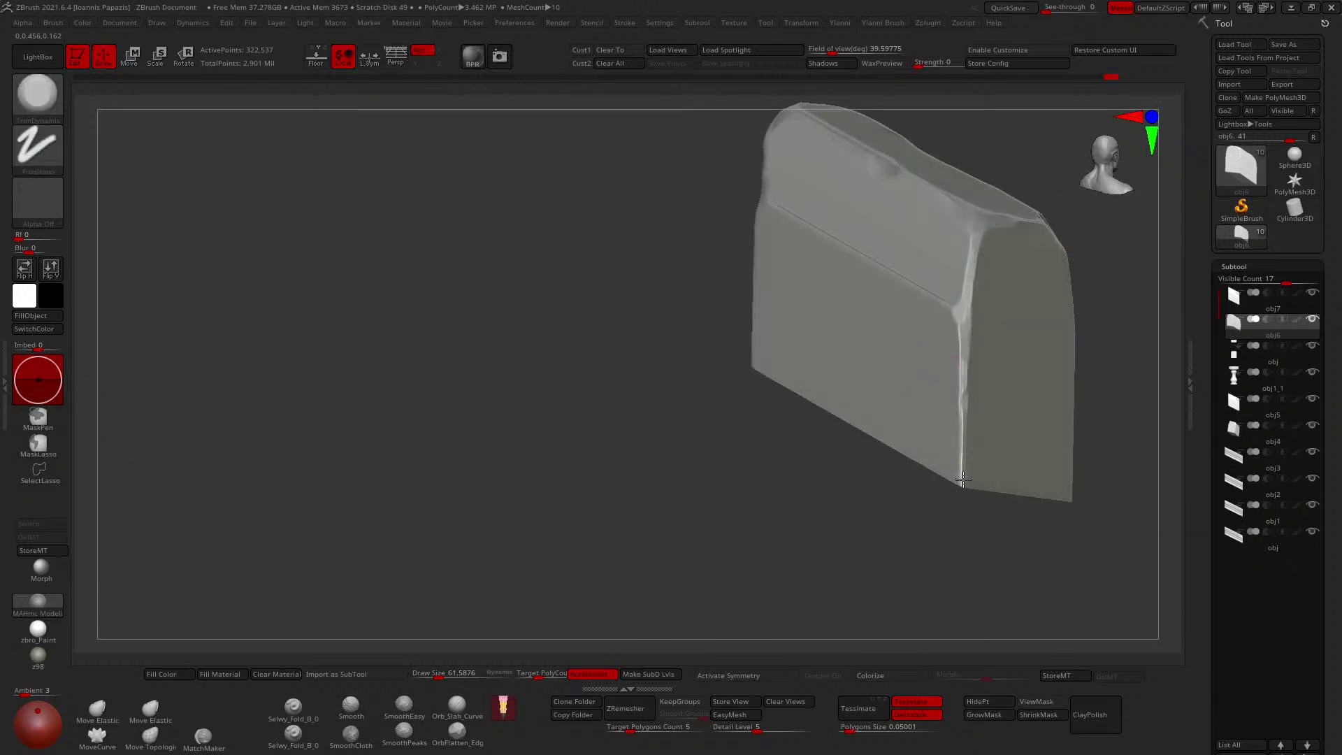
# Chip the bottom corner and widen the worn bevels along the downhill edge of block obj6, then show all pieces.
pyautogui.moveTo(960, 479); pyautogui.dragTo(957, 470)
pyautogui.moveTo(956, 459); pyautogui.dragTo(971, 456, button='right')
pyautogui.moveTo(959, 469); pyautogui.dragTo(958, 481)
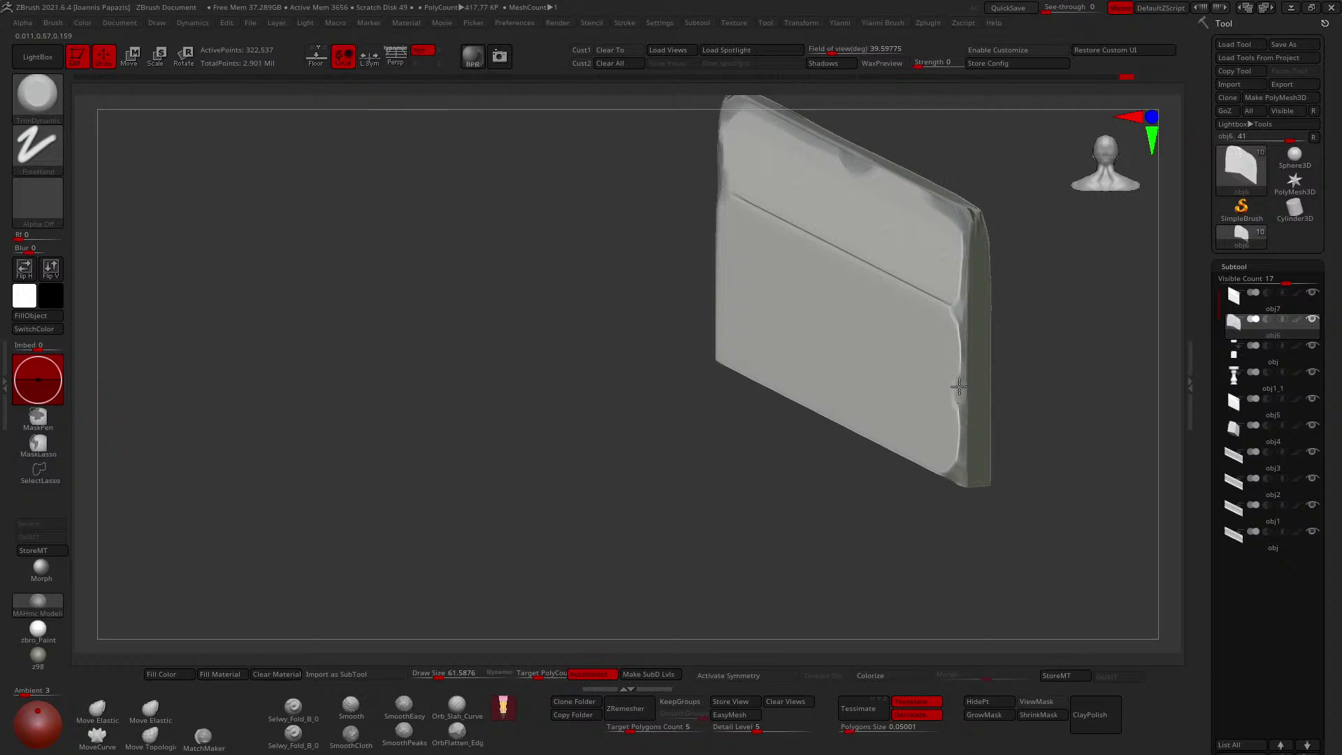
pyautogui.keyDown('ctrl'); pyautogui.moveTo(959, 386); pyautogui.dragTo(959, 410, button='right'); pyautogui.keyUp('ctrl')
pyautogui.moveTo(958, 410); pyautogui.dragTo(970, 391)
pyautogui.moveTo(978, 361); pyautogui.dragTo(987, 427, button='right')
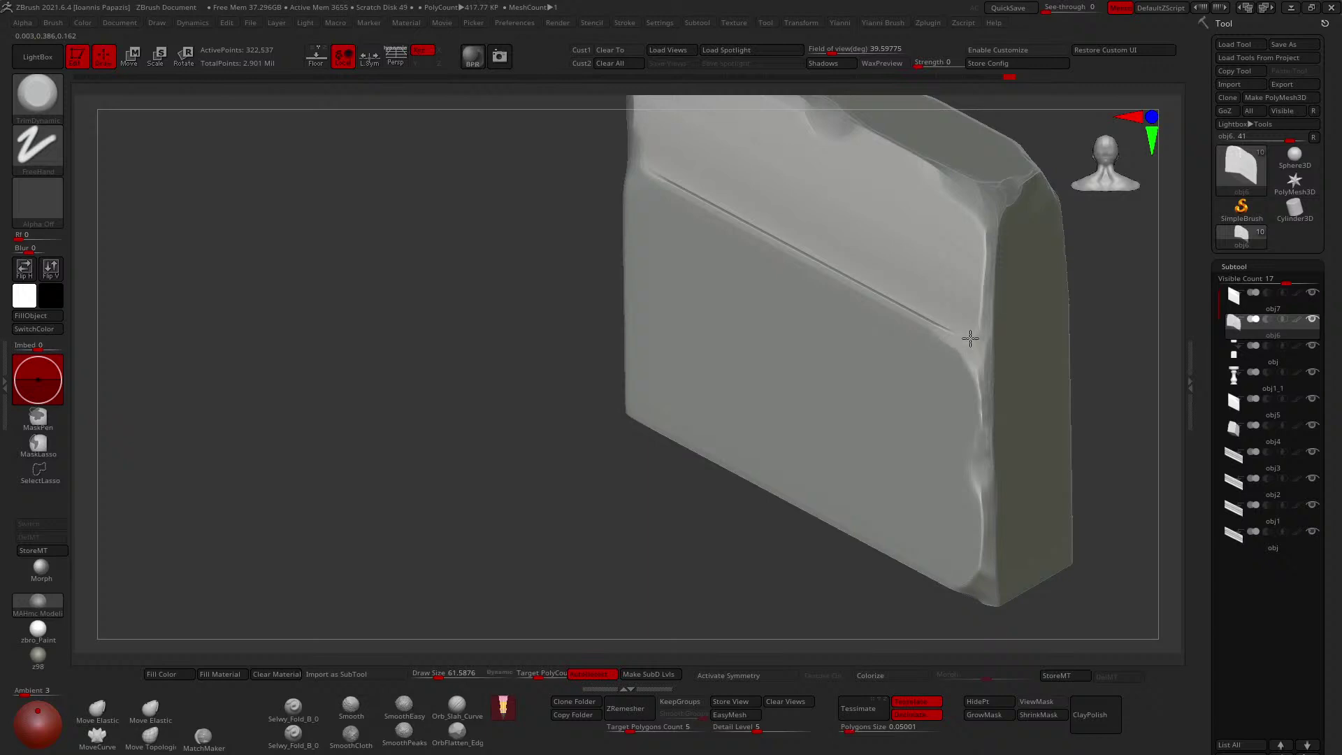
pyautogui.moveTo(981, 324); pyautogui.dragTo(978, 315)
pyautogui.moveTo(940, 308)
pyautogui.keyDown('ctrl'); pyautogui.mouseDown(button='right')
pyautogui.moveTo(902, 263)
pyautogui.moveTo(946, 288)
pyautogui.moveTo(937, 276)
pyautogui.moveTo(875, 316)
pyautogui.moveTo(812, 320)
pyautogui.moveTo(911, 332)
pyautogui.moveTo(927, 365)
pyautogui.moveTo(920, 396)
pyautogui.moveTo(882, 377)
pyautogui.moveTo(949, 333)
pyautogui.mouseUp(button='right'); pyautogui.keyUp('ctrl')
pyautogui.hotkey('alt', 's')
# Examine the assembled balustrade and its rail sections for the next piece that needs damage.
pyautogui.keyDown('alt'); pyautogui.moveTo(949, 333); pyautogui.dragTo(888, 351, button='right'); pyautogui.keyUp('alt')
pyautogui.keyDown('ctrl'); pyautogui.moveTo(888, 351); pyautogui.dragTo(986, 419, button='right'); pyautogui.keyUp('ctrl')
pyautogui.keyDown('alt'); pyautogui.click(986, 368); pyautogui.keyUp('alt')
pyautogui.keyDown('alt'); pyautogui.moveTo(985, 368); pyautogui.dragTo(948, 381, button='right'); pyautogui.keyUp('alt')
pyautogui.keyDown('ctrl'); pyautogui.moveTo(935, 329); pyautogui.dragTo(902, 293, button='right'); pyautogui.keyUp('ctrl')
pyautogui.moveTo(902, 294); pyautogui.dragTo(925, 322, button='right')
pyautogui.moveTo(867, 201)
pyautogui.keyDown('alt'); pyautogui.mouseDown(button='right')
pyautogui.moveTo(920, 317)
pyautogui.moveTo(867, 314)
pyautogui.moveTo(947, 315)
pyautogui.moveTo(872, 294)
pyautogui.moveTo(900, 320)
pyautogui.moveTo(927, 316)
pyautogui.mouseUp(button='right'); pyautogui.keyUp('alt')
pyautogui.keyDown('alt'); pyautogui.click(917, 318); pyautogui.keyUp('alt')
pyautogui.hotkey('alt', 's')
pyautogui.hotkey('alt', 's')
# Isolate rail section obj2 and smooth both ends of its lower edge at a draw size of about 151.
pyautogui.keyDown('alt'); pyautogui.click(900, 320); pyautogui.keyUp('alt')
pyautogui.hotkey('alt', 's')
pyautogui.press('s')
pyautogui.keyDown('shift'); pyautogui.moveTo(936, 339); pyautogui.dragTo(941, 342); pyautogui.keyUp('shift')
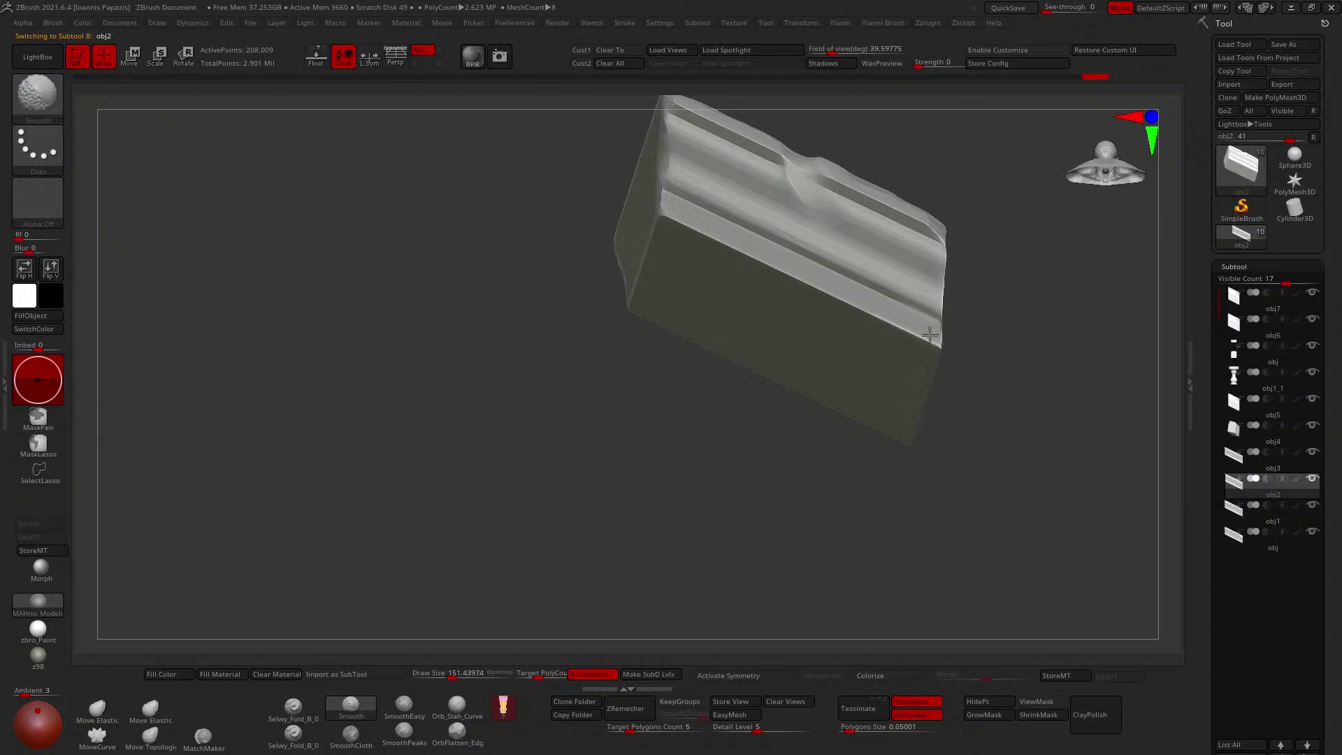
pyautogui.keyDown('shift'); pyautogui.moveTo(657, 212); pyautogui.dragTo(669, 216); pyautogui.keyUp('shift')
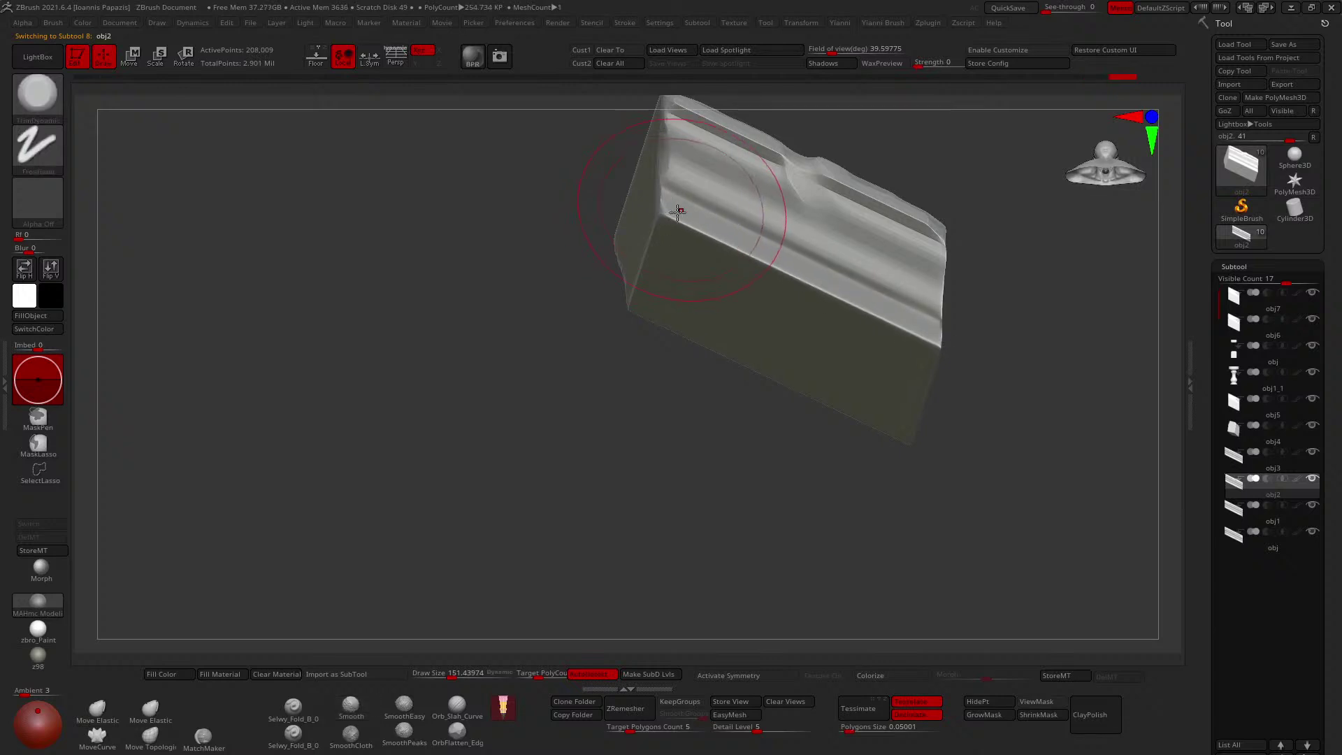
pyautogui.moveTo(706, 231)
pyautogui.keyDown('shift'); pyautogui.mouseDown(button='right')
pyautogui.moveTo(814, 354)
pyautogui.moveTo(815, 306)
pyautogui.moveTo(839, 301)
pyautogui.mouseUp(button='right'); pyautogui.keyUp('shift')
# Trim uneven chips into the lower edge of rail section obj2 with TrimDynamic at a draw size of about 73.
pyautogui.hotkey('alt', 's')
pyautogui.hotkey('alt', 's')
pyautogui.moveTo(839, 301)
pyautogui.keyDown('ctrl'); pyautogui.mouseDown(button='right')
pyautogui.moveTo(795, 313)
pyautogui.moveTo(797, 336)
pyautogui.moveTo(734, 283)
pyautogui.mouseUp(button='right'); pyautogui.keyUp('ctrl')
pyautogui.press('s')
pyautogui.moveTo(727, 284); pyautogui.dragTo(803, 341)
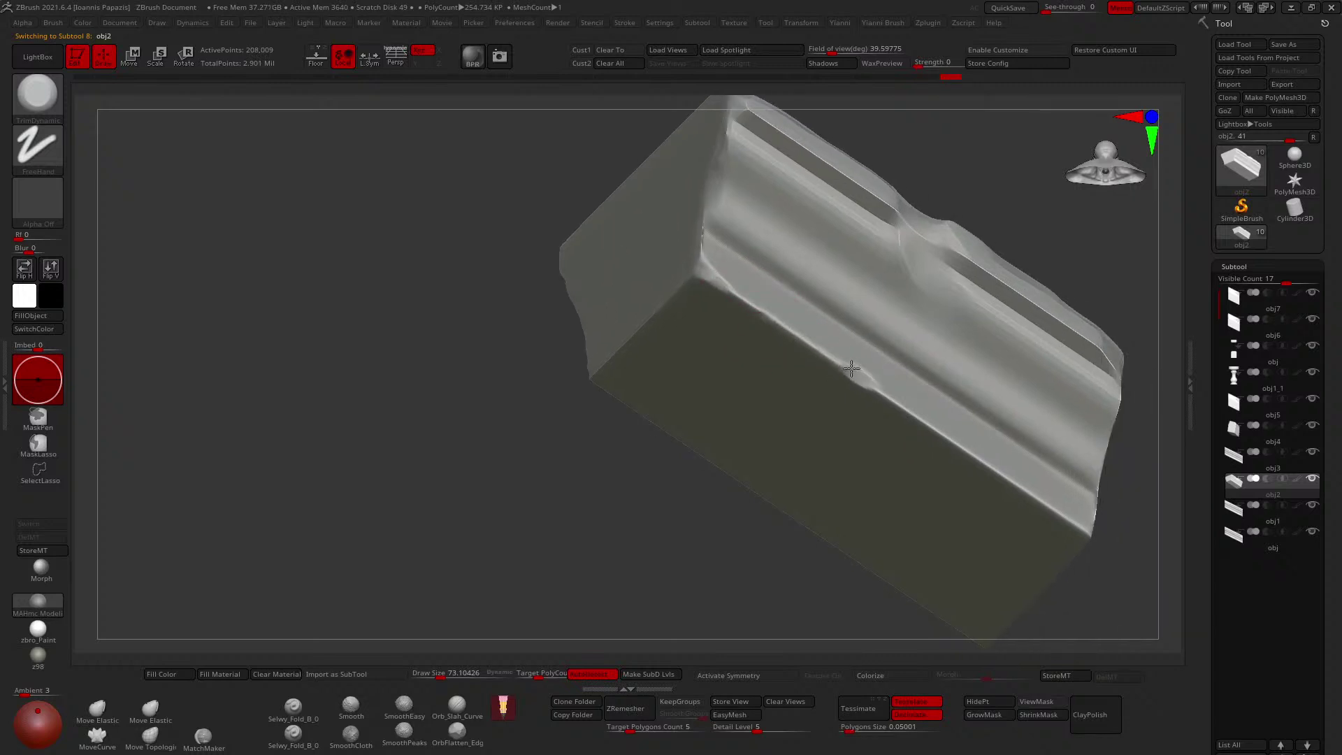
# Extend the chips along the lower edge of rail section obj2 with TrimDynamic at draw sizes of about 73 and 39.
pyautogui.moveTo(851, 369); pyautogui.dragTo(846, 369, button='right')
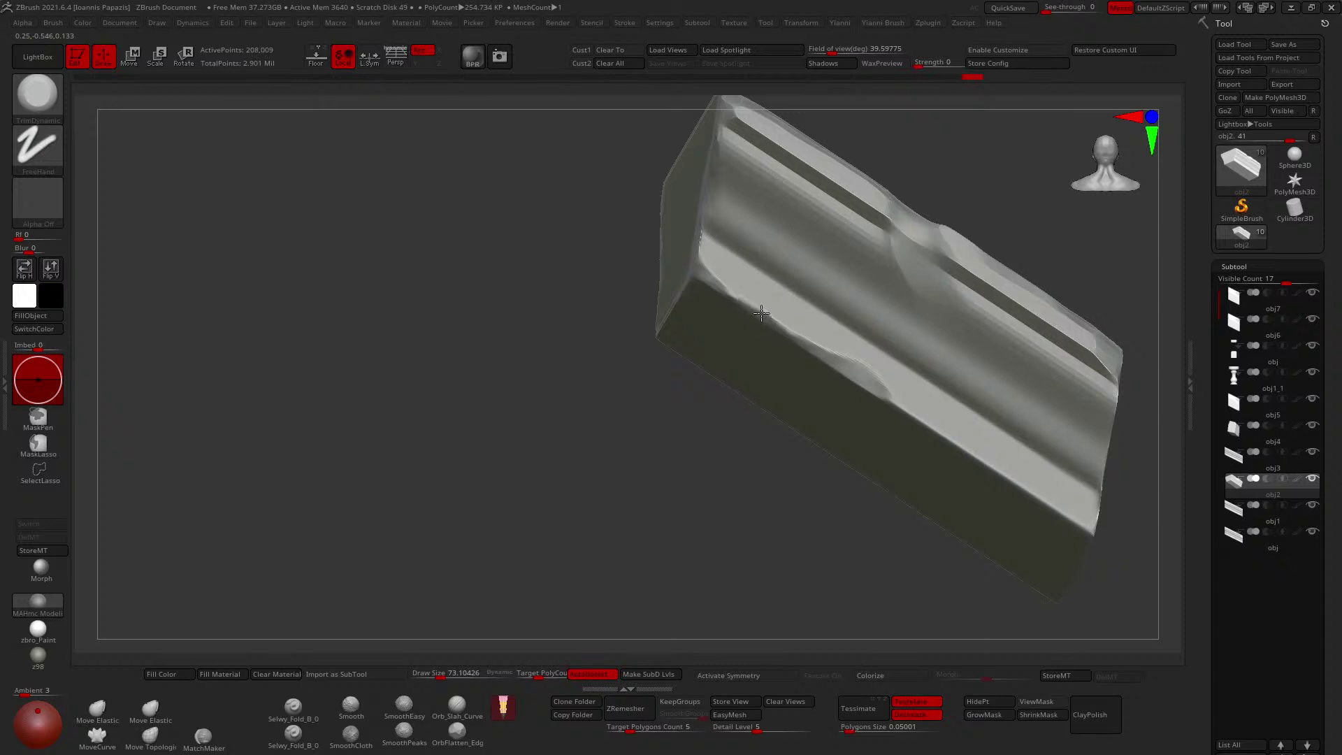
pyautogui.moveTo(761, 313); pyautogui.dragTo(767, 312)
pyautogui.moveTo(767, 312)
pyautogui.mouseDown(button='right')
pyautogui.moveTo(848, 348)
pyautogui.moveTo(911, 352)
pyautogui.moveTo(899, 406)
pyautogui.mouseUp(button='right')
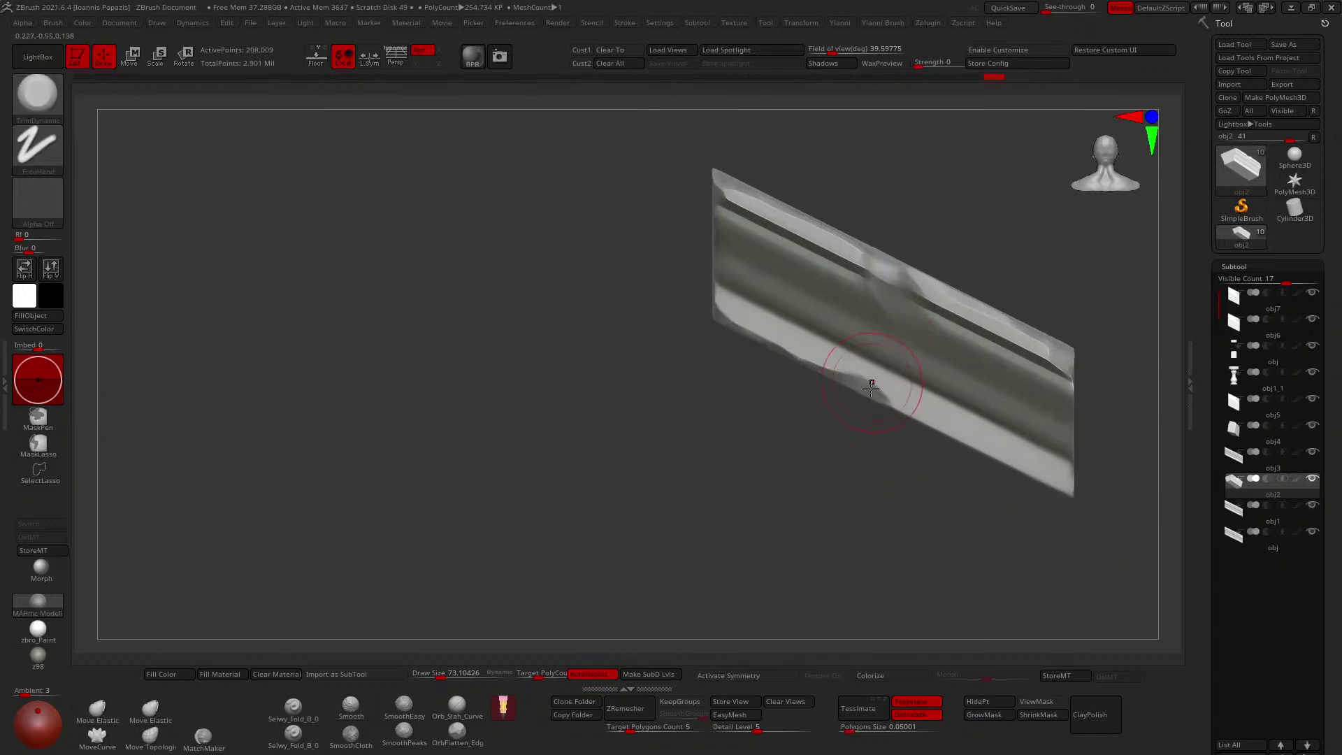
pyautogui.moveTo(869, 384); pyautogui.dragTo(866, 377)
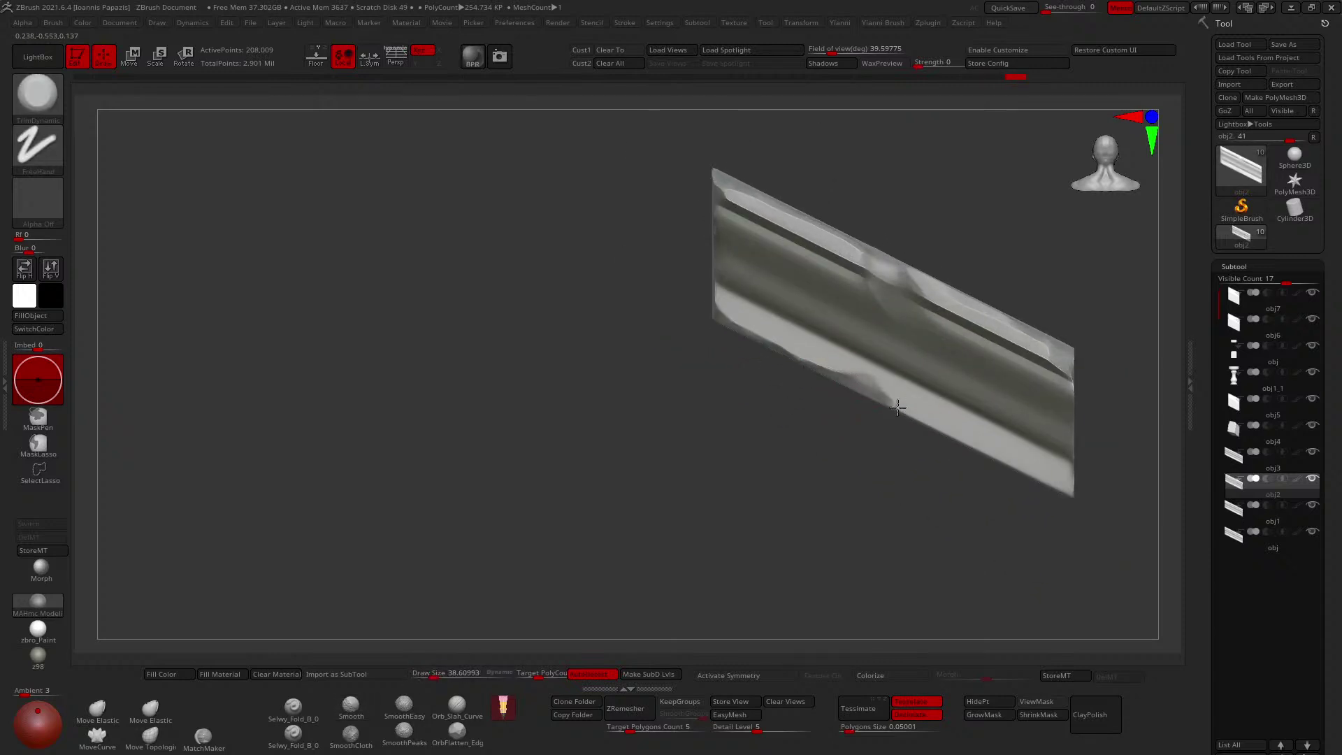
pyautogui.moveTo(913, 416); pyautogui.dragTo(822, 361, button='right')
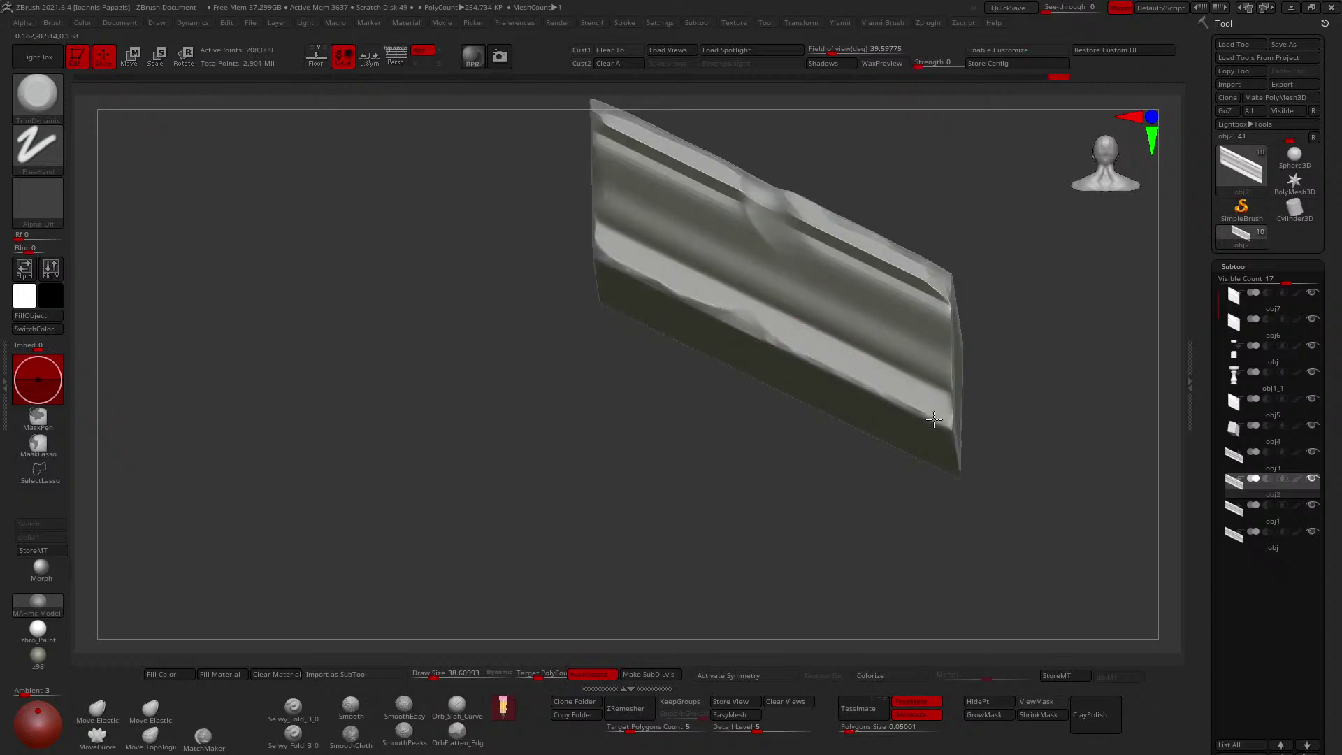
# Trim the lower corner and end edge at the downhill end of rail section obj2 at a draw size of about 54.
pyautogui.moveTo(945, 420); pyautogui.dragTo(919, 402, button='right')
pyautogui.moveTo(914, 409); pyautogui.dragTo(911, 378)
pyautogui.keyDown('alt'); pyautogui.moveTo(908, 374); pyautogui.dragTo(936, 428, button='right'); pyautogui.keyUp('alt')
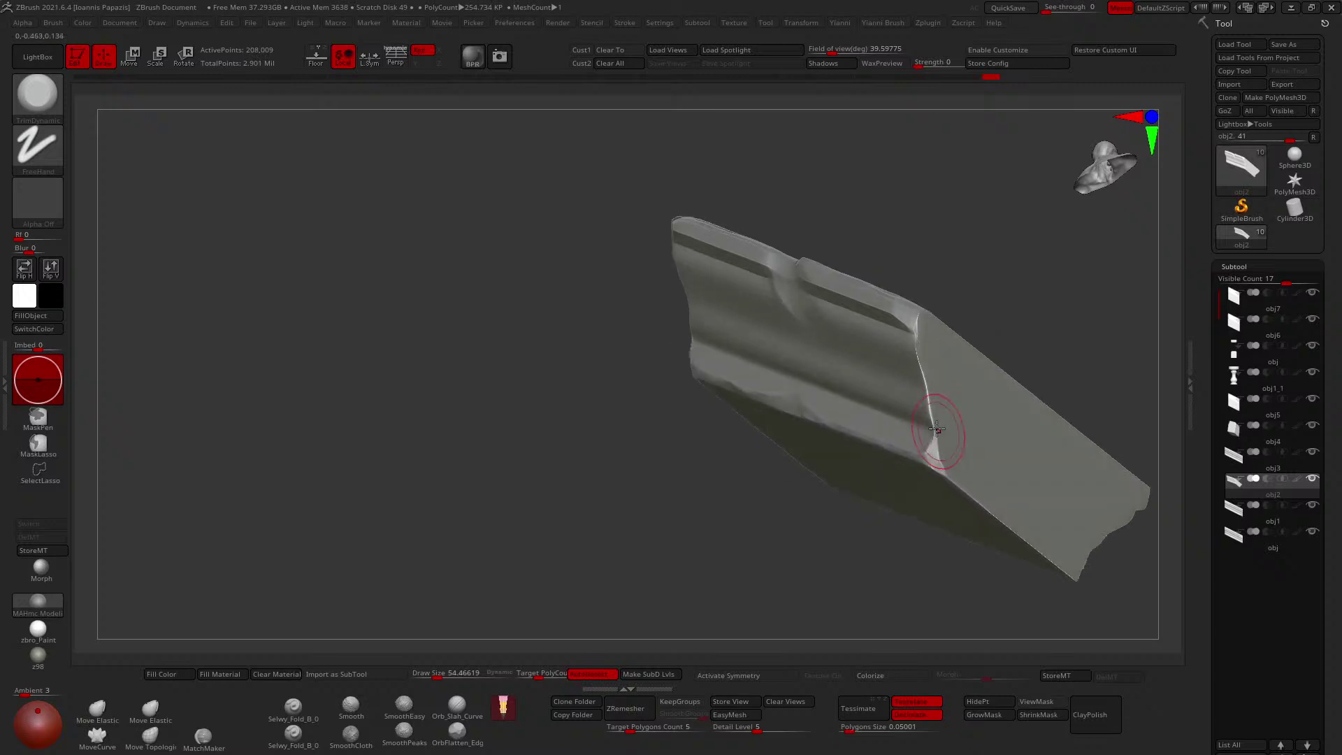
pyautogui.moveTo(930, 405); pyautogui.dragTo(926, 387)
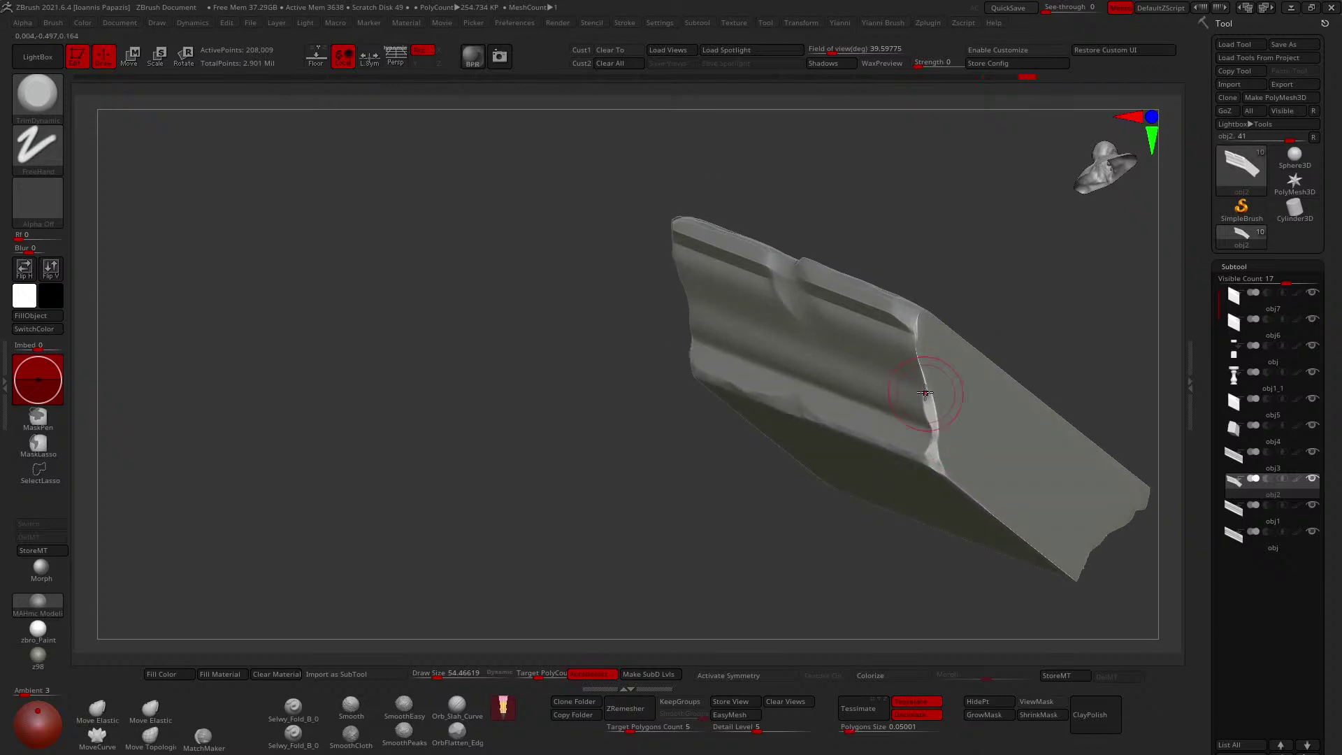
pyautogui.moveTo(933, 382)
pyautogui.keyDown('shift'); pyautogui.mouseDown(button='right')
pyautogui.moveTo(929, 409)
pyautogui.moveTo(942, 371)
pyautogui.moveTo(904, 356)
pyautogui.moveTo(868, 298)
pyautogui.moveTo(868, 235)
pyautogui.mouseUp(button='right'); pyautogui.keyUp('shift')
# Show all pieces and isolate wall block obj6.
pyautogui.hotkey('alt', 's')
pyautogui.keyDown('alt'); pyautogui.click(839, 483); pyautogui.keyUp('alt')
pyautogui.moveTo(847, 455)
pyautogui.keyDown('alt'); pyautogui.mouseDown(button='right')
pyautogui.moveTo(898, 400)
pyautogui.moveTo(891, 381)
pyautogui.mouseUp(button='right'); pyautogui.keyUp('alt')
pyautogui.moveTo(821, 437); pyautogui.dragTo(824, 465)
pyautogui.keyDown('ctrl'); pyautogui.moveTo(824, 464); pyautogui.dragTo(832, 390, button='right'); pyautogui.keyUp('ctrl')
pyautogui.keyDown('alt'); pyautogui.click(878, 441); pyautogui.keyUp('alt')
pyautogui.keyDown('alt'); pyautogui.click(769, 393); pyautogui.keyUp('alt')
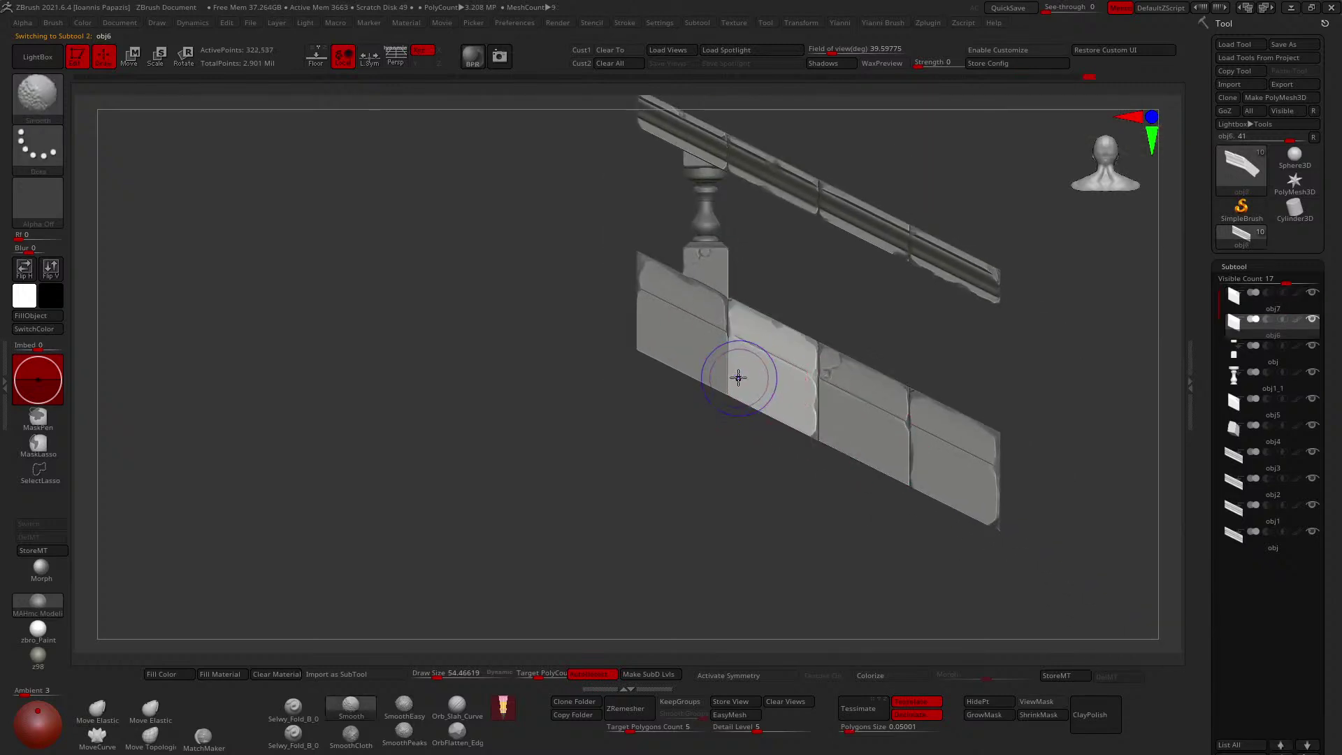
pyautogui.hotkey('shift', 's')
pyautogui.keyDown('ctrl'); pyautogui.moveTo(740, 377); pyautogui.dragTo(850, 420, button='right'); pyautogui.keyUp('ctrl')
# Carve worn chips into the uphill vertical edge of block obj6 with the clay brush at a draw size of about 54.
pyautogui.moveTo(692, 400); pyautogui.dragTo(728, 393, button='right')
pyautogui.keyDown('shift'); pyautogui.moveTo(728, 393); pyautogui.dragTo(725, 390); pyautogui.keyUp('shift')
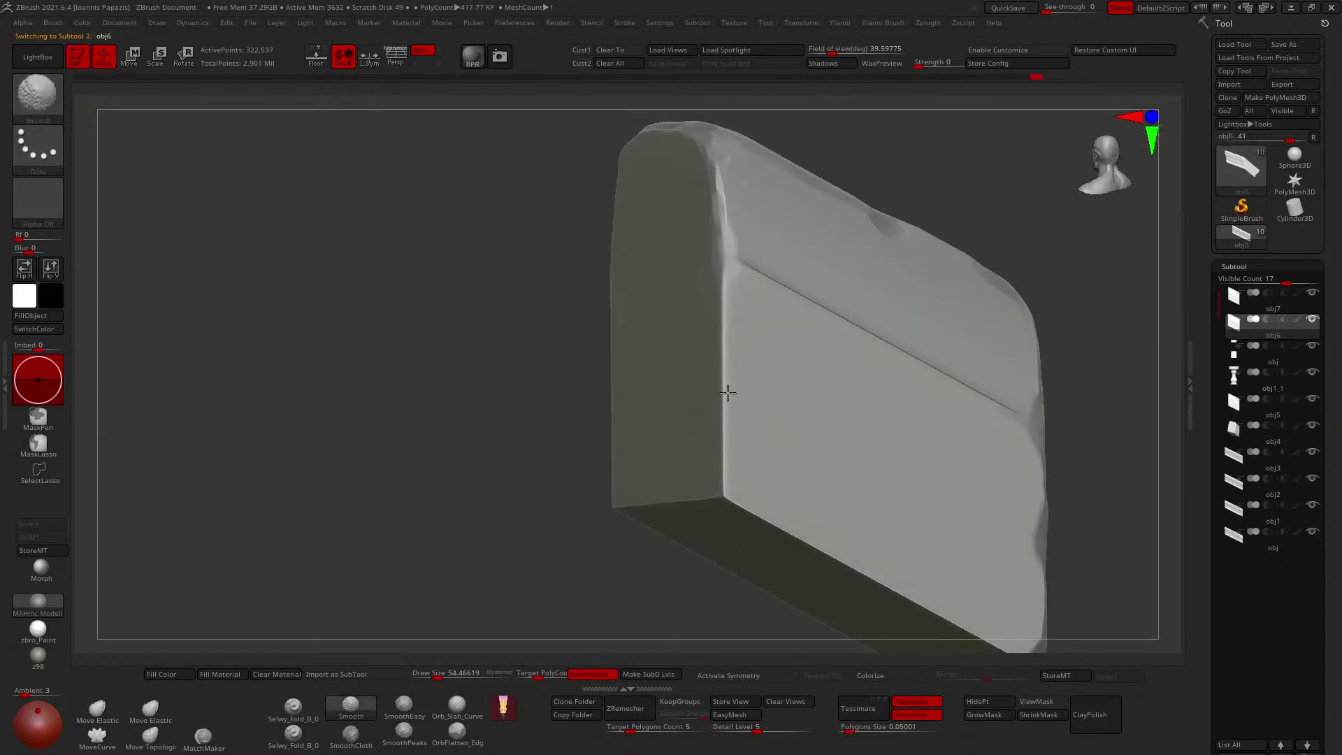
pyautogui.press('2')
pyautogui.moveTo(725, 391); pyautogui.dragTo(725, 367, button='right')
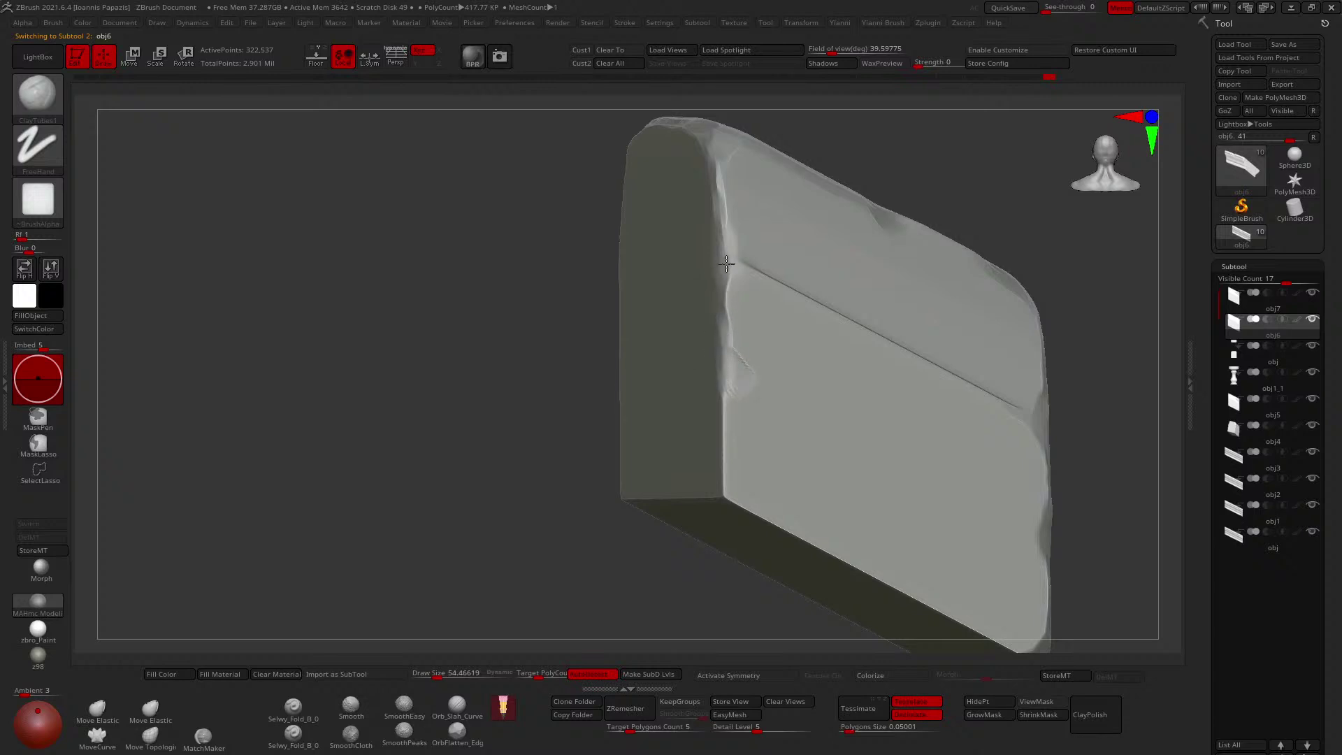
pyautogui.moveTo(726, 263); pyautogui.dragTo(727, 276)
pyautogui.moveTo(727, 276); pyautogui.dragTo(741, 300, button='right')
pyautogui.hotkey('shift', 's')
pyautogui.keyDown('alt'); pyautogui.moveTo(724, 402); pyautogui.dragTo(802, 355, button='right'); pyautogui.keyUp('alt')
pyautogui.hotkey('shift', 's')
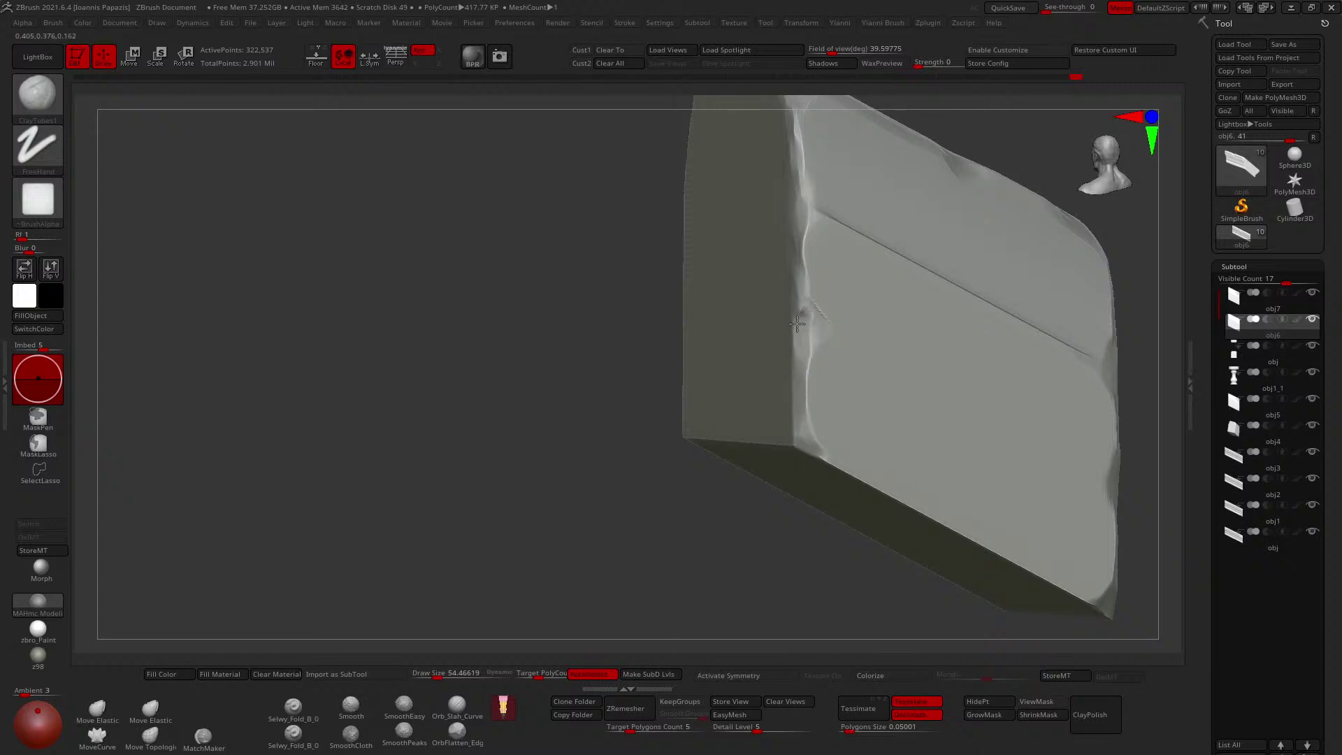
# Flatten the chipped uphill edge and lower corner of block obj6 with OrbFlatten_Edge at a draw size of about 114.
pyautogui.moveTo(797, 324)
pyautogui.mouseDown(button='right')
pyautogui.moveTo(800, 310)
pyautogui.moveTo(840, 353)
pyautogui.mouseUp(button='right')
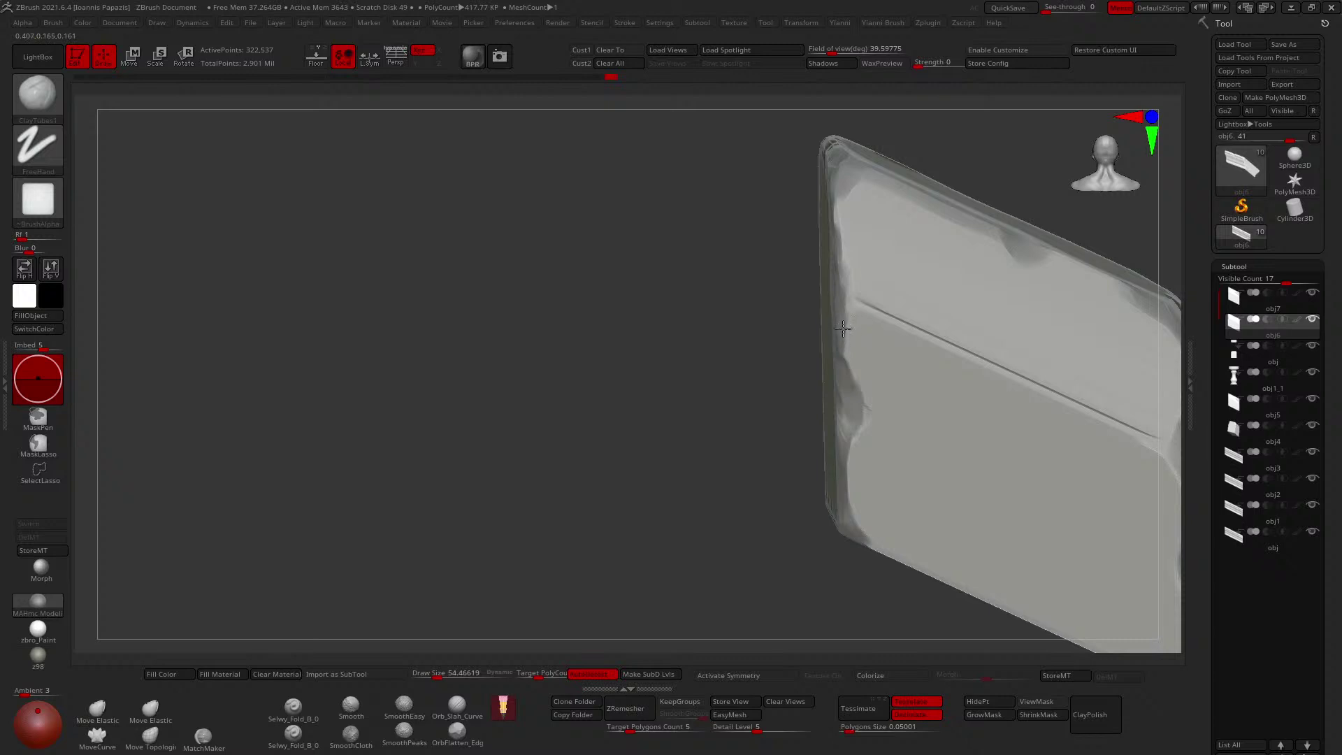
pyautogui.click(457, 733)
pyautogui.moveTo(688, 409)
pyautogui.mouseDown(button='right')
pyautogui.moveTo(841, 359)
pyautogui.moveTo(841, 413)
pyautogui.mouseUp(button='right')
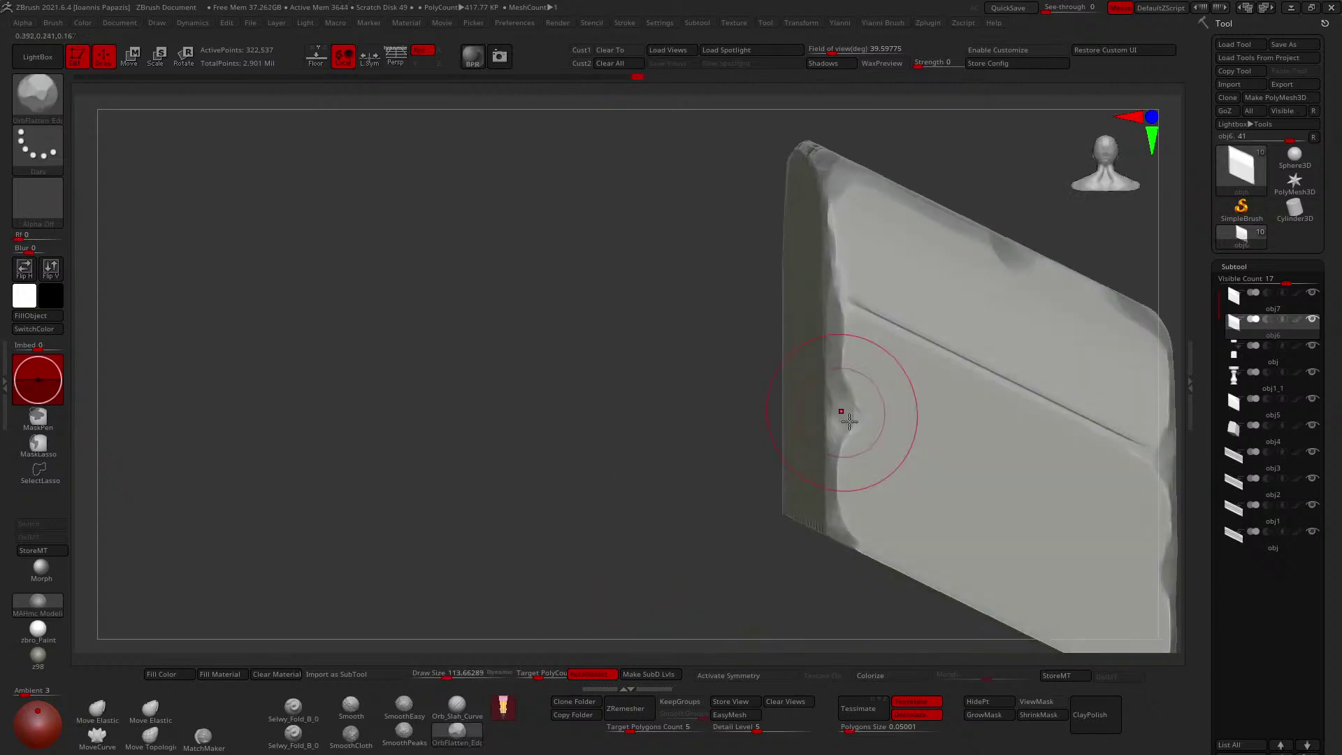
pyautogui.moveTo(838, 534); pyautogui.dragTo(850, 529)
pyautogui.moveTo(850, 528); pyautogui.dragTo(771, 464, button='right')
pyautogui.moveTo(768, 460); pyautogui.dragTo(761, 426)
pyautogui.moveTo(761, 404); pyautogui.dragTo(778, 409, button='right')
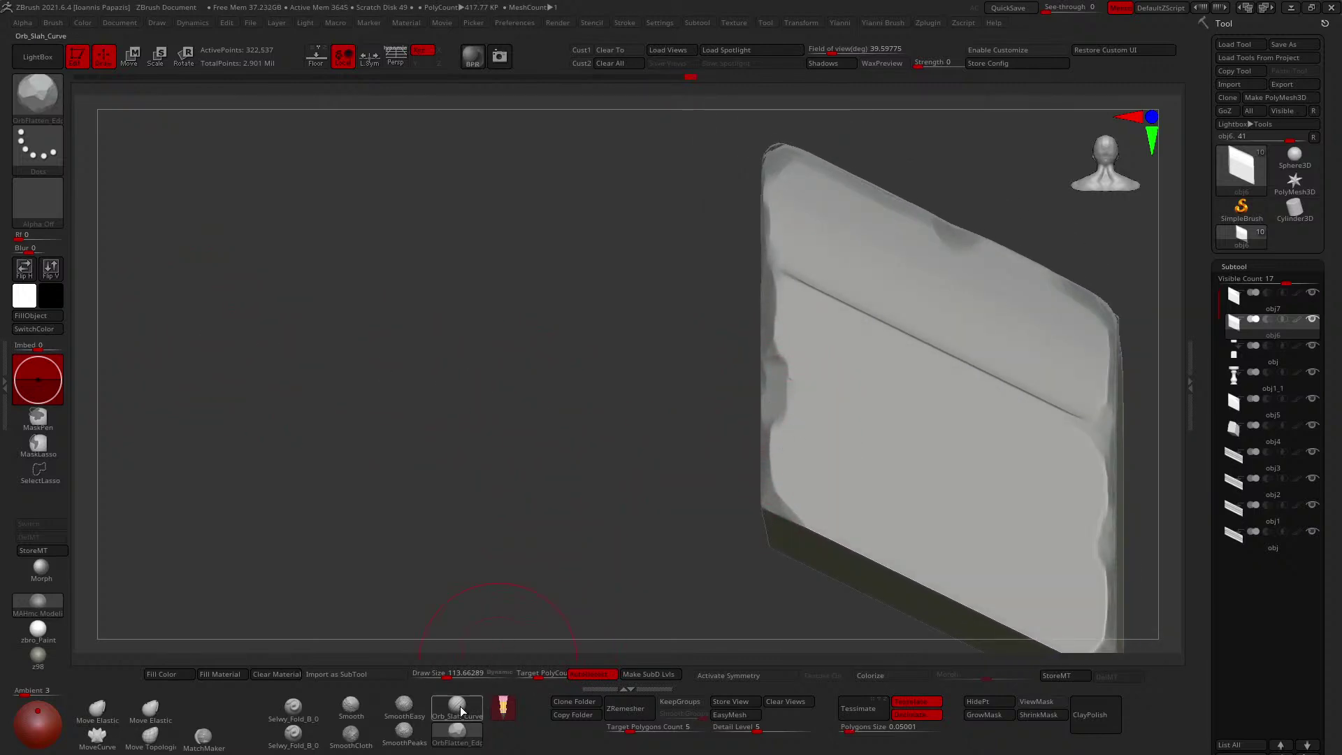
# Cut a short crack inward from the chipped uphill edge of block obj6 with Orb_Slash_Curve at a draw size of about 195.
pyautogui.press('ctrl')
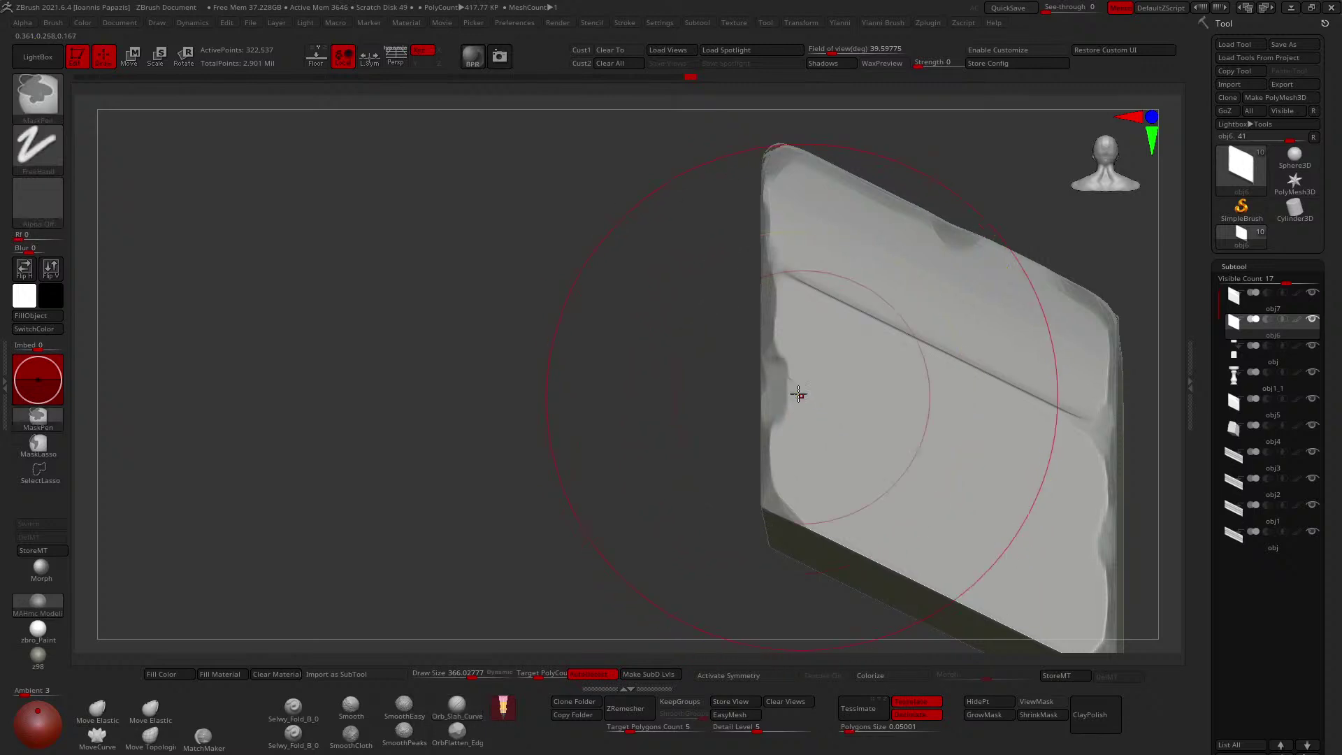
pyautogui.moveTo(782, 376); pyautogui.dragTo(808, 392)
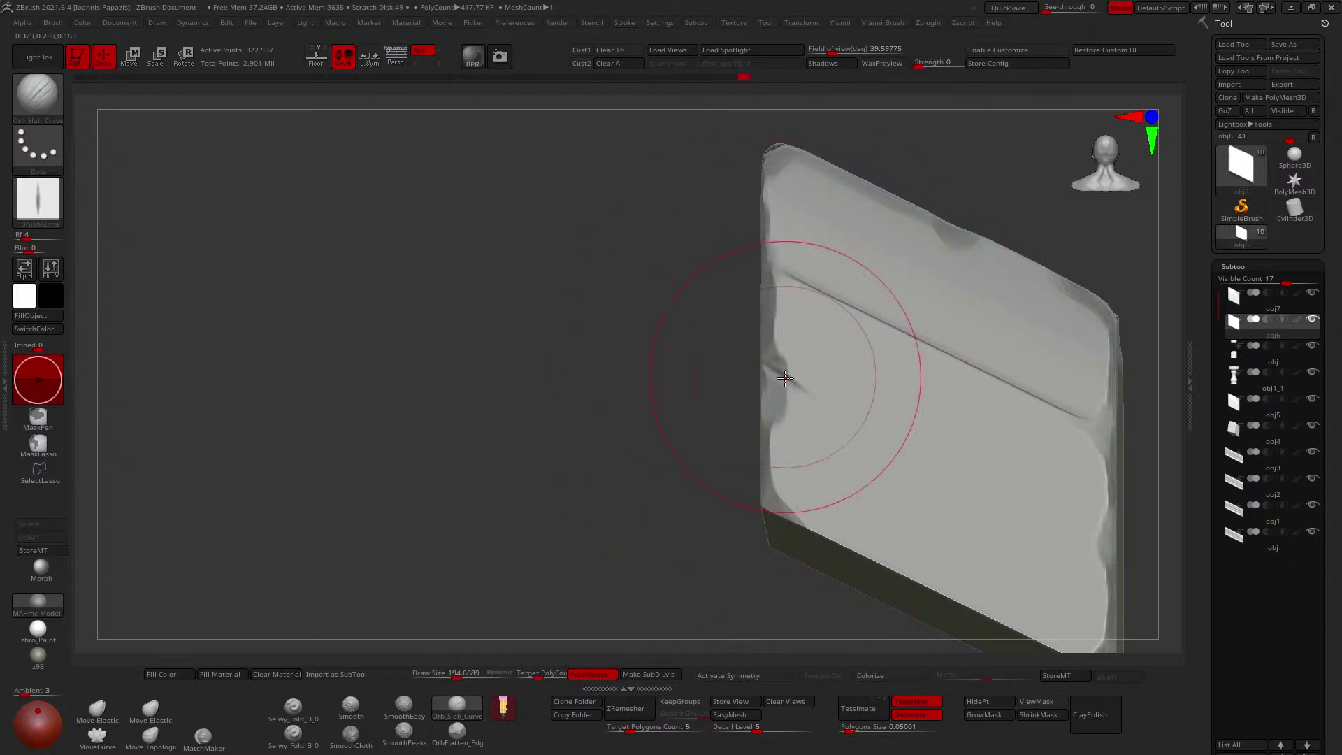
pyautogui.moveTo(811, 397); pyautogui.dragTo(806, 407, button='right')
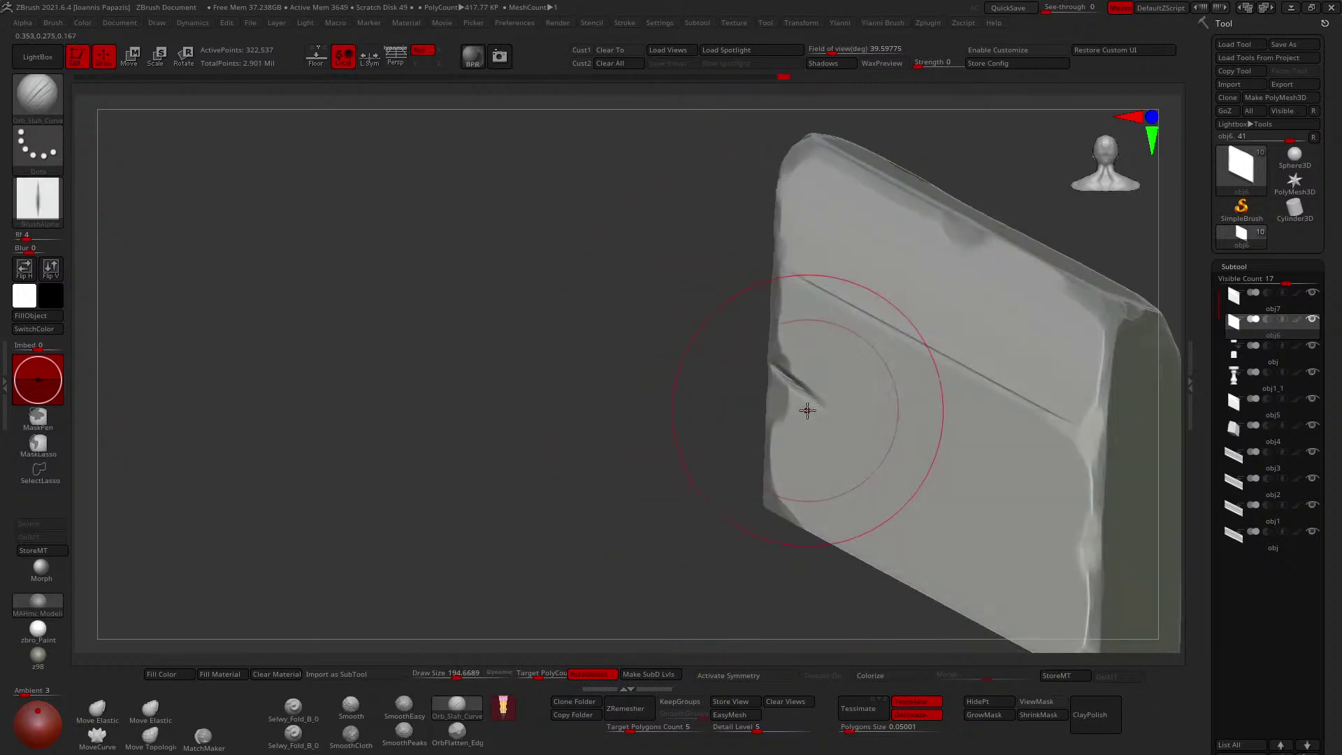
pyautogui.moveTo(806, 407)
pyautogui.mouseDown()
pyautogui.moveTo(791, 393)
pyautogui.moveTo(797, 418)
pyautogui.moveTo(806, 392)
pyautogui.mouseUp()
pyautogui.moveTo(758, 380)
pyautogui.keyDown('shift'); pyautogui.mouseDown(button='right')
pyautogui.moveTo(788, 378)
pyautogui.moveTo(779, 364)
pyautogui.moveTo(771, 376)
pyautogui.mouseUp(button='right'); pyautogui.keyUp('shift')
# Trim the uphill vertical edge and lower corner of wall block obj4 with TrimDynamic at a draw size of about 114.
pyautogui.keyDown('alt'); pyautogui.click(754, 374); pyautogui.keyUp('alt')
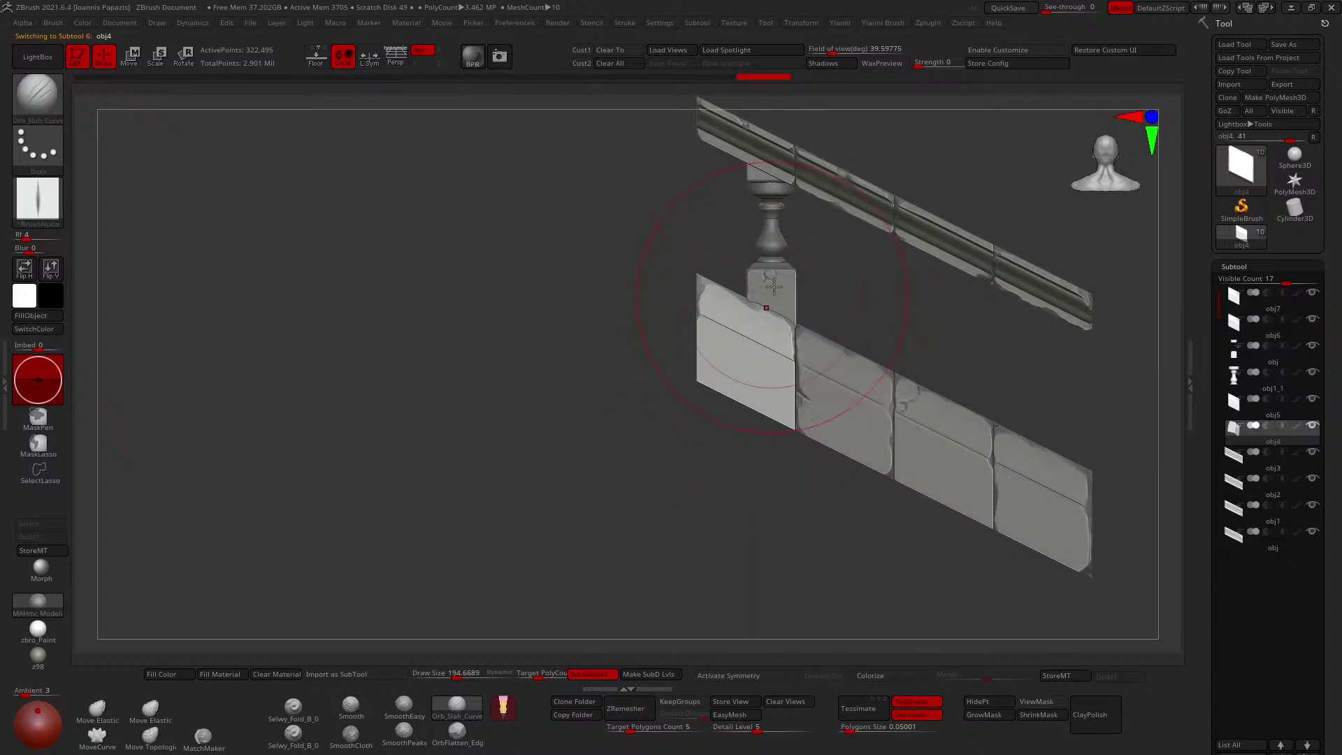
pyautogui.moveTo(751, 299)
pyautogui.keyDown('ctrl'); pyautogui.mouseDown(button='right')
pyautogui.moveTo(692, 320)
pyautogui.moveTo(721, 348)
pyautogui.mouseUp(button='right'); pyautogui.keyUp('ctrl')
pyautogui.moveTo(721, 348)
pyautogui.keyDown('alt'); pyautogui.mouseDown(button='right')
pyautogui.moveTo(755, 371)
pyautogui.moveTo(699, 354)
pyautogui.moveTo(676, 395)
pyautogui.mouseUp(button='right'); pyautogui.keyUp('alt')
pyautogui.press('b')
pyautogui.press('t')
pyautogui.press('d')
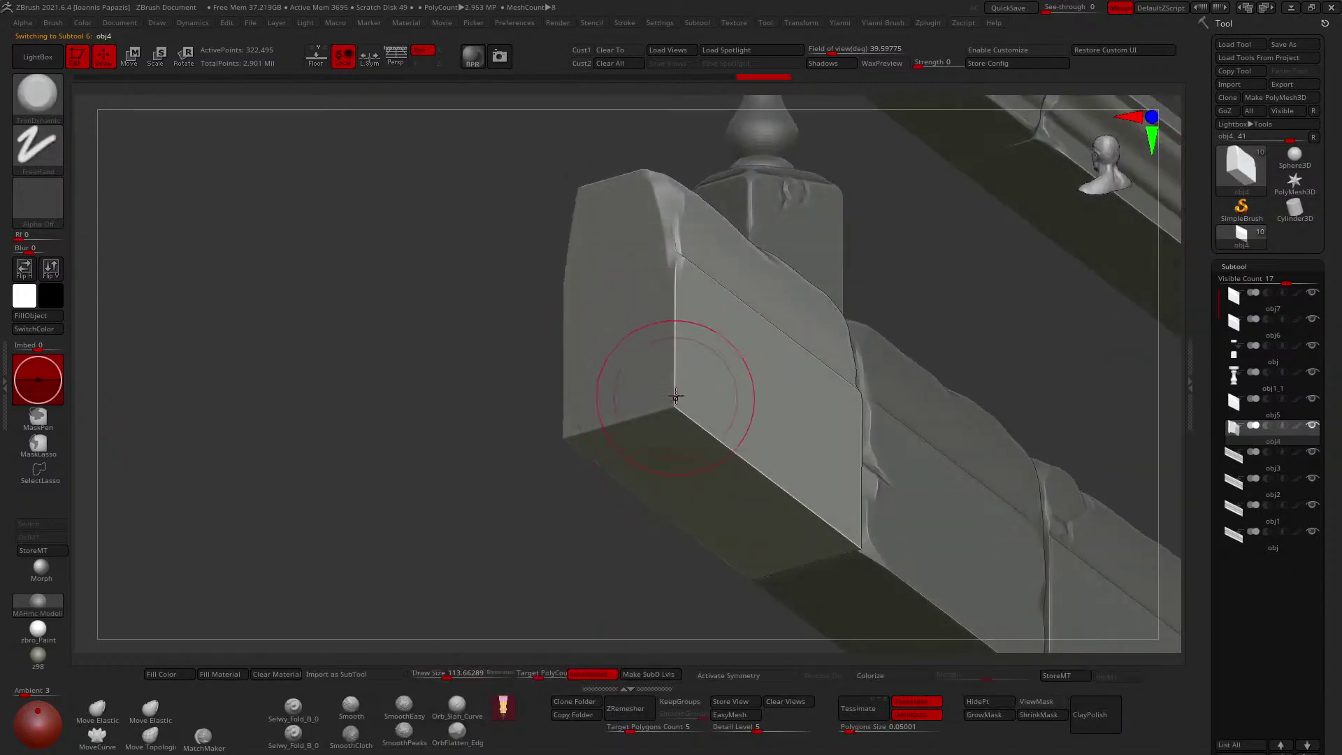
pyautogui.moveTo(676, 398); pyautogui.dragTo(675, 360)
pyautogui.moveTo(675, 360); pyautogui.dragTo(727, 334, button='right')
pyautogui.keyDown('ctrl'); pyautogui.moveTo(727, 334); pyautogui.dragTo(734, 343, button='right'); pyautogui.keyUp('ctrl')
# Cut a crack near the upper downhill corner of block obj6 with Orb_Slash_Curve at a draw size of about 251 and soften it.
pyautogui.moveTo(733, 343)
pyautogui.keyDown('alt'); pyautogui.mouseDown(button='right')
pyautogui.moveTo(801, 440)
pyautogui.moveTo(862, 385)
pyautogui.moveTo(850, 417)
pyautogui.moveTo(597, 620)
pyautogui.mouseUp(button='right'); pyautogui.keyUp('alt')
pyautogui.click(456, 706)
pyautogui.moveTo(888, 419)
pyautogui.mouseDown(button='right')
pyautogui.moveTo(918, 400)
pyautogui.moveTo(978, 417)
pyautogui.mouseUp(button='right')
pyautogui.keyDown('alt'); pyautogui.click(983, 417); pyautogui.keyUp('alt')
pyautogui.moveTo(1118, 451)
pyautogui.keyDown('alt'); pyautogui.mouseDown(button='right')
pyautogui.moveTo(1004, 417)
pyautogui.moveTo(999, 428)
pyautogui.mouseUp(button='right'); pyautogui.keyUp('alt')
pyautogui.press('s')
pyautogui.moveTo(1000, 428); pyautogui.dragTo(1018, 431)
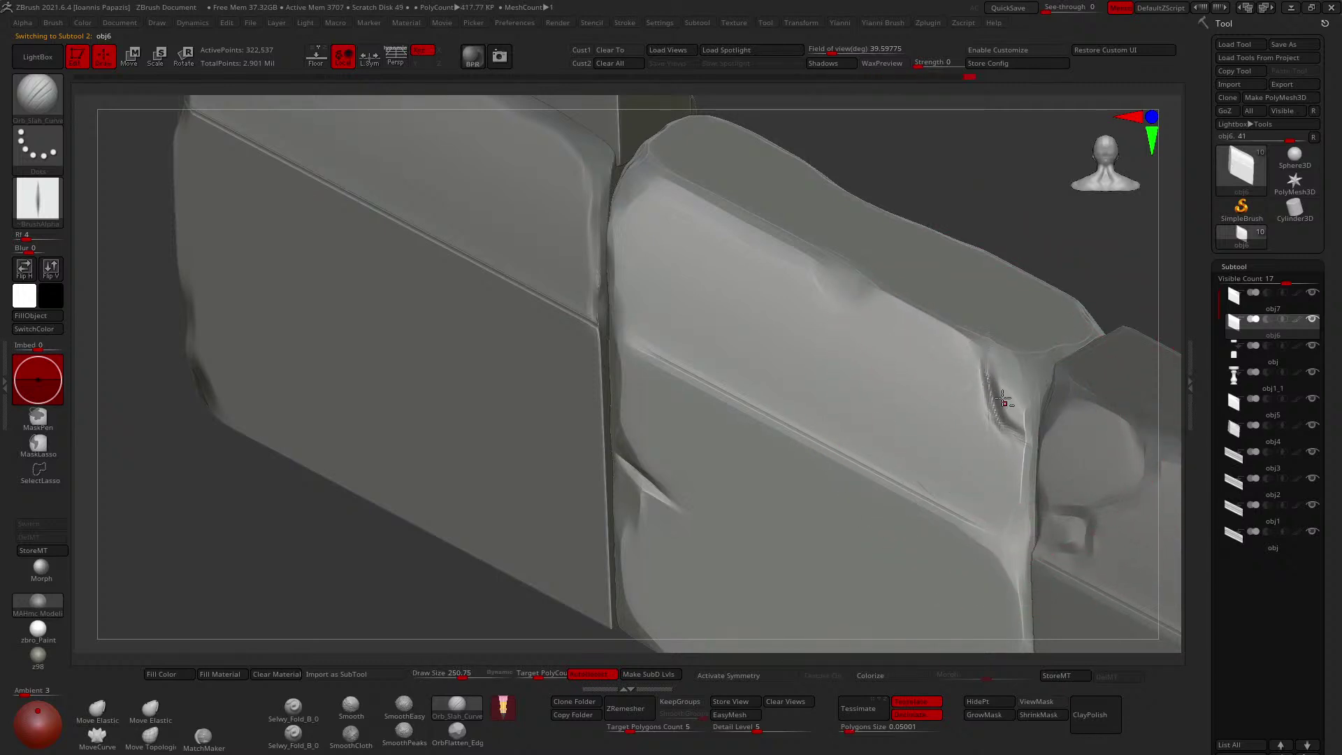
pyautogui.keyDown('shift'); pyautogui.moveTo(1017, 415); pyautogui.dragTo(1010, 378); pyautogui.keyUp('shift')
# Examine the edges of the downhill wall block obj5 alongside the other pieces.
pyautogui.moveTo(1001, 274)
pyautogui.keyDown('shift'); pyautogui.mouseDown(button='right')
pyautogui.moveTo(1021, 302)
pyautogui.moveTo(979, 285)
pyautogui.moveTo(992, 307)
pyautogui.moveTo(968, 329)
pyautogui.moveTo(916, 312)
pyautogui.moveTo(1019, 409)
pyautogui.moveTo(1042, 459)
pyautogui.moveTo(1021, 464)
pyautogui.mouseUp(button='right'); pyautogui.keyUp('shift')
pyautogui.keyDown('alt'); pyautogui.click(1017, 435); pyautogui.keyUp('alt')
pyautogui.press('2')
pyautogui.hotkey('alt', 's')
pyautogui.moveTo(1007, 441)
pyautogui.mouseDown(button='right')
pyautogui.moveTo(916, 443)
pyautogui.moveTo(997, 429)
pyautogui.mouseUp(button='right')
pyautogui.hotkey('shift', 's')
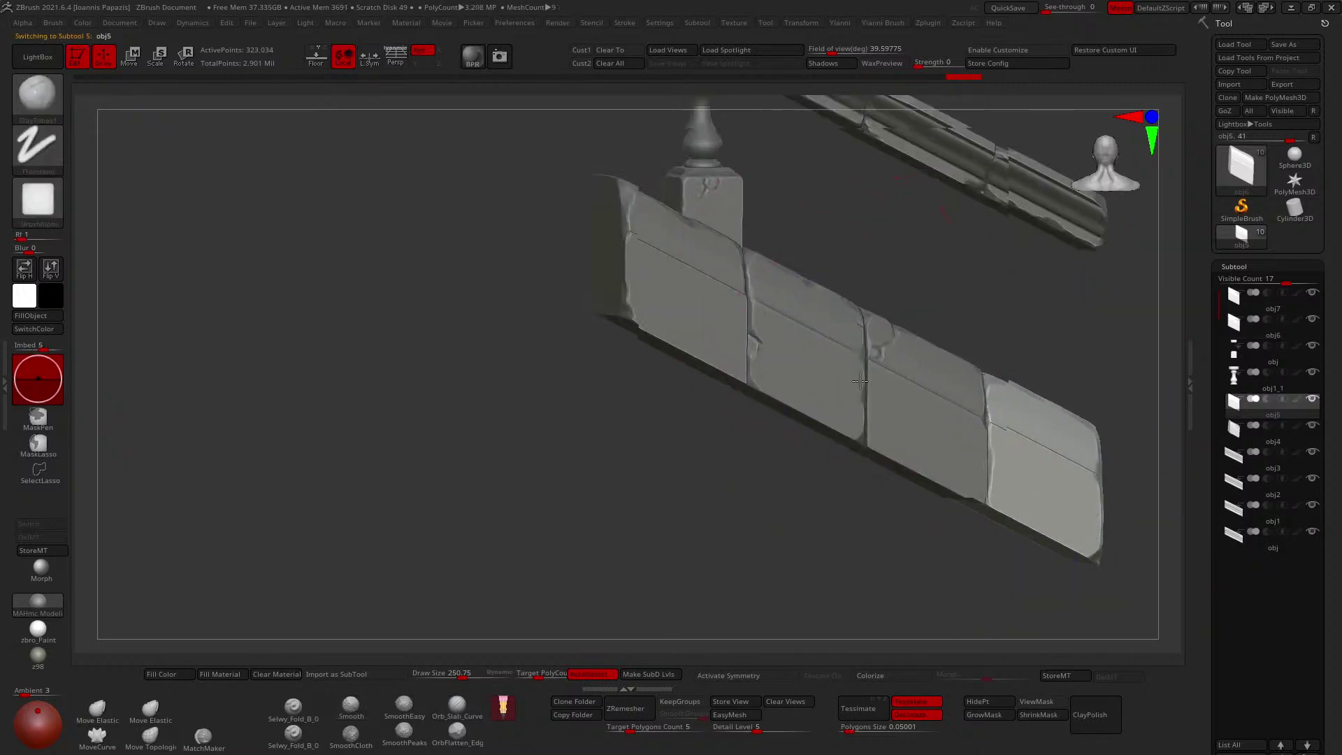
# Isolate the baluster's square blocks and bevel a lower corner of the upper block with TrimDynamic at a draw size of about 90.
pyautogui.keyDown('alt'); pyautogui.moveTo(704, 169); pyautogui.dragTo(927, 294, button='right'); pyautogui.keyUp('alt')
pyautogui.keyDown('alt'); pyautogui.click(849, 285); pyautogui.keyUp('alt')
pyautogui.moveTo(906, 226)
pyautogui.keyDown('alt'); pyautogui.mouseDown(button='right')
pyautogui.moveTo(907, 266)
pyautogui.moveTo(945, 274)
pyautogui.moveTo(931, 302)
pyautogui.moveTo(973, 296)
pyautogui.mouseUp(button='right'); pyautogui.keyUp('alt')
pyautogui.keyDown('alt'); pyautogui.click(956, 275); pyautogui.keyUp('alt')
pyautogui.hotkey('shift', 's')
pyautogui.press('b')
pyautogui.press('t')
pyautogui.press('d')
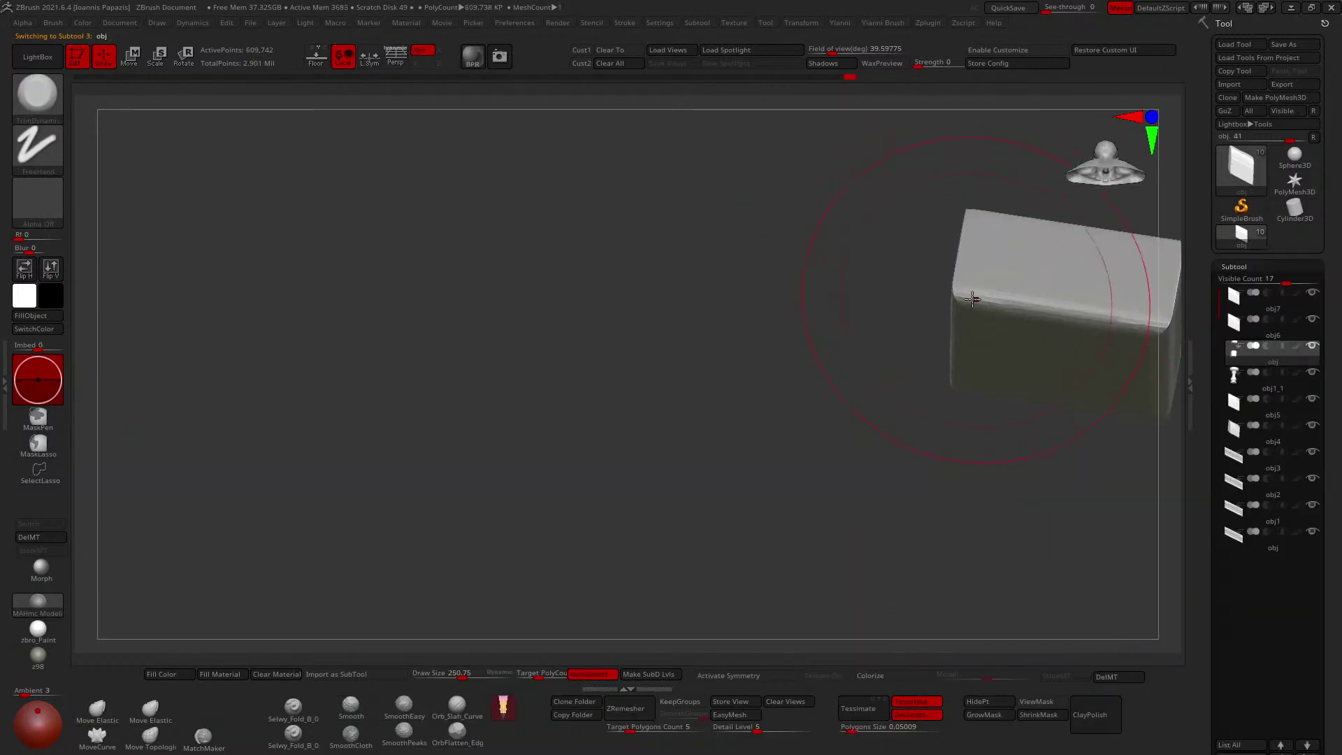
pyautogui.press('s')
pyautogui.moveTo(976, 298); pyautogui.dragTo(960, 300)
pyautogui.moveTo(960, 301); pyautogui.dragTo(982, 303, button='right')
pyautogui.press('s')
pyautogui.moveTo(981, 303); pyautogui.dragTo(966, 302)
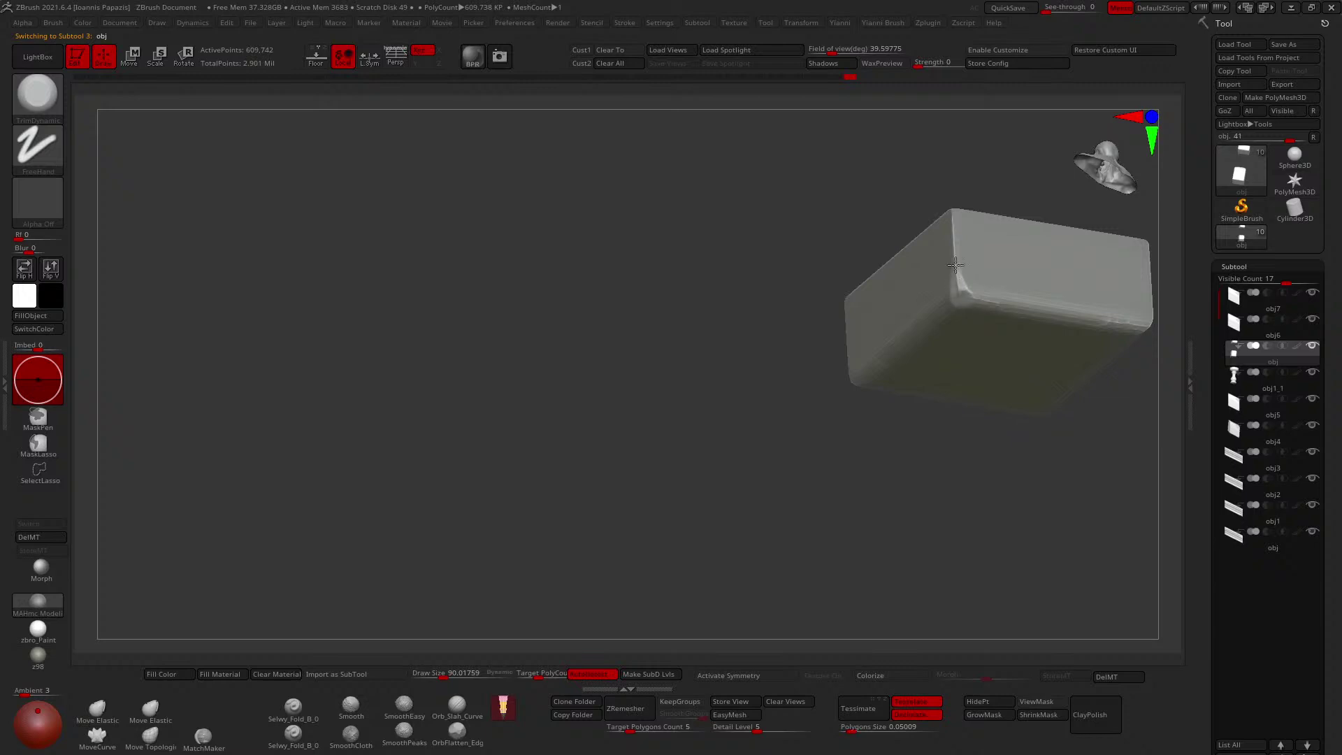
# Wear down the remaining lower edges and vertical corners of the baluster's upper block with uneven bevels.
pyautogui.moveTo(953, 221); pyautogui.dragTo(876, 303, button='right')
pyautogui.moveTo(909, 321); pyautogui.dragTo(1022, 335)
pyautogui.moveTo(1032, 330)
pyautogui.mouseDown(button='right')
pyautogui.moveTo(1015, 333)
pyautogui.moveTo(1047, 347)
pyautogui.moveTo(1015, 342)
pyautogui.moveTo(1041, 346)
pyautogui.mouseUp(button='right')
pyautogui.moveTo(1043, 348); pyautogui.dragTo(1077, 349)
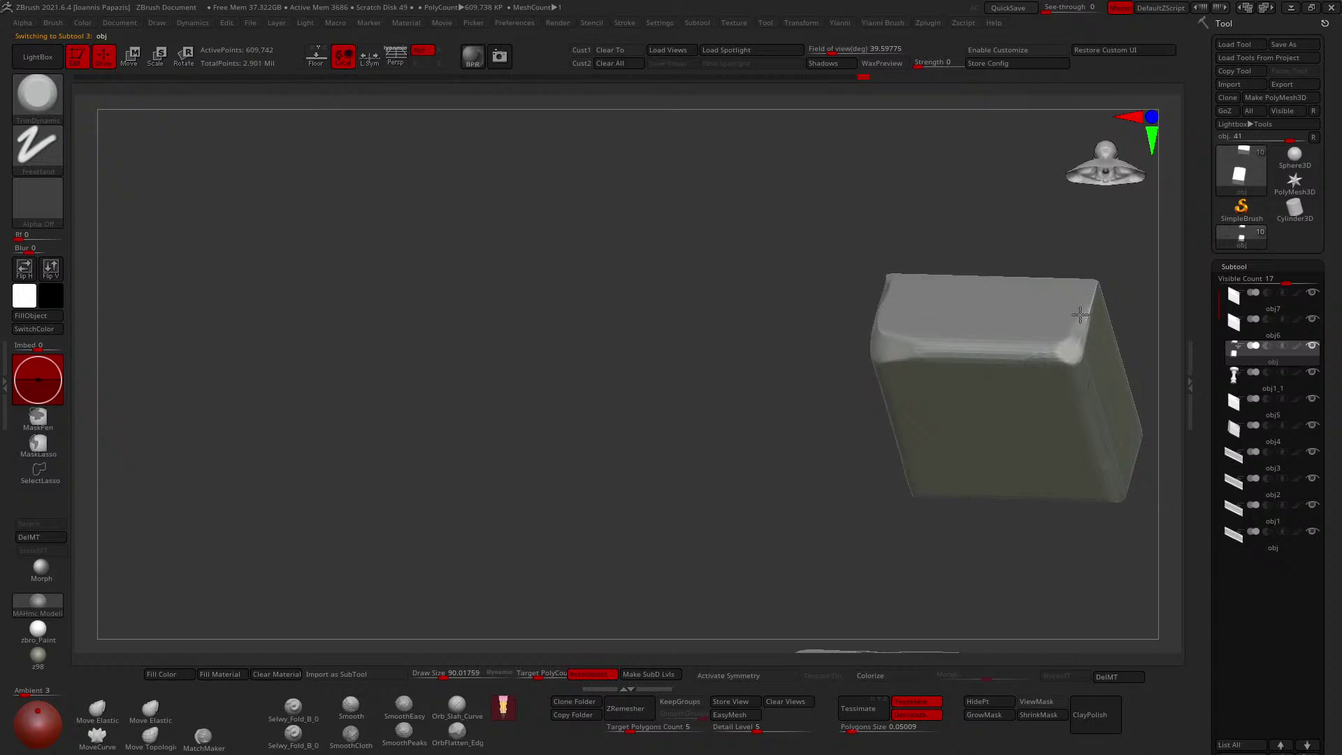
pyautogui.moveTo(1088, 299); pyautogui.dragTo(1074, 351)
pyautogui.moveTo(1023, 363); pyautogui.dragTo(988, 351, button='right')
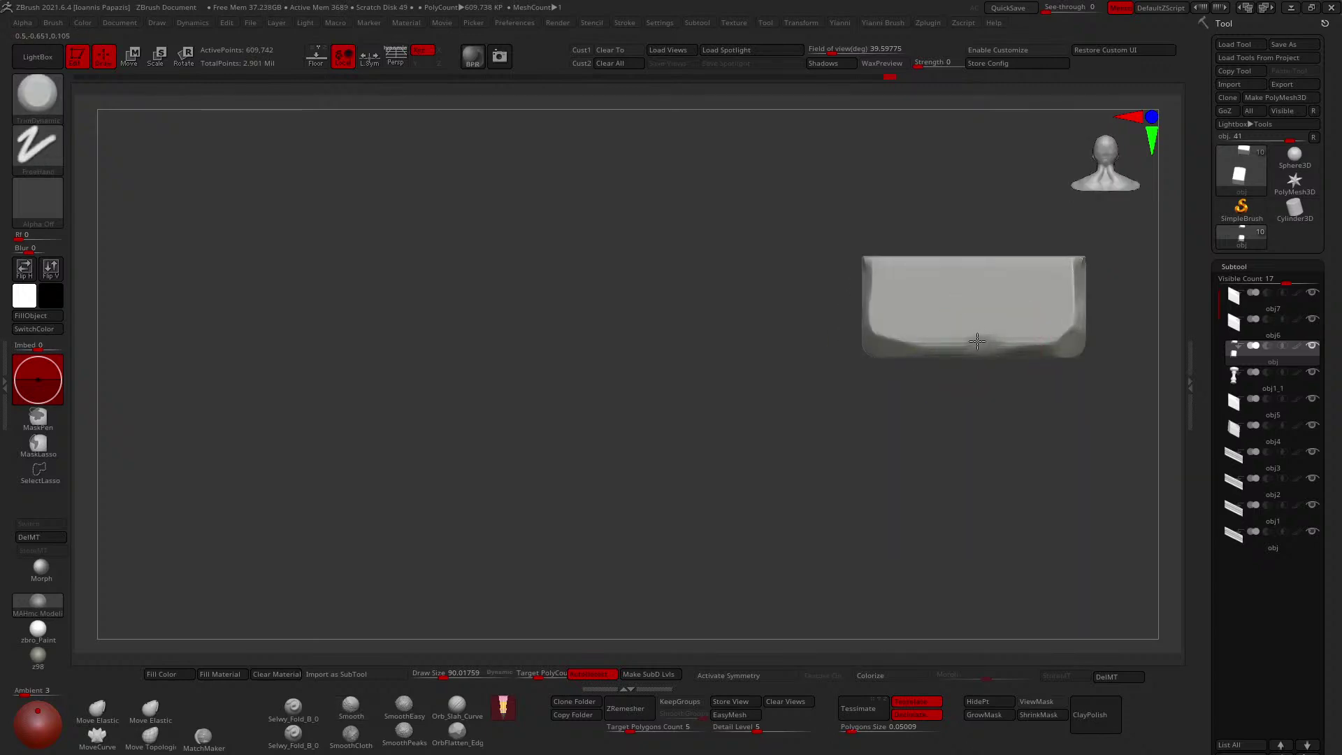
pyautogui.moveTo(973, 344); pyautogui.dragTo(925, 327)
# Show the assembled balustrade, then isolate wall block obj4 and ready TrimDynamic for its downhill edge.
pyautogui.moveTo(925, 326)
pyautogui.keyDown('ctrl'); pyautogui.mouseDown(button='right')
pyautogui.moveTo(830, 315)
pyautogui.moveTo(784, 345)
pyautogui.moveTo(811, 360)
pyautogui.mouseUp(button='right'); pyautogui.keyUp('ctrl')
pyautogui.moveTo(870, 392); pyautogui.dragTo(818, 280, button='right')
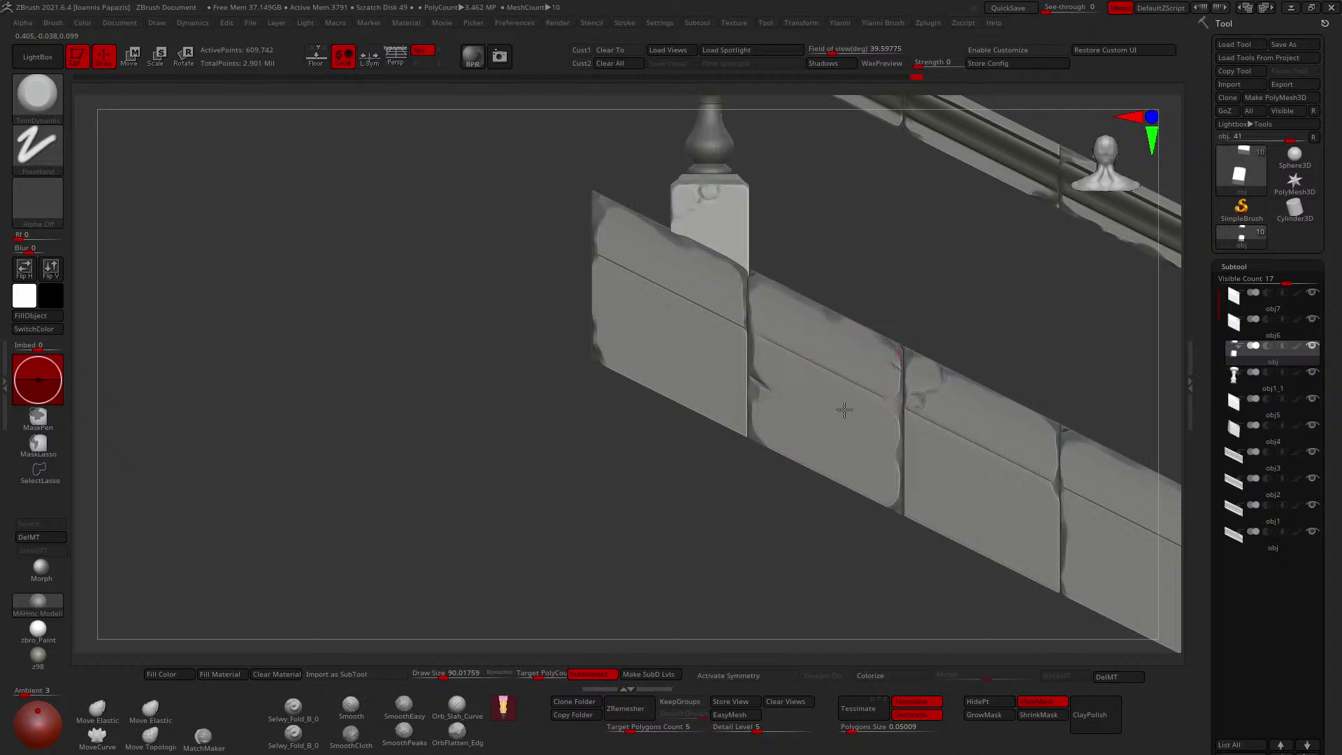
pyautogui.keyDown('ctrl'); pyautogui.moveTo(871, 425); pyautogui.dragTo(849, 447, button='right'); pyautogui.keyUp('ctrl')
pyautogui.keyDown('alt'); pyautogui.click(918, 469); pyautogui.keyUp('alt')
pyautogui.keyDown('ctrl'); pyautogui.moveTo(743, 405); pyautogui.dragTo(738, 451, button='right'); pyautogui.keyUp('ctrl')
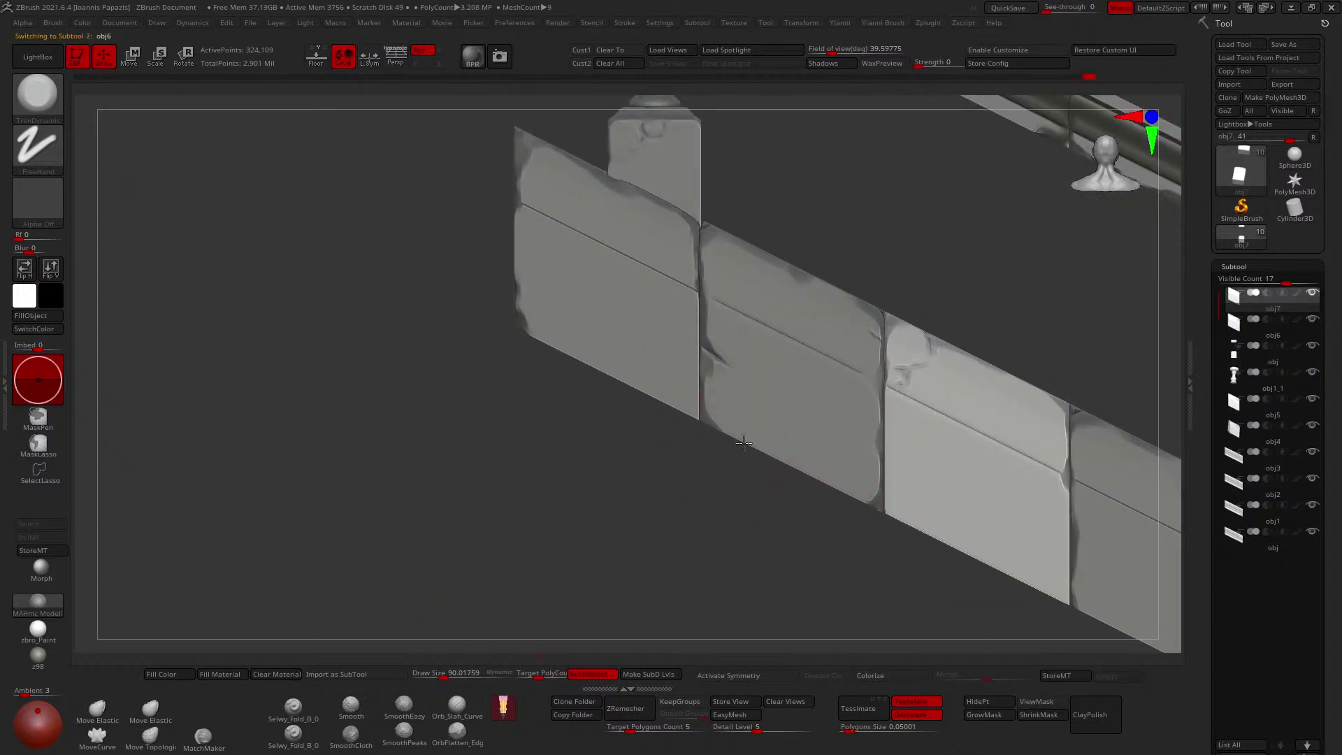
pyautogui.click(467, 703)
pyautogui.keyDown('alt'); pyautogui.click(681, 387); pyautogui.keyUp('alt')
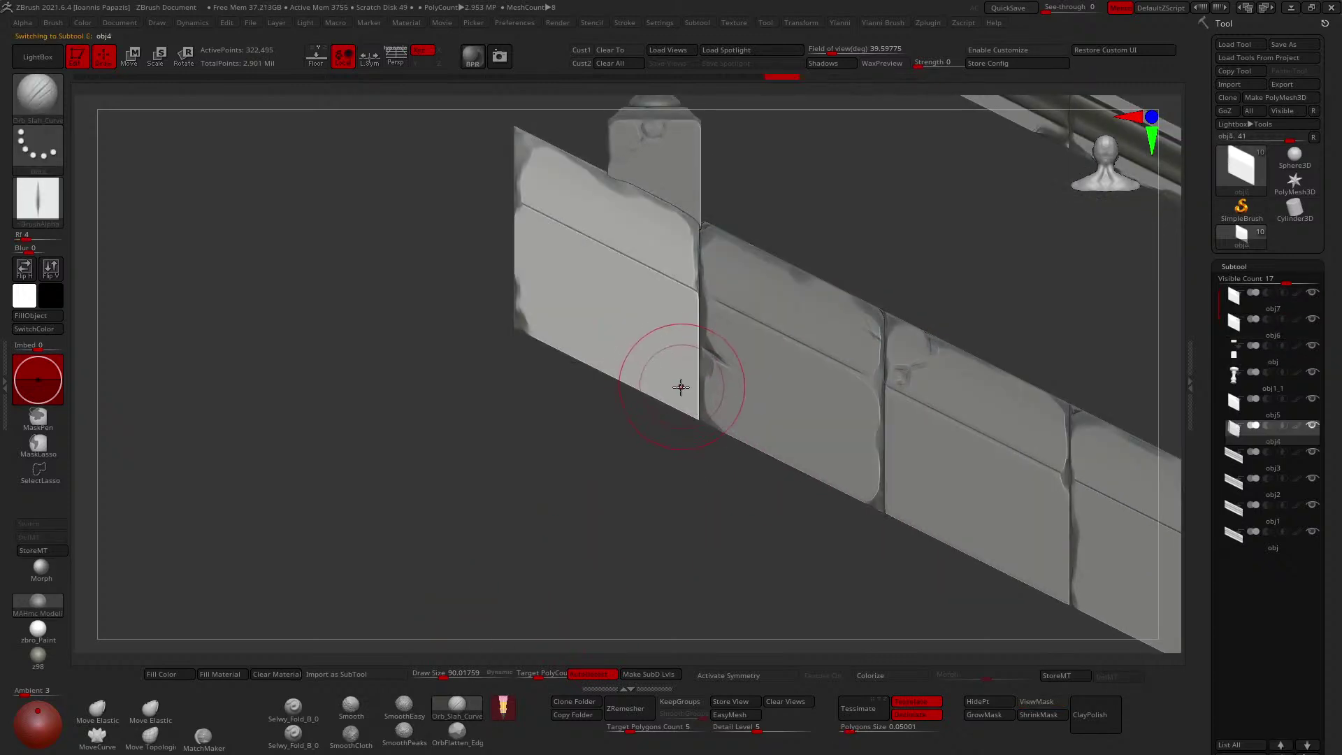
pyautogui.press('b')
pyautogui.press('t')
pyautogui.press('d')
pyautogui.moveTo(690, 401); pyautogui.dragTo(709, 392, button='right')
# Chip the lower downhill corner of block obj4 with TrimDynamic at a draw size of about 73.
pyautogui.press('v')
pyautogui.press('s')
pyautogui.click(694, 411)
pyautogui.hotkey('ctrl', 'z')
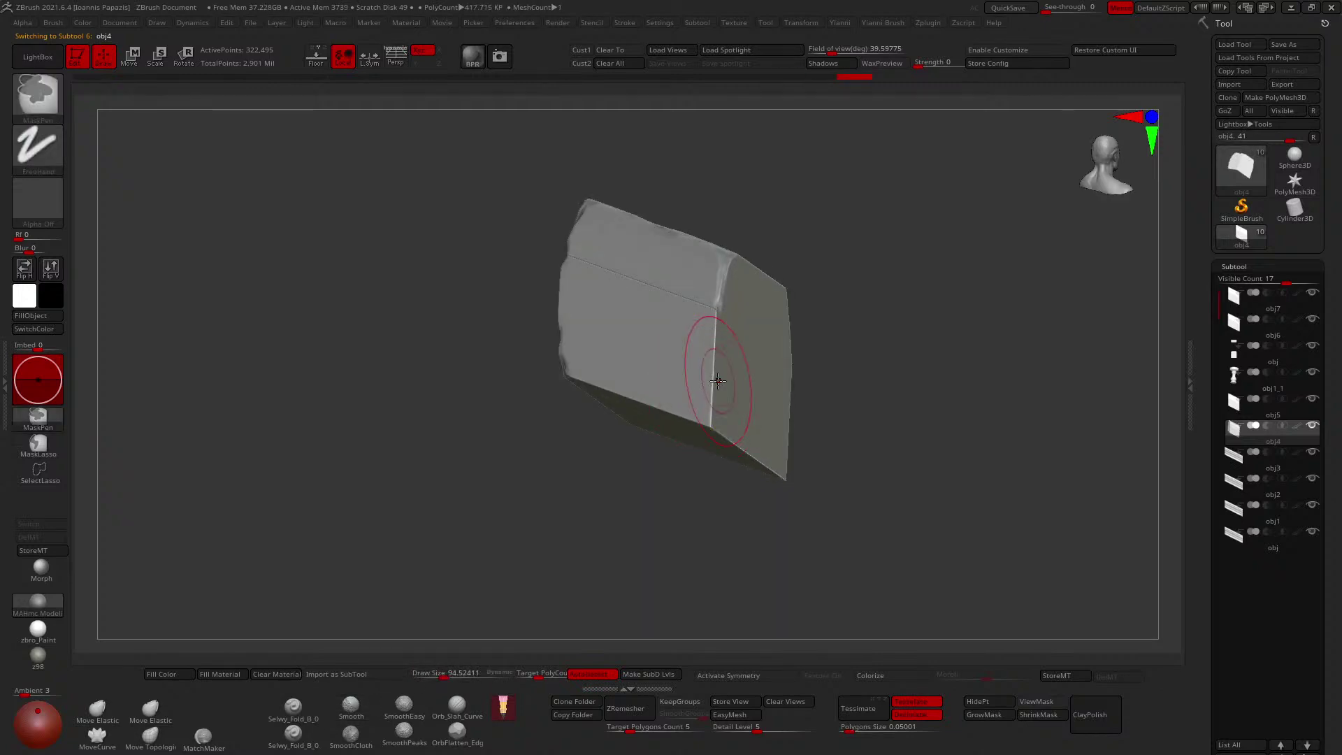
pyautogui.press('s')
pyautogui.click(714, 383)
pyautogui.moveTo(710, 420); pyautogui.dragTo(709, 418)
pyautogui.press('s')
pyautogui.click(704, 419)
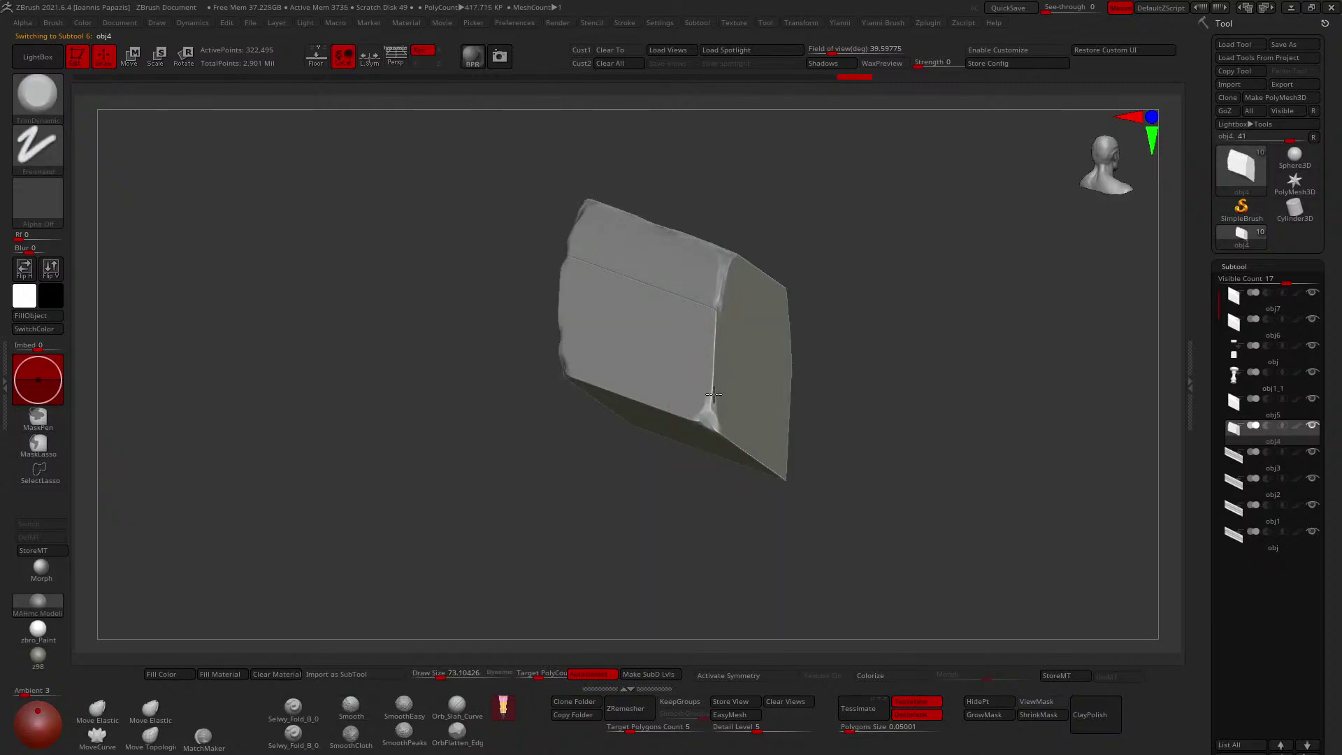
# Trim a worn bevel up the downhill vertical edge of block obj4 at a draw size of about 58, then show all pieces.
pyautogui.moveTo(710, 374); pyautogui.dragTo(710, 365, button='right')
pyautogui.press('[')
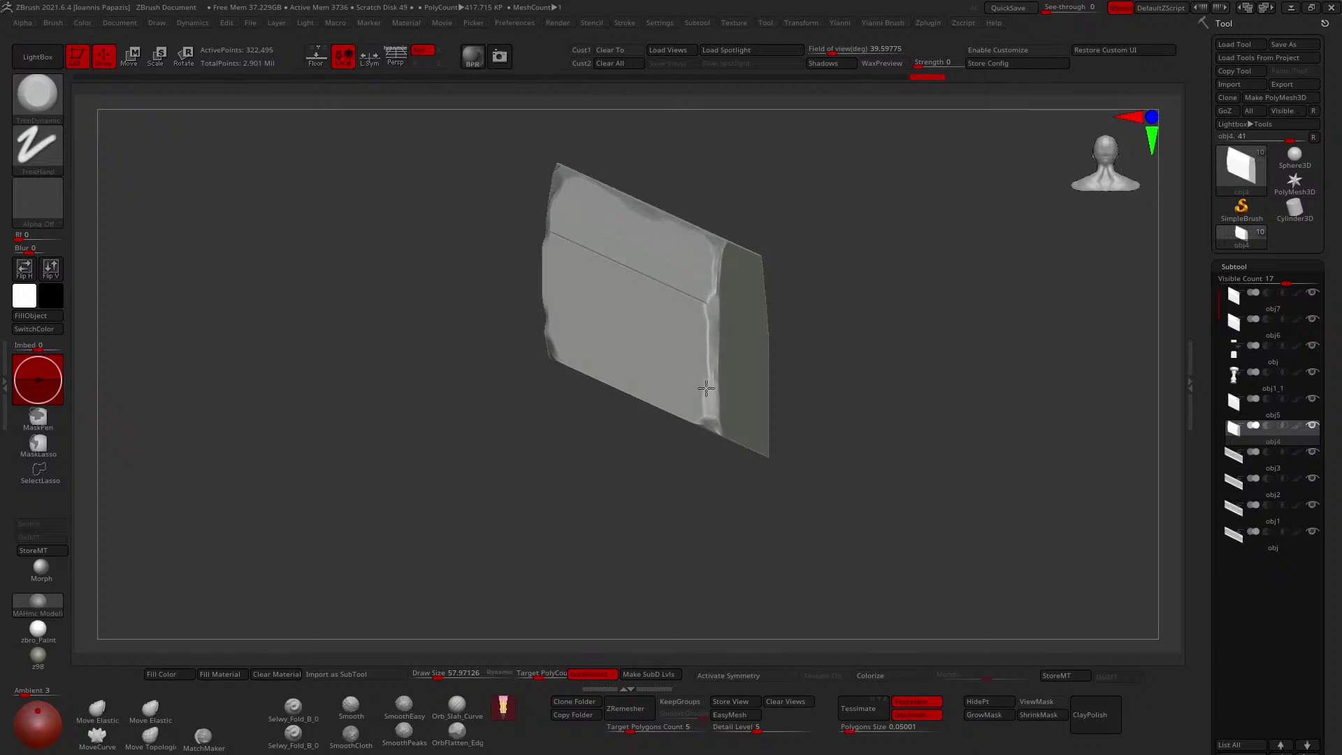
pyautogui.moveTo(705, 379)
pyautogui.mouseDown(button='right')
pyautogui.moveTo(728, 368)
pyautogui.moveTo(690, 374)
pyautogui.mouseUp(button='right')
pyautogui.hotkey('alt', 'shift', 's')
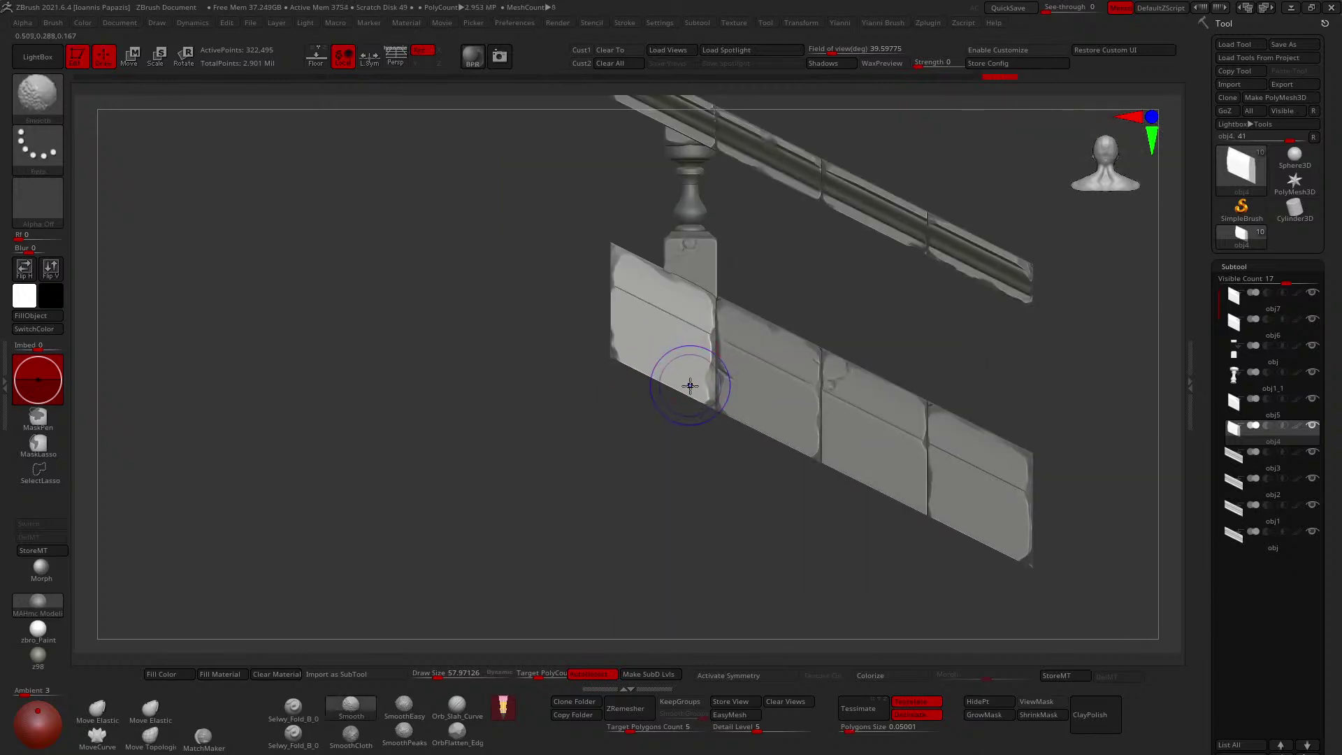
# Examine the assembled balustrade, selecting wall blocks obj6, obj7 and obj5 in turn.
pyautogui.moveTo(766, 408)
pyautogui.keyDown('alt'); pyautogui.mouseDown(button='right')
pyautogui.moveTo(752, 386)
pyautogui.moveTo(803, 461)
pyautogui.moveTo(751, 467)
pyautogui.moveTo(791, 440)
pyautogui.mouseUp(button='right'); pyautogui.keyUp('alt')
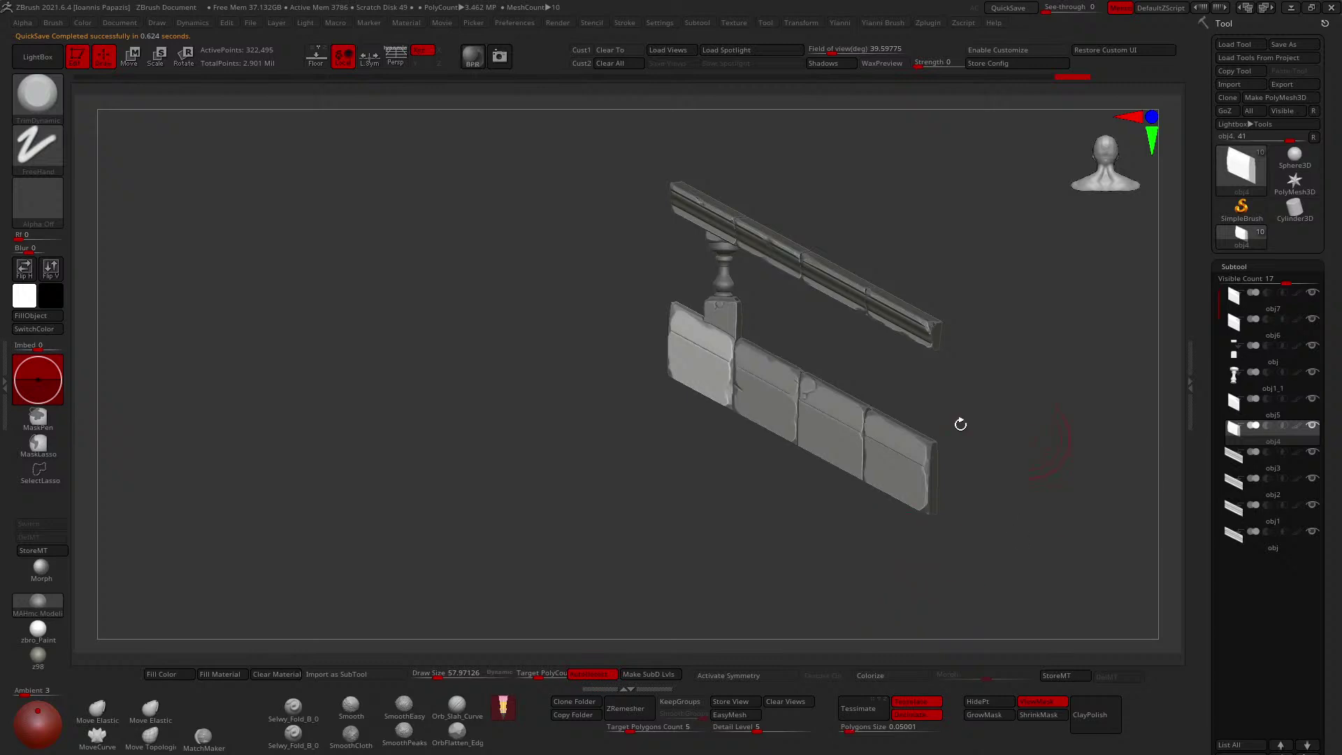
pyautogui.moveTo(960, 424); pyautogui.dragTo(919, 411, button='right')
pyautogui.moveTo(832, 363)
pyautogui.keyDown('alt'); pyautogui.mouseDown(button='right')
pyautogui.moveTo(851, 402)
pyautogui.moveTo(767, 405)
pyautogui.moveTo(842, 396)
pyautogui.mouseUp(button='right'); pyautogui.keyUp('alt')
pyautogui.hotkey('shift', 'f')
pyautogui.hotkey('shift', 'f')
pyautogui.keyDown('alt'); pyautogui.click(811, 408); pyautogui.keyUp('alt')
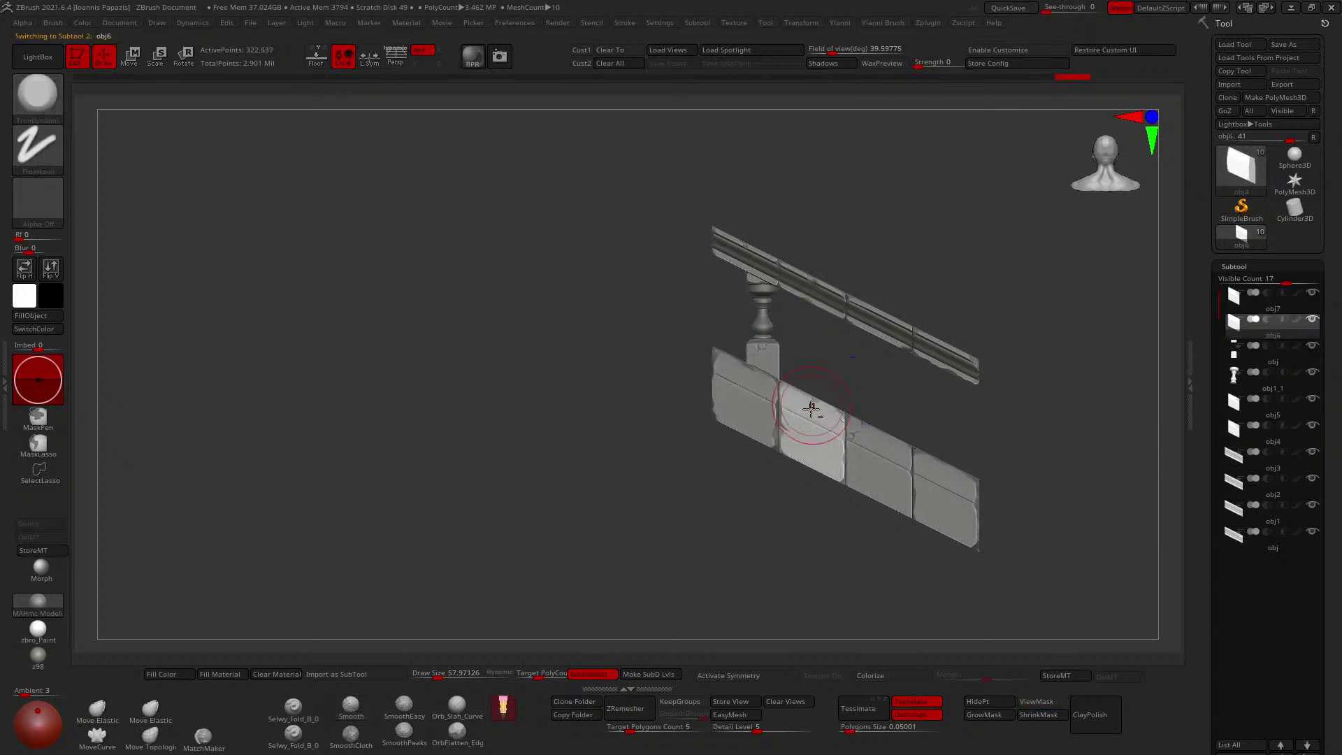
pyautogui.keyDown('alt'); pyautogui.click(908, 462); pyautogui.keyUp('alt')
pyautogui.moveTo(913, 464); pyautogui.dragTo(924, 437, button='right')
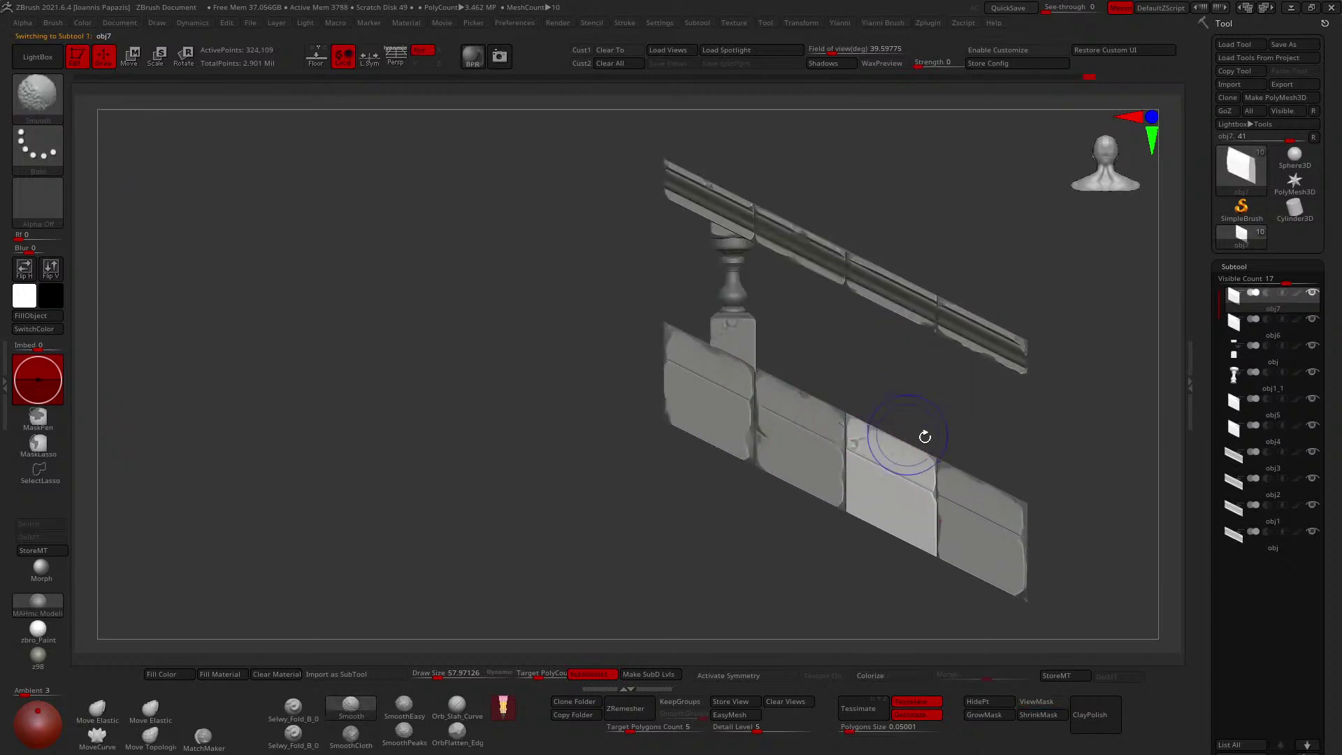
pyautogui.keyDown('alt'); pyautogui.click(950, 470); pyautogui.keyUp('alt')
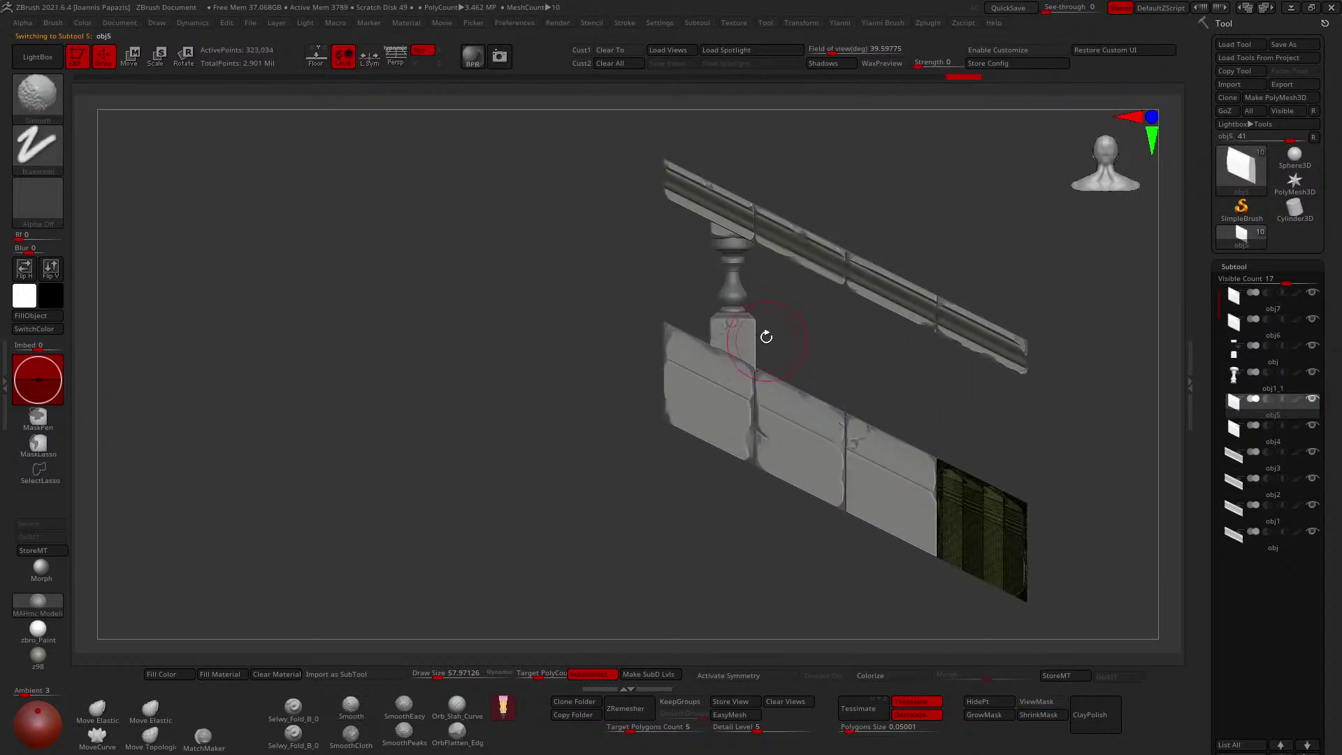
# Merge all visible balustrade pieces into a single mesh and switch to the merged tool.
pyautogui.keyDown('alt'); pyautogui.moveTo(766, 337); pyautogui.dragTo(787, 363, button='right'); pyautogui.keyUp('alt')
pyautogui.keyDown('alt'); pyautogui.click(750, 301); pyautogui.keyUp('alt')
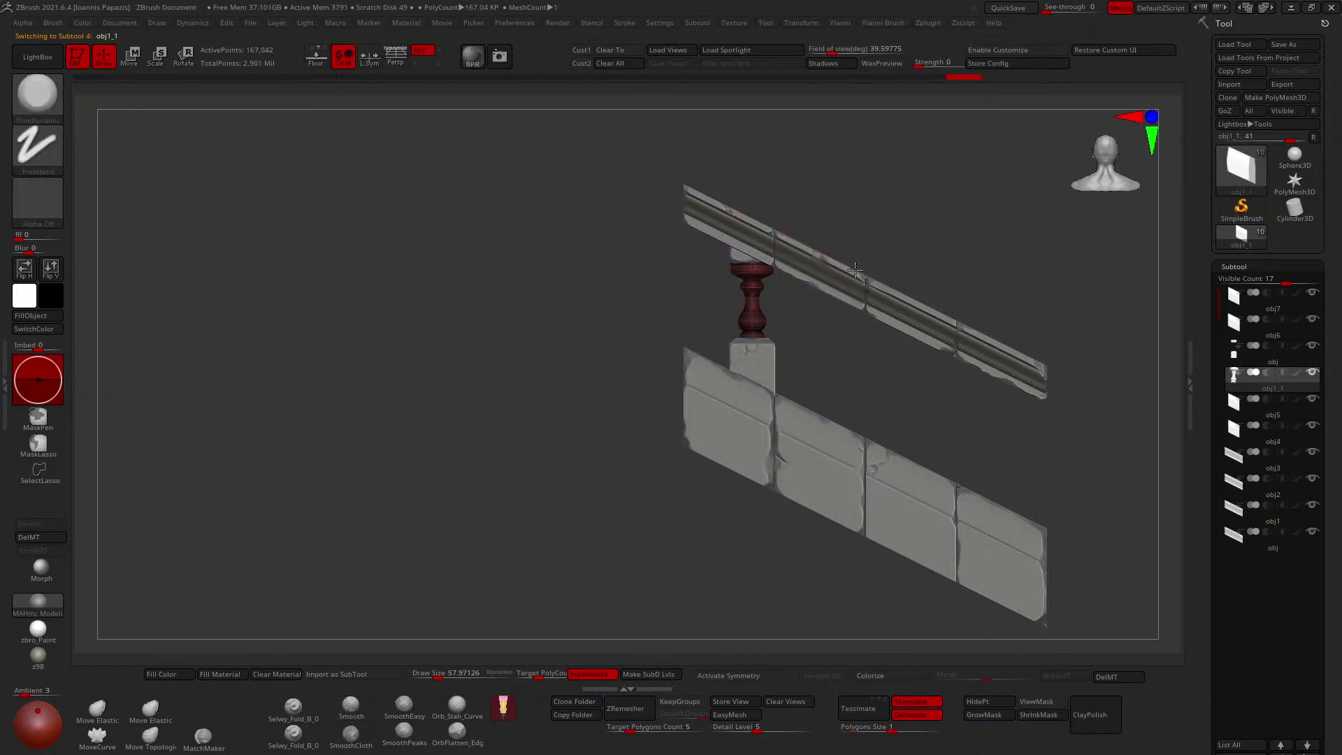
pyautogui.click(1251, 334)
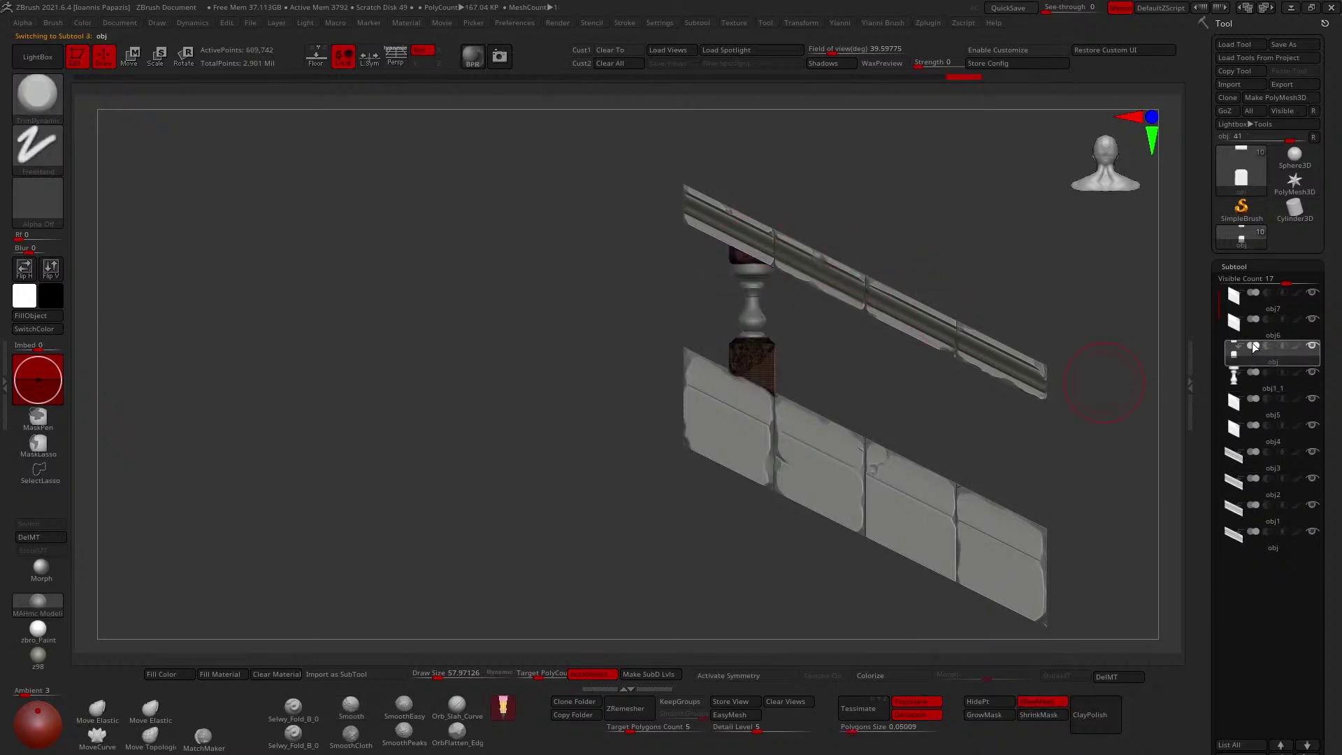
pyautogui.keyDown('shift'); pyautogui.moveTo(879, 411); pyautogui.dragTo(978, 415, button='right'); pyautogui.keyUp('shift')
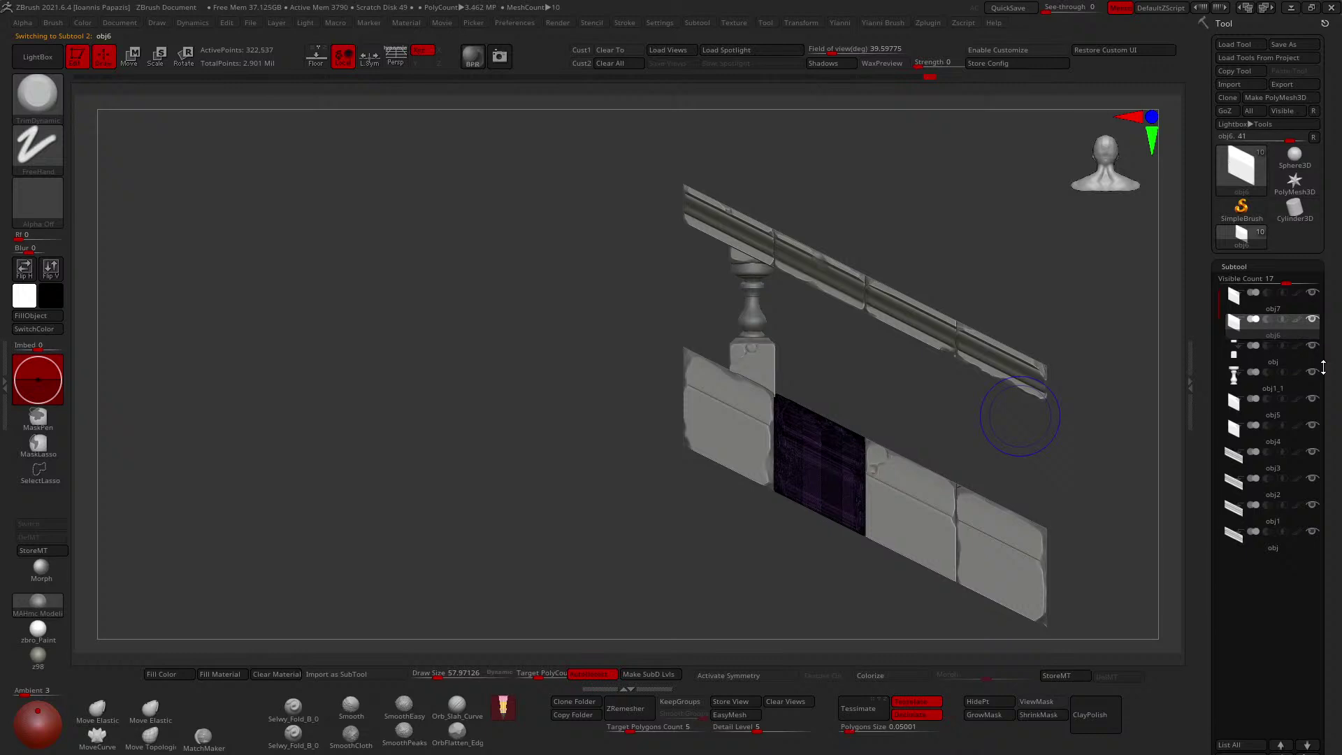
pyautogui.moveTo(1325, 366); pyautogui.dragTo(1326, 271)
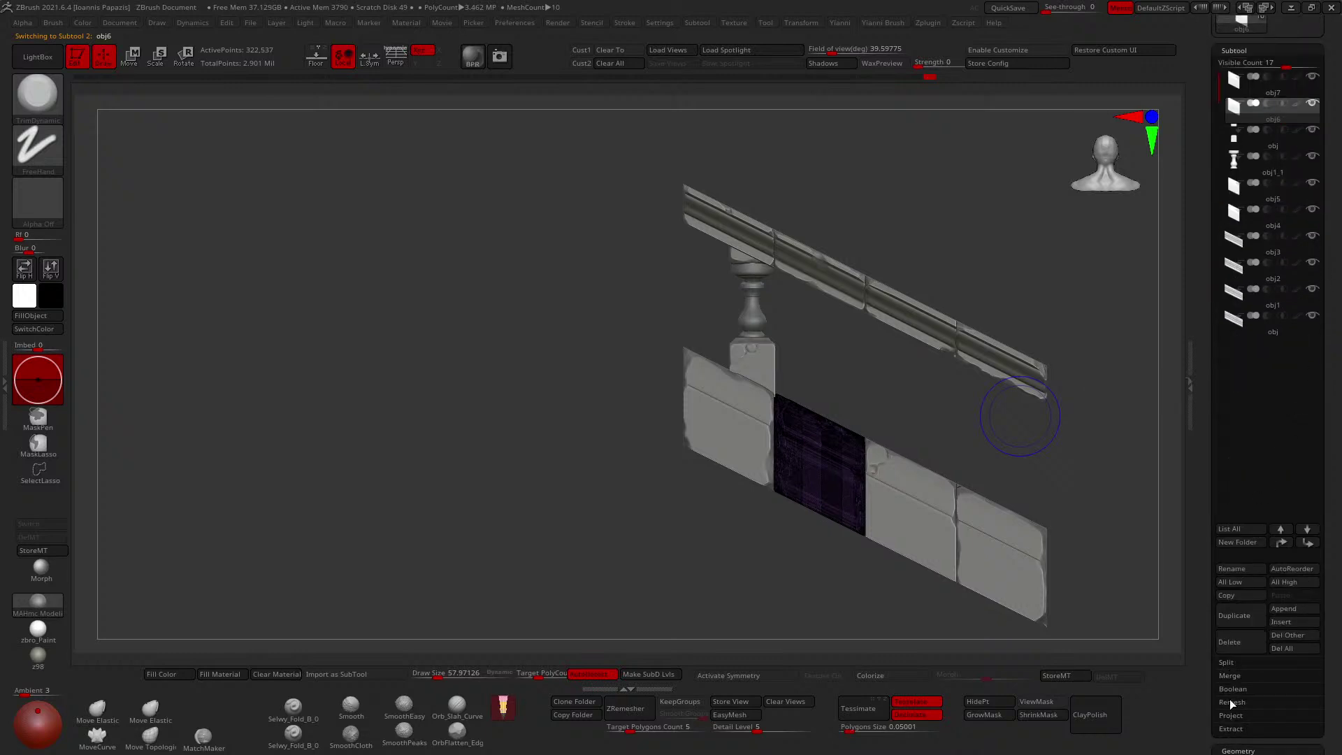
pyautogui.click(1230, 676)
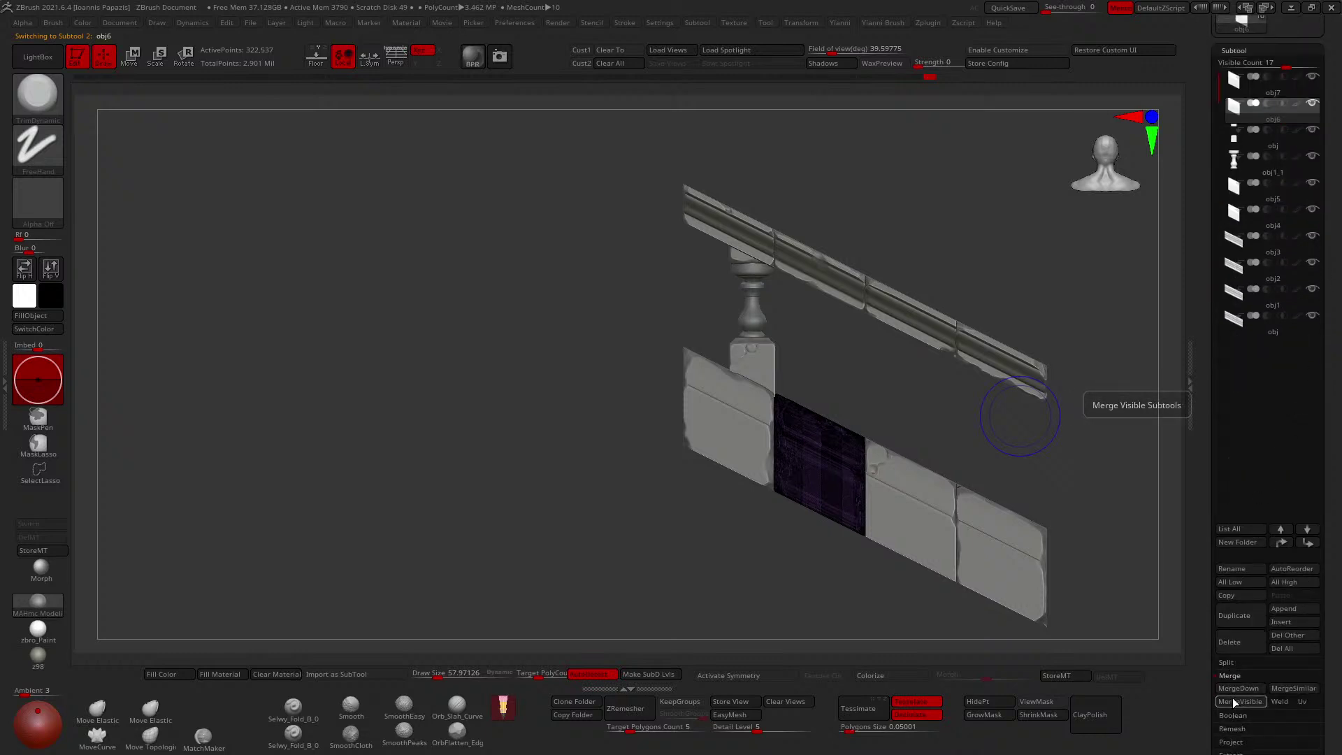
pyautogui.click(1232, 701)
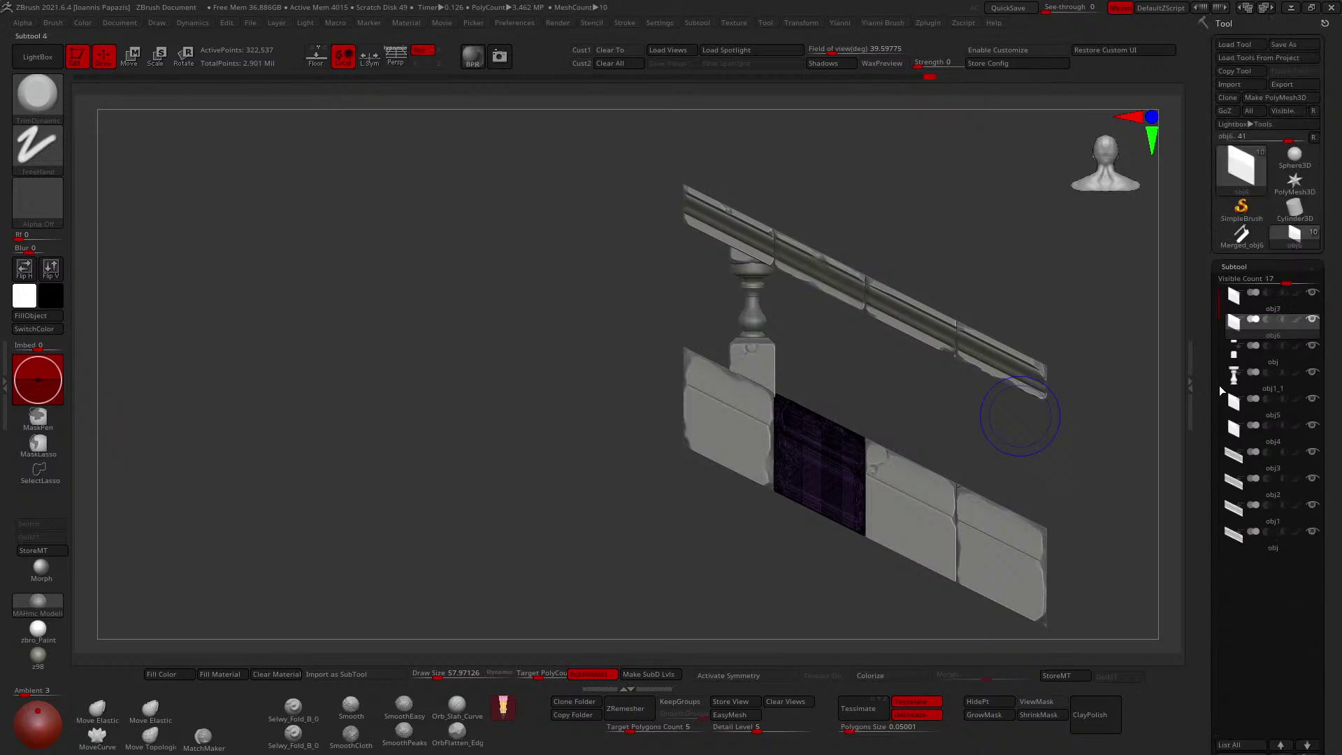
pyautogui.click(1237, 236)
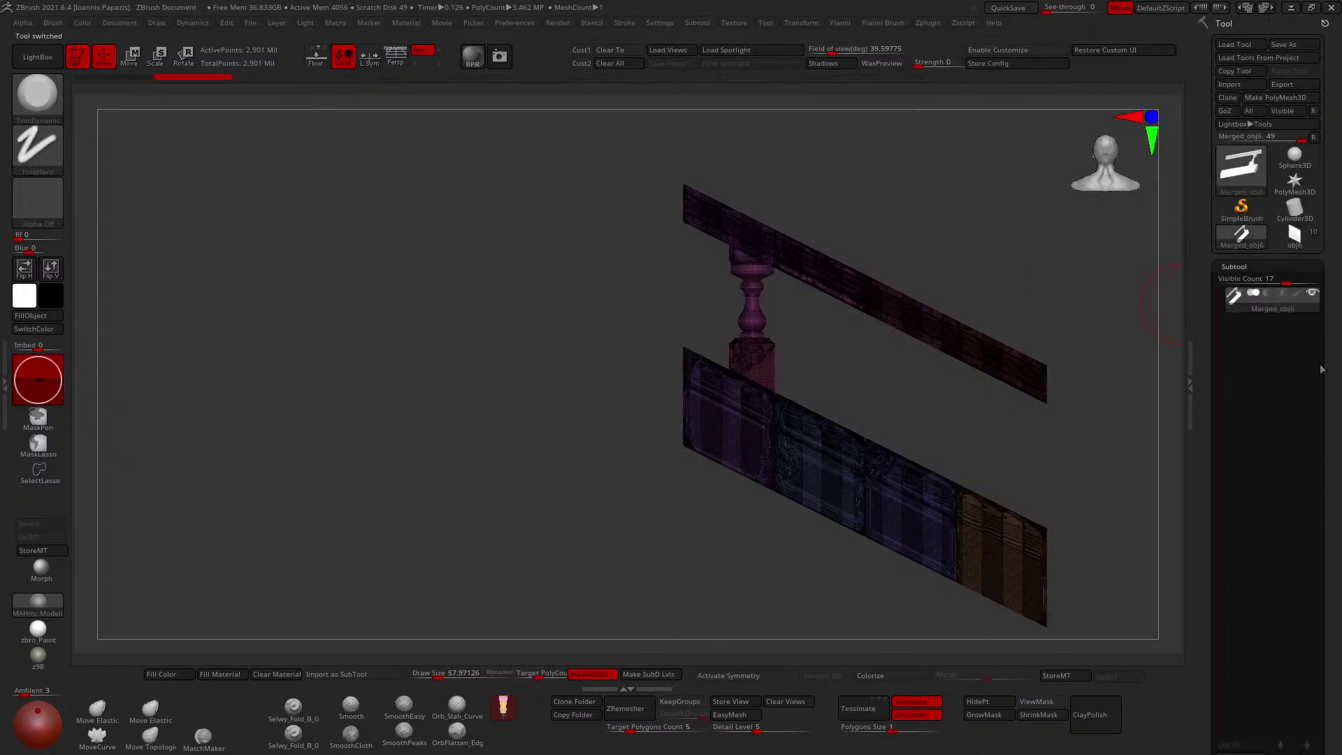
# Remesh the merged balustrade with ZRemesher at a target polygon count of 10.
pyautogui.scroll(-5, 1322, 369)
pyautogui.press('shift')
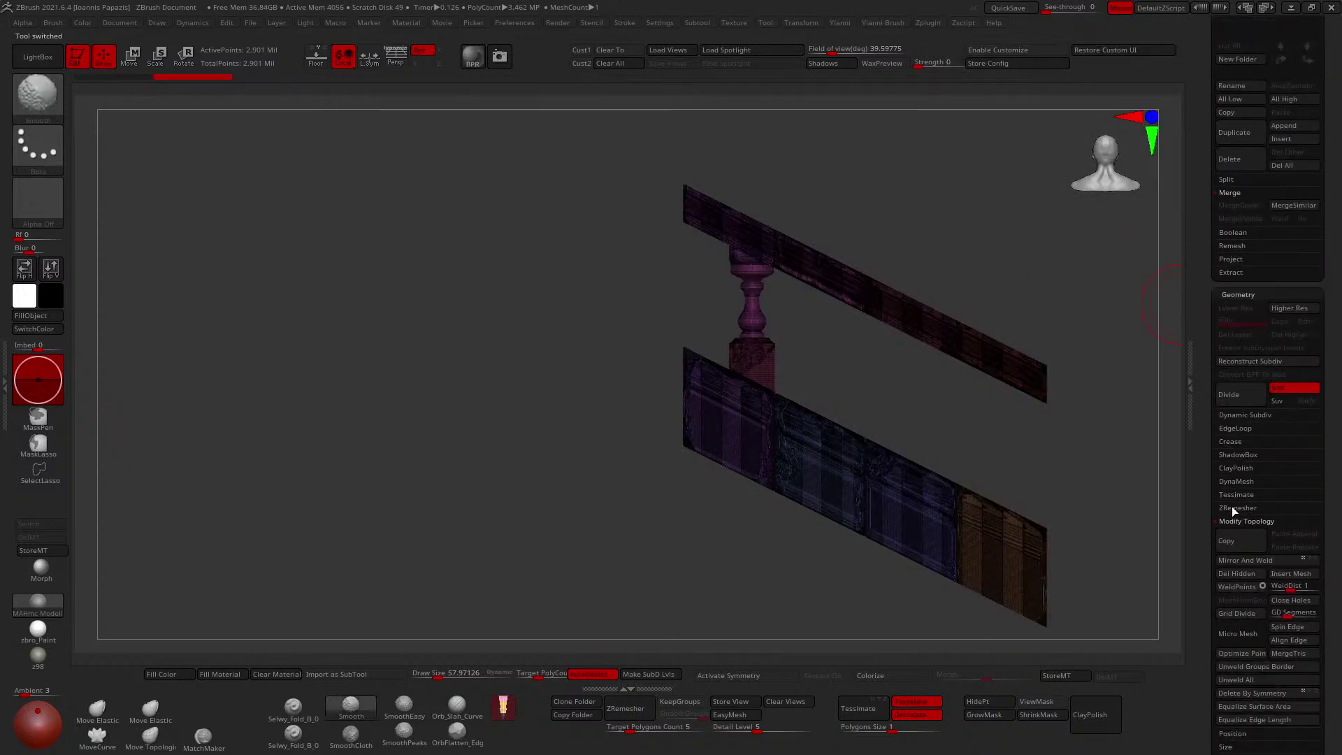
pyautogui.click(1235, 508)
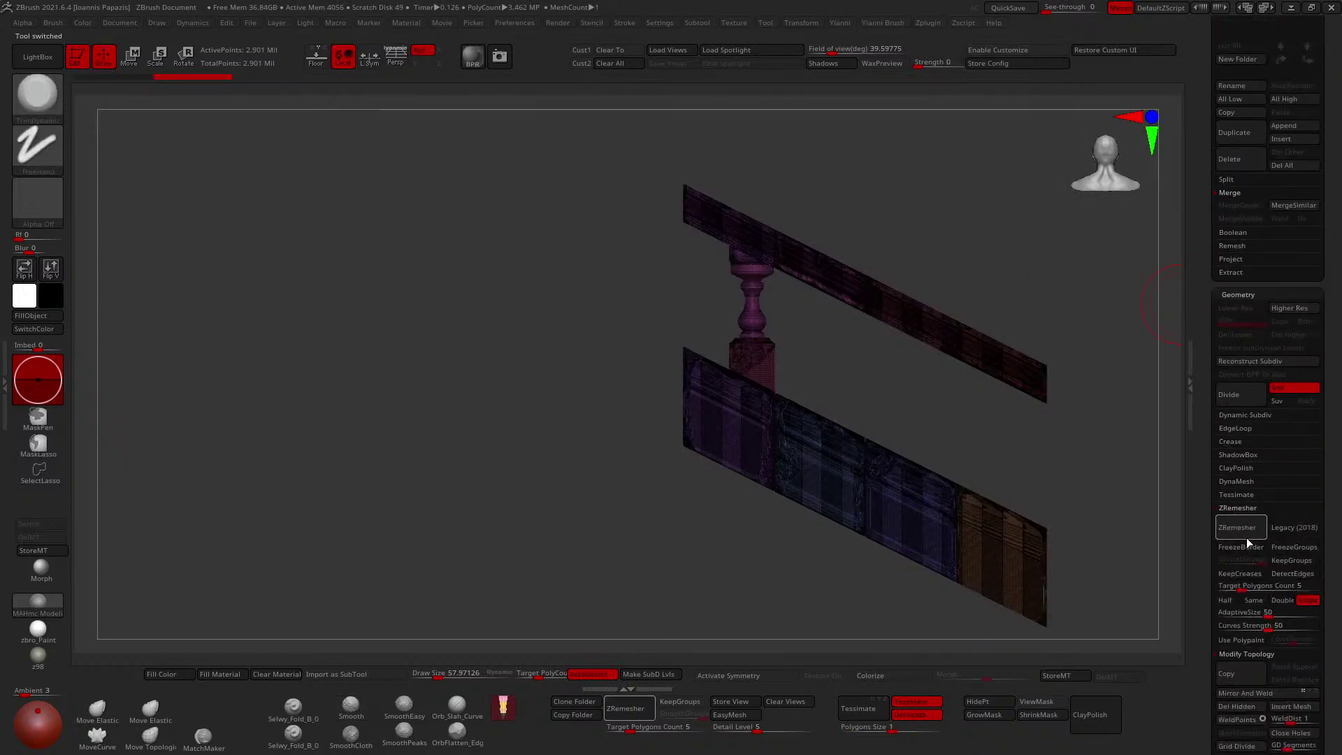
pyautogui.click(1265, 585)
pyautogui.write('1')
pyautogui.press('Return')
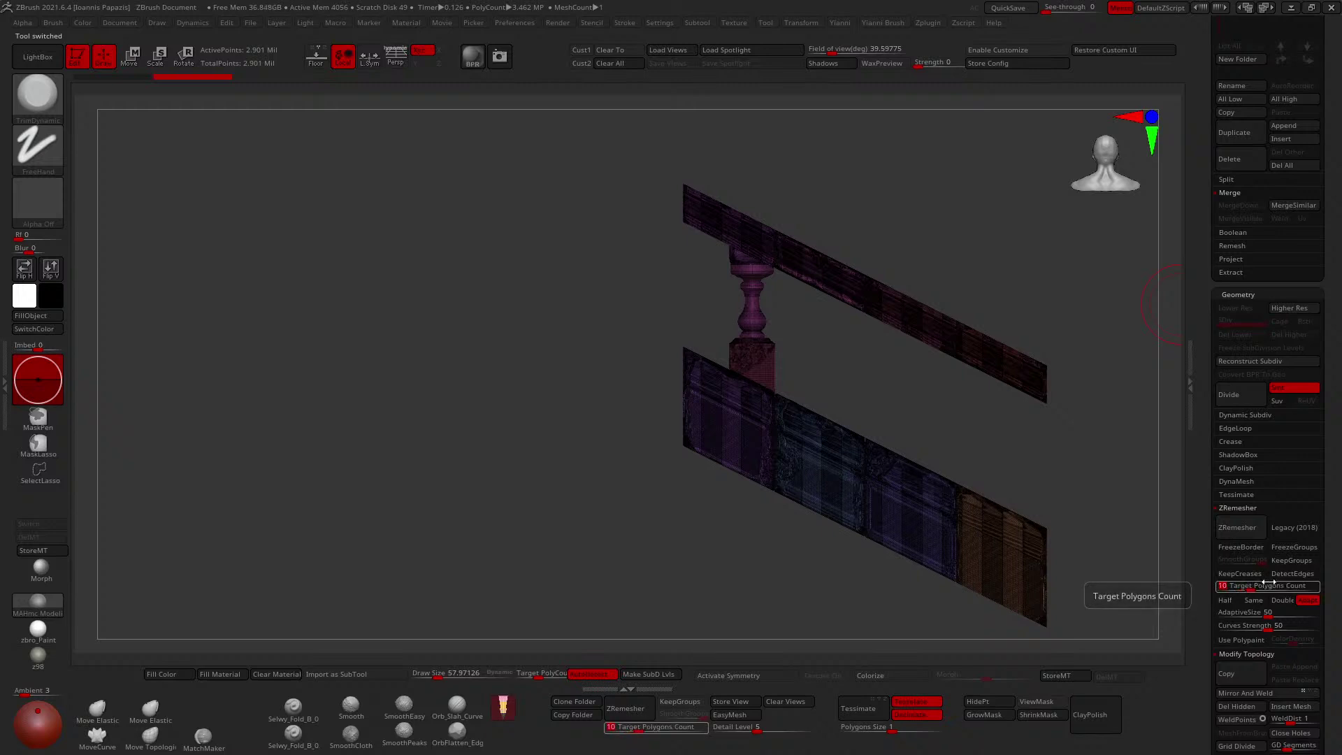
pyautogui.write('0')
pyautogui.click(1233, 526)
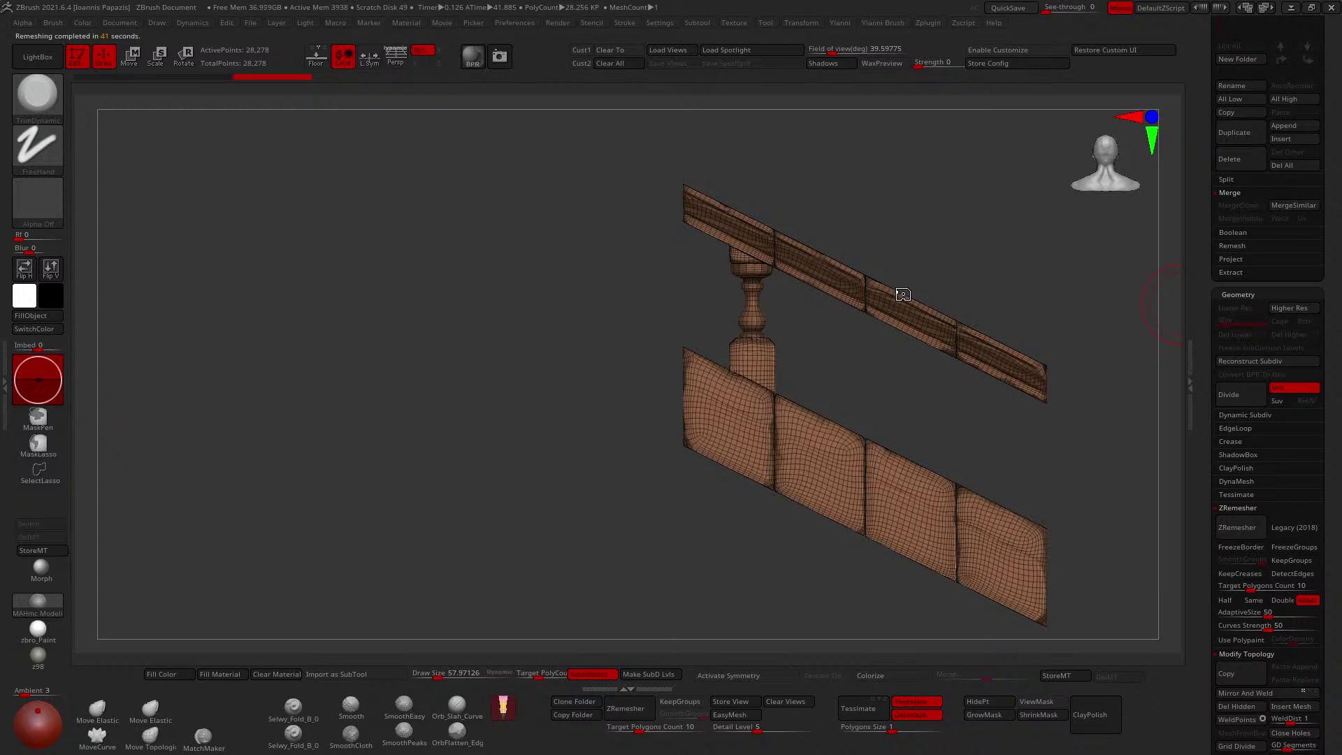
# Examine the remeshed balustrade with and without its polyframe, from the front and at an angle.
pyautogui.moveTo(900, 295); pyautogui.dragTo(866, 326, button='right')
pyautogui.hotkey('shift', 'f')
pyautogui.hotkey('shift', 'f')
pyautogui.hotkey('shift', 'f')
pyautogui.hotkey('shift', 'f')
pyautogui.moveTo(866, 326); pyautogui.dragTo(885, 202)
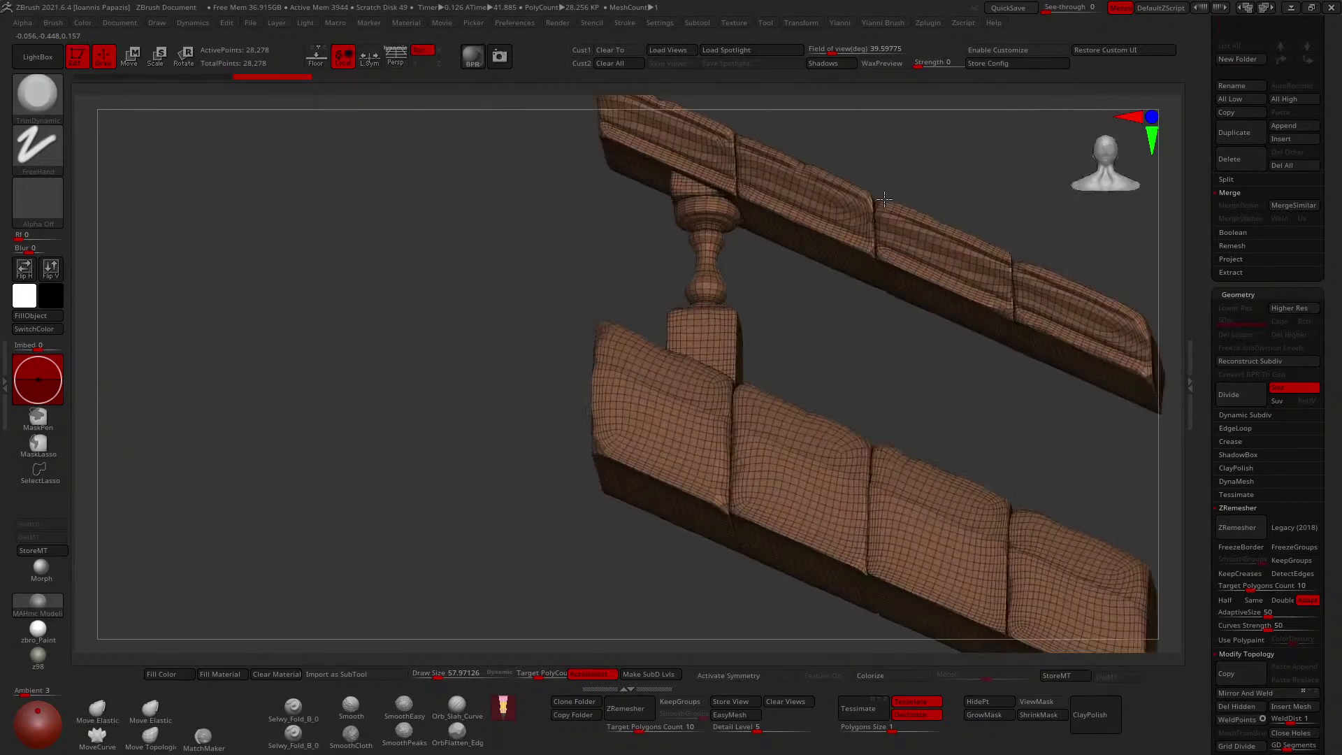
pyautogui.moveTo(890, 210); pyautogui.dragTo(912, 261, button='right')
# Undo the last remesh and run ZRemesher on the merged balustrade at a target polygon count of 20.
pyautogui.hotkey('ctrl', 'z')
pyautogui.hotkey('shift', 'f')
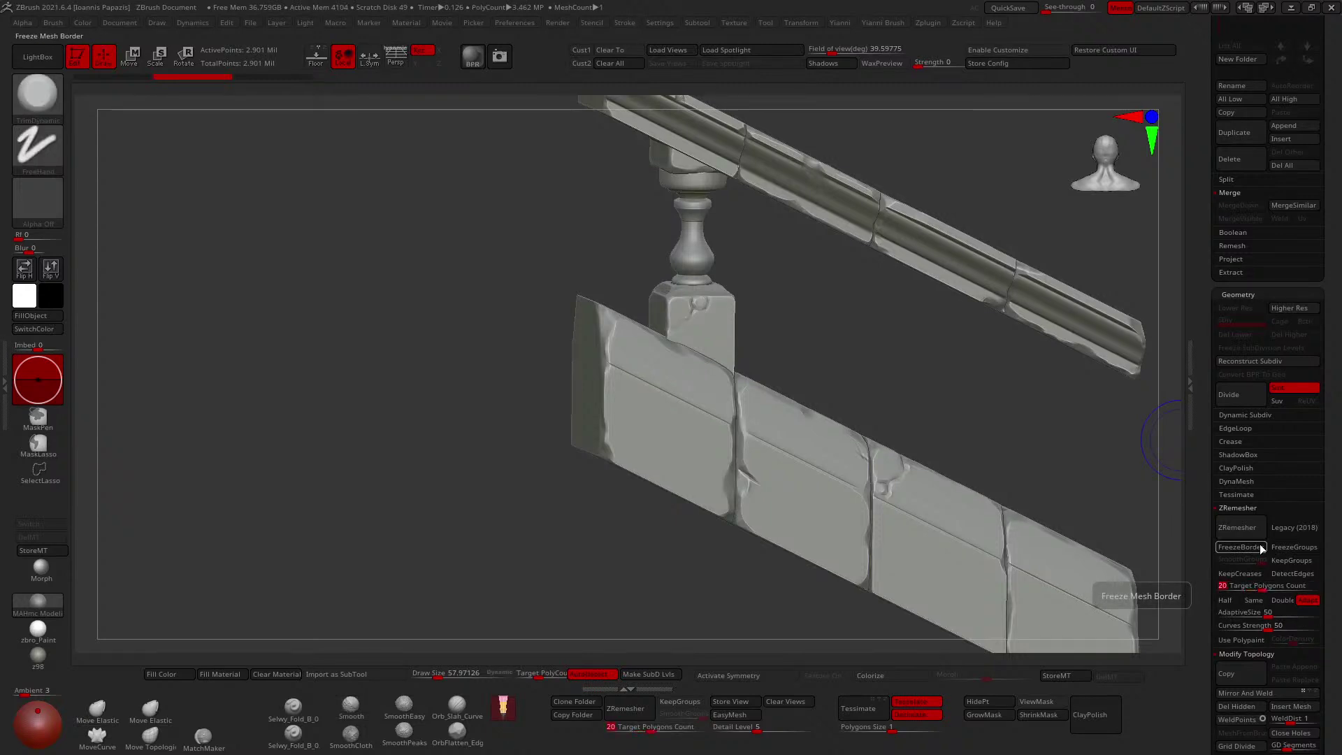
pyautogui.click(1245, 531)
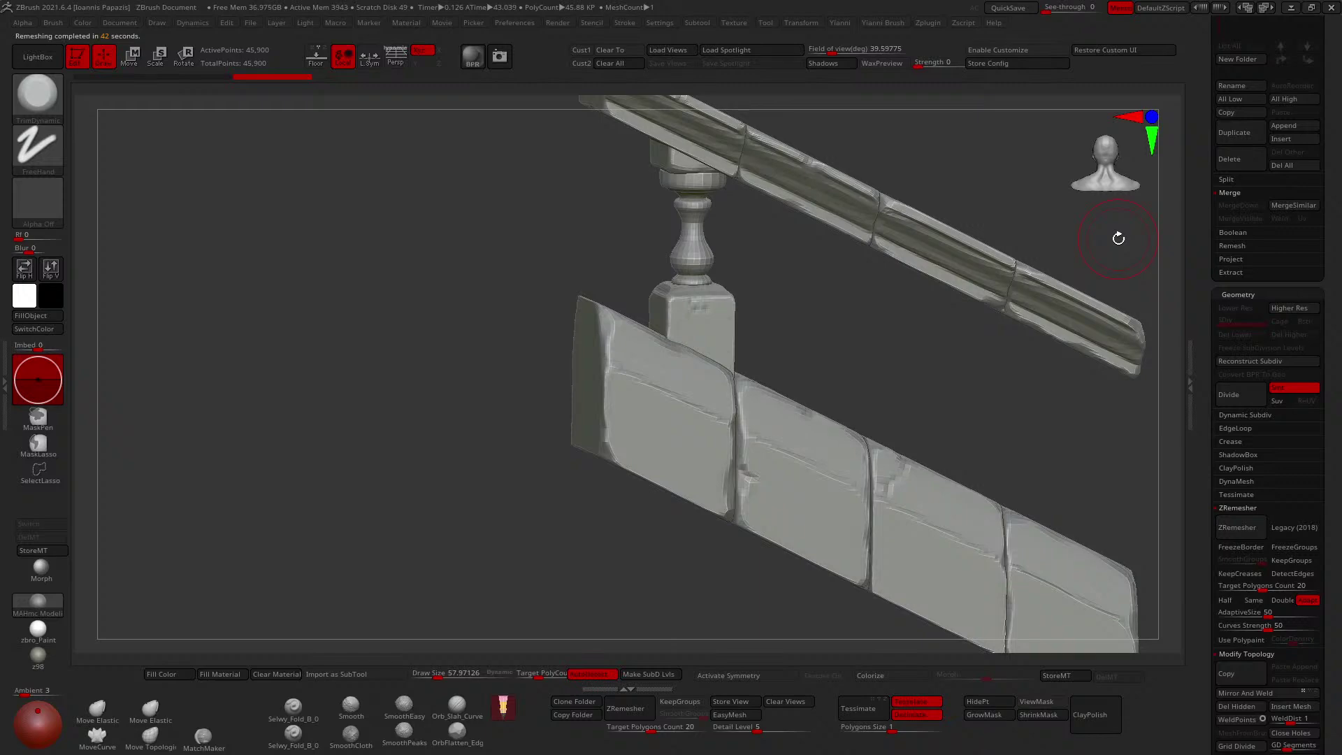
# Examine the new topology's polyframe across the rail, baluster and wall blocks, from the front and from the side.
pyautogui.hotkey('shift', 'f')
pyautogui.moveTo(892, 299)
pyautogui.mouseDown()
pyautogui.moveTo(860, 300)
pyautogui.moveTo(896, 304)
pyautogui.mouseUp()
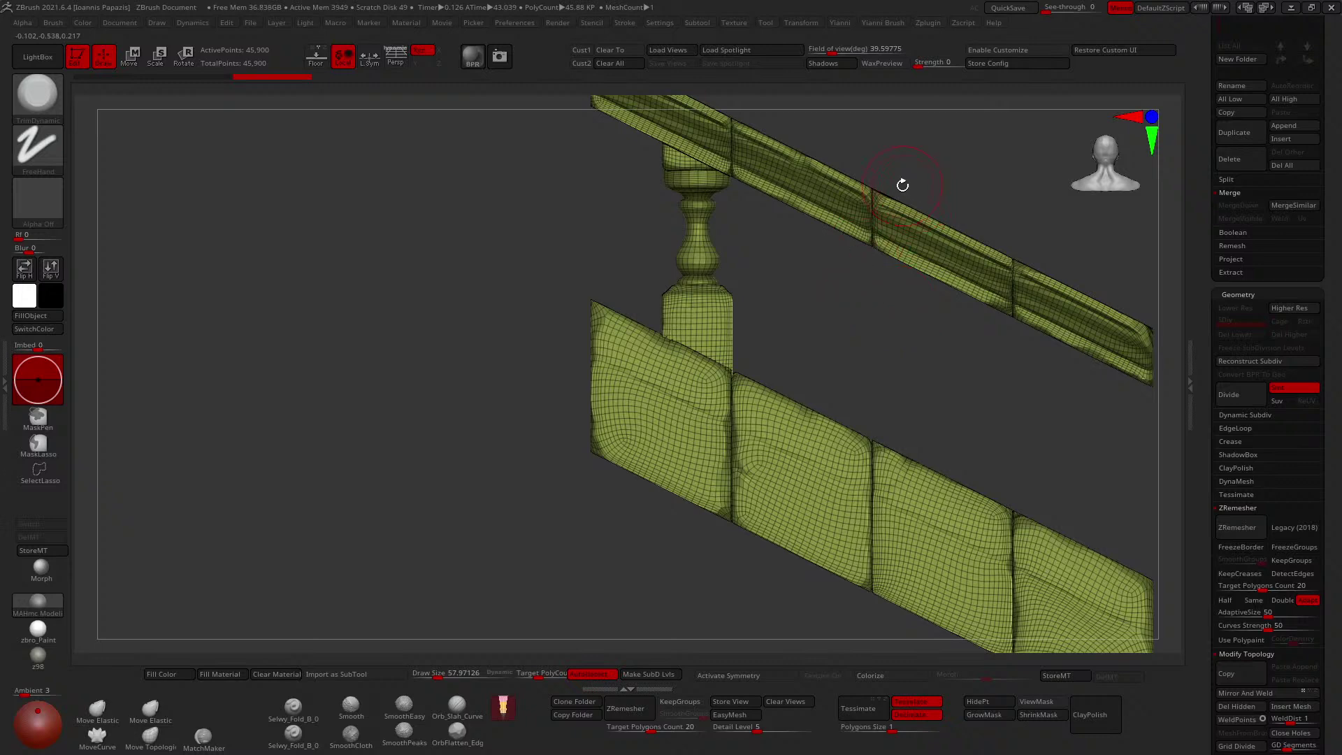
pyautogui.moveTo(1157, 198); pyautogui.dragTo(1130, 199)
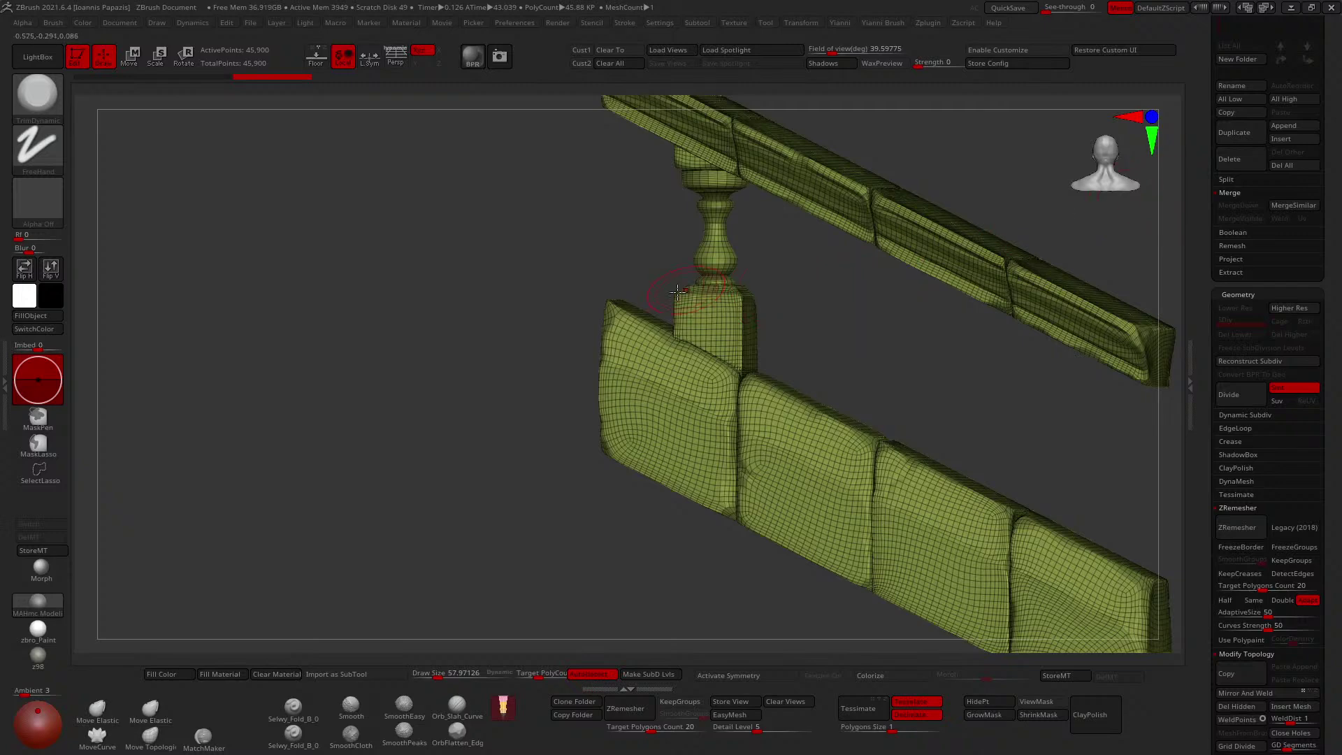
pyautogui.moveTo(141, 590); pyautogui.dragTo(188, 583)
pyautogui.click(54, 603)
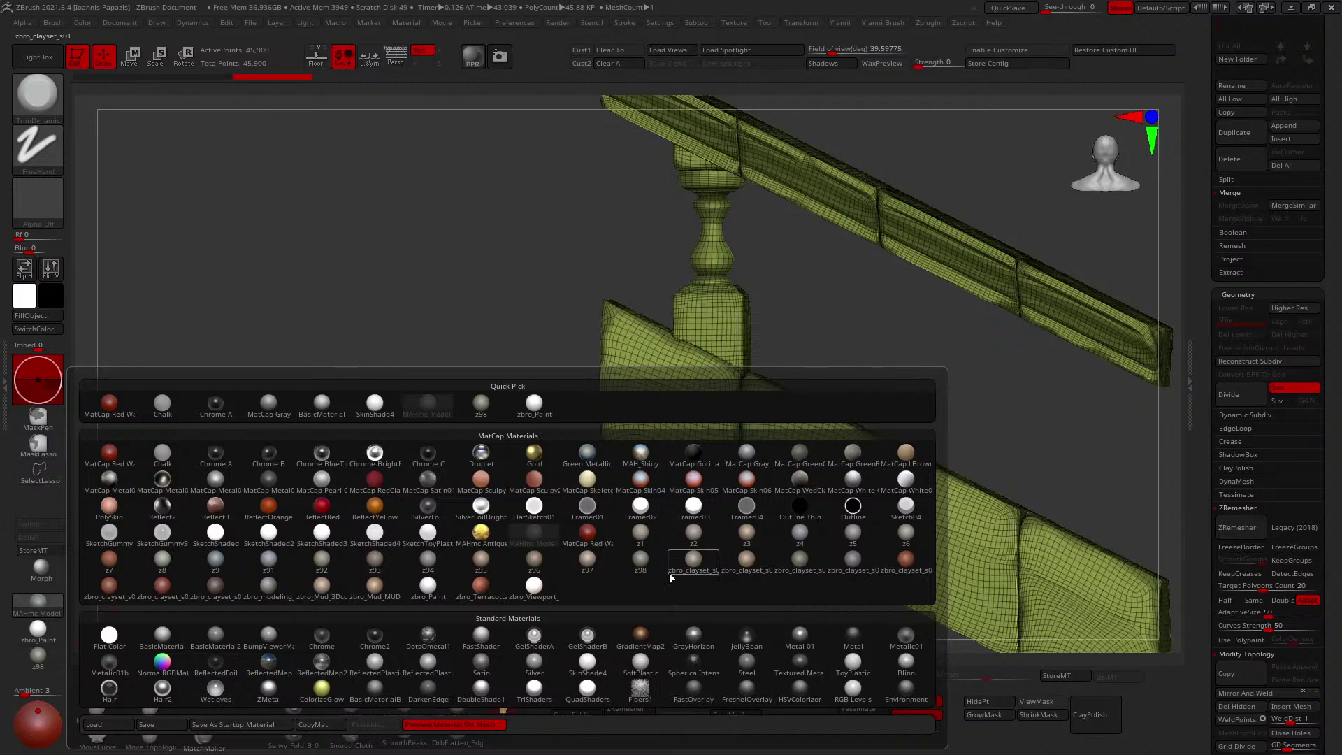
pyautogui.moveTo(575, 570)
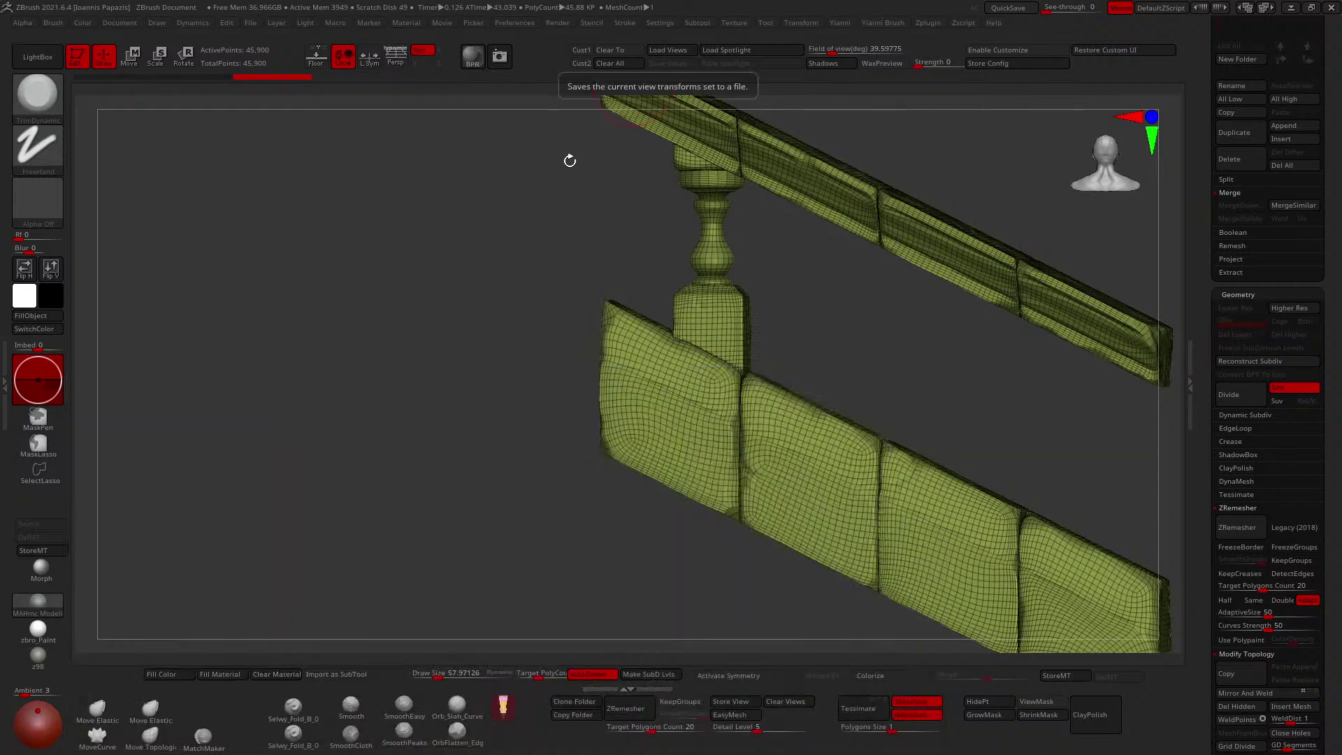
pyautogui.keyDown('shift'); pyautogui.moveTo(569, 161); pyautogui.dragTo(710, 381); pyautogui.keyUp('shift')
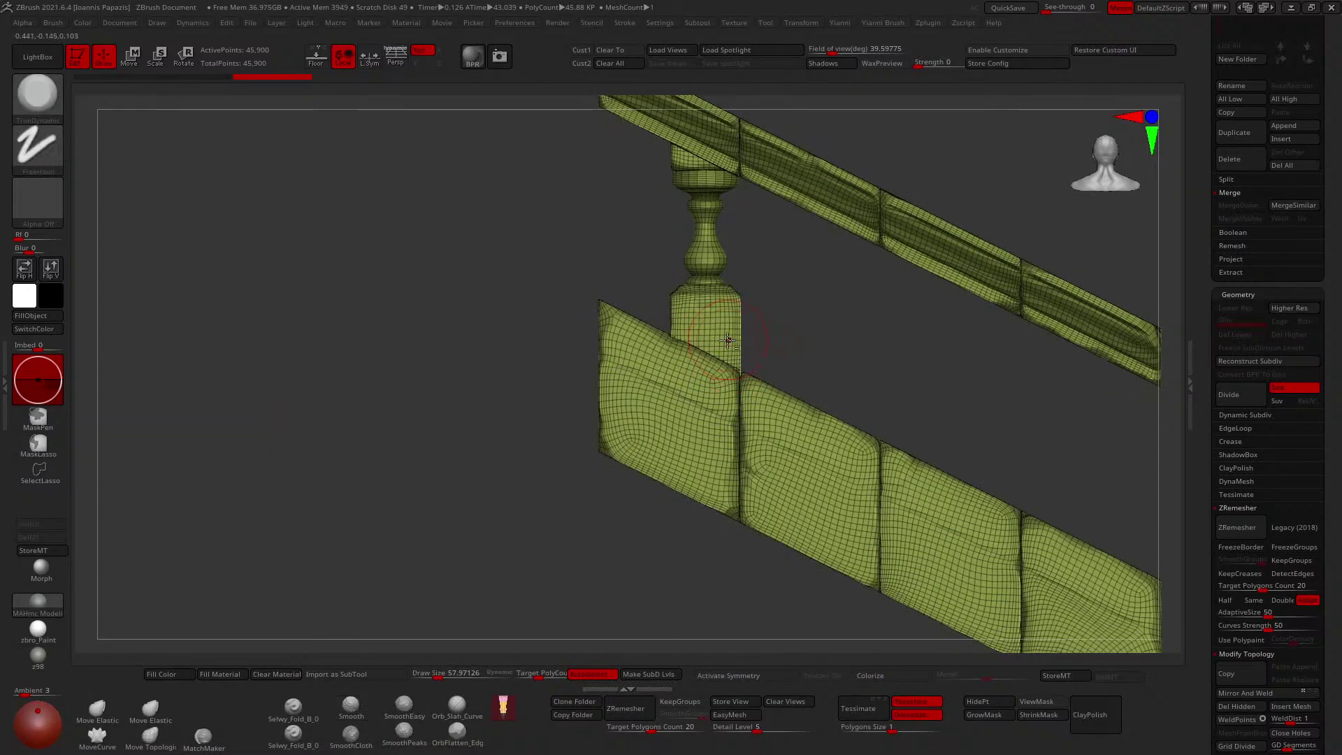
pyautogui.keyDown('alt'); pyautogui.moveTo(829, 319); pyautogui.dragTo(712, 361); pyautogui.keyUp('alt')
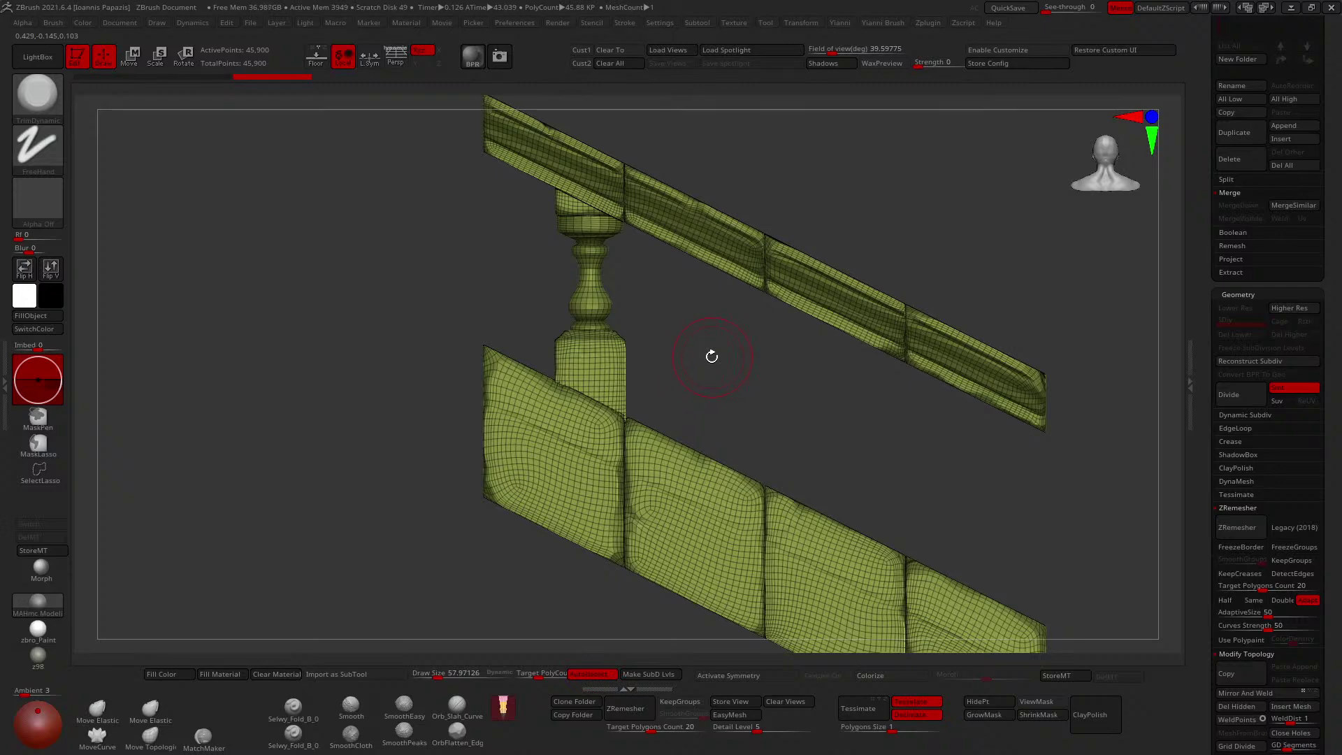
pyautogui.moveTo(710, 356); pyautogui.dragTo(664, 347)
pyautogui.moveTo(725, 353)
pyautogui.mouseDown()
pyautogui.moveTo(678, 356)
pyautogui.moveTo(920, 386)
pyautogui.mouseUp()
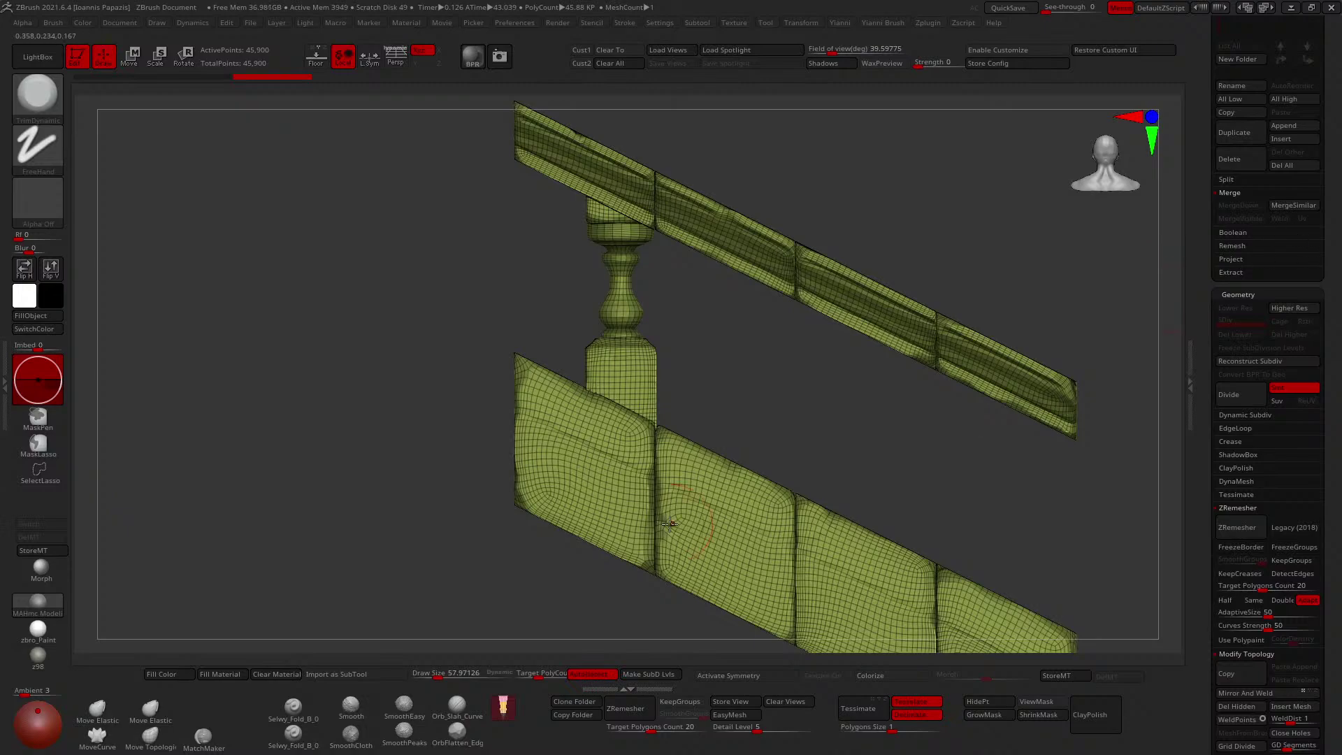
pyautogui.keyDown('alt'); pyautogui.moveTo(670, 524); pyautogui.dragTo(668, 321, button='right'); pyautogui.keyUp('alt')
pyautogui.moveTo(668, 322); pyautogui.dragTo(804, 426, button='right')
pyautogui.keyDown('ctrl'); pyautogui.moveTo(804, 427); pyautogui.dragTo(809, 479, button='right'); pyautogui.keyUp('ctrl')
pyautogui.moveTo(737, 422)
pyautogui.keyDown('ctrl'); pyautogui.mouseDown(button='right')
pyautogui.moveTo(711, 437)
pyautogui.moveTo(650, 398)
pyautogui.moveTo(587, 340)
pyautogui.moveTo(698, 363)
pyautogui.moveTo(636, 361)
pyautogui.moveTo(629, 350)
pyautogui.moveTo(659, 324)
pyautogui.moveTo(577, 302)
pyautogui.moveTo(965, 330)
pyautogui.mouseUp(button='right'); pyautogui.keyUp('ctrl')
# Undo the remesh of the merged balustrade and switch back to the tool with the separate pieces.
pyautogui.hotkey('ctrl', 'z')
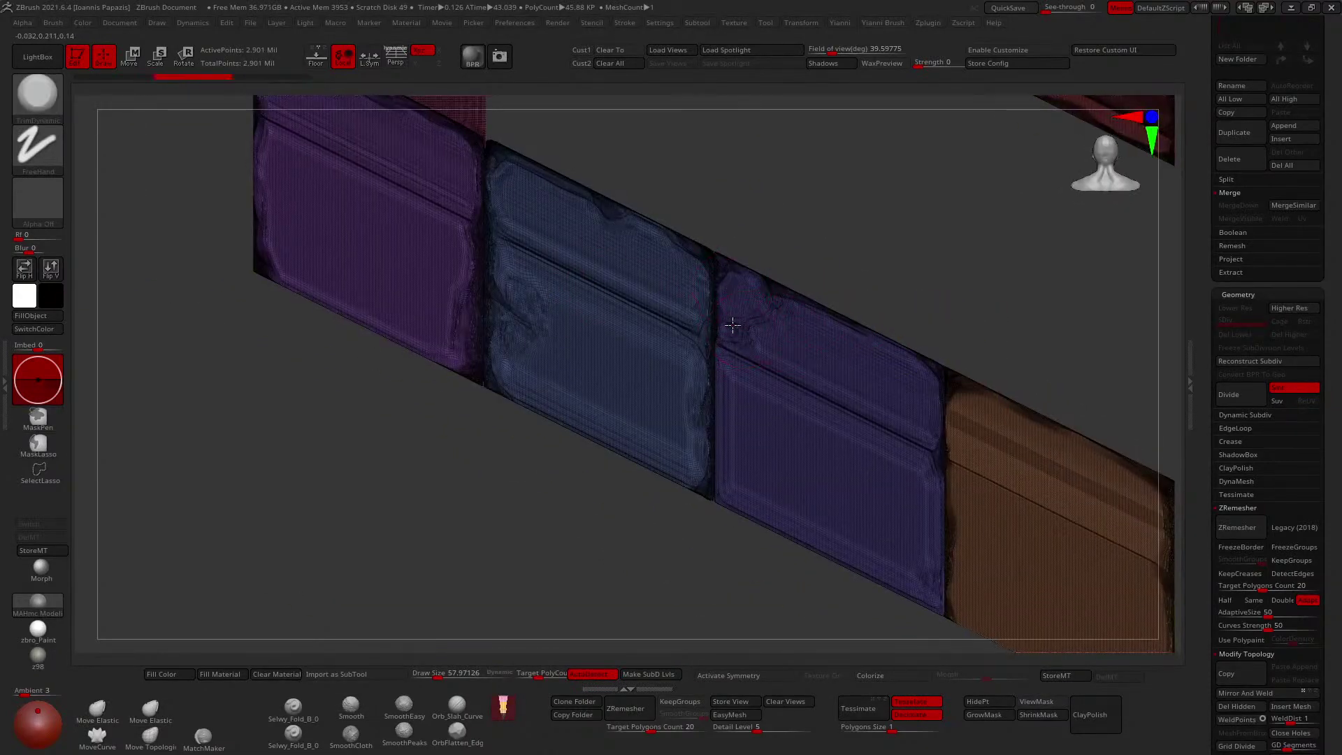
pyautogui.keyDown('ctrl'); pyautogui.moveTo(733, 325); pyautogui.dragTo(638, 329, button='right'); pyautogui.keyUp('ctrl')
pyautogui.moveTo(1328, 180); pyautogui.dragTo(1298, 396)
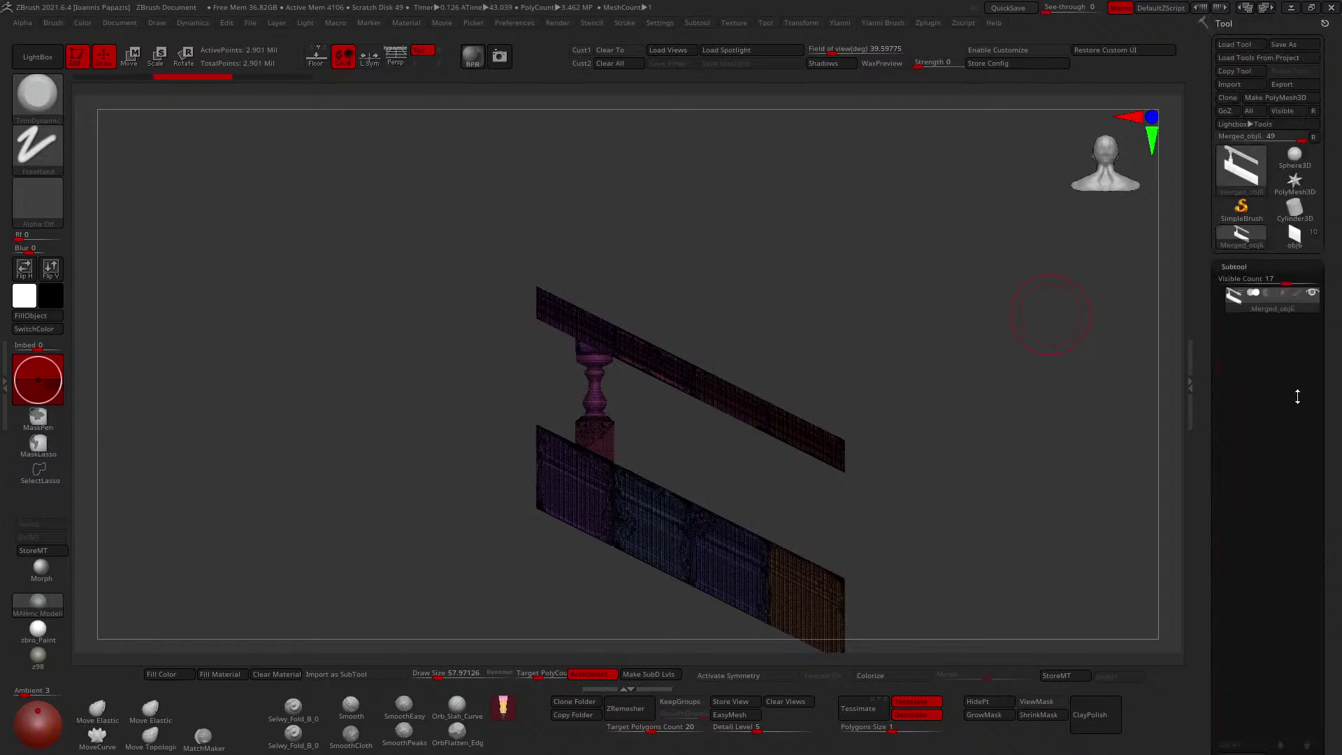
pyautogui.click(1293, 243)
# Select wall block obj5 at the downhill end and remesh it alone with ZRemesher at a target polygon count of 5.
pyautogui.keyDown('alt'); pyautogui.moveTo(608, 523); pyautogui.dragTo(507, 394, button='right'); pyautogui.keyUp('alt')
pyautogui.keyDown('alt'); pyautogui.click(990, 485); pyautogui.keyUp('alt')
pyautogui.keyDown('alt'); pyautogui.moveTo(989, 485); pyautogui.dragTo(917, 416, button='right'); pyautogui.keyUp('alt')
pyautogui.moveTo(1334, 446); pyautogui.dragTo(1291, 224)
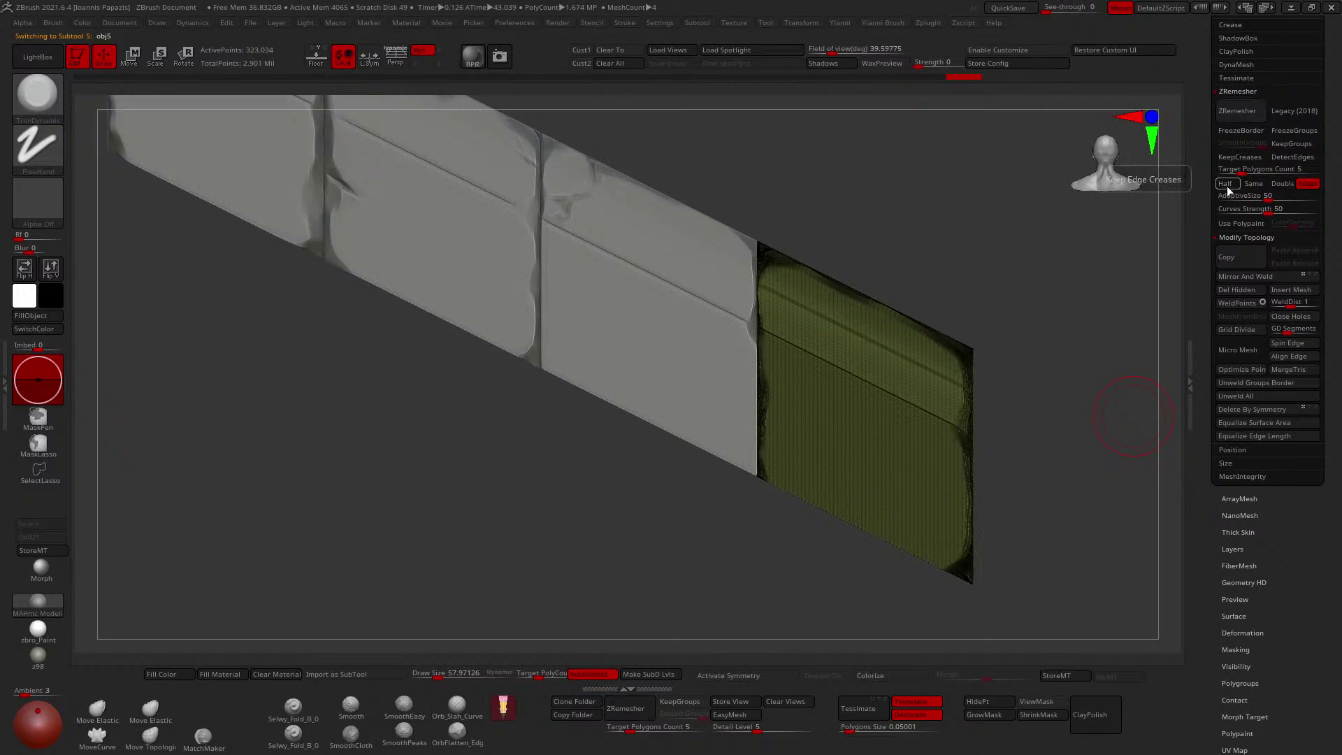
pyautogui.click(1236, 112)
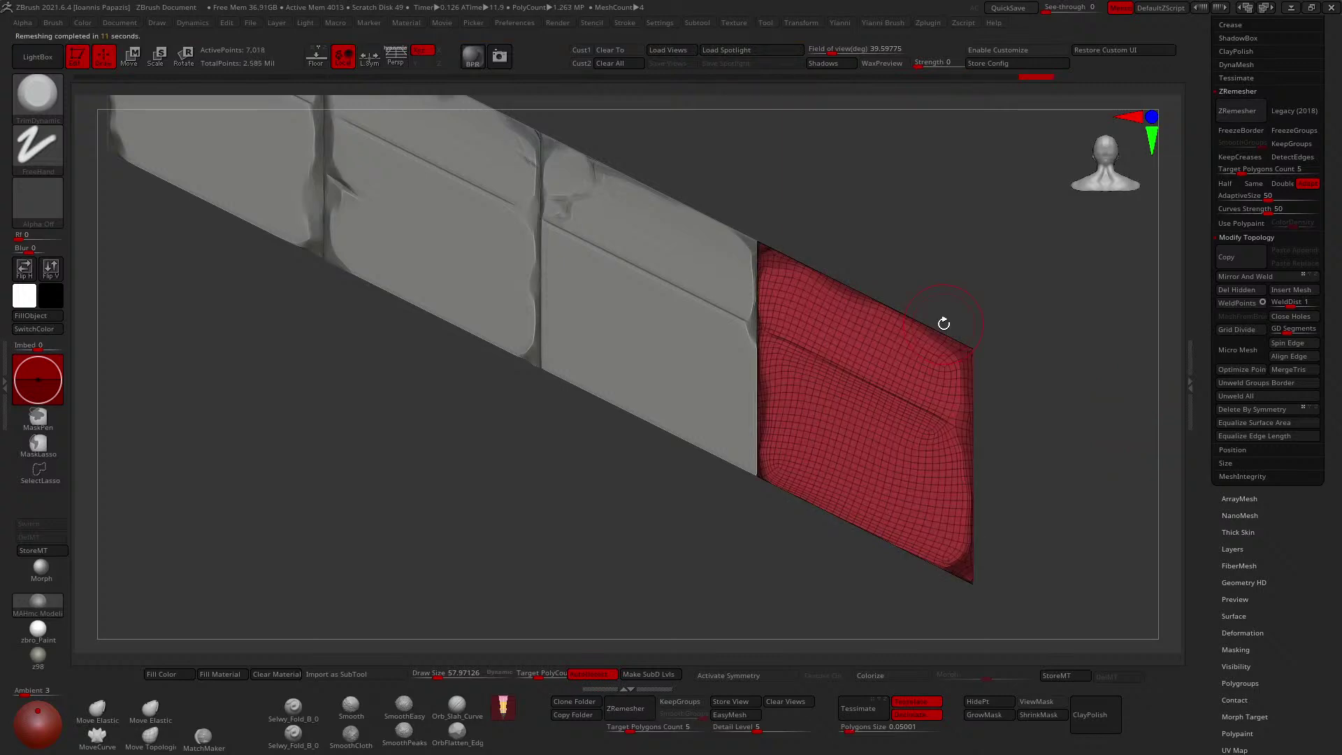
# Examine the remeshed block obj5 from several angles and compare it with the merged balustrade.
pyautogui.moveTo(944, 323); pyautogui.dragTo(901, 320, button='right')
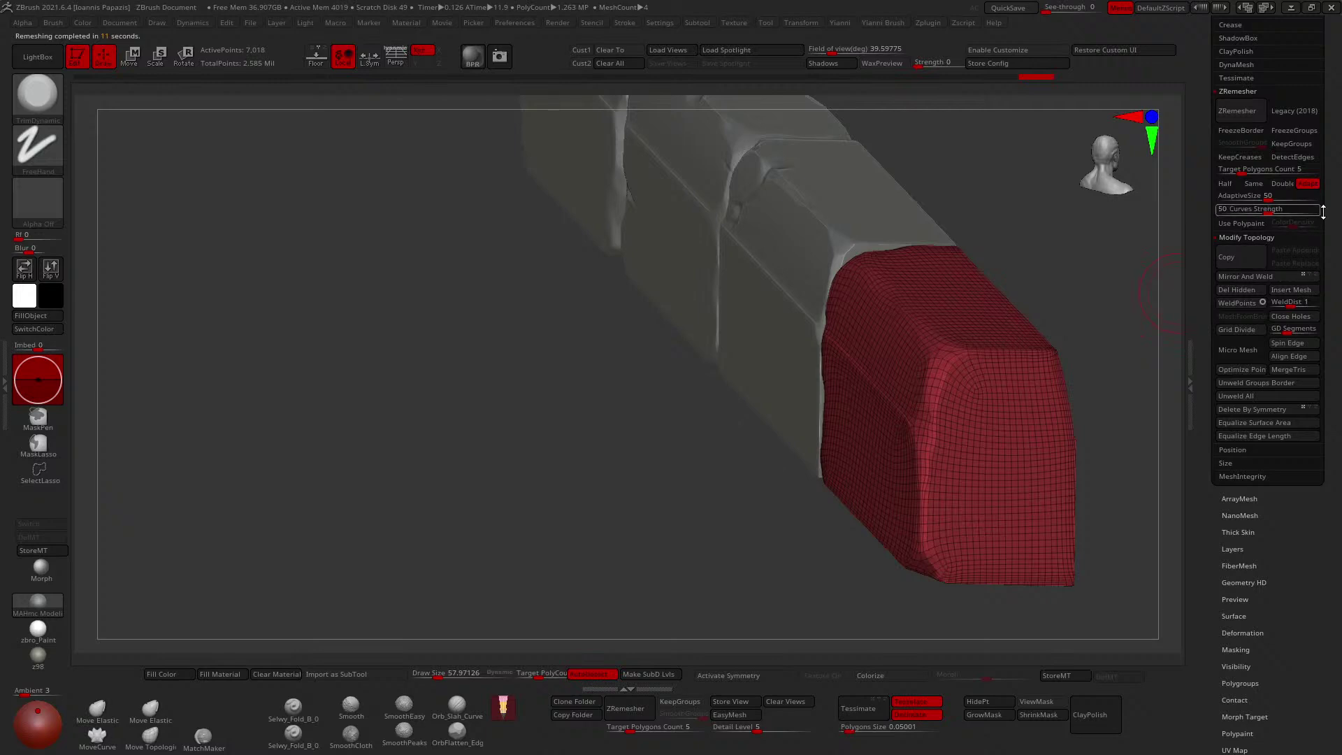
pyautogui.moveTo(1324, 212); pyautogui.dragTo(1301, 476)
pyautogui.moveTo(1002, 236); pyautogui.dragTo(891, 248, button='right')
pyautogui.moveTo(1329, 202); pyautogui.dragTo(1313, 362)
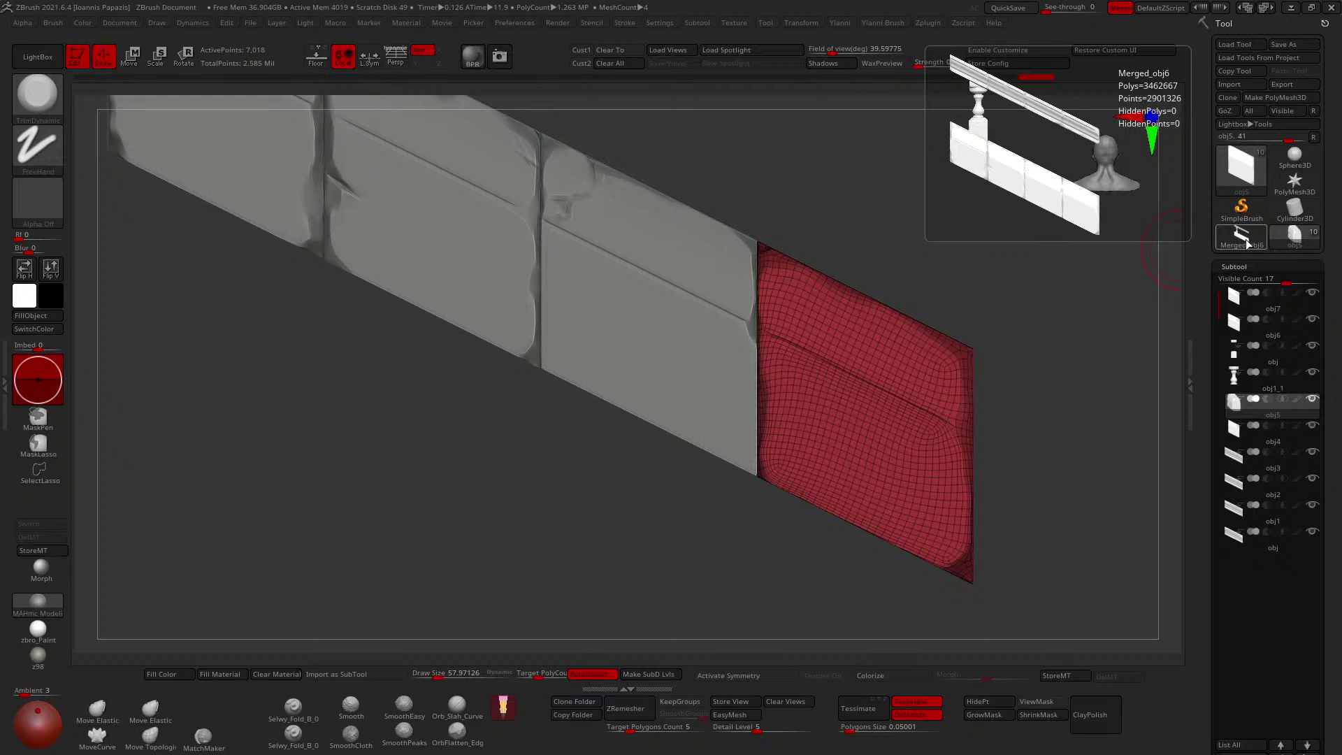
pyautogui.click(1245, 239)
pyautogui.click(1279, 237)
pyautogui.moveTo(946, 267); pyautogui.dragTo(938, 270, button='right')
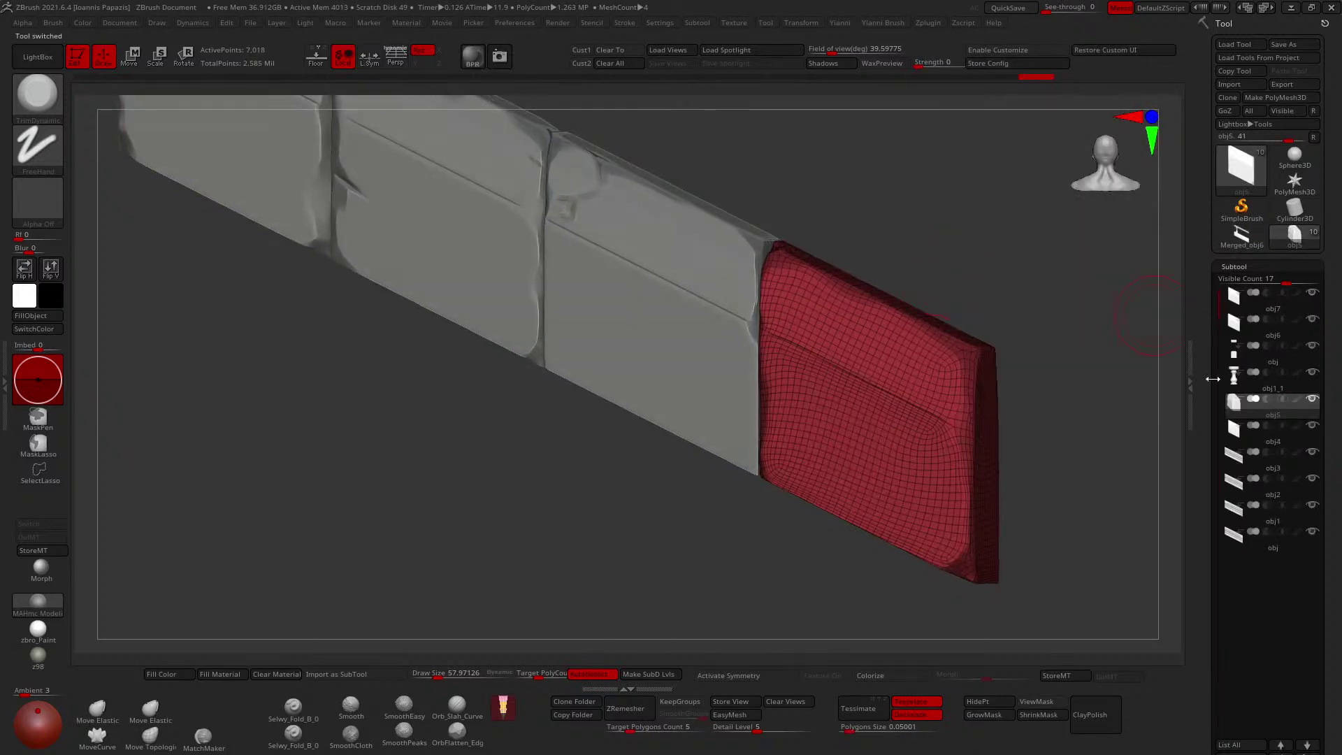
pyautogui.keyDown('ctrl'); pyautogui.keyDown('shift'); pyautogui.click(982, 463); pyautogui.keyUp('shift'); pyautogui.keyUp('ctrl')
pyautogui.keyDown('ctrl'); pyautogui.keyDown('shift'); pyautogui.click(1006, 465); pyautogui.keyUp('shift'); pyautogui.keyUp('ctrl')
pyautogui.moveTo(948, 449); pyautogui.dragTo(972, 445, button='right')
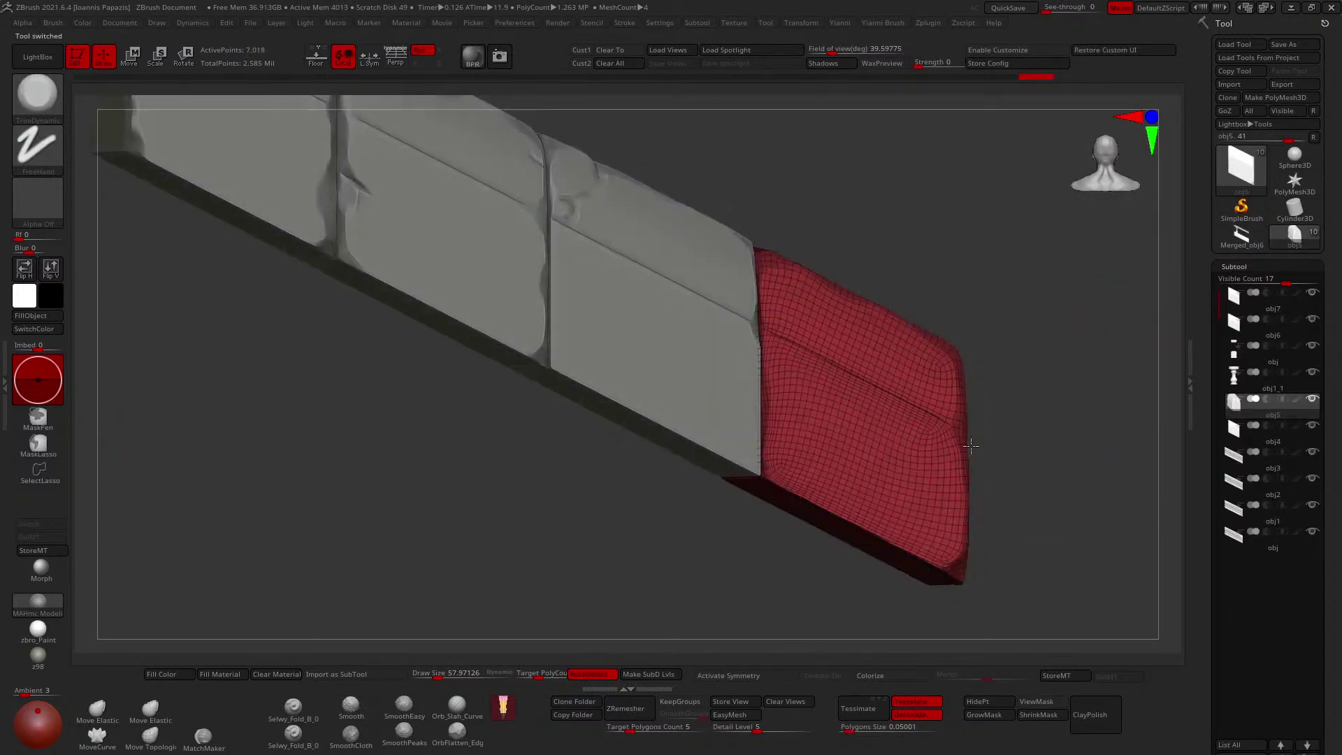
# Restore the merged balustrade's remeshed version and compare its polygon density with block obj5 by switching between both tools.
pyautogui.click(1219, 236)
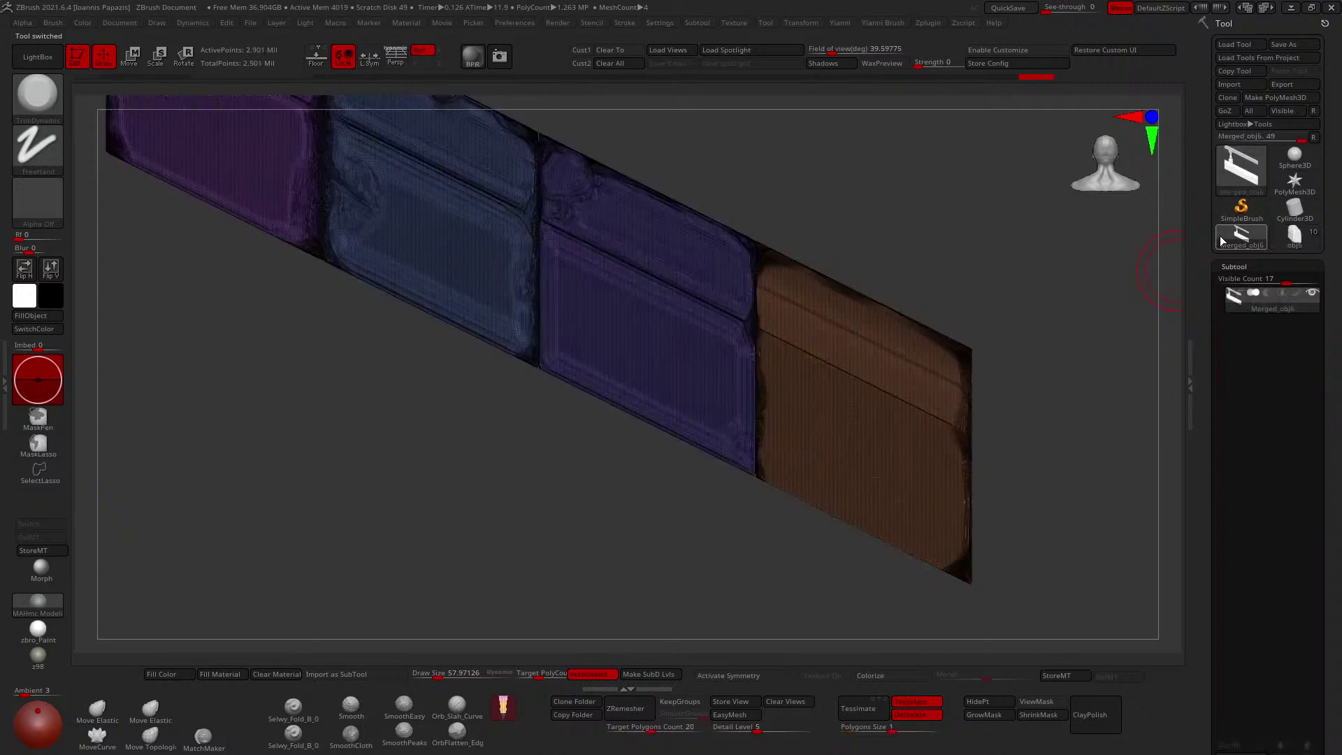
pyautogui.press('shift')
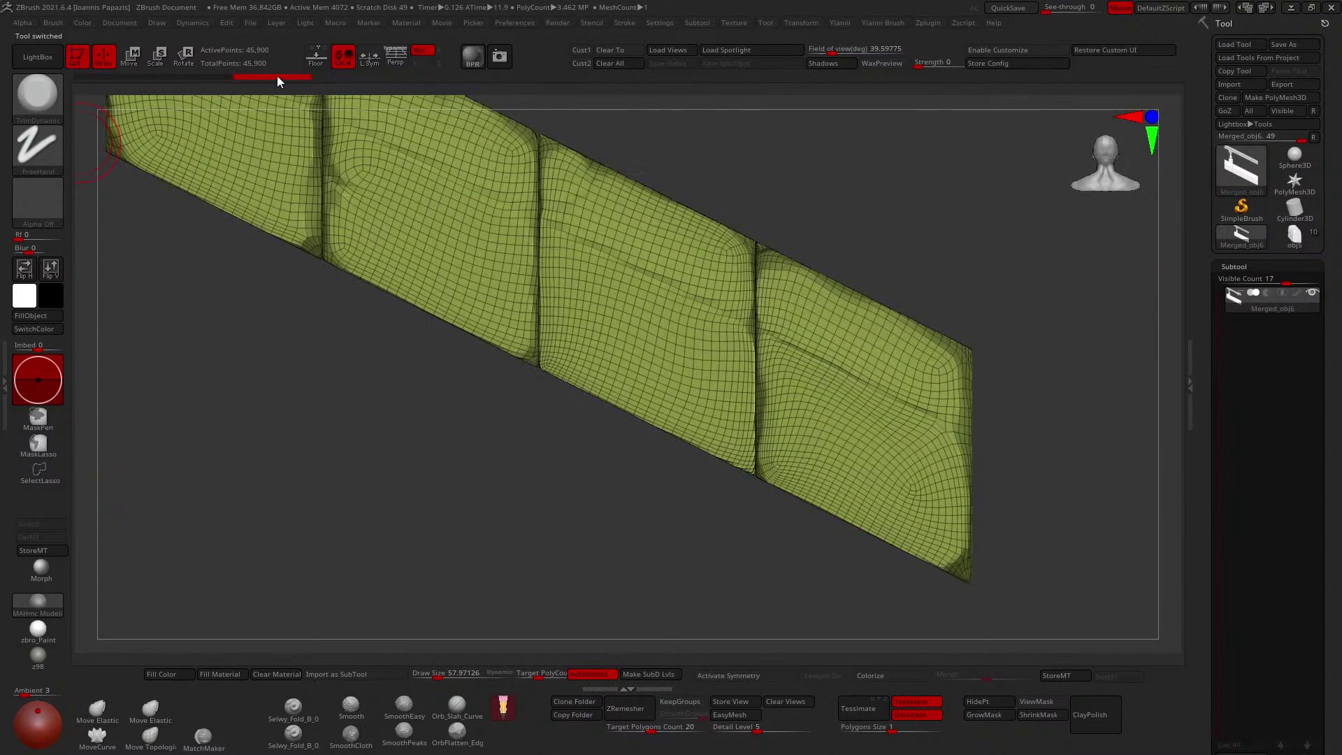
pyautogui.click(1293, 235)
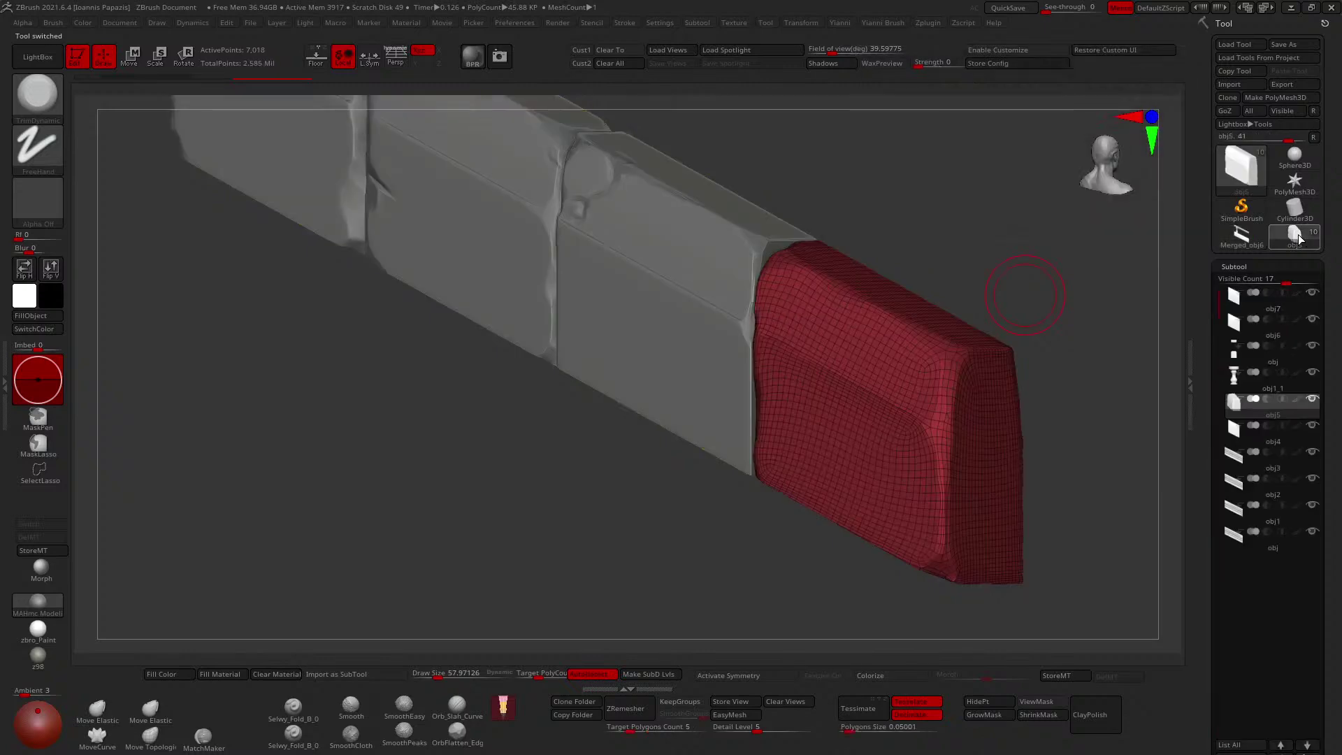
pyautogui.click(1249, 236)
pyautogui.click(1293, 237)
pyautogui.click(1250, 236)
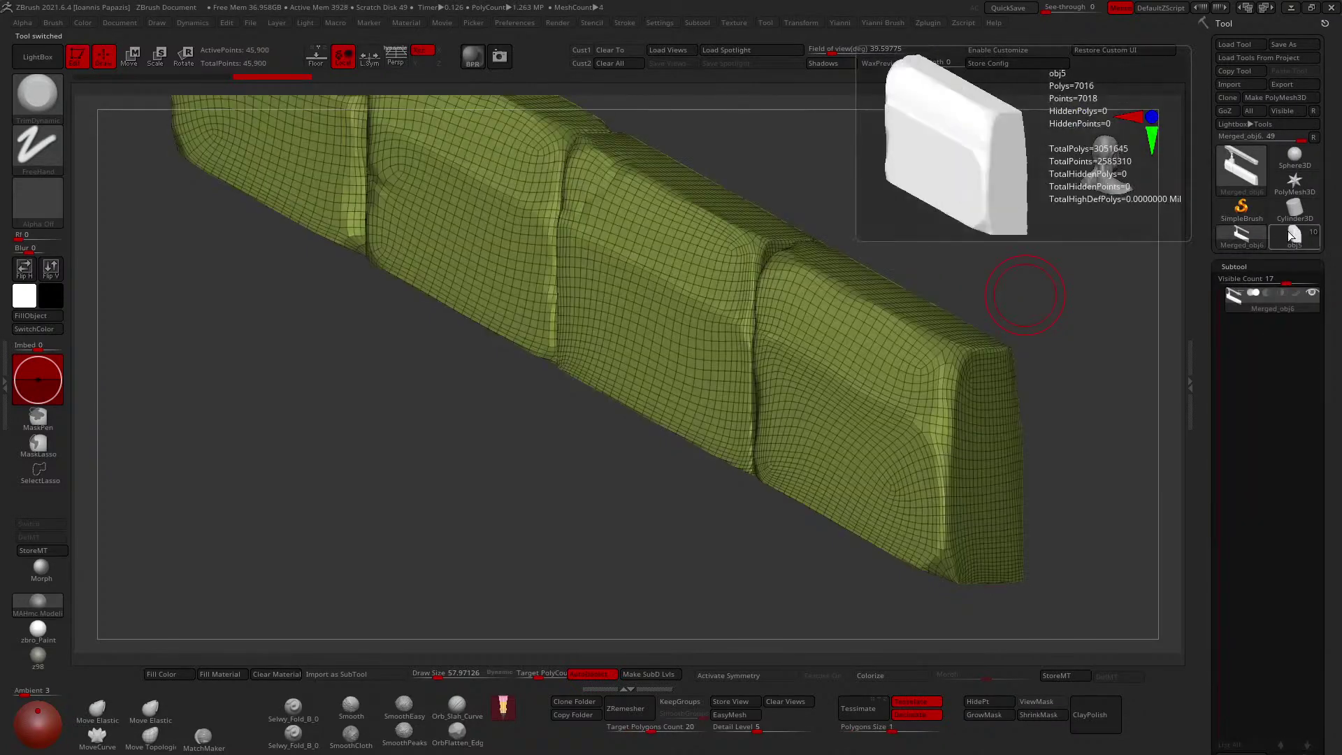
pyautogui.click(1290, 236)
# Undo the remesh of wall block obj5.
pyautogui.moveTo(1049, 281); pyautogui.dragTo(966, 307)
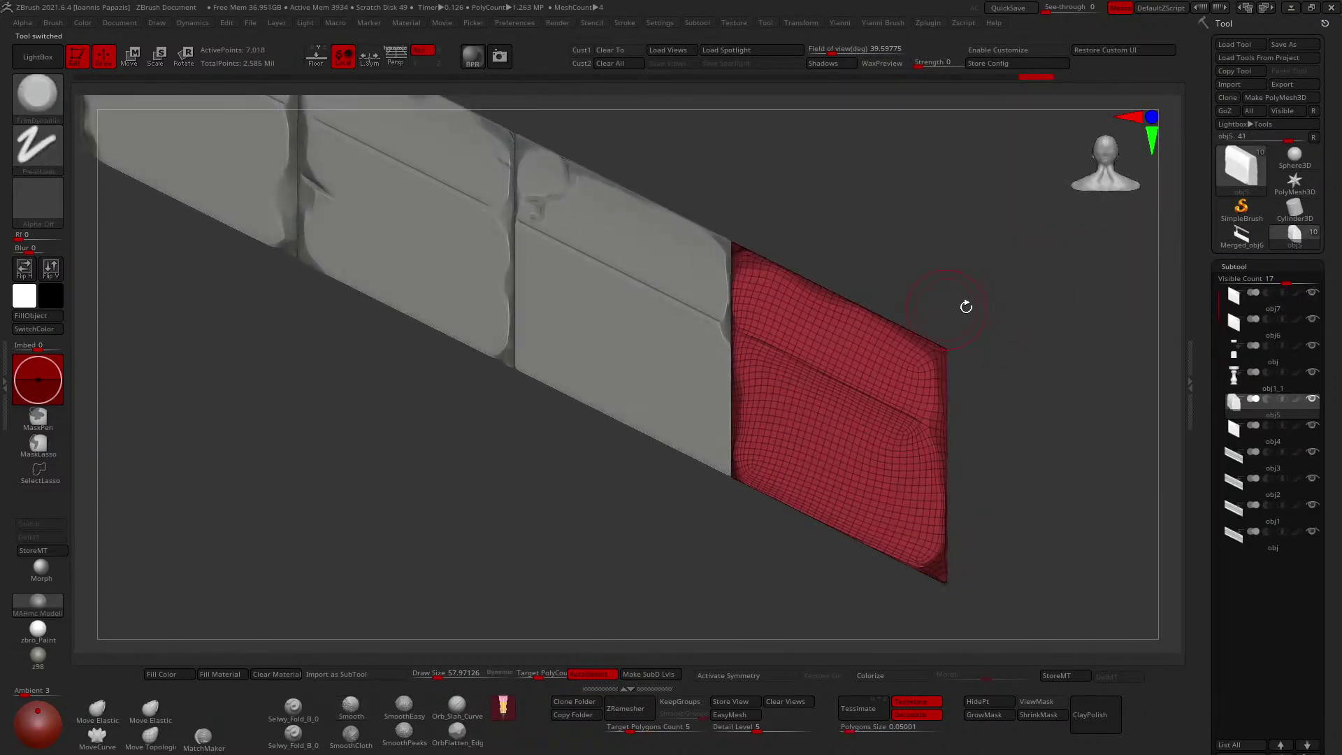
pyautogui.hotkey('ctrl', 'z')
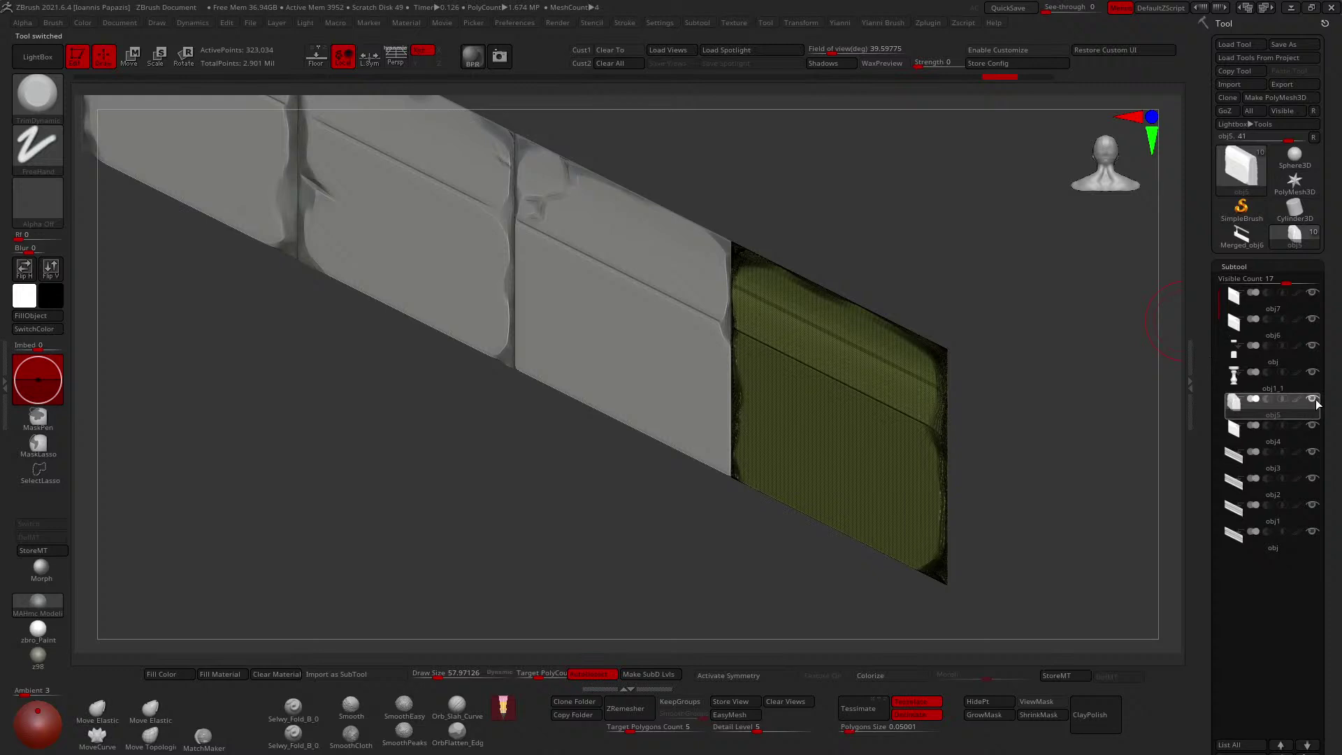
# Start saving the detailed balustrade tool and browse to the folder F:\CDW\Stream\RomeSouls\Highpoly.
pyautogui.moveTo(979, 455); pyautogui.dragTo(991, 392)
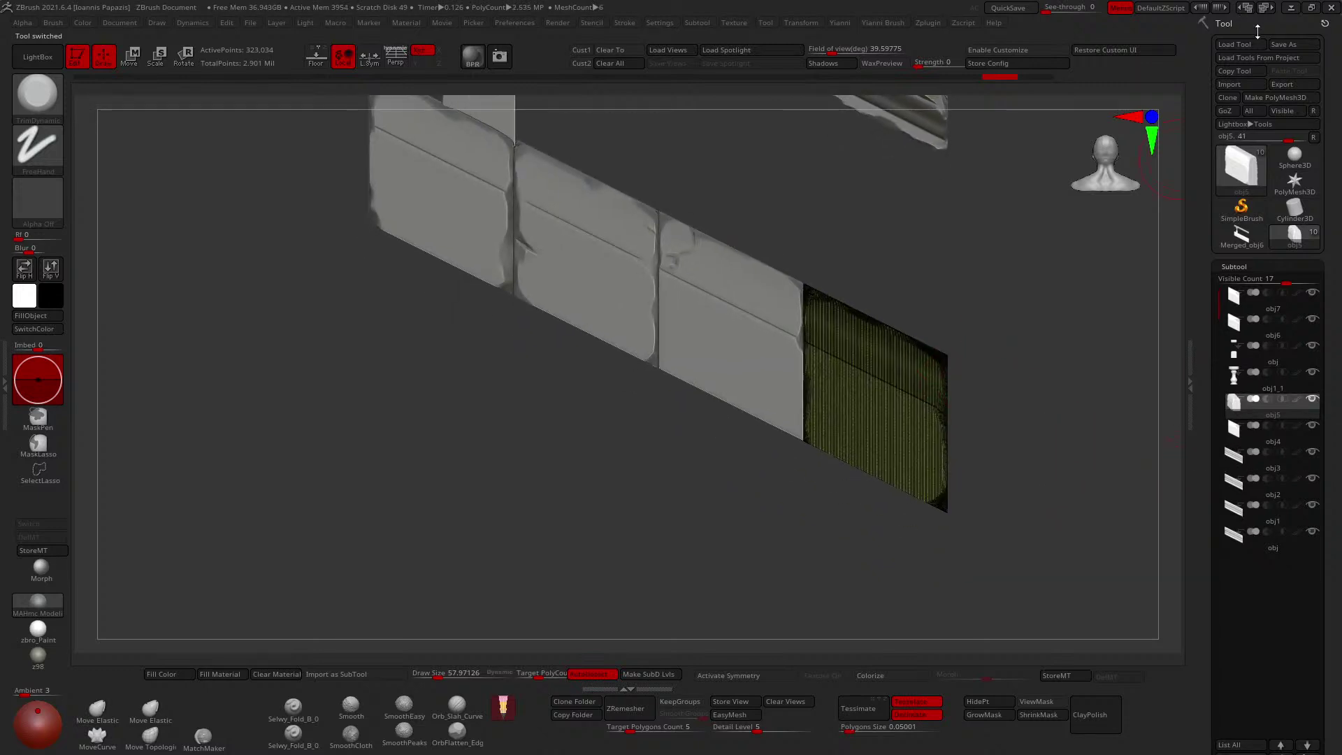
pyautogui.click(1283, 44)
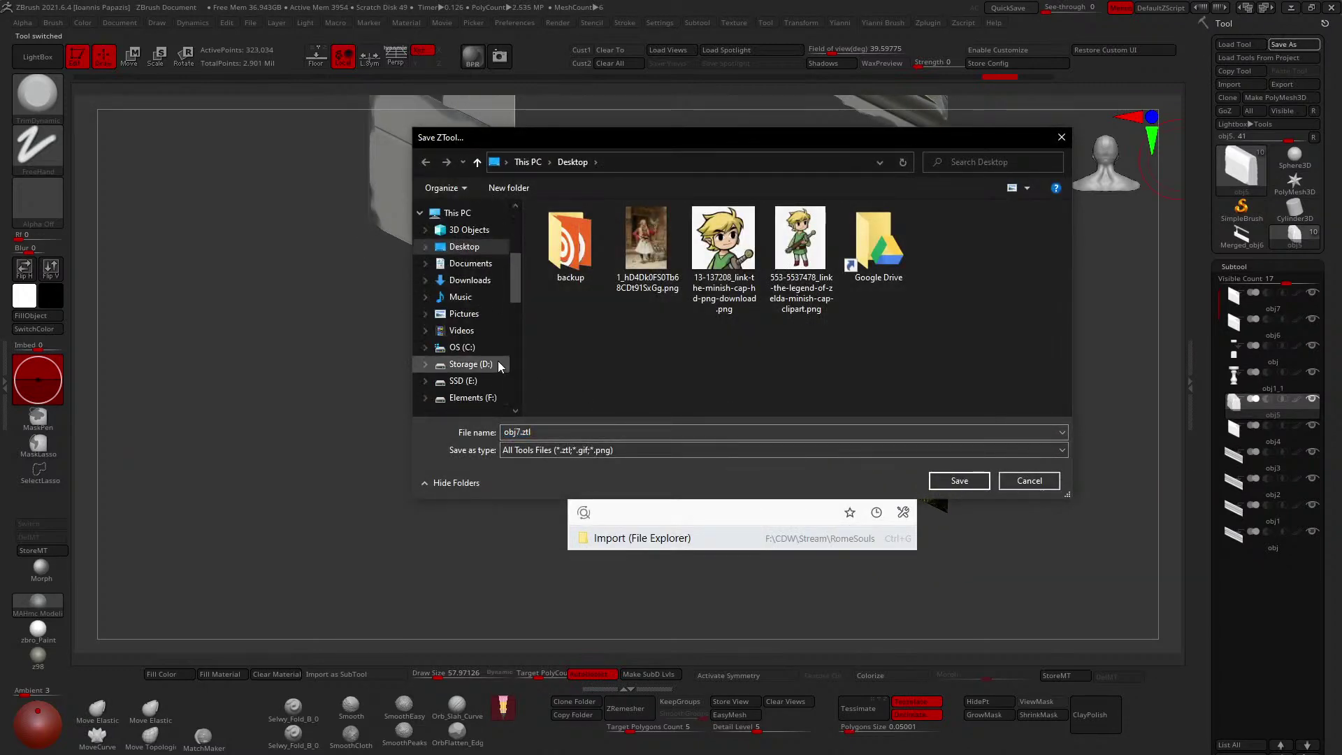
pyautogui.scroll(-2, 498, 361)
pyautogui.click(467, 290)
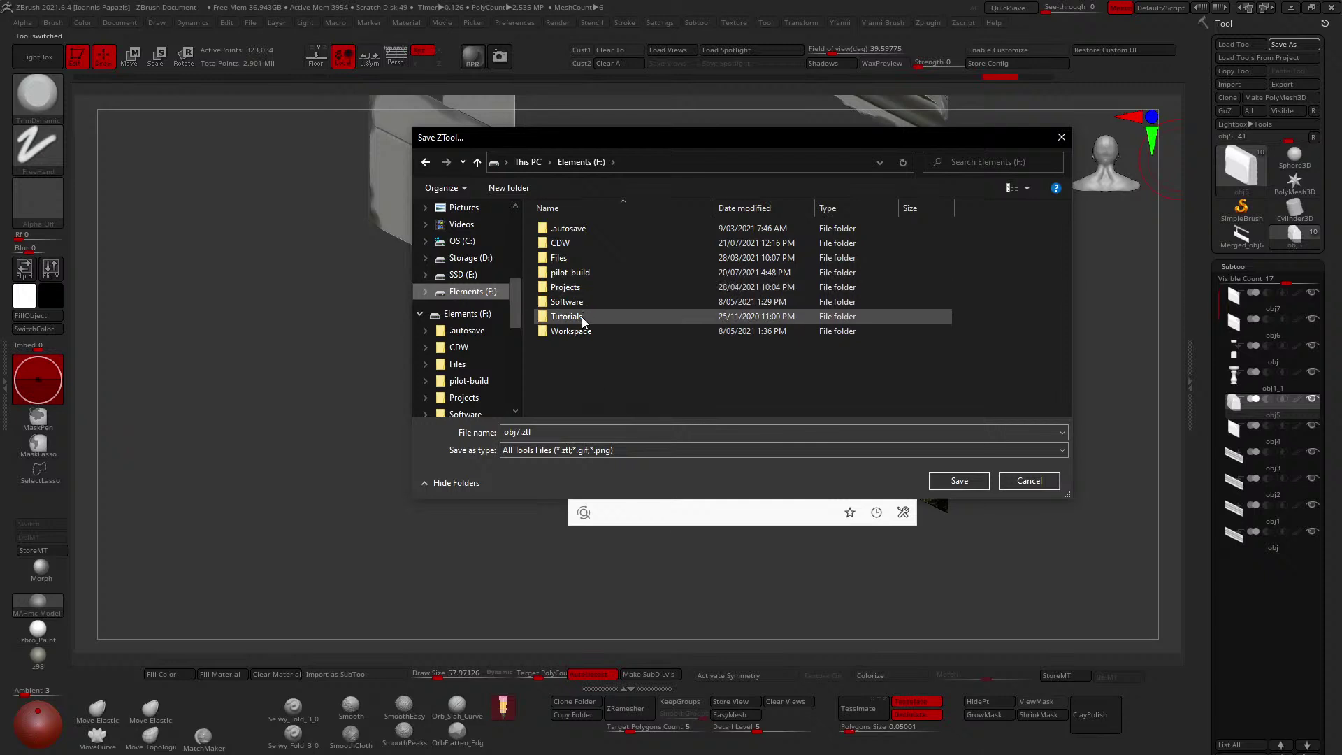
pyautogui.doubleClick(566, 243)
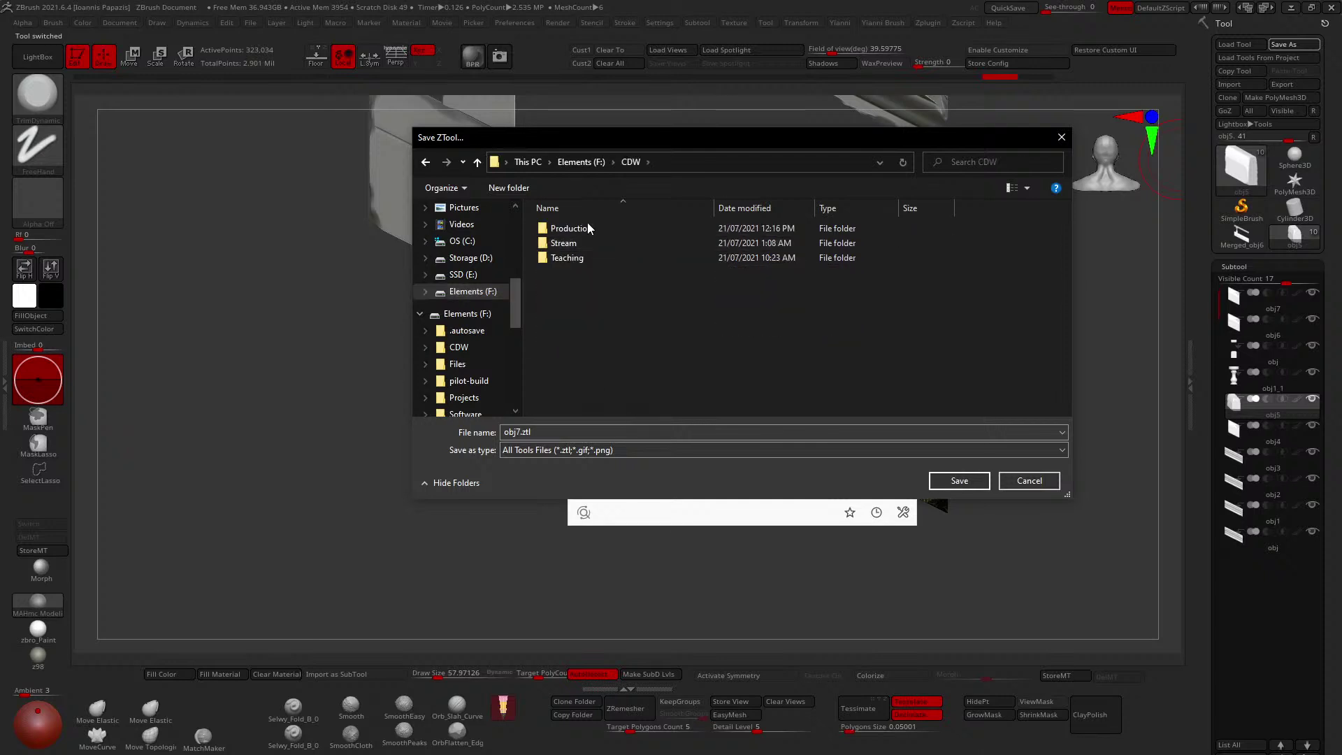
pyautogui.click(583, 258)
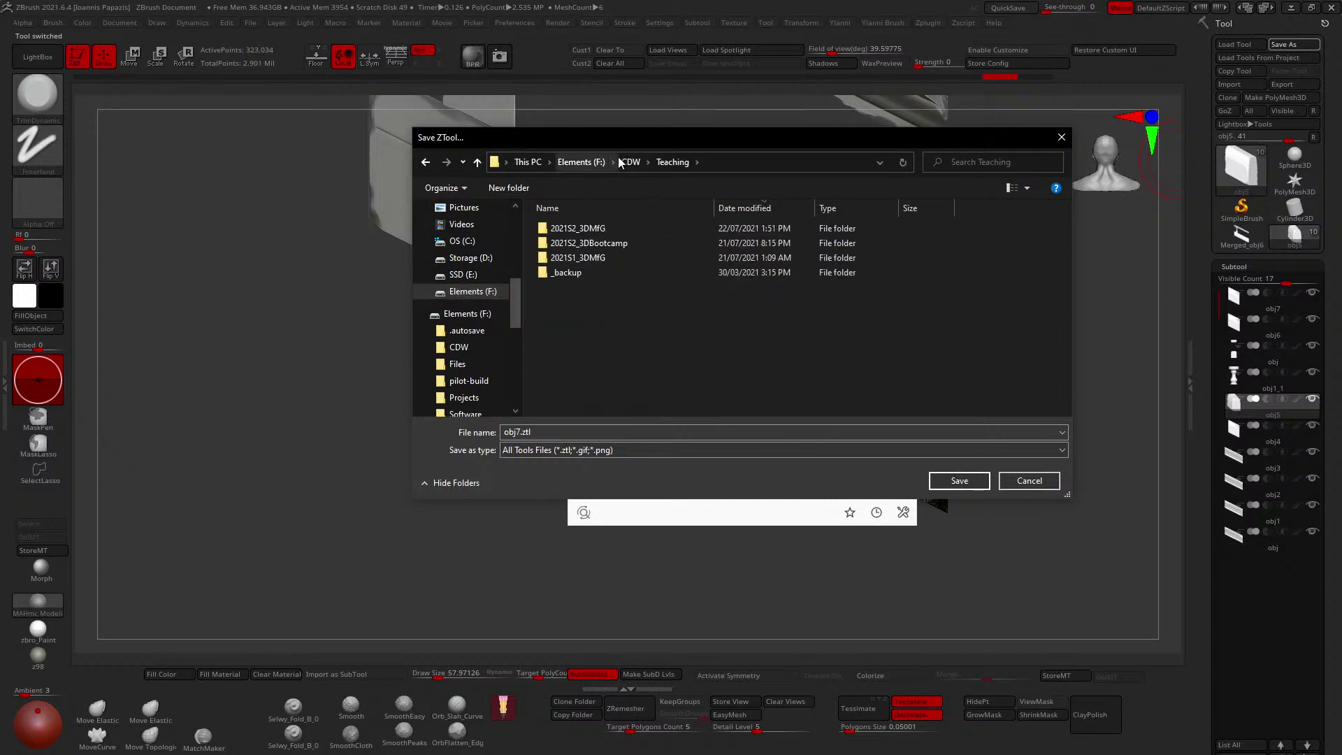
pyautogui.click(648, 162)
pyautogui.click(631, 162)
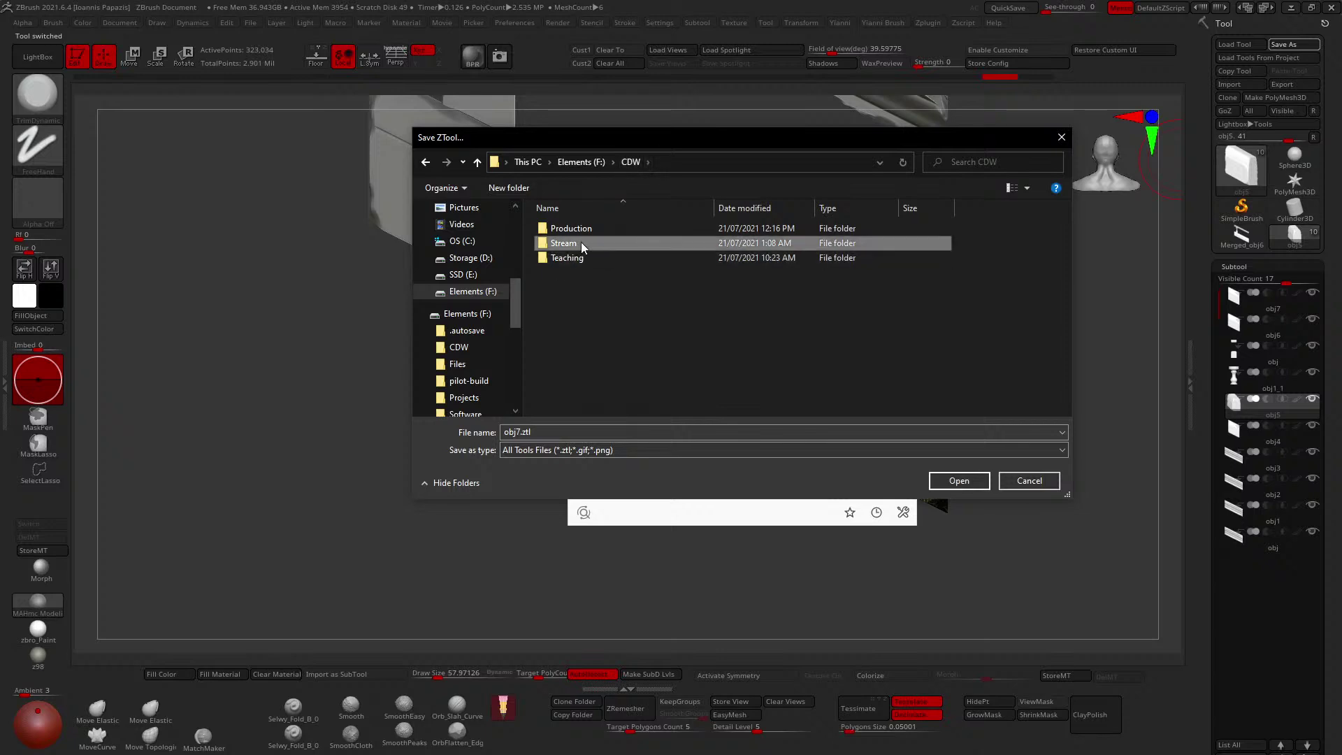
pyautogui.doubleClick(566, 242)
pyautogui.doubleClick(572, 228)
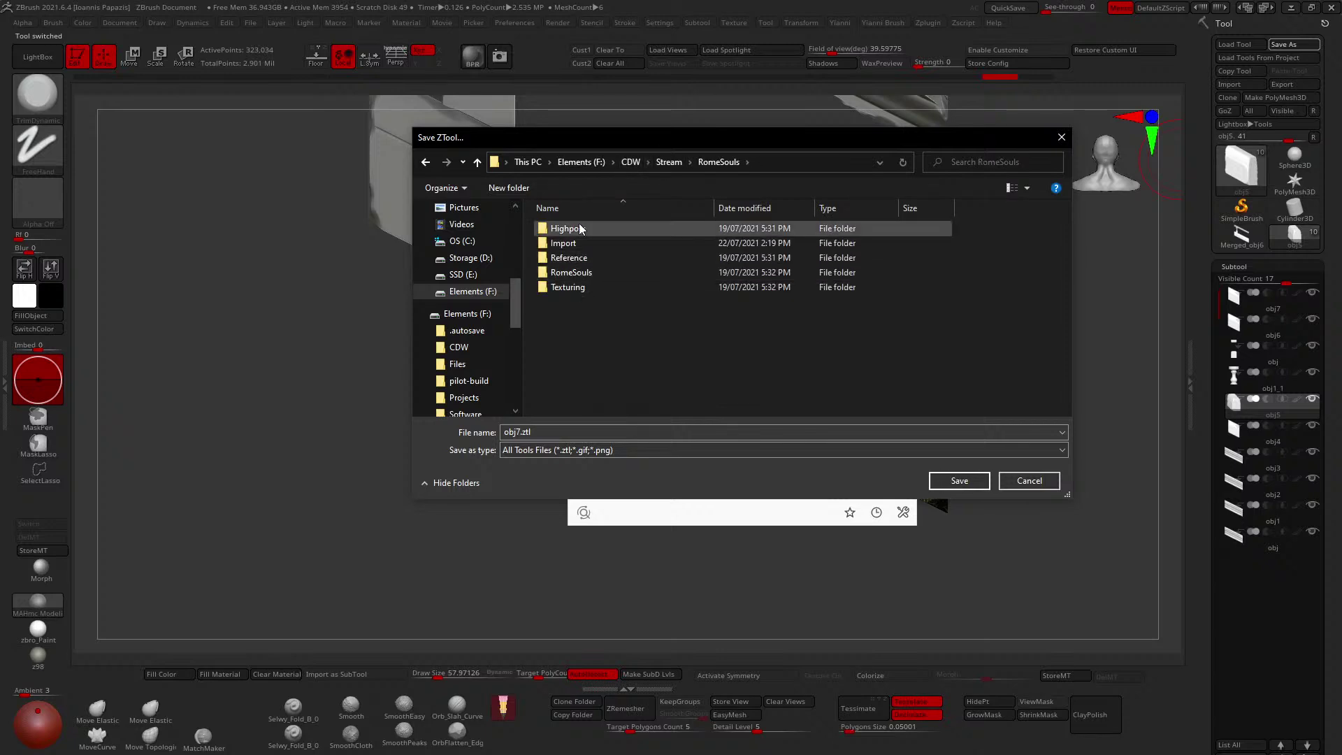
pyautogui.doubleClick(580, 230)
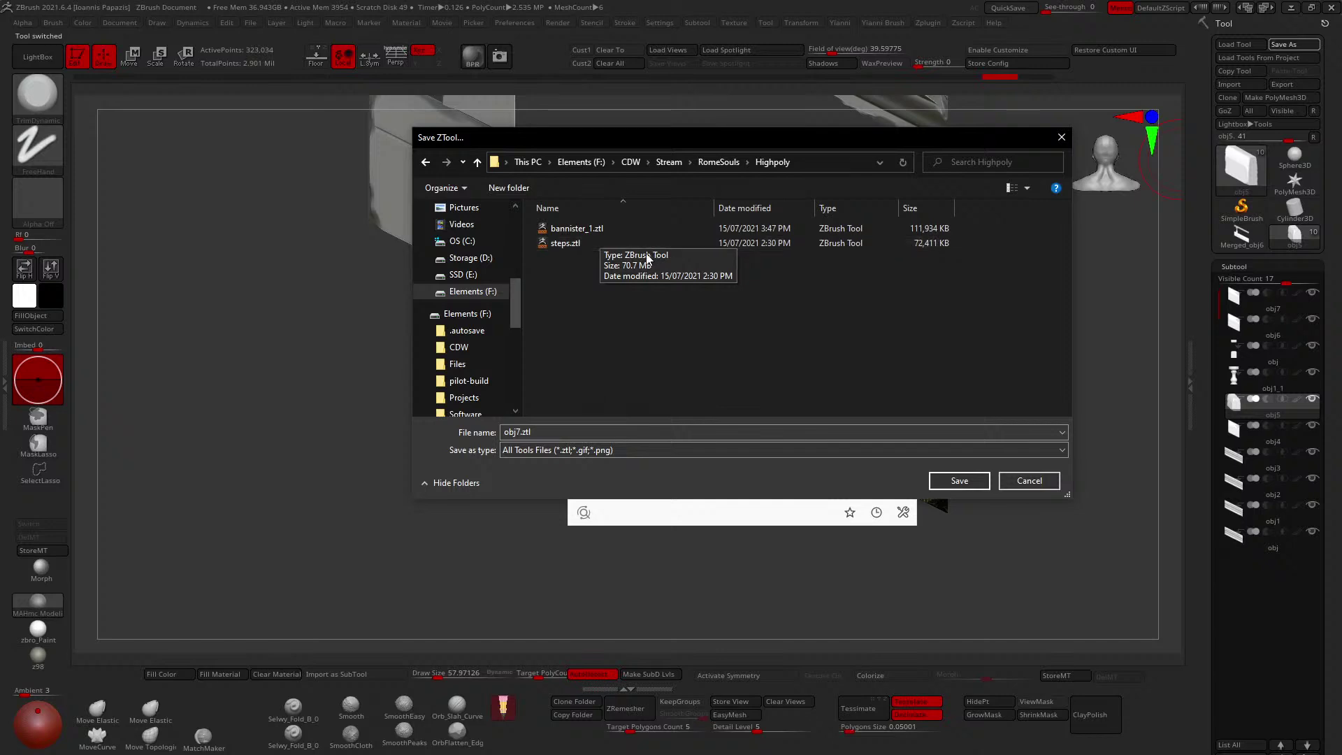
# Name the detailed balustrade's tool file rail_steps_01 and save it in the Highpoly folder.
pyautogui.click(630, 432)
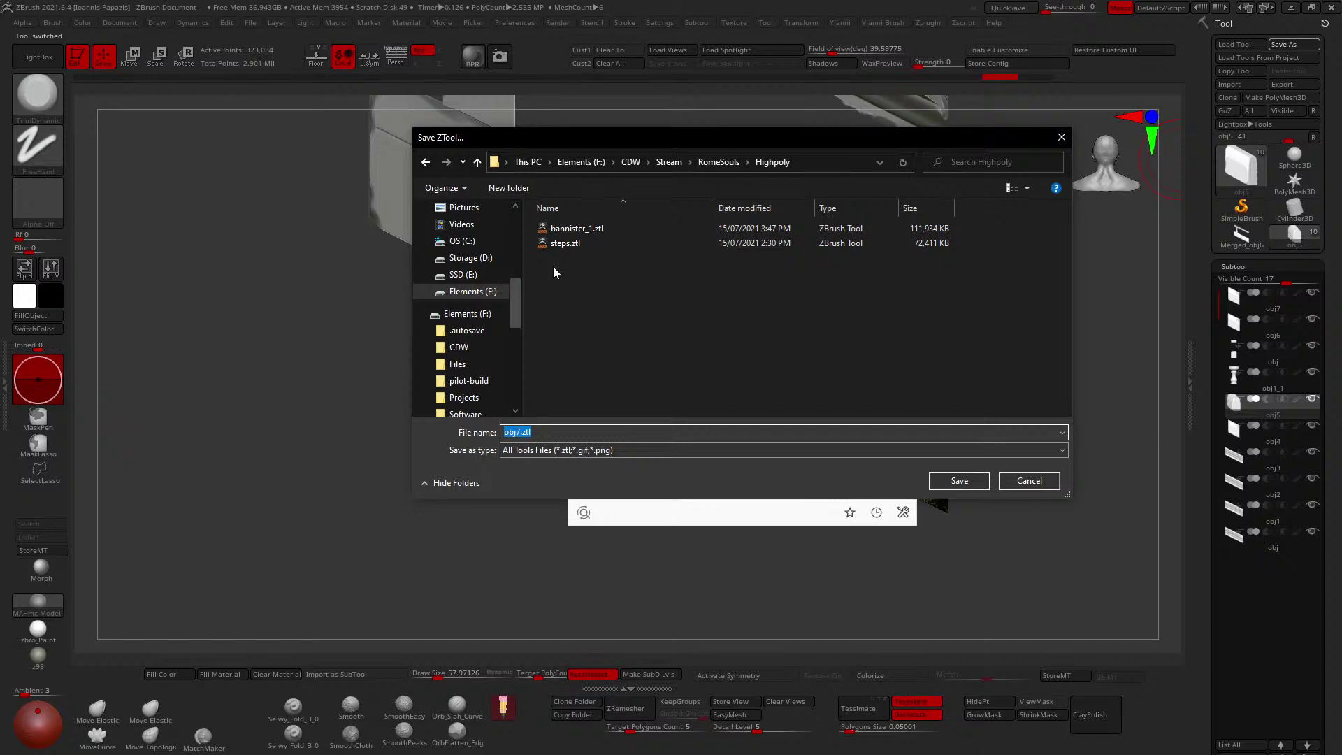
pyautogui.write('rai')
pyautogui.write('l_steps_01')
pyautogui.press('Return')
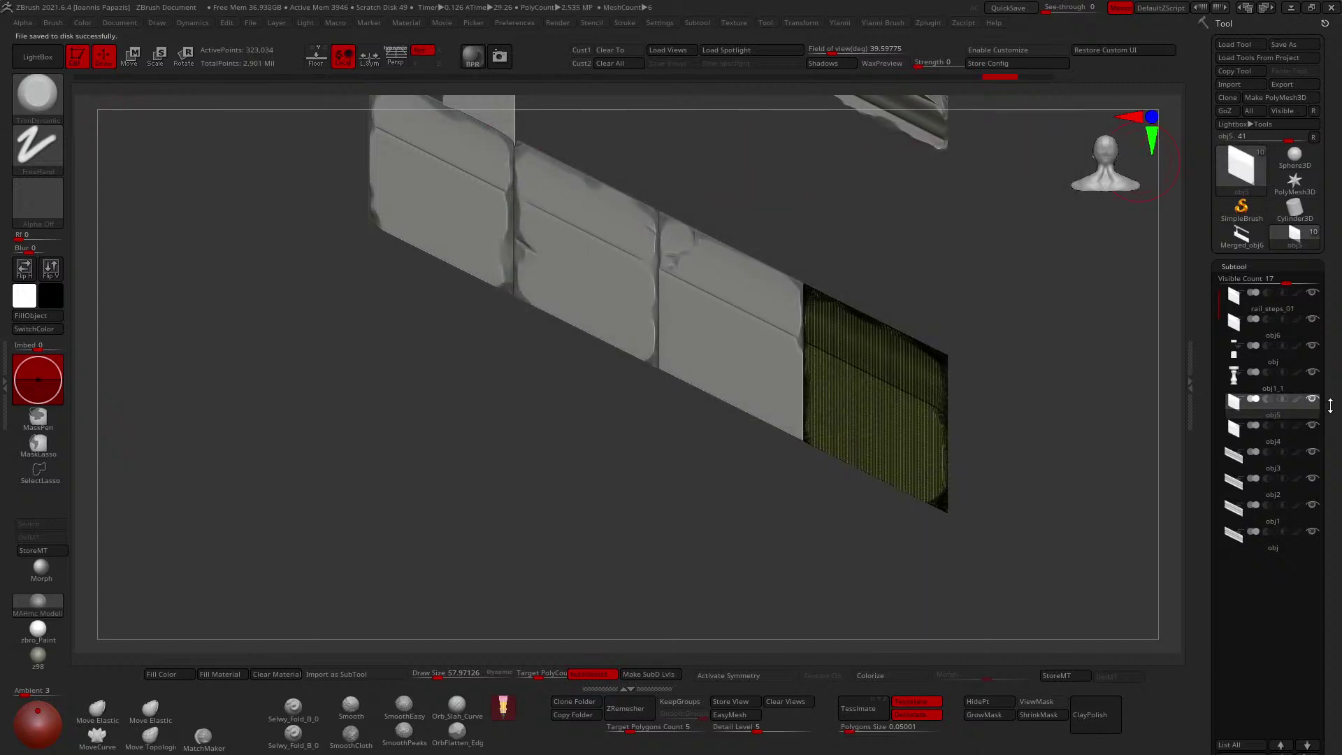
# Switch to the merged balustrade tool and inspect its remeshed wall blocks, pillar and handrail.
pyautogui.press('Up')
pyautogui.press('Up')
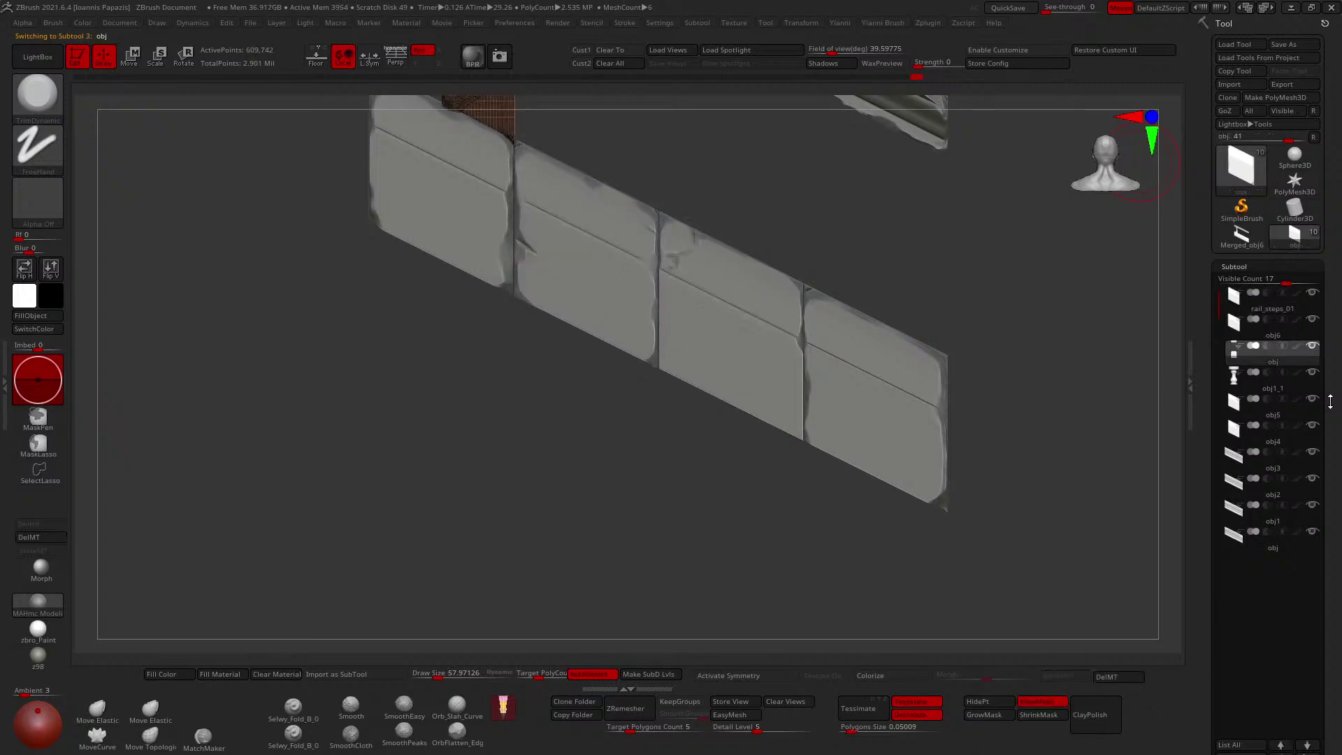
pyautogui.click(1242, 237)
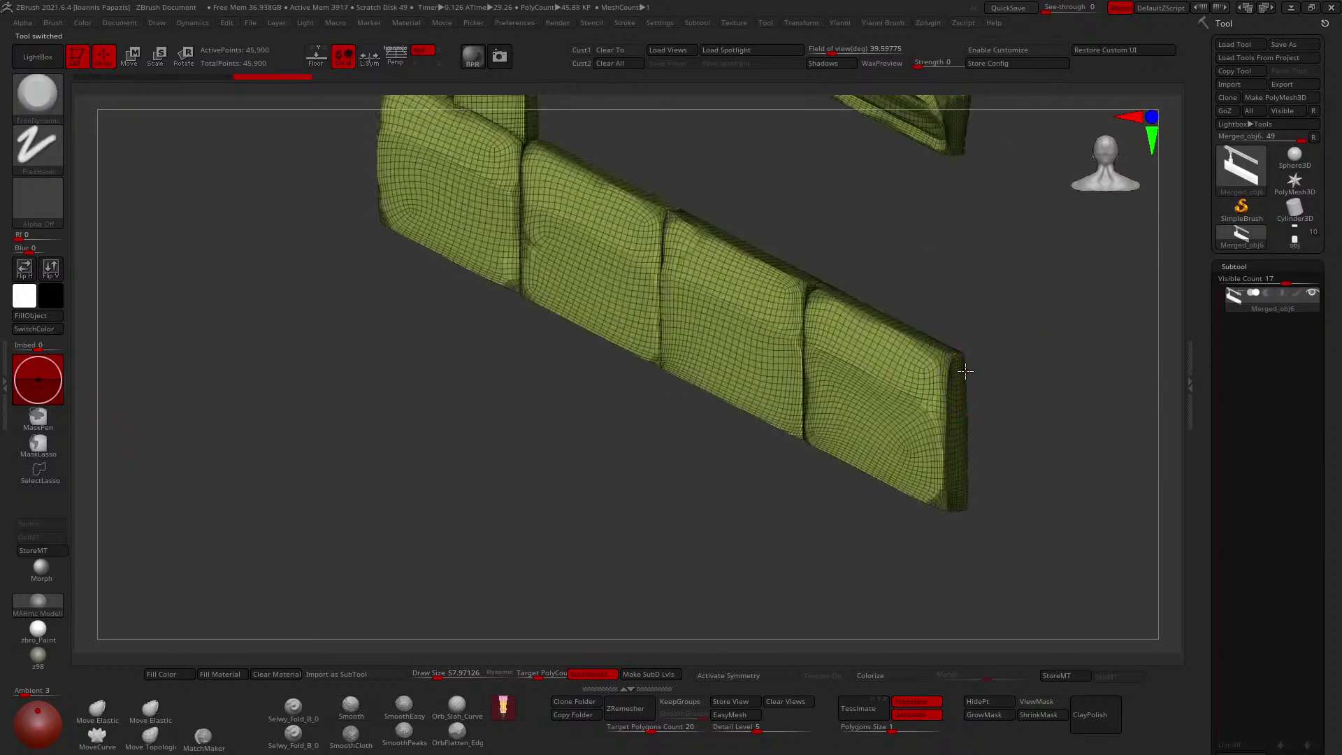
pyautogui.moveTo(949, 365); pyautogui.dragTo(932, 309)
pyautogui.keyDown('alt'); pyautogui.moveTo(923, 250); pyautogui.dragTo(919, 340); pyautogui.keyUp('alt')
pyautogui.moveTo(918, 331)
pyautogui.mouseDown(button='right')
pyautogui.moveTo(920, 384)
pyautogui.moveTo(889, 357)
pyautogui.mouseUp(button='right')
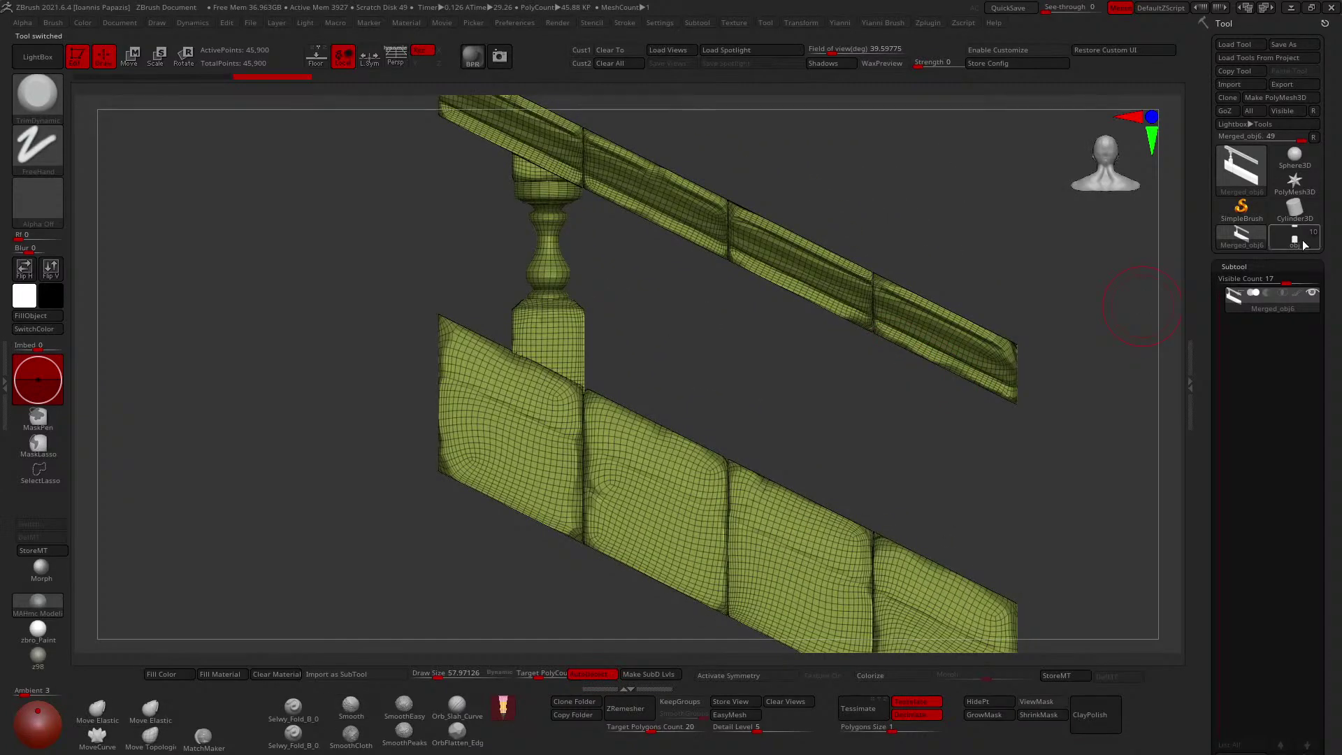
# Compare the remeshed balustrade with the detailed separate pieces by alternating between both tools from front and angled views.
pyautogui.click(1294, 238)
pyautogui.click(1236, 234)
pyautogui.click(1284, 233)
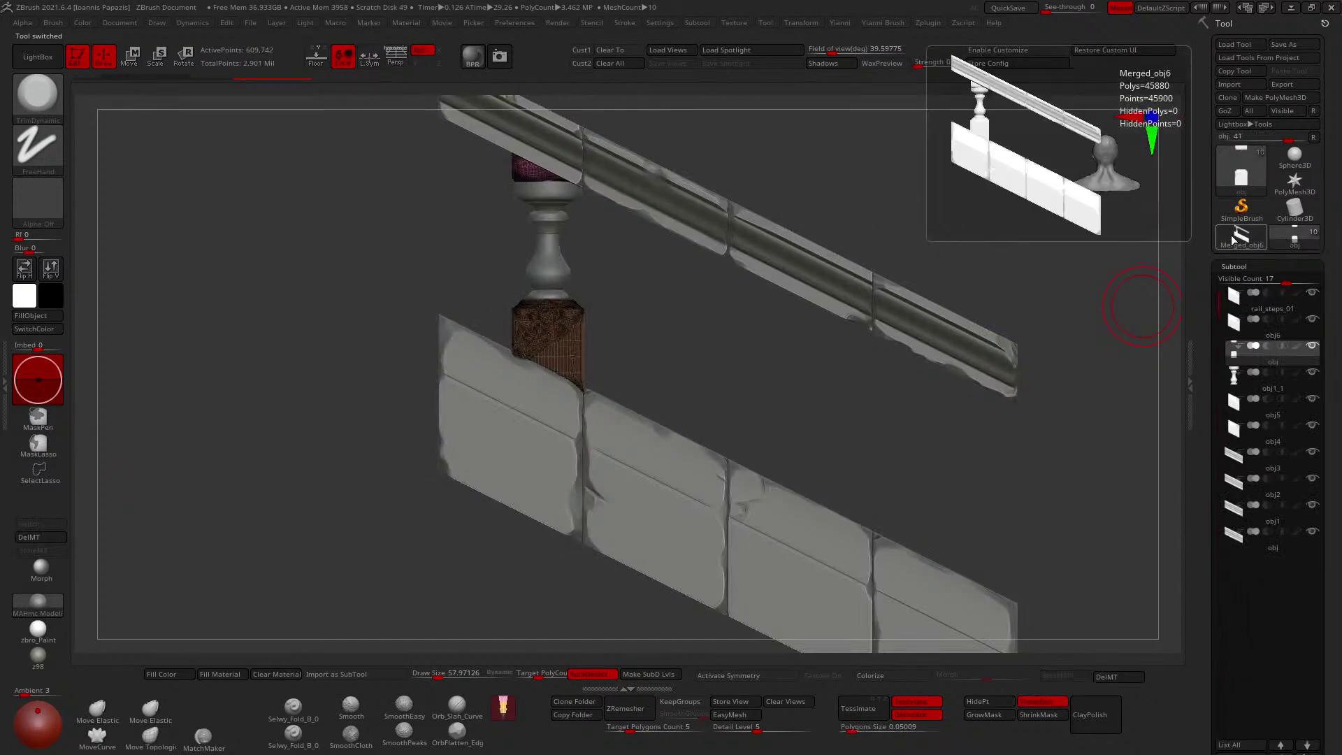
pyautogui.click(1234, 236)
pyautogui.moveTo(1099, 302); pyautogui.dragTo(1153, 293, button='right')
pyautogui.click(1299, 235)
pyautogui.click(1256, 239)
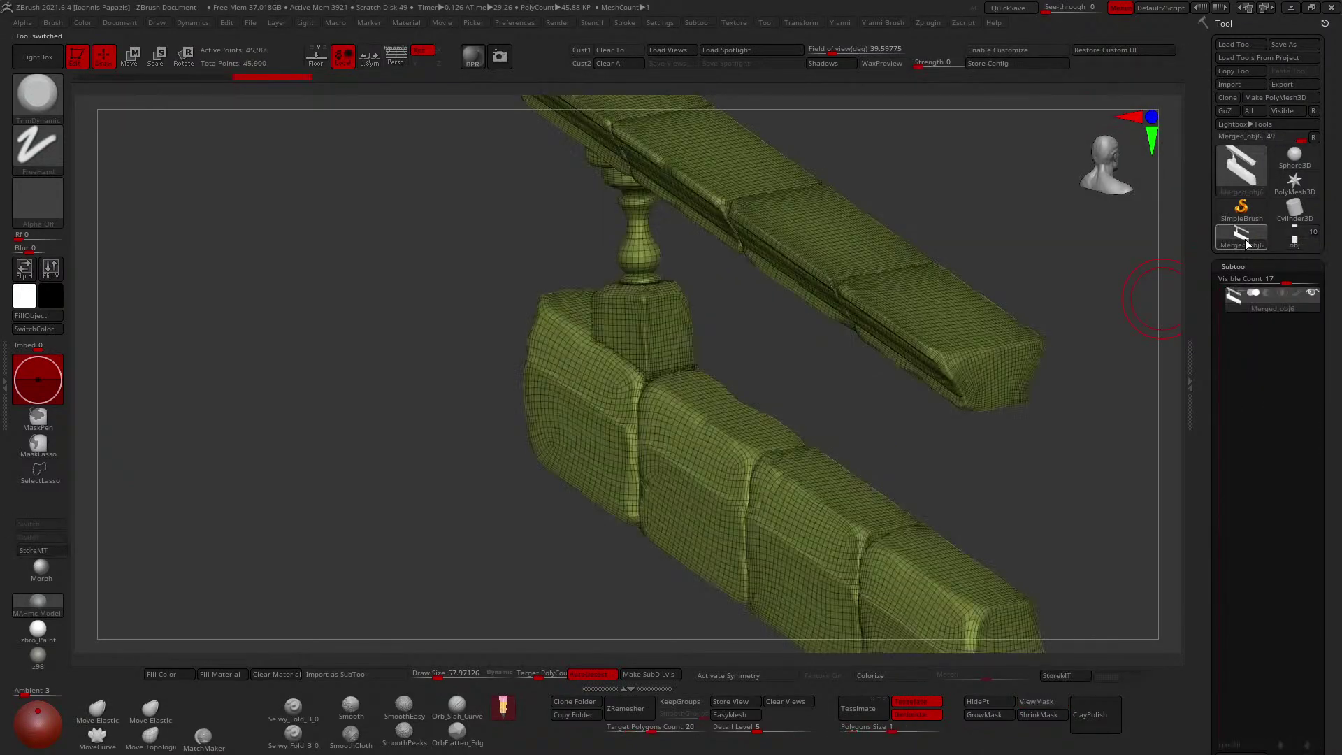
pyautogui.click(1283, 237)
pyautogui.click(1251, 241)
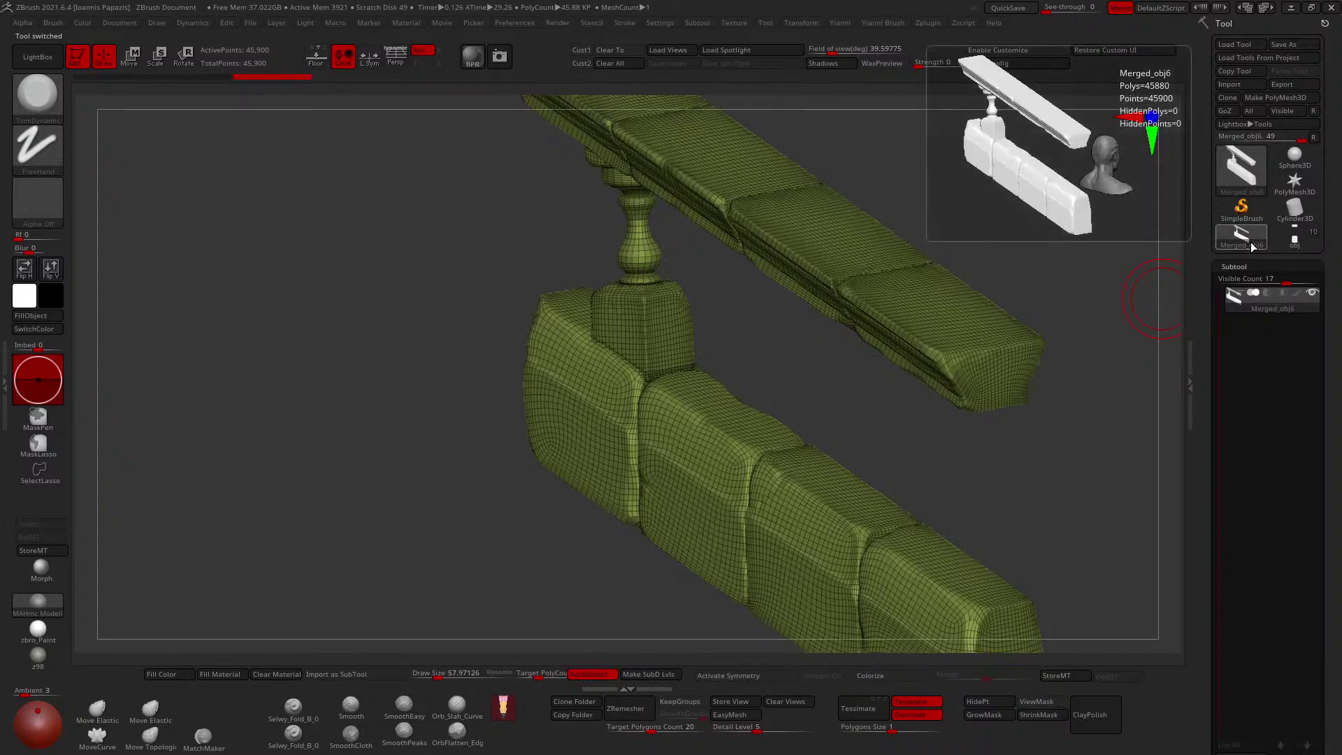
pyautogui.moveTo(938, 369)
pyautogui.keyDown('shift'); pyautogui.mouseDown(button='right')
pyautogui.moveTo(946, 433)
pyautogui.moveTo(959, 380)
pyautogui.mouseUp(button='right'); pyautogui.keyUp('shift')
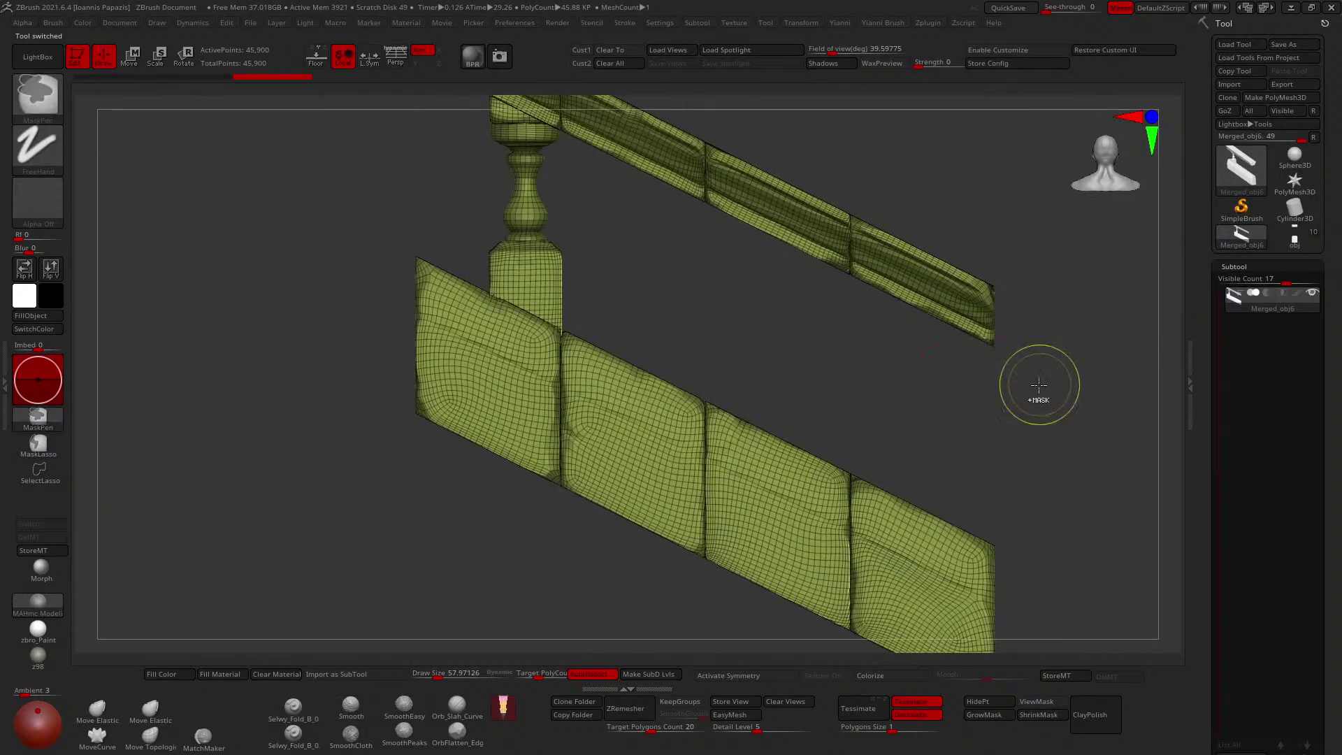
# Undo the merged balustrade's remesh and run ZRemesher on it again with a target polygon count of 35.
pyautogui.hotkey('ctrl', 'z')
pyautogui.moveTo(1334, 439); pyautogui.dragTo(1328, 276)
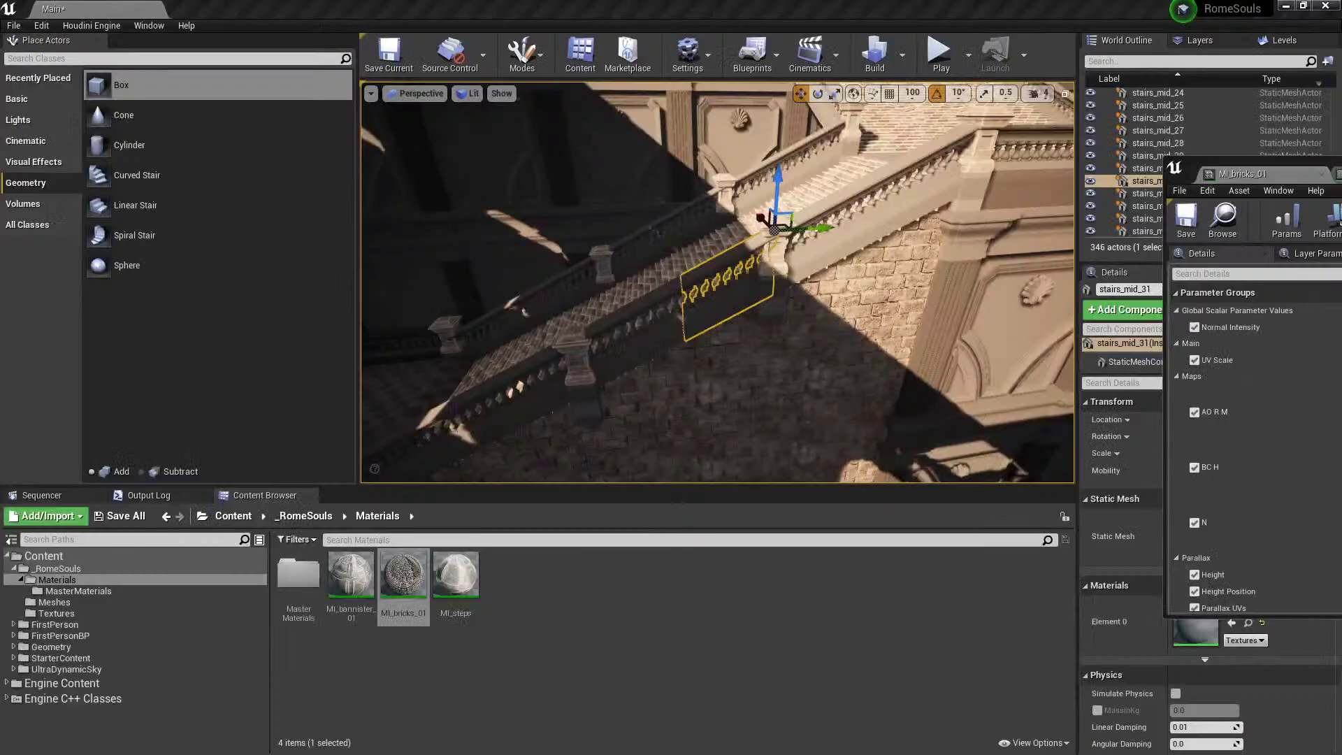
# Switch to Unreal Editor and examine the stair balustrades and the brick wall beneath them in the level.
pyautogui.click(404, 574)
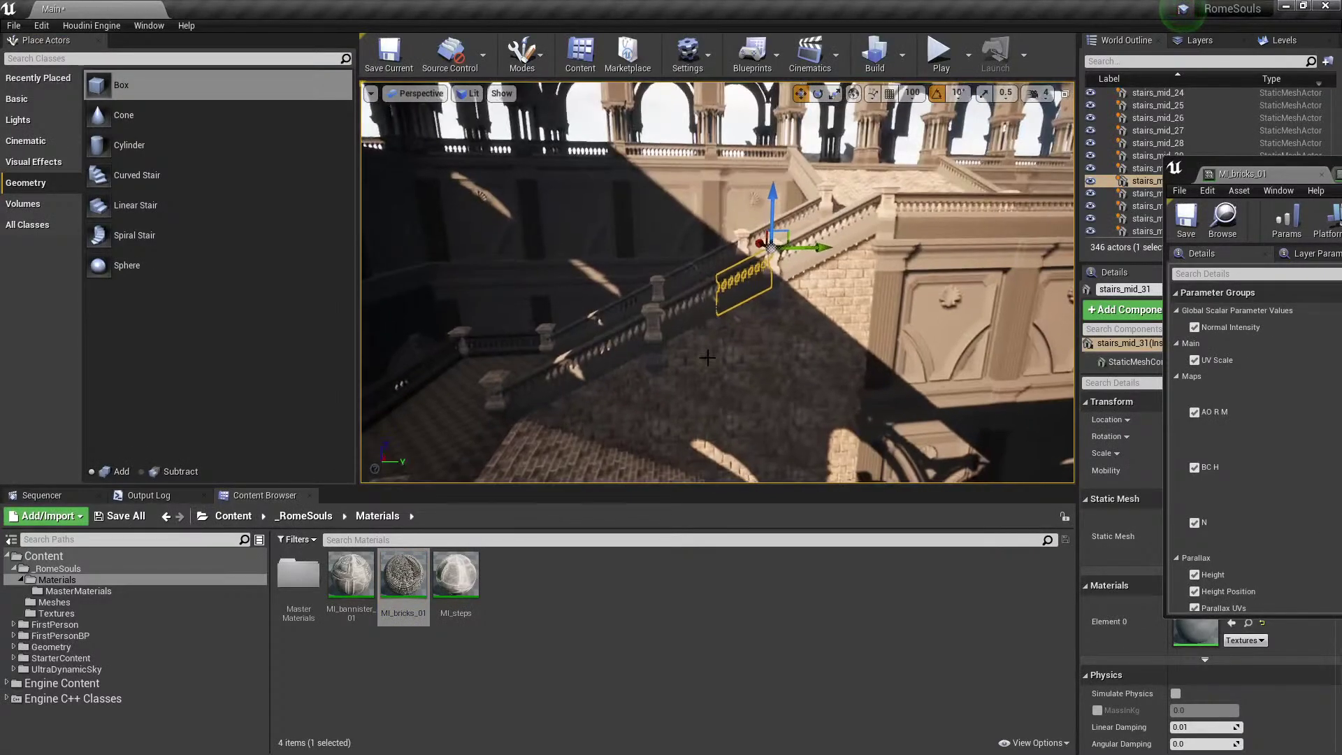
pyautogui.press('g')
pyautogui.moveTo(708, 357)
pyautogui.mouseDown(button='right')
pyautogui.moveTo(706, 371)
pyautogui.moveTo(708, 357)
pyautogui.mouseUp(button='right')
pyautogui.press('w')
pyautogui.press('s')
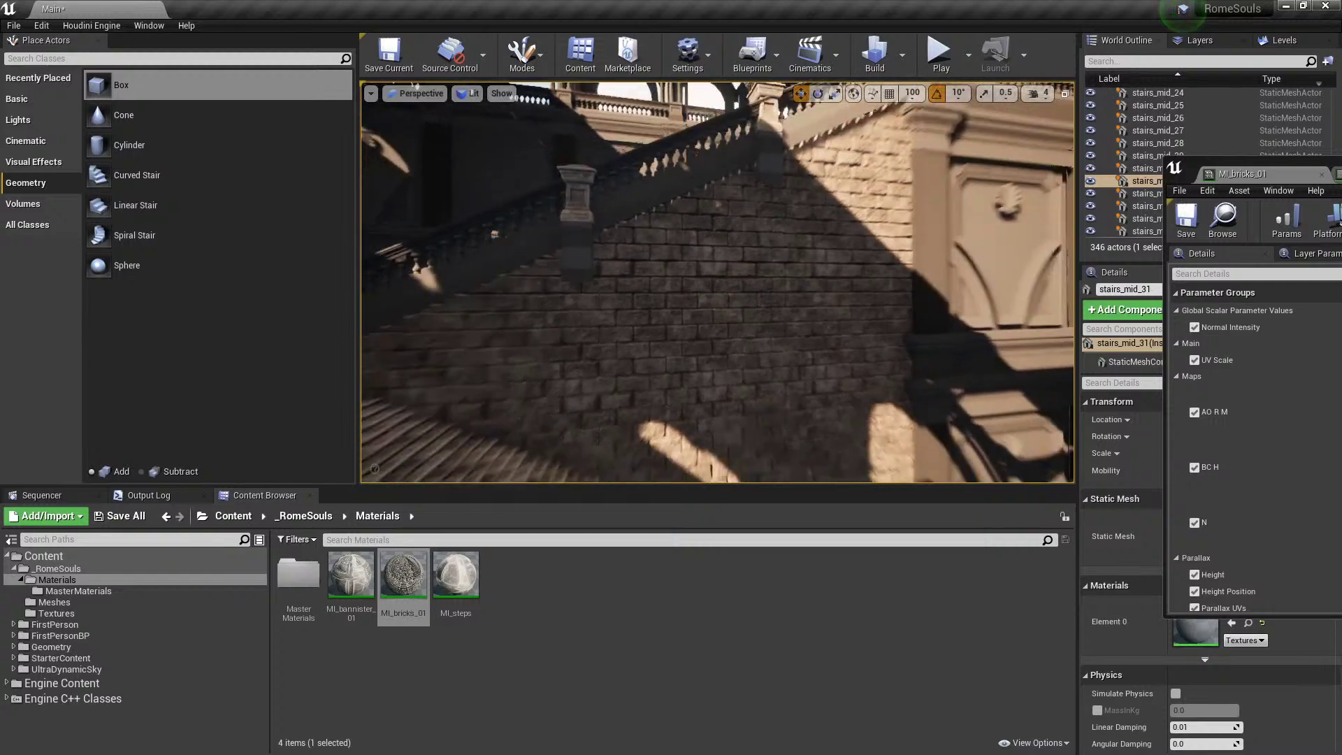
pyautogui.moveTo(716, 243); pyautogui.dragTo(725, 200, button='right')
pyautogui.press('w')
pyautogui.click(799, 166)
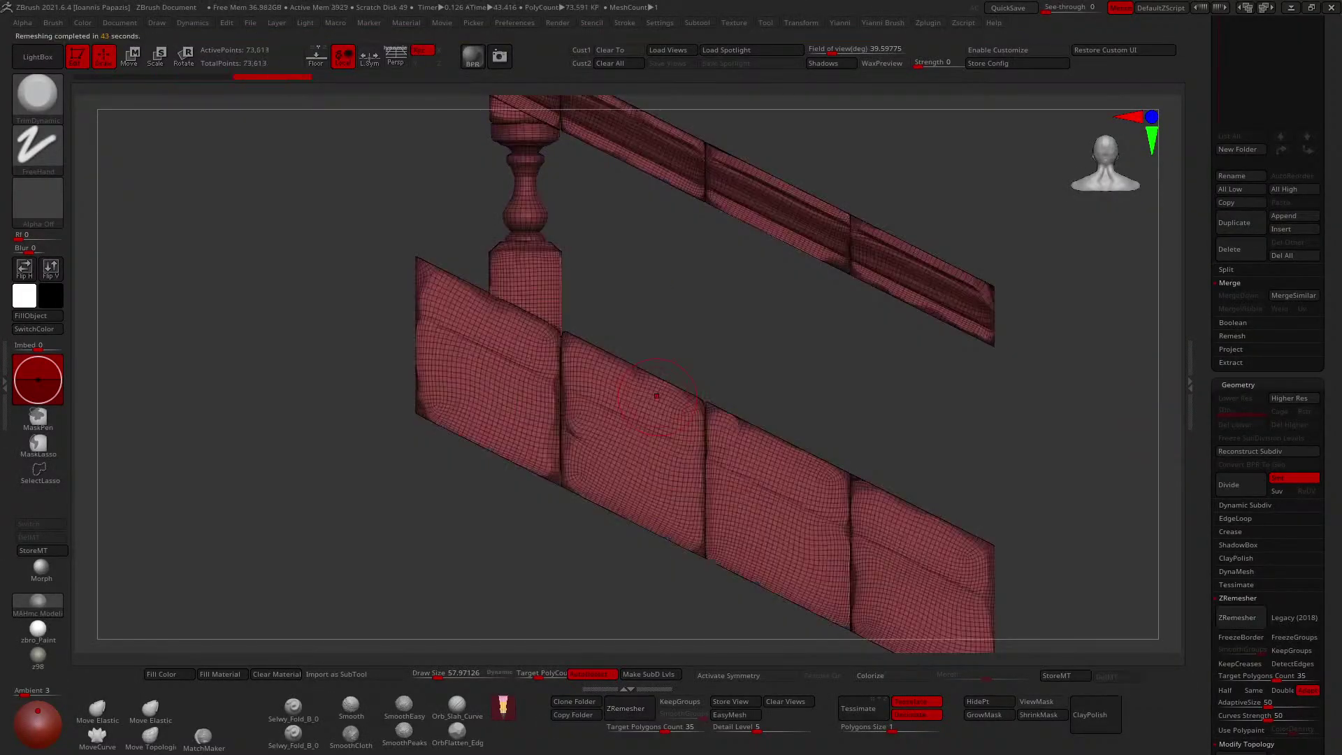
# Hide the wireframe in ZBrush and export the remeshed balustrade to the Desktop as obj.obj, replacing the existing file.
pyautogui.moveTo(739, 349); pyautogui.dragTo(640, 350)
pyautogui.hotkey('shift', 'f')
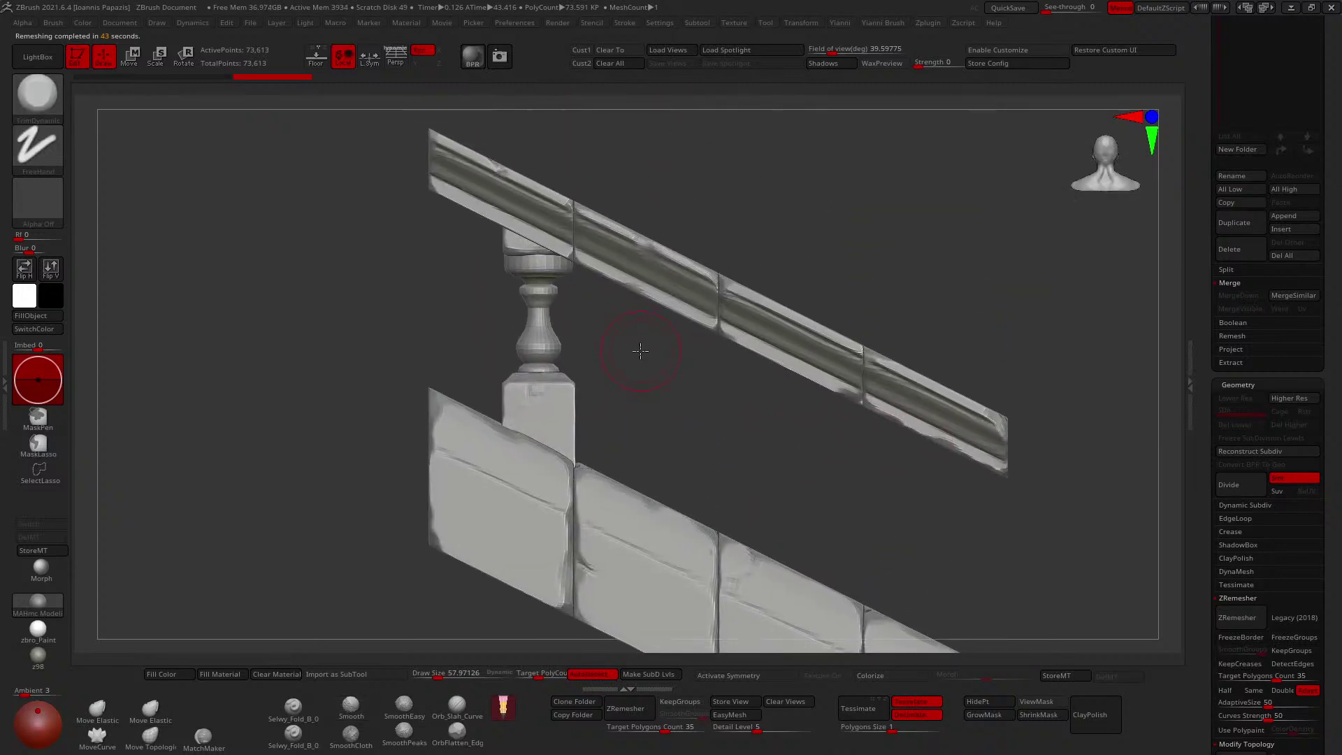
pyautogui.scroll(5, 1336, 254)
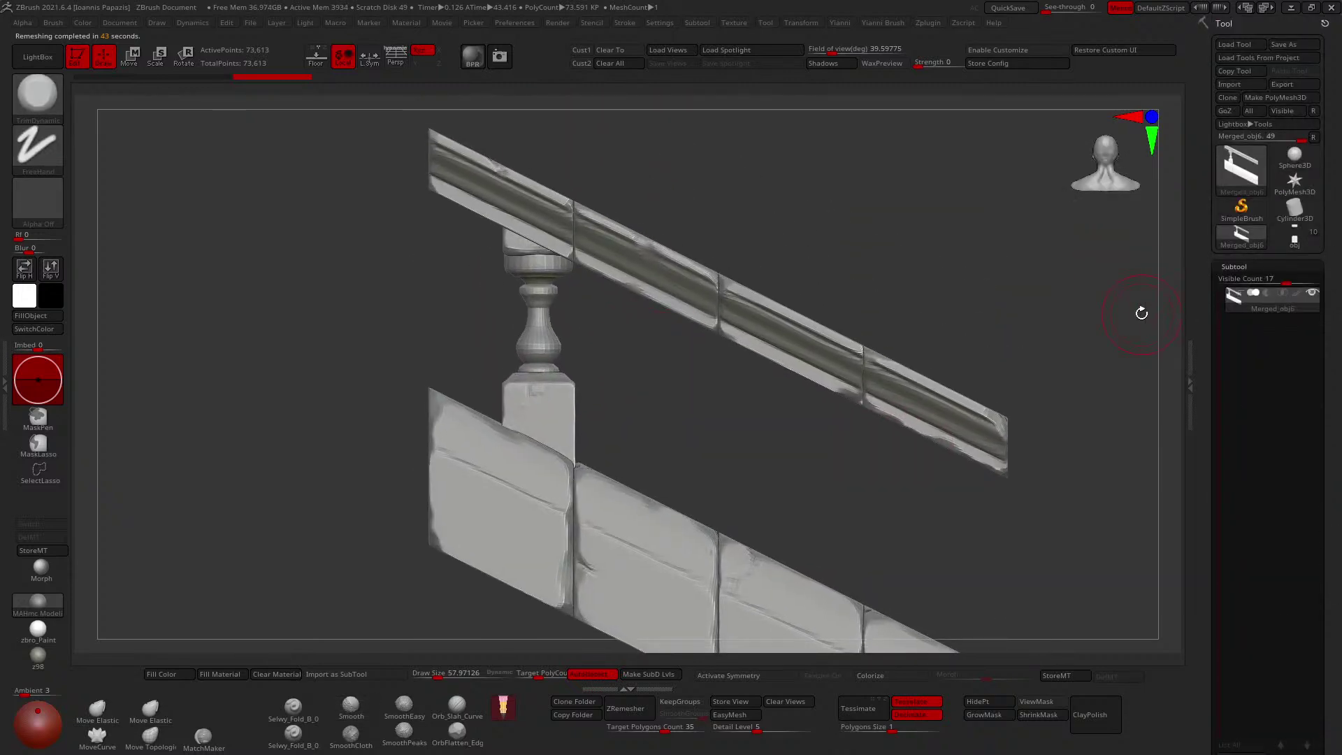
pyautogui.hotkey('ctrl', 'e')
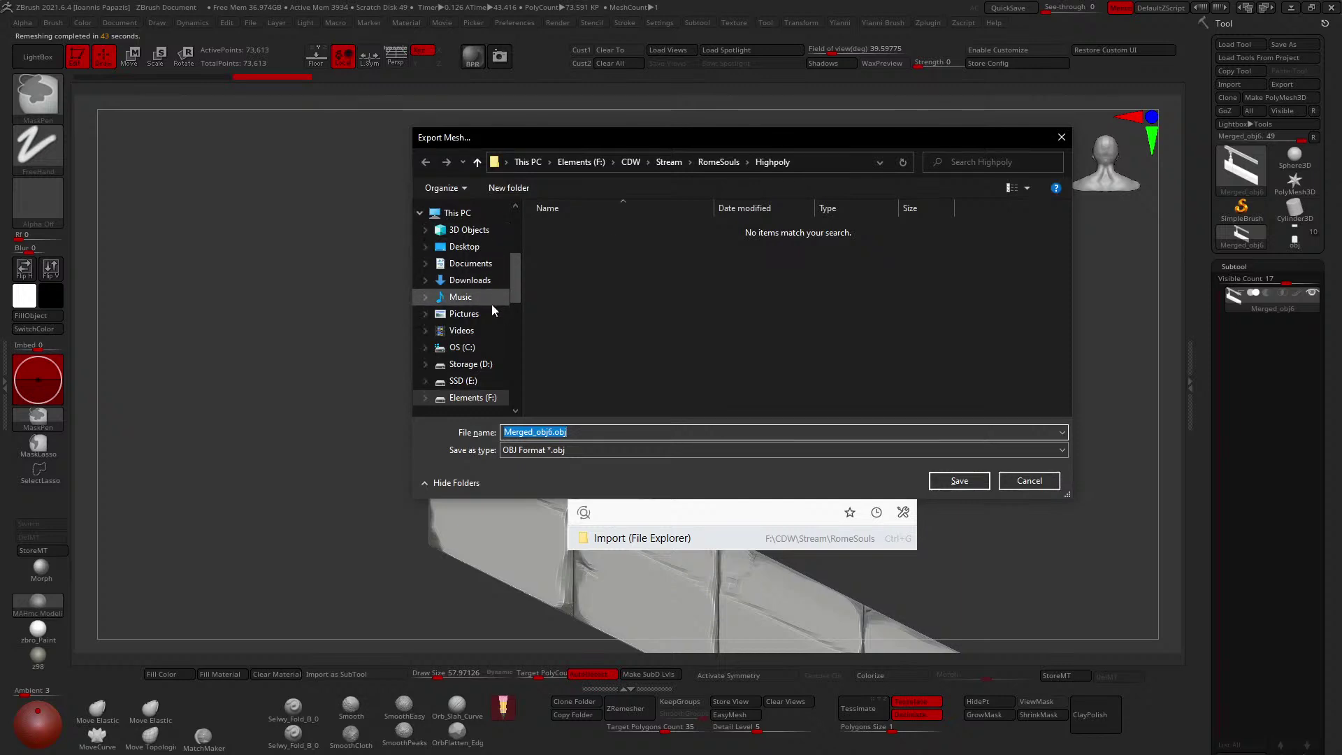
pyautogui.click(470, 250)
pyautogui.doubleClick(708, 269)
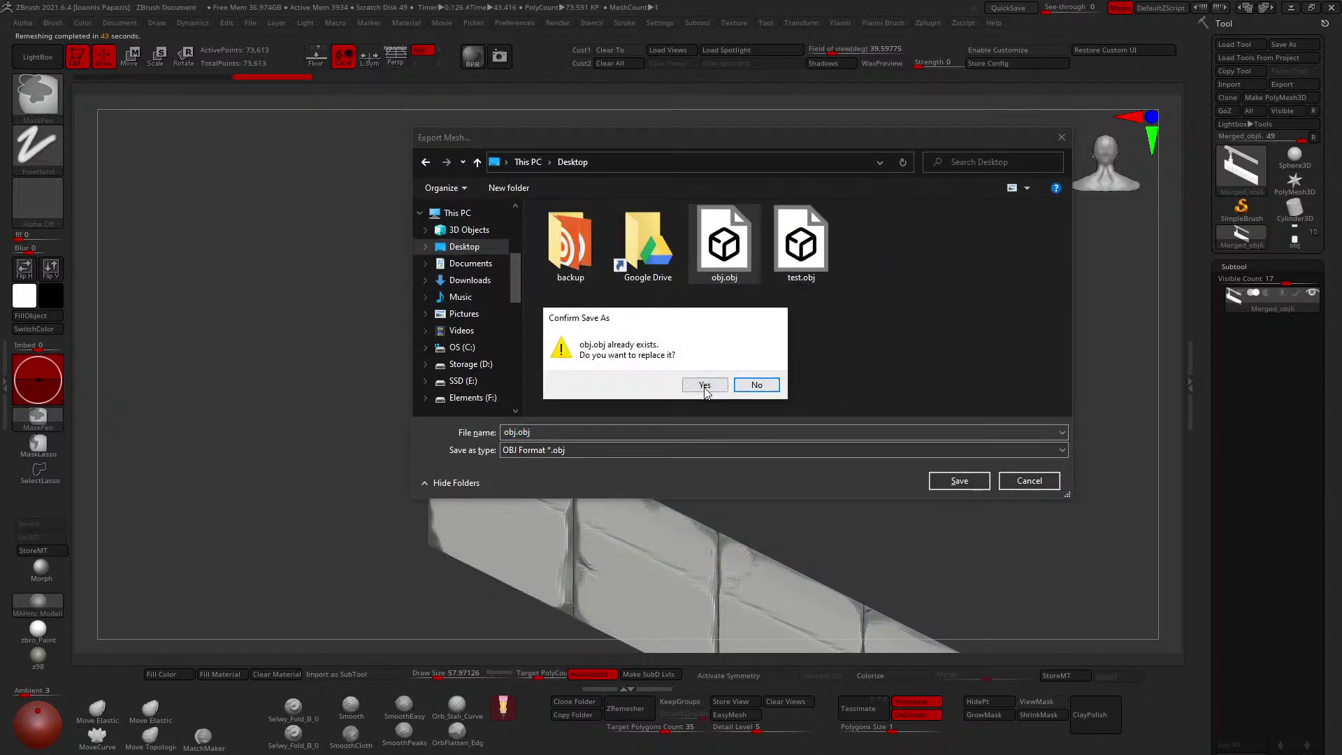
pyautogui.click(706, 386)
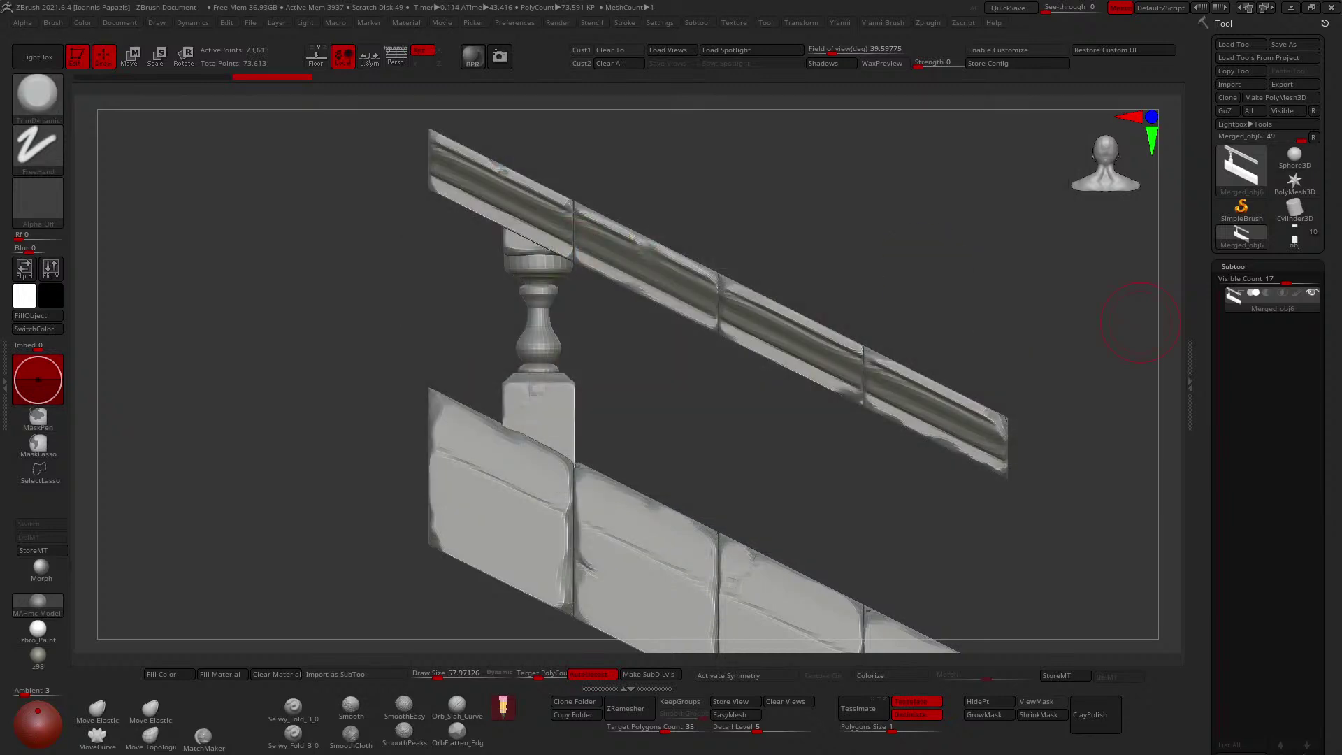
# Switch to Blender and look over the staircase and the surrounding building pieces in the Assets_005 scene.
pyautogui.hotkey('alt', 'Tab')
pyautogui.moveTo(780, 390); pyautogui.dragTo(911, 380, button='middle')
pyautogui.click(811, 371)
pyautogui.scroll(-2, 771, 383)
pyautogui.hotkey('ctrl', 'Tab')
pyautogui.click(911, 380)
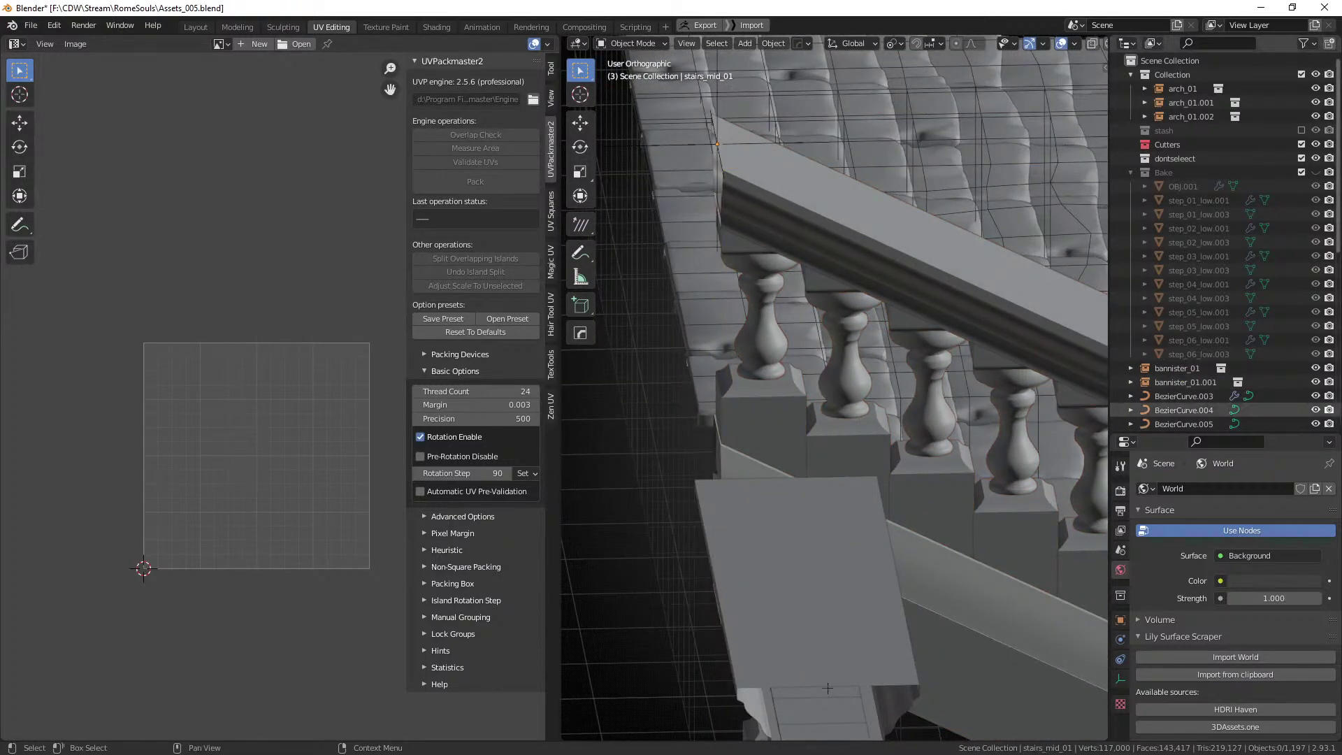
pyautogui.scroll(-6, 699, 373)
pyautogui.moveTo(699, 373); pyautogui.dragTo(782, 438, button='middle')
pyautogui.scroll(-4, 782, 438)
pyautogui.scroll(-8, 783, 438)
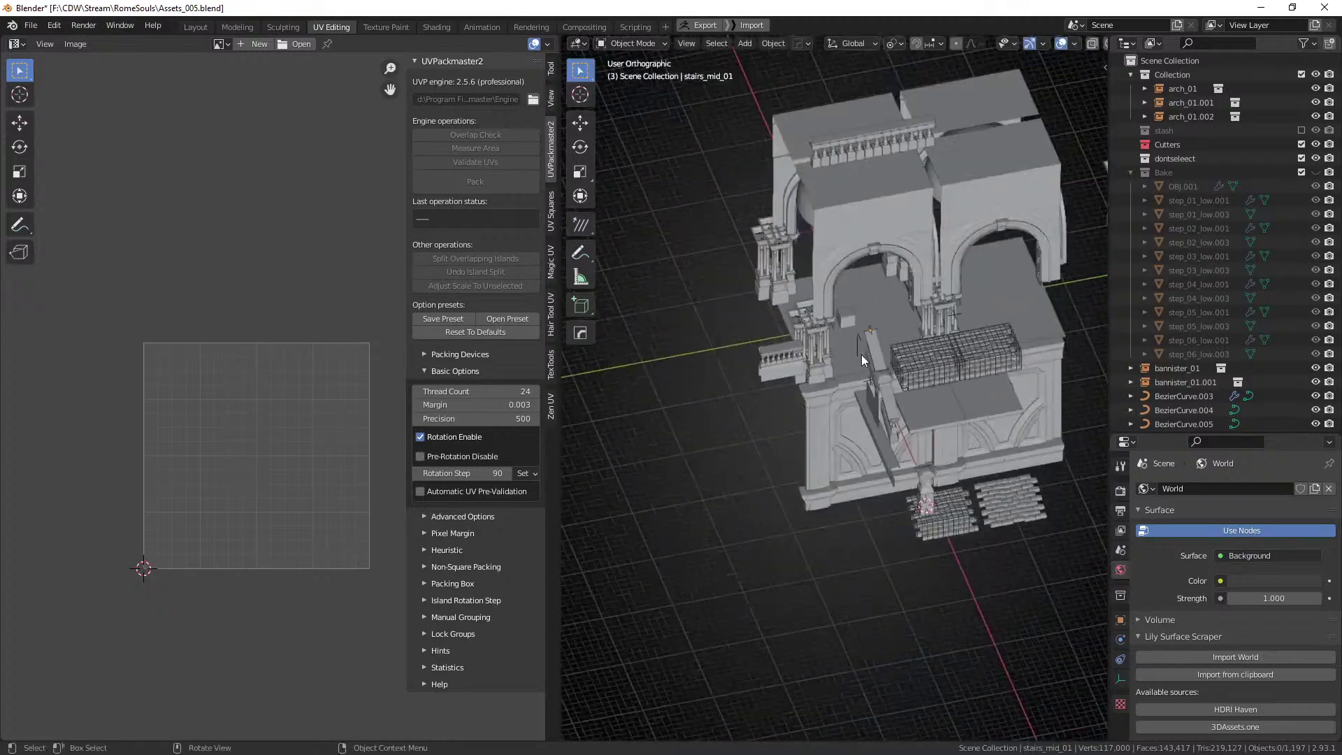
pyautogui.scroll(4, 906, 366)
# Import obj.obj from the Desktop into the scene.
pyautogui.hotkey('ctrl', 's')
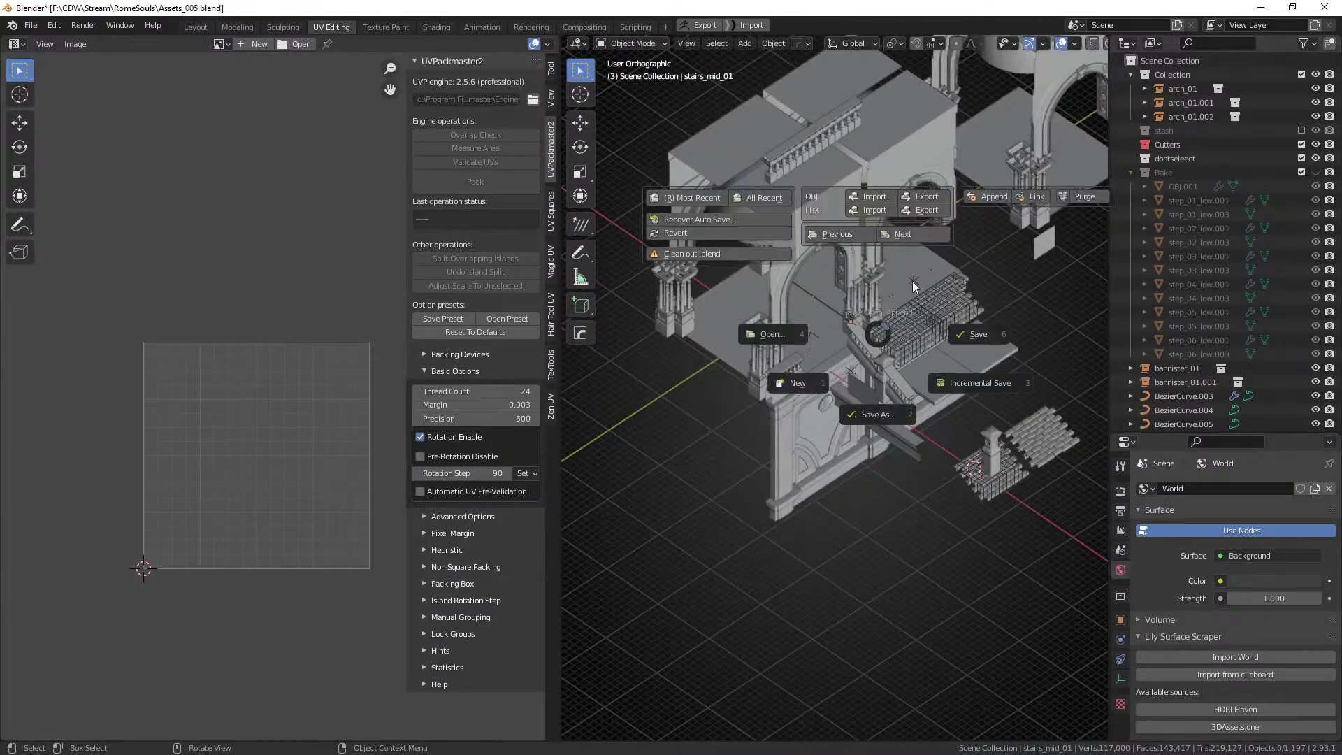
pyautogui.click(862, 199)
pyautogui.click(244, 170)
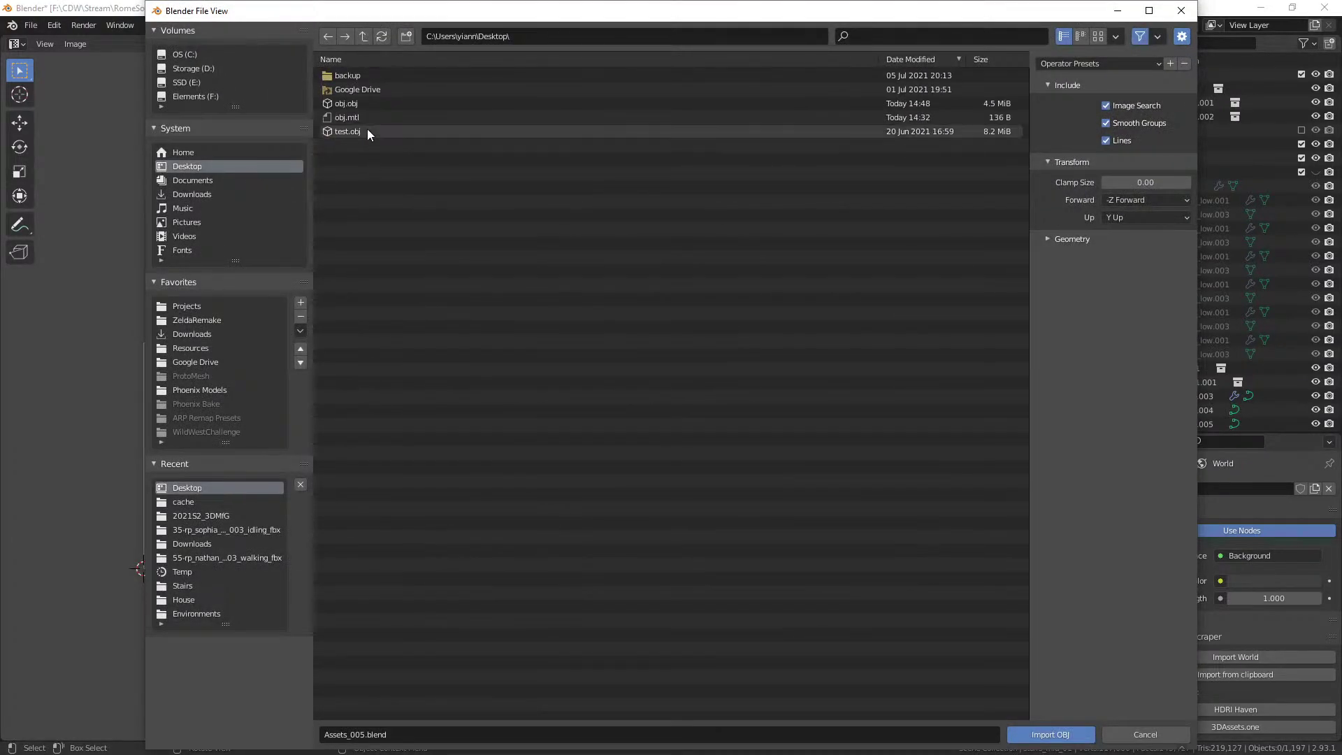
pyautogui.doubleClick(362, 107)
# Isolate the imported balustrade in local view and shade it smooth.
pyautogui.press('f')
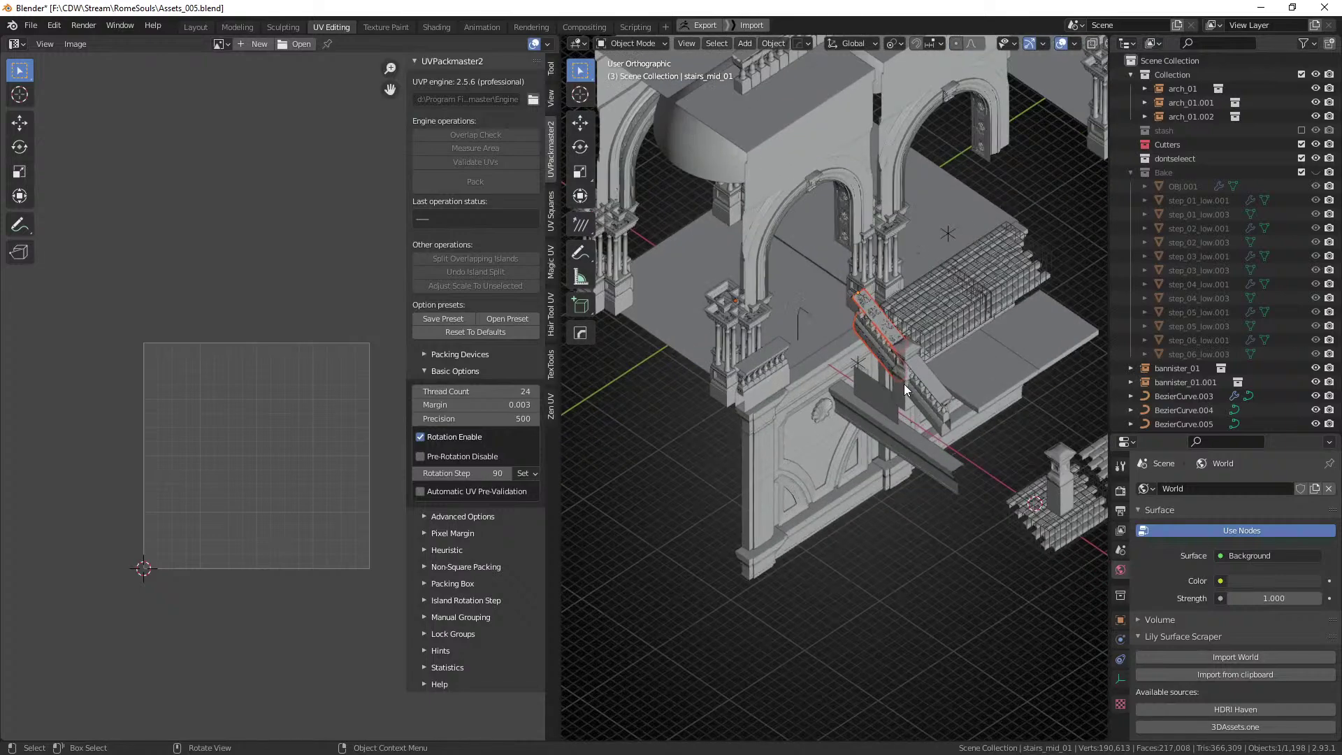
pyautogui.hotkey('shift', 'f')
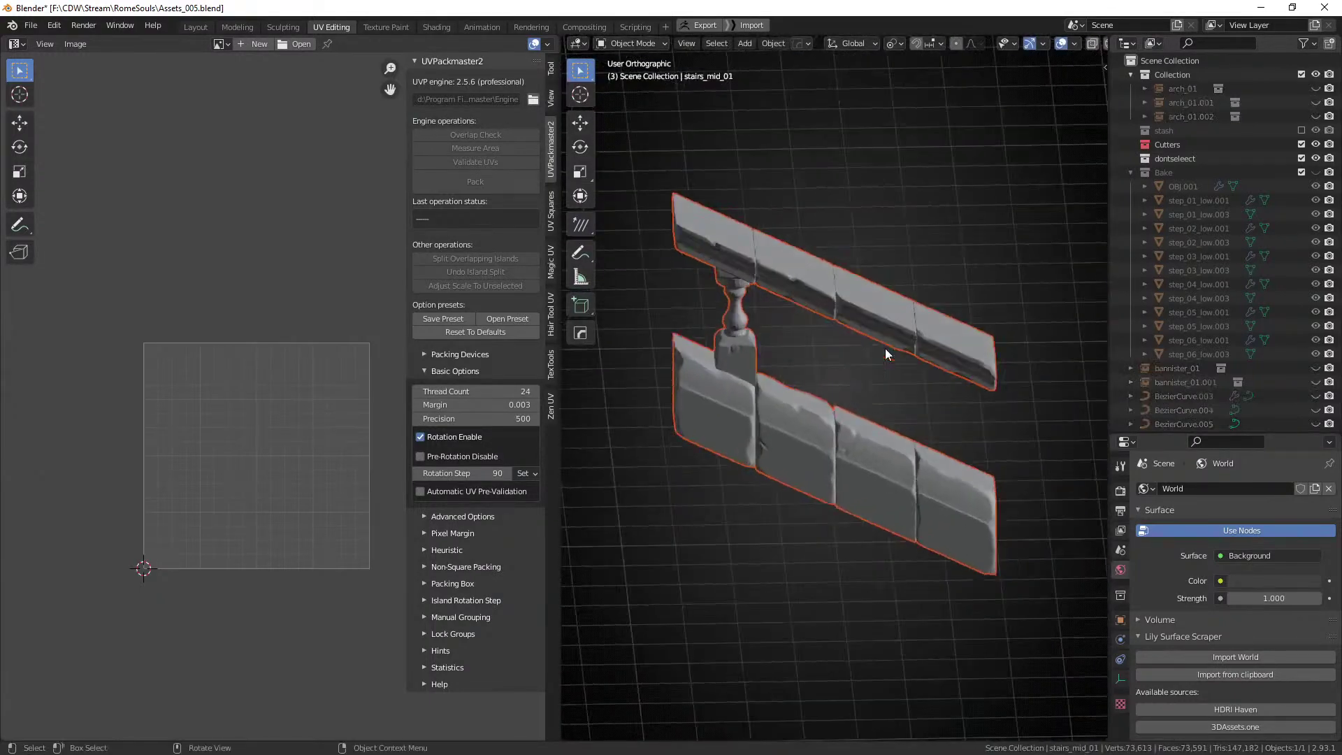
pyautogui.click(883, 349)
pyautogui.click(763, 409)
pyautogui.keyDown('shift'); pyautogui.moveTo(768, 408); pyautogui.dragTo(827, 406, button='middle'); pyautogui.keyUp('shift')
pyautogui.scroll(1, 832, 404)
pyautogui.rightClick(832, 403)
pyautogui.click(803, 423)
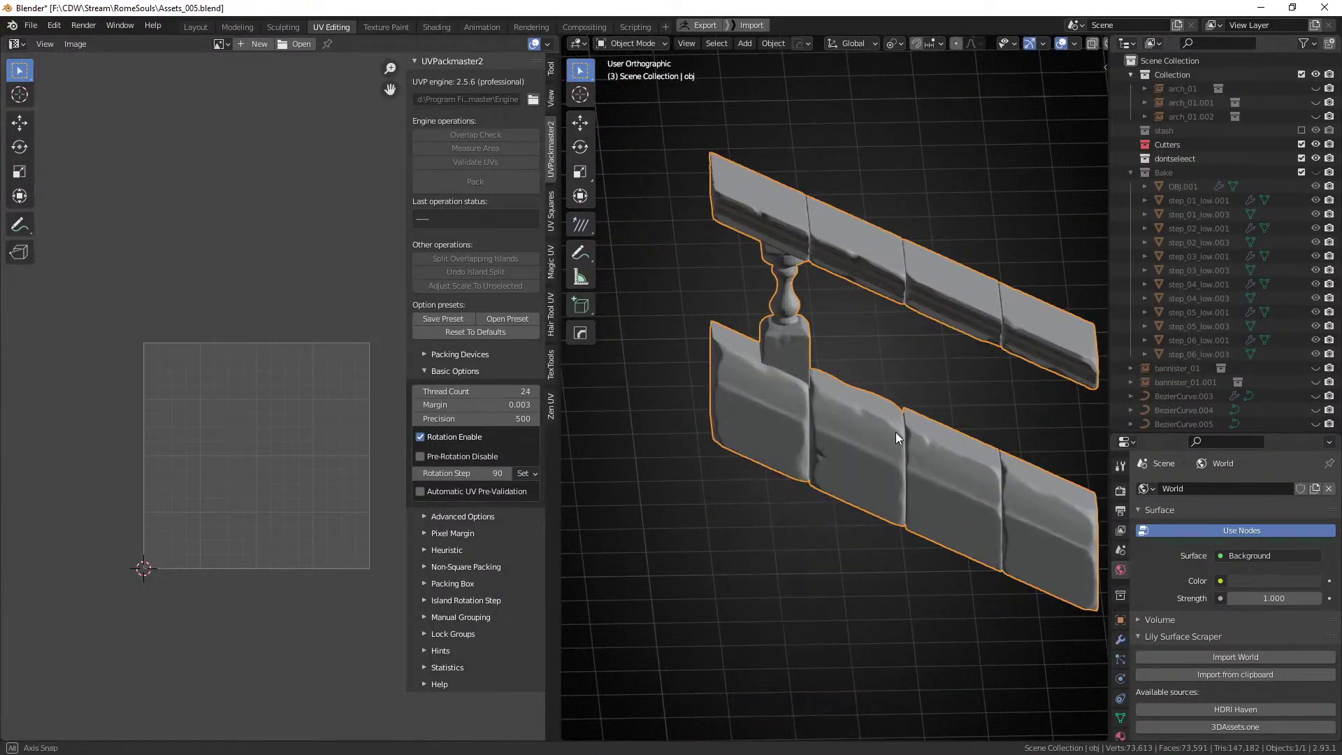
# Separate the imported balustrade mesh into individual objects by loose parts.
pyautogui.press('Tab')
pyautogui.moveTo(895, 432); pyautogui.dragTo(841, 450, button='middle')
pyautogui.hotkey('alt', 'a')
pyautogui.press('p')
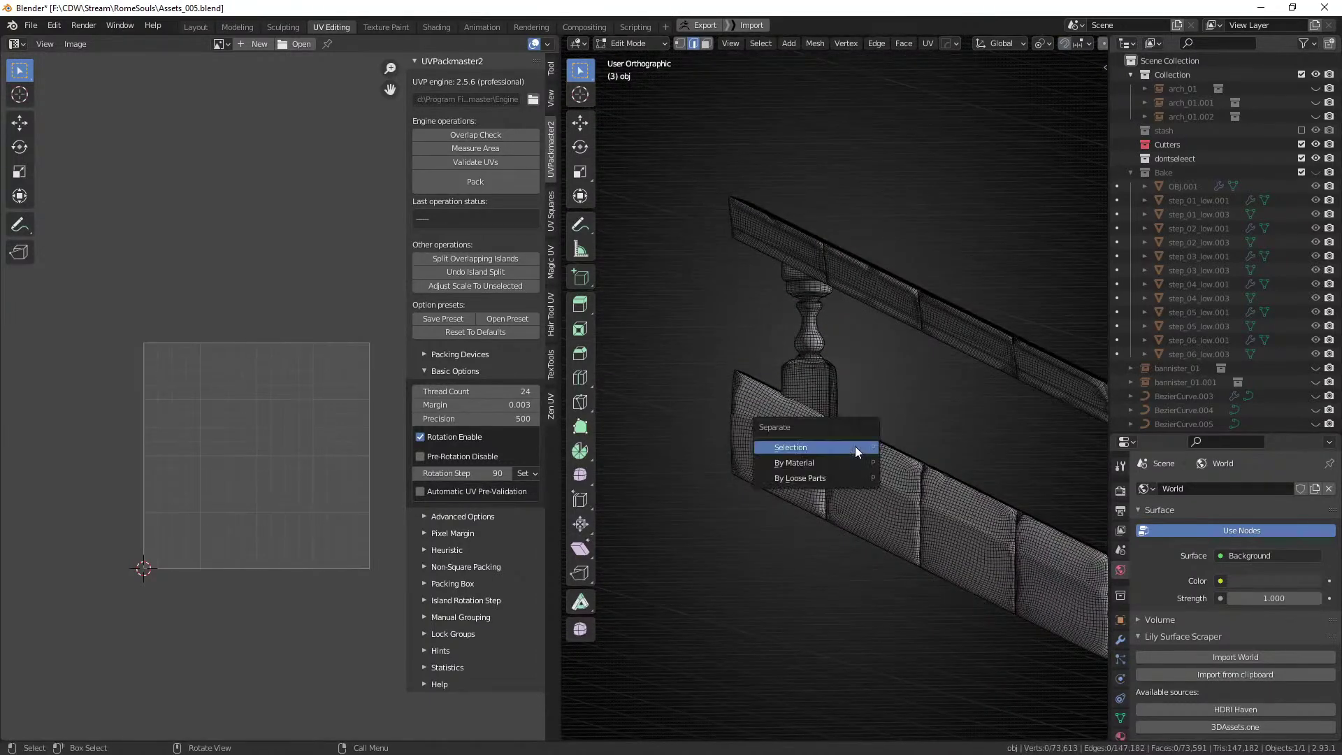
pyautogui.click(862, 479)
pyautogui.press('Tab')
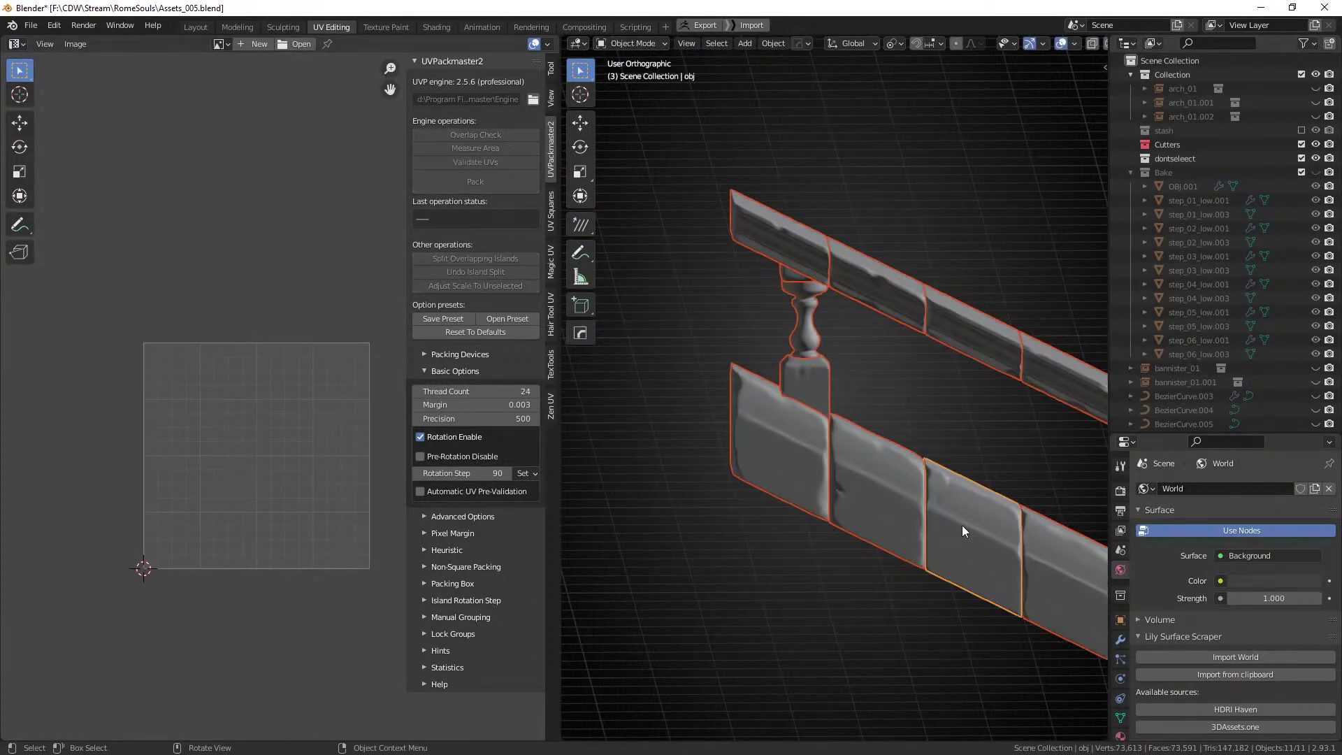
# Select the lower rail block at the end of the balustrade and hide all other objects.
pyautogui.click(840, 451)
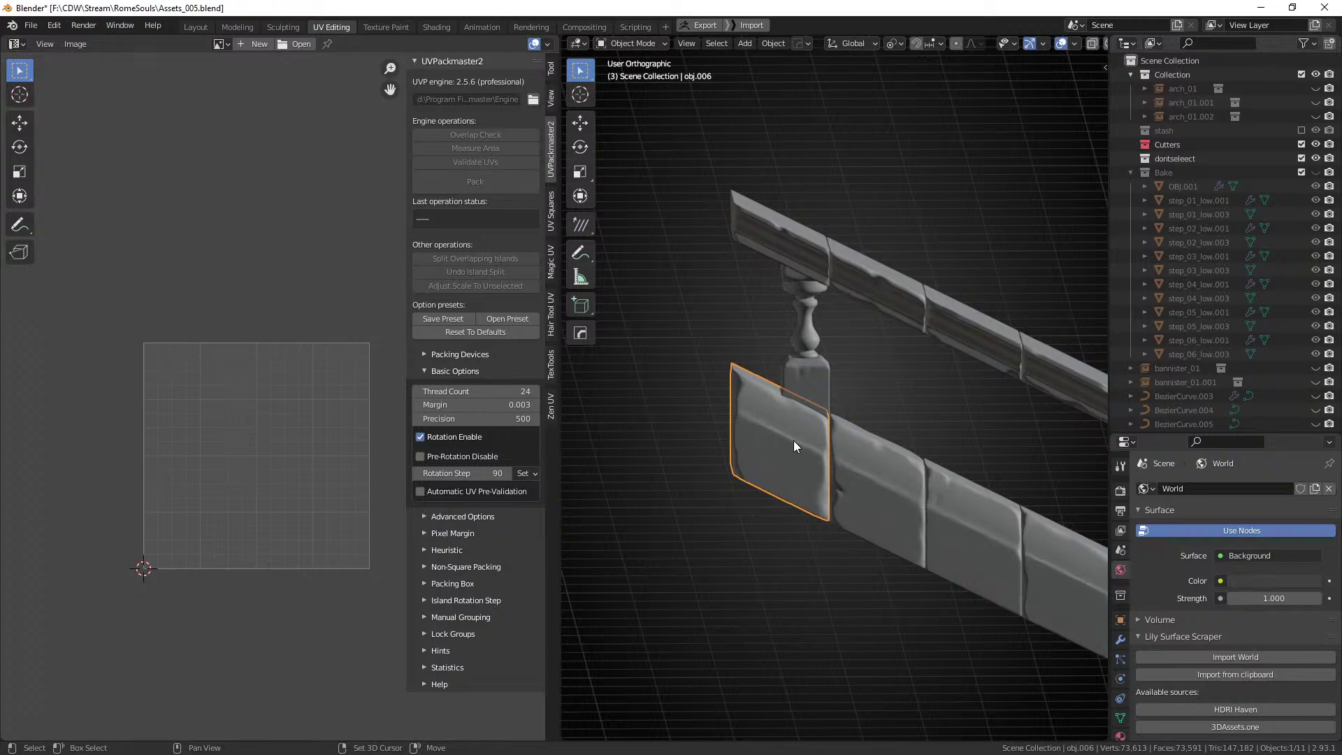
pyautogui.hotkey('shift', 'h')
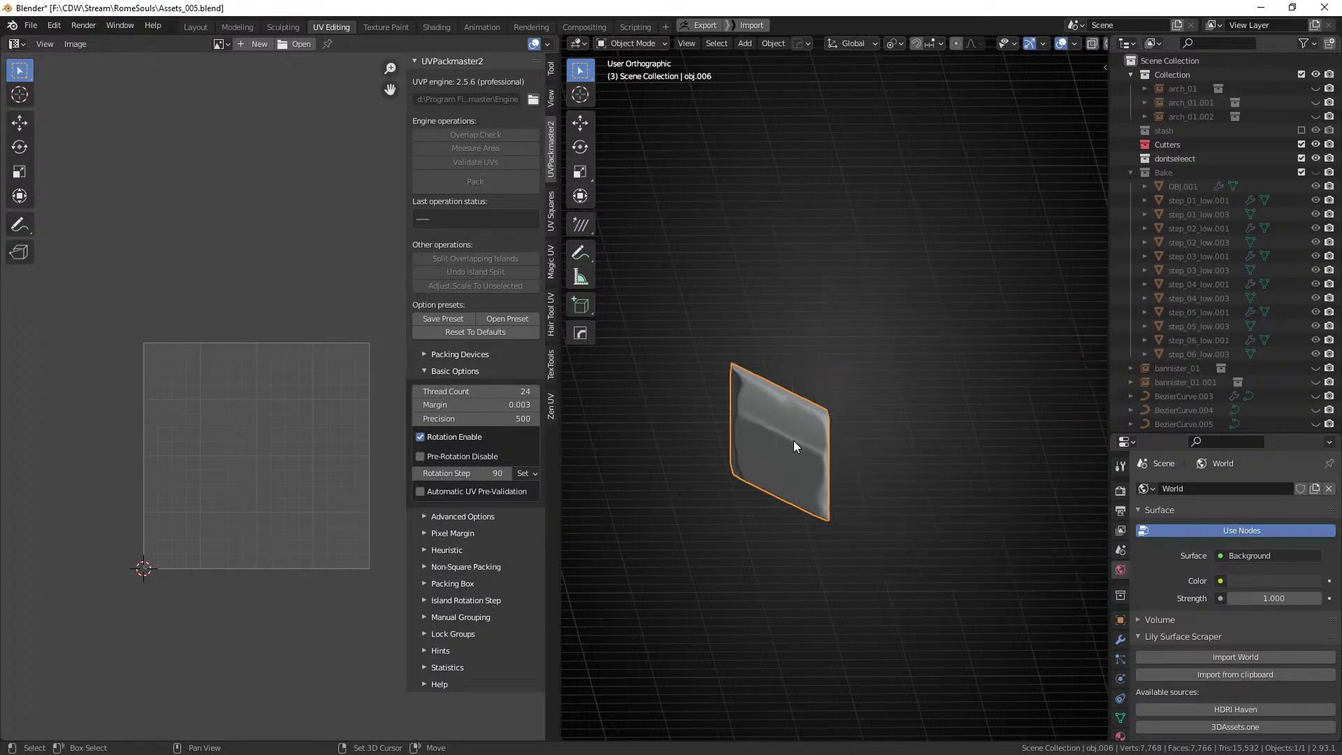
pyautogui.moveTo(794, 440); pyautogui.dragTo(833, 437, button='middle')
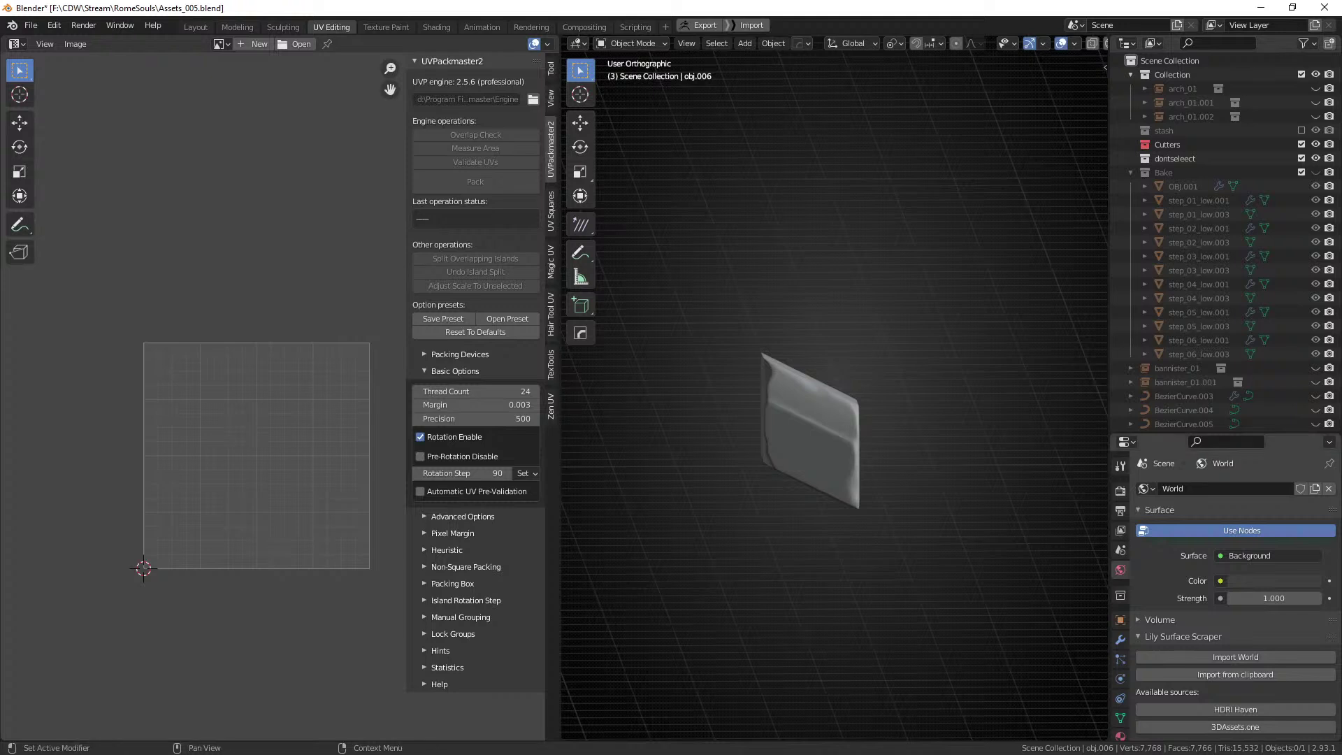
# Switch to Unreal Engine, examine the stair balustrades in the RomeSouls level, and return to Blender.
pyautogui.hotkey('alt', 'Tab')
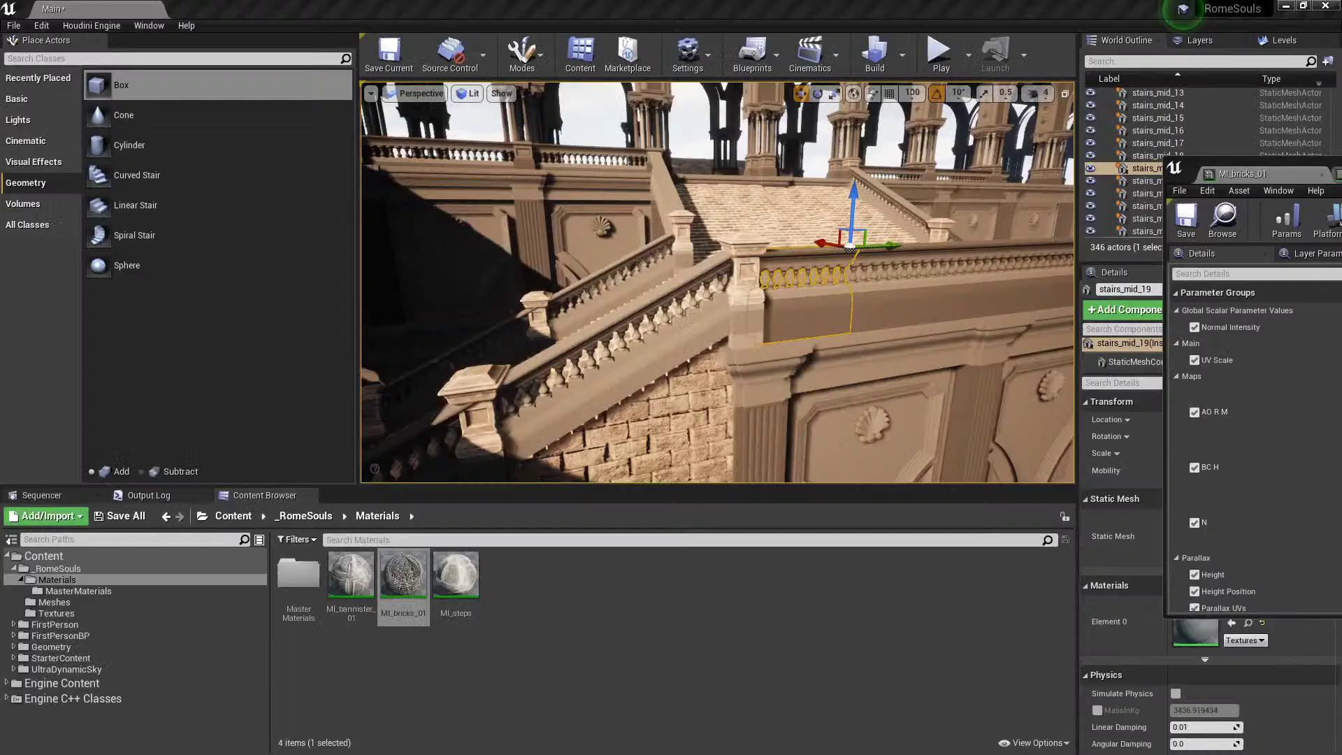
pyautogui.moveTo(720, 293)
pyautogui.mouseDown(button='right')
pyautogui.moveTo(709, 285)
pyautogui.moveTo(716, 325)
pyautogui.moveTo(697, 315)
pyautogui.moveTo(717, 279)
pyautogui.mouseUp(button='right')
pyautogui.moveTo(851, 312); pyautogui.dragTo(850, 311, button='right')
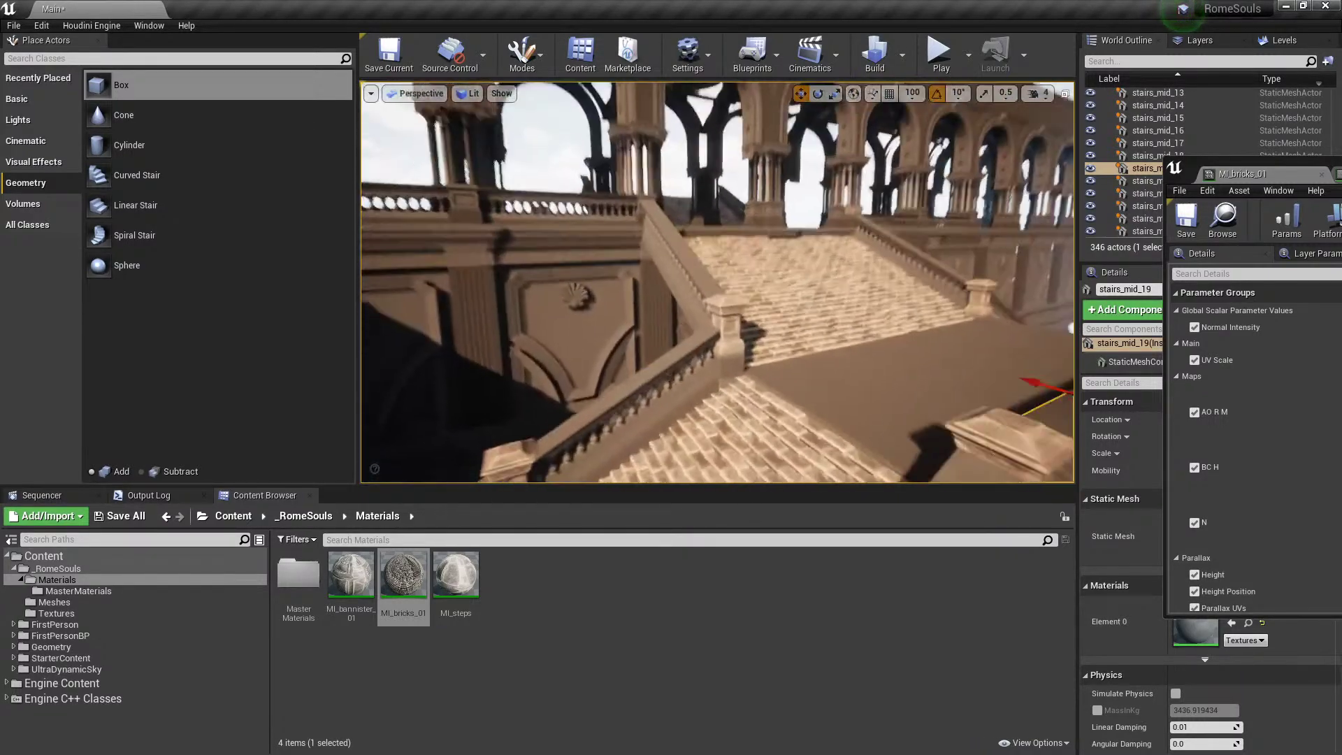
pyautogui.hotkey('alt', 'Tab')
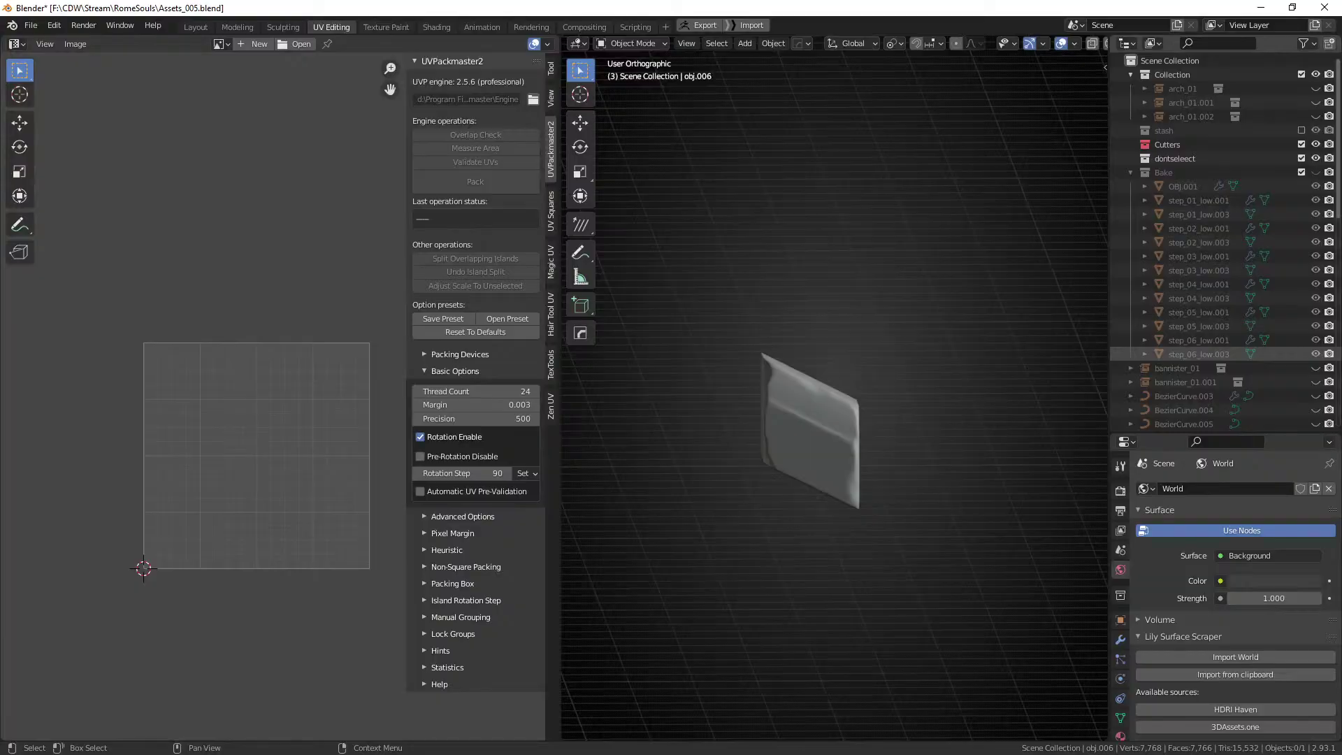
pyautogui.hotkey('alt', 'Tab')
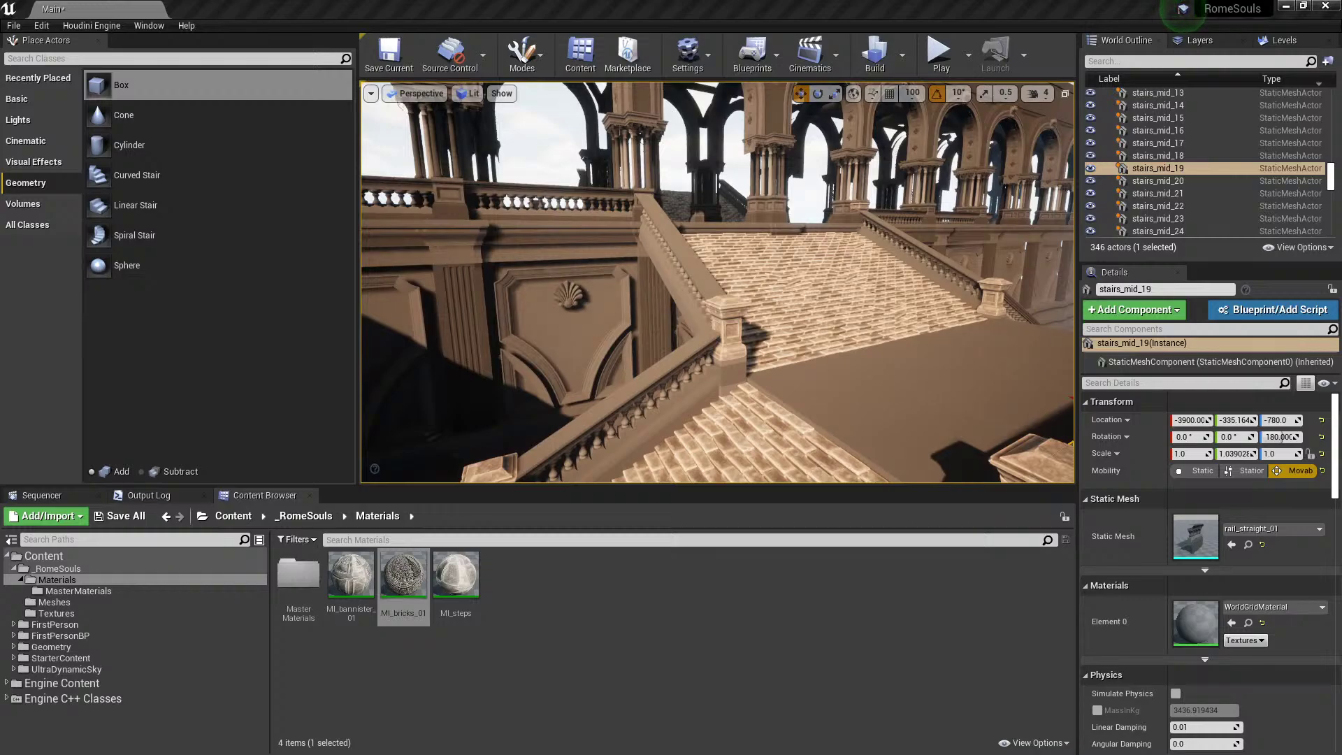
pyautogui.hotkey('alt', 'Tab')
# Open the isolated rail block in Edit Mode with edge selection and pick an edge at the end face's corner.
pyautogui.click(825, 406)
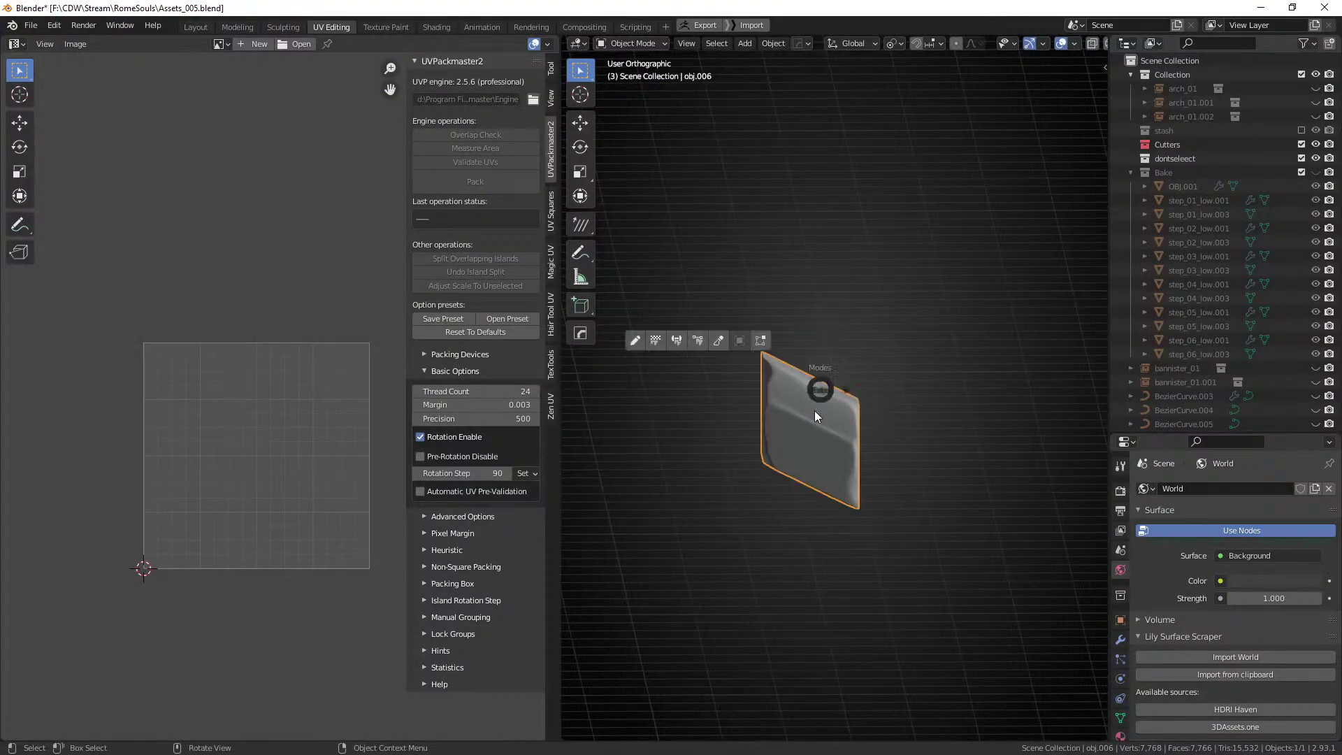
pyautogui.press('Tab')
pyautogui.scroll(6, 772, 385)
pyautogui.moveTo(772, 385); pyautogui.dragTo(804, 408, button='middle')
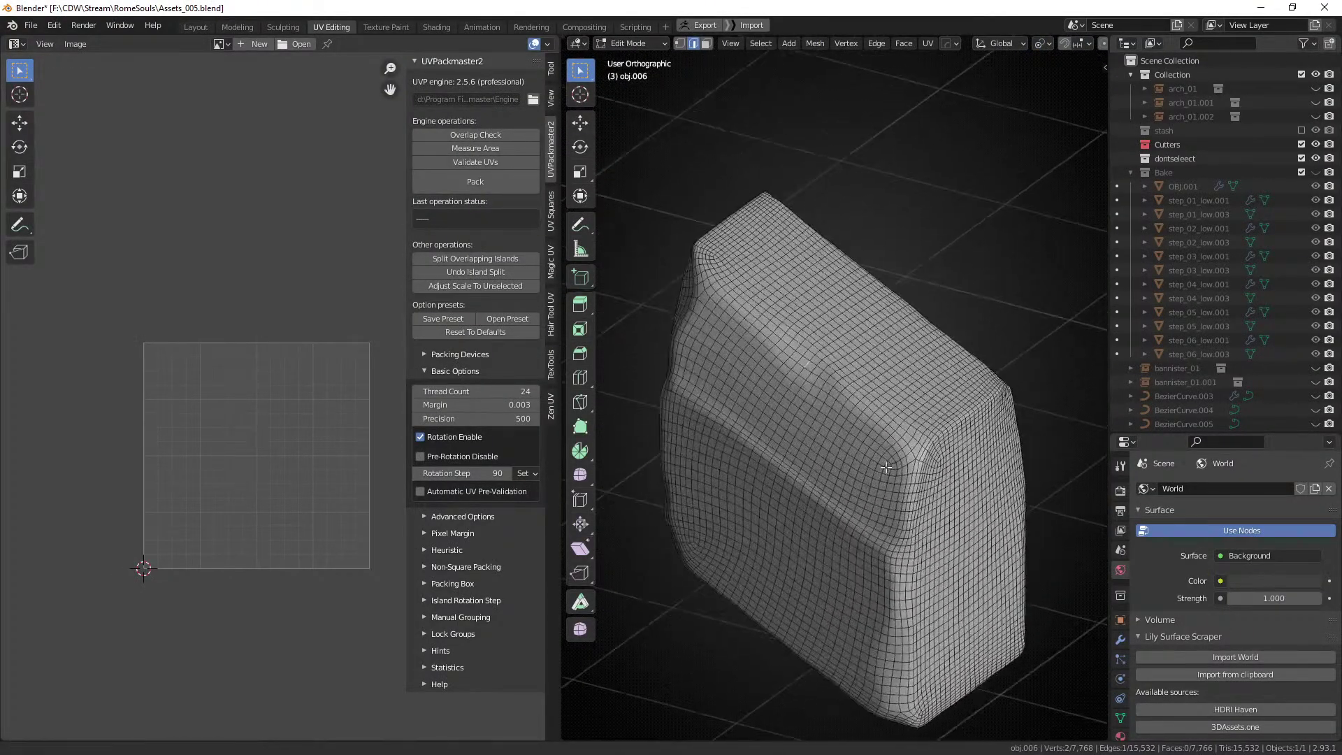
pyautogui.scroll(5, 805, 408)
pyautogui.press('2')
pyautogui.click(788, 386)
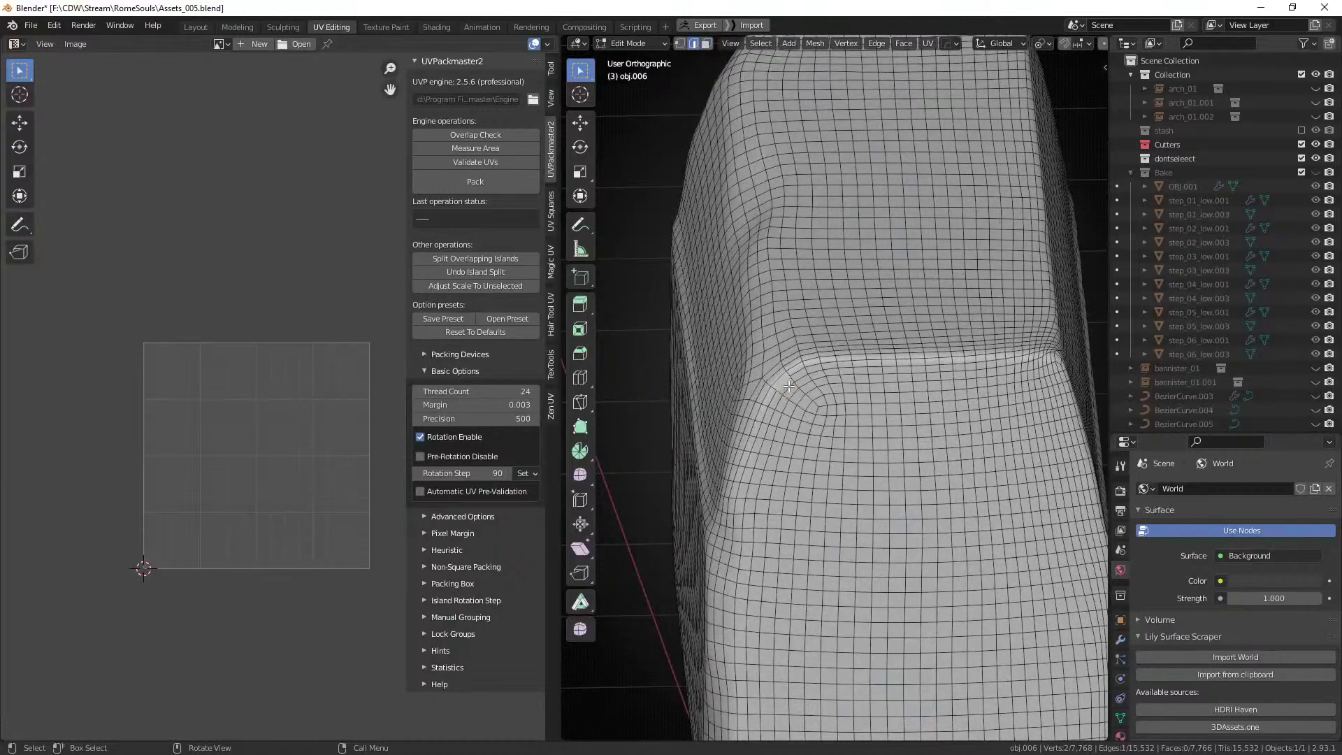
# Try to select the faces along the end face's border as a shortest path between opposite corners.
pyautogui.scroll(-3, 867, 360)
pyautogui.keyDown('shift'); pyautogui.moveTo(809, 393); pyautogui.dragTo(789, 334, button='middle'); pyautogui.keyUp('shift')
pyautogui.scroll(1, 788, 333)
pyautogui.press('3')
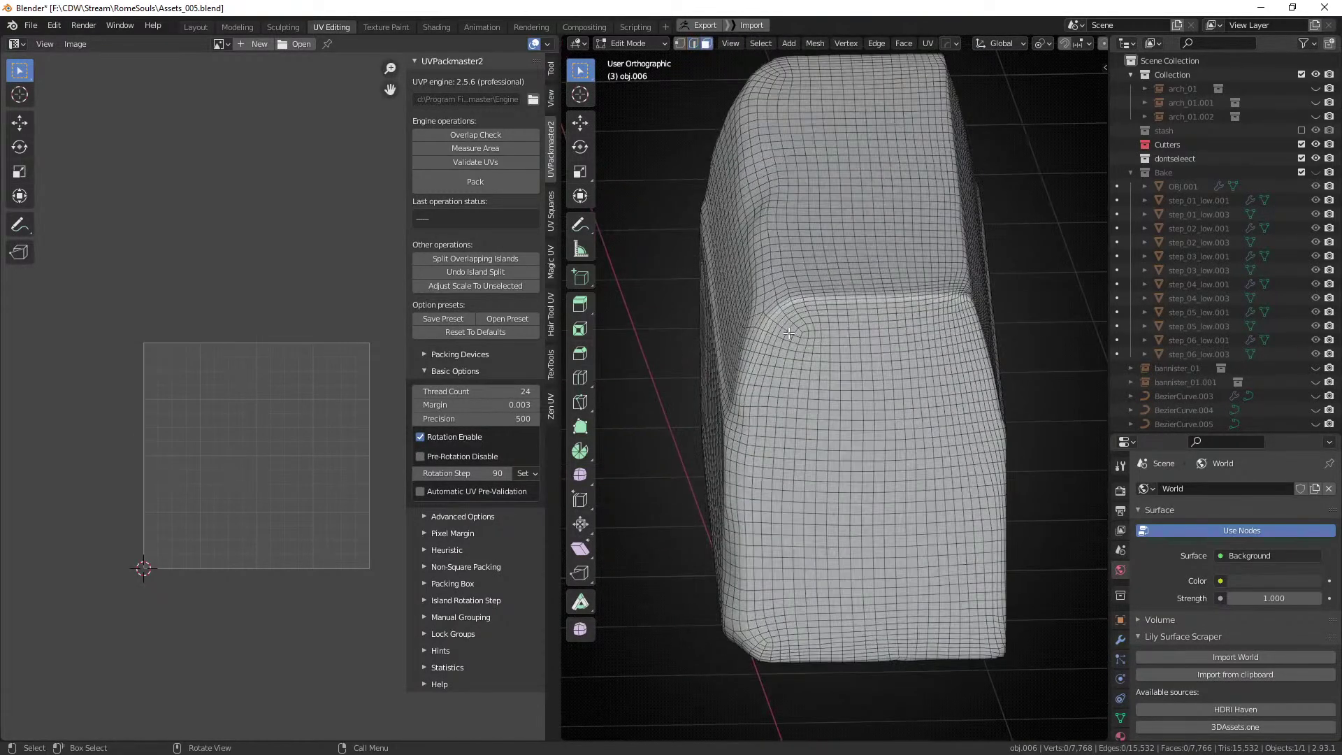
pyautogui.moveTo(850, 388); pyautogui.dragTo(814, 381, button='middle')
pyautogui.scroll(2, 952, 578)
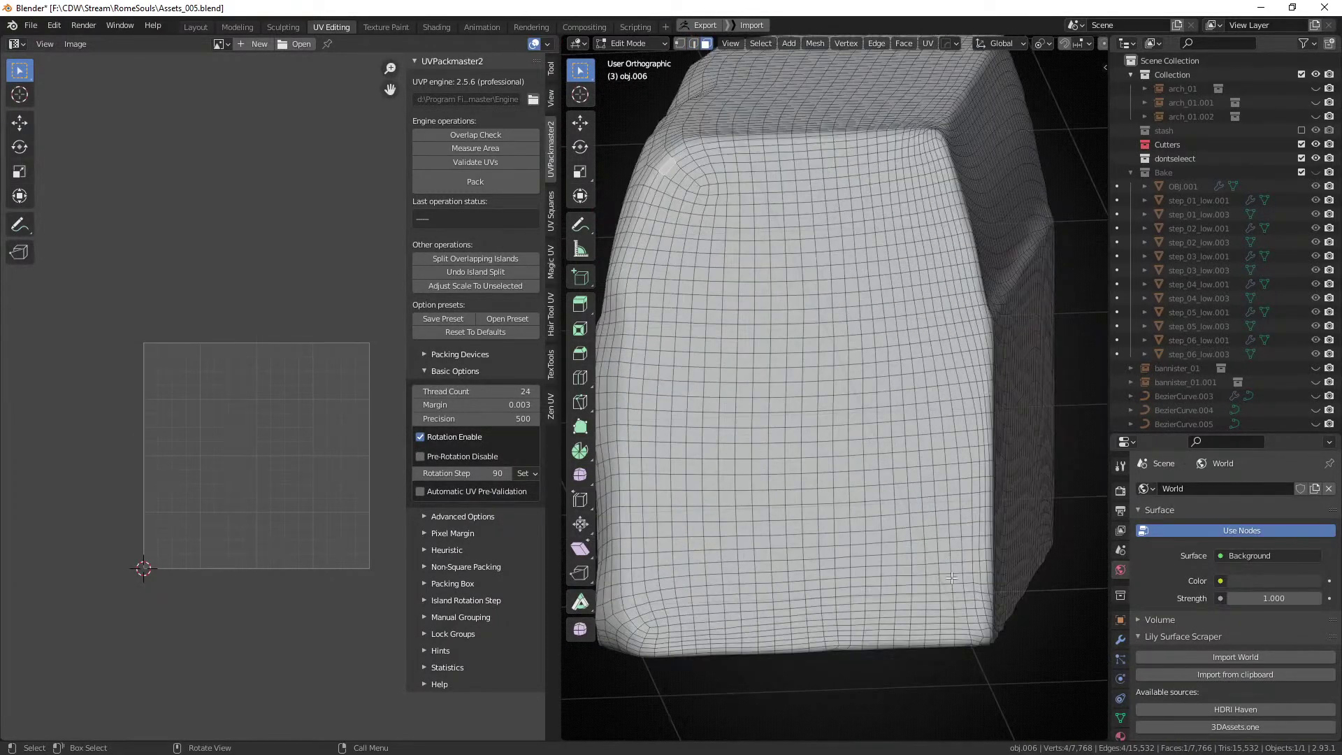
pyautogui.keyDown('ctrl'); pyautogui.click(987, 632); pyautogui.keyUp('ctrl')
pyautogui.keyDown('shift'); pyautogui.moveTo(632, 209); pyautogui.dragTo(694, 300, button='middle'); pyautogui.keyUp('shift')
pyautogui.press('2')
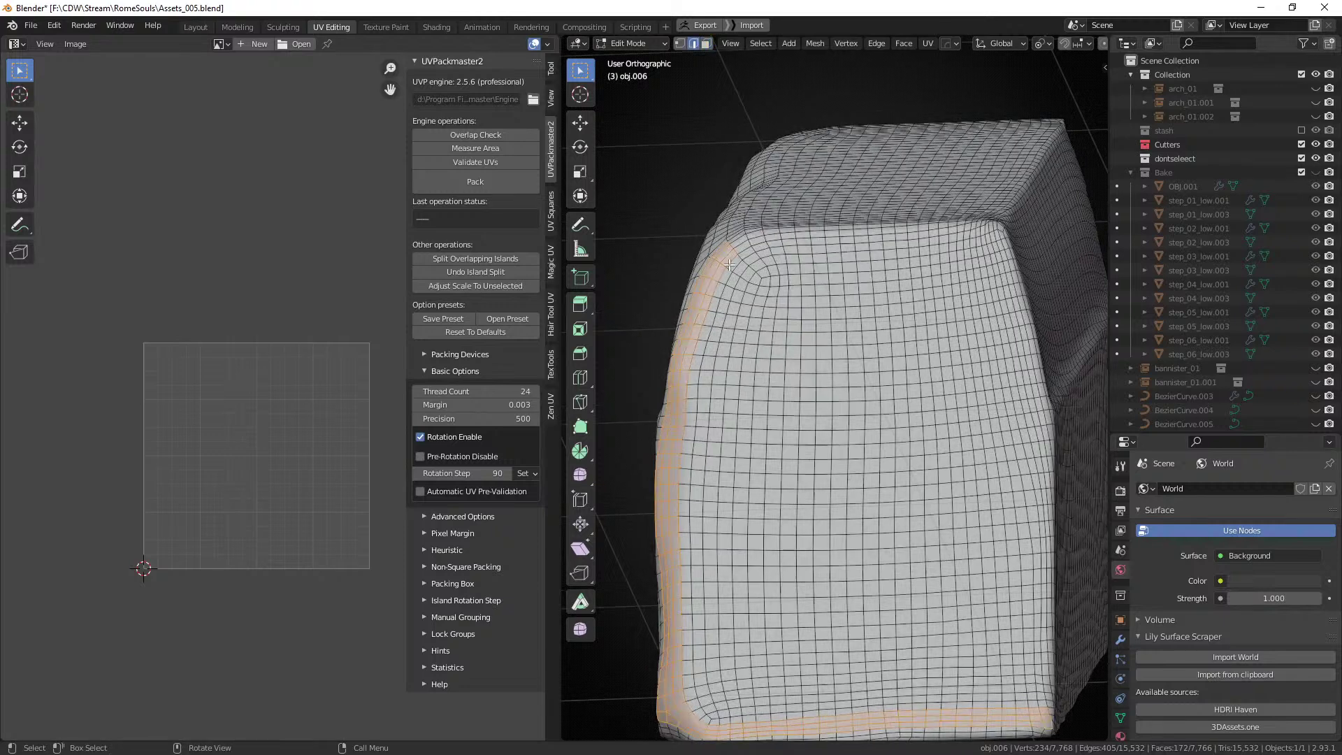
# Select the edge path around the block's end face and mark it as a UV seam.
pyautogui.click(709, 271)
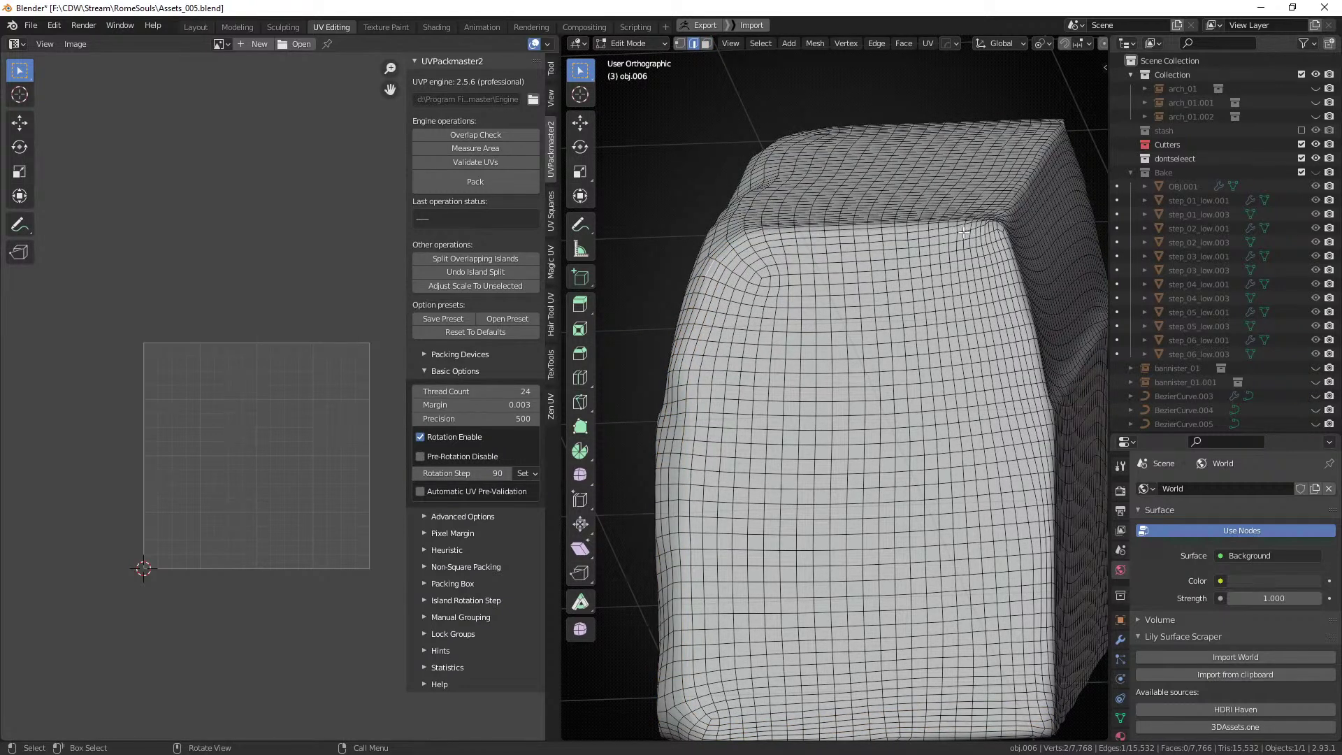
pyautogui.moveTo(964, 232); pyautogui.dragTo(975, 194, button='middle')
pyautogui.keyDown('ctrl'); pyautogui.click(967, 145); pyautogui.keyUp('ctrl')
pyautogui.moveTo(968, 145); pyautogui.dragTo(858, 349, button='middle')
pyautogui.keyDown('ctrl'); pyautogui.click(930, 426); pyautogui.keyUp('ctrl')
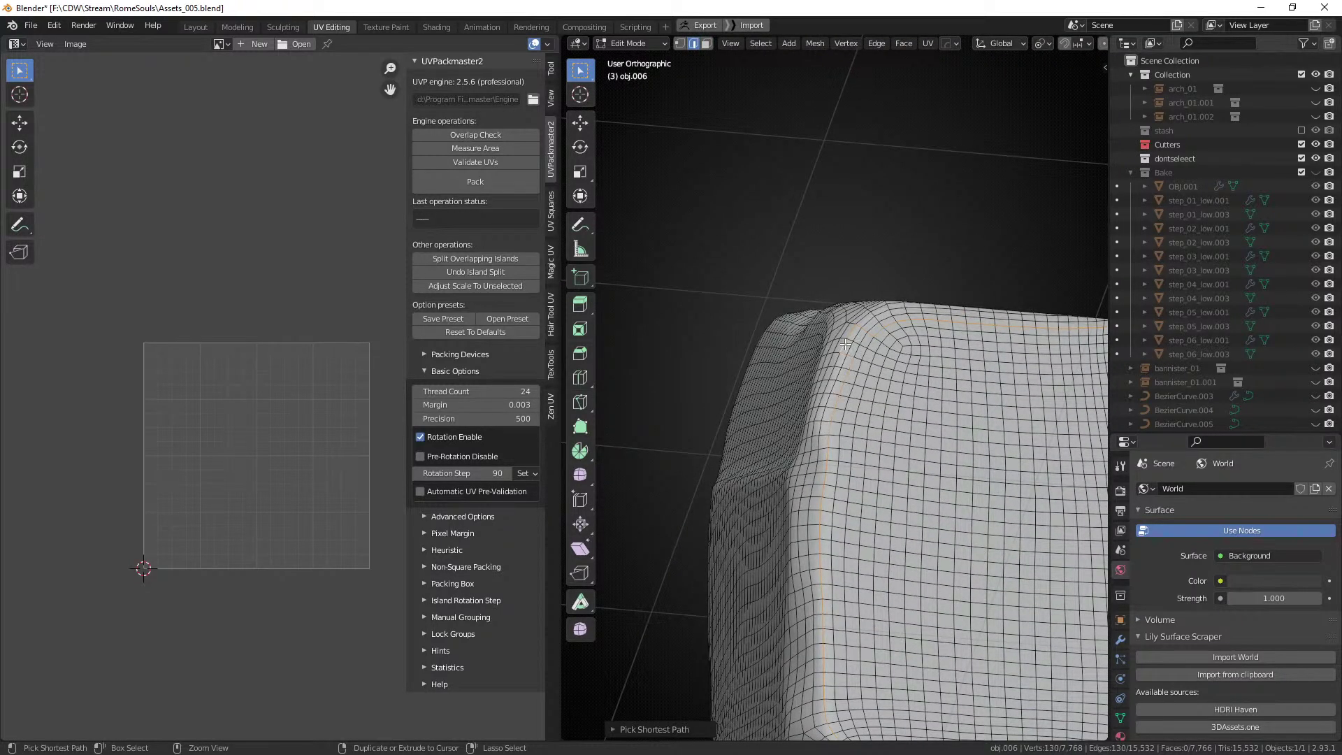
pyautogui.hotkey('ctrl', 'e')
pyautogui.click(788, 579)
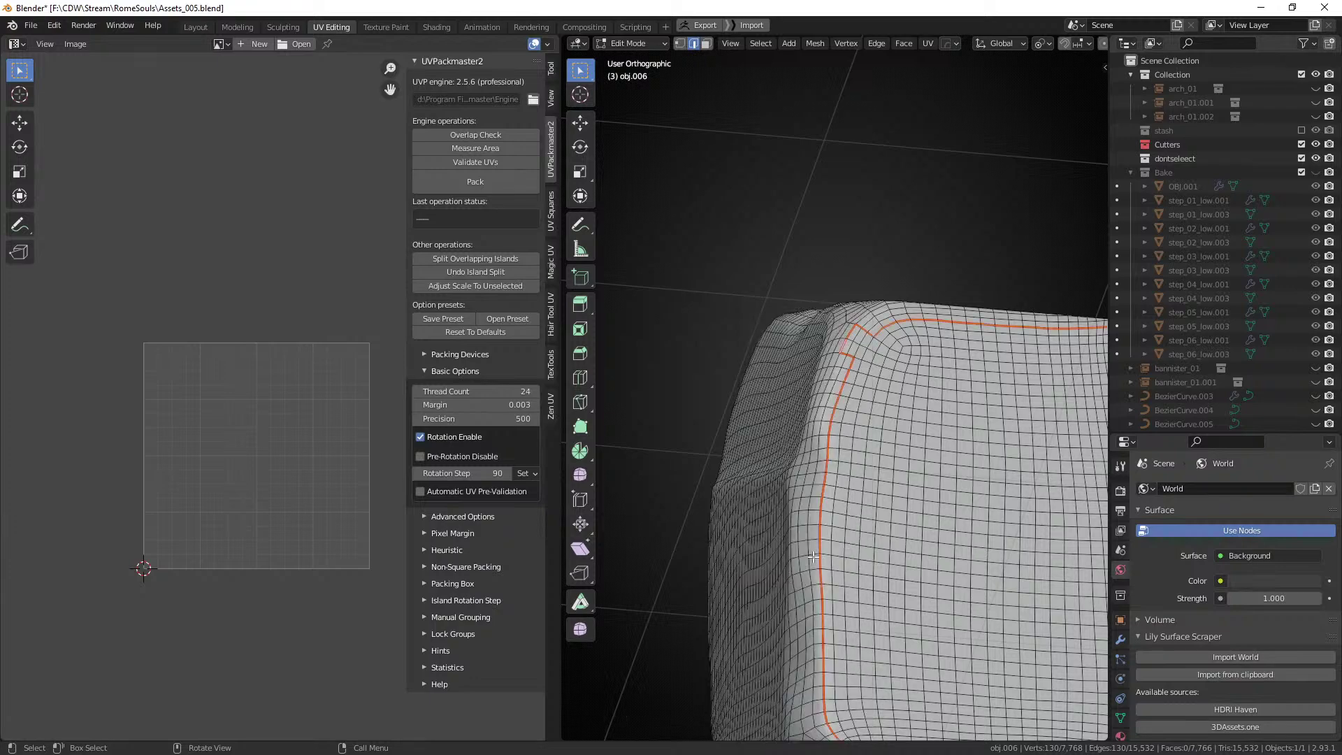
pyautogui.hotkey('alt', 'a')
# Select the edge path around the block's opposite end face and mark it as a UV seam.
pyautogui.scroll(-4, 804, 552)
pyautogui.moveTo(810, 548); pyautogui.dragTo(965, 422, button='middle')
pyautogui.scroll(5, 914, 483)
pyautogui.scroll(1, 966, 422)
pyautogui.click(967, 447)
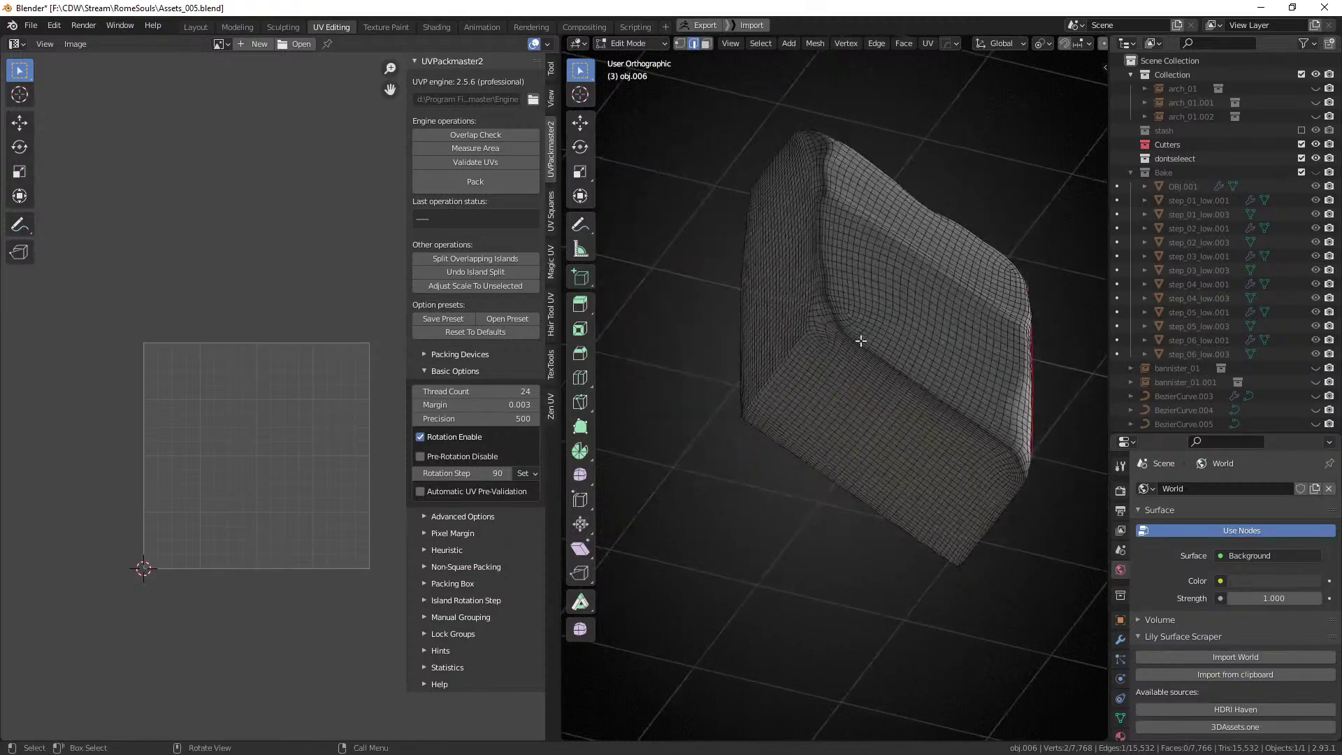
pyautogui.scroll(6, 845, 386)
pyautogui.keyDown('shift'); pyautogui.moveTo(861, 341); pyautogui.dragTo(809, 482, button='middle'); pyautogui.keyUp('shift')
pyautogui.keyDown('ctrl'); pyautogui.click(823, 360); pyautogui.keyUp('ctrl')
pyautogui.keyDown('shift'); pyautogui.moveTo(795, 188); pyautogui.dragTo(957, 371, button='middle'); pyautogui.keyUp('shift')
pyautogui.keyDown('ctrl'); pyautogui.click(772, 443); pyautogui.keyUp('ctrl')
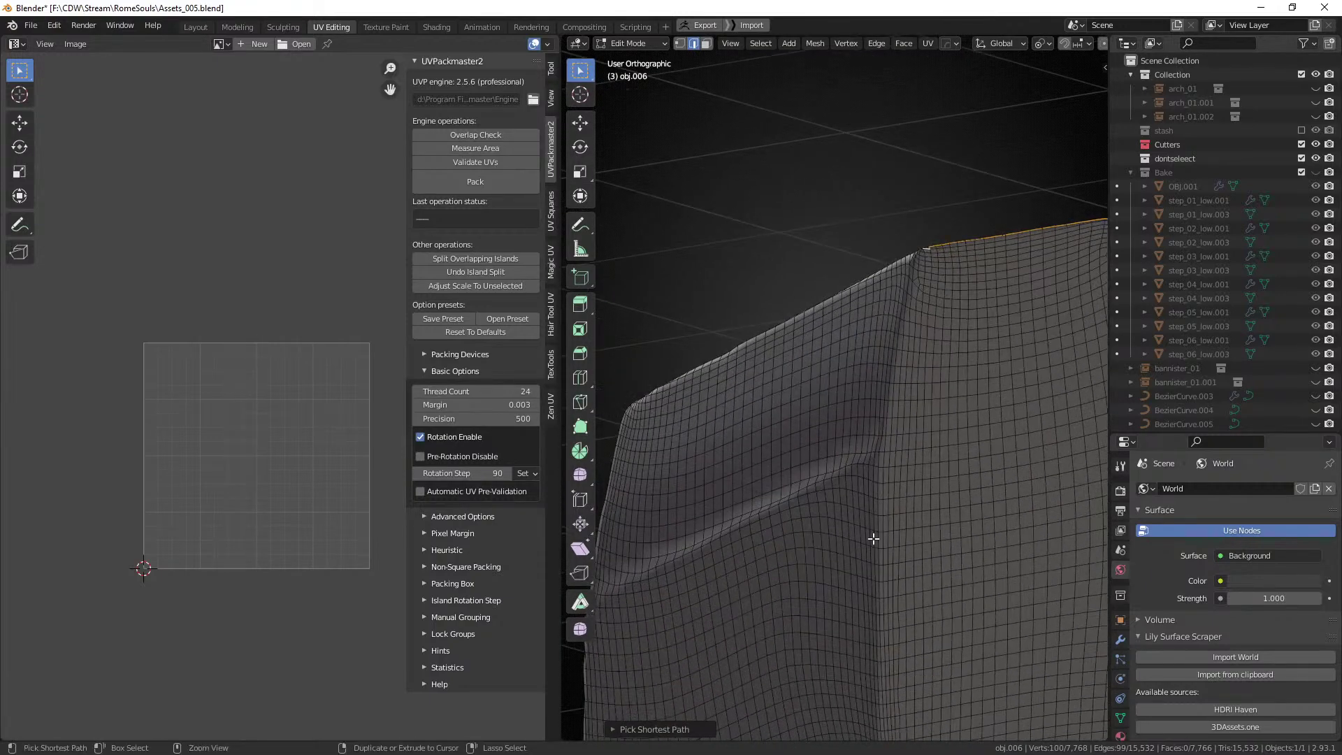
pyautogui.keyDown('ctrl'); pyautogui.click(871, 538); pyautogui.keyUp('ctrl')
pyautogui.moveTo(872, 539); pyautogui.dragTo(913, 361, button='middle')
pyautogui.keyDown('ctrl'); pyautogui.click(926, 408); pyautogui.keyUp('ctrl')
pyautogui.moveTo(926, 408); pyautogui.dragTo(829, 405, button='middle')
pyautogui.hotkey('ctrl', 'e')
pyautogui.click(966, 422)
pyautogui.hotkey('alt', 'a')
# Mark a seam along the block's long lower edge, joining the seams of the two end faces.
pyautogui.scroll(-6, 953, 422)
pyautogui.scroll(5, 829, 405)
pyautogui.hotkey('ctrl', 'space')
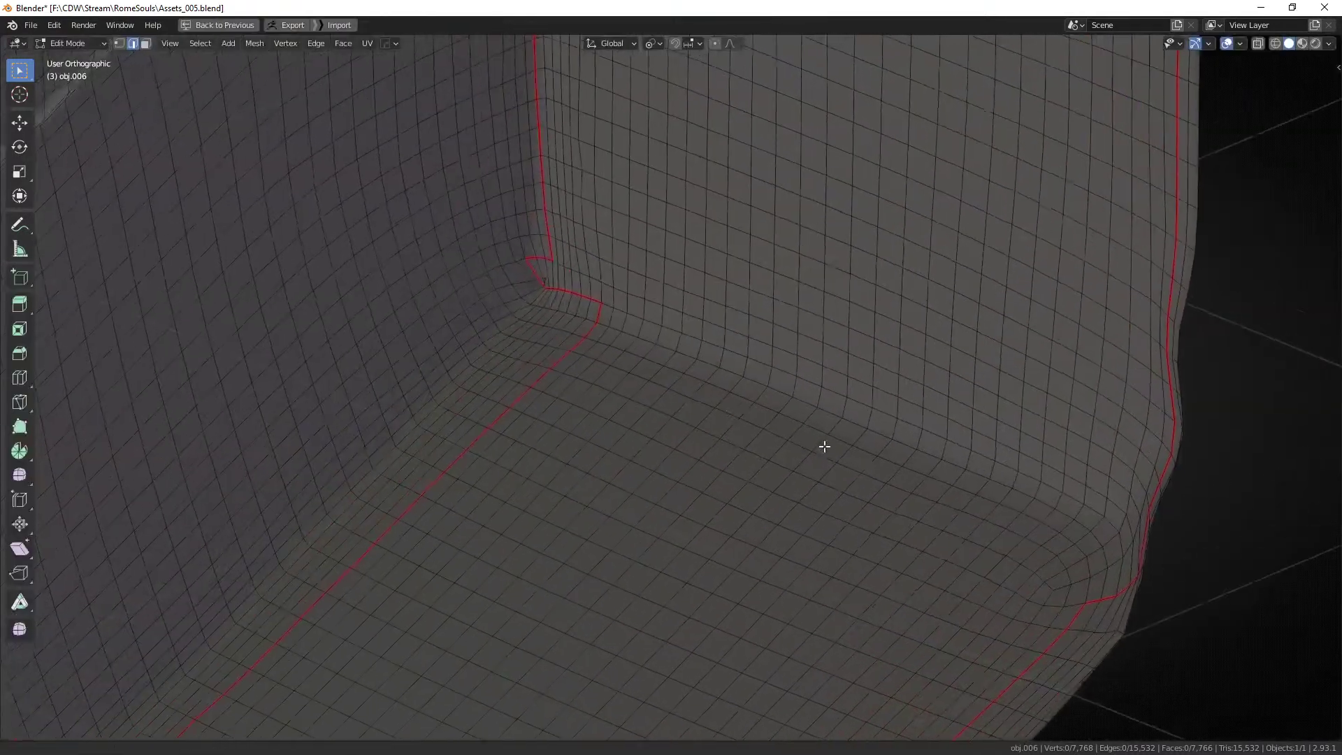
pyautogui.keyDown('shift'); pyautogui.moveTo(1064, 501); pyautogui.dragTo(932, 479, button='middle'); pyautogui.keyUp('shift')
pyautogui.moveTo(980, 531); pyautogui.dragTo(843, 516, button='middle')
pyautogui.keyDown('ctrl'); pyautogui.click(732, 455); pyautogui.keyUp('ctrl')
pyautogui.scroll(-2, 732, 455)
pyautogui.hotkey('ctrl', 'e')
pyautogui.click(746, 442)
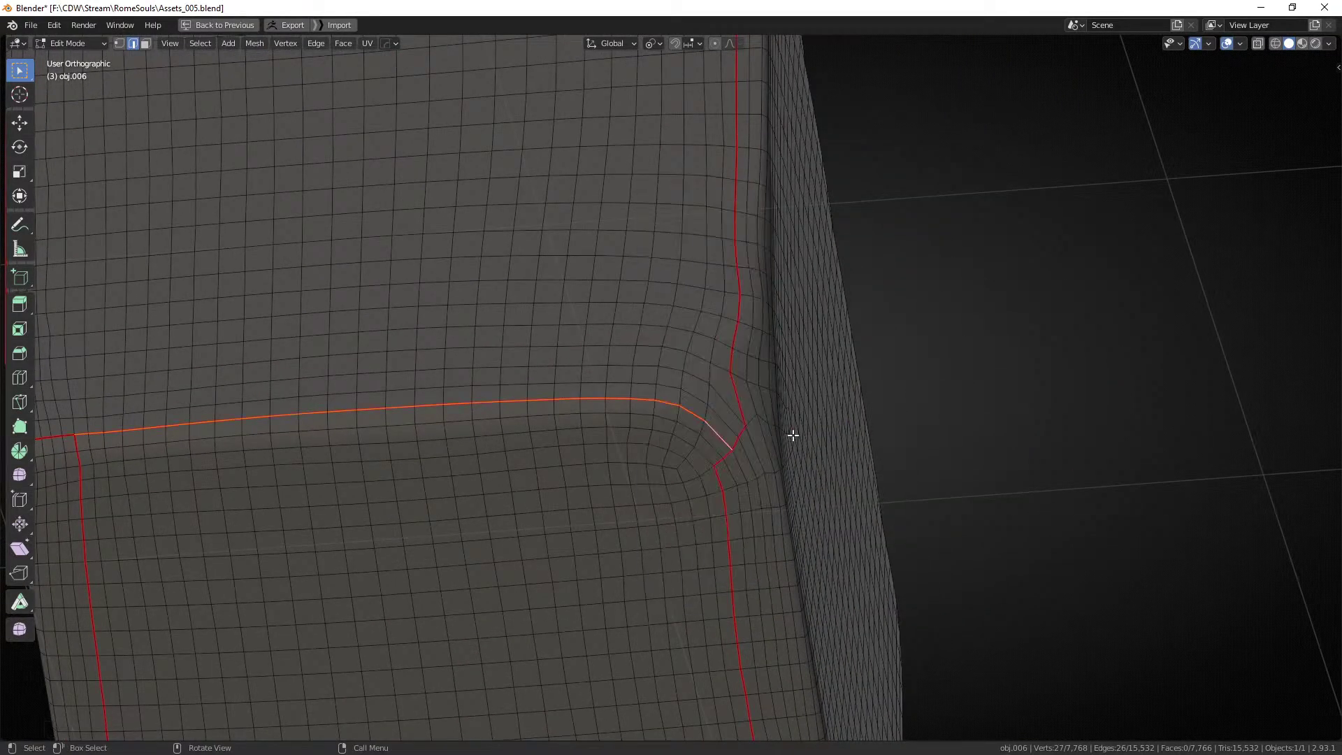
# Select the block's entire mesh and unwrap its UVs.
pyautogui.scroll(-10, 791, 434)
pyautogui.moveTo(791, 434)
pyautogui.mouseDown(button='middle')
pyautogui.moveTo(689, 491)
pyautogui.moveTo(653, 442)
pyautogui.moveTo(813, 435)
pyautogui.mouseUp(button='middle')
pyautogui.hotkey('alt', 'a')
pyautogui.hotkey('ctrl', 'space')
pyautogui.press('a')
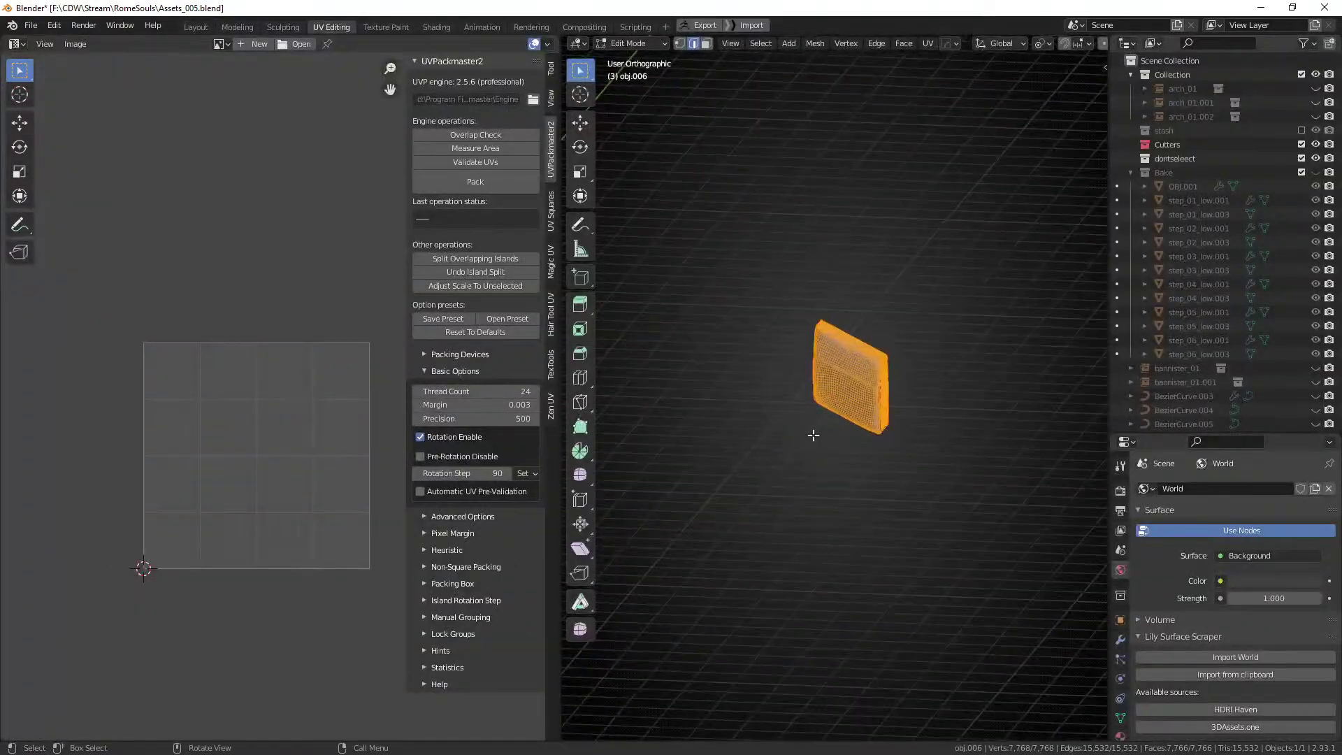
pyautogui.press('u')
pyautogui.click(776, 261)
pyautogui.scroll(5, 222, 434)
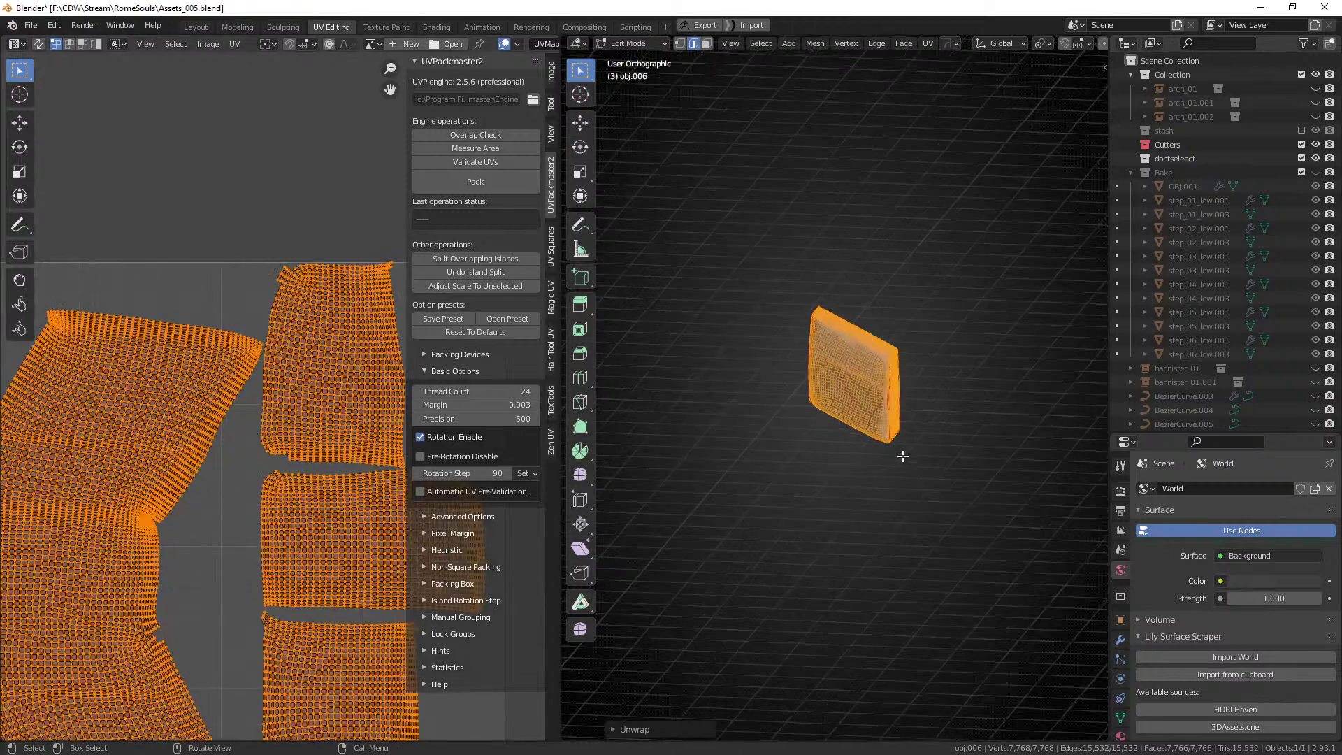
# Mark a seam on the short edge at a corner of the far end face's outline.
pyautogui.scroll(5, 897, 420)
pyautogui.hotkey('alt', 'a')
pyautogui.moveTo(863, 438); pyautogui.dragTo(853, 504, button='middle')
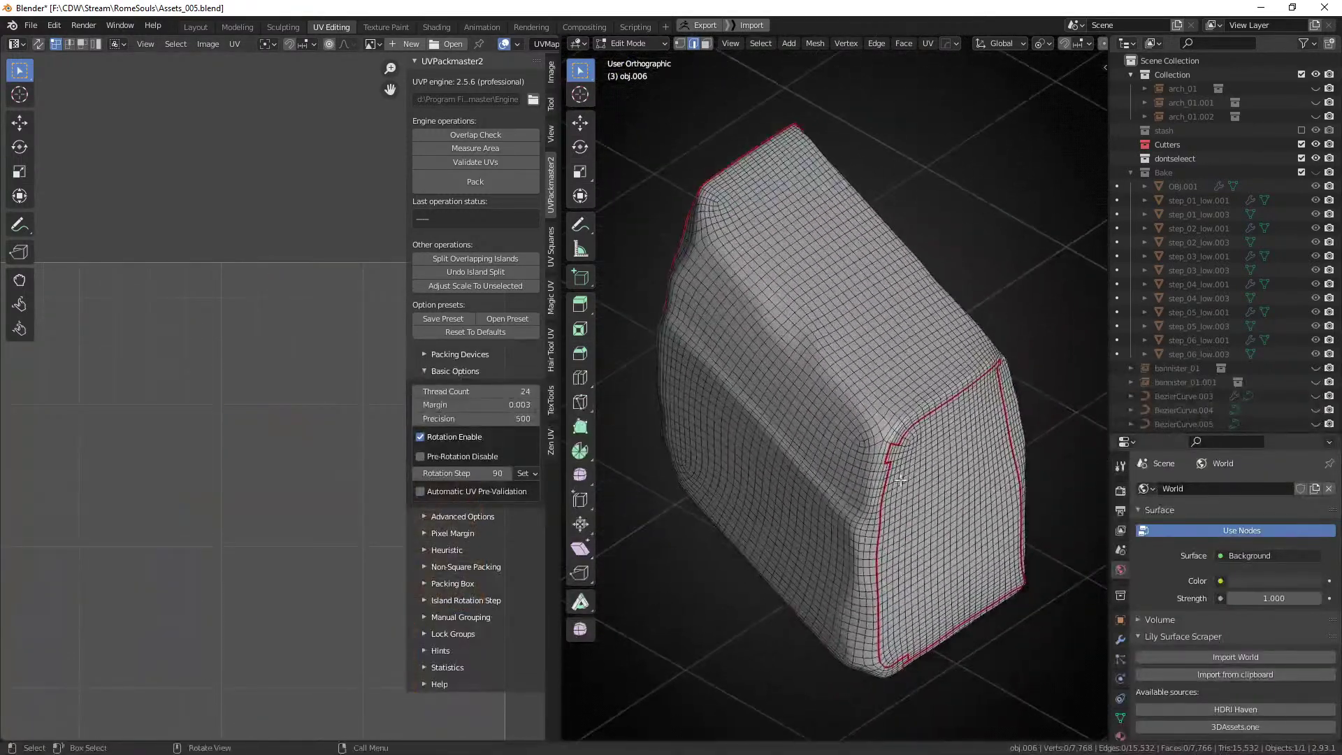
pyautogui.scroll(6, 906, 418)
pyautogui.keyDown('shift'); pyautogui.moveTo(927, 483); pyautogui.dragTo(1042, 712, button='middle'); pyautogui.keyUp('shift')
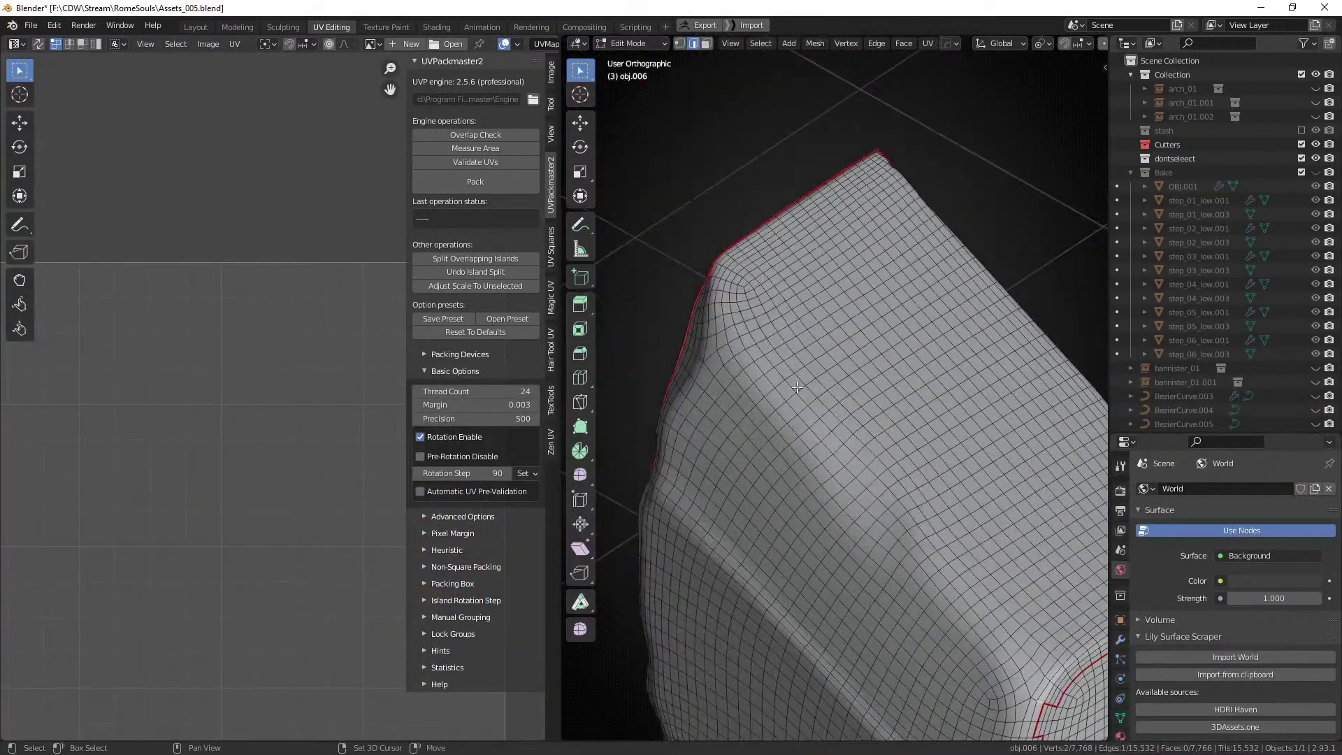
pyautogui.moveTo(720, 374); pyautogui.dragTo(842, 392, button='middle')
pyautogui.scroll(7, 831, 420)
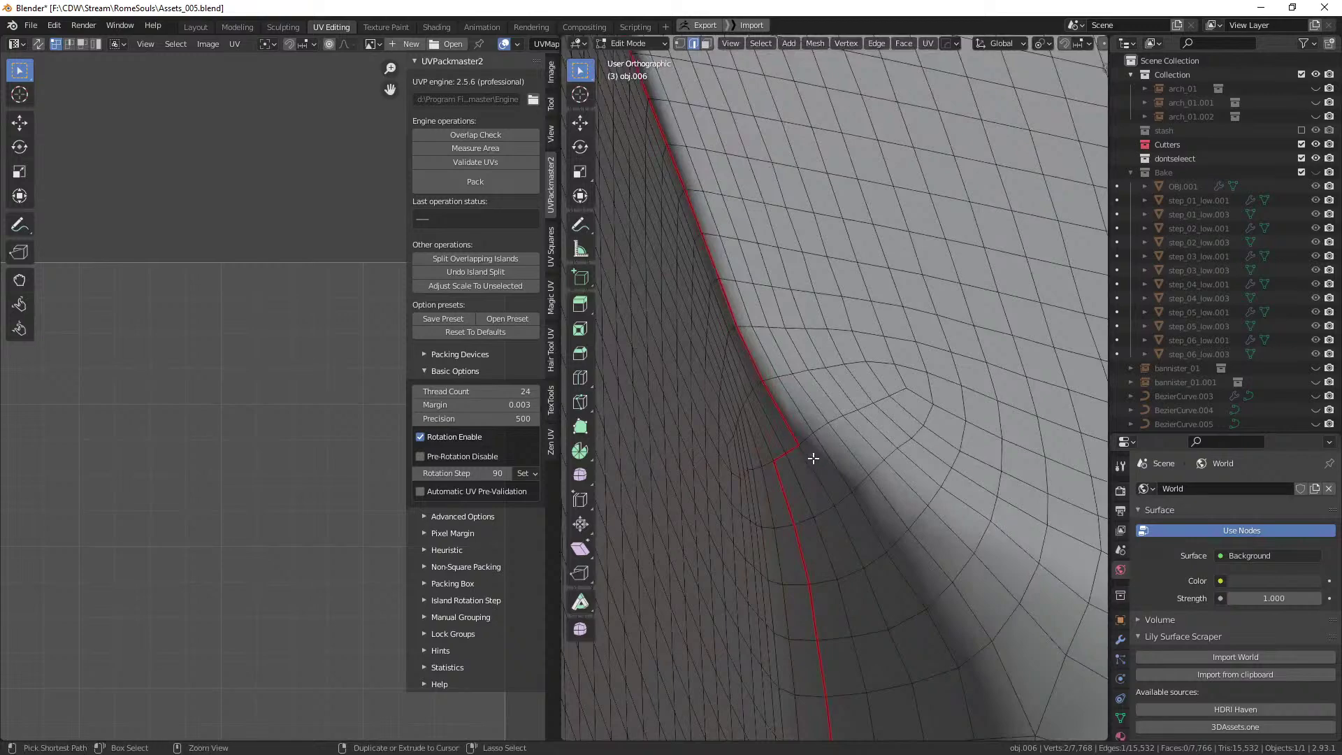
pyautogui.hotkey('ctrl', 'e')
pyautogui.click(919, 454)
pyautogui.scroll(-7, 920, 454)
pyautogui.moveTo(972, 434); pyautogui.dragTo(865, 443, button='middle')
pyautogui.hotkey('alt', 'a')
# Mark the edges at the other end-face corner as a seam to close the gap in the outline.
pyautogui.scroll(4, 899, 457)
pyautogui.scroll(-5, 830, 495)
pyautogui.scroll(6, 859, 392)
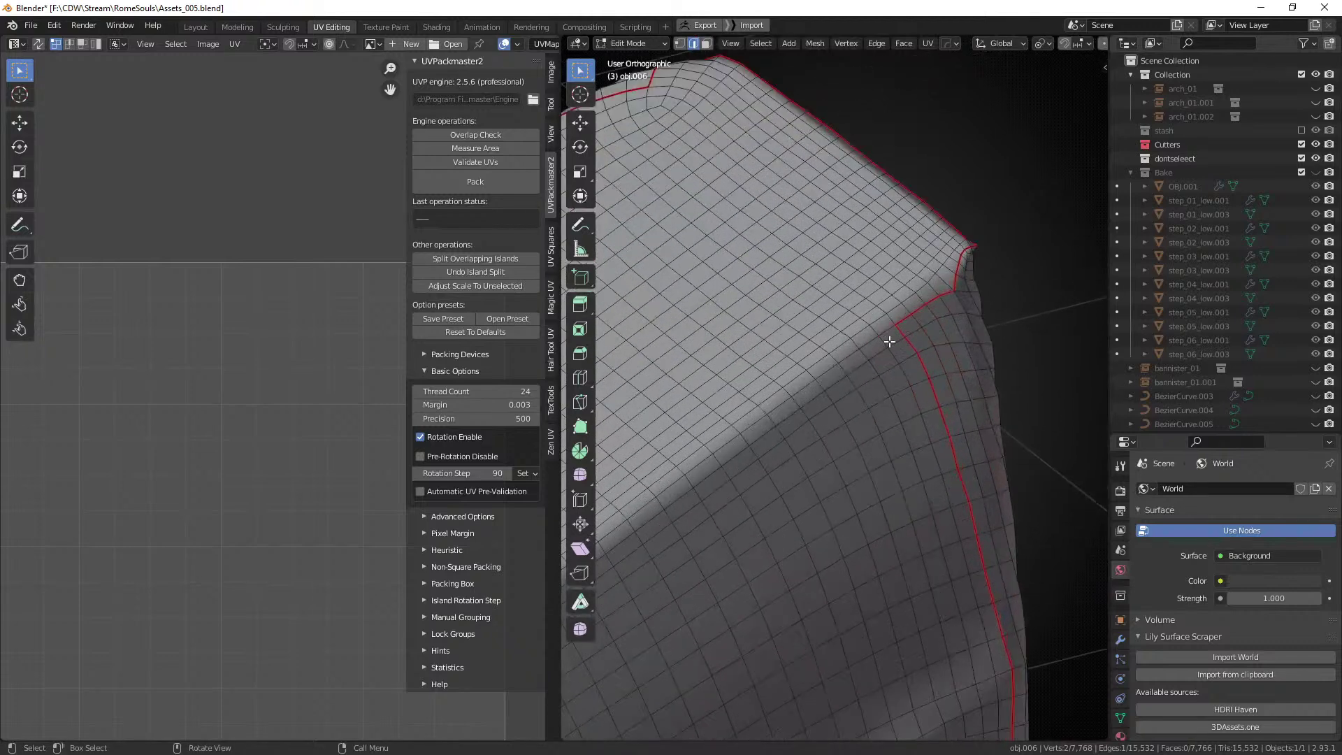
pyautogui.keyDown('ctrl'); pyautogui.click(888, 335); pyautogui.keyUp('ctrl')
pyautogui.hotkey('ctrl', 'e')
pyautogui.click(888, 333)
# Select the entire block mesh and redo its UV mapping with the added seams.
pyautogui.scroll(-10, 929, 386)
pyautogui.press('a')
pyautogui.press('u')
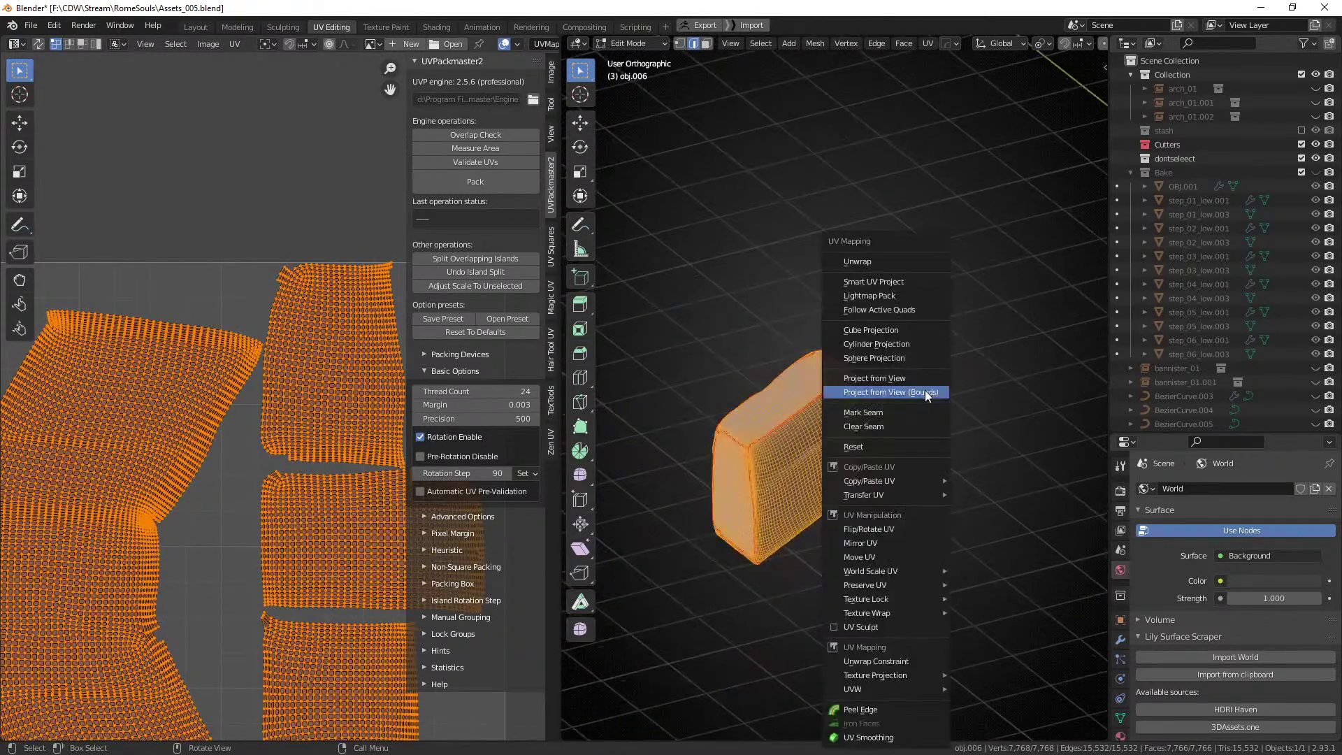
pyautogui.click(927, 395)
# Reveal all hidden objects, isolate another lower rail block with a rounded outline, and open it in Edit Mode.
pyautogui.press('Tab')
pyautogui.hotkey('alt', 'h')
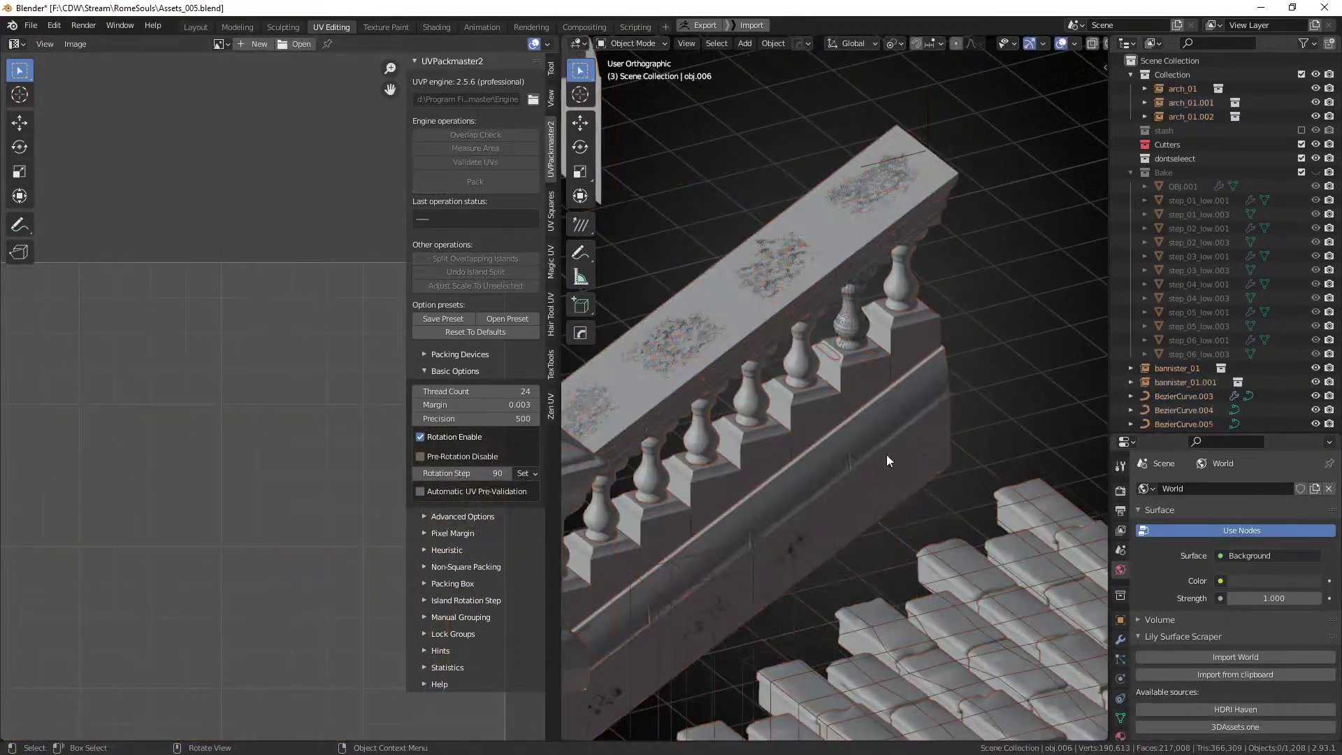
pyautogui.click(820, 510)
pyautogui.click(807, 481)
pyautogui.click(807, 481)
pyautogui.press('g')
pyautogui.rightClick(829, 479)
pyautogui.keyDown('shift'); pyautogui.moveTo(829, 480); pyautogui.dragTo(959, 371, button='middle'); pyautogui.keyUp('shift')
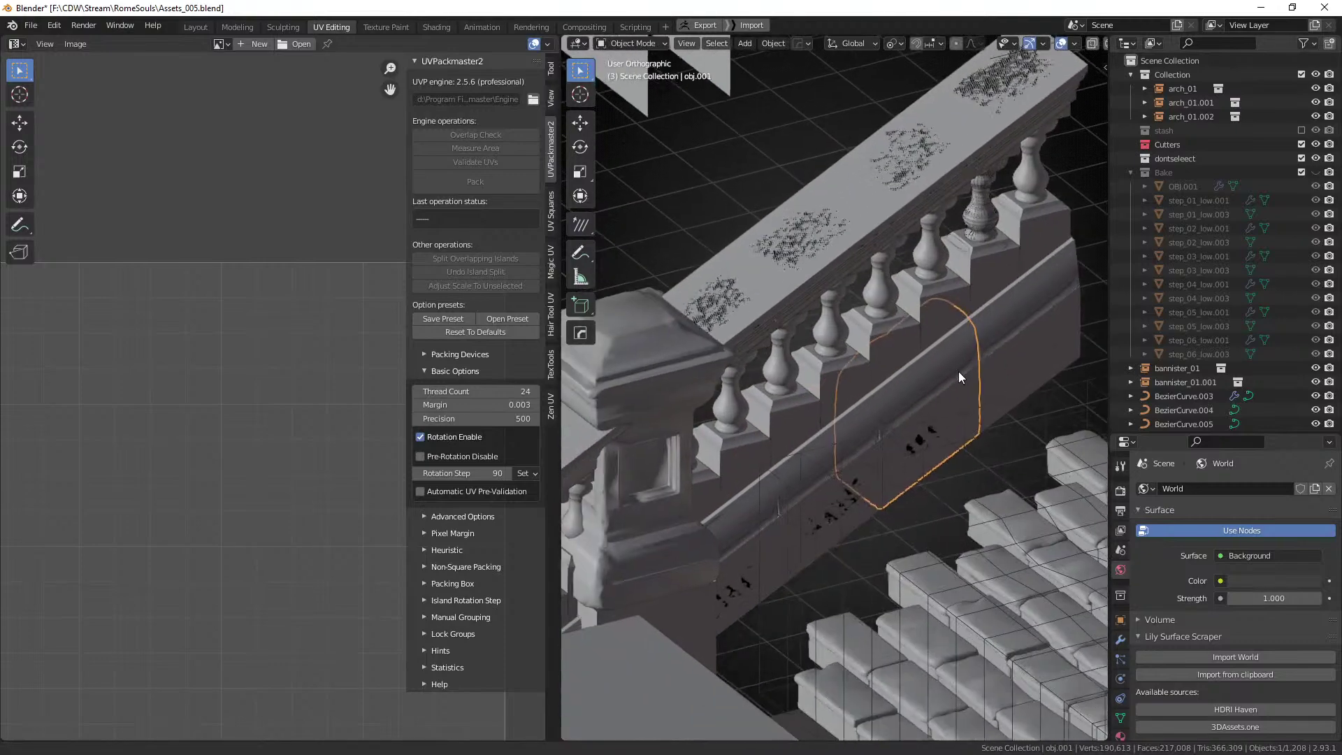
pyautogui.hotkey('shift', 'h')
pyautogui.press('Tab')
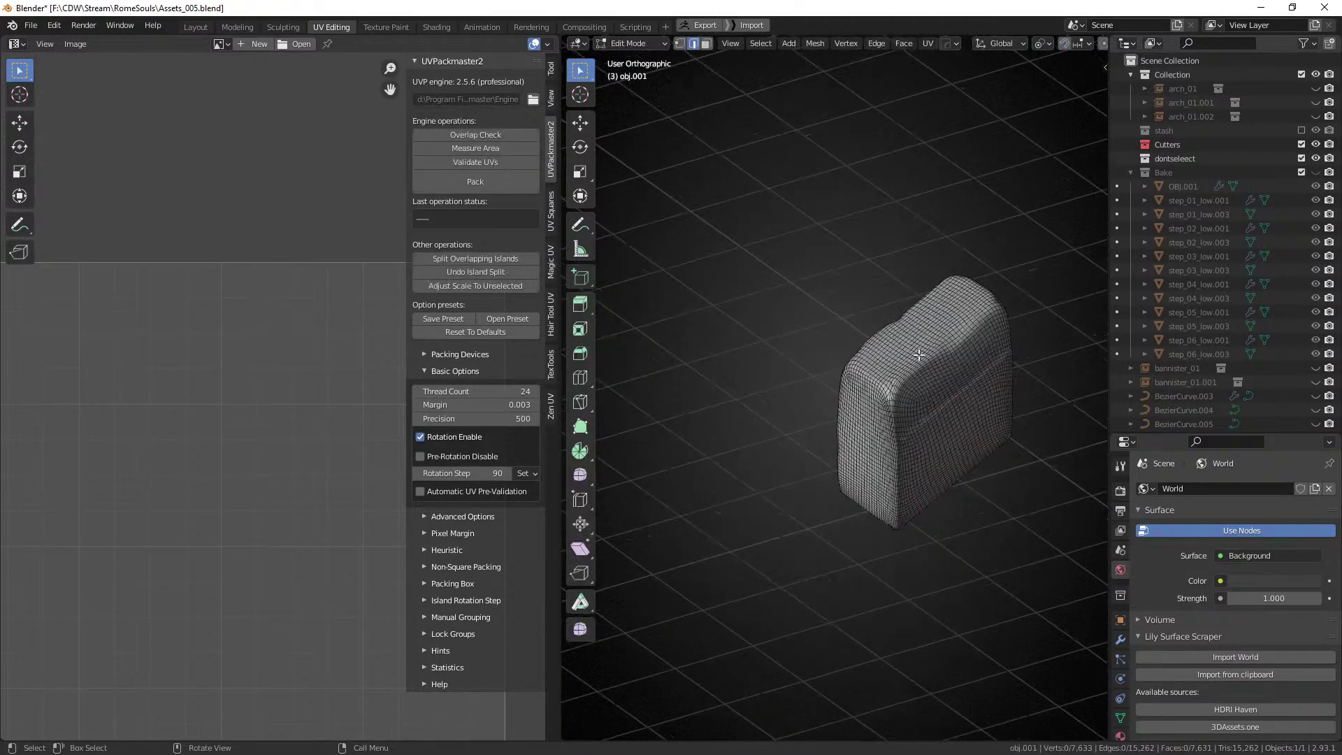
# Try to select an edge path around this block's end face in an enlarged viewport.
pyautogui.scroll(6, 919, 354)
pyautogui.keyDown('shift'); pyautogui.moveTo(940, 299); pyautogui.dragTo(696, 289, button='middle'); pyautogui.keyUp('shift')
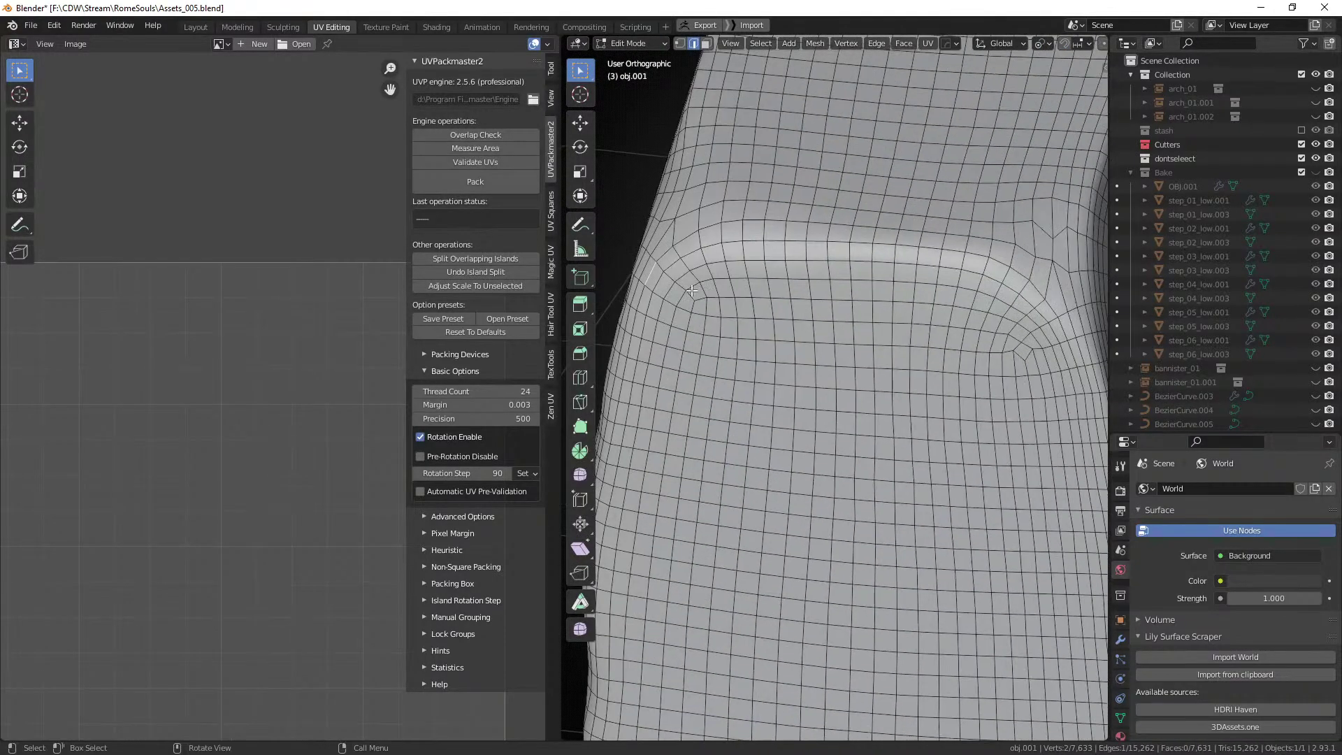
pyautogui.hotkey('ctrl', 'space')
pyautogui.keyDown('ctrl'); pyautogui.click(1015, 262); pyautogui.keyUp('ctrl')
pyautogui.moveTo(1015, 262); pyautogui.dragTo(895, 421, button='middle')
pyautogui.keyDown('ctrl'); pyautogui.click(1023, 432); pyautogui.keyUp('ctrl')
pyautogui.moveTo(871, 368); pyautogui.dragTo(882, 418, button='middle')
# Select the end face's polygons with Select Similar set to Coplanar and a threshold of about 0.789.
pyautogui.press('3')
pyautogui.click(982, 376)
pyautogui.hotkey('shift', 'g')
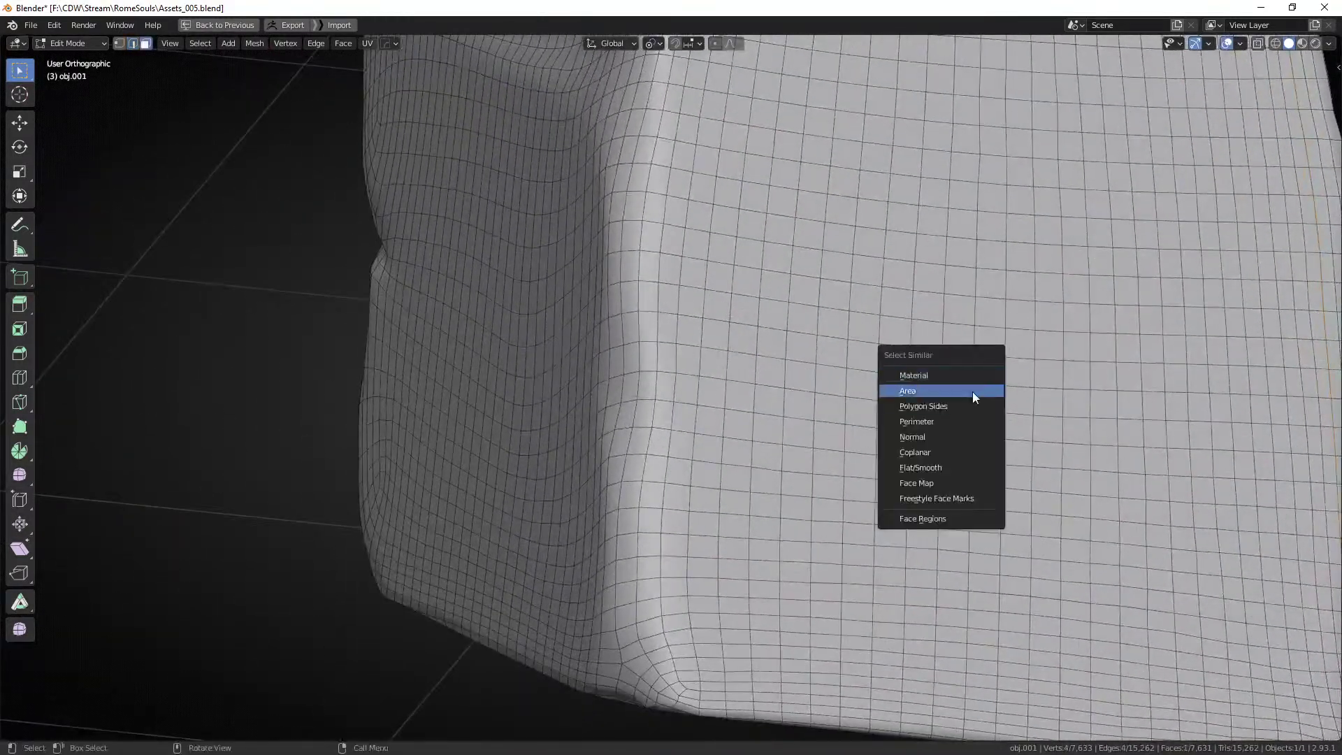
pyautogui.click(937, 452)
pyautogui.scroll(-6, 969, 431)
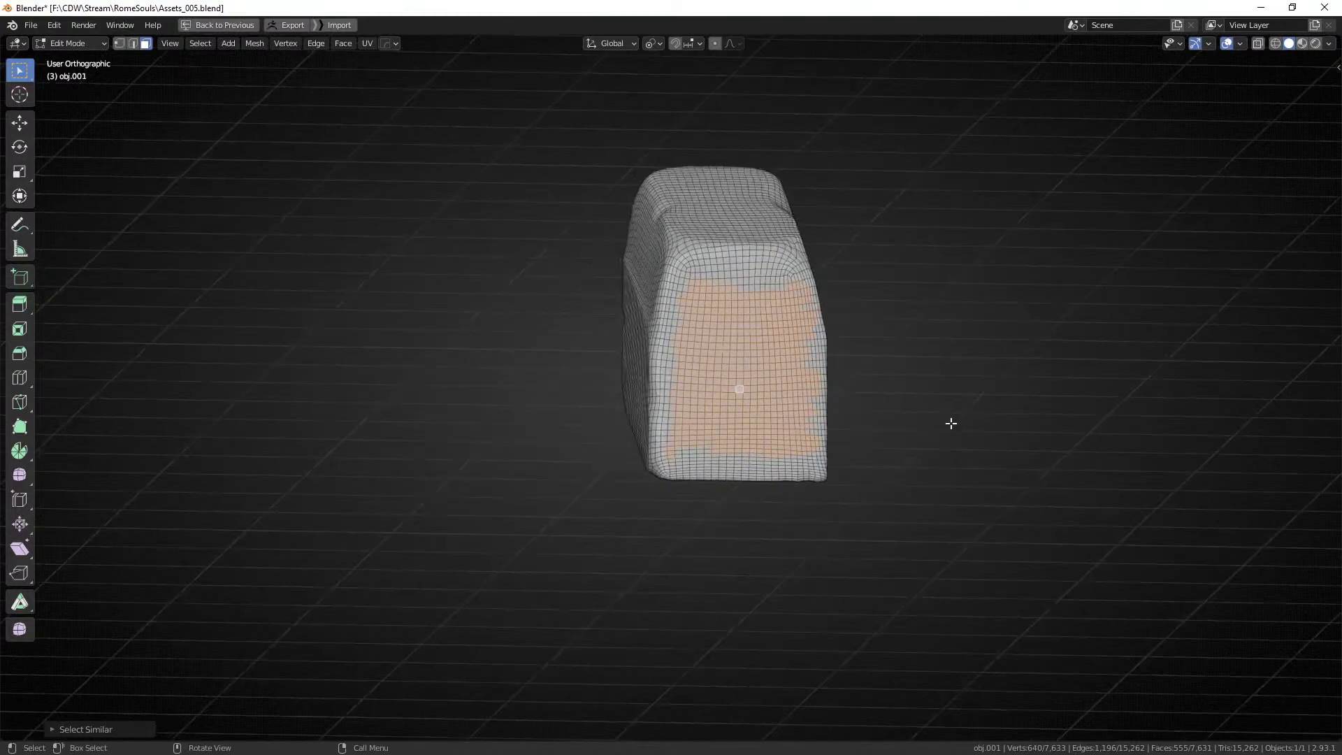
pyautogui.press('F9')
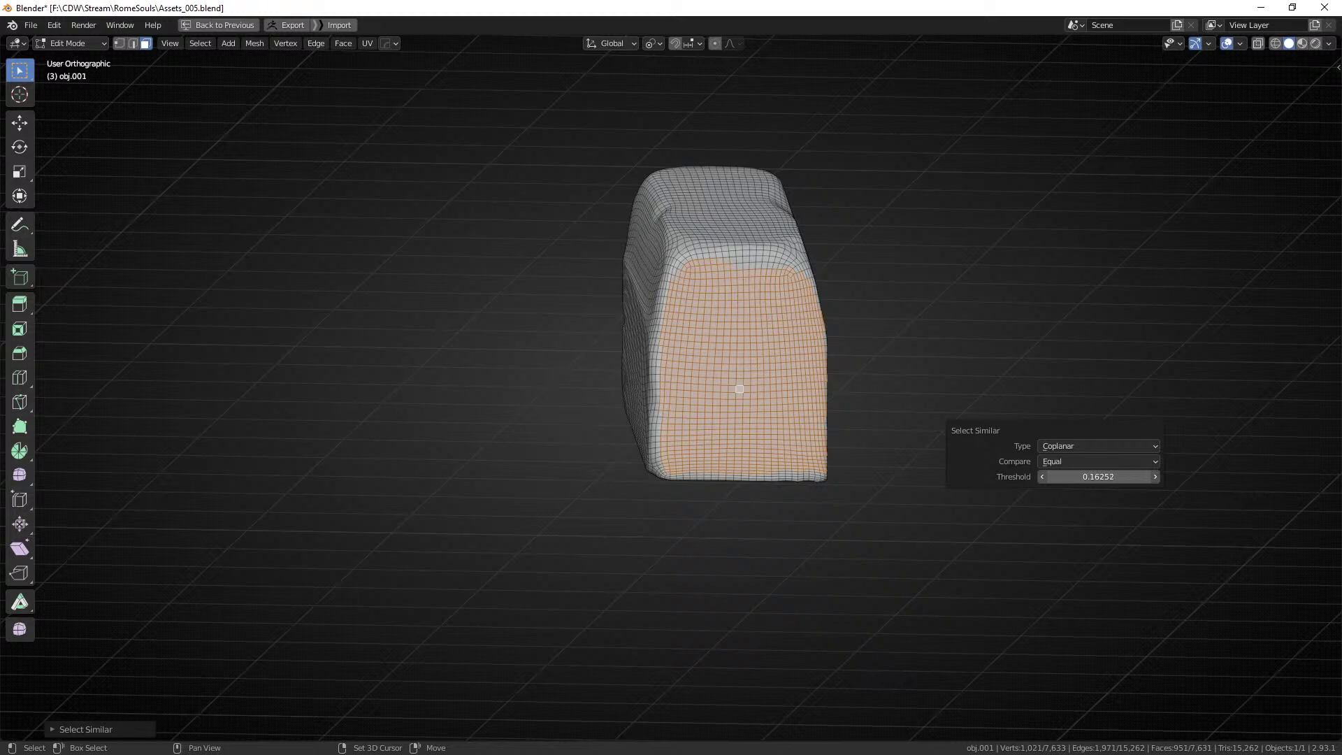
pyautogui.moveTo(1089, 474); pyautogui.dragTo(1153, 474)
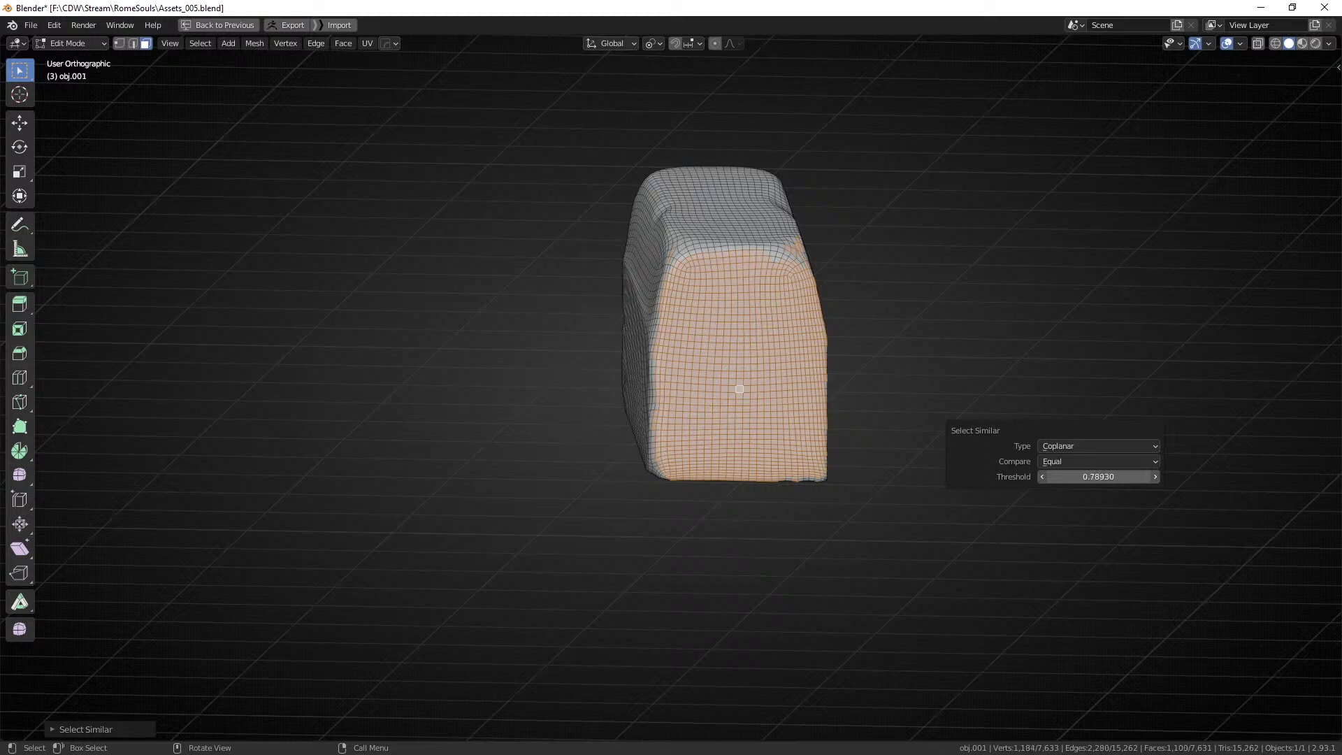
# Select the edge path around the block's end face in edge select mode and mark it as a seam.
pyautogui.moveTo(743, 413); pyautogui.dragTo(665, 543, button='middle')
pyautogui.scroll(4, 720, 324)
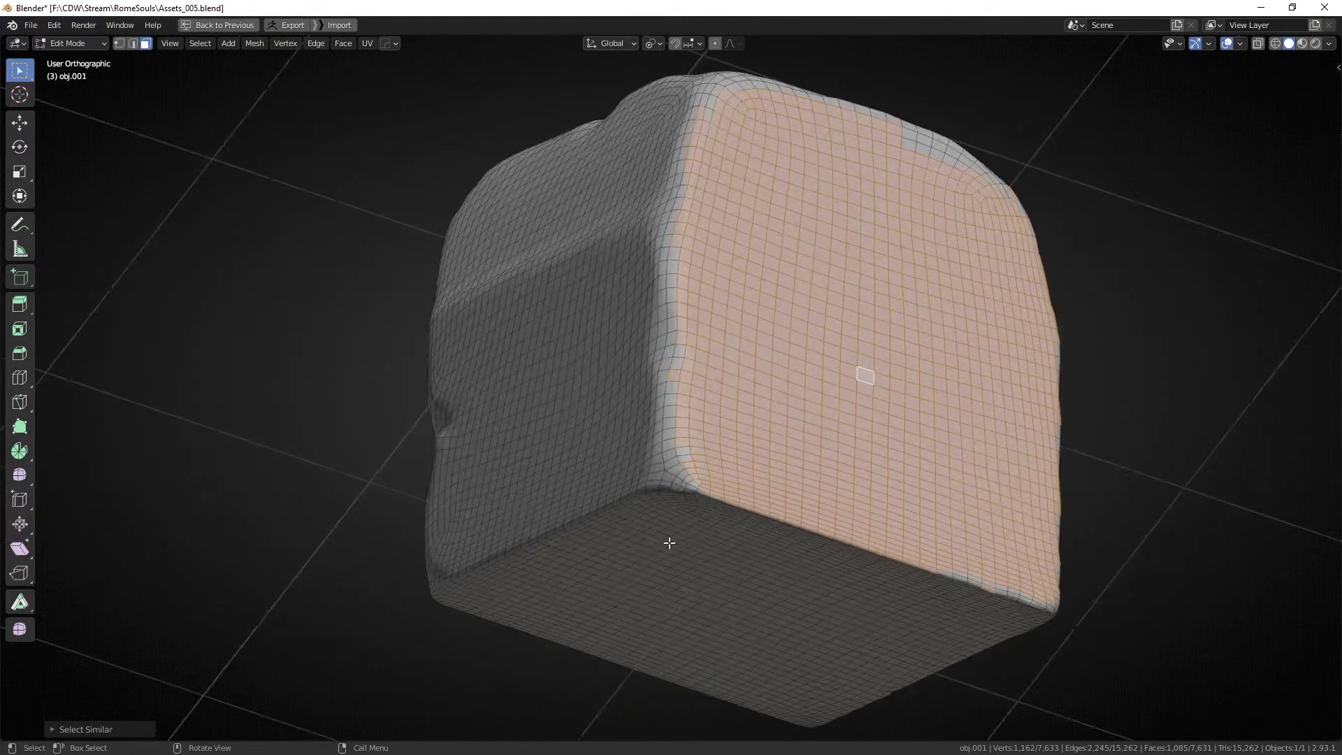
pyautogui.press('2')
pyautogui.click(689, 488)
pyautogui.moveTo(668, 381); pyautogui.dragTo(694, 448, button='middle')
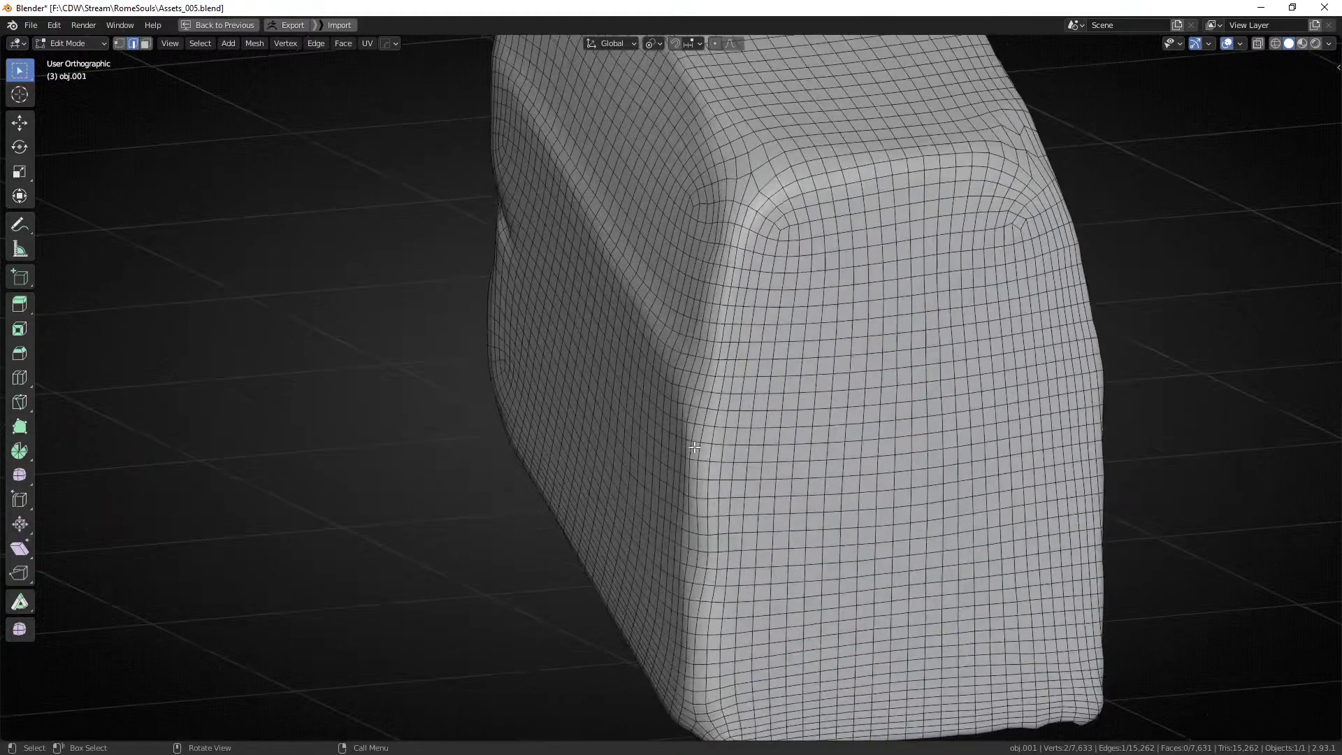
pyautogui.keyDown('ctrl'); pyautogui.click(711, 373); pyautogui.keyUp('ctrl')
pyautogui.moveTo(712, 373); pyautogui.dragTo(692, 404, button='middle')
pyautogui.keyDown('ctrl'); pyautogui.click(772, 356); pyautogui.keyUp('ctrl')
pyautogui.moveTo(773, 356); pyautogui.dragTo(840, 406, button='middle')
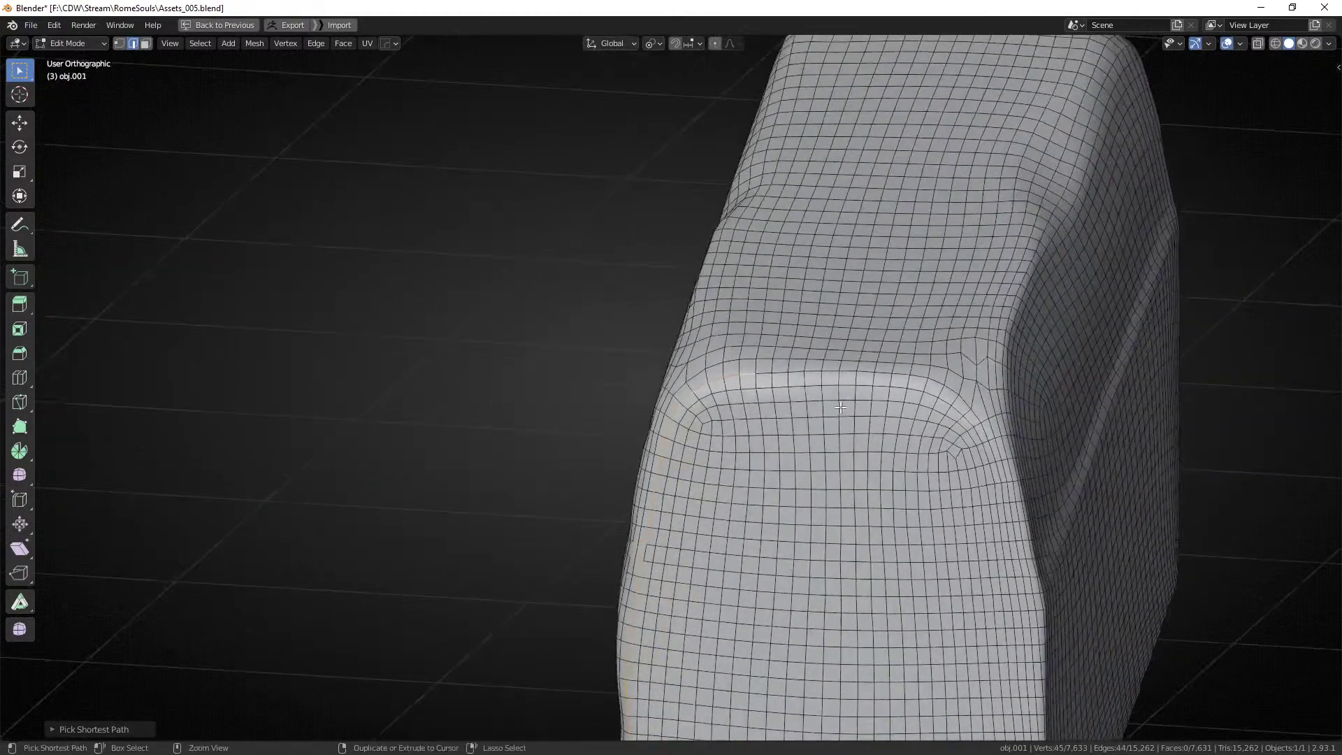
pyautogui.keyDown('ctrl'); pyautogui.click(972, 406); pyautogui.keyUp('ctrl')
pyautogui.moveTo(971, 406); pyautogui.dragTo(844, 330, button='middle')
pyautogui.keyDown('ctrl'); pyautogui.click(940, 490); pyautogui.keyUp('ctrl')
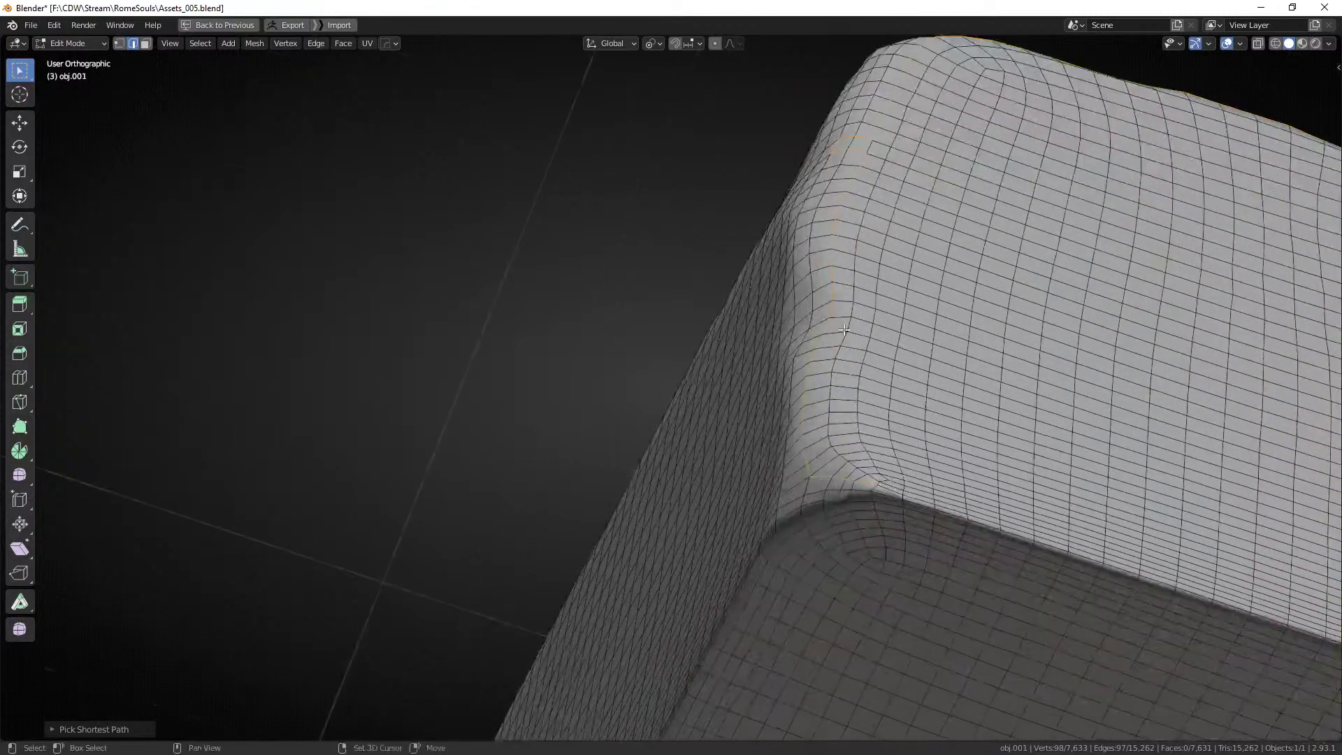
pyautogui.keyDown('ctrl'); pyautogui.click(881, 485); pyautogui.keyUp('ctrl')
pyautogui.hotkey('ctrl', 'e')
pyautogui.click(909, 477)
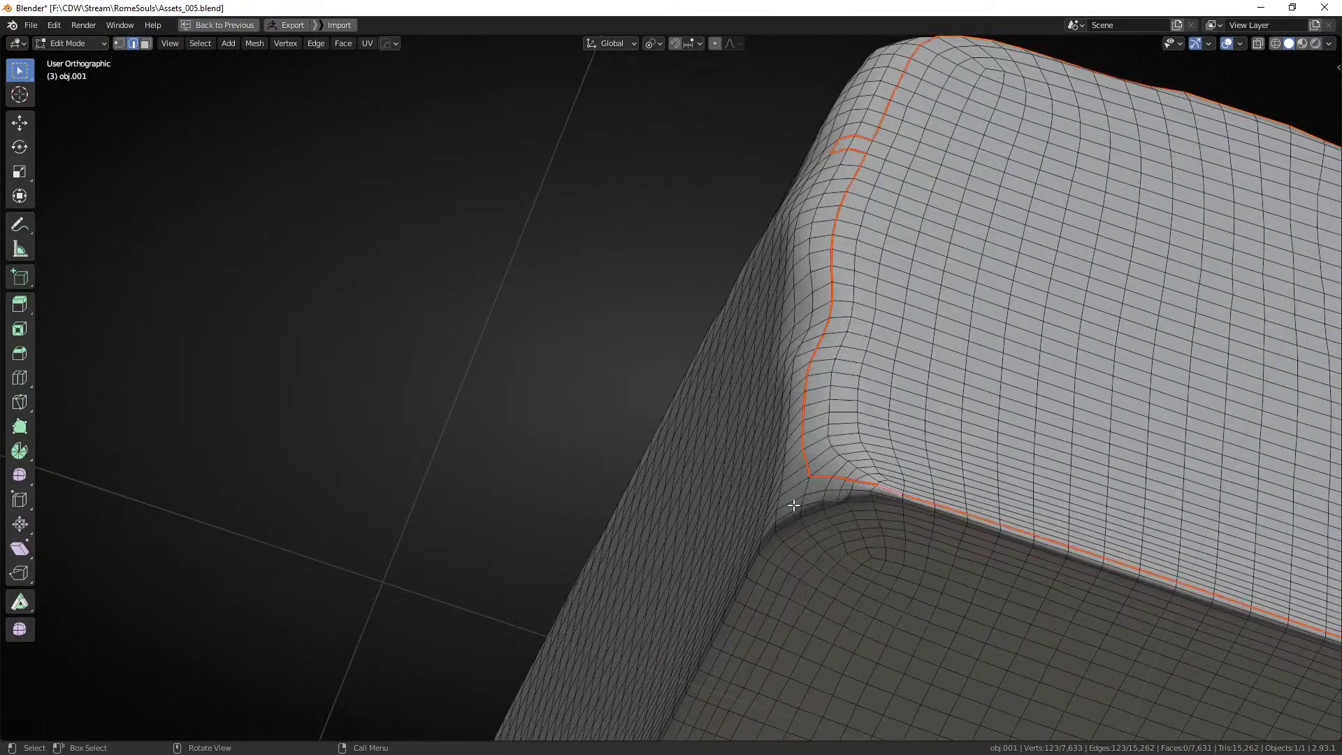
# Select the edge path around the block's underside, joining it to the end face seam, and mark it as a seam.
pyautogui.moveTo(794, 504); pyautogui.dragTo(898, 534, button='middle')
pyautogui.click(838, 563)
pyautogui.scroll(-4, 653, 530)
pyautogui.moveTo(706, 521); pyautogui.dragTo(853, 440, button='middle')
pyautogui.scroll(2, 513, 270)
pyautogui.scroll(2, 694, 453)
pyautogui.keyDown('shift'); pyautogui.moveTo(512, 270); pyautogui.dragTo(610, 447, button='middle'); pyautogui.keyUp('shift')
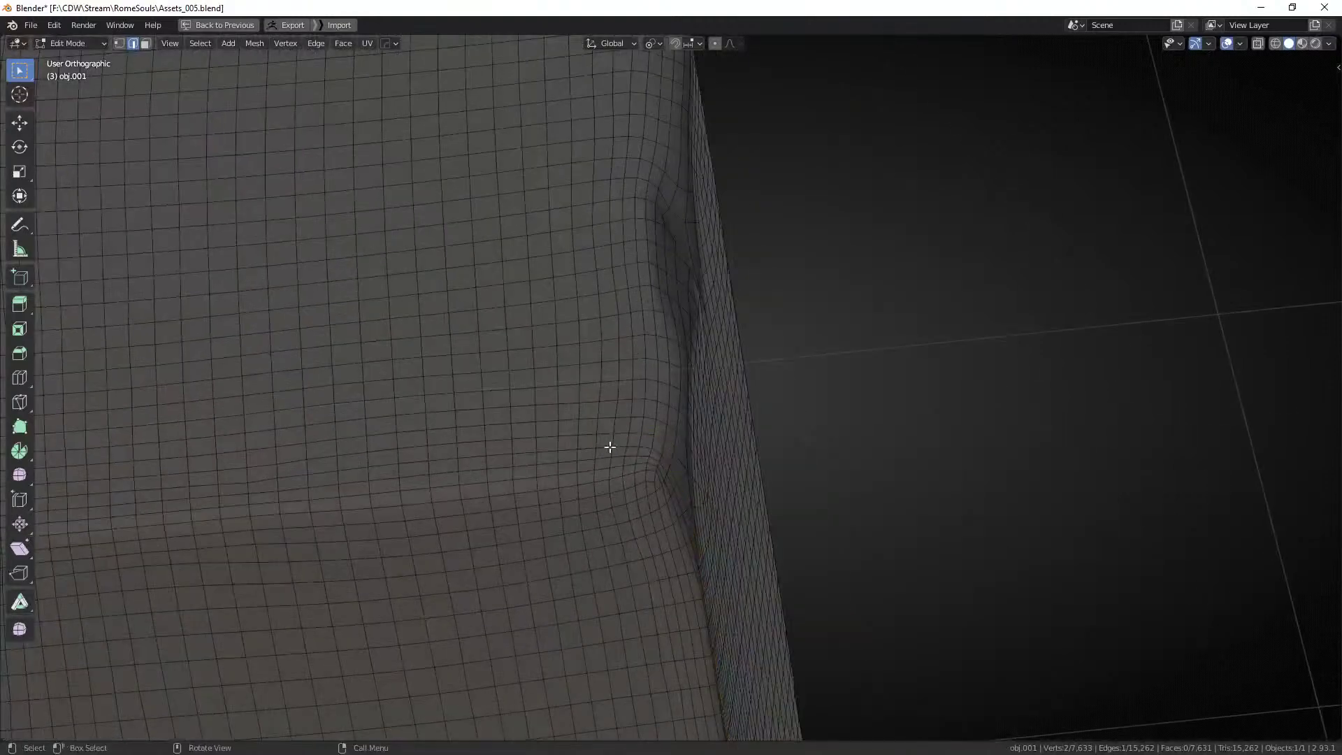
pyautogui.keyDown('ctrl'); pyautogui.click(723, 716); pyautogui.keyUp('ctrl')
pyautogui.moveTo(482, 483); pyautogui.dragTo(796, 369, button='middle')
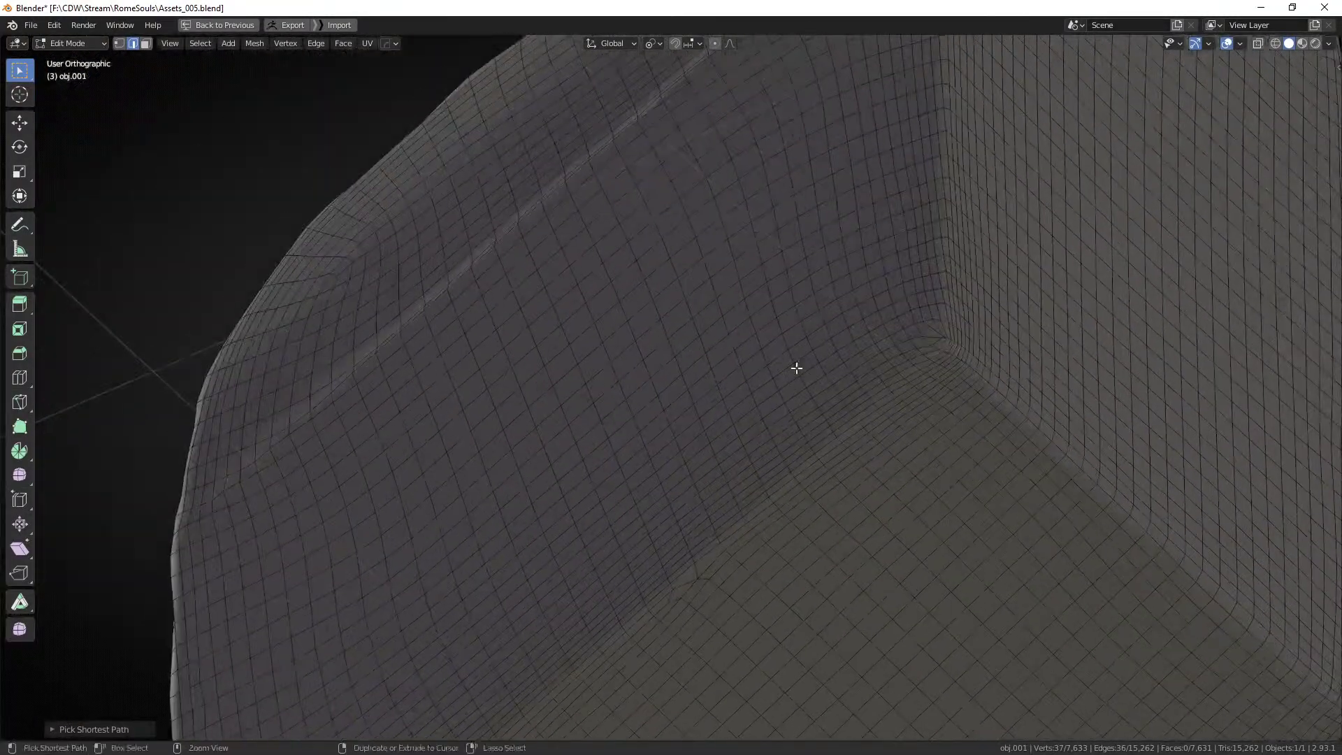
pyautogui.keyDown('shift'); pyautogui.moveTo(542, 547); pyautogui.dragTo(1028, 81, button='middle'); pyautogui.keyUp('shift')
pyautogui.keyDown('ctrl'); pyautogui.click(742, 476); pyautogui.keyUp('ctrl')
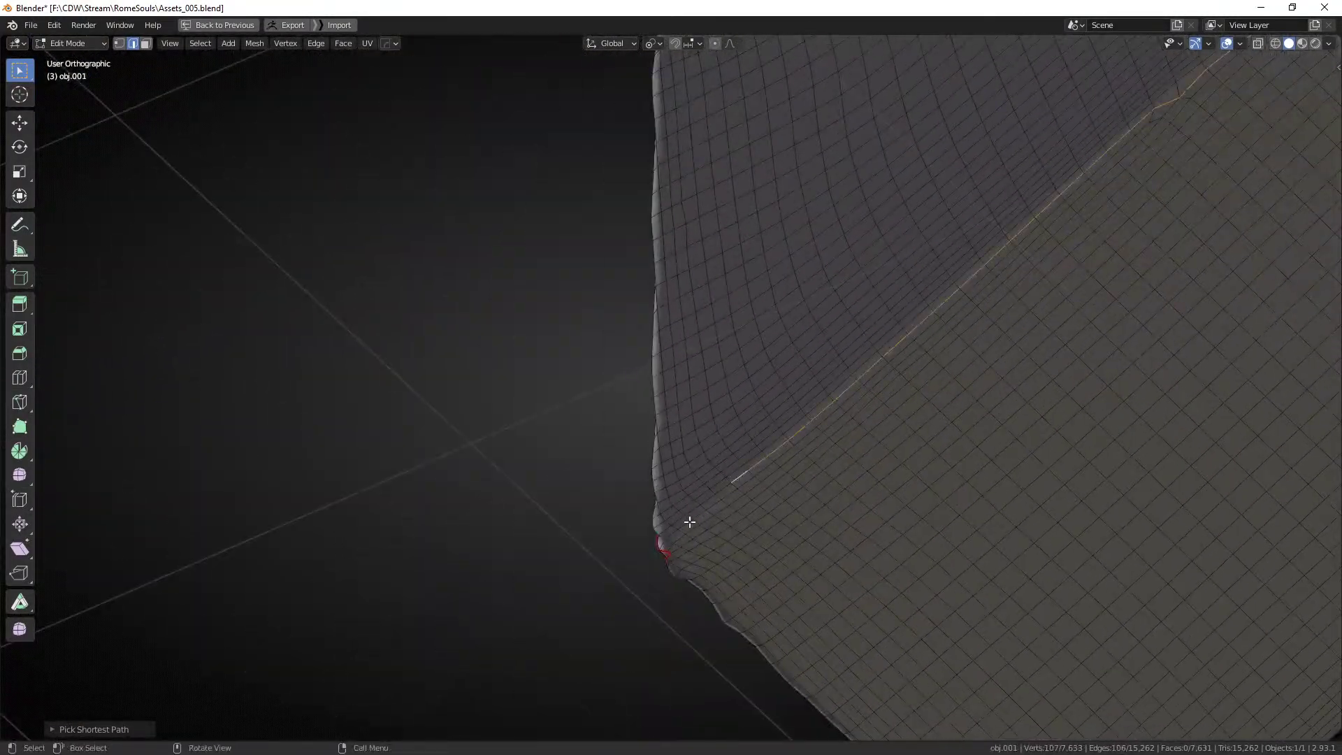
pyautogui.moveTo(689, 522); pyautogui.dragTo(1010, 568, button='middle')
pyautogui.hotkey('ctrl', 'e')
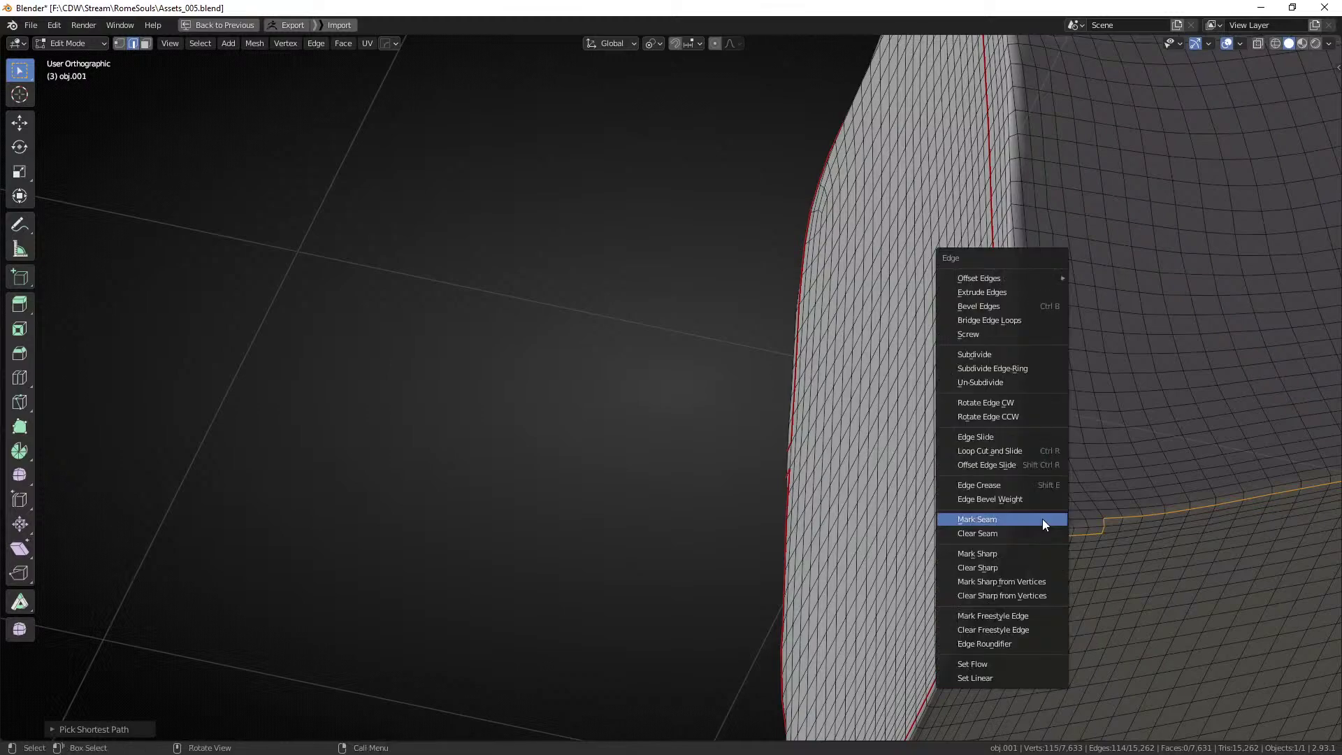
pyautogui.click(1042, 519)
# Select the edge path along the block's long upper edge, from the seamed end face to the far end's corner.
pyautogui.scroll(-6, 994, 608)
pyautogui.moveTo(1042, 519); pyautogui.dragTo(977, 734, button='middle')
pyautogui.scroll(4, 923, 403)
pyautogui.moveTo(832, 349); pyautogui.dragTo(865, 403, button='middle')
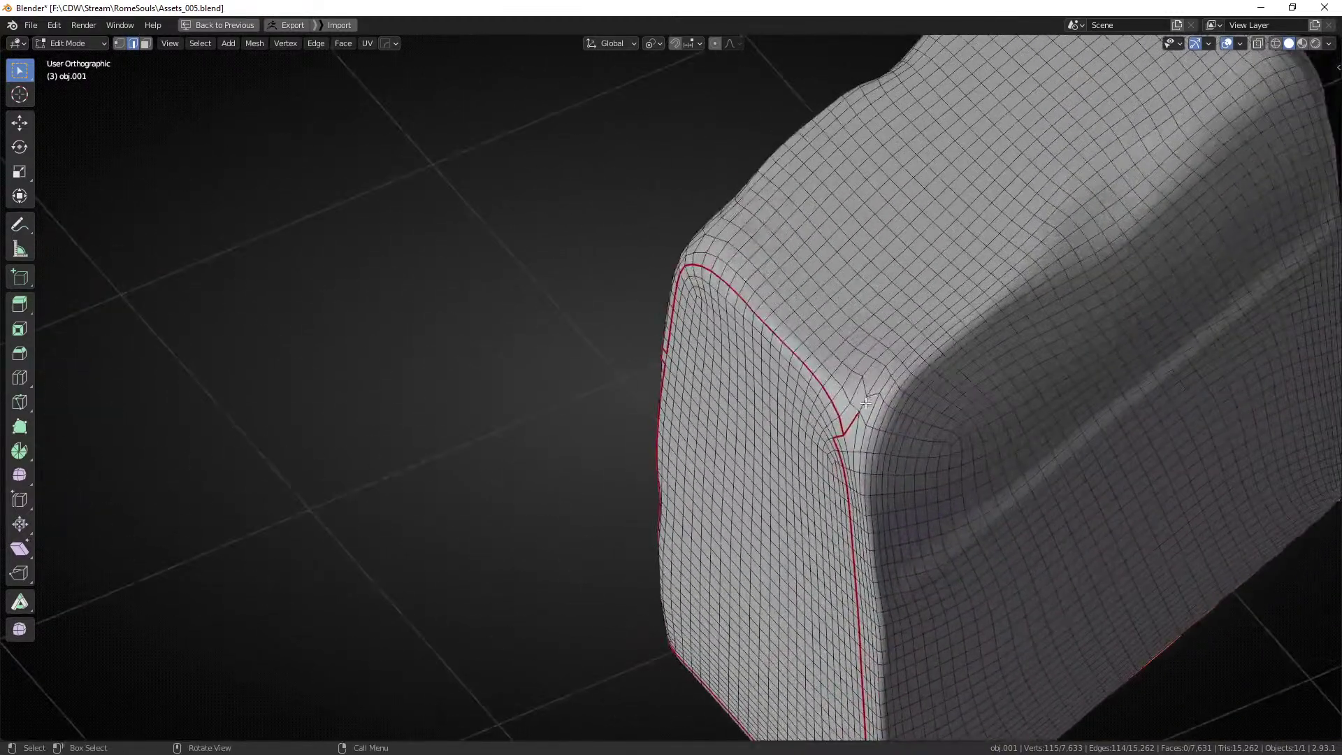
pyautogui.keyDown('shift'); pyautogui.moveTo(987, 342); pyautogui.dragTo(854, 447, button='middle'); pyautogui.keyUp('shift')
pyautogui.keyDown('ctrl'); pyautogui.click(944, 364); pyautogui.keyUp('ctrl')
pyautogui.moveTo(854, 448); pyautogui.dragTo(813, 465, button='middle')
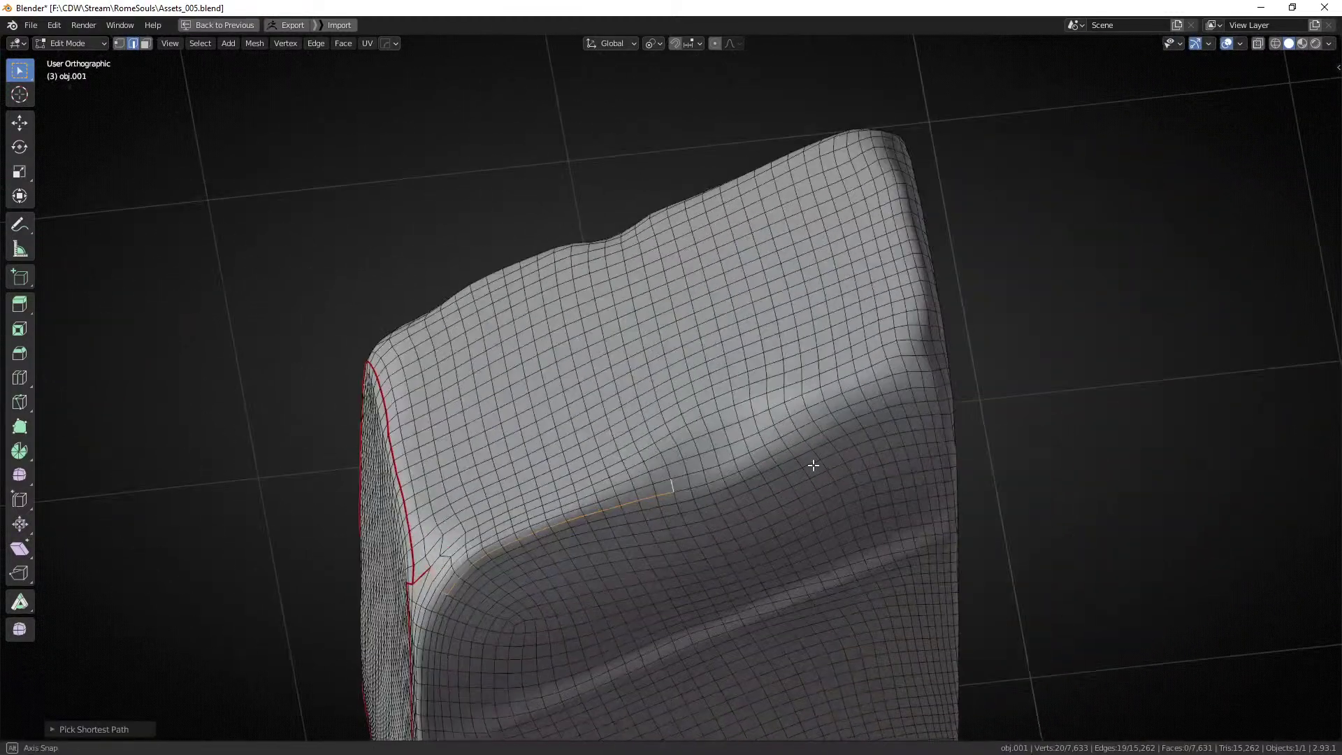
pyautogui.keyDown('ctrl'); pyautogui.click(914, 384); pyautogui.keyUp('ctrl')
pyautogui.moveTo(955, 409); pyautogui.dragTo(908, 377, button='middle')
pyautogui.hotkey('ctrl', 'z')
pyautogui.keyDown('ctrl'); pyautogui.click(801, 341); pyautogui.keyUp('ctrl')
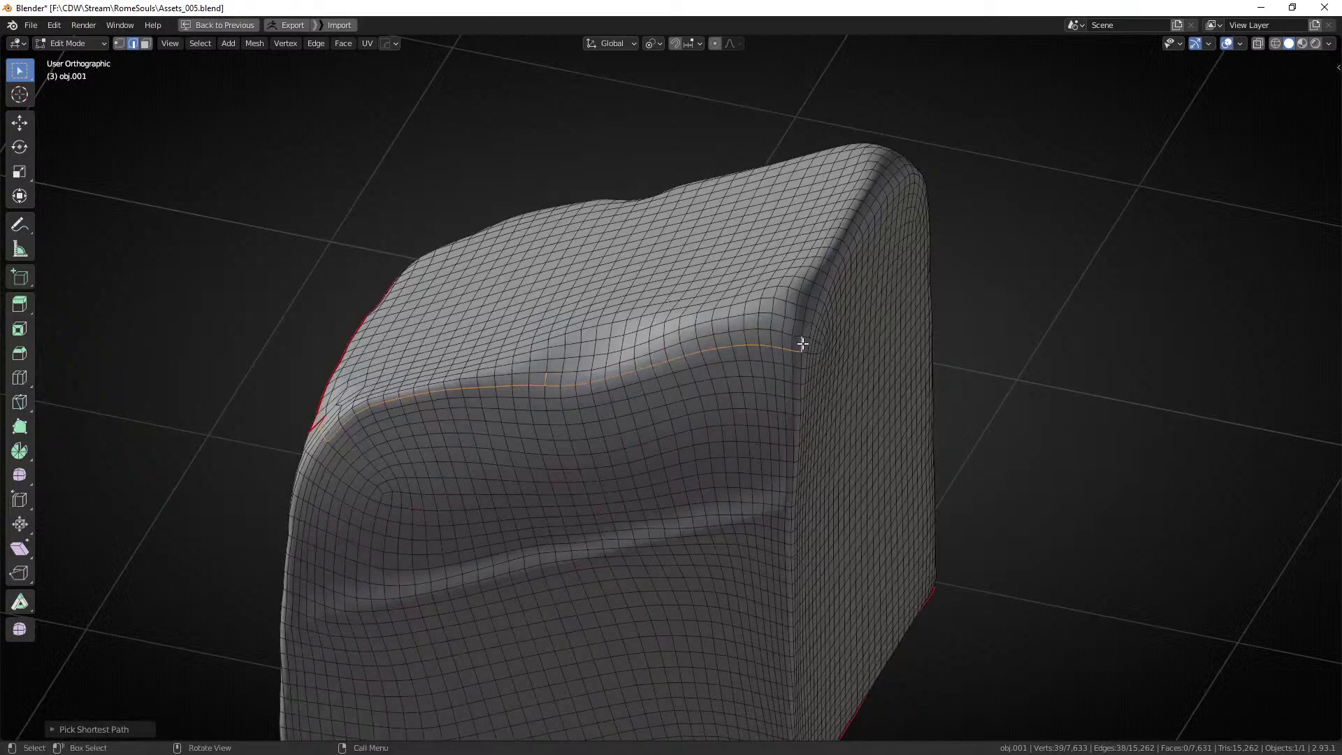
pyautogui.hotkey('ctrl', 'z')
pyautogui.keyDown('ctrl'); pyautogui.click(800, 338); pyautogui.keyUp('ctrl')
# Extend the edge path around the far end face and mark it as a seam.
pyautogui.moveTo(818, 351); pyautogui.dragTo(780, 283, button='middle')
pyautogui.scroll(3, 753, 554)
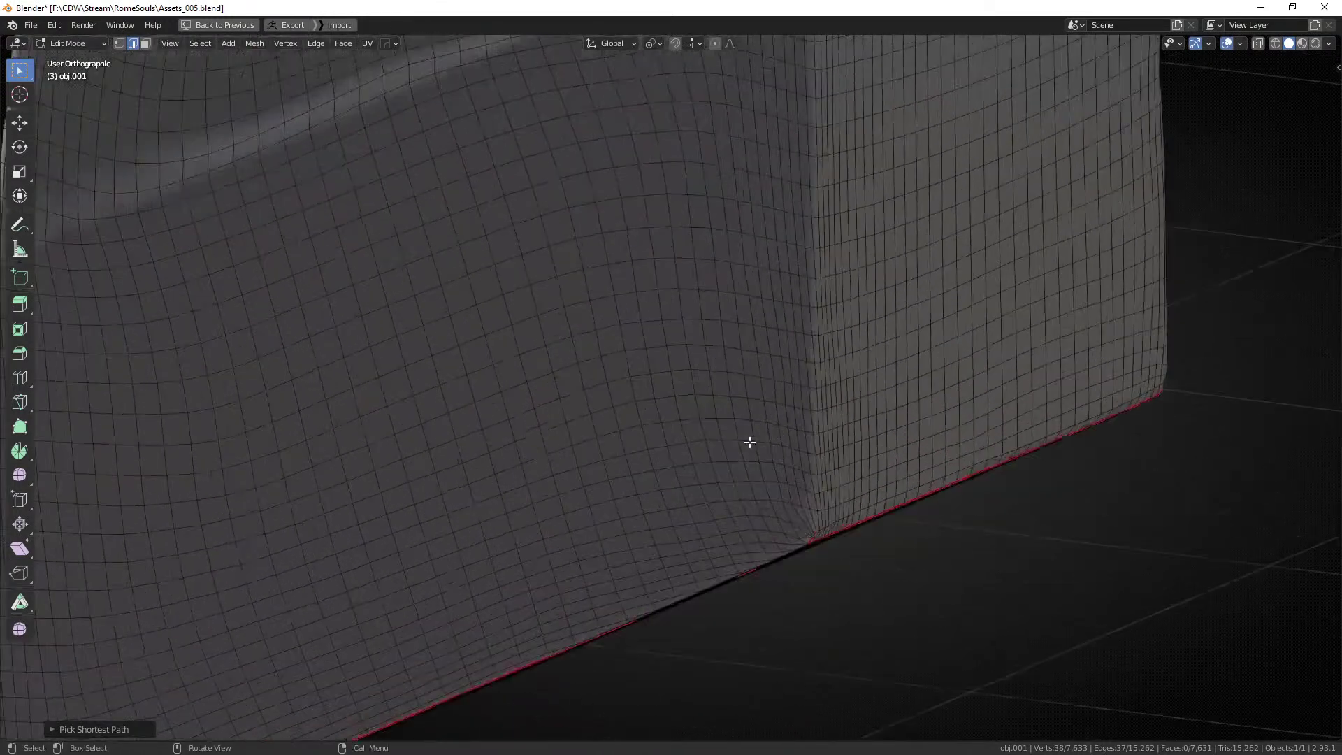
pyautogui.moveTo(749, 440); pyautogui.dragTo(736, 398, button='middle')
pyautogui.moveTo(810, 345); pyautogui.dragTo(719, 499, button='middle')
pyautogui.keyDown('ctrl'); pyautogui.click(683, 573); pyautogui.keyUp('ctrl')
pyautogui.moveTo(683, 573); pyautogui.dragTo(561, 332, button='middle')
pyautogui.keyDown('ctrl'); pyautogui.click(824, 527); pyautogui.keyUp('ctrl')
pyautogui.hotkey('ctrl', 'e')
pyautogui.click(824, 527)
# Mark a seam along the block's opposite long upper edge, connecting the seams of both end faces.
pyautogui.hotkey('alt', 'a')
pyautogui.click(565, 272)
pyautogui.moveTo(565, 273); pyautogui.dragTo(868, 425, button='middle')
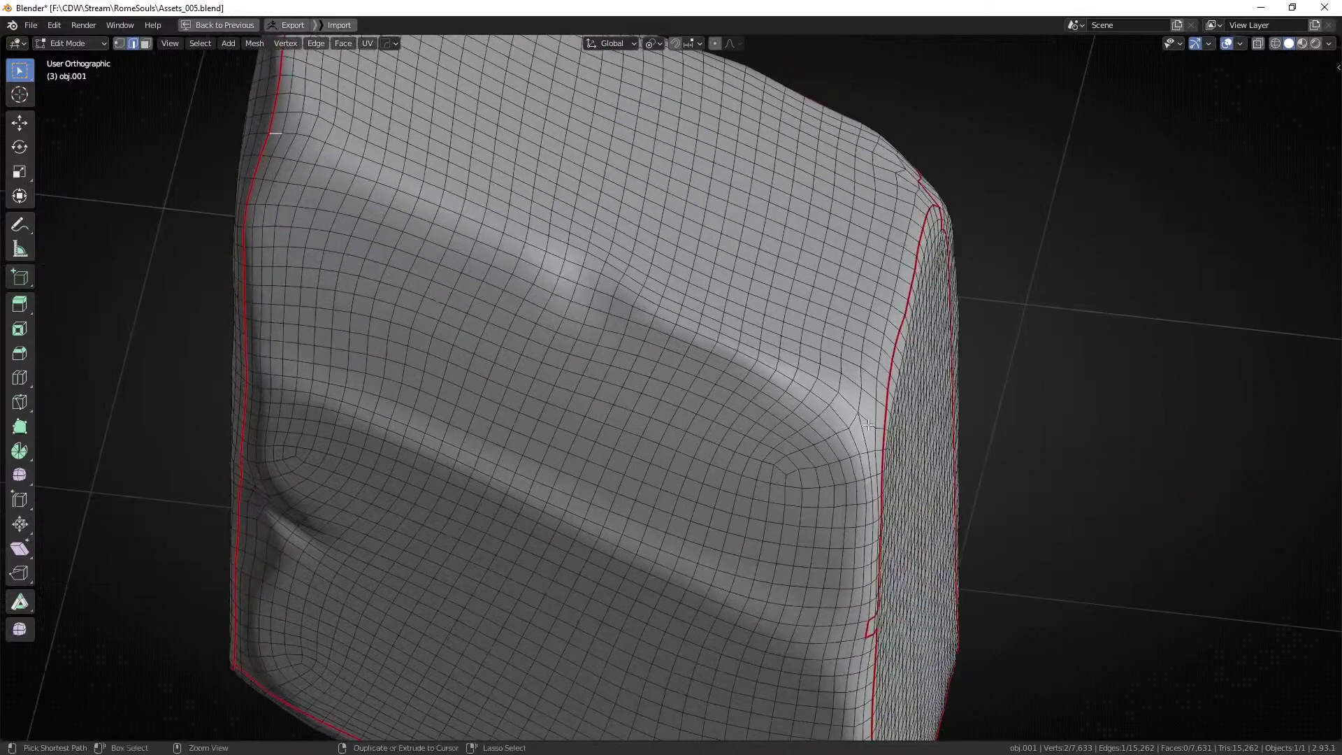
pyautogui.keyDown('ctrl'); pyautogui.click(880, 430); pyautogui.keyUp('ctrl')
pyautogui.hotkey('ctrl', 'e')
pyautogui.click(879, 430)
# Select the entire block mesh and unwrap its UVs along the marked seams.
pyautogui.scroll(-6, 884, 430)
pyautogui.press('a')
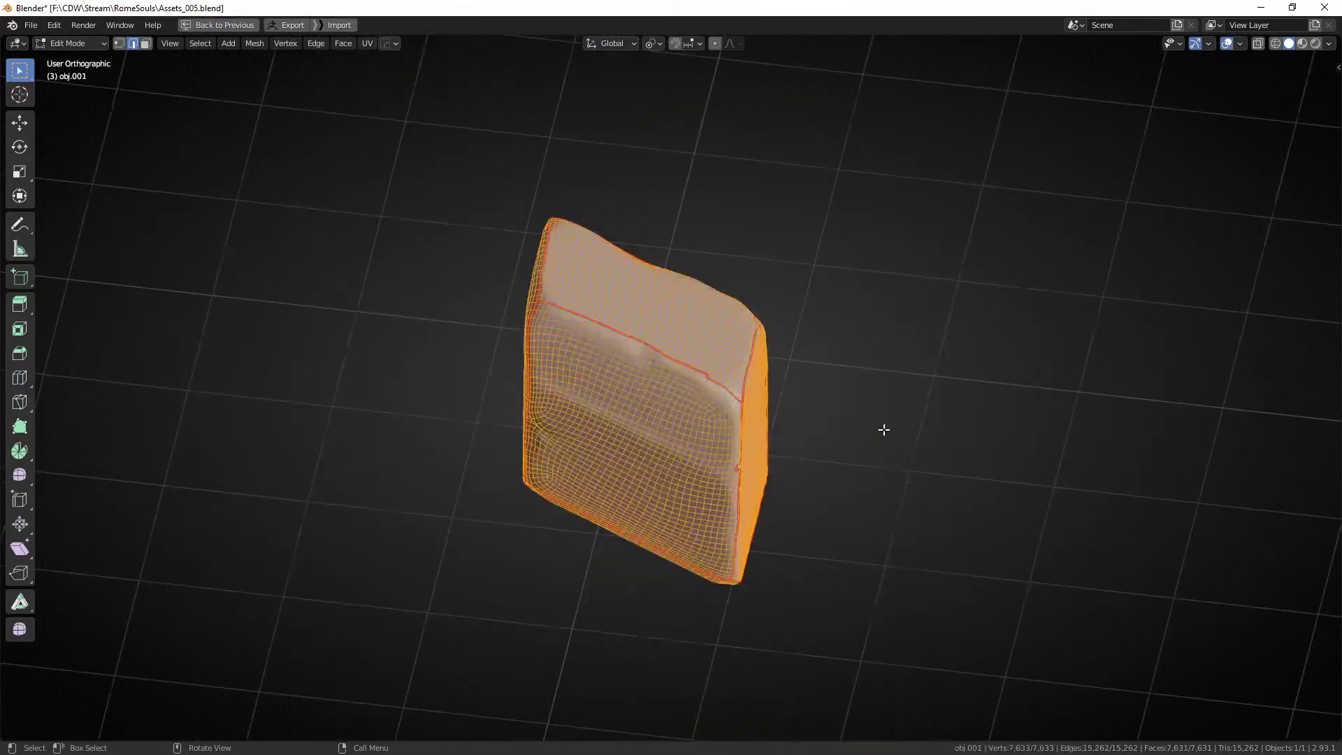
pyautogui.hotkey('ctrl', 'space')
pyautogui.press('u')
pyautogui.press('u')
pyautogui.moveTo(903, 429); pyautogui.dragTo(896, 434, button='middle')
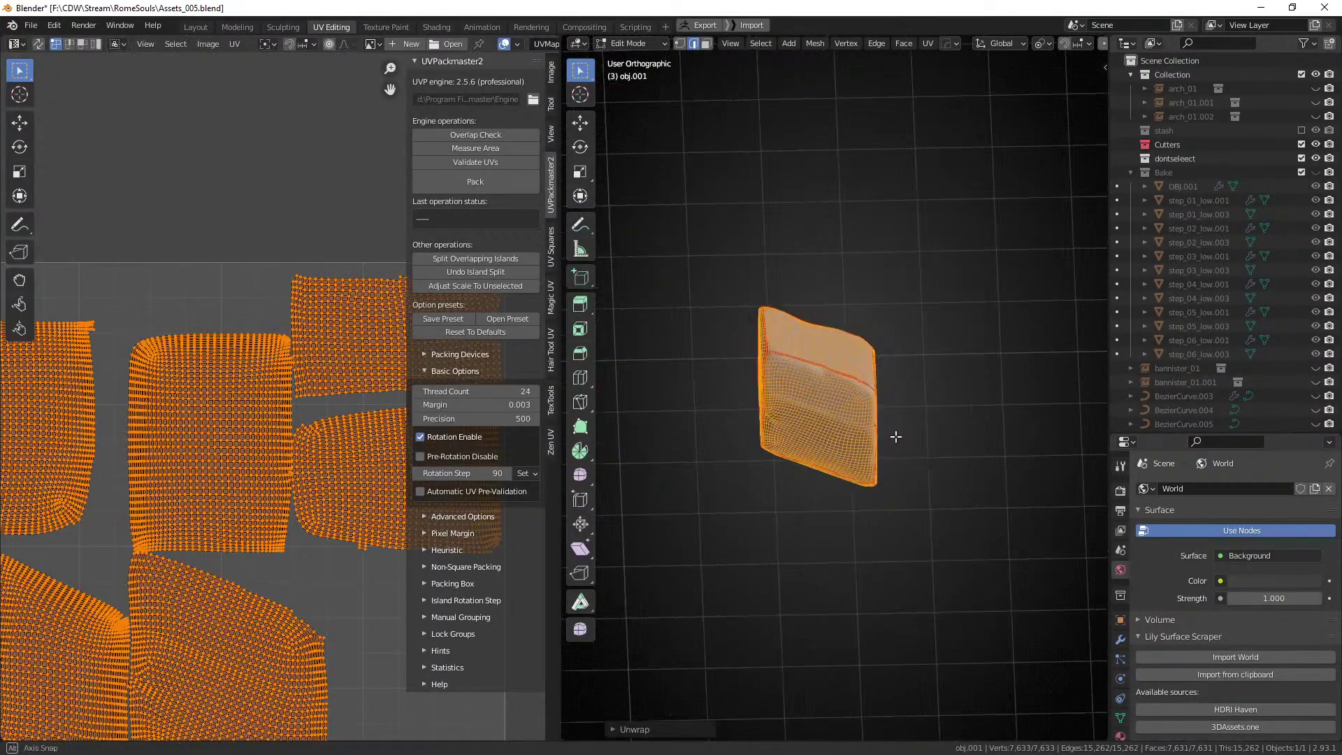
# Return to Object Mode, reveal all hidden objects, and hide the stairs_mid_01 group.
pyautogui.press('Tab')
pyautogui.hotkey('alt', 'a')
pyautogui.hotkey('alt', 'h')
pyautogui.moveTo(906, 345); pyautogui.dragTo(930, 390, button='middle')
pyautogui.hotkey('alt', 'a')
pyautogui.click(822, 426)
pyautogui.press('[')
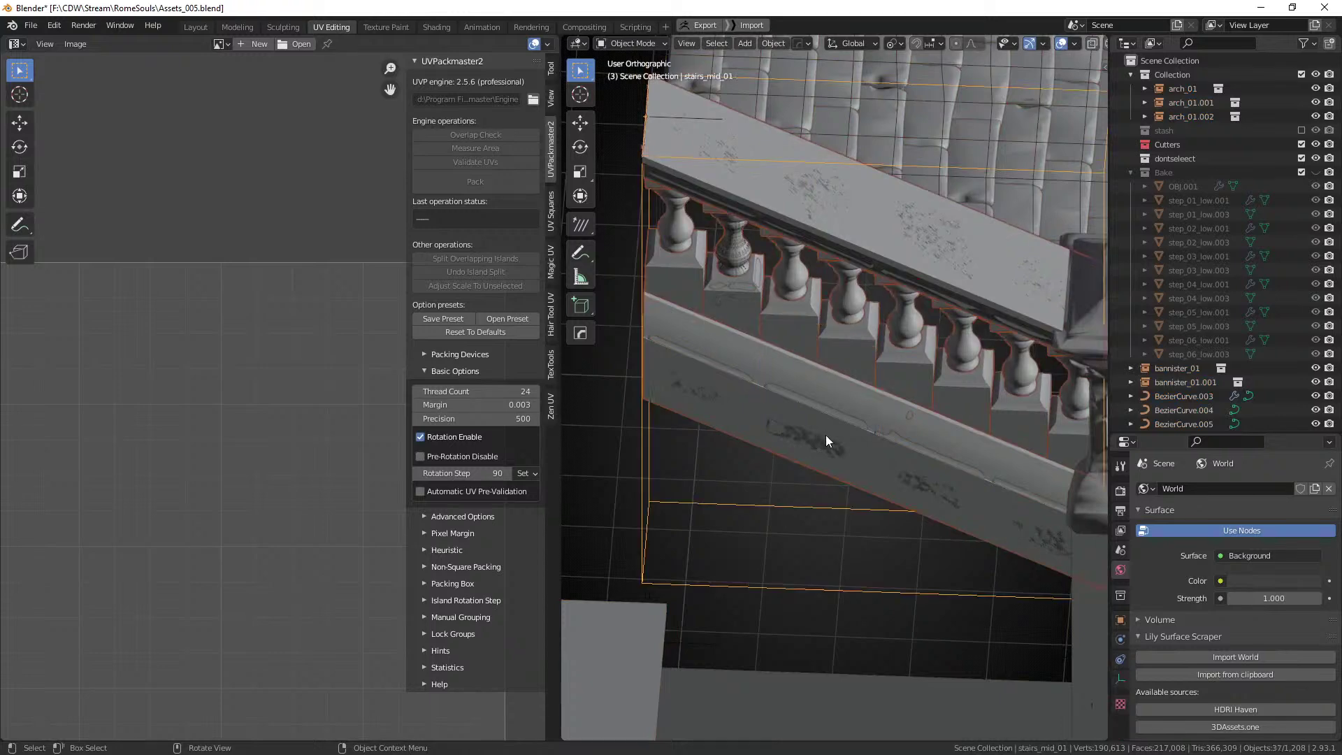
pyautogui.press('g')
pyautogui.rightClick(832, 426)
pyautogui.press('h')
# Isolate the next lower rail block in local view and open it in Edit Mode in an enlarged viewport.
pyautogui.click(844, 435)
pyautogui.click(907, 434)
pyautogui.keyDown('shift'); pyautogui.moveTo(846, 435); pyautogui.dragTo(793, 355, button='middle'); pyautogui.keyUp('shift')
pyautogui.press('KP_Divide')
pyautogui.hotkey('ctrl', 'space')
pyautogui.click(780, 342)
pyautogui.press('Tab')
pyautogui.moveTo(678, 417); pyautogui.dragTo(842, 467, button='middle')
pyautogui.scroll(3, 872, 436)
pyautogui.press('Tab')
# Select an edge path from the end face's side corner across its upper edge.
pyautogui.click(790, 353)
pyautogui.keyDown('ctrl'); pyautogui.click(919, 259); pyautogui.keyUp('ctrl')
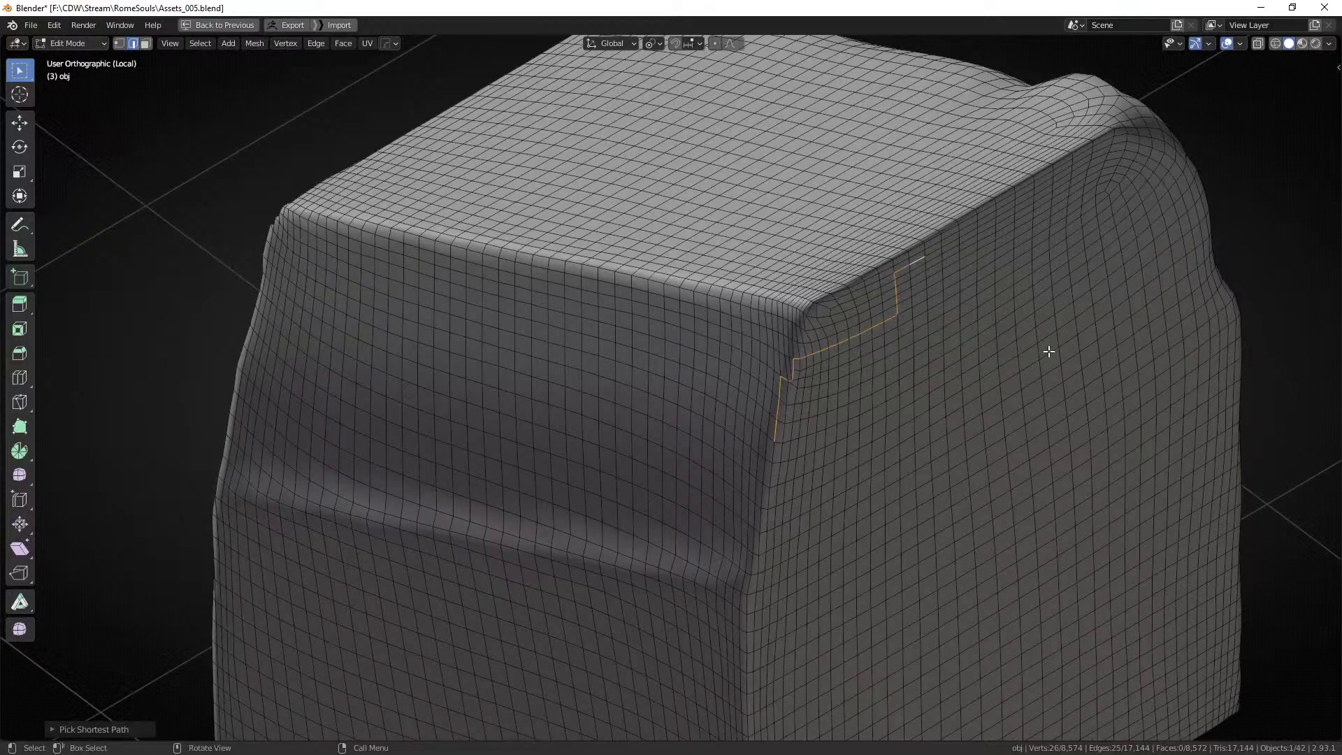
pyautogui.hotkey('ctrl', 'z')
pyautogui.moveTo(1048, 354); pyautogui.dragTo(973, 345, button='middle')
pyautogui.keyDown('ctrl'); pyautogui.click(913, 338); pyautogui.keyUp('ctrl')
pyautogui.hotkey('ctrl', 'z')
pyautogui.keyDown('ctrl'); pyautogui.click(919, 339); pyautogui.keyUp('ctrl')
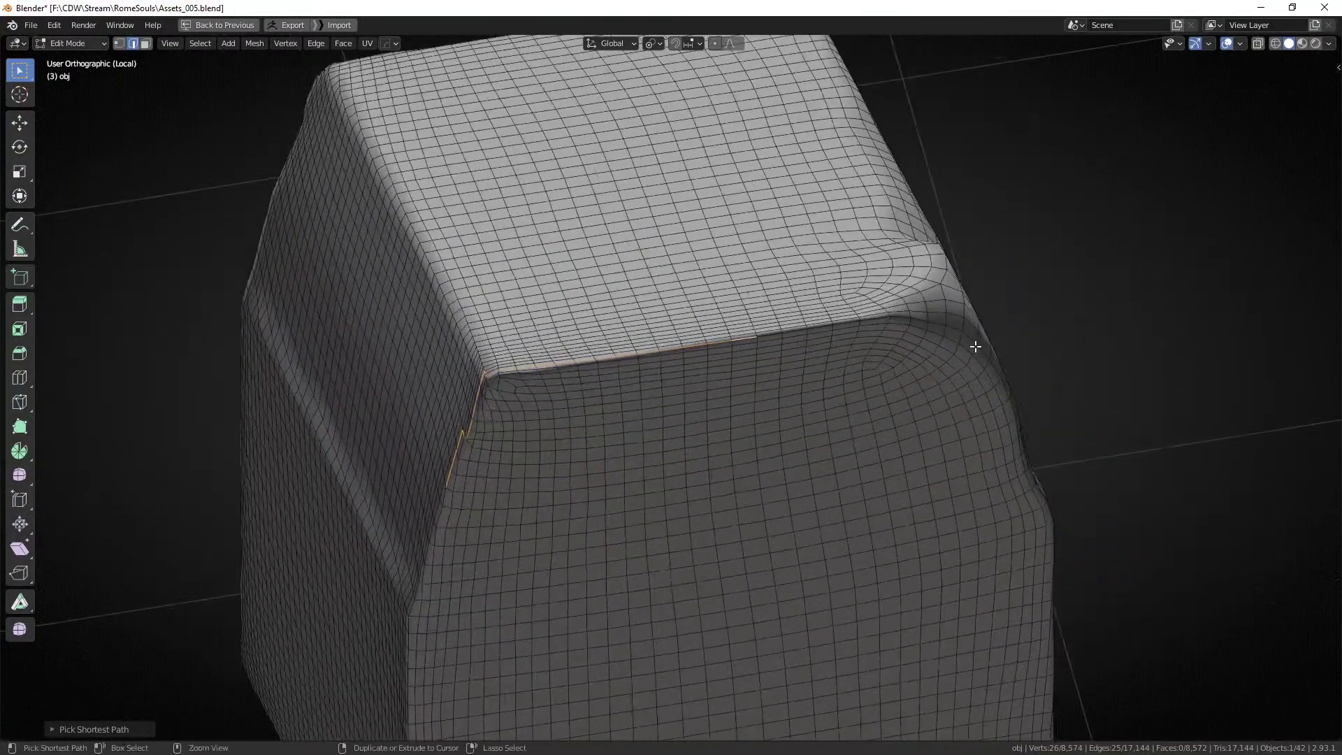
pyautogui.keyDown('ctrl'); pyautogui.click(979, 343); pyautogui.keyUp('ctrl')
# Continue the edge path around the rest of the end face and mark the closed loop as a seam.
pyautogui.moveTo(997, 389); pyautogui.dragTo(906, 392, button='middle')
pyautogui.keyDown('ctrl'); pyautogui.click(894, 453); pyautogui.keyUp('ctrl')
pyautogui.moveTo(894, 453); pyautogui.dragTo(871, 390, button='middle')
pyautogui.keyDown('ctrl'); pyautogui.click(848, 366); pyautogui.keyUp('ctrl')
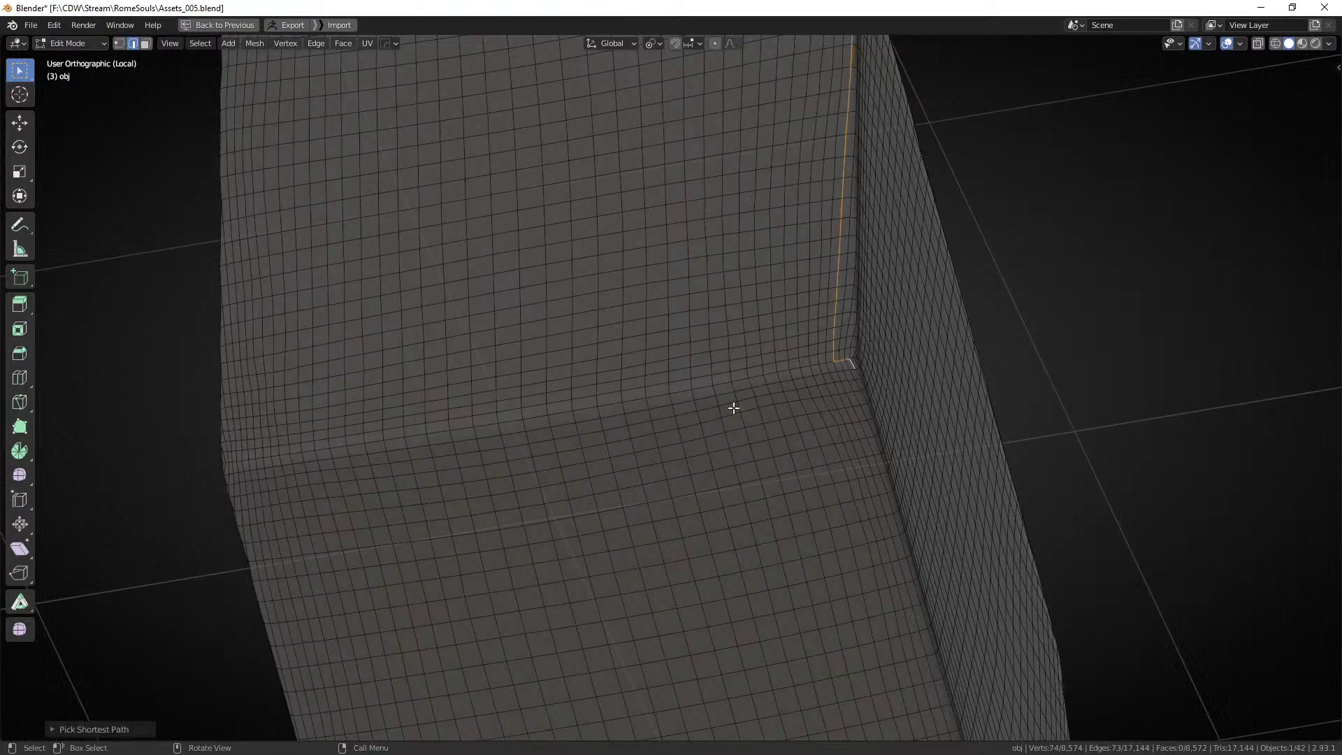
pyautogui.moveTo(731, 404); pyautogui.dragTo(809, 392, button='middle')
pyautogui.keyDown('ctrl'); pyautogui.click(802, 383); pyautogui.keyUp('ctrl')
pyautogui.moveTo(753, 281); pyautogui.dragTo(865, 218, button='middle')
pyautogui.keyDown('ctrl'); pyautogui.click(849, 330); pyautogui.keyUp('ctrl')
pyautogui.hotkey('ctrl', 'e')
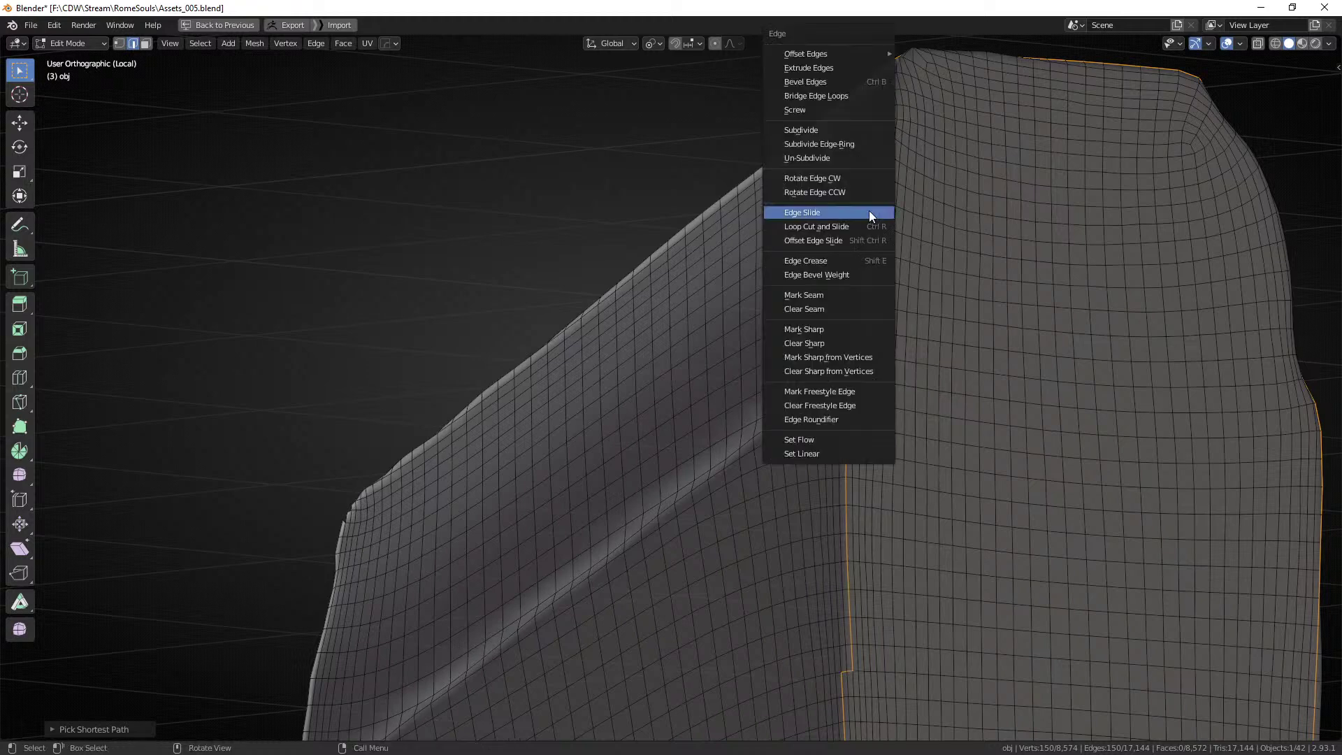
pyautogui.press('Escape')
pyautogui.rightClick(980, 232)
pyautogui.press('Escape')
pyautogui.hotkey('ctrl', 'e')
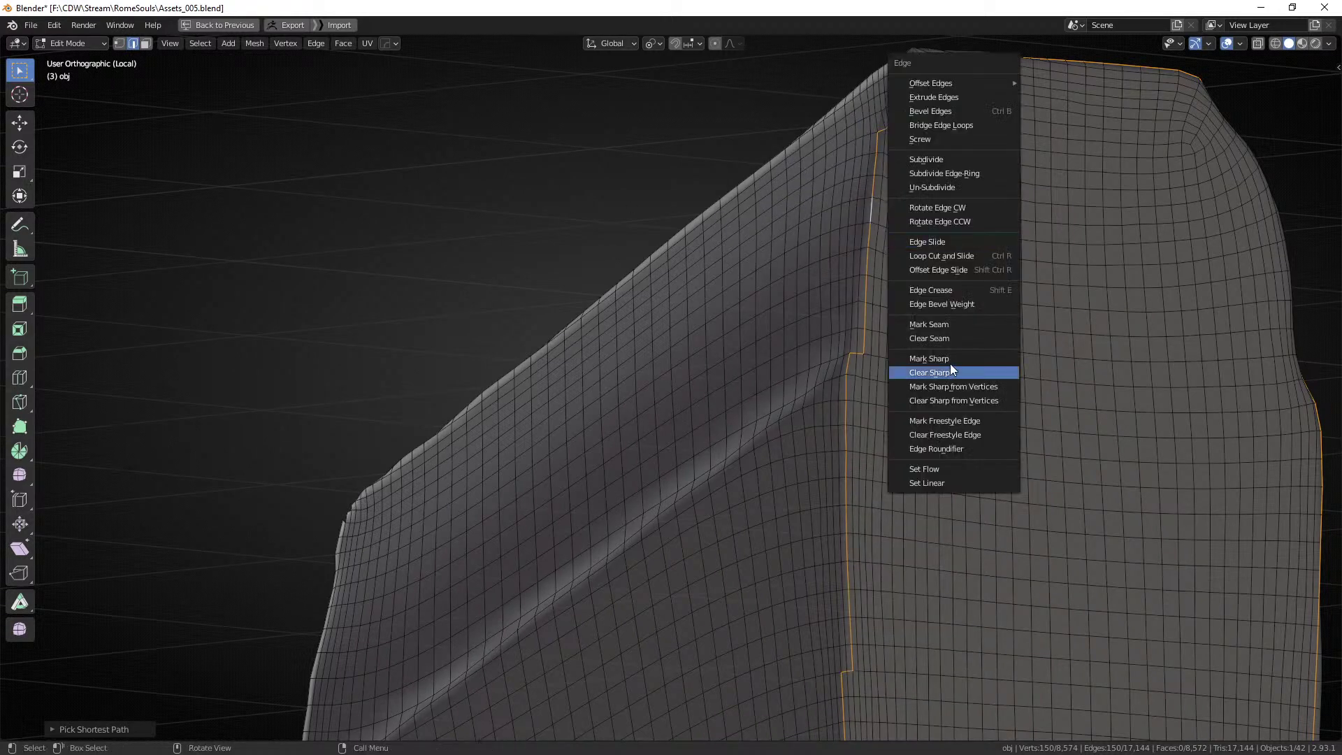
pyautogui.click(936, 324)
# Select an edge path along the block's long lower edge and up around the opposite end face.
pyautogui.moveTo(930, 391); pyautogui.dragTo(706, 397, button='middle')
pyautogui.click(934, 455)
pyautogui.click(963, 429)
pyautogui.scroll(-5, 722, 489)
pyautogui.scroll(5, 706, 397)
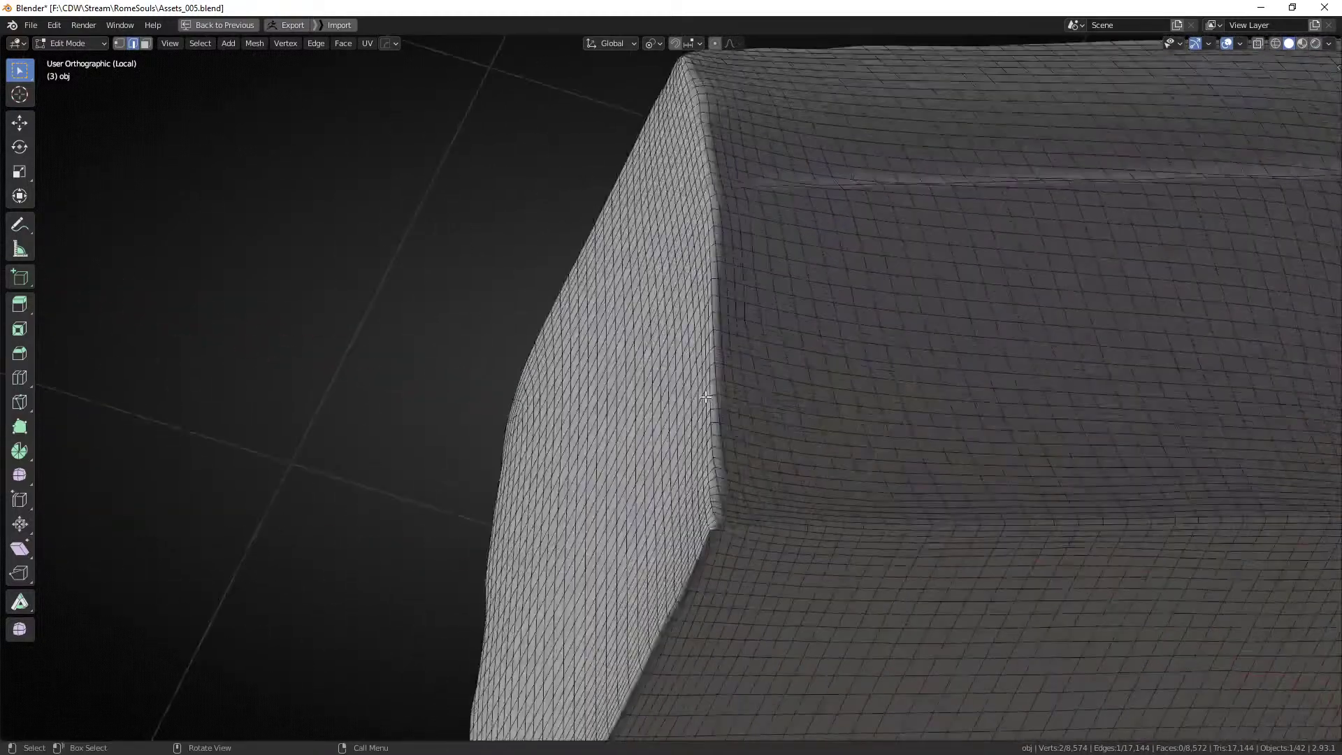
pyautogui.keyDown('ctrl'); pyautogui.click(727, 520); pyautogui.keyUp('ctrl')
pyautogui.moveTo(727, 520); pyautogui.dragTo(755, 622, button='middle')
pyautogui.keyDown('ctrl'); pyautogui.click(747, 262); pyautogui.keyUp('ctrl')
pyautogui.moveTo(747, 262); pyautogui.dragTo(785, 332, button='middle')
pyautogui.keyDown('ctrl'); pyautogui.click(746, 292); pyautogui.keyUp('ctrl')
pyautogui.keyDown('ctrl'); pyautogui.click(745, 292); pyautogui.keyUp('ctrl')
pyautogui.moveTo(745, 292); pyautogui.dragTo(850, 273, button='middle')
pyautogui.keyDown('ctrl'); pyautogui.click(579, 223); pyautogui.keyUp('ctrl')
# Complete the edge path around the opposite end face, mark it as a seam, and clear the selection.
pyautogui.moveTo(578, 222); pyautogui.dragTo(615, 133, button='middle')
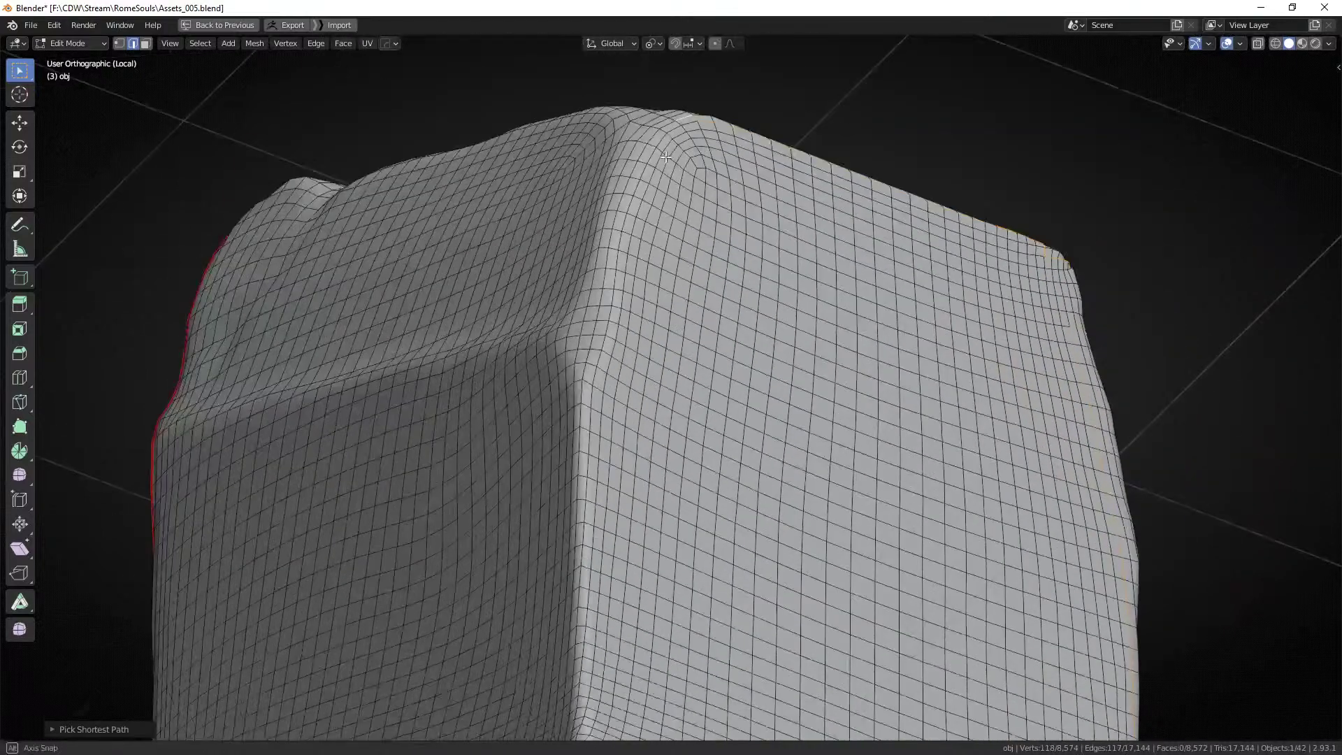
pyautogui.keyDown('shift'); pyautogui.moveTo(594, 619); pyautogui.dragTo(697, 427, button='middle'); pyautogui.keyUp('shift')
pyautogui.keyDown('ctrl'); pyautogui.click(657, 489); pyautogui.keyUp('ctrl')
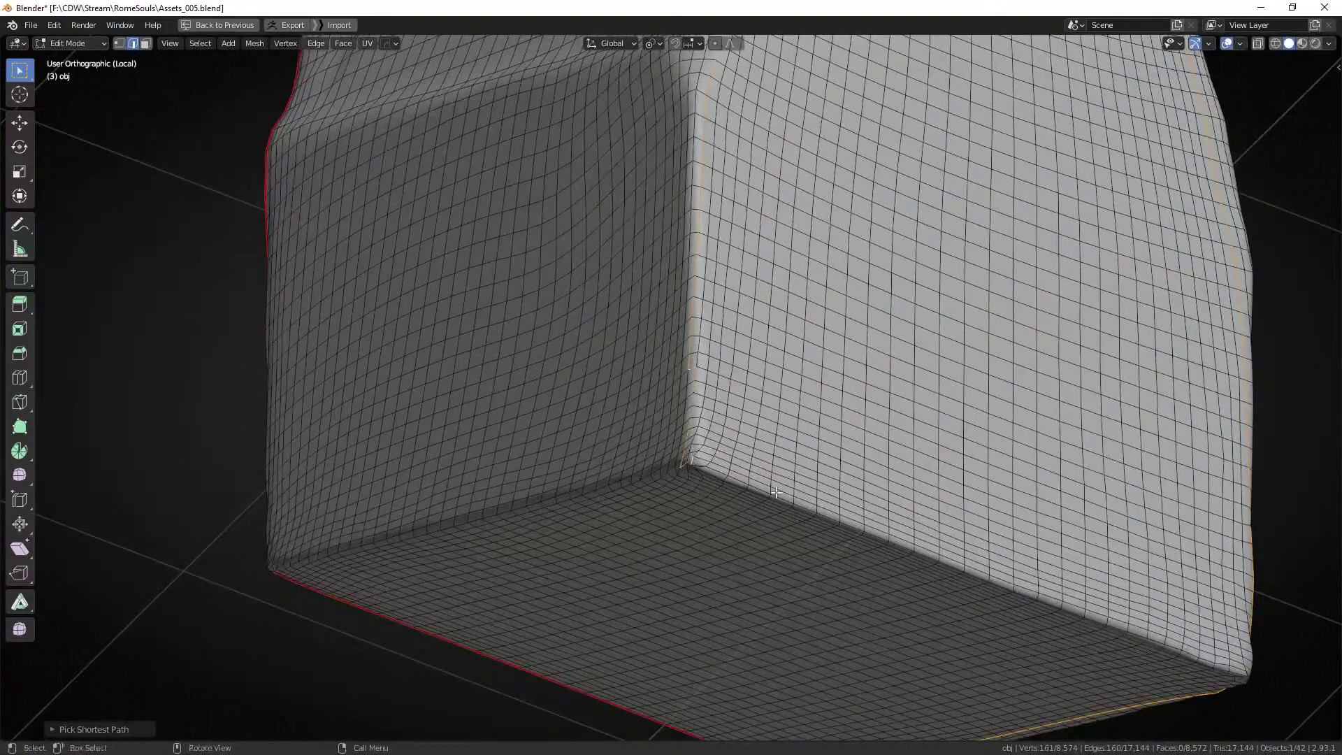
pyautogui.moveTo(776, 493); pyautogui.dragTo(986, 371, button='middle')
pyautogui.hotkey('ctrl', 'e')
pyautogui.click(823, 294)
pyautogui.hotkey('alt', 'a')
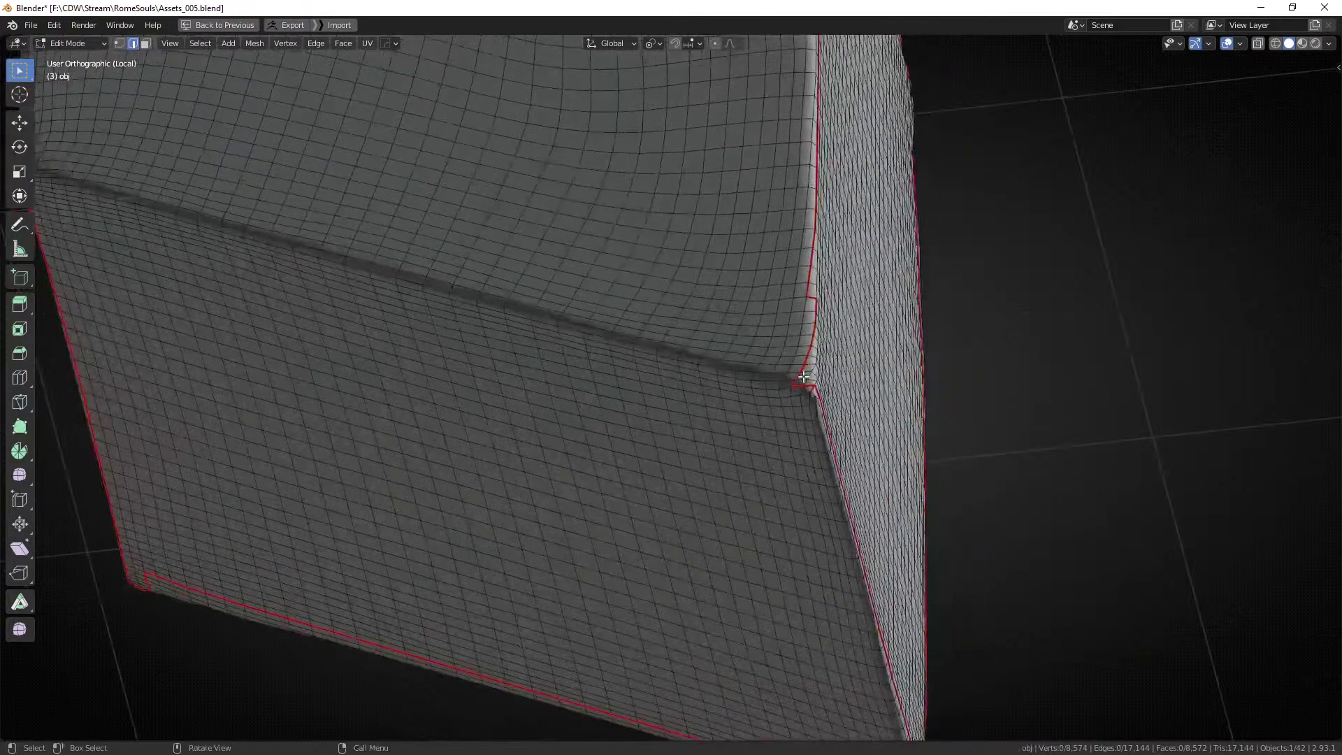
# Mark a seam on the remaining edges along the block's other long lower side.
pyautogui.click(787, 379)
pyautogui.keyDown('shift'); pyautogui.moveTo(260, 190); pyautogui.dragTo(680, 329, button='middle'); pyautogui.keyUp('shift')
pyautogui.moveTo(580, 350); pyautogui.dragTo(642, 389, button='middle')
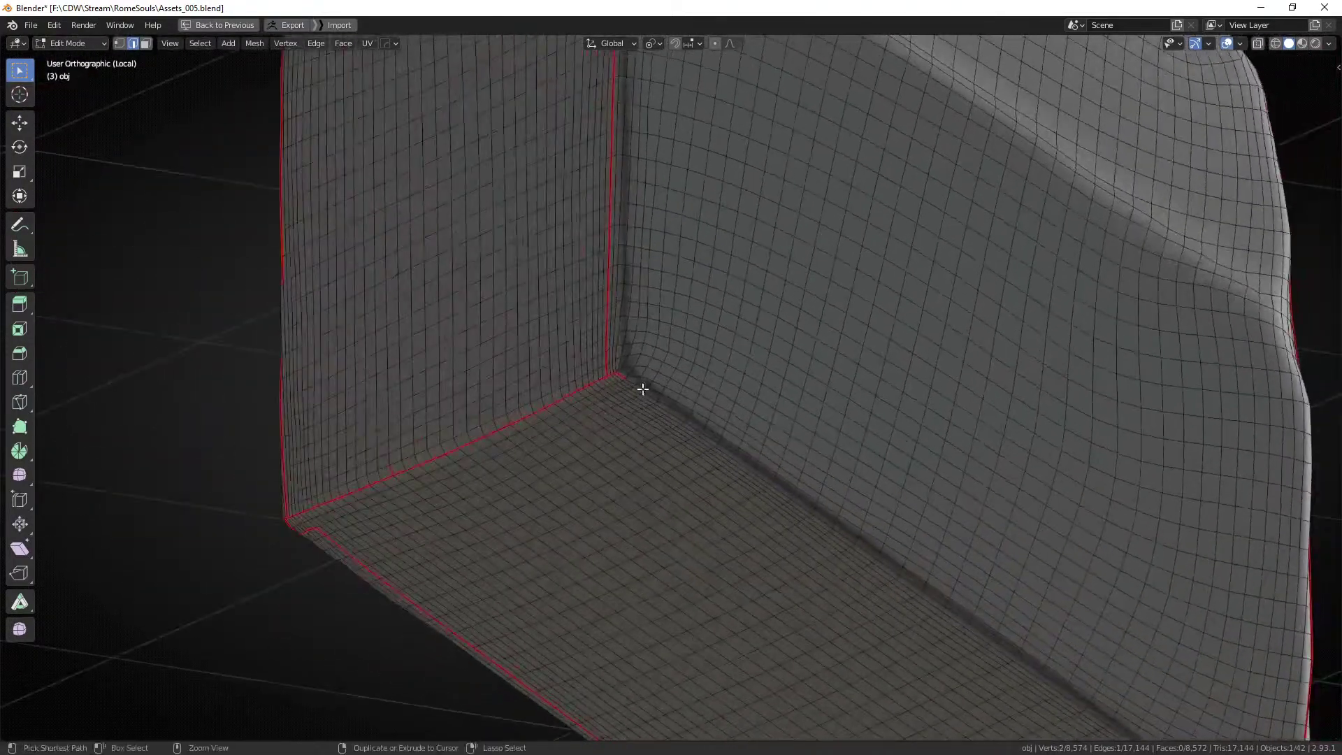
pyautogui.hotkey('ctrl', 'e')
pyautogui.click(669, 365)
pyautogui.hotkey('alt', 'a')
# Mark a seam along the block's long upper edge between the two end faces.
pyautogui.moveTo(871, 368); pyautogui.dragTo(717, 378, button='middle')
pyautogui.scroll(-10, 716, 378)
pyautogui.moveTo(674, 265); pyautogui.dragTo(703, 398, button='middle')
pyautogui.scroll(4, 725, 317)
pyautogui.scroll(5, 706, 395)
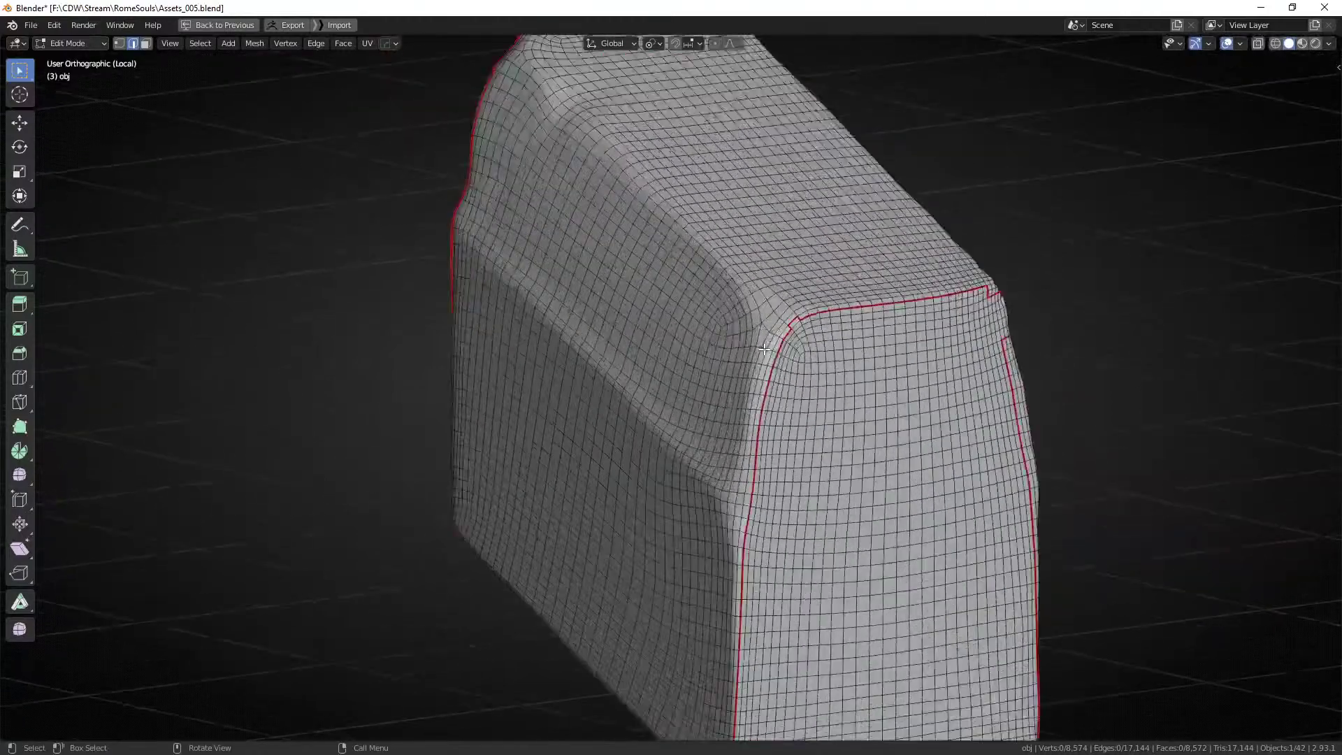
pyautogui.moveTo(836, 295); pyautogui.dragTo(741, 310, button='middle')
pyautogui.keyDown('ctrl'); pyautogui.click(685, 315); pyautogui.keyUp('ctrl')
pyautogui.hotkey('ctrl', 'e')
pyautogui.click(689, 312)
# Select all of this block's geometry and unwrap it in the UV editing layout.
pyautogui.press('a')
pyautogui.hotkey('ctrl', 'space')
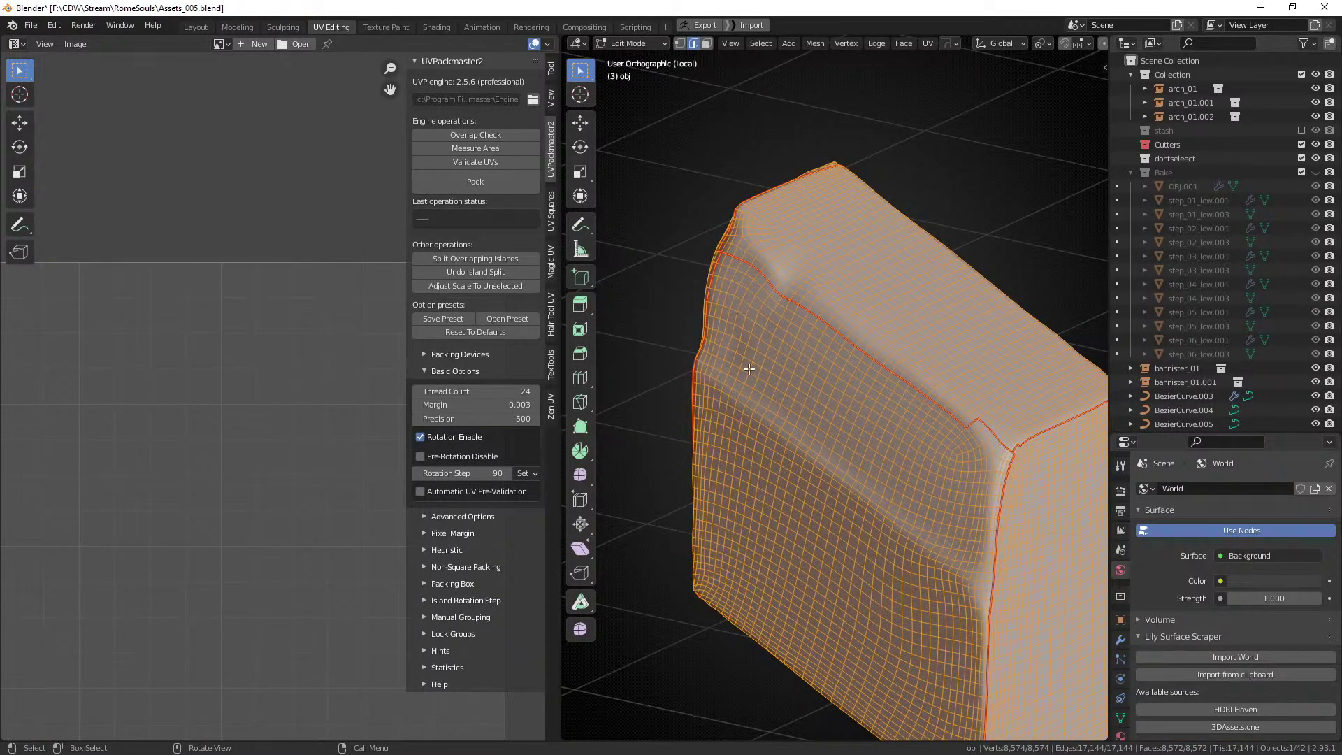
pyautogui.scroll(-1, 759, 381)
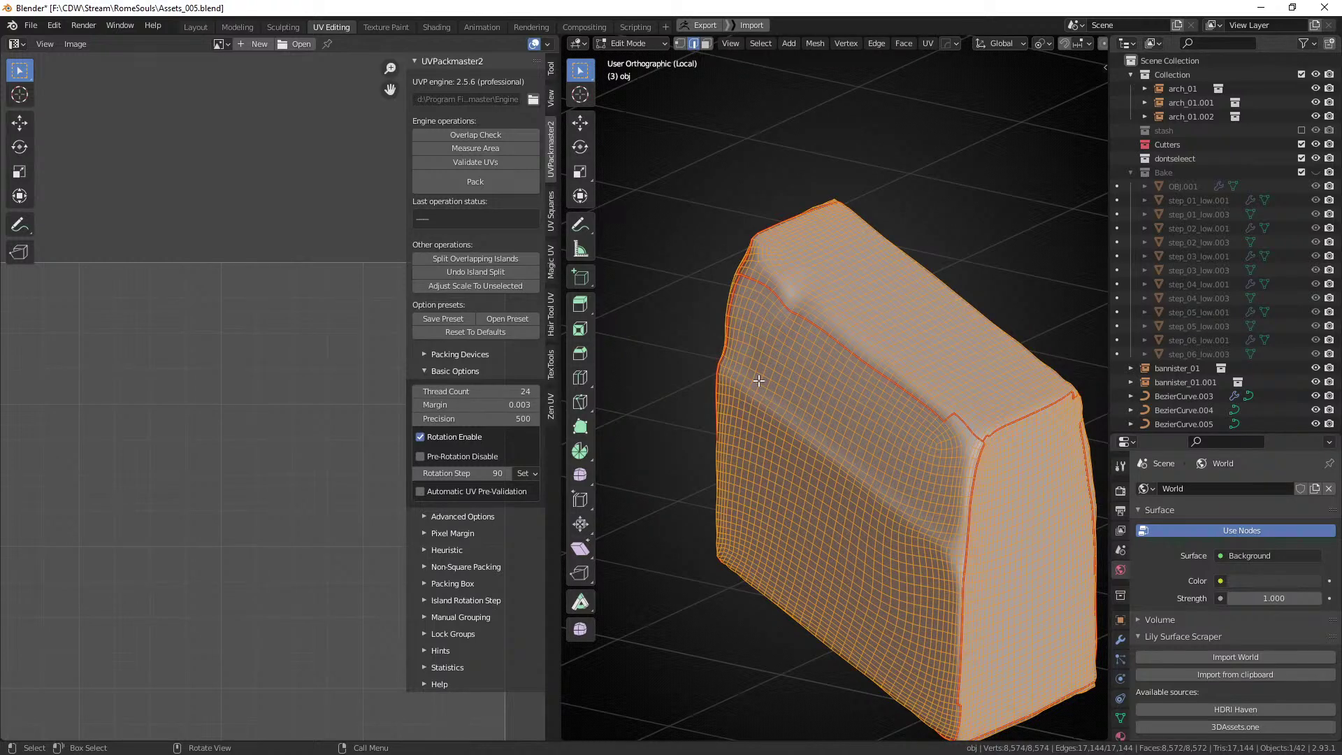
pyautogui.moveTo(753, 374); pyautogui.dragTo(786, 374, button='middle')
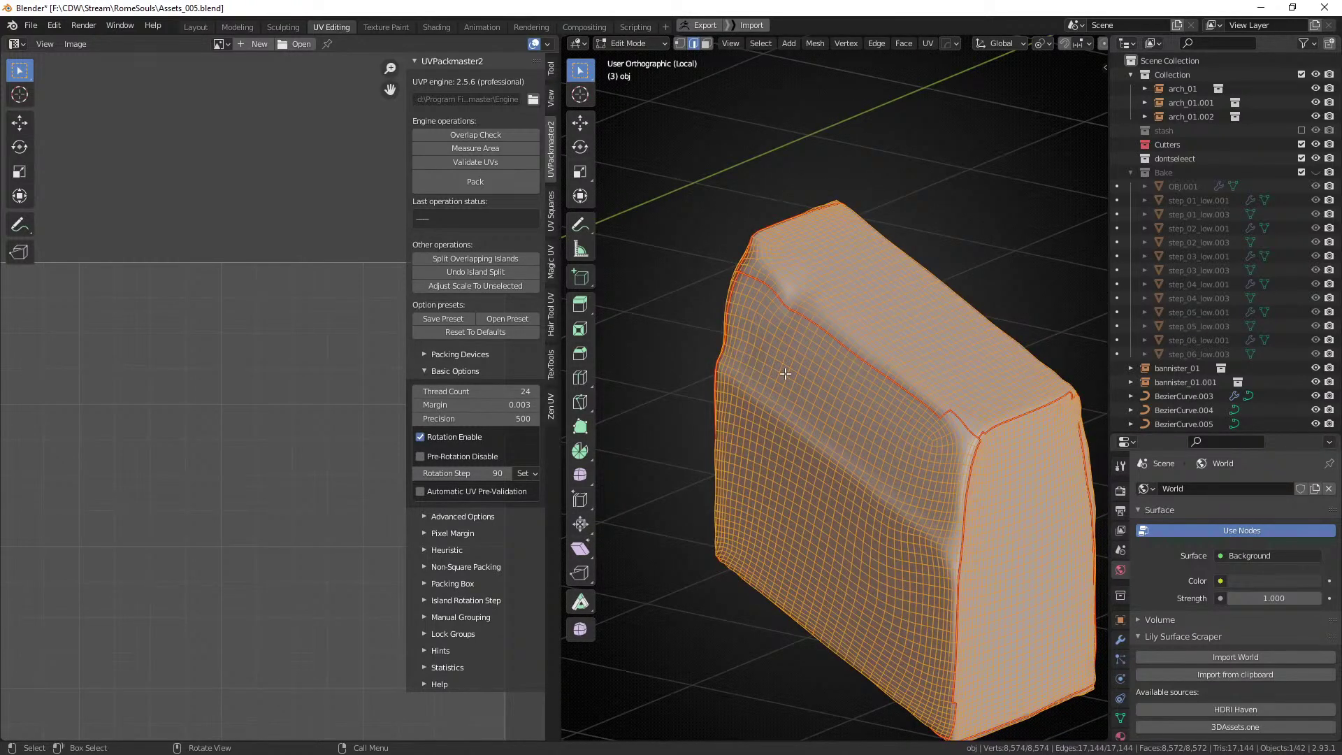
pyautogui.press('u')
pyautogui.press('Return')
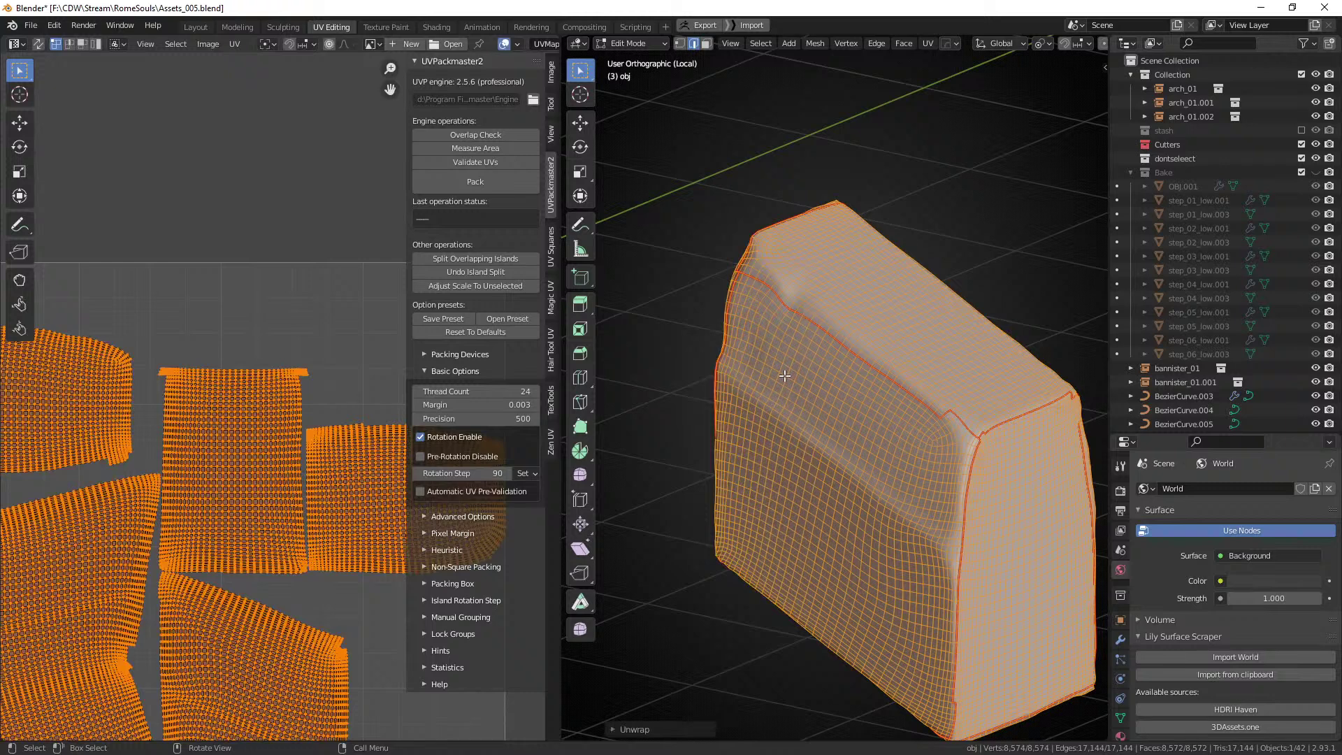
# Return to Object Mode, reveal the hidden objects, and add the unwrapped block to the selection.
pyautogui.scroll(-3, 784, 376)
pyautogui.moveTo(784, 375); pyautogui.dragTo(933, 254, button='middle')
pyautogui.press('Tab')
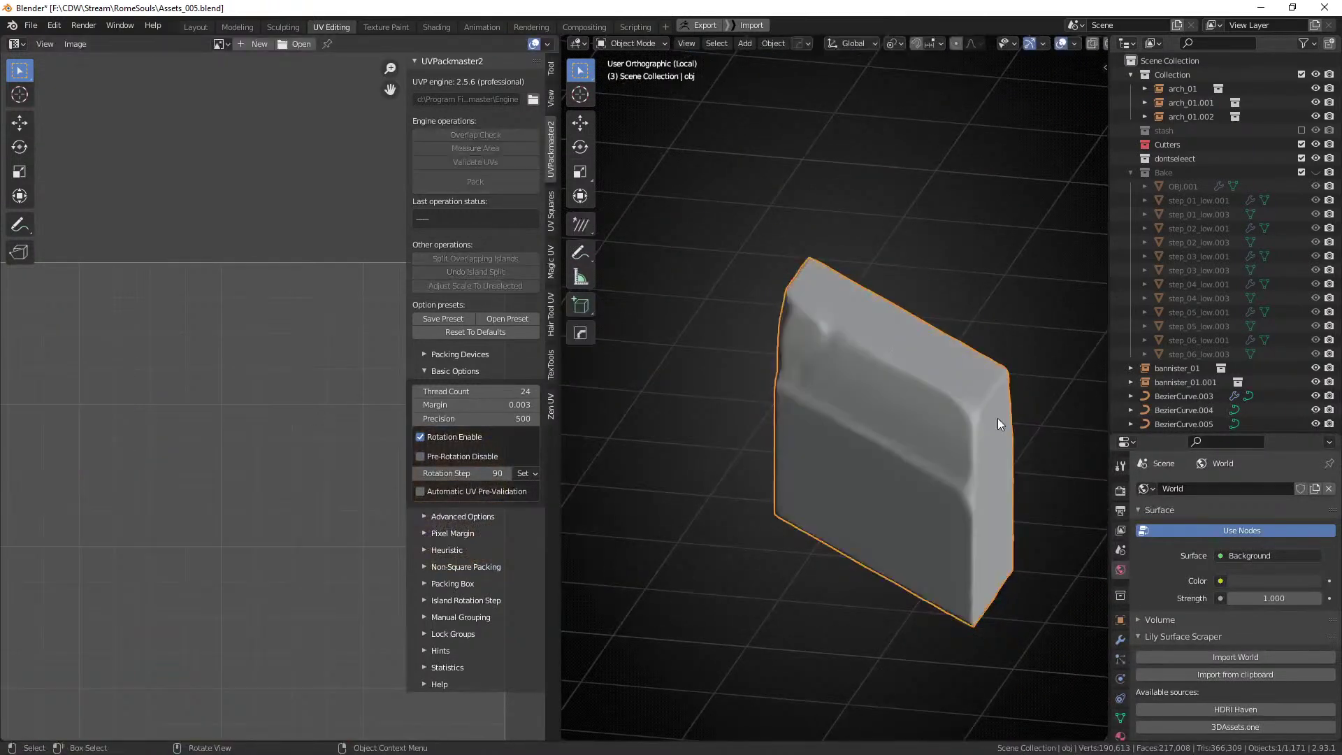
pyautogui.press('Tab')
pyautogui.moveTo(997, 420); pyautogui.dragTo(918, 348, button='middle')
pyautogui.press('Tab')
pyautogui.press('Tab')
pyautogui.press('Tab')
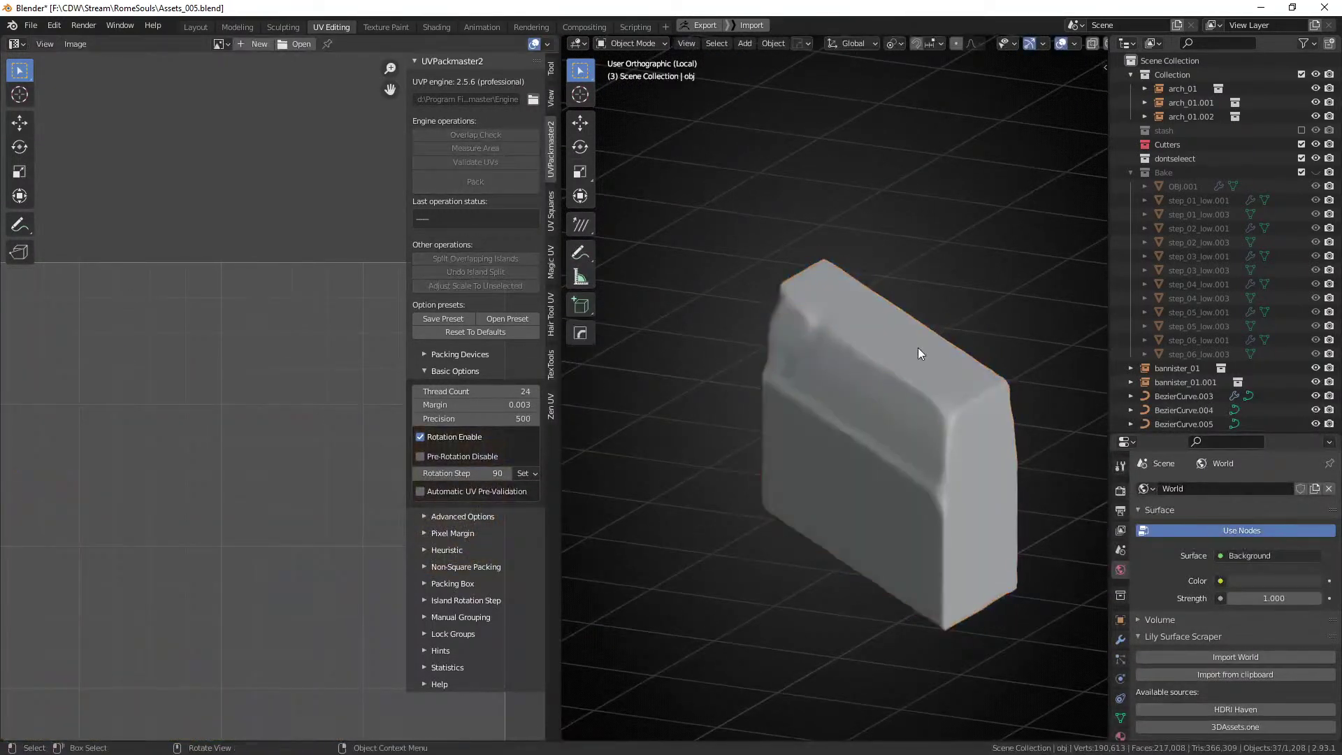
pyautogui.keyDown('shift'); pyautogui.click(918, 351); pyautogui.keyUp('shift')
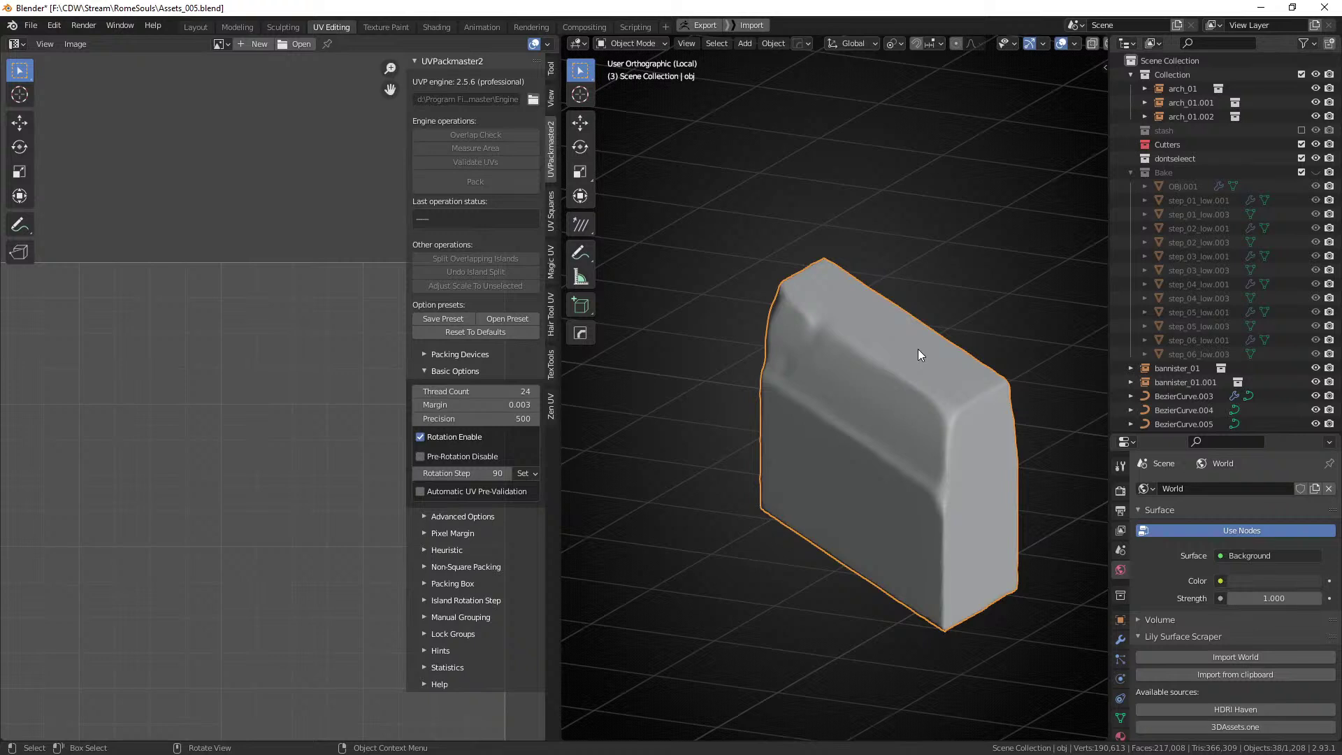
# Leave local view, select the stairs_mid_01 balustrade instance and try moving it.
pyautogui.press('KP_Divide')
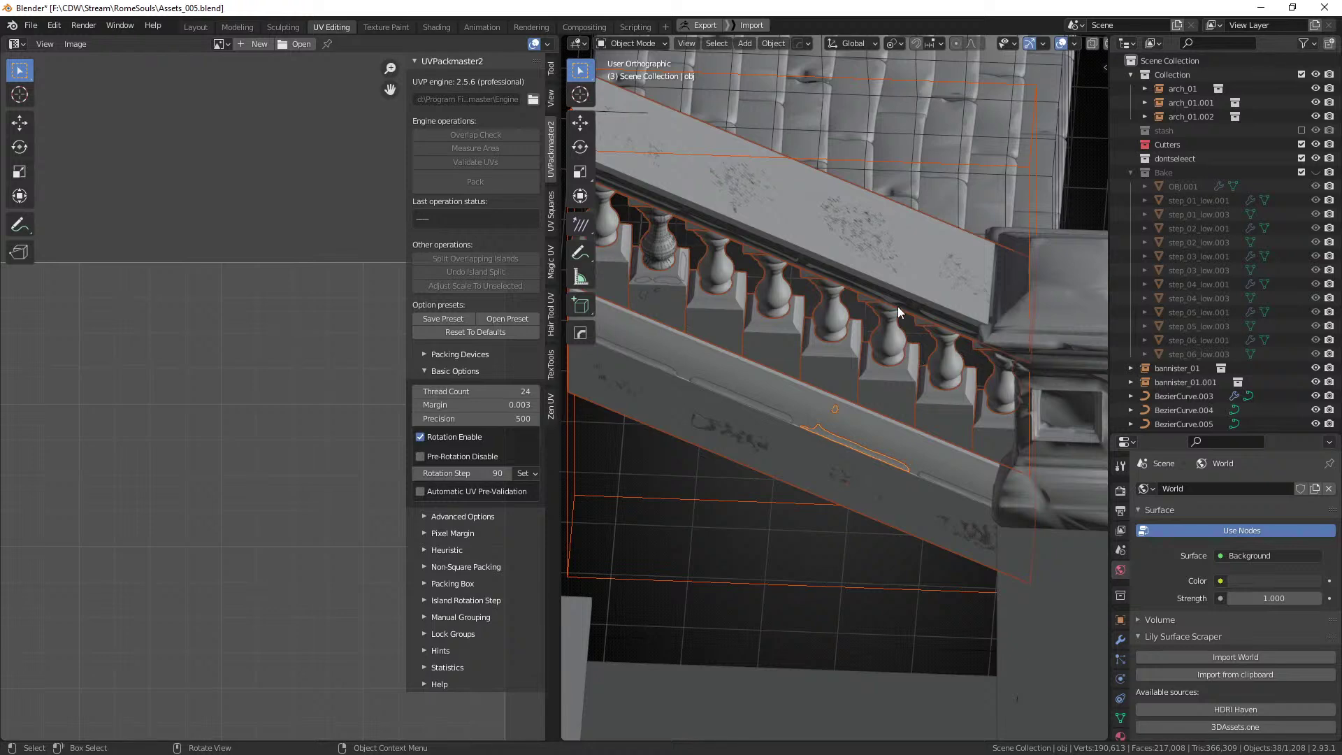
pyautogui.moveTo(897, 306); pyautogui.dragTo(839, 305, button='middle')
pyautogui.scroll(-3, 838, 306)
pyautogui.click(824, 268)
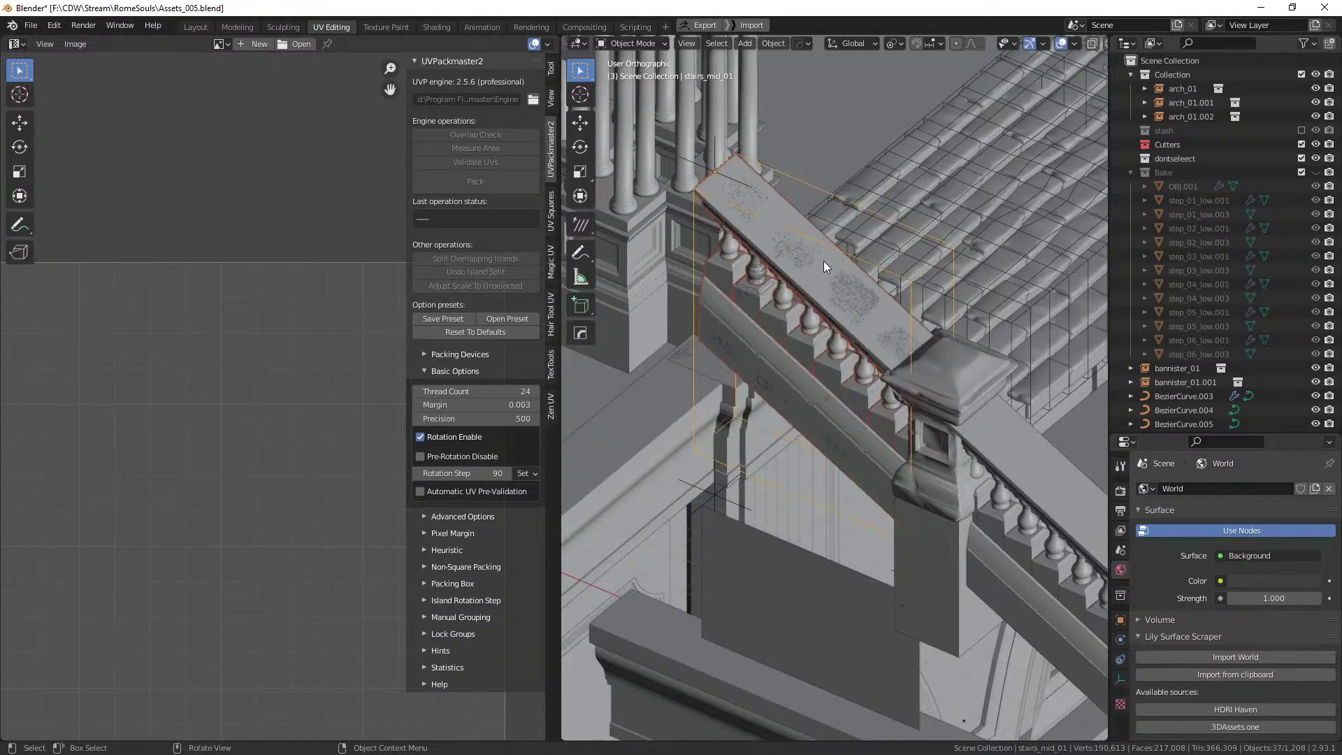
pyautogui.press('g')
pyautogui.rightClick(901, 302)
# Place a linked duplicate of the stairs_mid_01 balustrade, offset along the Y axis beside the original.
pyautogui.moveTo(908, 305); pyautogui.dragTo(798, 320, button='middle')
pyautogui.scroll(-2, 798, 320)
pyautogui.click(850, 291)
pyautogui.hotkey('alt', 'd')
pyautogui.press('y')
pyautogui.click(701, 292)
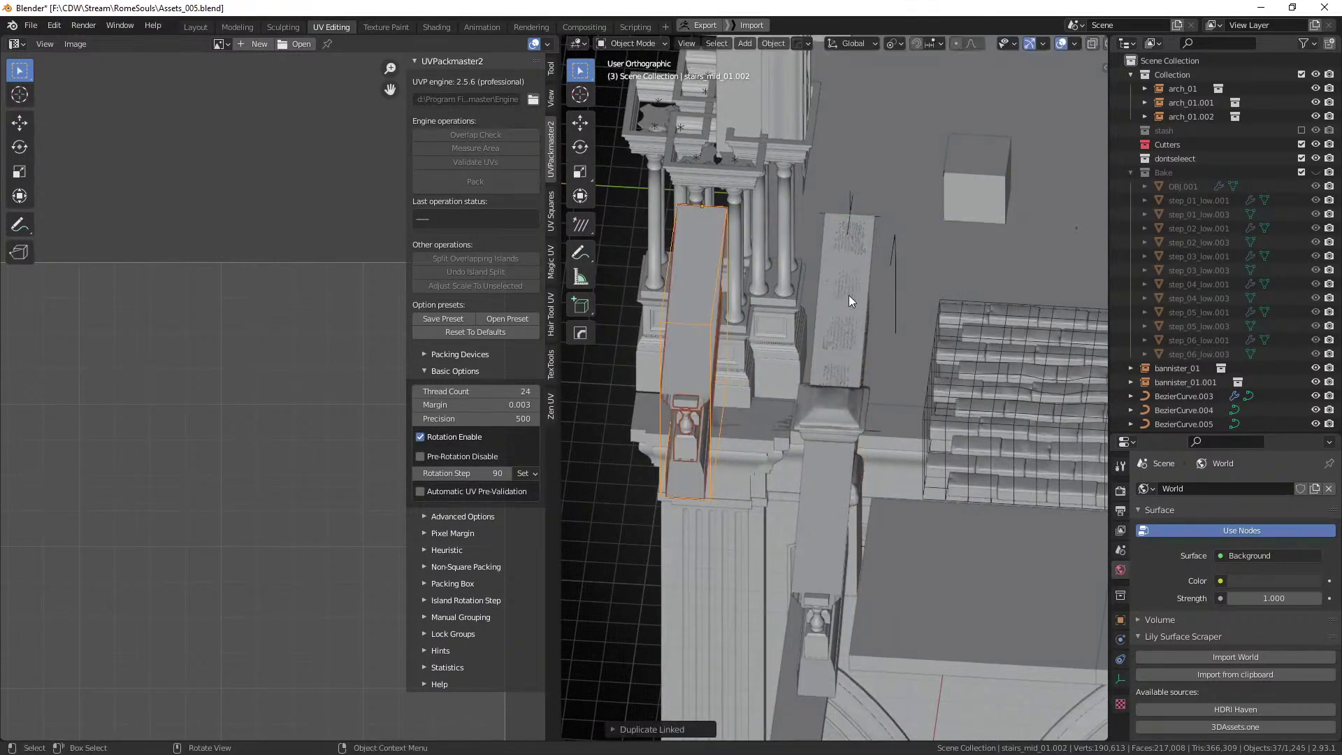
pyautogui.hotkey('shift', 'r')
pyautogui.hotkey('ctrl', 'z')
# Open the balustrade's collection instance for editing, try moving one of its parts, and leave instance editing.
pyautogui.hotkey('ctrl', 'g')
pyautogui.keyDown('shift'); pyautogui.moveTo(695, 330); pyautogui.dragTo(786, 319, button='middle'); pyautogui.keyUp('shift')
pyautogui.click(829, 267)
pyautogui.click(745, 313)
pyautogui.press('g')
pyautogui.rightClick(848, 294)
pyautogui.hotkey('ctrl', 'g')
# Place a second linked duplicate of the stairs balustrade along the Y axis.
pyautogui.click(842, 319)
pyautogui.hotkey('alt', 'd')
pyautogui.press('y')
pyautogui.click(749, 333)
# Open the duplicated balustrade's collection for editing, try moving its handrail, and leave instance editing.
pyautogui.hotkey('ctrl', 'g')
pyautogui.click(843, 278)
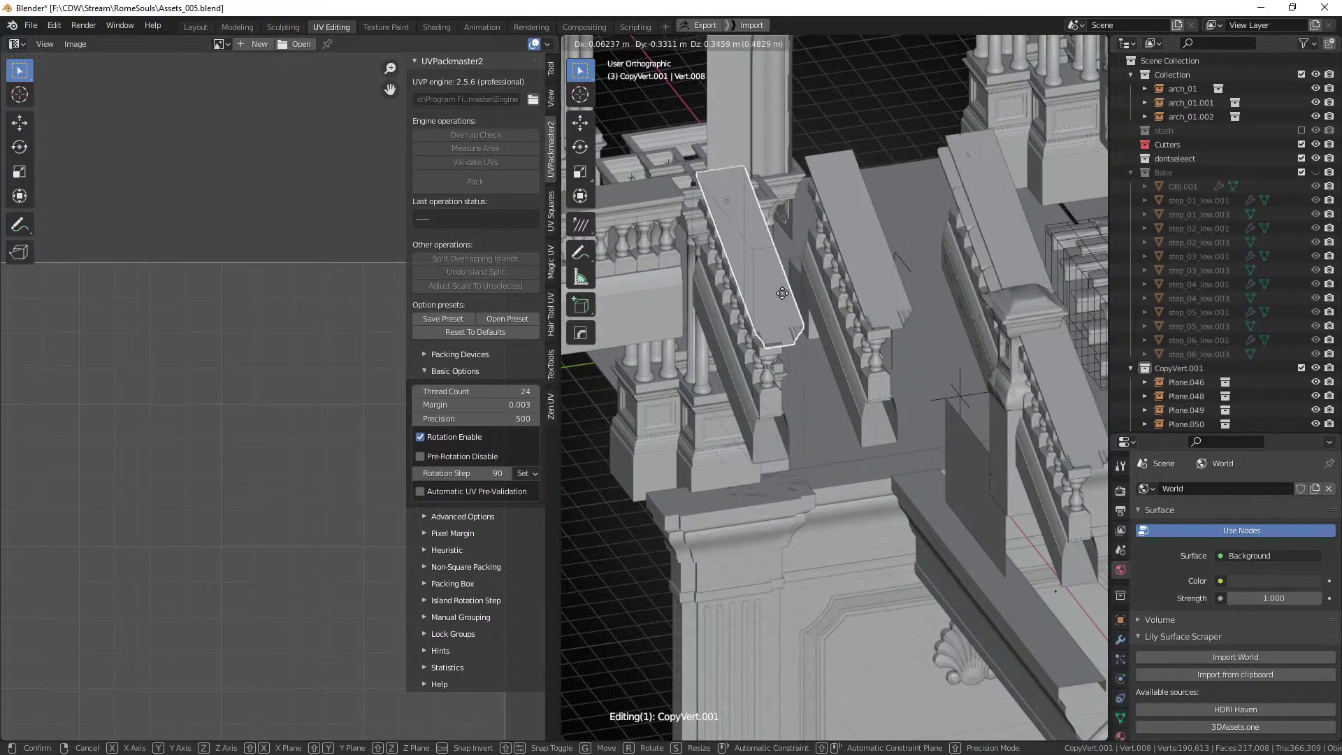
pyautogui.press('g')
pyautogui.rightClick(801, 274)
pyautogui.moveTo(800, 273); pyautogui.dragTo(891, 313, button='middle')
pyautogui.press('g')
pyautogui.rightClick(792, 310)
pyautogui.hotkey('ctrl', 'g')
# Select a balustrade copy and try moving and rotating the whole instance.
pyautogui.click(937, 317)
pyautogui.moveTo(734, 339); pyautogui.dragTo(773, 319, button='middle')
pyautogui.press('g')
pyautogui.rightClick(961, 325)
pyautogui.press('r')
pyautogui.click(937, 301)
pyautogui.moveTo(937, 300); pyautogui.dragTo(977, 307, button='middle')
pyautogui.scroll(1, 978, 308)
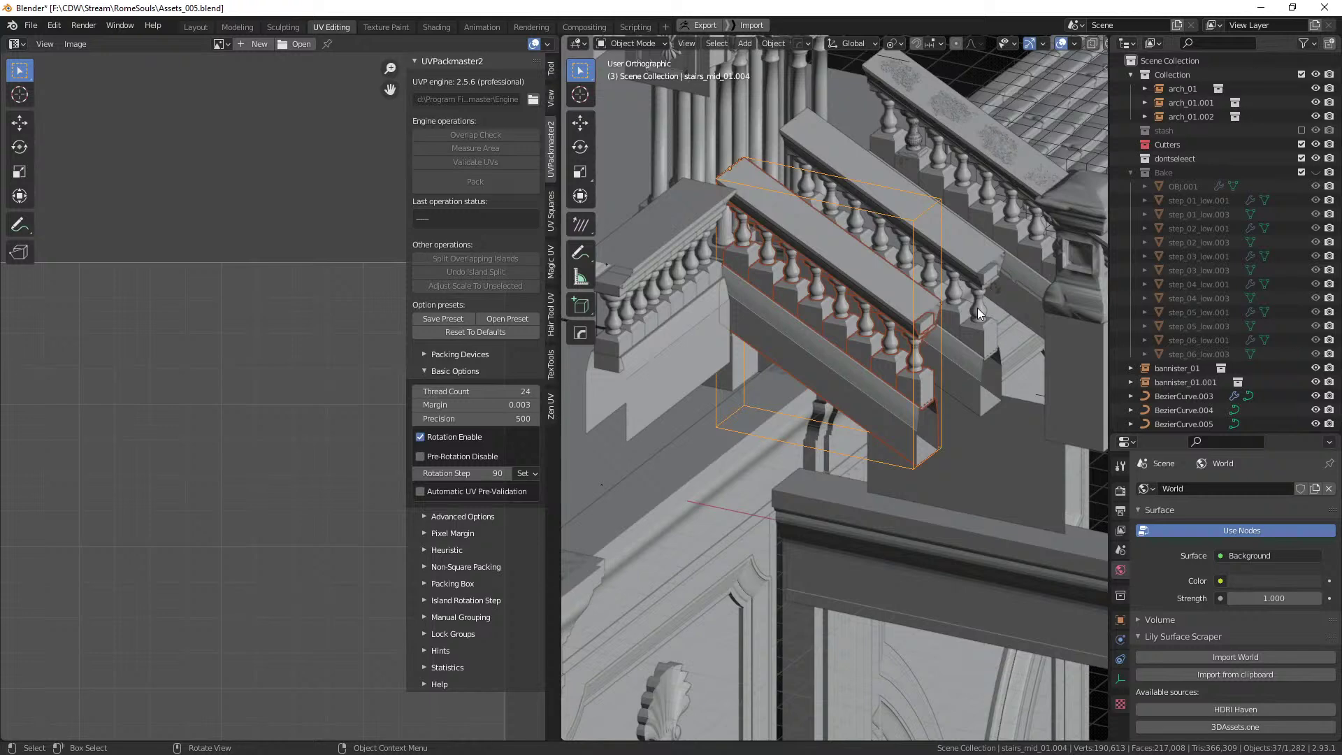
# Compare the two linked balustrade copies by selecting both, ending with only the outermost one selected.
pyautogui.moveTo(977, 308); pyautogui.dragTo(929, 292, button='middle')
pyautogui.keyDown('shift'); pyautogui.click(954, 273); pyautogui.keyUp('shift')
pyautogui.keyDown('shift'); pyautogui.moveTo(774, 284); pyautogui.dragTo(916, 272, button='middle'); pyautogui.keyUp('shift')
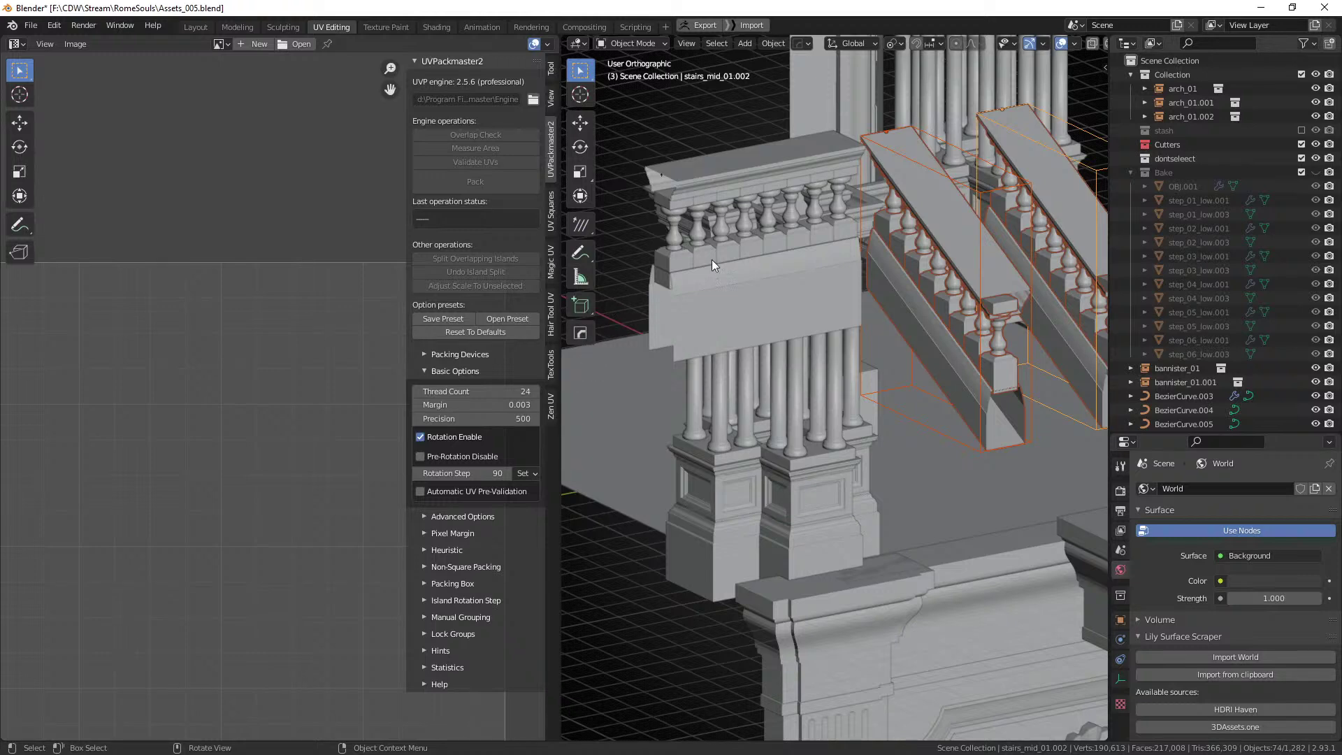
pyautogui.moveTo(702, 295); pyautogui.dragTo(851, 317, button='middle')
pyautogui.click(836, 299)
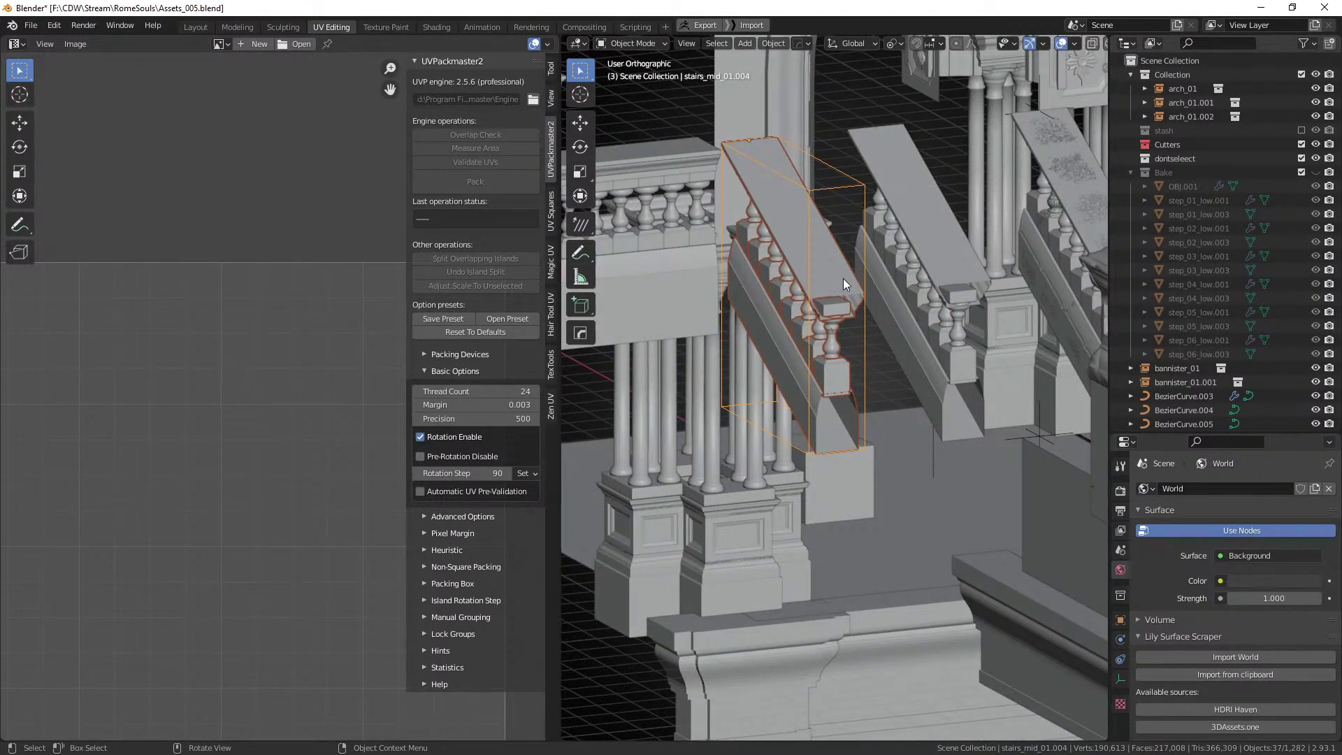
pyautogui.press('n')
pyautogui.press('n')
# Open the outermost balustrade's collection for editing and enter vertex Edit Mode on its handrail mesh.
pyautogui.hotkey('ctrl', 'g')
pyautogui.click(899, 237)
pyautogui.click(819, 281)
pyautogui.keyDown('shift'); pyautogui.moveTo(819, 281); pyautogui.dragTo(825, 283, button='middle'); pyautogui.keyUp('shift')
pyautogui.press('Tab')
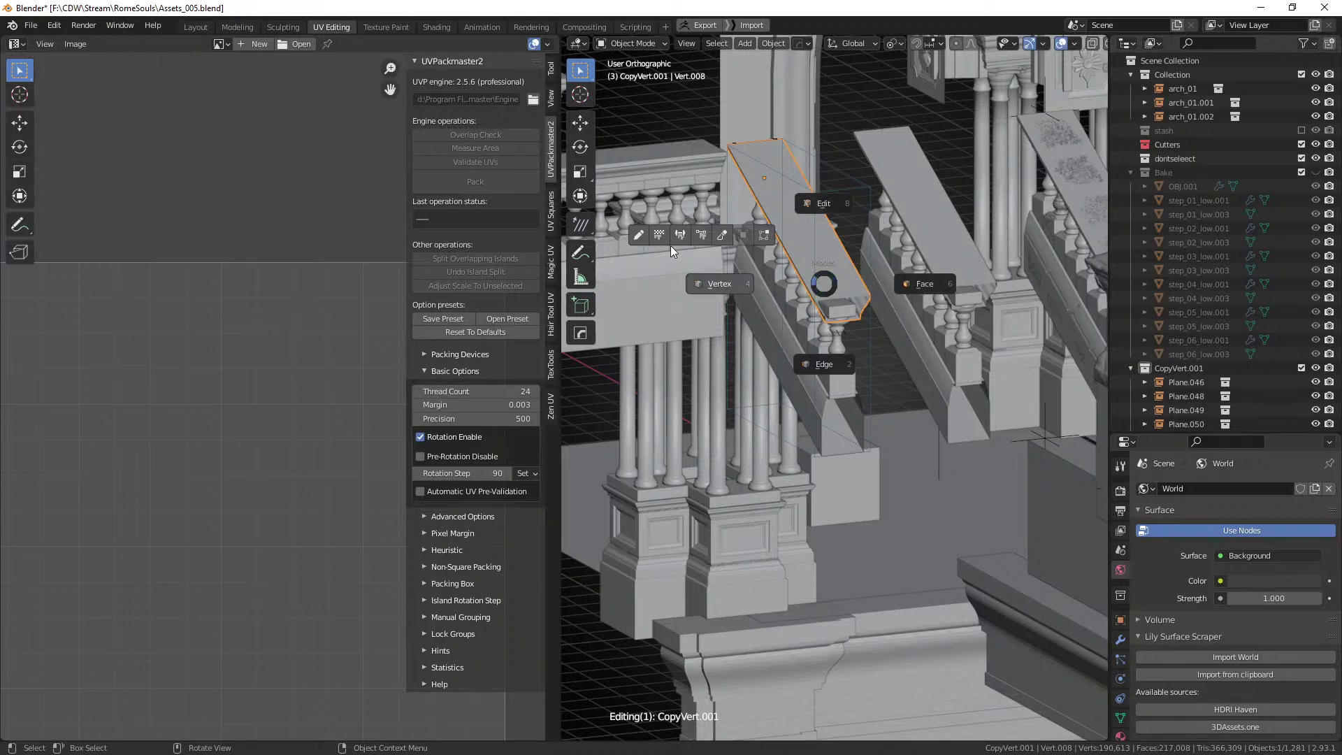
pyautogui.press('Escape')
pyautogui.press('Tab')
pyautogui.click(769, 285)
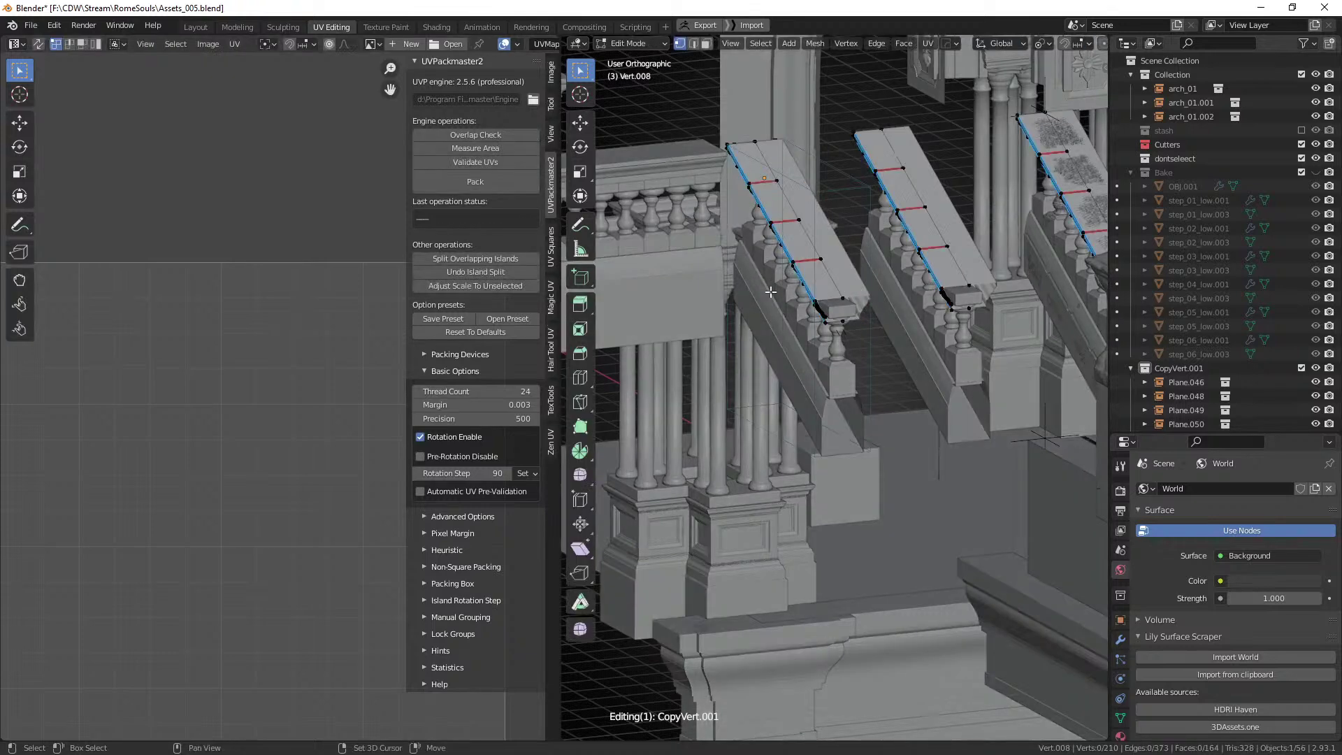
# Select a vertex on the handrail's top surface and try moving it.
pyautogui.moveTo(789, 285); pyautogui.dragTo(886, 302, button='middle')
pyautogui.scroll(2, 887, 302)
pyautogui.click(889, 298)
pyautogui.press('g')
pyautogui.click(879, 285)
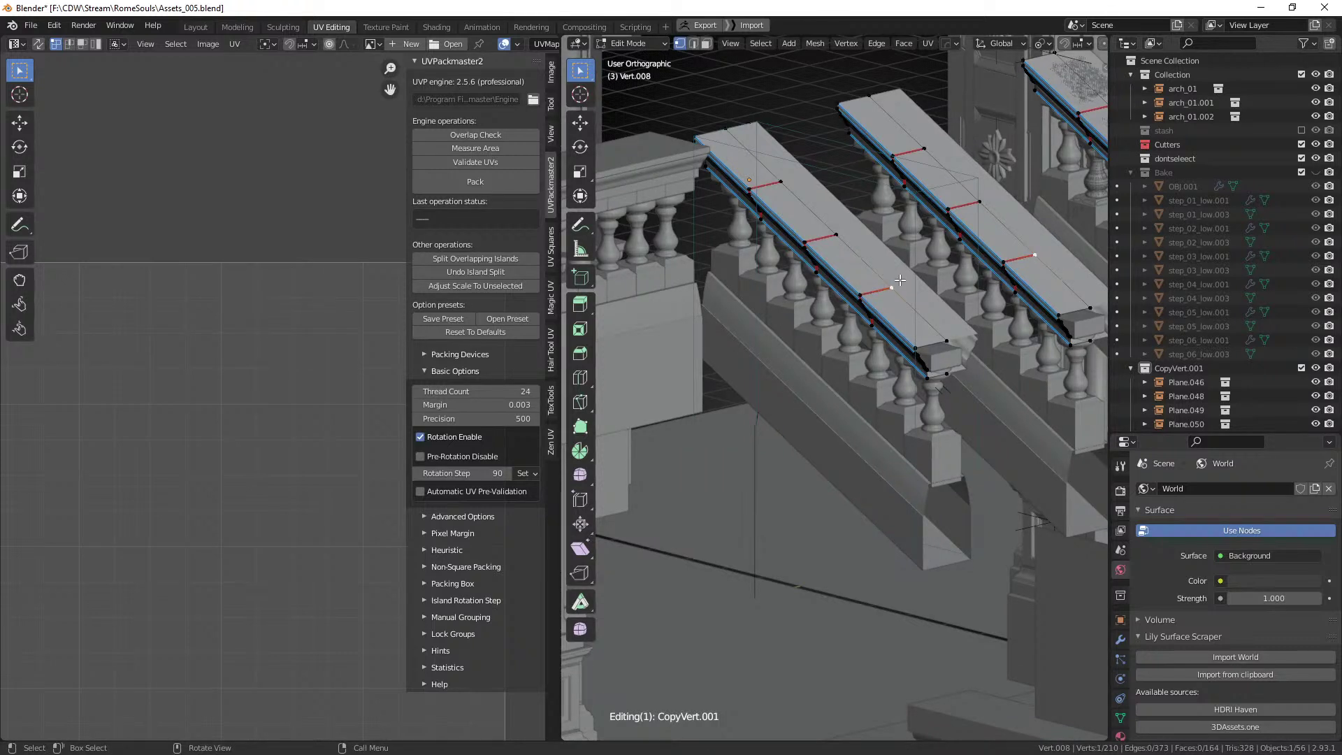
# Merge the selected handrail vertex into the vertex at the rail's lower end with Smart Vert, and undo the merge.
pyautogui.moveTo(900, 279); pyautogui.dragTo(922, 338, button='middle')
pyautogui.scroll(2, 814, 343)
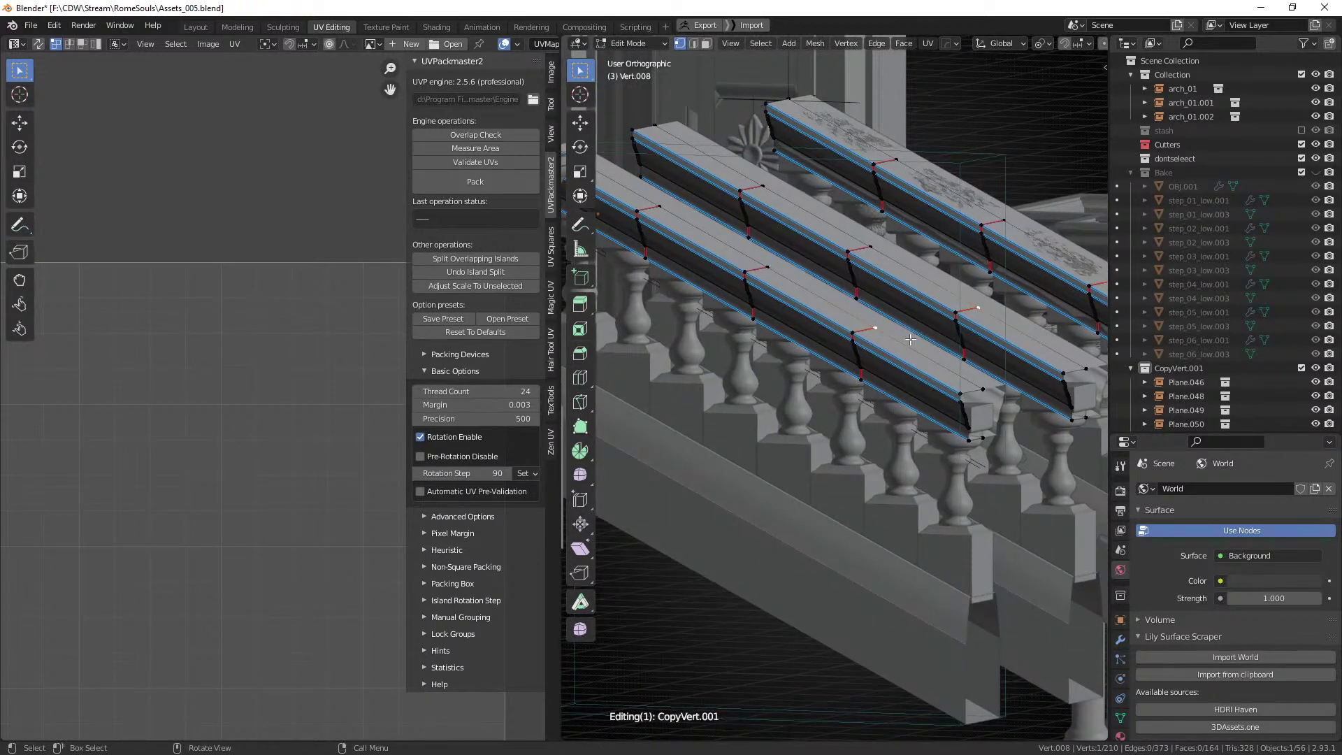
pyautogui.keyDown('shift'); pyautogui.click(981, 388); pyautogui.keyUp('shift')
pyautogui.press('1')
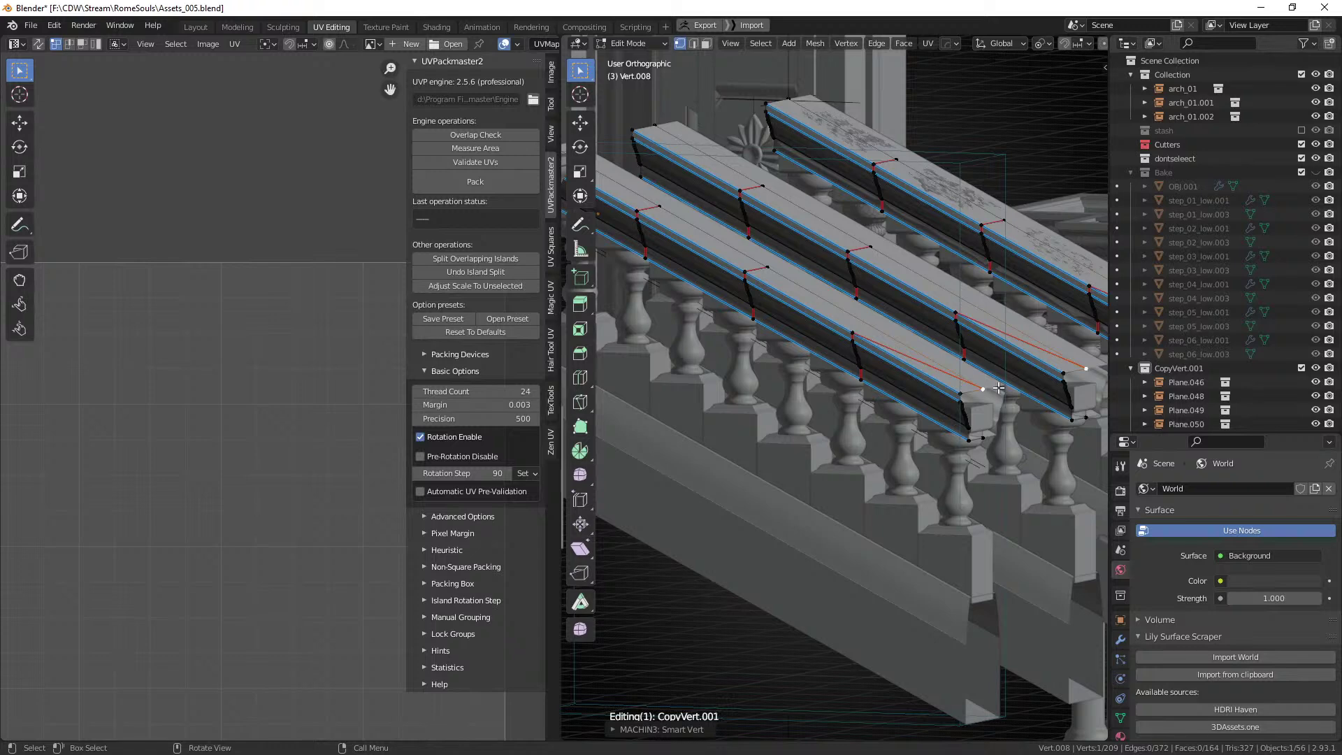
pyautogui.hotkey('ctrl', 'z')
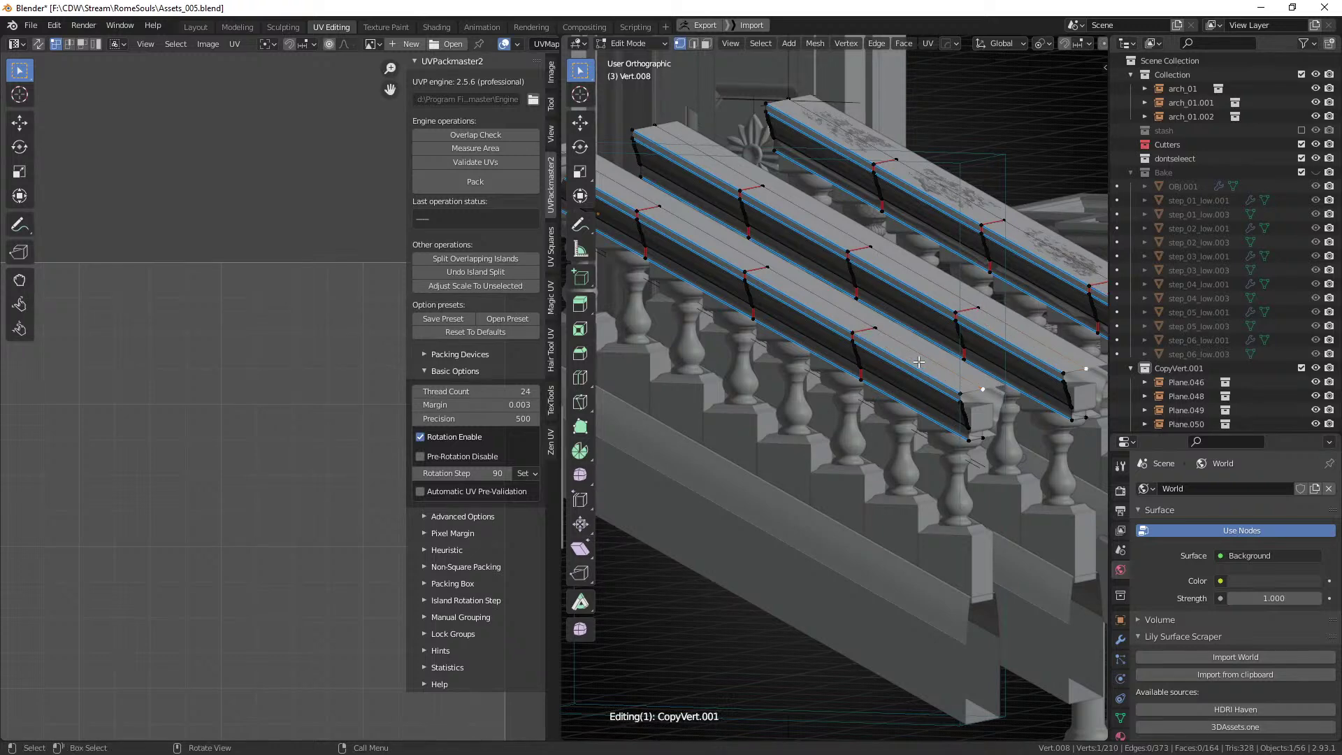
# Try another Smart Vert variant on the vertices along the handrail's top surface.
pyautogui.keyDown('shift'); pyautogui.click(884, 326); pyautogui.keyUp('shift')
pyautogui.hotkey('shift', 'alt', '1')
pyautogui.rightClick(899, 346)
pyautogui.keyDown('shift'); pyautogui.moveTo(887, 346); pyautogui.dragTo(966, 374, button='middle'); pyautogui.keyUp('shift')
pyautogui.click(837, 297)
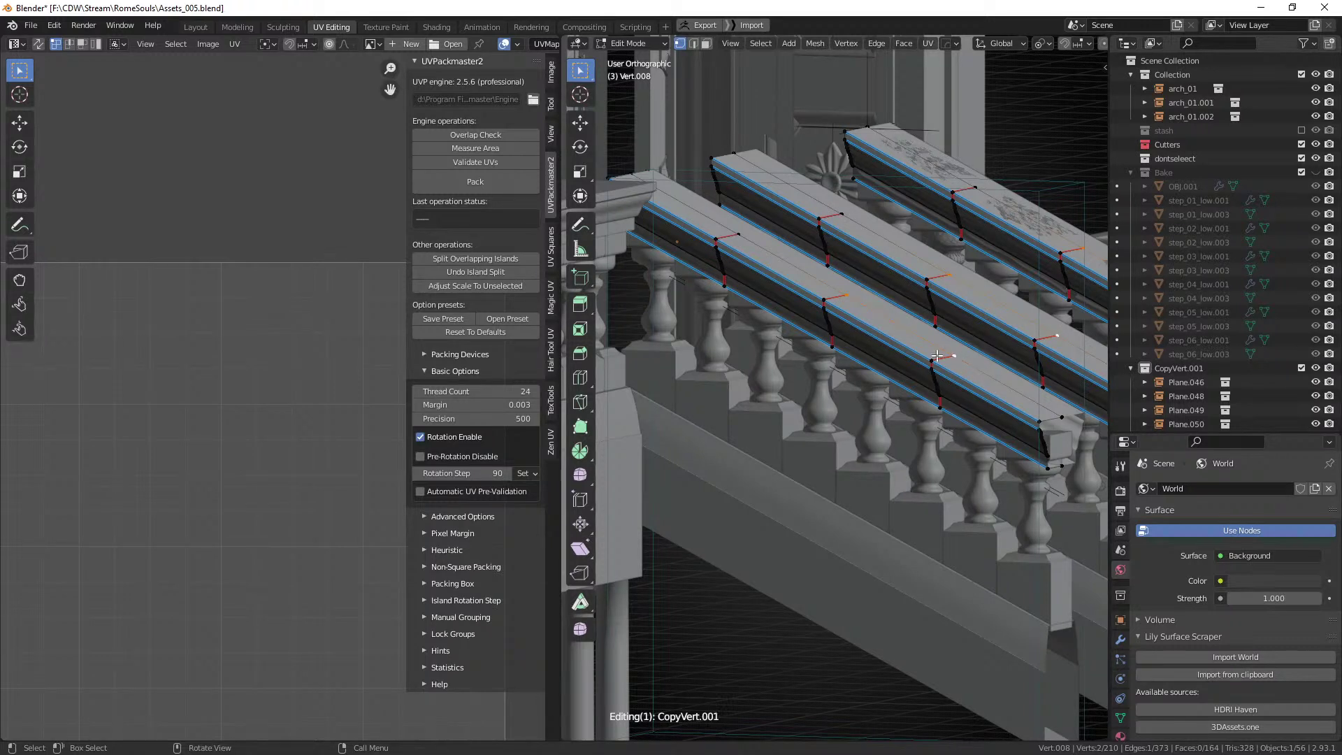
pyautogui.press('Tab')
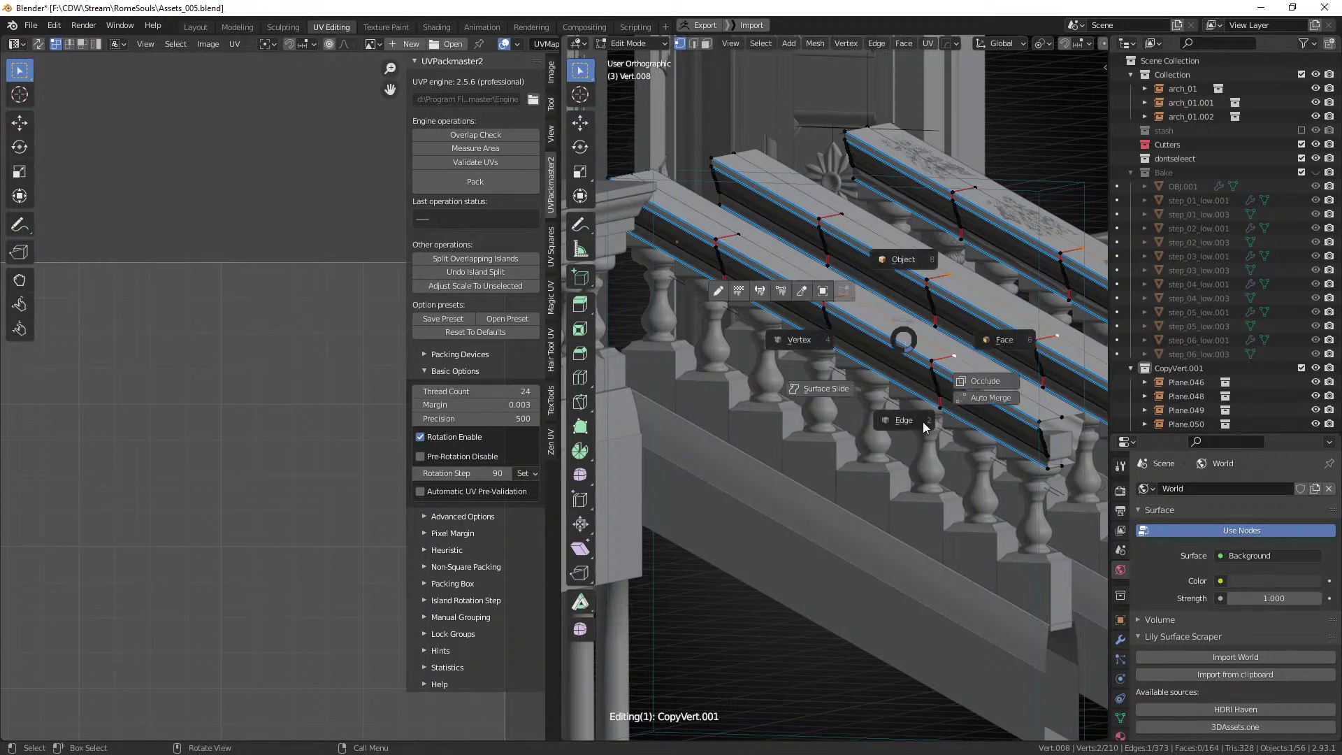
pyautogui.click(971, 402)
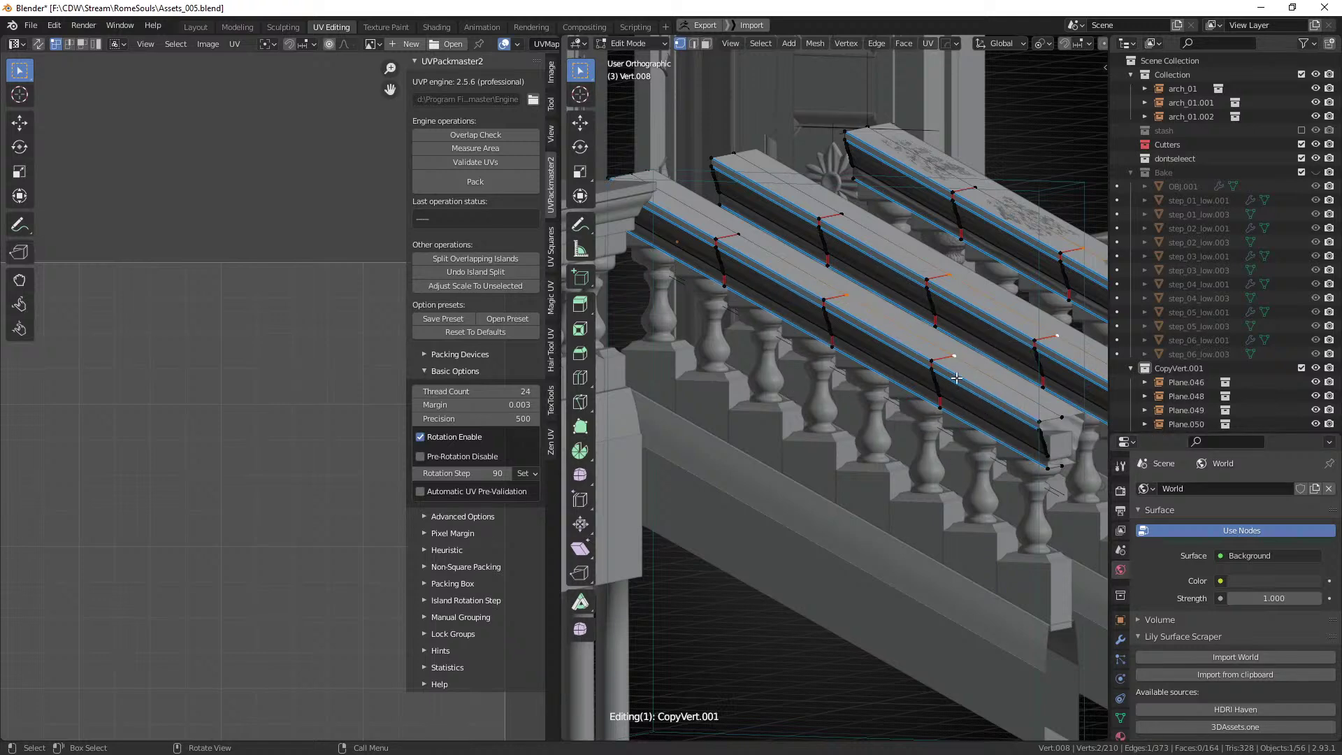
pyautogui.press('Tab')
pyautogui.click(1016, 425)
# Open the add-on preferences, filter the list by "machin" and expand the MACHIN3tools entry.
pyautogui.click(54, 25)
pyautogui.click(98, 240)
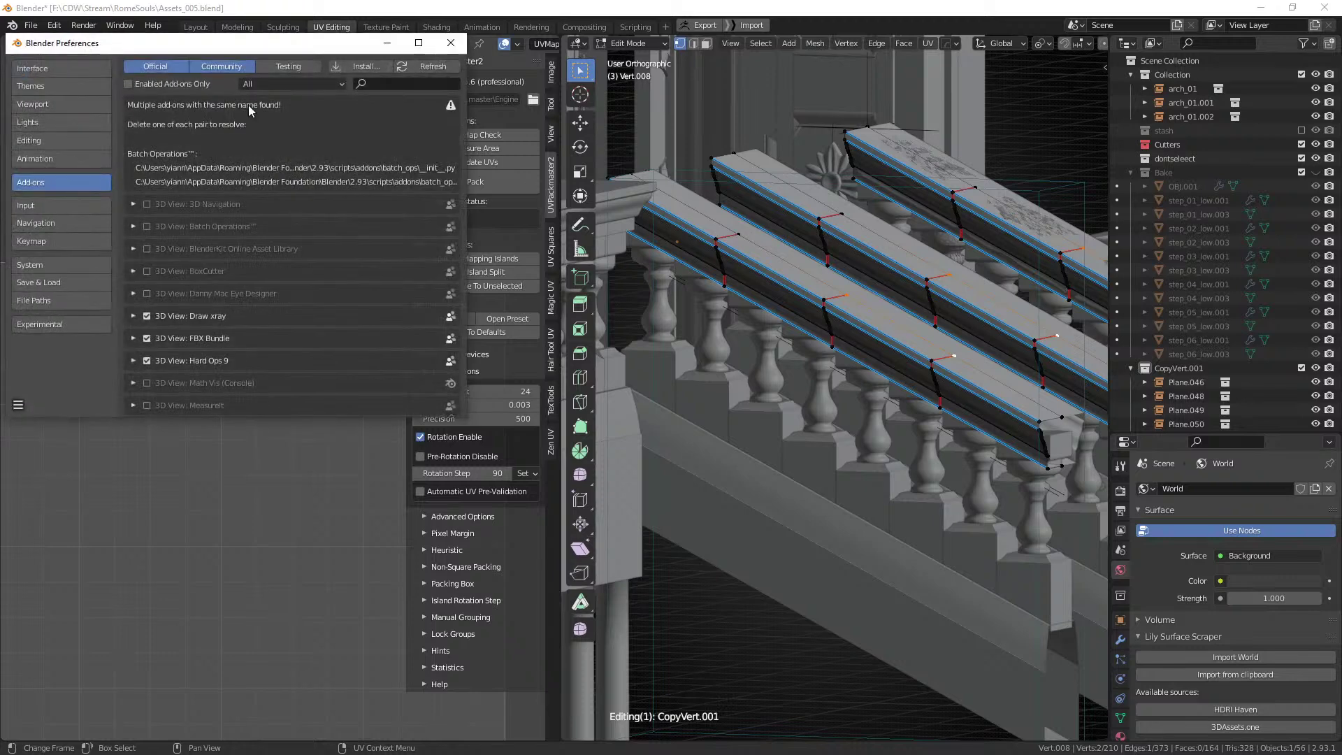
pyautogui.click(384, 85)
pyautogui.write('mac')
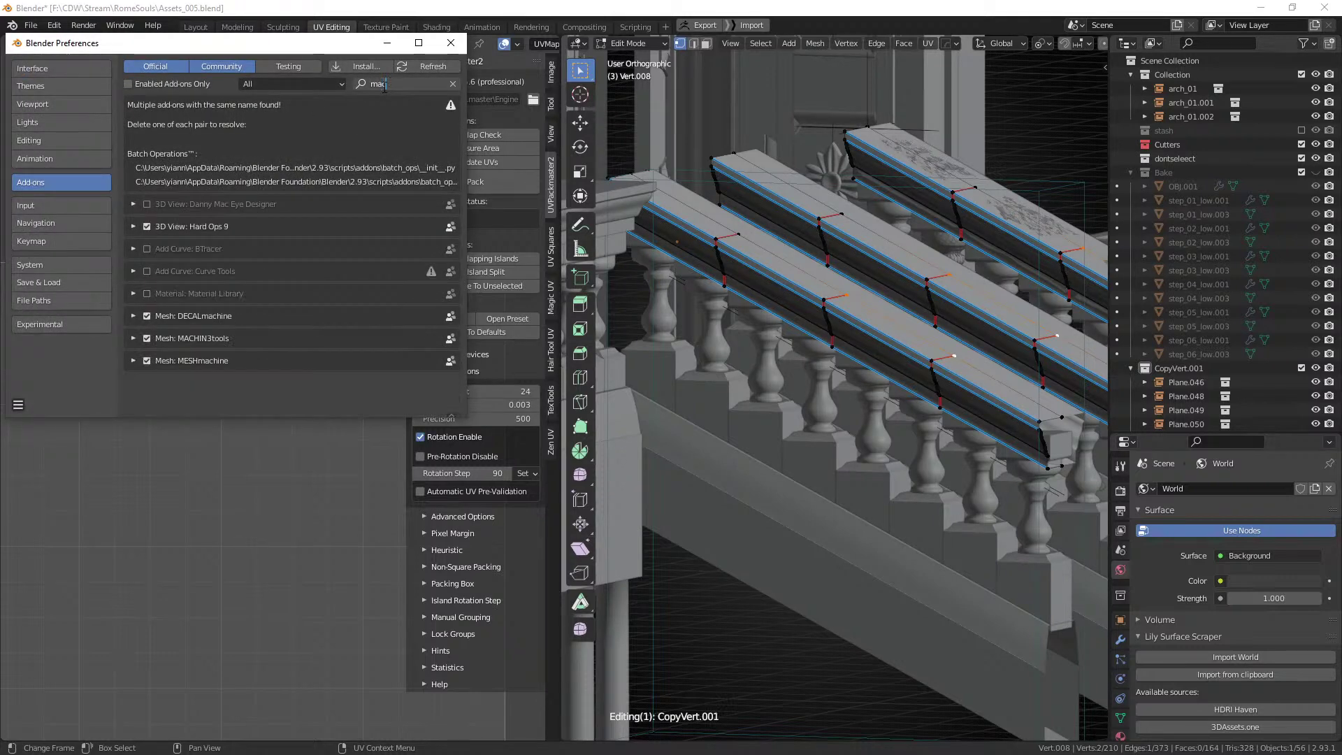
pyautogui.write('hin')
pyautogui.press('Return')
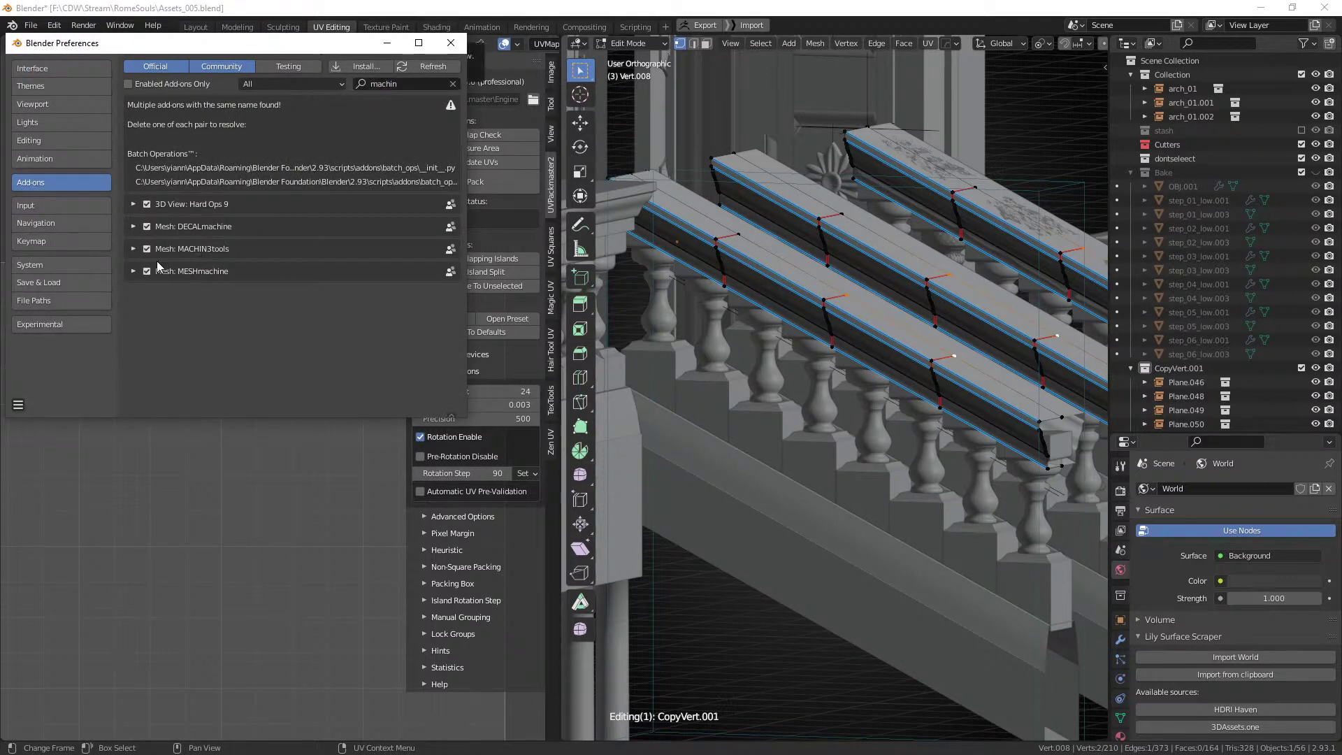
pyautogui.click(133, 249)
# Examine the activated tools, pie menus and settings in the MACHIN3tools general preferences.
pyautogui.scroll(-4, 179, 262)
pyautogui.scroll(-2, 179, 262)
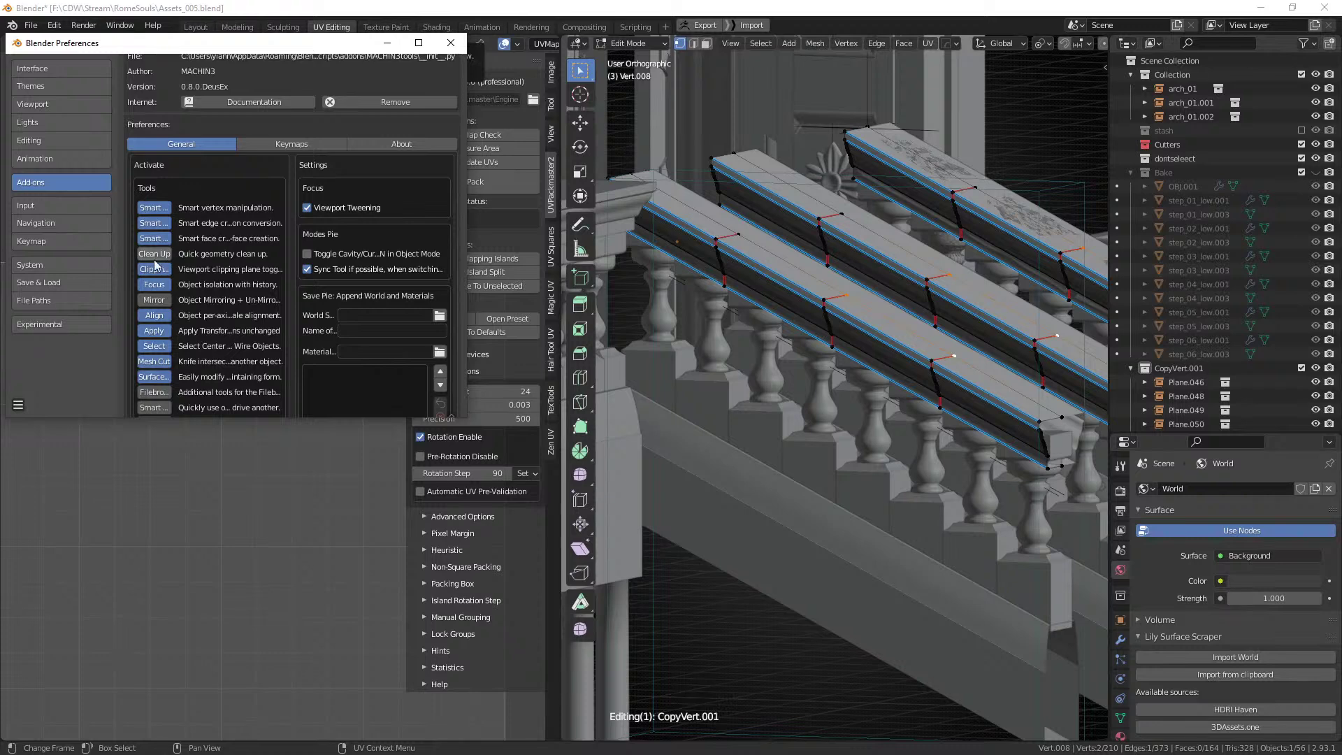
pyautogui.scroll(-3, 160, 267)
pyautogui.scroll(-4, 151, 338)
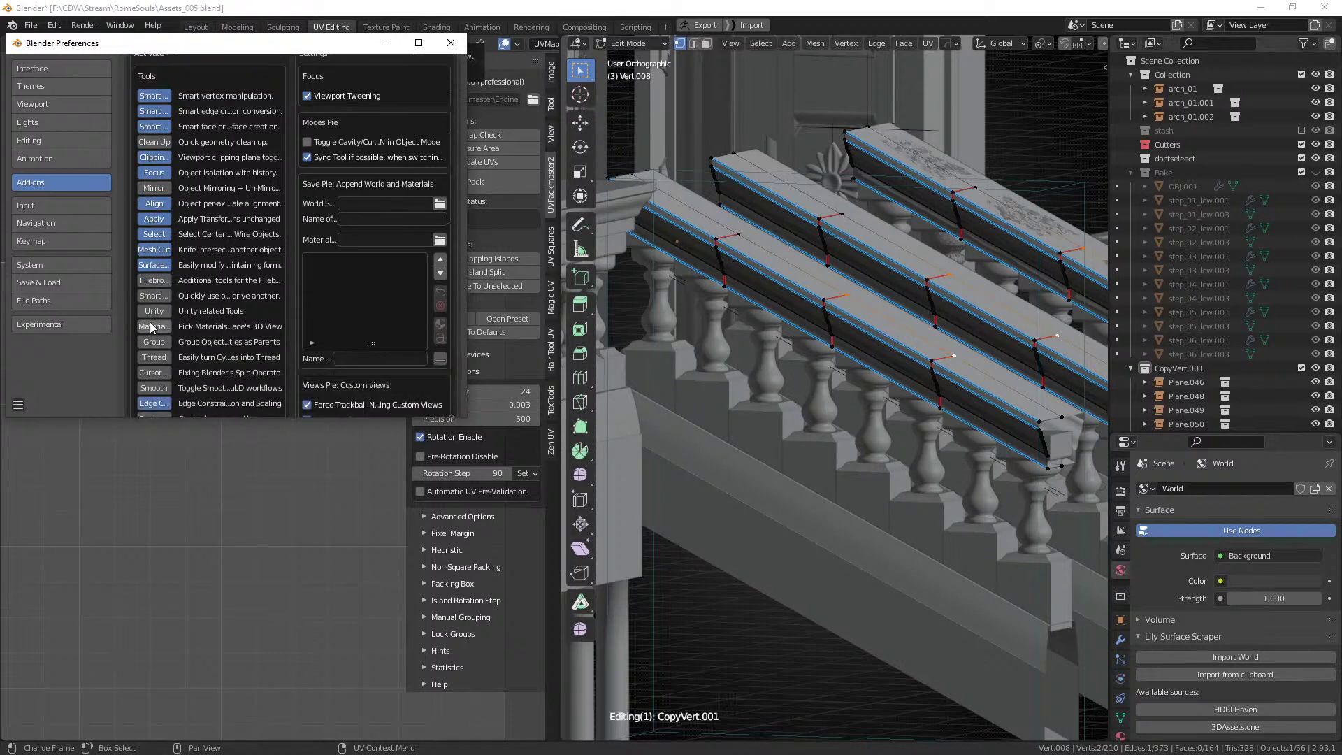
pyautogui.moveTo(237, 49); pyautogui.dragTo(602, 65)
pyautogui.scroll(4, 526, 179)
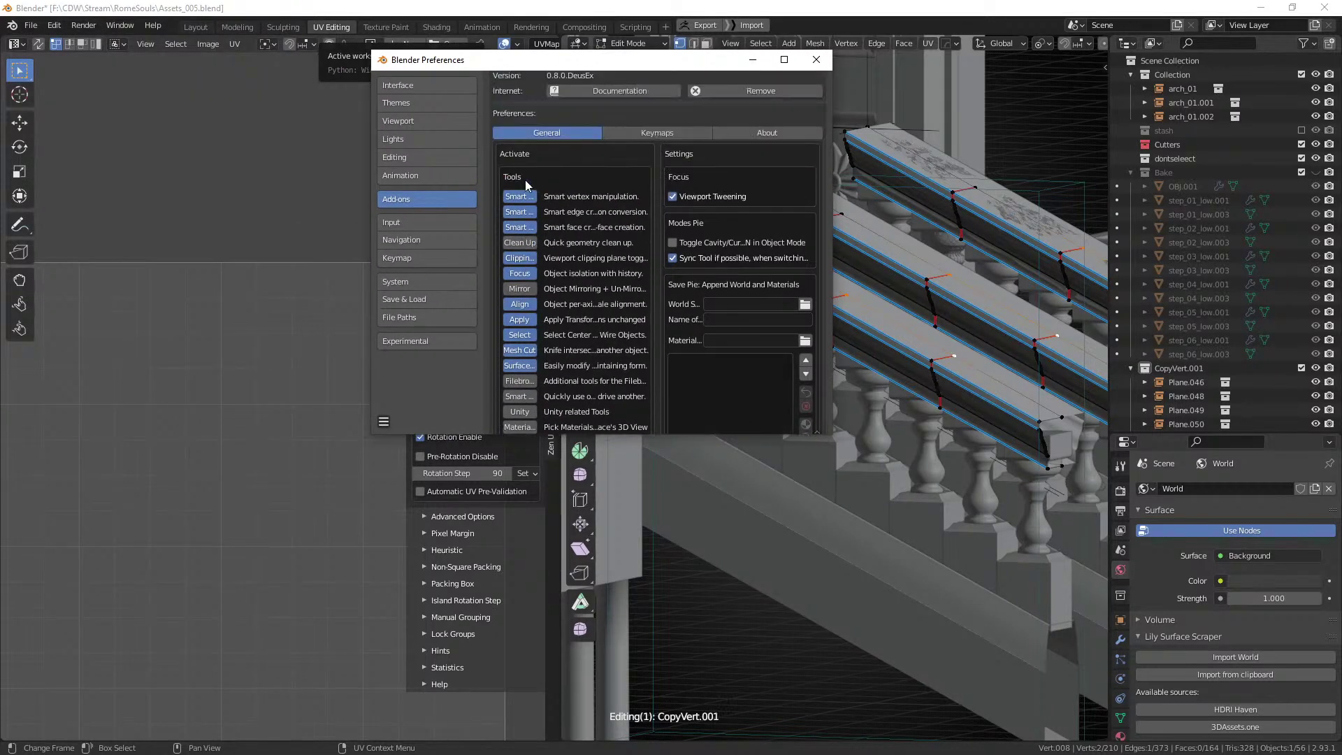
pyautogui.scroll(-10, 526, 180)
pyautogui.scroll(-2, 552, 195)
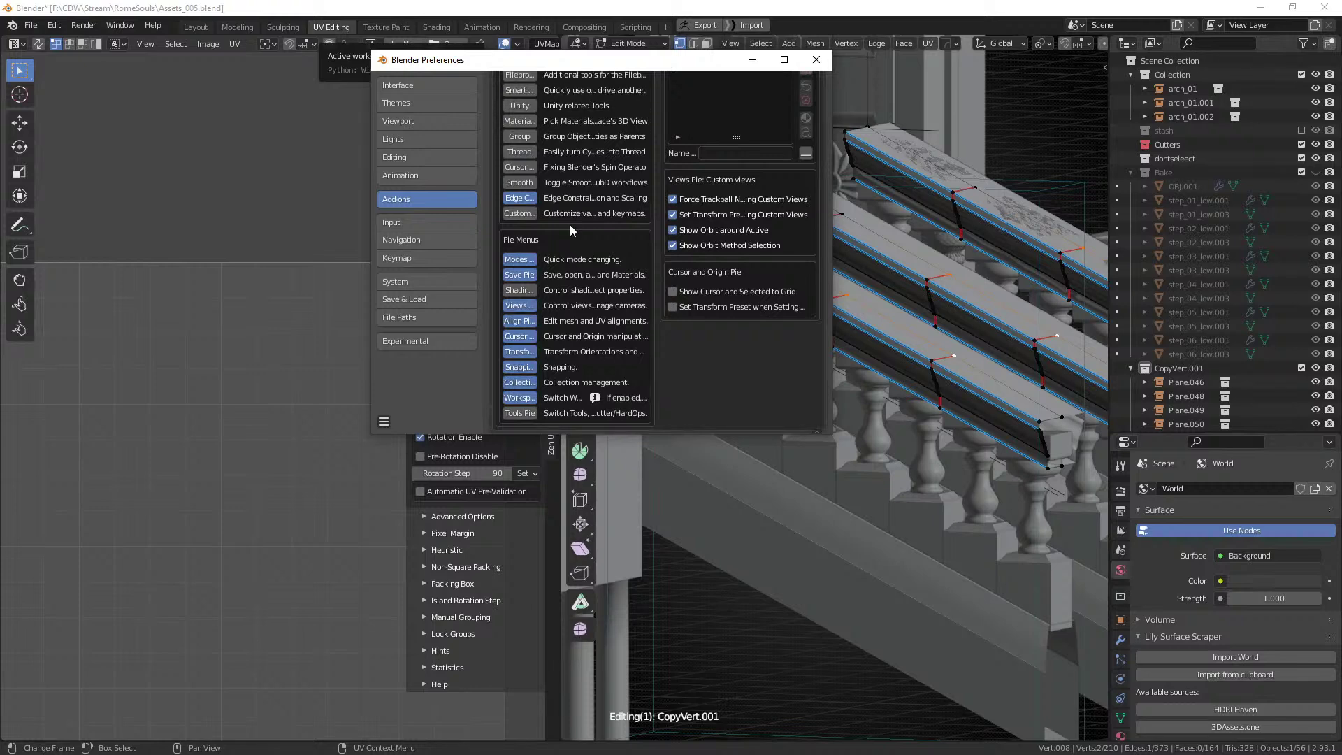
pyautogui.scroll(12, 597, 217)
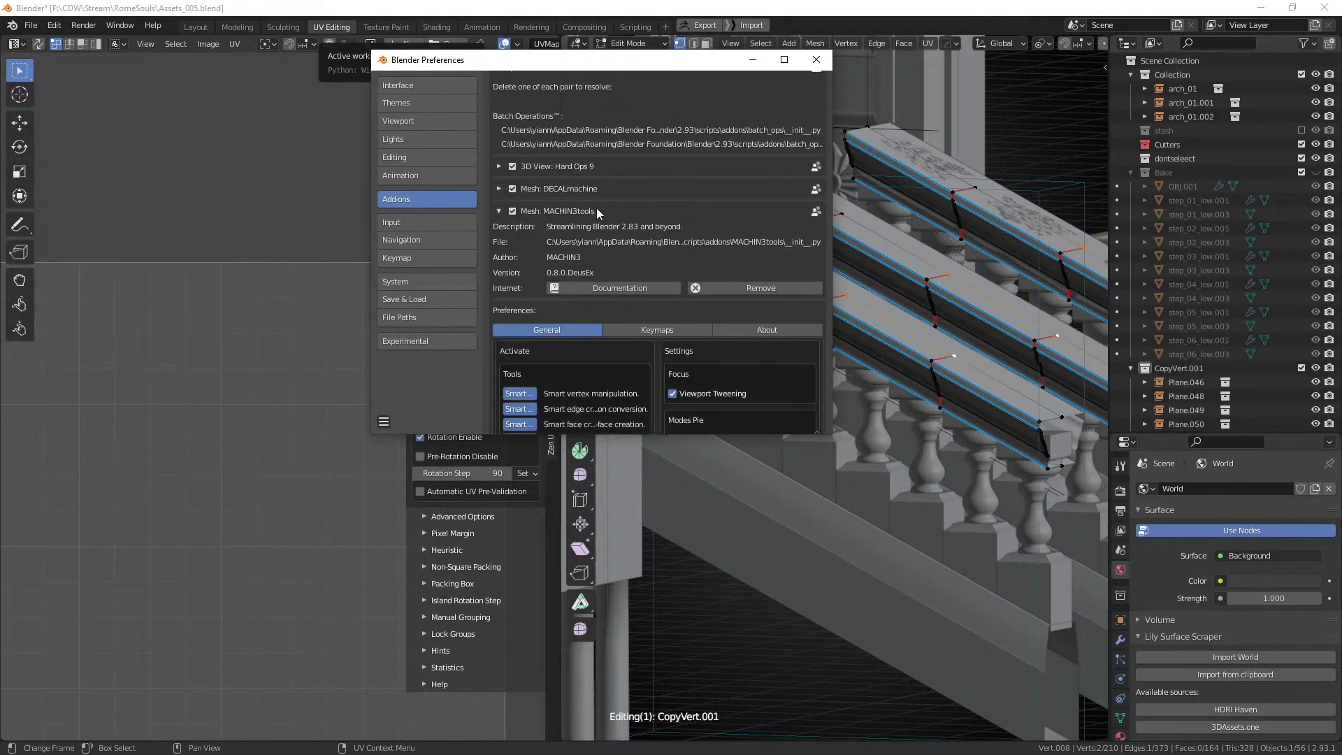
# View the DECALmachine and MESHmachine add-on details, and close the preferences.
pyautogui.click(499, 216)
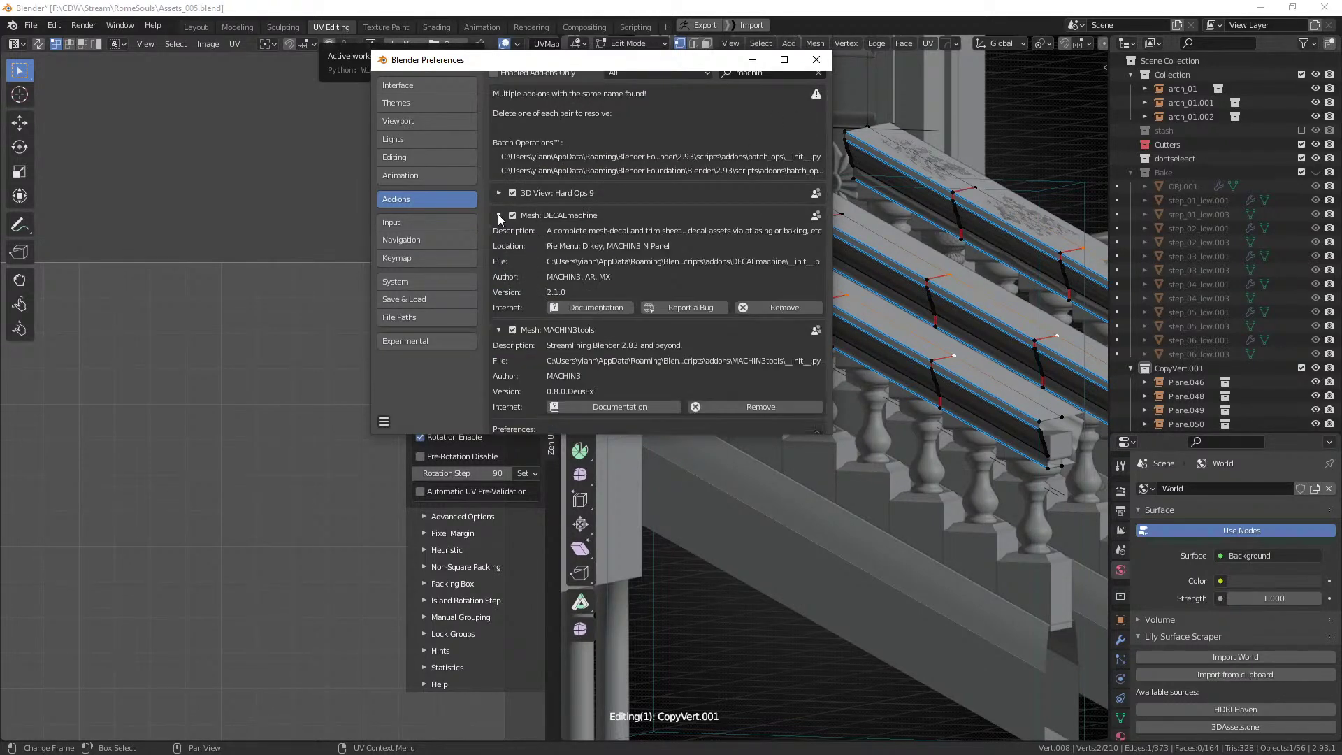
pyautogui.click(499, 216)
pyautogui.click(497, 239)
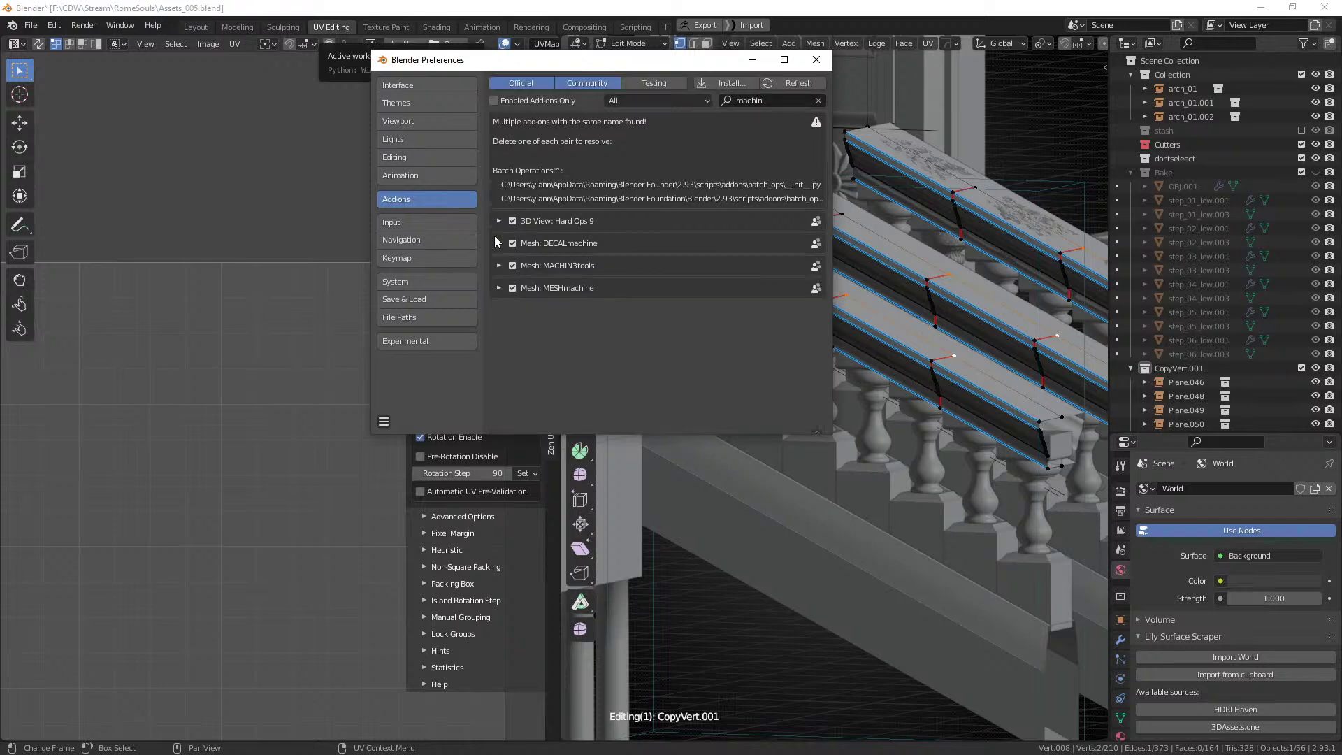
pyautogui.click(498, 288)
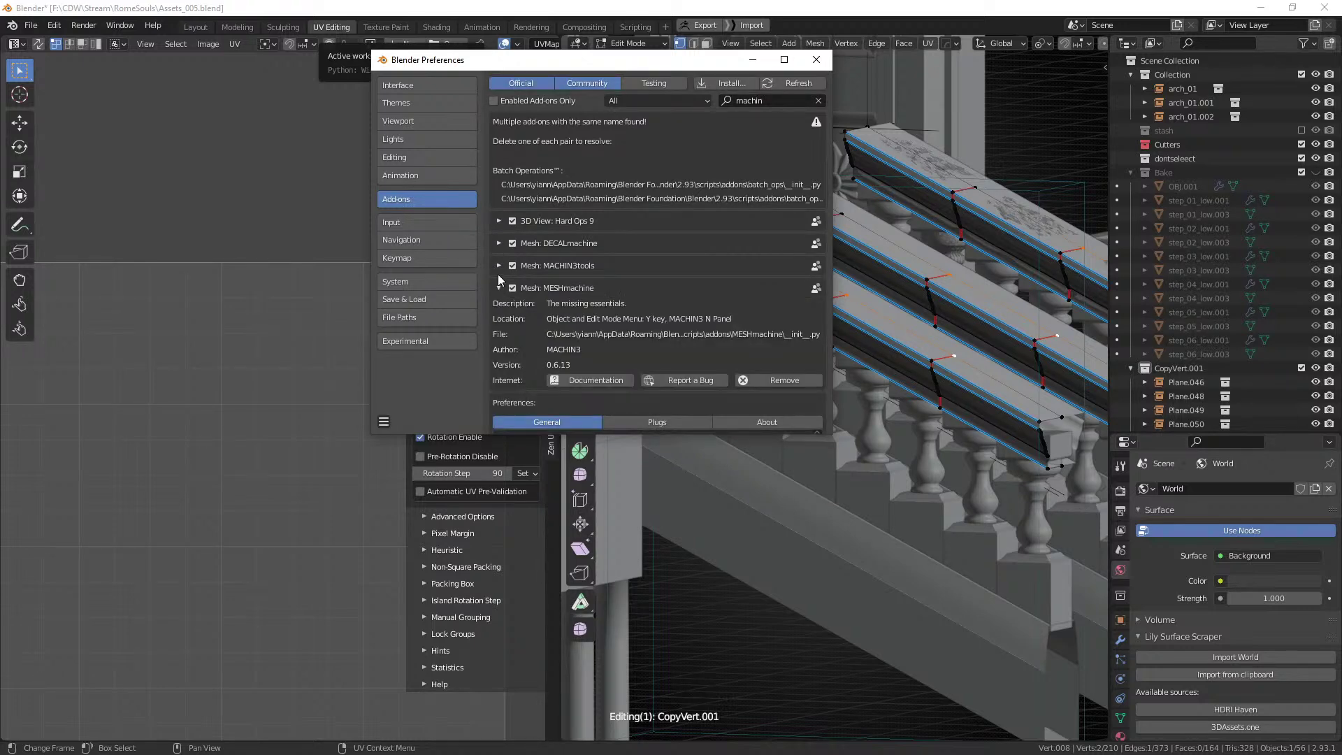
pyautogui.click(818, 60)
# Return to Object Mode, place the 3D cursor by the handrail, and add a cube there and resize it.
pyautogui.moveTo(936, 328); pyautogui.dragTo(859, 312, button='middle')
pyautogui.press('Tab')
pyautogui.hotkey('shift', 's')
pyautogui.click(792, 298)
pyautogui.hotkey('shift', 'a')
pyautogui.moveTo(807, 295)
pyautogui.click(875, 347)
pyautogui.press('s')
pyautogui.click(871, 340)
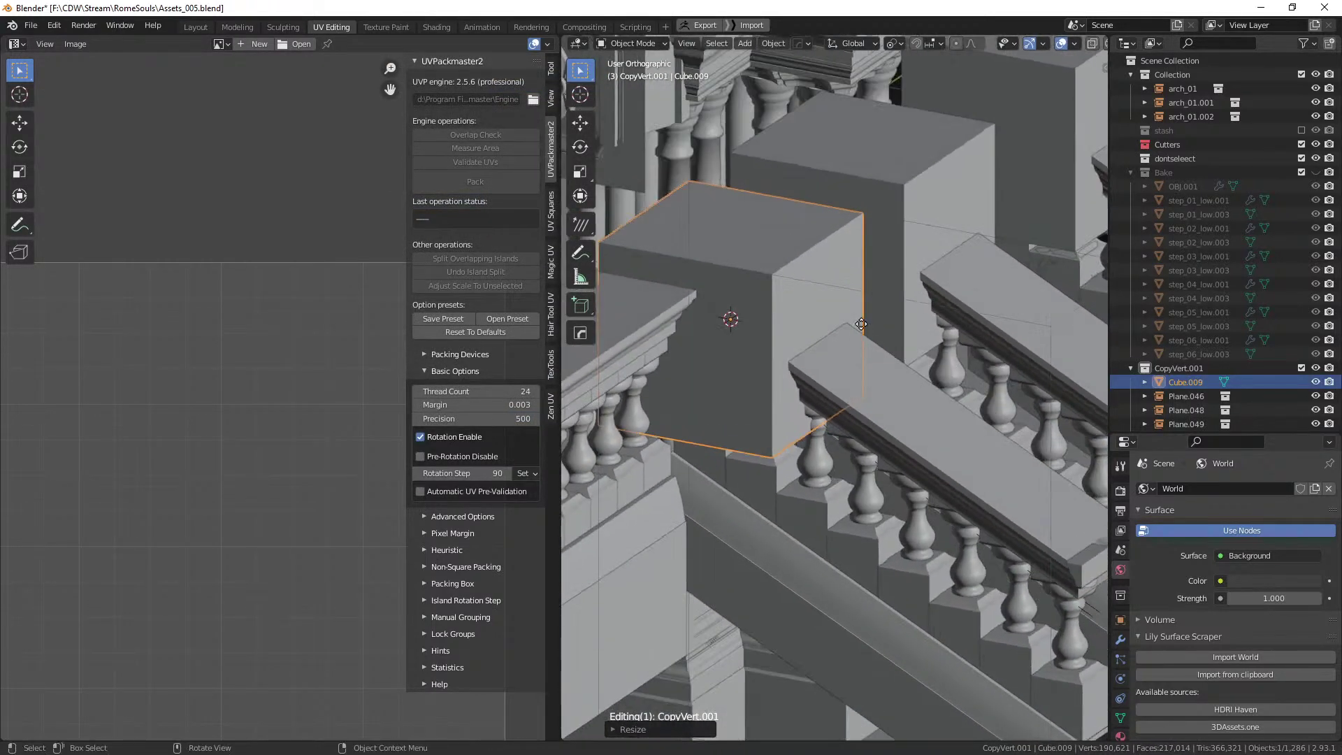
pyautogui.press('s')
pyautogui.rightClick(857, 303)
# In Edit Mode, bevel the cube's upper edge facing down the stairs into a rounded corner with nine segments.
pyautogui.press('Tab')
pyautogui.click(841, 237)
pyautogui.hotkey('ctrl', 'b')
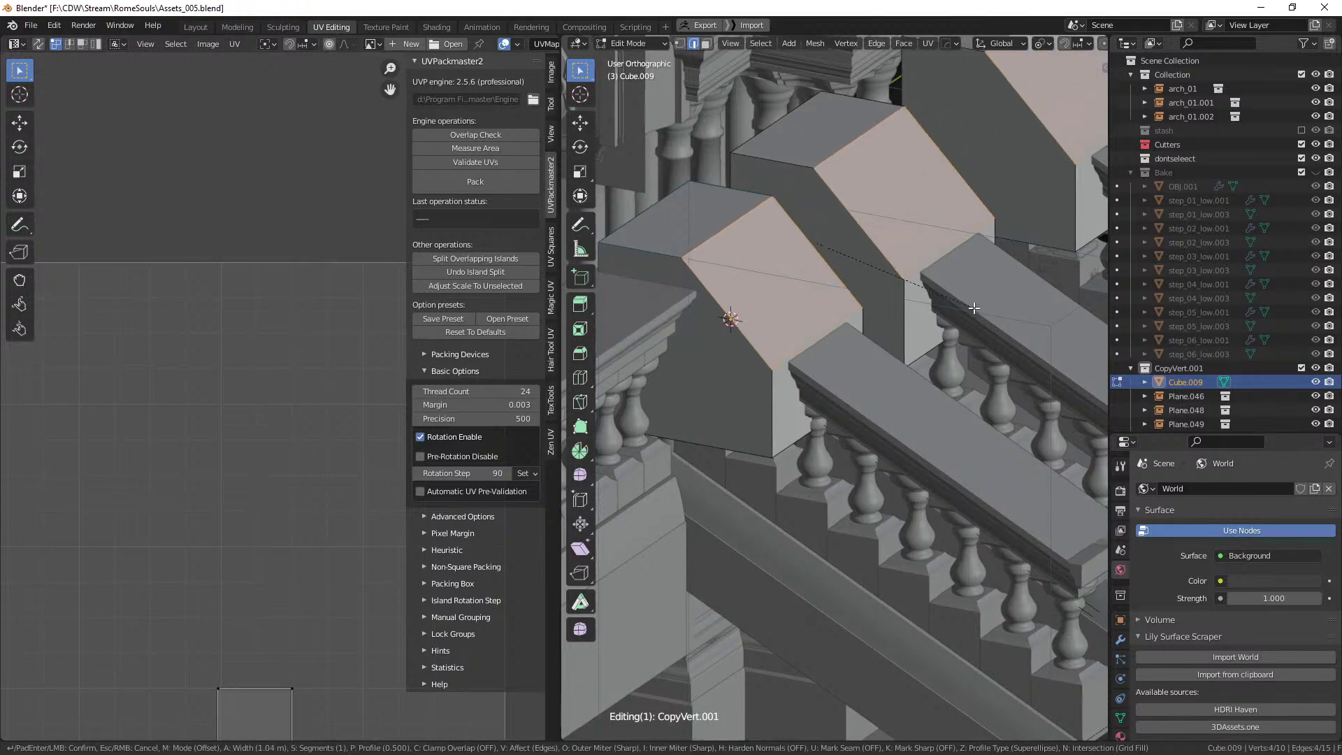
pyautogui.click(982, 307)
pyautogui.hotkey('ctrl', 'b')
pyautogui.scroll(3, 983, 305)
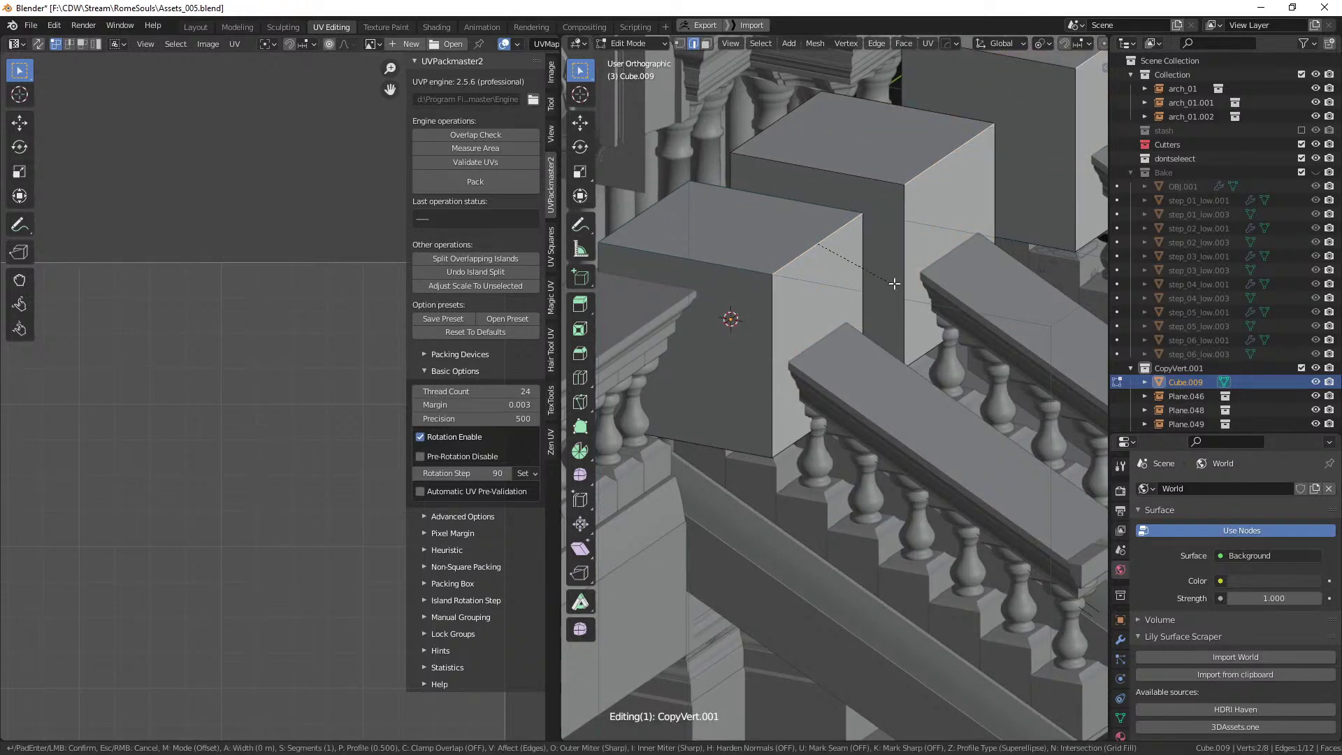
pyautogui.scroll(5, 983, 306)
pyautogui.click(981, 306)
# Select all faces of the cube's rounded bevel and flatten them into a single chamfer with MESHmachine's Unfuse.
pyautogui.click(817, 311)
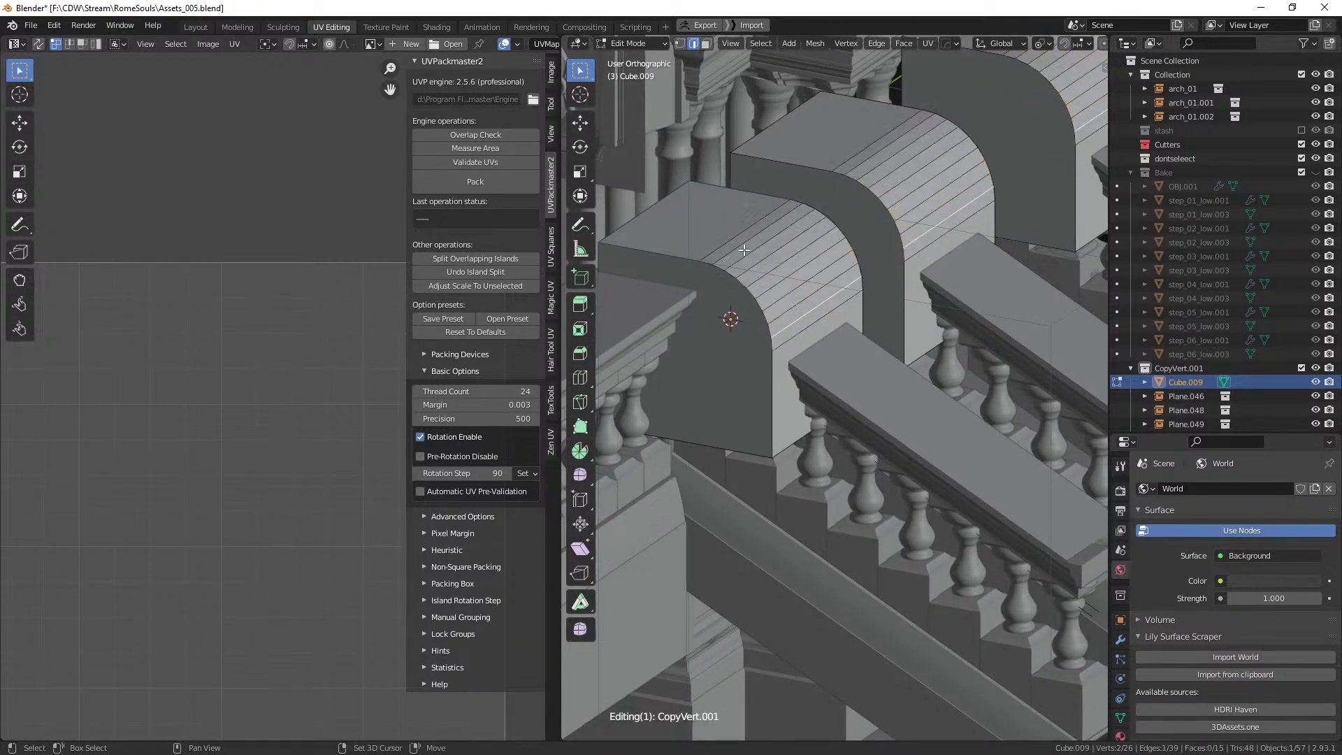
pyautogui.press('3')
pyautogui.click(813, 310)
pyautogui.keyDown('ctrl'); pyautogui.click(738, 243); pyautogui.keyUp('ctrl')
pyautogui.keyDown('shift'); pyautogui.moveTo(835, 245); pyautogui.dragTo(840, 249, button='middle'); pyautogui.keyUp('shift')
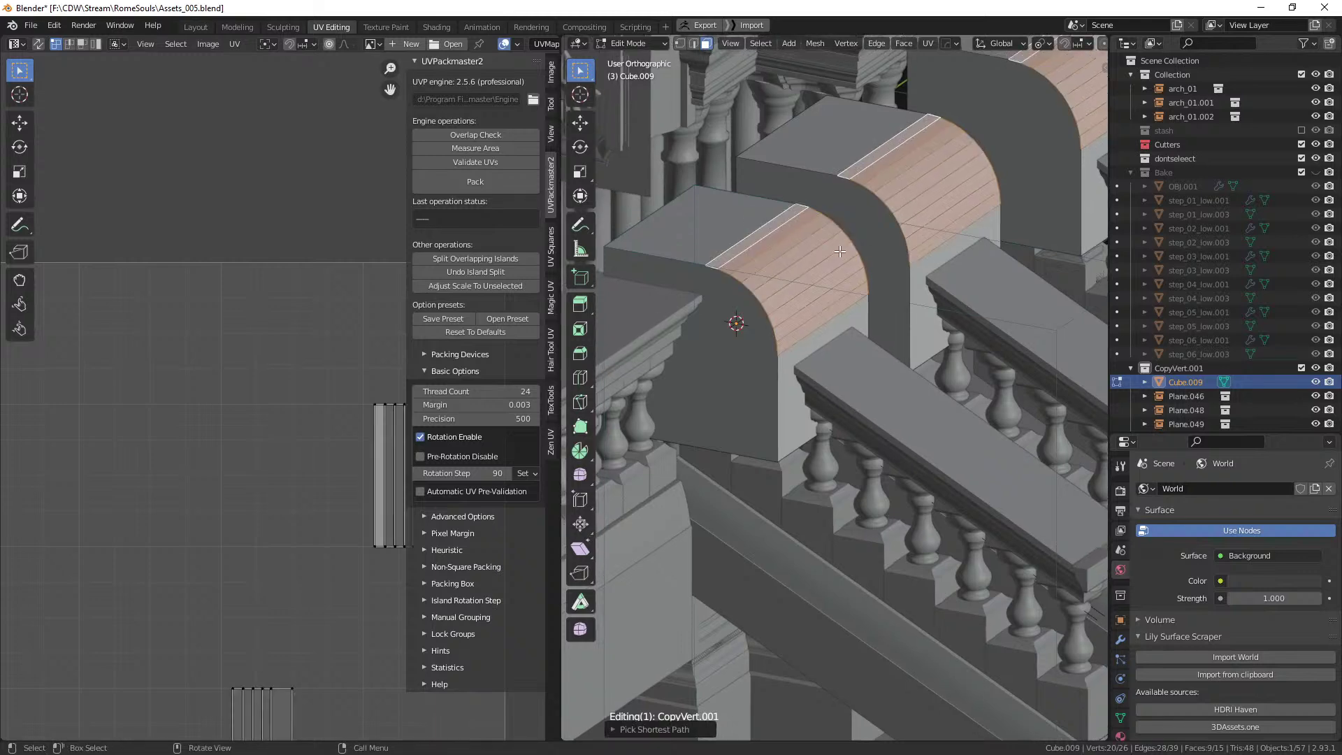
pyautogui.press('y')
pyautogui.press('c')
pyautogui.keyDown('alt'); pyautogui.click(840, 249); pyautogui.keyUp('alt')
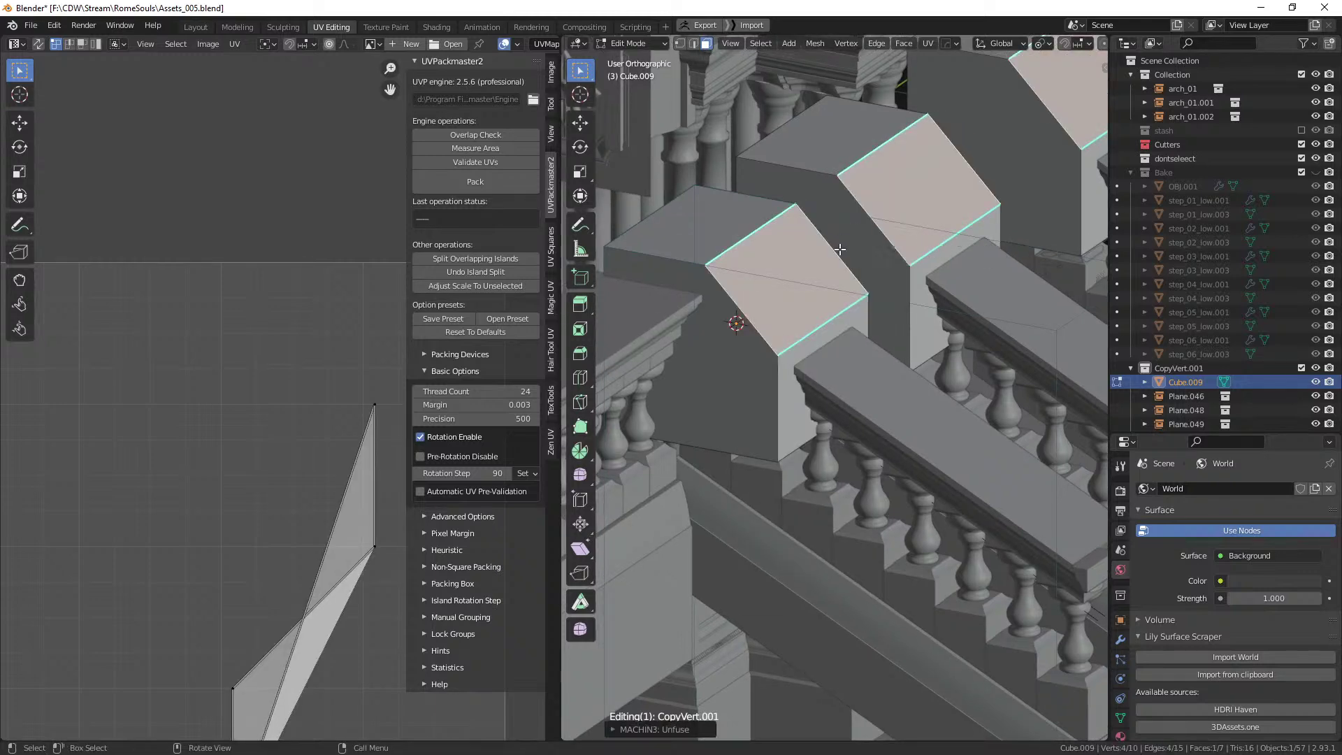
# Collapse the chamfer back to one hard edge with MESHmachine, and bevel that edge with a single segment.
pyautogui.press('y')
pyautogui.press('c')
pyautogui.keyDown('shift'); pyautogui.moveTo(816, 260); pyautogui.dragTo(898, 304, button='middle'); pyautogui.keyUp('shift')
pyautogui.press('2')
pyautogui.hotkey('ctrl', 'b')
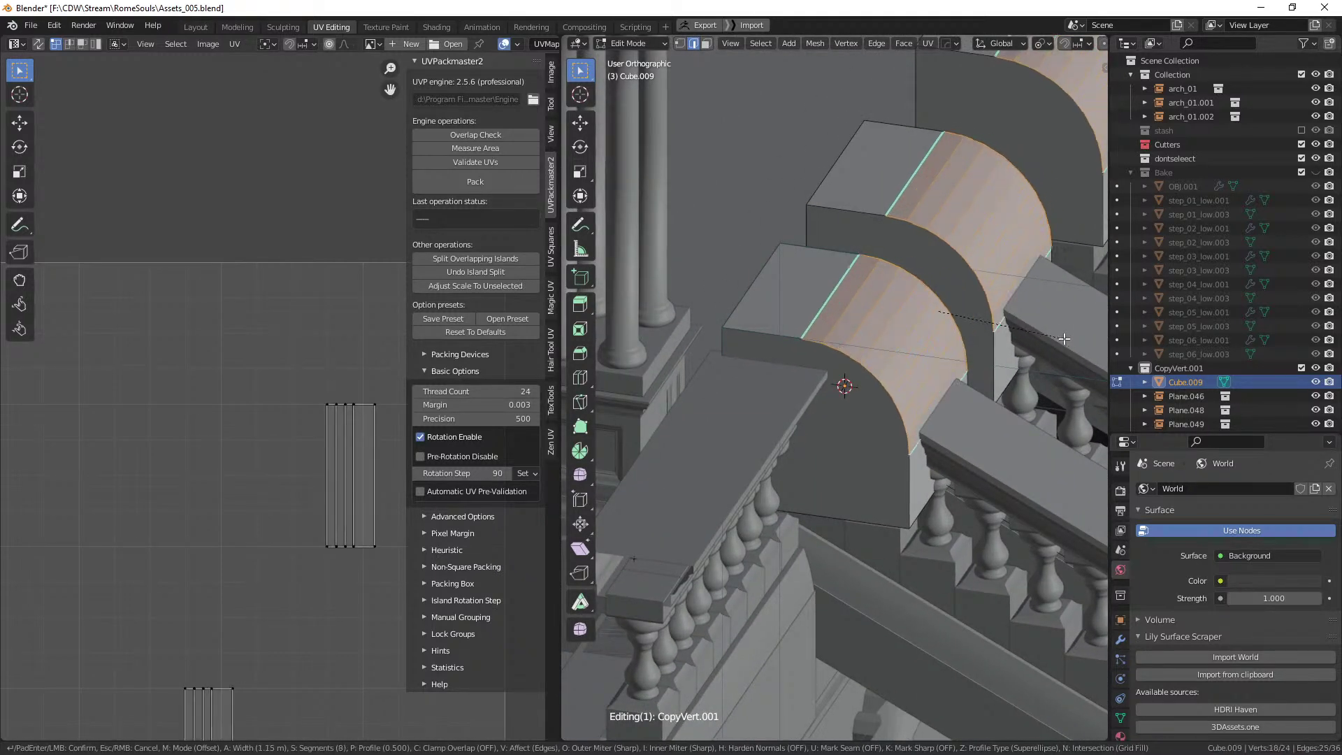
pyautogui.scroll(-8, 1014, 325)
pyautogui.click(1018, 328)
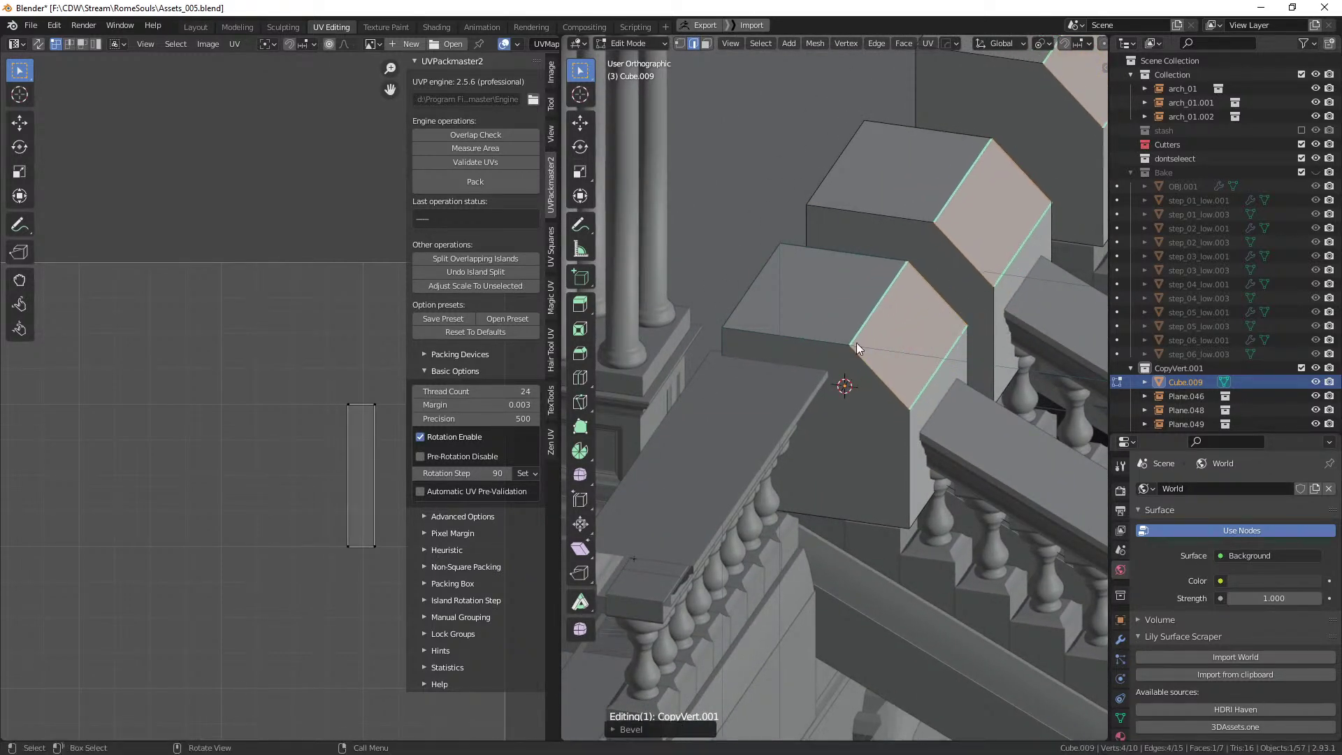
# Select the cube's chamfer face and change its width with MESHmachine's Change Width, turning on Taper.
pyautogui.press('3')
pyautogui.keyDown('shift'); pyautogui.moveTo(1017, 305); pyautogui.dragTo(991, 304, button='middle'); pyautogui.keyUp('shift')
pyautogui.press('y')
pyautogui.press('w')
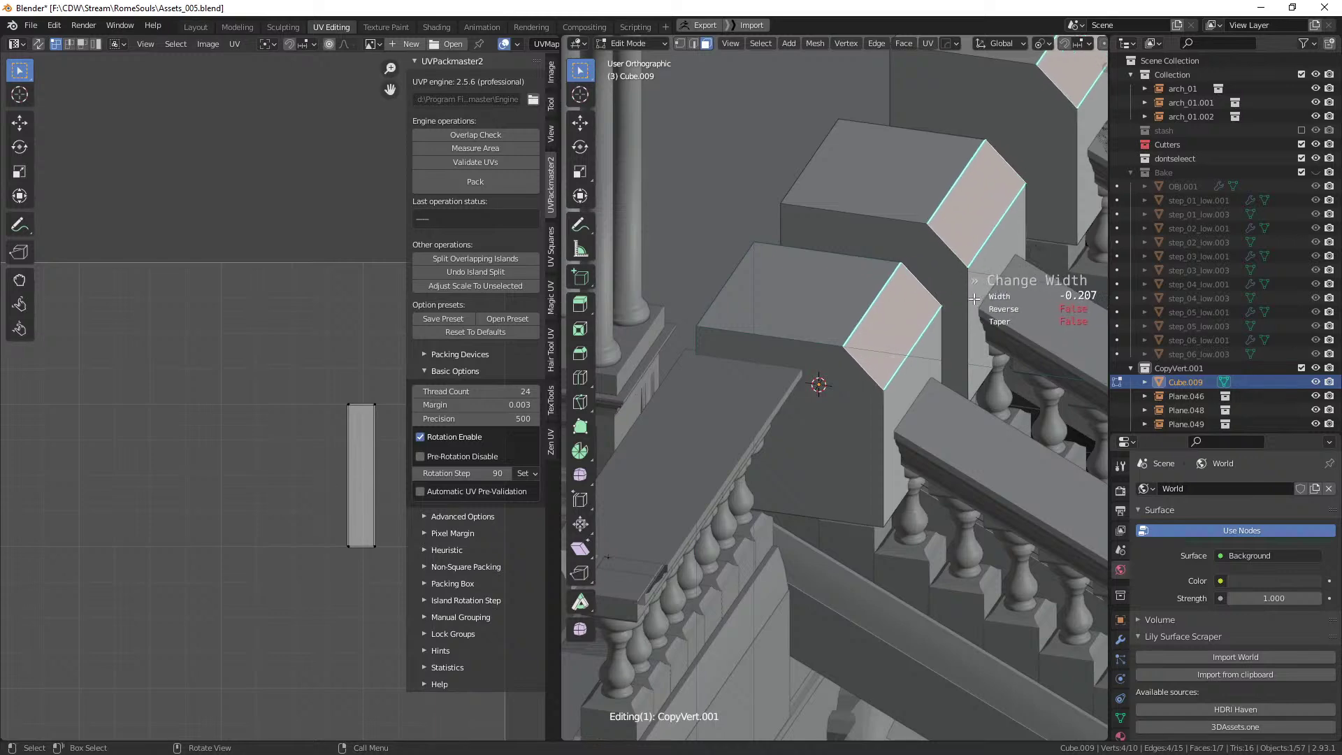
pyautogui.press('r')
pyautogui.press('r')
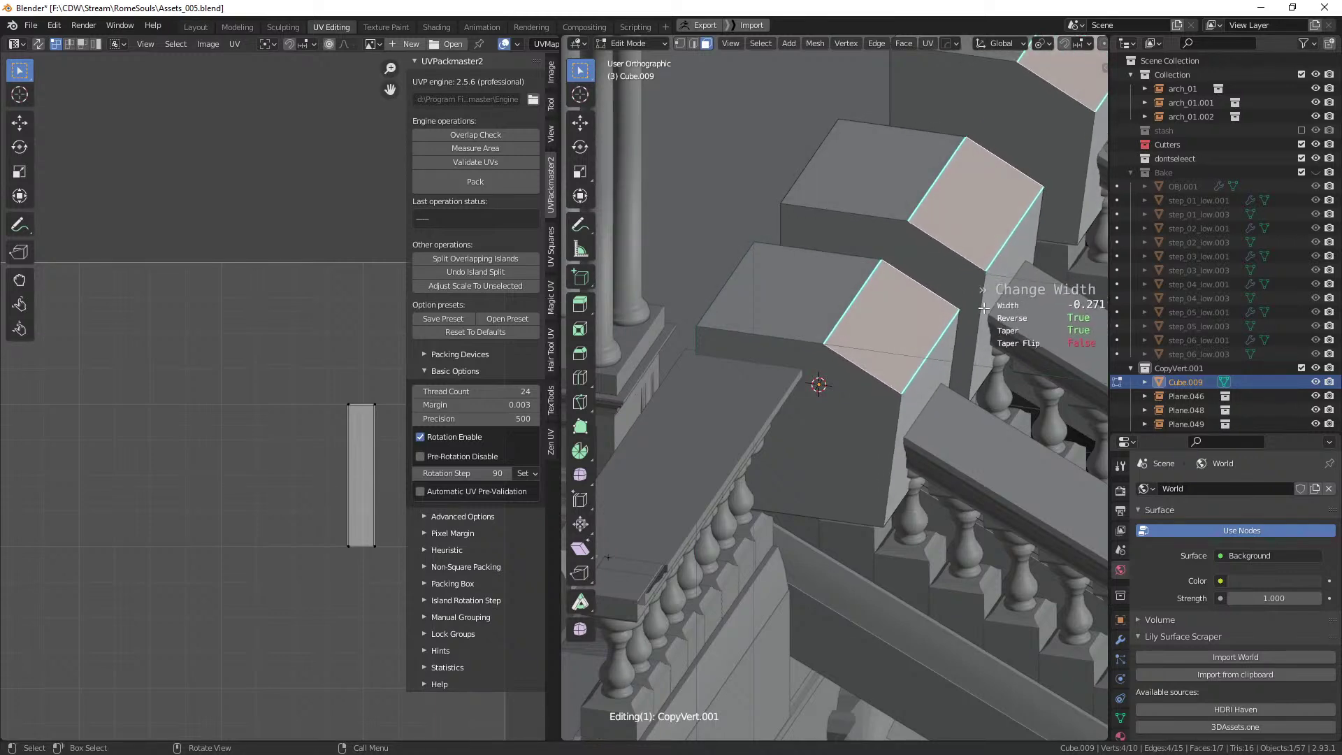
pyautogui.press('t')
pyautogui.click(918, 313)
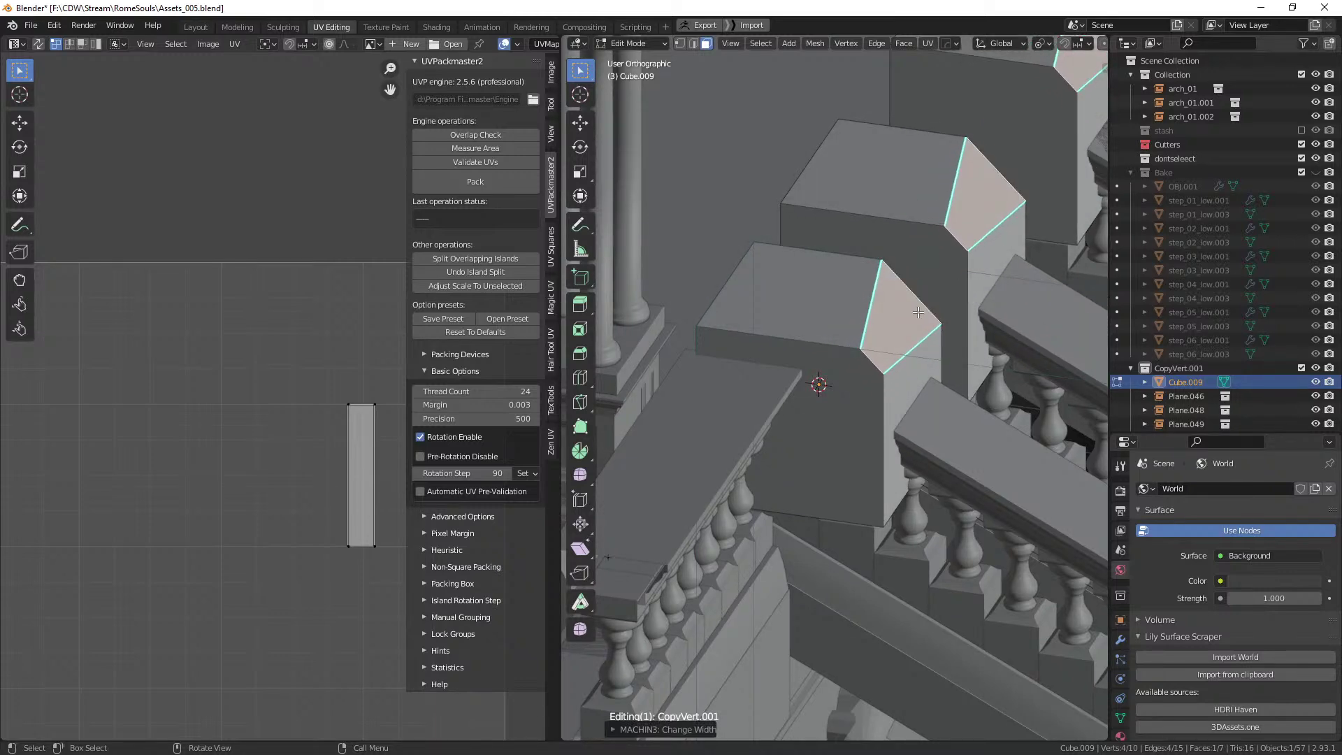
# Fuse the tapered chamfer into a rounded corner with MESHmachine and return to Object Mode.
pyautogui.press('y')
pyautogui.click(998, 308)
pyautogui.click(998, 307)
pyautogui.moveTo(998, 307); pyautogui.dragTo(878, 291, button='middle')
pyautogui.keyDown('shift'); pyautogui.moveTo(774, 270); pyautogui.dragTo(883, 274, button='middle'); pyautogui.keyUp('shift')
pyautogui.press('Tab')
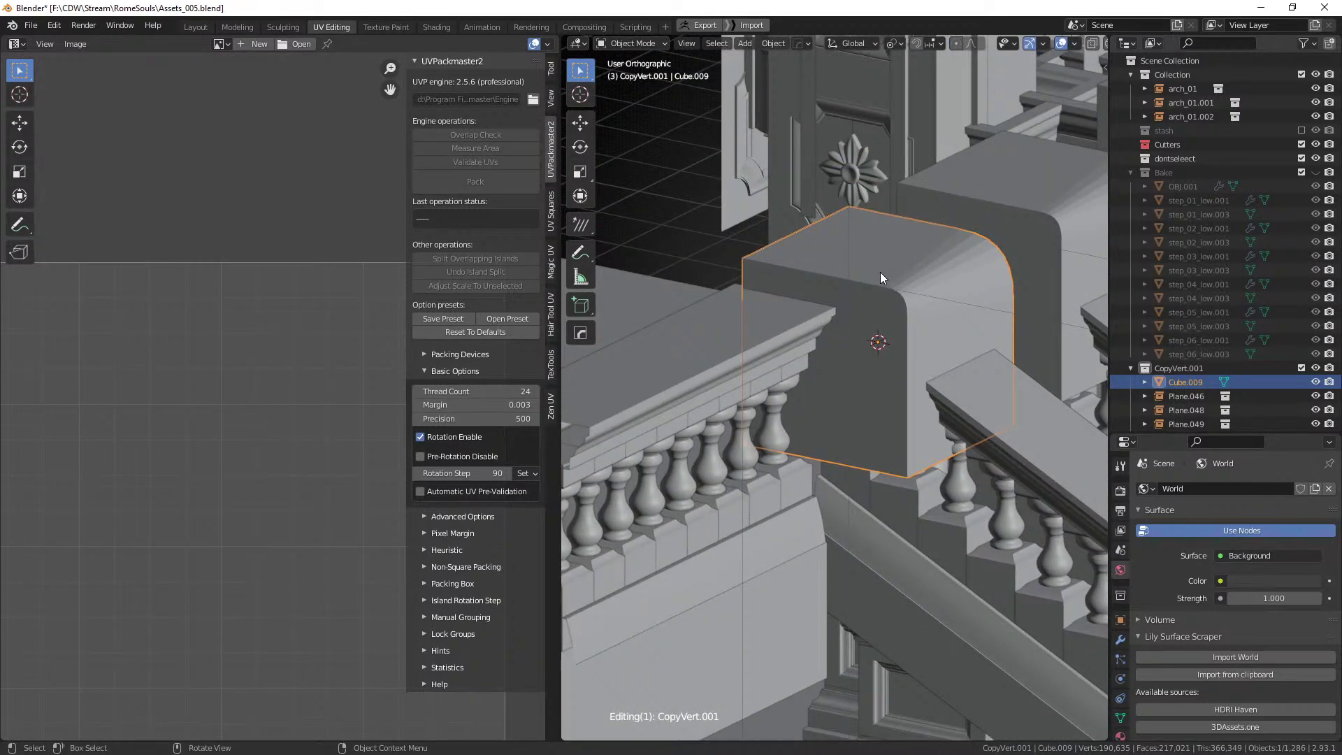
# Delete the rounded demonstration cube and close the CopyVert.001 group being edited.
pyautogui.press('x')
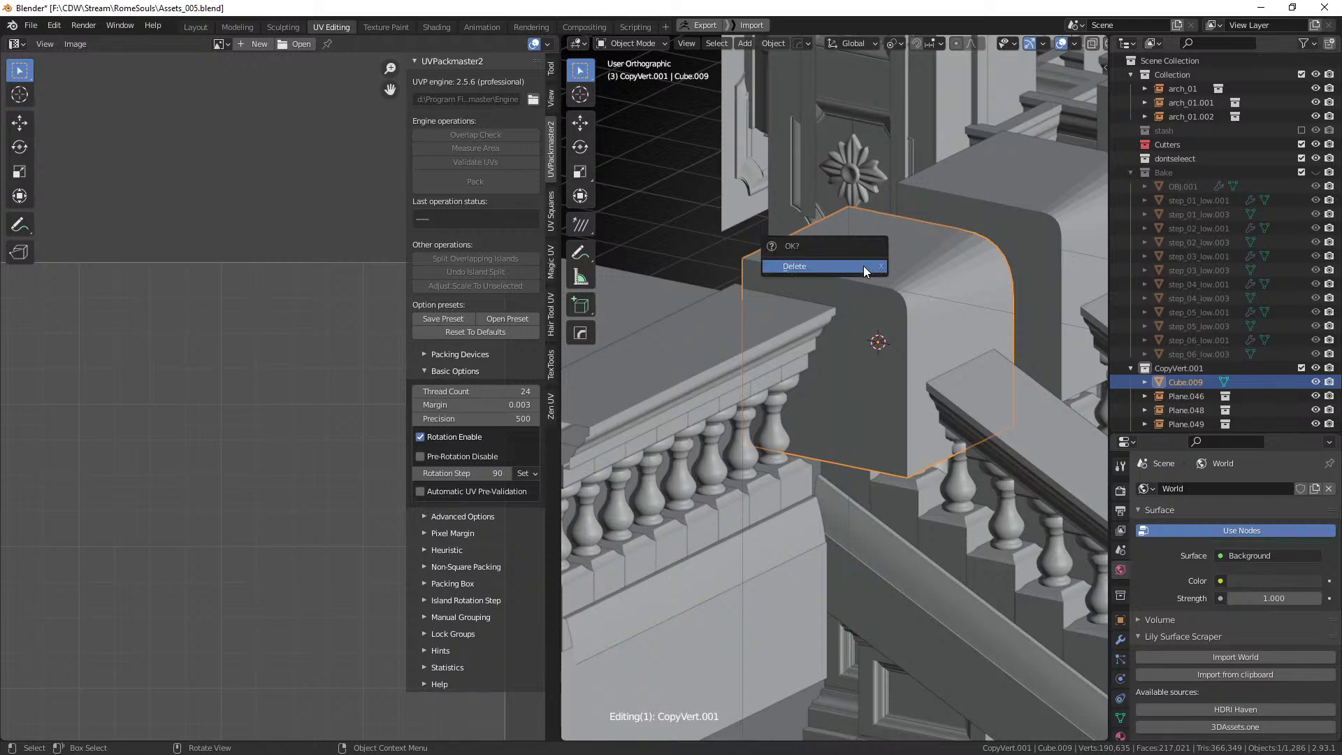
pyautogui.click(862, 266)
pyautogui.press('n')
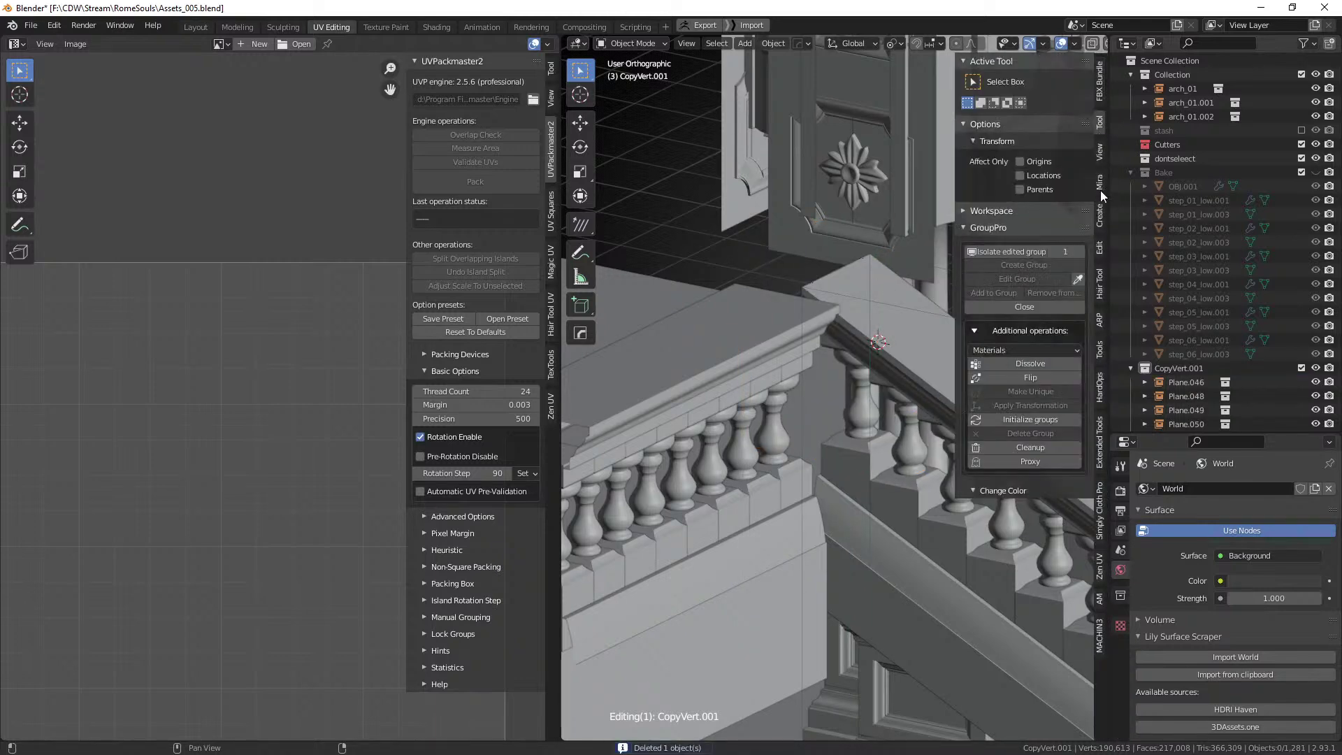
pyautogui.click(1100, 186)
pyautogui.click(932, 404)
pyautogui.moveTo(933, 404); pyautogui.dragTo(909, 424, button='middle')
pyautogui.hotkey('ctrl', 'g')
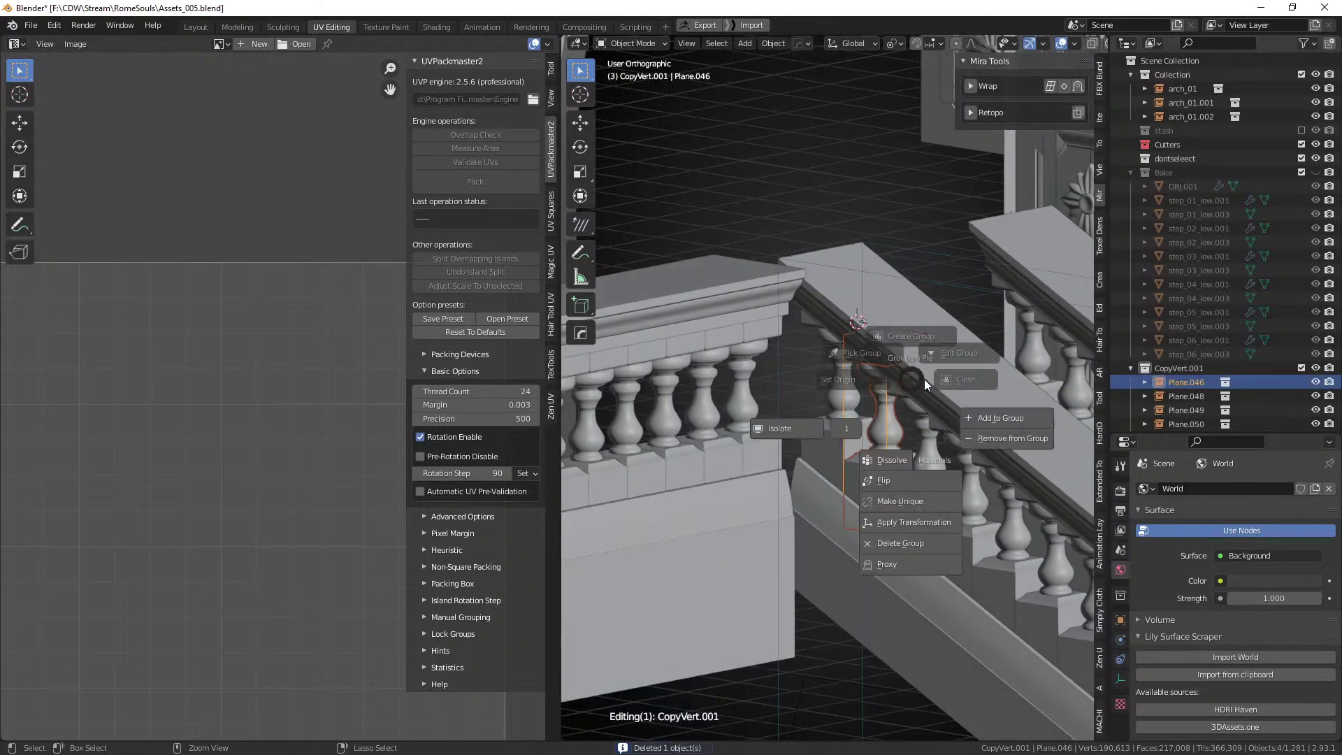
pyautogui.click(927, 378)
# Export the stairs_mid_01.004 balustrade as an OBJ file with FBX Bundle.
pyautogui.moveTo(930, 377); pyautogui.dragTo(980, 372, button='middle')
pyautogui.click(1100, 78)
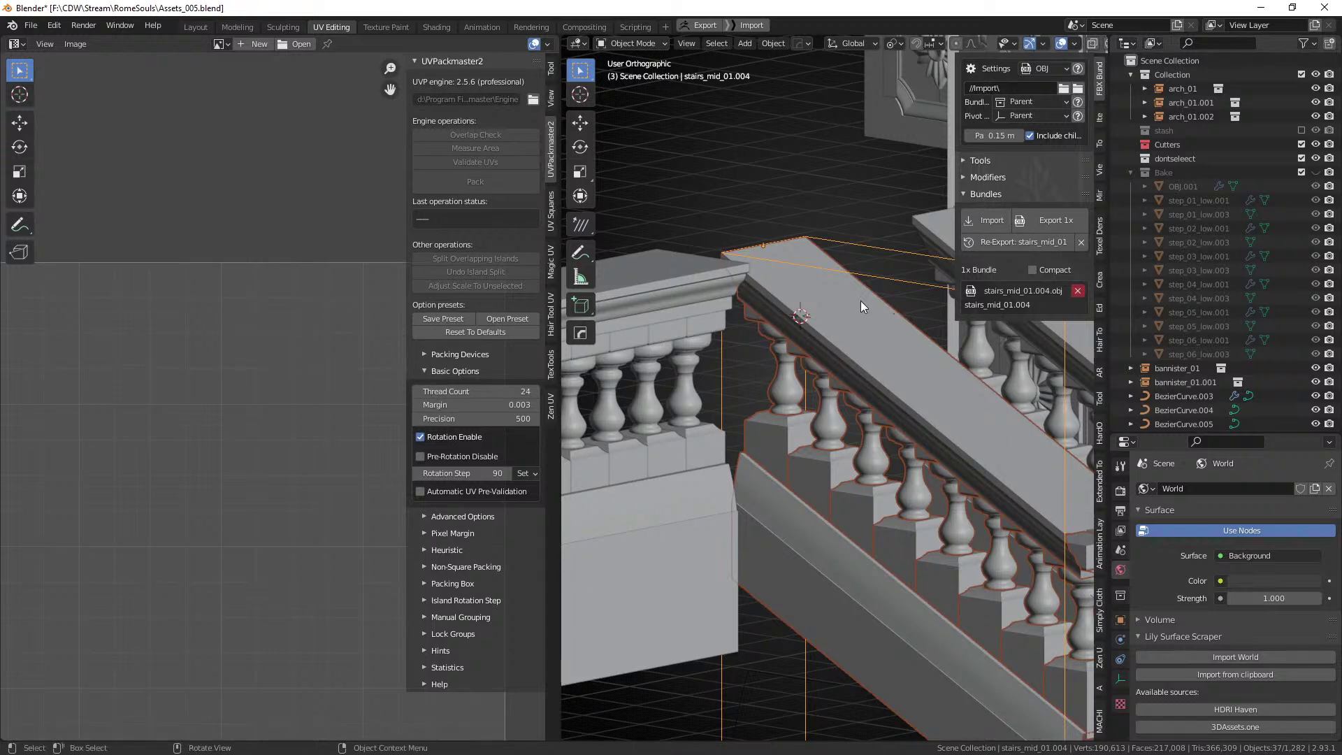
pyautogui.moveTo(861, 301)
pyautogui.mouseDown(button='middle')
pyautogui.moveTo(832, 315)
pyautogui.moveTo(811, 299)
pyautogui.moveTo(849, 291)
pyautogui.mouseUp(button='middle')
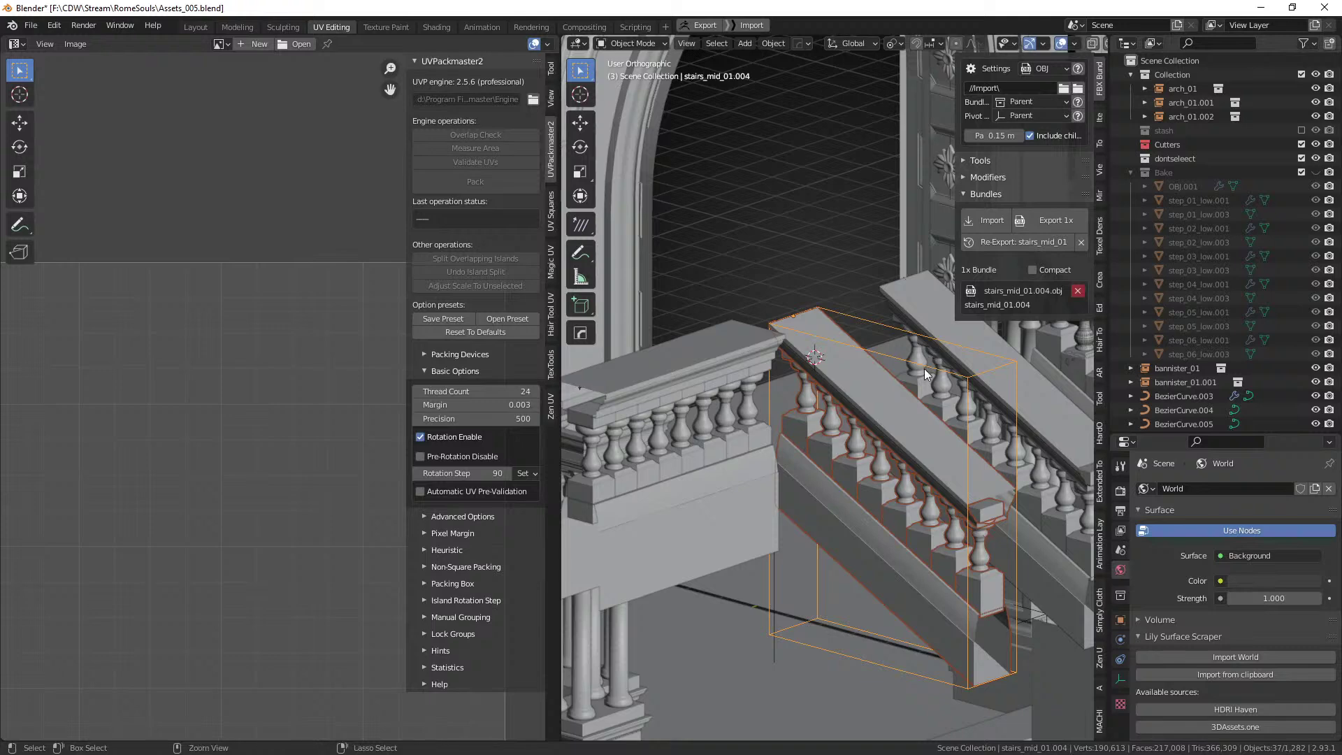
pyautogui.hotkey('ctrl', 'e')
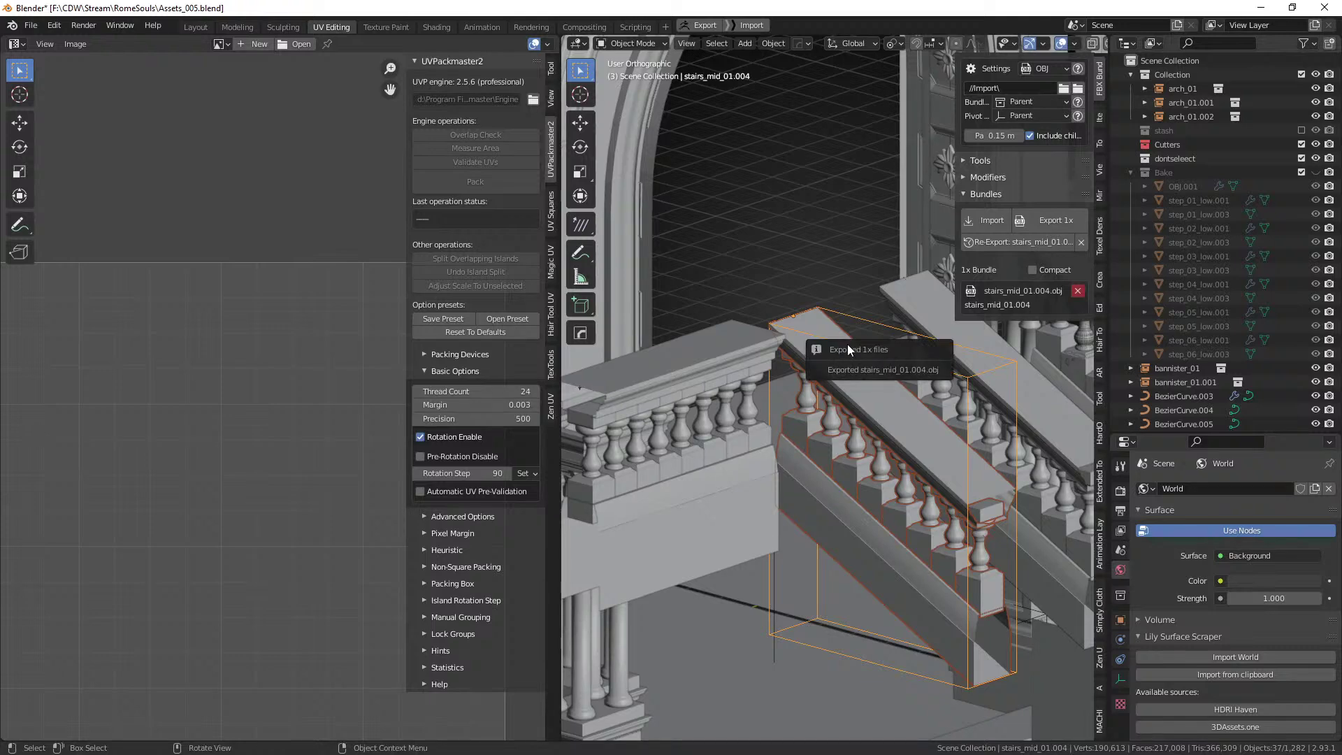
pyautogui.click(1016, 89)
pyautogui.press('Return')
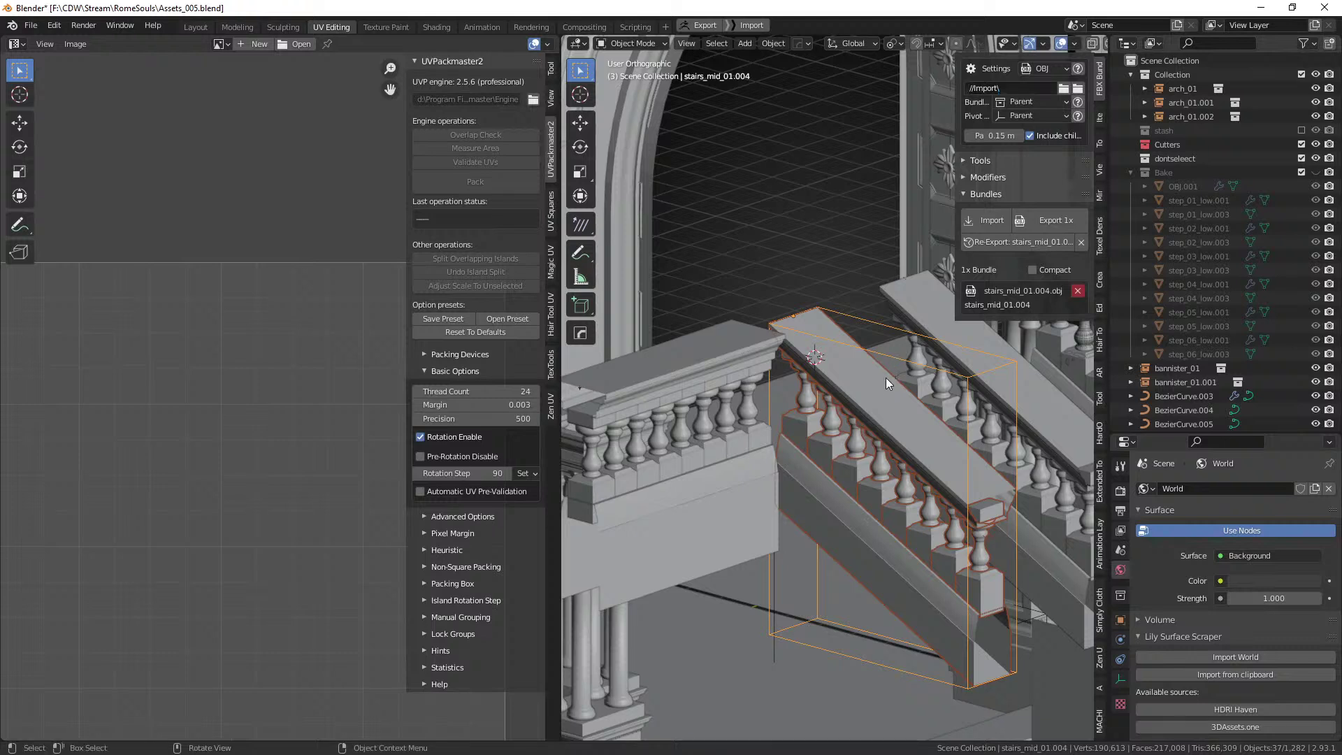
pyautogui.press('F2')
pyautogui.moveTo(860, 393); pyautogui.dragTo(720, 400)
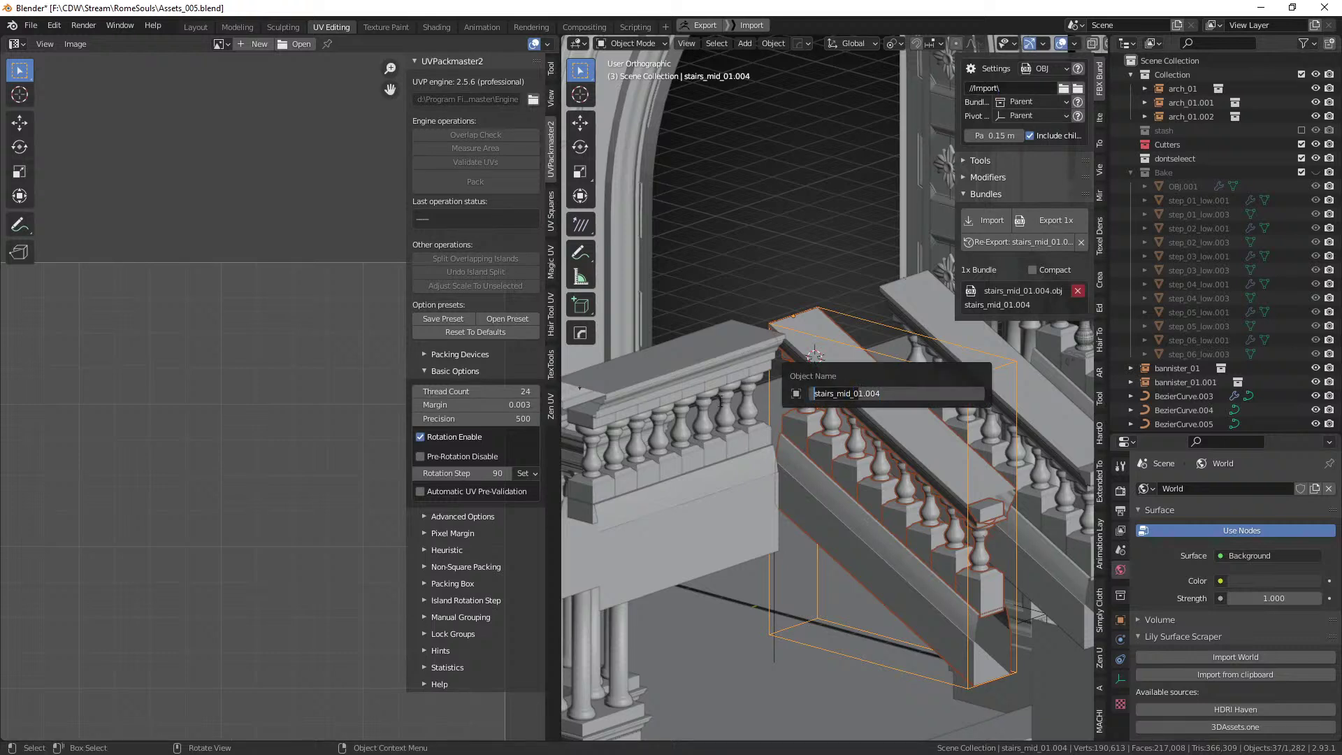
pyautogui.click(862, 395)
pyautogui.hotkey('shift', 'Home')
pyautogui.click(864, 460)
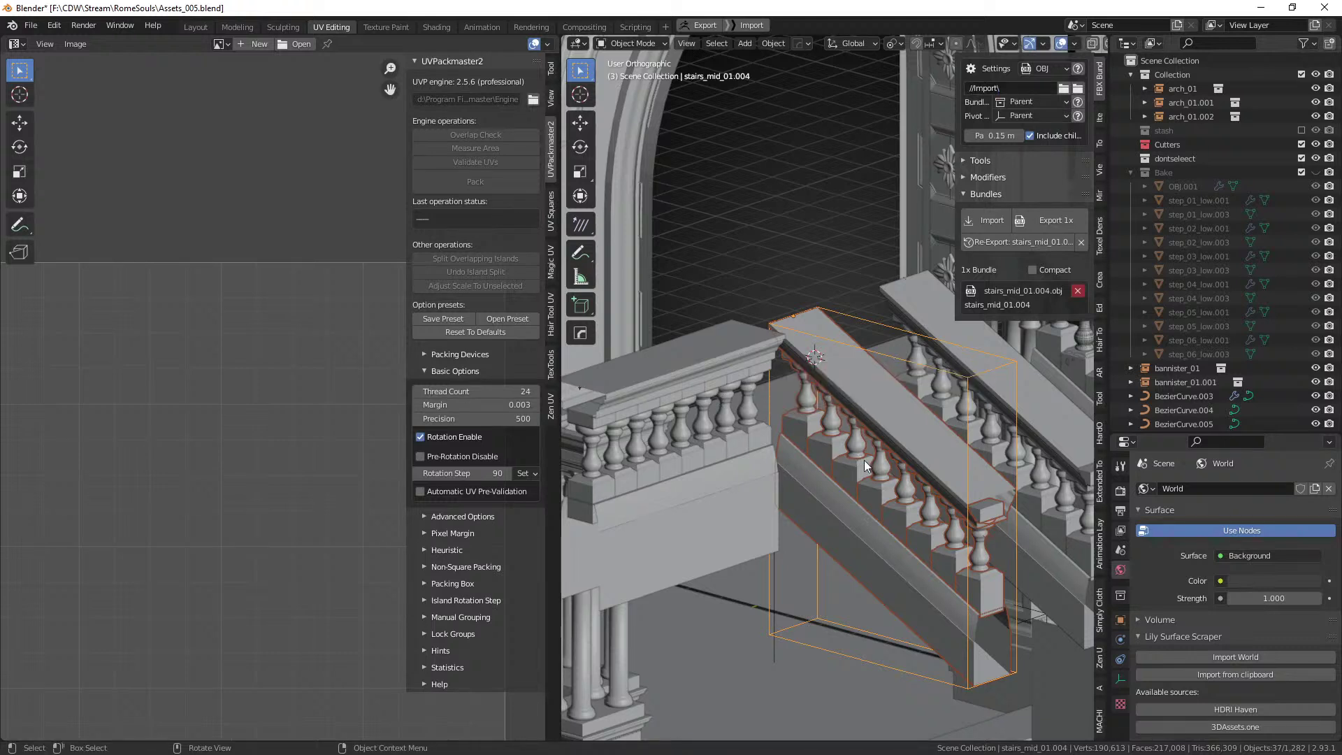
# Delete the stairs_mid_01.004 balustrade and select the stairs_mid_01 balustrade across the staircase.
pyautogui.press('x')
pyautogui.click(879, 414)
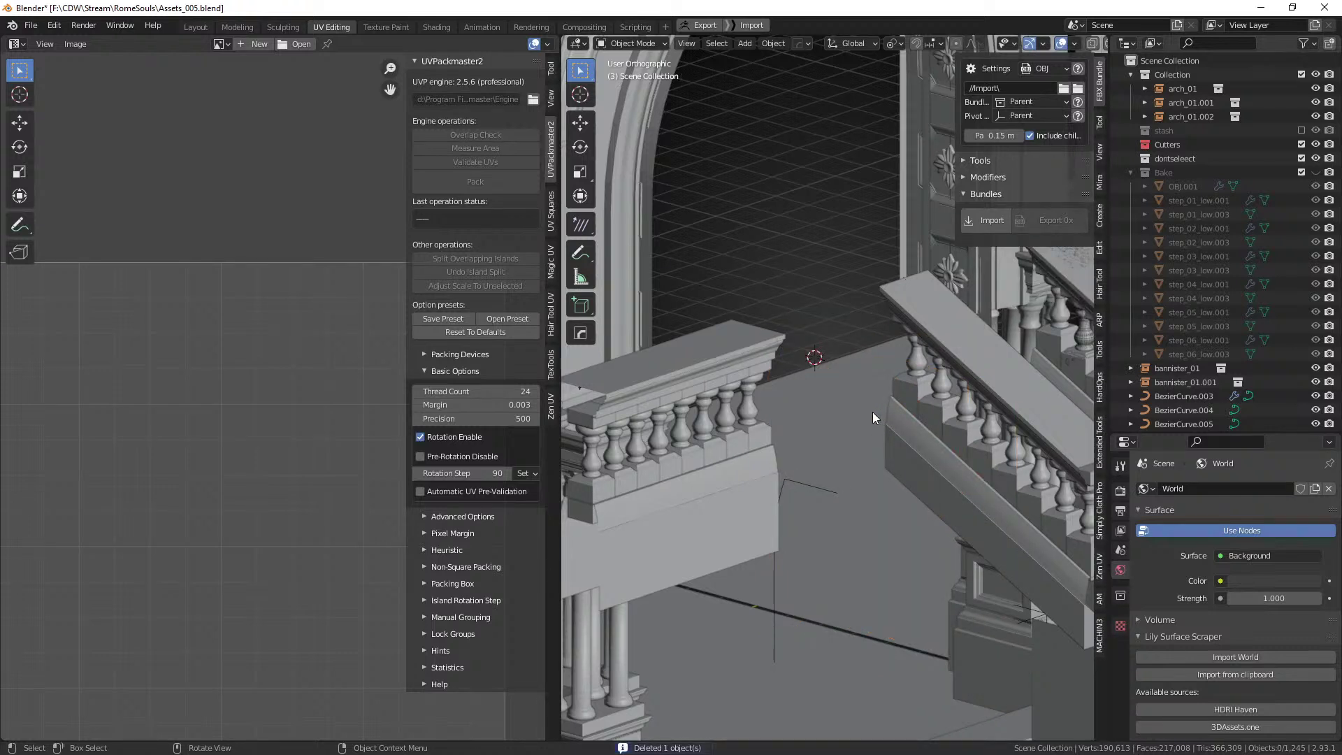
pyautogui.click(932, 433)
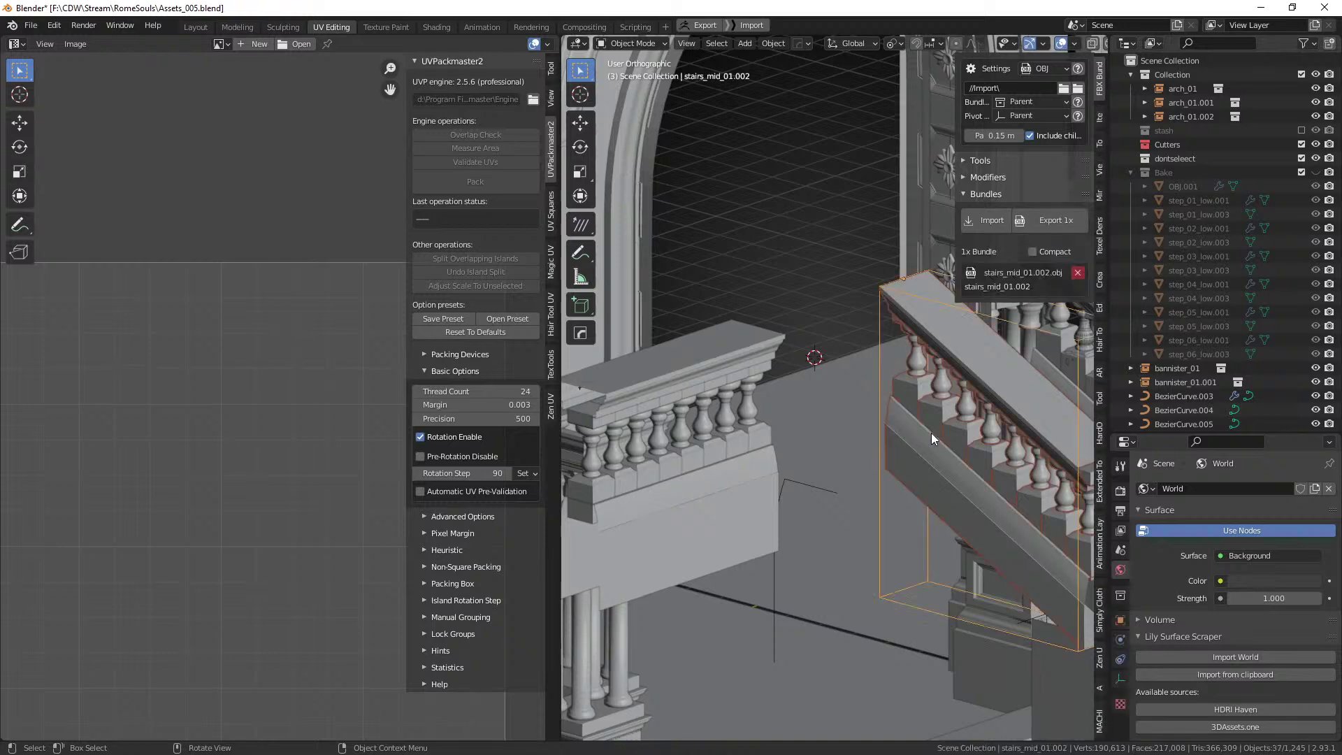
pyautogui.press('f')
pyautogui.scroll(-3, 832, 390)
pyautogui.moveTo(820, 394); pyautogui.dragTo(755, 413, button='middle')
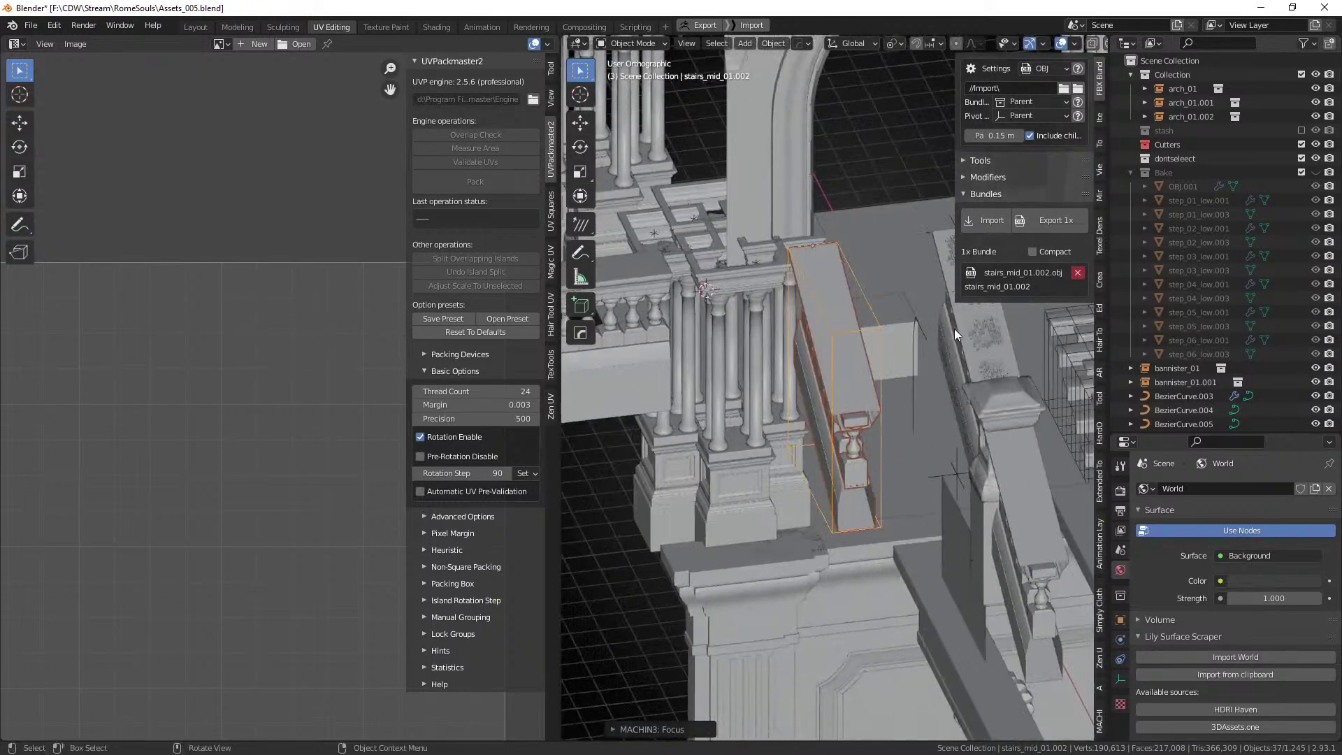
pyautogui.click(959, 328)
pyautogui.click(1102, 253)
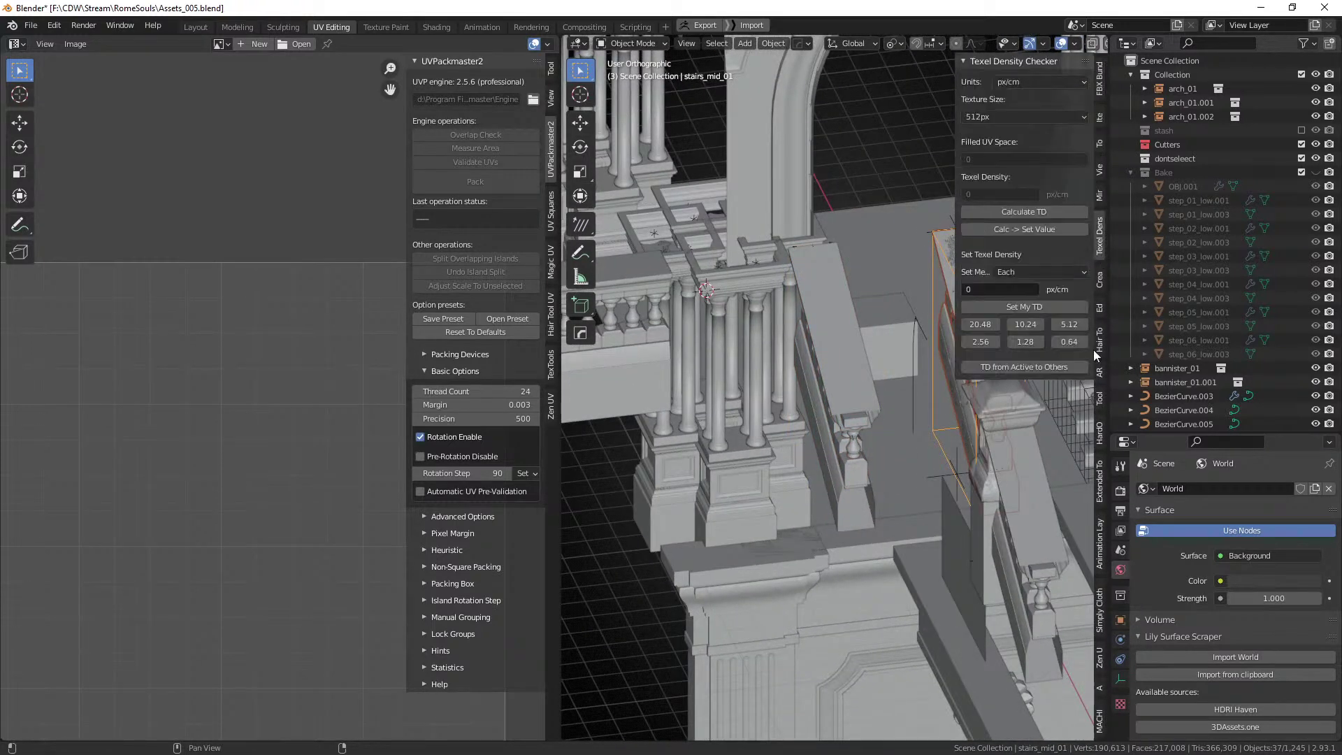
pyautogui.click(1099, 406)
pyautogui.click(1102, 364)
pyautogui.click(1101, 353)
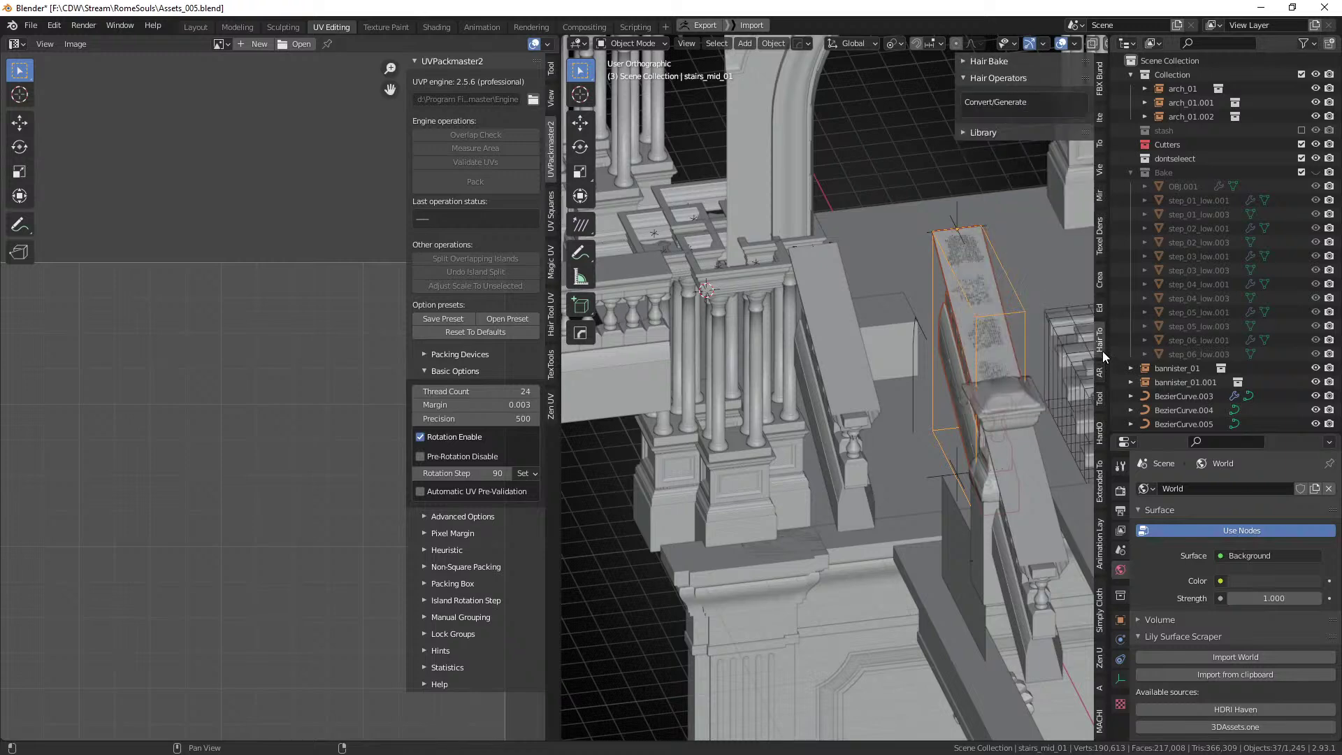
pyautogui.click(1099, 308)
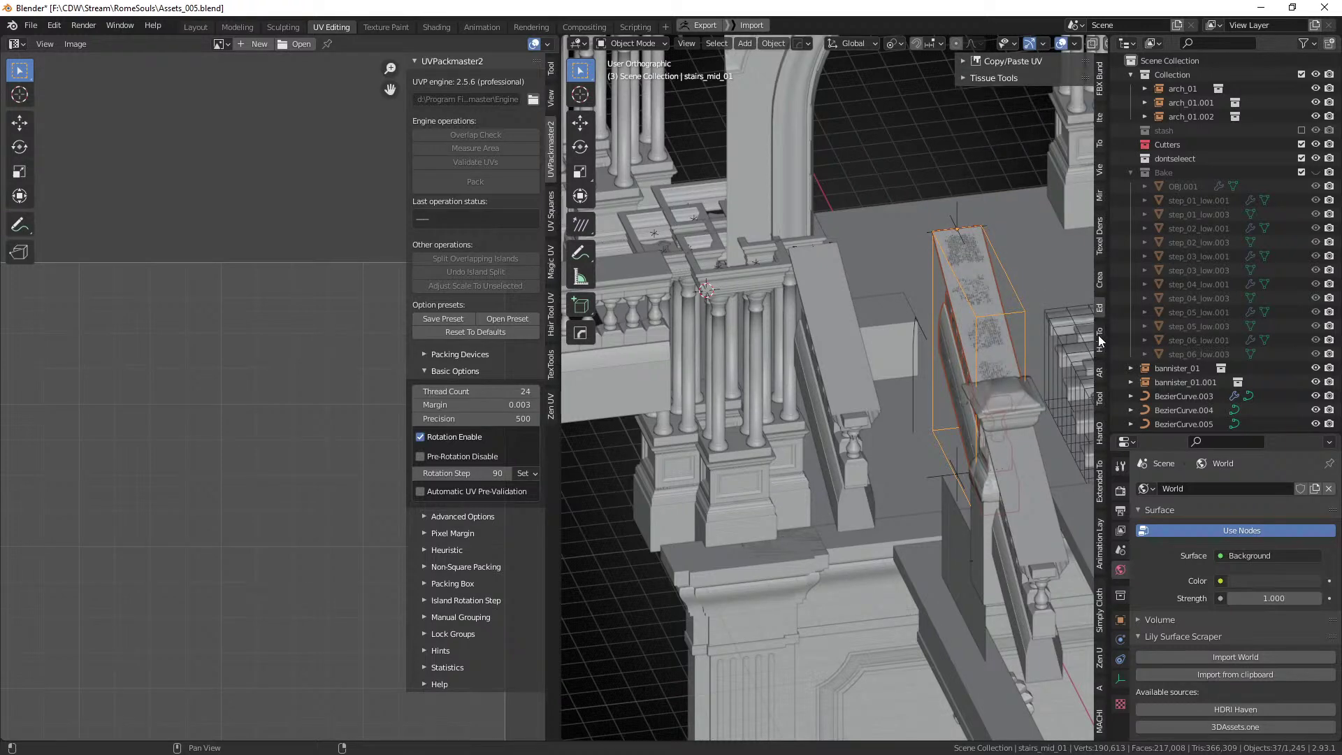
pyautogui.click(1099, 337)
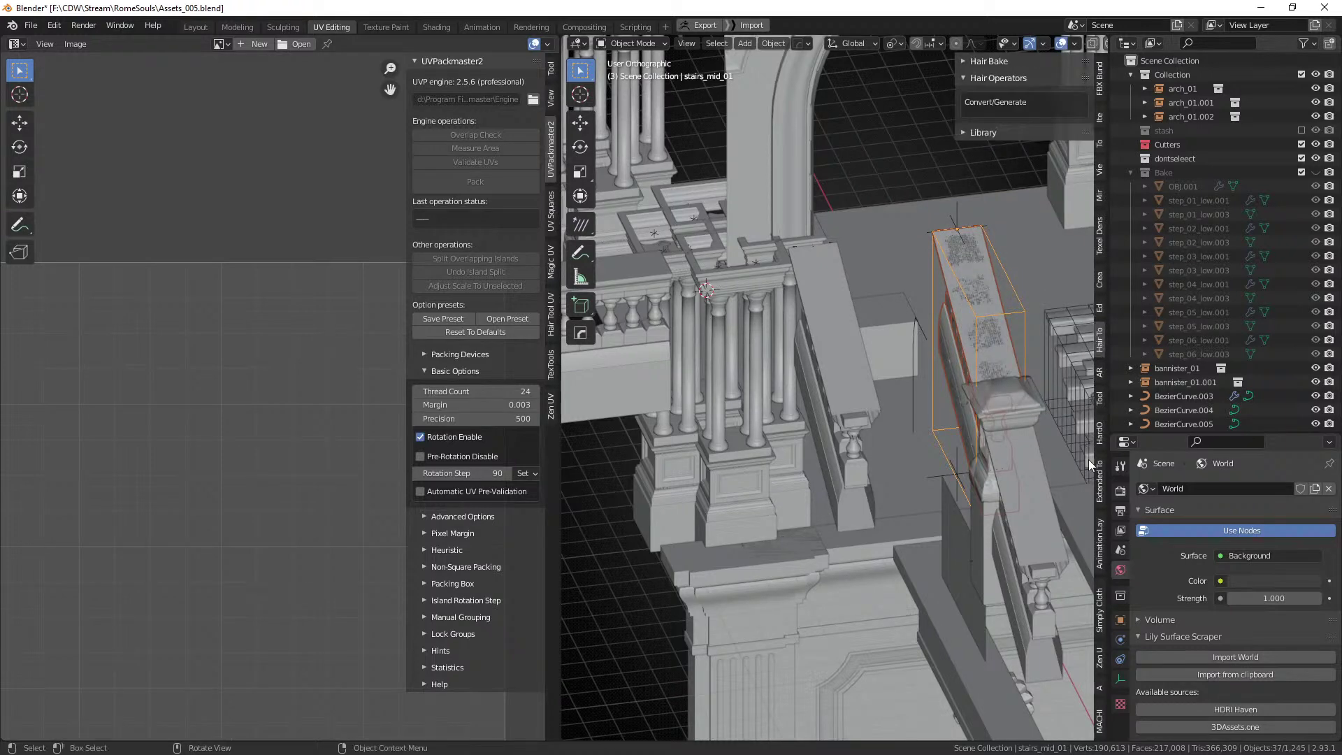
pyautogui.click(1101, 548)
pyautogui.moveTo(943, 503); pyautogui.dragTo(878, 425, button='middle')
pyautogui.scroll(2, 878, 425)
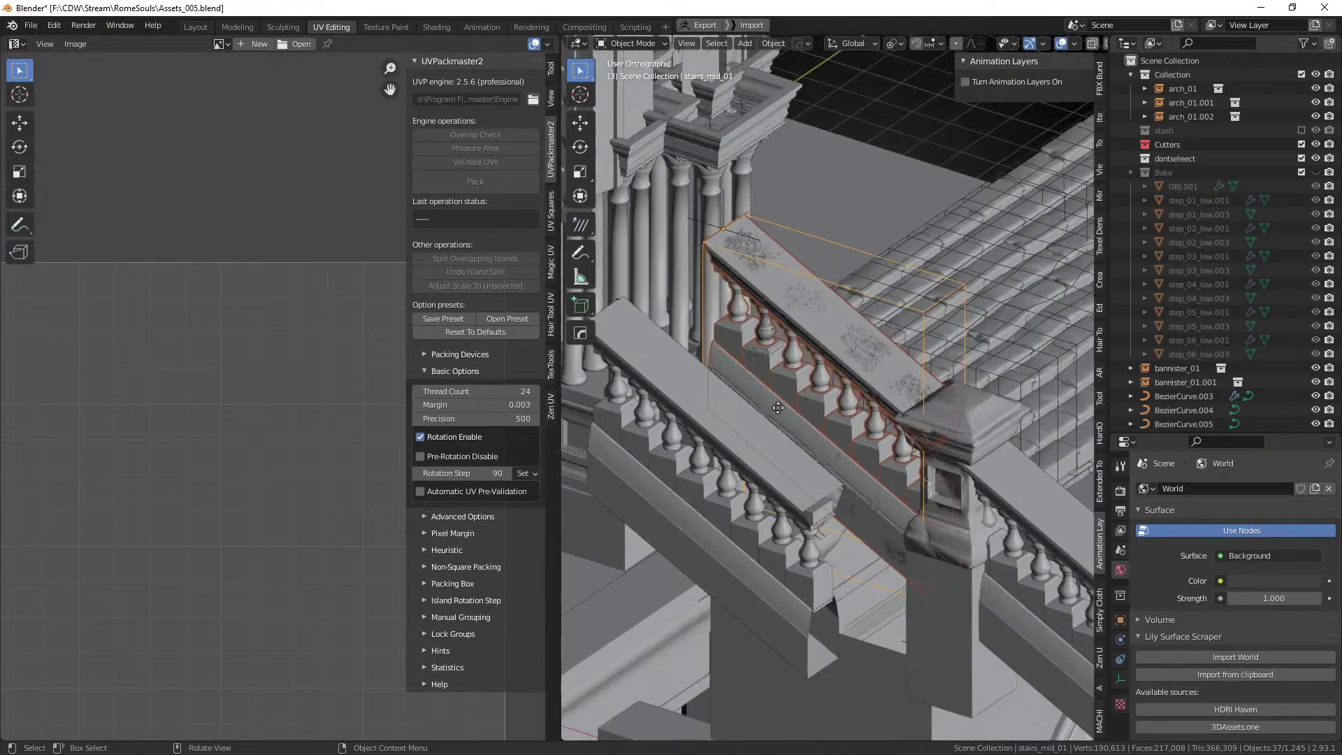
pyautogui.press('g')
pyautogui.rightClick(807, 370)
pyautogui.press('g')
pyautogui.rightClick(787, 346)
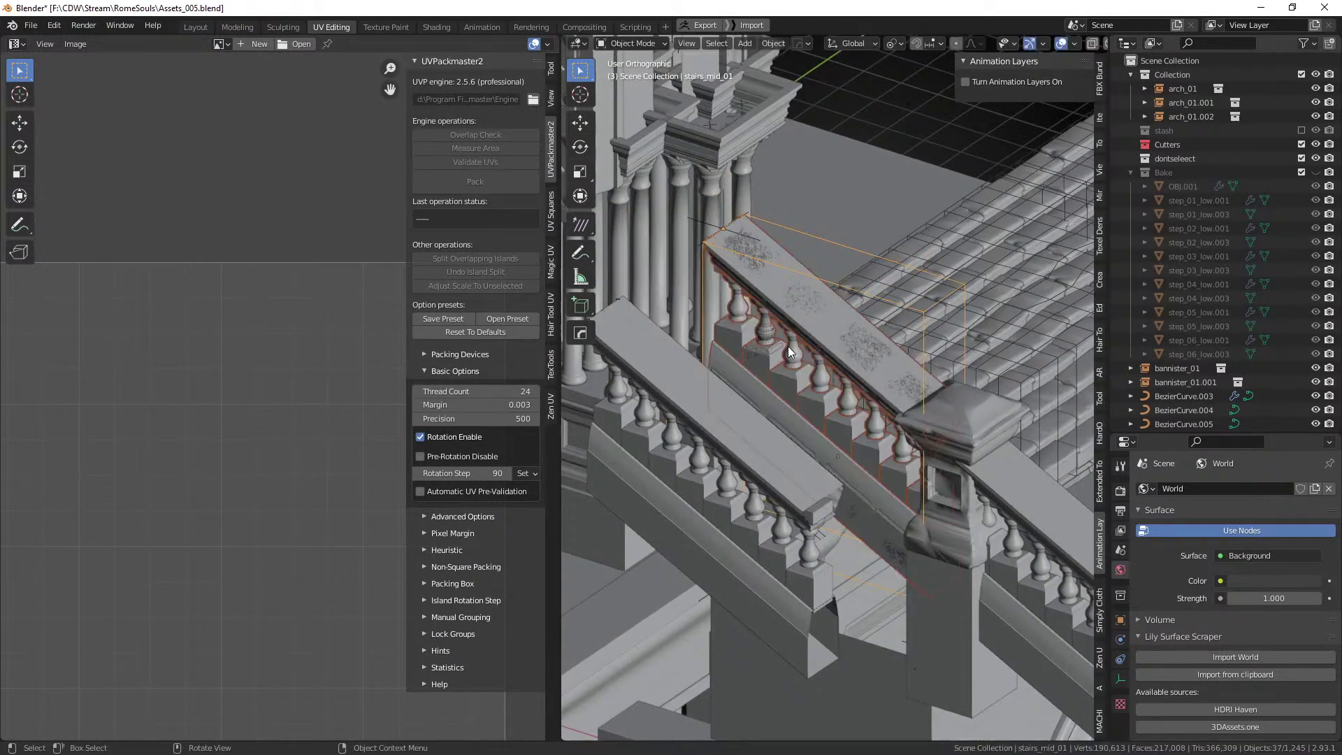
# Temporarily hide the stairs_mid_01 balustrade to examine the individual stones behind it, and unhide everything.
pyautogui.press('h')
pyautogui.click(854, 358)
pyautogui.moveTo(855, 361); pyautogui.dragTo(799, 355, button='middle')
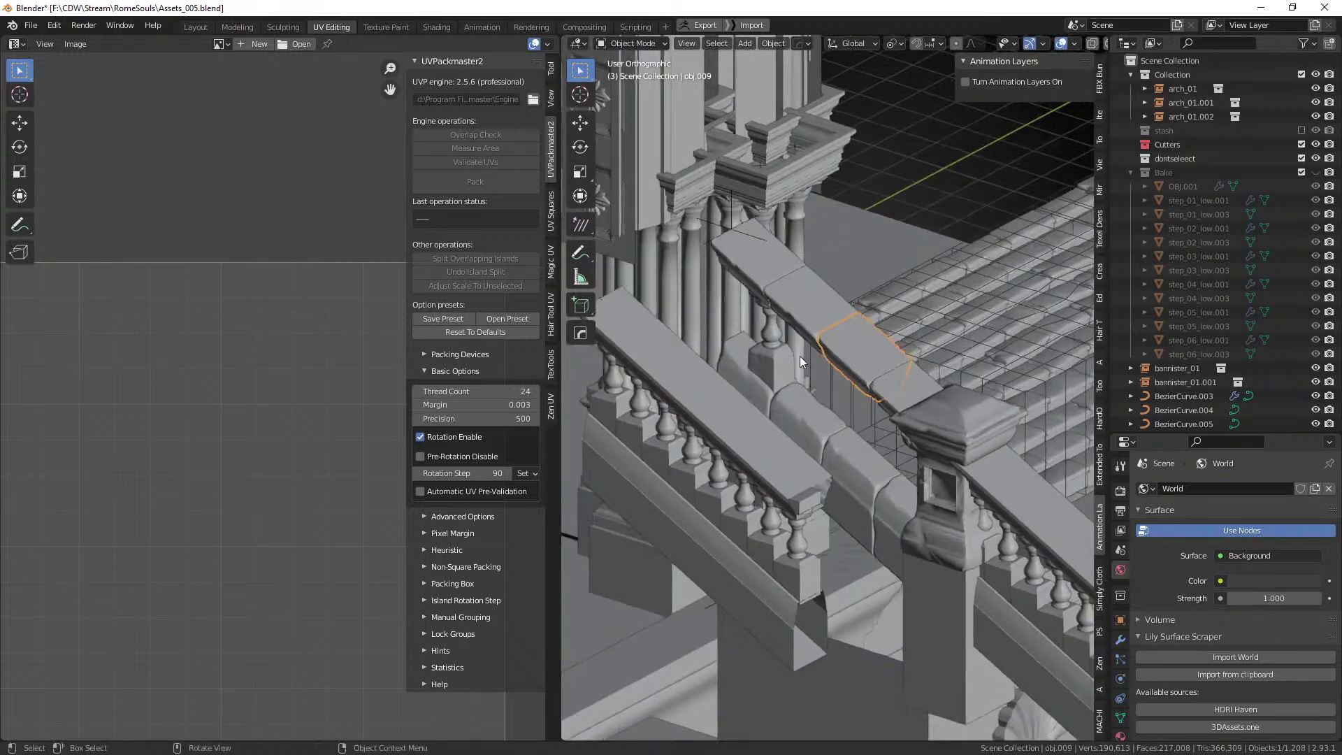
pyautogui.hotkey('alt', 'h')
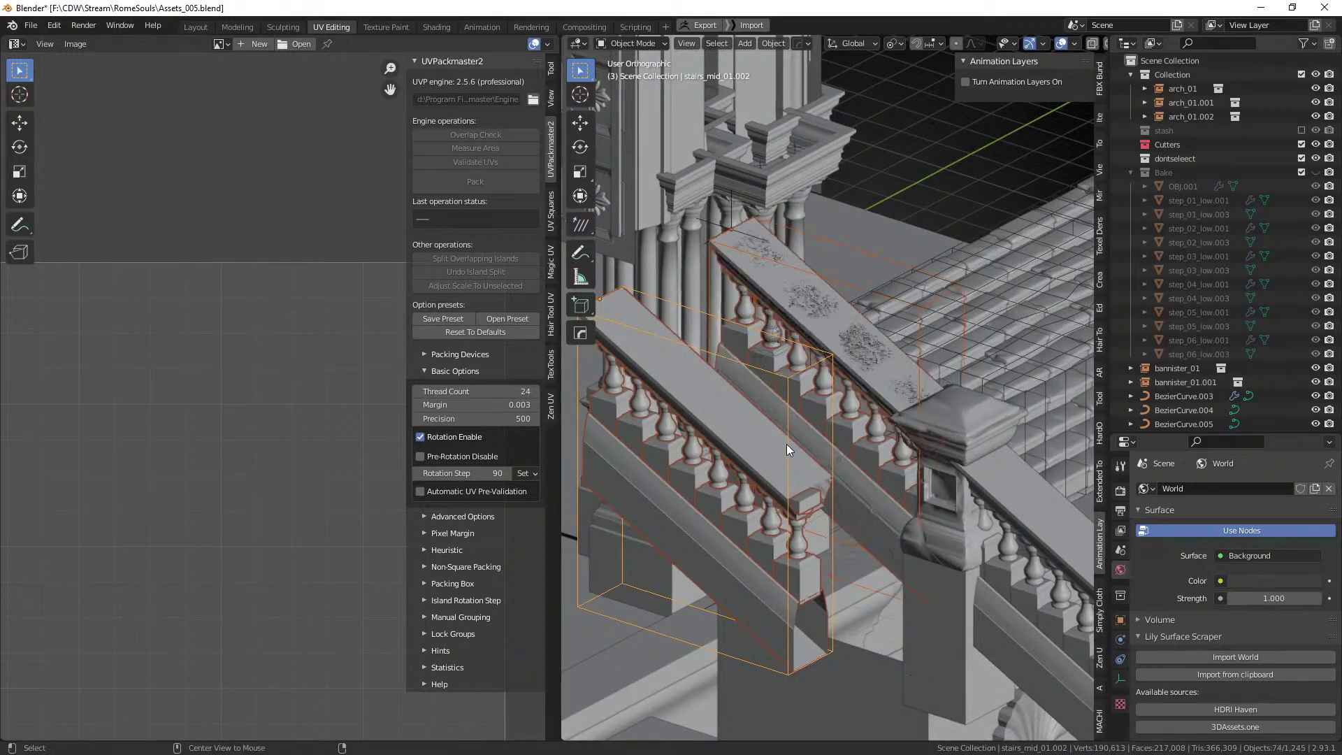
# Delete the stairs_mid_01.002 balustrade and hide stairs_mid_01 to expose the individual sculpted stones.
pyautogui.press('x')
pyautogui.click(769, 458)
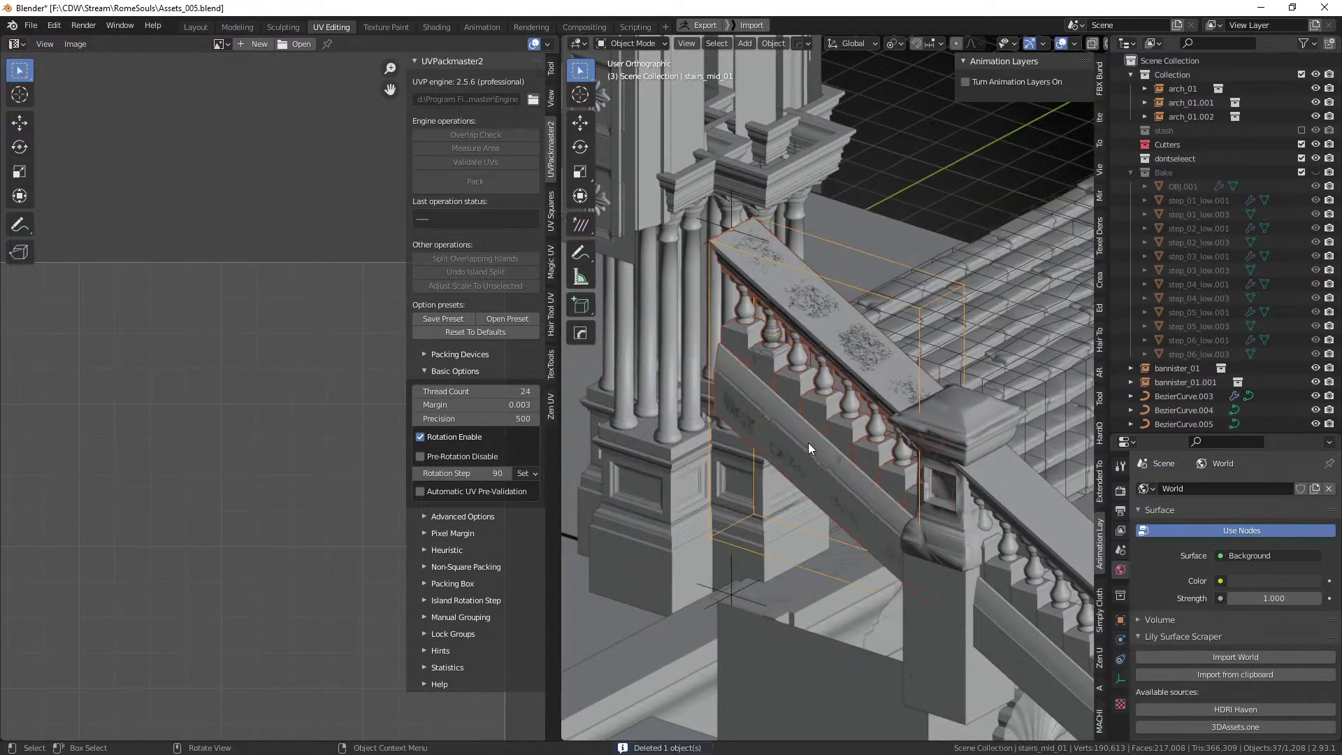
pyautogui.press('h')
pyautogui.click(805, 427)
pyautogui.moveTo(805, 427); pyautogui.dragTo(777, 383, button='middle')
pyautogui.click(767, 382)
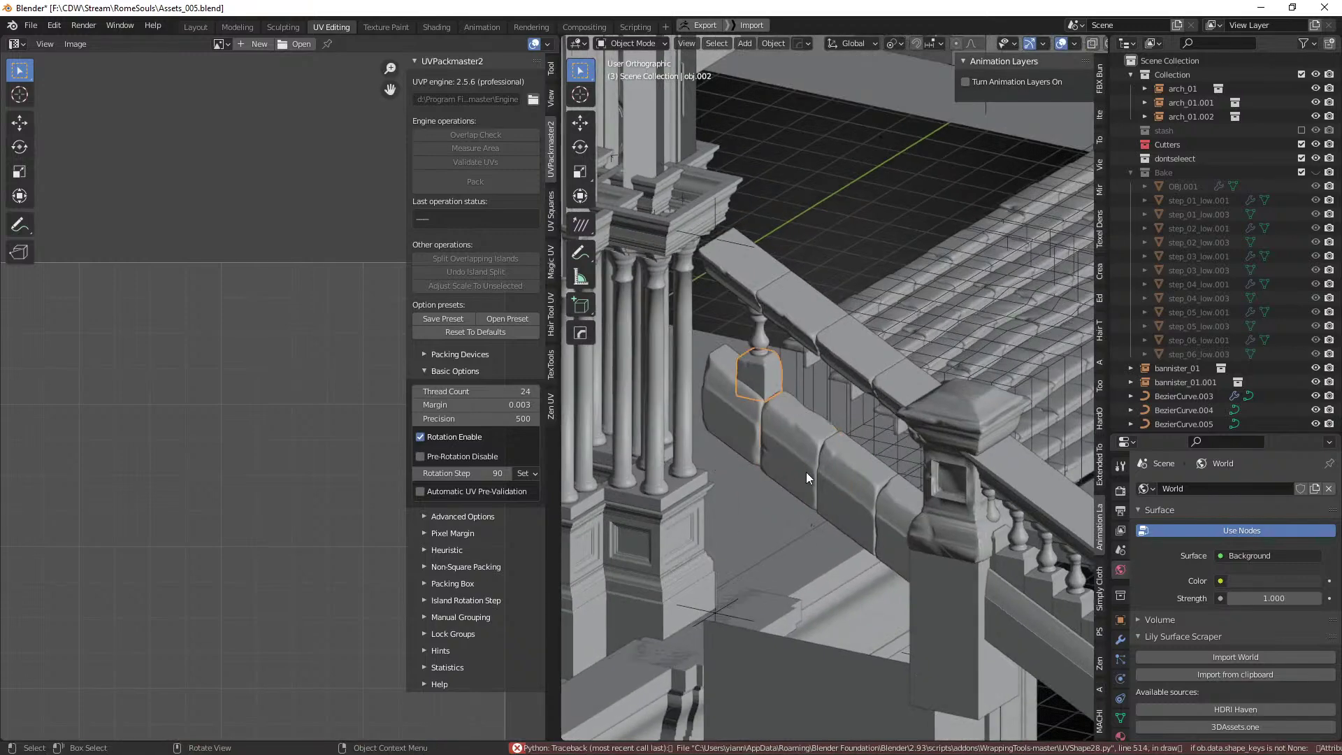
# Frame a sculpted stone in the lower row of the stair balustrade and inspect its mesh in Edit Mode.
pyautogui.click(806, 472)
pyautogui.press('f')
pyautogui.press('Tab')
pyautogui.moveTo(820, 471); pyautogui.dragTo(872, 453, button='middle')
pyautogui.scroll(-3, 809, 453)
pyautogui.press('Tab')
pyautogui.click(948, 458)
pyautogui.press('Tab')
pyautogui.keyDown('shift'); pyautogui.moveTo(952, 480); pyautogui.dragTo(818, 431, button='middle'); pyautogui.keyUp('shift')
pyautogui.press('Tab')
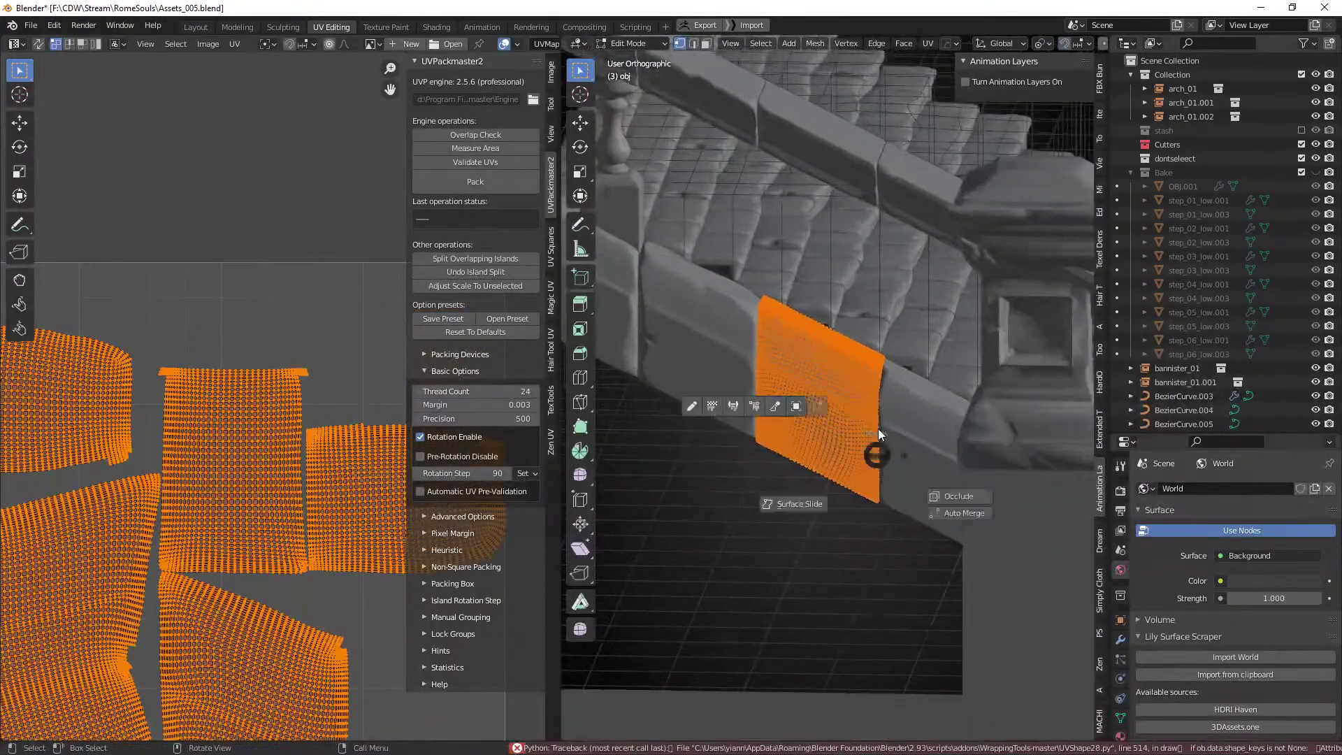
# Select the neighbouring lower stone obj.005, isolate it in local view and enter Edit Mode.
pyautogui.click(926, 460)
pyautogui.press('Tab')
pyautogui.press('Tab')
pyautogui.press('KP_Divide')
pyautogui.press('Tab')
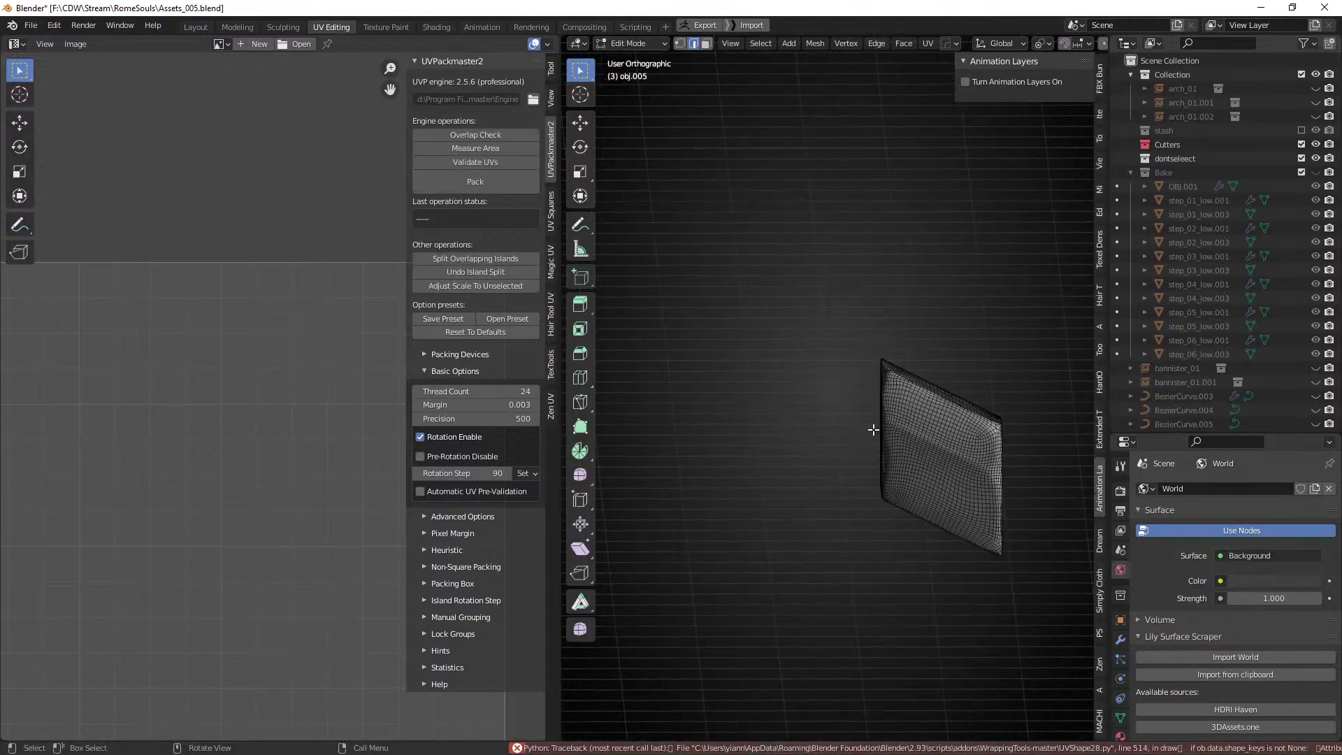
# Select an edge on the rim of the stone's end face, frame it and maximize the 3D viewport.
pyautogui.click(885, 393)
pyautogui.press('KP_Decimal')
pyautogui.hotkey('ctrl', 'space')
pyautogui.scroll(-4, 815, 381)
pyautogui.moveTo(815, 381); pyautogui.dragTo(636, 361, button='middle')
pyautogui.scroll(-6, 791, 377)
pyautogui.keyDown('shift'); pyautogui.moveTo(543, 352); pyautogui.dragTo(686, 439, button='middle'); pyautogui.keyUp('shift')
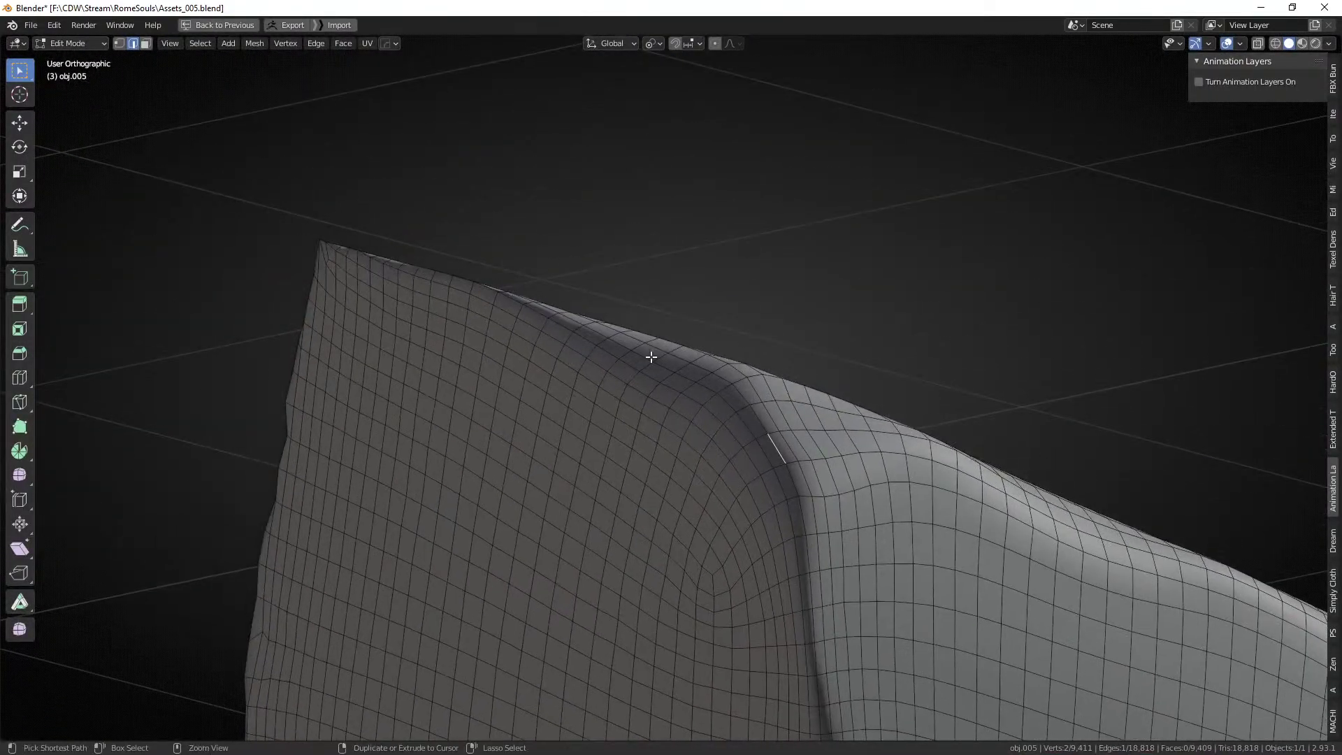
# Extend the edge selection by shortest path along the end face's upper rim and down its side.
pyautogui.keyDown('ctrl'); pyautogui.click(650, 357); pyautogui.keyUp('ctrl')
pyautogui.moveTo(651, 357); pyautogui.dragTo(832, 458, button='middle')
pyautogui.keyDown('ctrl'); pyautogui.click(457, 490); pyautogui.keyUp('ctrl')
pyautogui.keyDown('shift'); pyautogui.moveTo(615, 461); pyautogui.dragTo(962, 218, button='middle'); pyautogui.keyUp('shift')
pyautogui.hotkey('ctrl', 'z')
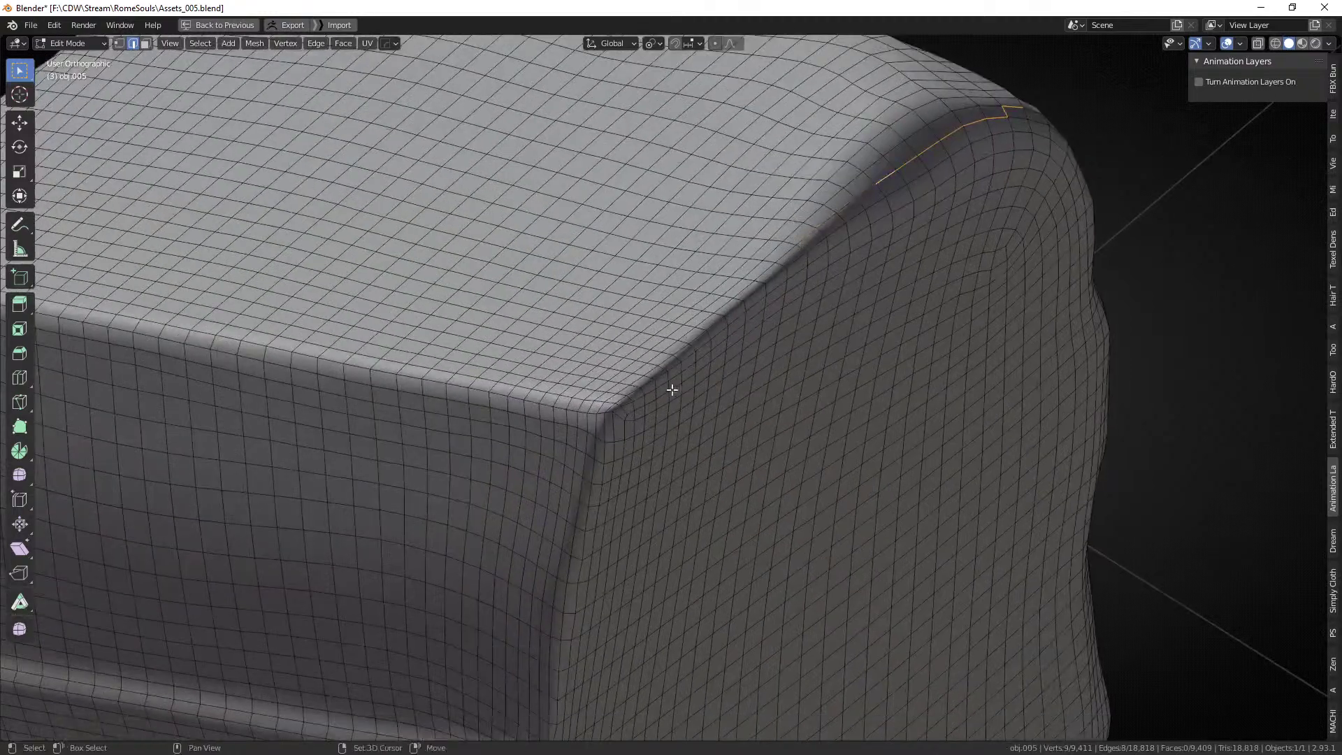
pyautogui.keyDown('shift'); pyautogui.click(673, 389); pyautogui.keyUp('shift')
pyautogui.keyDown('shift'); pyautogui.moveTo(650, 397); pyautogui.dragTo(767, 370, button='middle'); pyautogui.keyUp('shift')
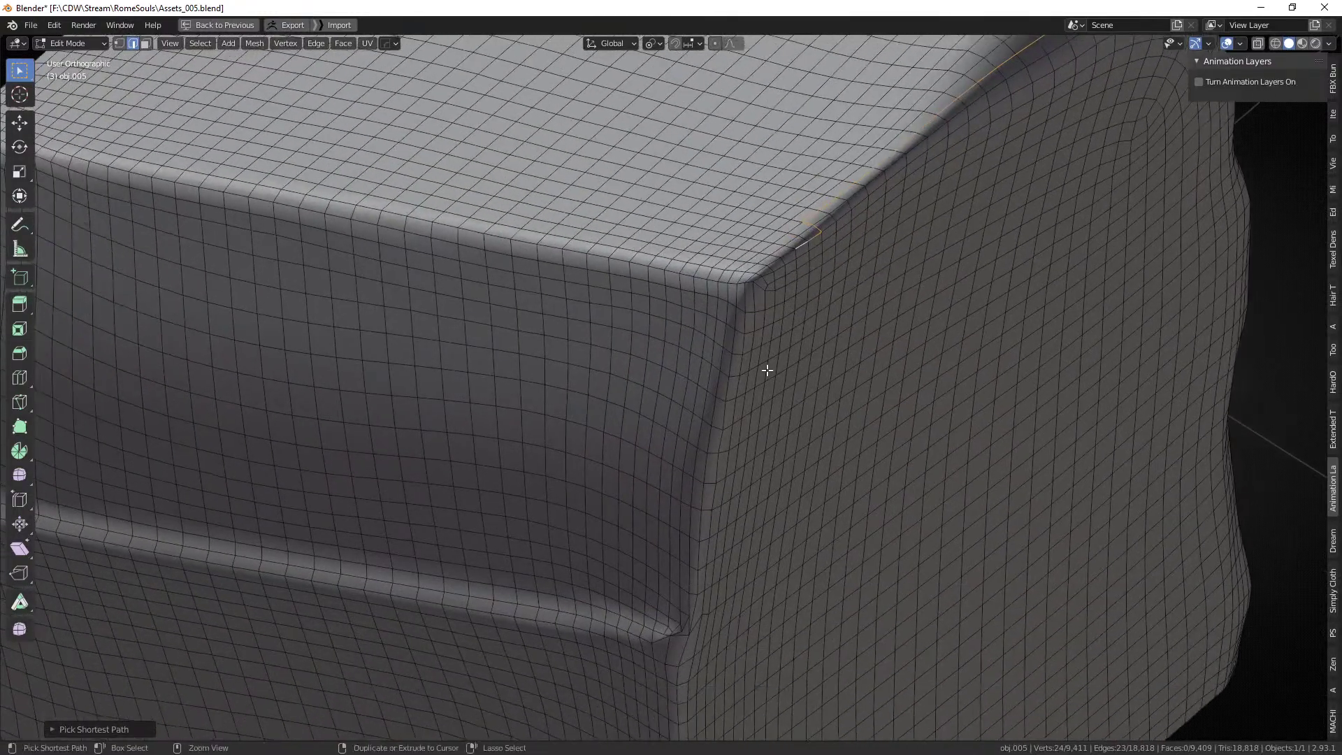
pyautogui.moveTo(718, 442); pyautogui.dragTo(701, 341, button='middle')
pyautogui.keyDown('ctrl'); pyautogui.click(705, 382); pyautogui.keyUp('ctrl')
pyautogui.scroll(3, 701, 342)
pyautogui.moveTo(805, 366); pyautogui.dragTo(795, 399, button='middle')
pyautogui.moveTo(935, 362); pyautogui.dragTo(478, 491, button='middle')
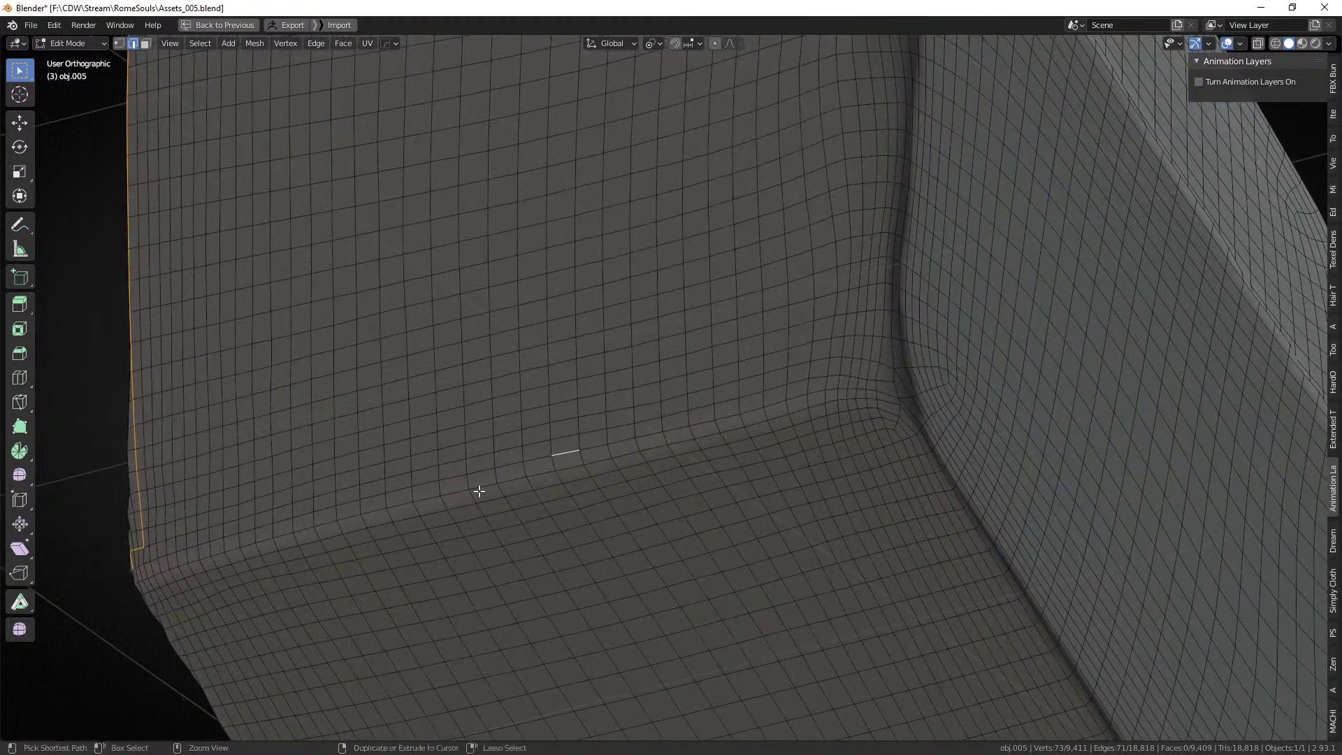
# Continue the edge path along the lower rim and up the opposite side of the end face, and mark the loop as a seam.
pyautogui.keyDown('shift'); pyautogui.moveTo(696, 364); pyautogui.dragTo(646, 390, button='middle'); pyautogui.keyUp('shift')
pyautogui.keyDown('ctrl'); pyautogui.click(830, 428); pyautogui.keyUp('ctrl')
pyautogui.keyDown('shift'); pyautogui.moveTo(830, 429); pyautogui.dragTo(810, 495, button='middle'); pyautogui.keyUp('shift')
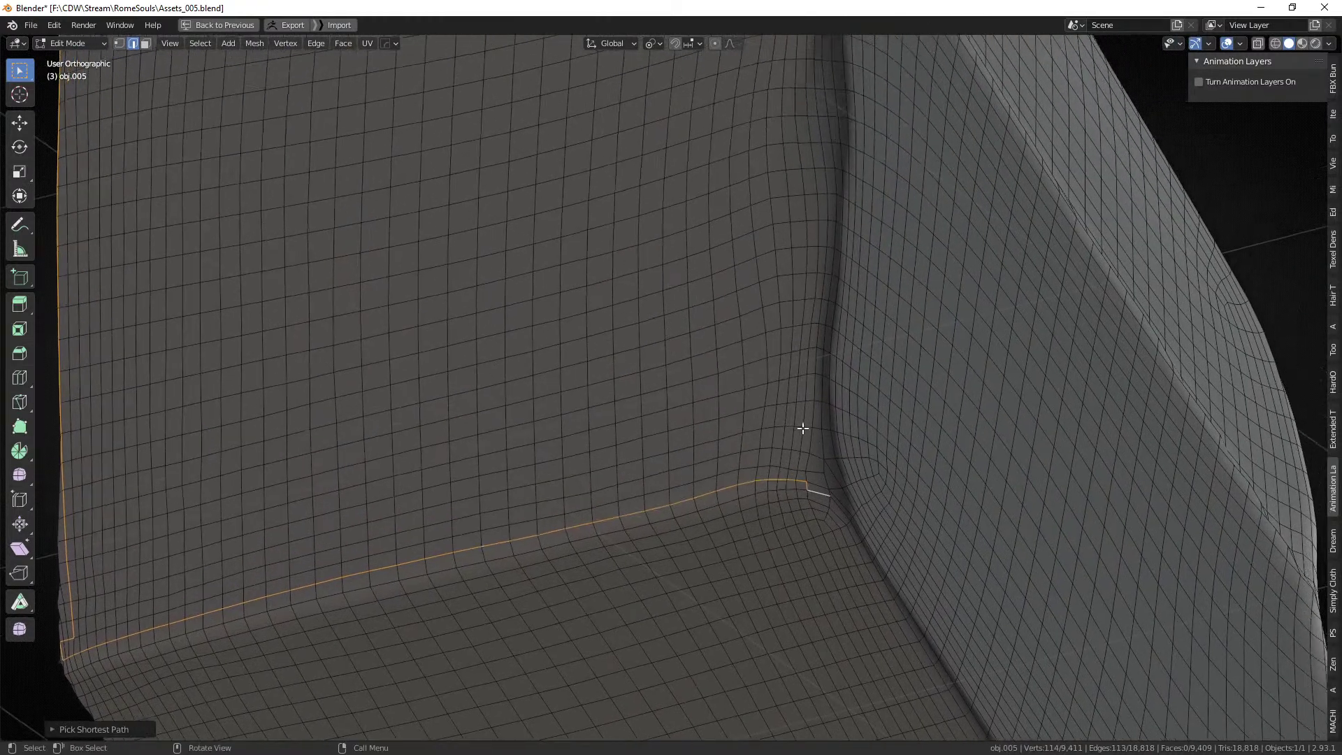
pyautogui.moveTo(813, 239); pyautogui.dragTo(770, 420, button='middle')
pyautogui.keyDown('ctrl'); pyautogui.click(803, 359); pyautogui.keyUp('ctrl')
pyautogui.keyDown('ctrl'); pyautogui.click(764, 322); pyautogui.keyUp('ctrl')
pyautogui.keyDown('shift'); pyautogui.moveTo(764, 322); pyautogui.dragTo(753, 438, button='middle'); pyautogui.keyUp('shift')
pyautogui.scroll(-3, 753, 438)
pyautogui.moveTo(745, 390); pyautogui.dragTo(750, 196, button='middle')
pyautogui.hotkey('ctrl', 'e')
pyautogui.click(750, 392)
# Deselect everything and select a new shortest-path run of edges around the rim of the stone's underside, starting from the seamed end.
pyautogui.hotkey('alt', 'a')
pyautogui.scroll(5, 750, 360)
pyautogui.click(764, 461)
pyautogui.moveTo(765, 461); pyautogui.dragTo(678, 427, button='middle')
pyautogui.scroll(-7, 871, 473)
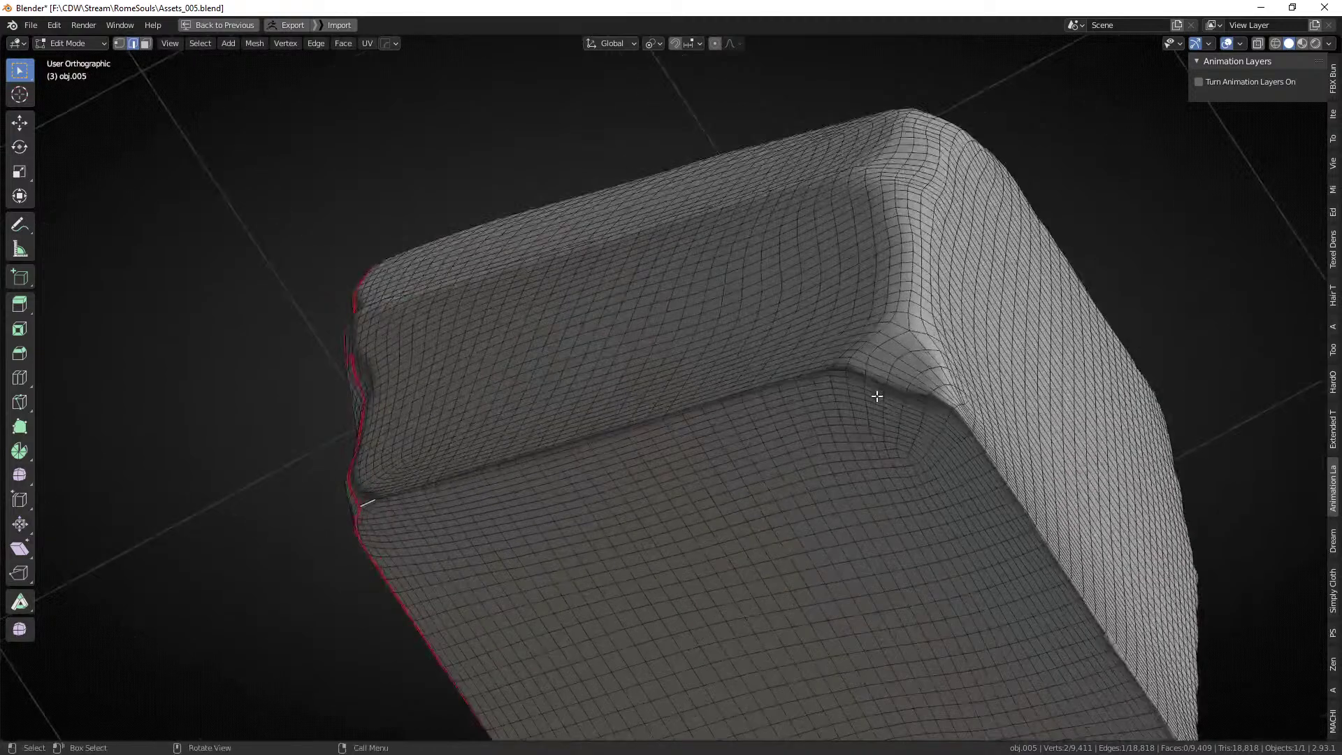
pyautogui.scroll(1, 874, 394)
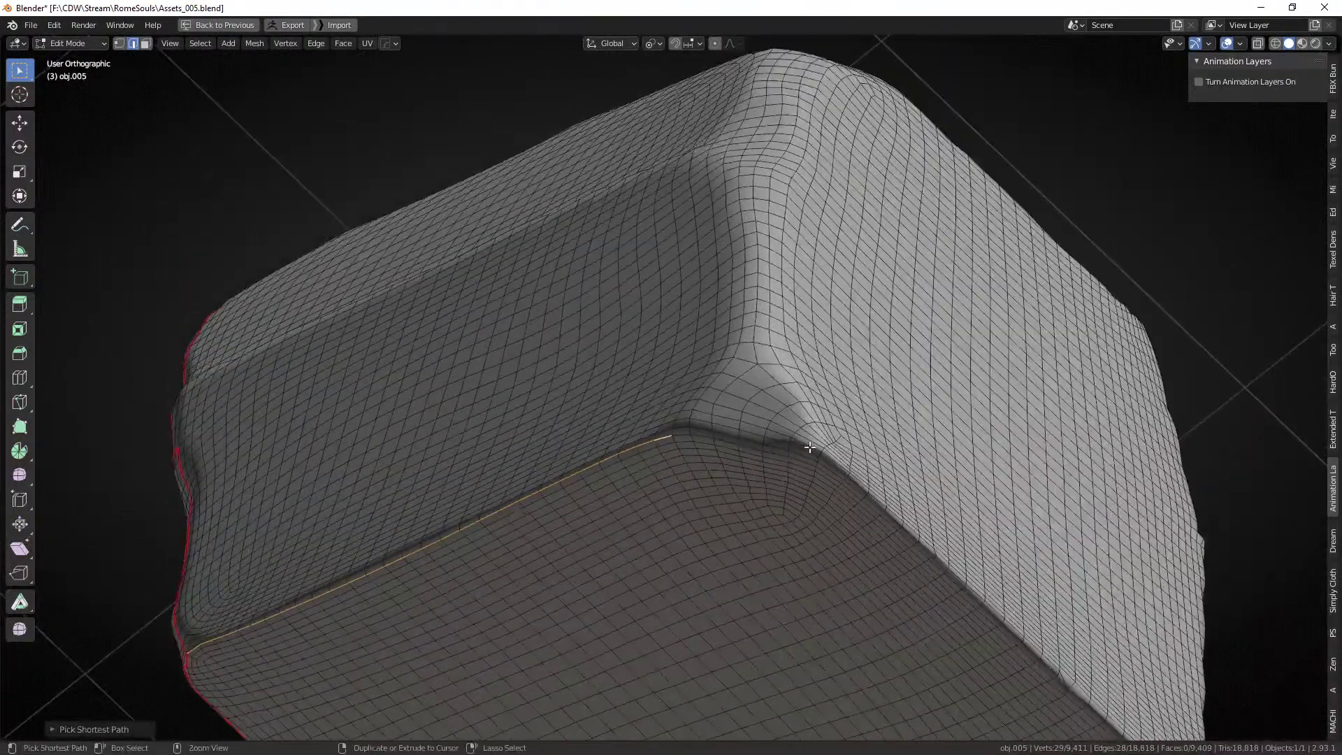
pyautogui.keyDown('ctrl'); pyautogui.click(809, 448); pyautogui.keyUp('ctrl')
pyautogui.keyDown('ctrl'); pyautogui.click(840, 363); pyautogui.keyUp('ctrl')
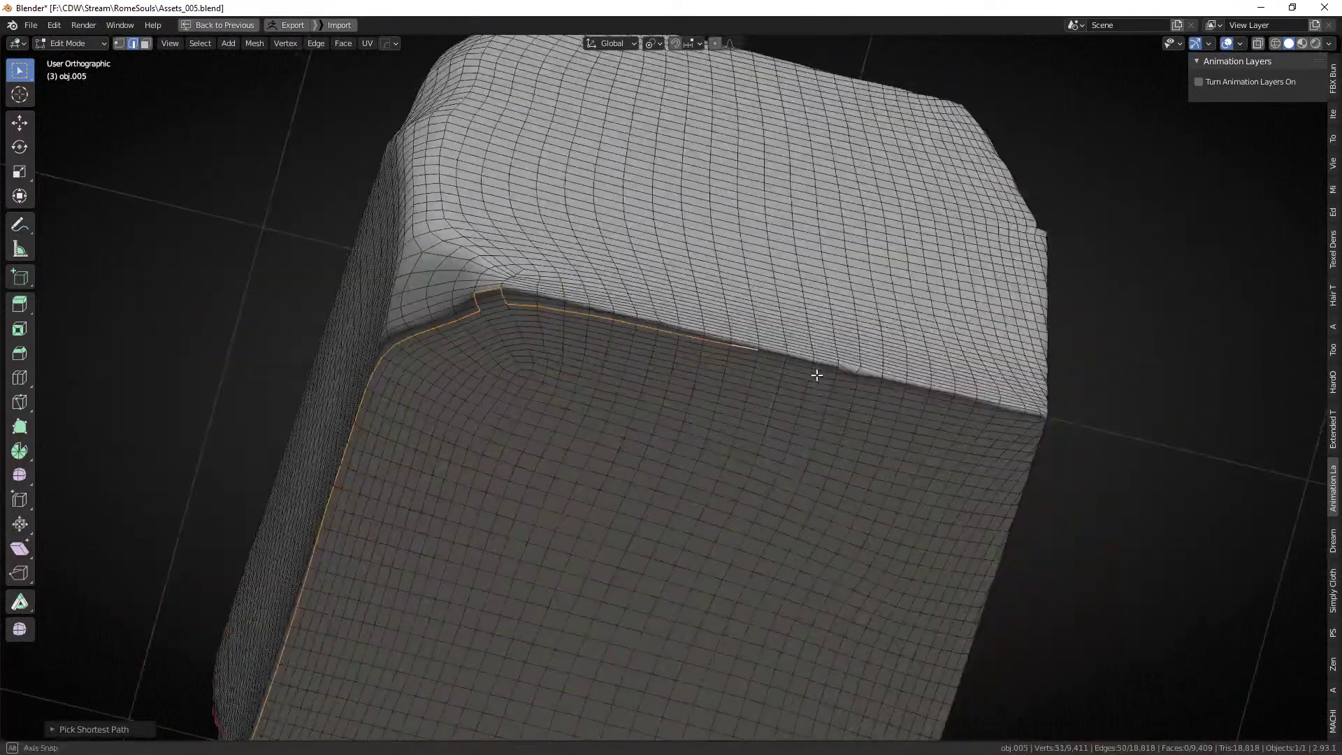
pyautogui.keyDown('ctrl'); pyautogui.click(898, 331); pyautogui.keyUp('ctrl')
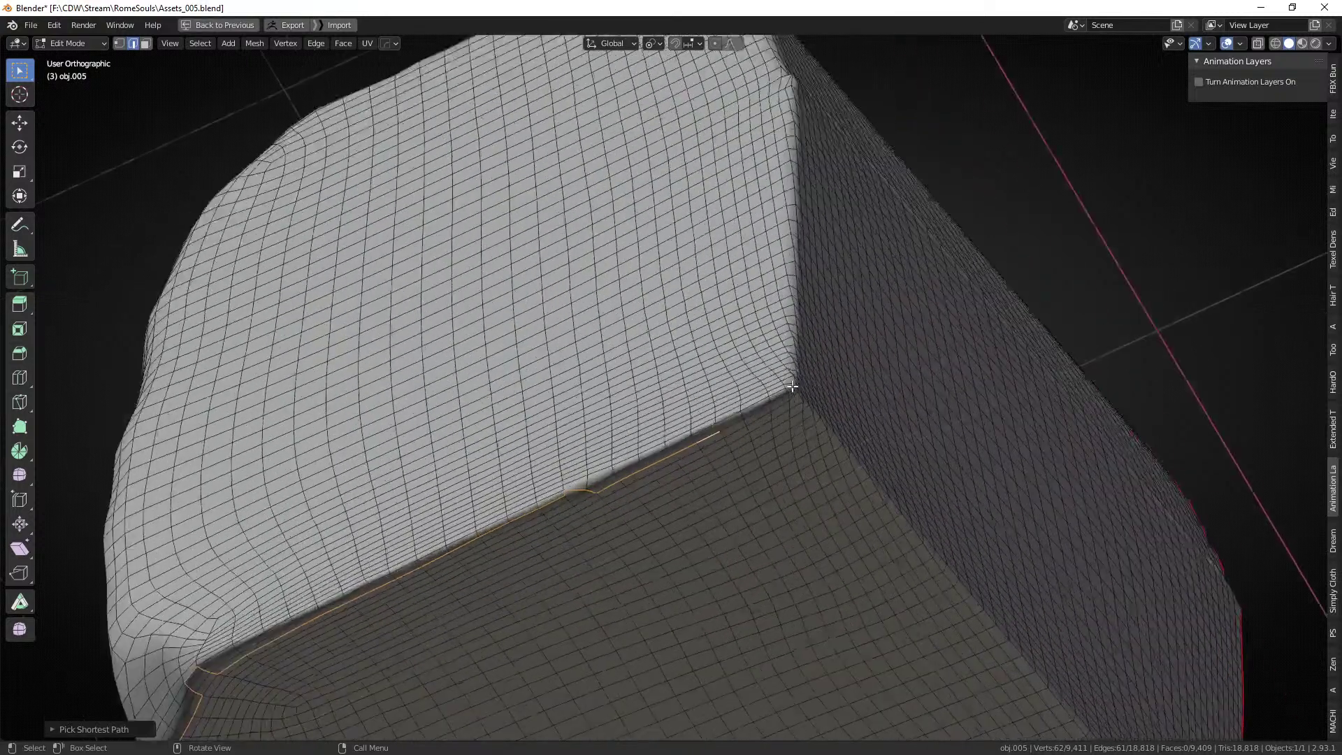